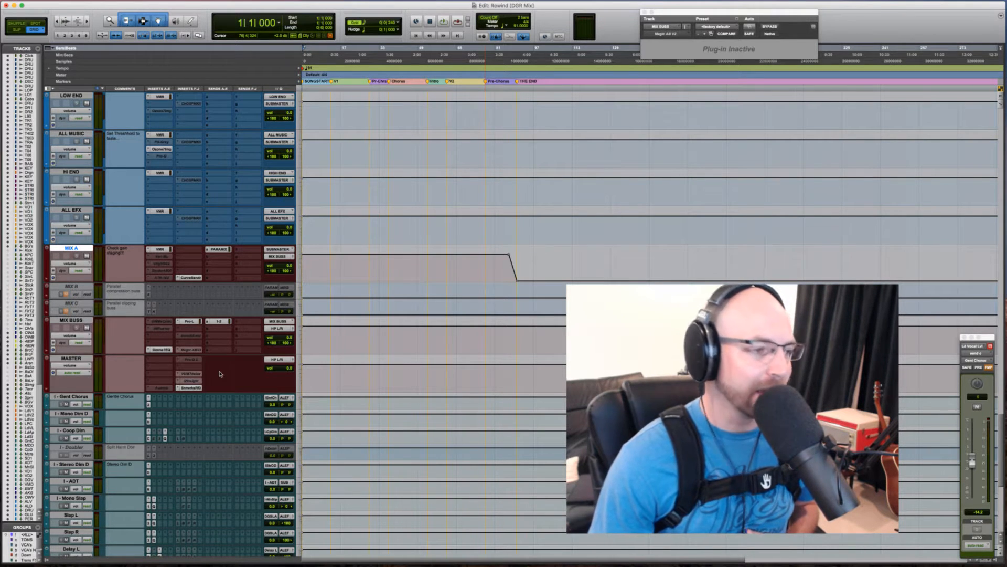
scroll(220, 362, up, 3)
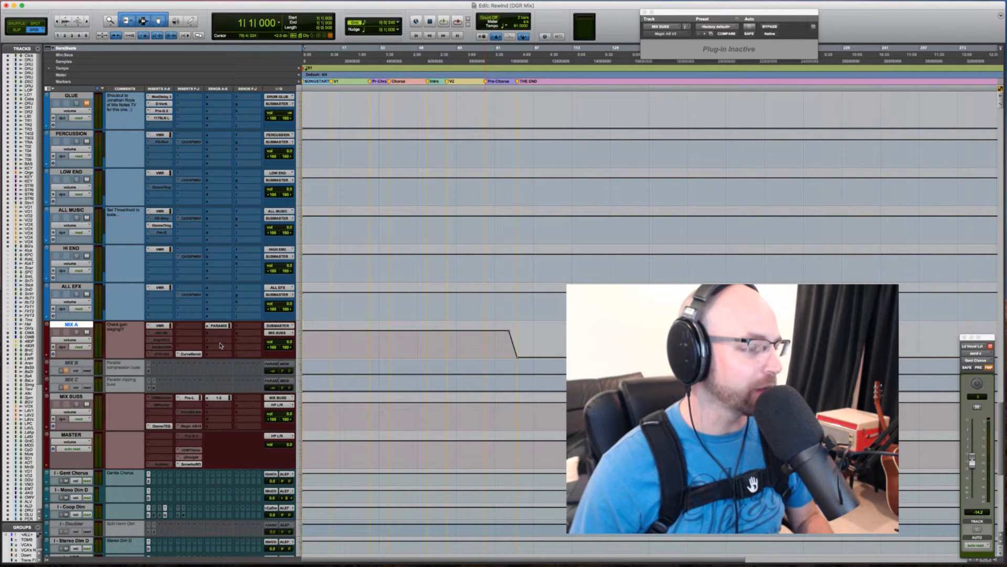
scroll(218, 336, up, 3)
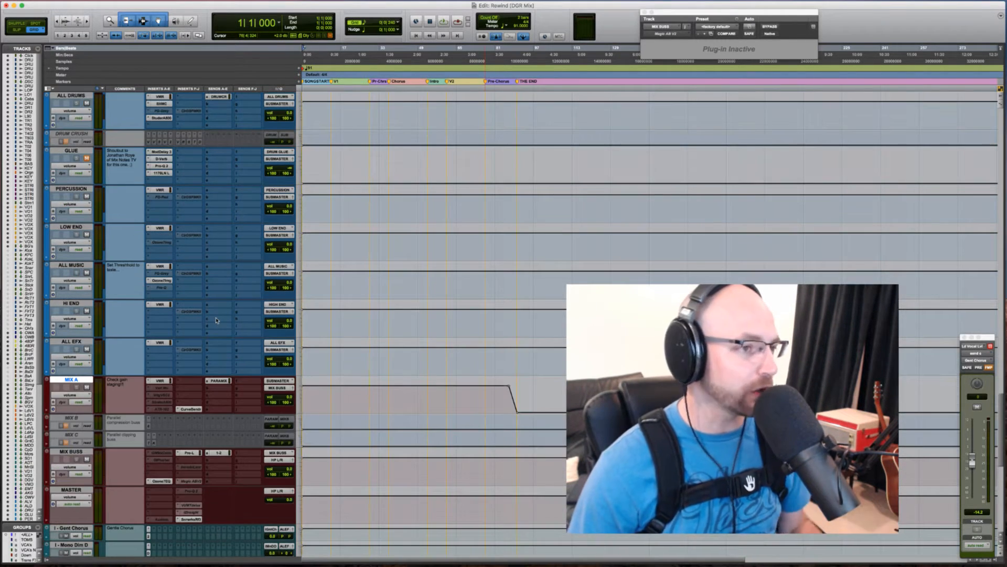
scroll(216, 320, up, 3)
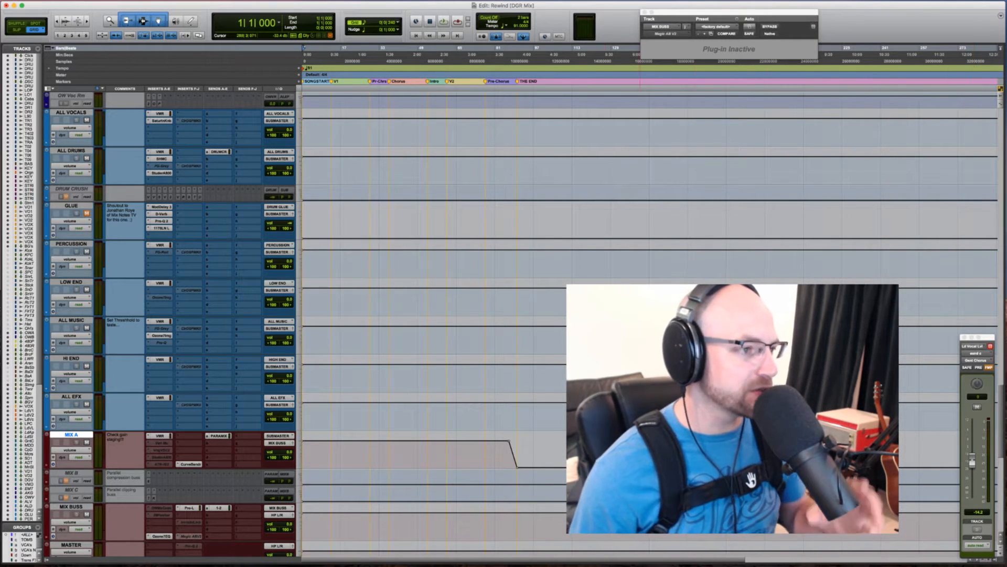
Switch to the to-do app, move its window slightly upward and open the "Rewind" list.
mouse_move(405, 562)
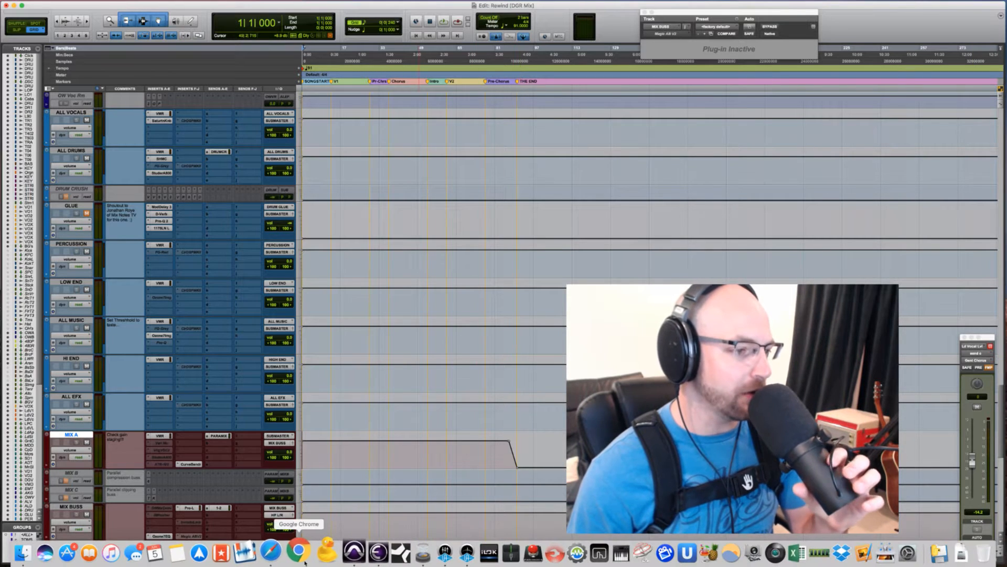
click(238, 550)
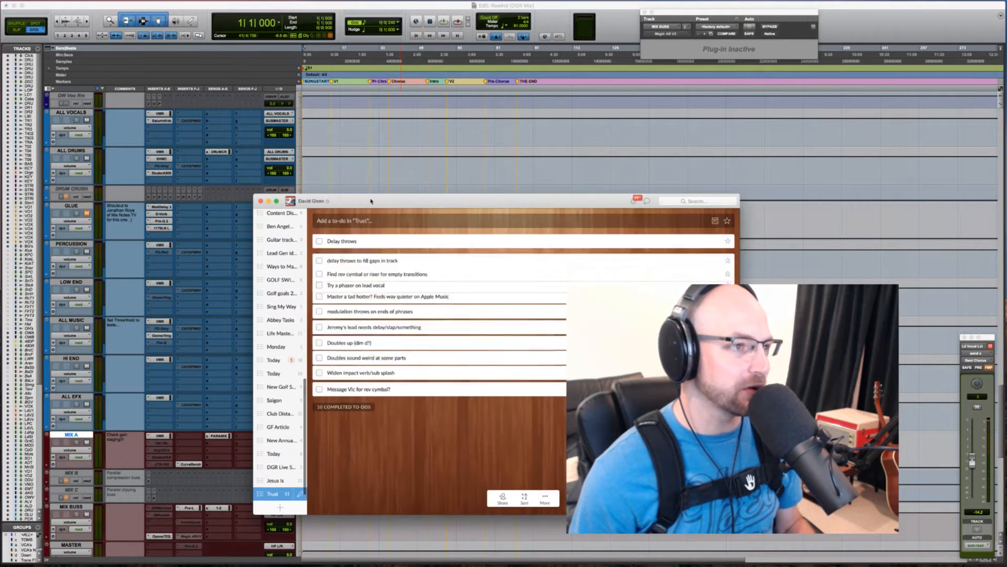
drag(371, 202, 376, 177)
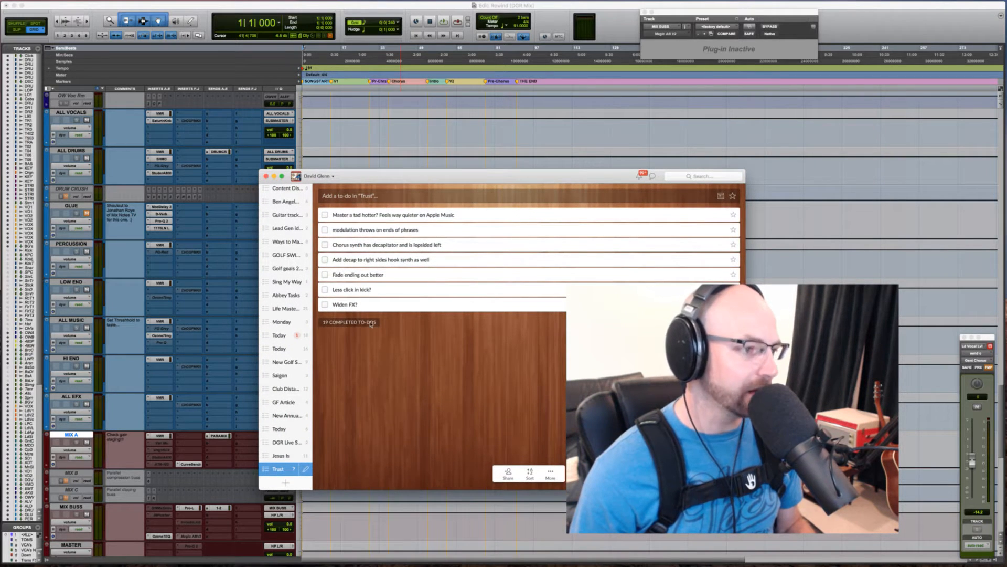
scroll(276, 437, down, 1)
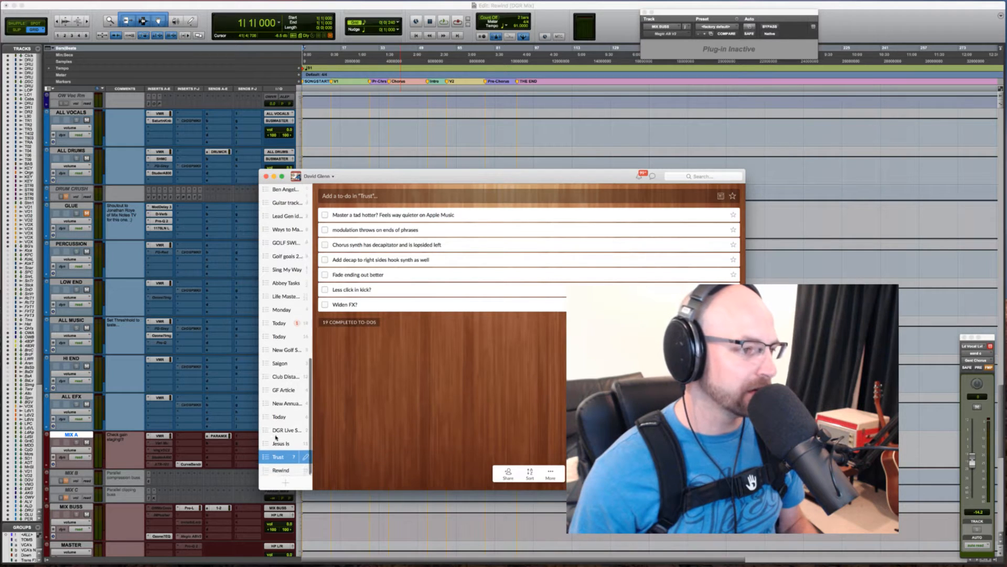
click(278, 471)
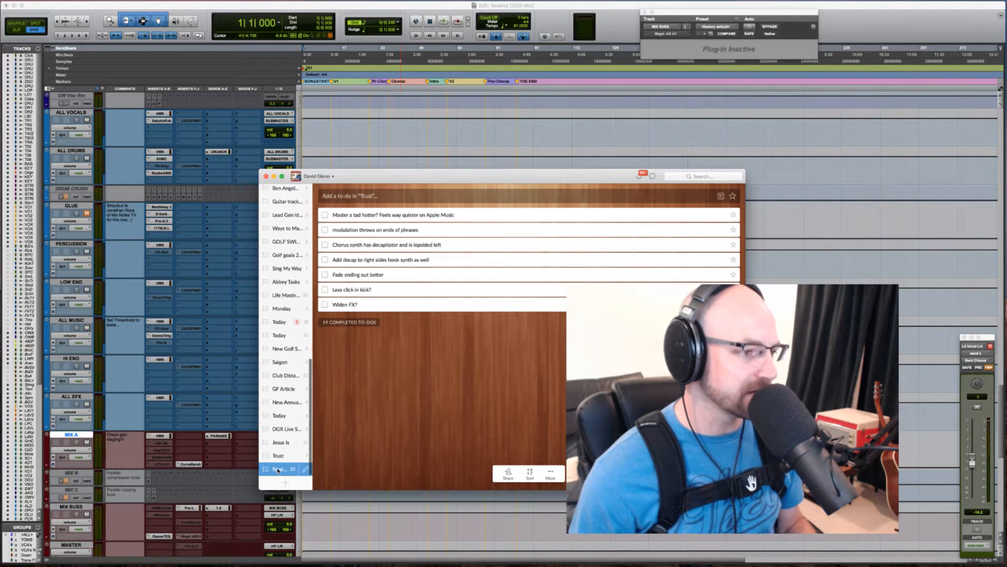
Look through the mix notes in the "Trust", "Jesus Is" and "Rewind" to-do lists.
click(279, 455)
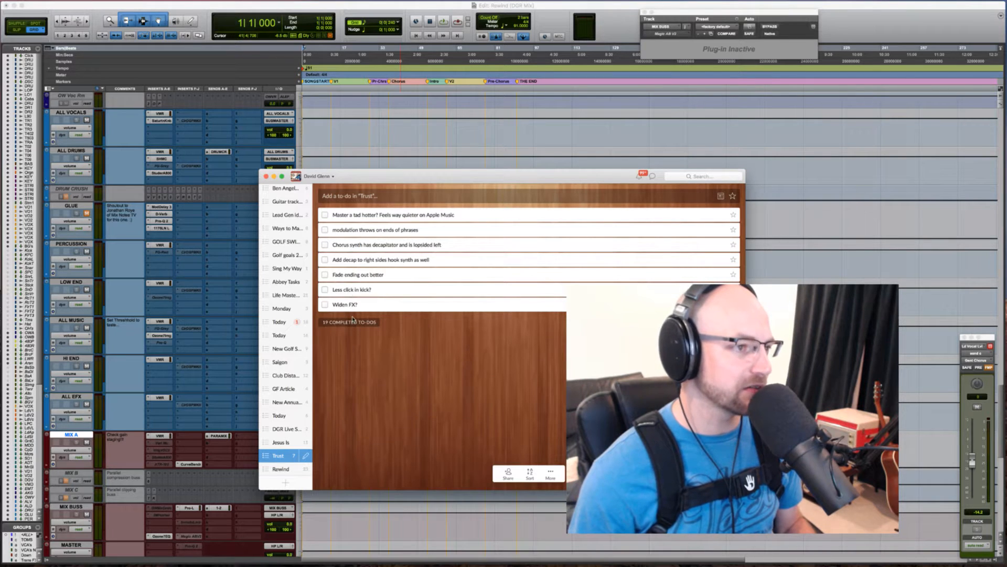
click(282, 445)
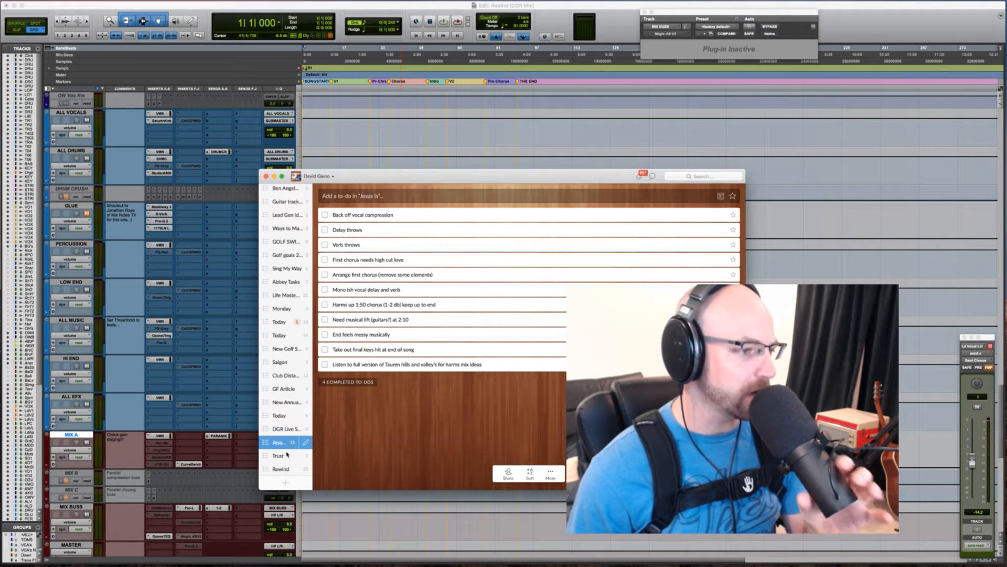
click(279, 468)
scroll(362, 265, down, 3)
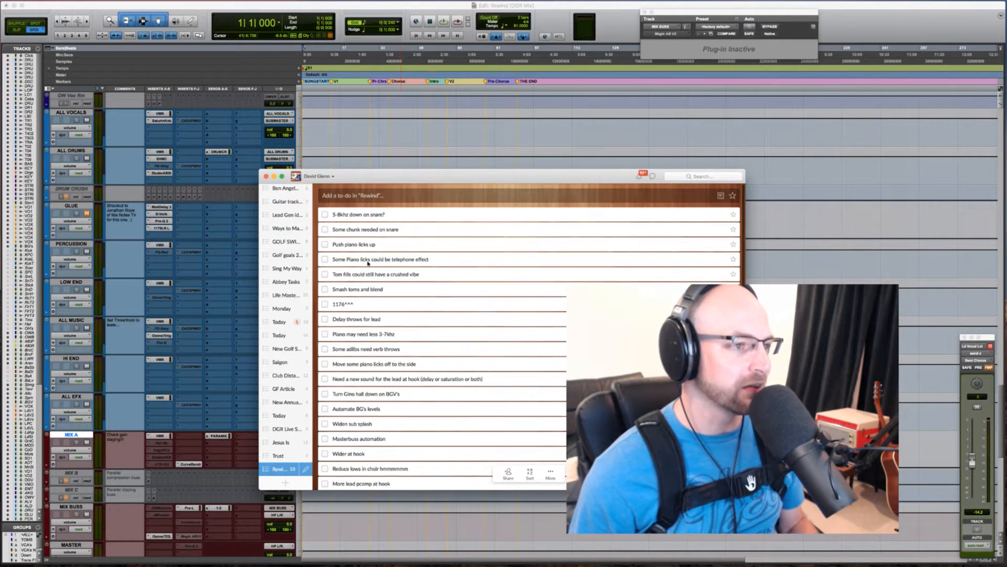
scroll(367, 264, up, 5)
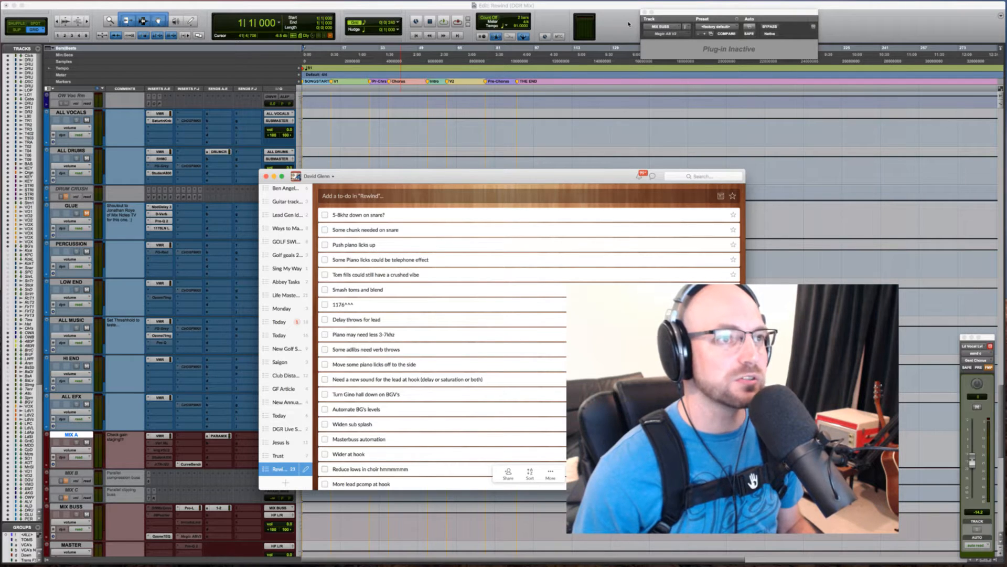
Switch back to Pro Tools and return the playback position to the start of the session.
key(super+Tab)
click(366, 445)
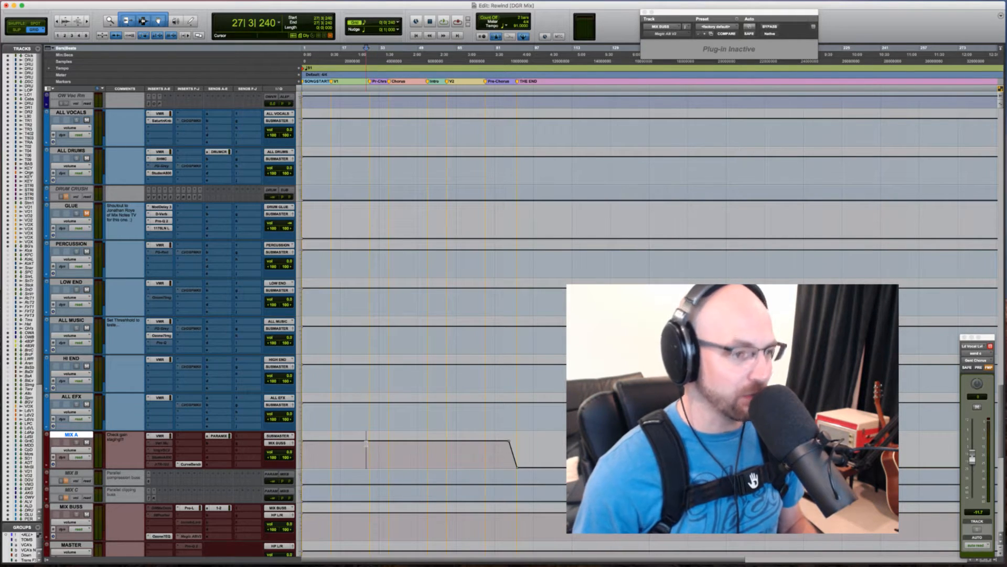
key(Return)
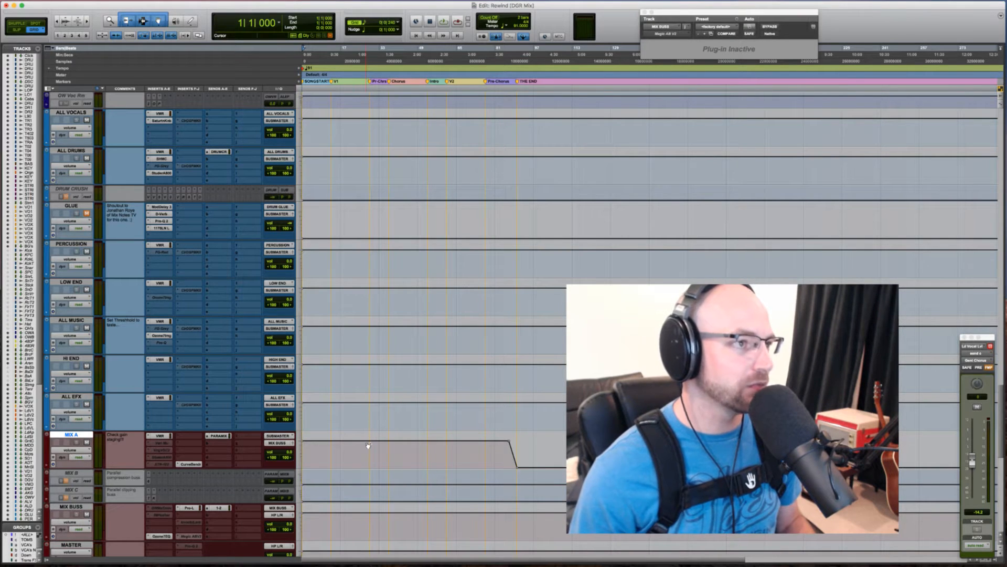
Bring the Pro Tools session back into focus and select the MASTER track.
scroll(220, 420, down, 3)
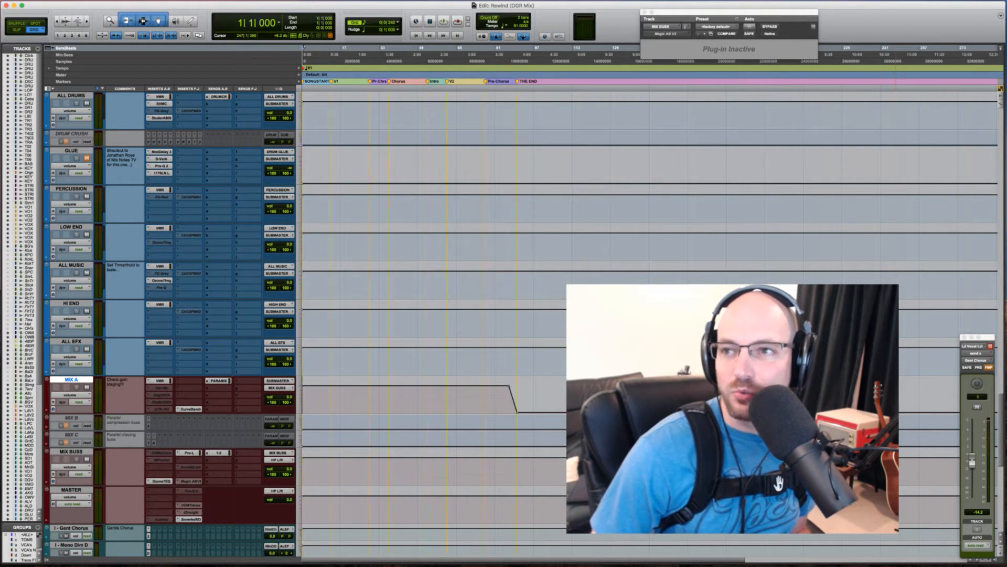
key(super+Tab)
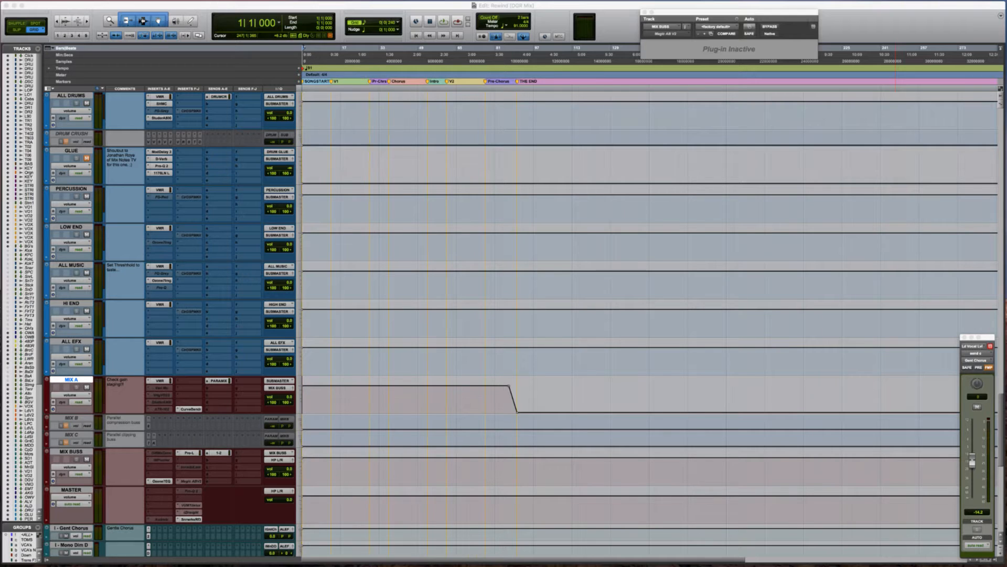
click(218, 496)
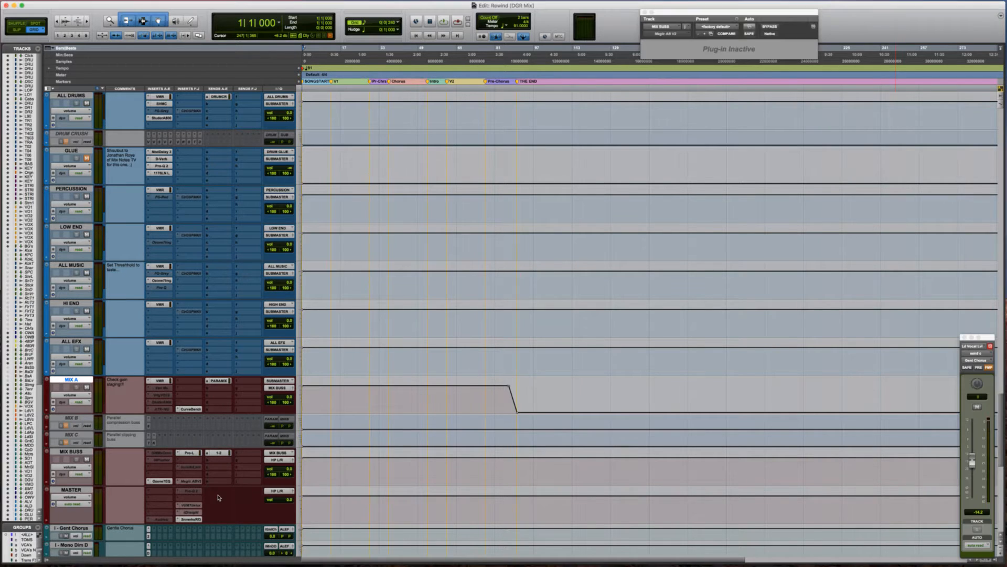
click(79, 490)
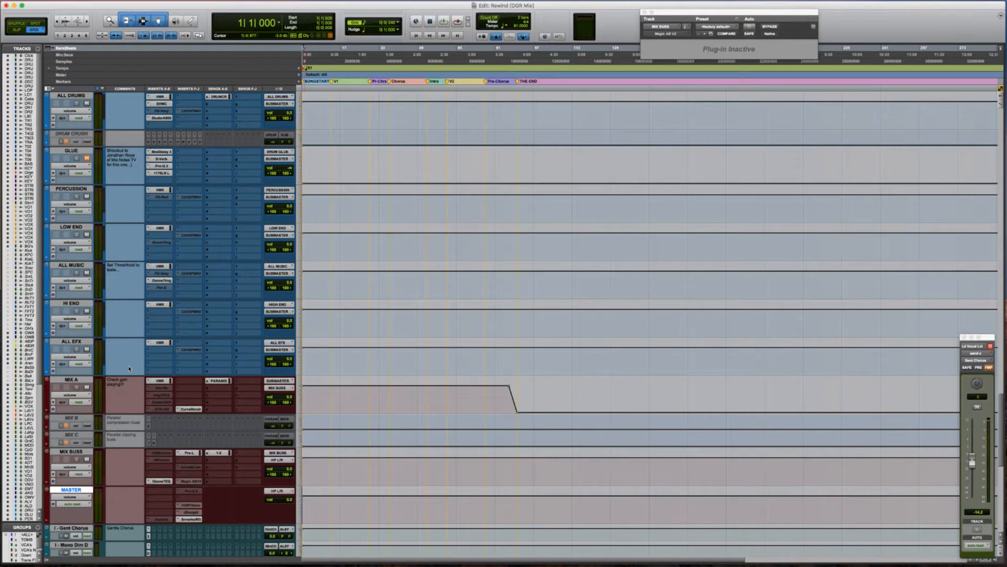
Open the fader window of the 1-2 send on the MIX BUSS track.
scroll(129, 369, up, 3)
scroll(129, 368, down, 1)
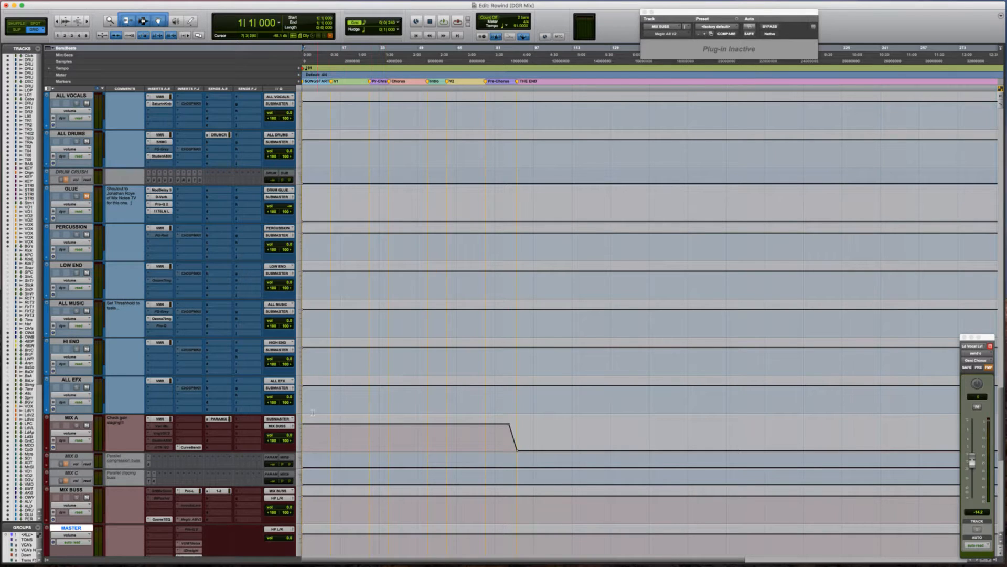
click(219, 490)
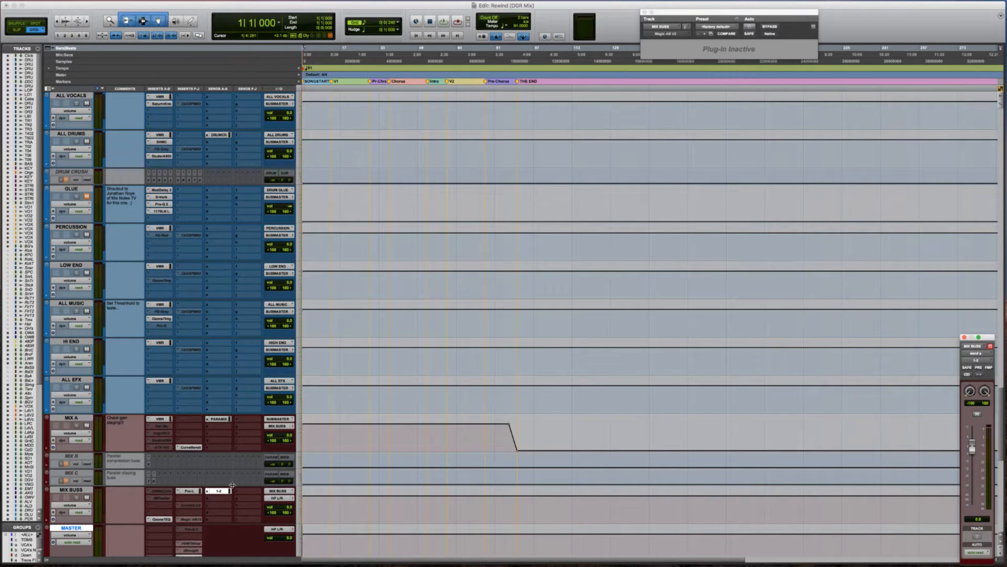
Open the Sonarworks Reference 3 headphone plugin on the MASTER track, examine its calibration curves, and close it.
scroll(232, 485, down, 2)
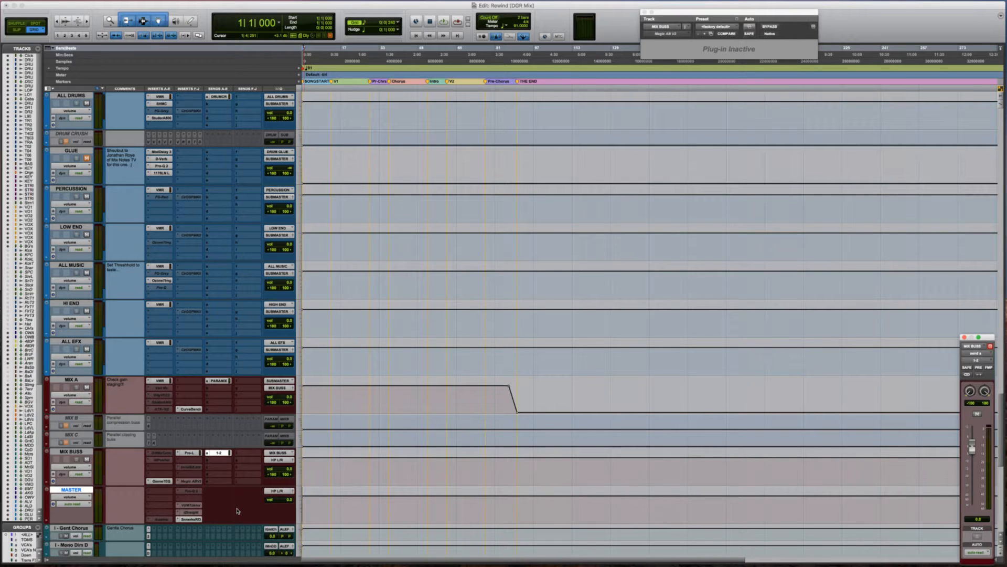
click(189, 519)
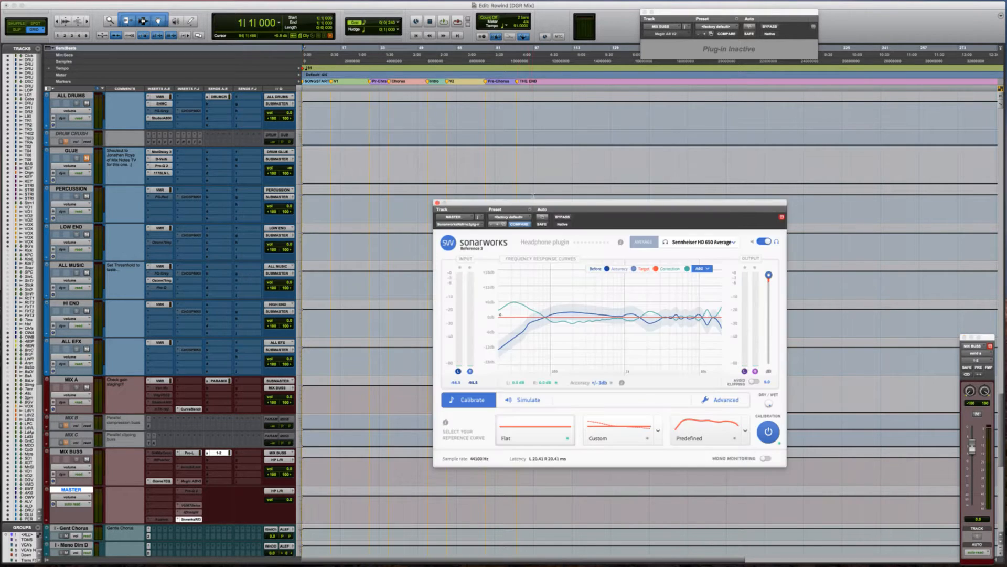
drag(533, 198, 442, 160)
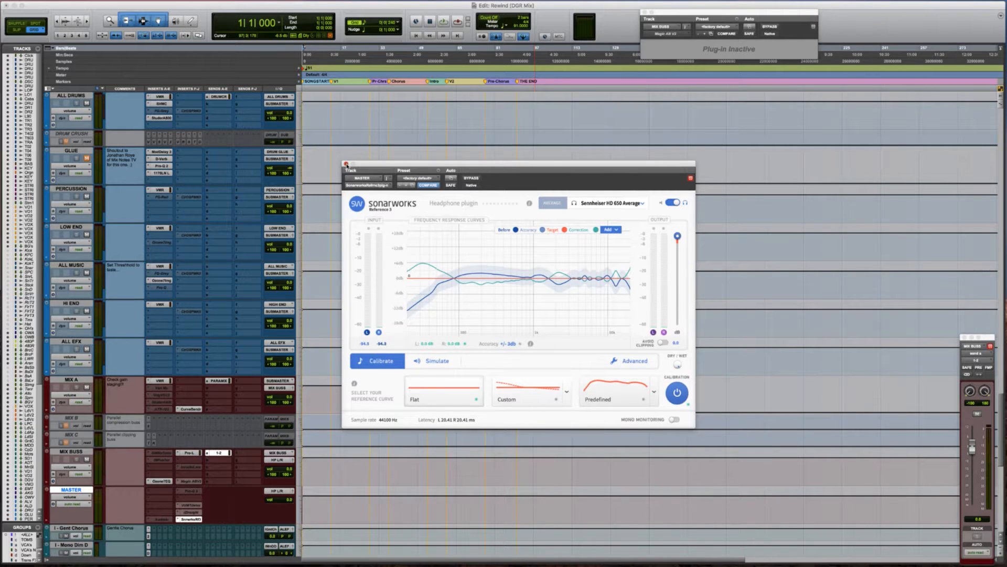
click(346, 165)
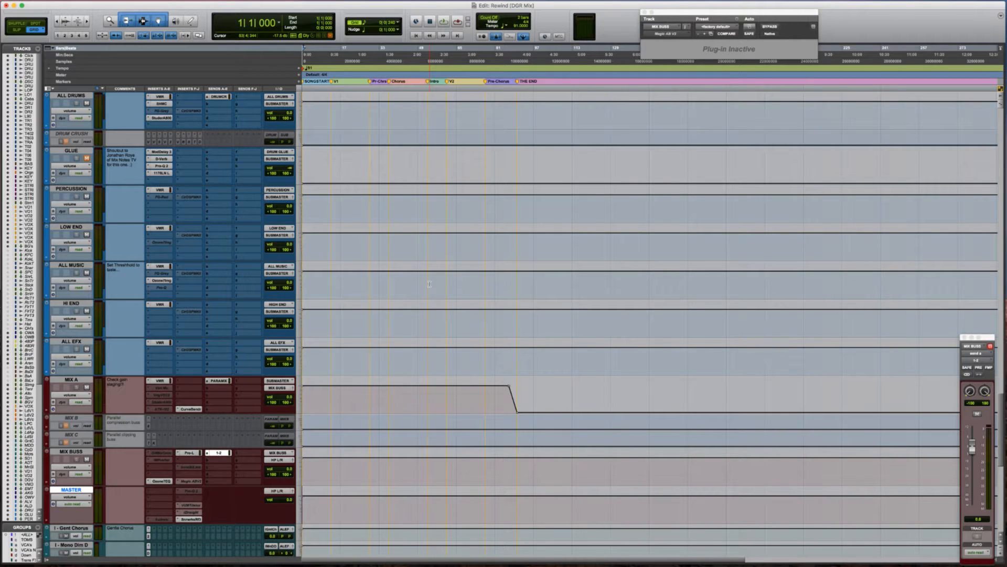
Play the song from the beginning and switch to the "Rewind" list in the to-do app.
key(space)
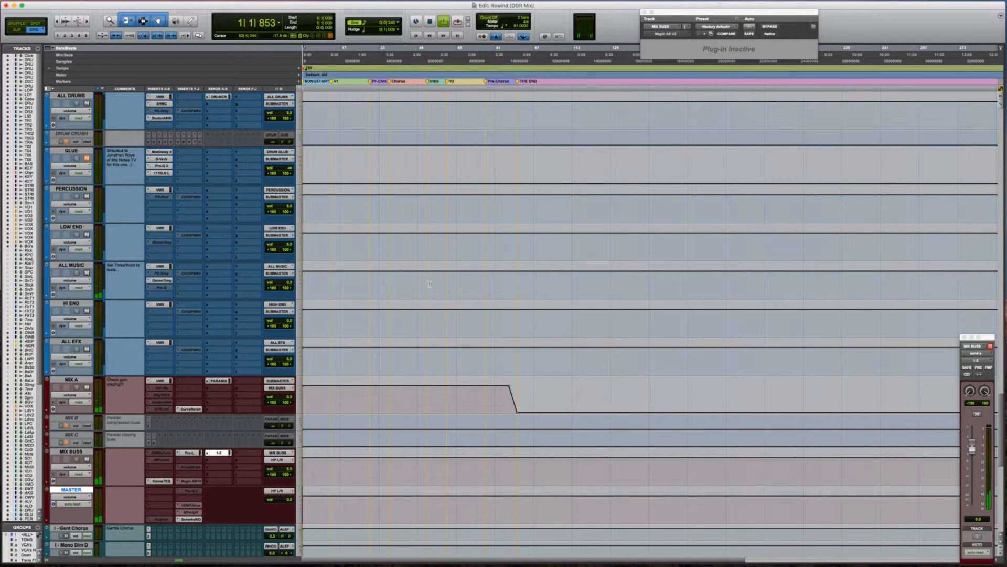
key(super+Tab)
key(super+Tab)
key(super+Tab)
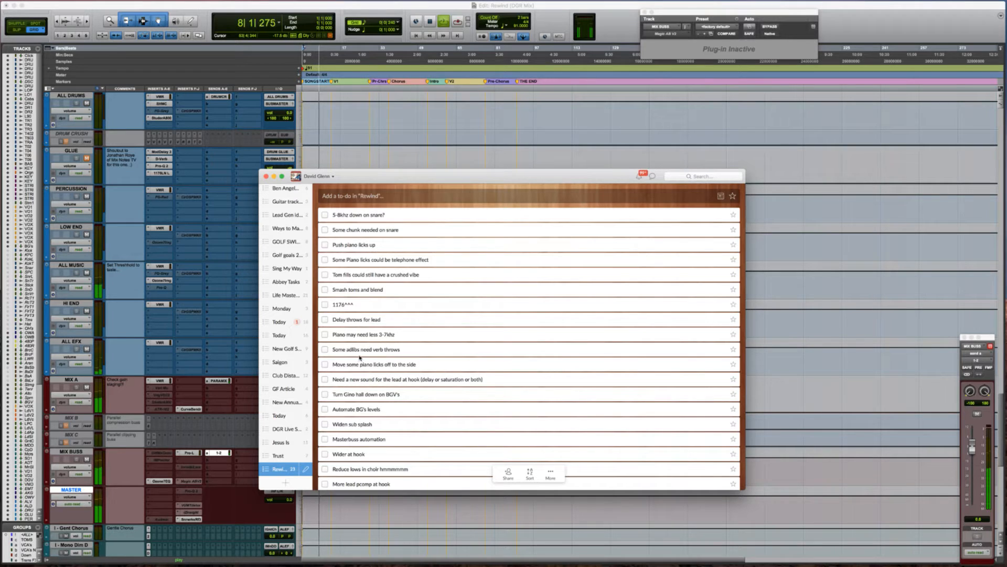
Move the to-do "Turn Gino hall down on BGV's" to the beginning of the "Rewind" list.
scroll(361, 362, down, 2)
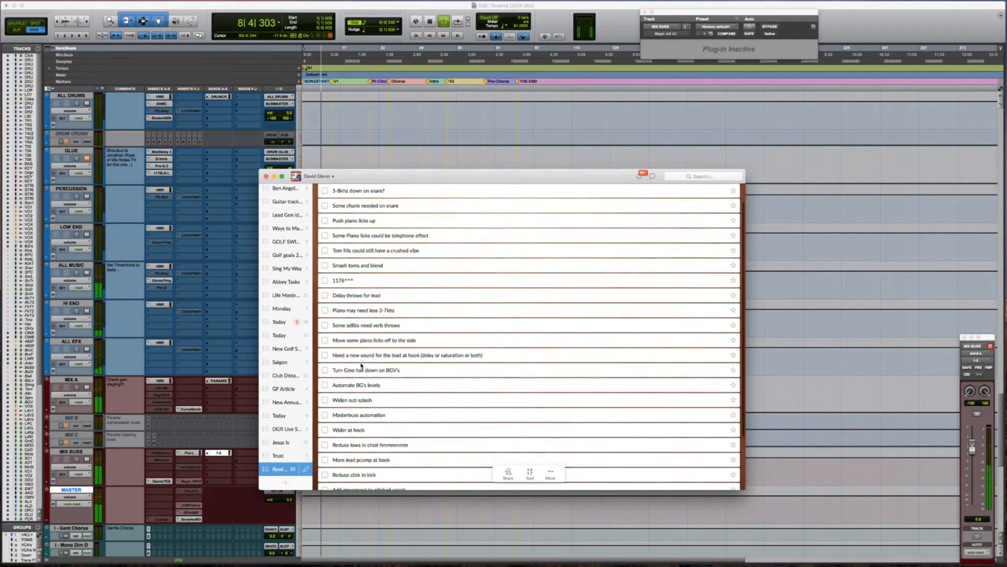
scroll(360, 365, down, 1)
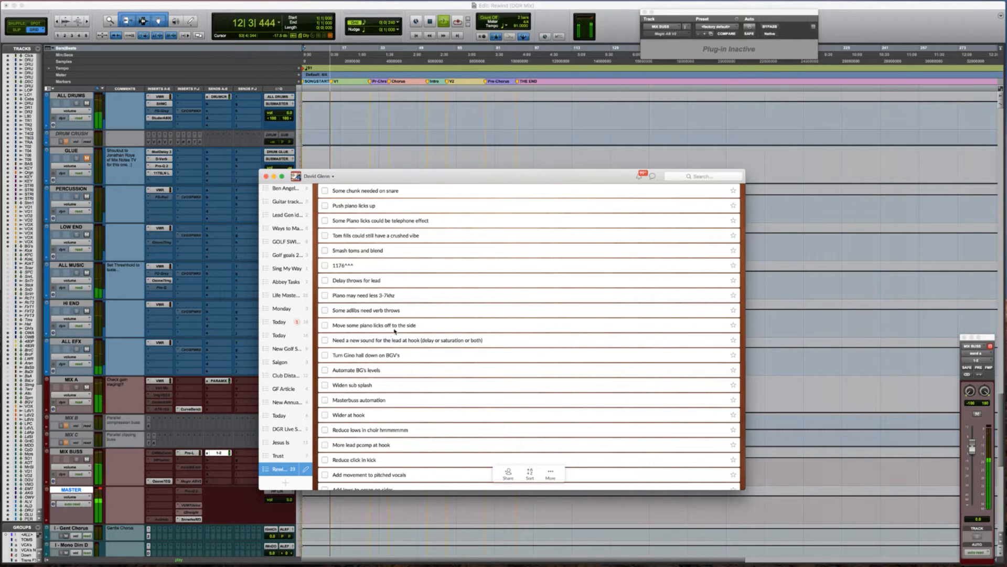
scroll(395, 331, down, 3)
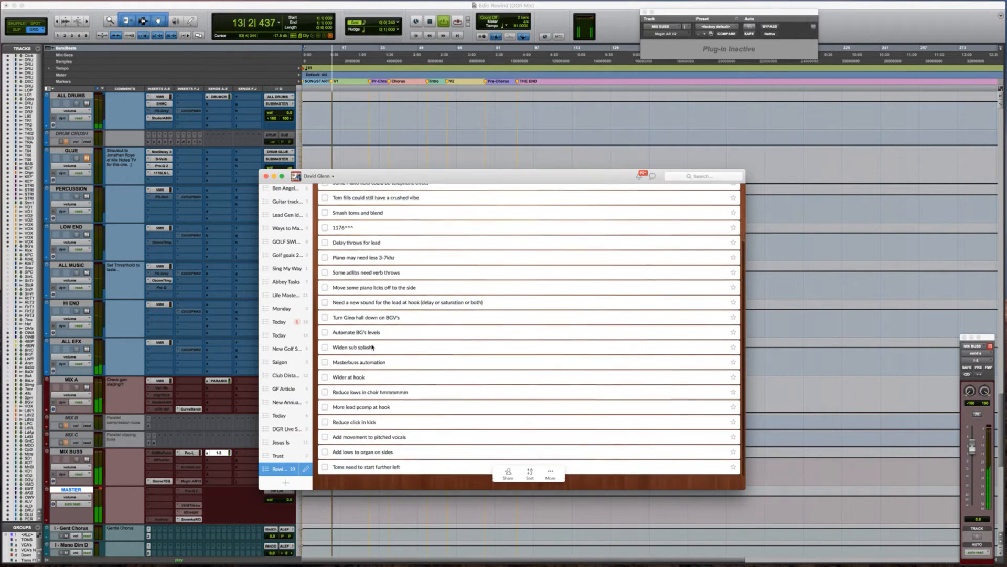
scroll(374, 336, down, 1)
drag(371, 308, 358, 205)
scroll(362, 226, up, 4)
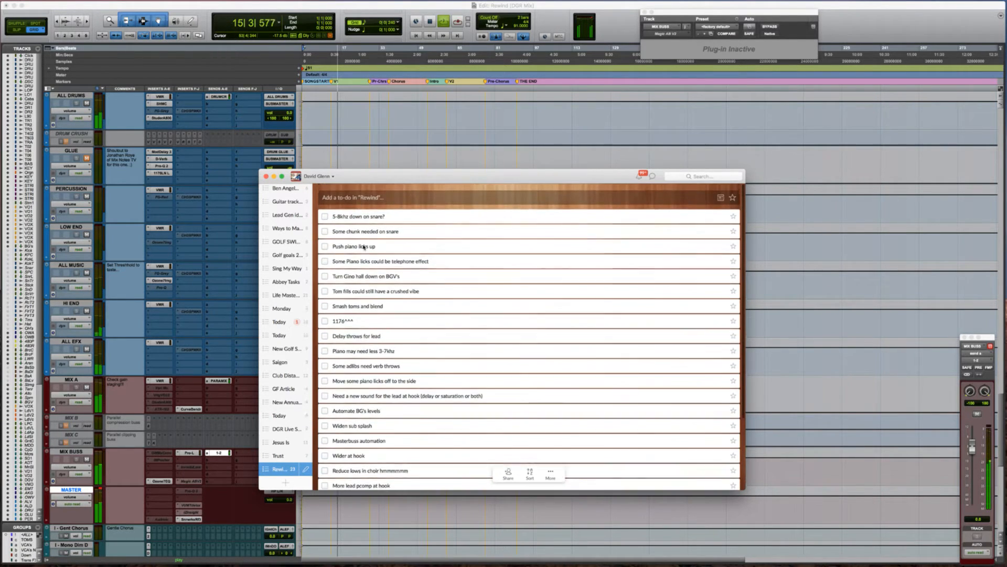
drag(370, 277, 367, 205)
Move the to-do "Masterbuss automation" directly below "Some Piano licks could be telephone effect" in the "Rewind" list.
scroll(381, 308, down, 5)
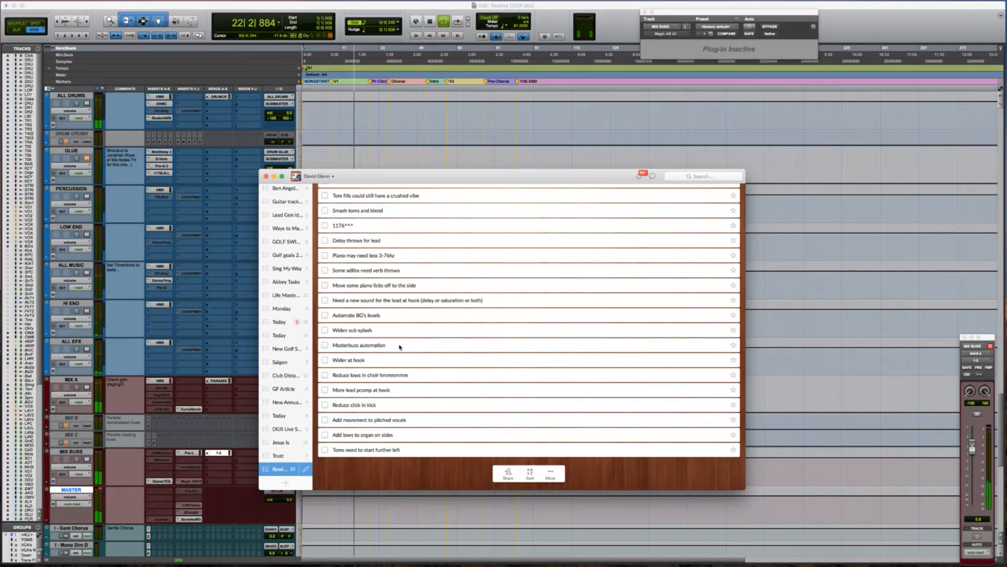
drag(400, 346, 391, 261)
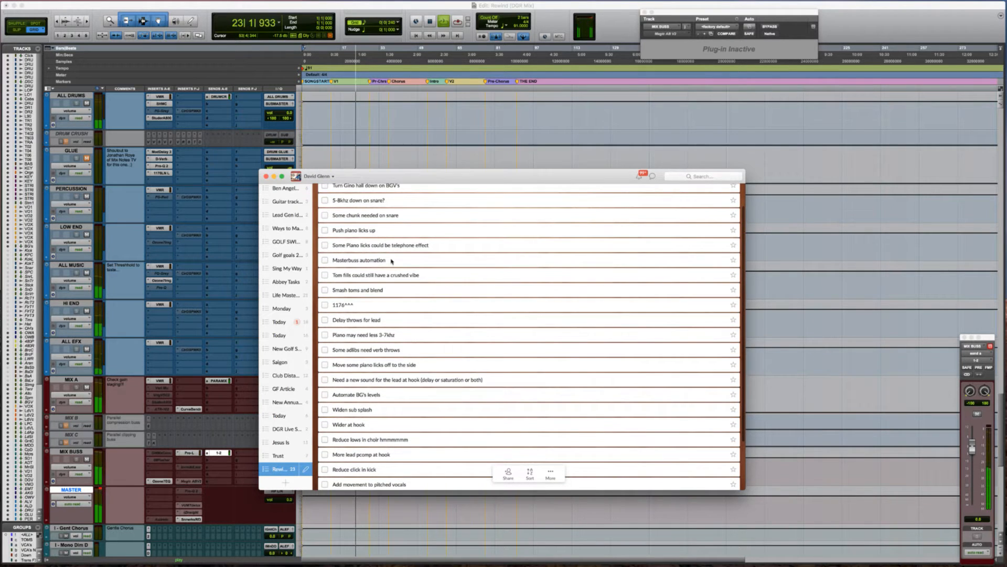
drag(391, 201, 389, 228)
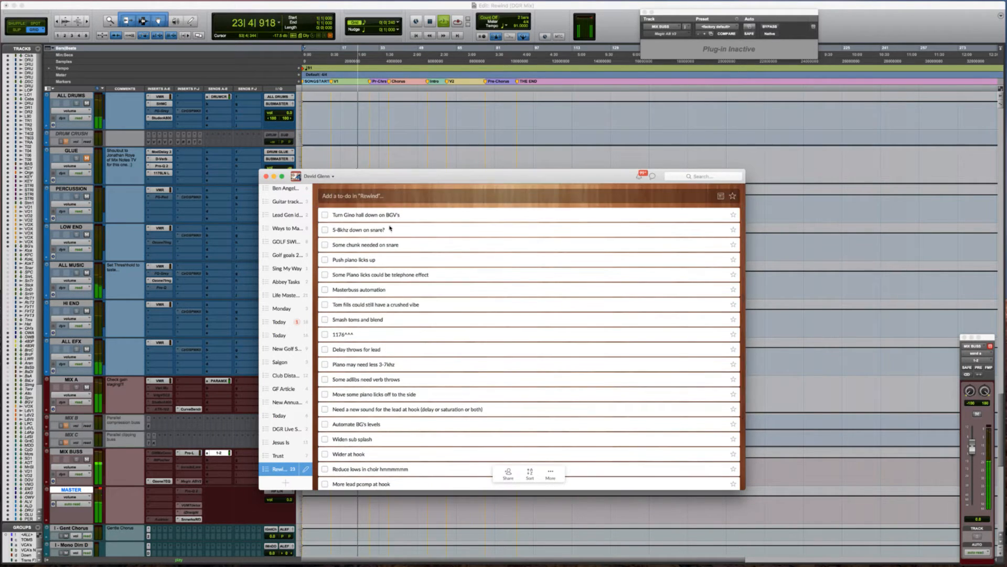
scroll(397, 433, down, 1)
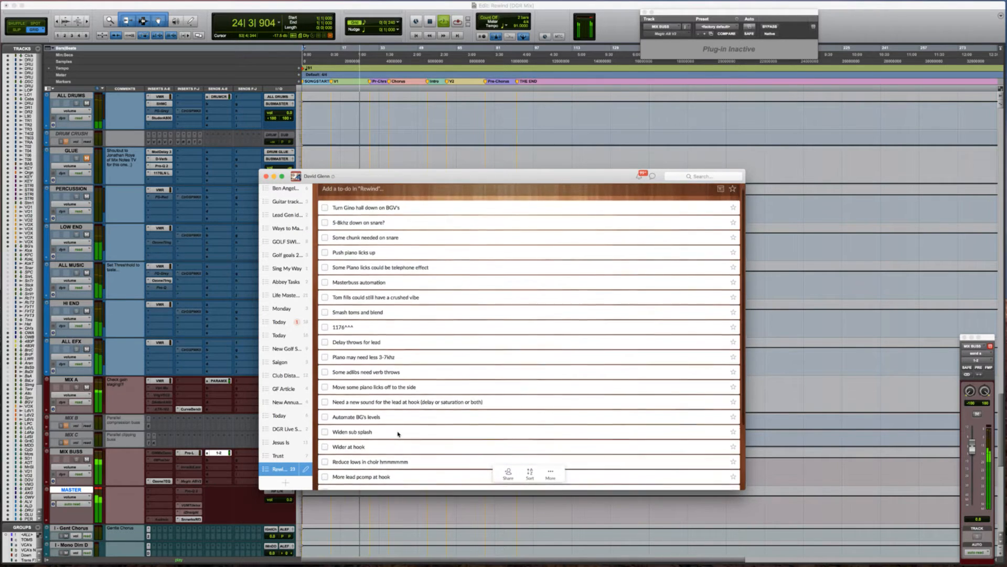
scroll(398, 434, down, 5)
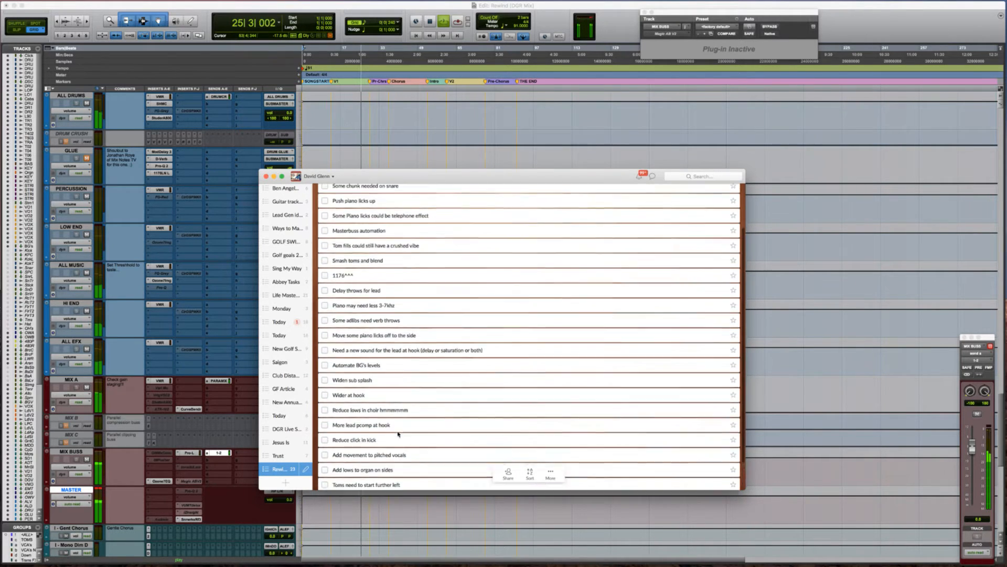
Move the to-do "Masterbuss automation" to the beginning of the "Rewind" list.
scroll(398, 433, up, 4)
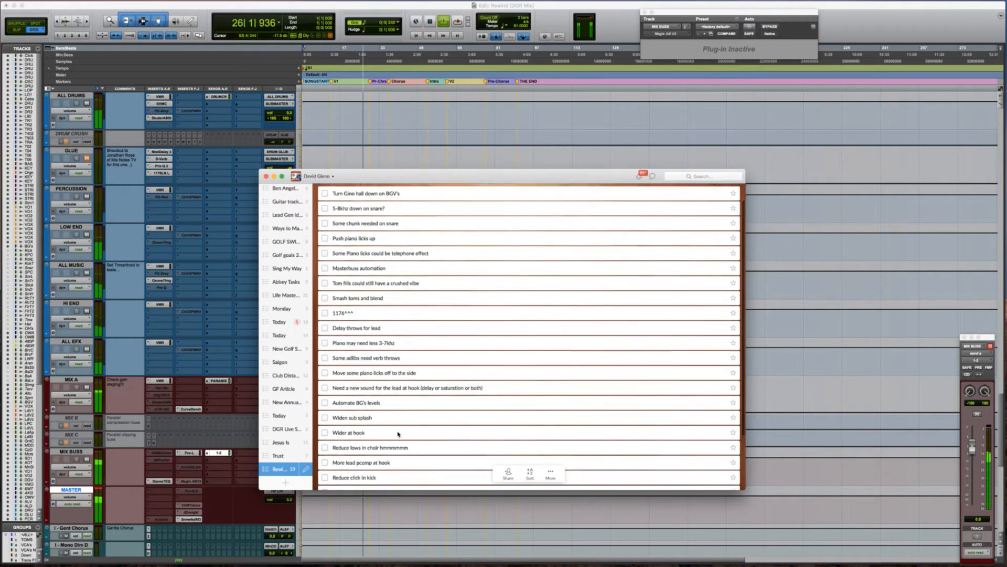
scroll(398, 433, up, 3)
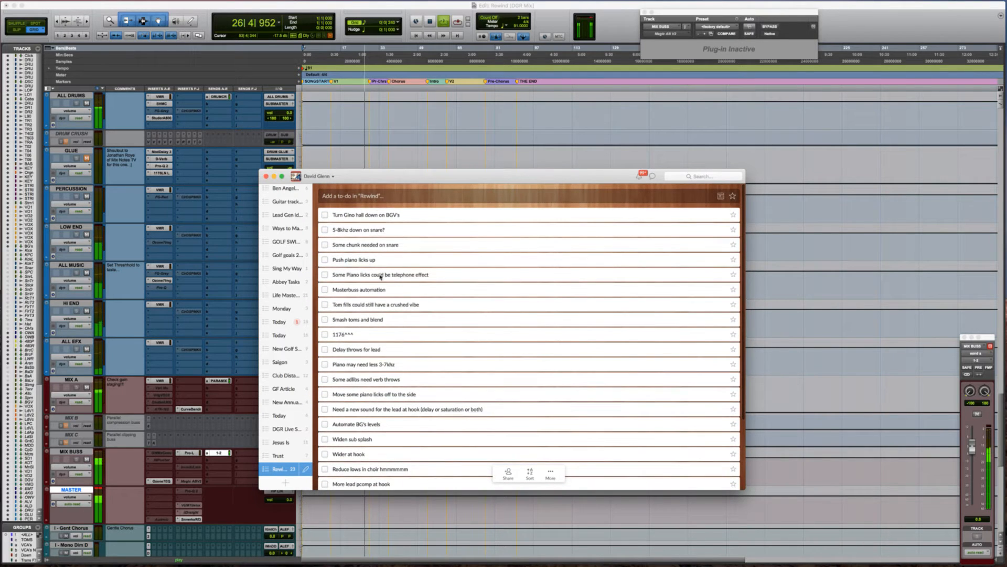
drag(375, 290, 377, 209)
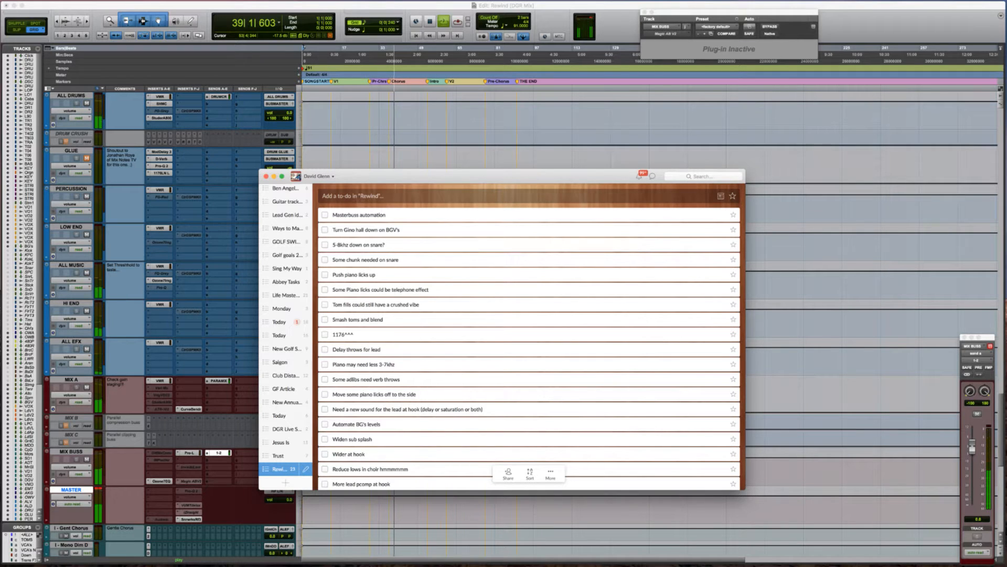
Add the to-do "Another car check.." to the "Rewind" list.
key(super+Tab)
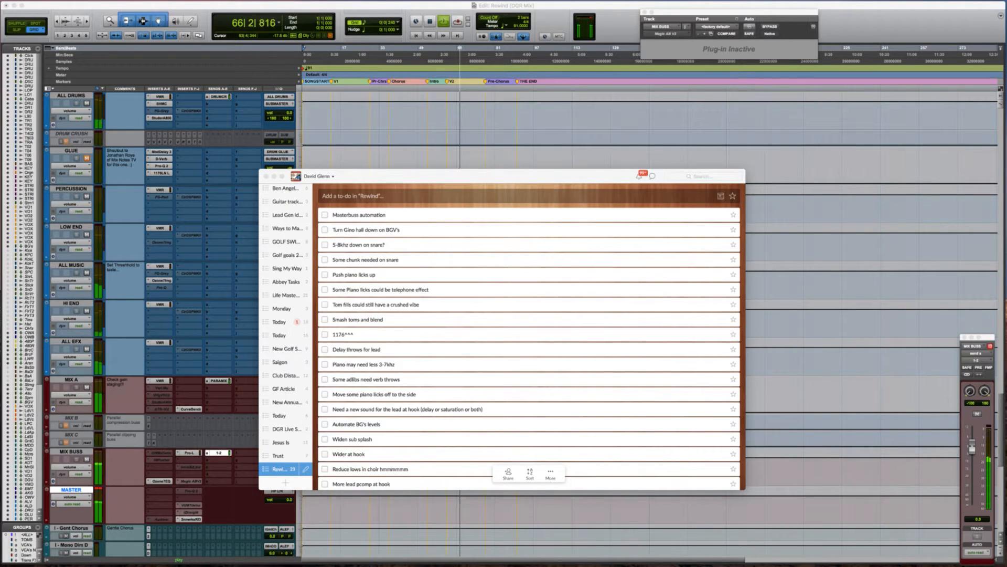
click(358, 188)
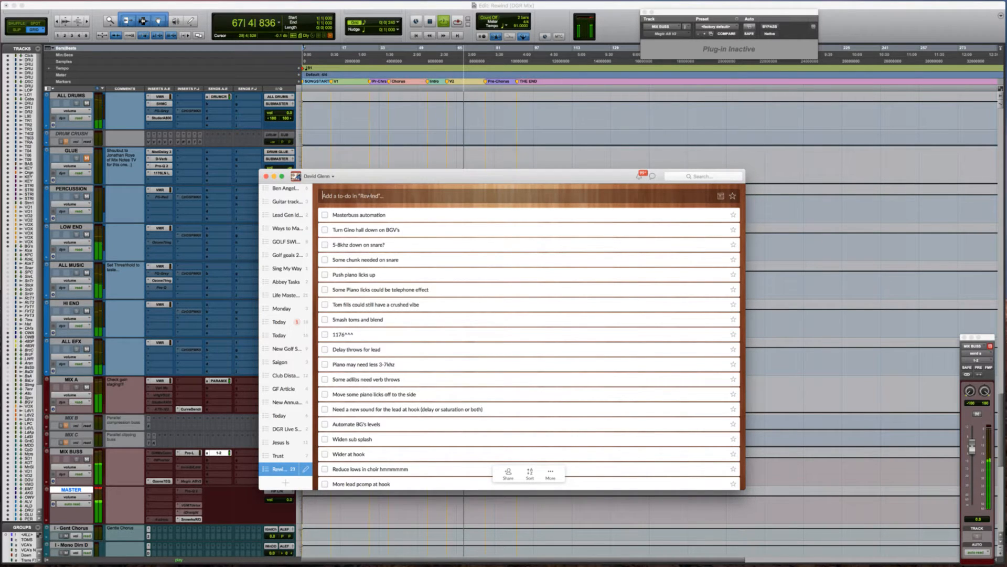
text(Another)
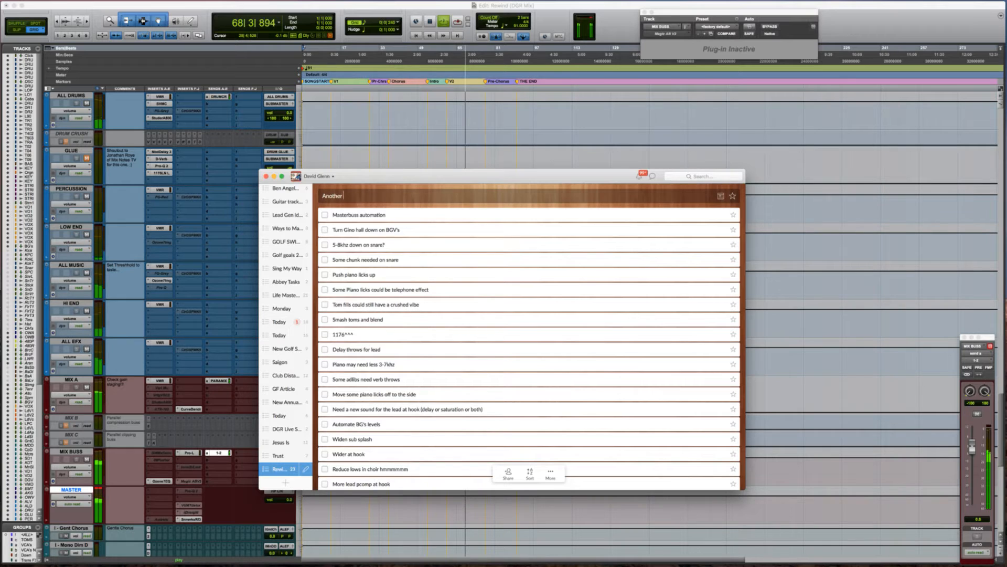
text( car check..)
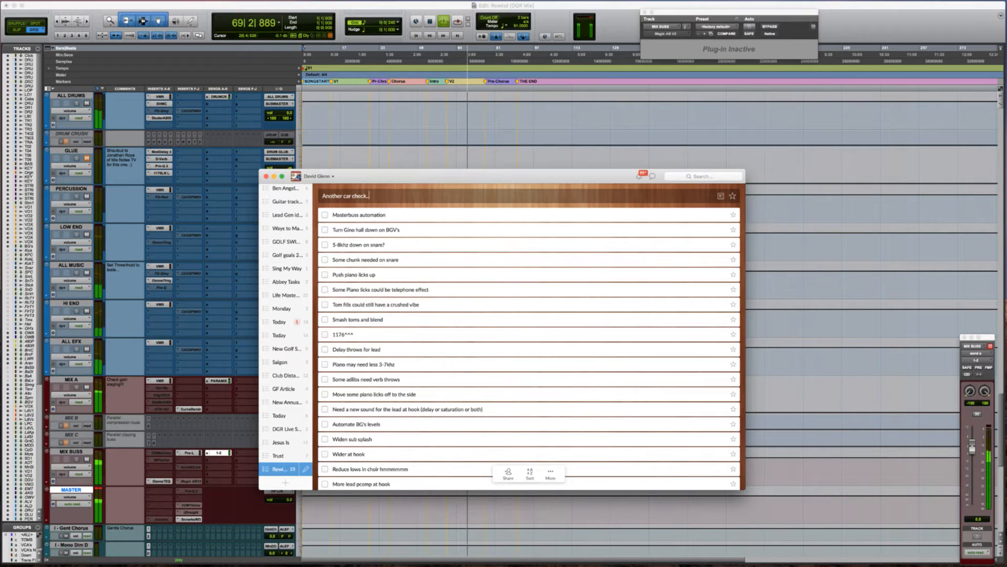
key(Return)
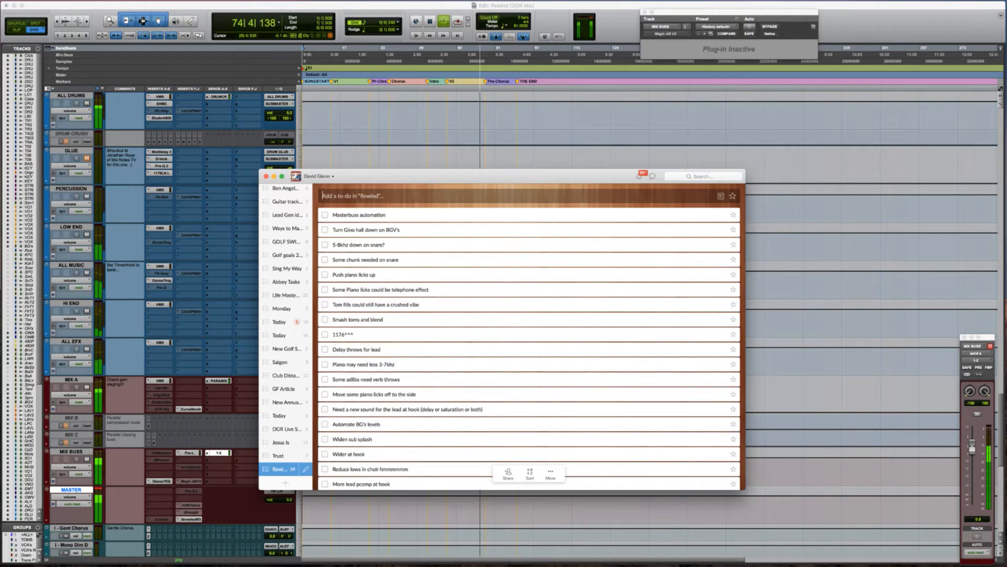
Switch back to Pro Tools and stop the song's playback.
key(super+Tab)
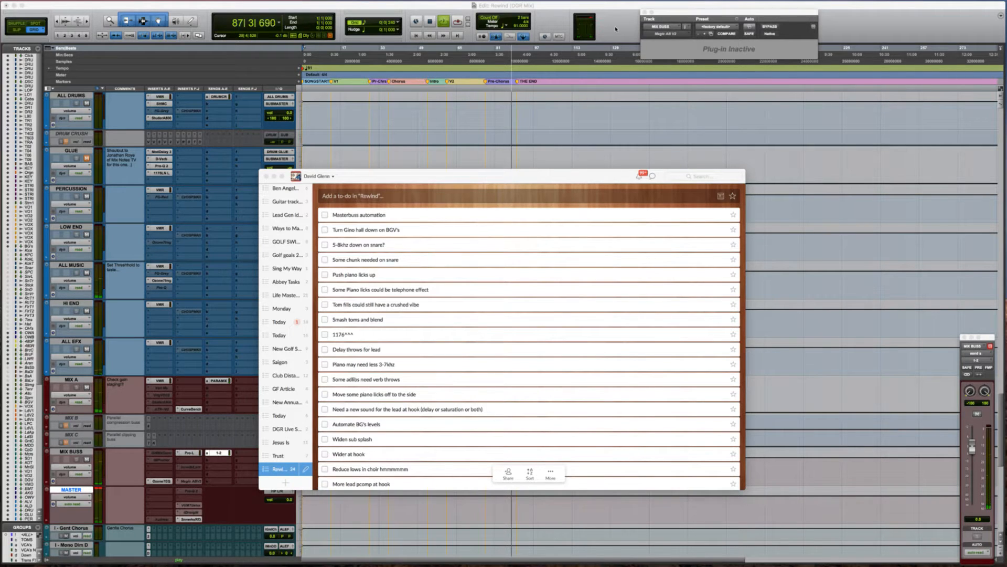
click(560, 77)
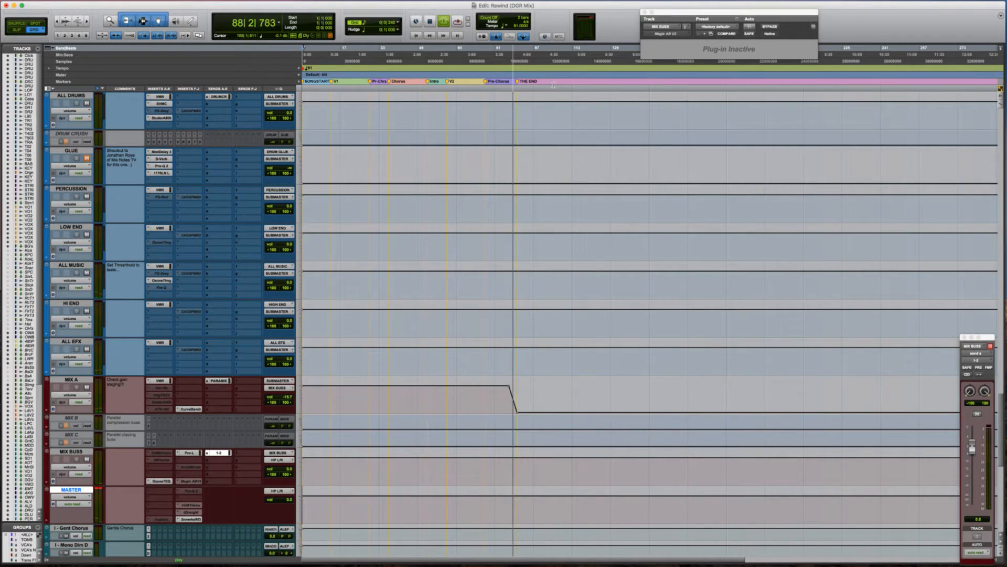
key(space)
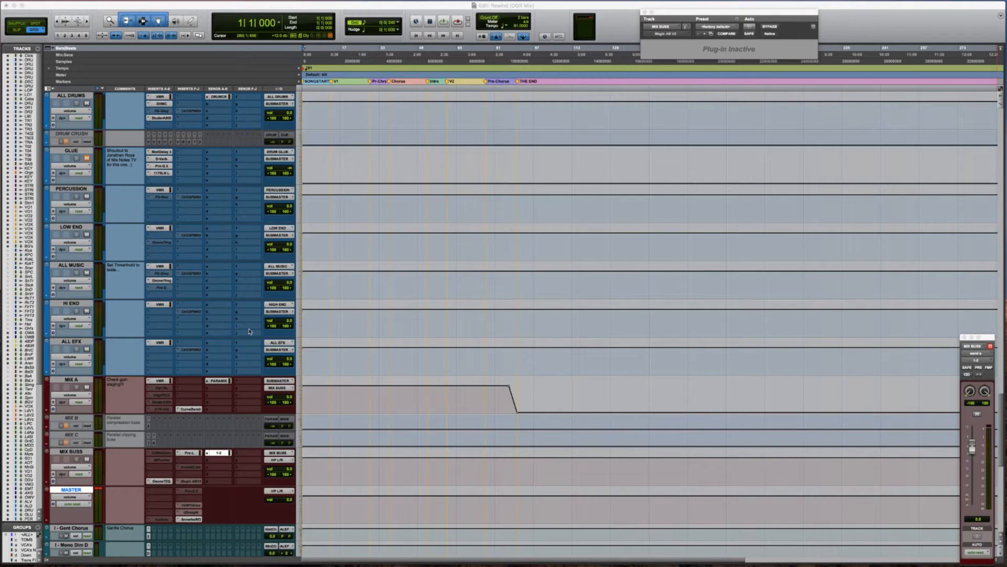
Bring the "Rewind" list in the to-do app forward to check its first item.
key(super+Tab)
key(Tab)
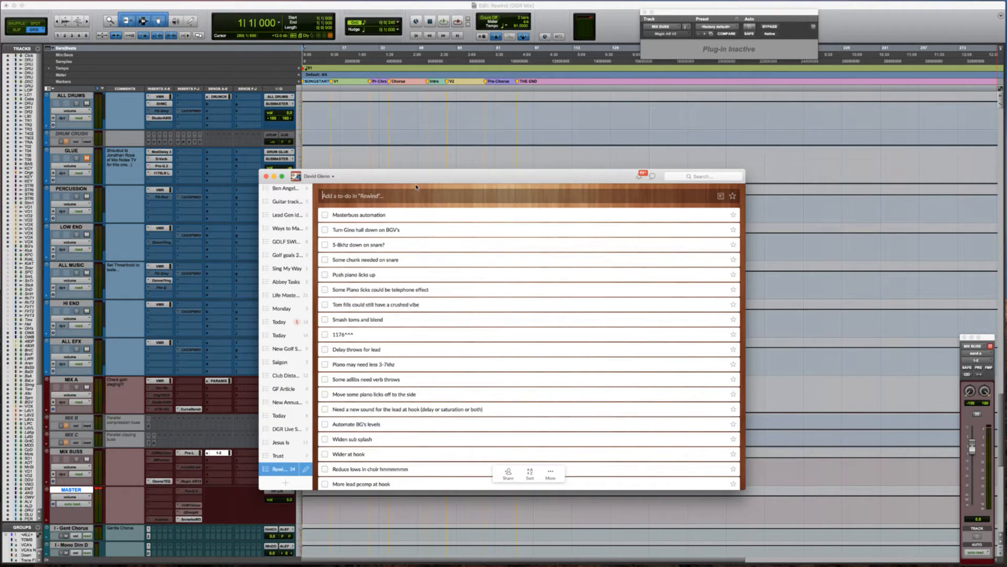
key(super+Tab)
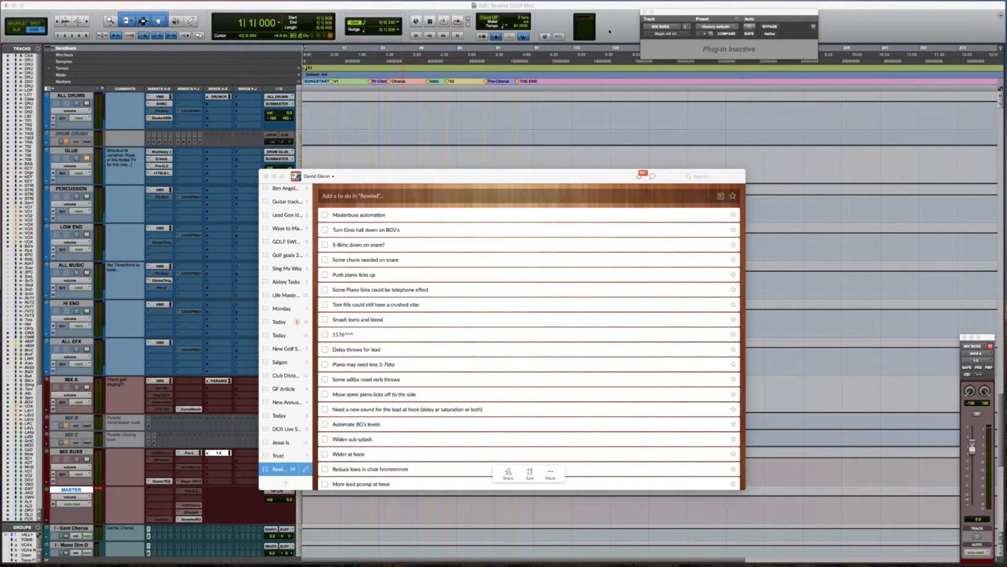
In Pro Tools, move the MIX BUSS track up among the drum tracks, directly above DRUMS Toms.
click(520, 140)
scroll(381, 315, down, 2)
key(super+bracketright)
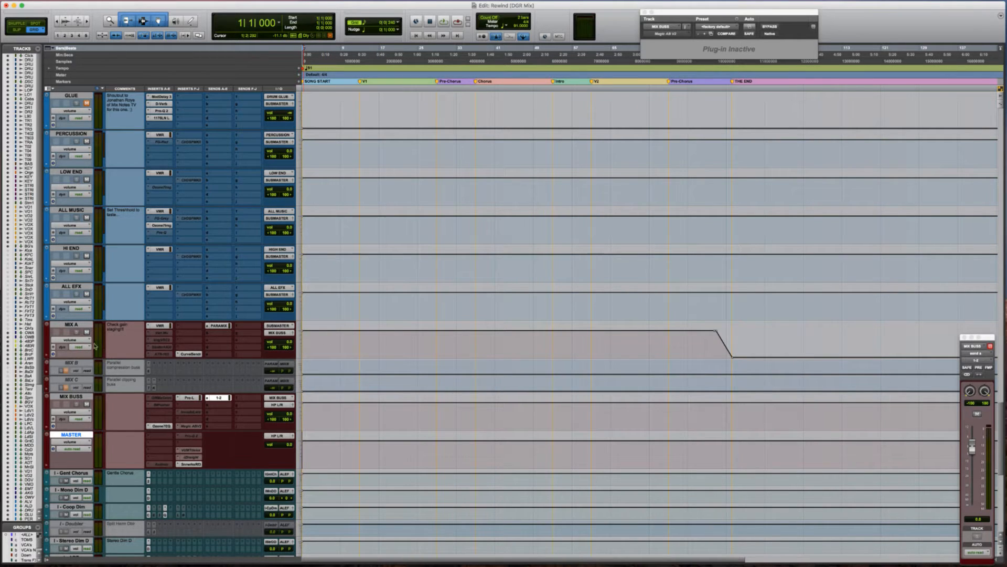
click(76, 398)
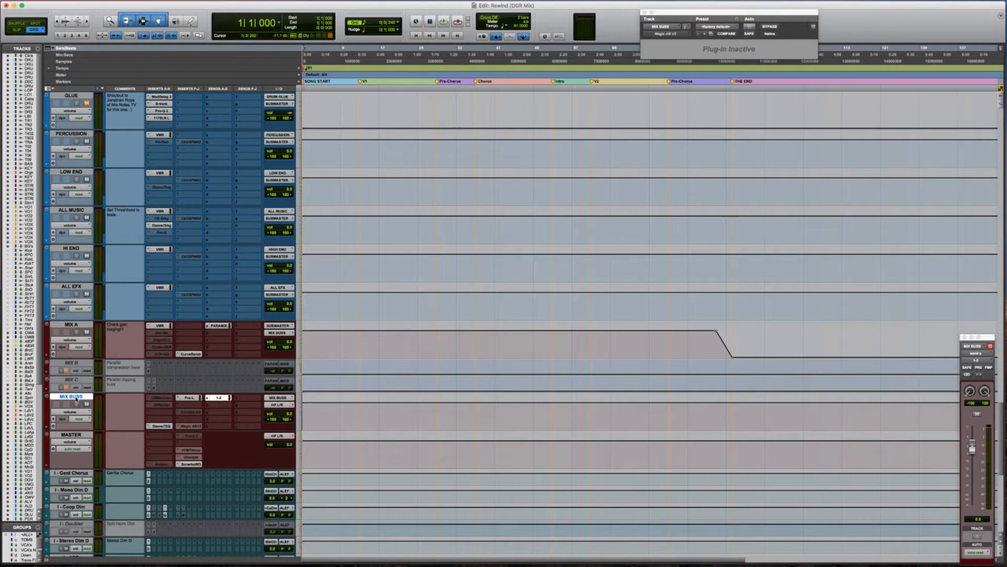
drag(76, 397, 62, 95)
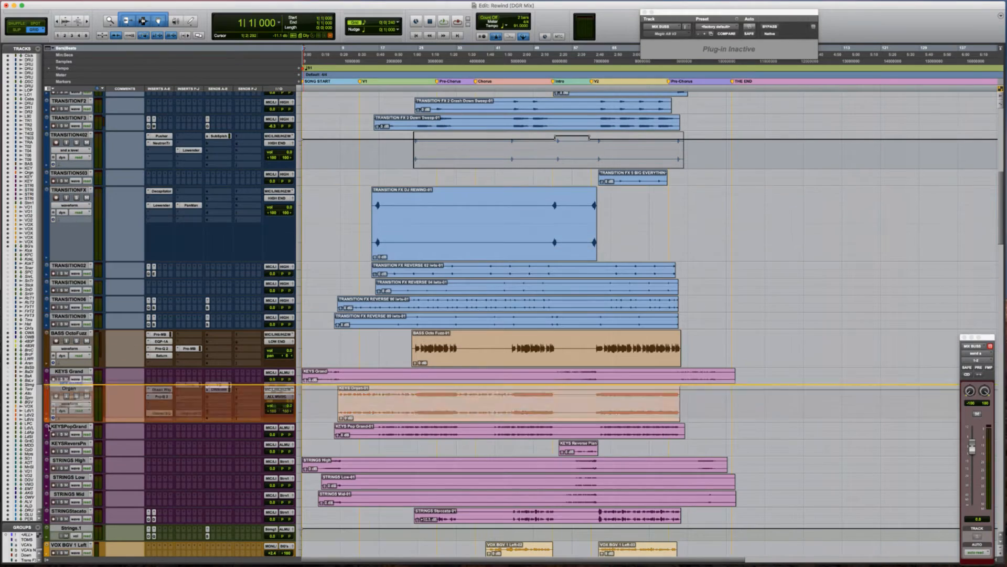
scroll(357, 248, down, 3)
scroll(358, 247, down, 7)
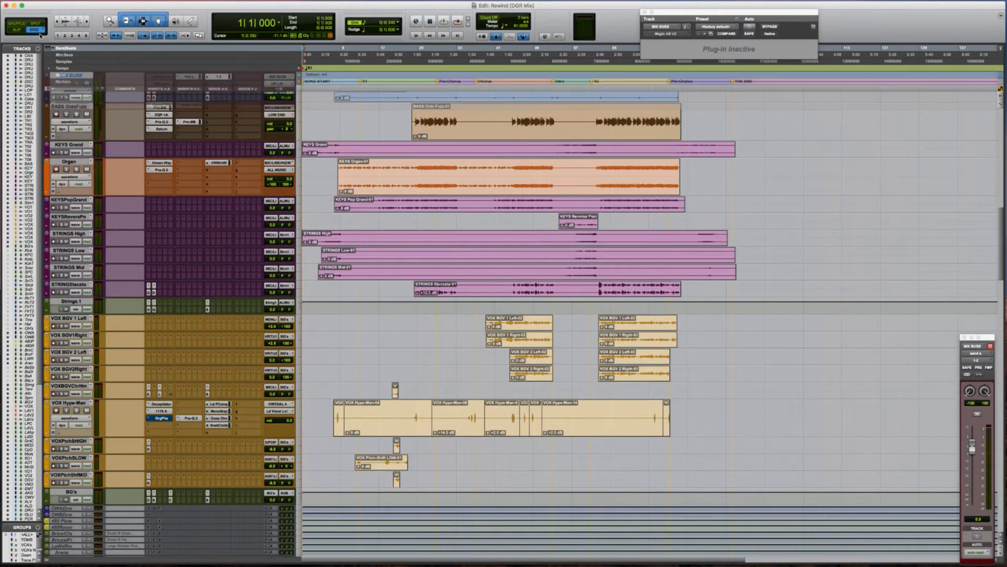
drag(40, 36, 38, 27)
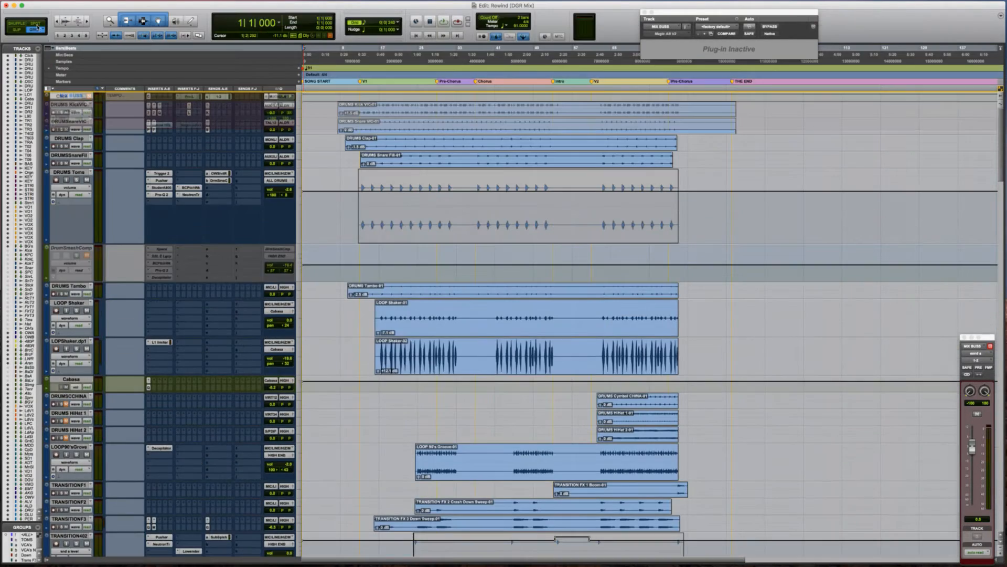
drag(37, 76, 58, 167)
Enlarge the MIX BUSS track's height to make its volume automation lane taller.
drag(337, 198, 337, 198)
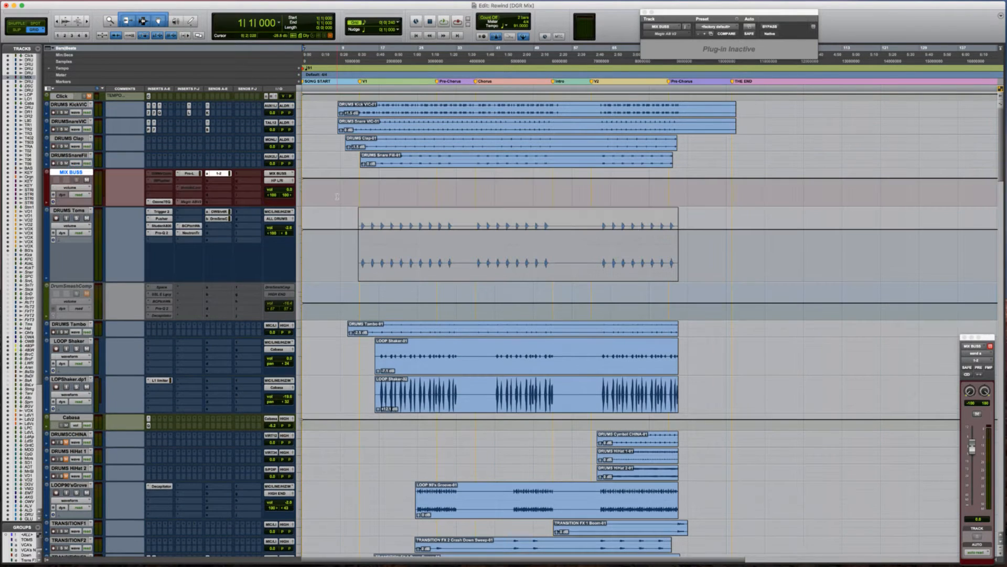
click(344, 184)
key(ctrl+Up)
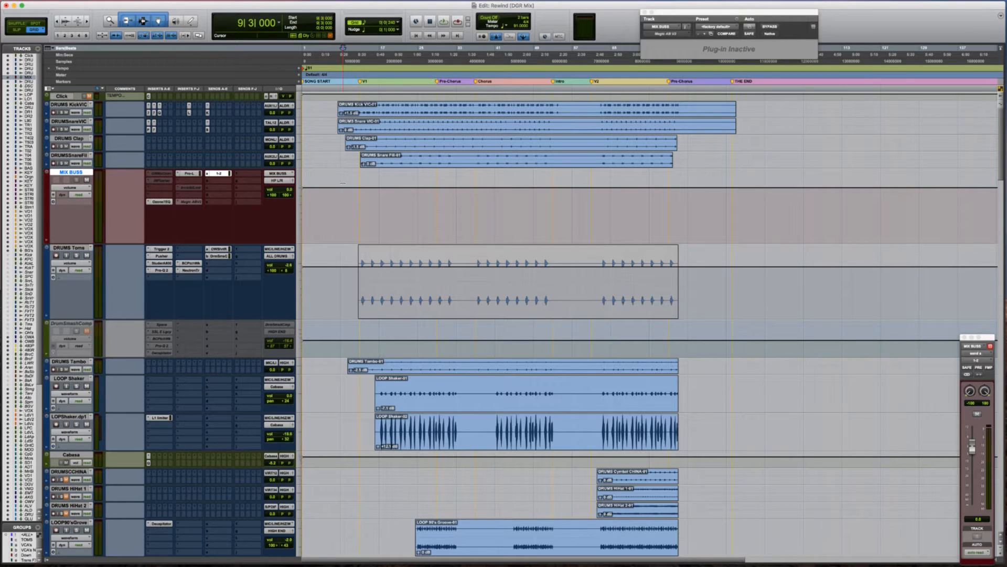
Lower the MIX BUSS volume automation line to about -1 dB across the song.
click(340, 197)
click(339, 198)
click(337, 202)
key(t)
key(t)
scroll(339, 208, right, 3)
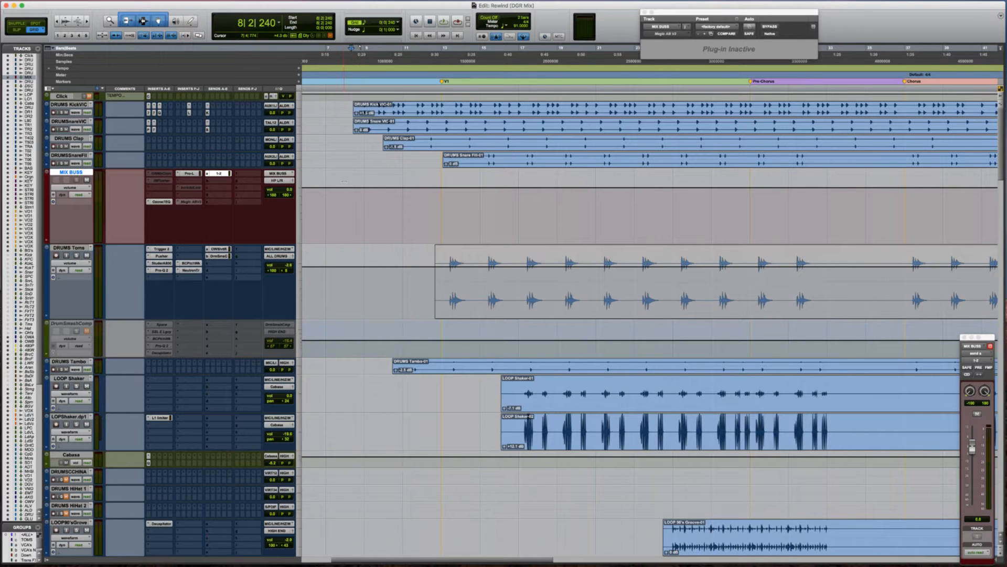
key(r)
key(r)
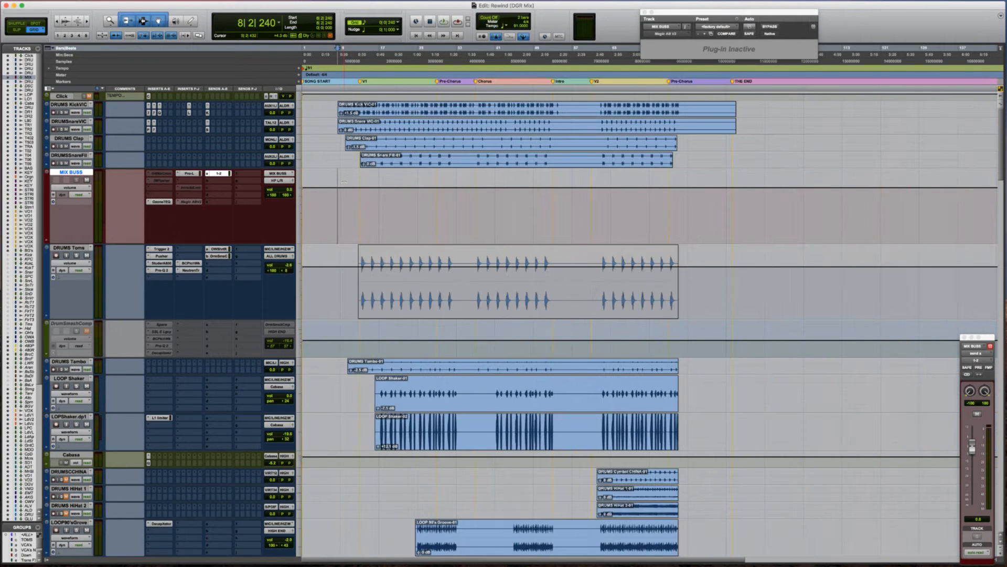
drag(343, 182, 342, 183)
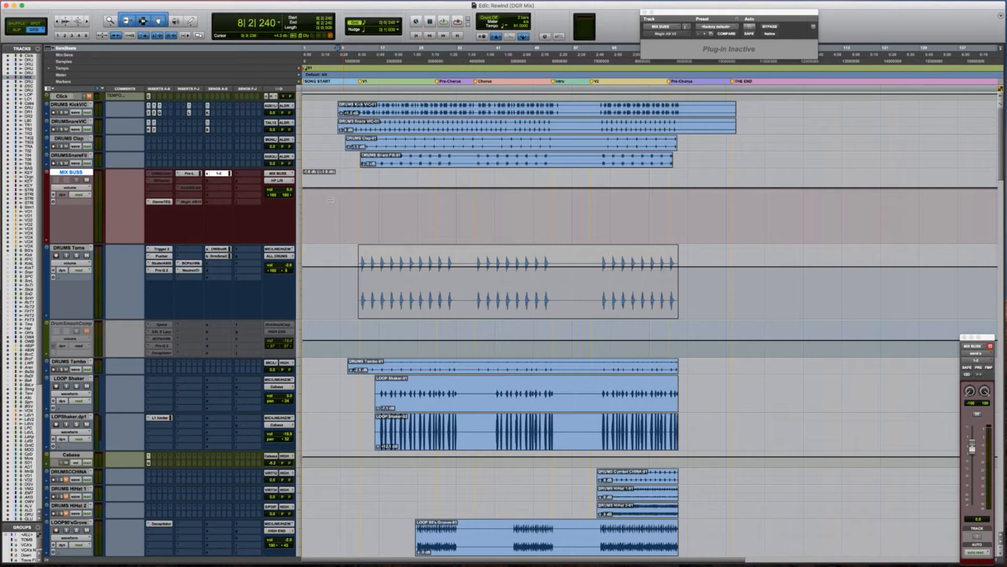
Place the edit cursor at the start of the first kick clip using Tab to Transient.
click(345, 207)
scroll(347, 207, up, 3)
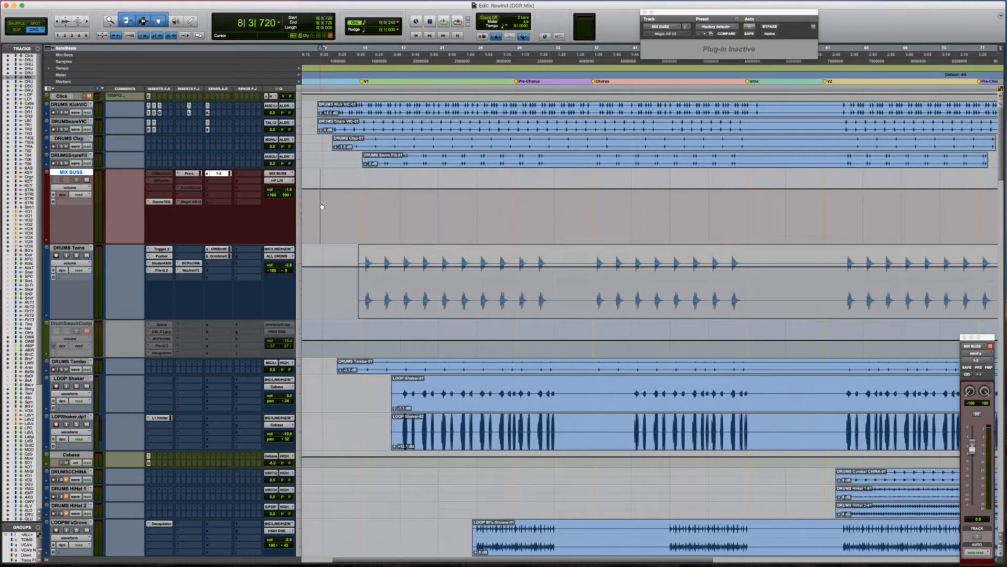
click(309, 109)
key(Tab)
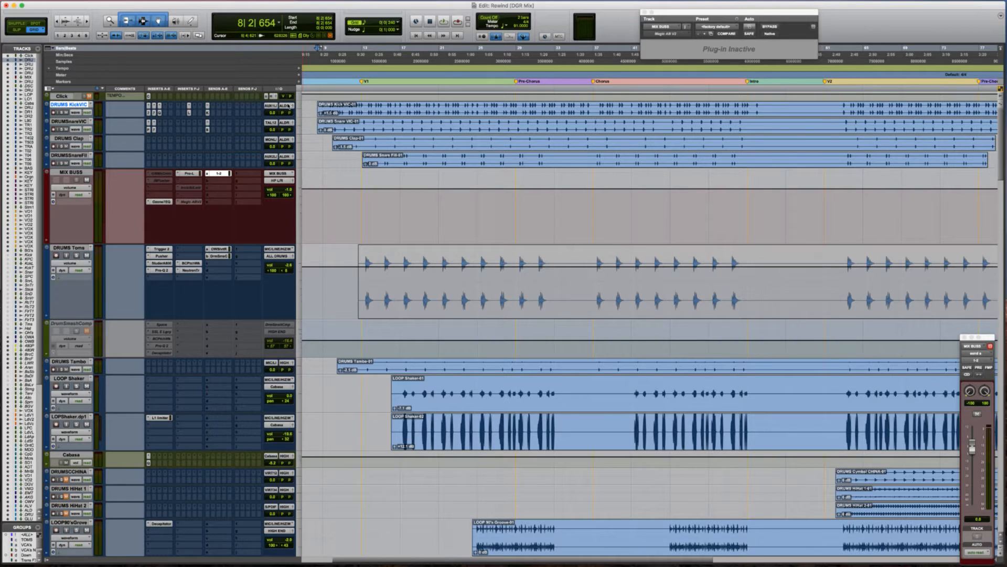
click(311, 109)
Play the song from about bar 9 on the MIX BUSS track to hear the drums enter.
click(352, 181)
scroll(340, 204, left, 2)
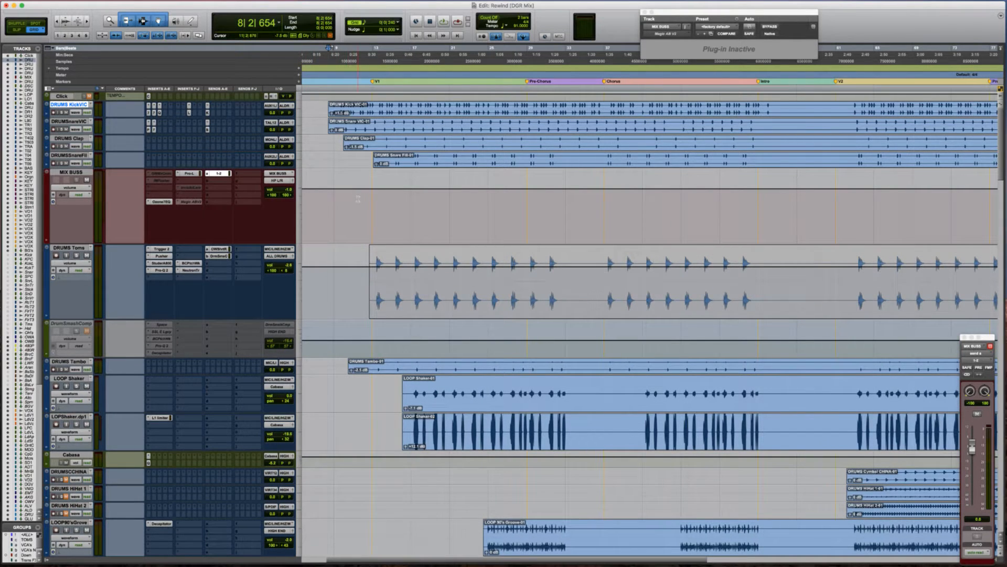
scroll(357, 198, left, 4)
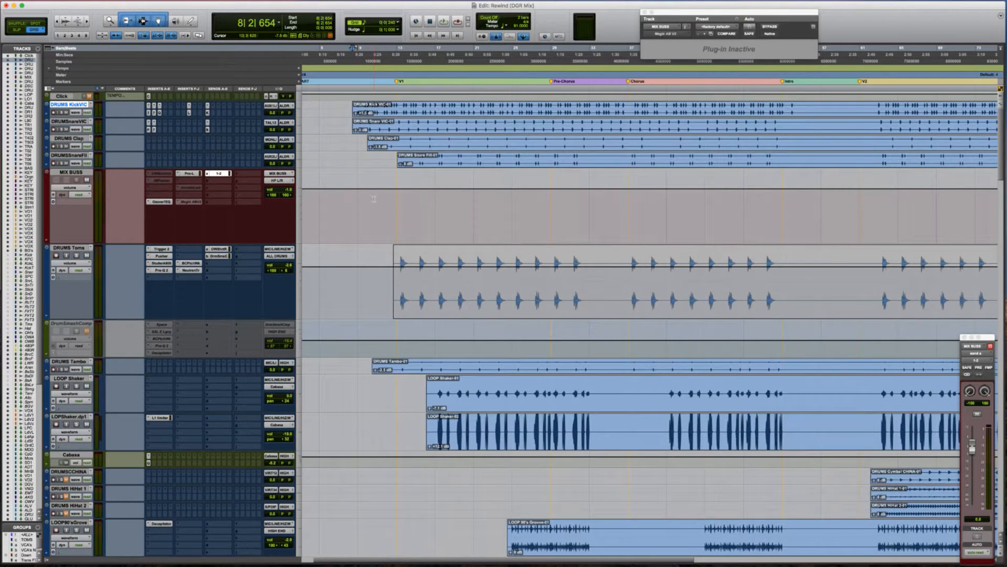
scroll(373, 198, right, 2)
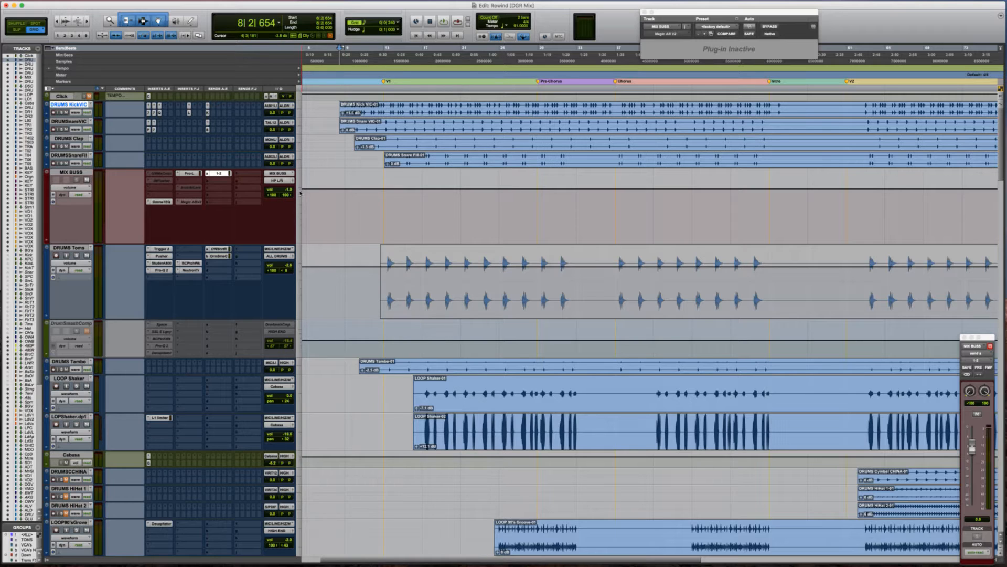
click(346, 199)
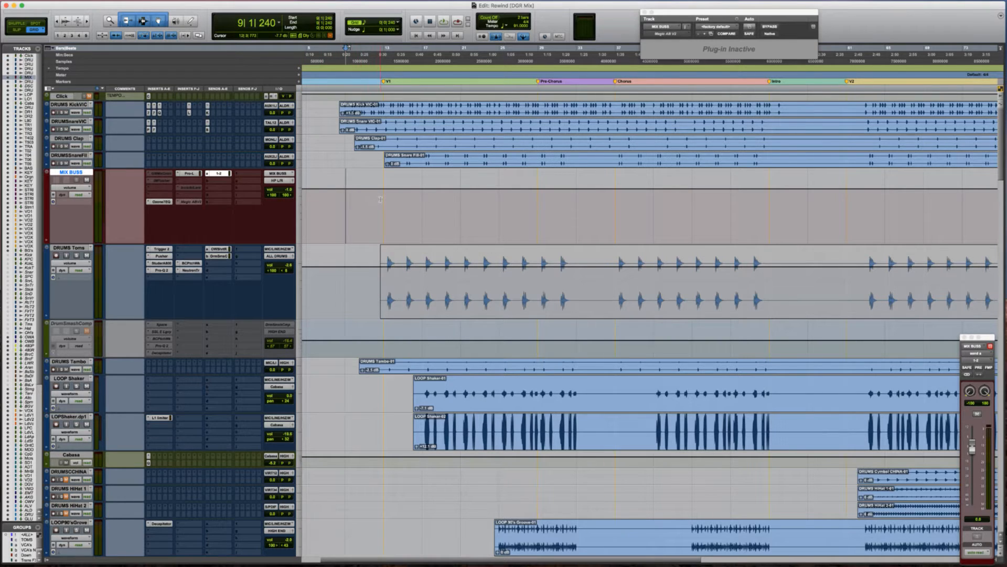
key(space)
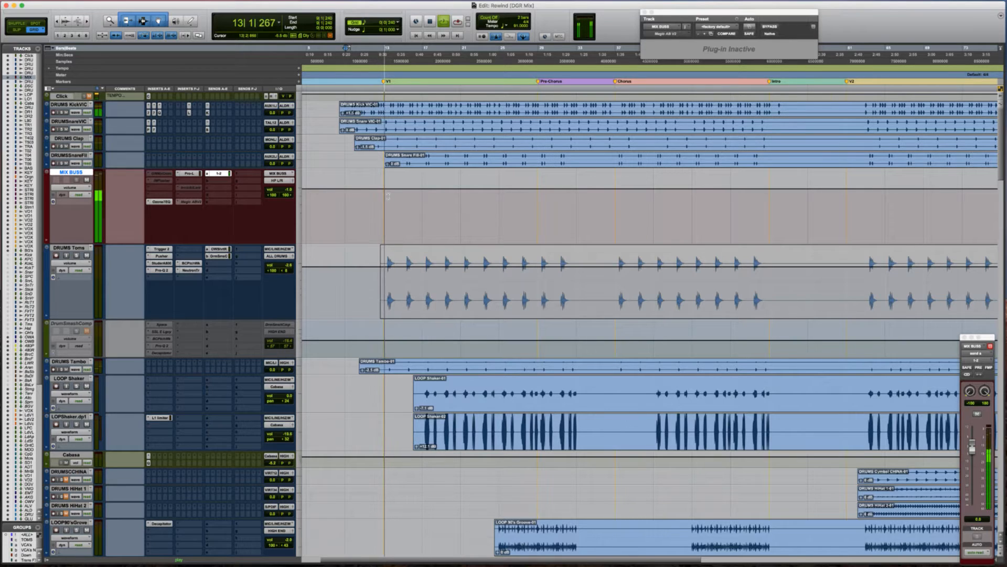
Play the middle of the first verse from about bar 16 and stop playback.
click(414, 194)
key(space)
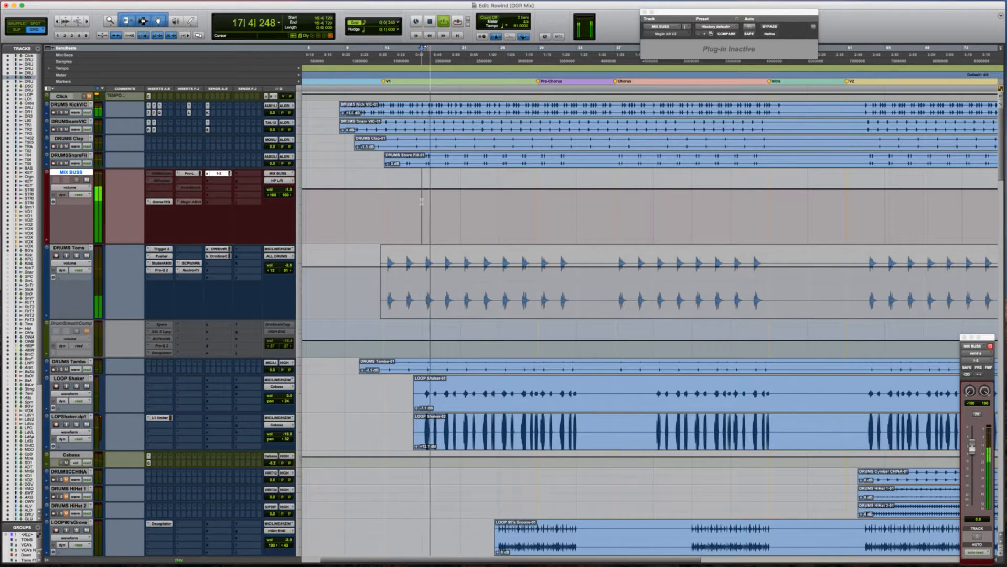
key(super+bracketright)
key(space)
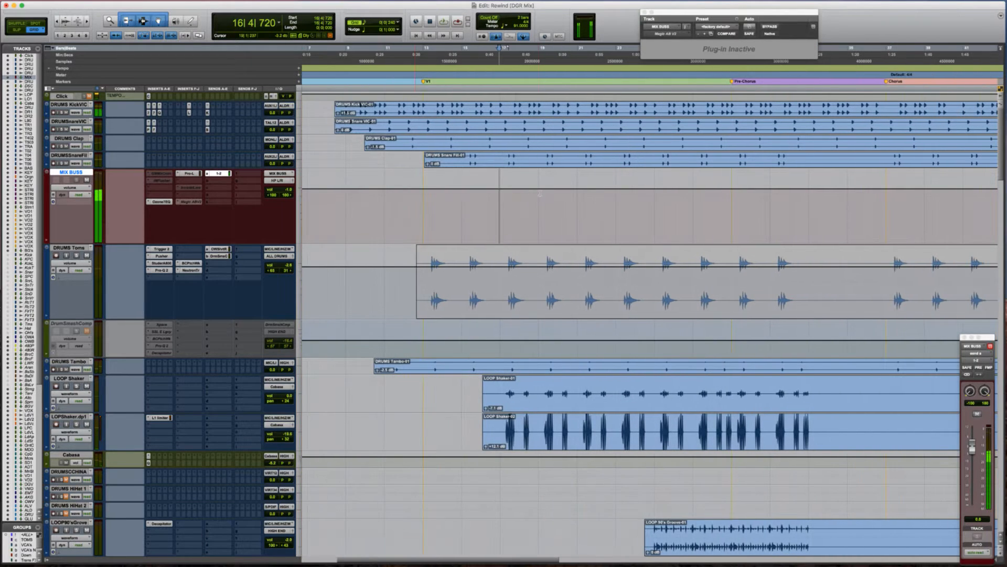
Place the edit cursor at the start of bar 17 on the MIX BUSS track.
click(497, 205)
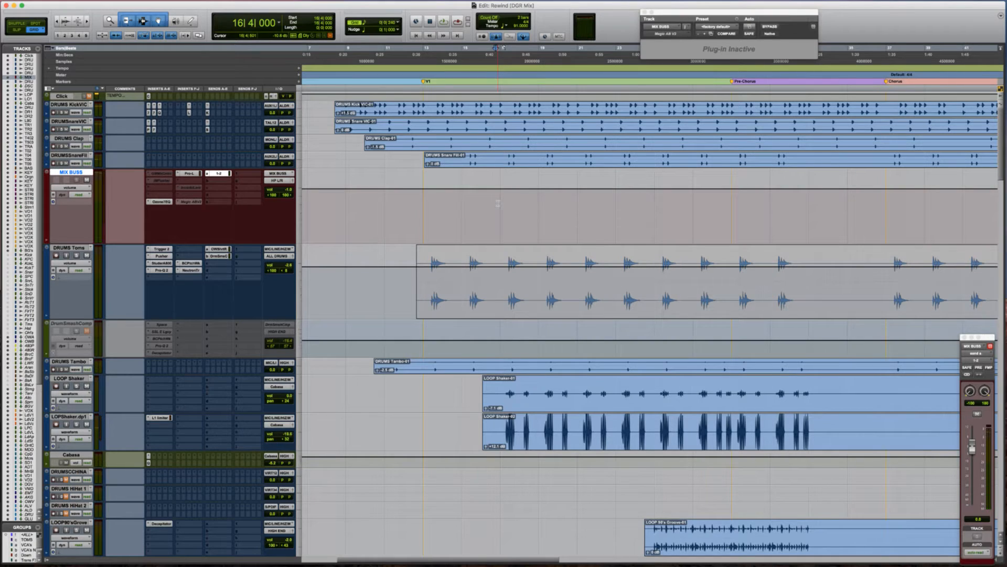
click(498, 203)
scroll(493, 204, right, 2)
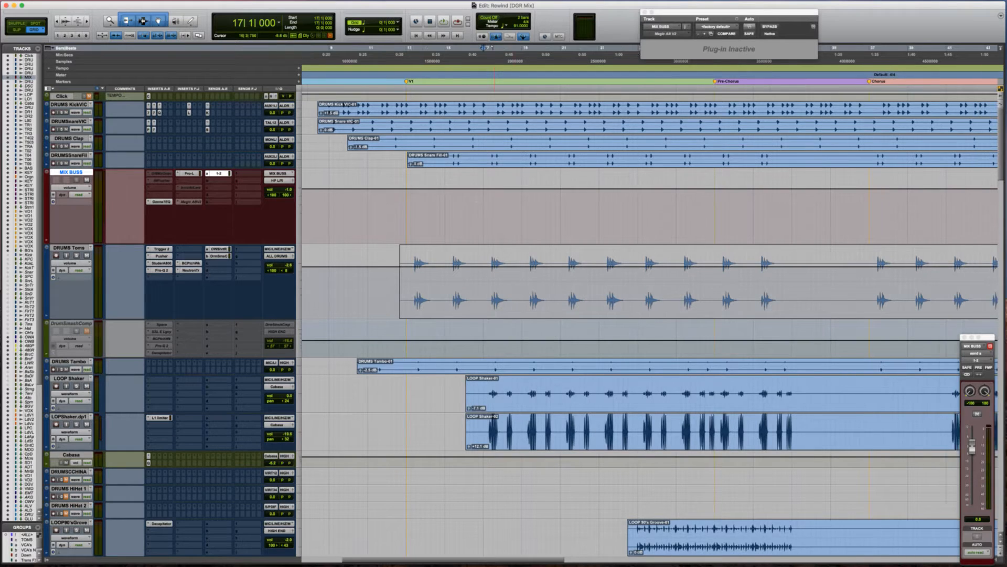
scroll(493, 202, right, 8)
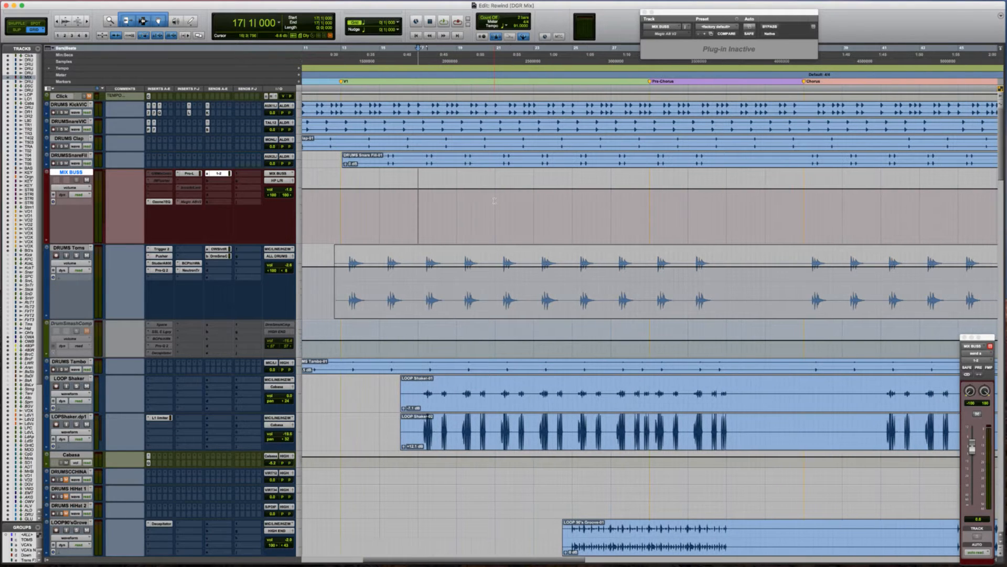
Play the song from just before bar 17 to hear the second half of the first verse begin.
click(414, 204)
scroll(414, 203, right, 5)
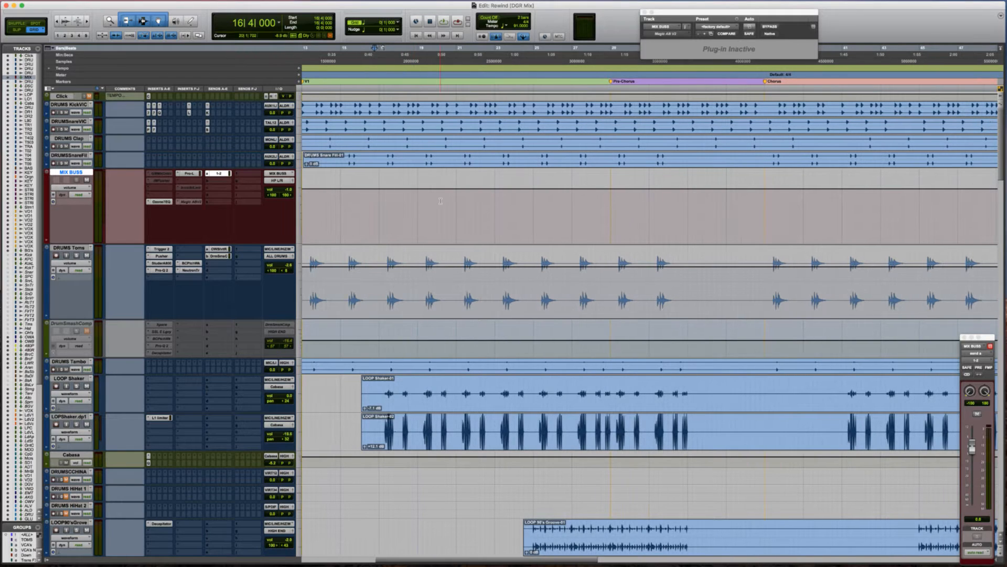
scroll(440, 201, right, 2)
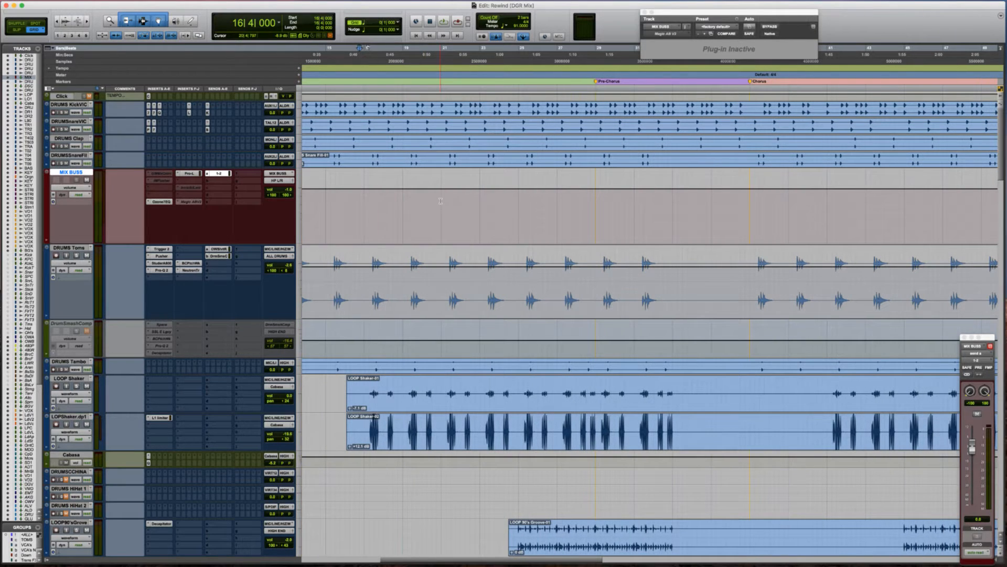
scroll(427, 201, right, 1)
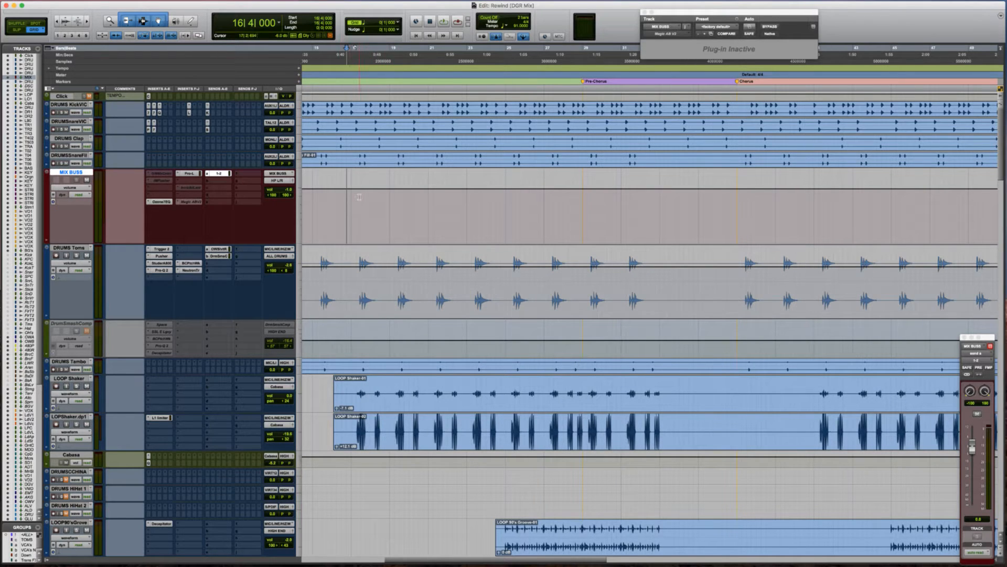
scroll(360, 197, right, 1)
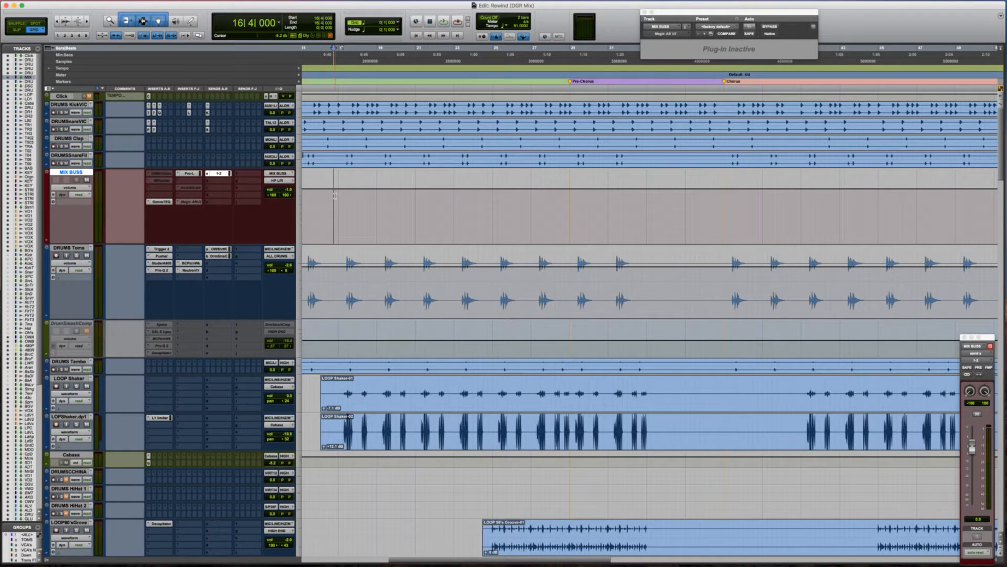
scroll(337, 195, right, 1)
key(space)
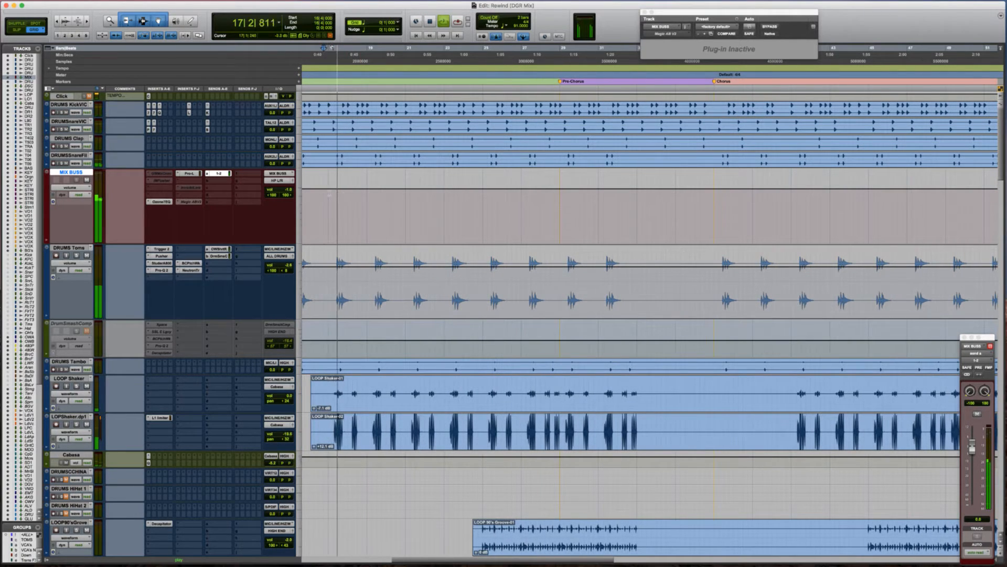
Place the edit cursor at the start of bar 17 and add a marker there.
click(329, 193)
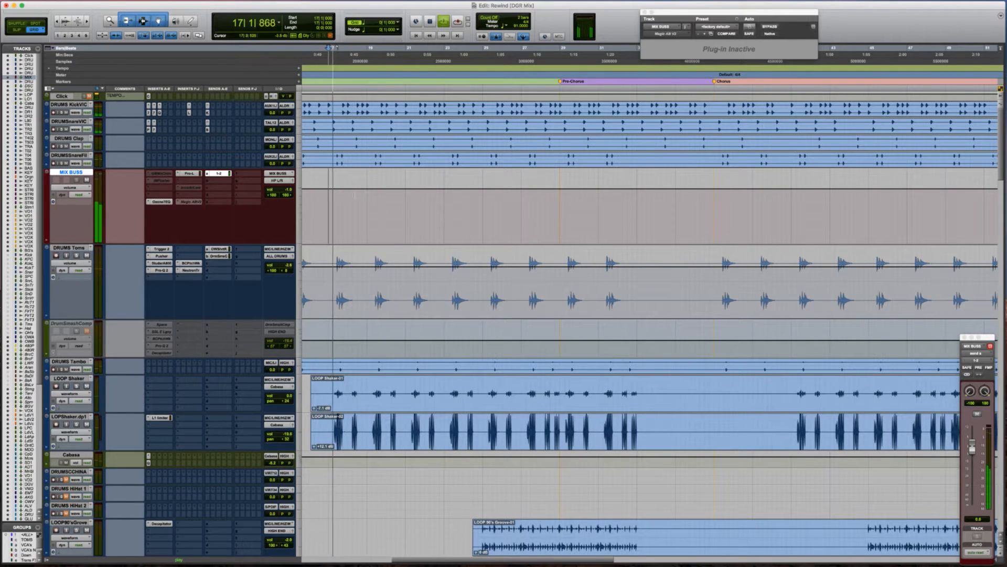
key(space)
key(KP_Enter)
key(Return)
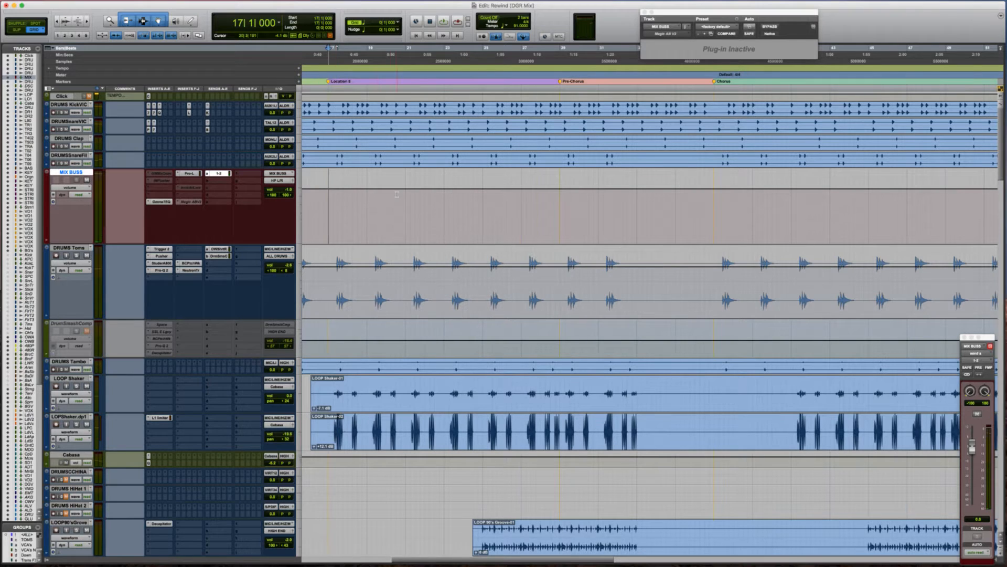
Listen through the verse from about bar 21 and place the edit cursor at the start of bar 25 on the MIX BUSS track.
click(421, 195)
click(521, 194)
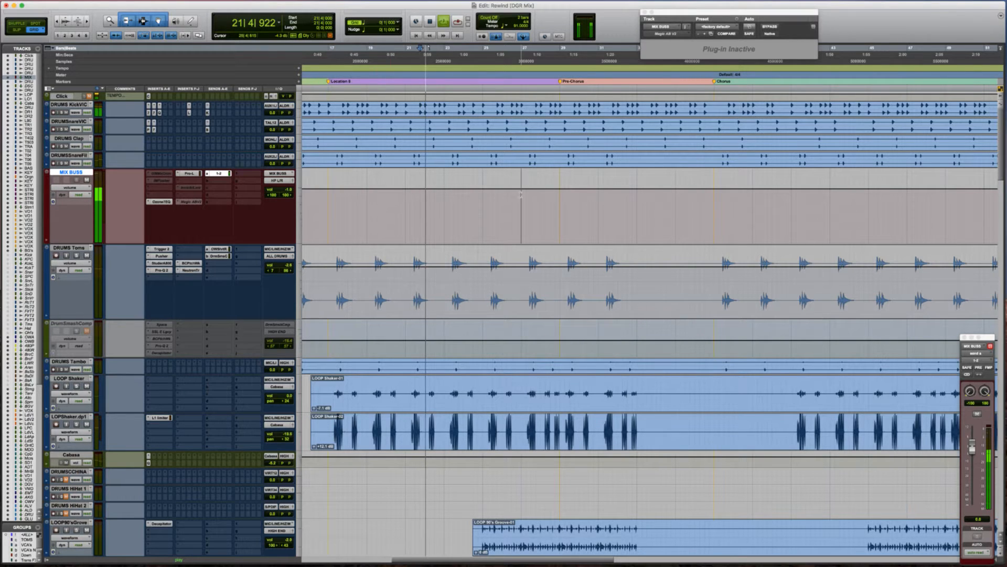
key(space)
click(474, 197)
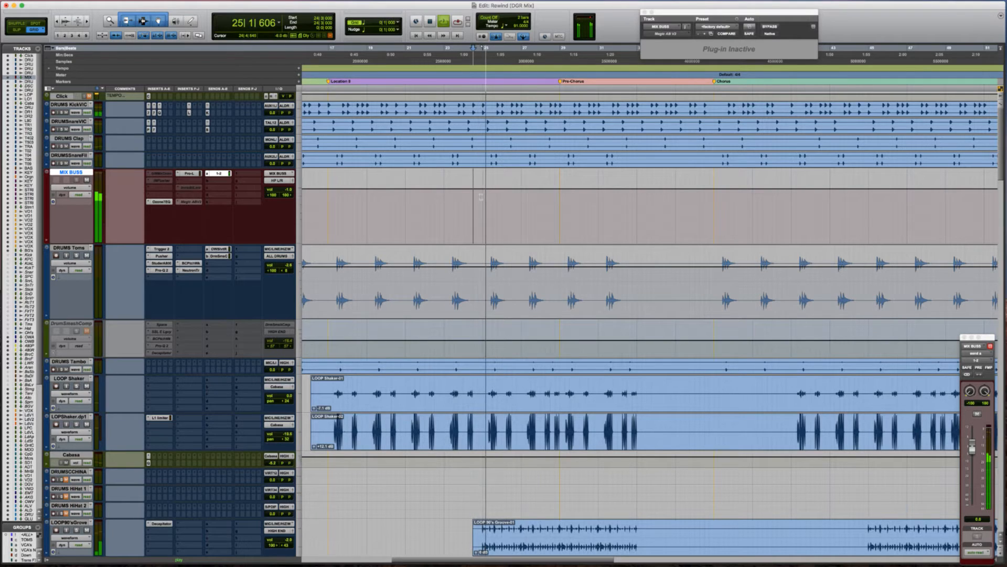
key(space)
click(483, 198)
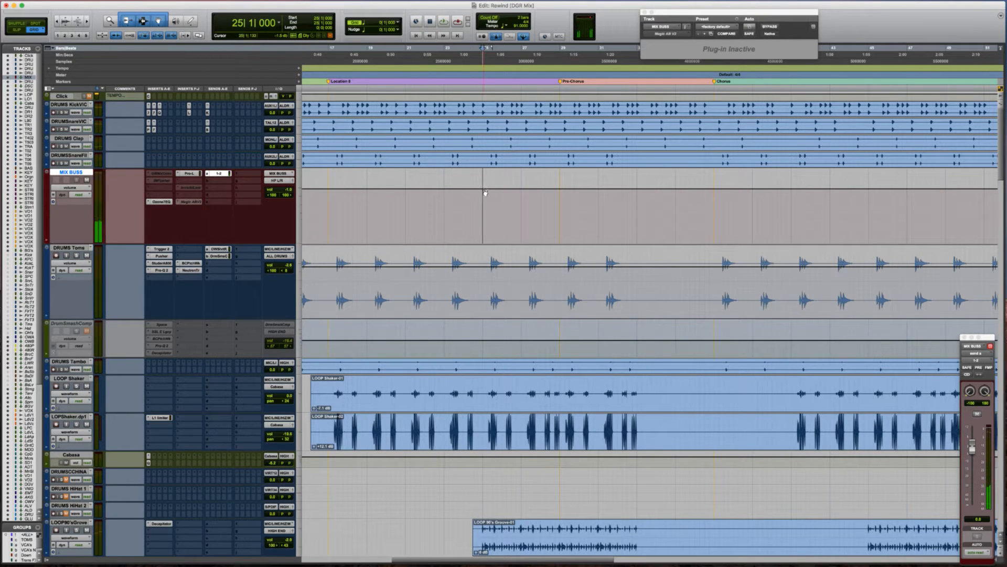
Raise the MIX BUSS volume automation by 0.5 dB, to -0.5 dB, between bar 17 and bar 25.
drag(422, 182, 422, 181)
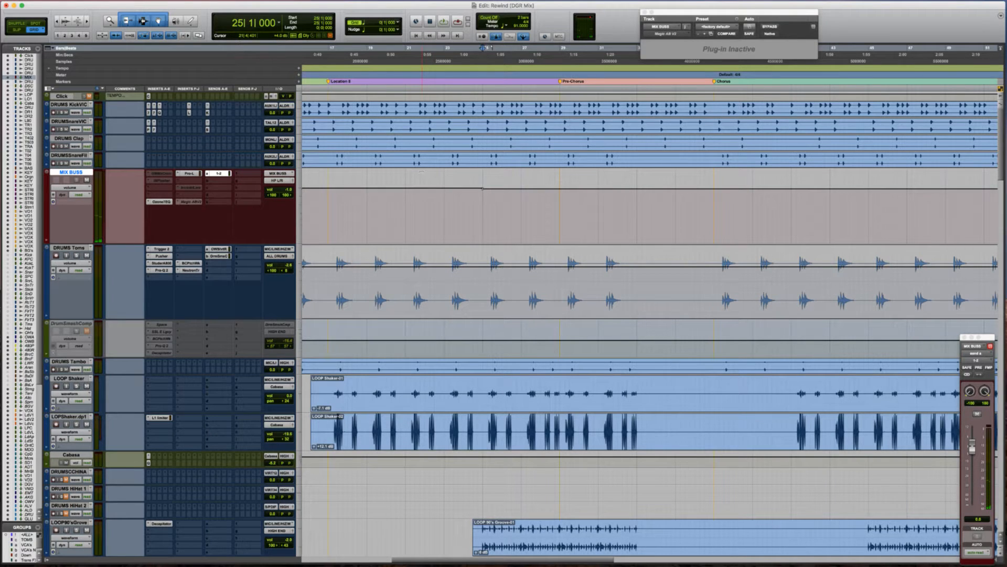
scroll(422, 181, left, 5)
scroll(422, 181, left, 6)
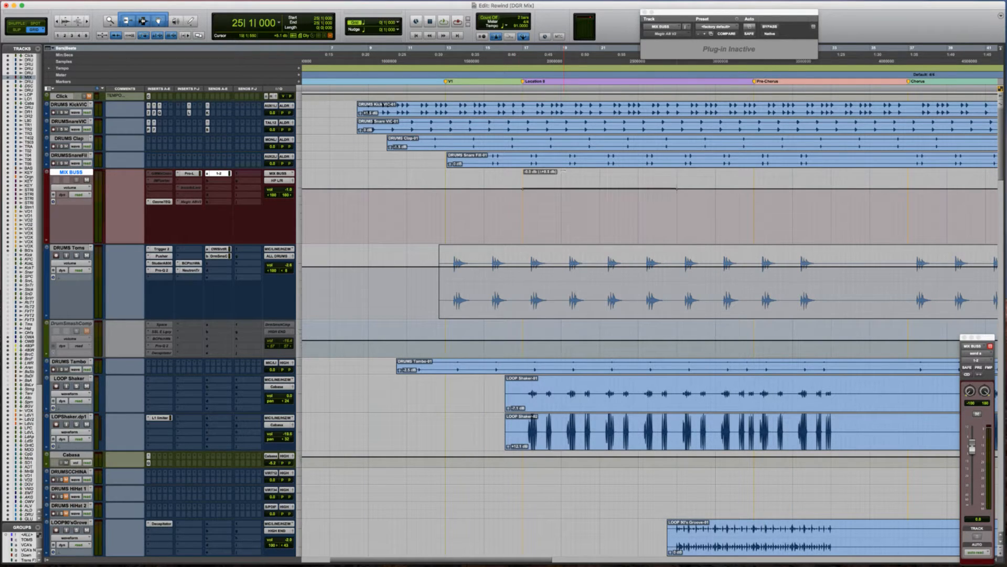
drag(564, 171, 565, 170)
Play the transitions into the pre-chorus from about bar 28 and into the chorus from about bars 32 and 36, and stop playback.
scroll(608, 183, right, 12)
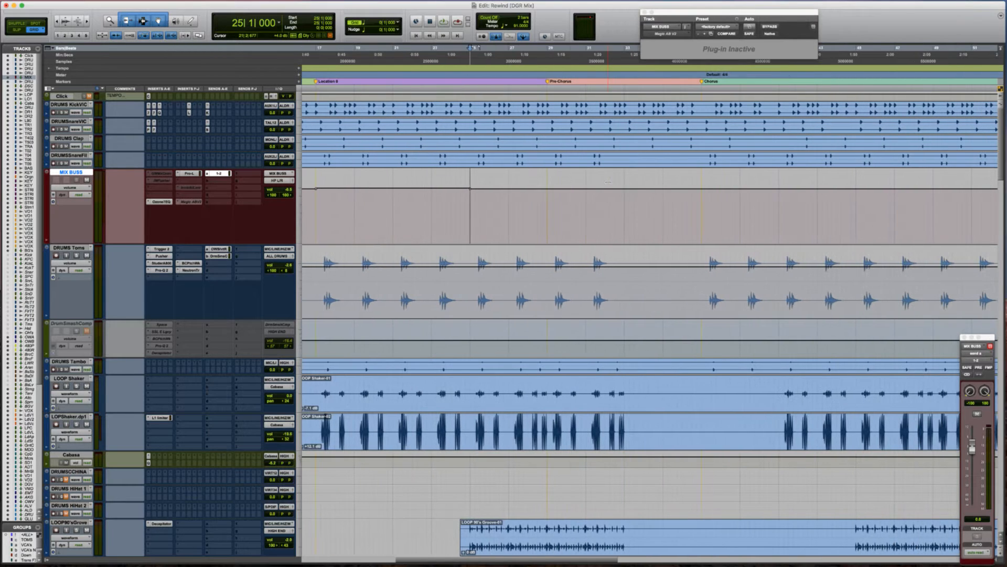
click(543, 200)
key(space)
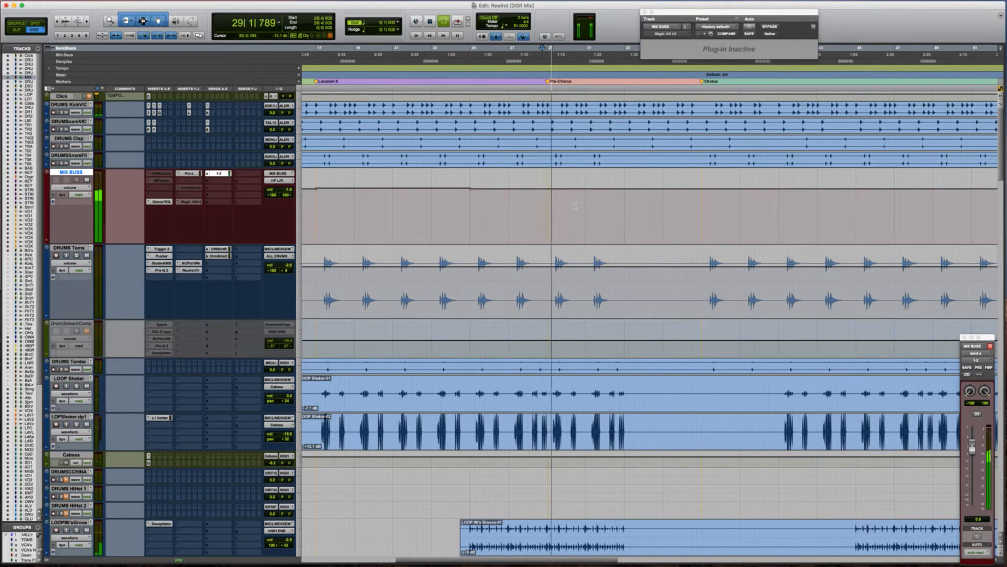
click(587, 202)
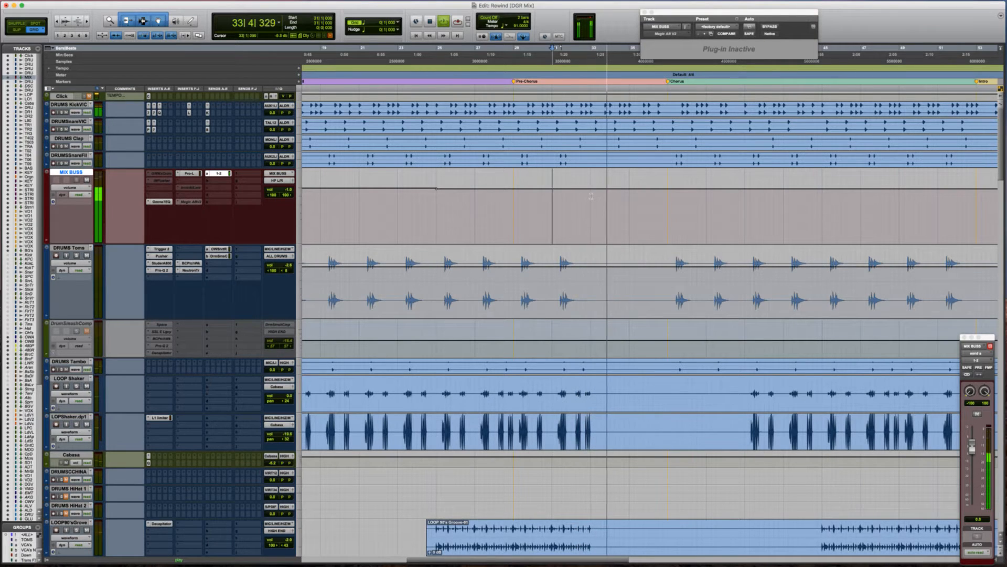
click(581, 197)
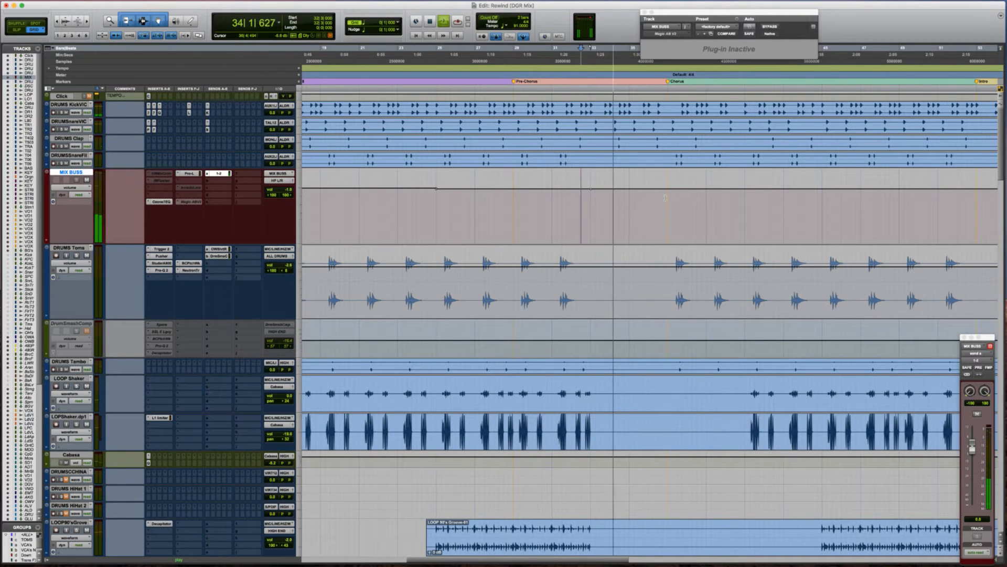
click(668, 197)
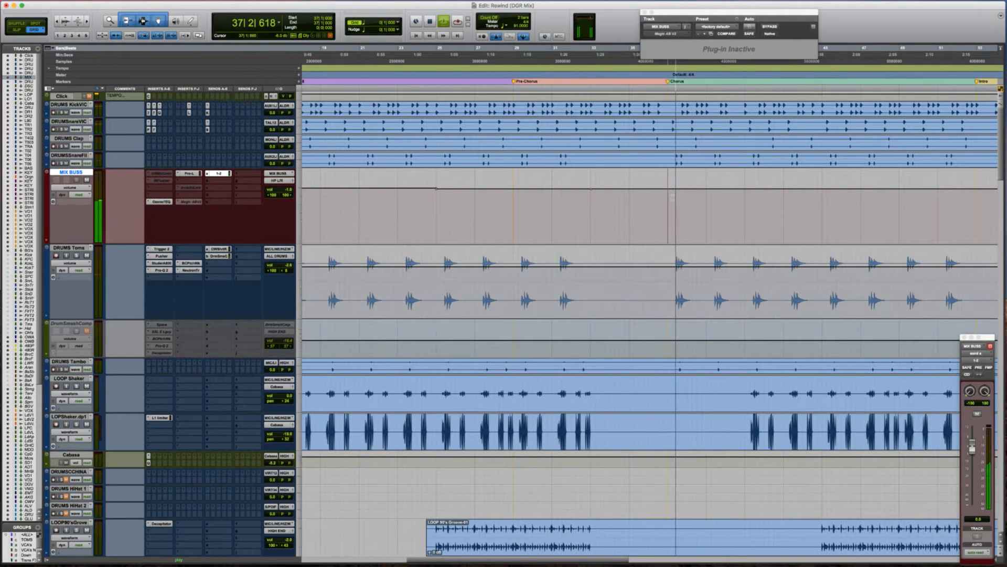
click(663, 198)
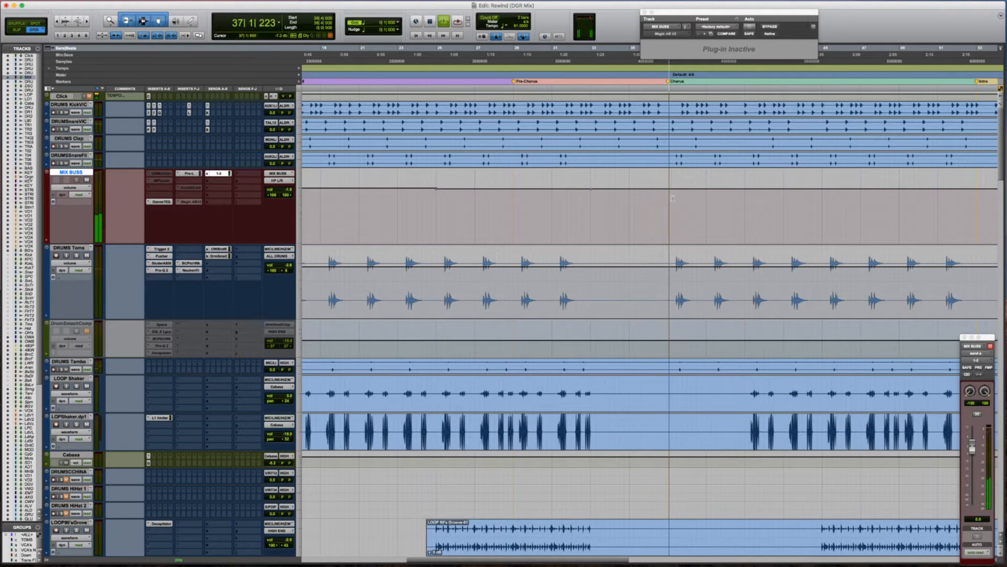
key(space)
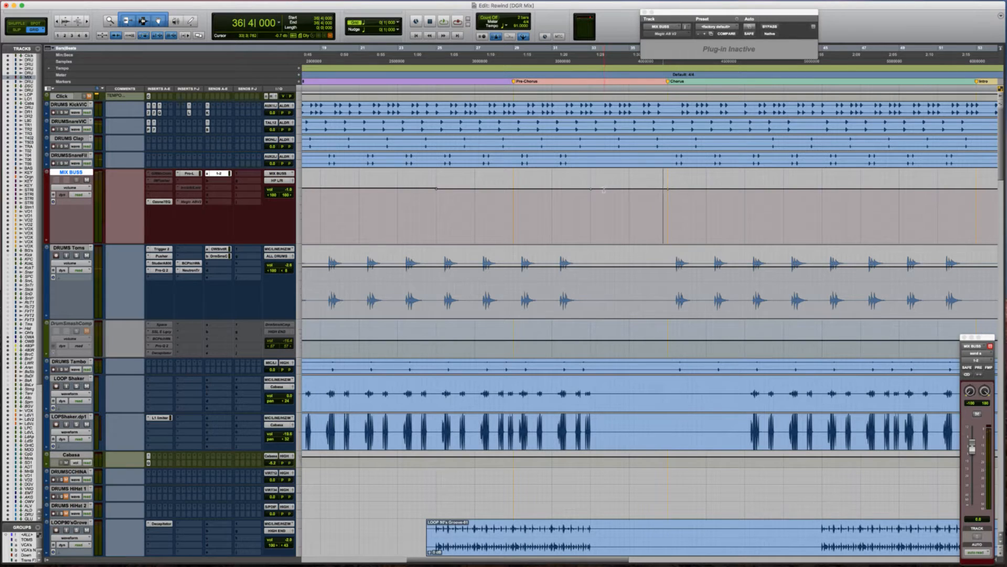
Raise the MIX BUSS volume automation to 0.0 dB from bar 25 to bar 33, ramp it down to bar 37, and enlarge the track height.
drag(528, 180, 507, 161)
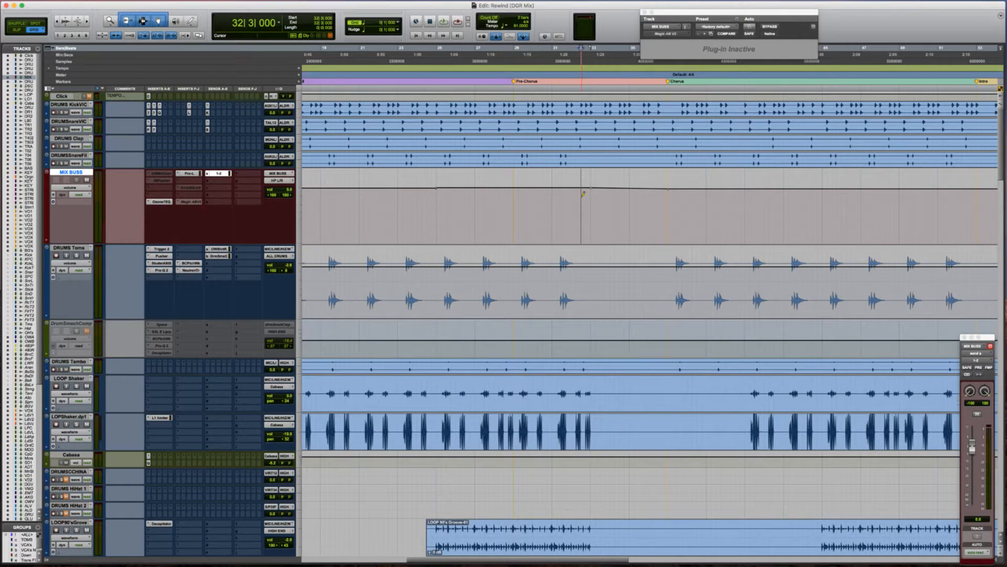
key(ctrl+Up)
Play the MIX BUSS volume steps at bar 17 and bar 25, starting from about bar 15 and from bar 24.
click(423, 269)
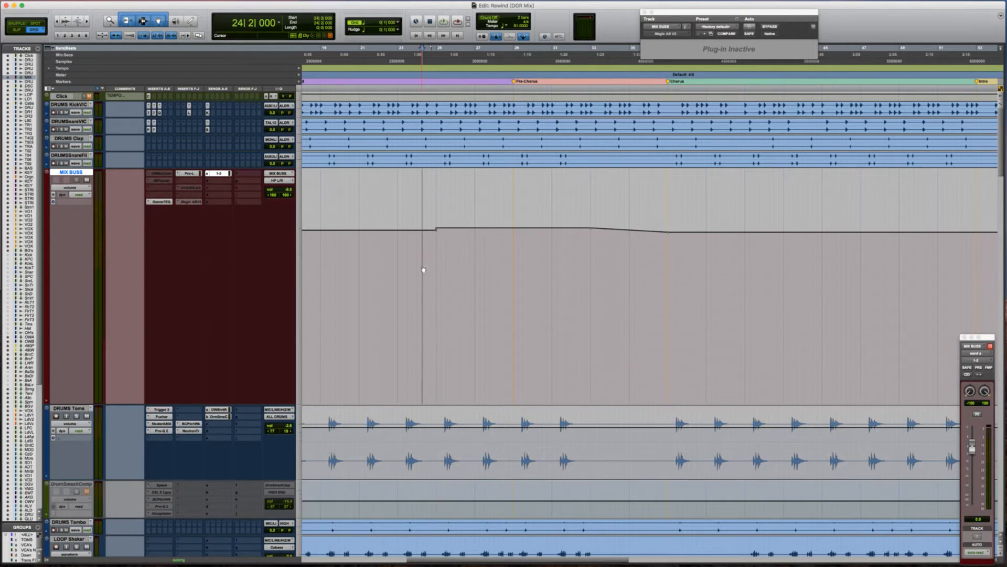
scroll(424, 270, left, 5)
click(407, 268)
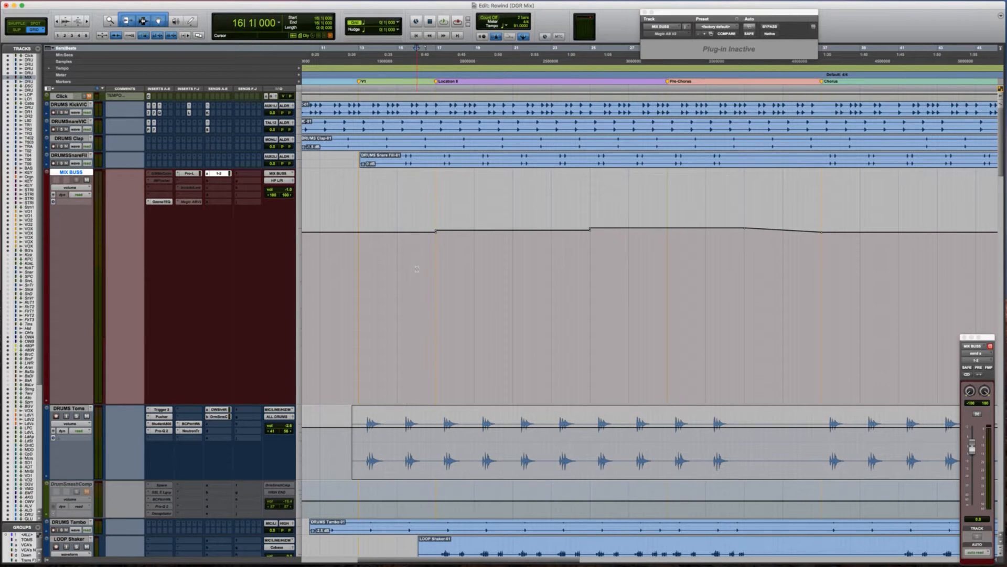
key(space)
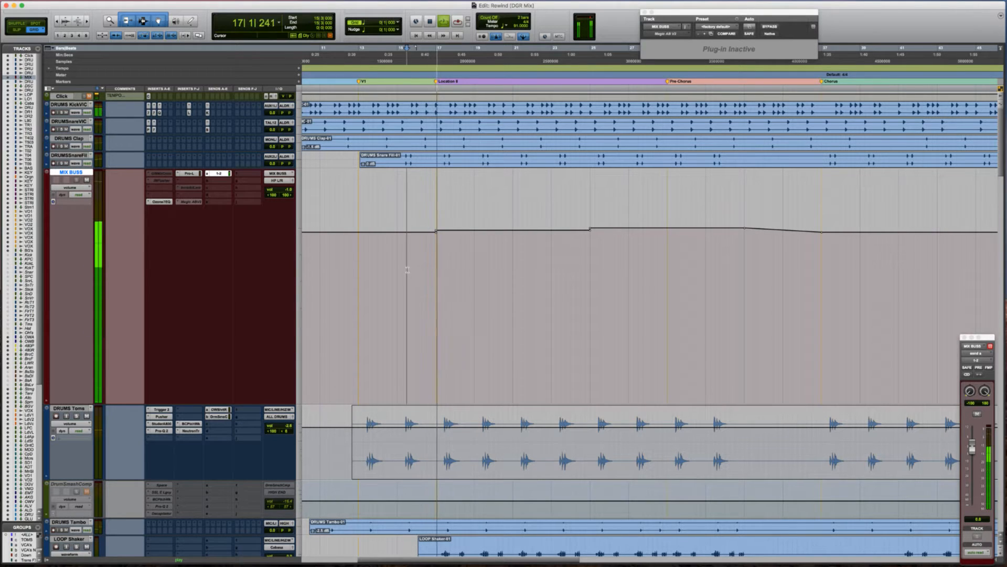
click(577, 261)
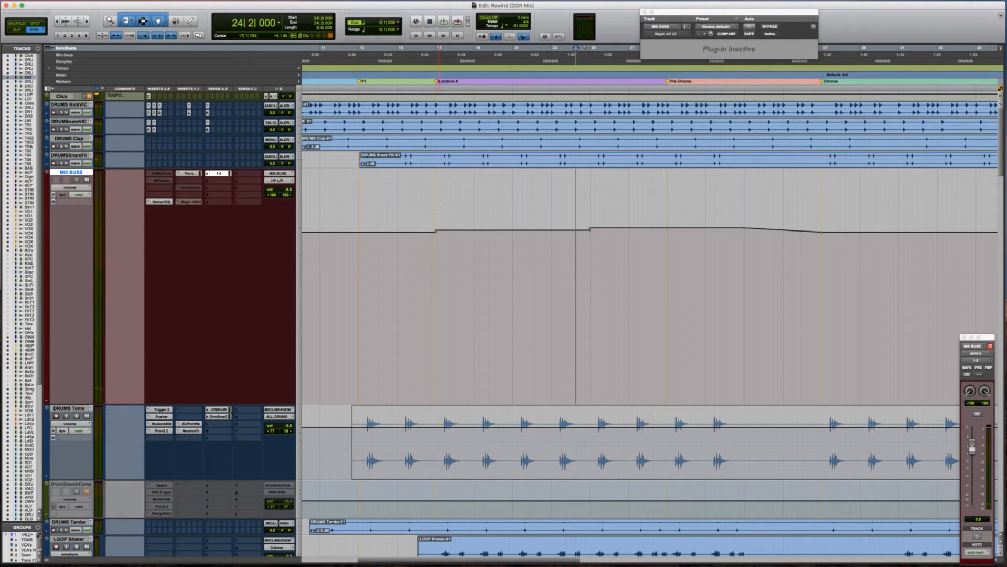
click(571, 251)
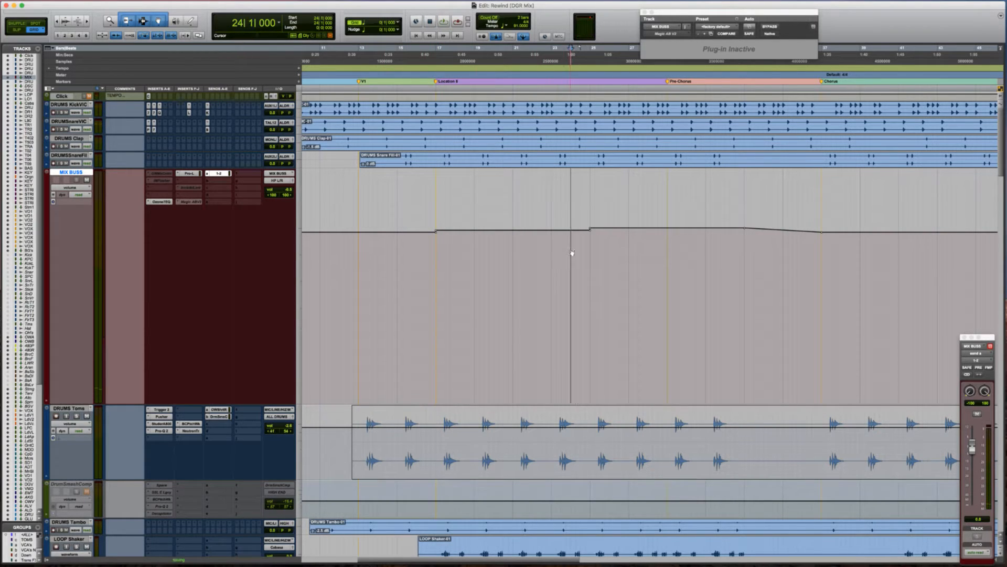
key(space)
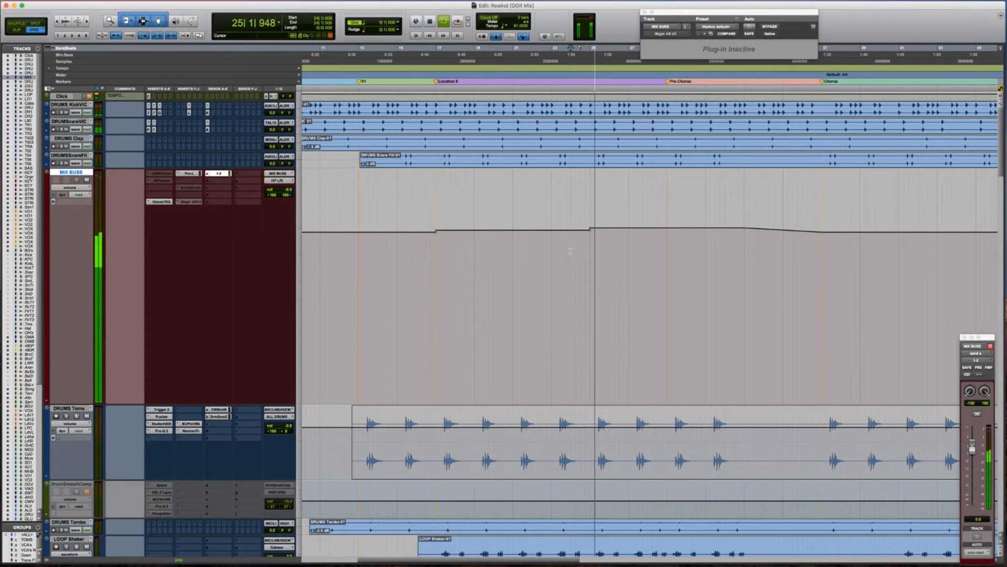
Play the MIX BUSS volume ramp into the chorus from bar 32 and place the edit cursor at the start of bar 39.
scroll(580, 252, right, 5)
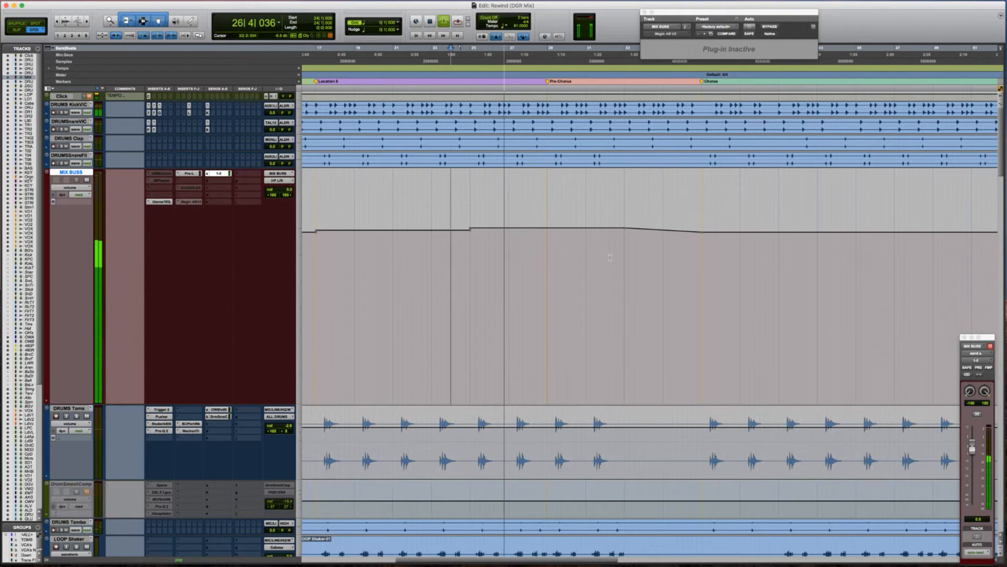
click(606, 257)
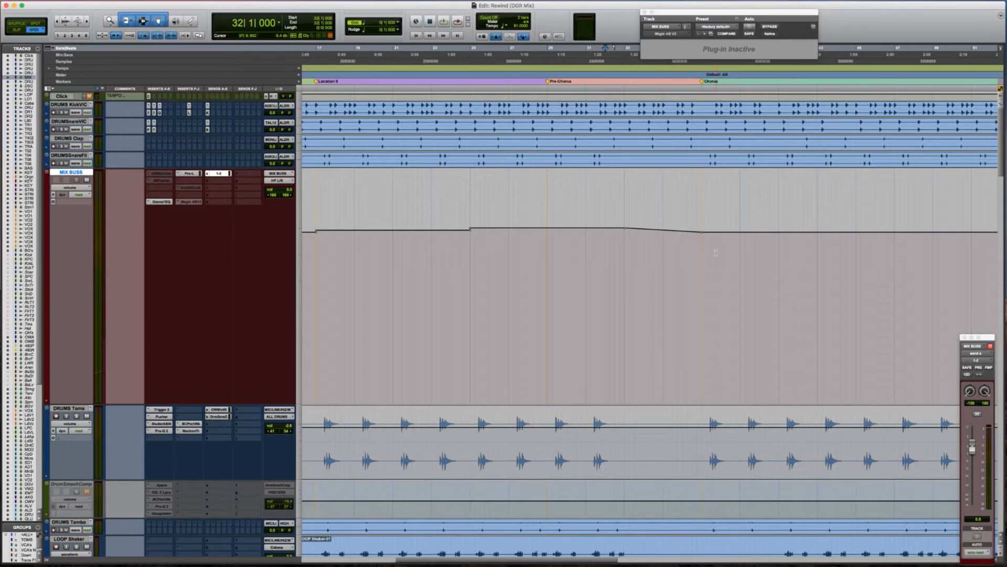
key(space)
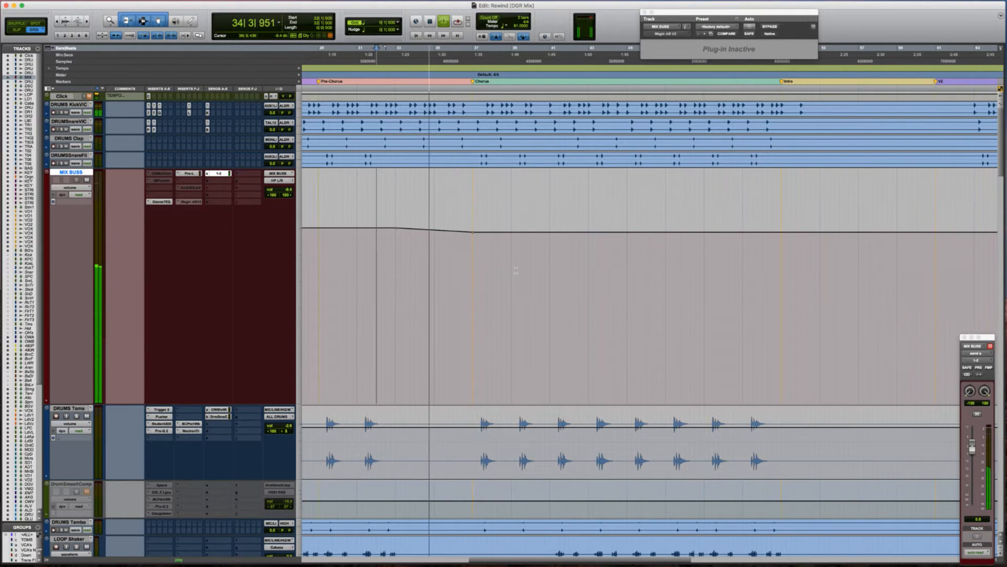
click(459, 263)
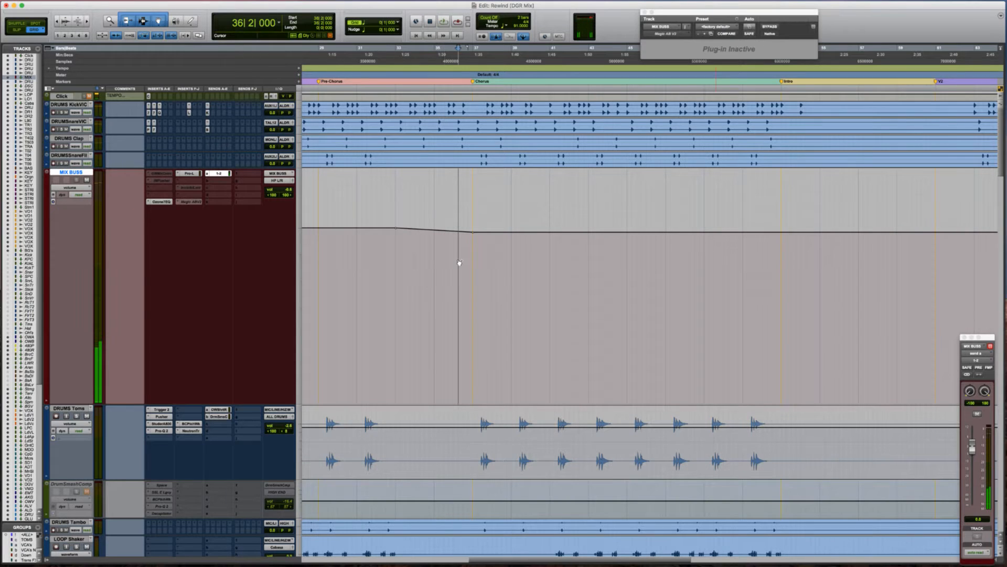
key(super+bracketleft)
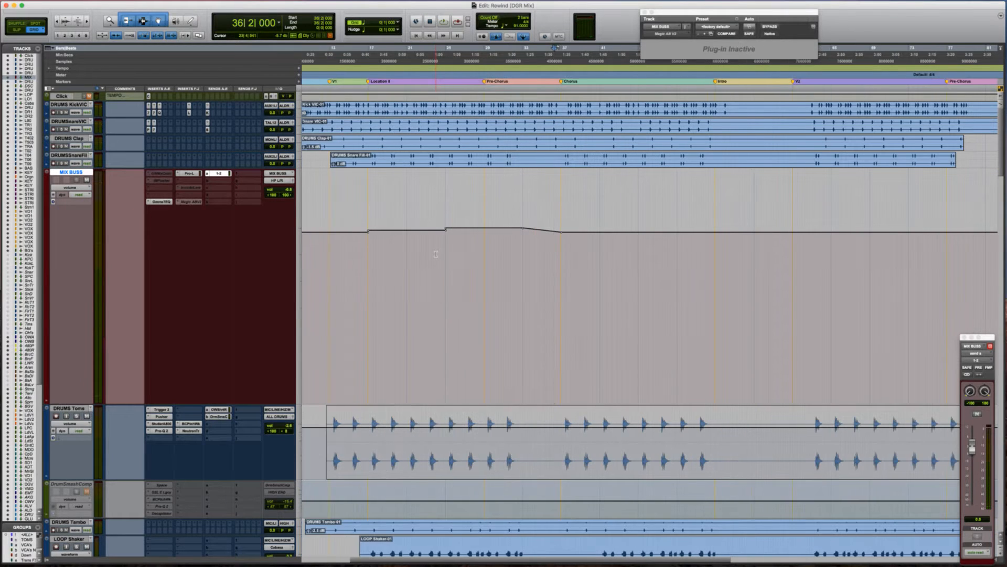
scroll(436, 254, right, 3)
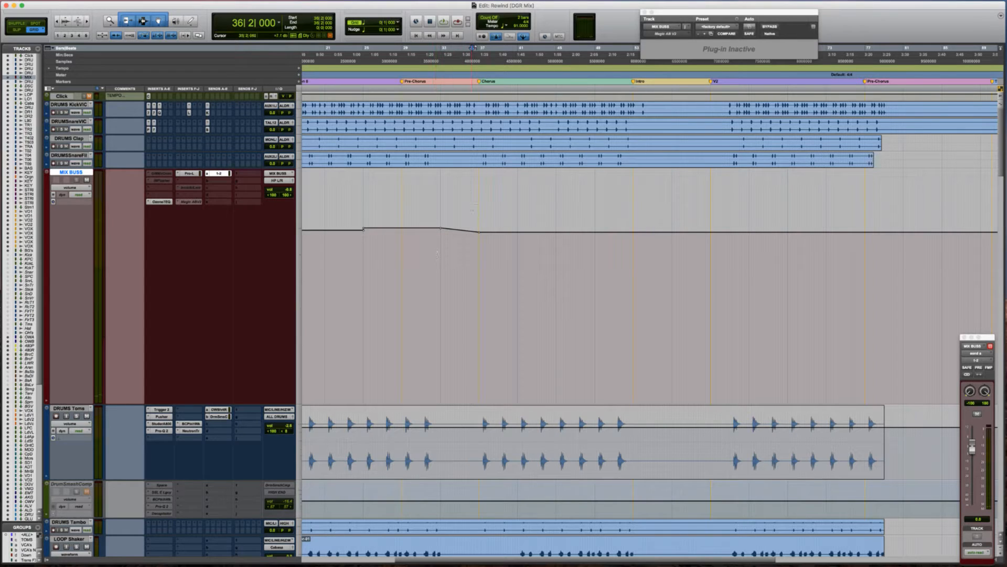
click(474, 252)
click(499, 253)
Insert a FabFilter Pro-Q 2 equalizer on the DRUMS Clap track.
click(182, 142)
click(201, 156)
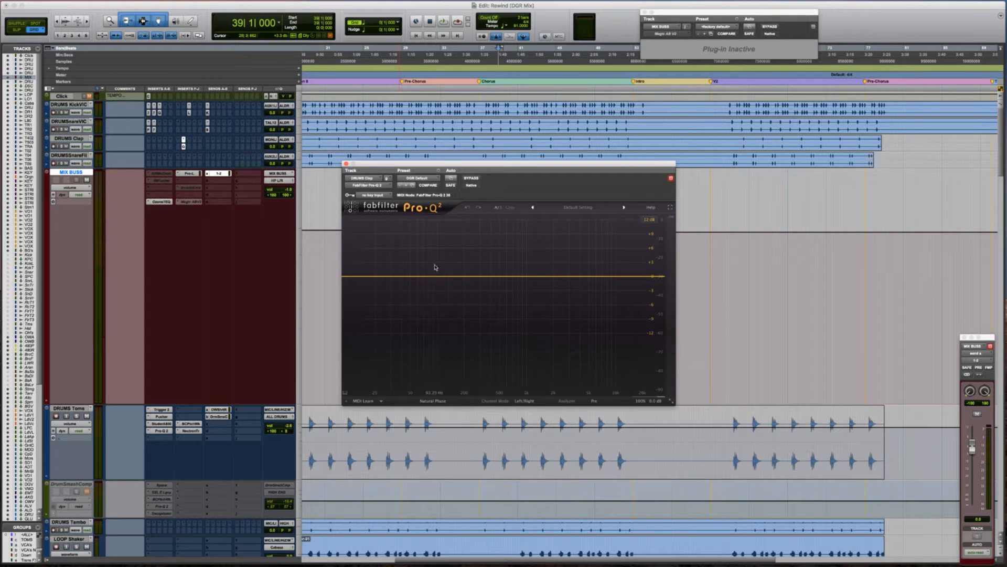
click(340, 279)
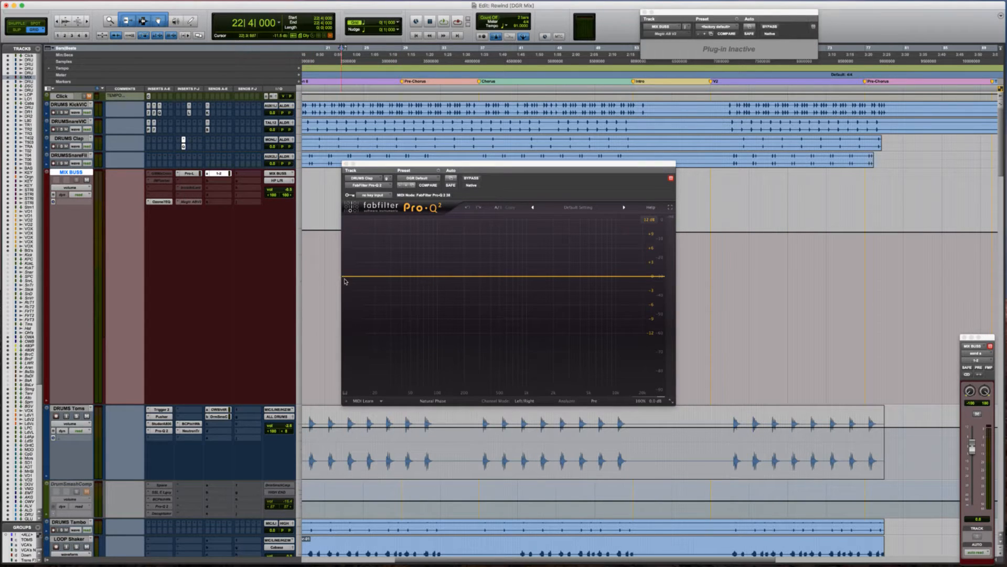
Shape the clap EQ with a low cut, several low-mid and mid cuts, an upper-mid boost and a high boost of 4.12 dB.
drag(344, 281, 459, 306)
scroll(459, 306, up, 5)
drag(512, 277, 509, 313)
scroll(514, 265, up, 1)
drag(535, 282, 597, 257)
scroll(550, 286, up, 5)
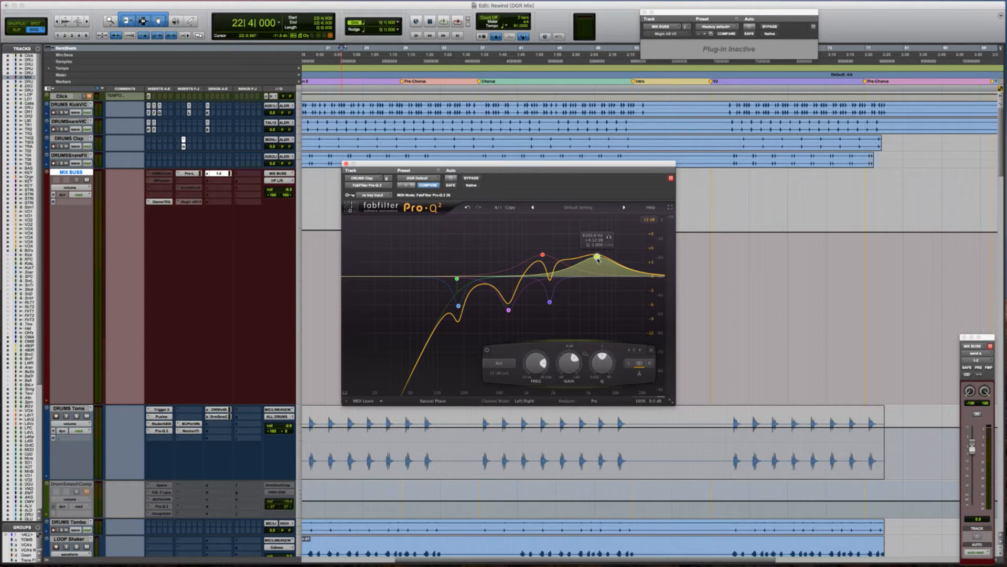
Add another, higher-frequency boost to the DRUMS Clap equalizer above the existing high boost, and close the equalizer.
double_click(603, 267)
drag(604, 268, 615, 250)
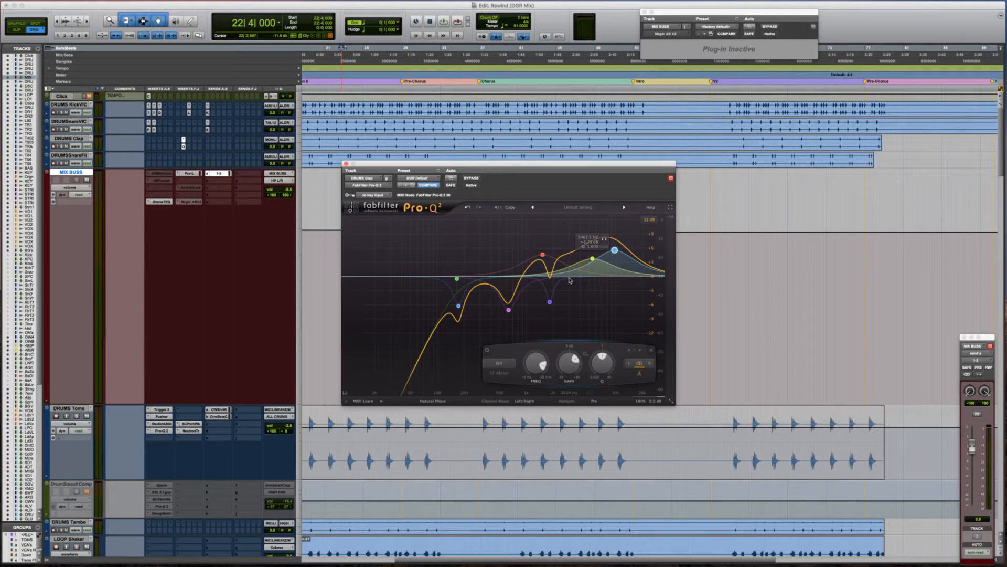
click(184, 147)
Open the Pro-Q 2 equalizer on the STRINGS Staccato track to inspect its EQ curve, and close it.
scroll(233, 331, down, 20)
scroll(233, 330, left, 2)
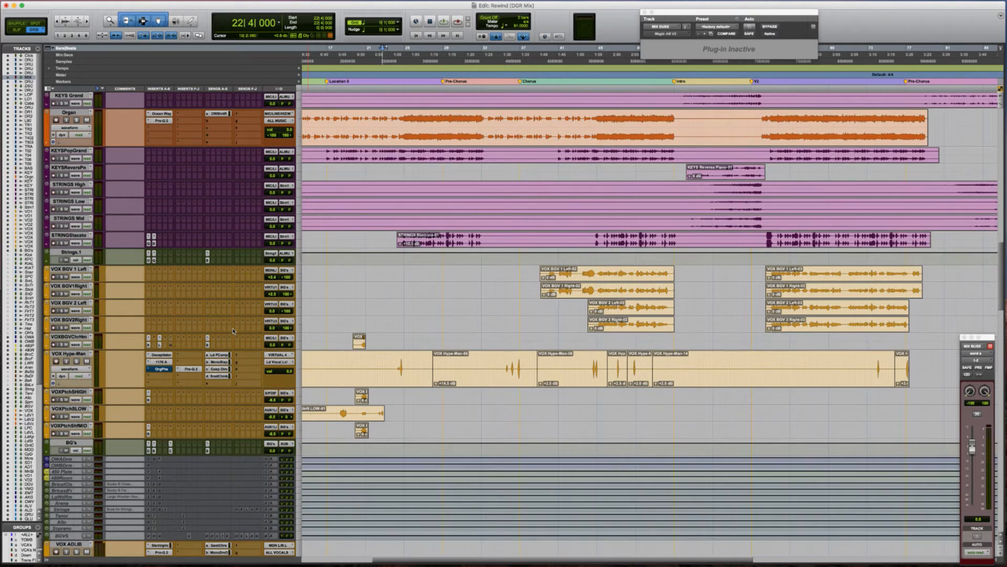
scroll(233, 330, left, 1)
scroll(233, 331, down, 3)
scroll(233, 331, up, 7)
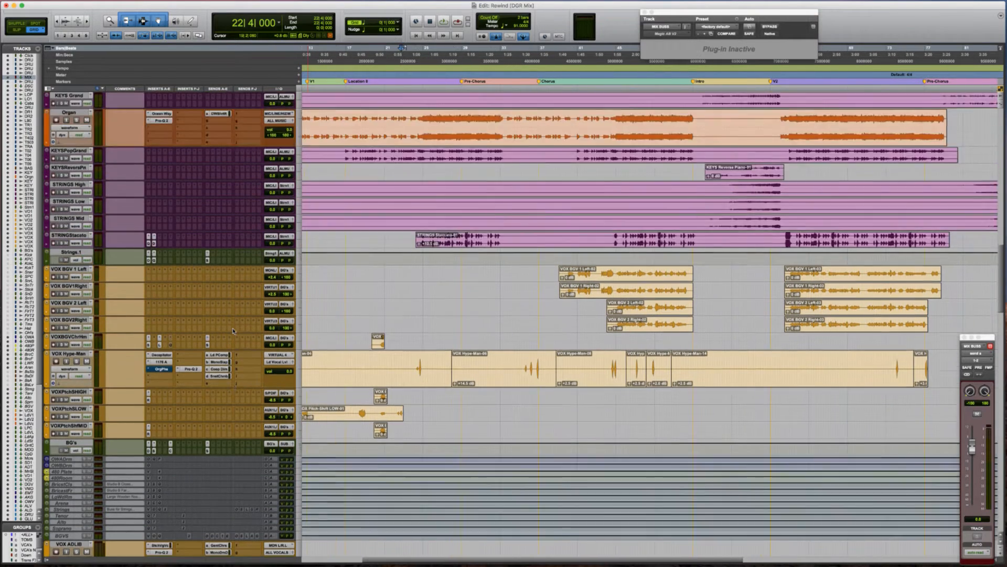
scroll(233, 330, left, 1)
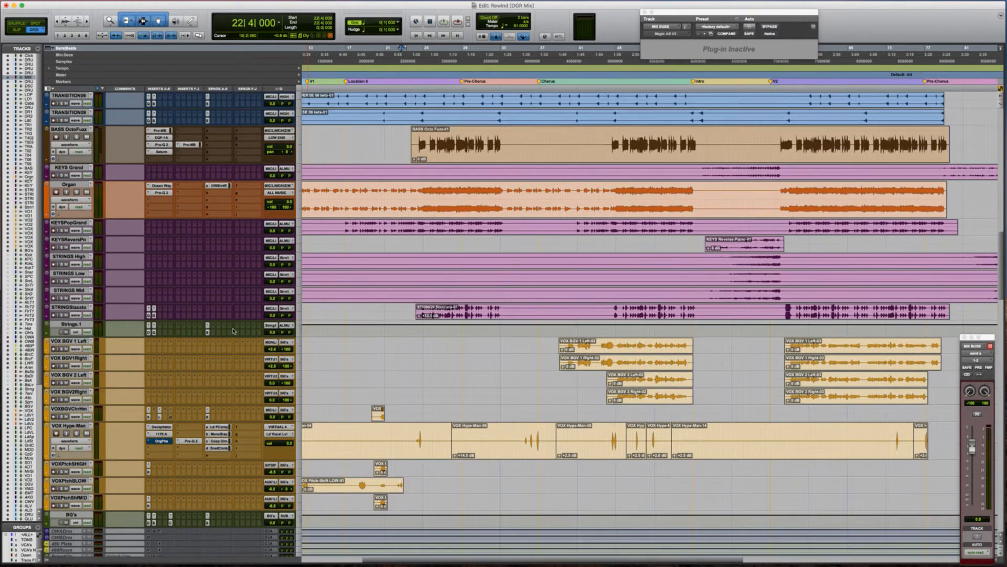
click(151, 315)
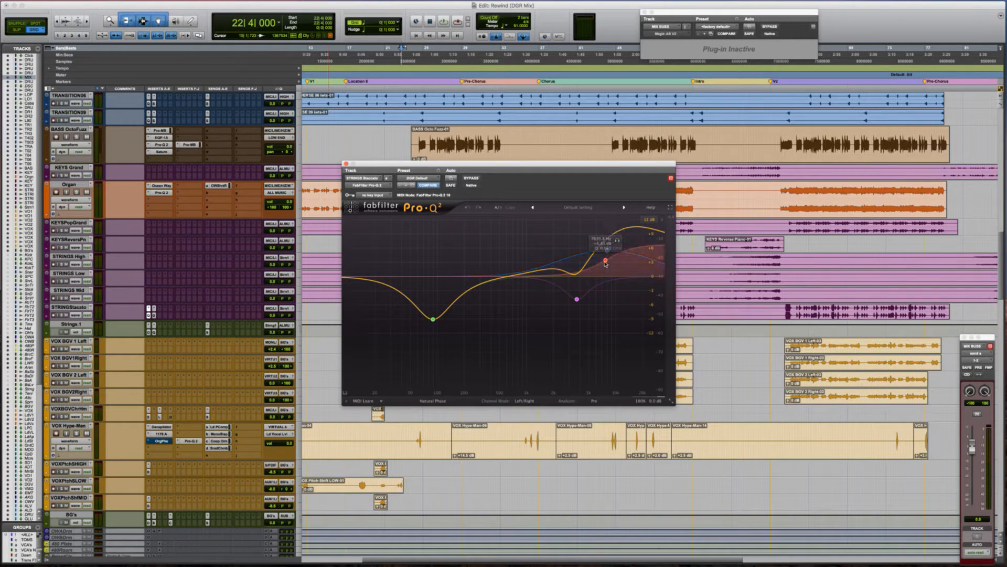
click(346, 163)
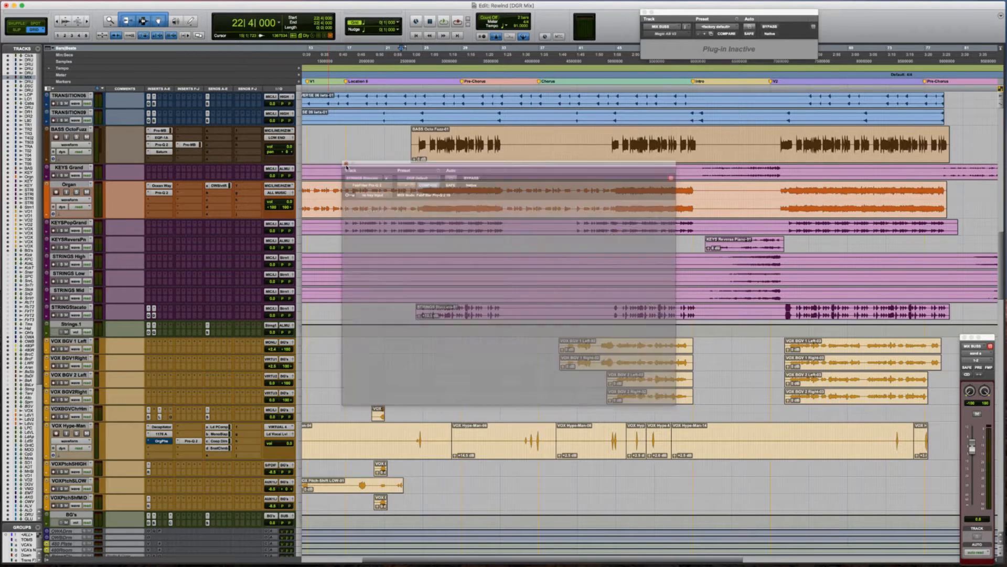
Raise the MIX BUSS volume automation to 0.0 dB from bar 45 through to THE END marker.
scroll(194, 292, up, 5)
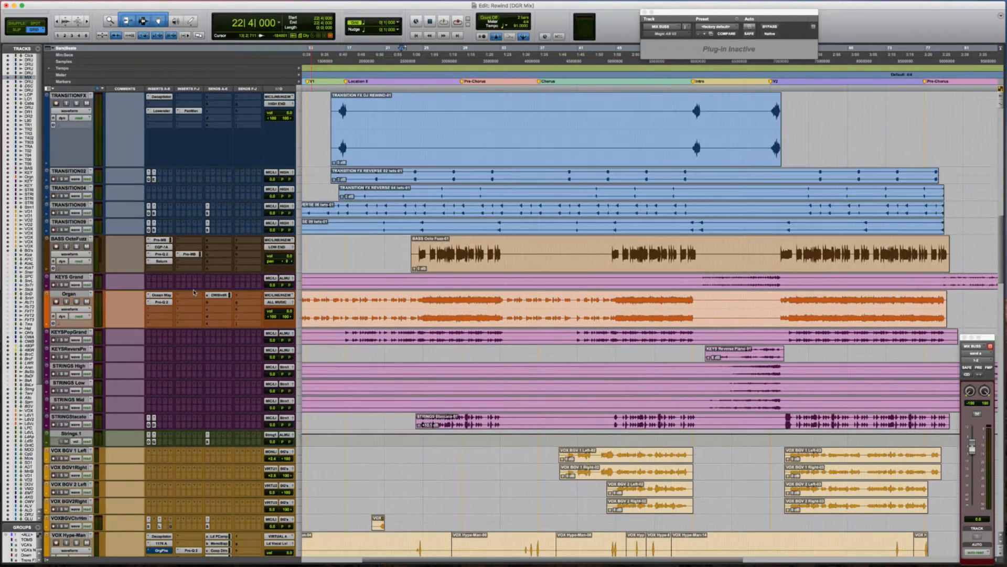
scroll(196, 264, up, 20)
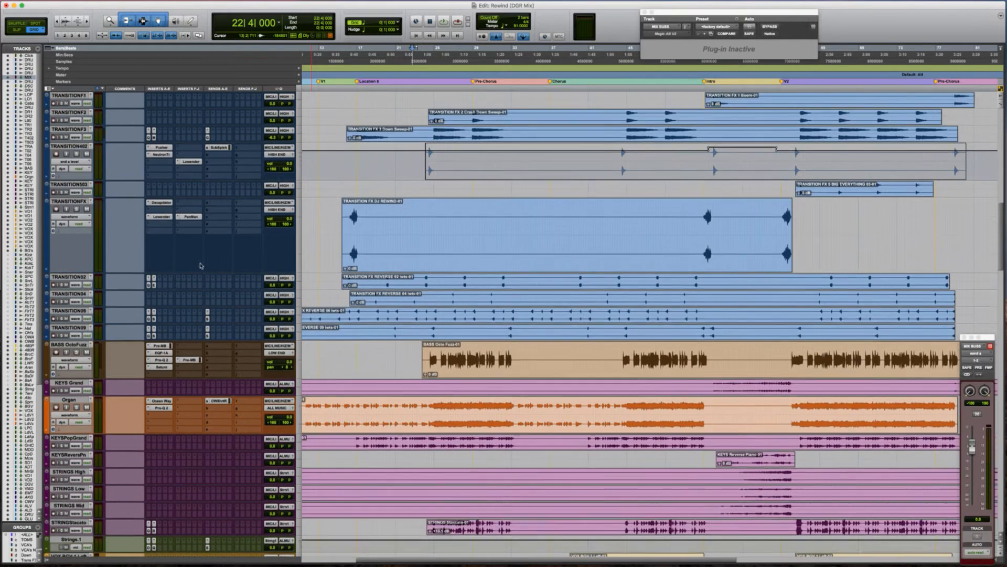
scroll(200, 266, up, 4)
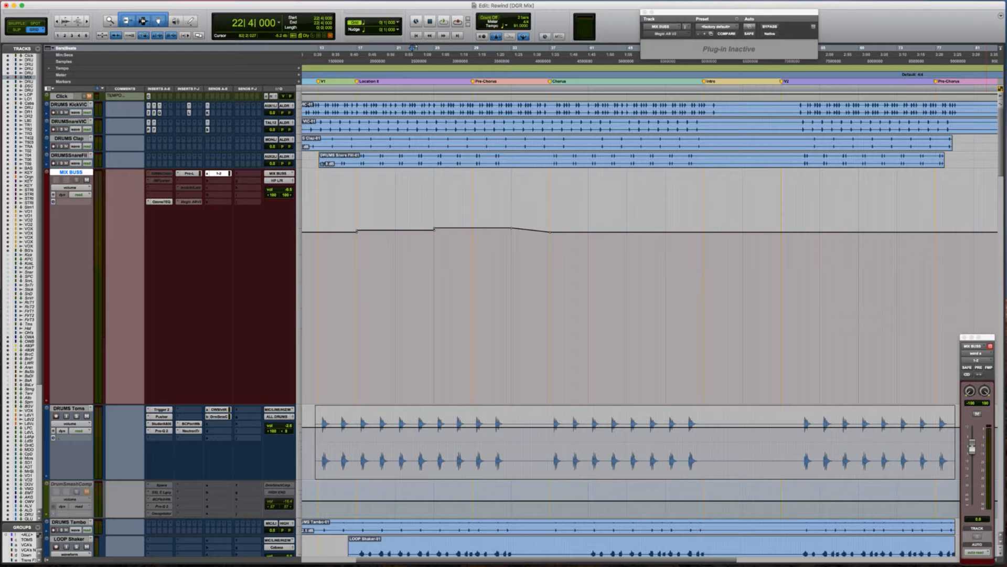
click(548, 272)
scroll(551, 278, right, 3)
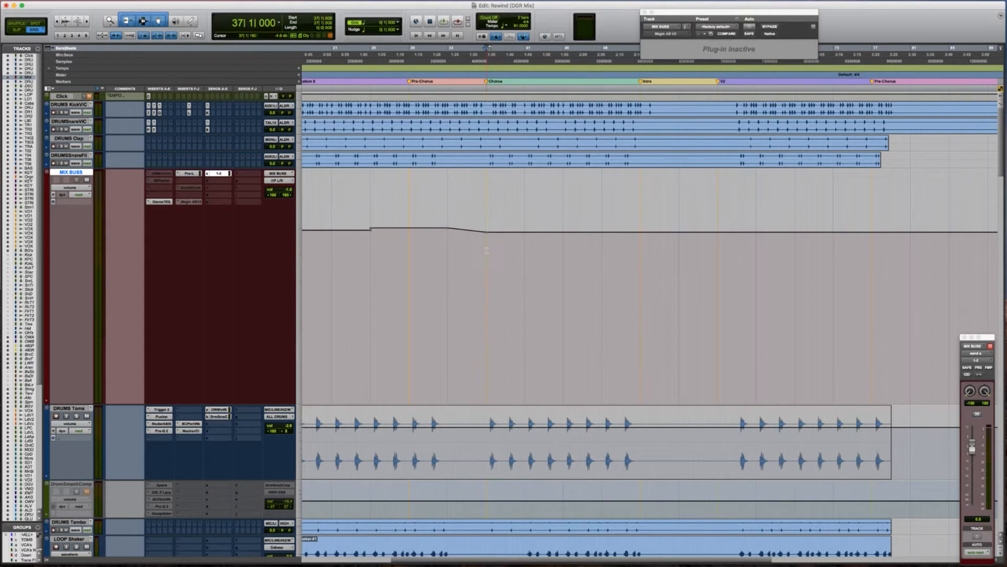
scroll(487, 250, right, 2)
click(536, 252)
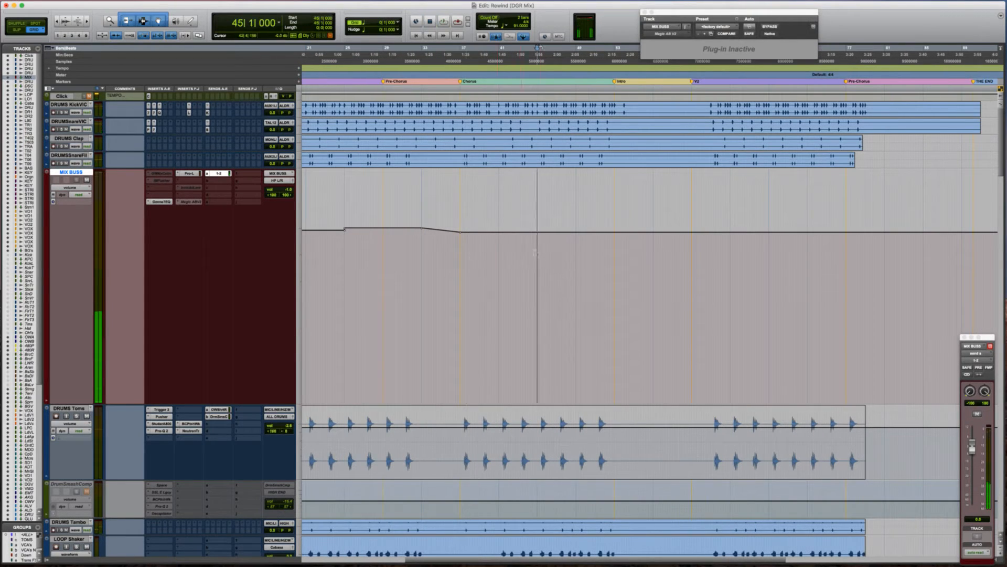
shift+click(984, 240)
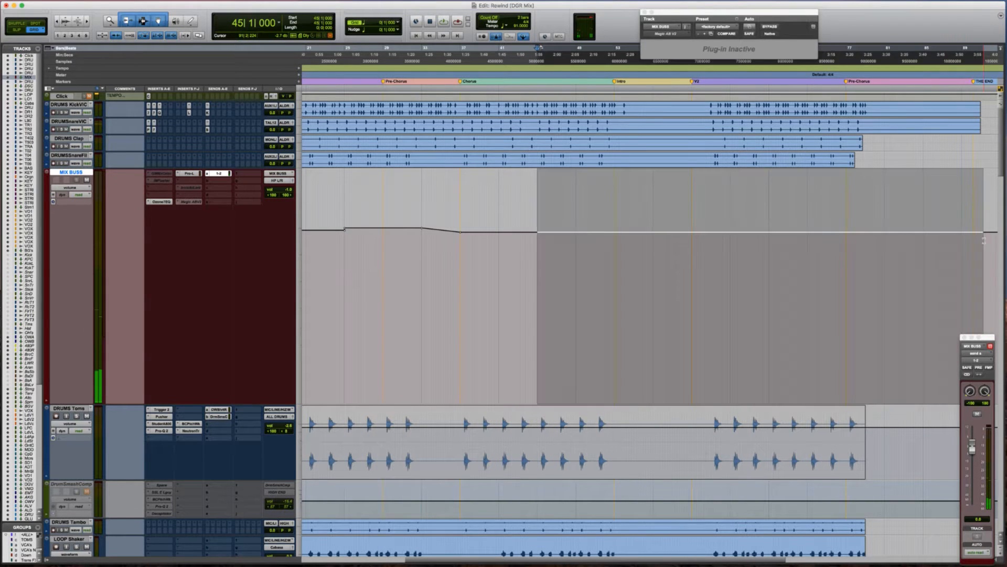
drag(821, 210, 792, 150)
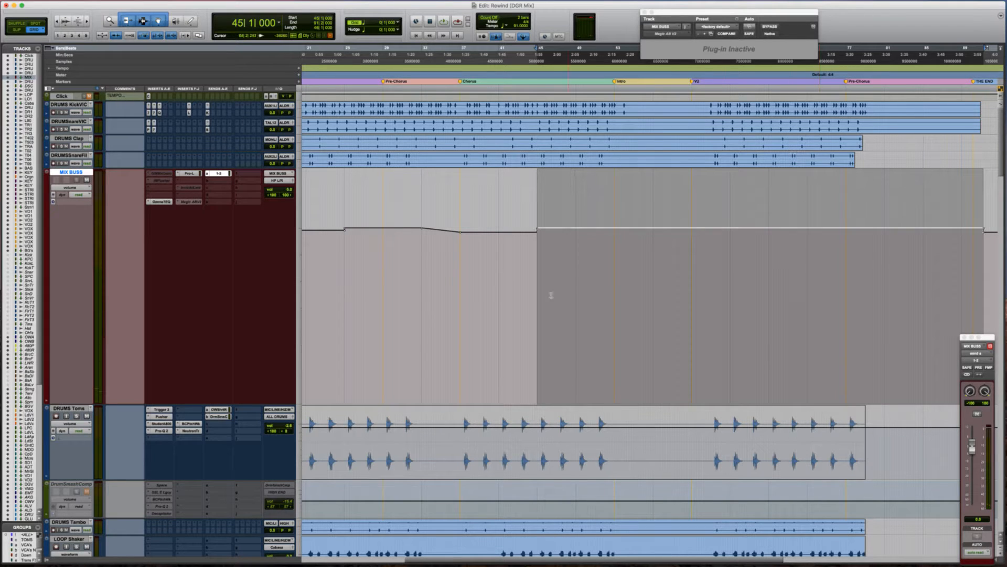
Play the MIX BUSS volume step at bar 45, starting from about bar 43.
click(516, 286)
key(space)
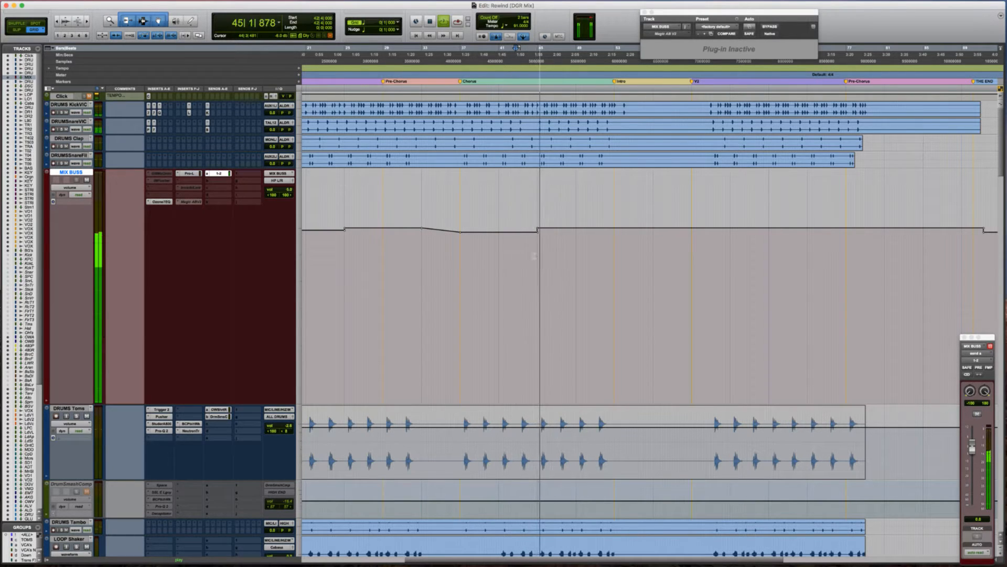
key(space)
Play from about bar 40 and raise the MIX BUSS volume between bars 41 and 45 to a level midway between its neighbours.
click(491, 259)
key(space)
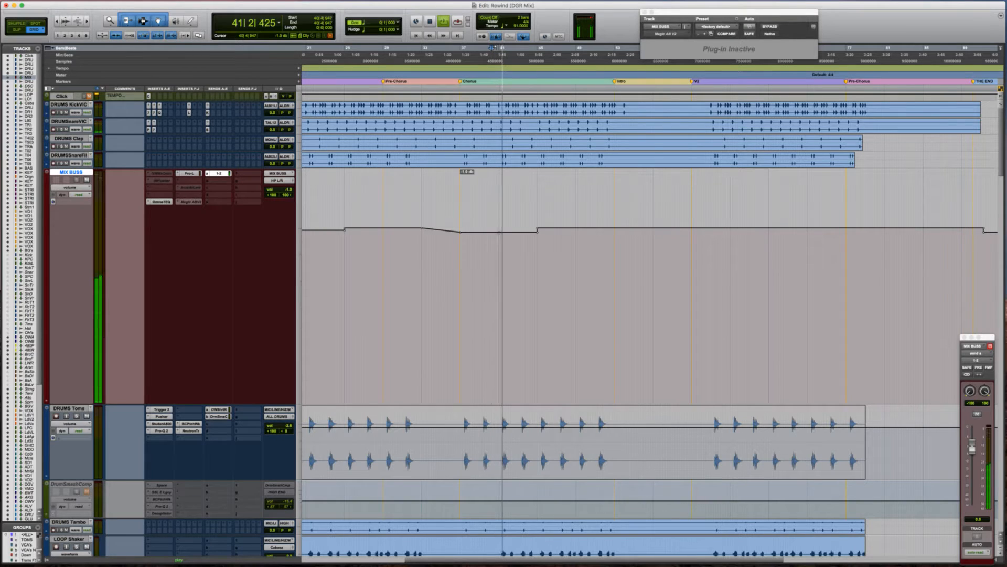
drag(514, 228, 500, 196)
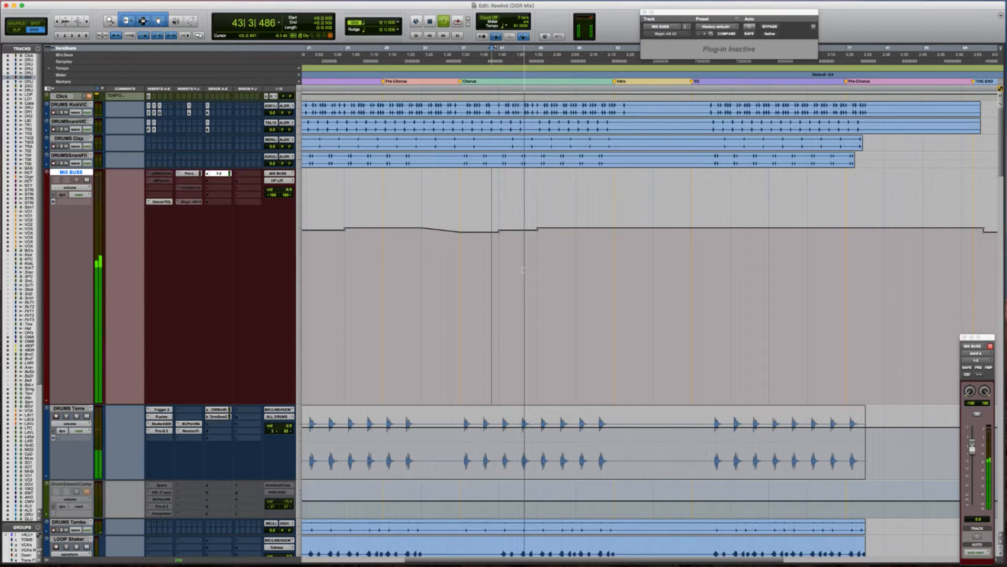
Play the transition from the chorus into the Intro section, starting from bar 52.
scroll(550, 275, right, 3)
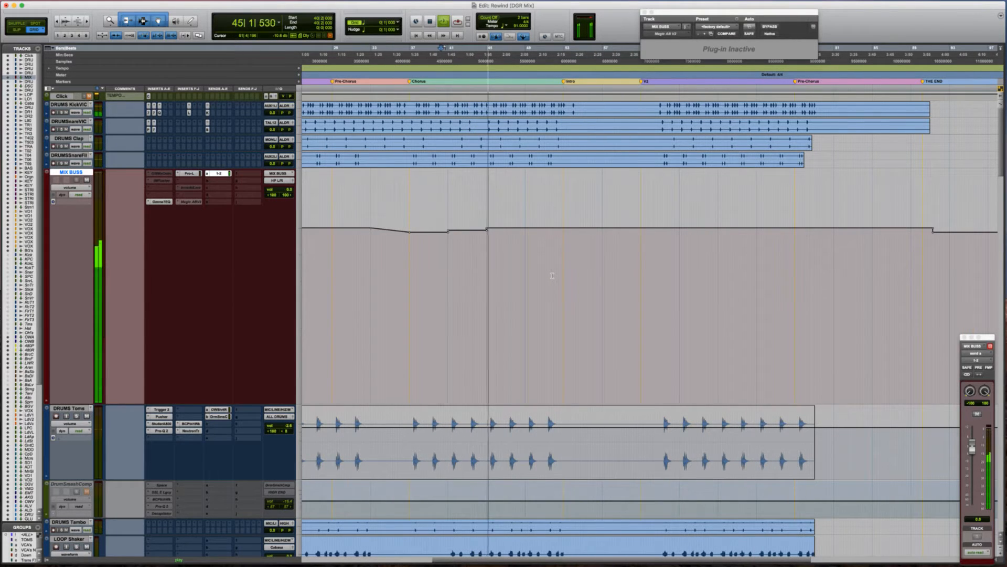
click(553, 275)
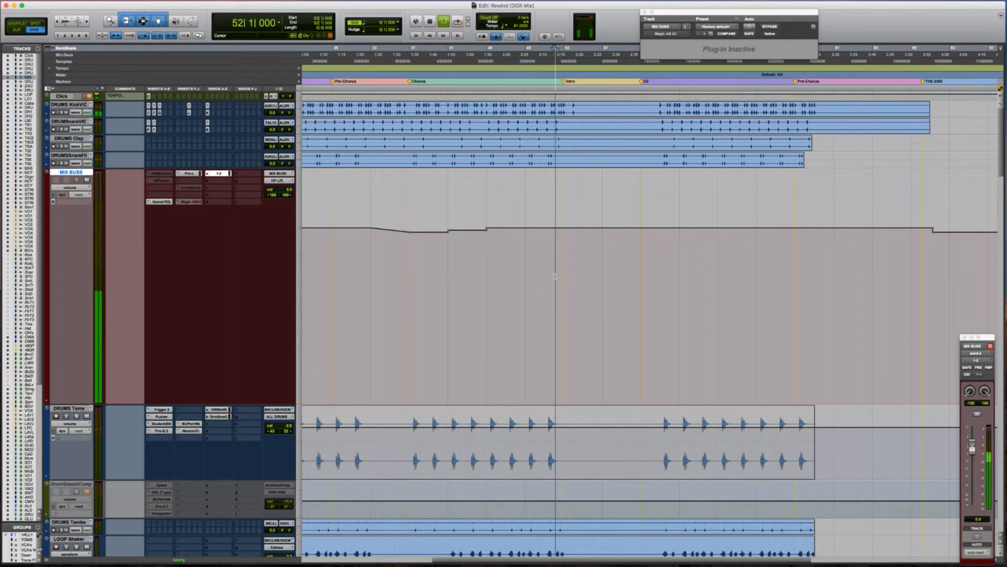
scroll(551, 276, right, 5)
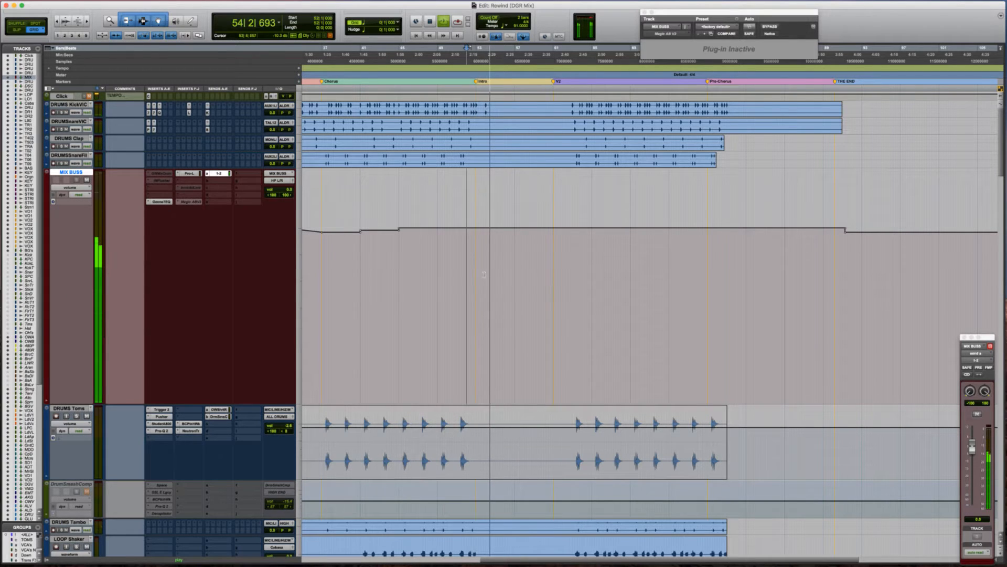
key(space)
key(space)
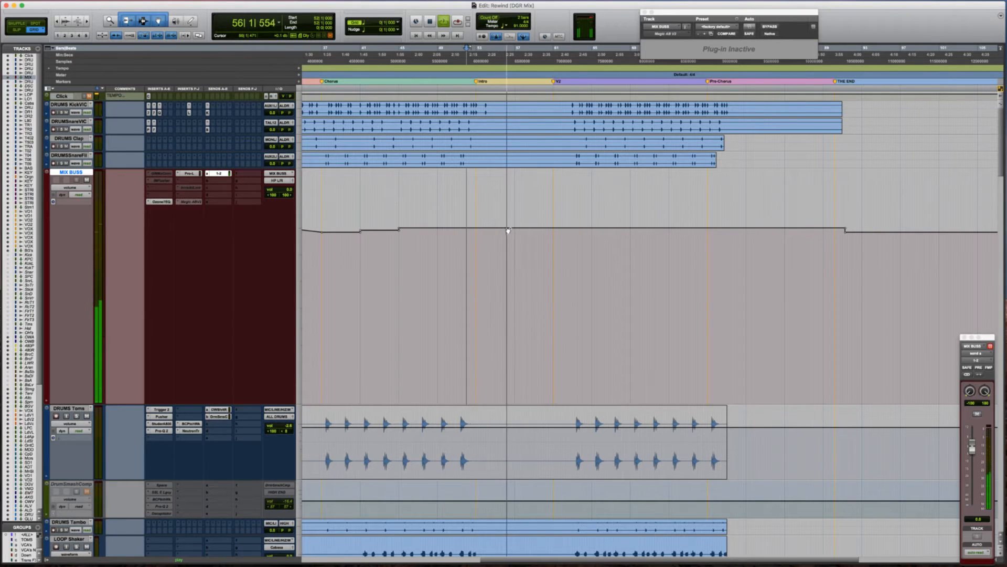
key(space)
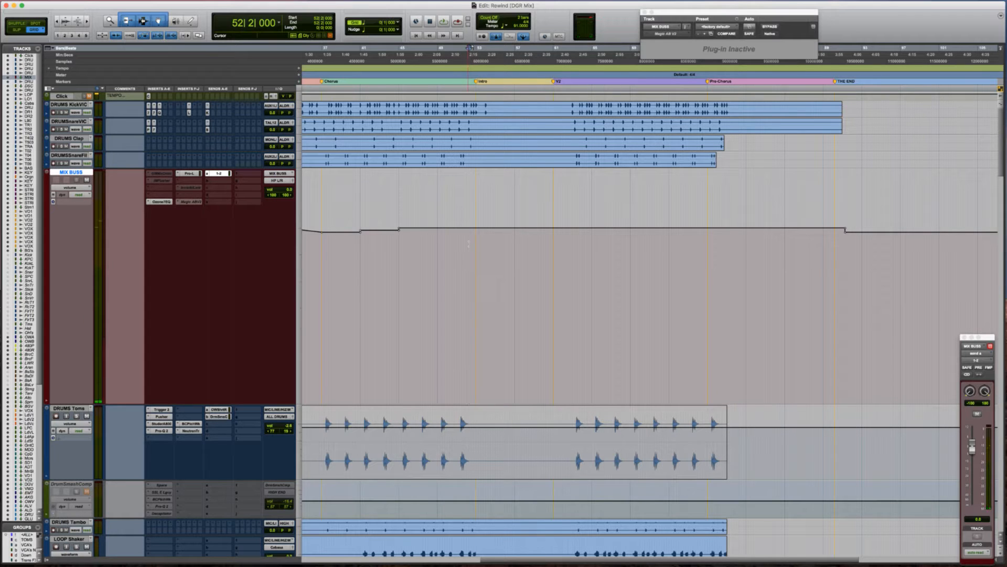
key(space)
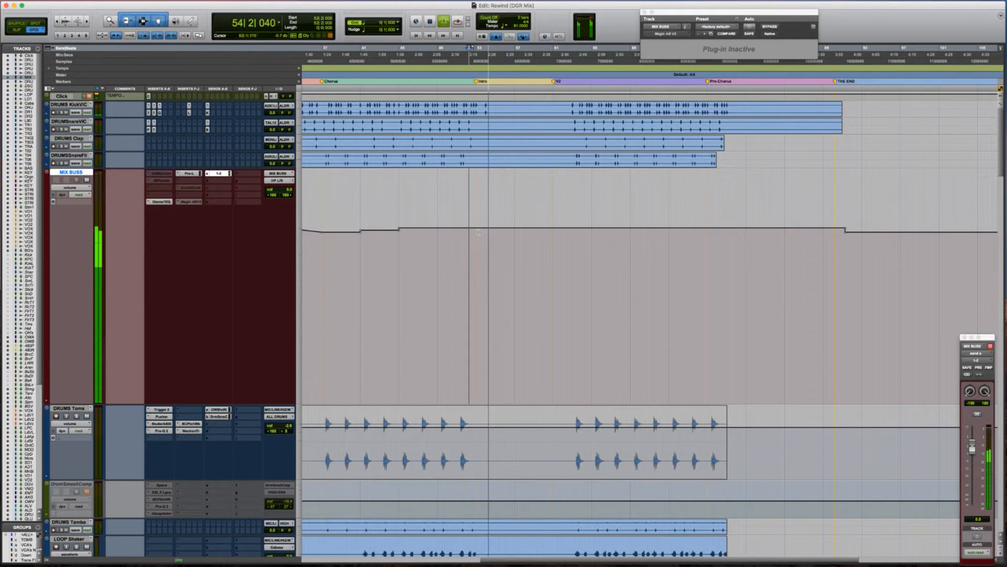
key(space)
Zoom in on the Intro marker at bar 53 and play from there to check where the level should drop.
click(477, 232)
key(t)
key(t)
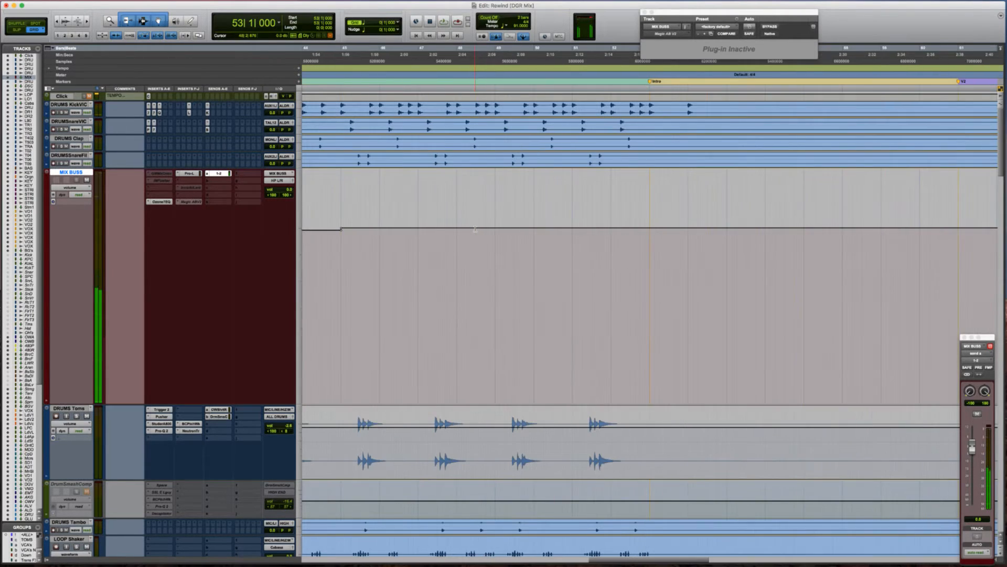
key(t)
key(space)
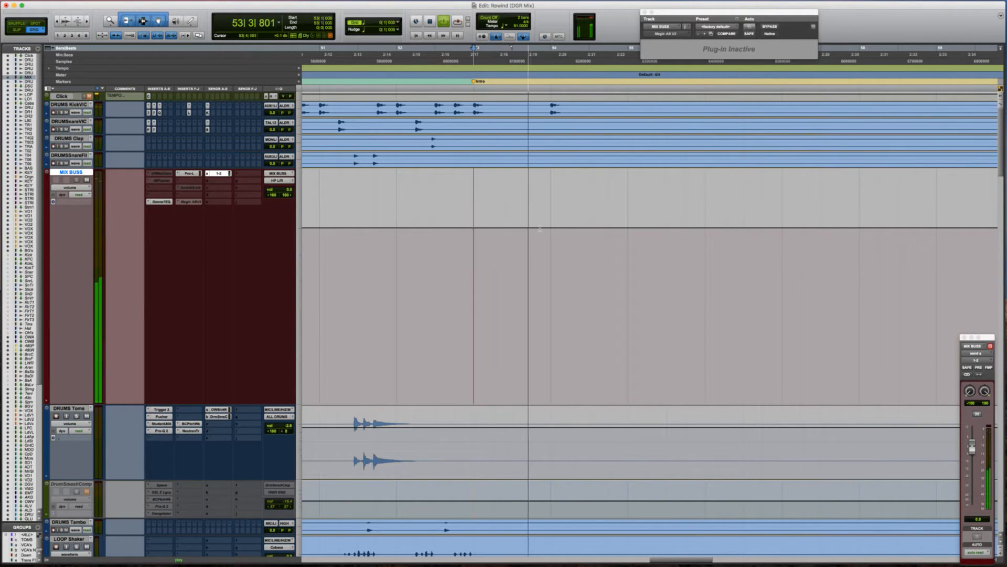
key(space)
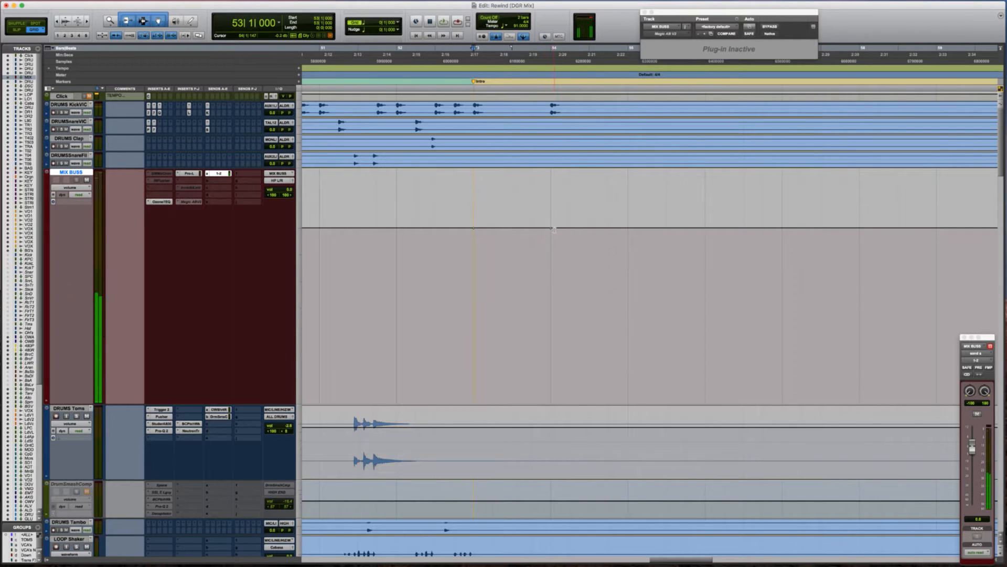
Audition the drum re-entry at bar 63, starting from about bar 62.5 and from shortly before the V2 marker.
drag(552, 229, 705, 220)
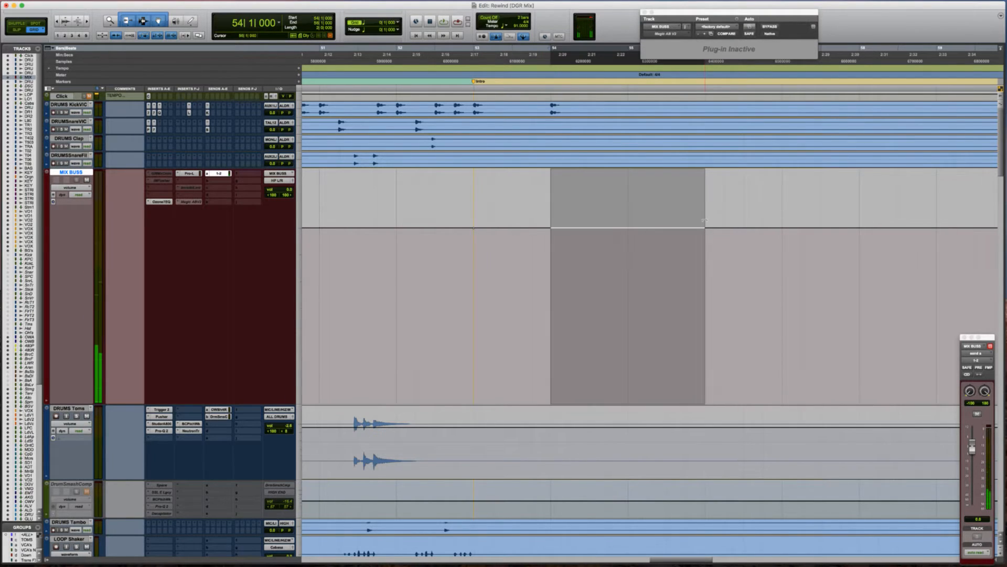
key(super+bracketleft)
scroll(705, 220, right, 5)
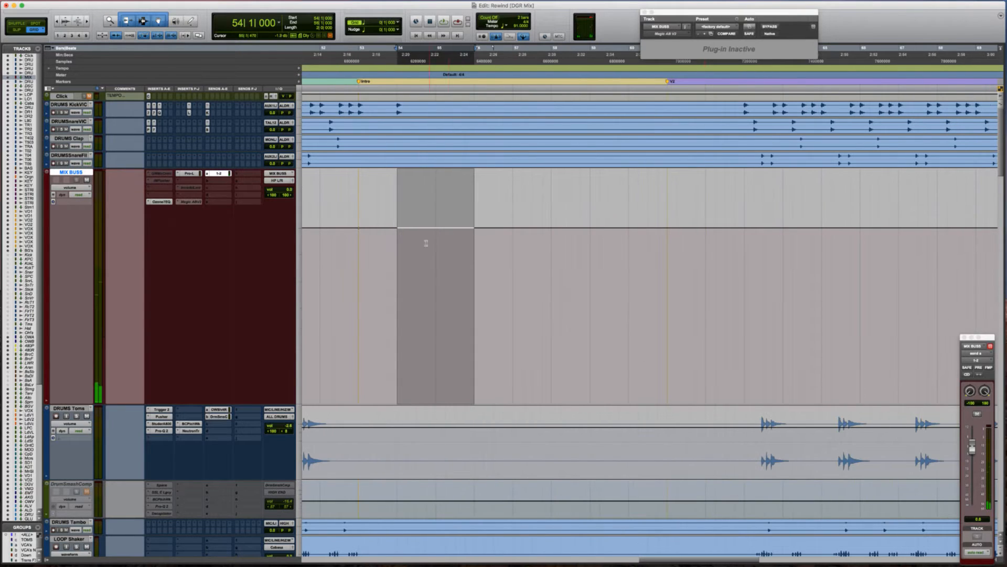
click(397, 251)
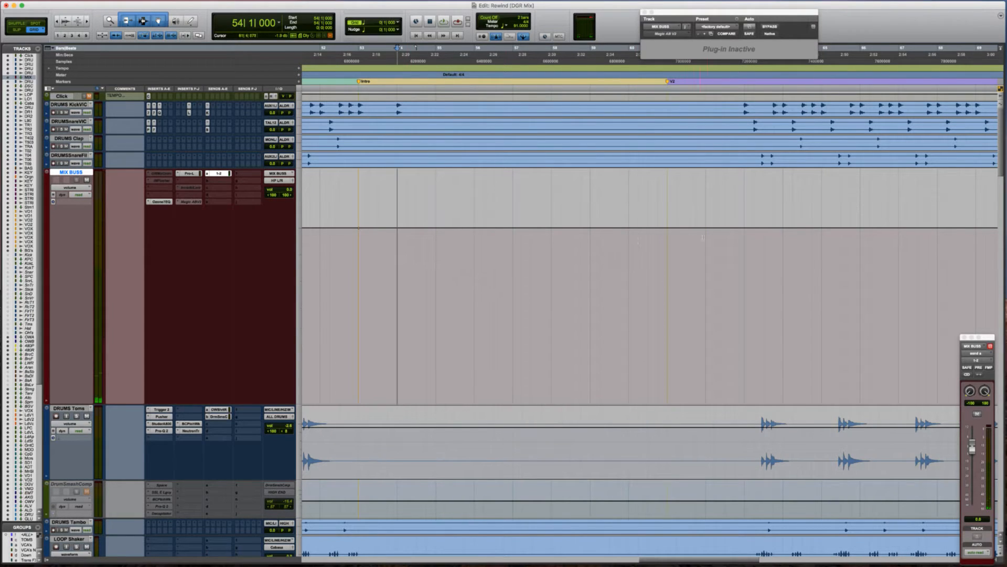
click(729, 236)
key(space)
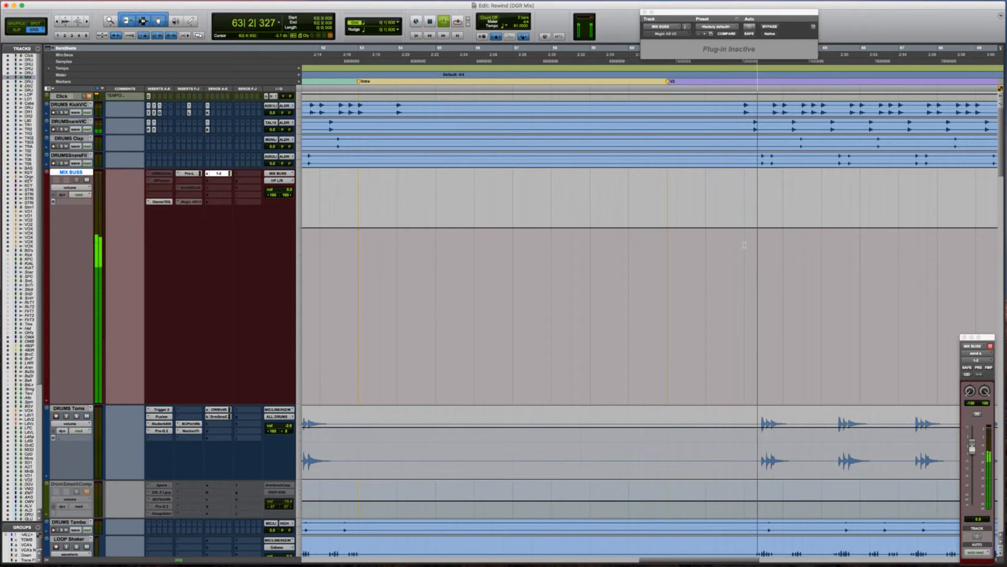
click(745, 245)
key(space)
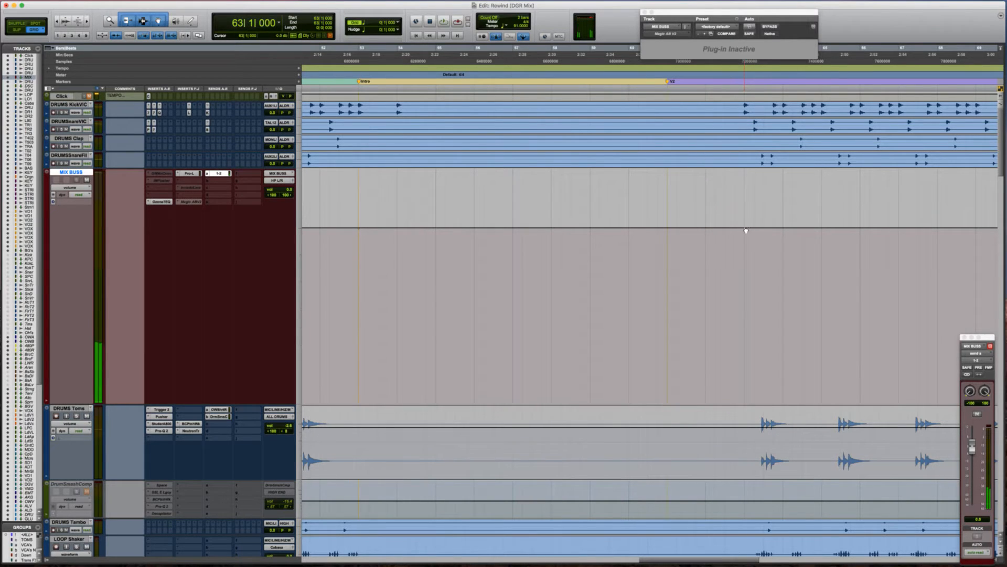
click(651, 249)
key(space)
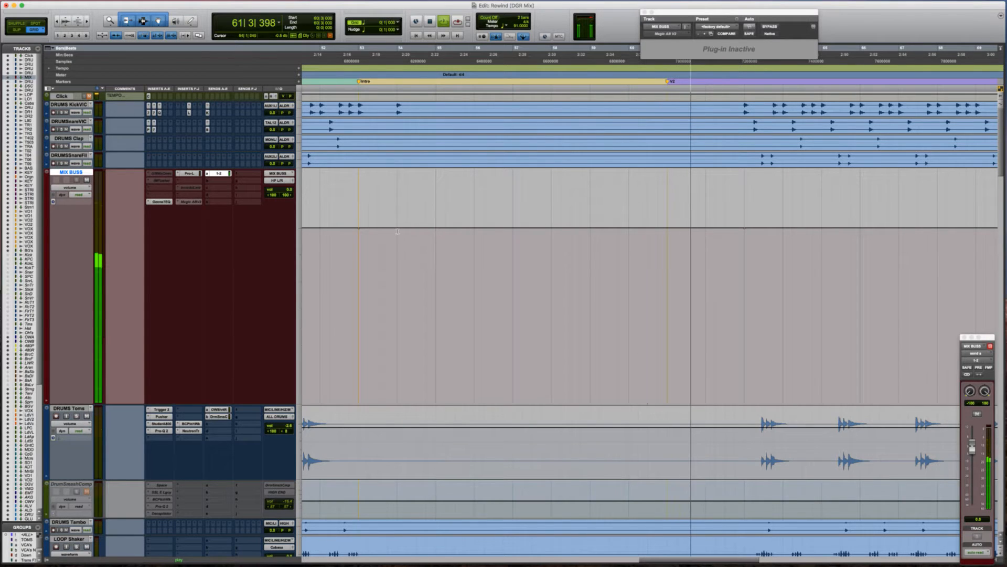
Lower the MIX BUSS volume to -1.0 dB from bar 54 to bar 63, with a ramp down starting at bar 53.
drag(397, 227, 744, 227)
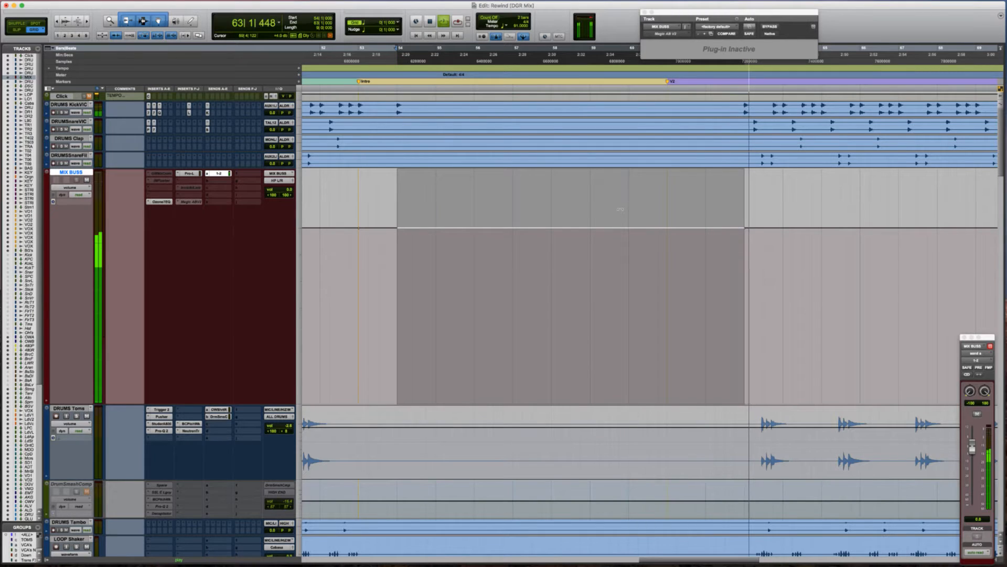
key(space)
drag(610, 202, 595, 265)
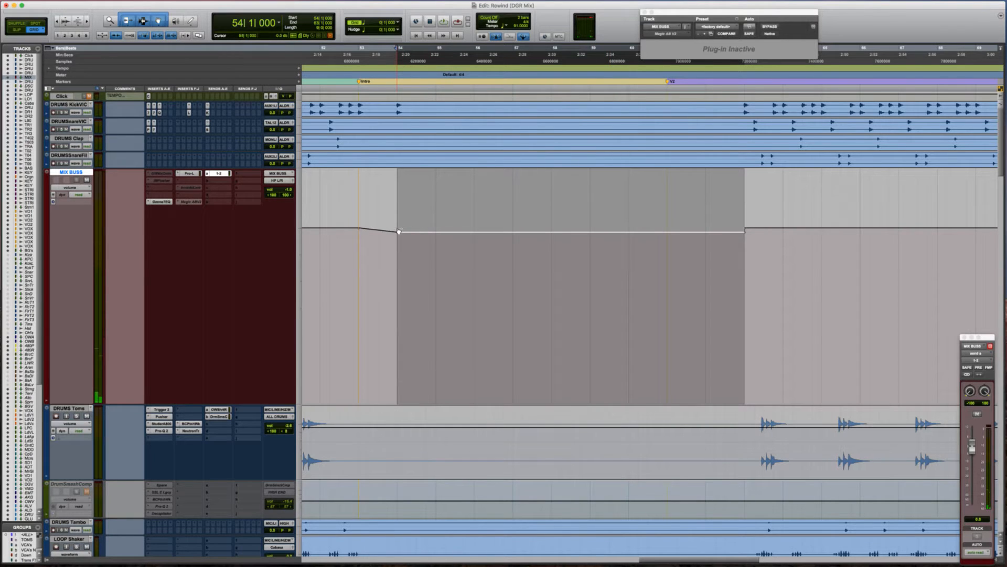
Play the MIX BUSS ramp from just before bar 53 and the volume step at bar 63 from about bar 61.5.
click(352, 246)
key(space)
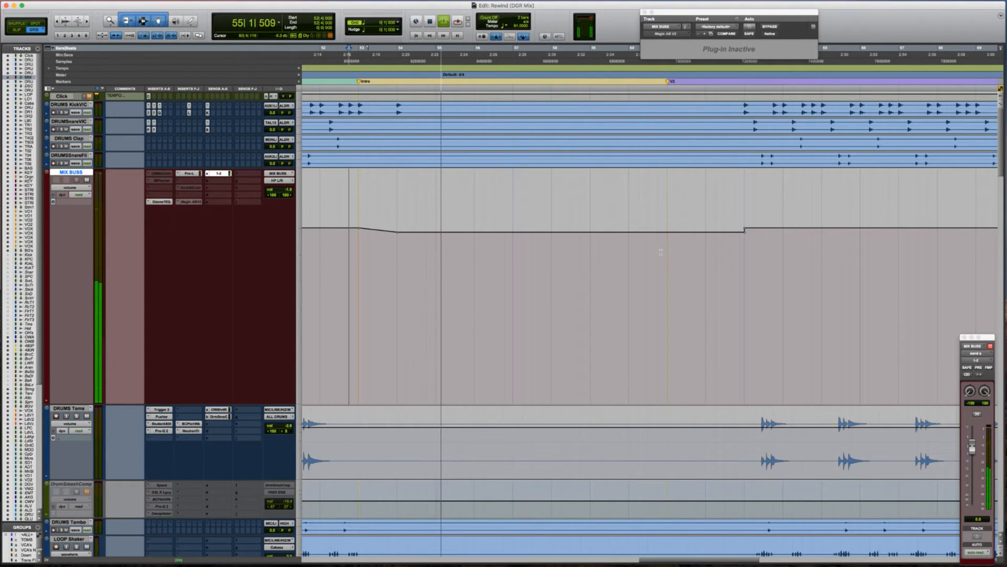
click(688, 252)
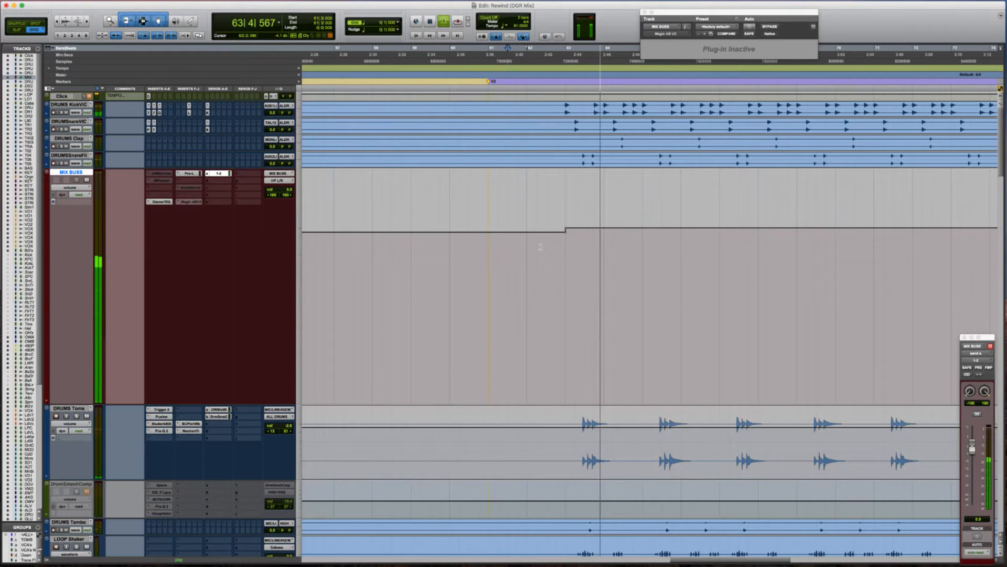
Play the Pre-Chorus section from bar 77|2 to check the MIX BUSS level after the drums drop out.
scroll(540, 247, right, 3)
key(r)
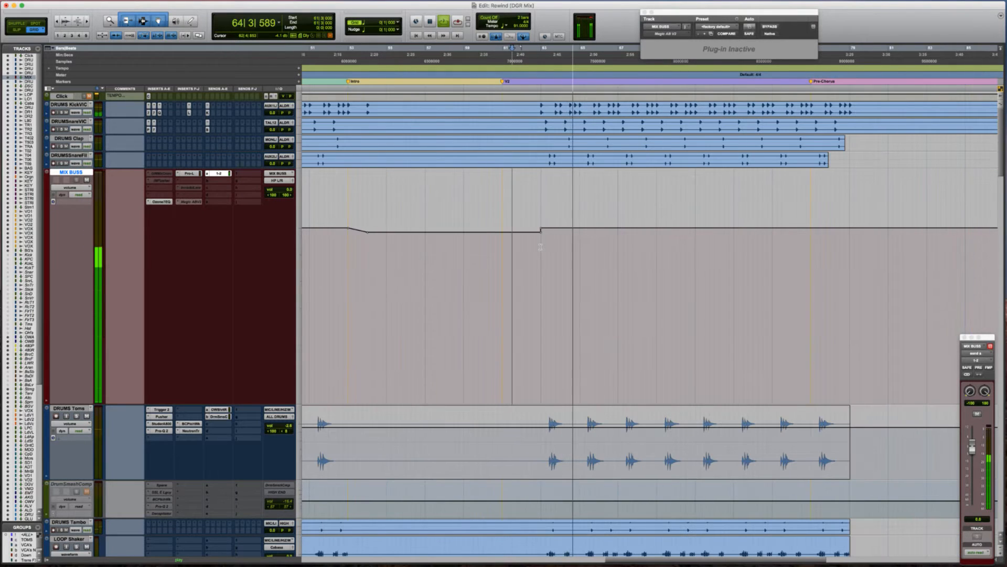
scroll(541, 244, right, 3)
key(r)
key(space)
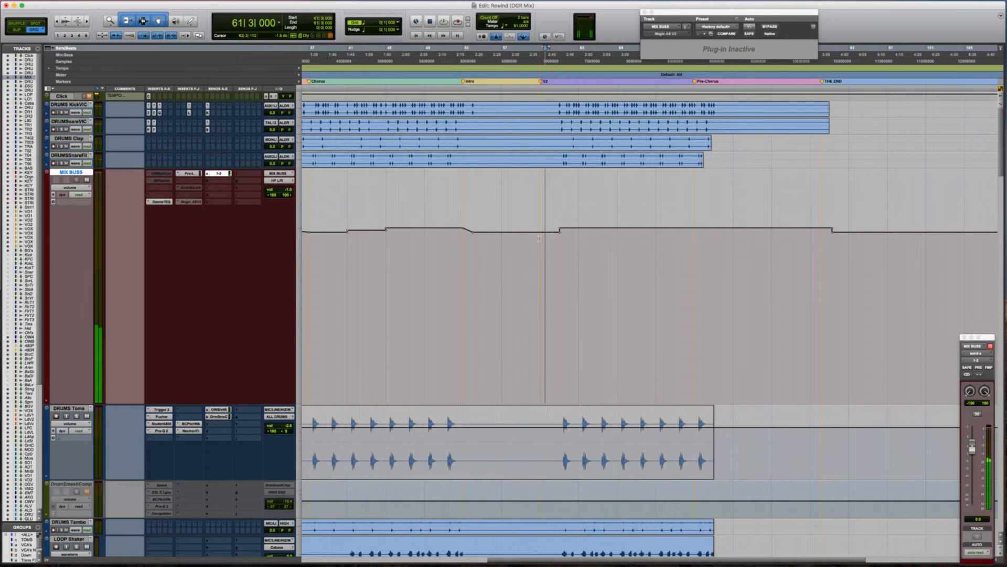
click(536, 223)
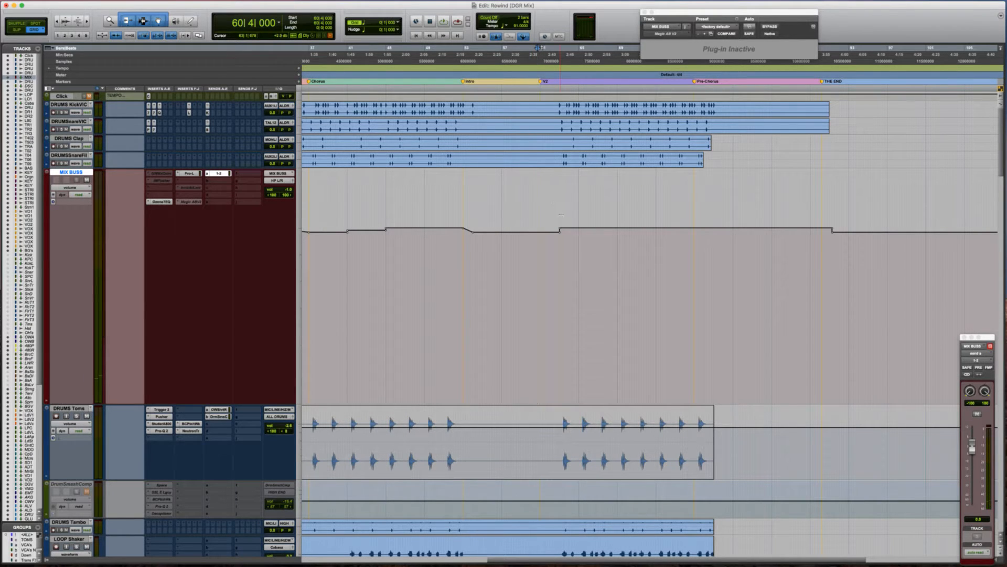
click(562, 210)
click(698, 244)
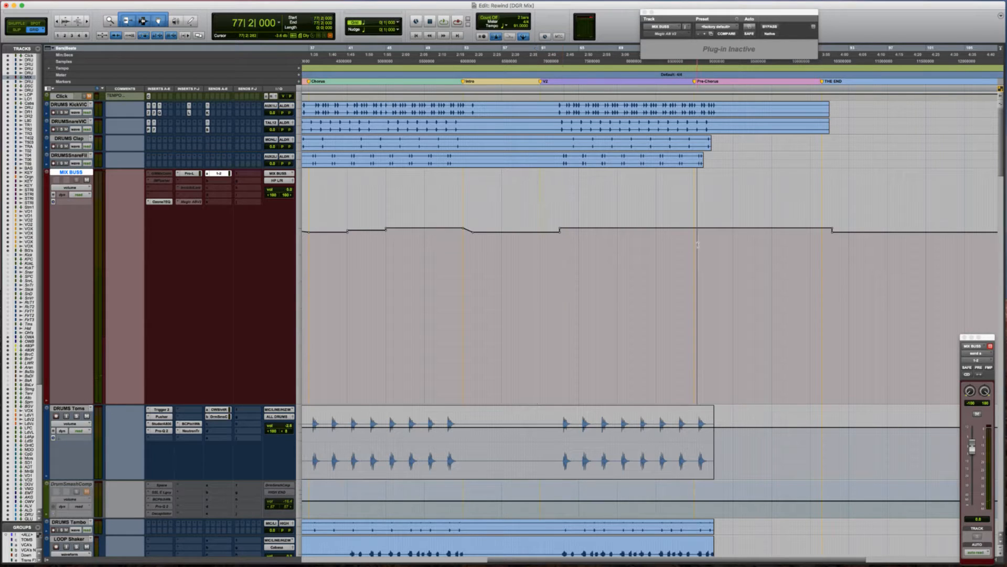
key(space)
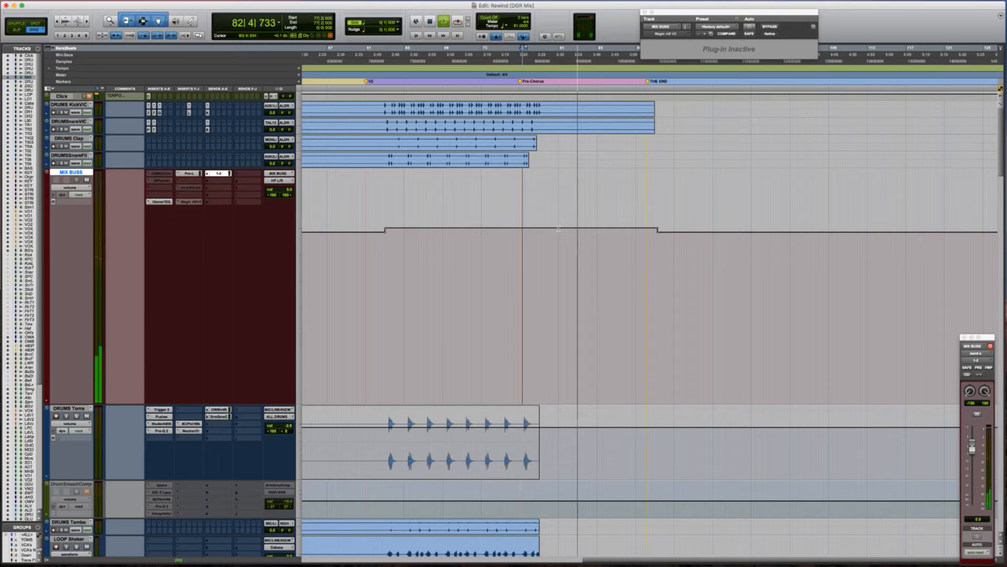
Audition the song's ending from bar 83|2 up to the THE END marker.
key(Down)
scroll(570, 232, right, 1)
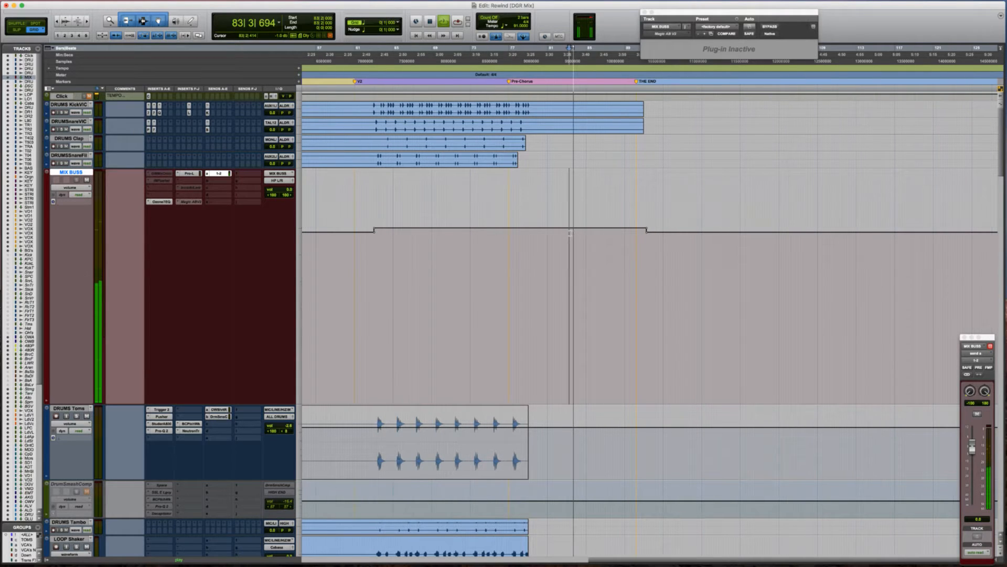
key(t)
scroll(570, 233, right, 4)
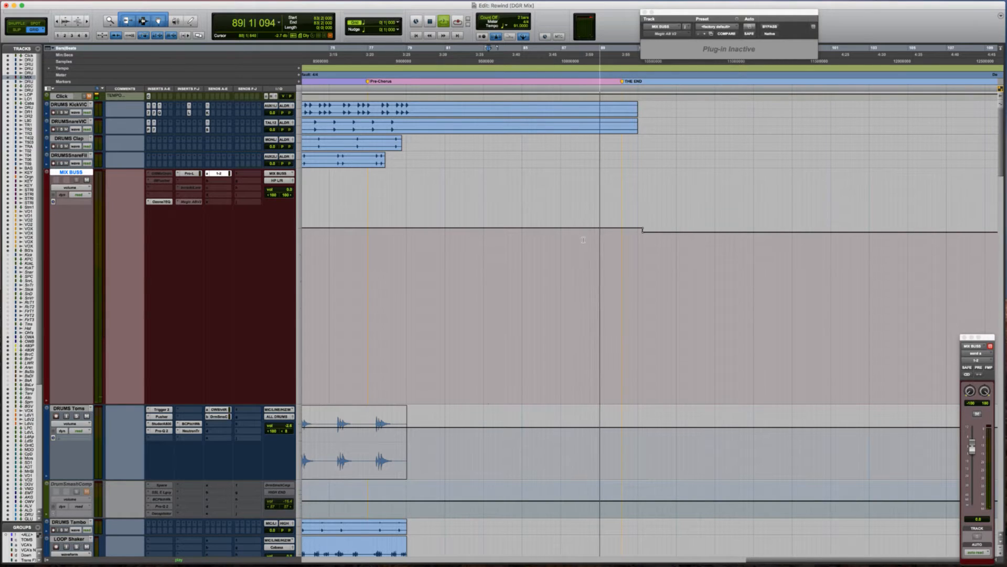
key(space)
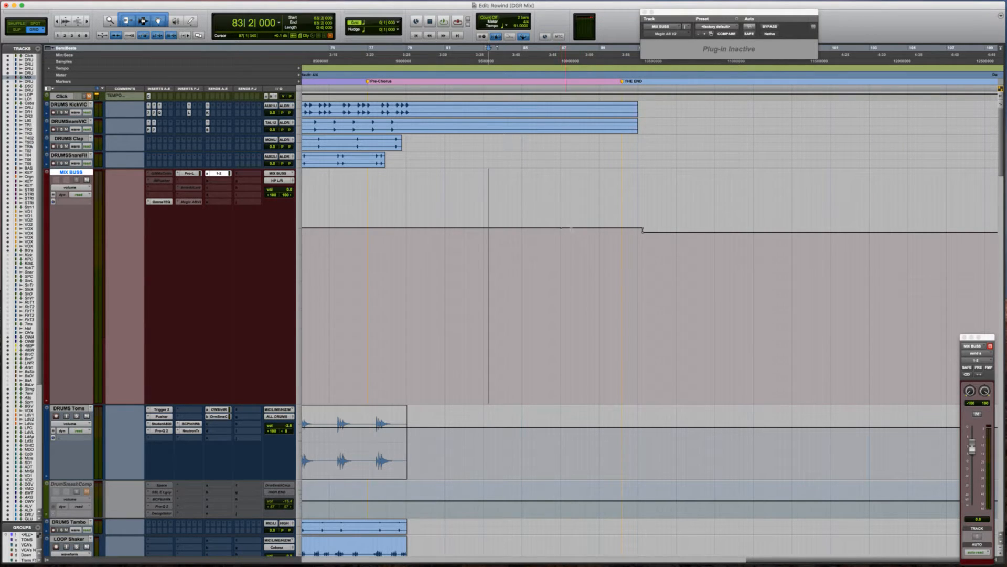
Try to draw a MIX BUSS volume fade-out from about bar 87 to the THE END marker.
drag(628, 229, 623, 403)
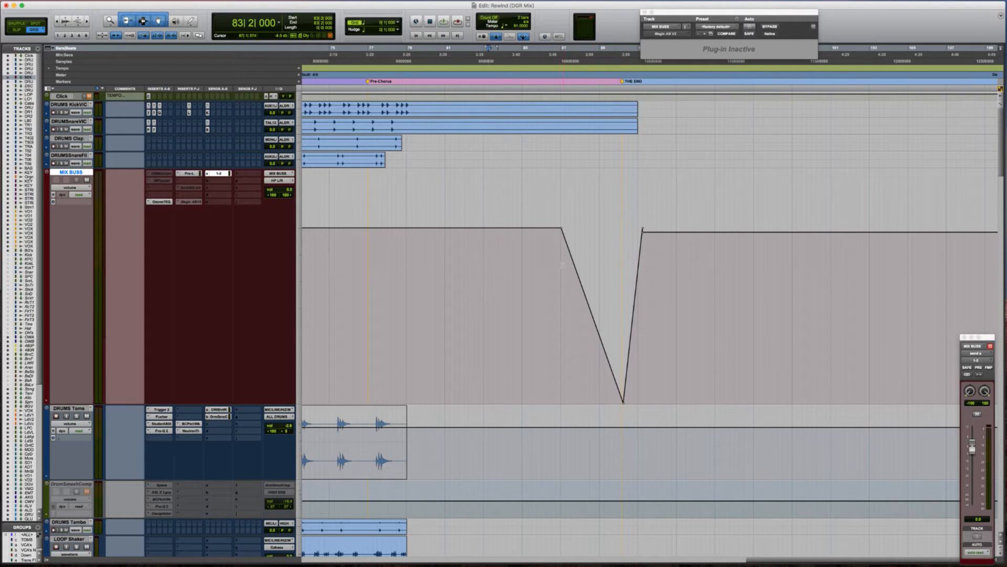
click(553, 274)
key(super+z)
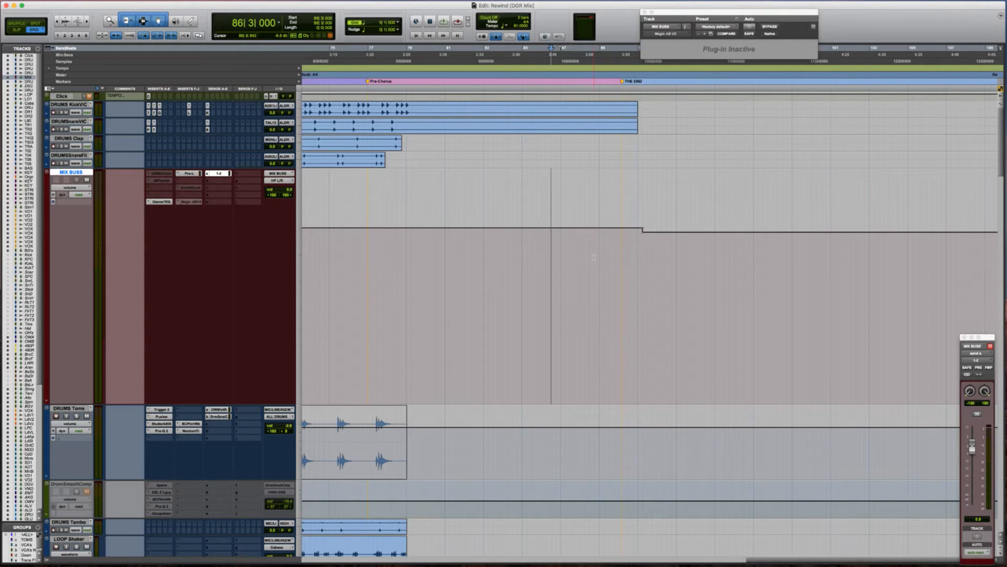
Reduce the MIX BUSS track height and move the track back between MIX C and MASTER.
key(super+bracketleft)
key(super+bracketleft)
key(super+bracketleft)
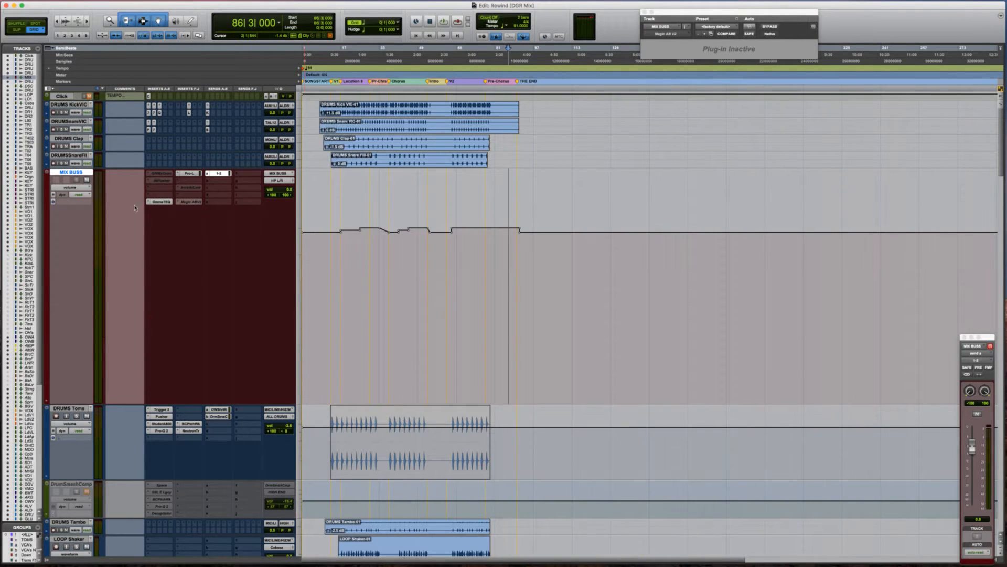
key(ctrl+Down)
key(ctrl+Down)
key(ctrl+Down)
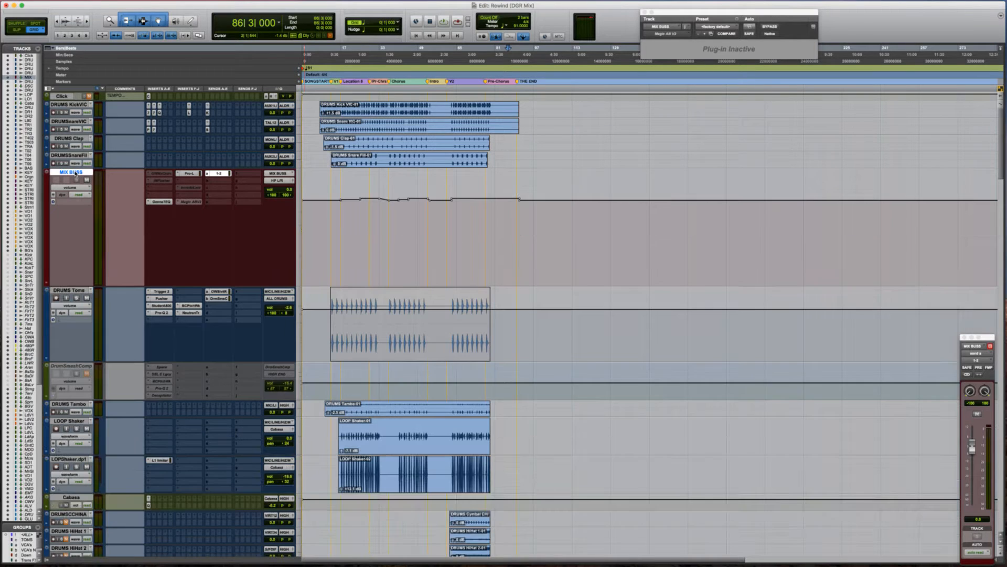
drag(75, 173, 100, 358)
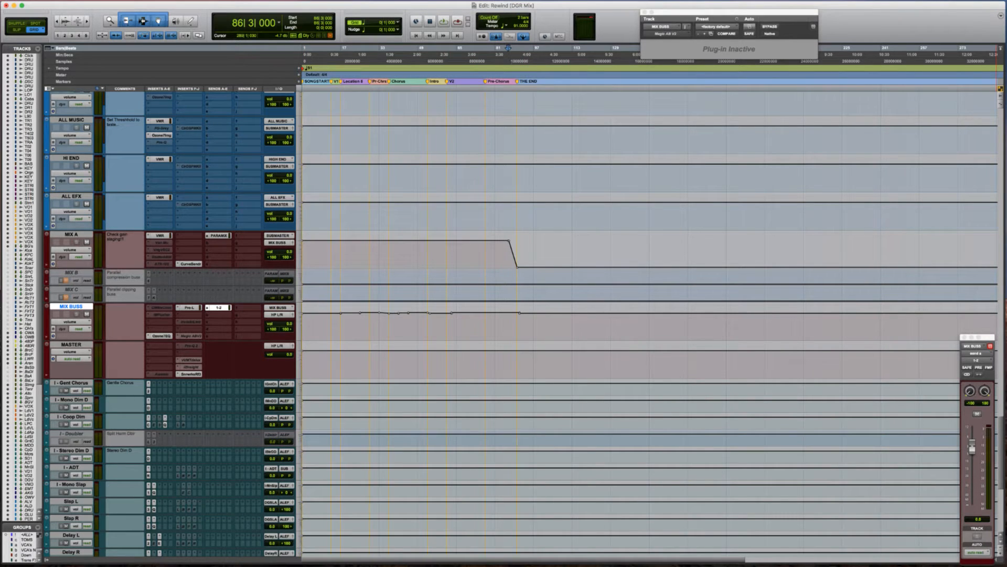
Select the MIX A, MIX B and MIX C tracks in turn to examine the parallel buss setup.
key(super+Tab)
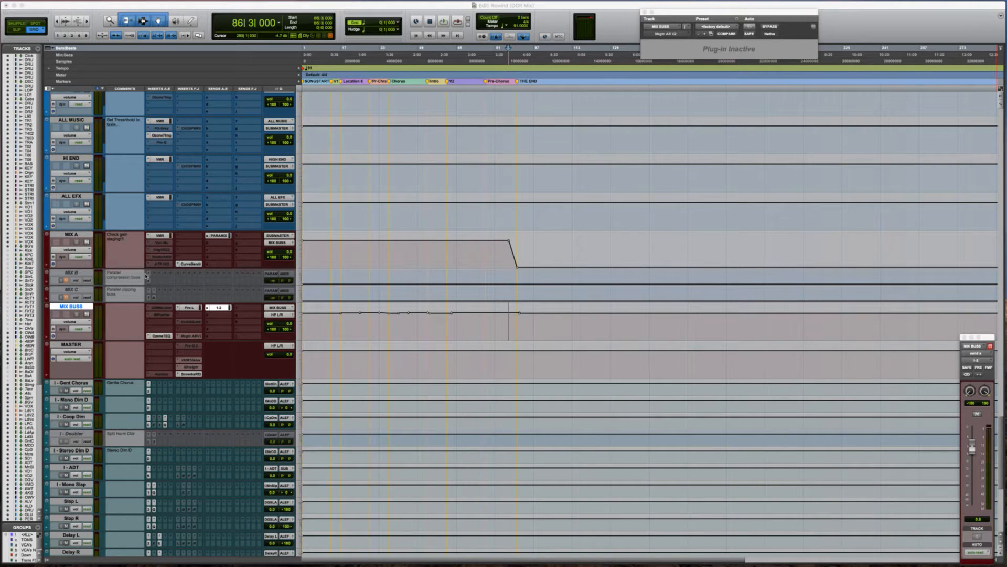
click(79, 274)
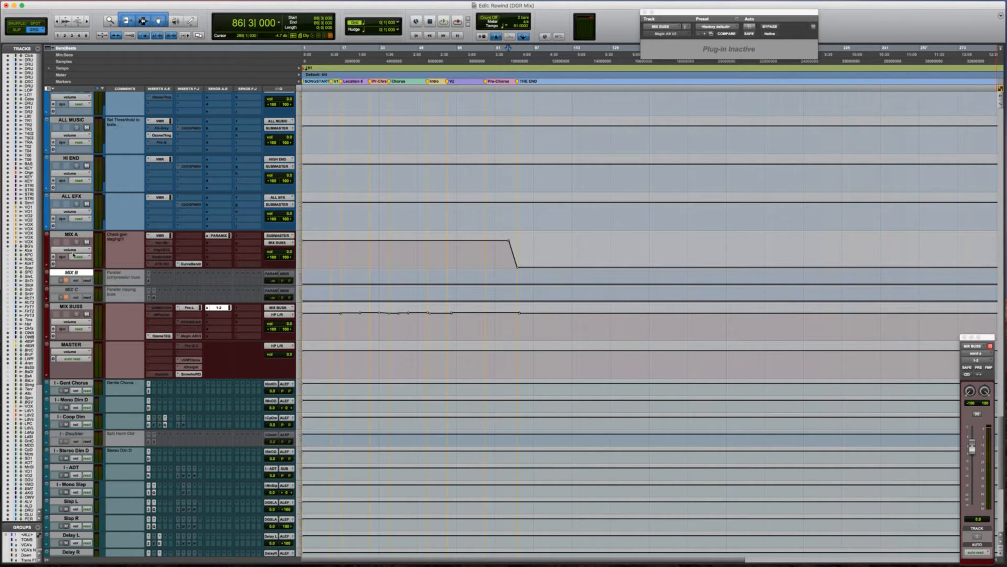
click(67, 234)
click(76, 271)
click(79, 289)
click(75, 273)
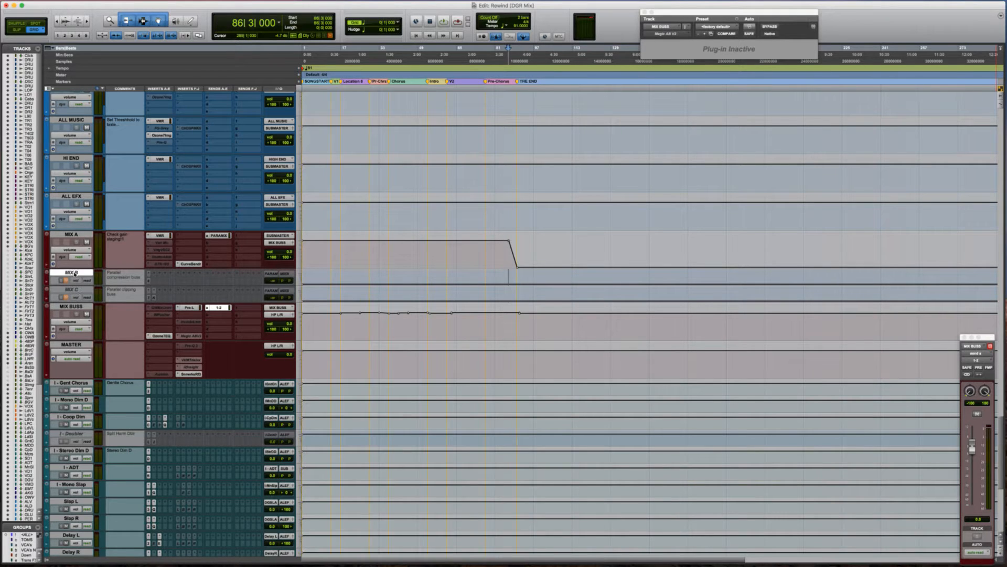
click(73, 235)
click(71, 273)
click(71, 291)
click(73, 273)
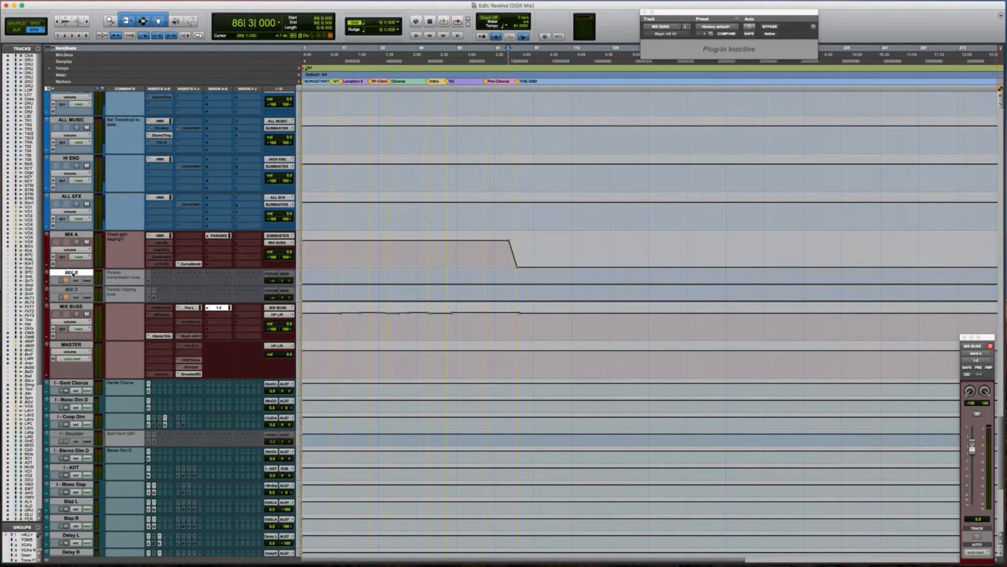
Inspect the insert plug-ins on the MIX B parallel compression buss and the MIX C parallel clipping buss.
click(147, 281)
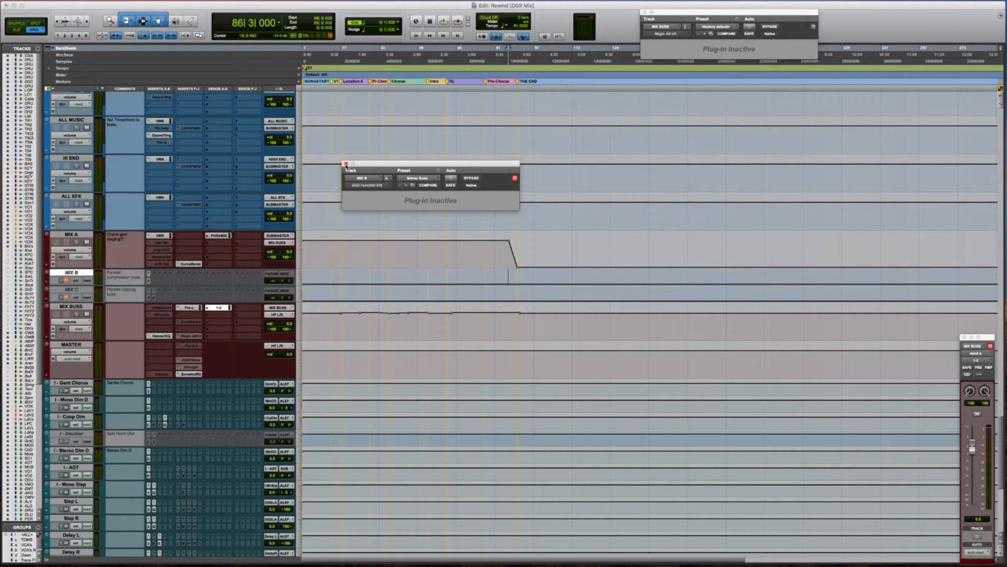
click(346, 164)
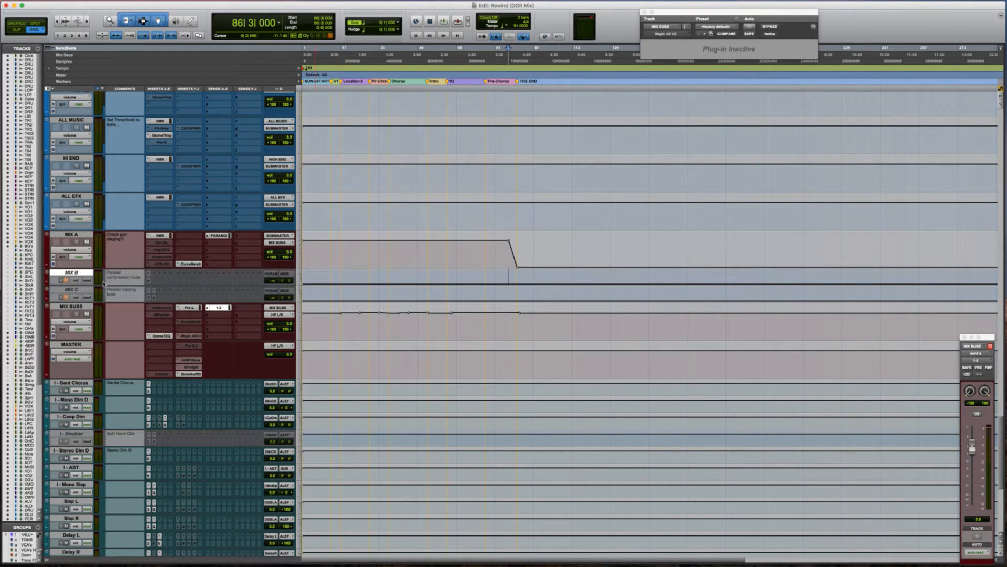
click(78, 237)
click(77, 289)
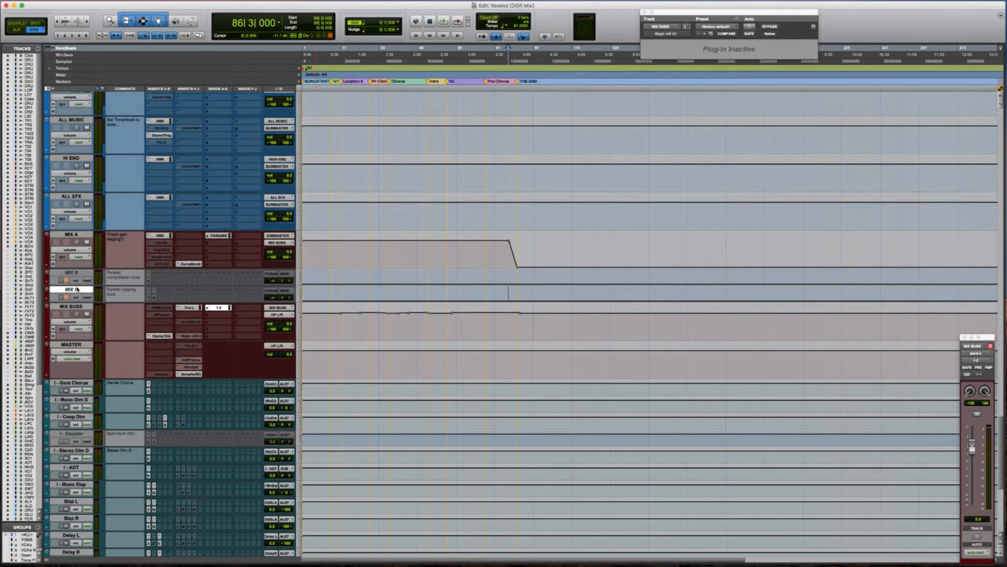
click(150, 298)
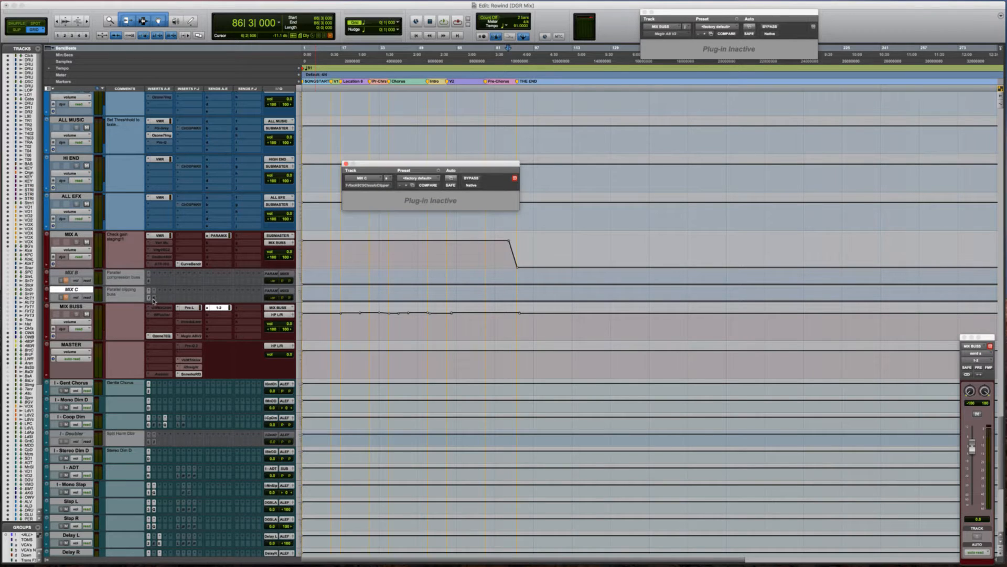
click(154, 298)
click(154, 299)
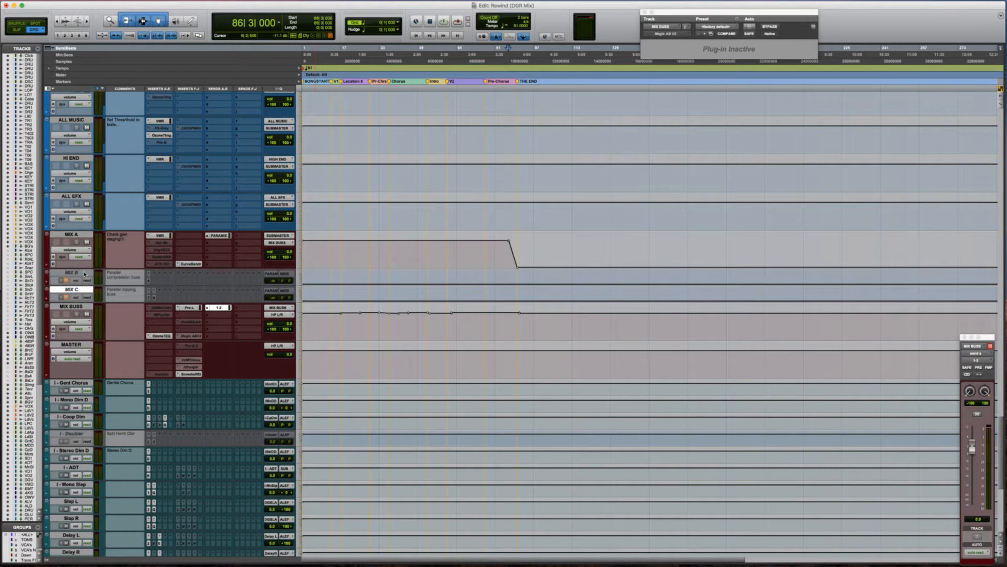
click(71, 273)
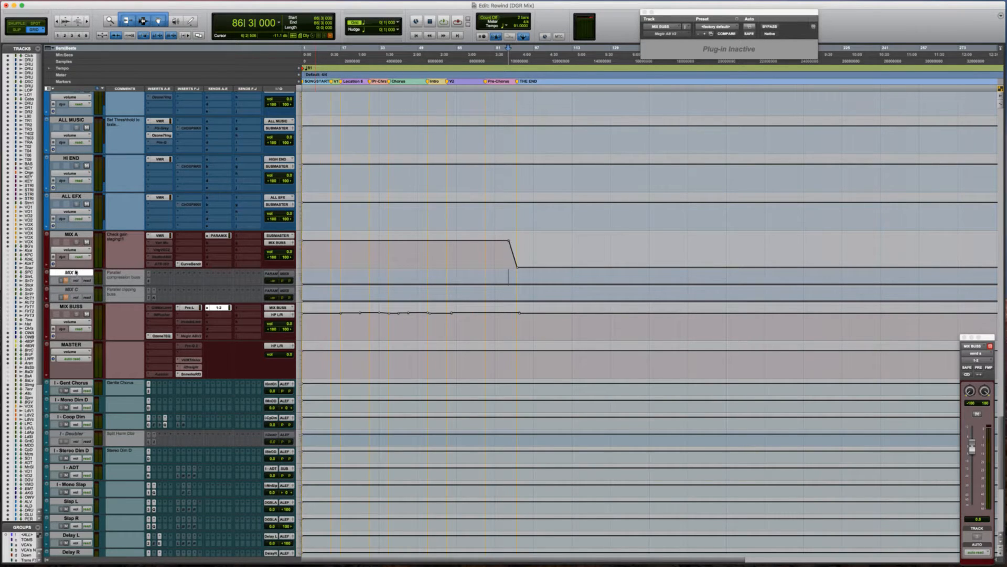
click(70, 290)
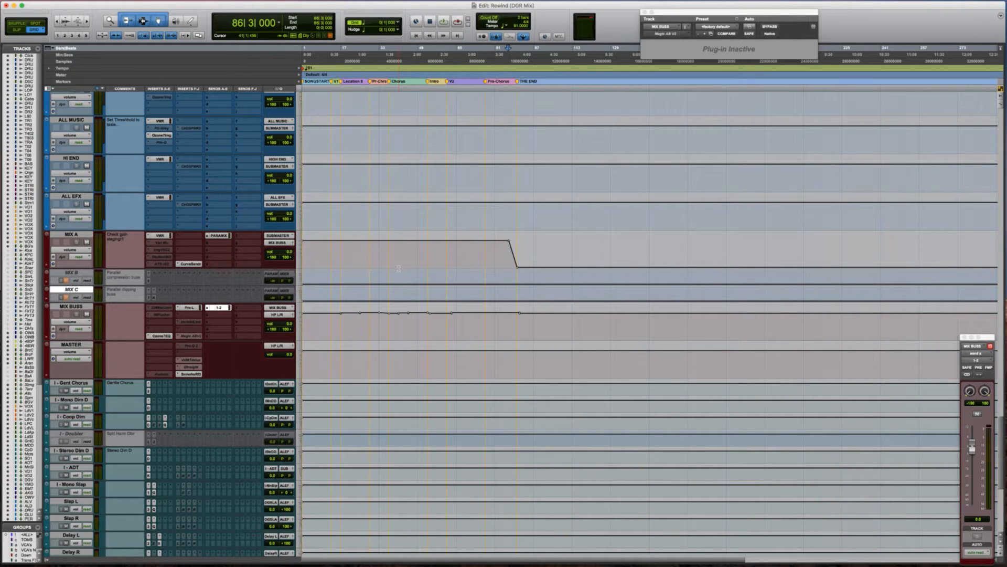
Return to the drum tracks, locate the DRUMS Toms entry at bar 63 and select the DRUMS KickVIC track.
click(372, 318)
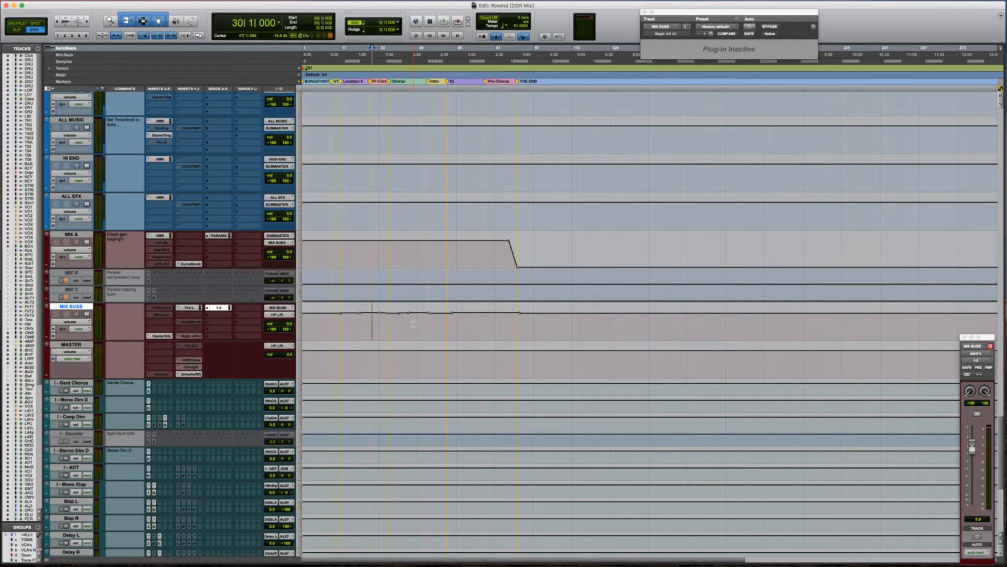
scroll(413, 323, up, 15)
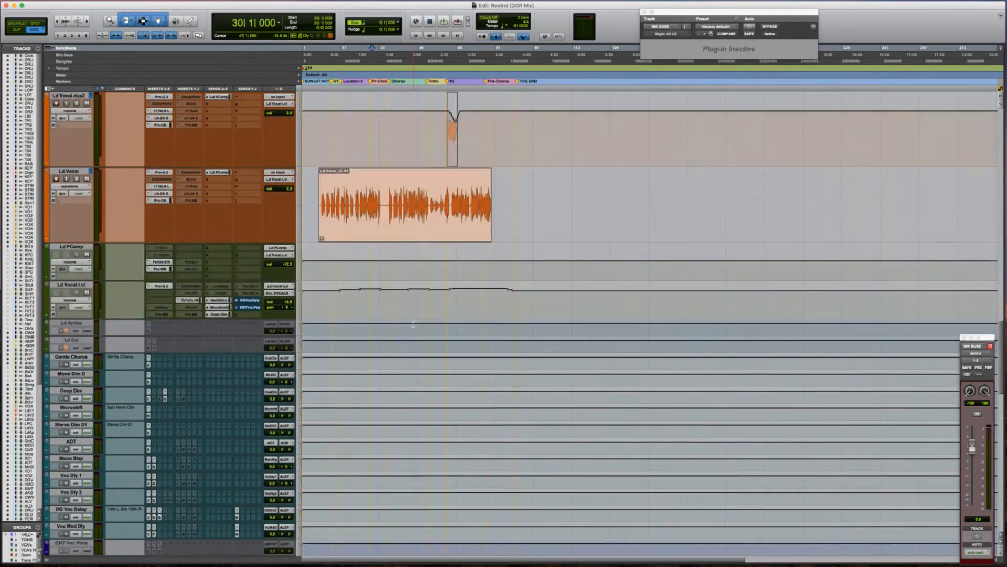
scroll(414, 324, up, 15)
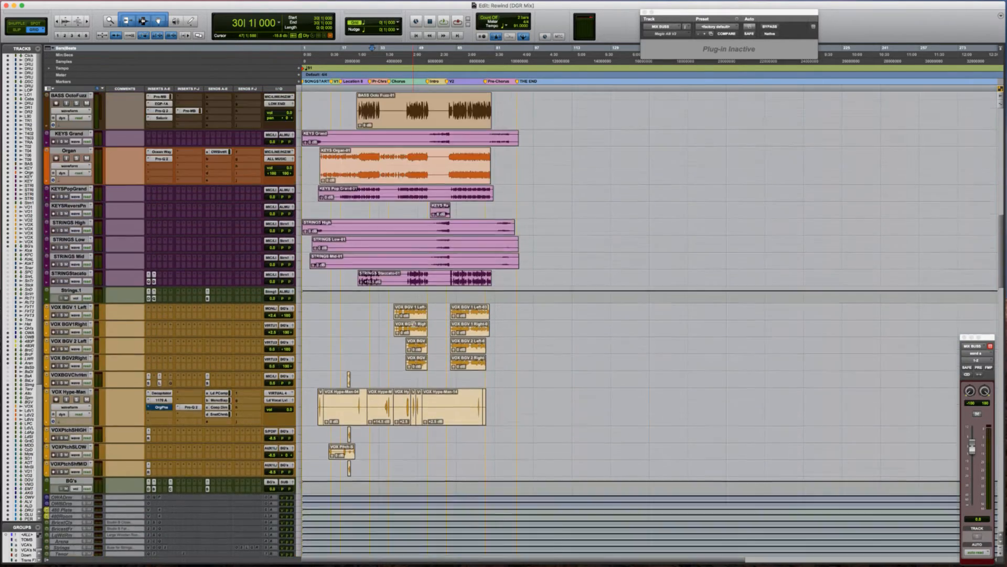
scroll(414, 324, up, 15)
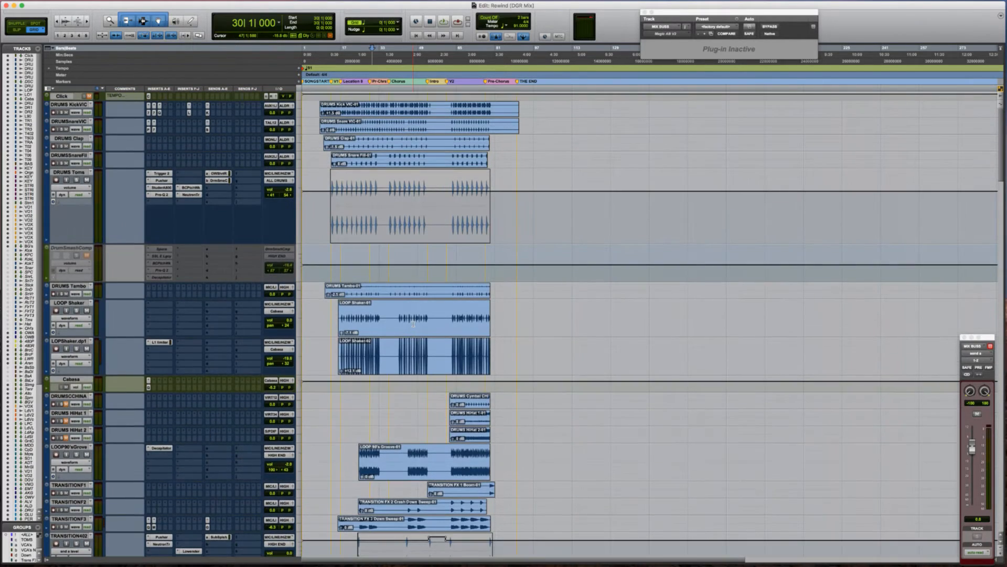
click(395, 314)
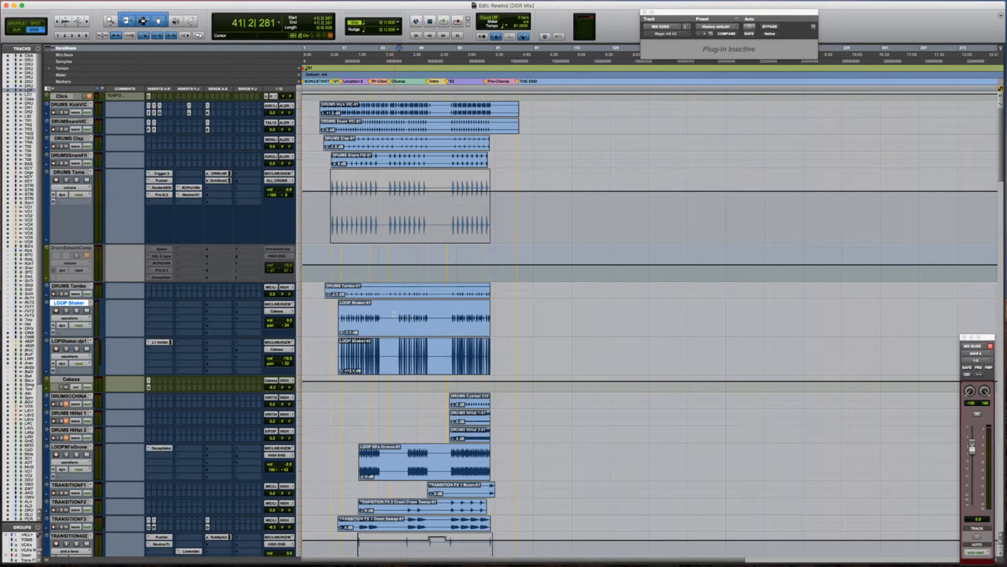
click(391, 315)
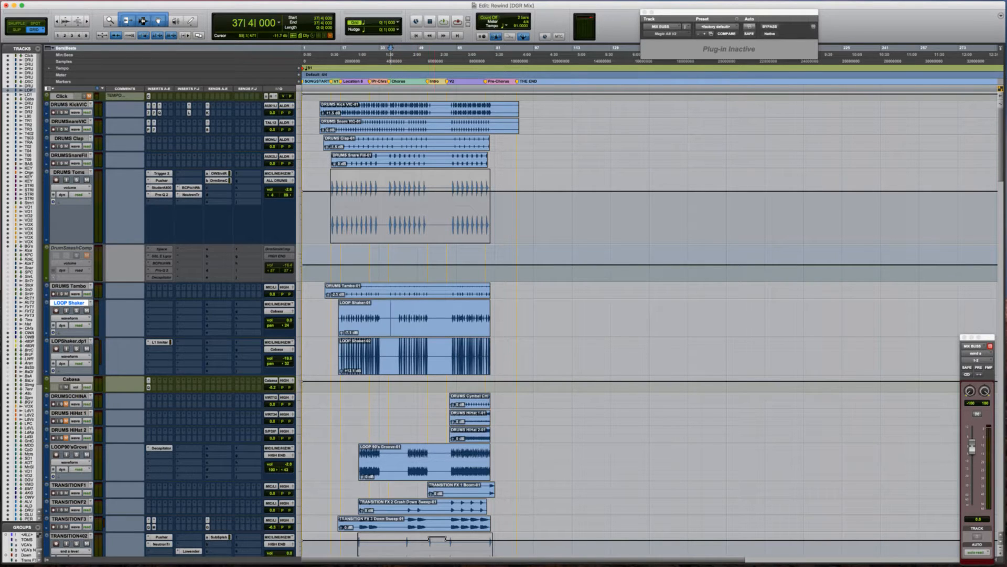
click(441, 203)
key(Tab)
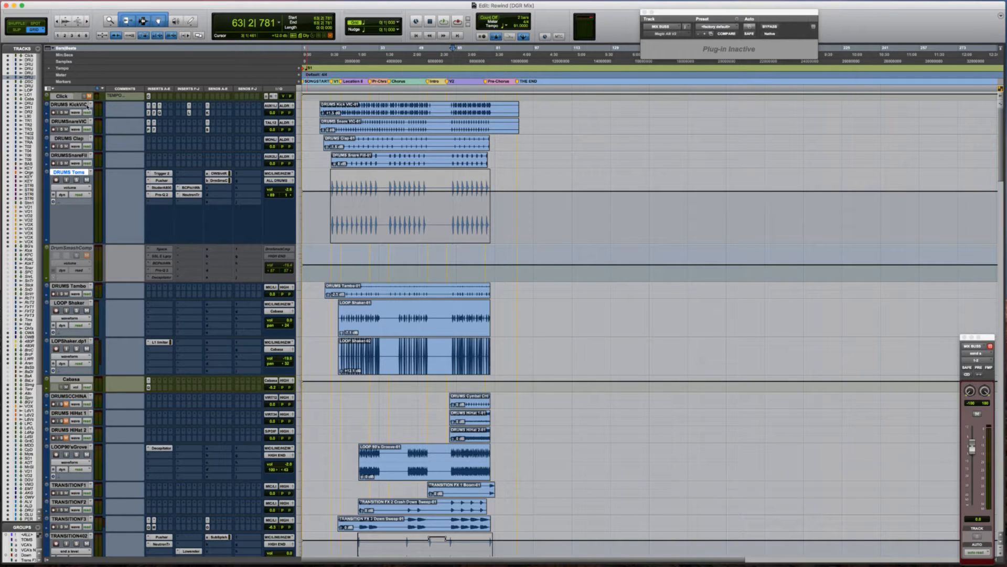
click(87, 105)
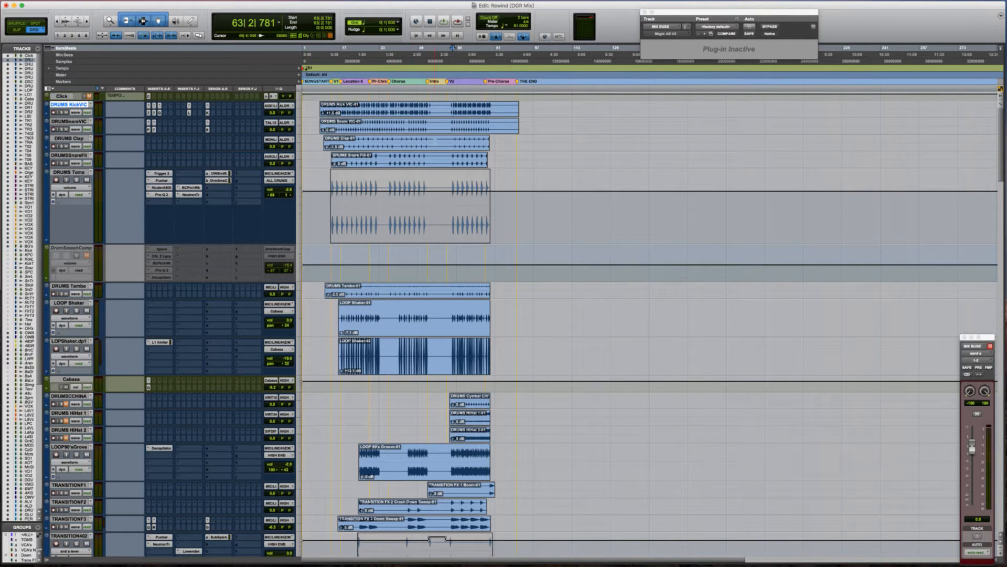
Switch to the to-do app, mark "Masterbuss automation" as completed in the Rewind list, and return to Pro Tools.
key(super+Tab)
key(super+Tab)
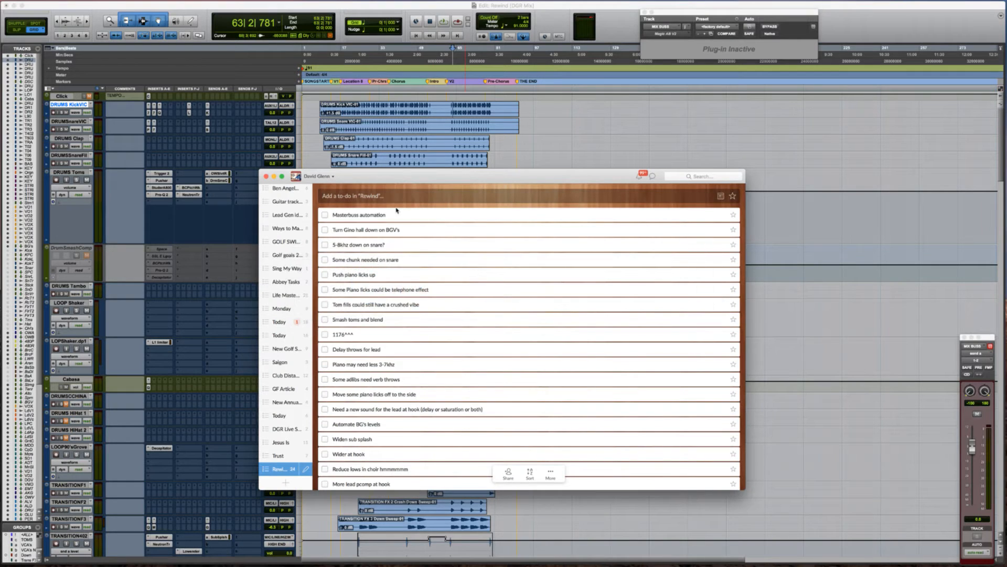
click(324, 216)
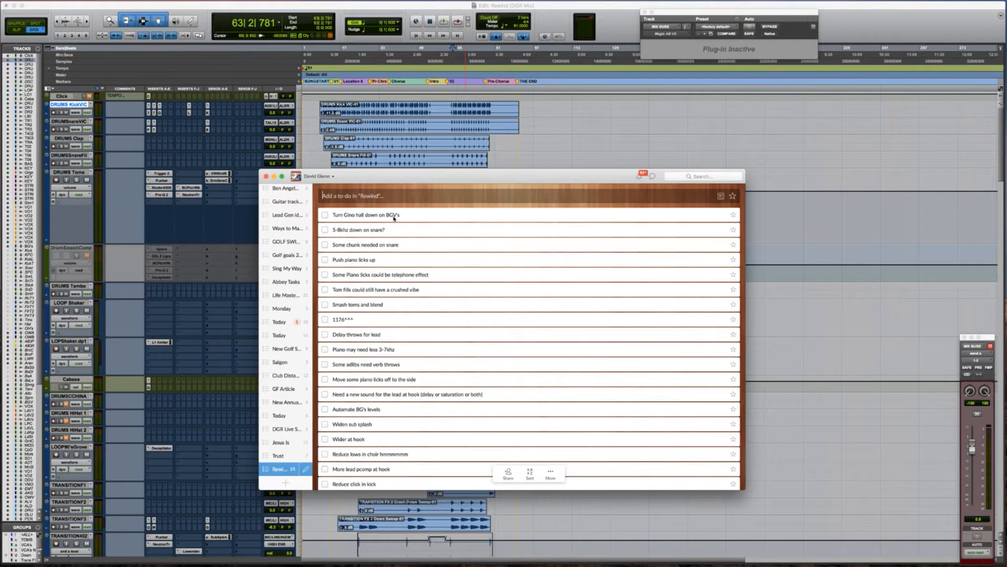
key(super+Tab)
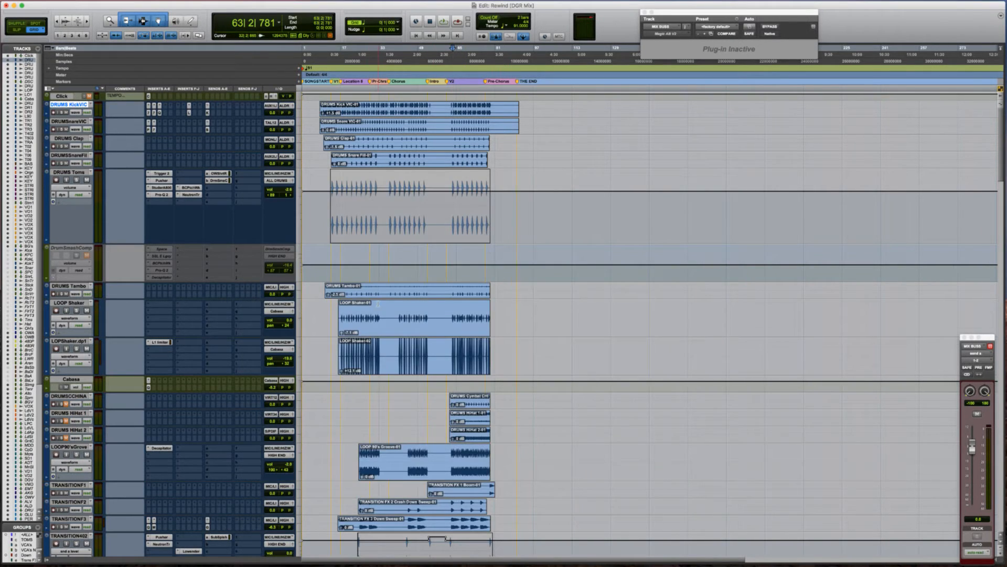
Enlarge the BG's aux track and route its output to the ALL VOCALS bus.
scroll(379, 304, down, 15)
scroll(378, 303, down, 20)
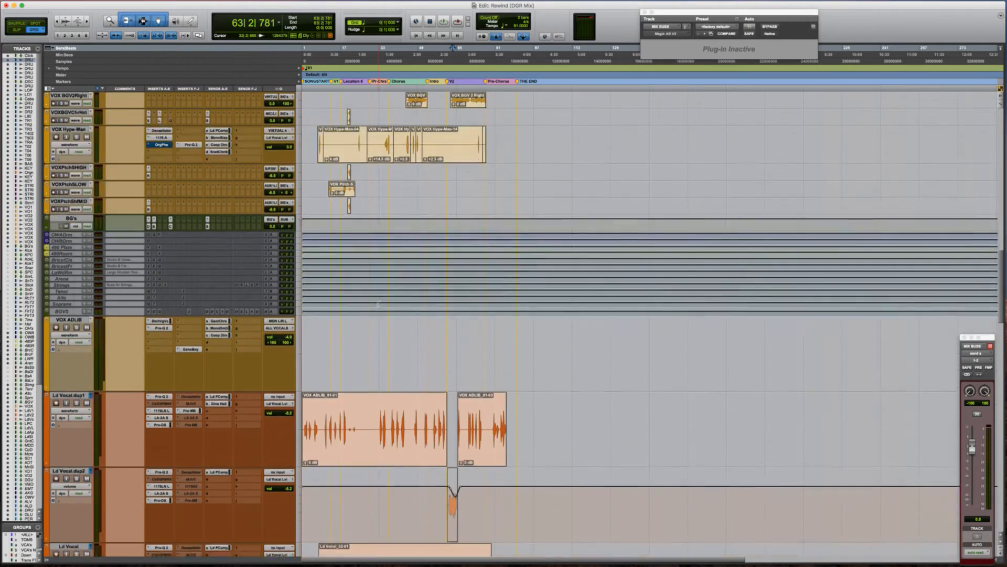
scroll(378, 303, up, 15)
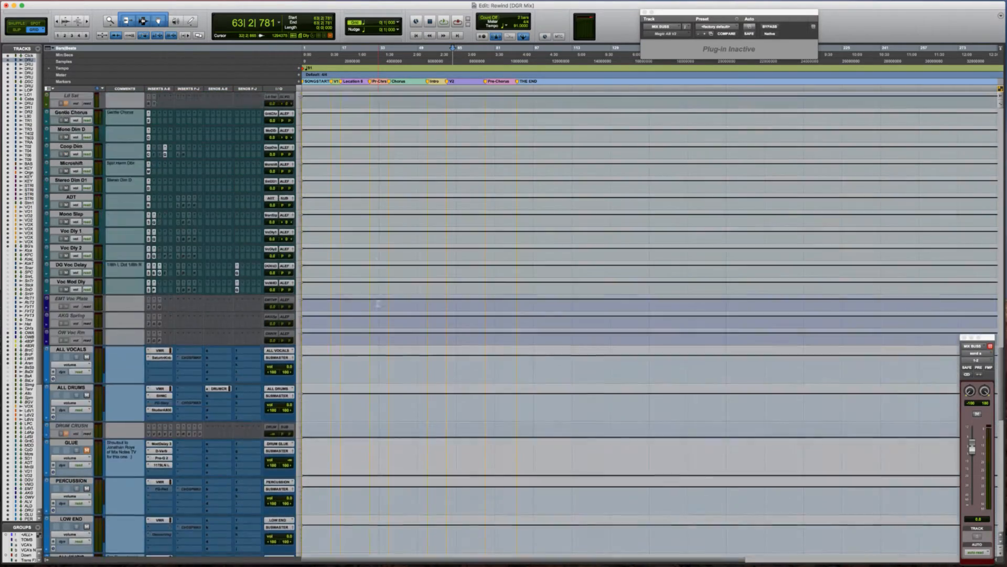
scroll(378, 304, up, 5)
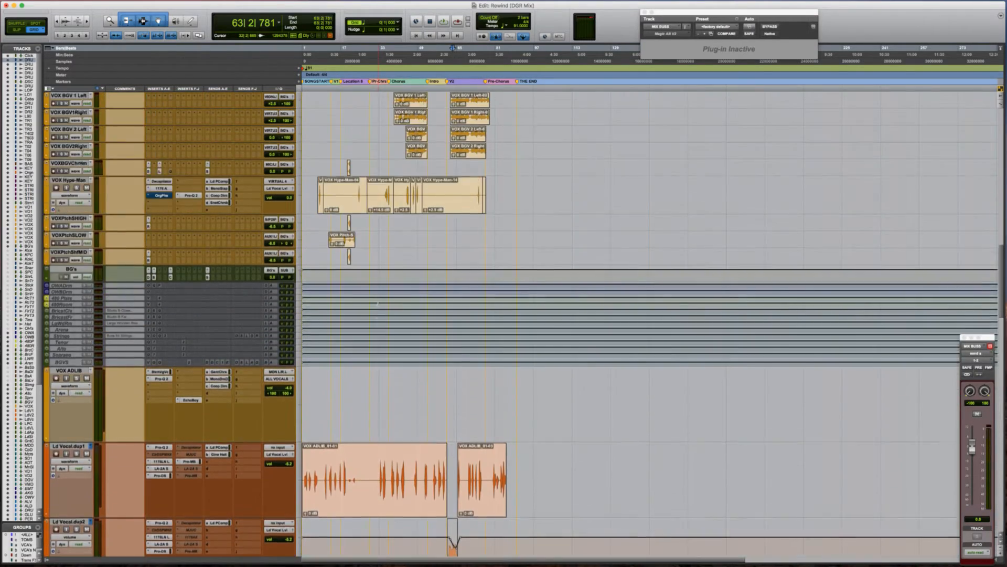
click(73, 269)
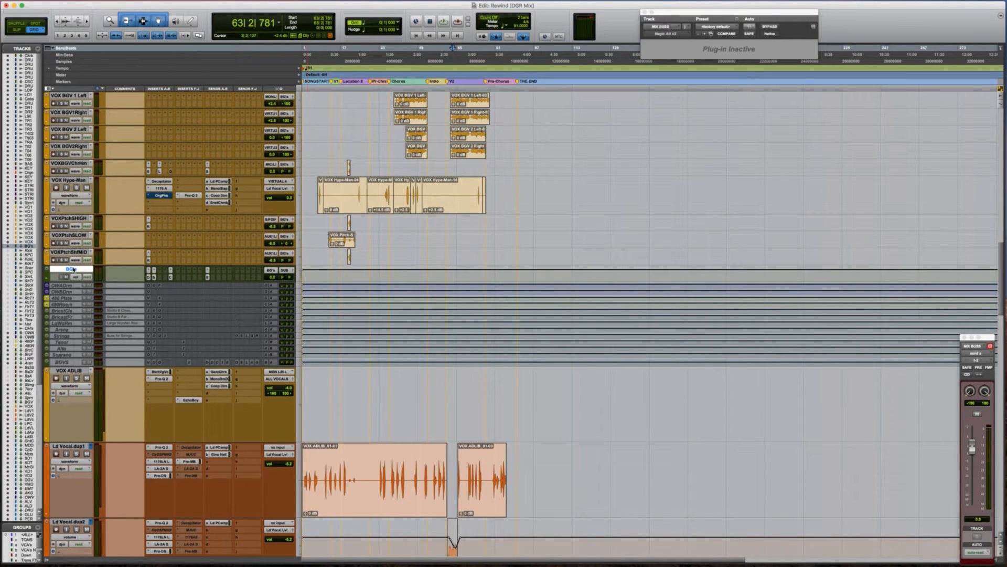
key(ctrl+Up)
key(ctrl+Up)
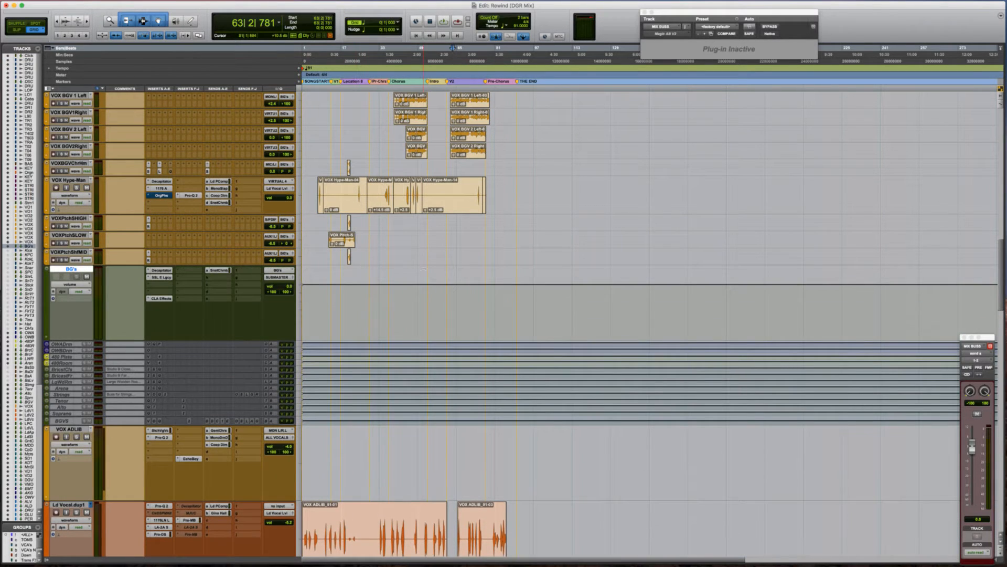
click(287, 278)
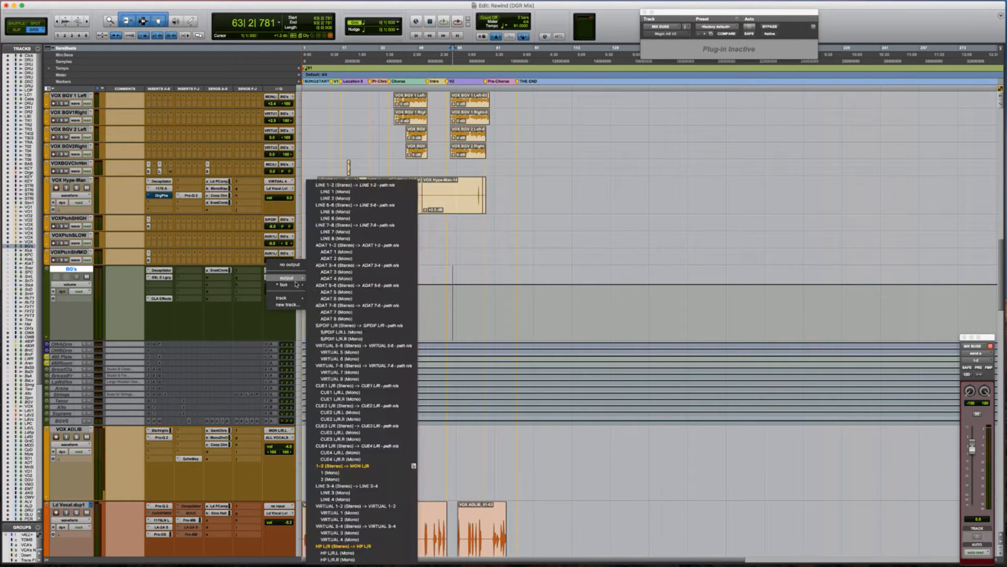
mouse_move(297, 285)
mouse_move(338, 286)
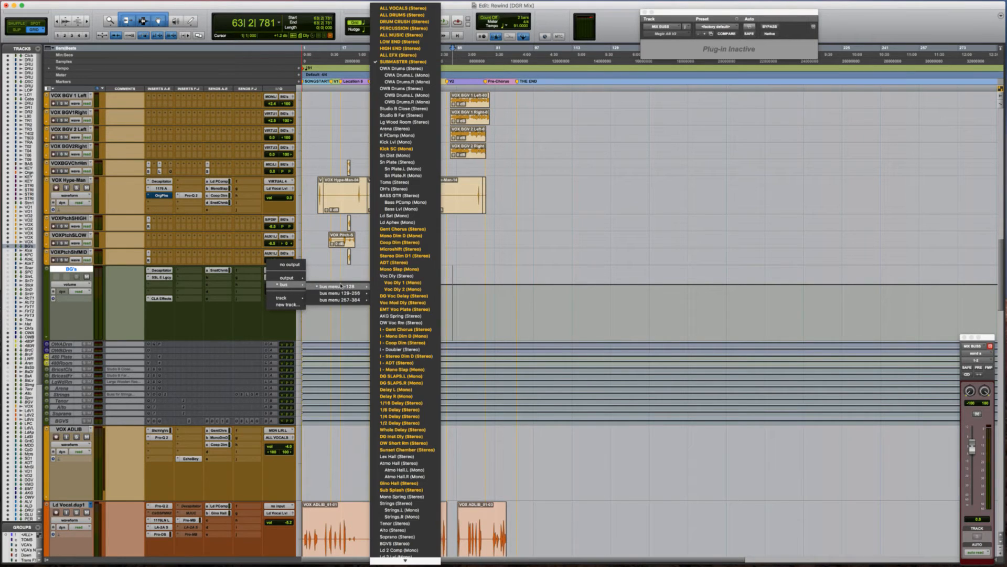
click(405, 8)
scroll(430, 261, up, 1)
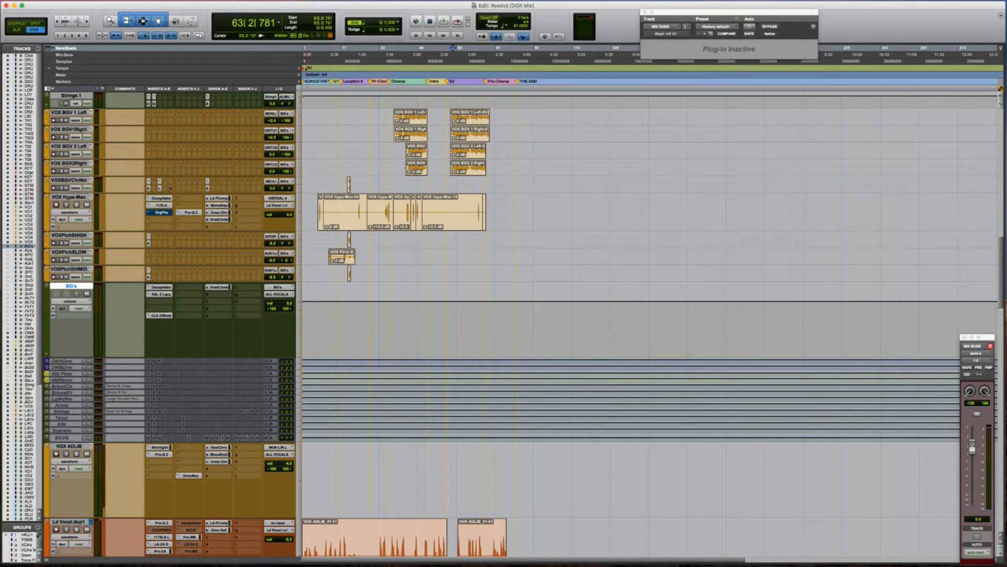
Solo the background vocal tracks from VOX BGV 1 Left through the last pitch-shift track and play from the chorus entry at bar 39.
click(307, 212)
key(Tab)
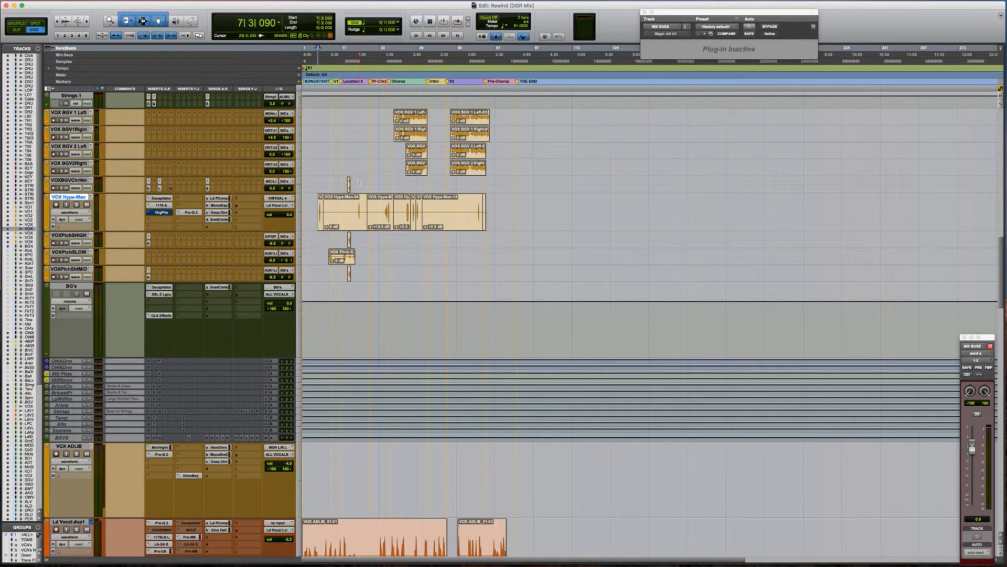
click(391, 136)
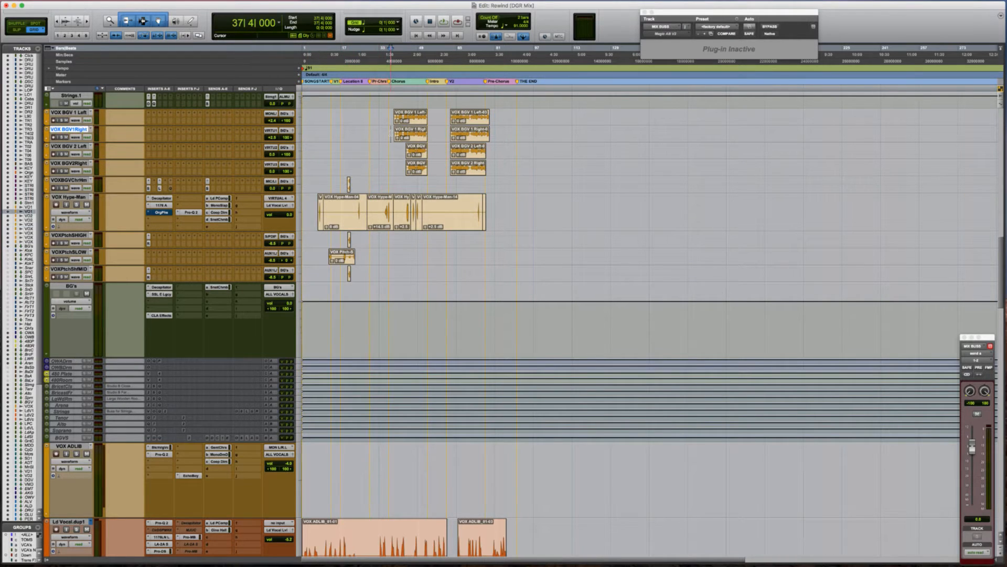
click(394, 135)
click(76, 269)
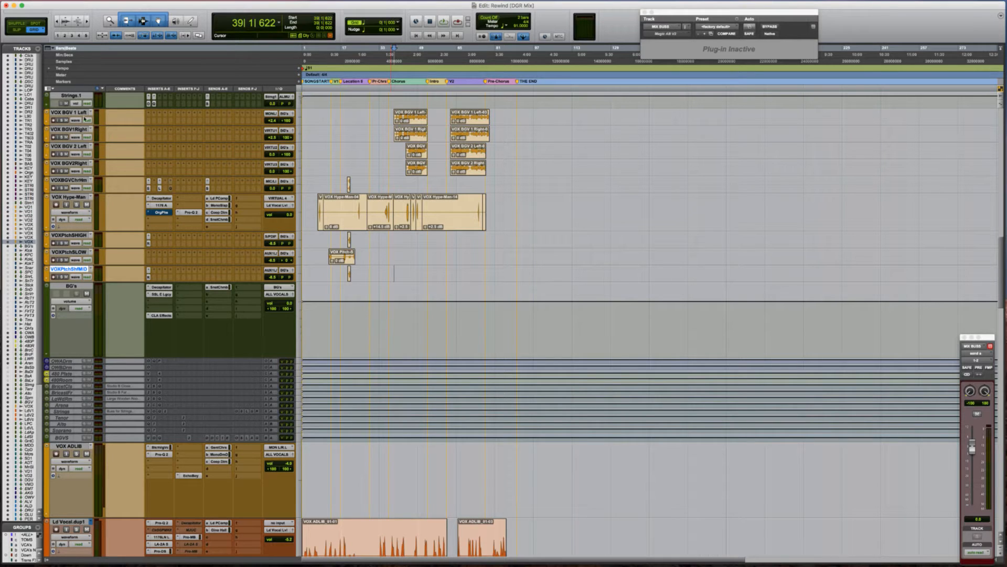
shift+click(75, 113)
key(space)
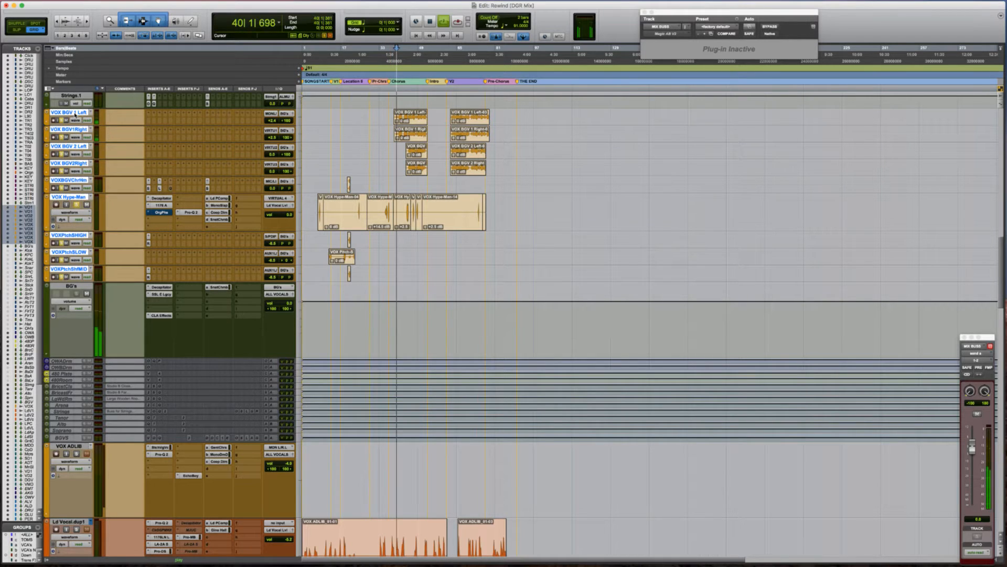
key(space)
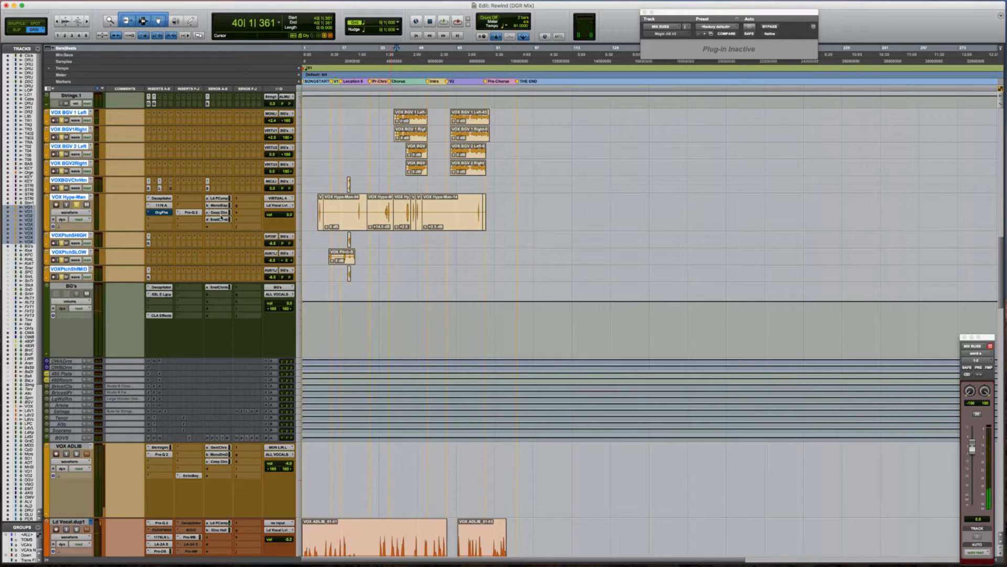
Audition the soloed background vocals with the BG's send to the Sunset Chamber muted.
click(224, 290)
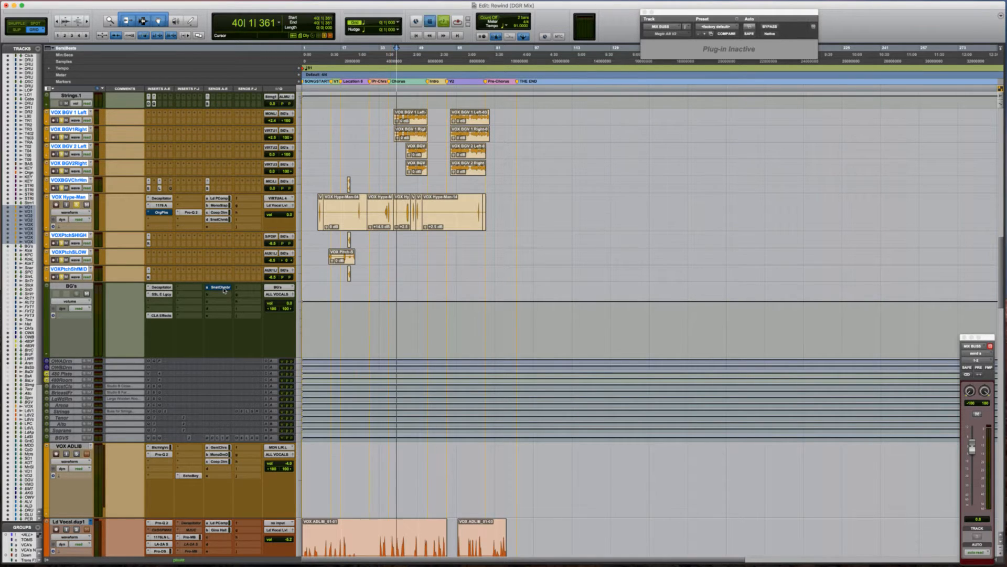
key(space)
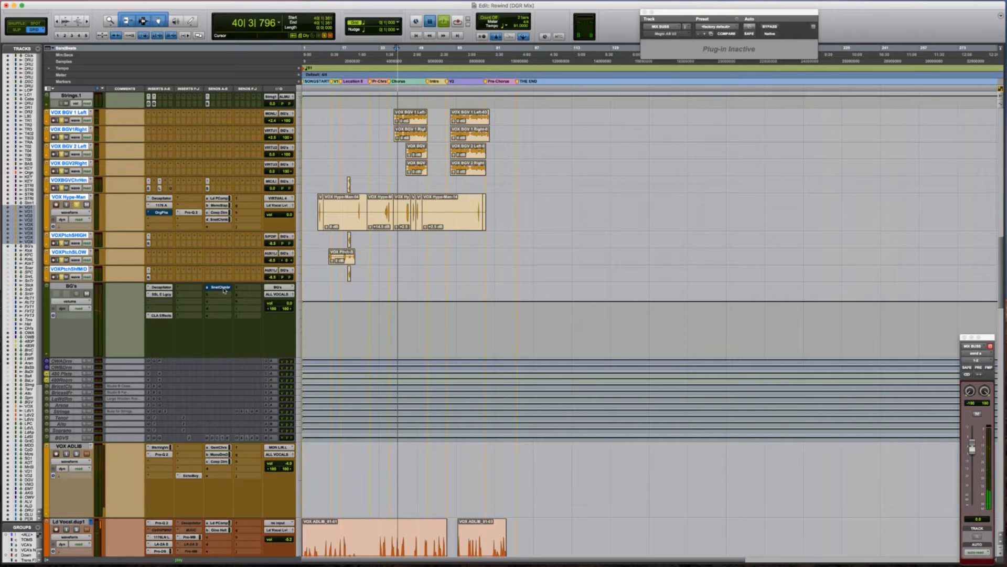
key(space)
Lower the BG's send to the Sunset Chamber to about -23 dB and audition the background vocals from bar 44.
click(224, 289)
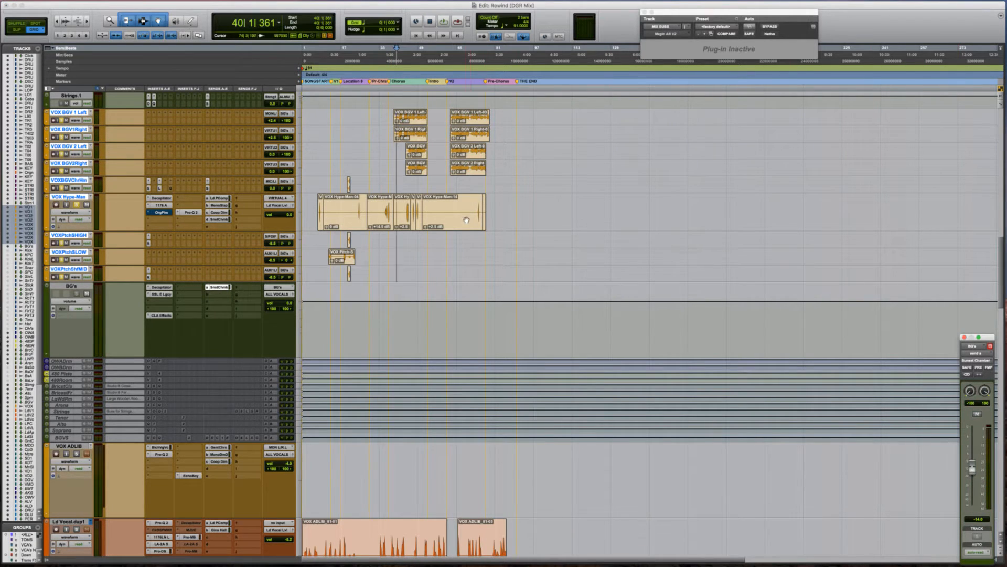
scroll(475, 248, up, 3)
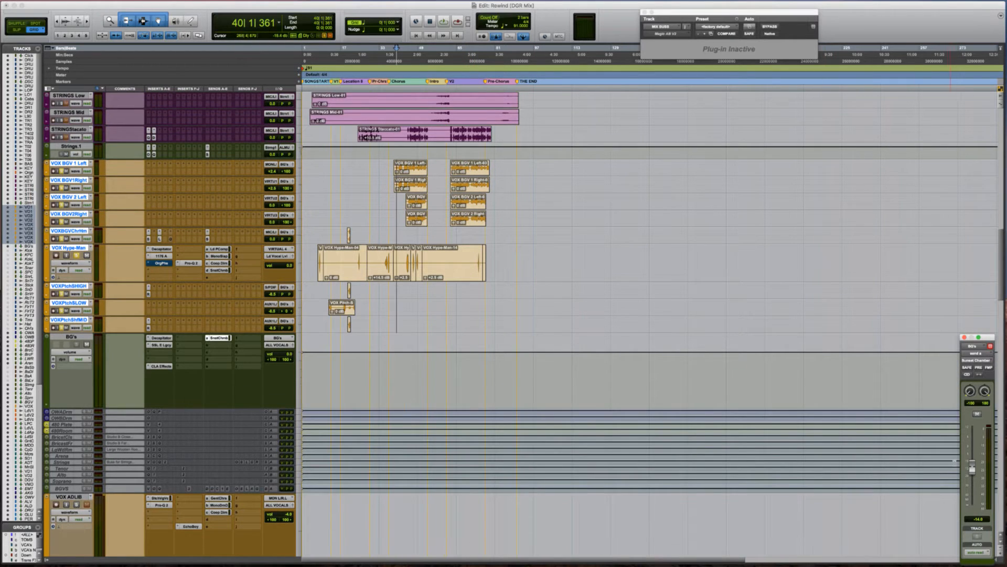
drag(972, 469, 972, 483)
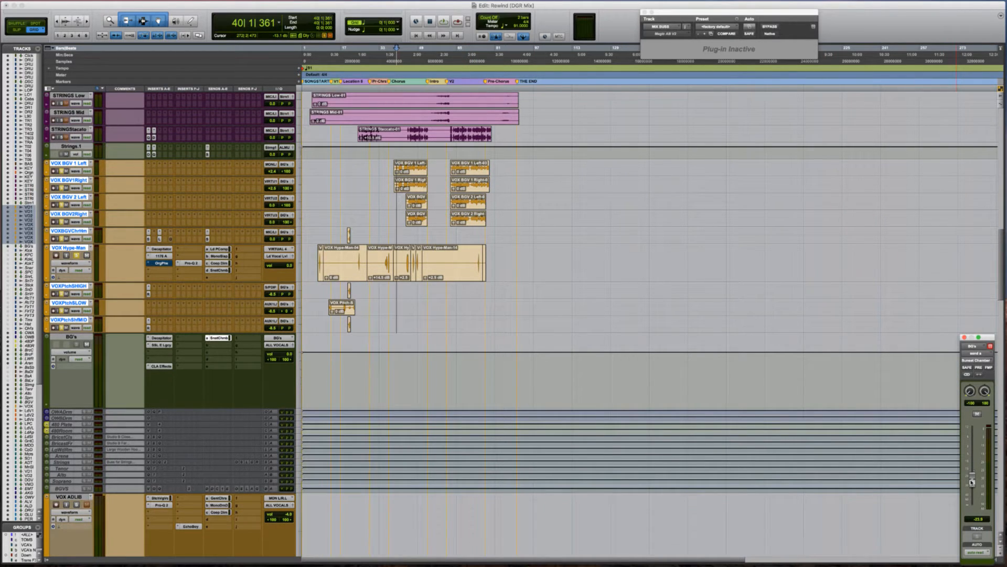
click(404, 200)
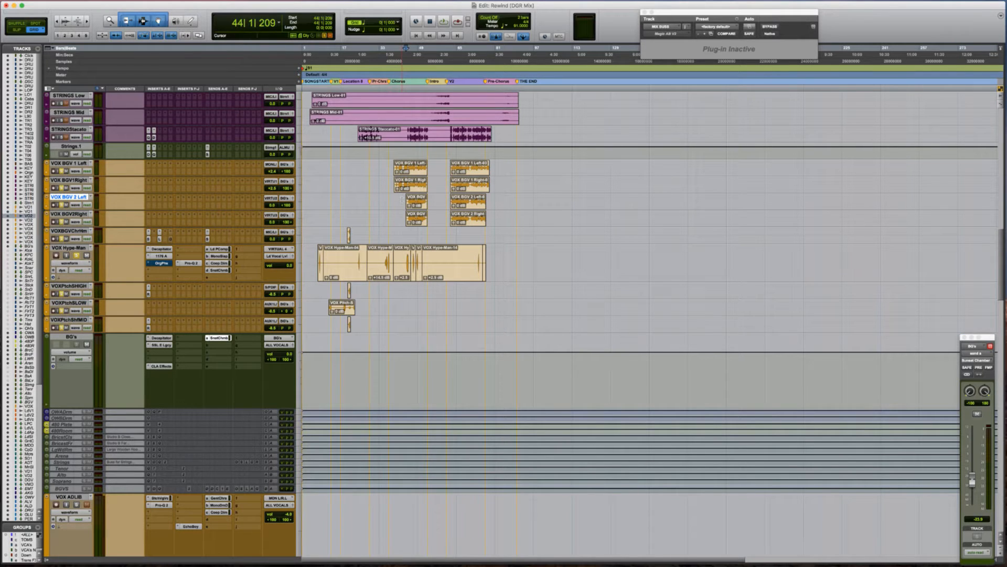
key(space)
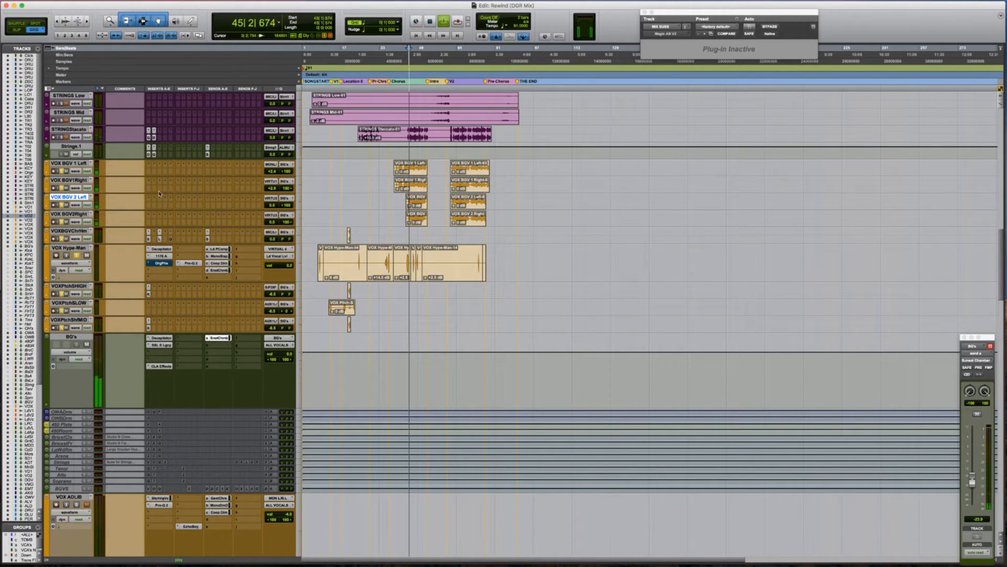
key(space)
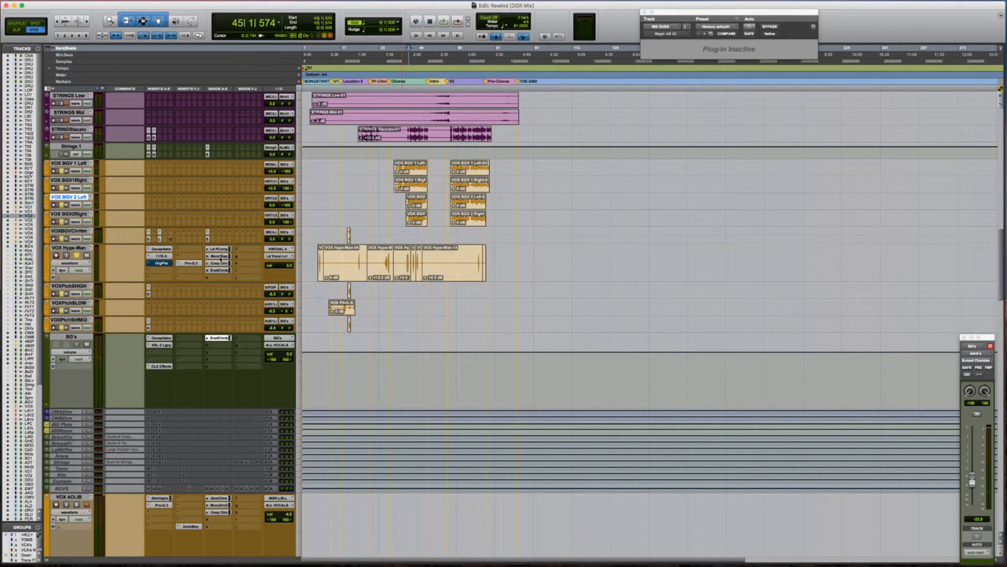
Fine-tune the VOXBGVChrHm send level to the Sunset Chamber and mute the BG's send to the same chamber.
click(209, 238)
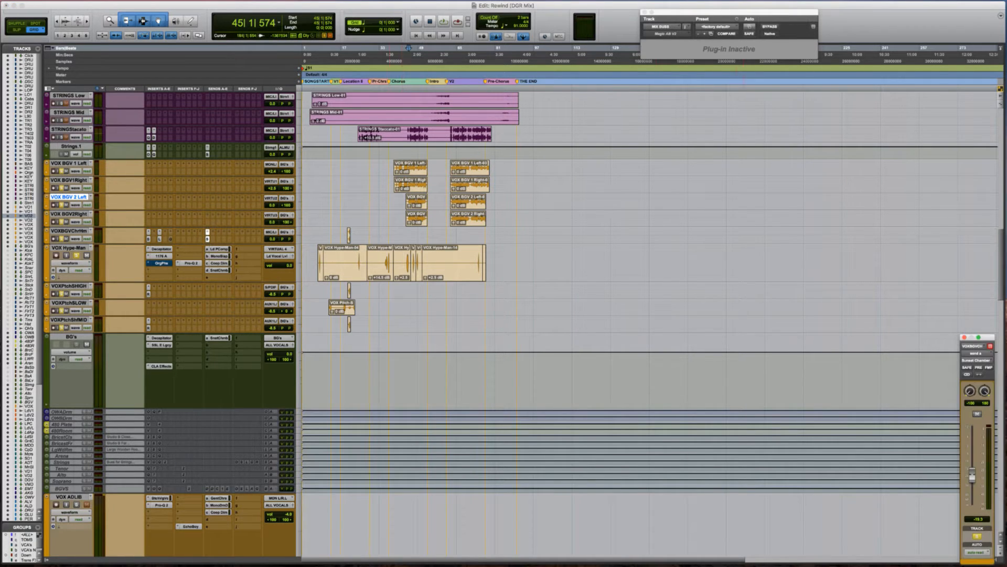
drag(972, 477, 971, 477)
click(220, 339)
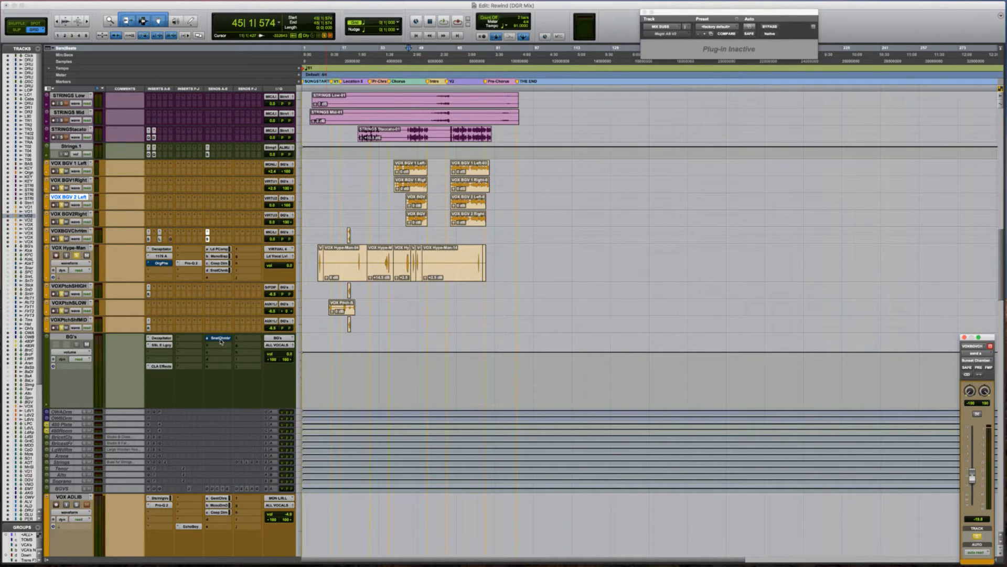
Lower the Short Dly level in the CLA Effects plug-in on the BG's track while playing the chorus.
click(157, 366)
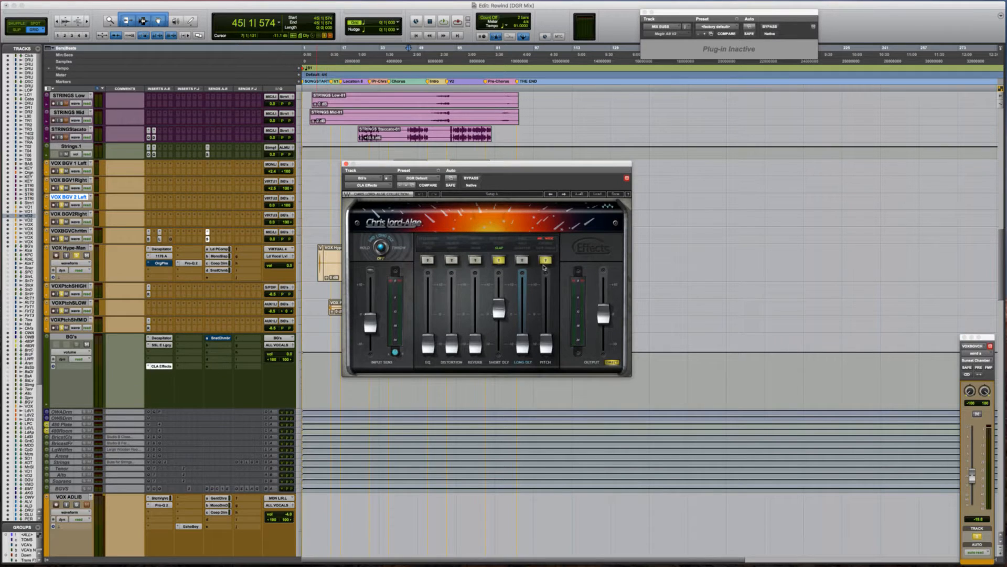
key(space)
drag(499, 309, 498, 325)
key(space)
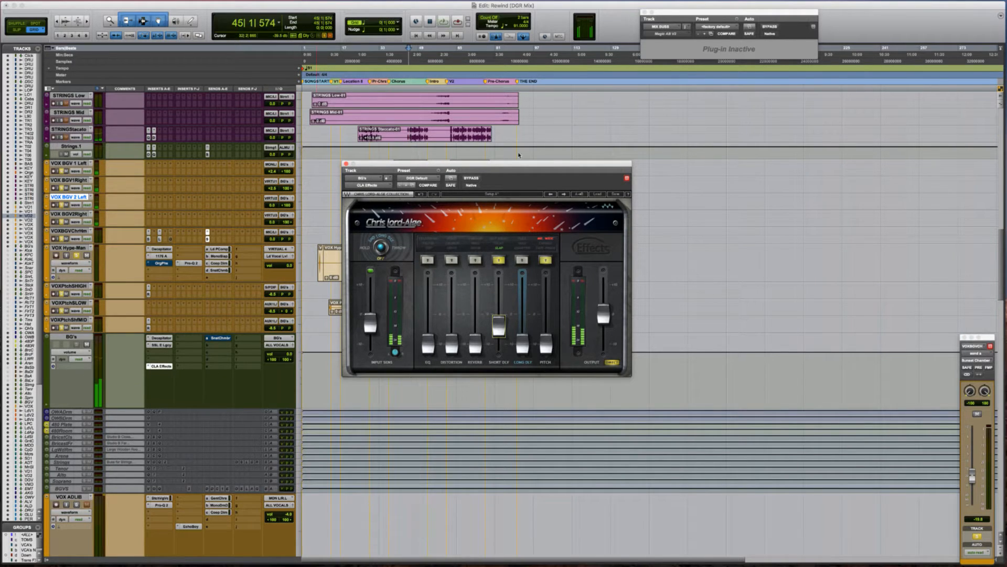
click(345, 164)
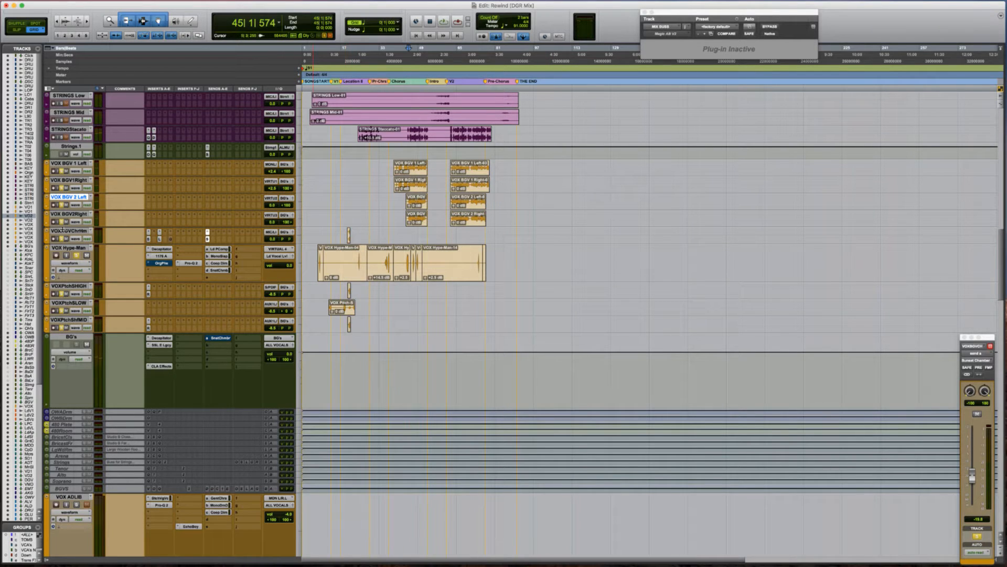
Unsolo all the background vocal tracks, re-enable the BG's Sunset Chamber send and play the full mix.
click(62, 164)
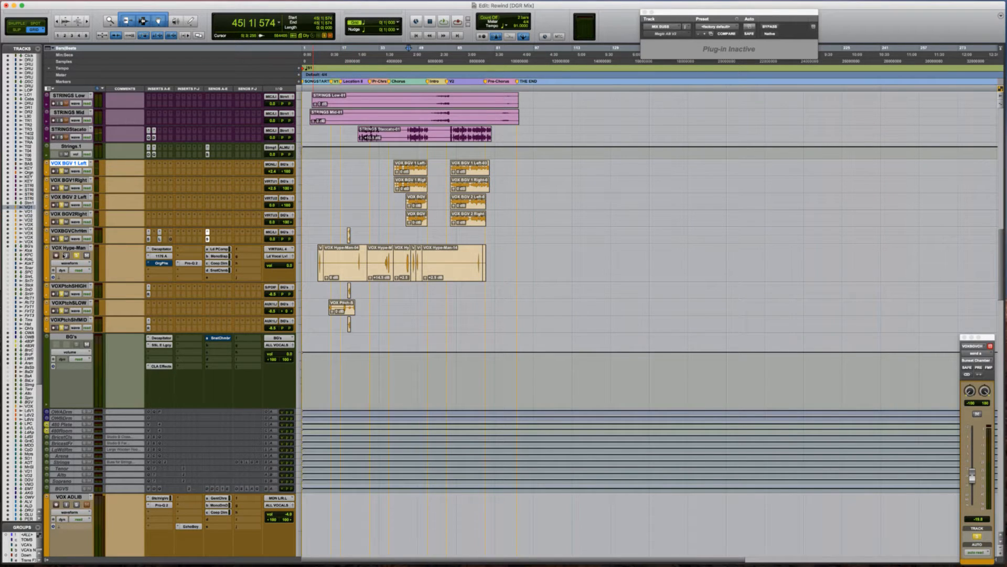
shift+click(71, 321)
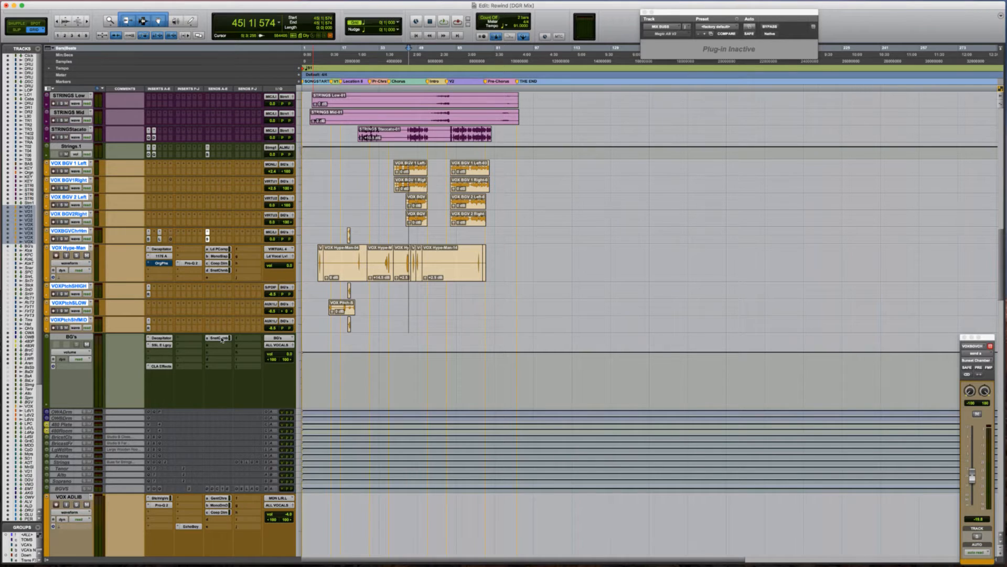
key(space)
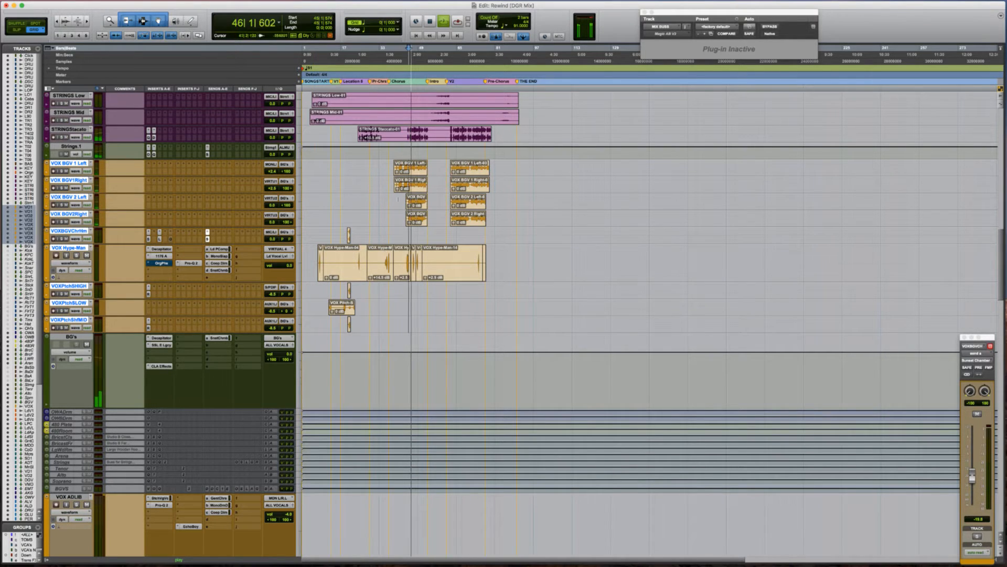
Play the full mix from the chorus background vocals at bar 39 and examine their clips at closer range.
click(391, 184)
key(space)
key(space)
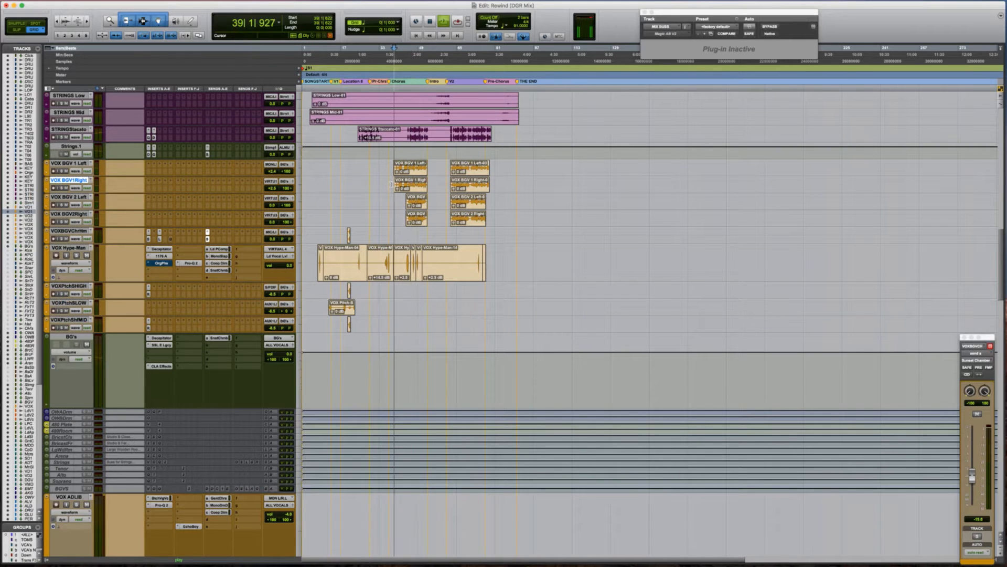
key(t)
key(t)
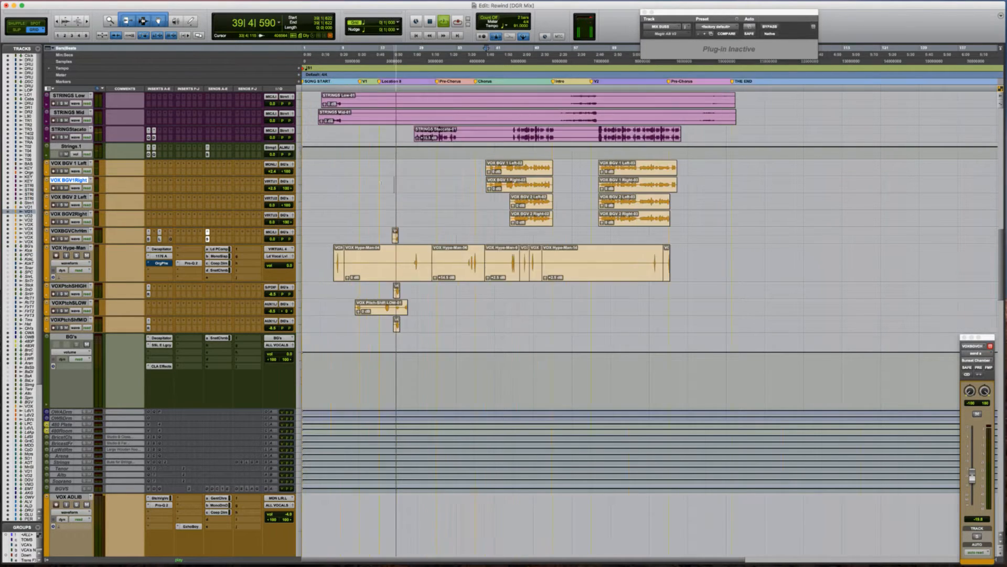
scroll(381, 184, right, 4)
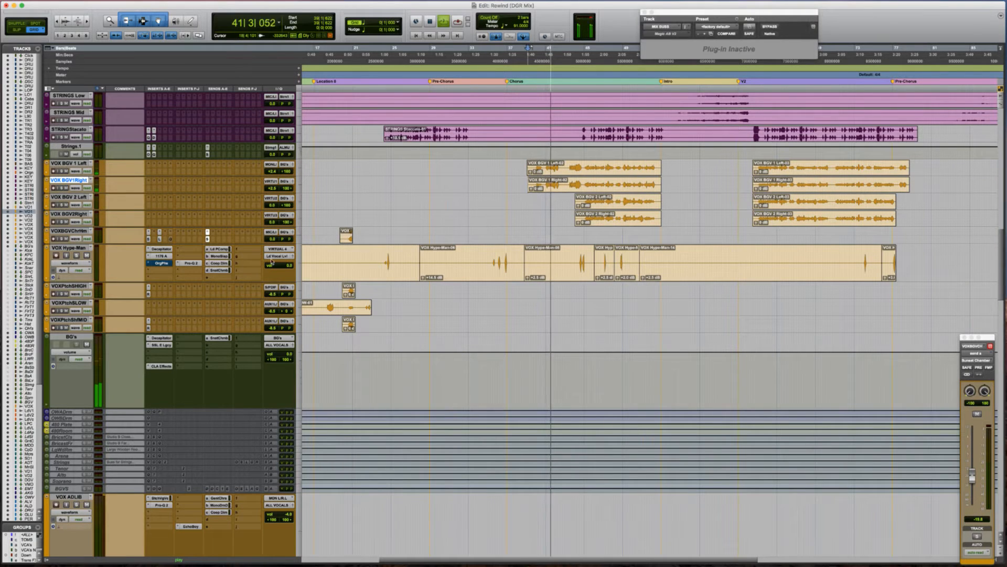
Reduce the output level of the CLA Effects plug-in on the BG's track slightly.
click(162, 366)
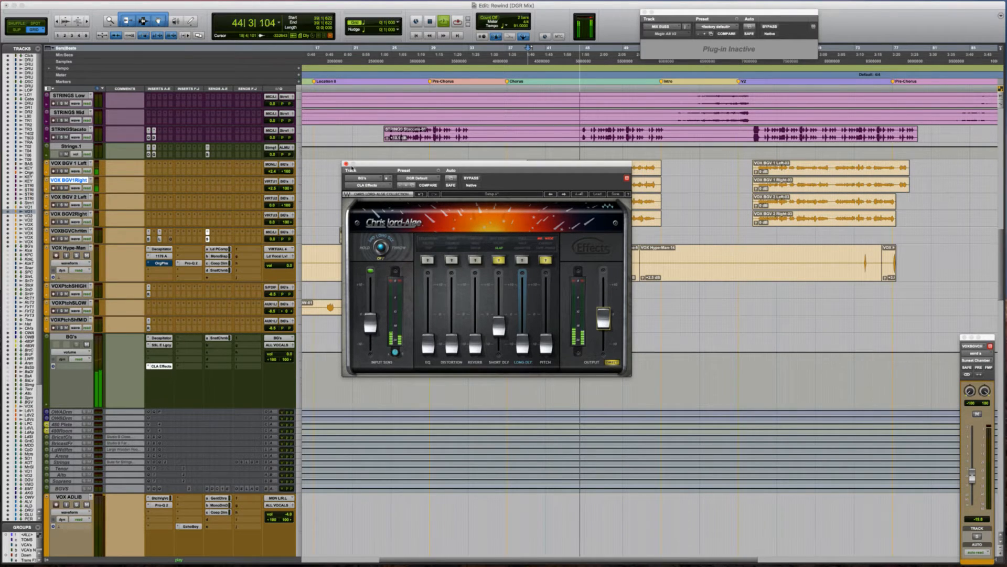
click(347, 164)
key(space)
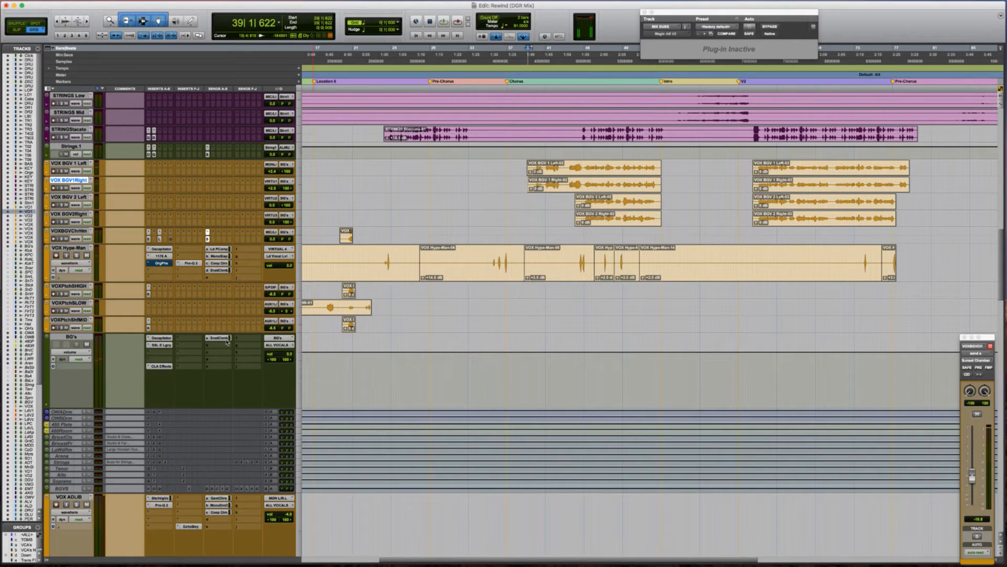
Insert FabFilter Pro-Q 2 on the BG's track and cut the upper mids by about 4.5 dB with a bell band during playback.
click(184, 354)
click(230, 367)
drag(593, 277, 614, 298)
key(space)
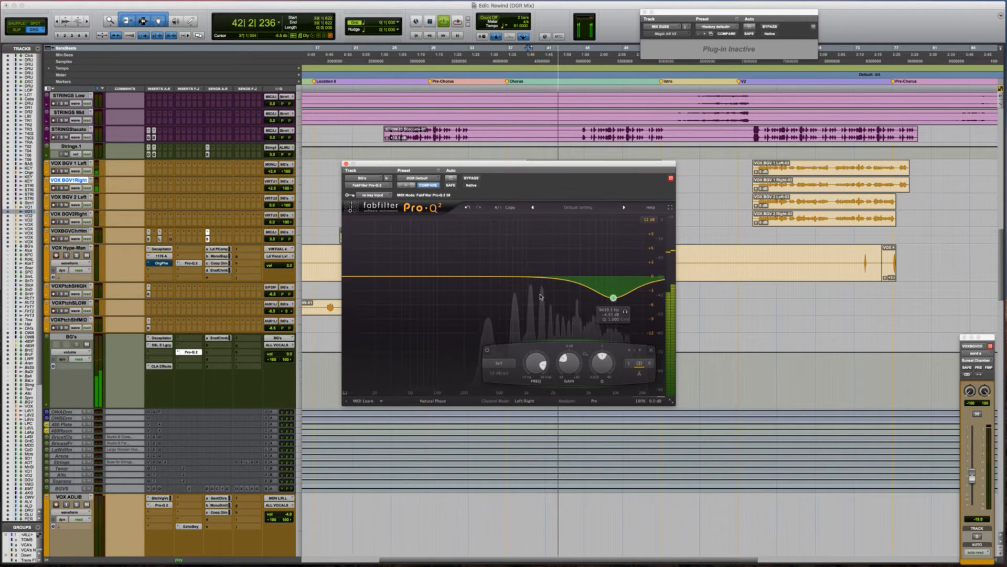
Stop playback, close the BG's EQ and check off the task about turning the hall down on the BGV's in the Rewind to-do list.
key(space)
click(346, 163)
click(506, 185)
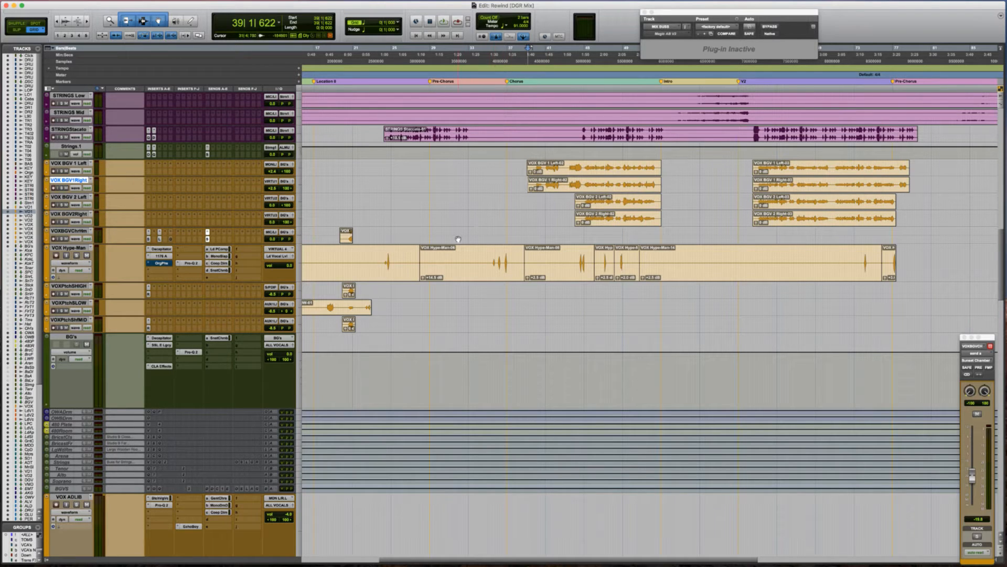
click(470, 254)
key(super+Tab)
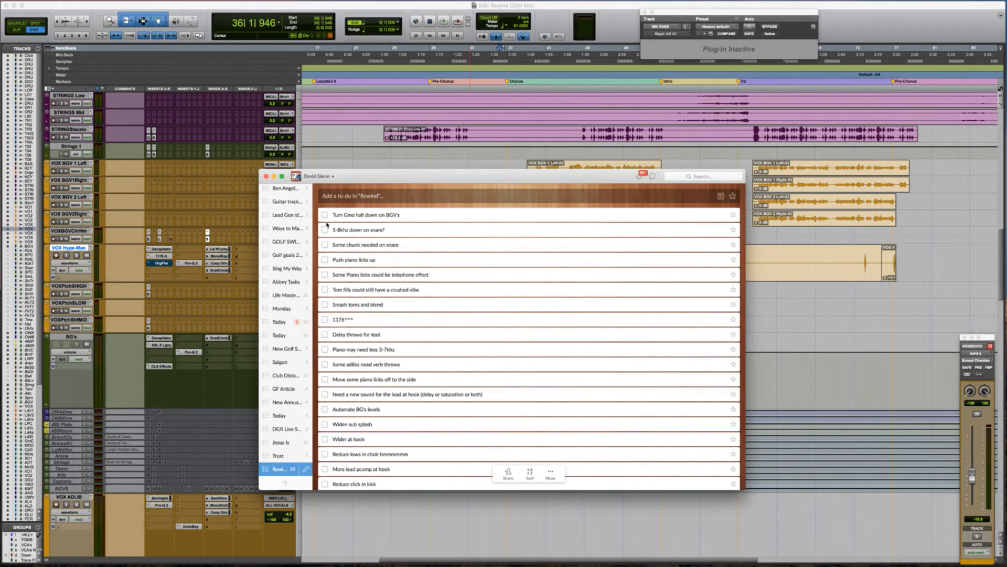
click(325, 215)
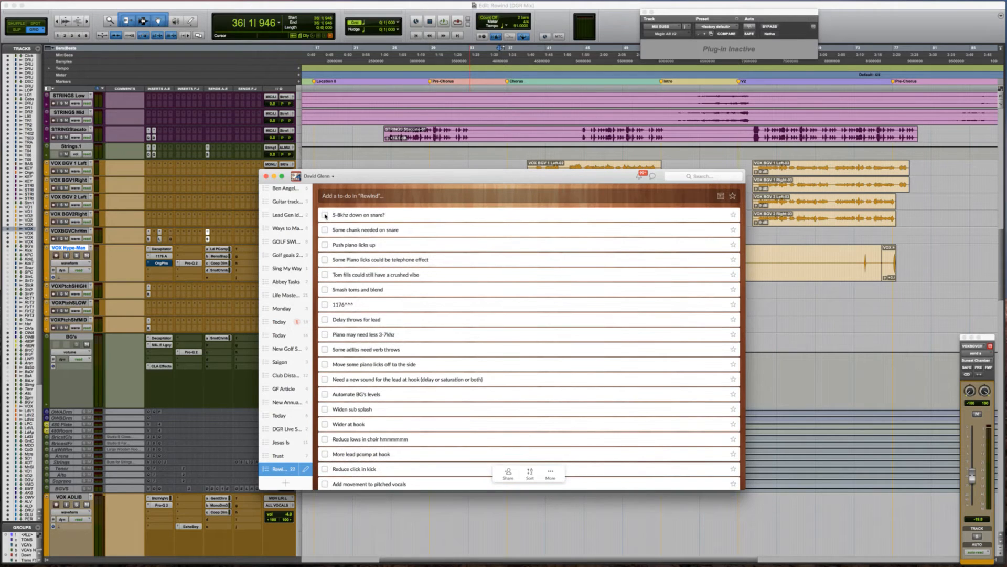
Return to Pro Tools and insert FabFilter Pro-Q 2 on the DRUMS Snare VIC track.
key(super+Tab)
scroll(371, 218, up, 15)
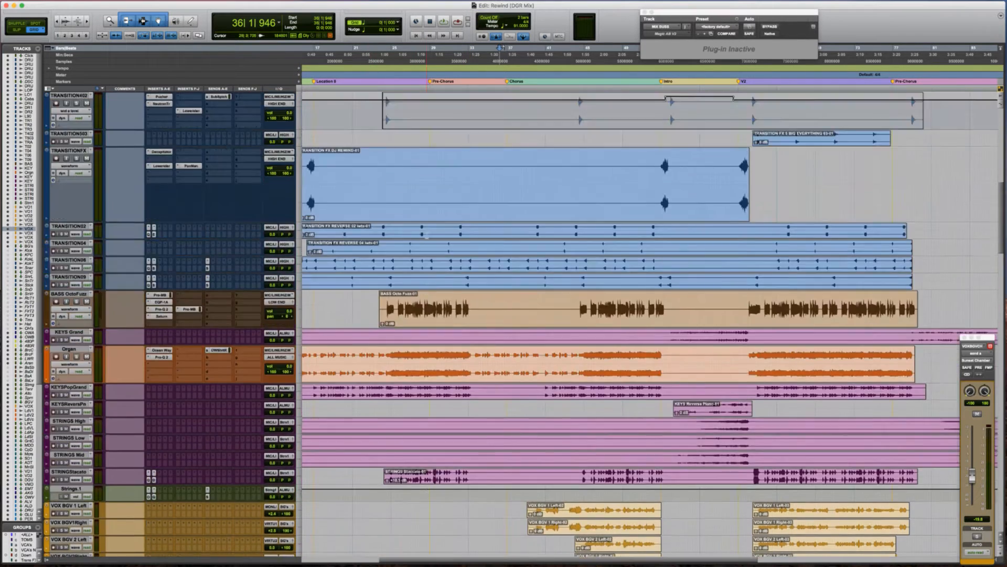
scroll(427, 235, up, 1)
scroll(419, 225, left, 1)
key(r)
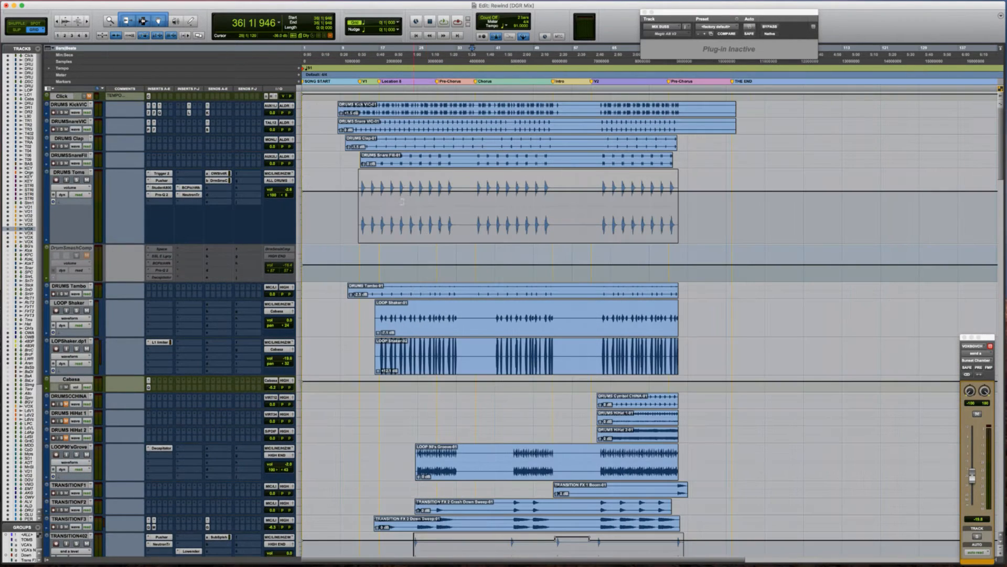
click(348, 158)
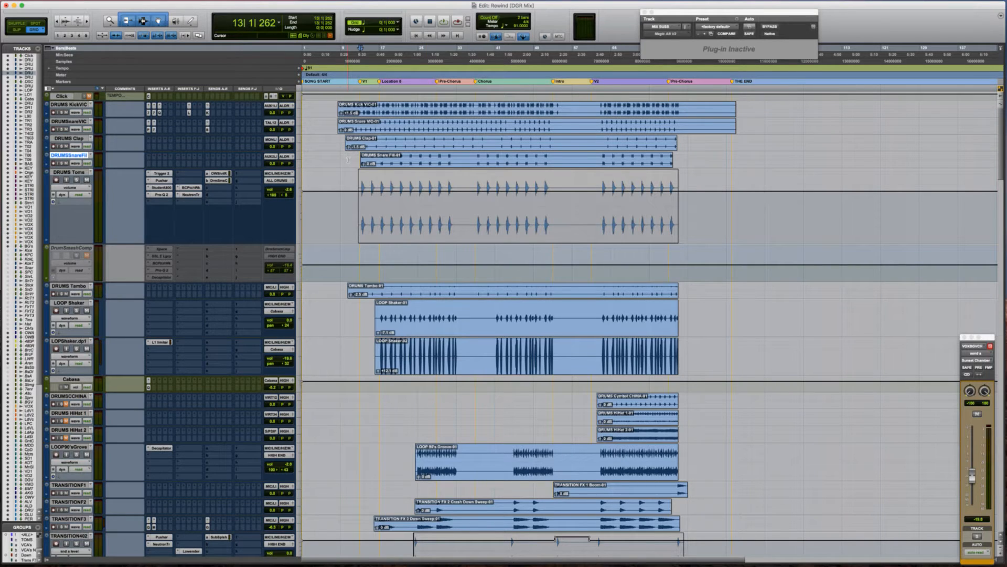
click(324, 122)
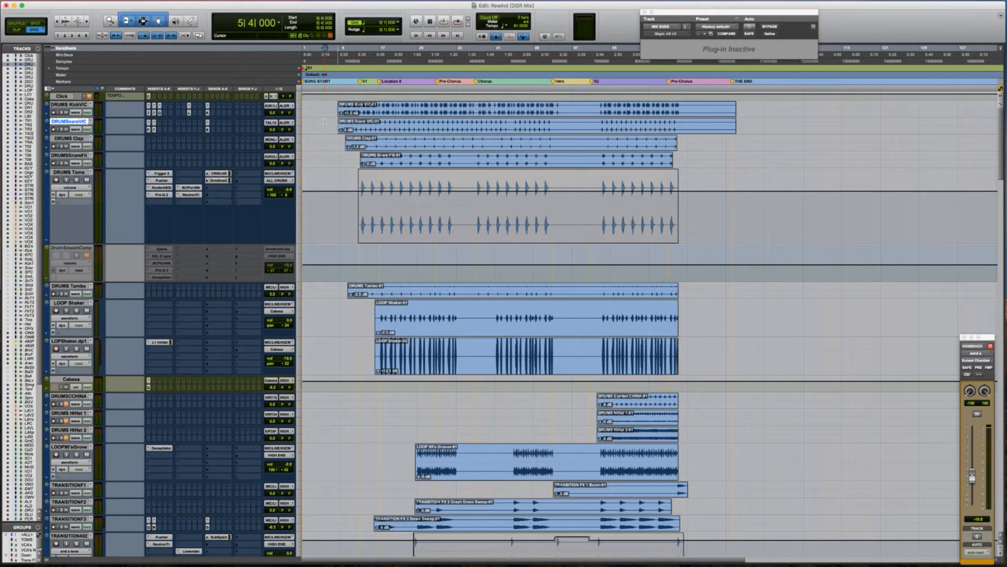
click(169, 124)
click(181, 138)
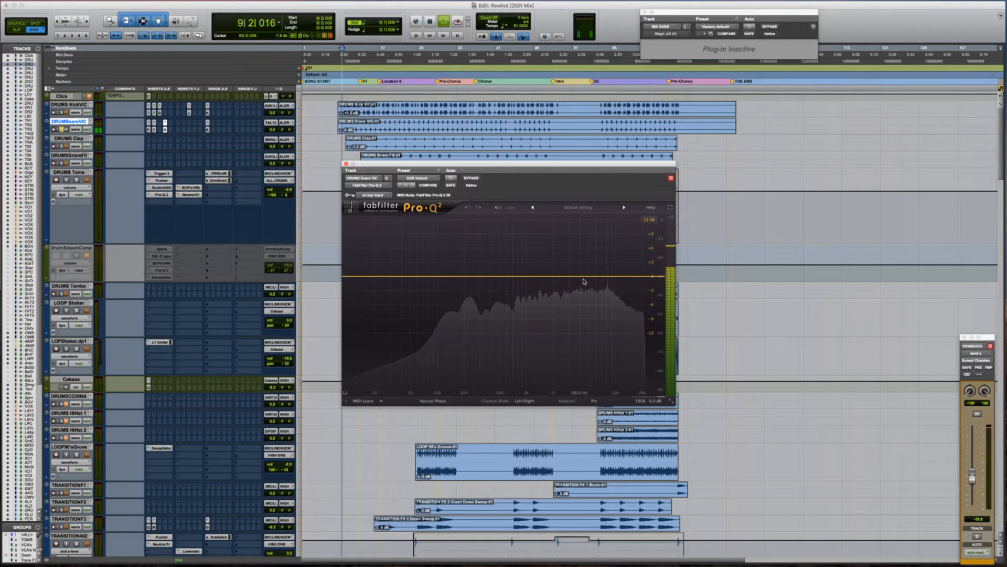
Cut the snare's highs around 8.5 kHz by about 4.7 dB with a narrowed bell band and compare it with the EQ bypassed.
drag(598, 277, 612, 300)
key(space)
scroll(601, 300, up, 3)
key(space)
key(space)
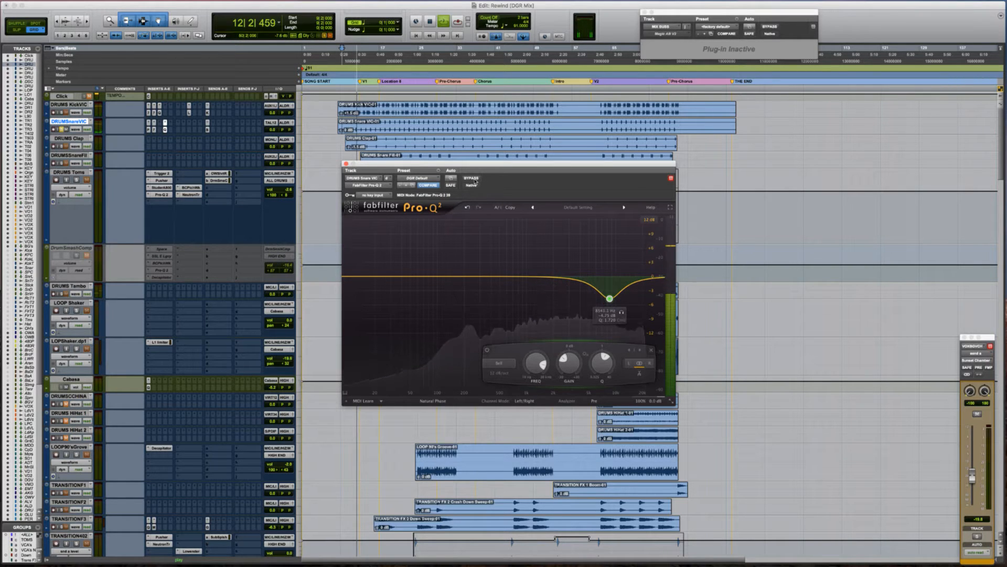
click(471, 179)
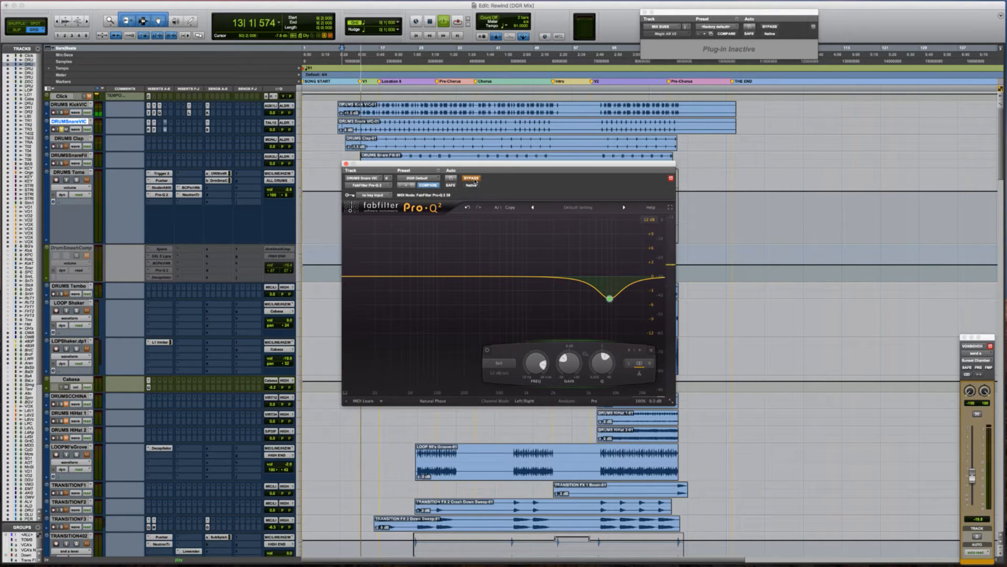
click(475, 182)
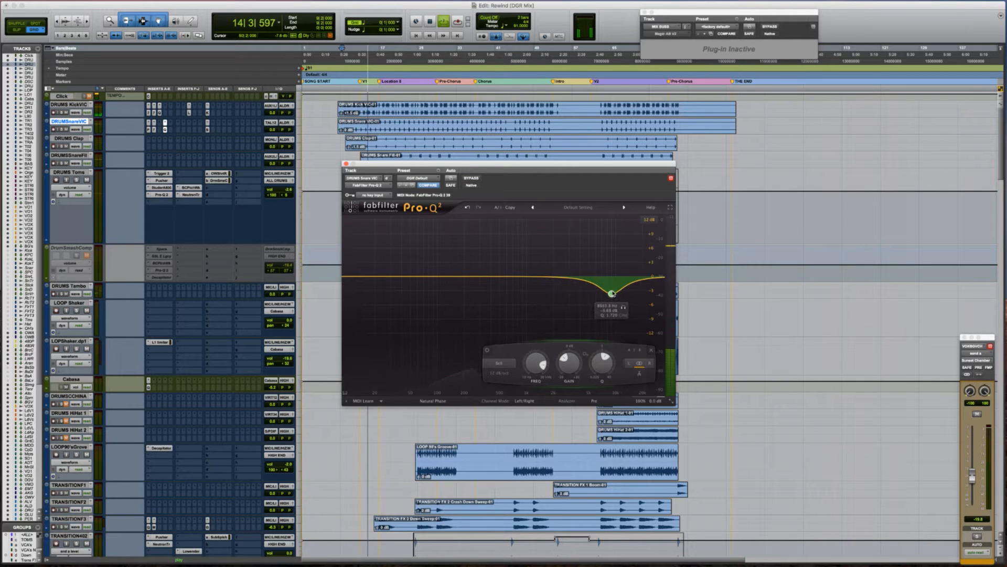
Add a gentle upper-mid boost of about 1.2 dB and a bell boost of about 2.7 dB near 170 Hz to the snare EQ.
drag(613, 302, 540, 271)
scroll(541, 271, down, 1)
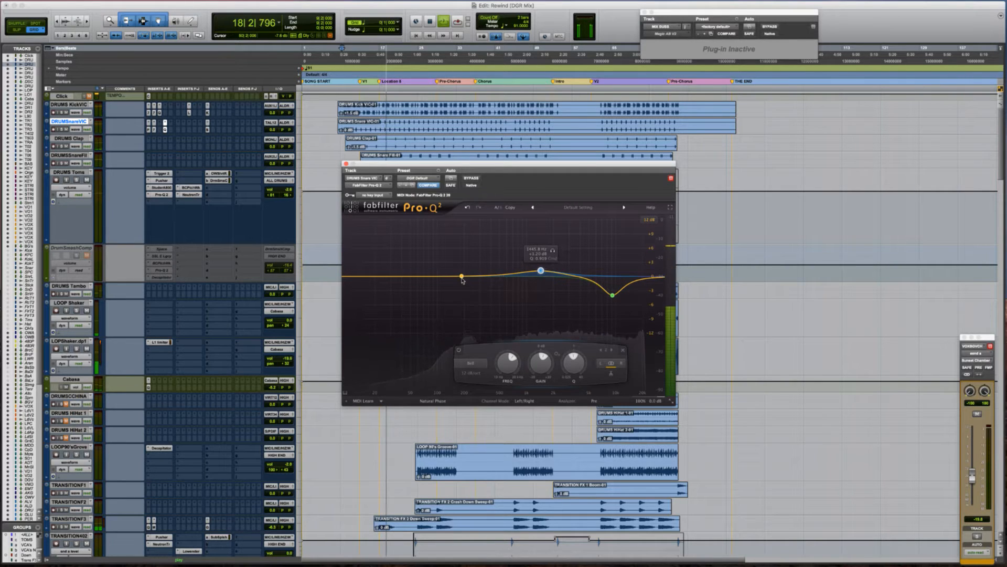
drag(461, 277, 453, 259)
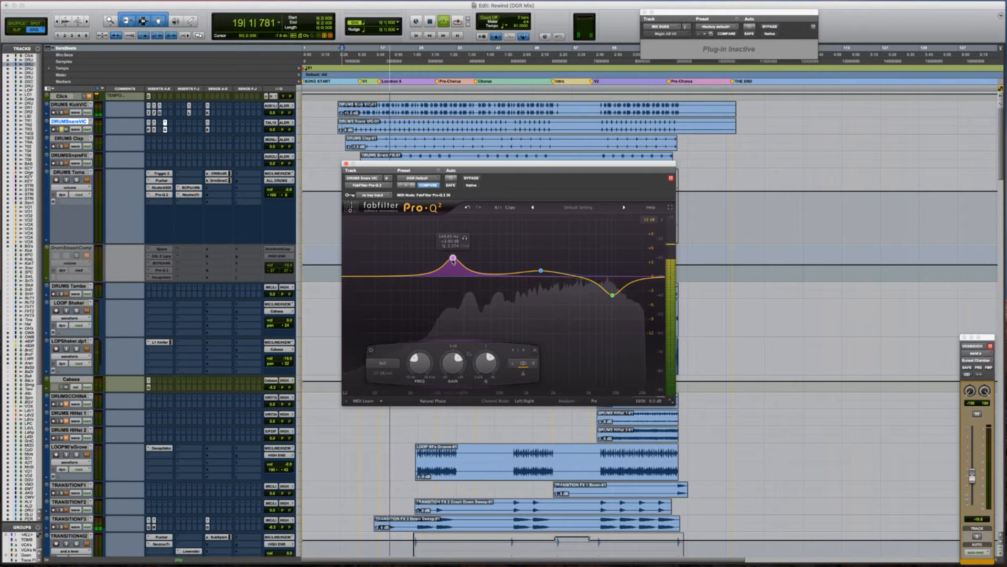
key(space)
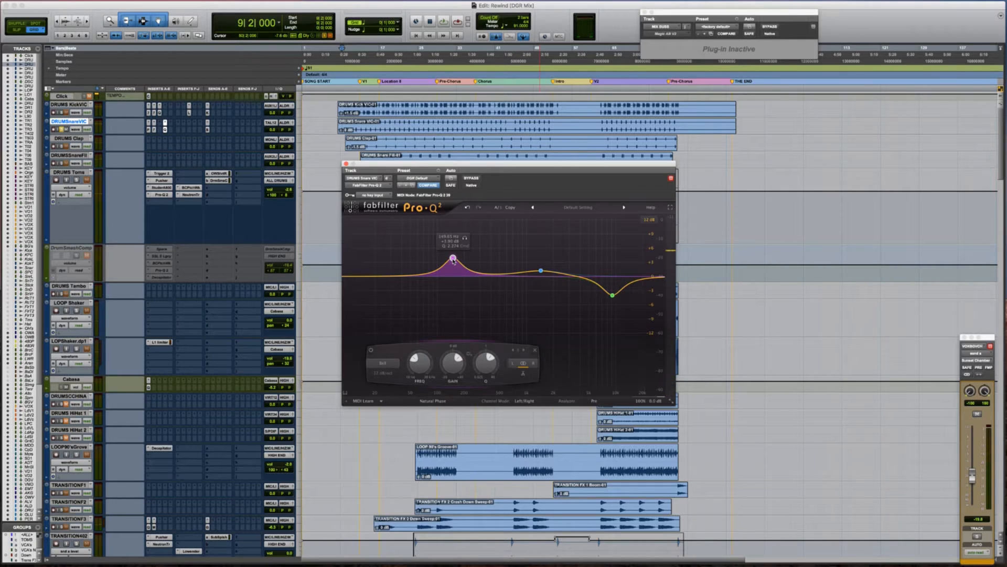
mouse_move(453, 259)
mouse_down()
mouse_move(469, 259)
mouse_move(478, 243)
mouse_move(456, 243)
mouse_move(458, 265)
mouse_up()
key(space)
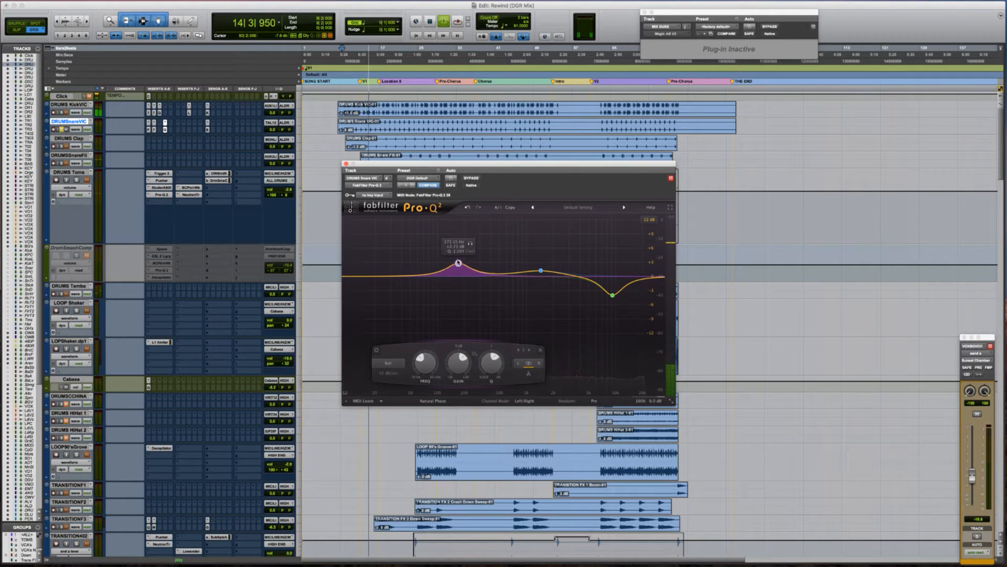
Steepen the snare EQ's low band slope, widen the band and raise its gain to about 3.7 dB near 175 Hz.
scroll(458, 265, down, 3)
key(space)
click(390, 374)
click(393, 394)
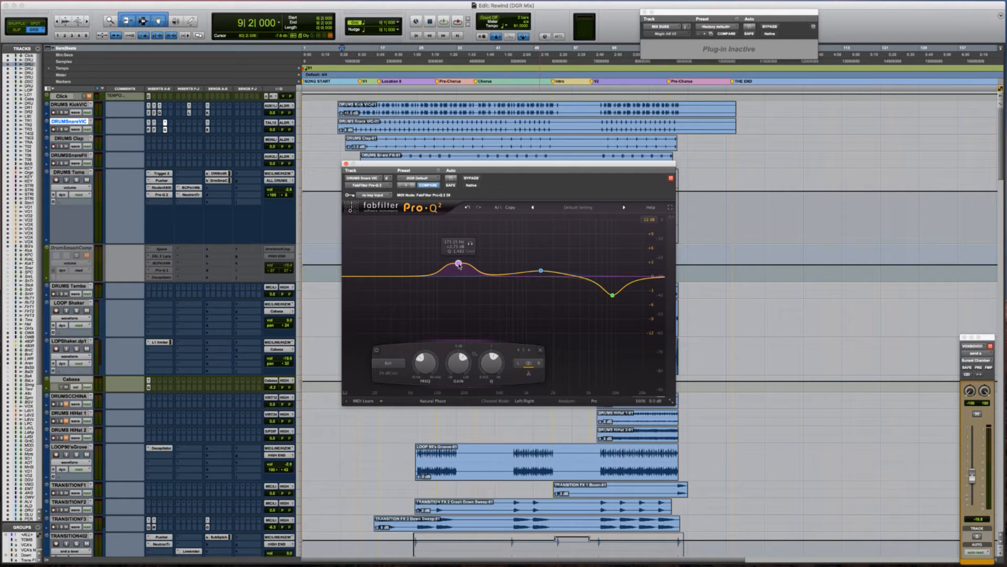
key(space)
drag(460, 265, 459, 262)
scroll(461, 254, down, 3)
scroll(460, 260, up, 1)
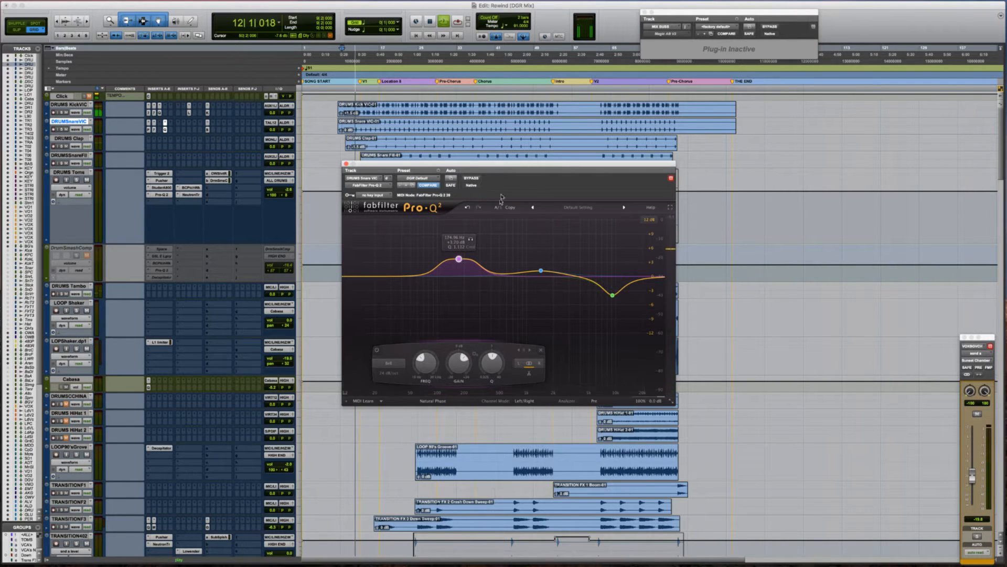
Compare the snare with the EQ bypassed and active during playback, then stop and close the plug-in.
click(471, 179)
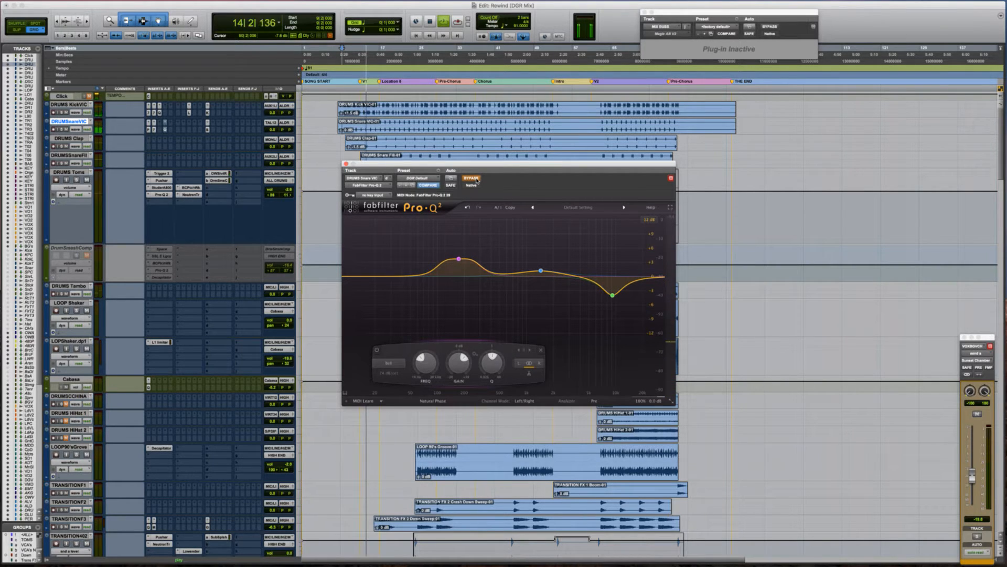
click(476, 179)
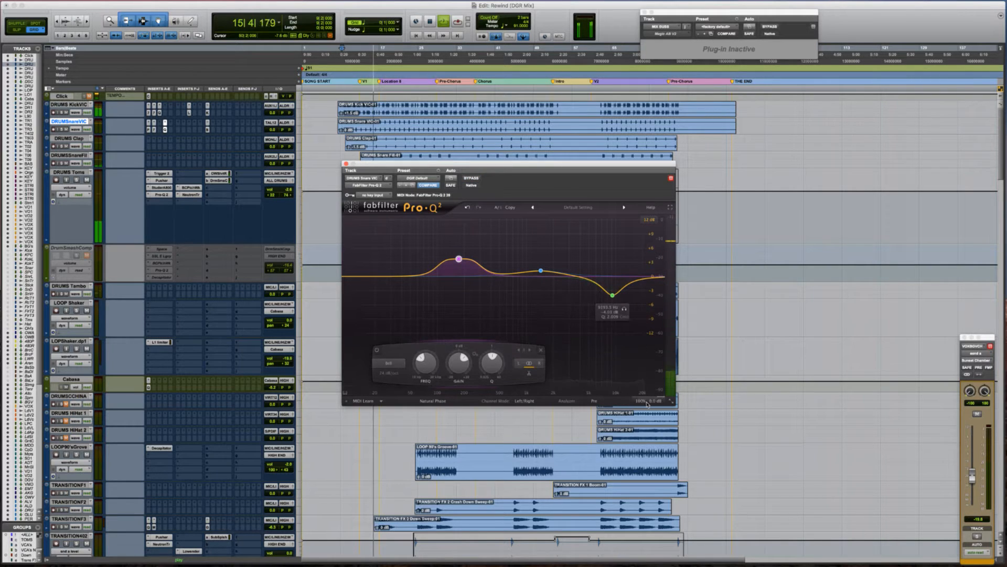
mouse_move(649, 371)
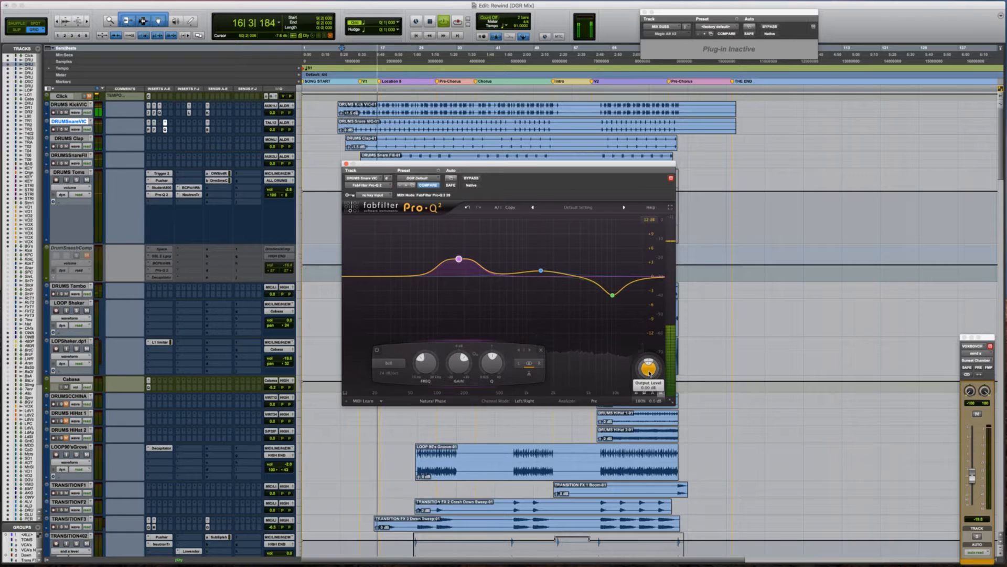
key(space)
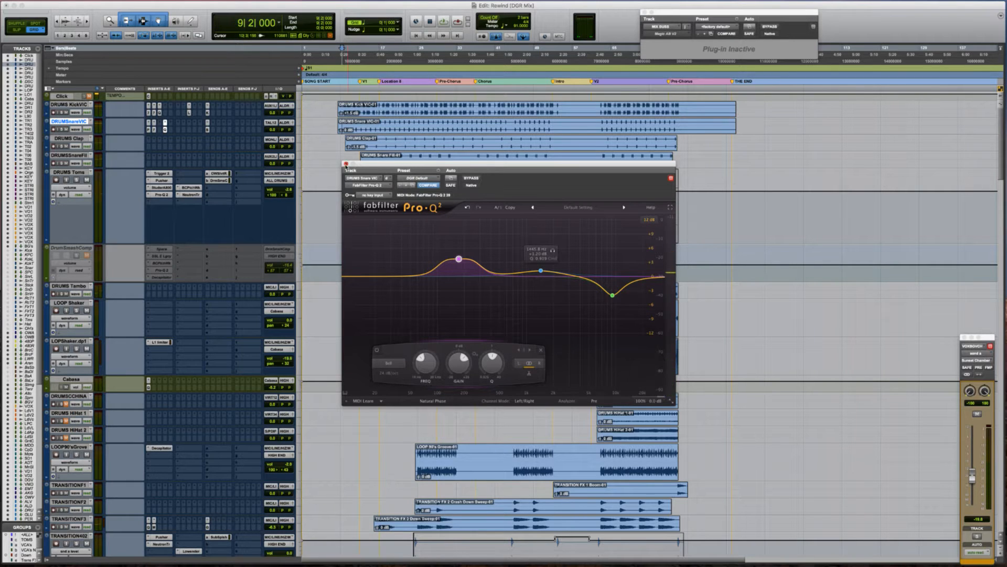
click(346, 163)
click(359, 205)
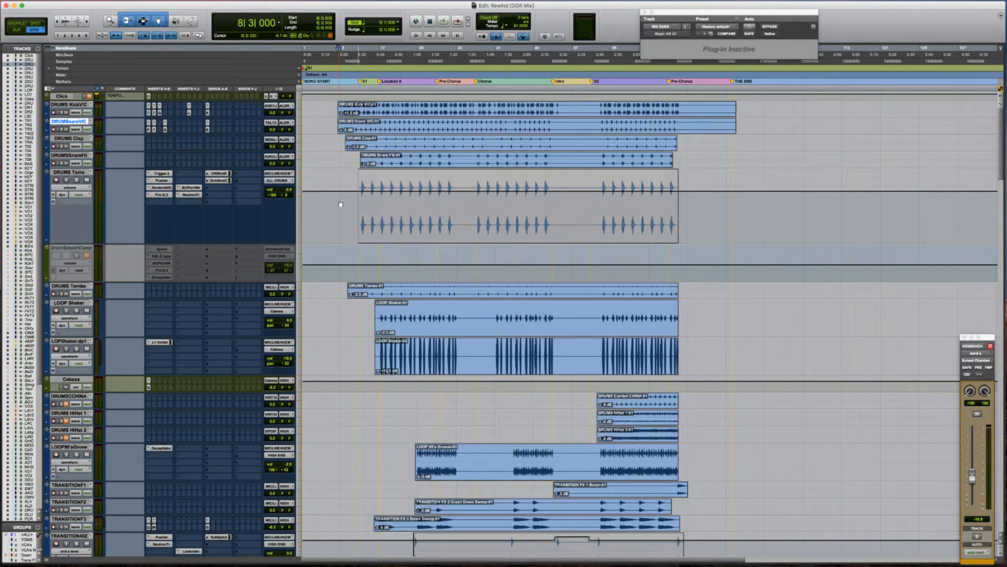
Check off "5-8khz down on snare?" and "Some chunk needed on snare" in the Rewind to-do list and hide the list.
key(super+Tab)
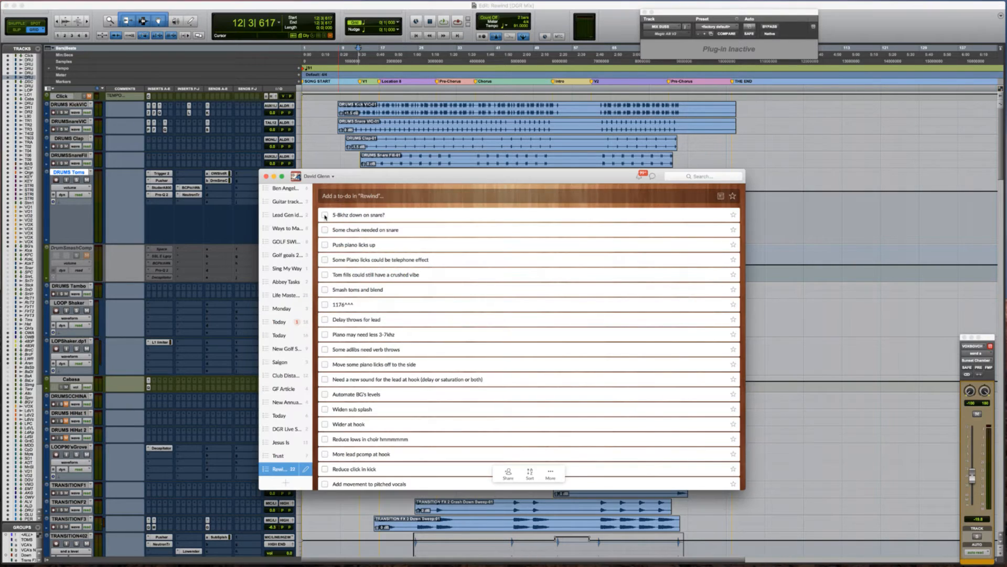
click(325, 215)
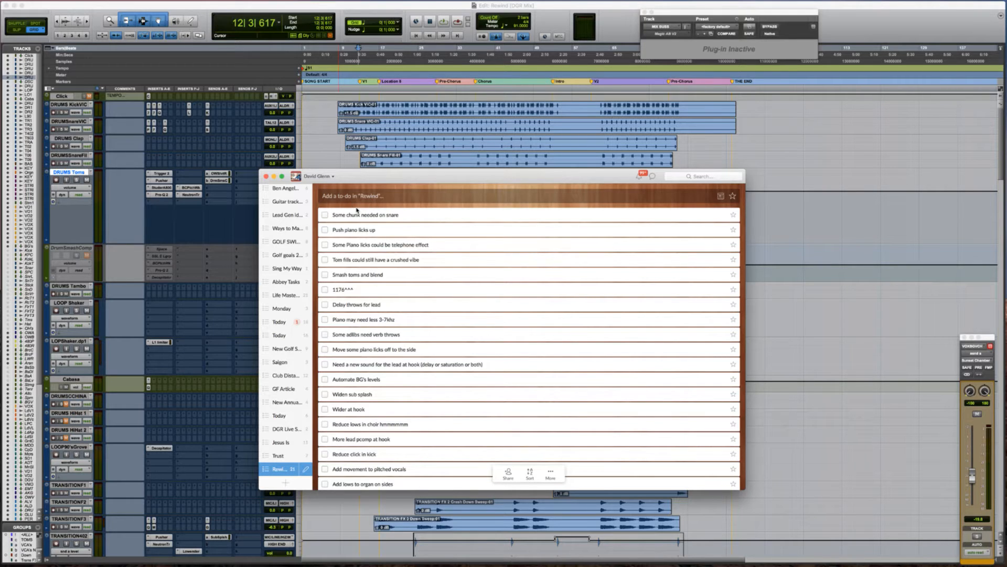
click(324, 215)
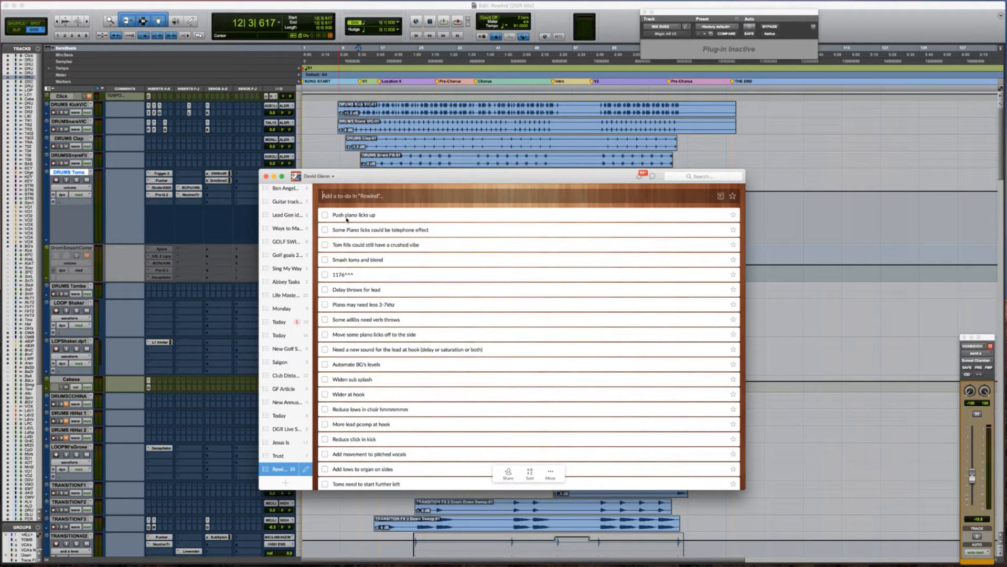
key(super+h)
Locate the KEYS Pop Grand track, enlarge its waveform and review the piano tasks in the Rewind to-do list.
scroll(318, 298, down, 20)
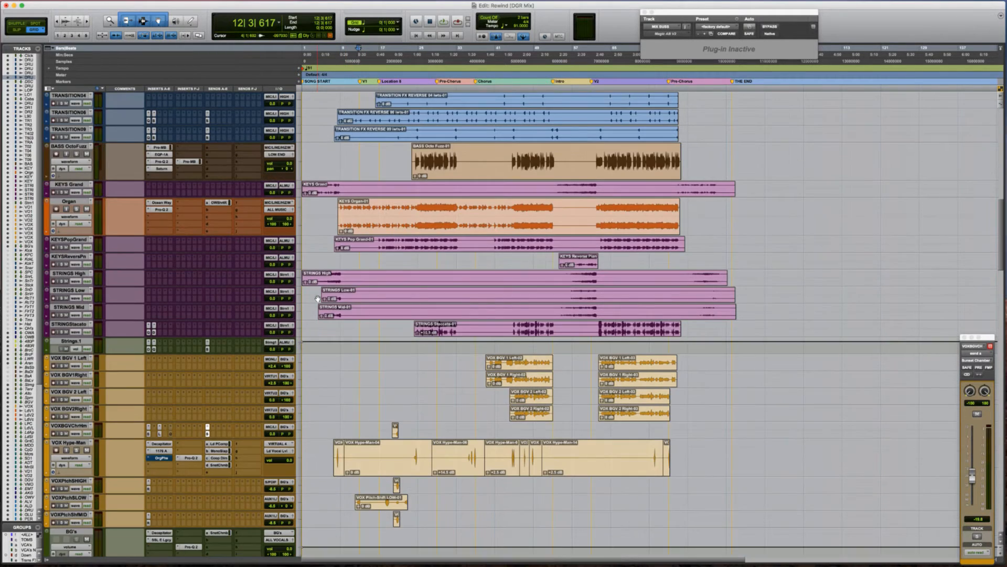
click(317, 242)
key(Tab)
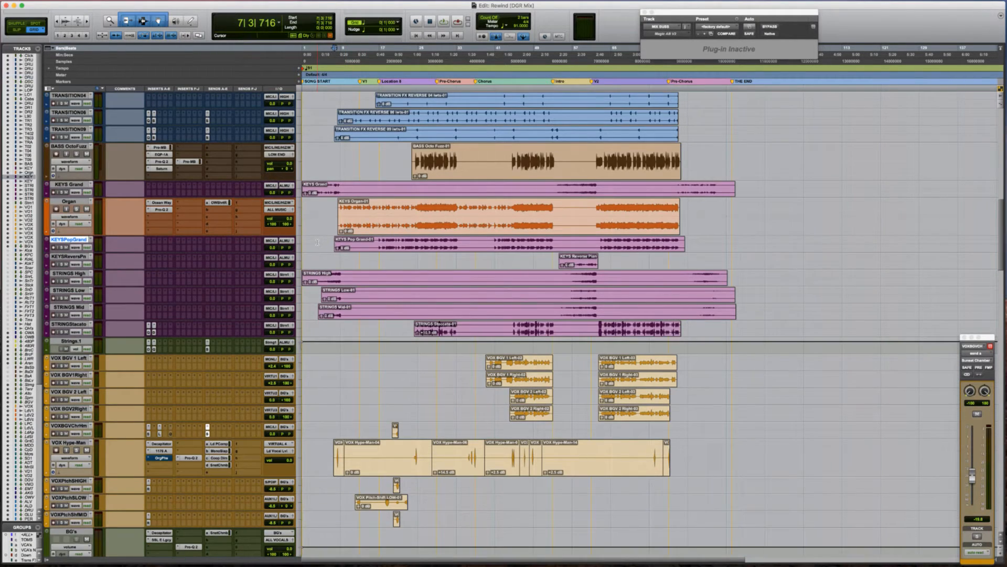
key(super+bracketright)
scroll(317, 242, down, 1)
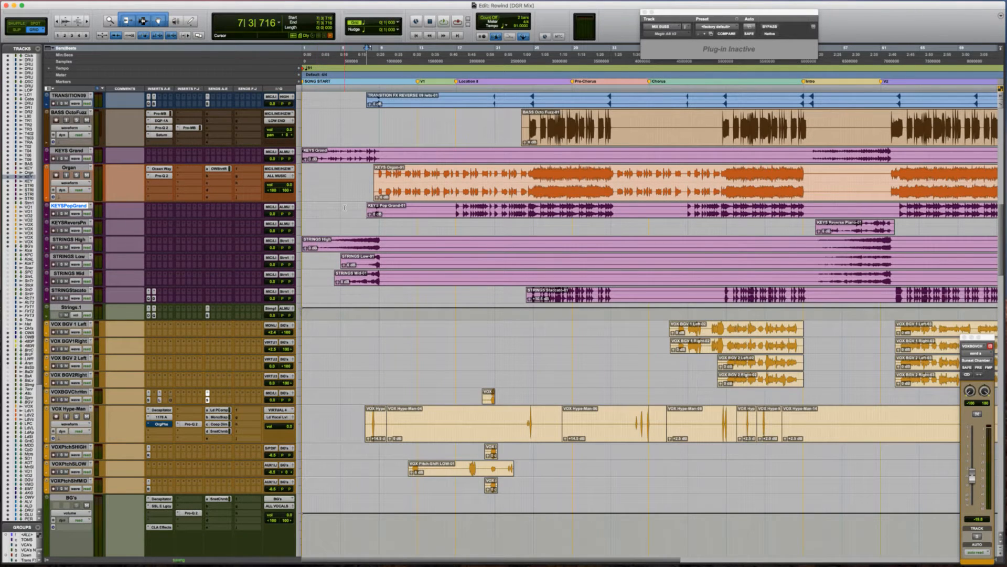
key(Return)
key(super+Tab)
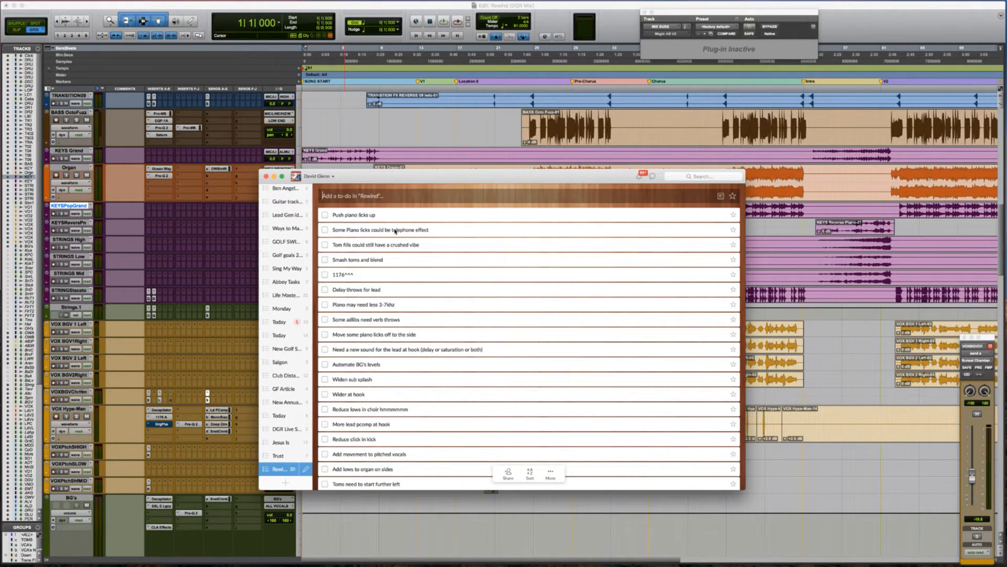
key(super+Tab)
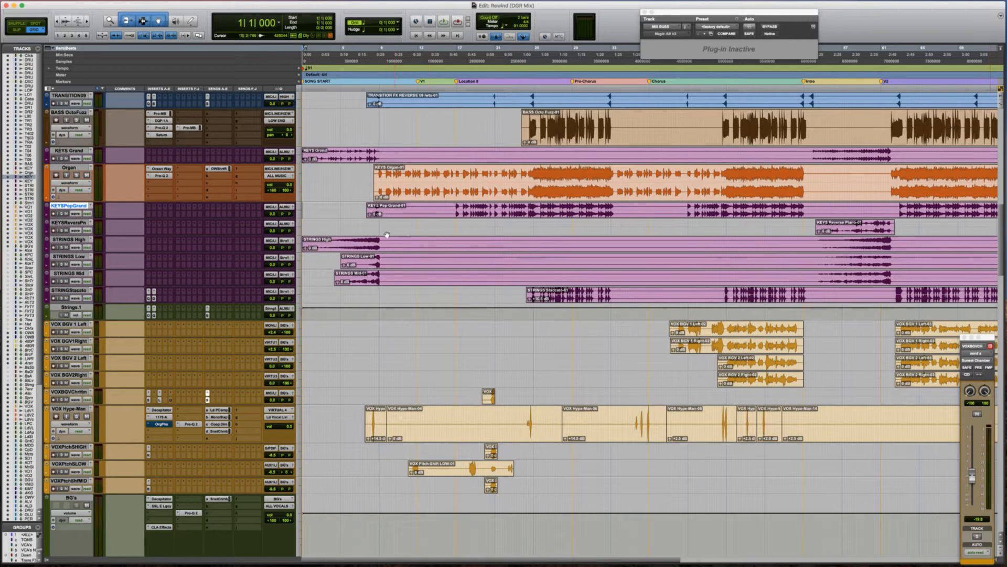
Play the mix briefly from bar 7, just before the KEYS Pop Grand clip starts.
click(325, 245)
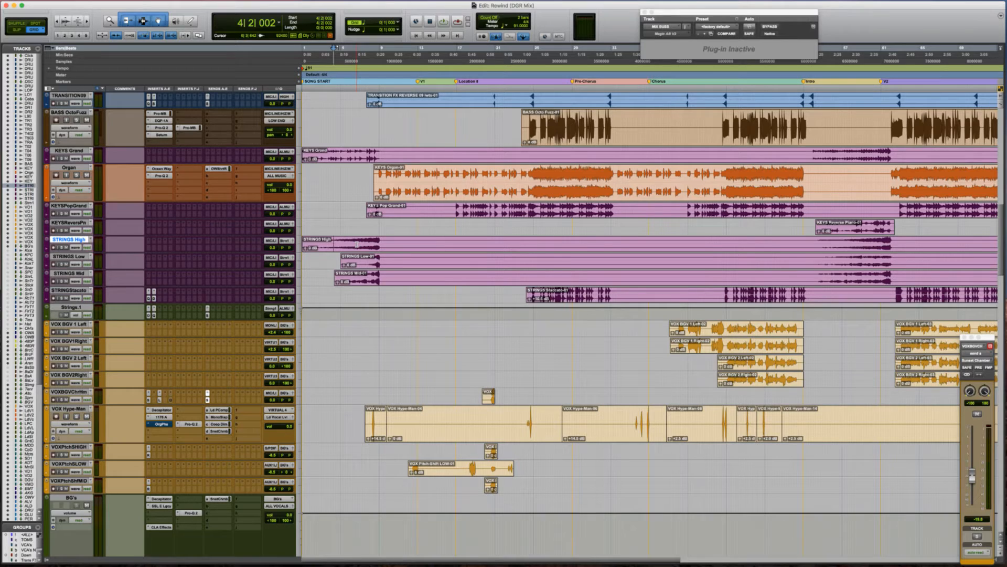
click(320, 274)
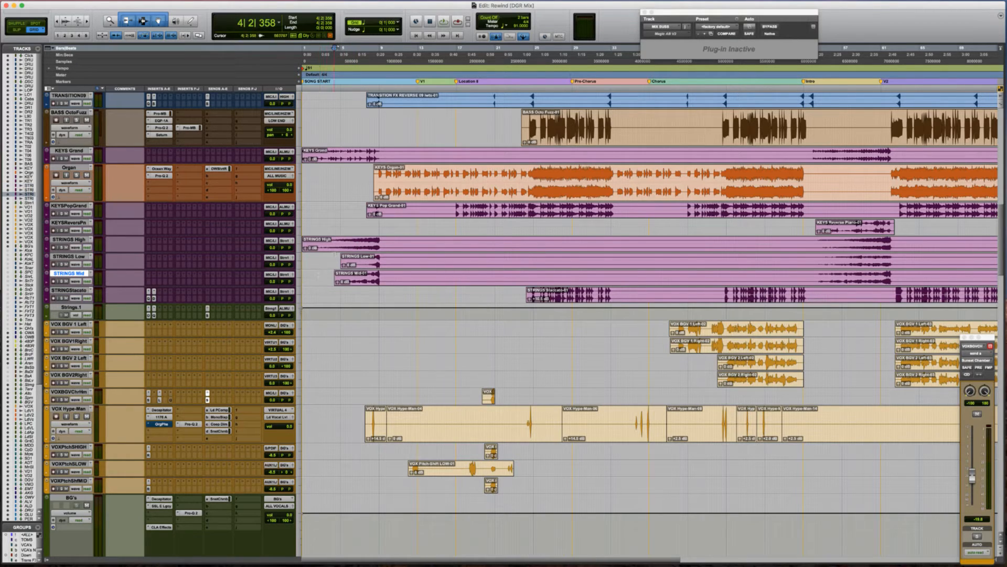
click(351, 208)
key(space)
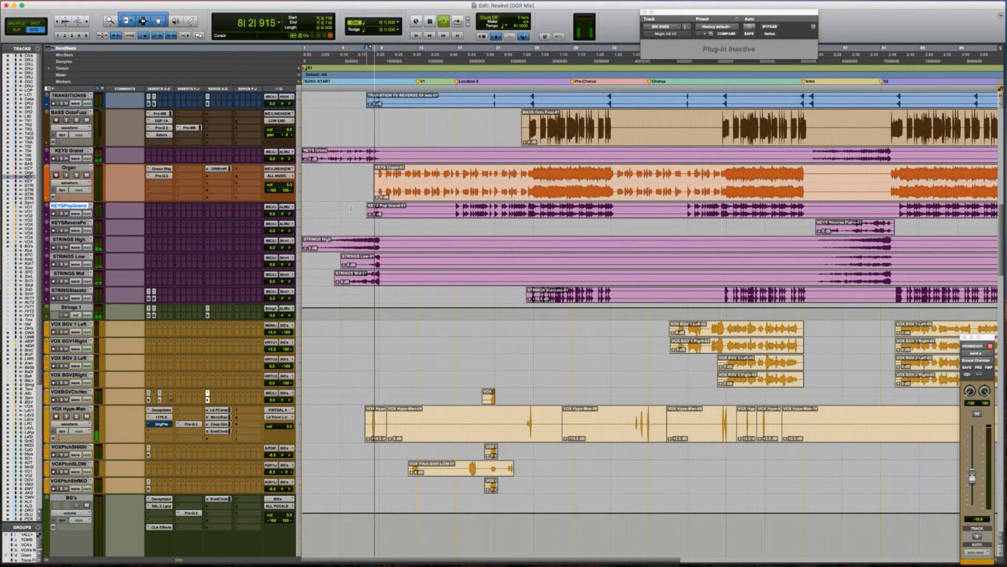
key(space)
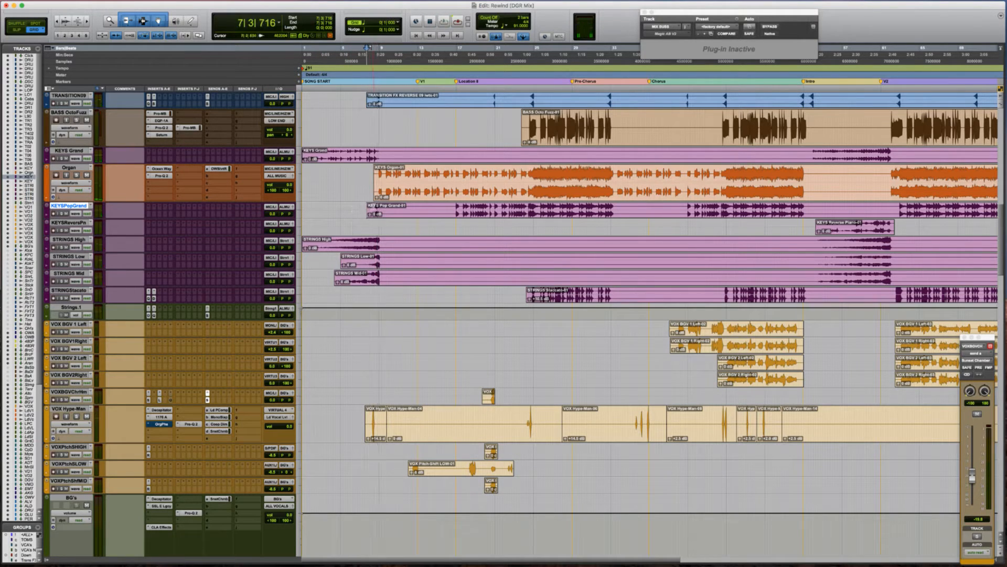
Enlarge the KEYS Pop Grand track and insert the UAD SSL E Channel Strip Legacy on it.
key(ctrl+Up)
click(149, 209)
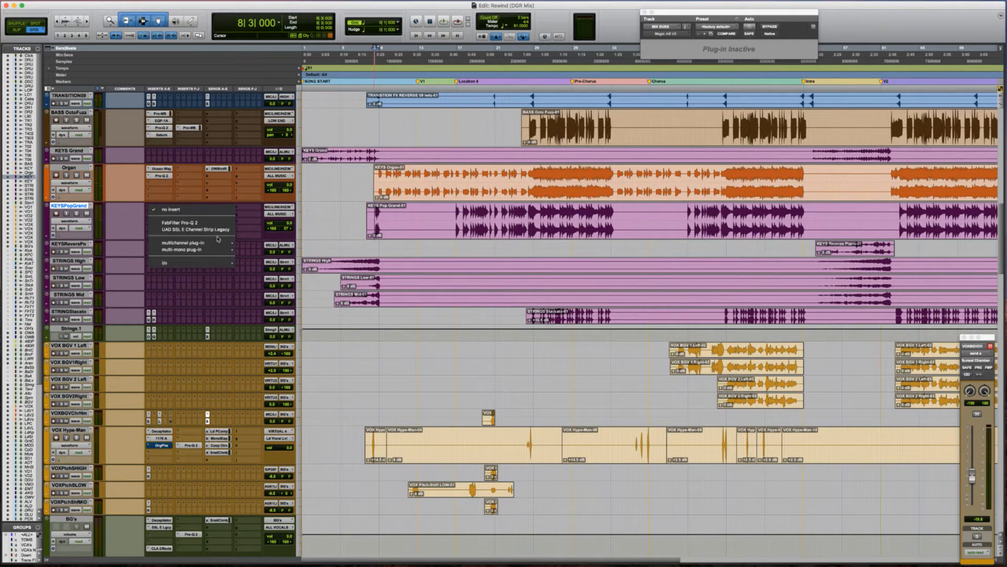
click(213, 230)
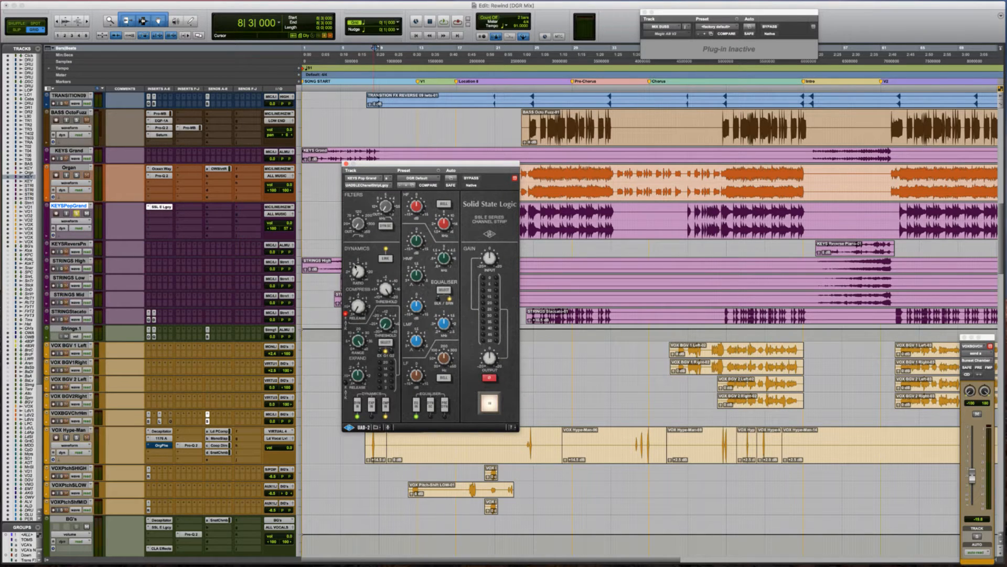
Raise the channel strip's compressor ratio while auditioning the opening piano lick soloed.
key(space)
key(space)
drag(357, 272, 357, 268)
key(space)
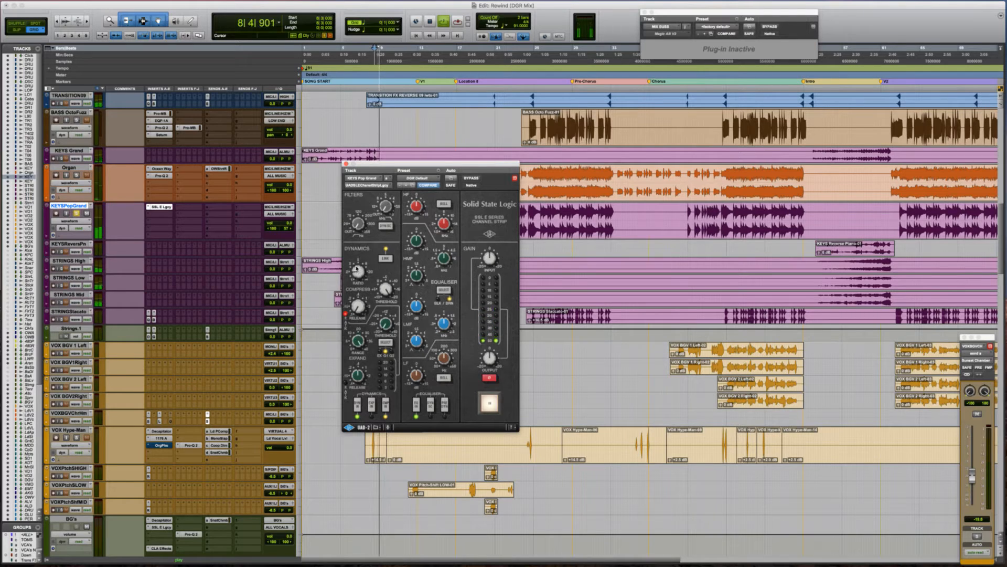
key(space)
key(space)
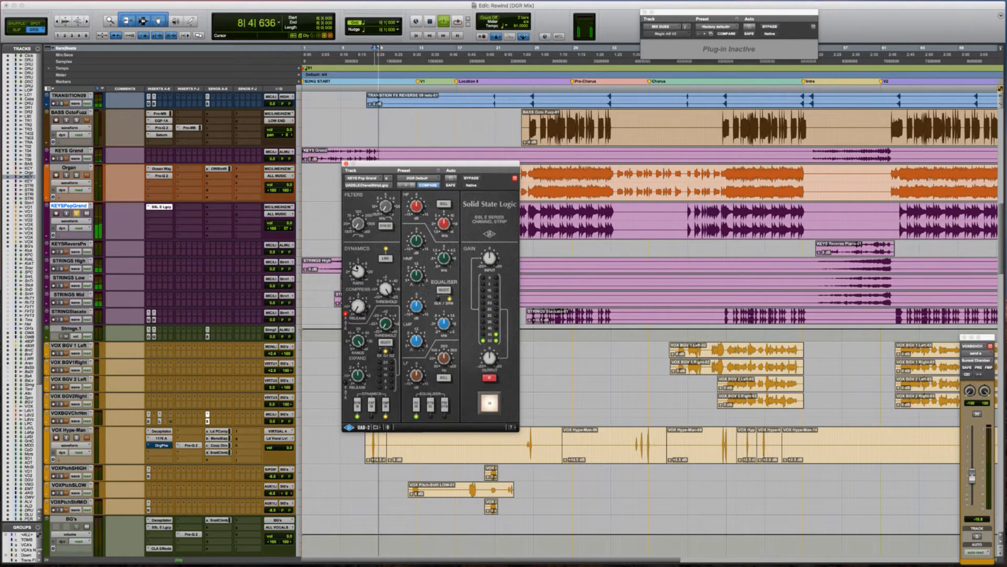
key(space)
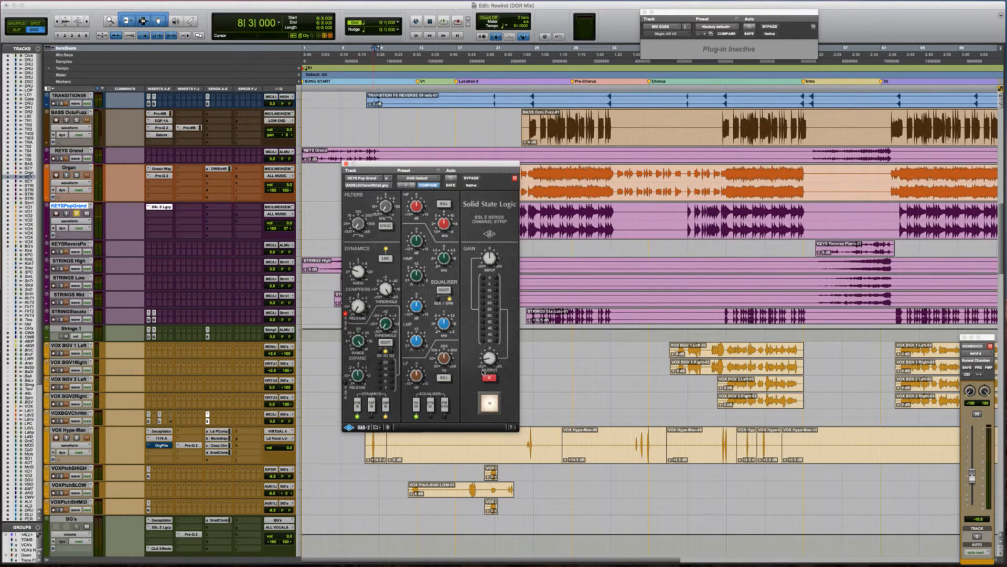
Compare the soloed piano lick with the SSL channel strip bypassed and active during playback.
key(space)
key(space)
key(space)
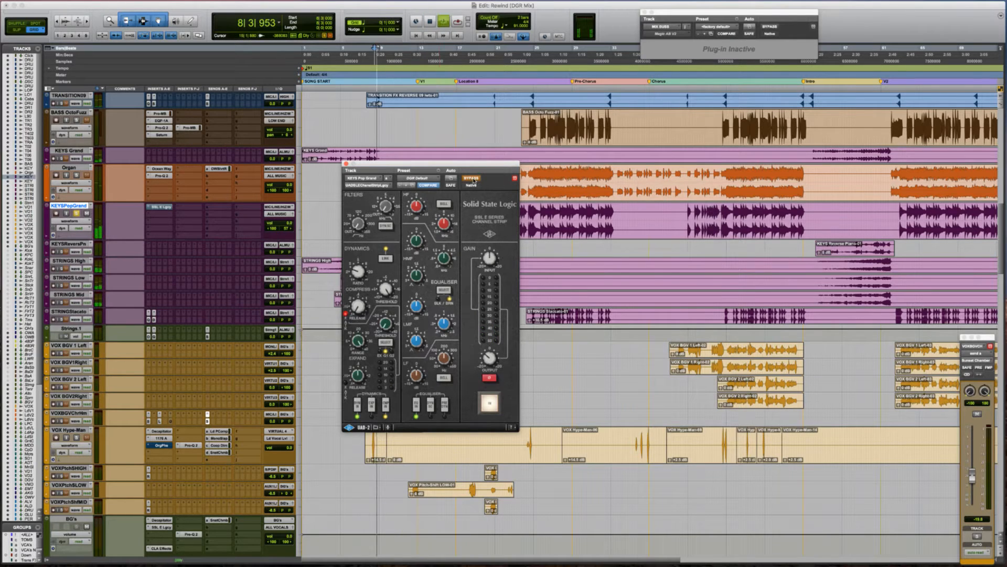
key(space)
click(475, 180)
key(space)
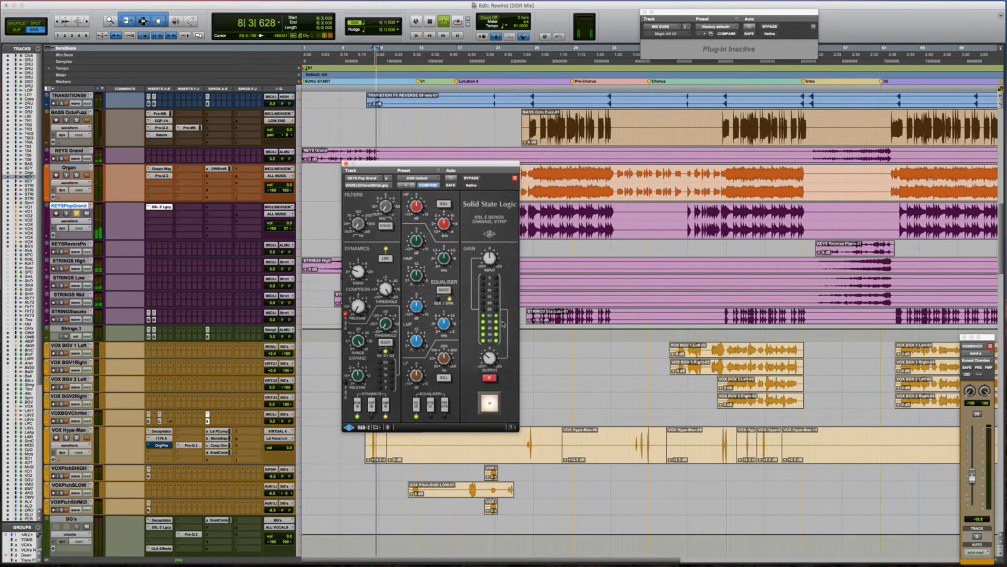
Replay the opening piano lick several times with the channel strip active, then close the plug-in.
key(space)
key(space)
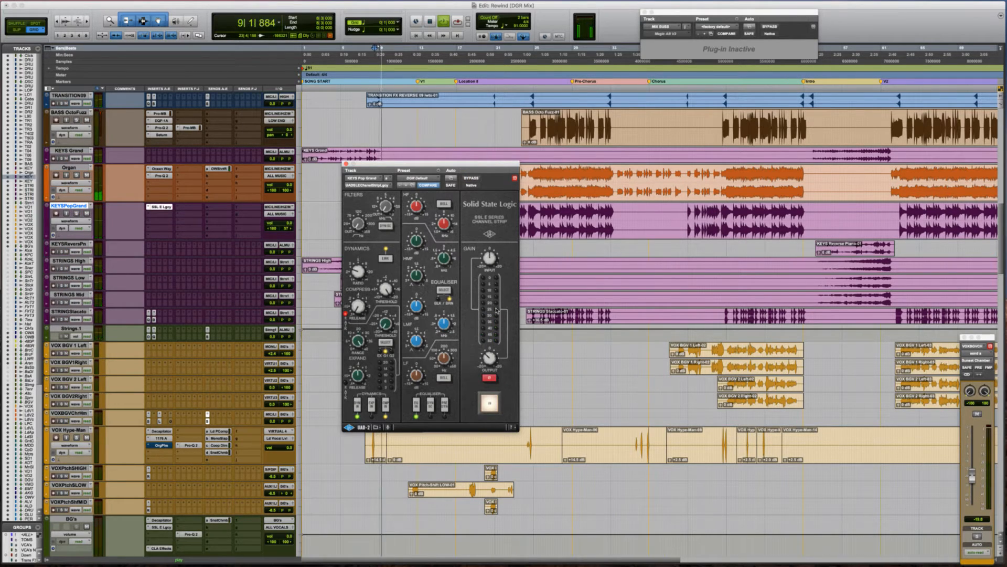
key(space)
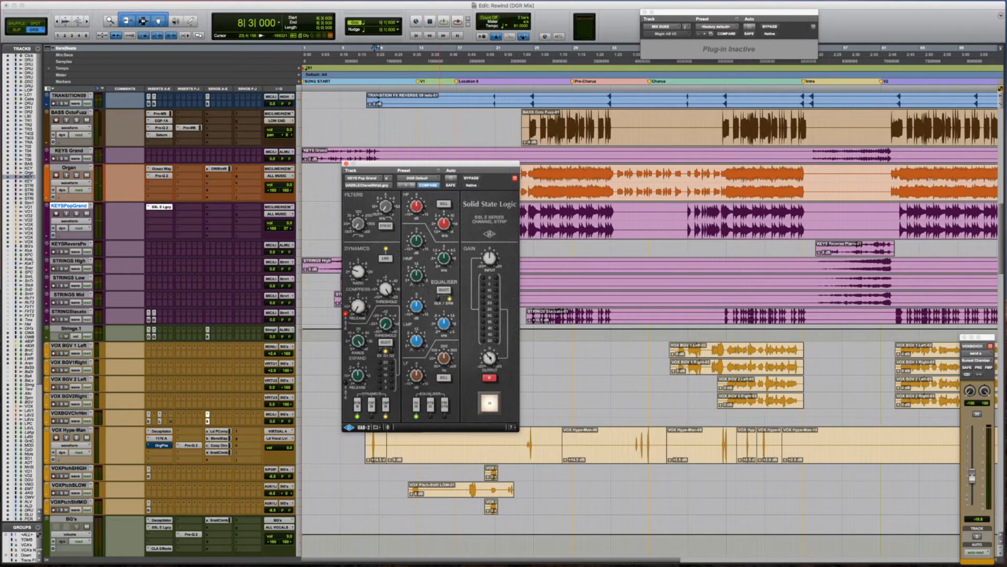
key(space)
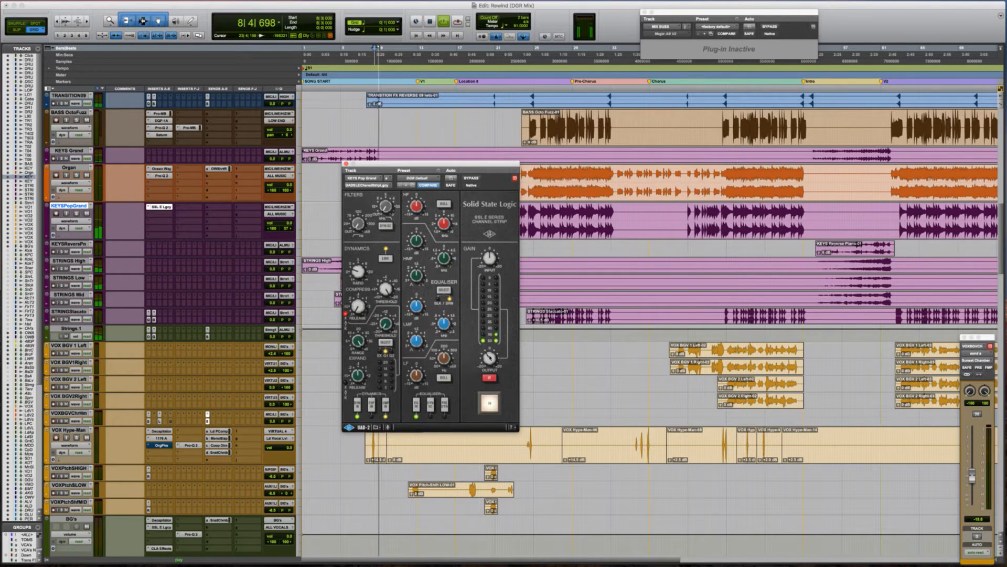
key(space)
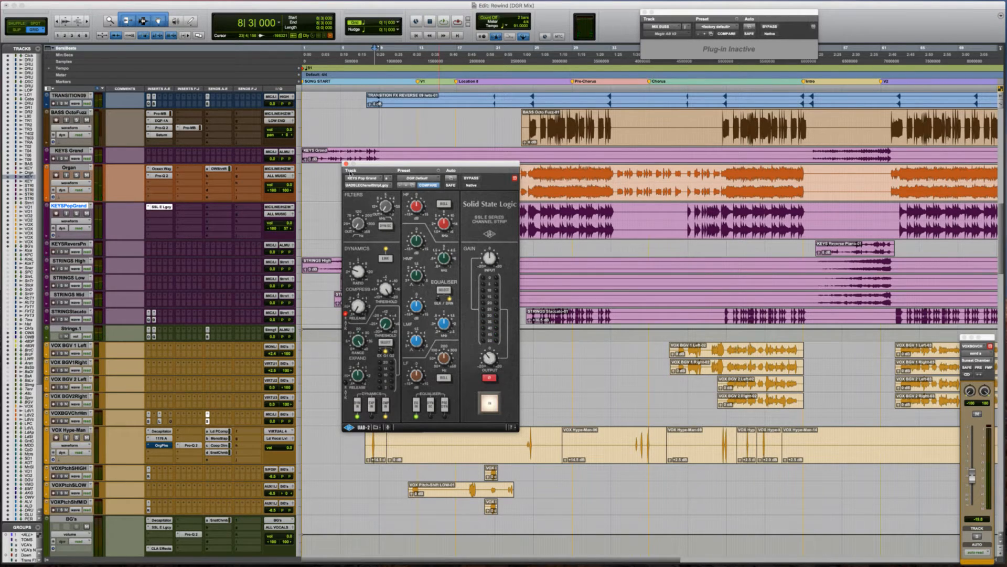
click(346, 164)
Play the mix from the start of the KEYS Pop Grand clip with the track's volume automation displayed.
click(349, 226)
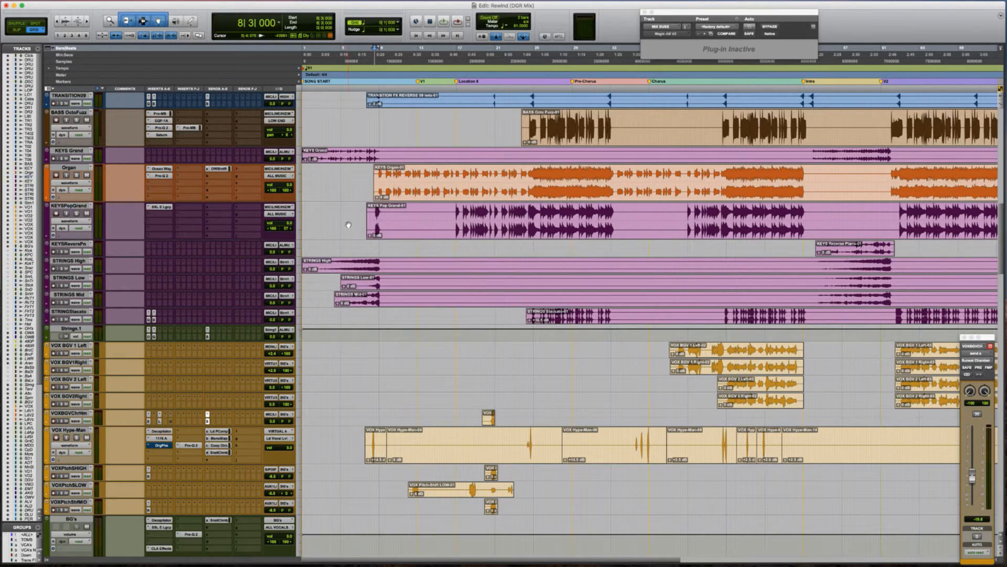
click(348, 219)
key(Tab)
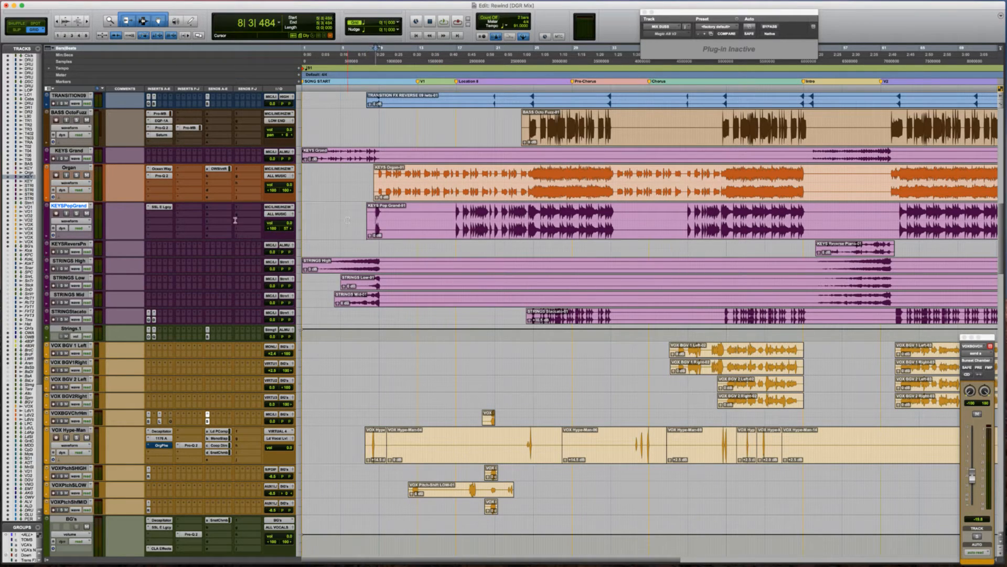
key(t)
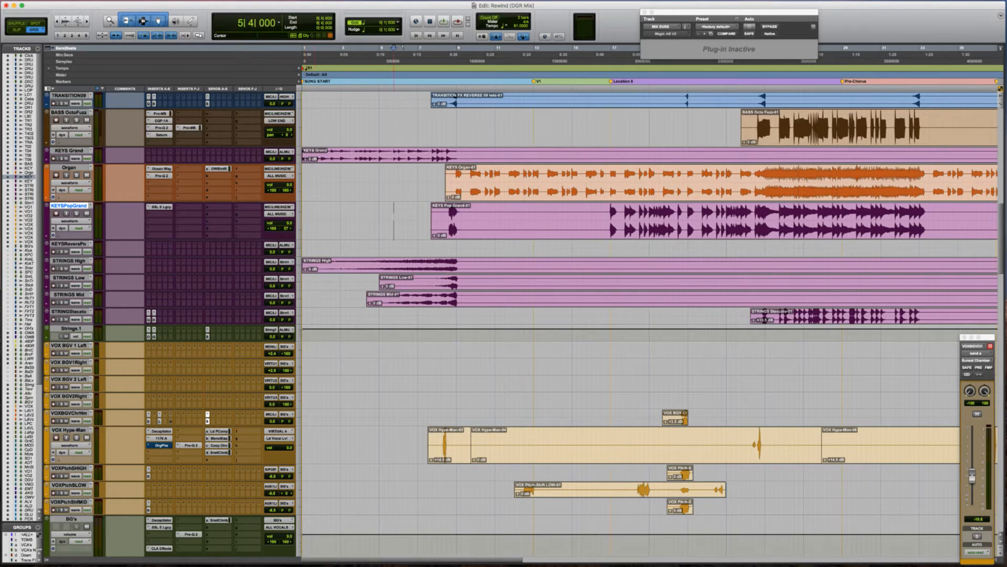
key(Tab)
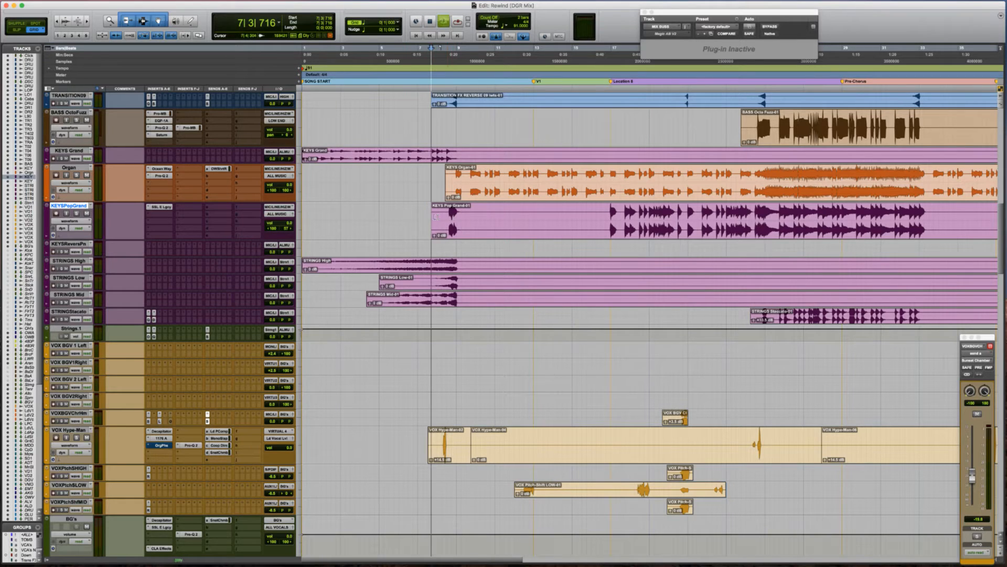
key(space)
key(ctrl+minus)
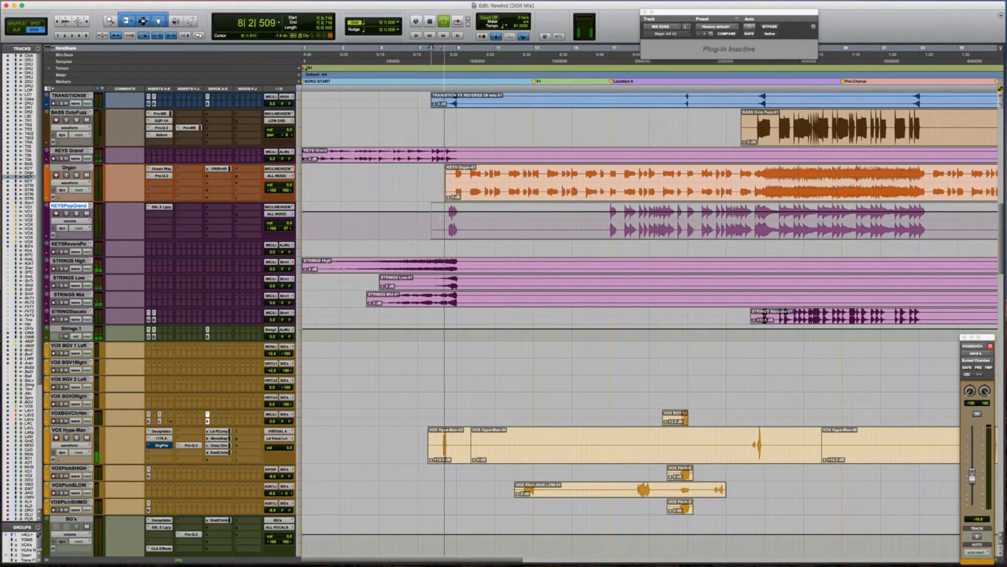
key(space)
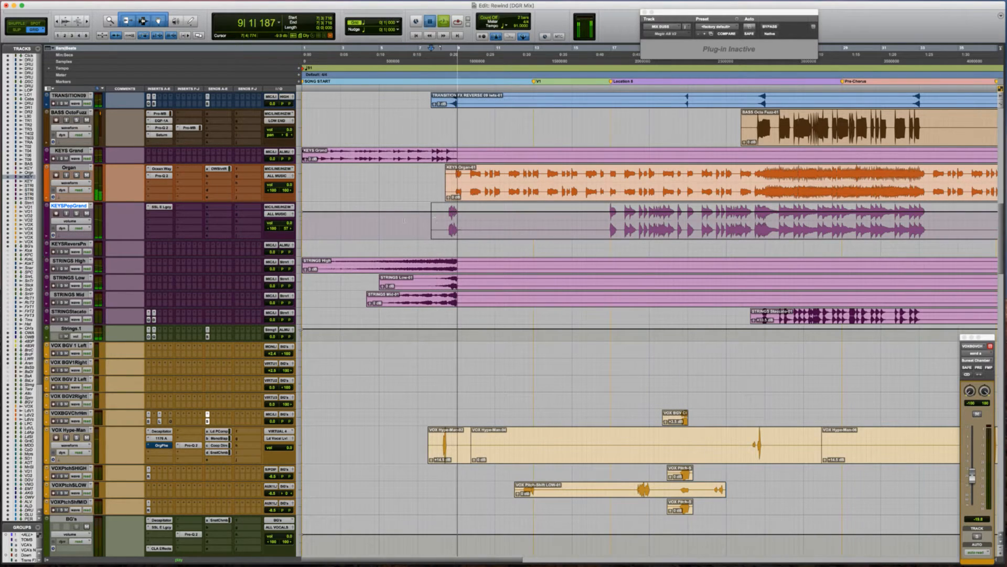
Duplicate the KEYS Pop Grand track without its audio clips, placing the copy directly below it.
click(175, 225)
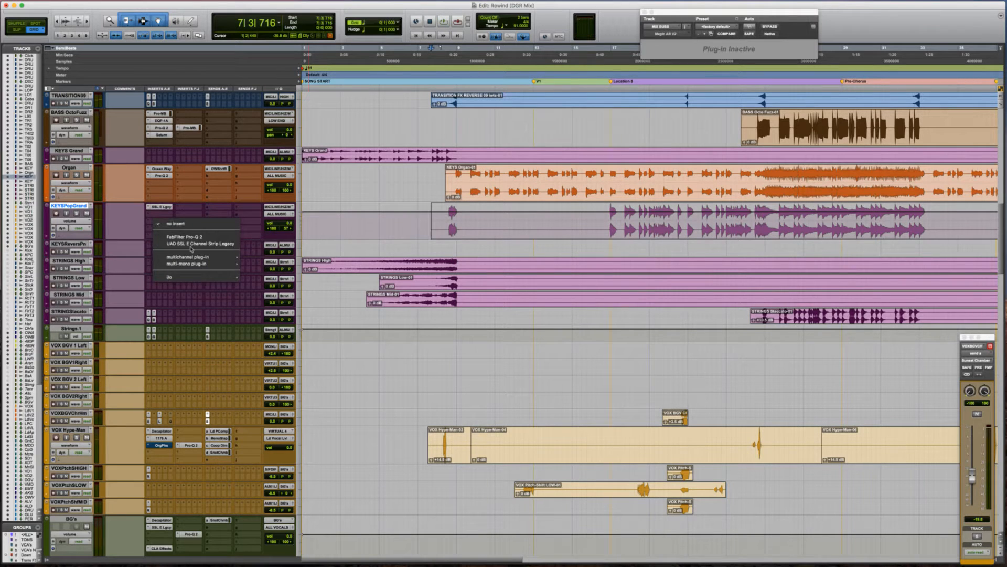
click(131, 234)
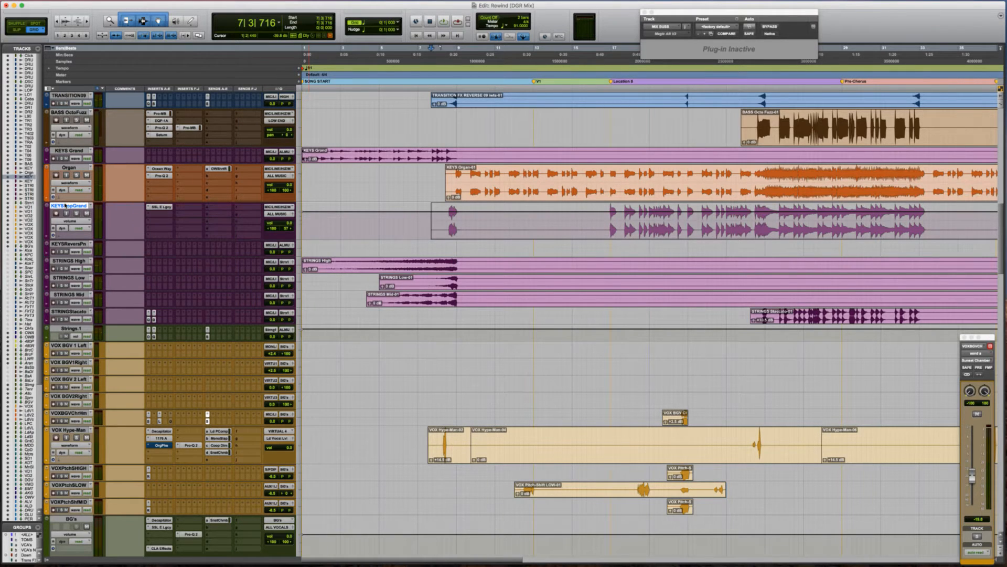
right_click(66, 205)
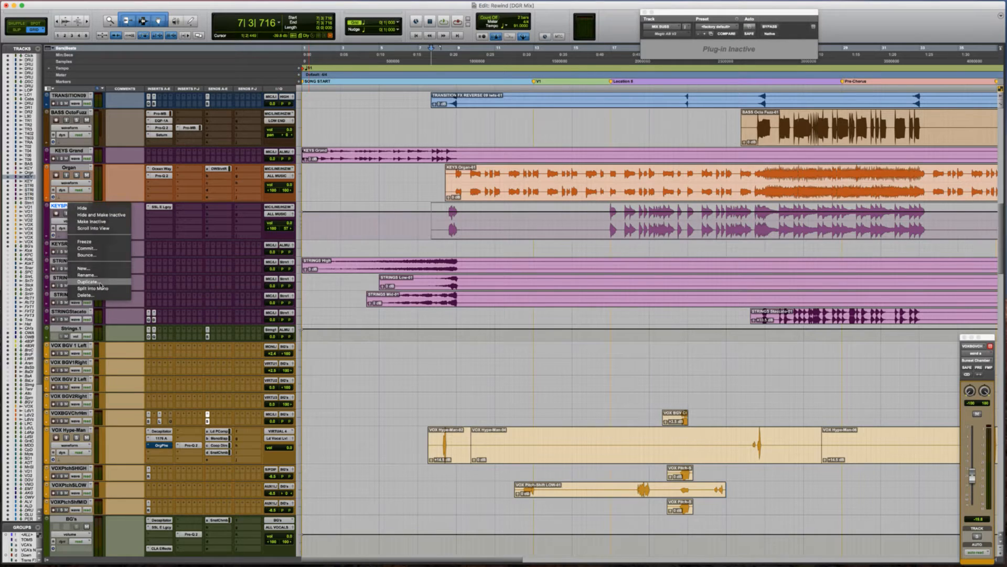
click(101, 285)
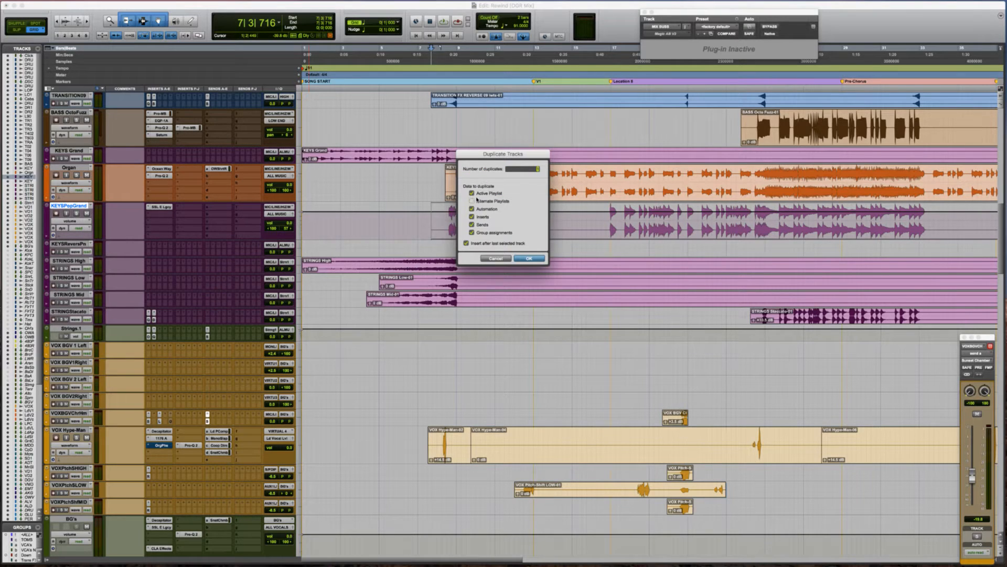
click(529, 258)
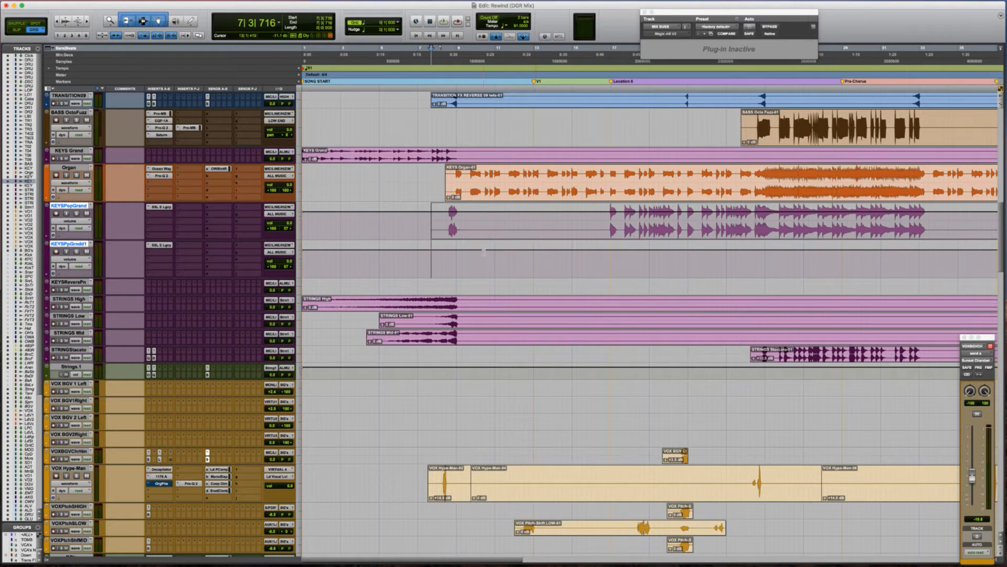
Switch the KEYS Pop Grand track and its duplicate back to waveform view.
click(484, 252)
key(minus)
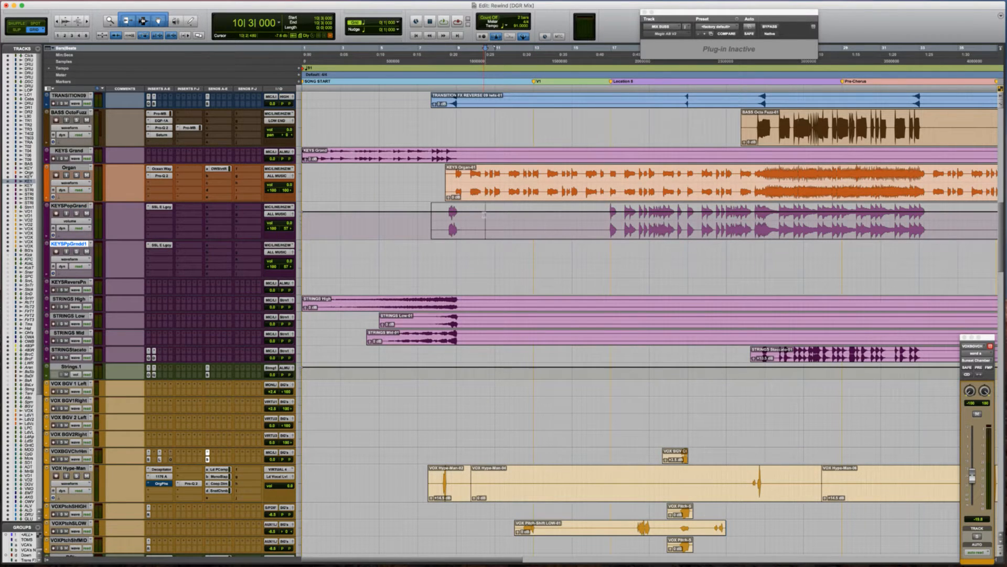
click(531, 218)
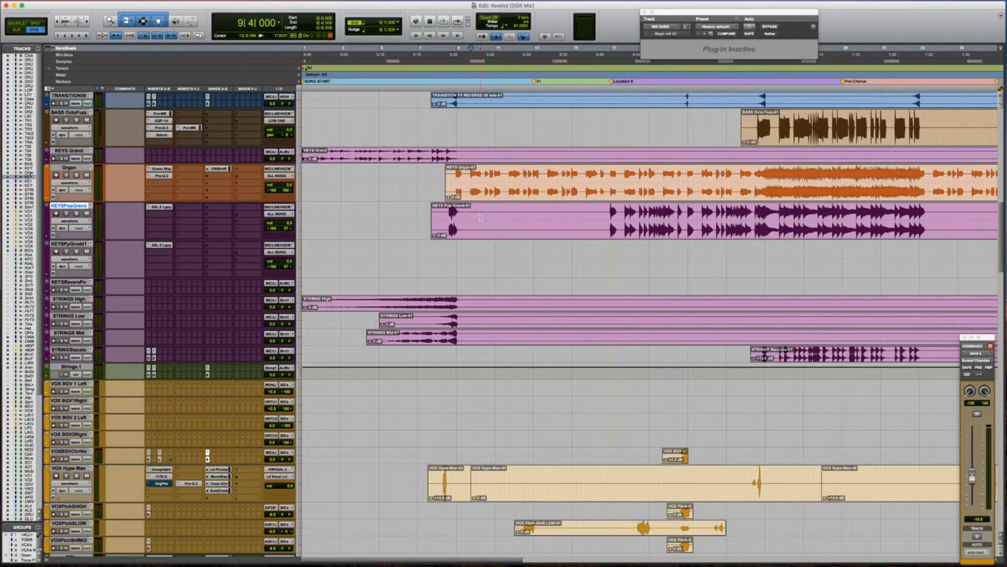
Split the KEYS Pop Grand clip at 9|4|000 and move the opening lick down to the duplicate track.
key(b)
click(461, 237)
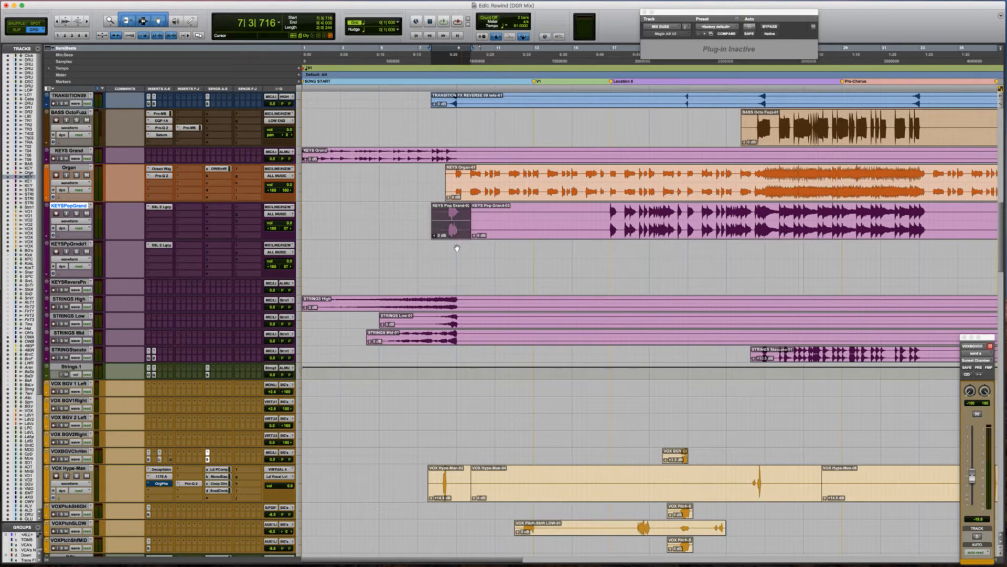
drag(461, 240, 461, 277)
click(414, 253)
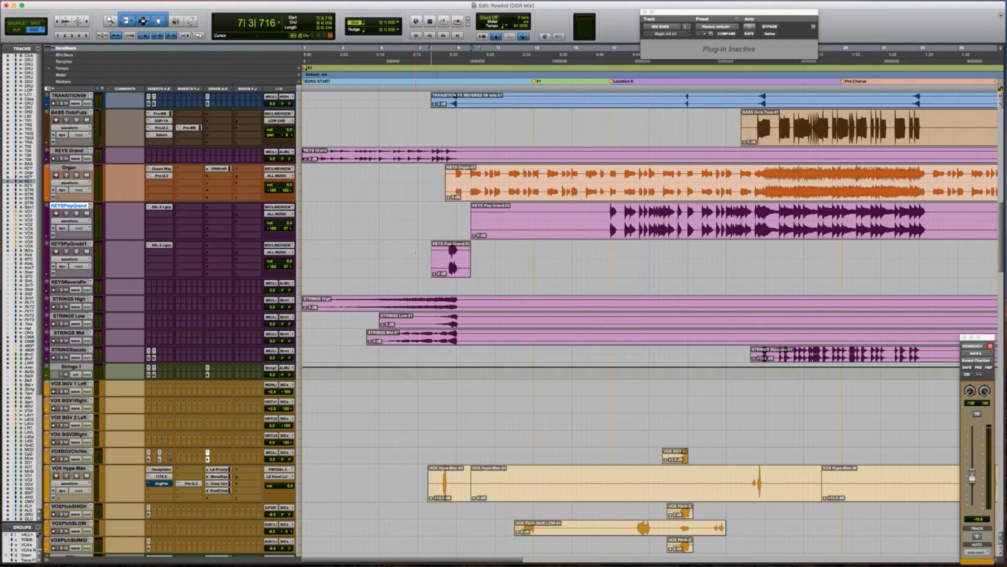
click(415, 253)
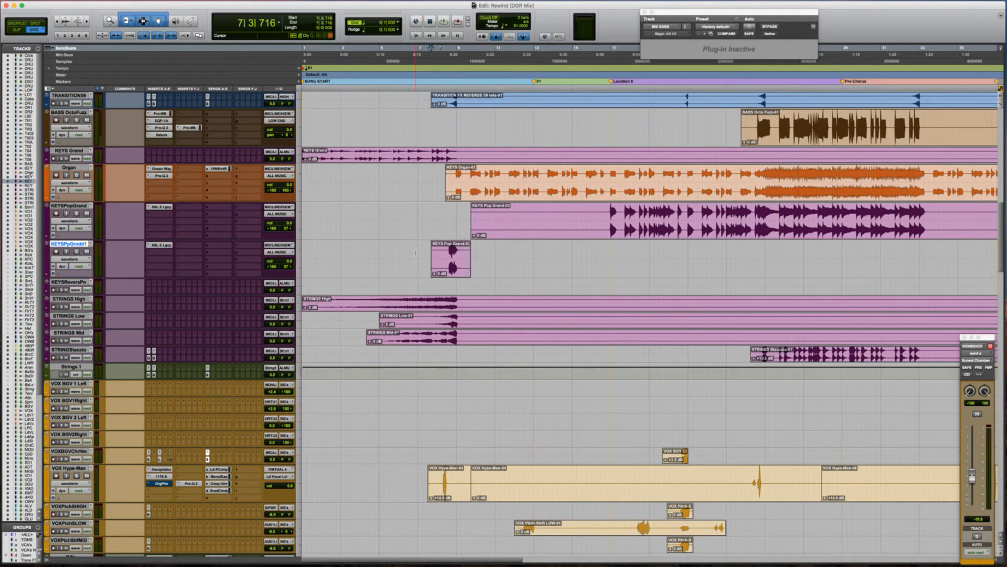
click(152, 256)
mouse_move(209, 287)
mouse_move(289, 180)
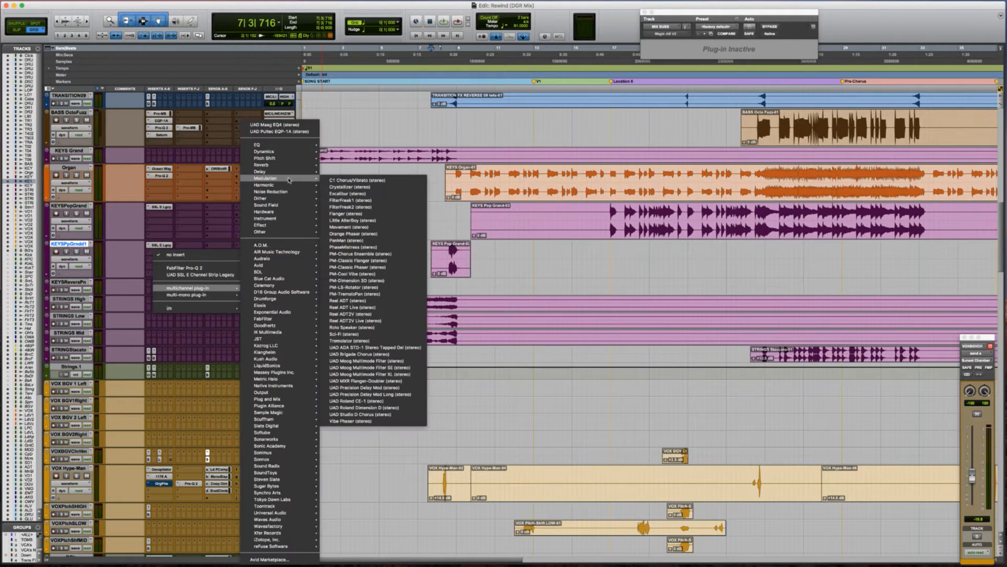
click(189, 231)
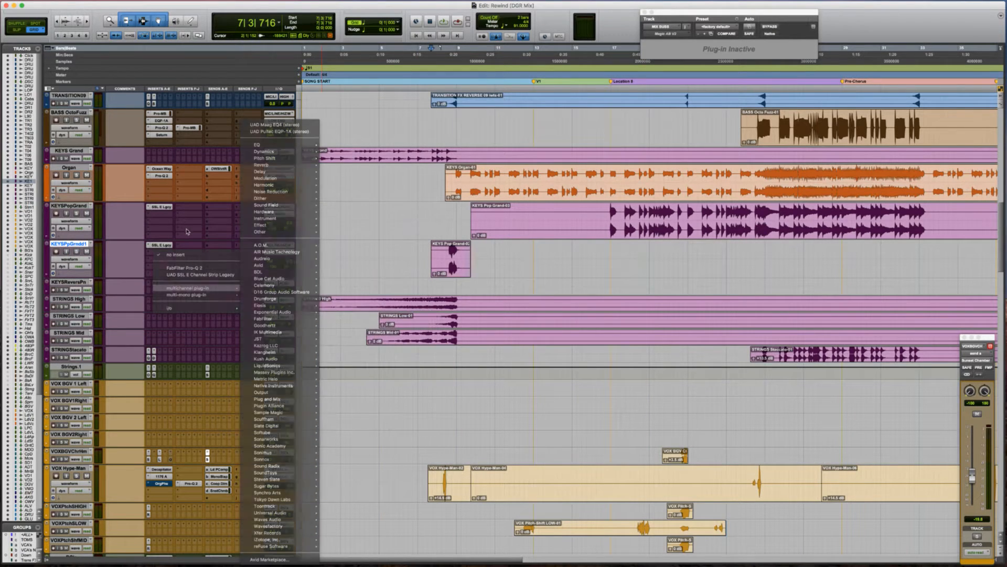
Add a send to the I - Coop Dim stereo bus on the duplicate piano track and raise its level.
click(211, 243)
mouse_move(231, 267)
mouse_move(286, 269)
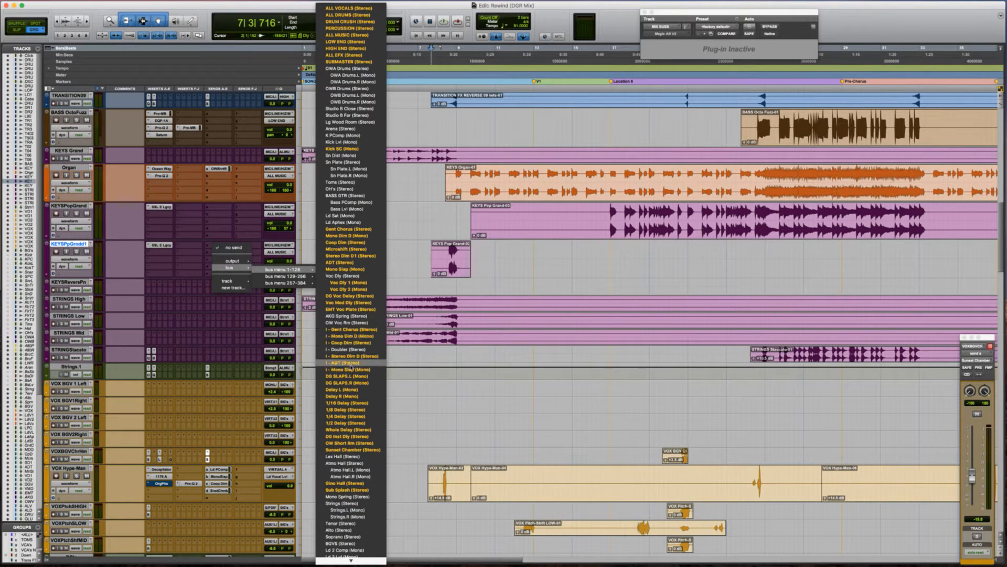
click(587, 390)
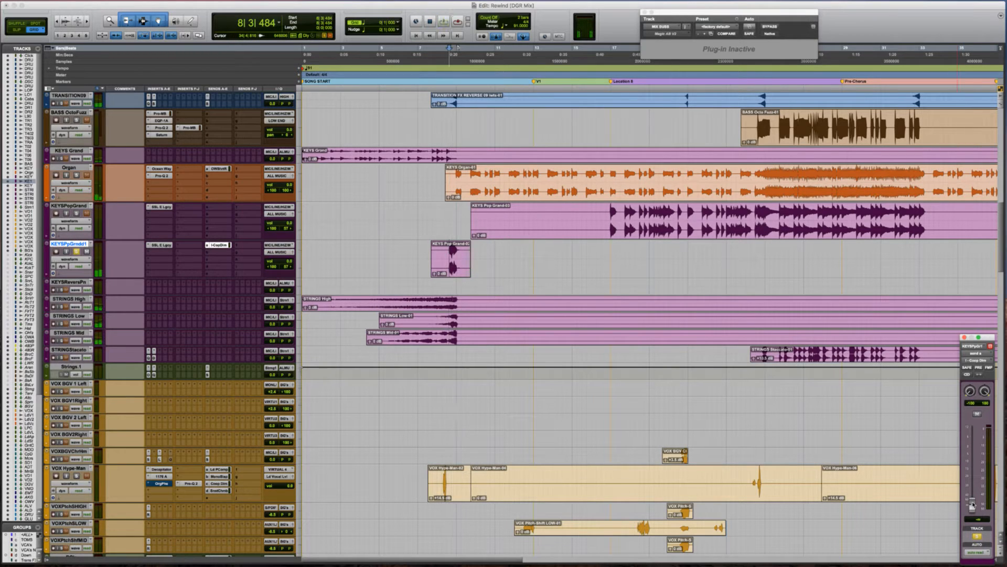
drag(972, 505, 972, 460)
Compare the soloed piano lick with its Coop Dim send muted and active, leaving the send active.
key(space)
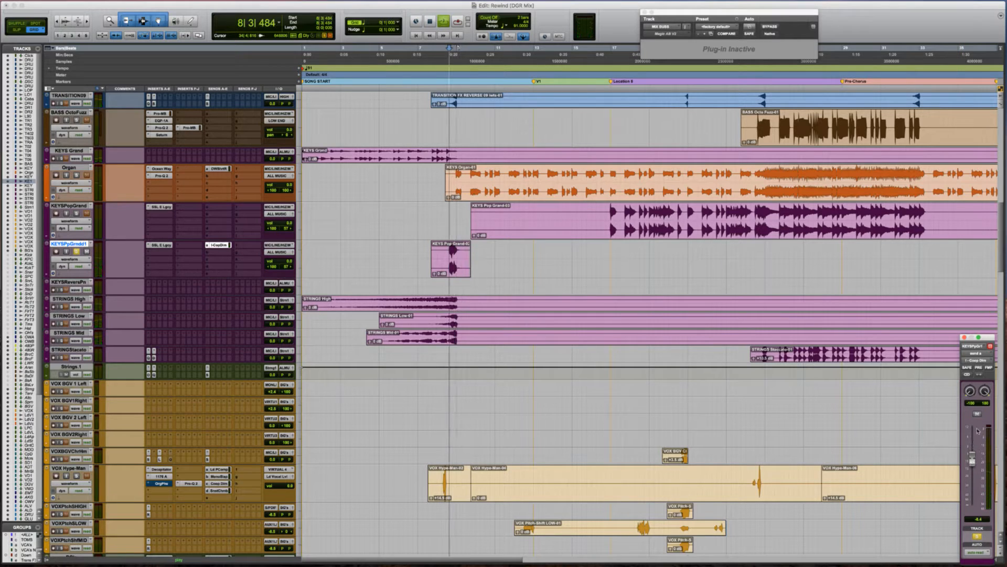
click(977, 414)
key(space)
key(space)
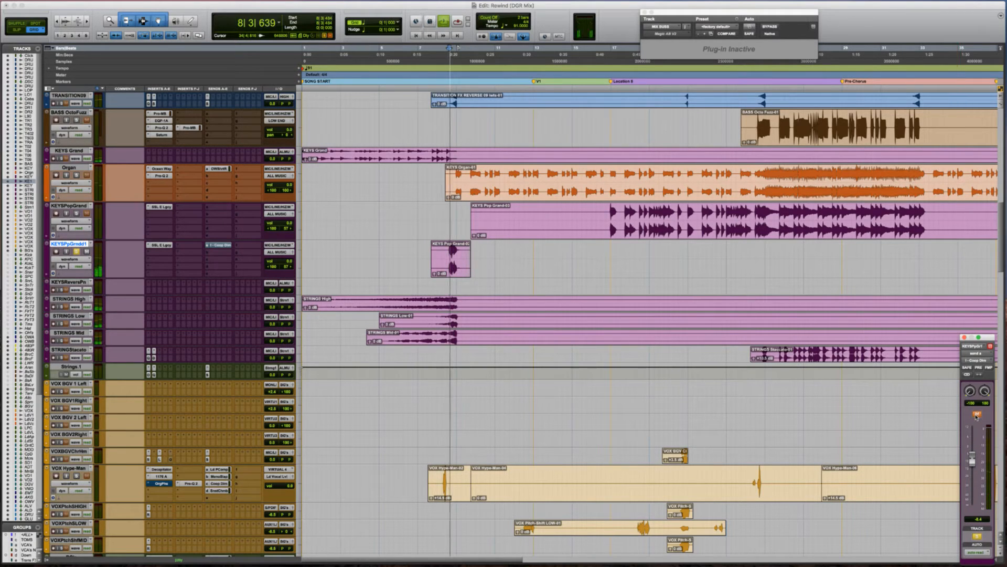
key(space)
key(space)
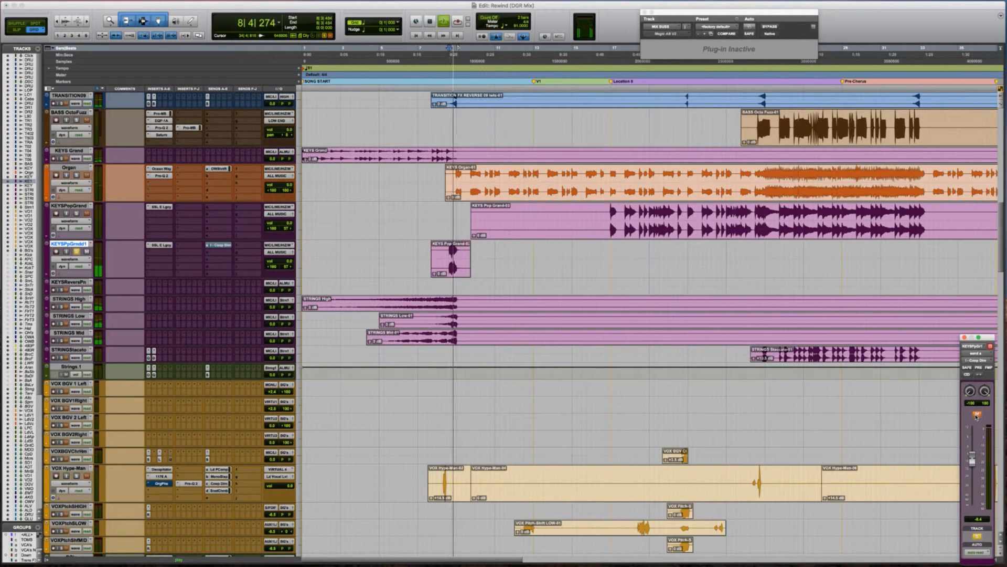
key(space)
click(977, 414)
key(space)
key(space)
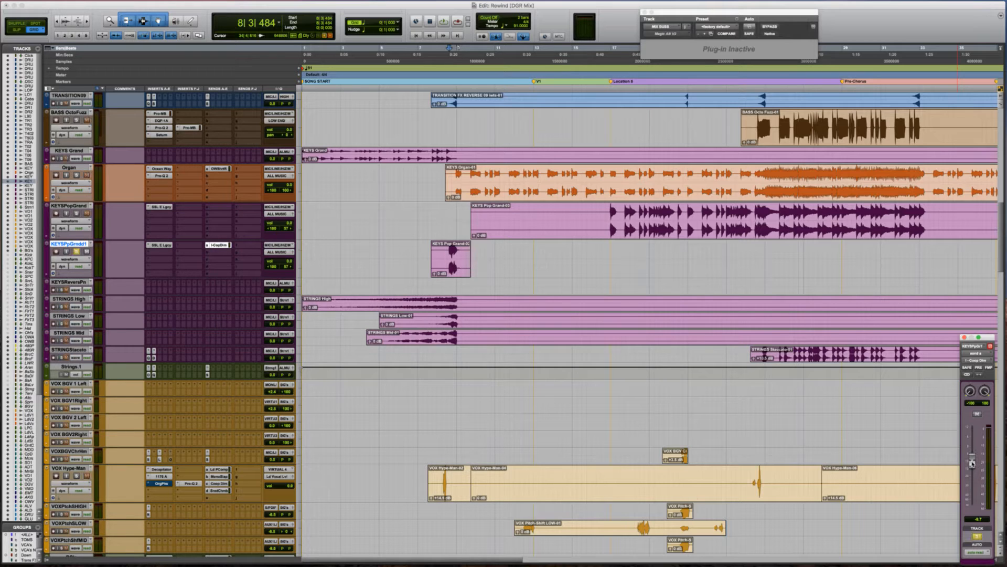
Audition the piano lick from 7|1|000 and set the duplicate piano track's volume to -2.1 dB.
click(422, 255)
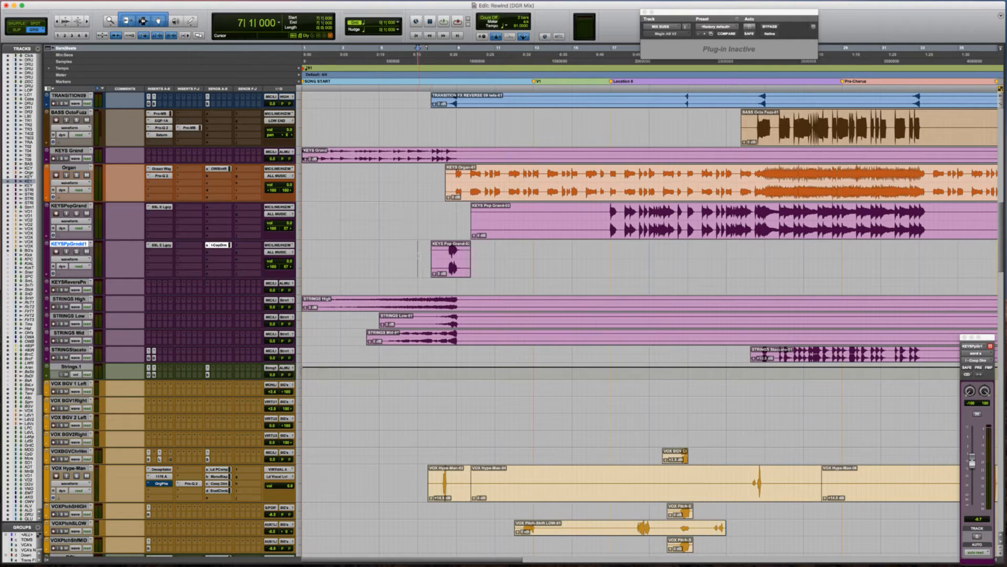
key(space)
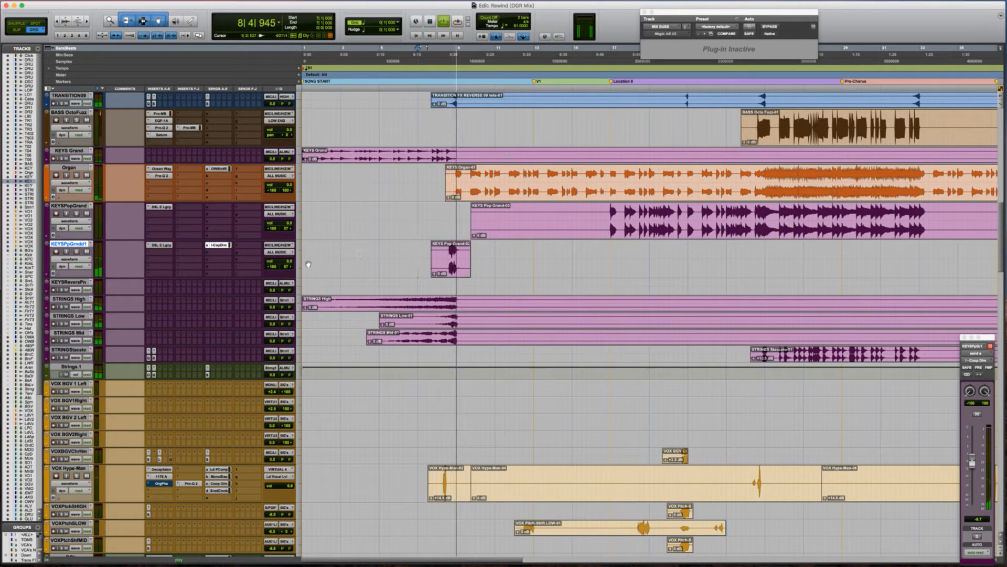
key(space)
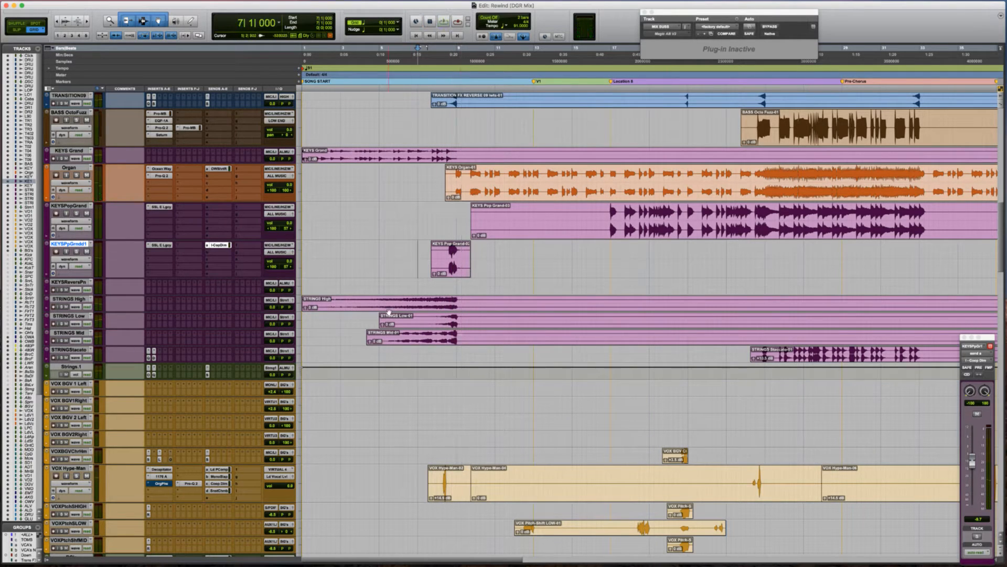
drag(287, 265, 285, 264)
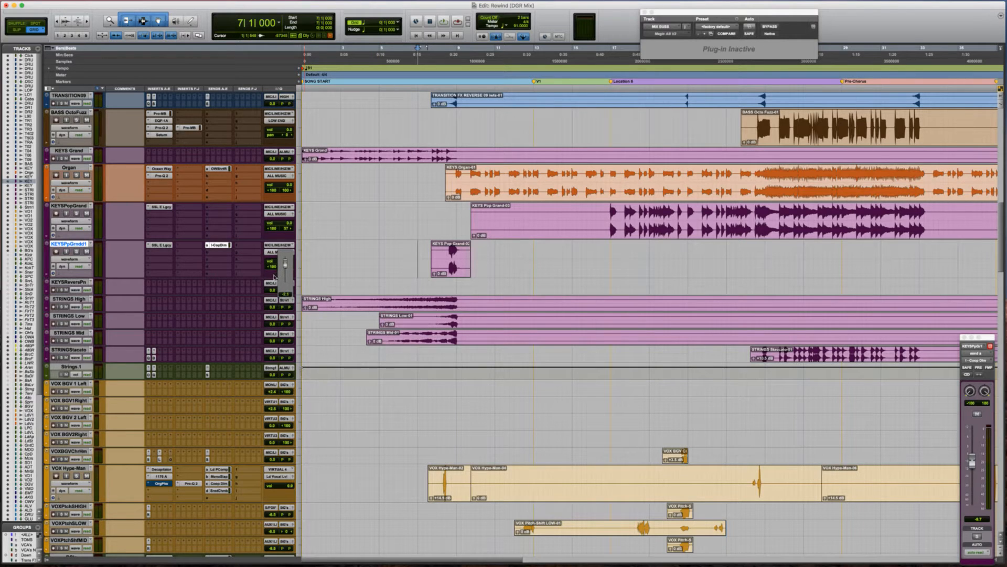
drag(273, 277, 274, 277)
key(Tab)
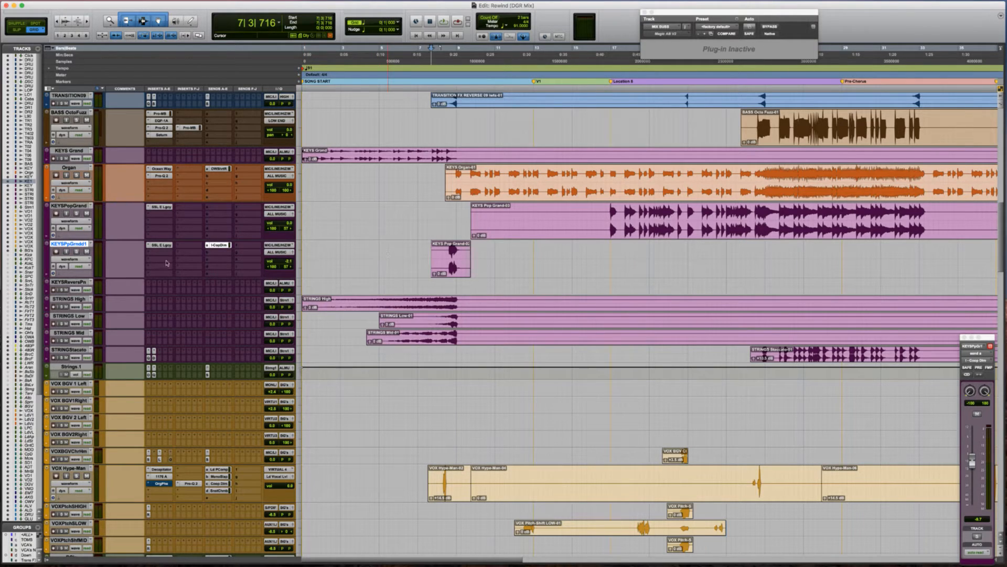
Add a second send on the duplicate piano track, routed to the Mono Slap bus.
click(150, 257)
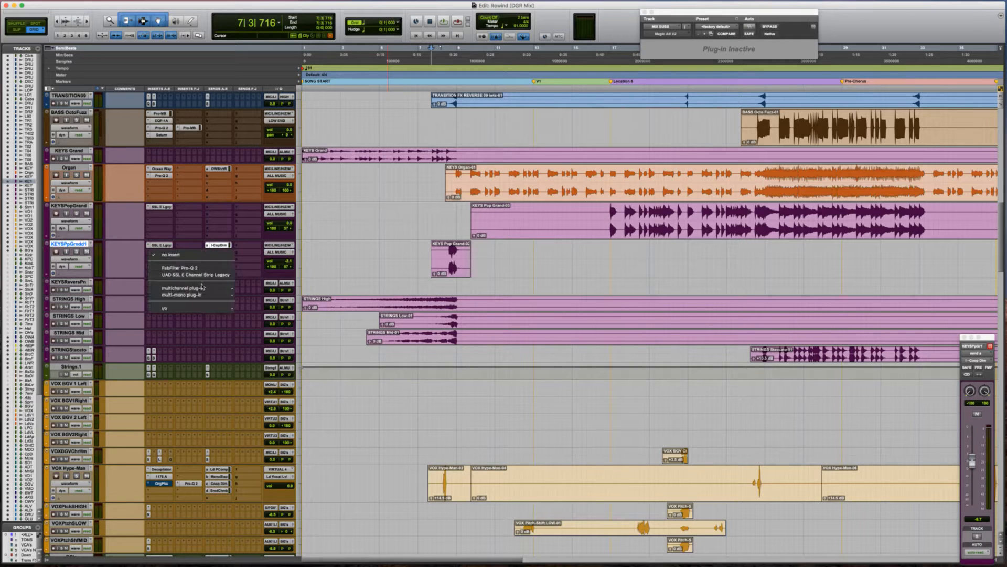
click(163, 268)
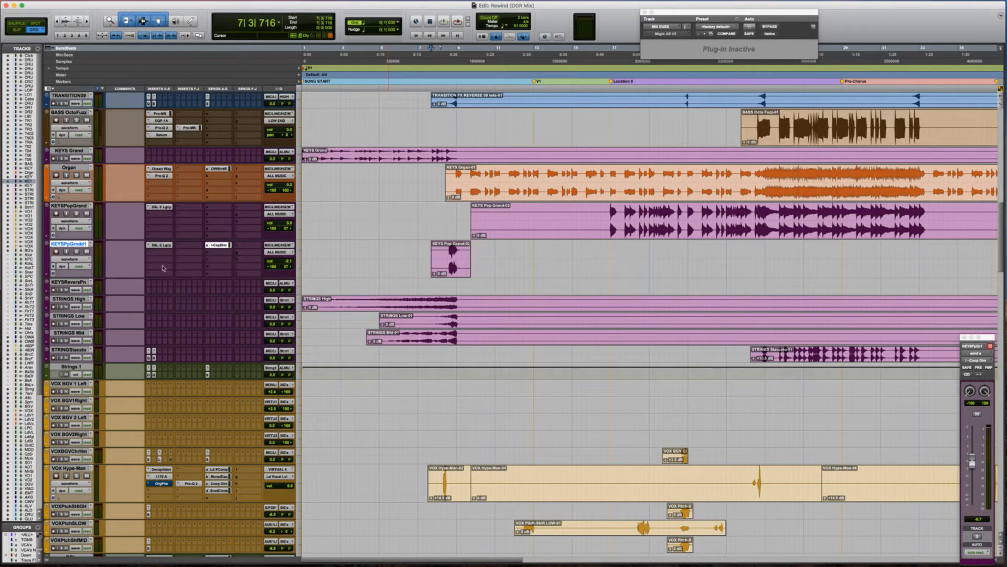
click(217, 256)
mouse_move(231, 274)
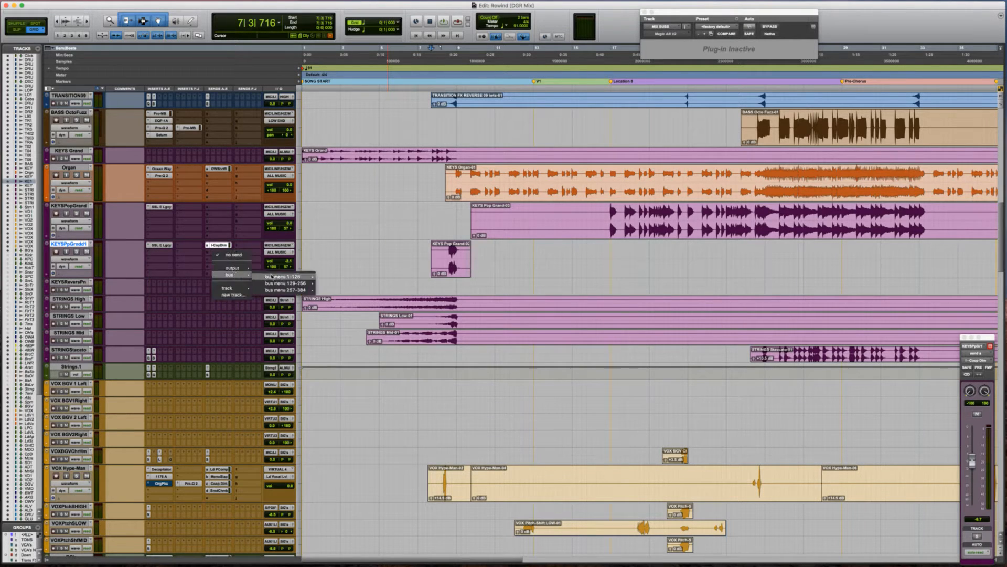
mouse_move(283, 277)
click(367, 269)
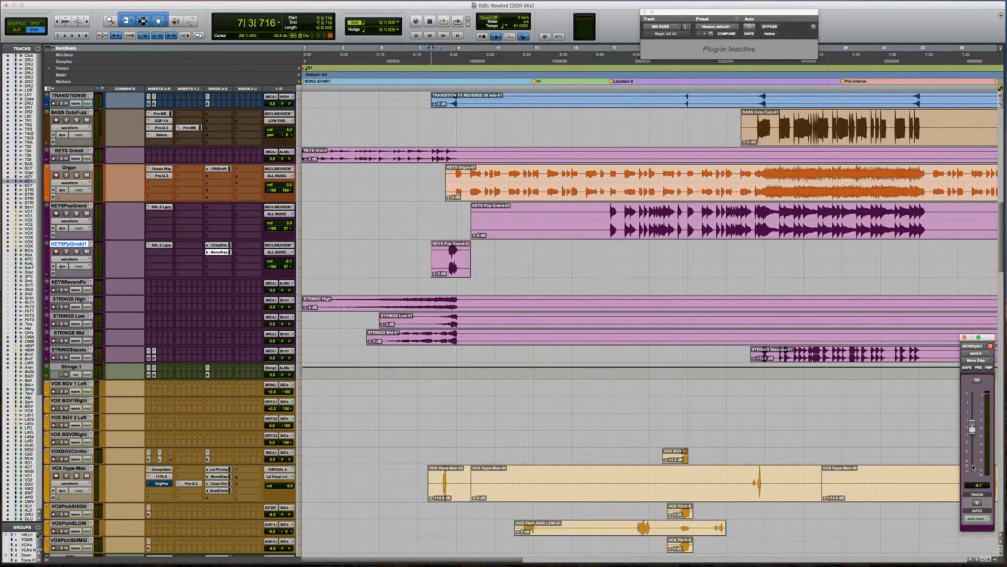
Raise the Mono Slap send's level on the duplicate piano track while repeatedly auditioning the opening lick.
drag(974, 467, 972, 467)
key(space)
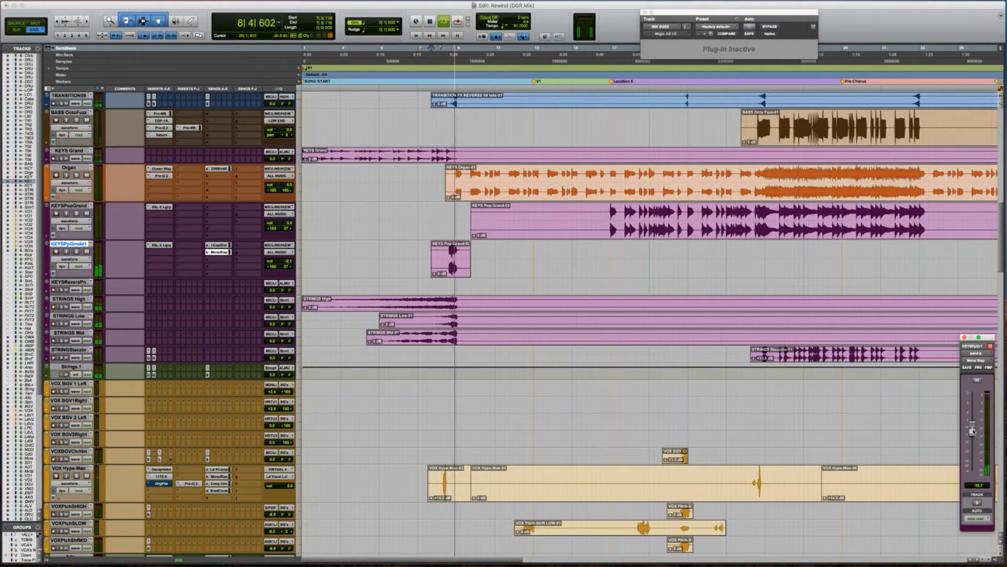
key(space)
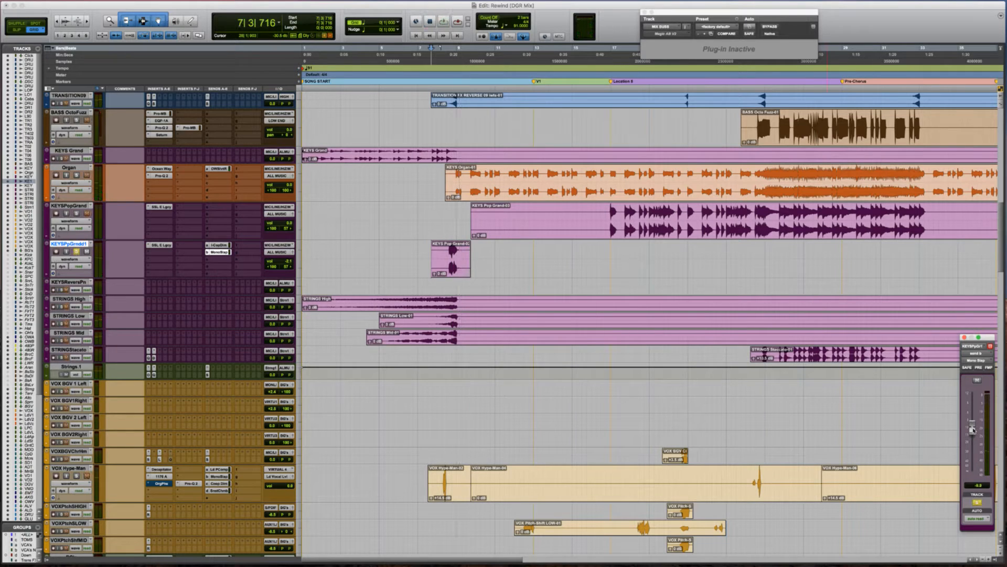
key(space)
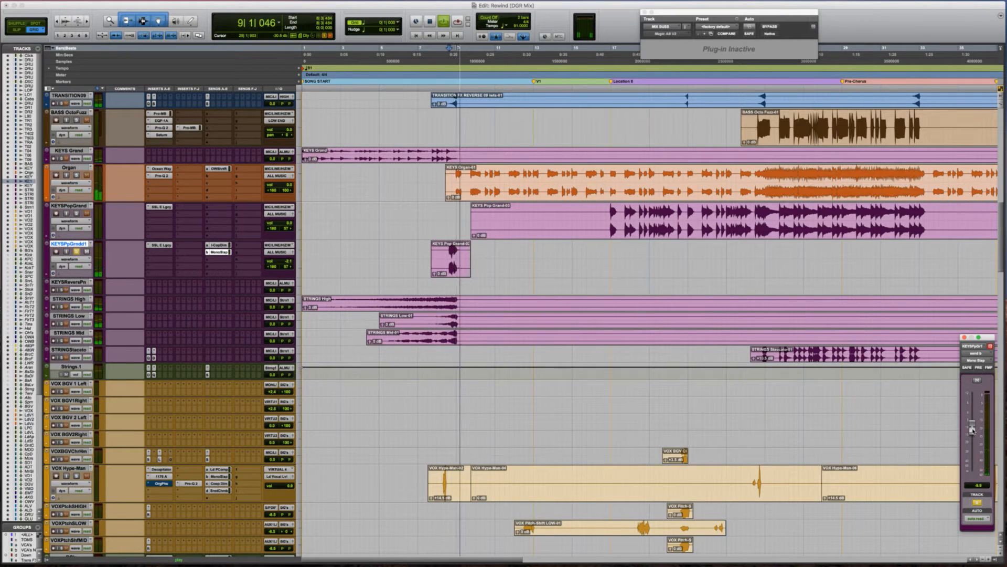
drag(973, 429, 972, 419)
key(space)
key(space)
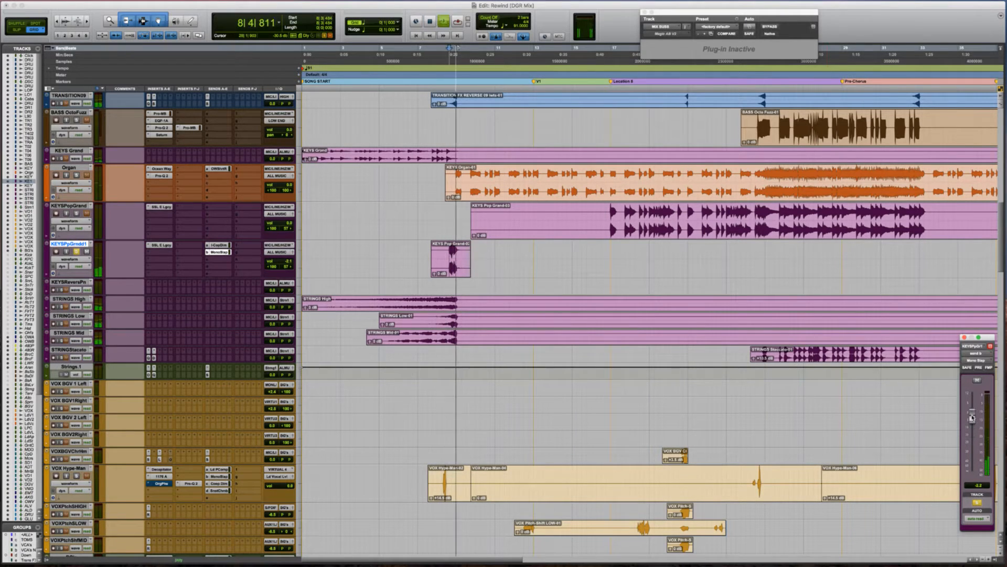
key(space)
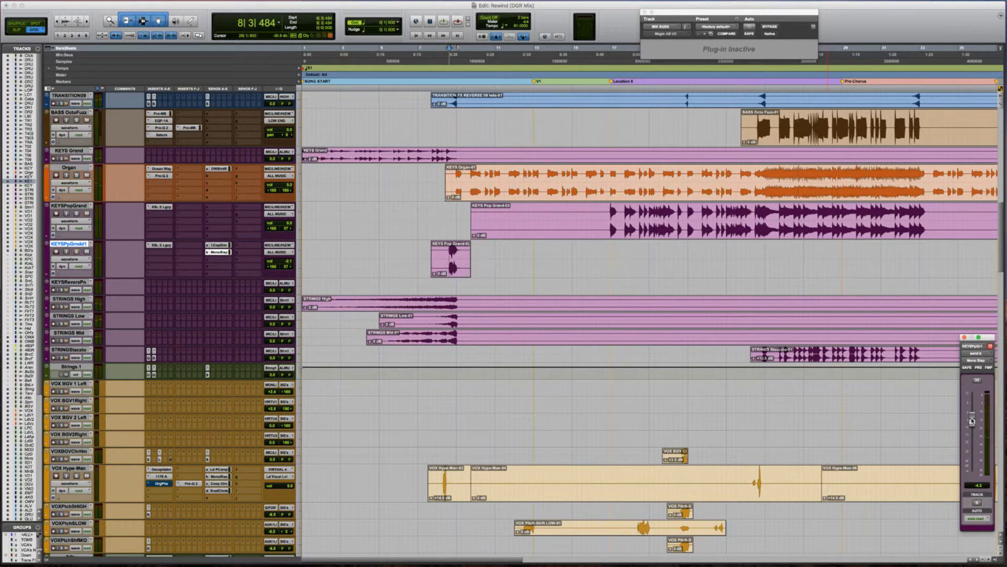
key(space)
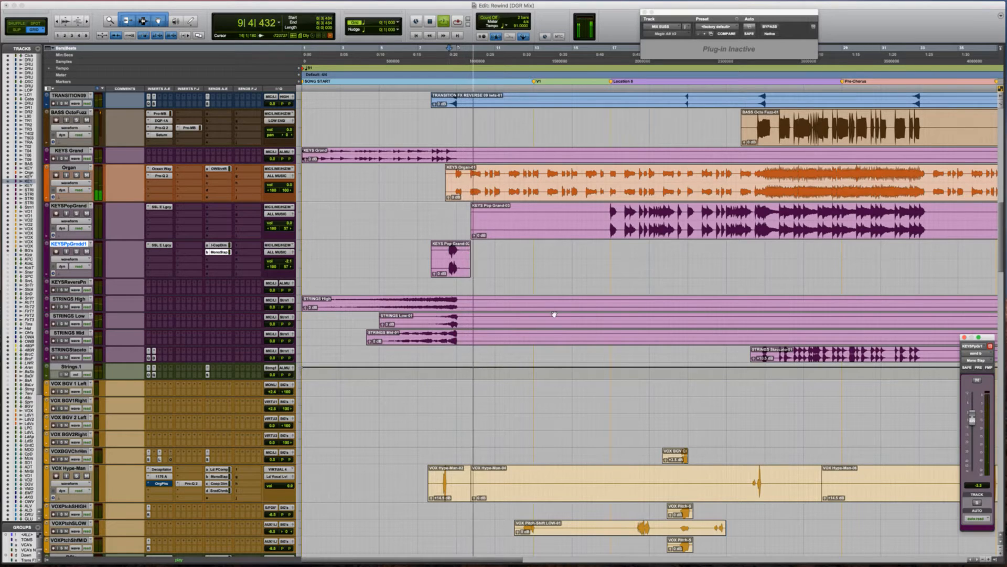
key(space)
Audition the intro from 8|3|000 and add a low boost at about 82 Hz to the Organ's Pro-Q 2, with Side stereo placement.
click(447, 219)
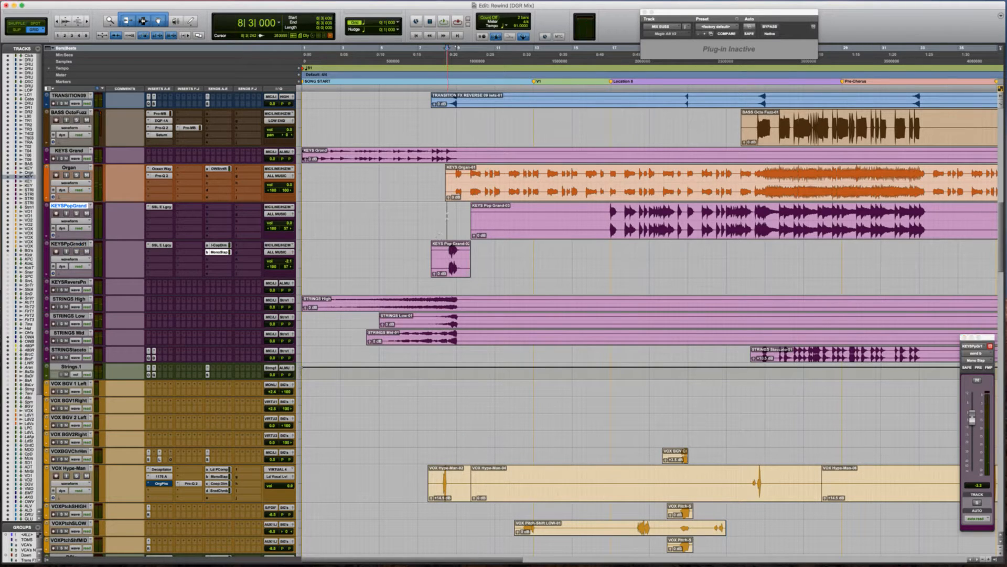
key(space)
scroll(463, 215, right, 3)
scroll(463, 216, up, 1)
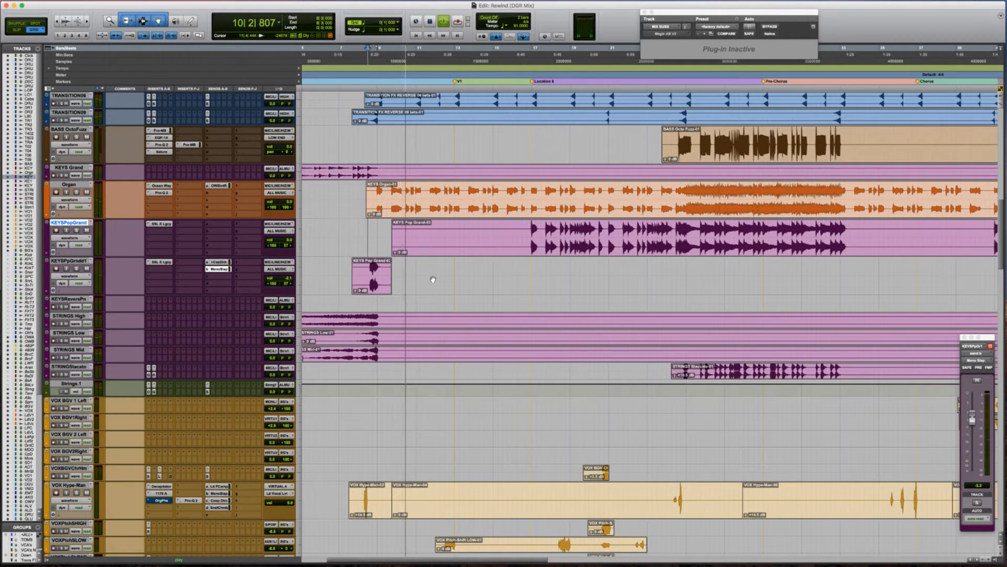
key(space)
click(159, 193)
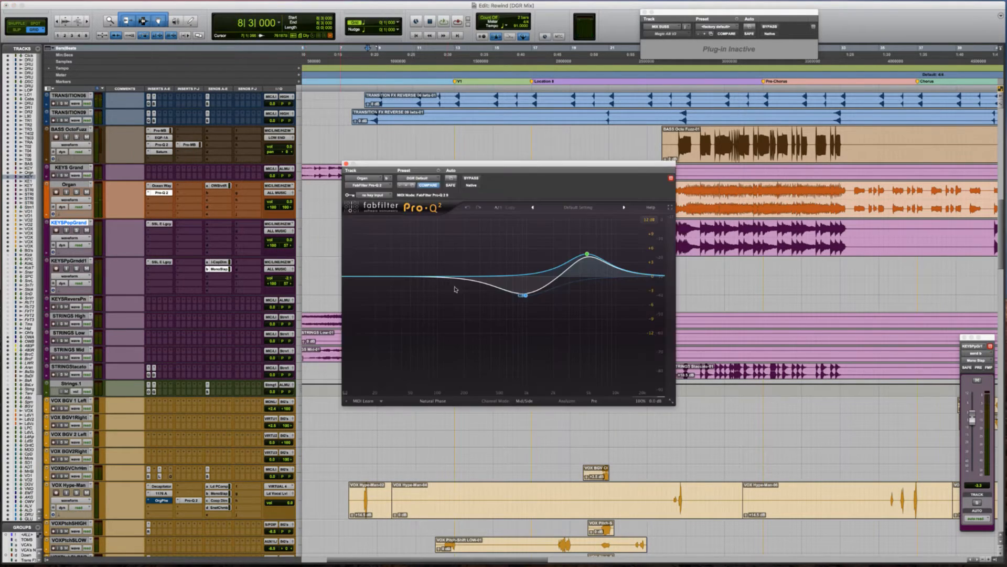
drag(428, 279, 430, 261)
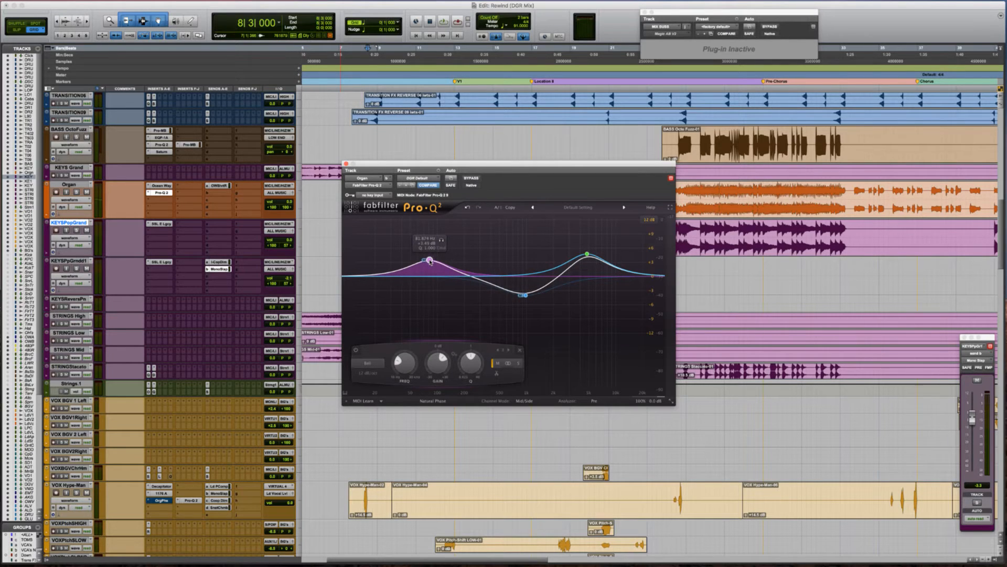
right_click(431, 261)
mouse_move(474, 289)
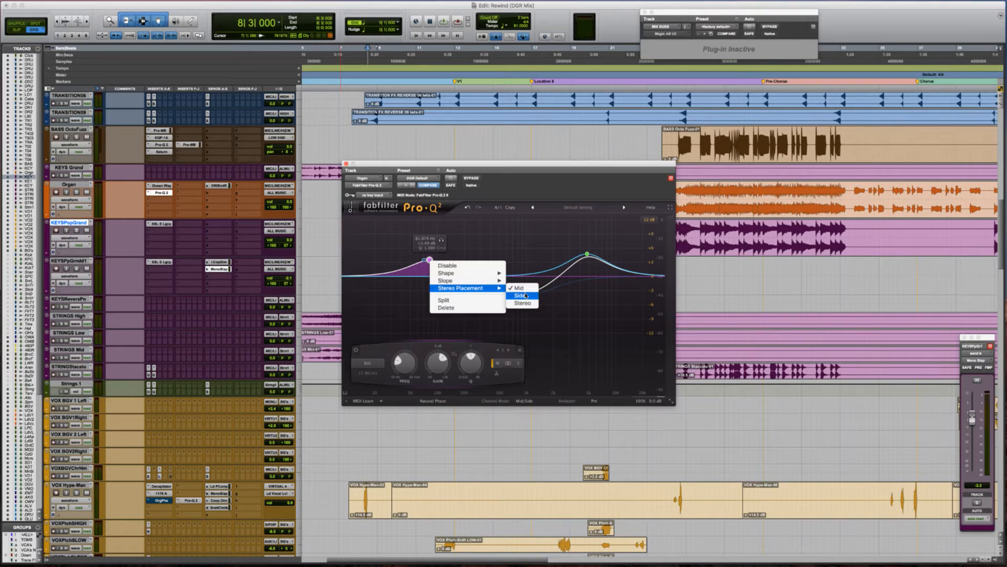
click(526, 296)
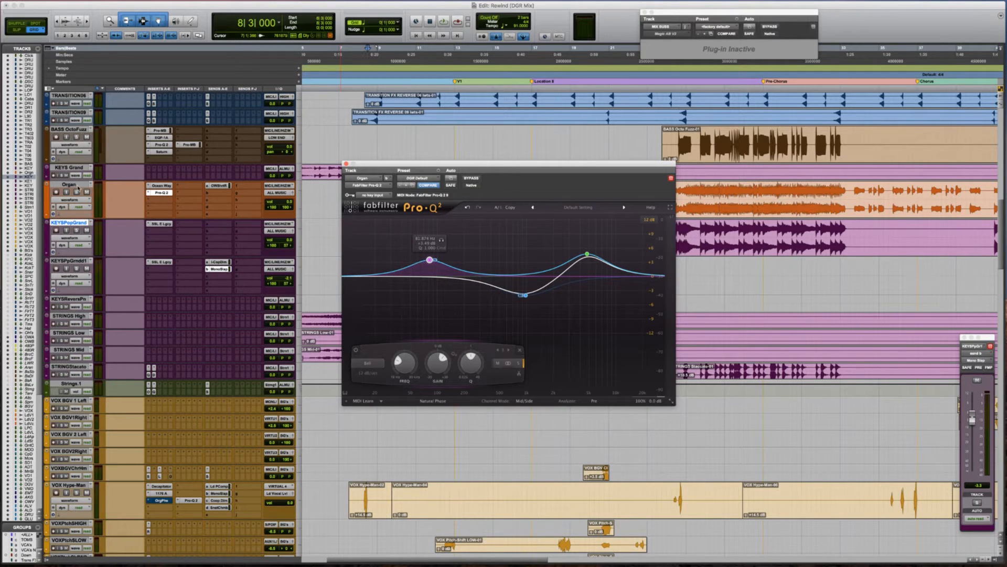
Strengthen the side low boost on the soloed Organ during playback and reshape the existing mid cut in Pro-Q 2.
click(78, 185)
key(space)
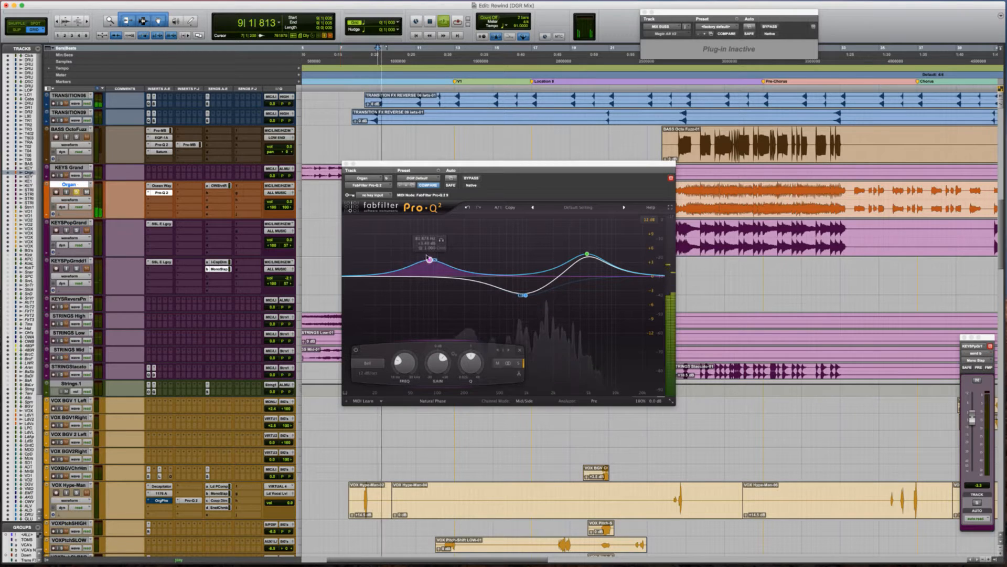
drag(430, 259, 442, 236)
click(526, 295)
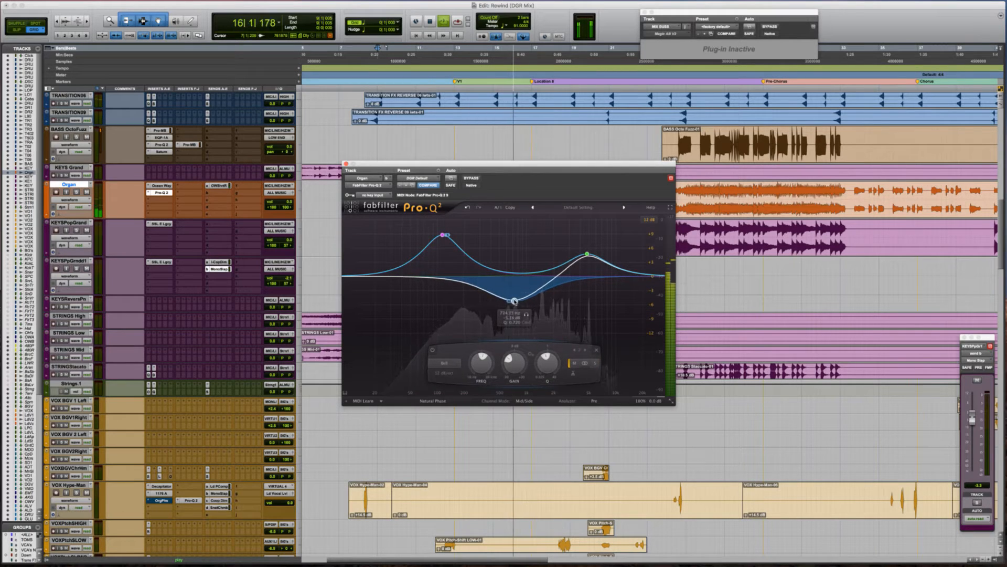
drag(514, 301, 523, 298)
scroll(521, 301, up, 2)
Raise the output level of the Organ's Pro-Q 2, stop playback and close the plug-in.
mouse_move(655, 400)
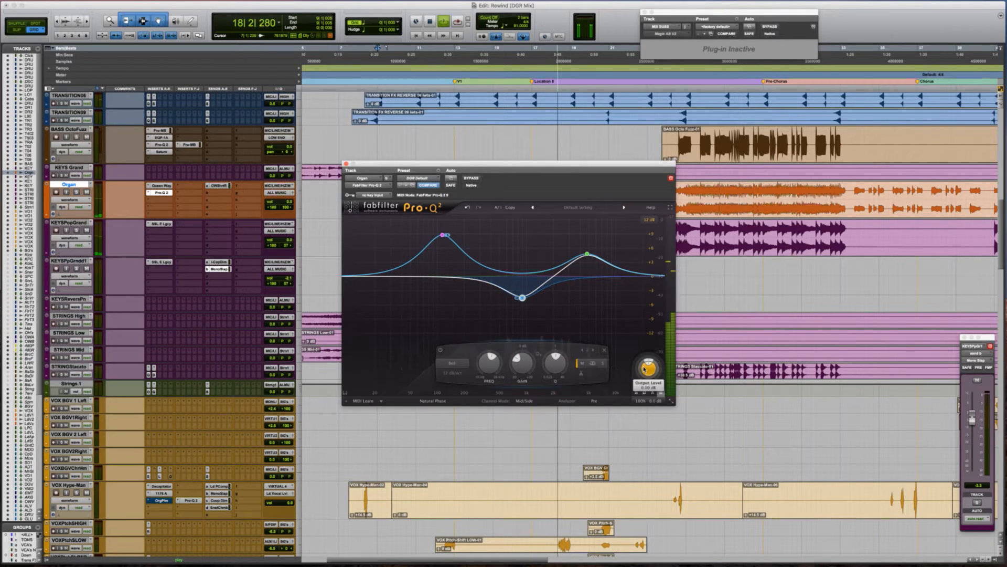
drag(644, 369, 645, 361)
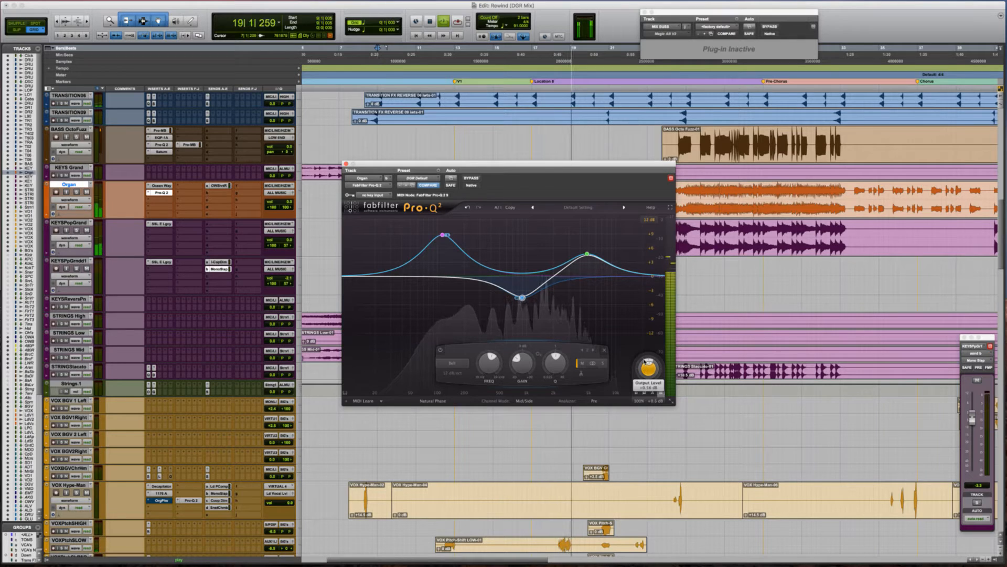
key(space)
click(347, 163)
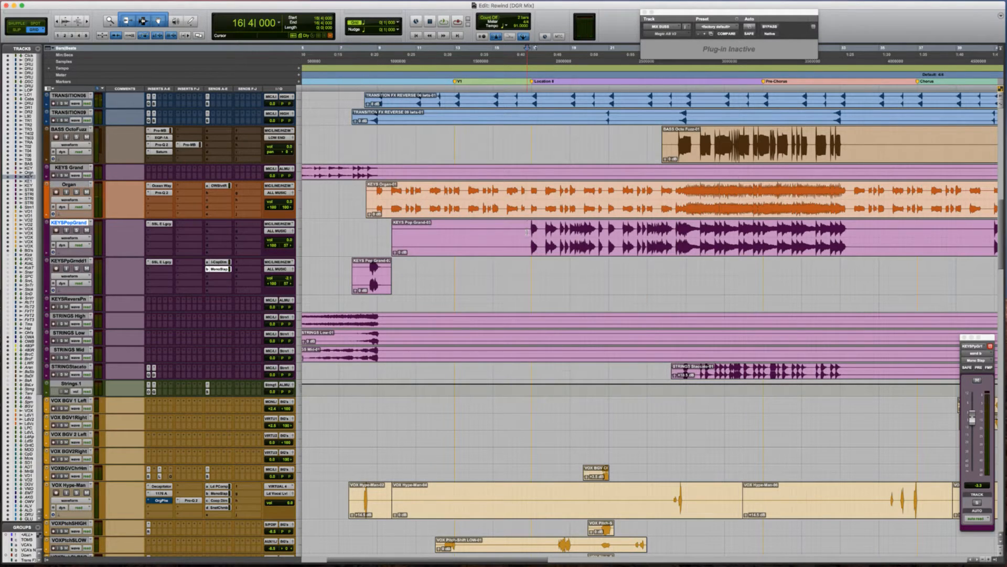
Locate the piano fill near bar 19 on KEYS Pop Grand and move it to the duplicate track at the same position.
key(space)
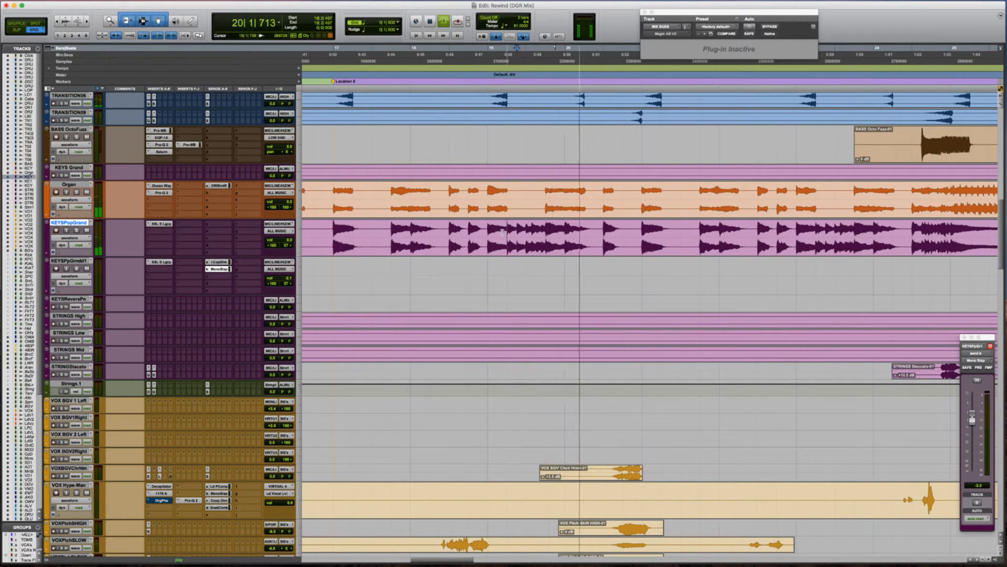
key(space)
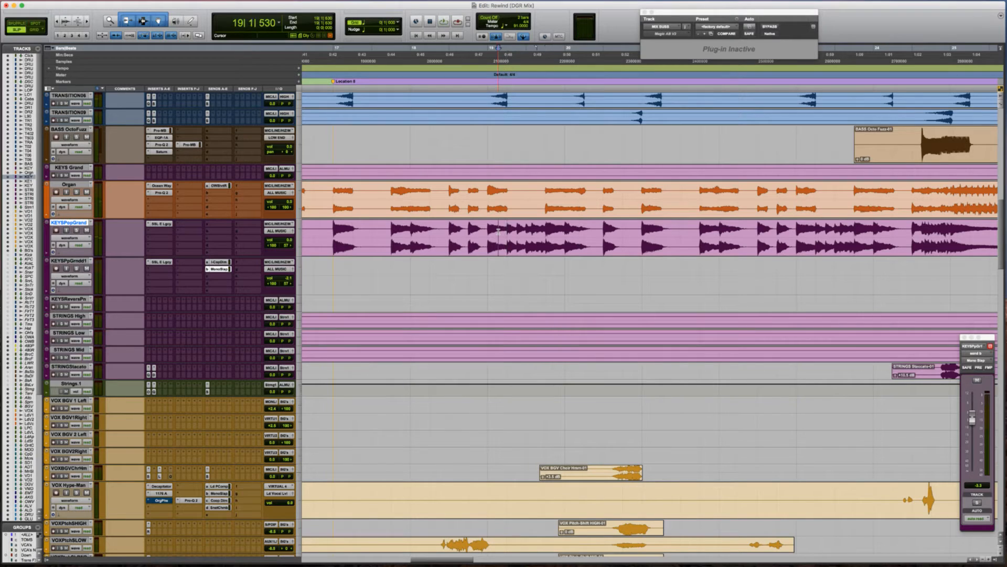
shift+click(540, 237)
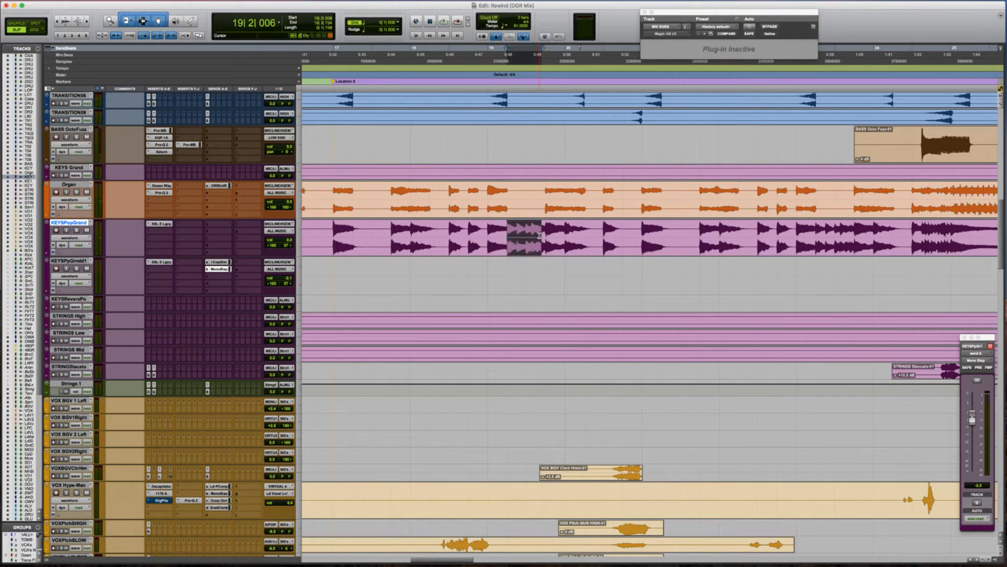
key(super+x)
key(semicolon)
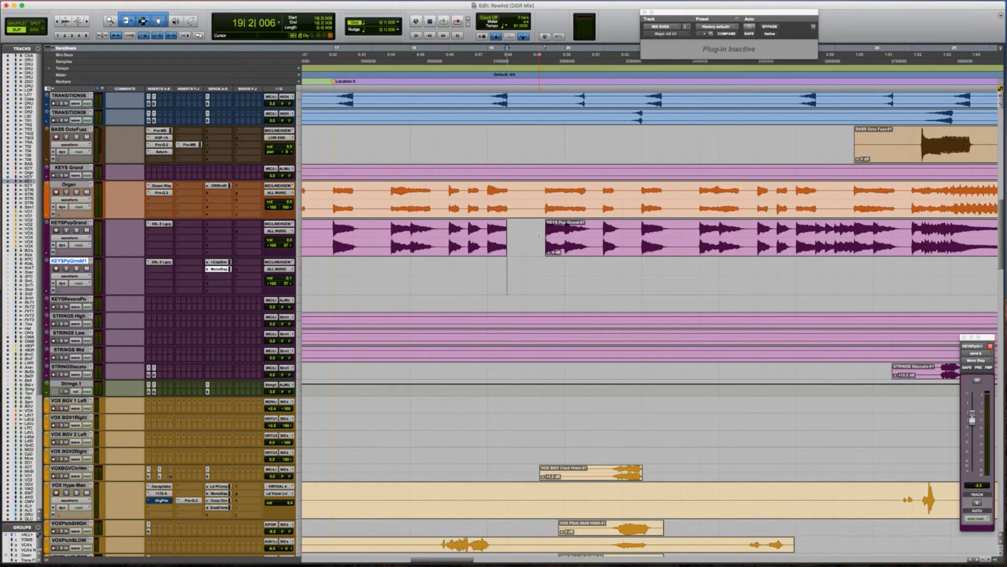
key(super+v)
click(432, 274)
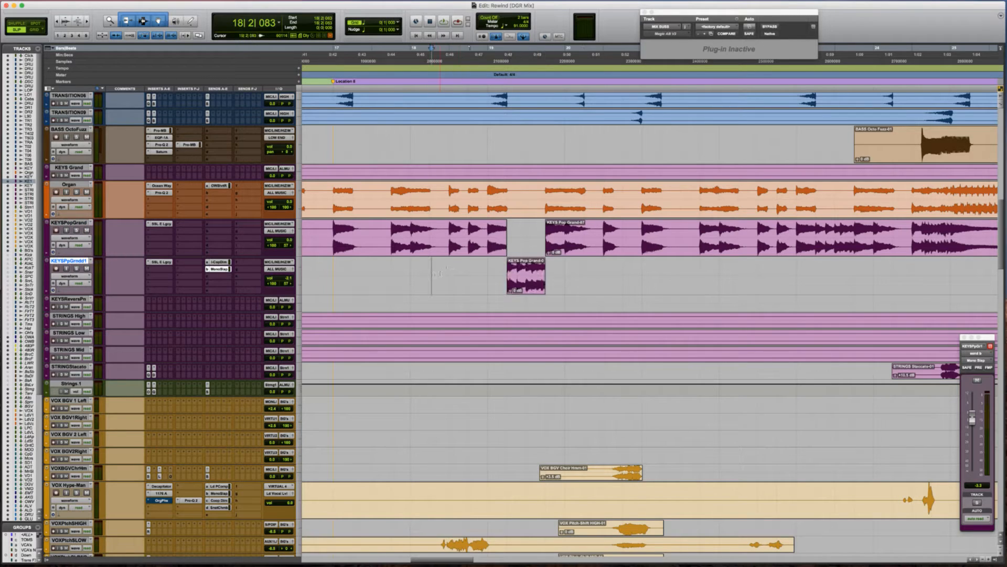
Rename the duplicate piano track as Key Fills.
double_click(76, 262)
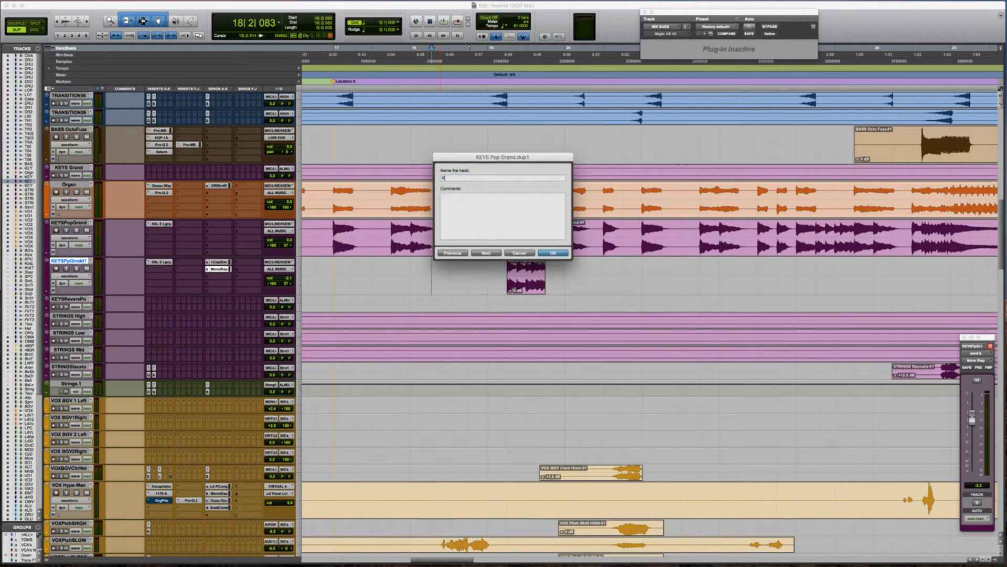
text(Key Fills)
key(Return)
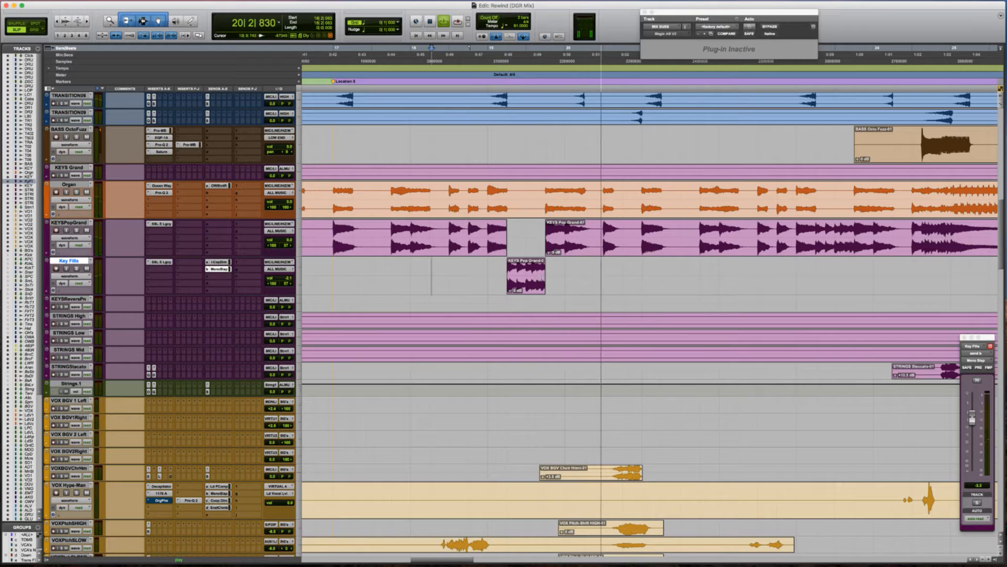
Pan the right channel of the KEYS Pop Grand track further right during playback.
click(286, 247)
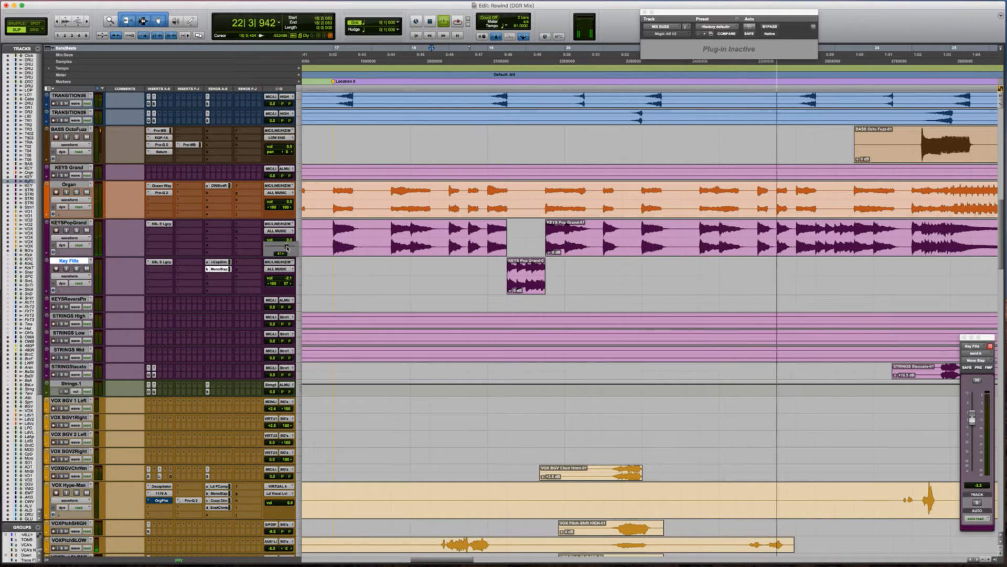
drag(287, 248, 291, 249)
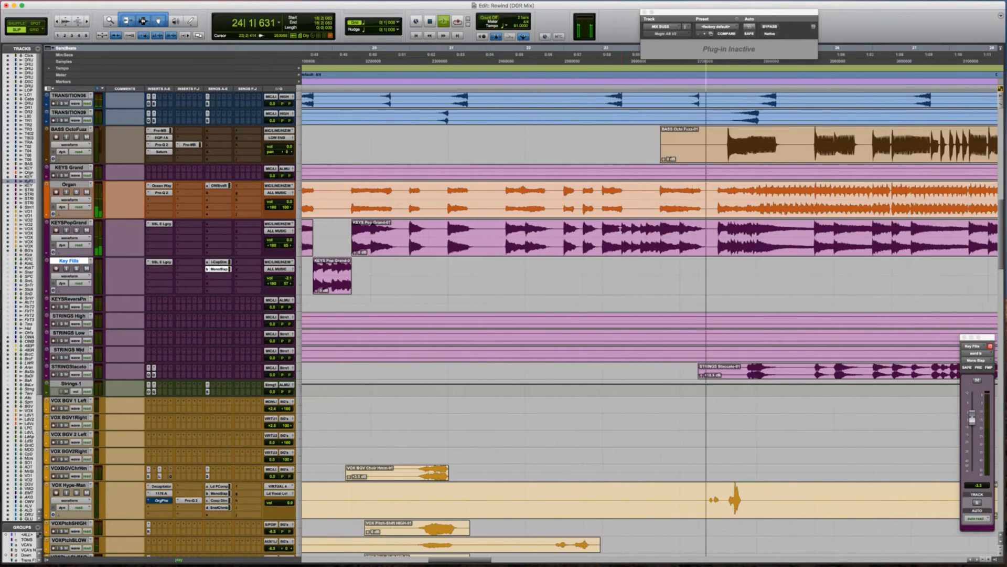
Move the piano fill at 23|2 on KEYS Pop Grand to the Key Fills track at the same position and play it back.
shift+click(654, 229)
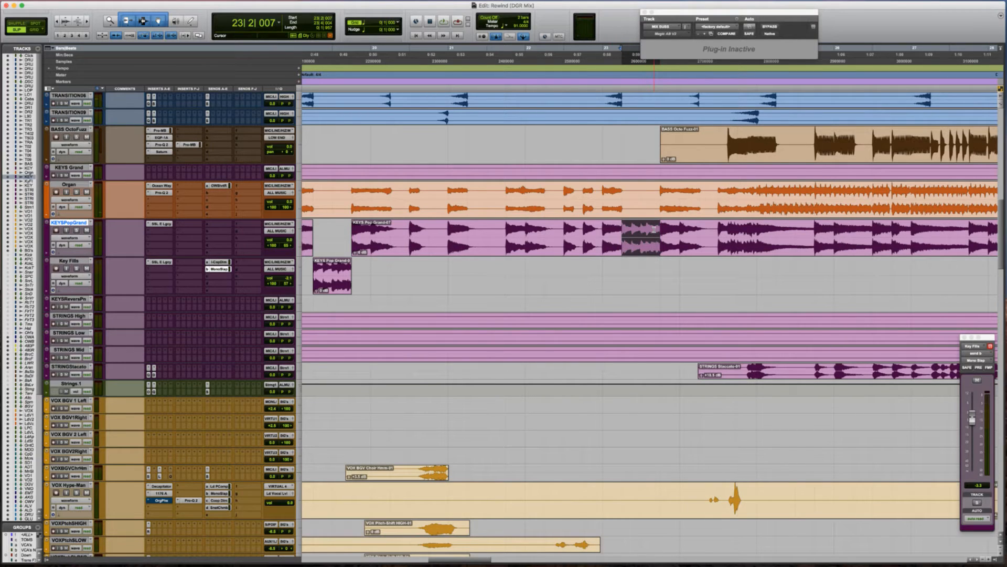
key(x)
key(semicolon)
key(v)
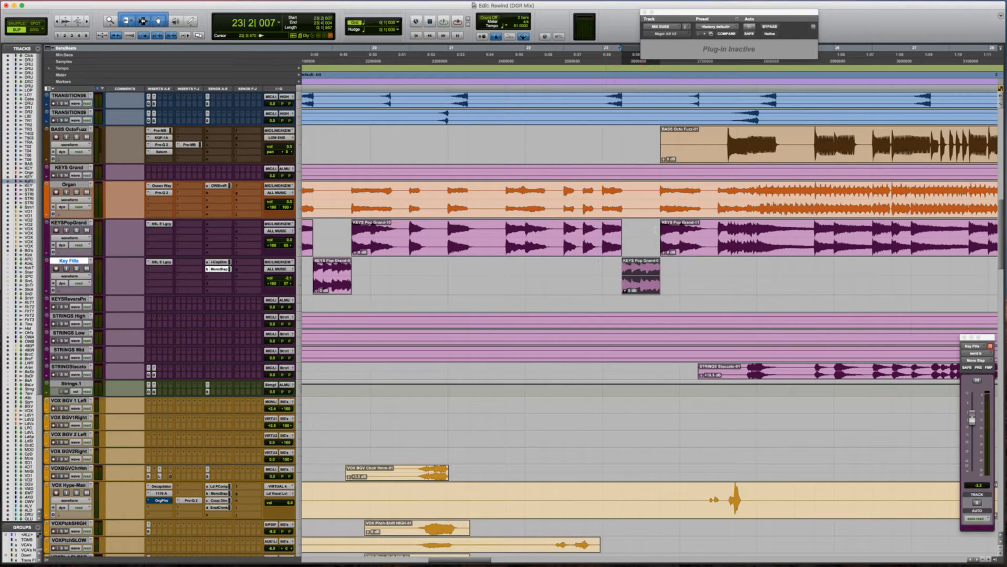
click(560, 265)
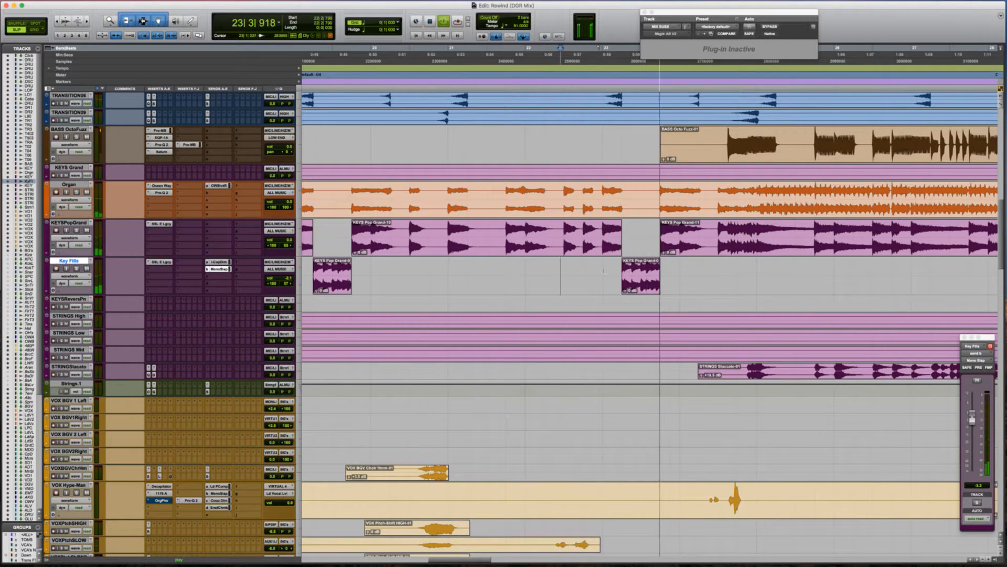
scroll(602, 271, right, 5)
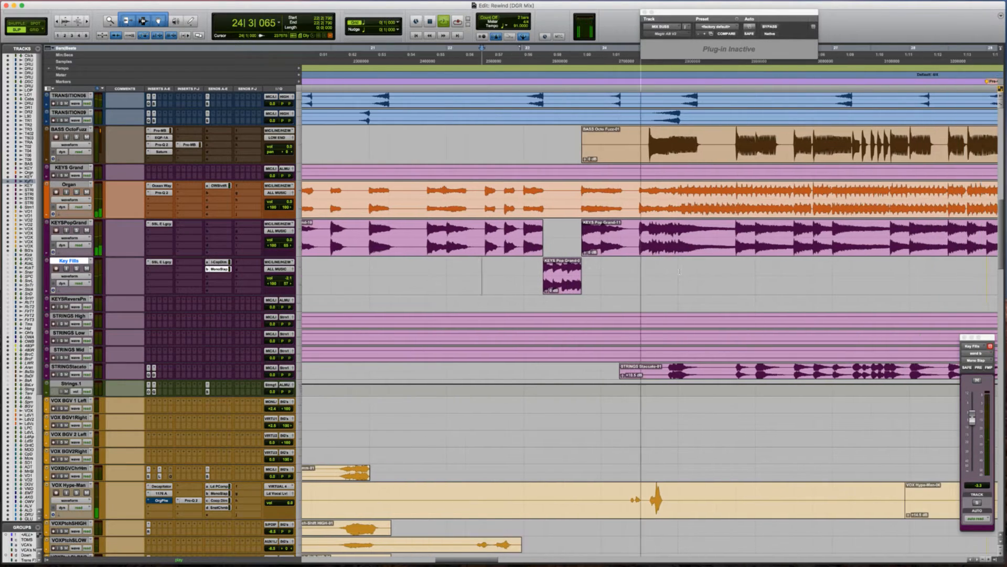
key(space)
Move the piano phrase starting at 24|3|484 on KEYS Pop Grand to Key Fills at the same position and play it back.
click(591, 231)
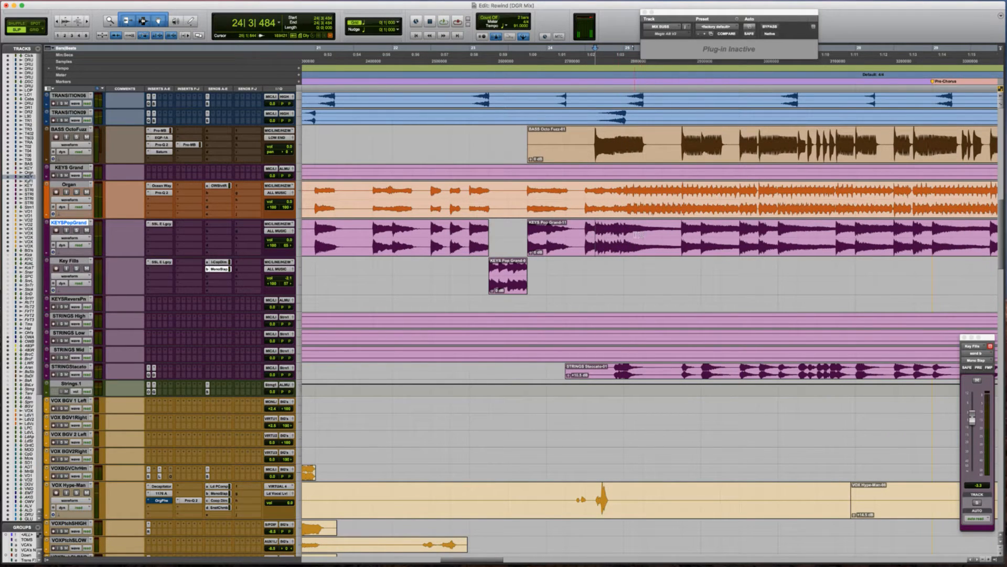
key(space)
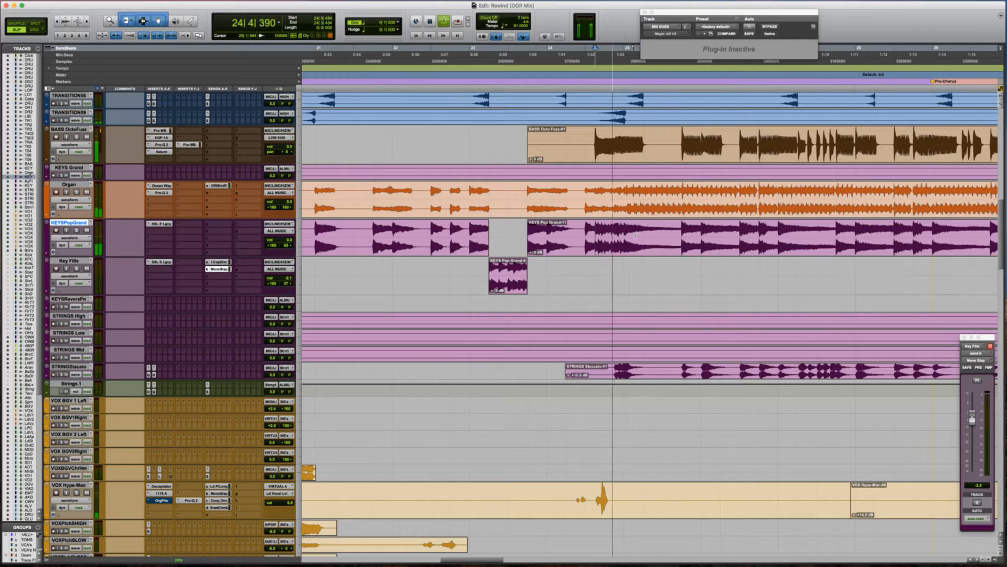
drag(596, 232, 621, 231)
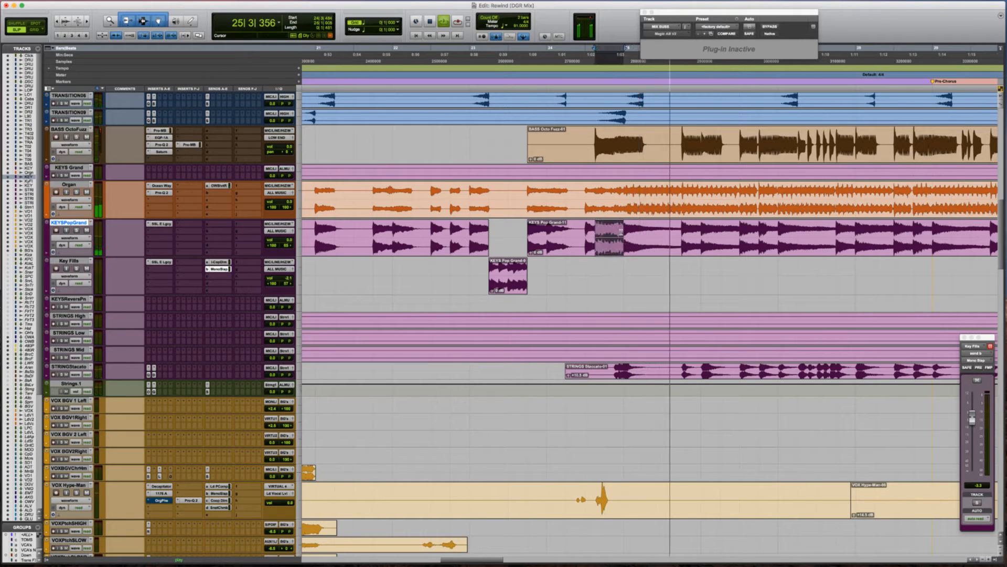
shift+click(673, 233)
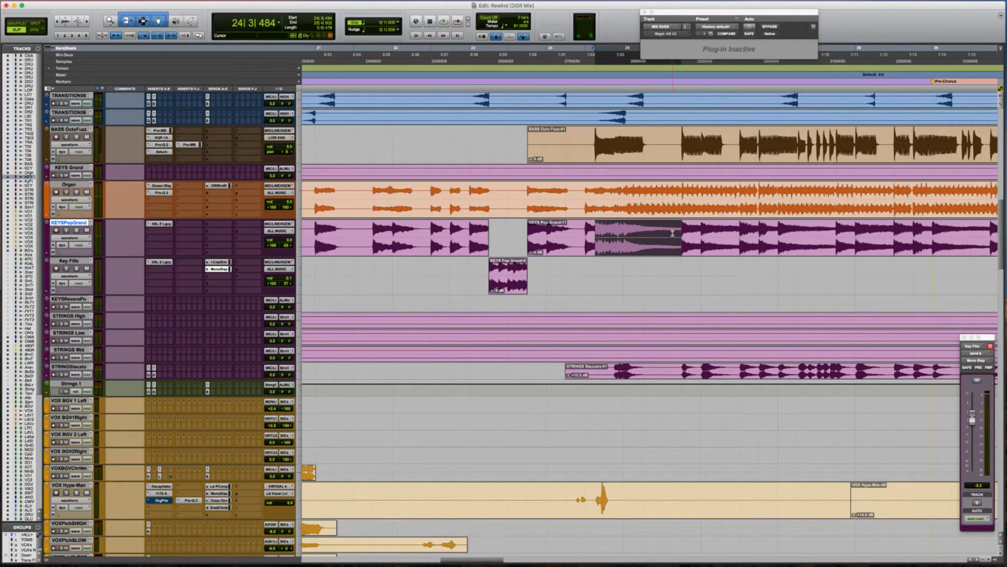
key(super+x)
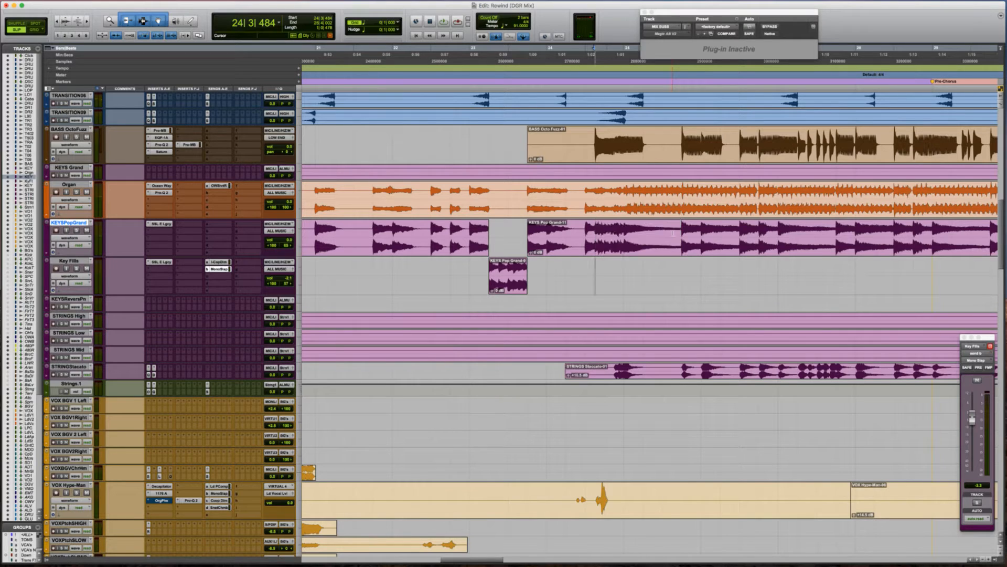
key(semicolon)
key(super+v)
click(584, 267)
key(space)
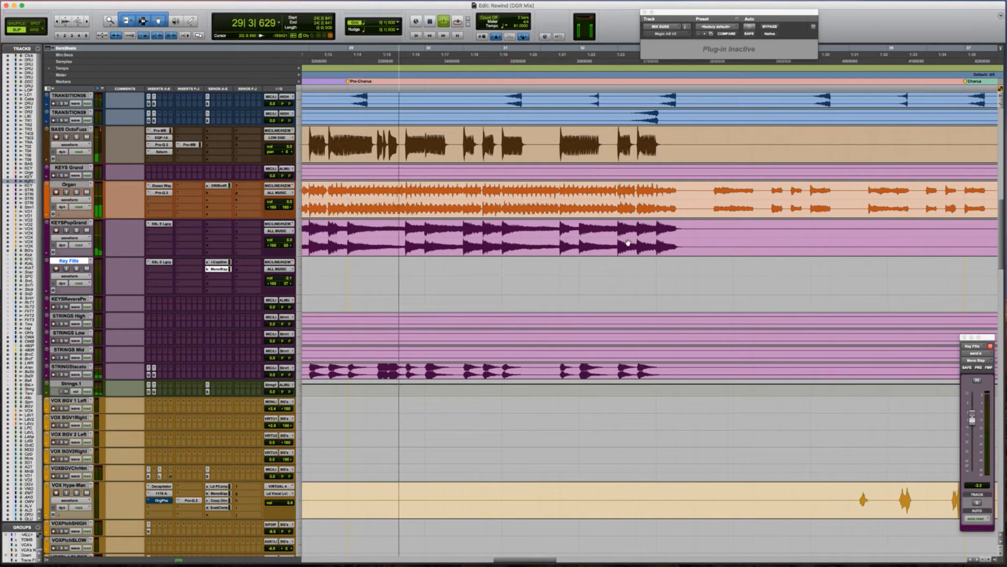
key(space)
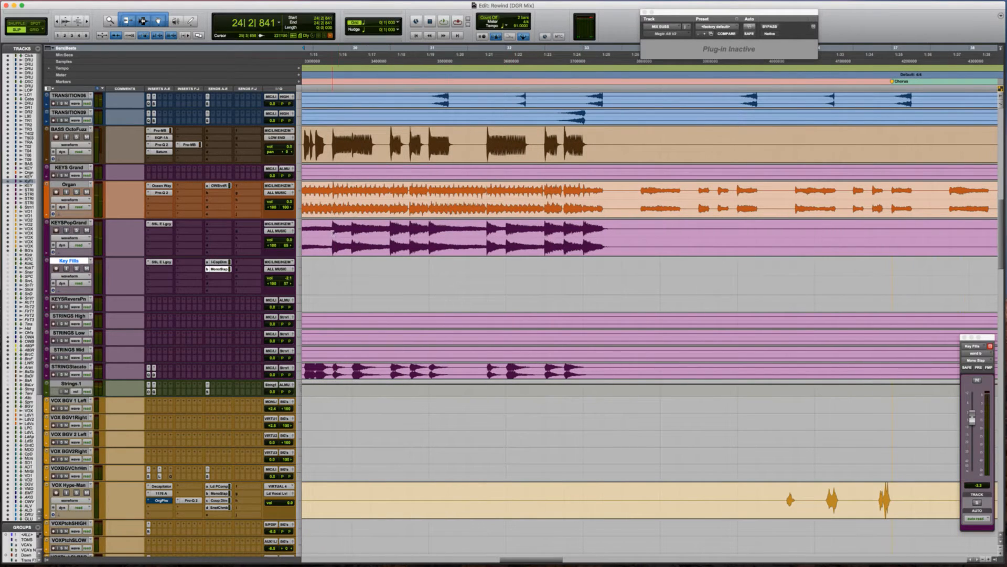
Scan the KEYS Pop Grand track from the pre-chorus into the chorus for further piano fills.
drag(331, 234, 609, 236)
click(632, 236)
key(Tab)
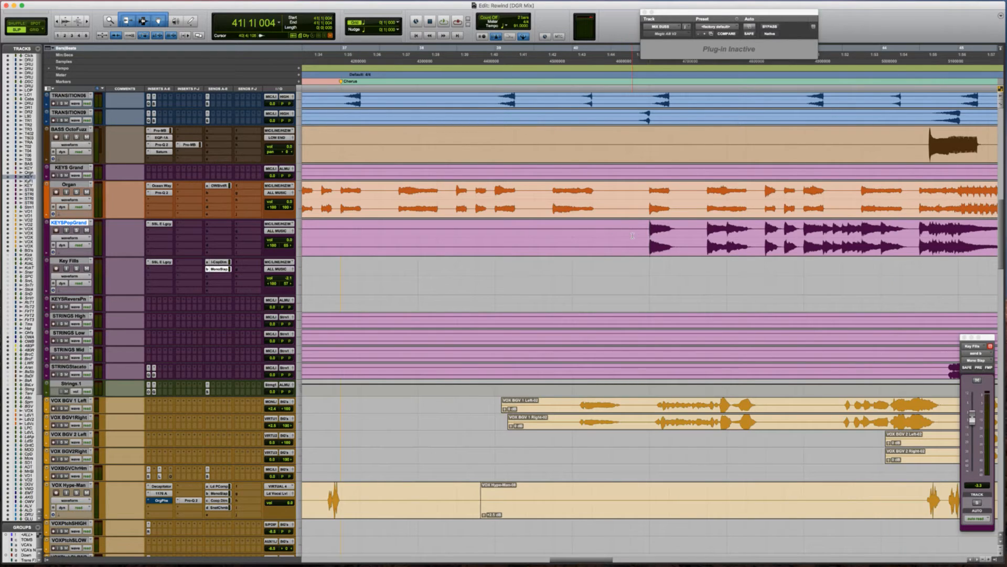
scroll(632, 236, right, 5)
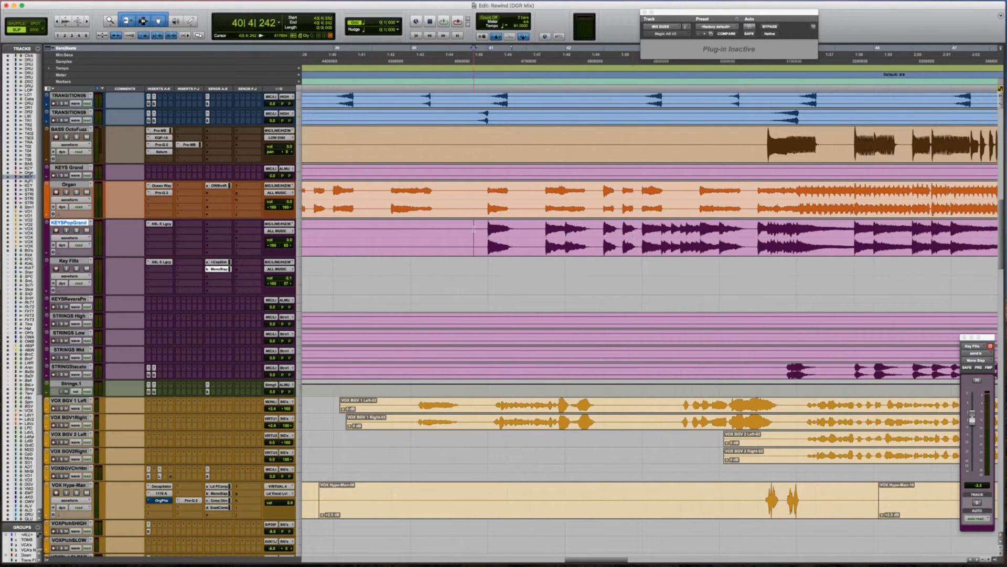
scroll(510, 232, right, 2)
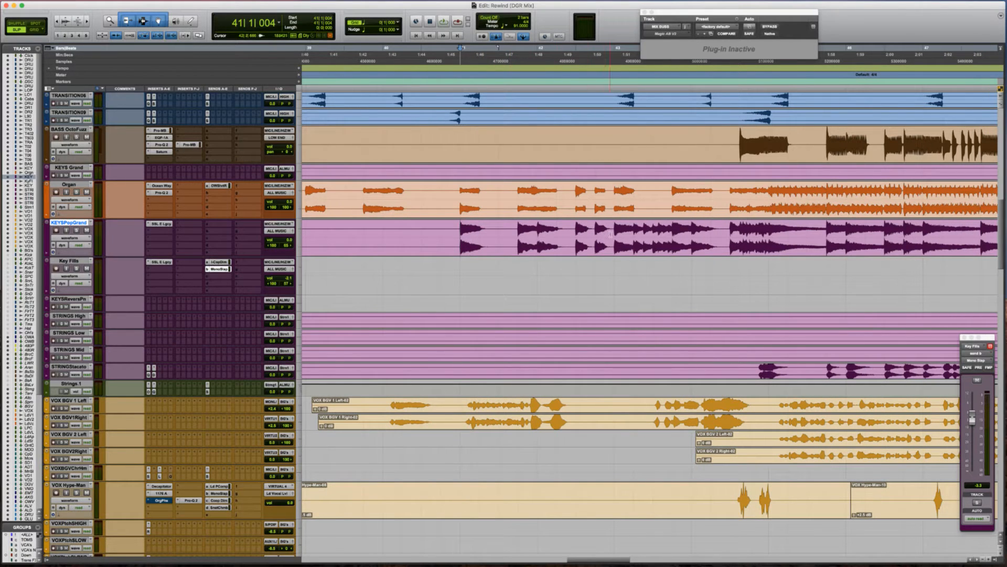
right_click(628, 236)
click(628, 229)
key(Tab)
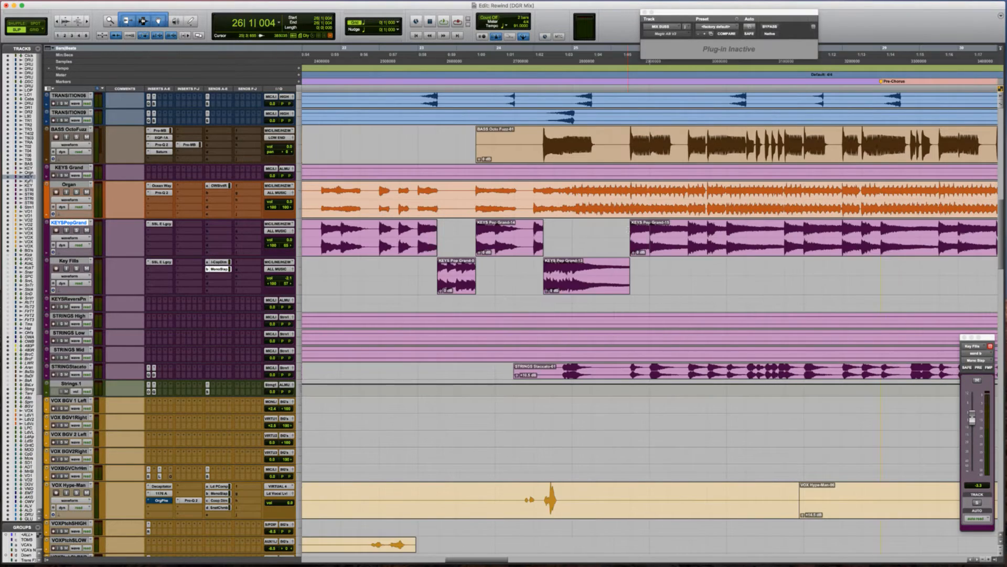
scroll(631, 229, right, 20)
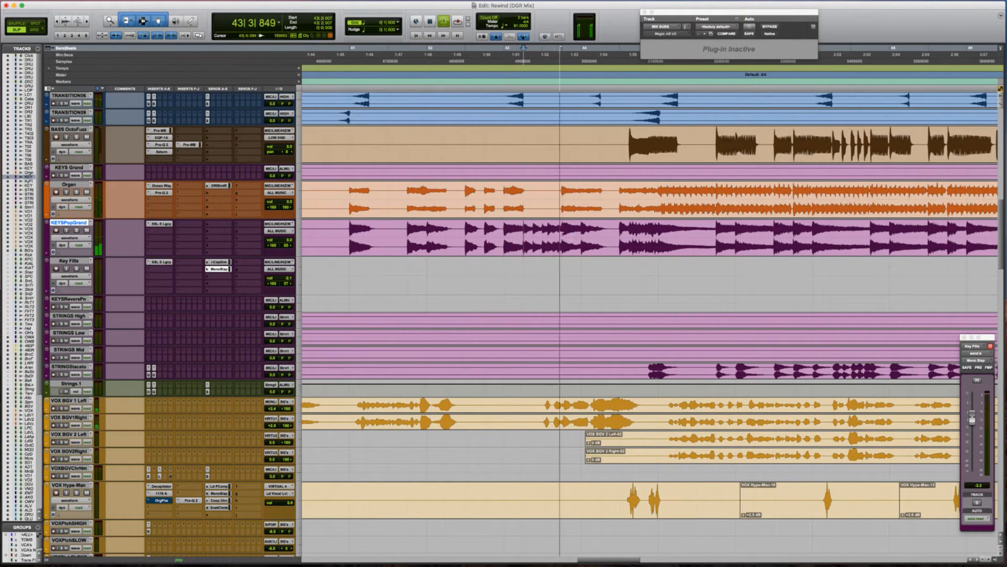
Move the chorus piano fill at 43|2 from KEYS Pop Grand to Key Fills at the same position and play it back.
drag(523, 234, 560, 234)
key(space)
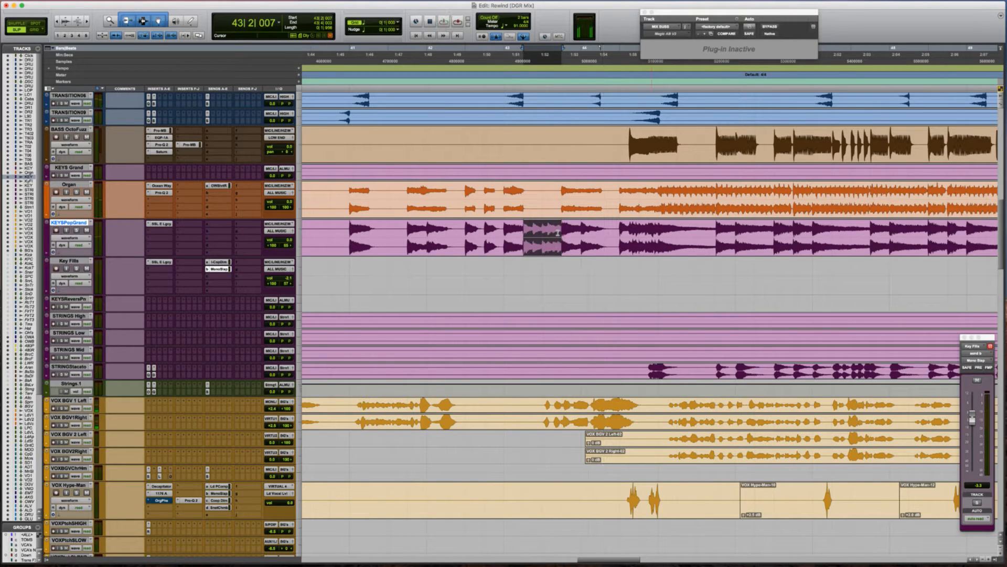
key(Delete)
key(super+v)
click(499, 269)
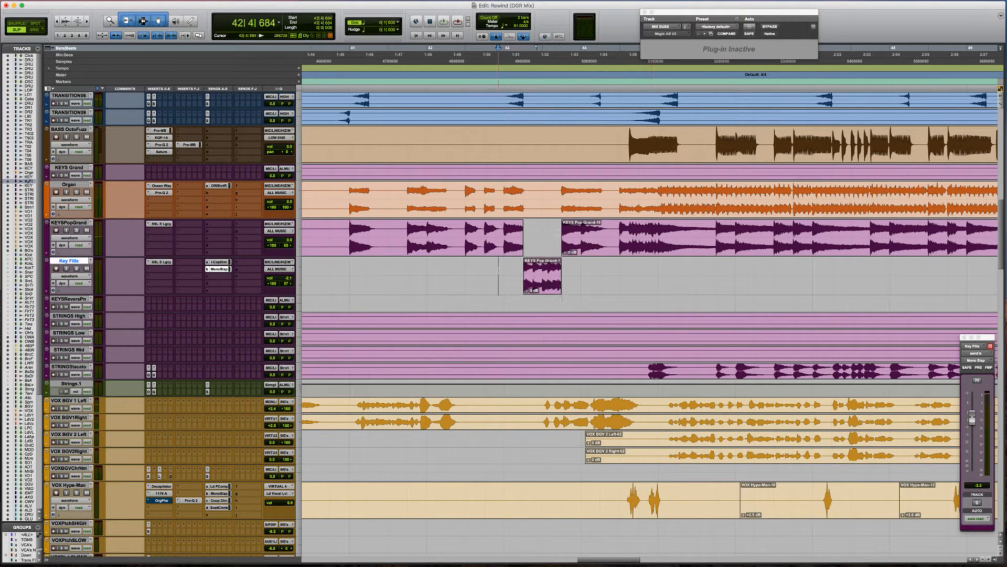
key(space)
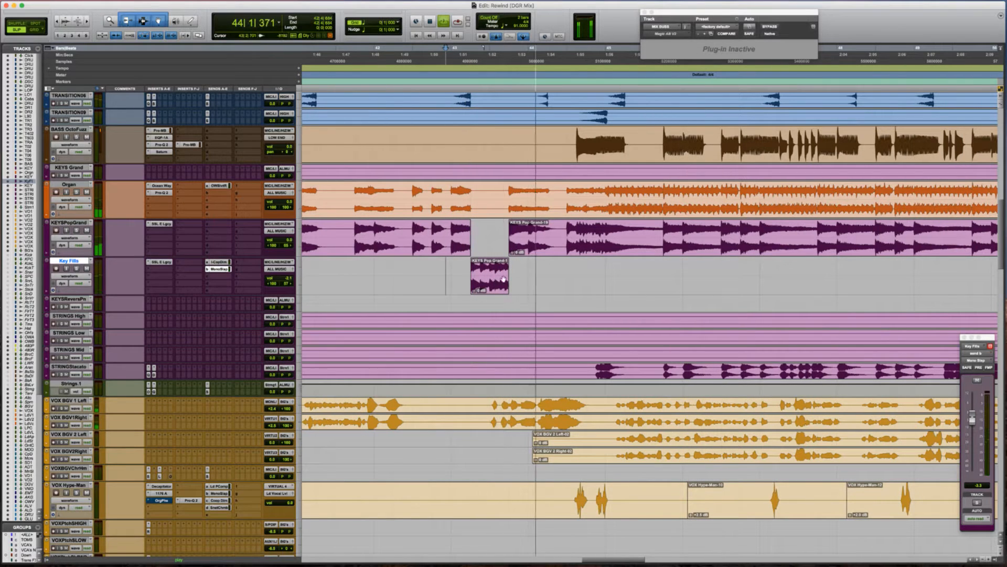
key(space)
Insert FabFilter Pro-Q 2 on Key Fills and add an upper-mid bell boost of about 2.4 dB.
click(149, 273)
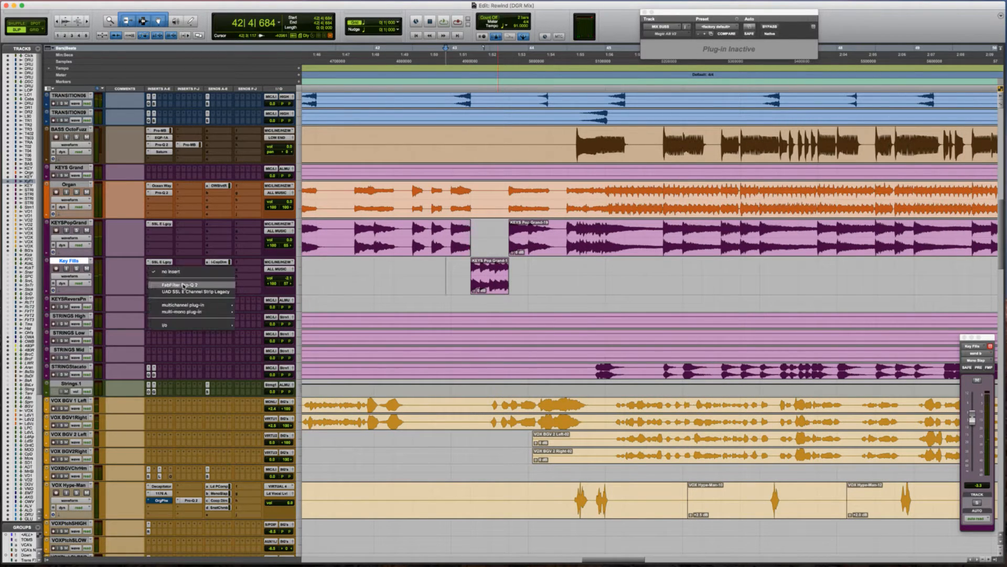
click(250, 283)
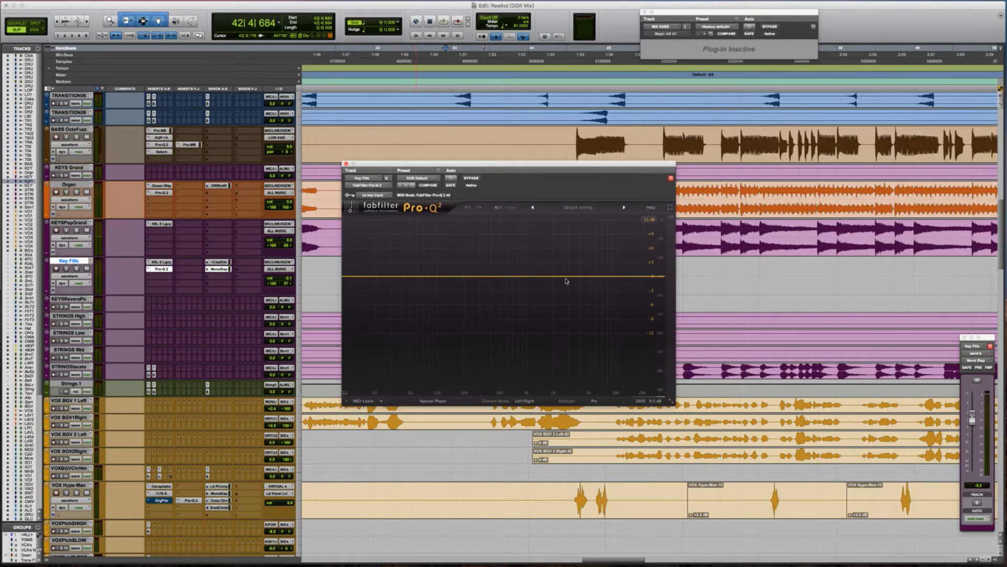
click(558, 277)
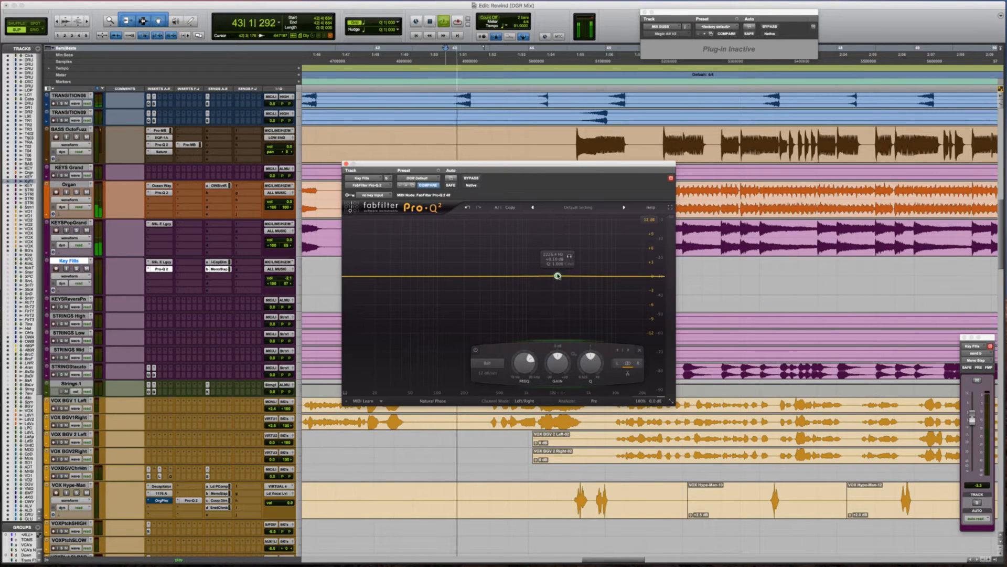
mouse_move(558, 276)
mouse_down()
mouse_move(558, 234)
mouse_move(558, 266)
mouse_up()
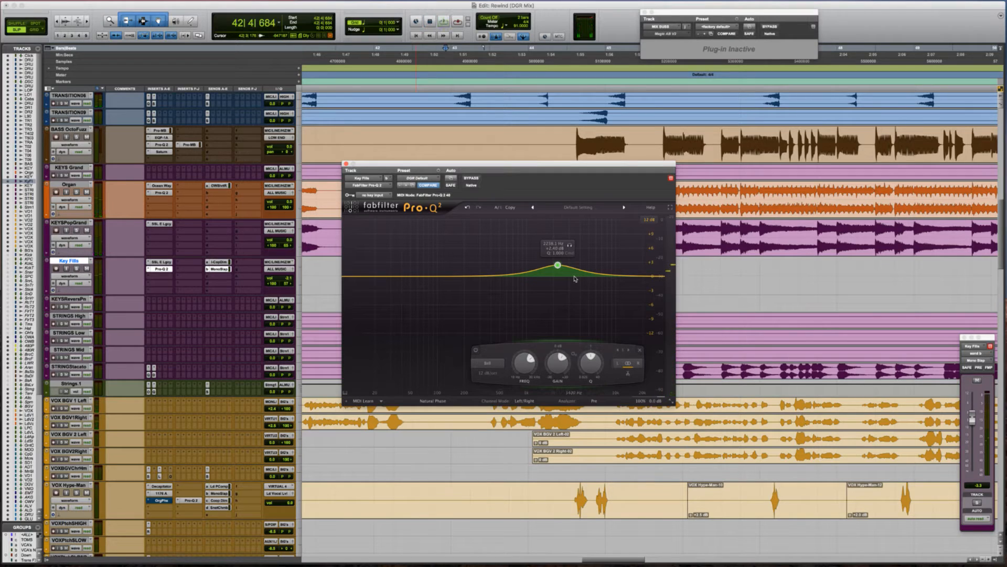
Add a second bell above the upper-mid boost on Key Fills and shape it into a small cut during playback.
click(580, 278)
drag(590, 278, 590, 275)
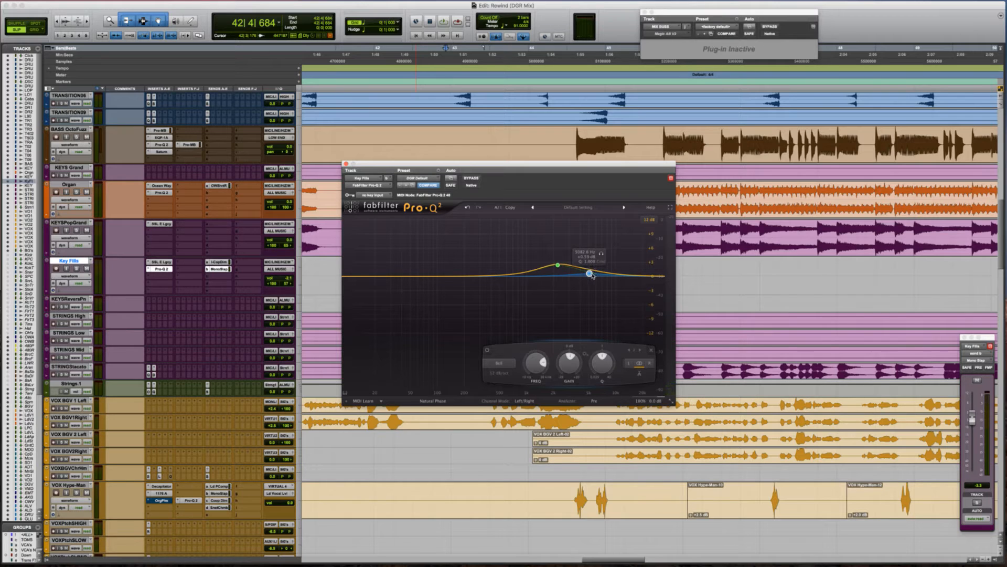
drag(589, 250, 595, 287)
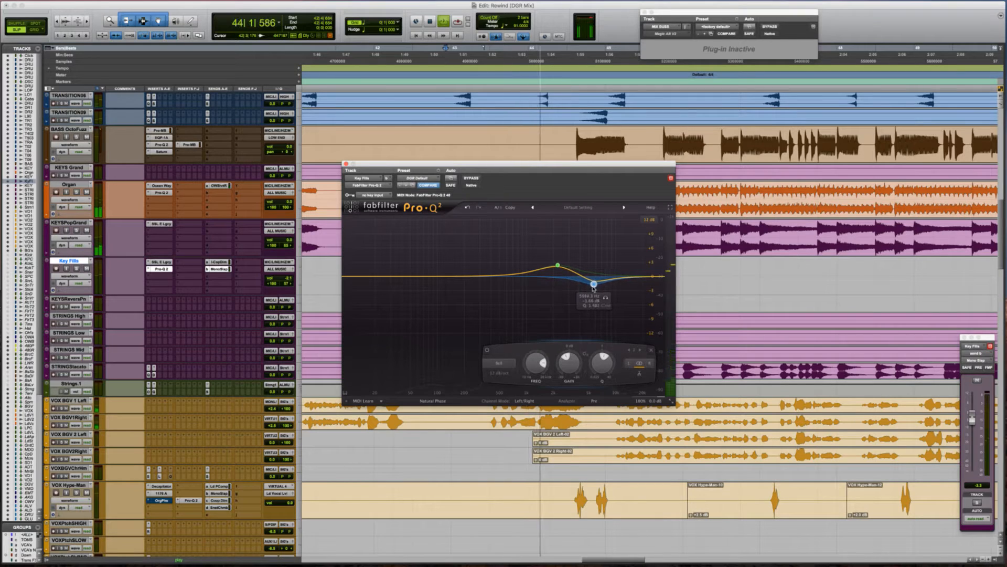
key(space)
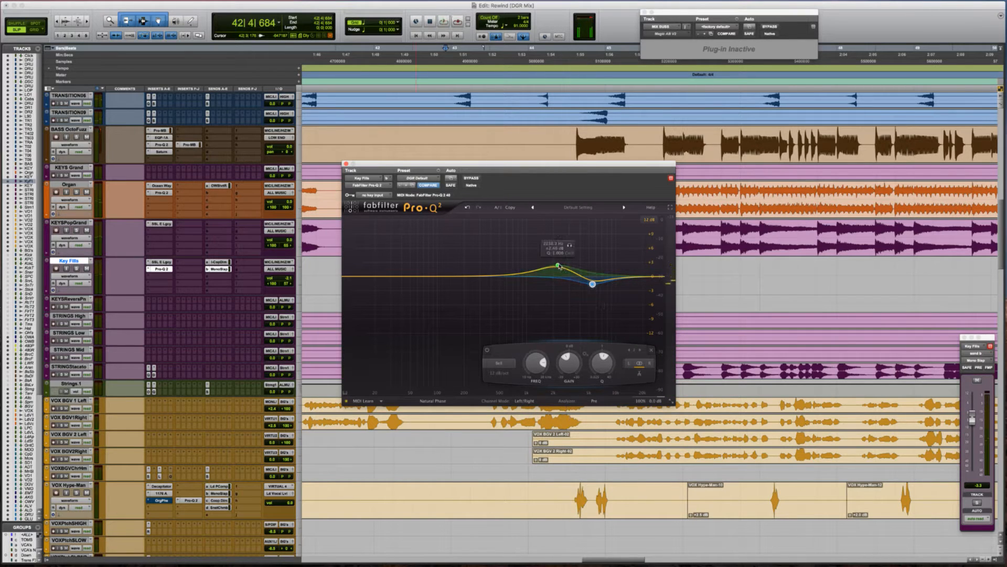
Add a gentle low-mid bell boost to the Key Fills EQ, fine-tune it during playback and close the plug-in.
click(535, 273)
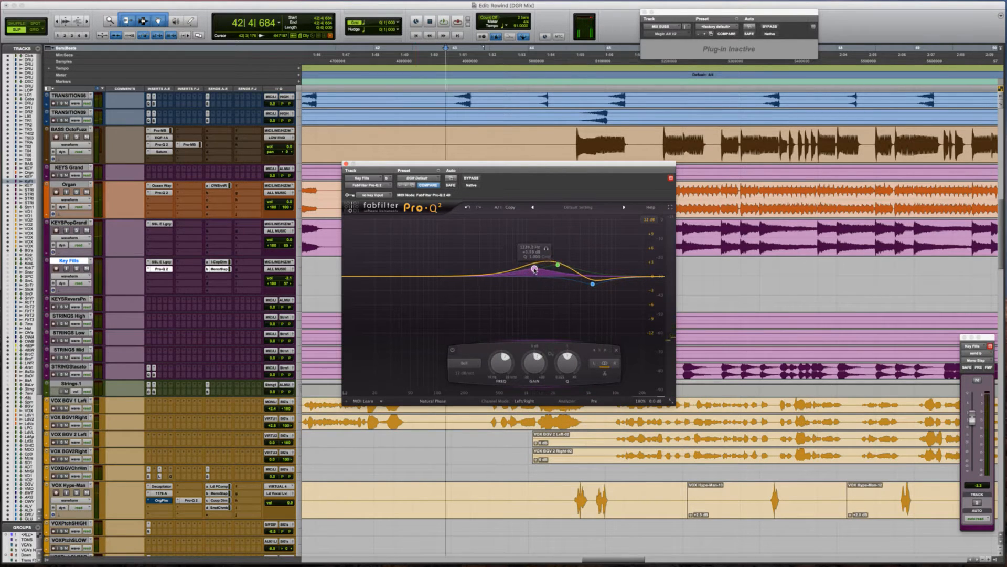
drag(535, 269, 472, 278)
key(space)
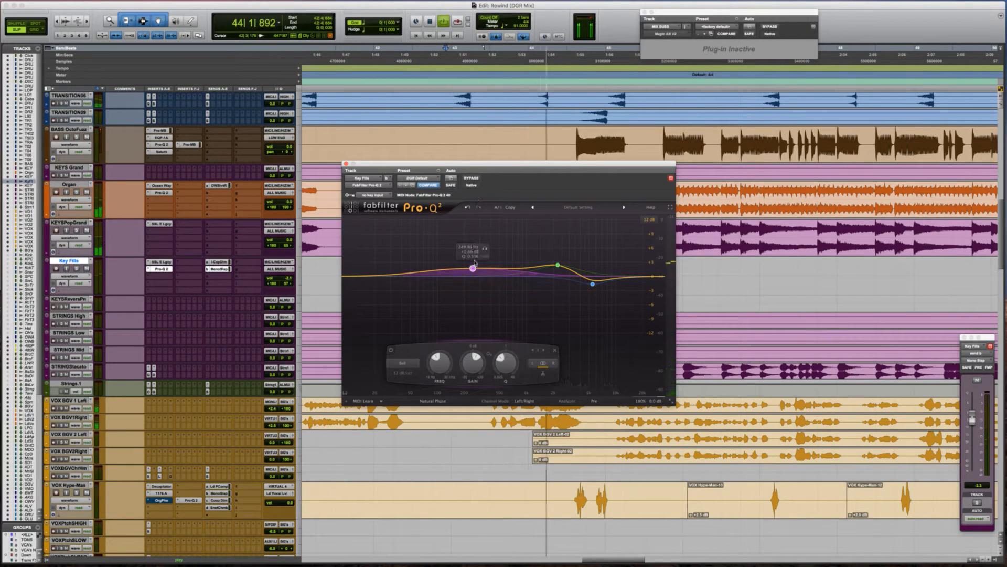
drag(471, 273, 462, 274)
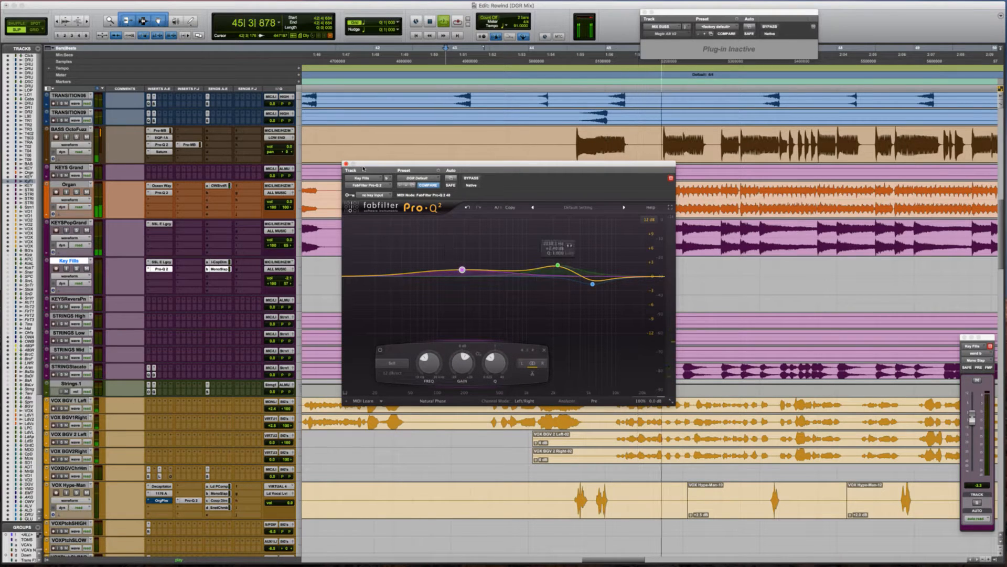
click(346, 164)
key(space)
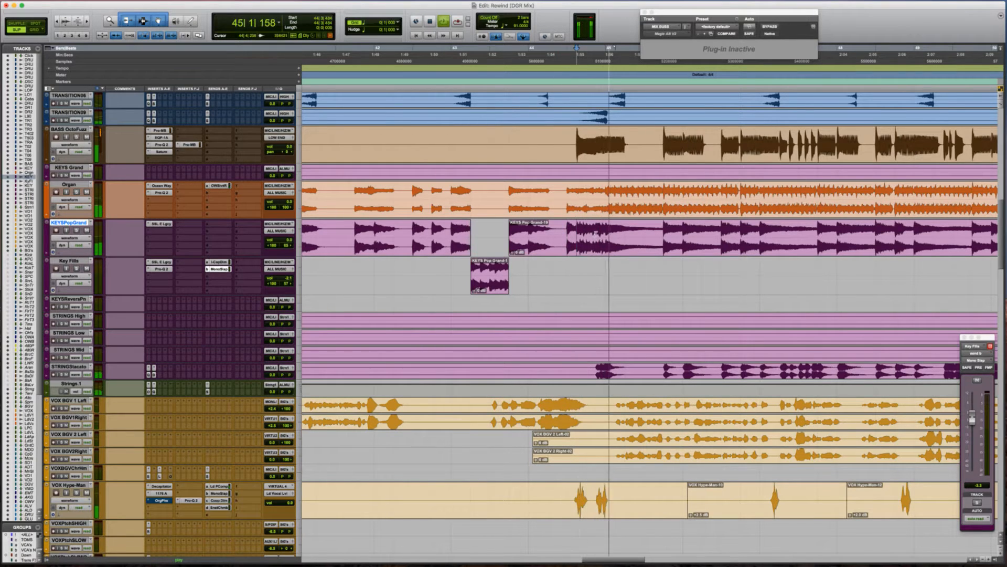
Move the chorus piano phrase starting at 44|3|484 from KEYS Pop Grand to Key Fills at the same position.
drag(577, 236, 665, 236)
key(space)
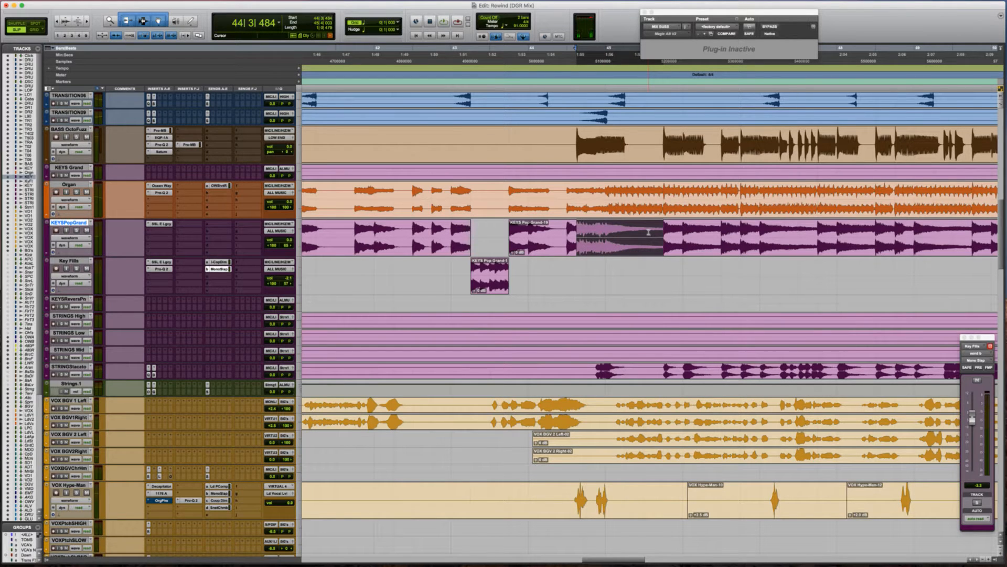
key(x)
key(semicolon)
key(v)
Scan the rest of the KEYS Pop Grand track, past the chorus and through verse 2, for more piano fills.
scroll(678, 232, right, 4)
scroll(678, 232, up, 1)
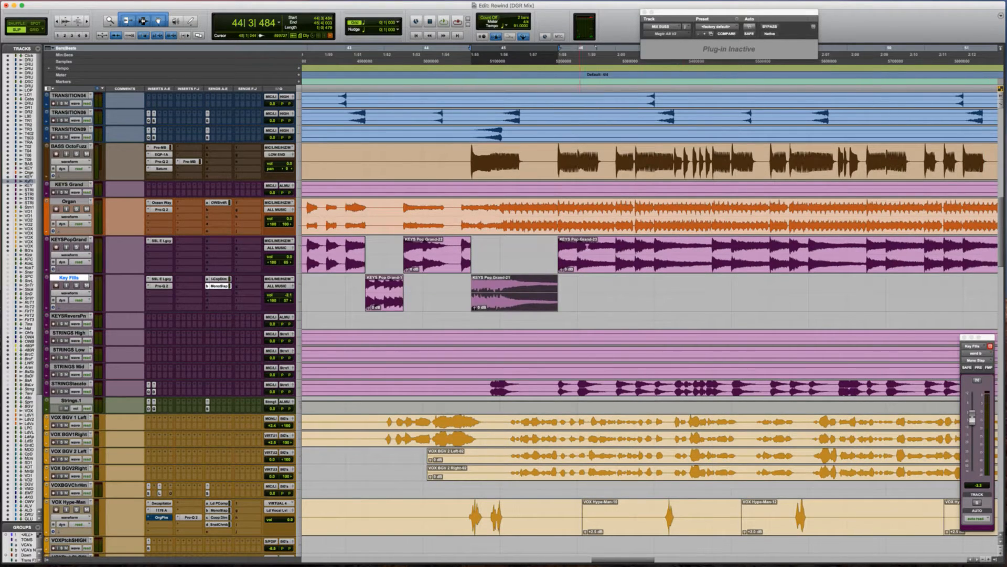
scroll(657, 246, right, 10)
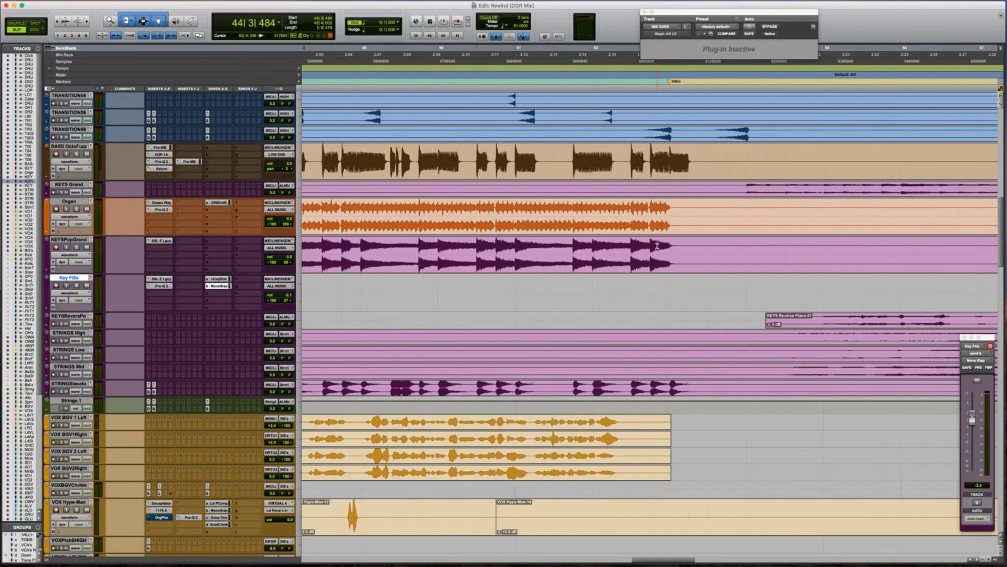
key(r)
key(r)
scroll(657, 246, right, 1)
click(657, 246)
scroll(657, 246, right, 15)
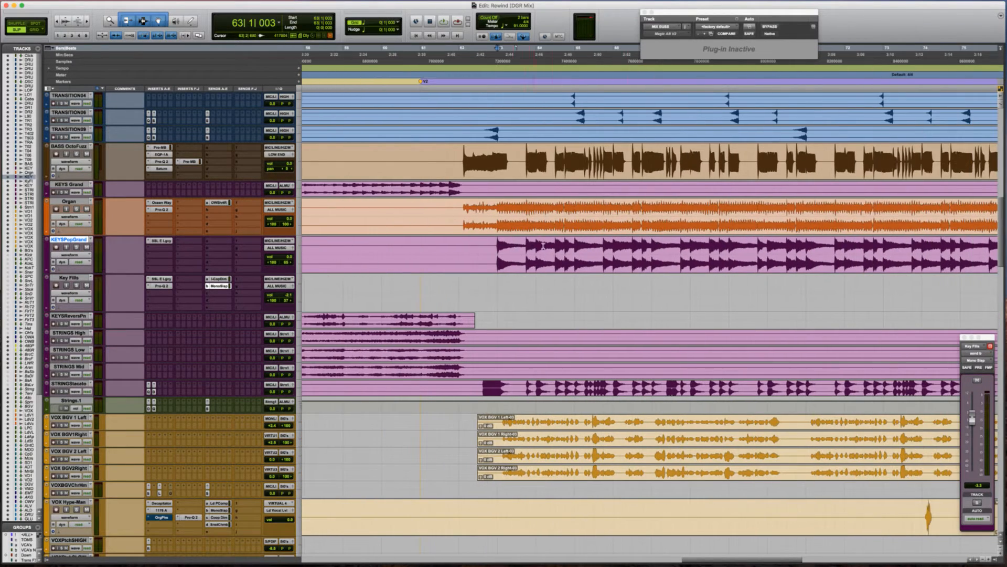
scroll(661, 250, right, 8)
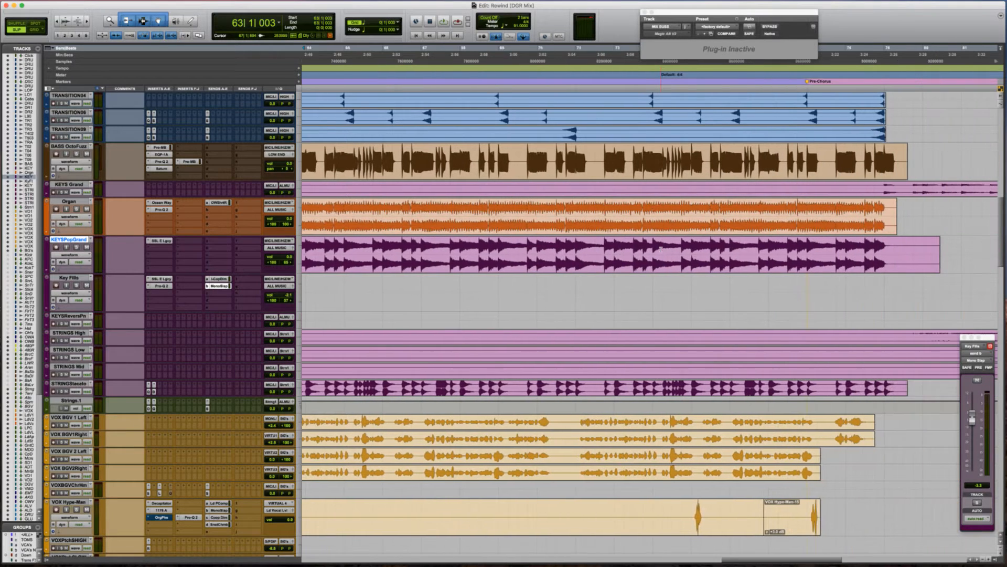
Play a short passage from 63|1|003 to check the KEYS Pop Grand part for more fills.
key(r)
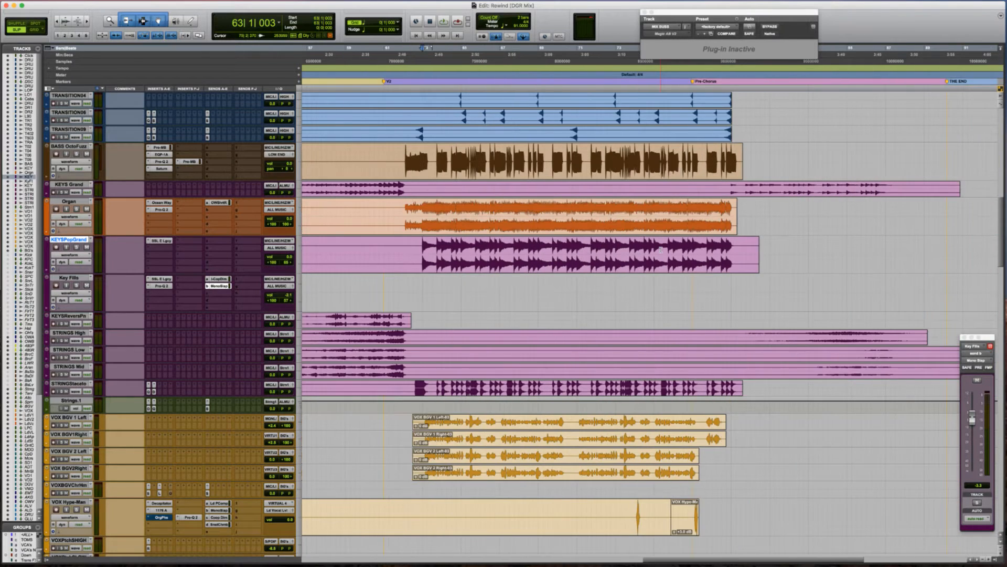
scroll(597, 237, left, 4)
key(space)
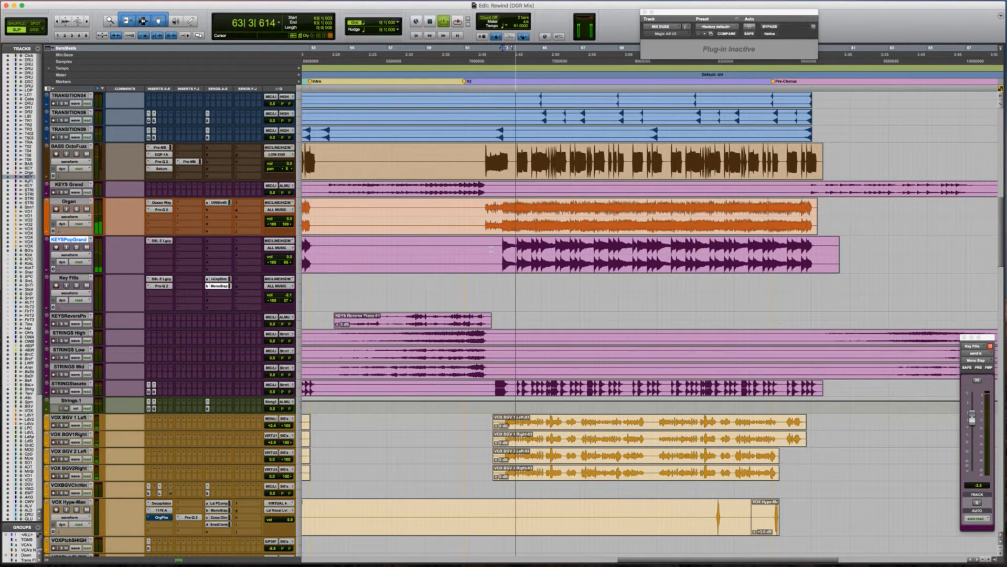
key(space)
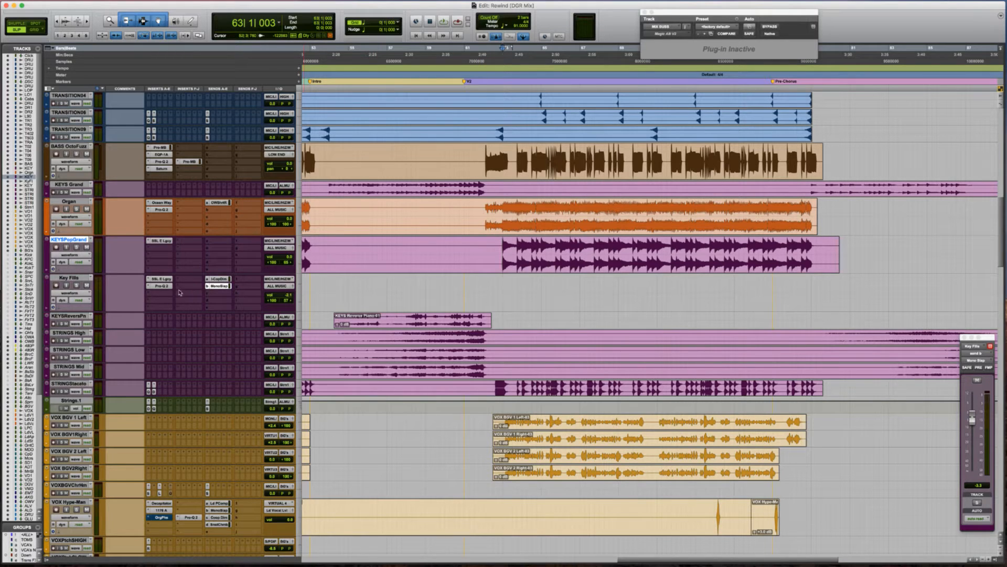
Open the Pro-Q 2 on Key Fills and look at the slope options of the low-mid bell.
click(163, 286)
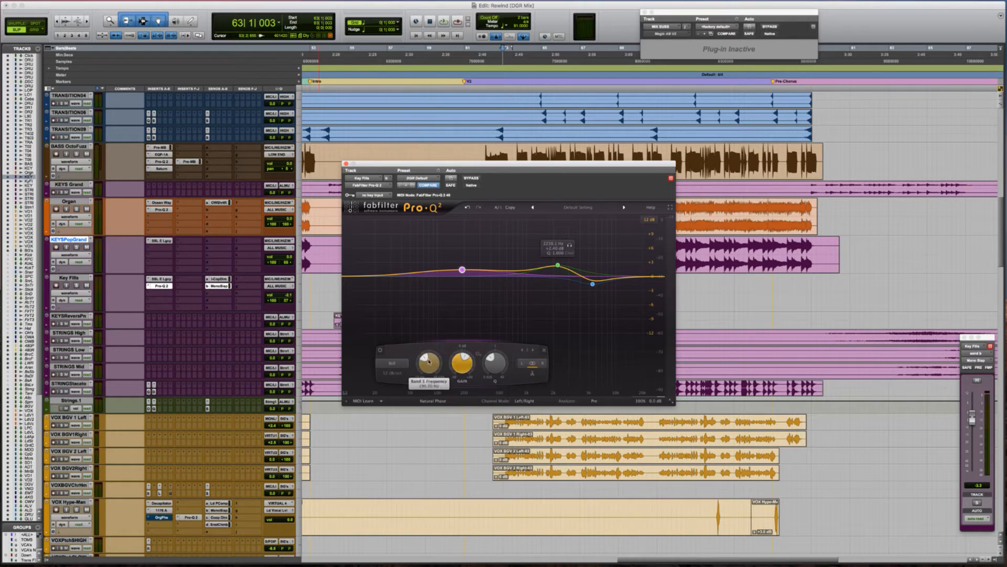
click(394, 373)
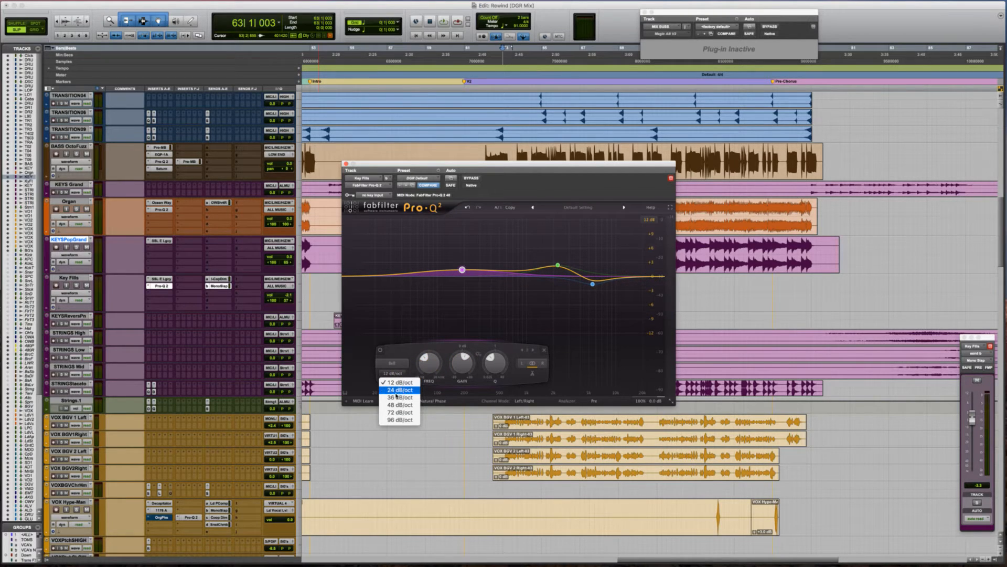
click(466, 322)
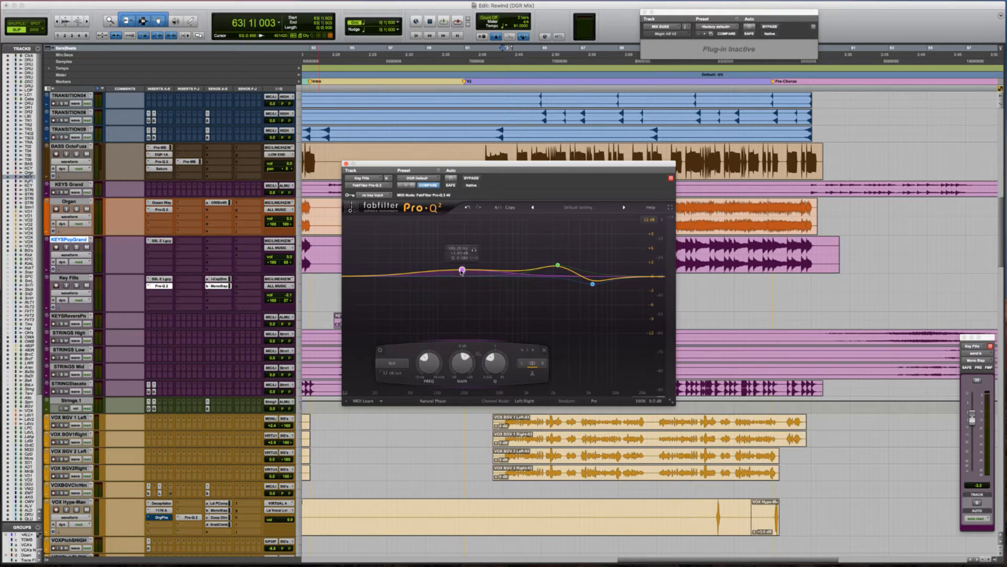
Add a low-frequency bell boost below the low-mid bell on Key Fills, try a 24 dB/oct slope and return it to 12 dB/oct.
double_click(422, 277)
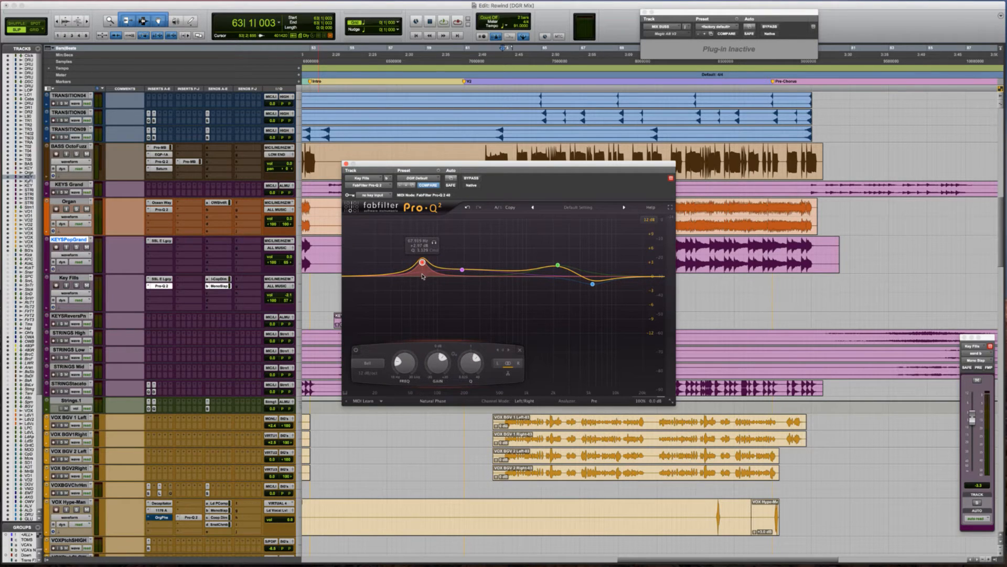
drag(422, 264, 416, 255)
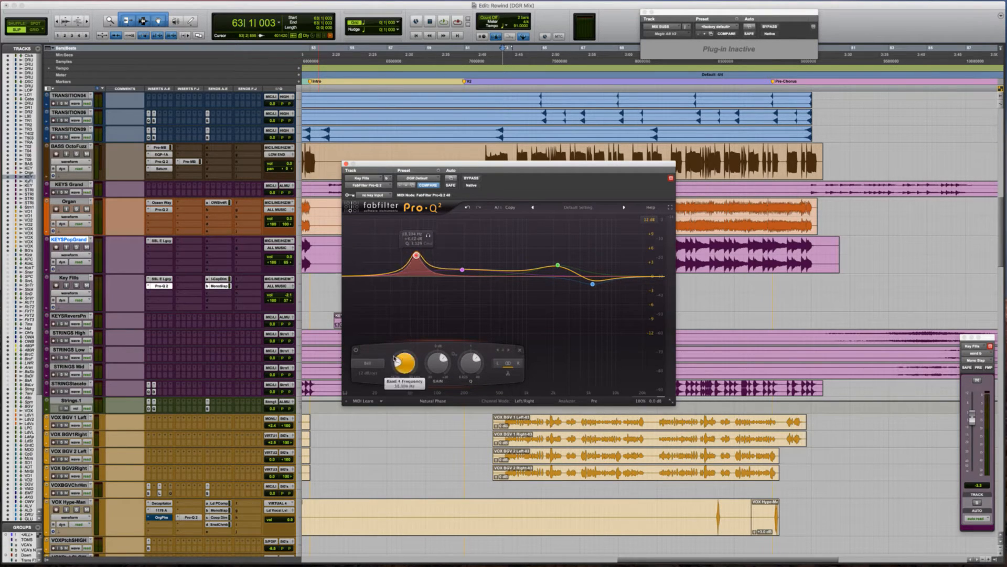
click(365, 373)
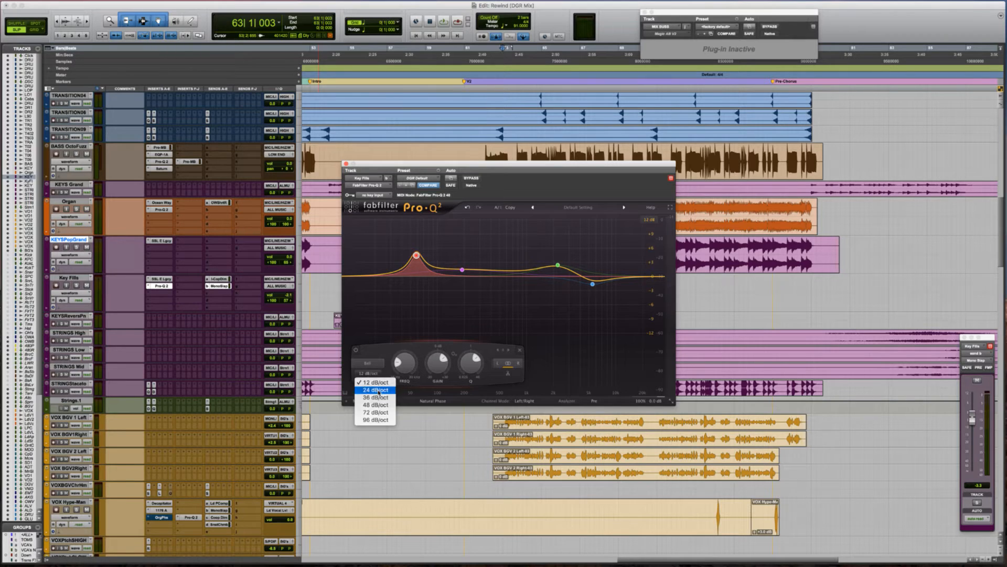
click(378, 391)
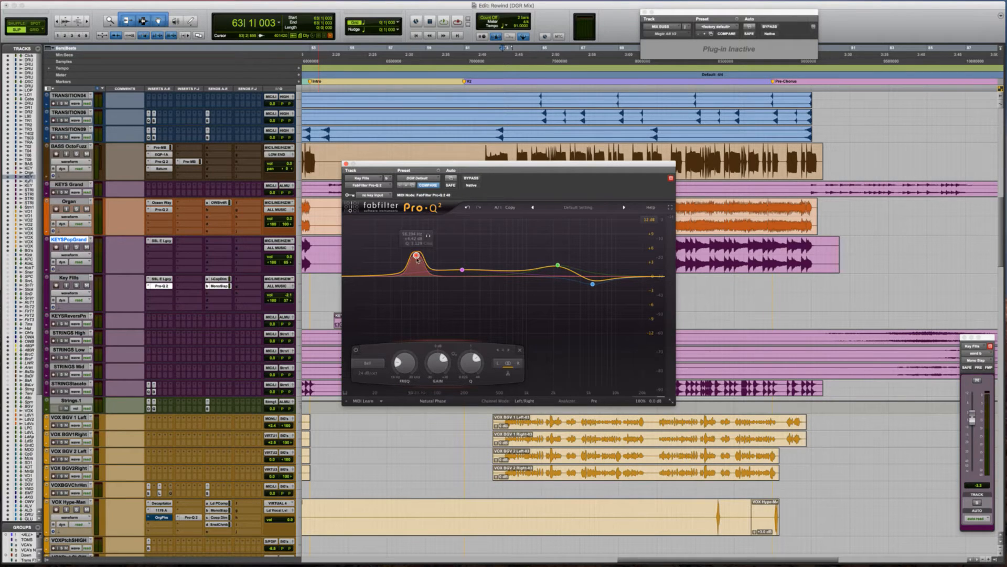
click(375, 379)
click(374, 381)
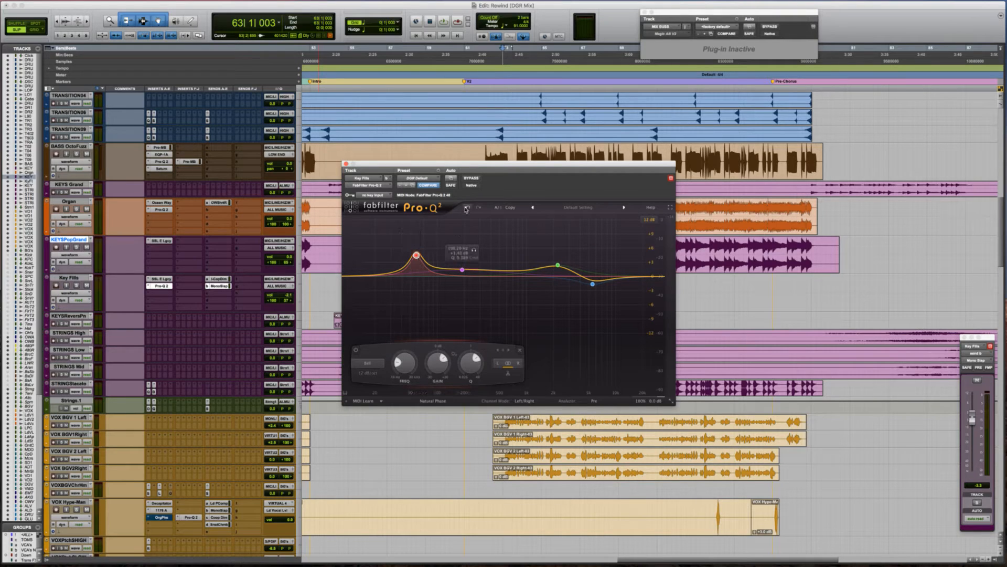
Undo the slope, boost and creation of the extra low-frequency bell on Key Fills, and shift the EQ window aside.
click(466, 209)
click(466, 209)
click(466, 209)
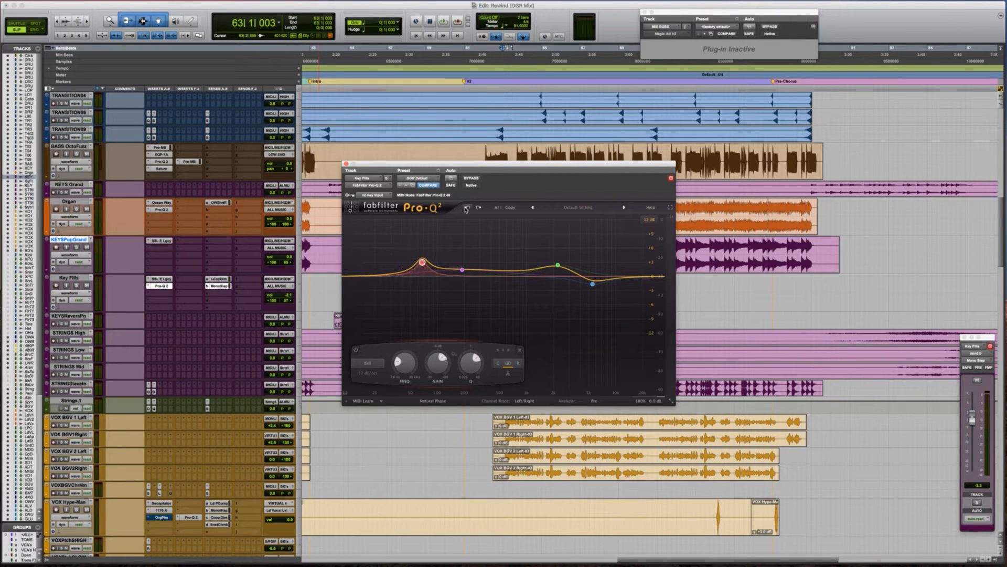
click(467, 209)
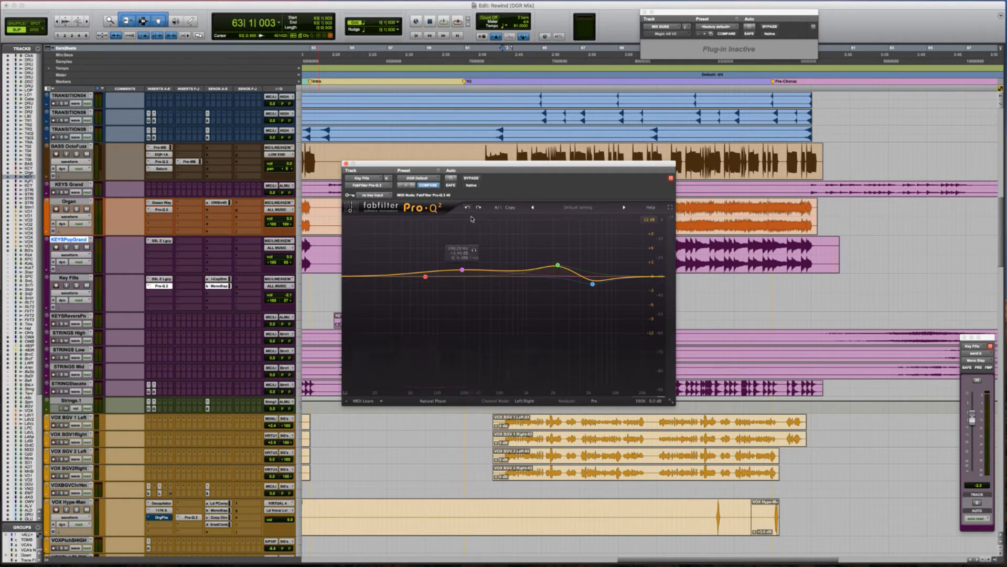
click(467, 209)
click(558, 265)
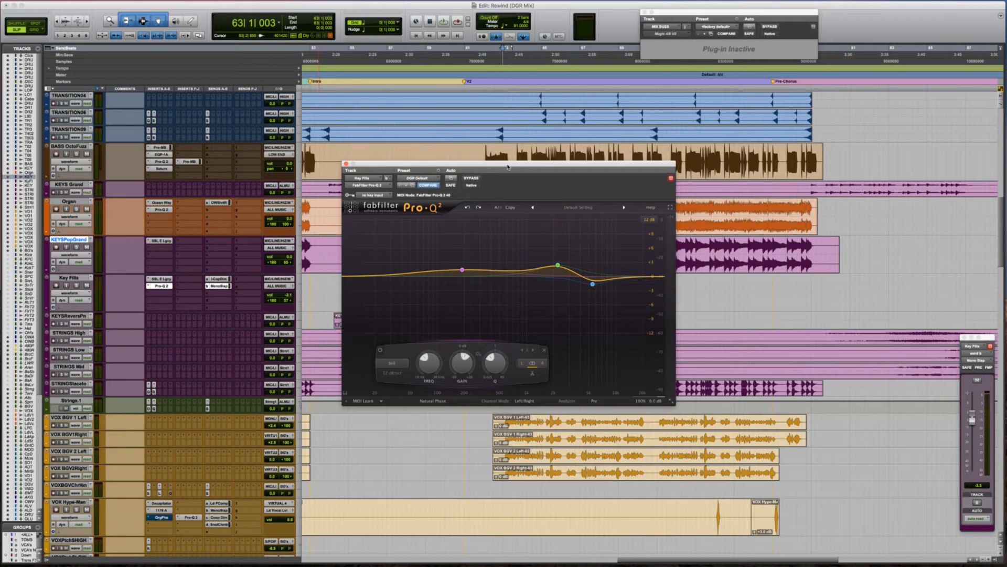
drag(508, 166, 558, 168)
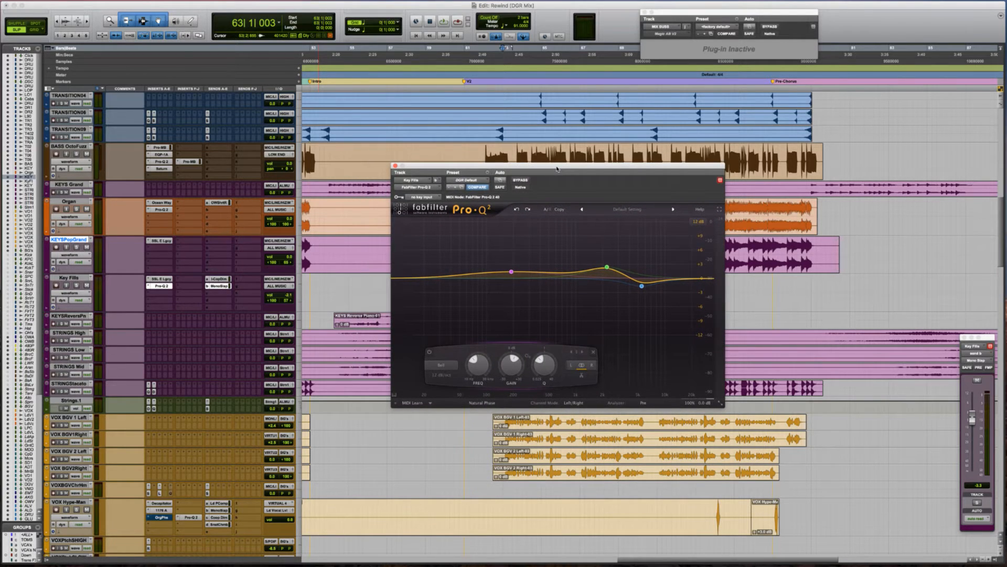
Close the Key Fills track's Pro-Q 2 window and insert a stereo Decapitator in the track's third insert slot.
click(395, 166)
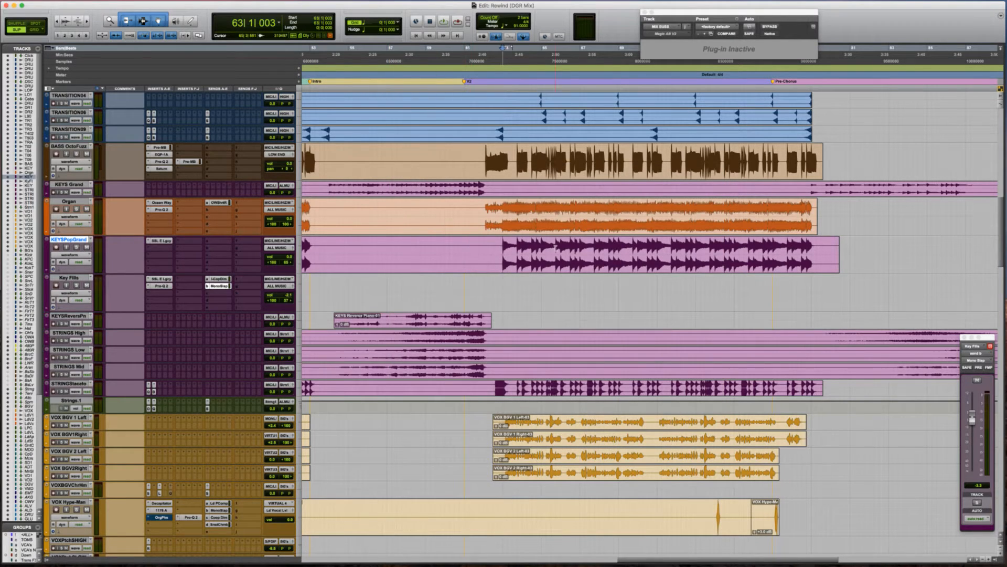
key(r)
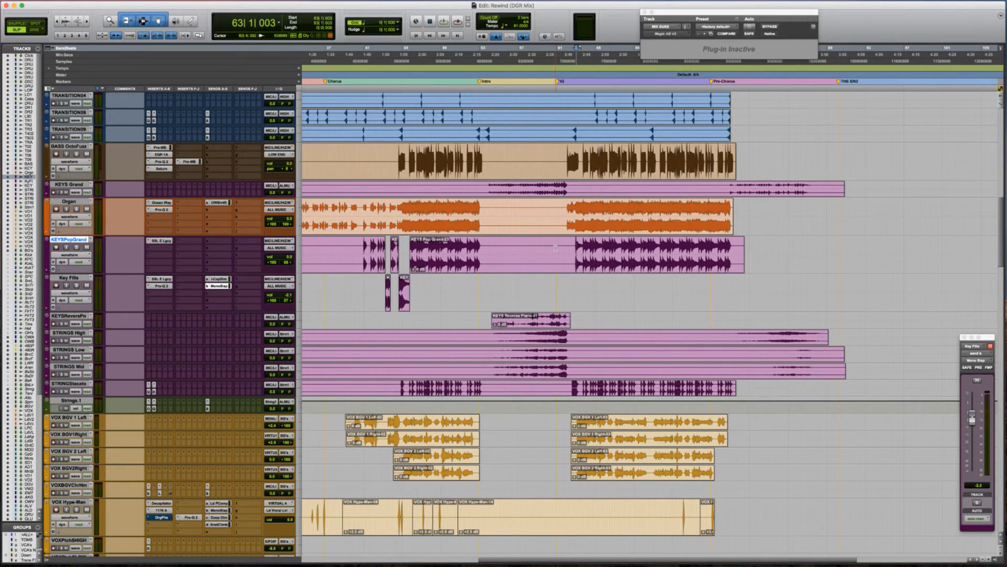
key(r)
key(r)
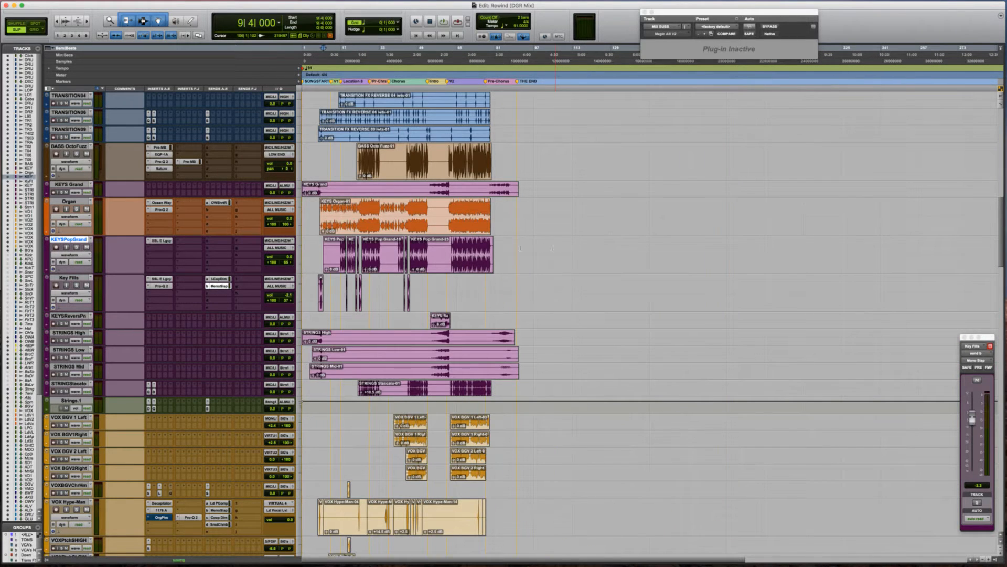
key(t)
key(t)
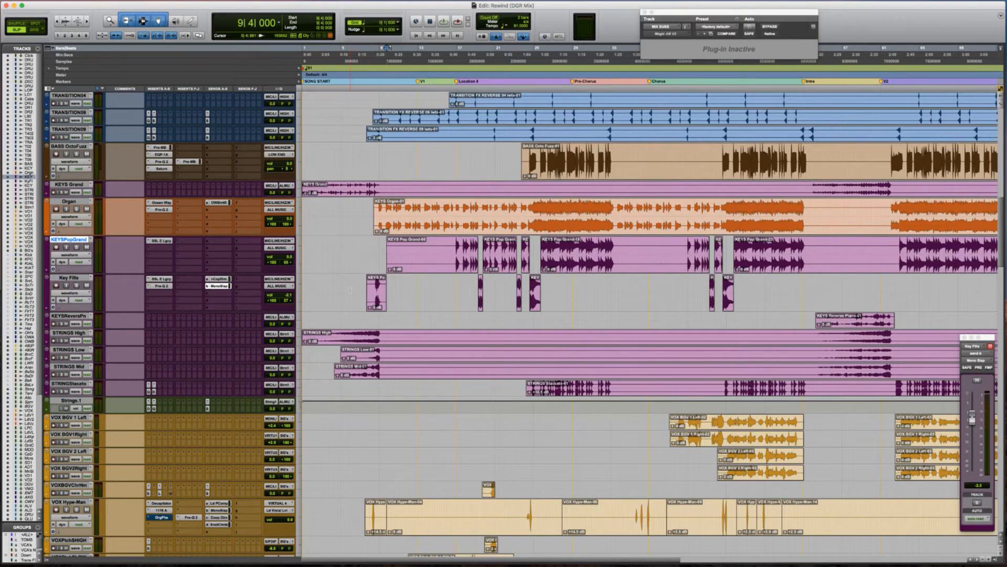
click(160, 294)
mouse_move(203, 329)
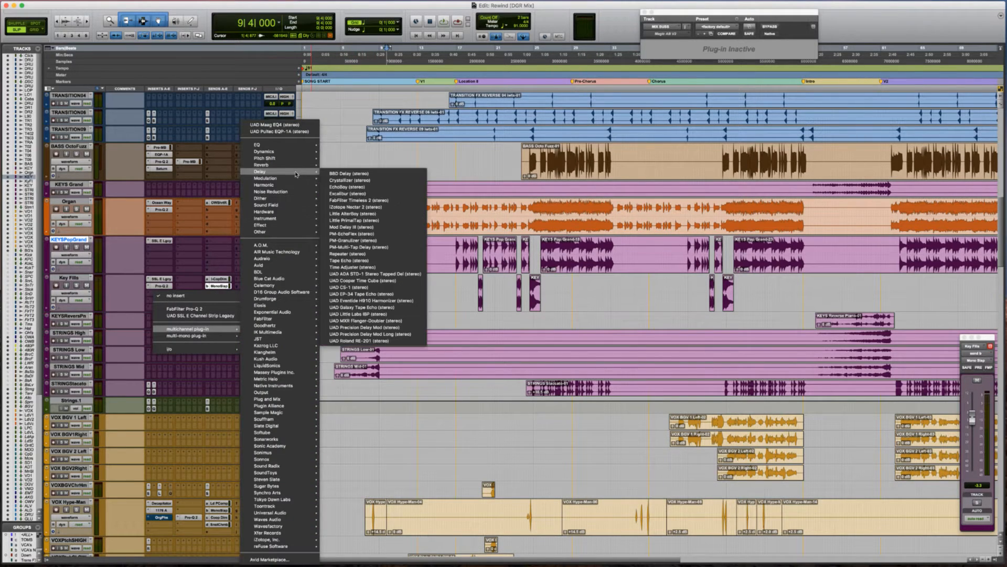
mouse_move(283, 185)
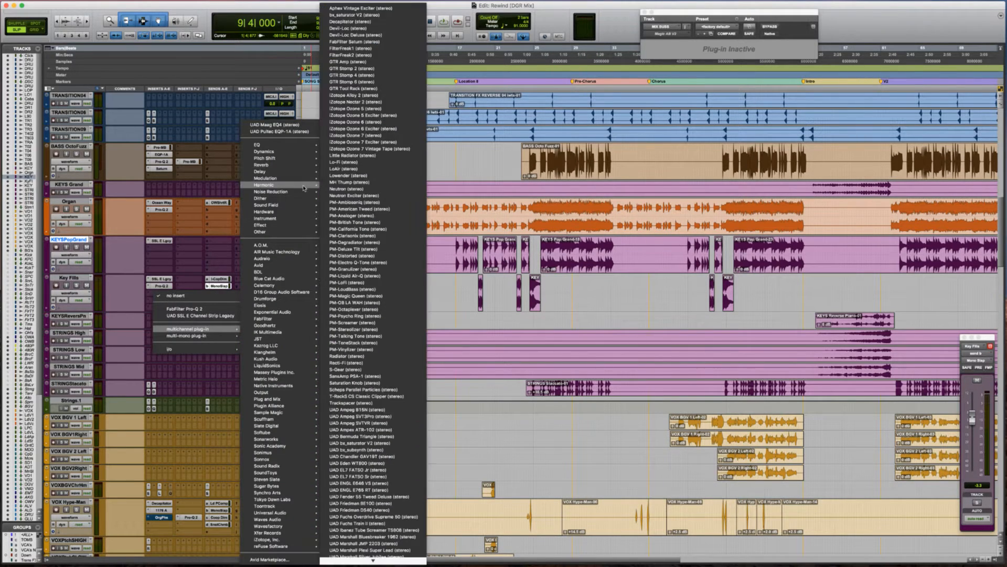
click(382, 22)
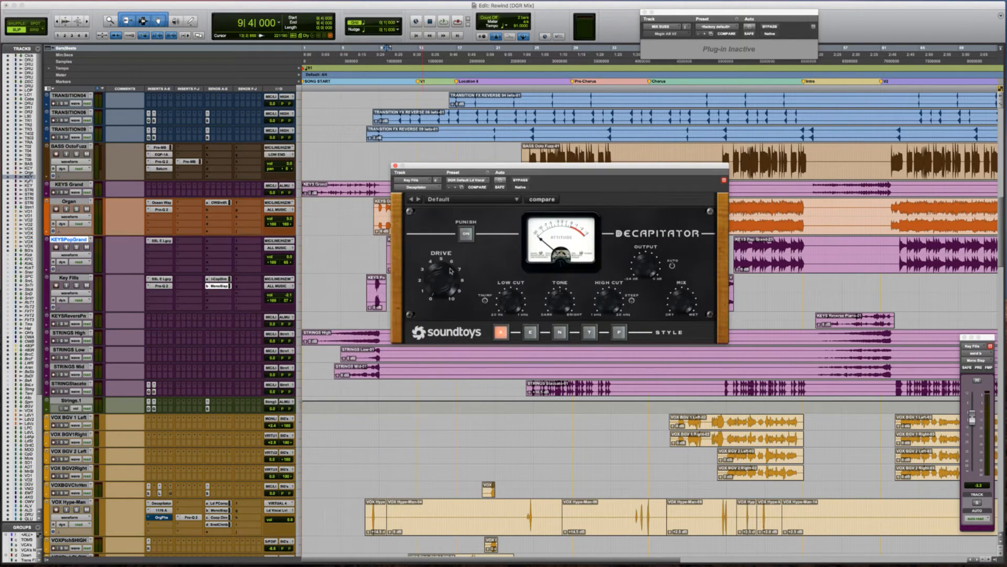
Enable Punish on the Decapitator and place the playback start at the first Key Fills clip, moving the plug-in window clear of it.
click(465, 234)
click(367, 287)
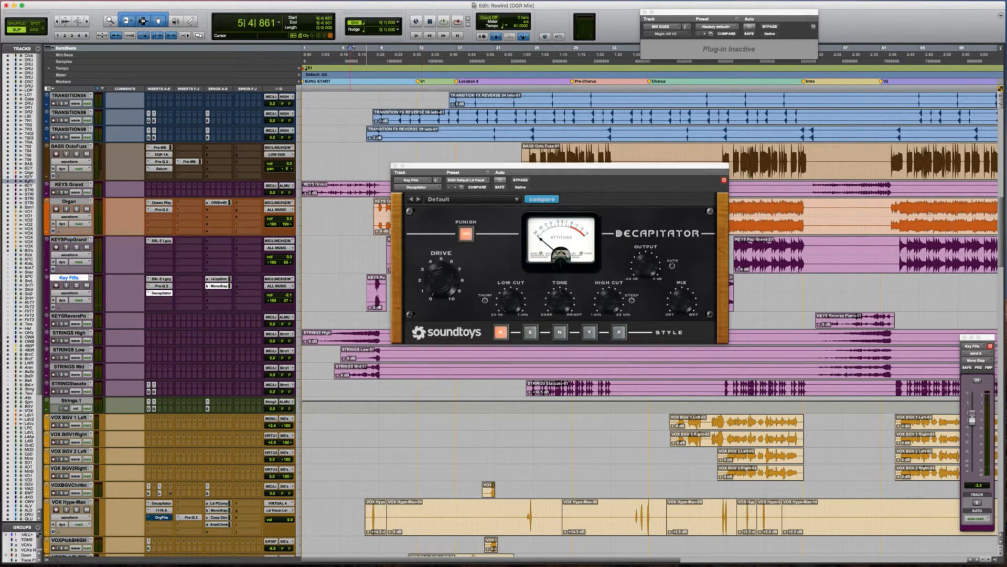
click(672, 266)
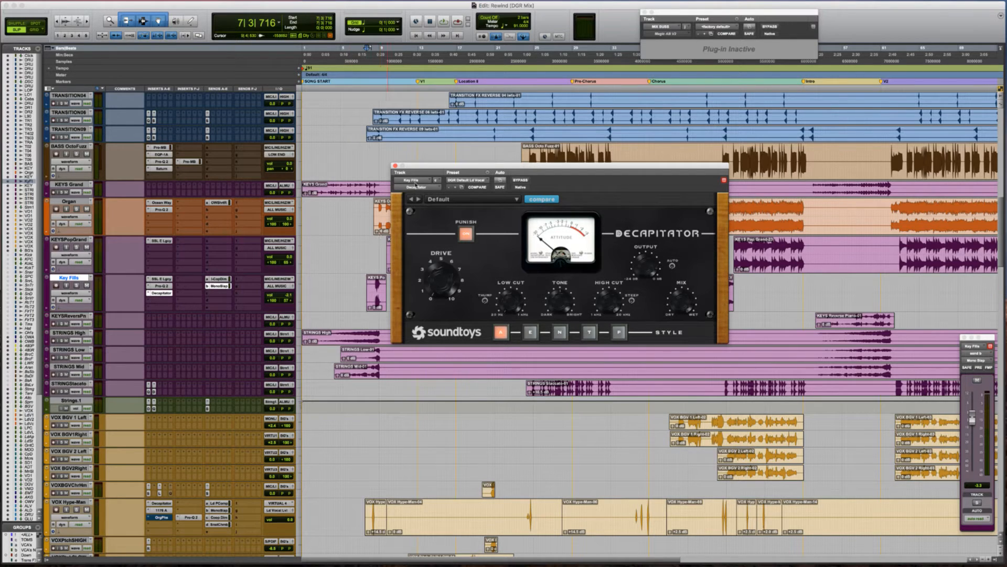
drag(423, 171, 470, 257)
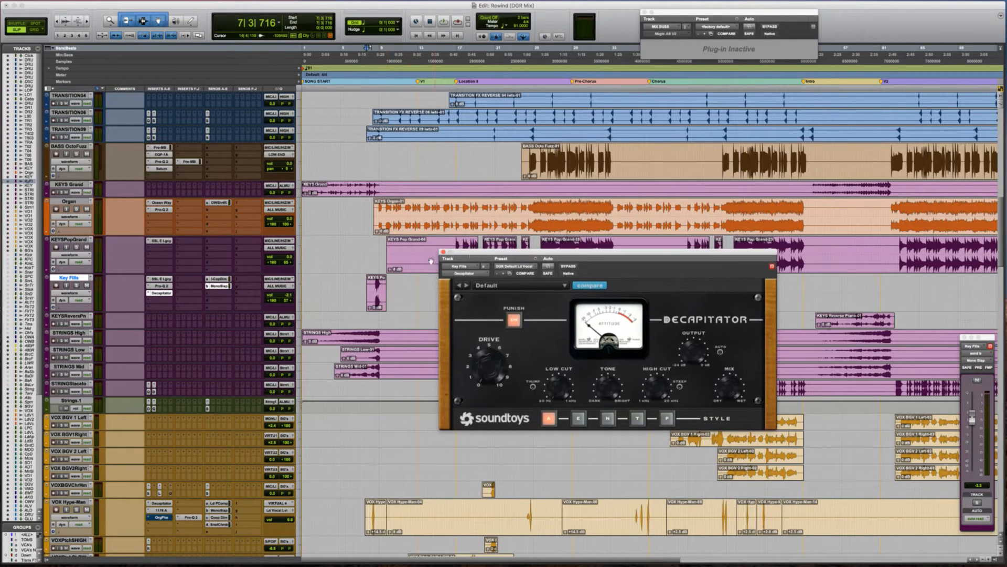
Solo the Key Fills track and audition its first clip with the Decapitator bypassed and active.
click(373, 288)
key(shift+s)
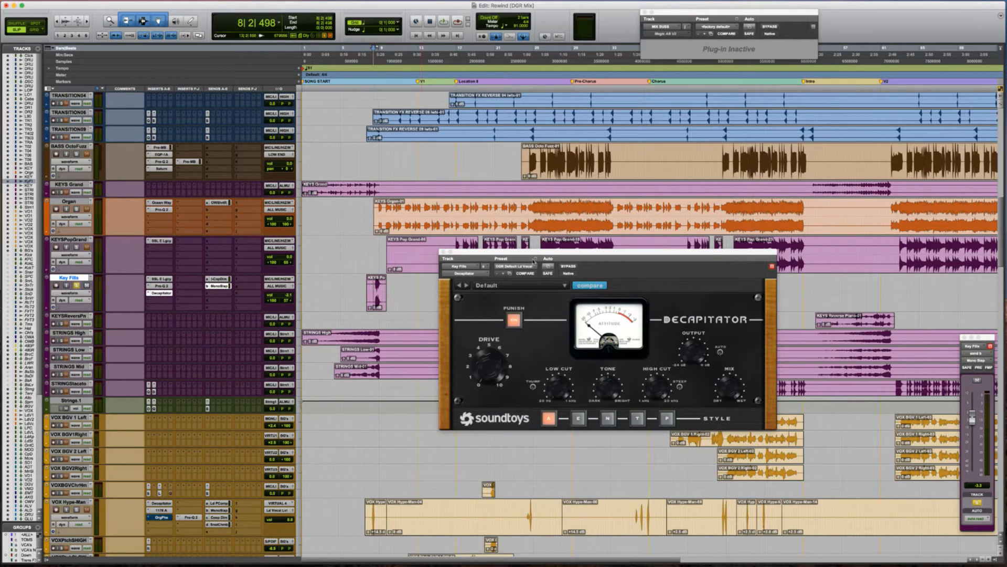
click(568, 267)
key(space)
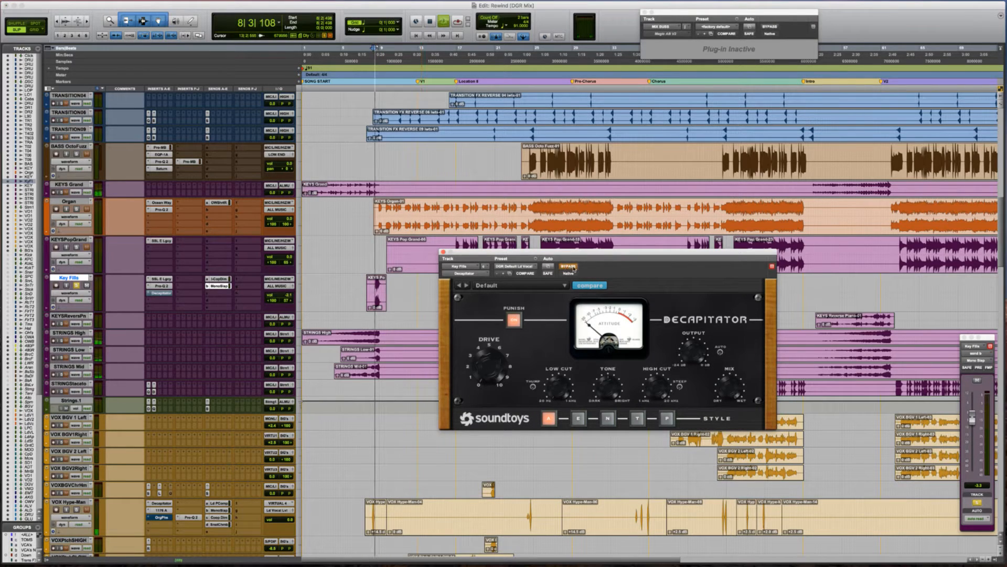
click(571, 268)
key(space)
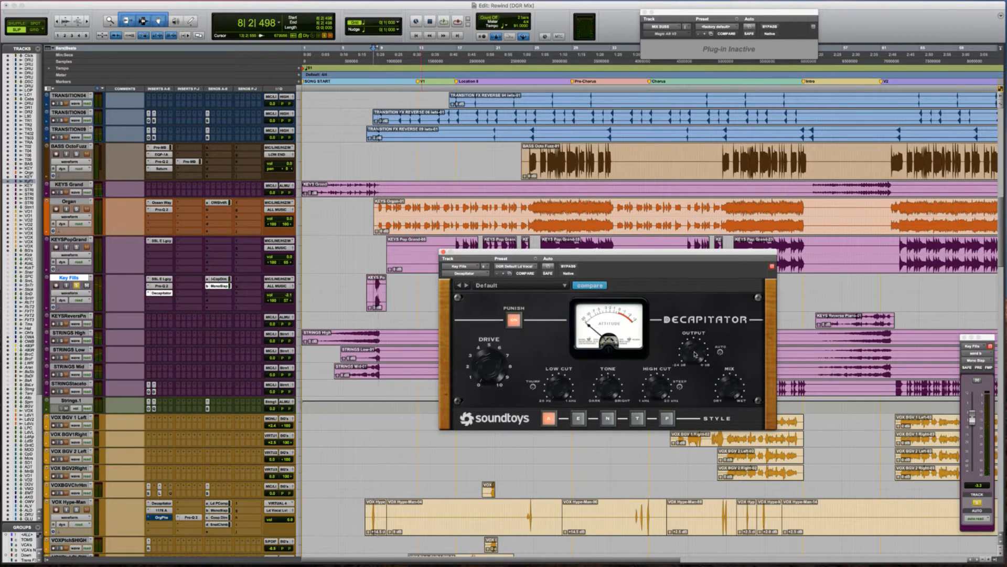
Replay the soloed first fill several times, toggling the Decapitator's bypass to compare the processed and dry sound.
key(space)
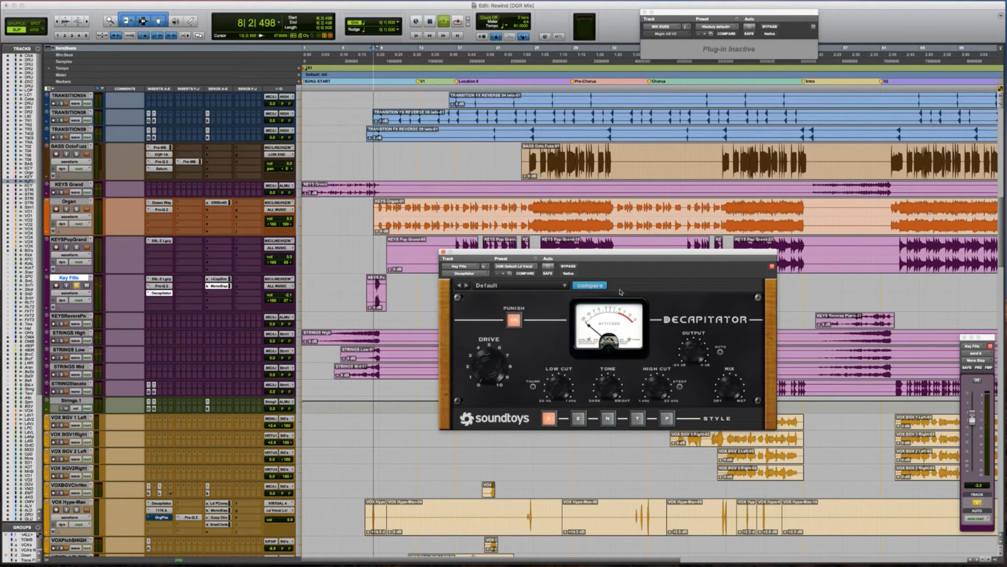
click(570, 268)
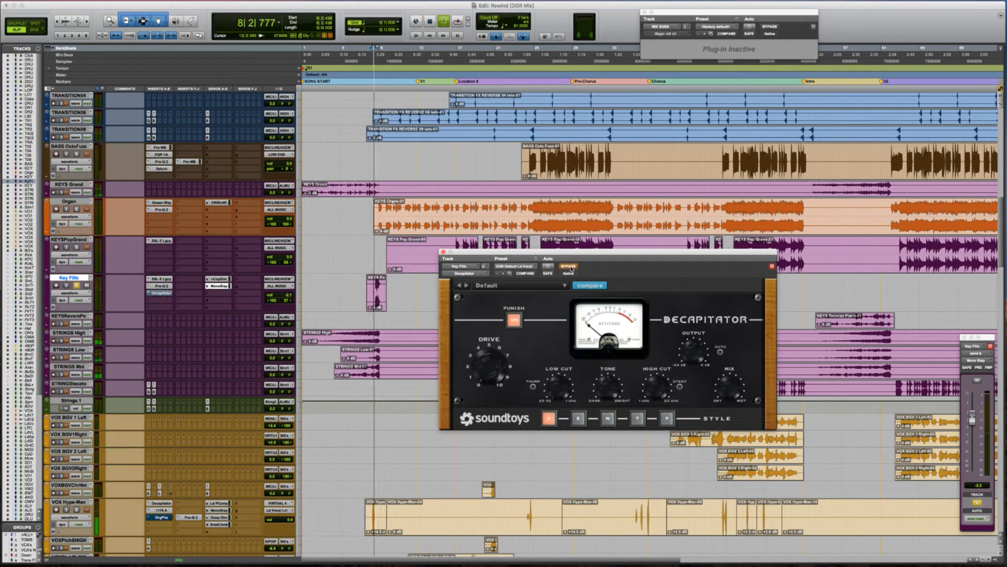
key(space)
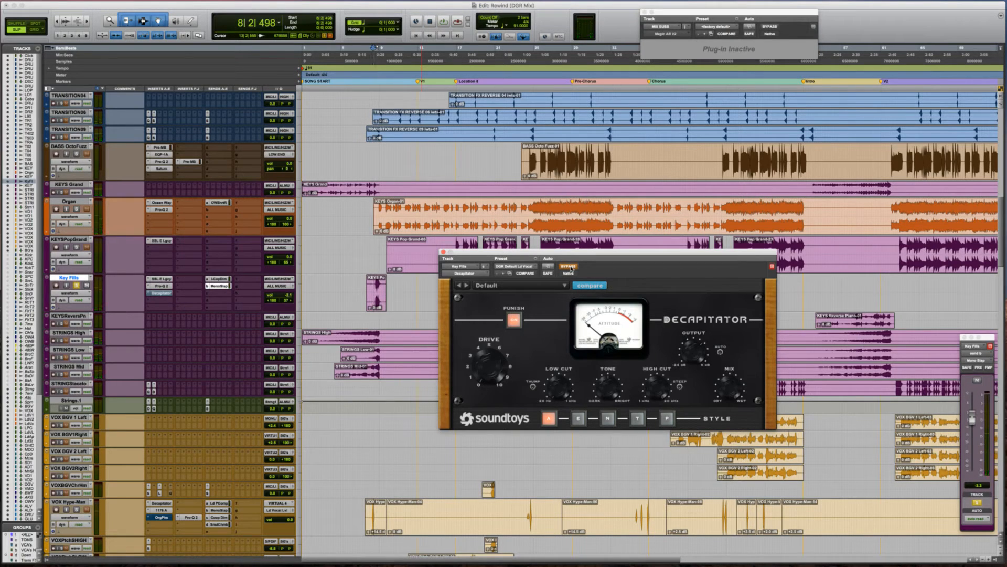
key(space)
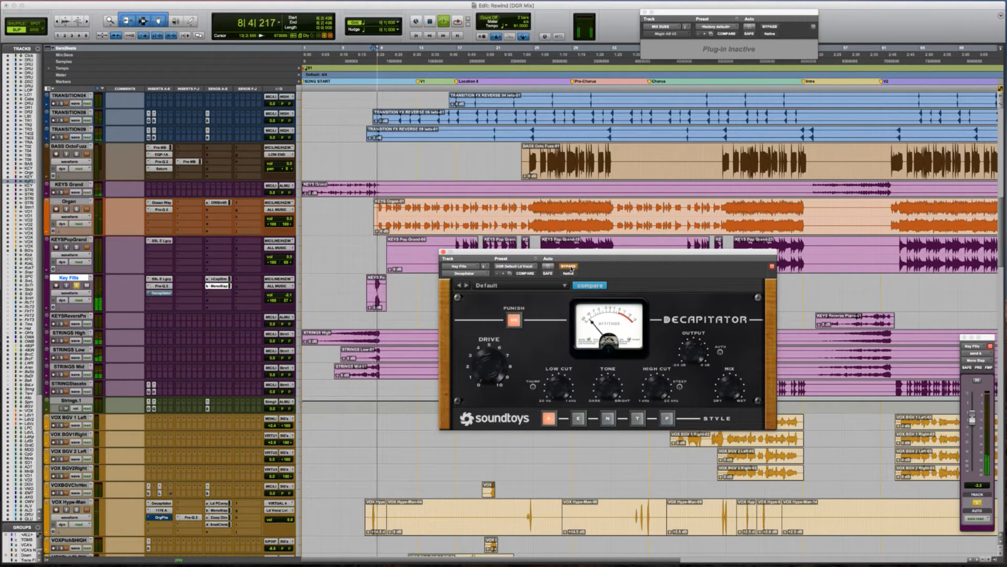
key(space)
click(570, 267)
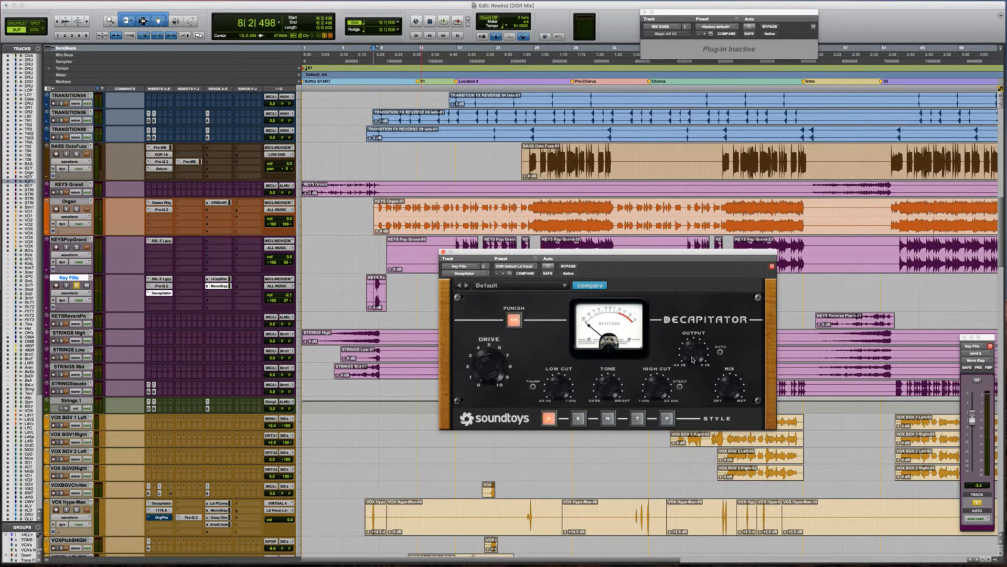
key(space)
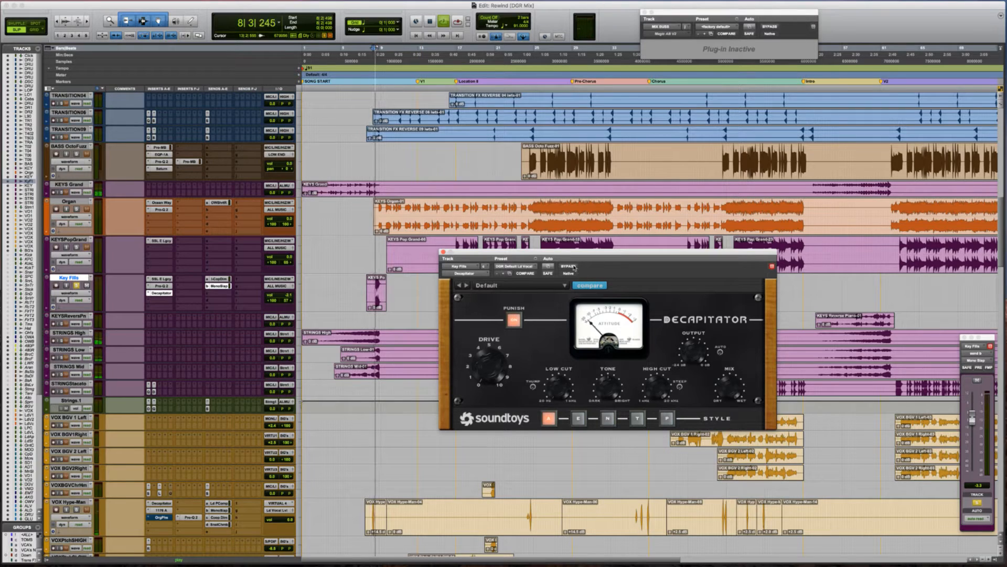
click(571, 266)
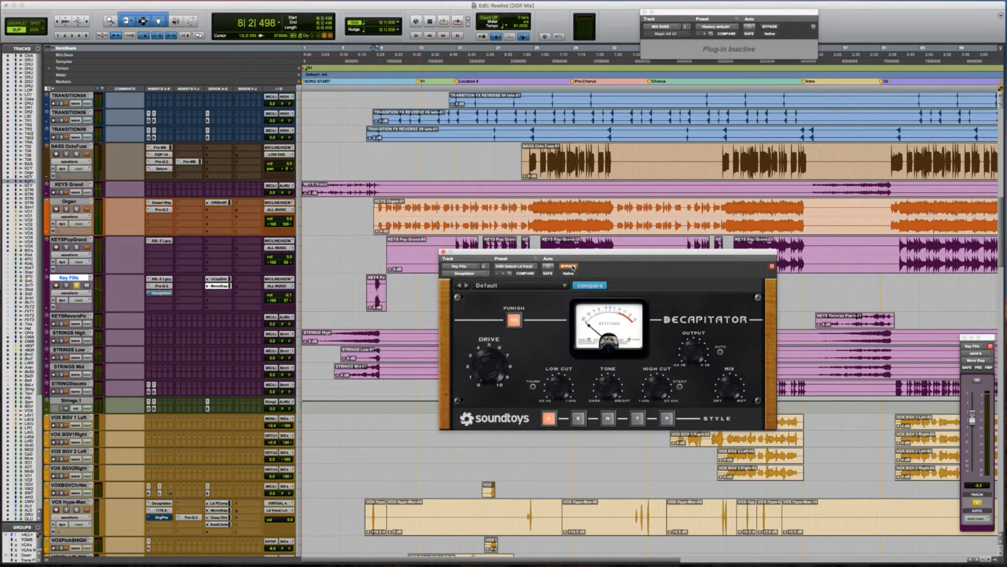
key(space)
key(space)
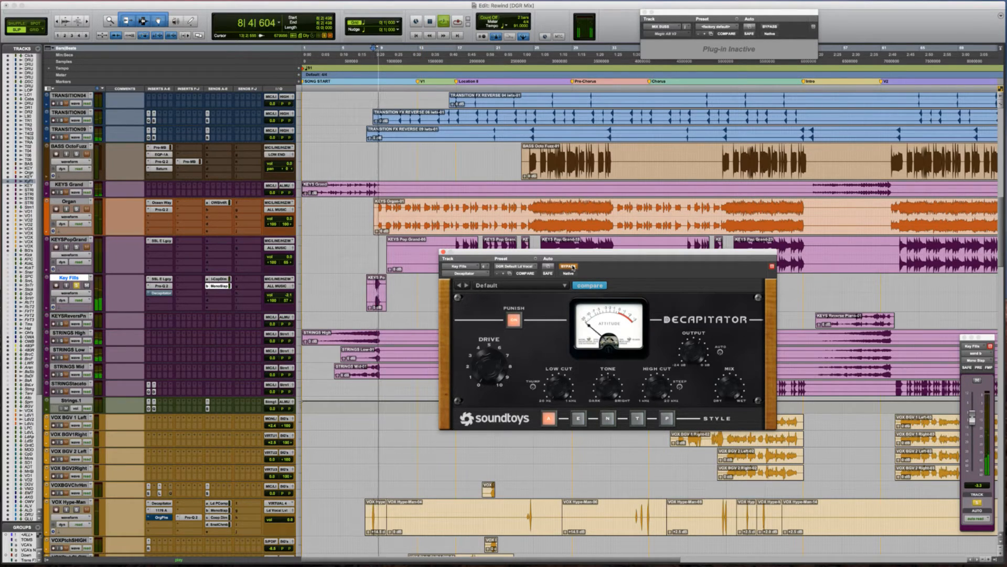
key(space)
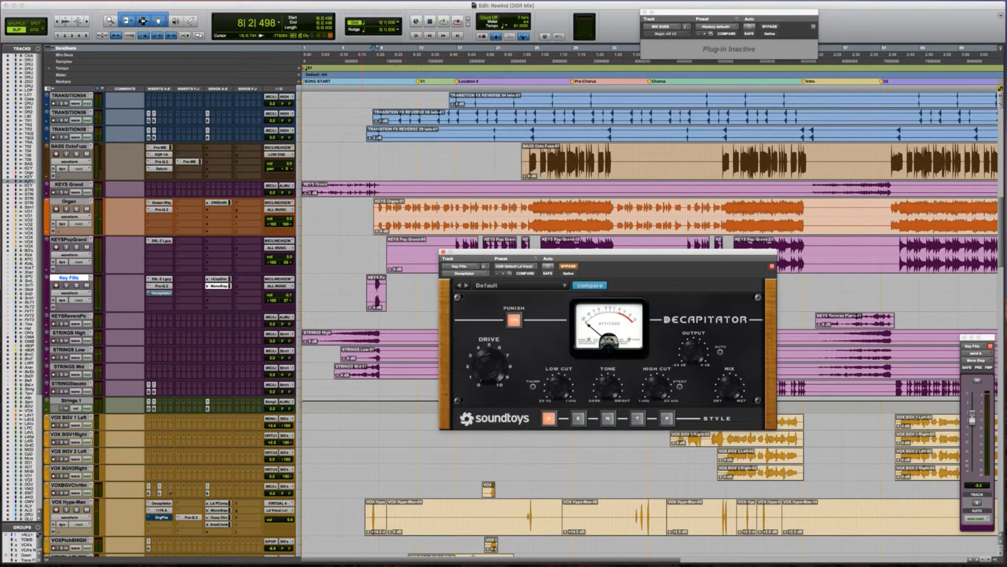
Unsolo Key Fills and play its first clip from the start in the full mix with the Decapitator bypassed.
click(349, 287)
key(Tab)
key(space)
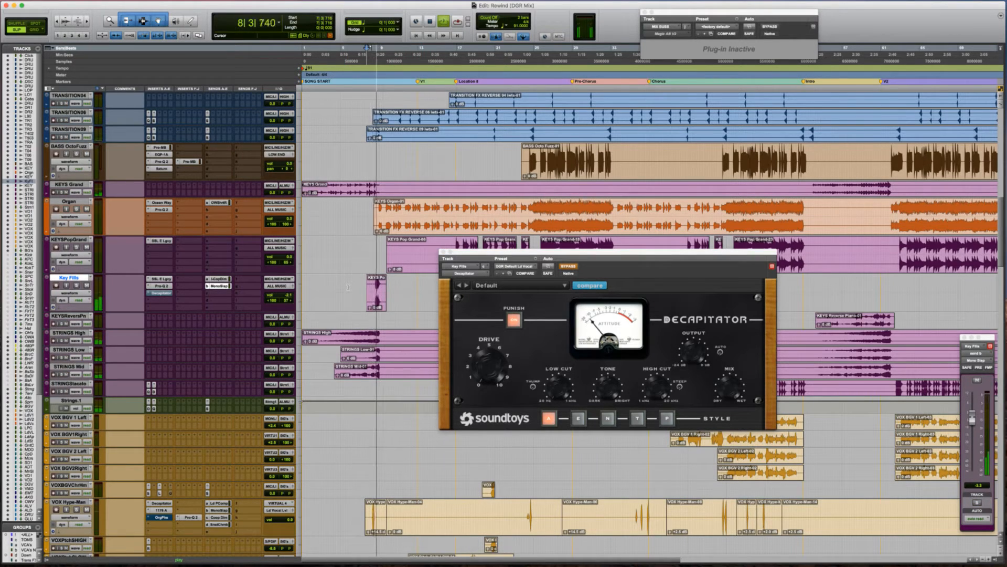
key(space)
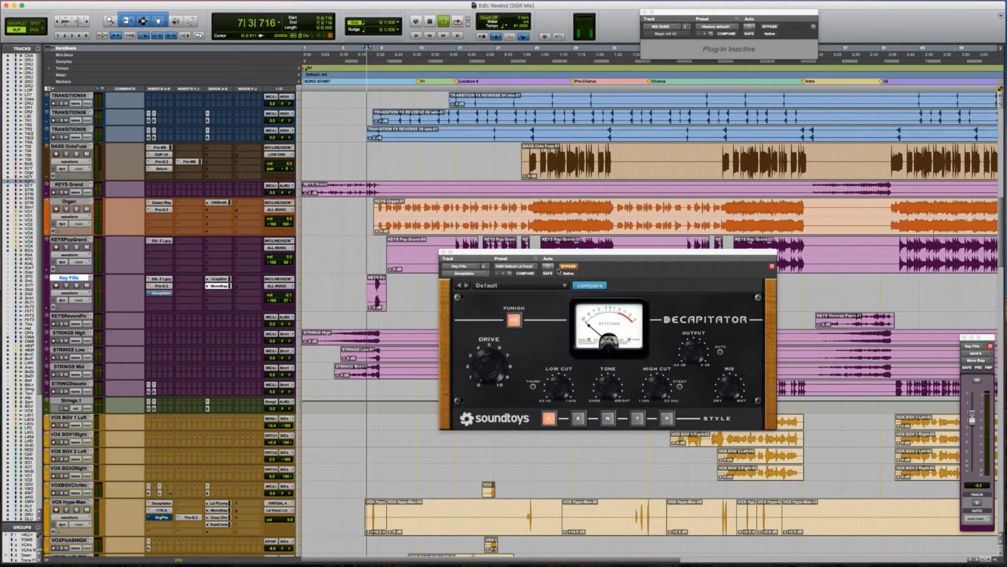
key(space)
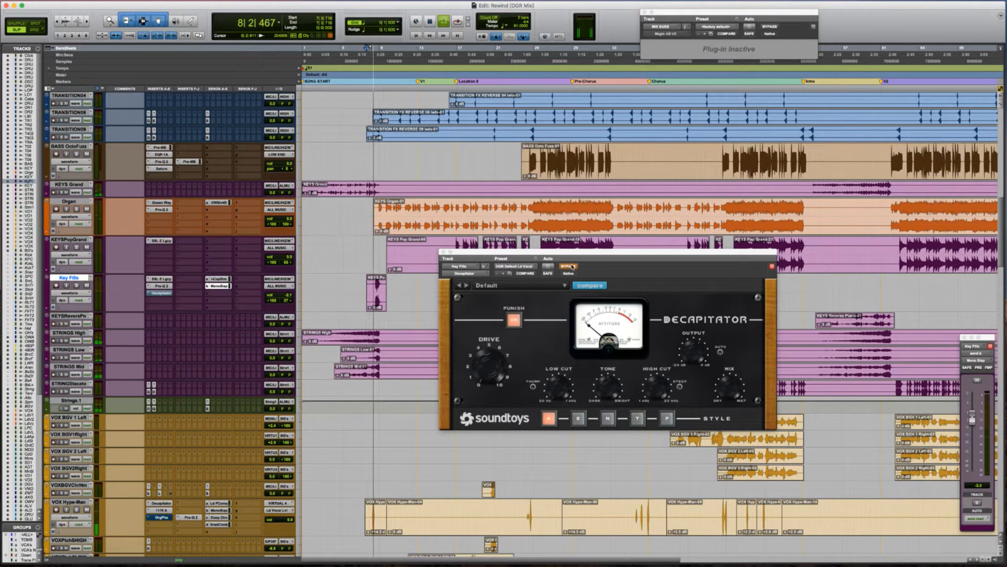
key(space)
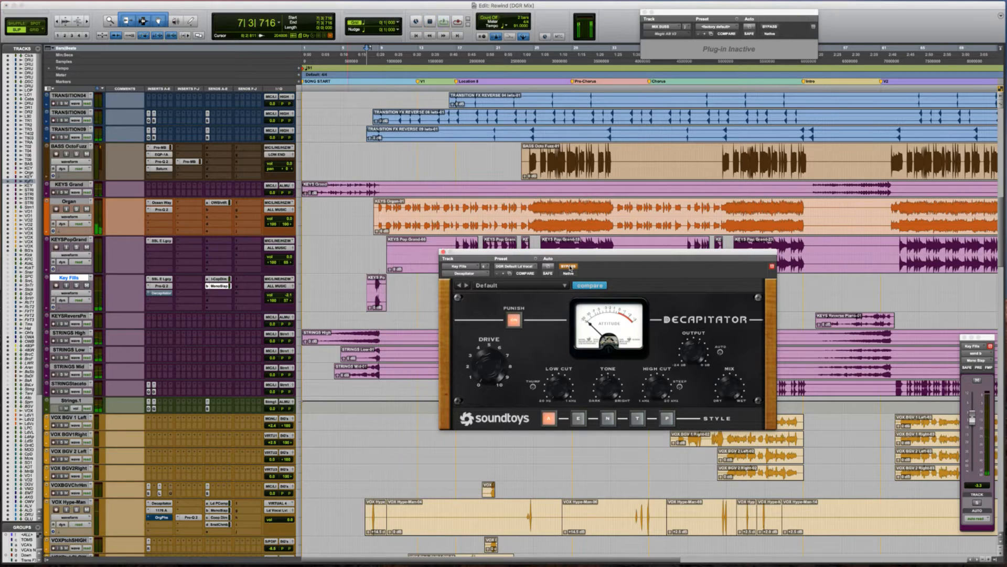
Reactivate the Decapitator, audition the first fill in the full mix, and close the plug-in window.
click(571, 268)
key(space)
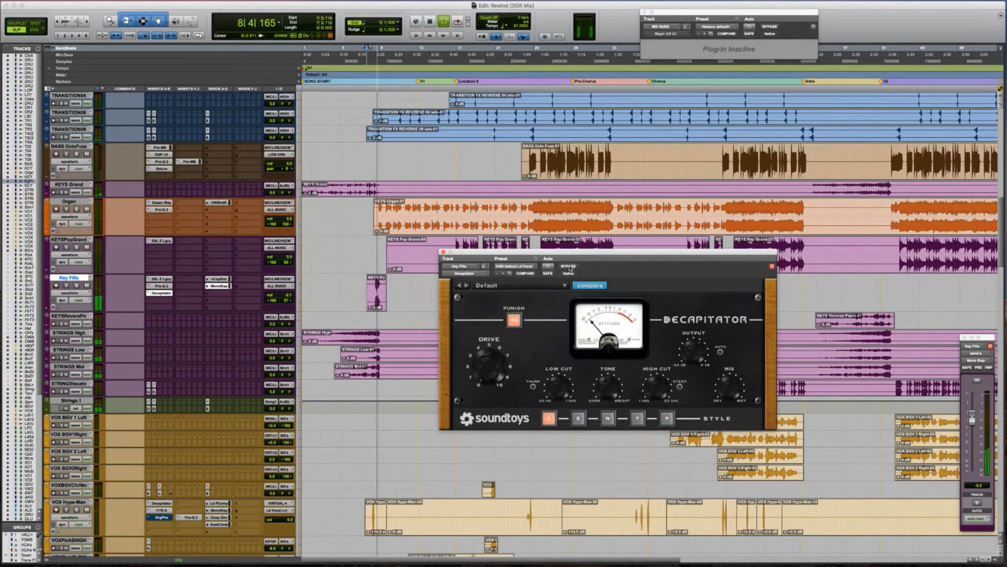
key(space)
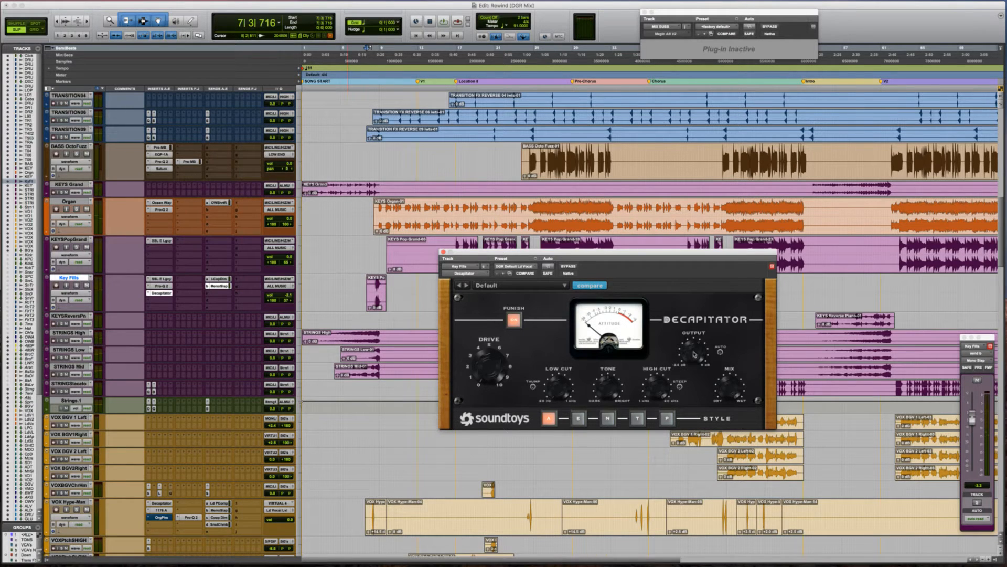
key(space)
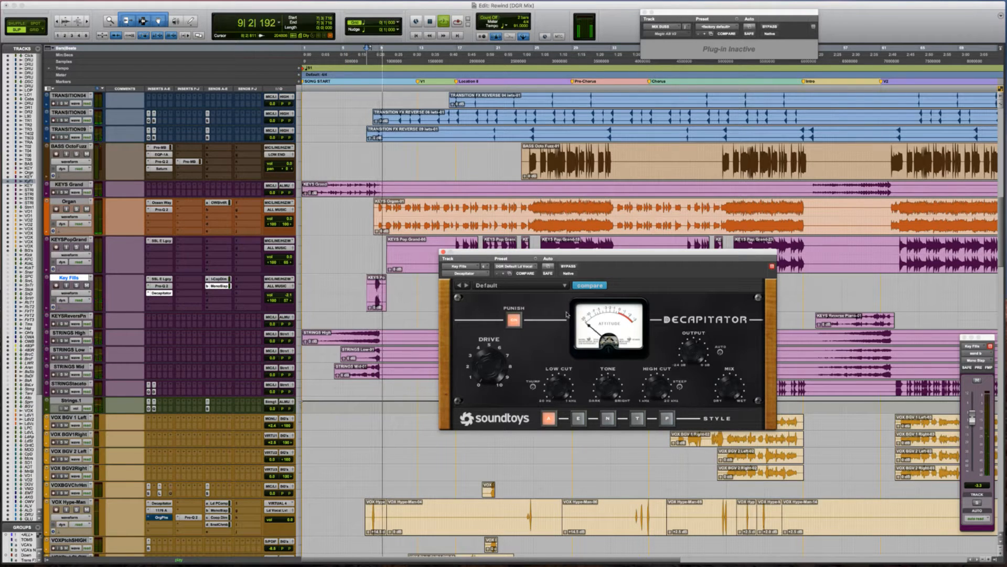
click(444, 253)
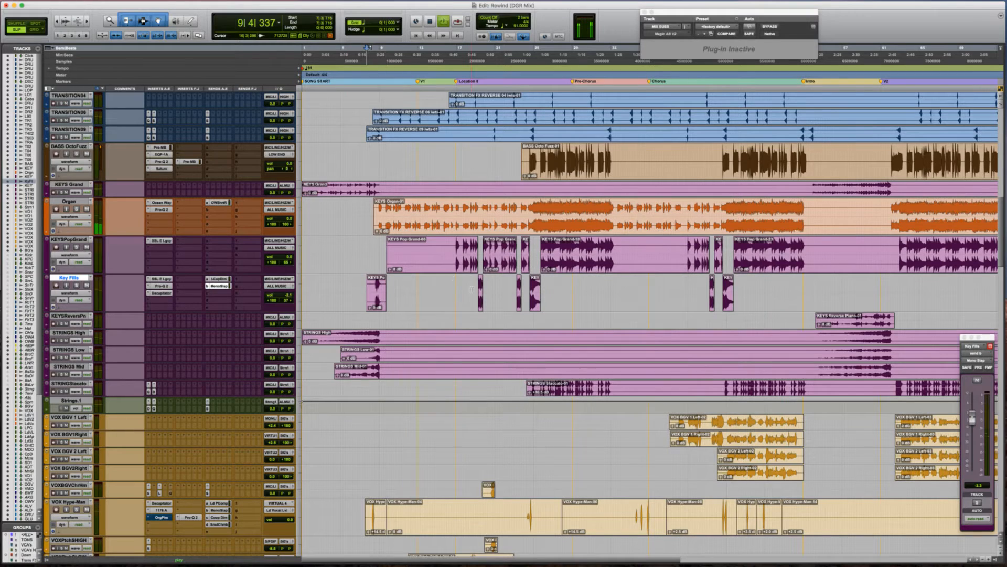
key(space)
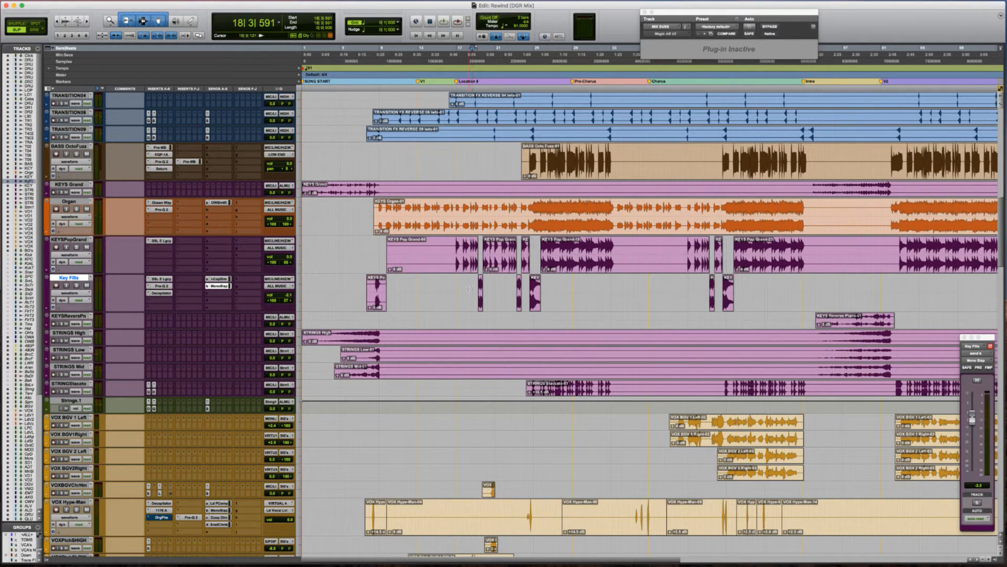
Play the full mix from just before the second Key Fills clip to check the processed fill in context.
click(468, 289)
key(space)
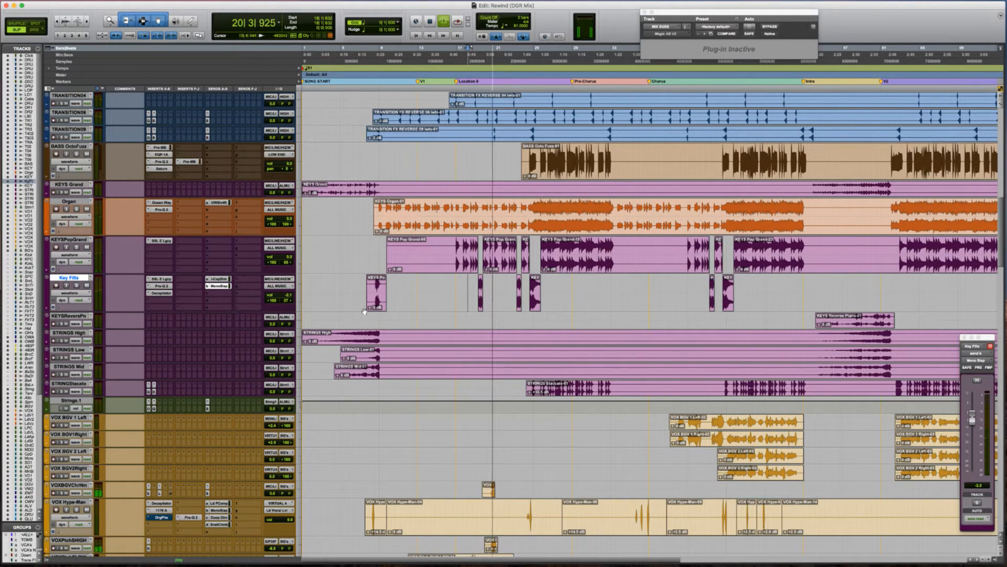
key(space)
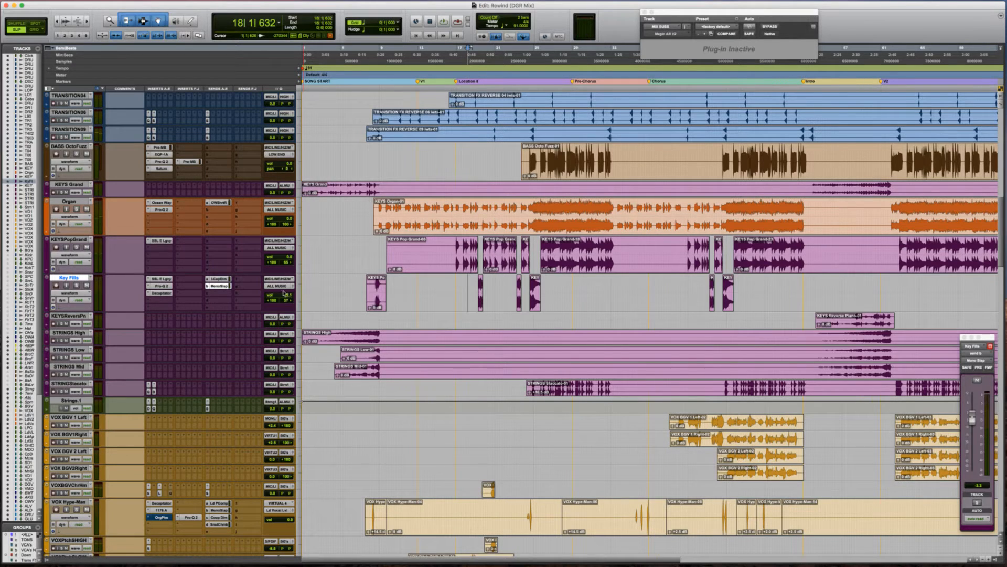
Shift the Key Fills track's stereo panning toward the right and audition the mix from just before the second fill.
drag(274, 304, 301, 302)
click(373, 289)
key(alt+Tab)
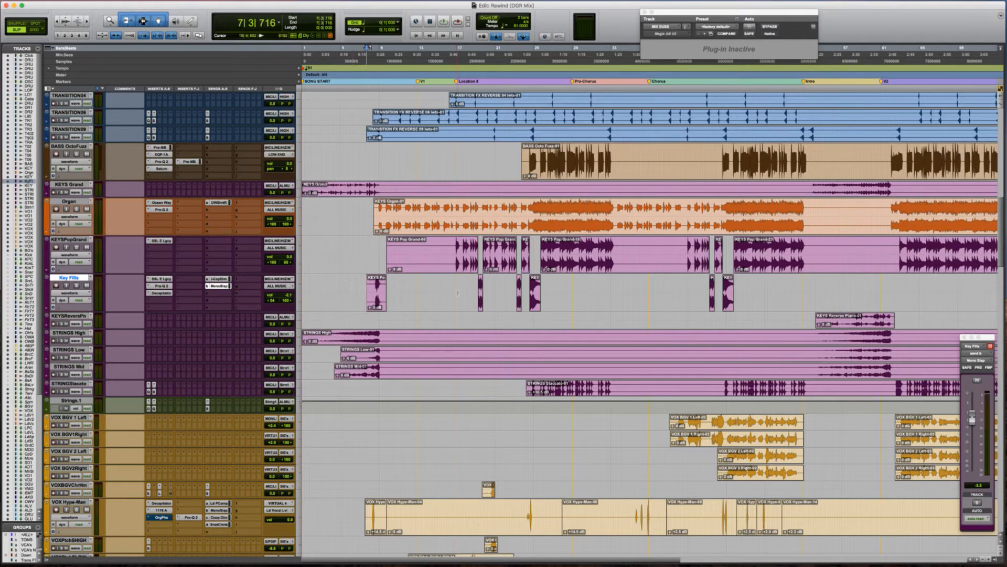
click(470, 289)
key(space)
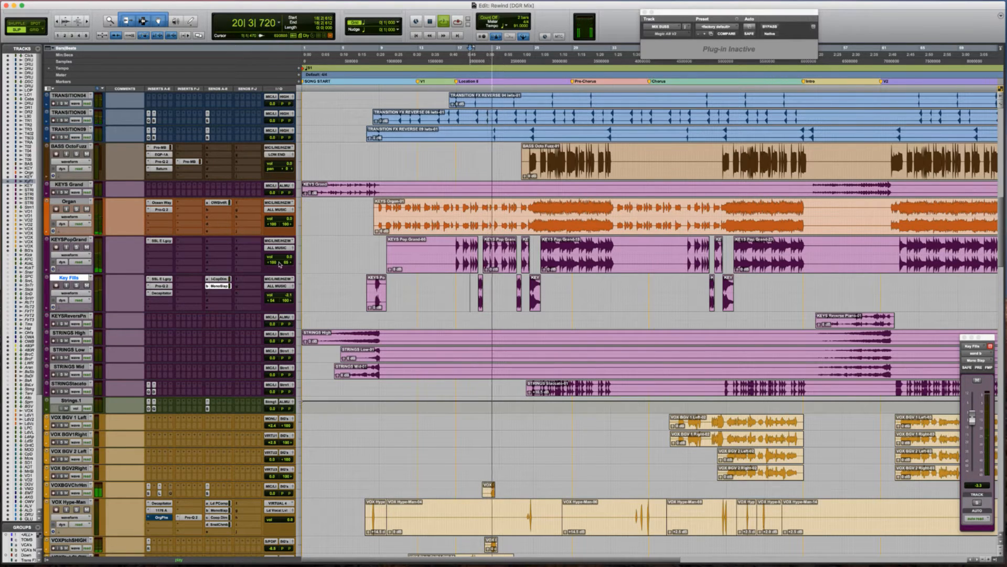
Stop playback and insert a multi-mono Trim plug-in in the empty slot below the channel strip on the KEYSPopGrand track.
key(space)
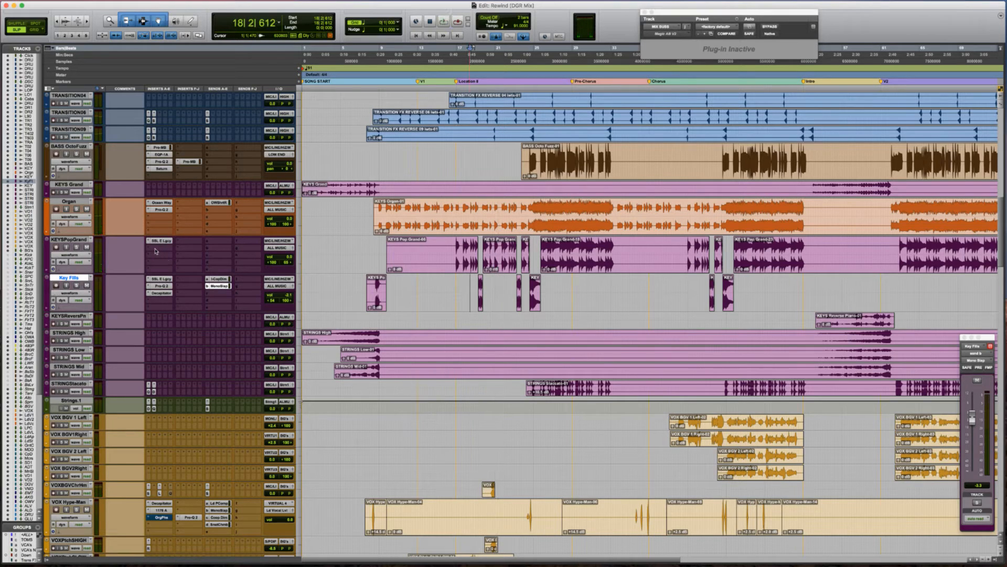
click(155, 250)
mouse_move(213, 284)
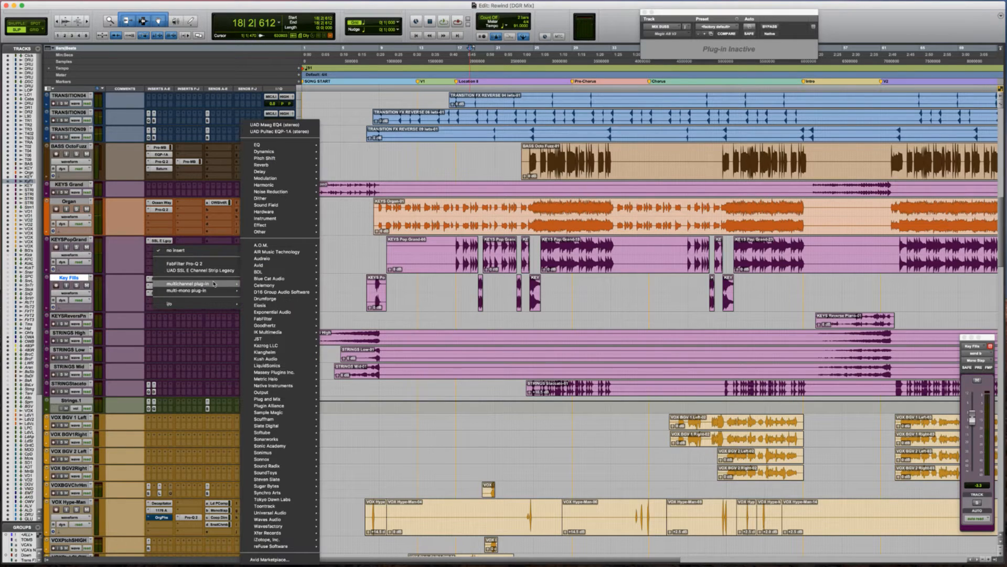
mouse_move(294, 231)
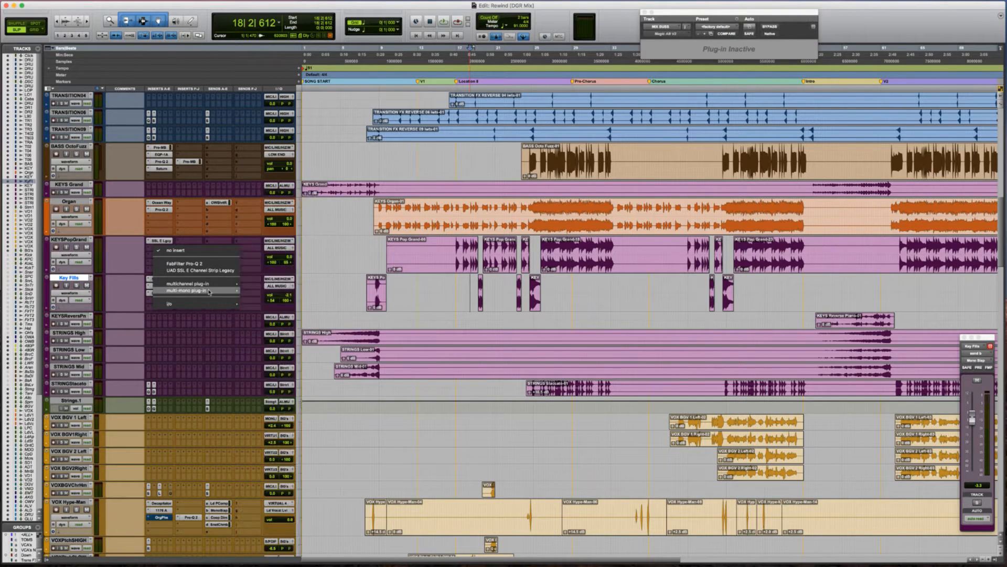
mouse_move(225, 290)
mouse_move(321, 286)
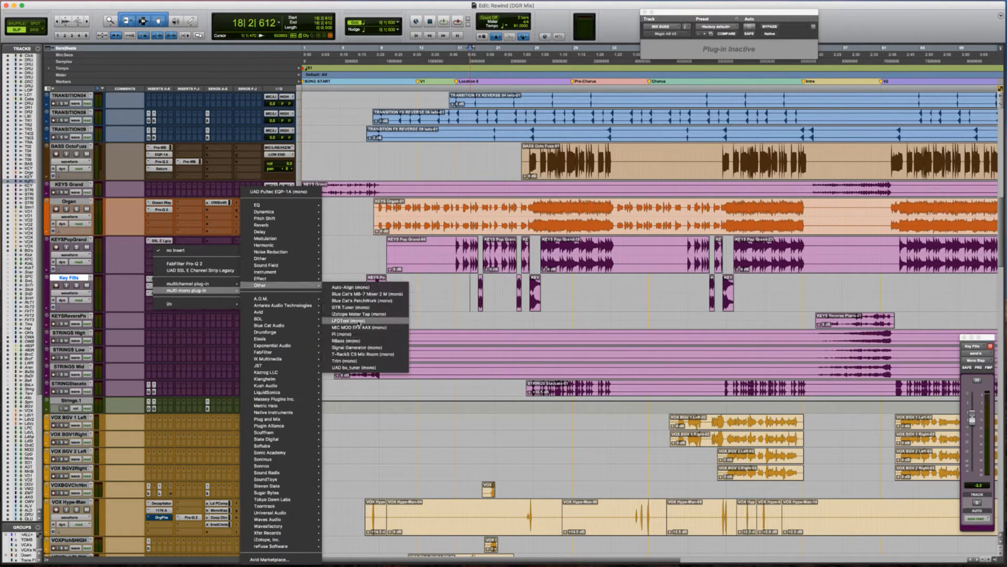
click(362, 361)
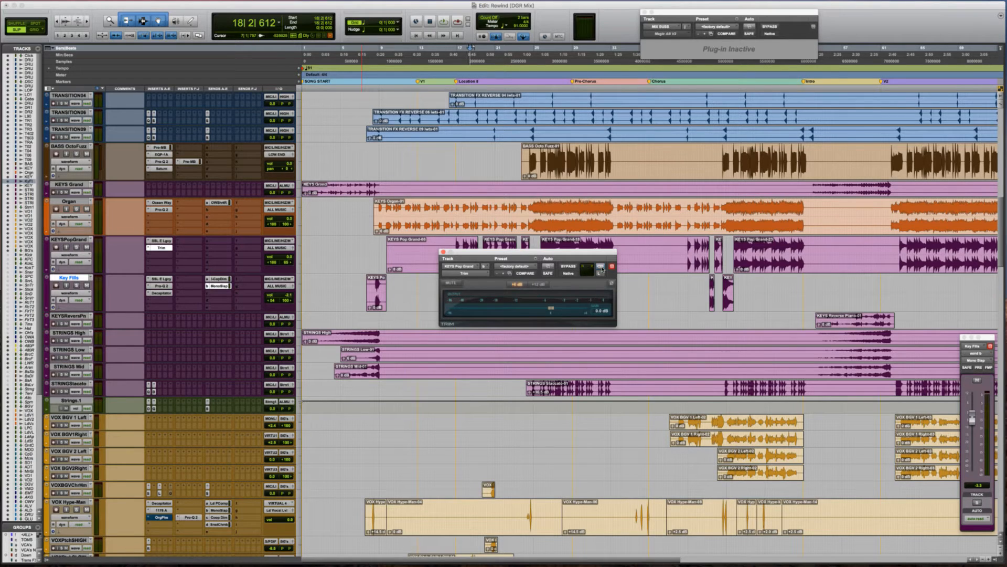
Unlink the Trim plug-in's left and right channels and raise the gain of one channel slightly.
click(602, 269)
click(541, 255)
click(600, 273)
click(605, 276)
drag(552, 310, 554, 310)
Set the KEYSPopGrand track's right pan to 81 while the mix plays, stop playback and close the Trim window.
key(space)
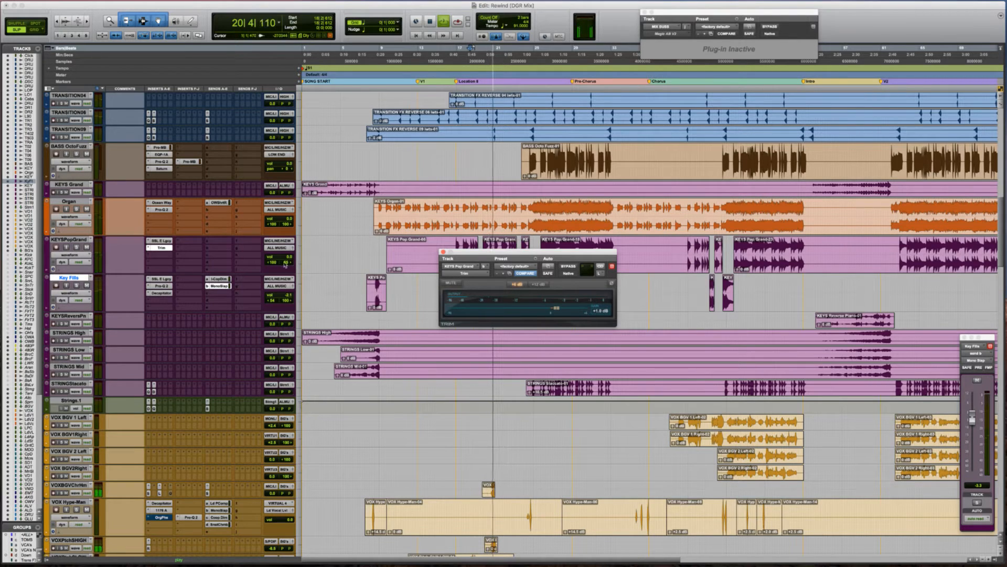
drag(284, 262, 287, 263)
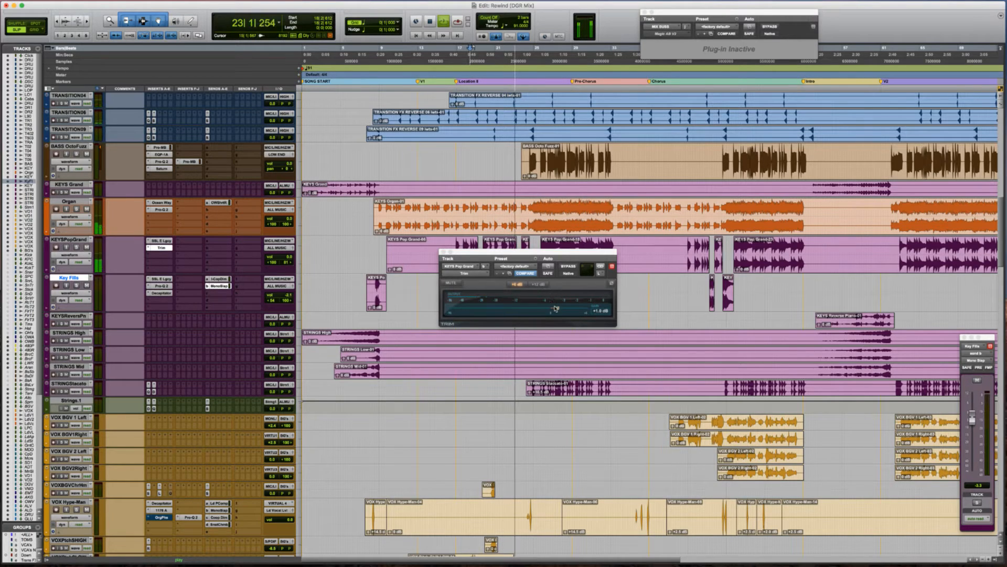
key(space)
click(443, 252)
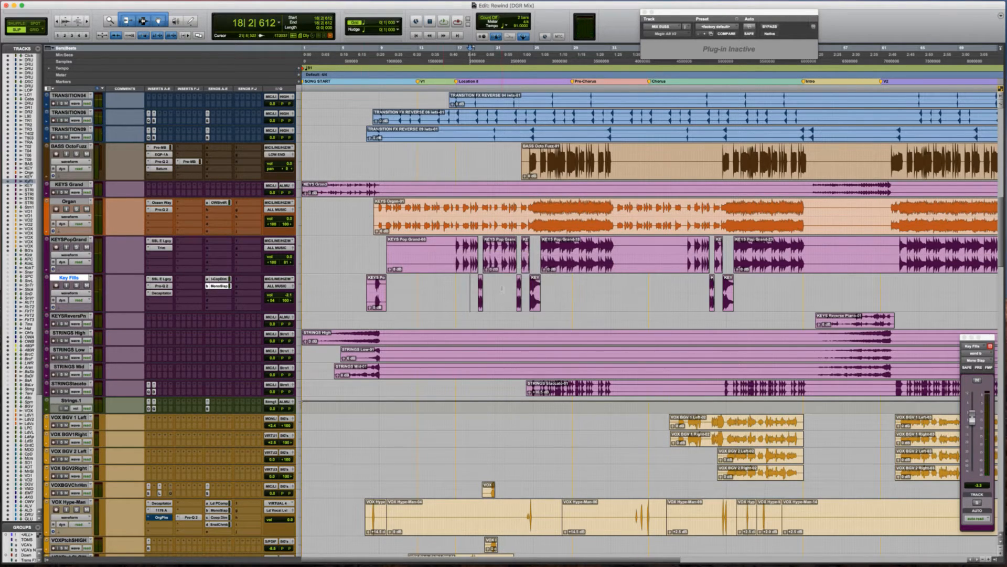
Audition the full mix, including from just before the first Key Fills clip, and look over the whole song's arrangement.
key(space)
click(366, 283)
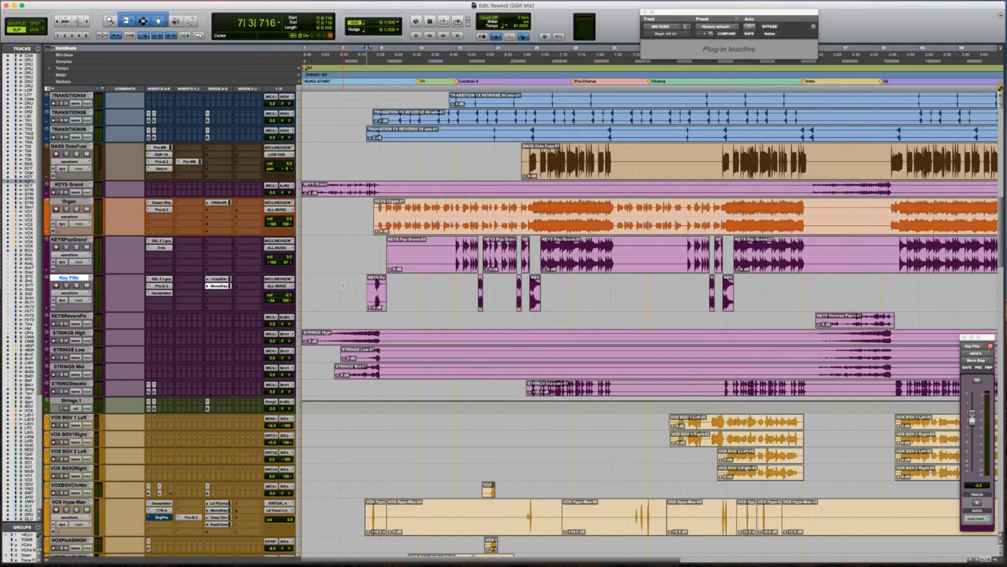
key(r)
key(r)
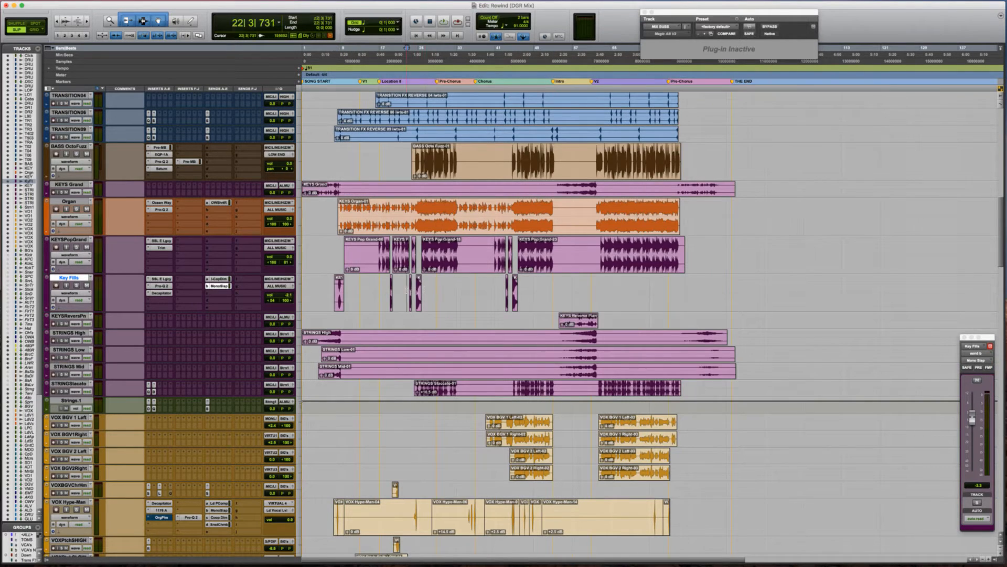
double_click(474, 292)
key(Right)
scroll(474, 292, up, 5)
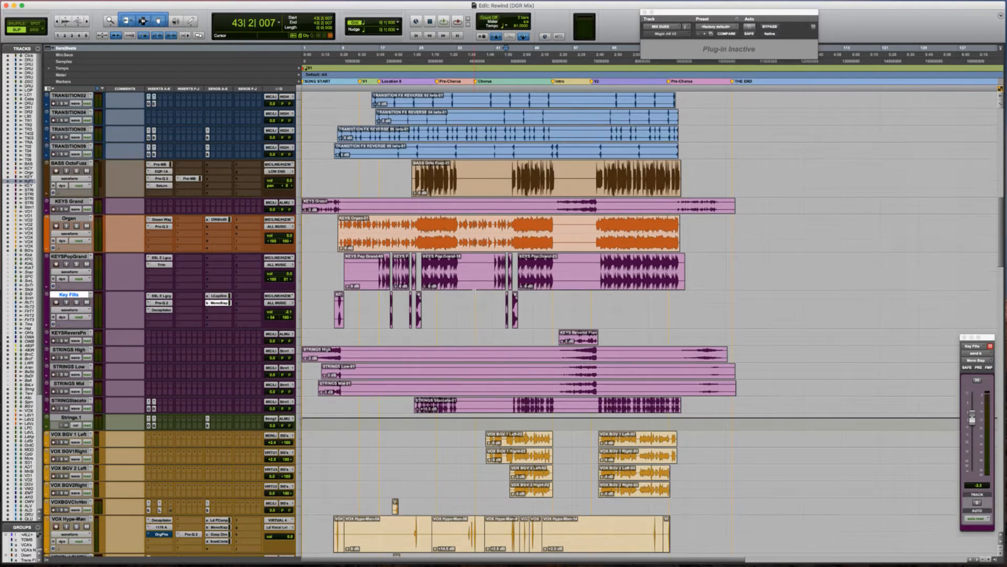
scroll(480, 247, up, 1)
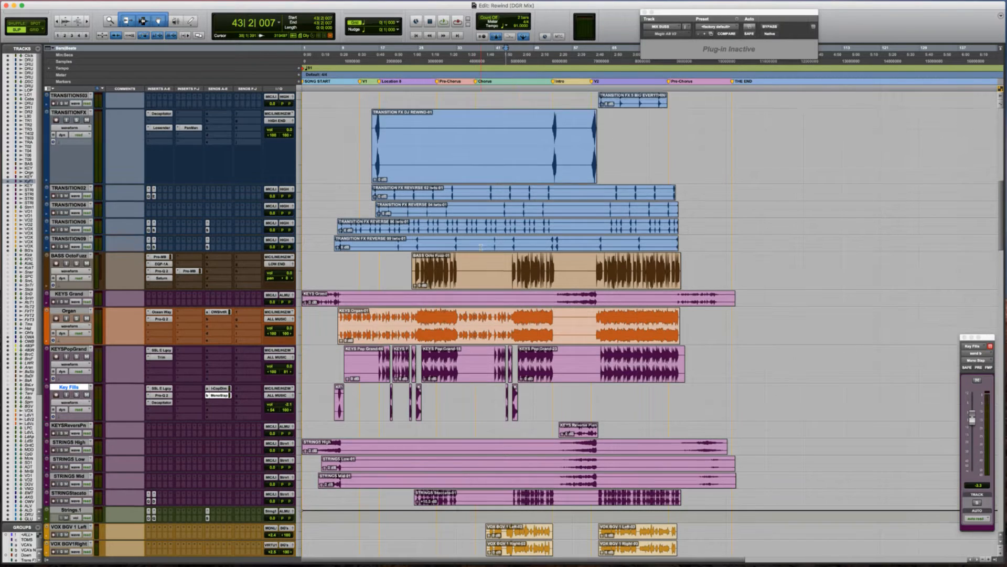
scroll(475, 273, down, 6)
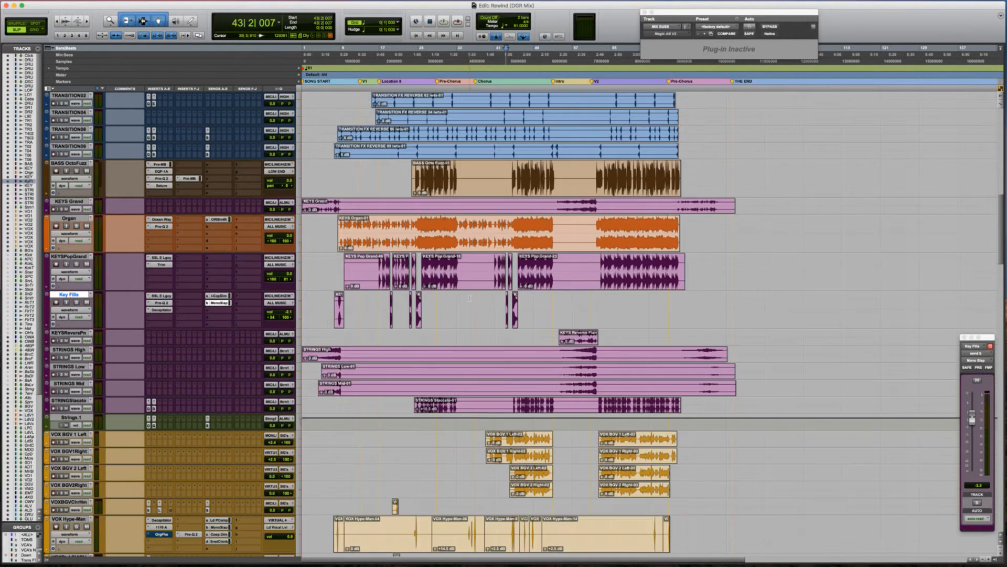
Switch to the to-do app, mark "Push piano licks up" as done in the Rewind list, and return to Pro Tools.
key(super+Tab)
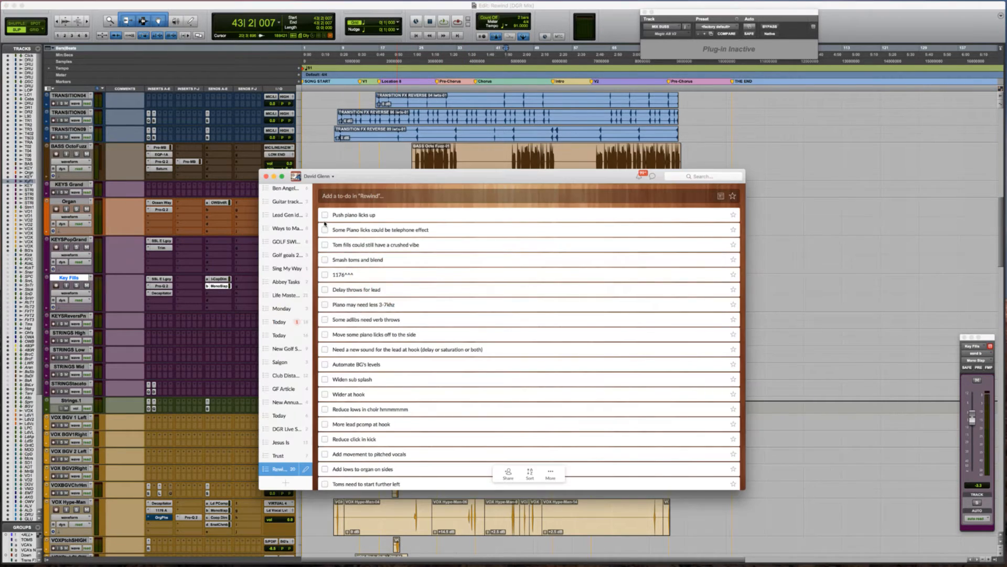
click(325, 215)
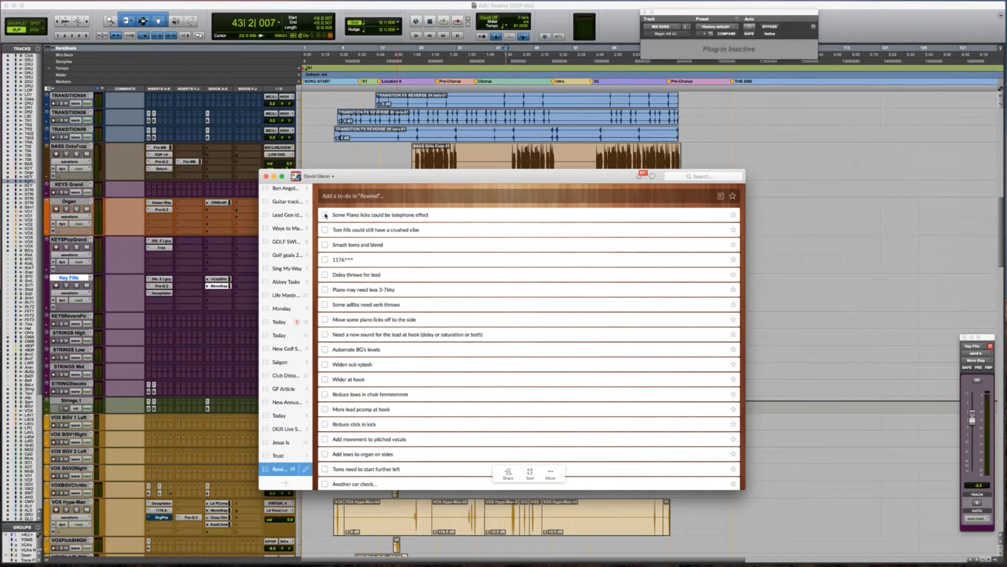
key(super+Tab)
Audition the mix before the first and second Key Fills clips and check the track's Decapitator settings.
click(335, 296)
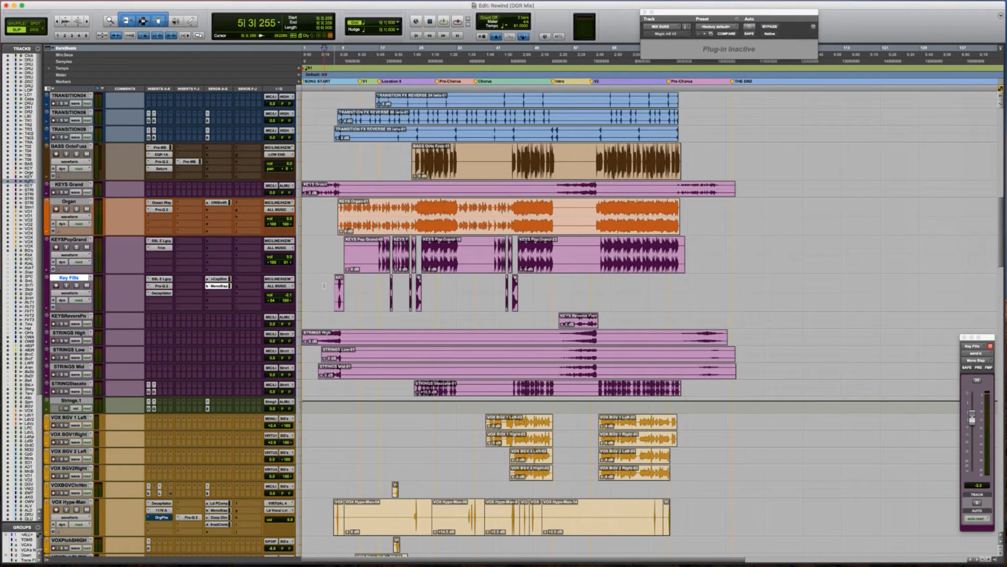
key(space)
key(space)
click(384, 289)
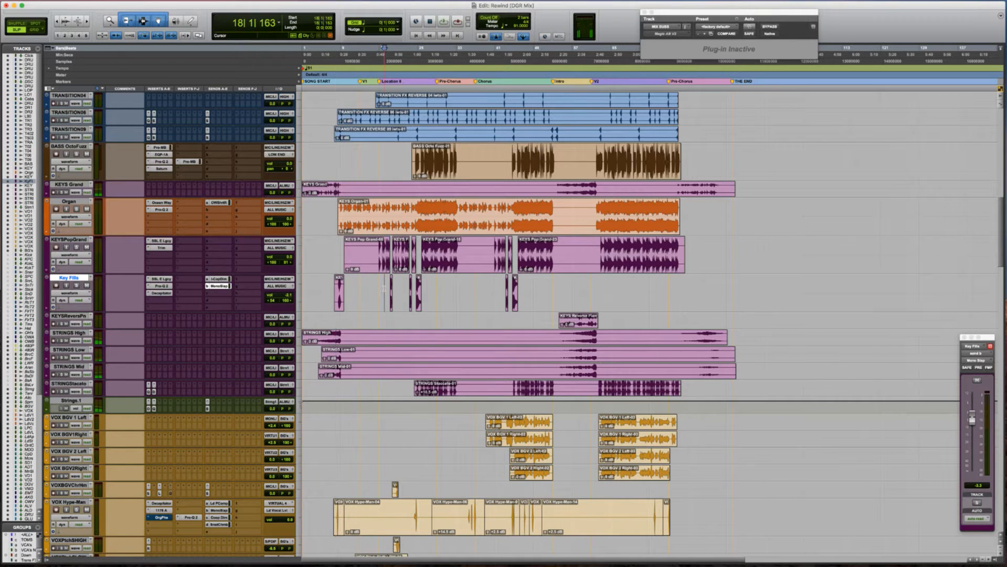
key(space)
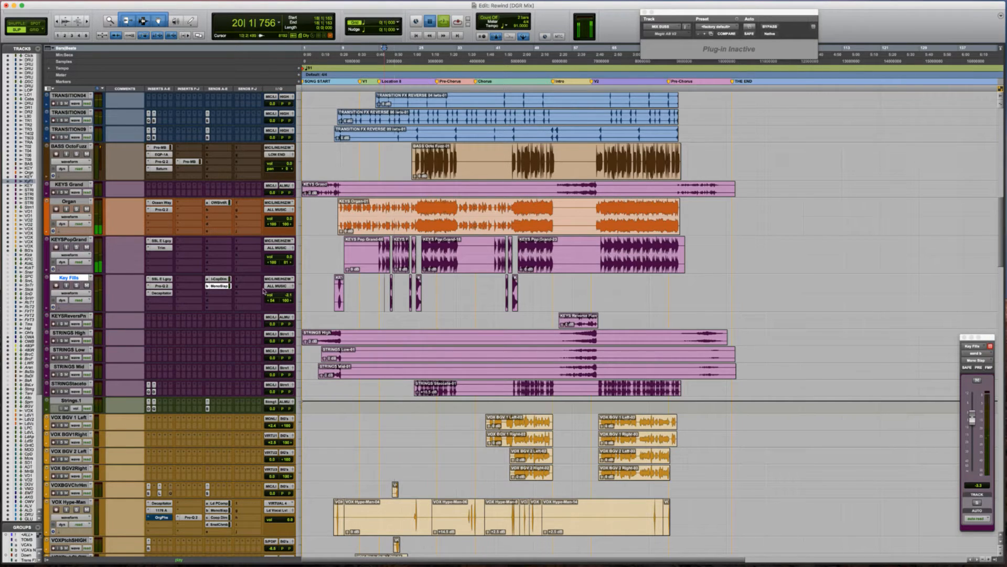
key(space)
click(162, 294)
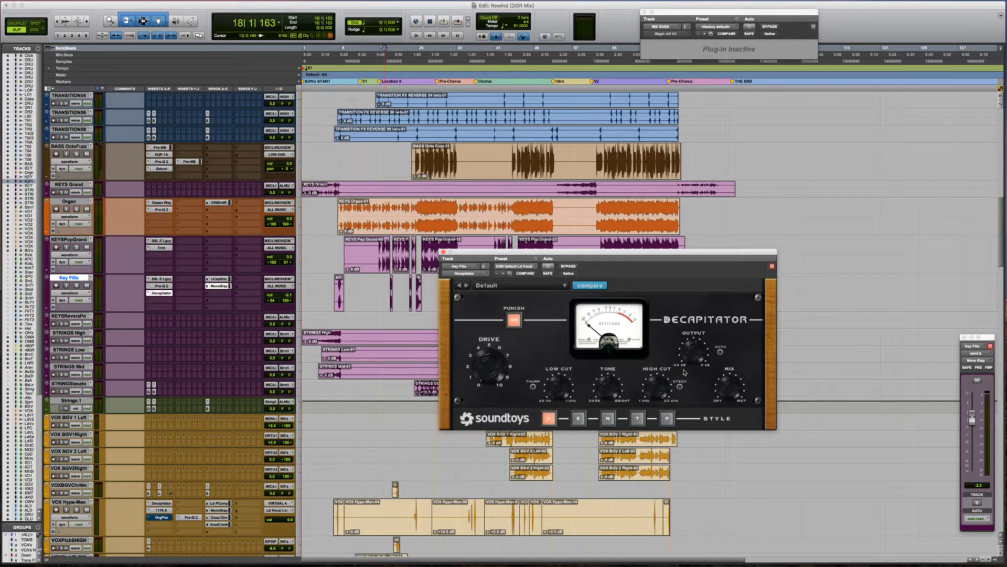
click(443, 252)
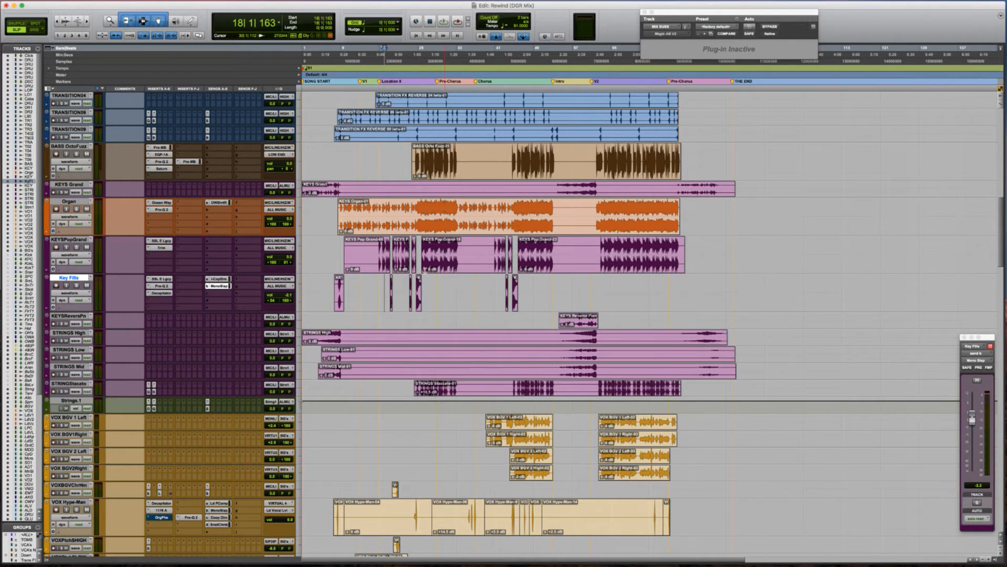
Solo the Key Fills track and play its second clip on its own.
key(shift+s)
key(space)
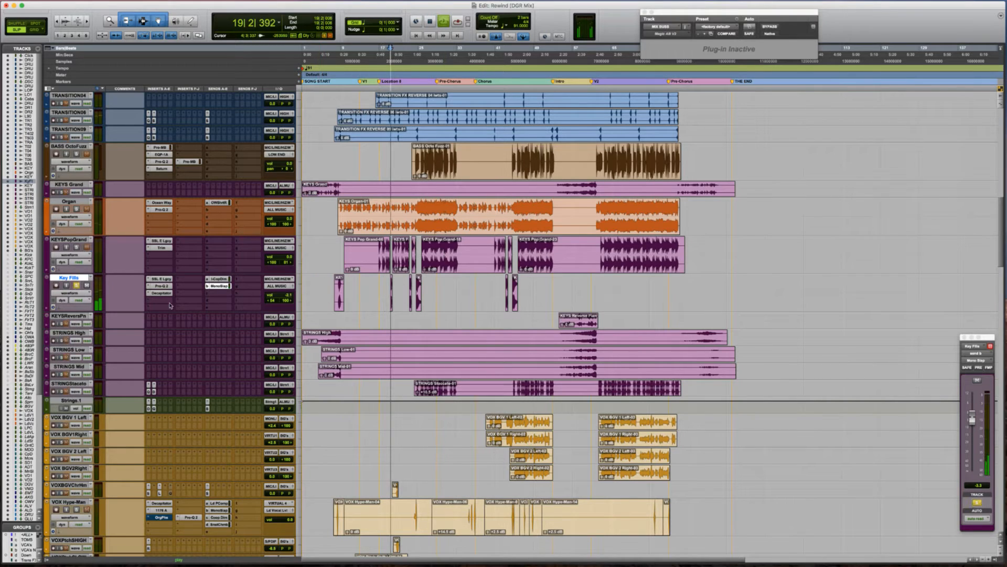
key(space)
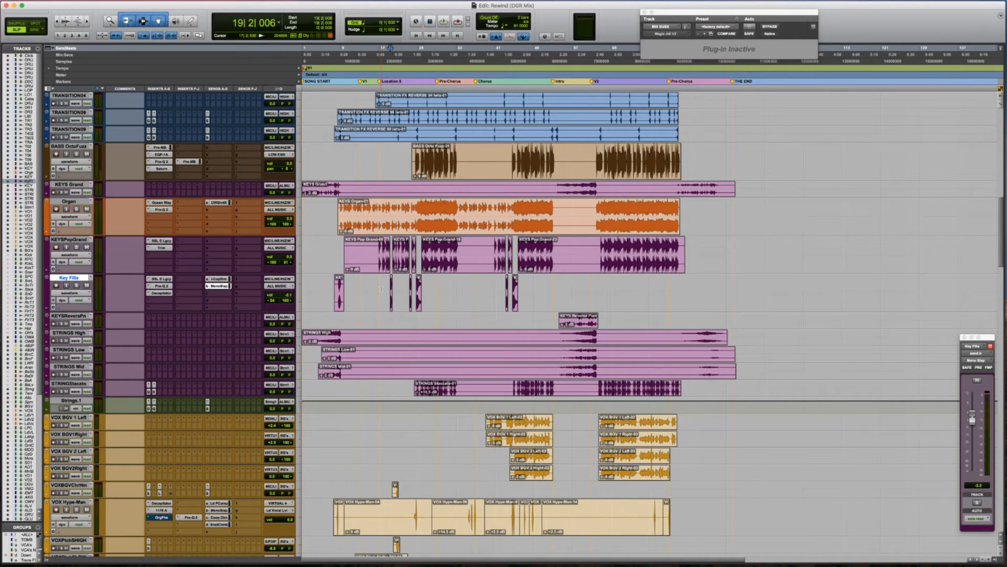
Examine the second Key Fills clip and its neighbours up close against the gaps in the KEYSPopGrand track.
key(t)
key(t)
right_click(586, 305)
click(619, 301)
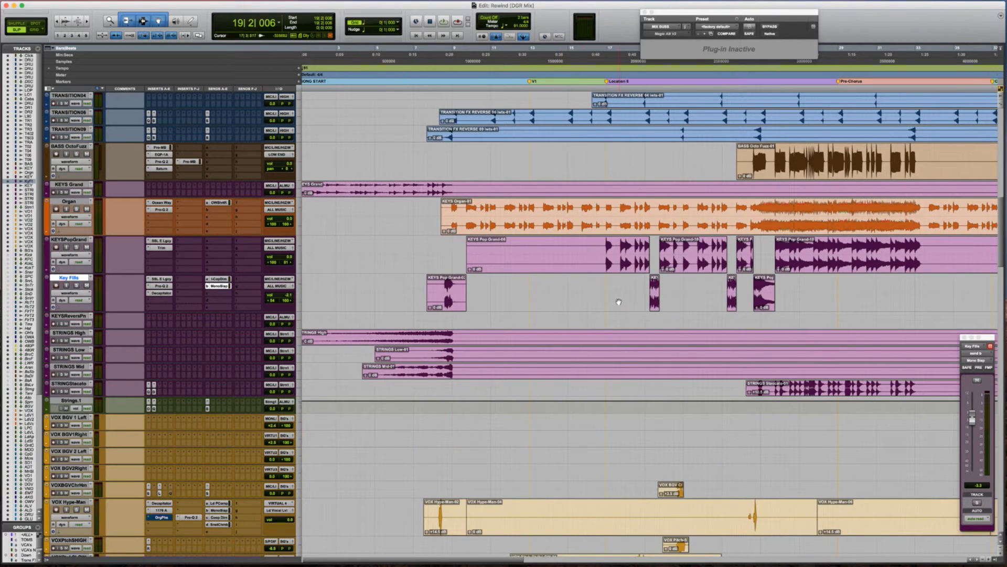
click(604, 290)
key(Tab)
scroll(609, 291, right, 3)
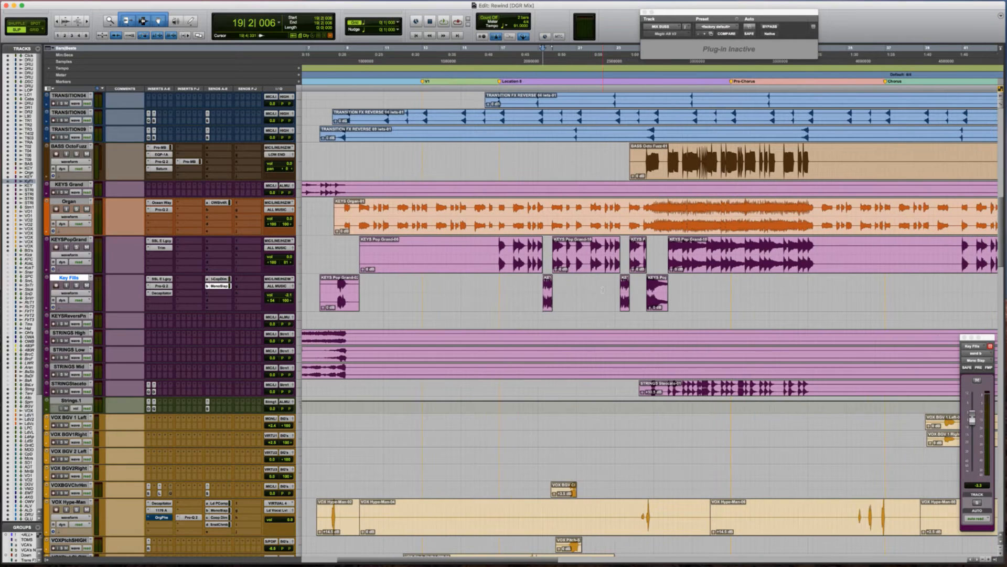
scroll(623, 290, right, 2)
key(r)
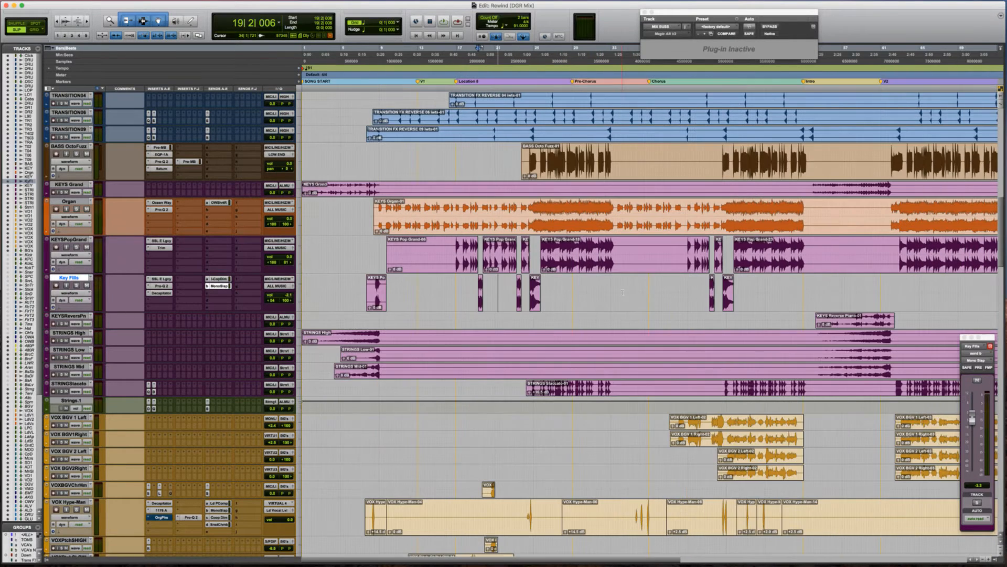
click(472, 286)
key(Tab)
key(t)
key(t)
key(t)
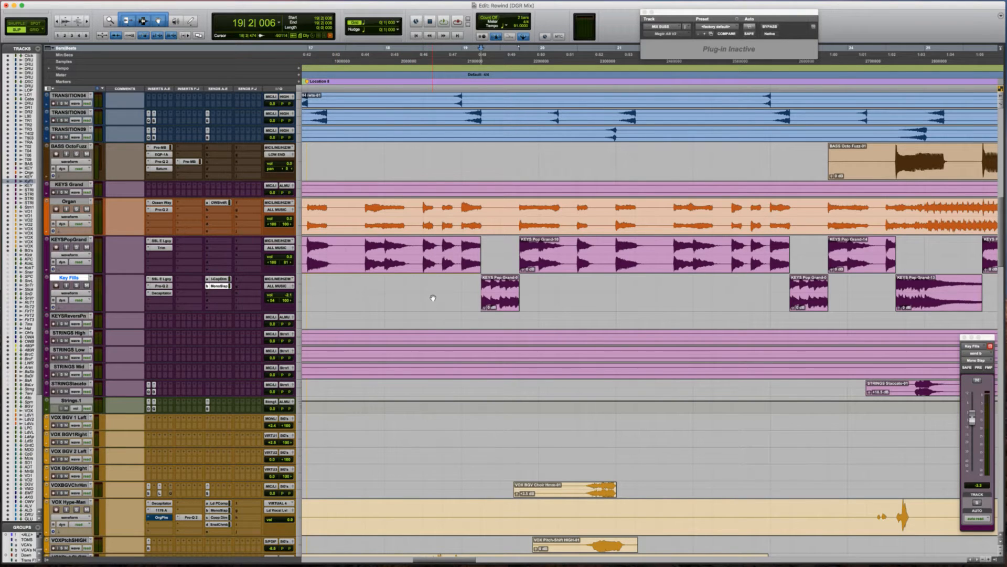
key(super+bracketleft)
key(super+bracketleft)
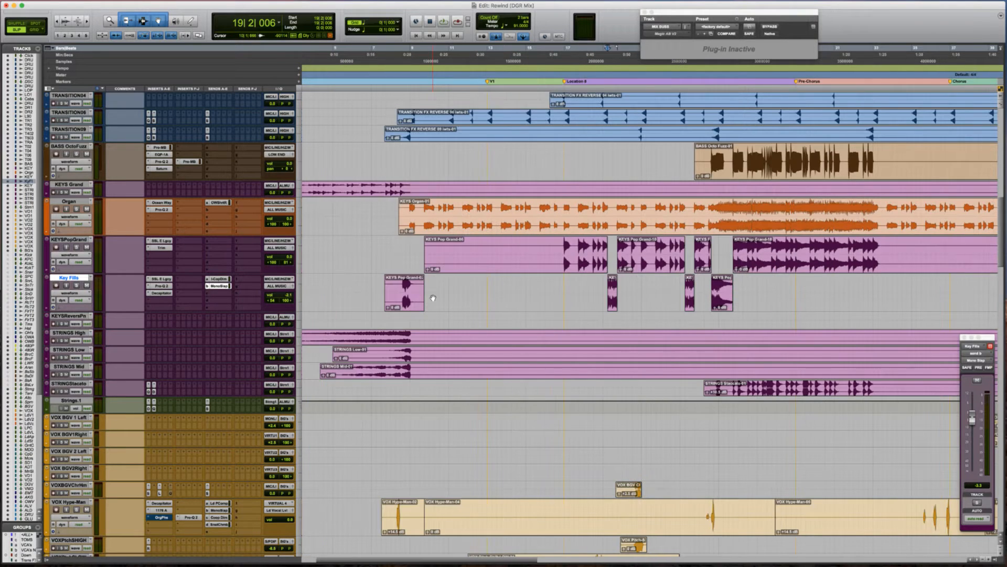
Play the full mix from where the KEYSPopGrand chords begin ahead of the second Key Fills clip.
click(578, 287)
click(563, 286)
key(space)
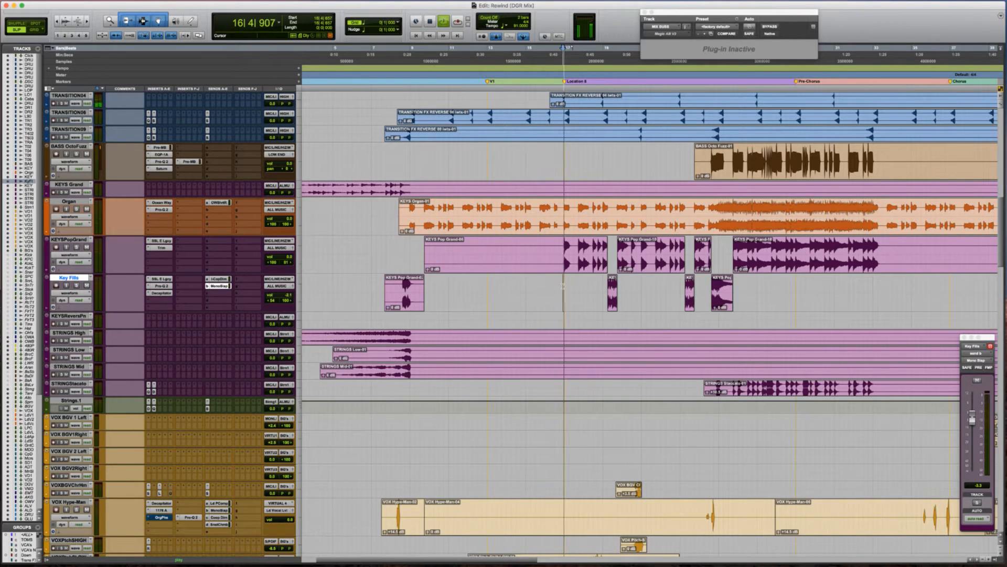
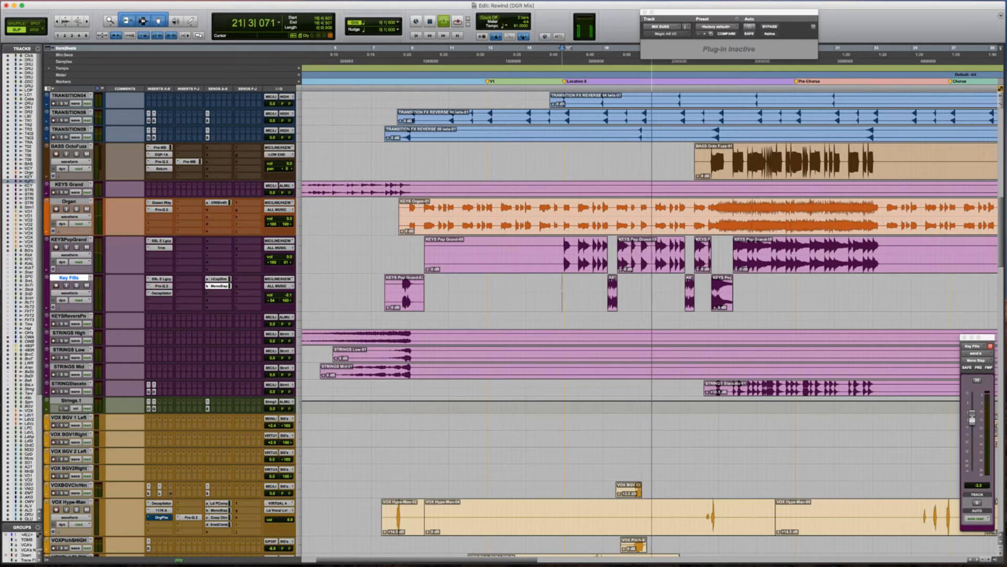
Solo the KEYSPopGrand track during playback and add a send from it to the Sunset Chamber stereo bus.
click(75, 244)
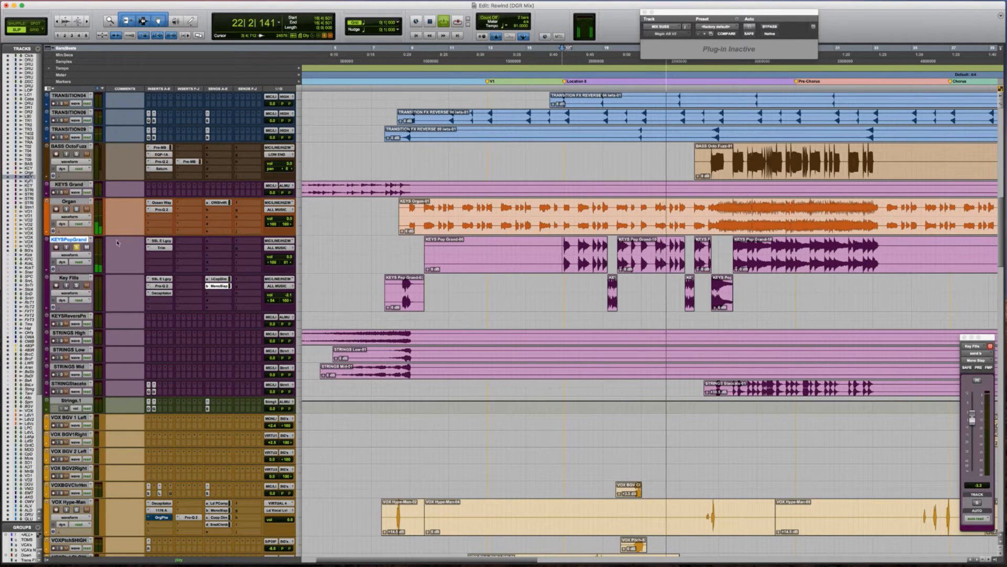
click(209, 242)
mouse_move(225, 263)
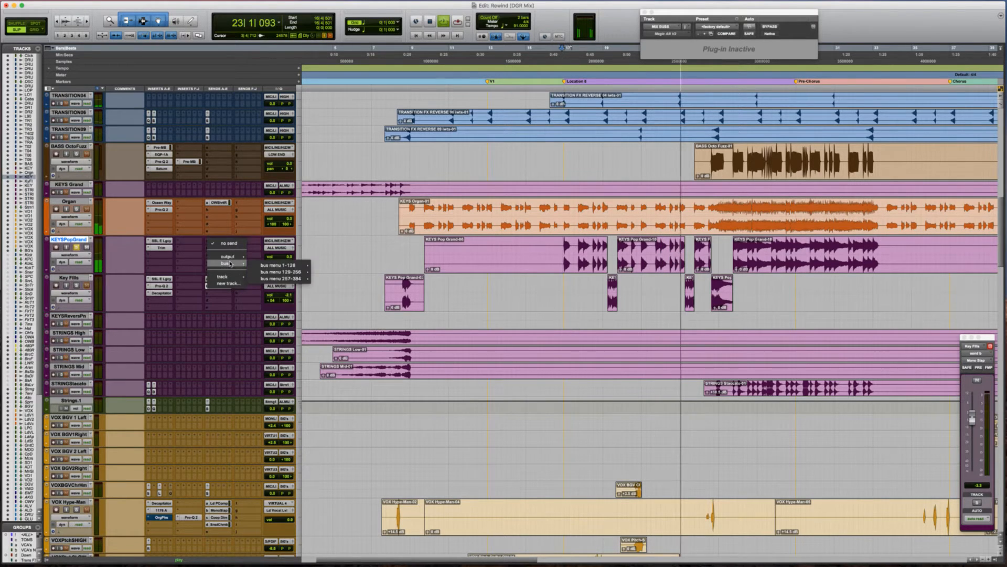
mouse_move(279, 265)
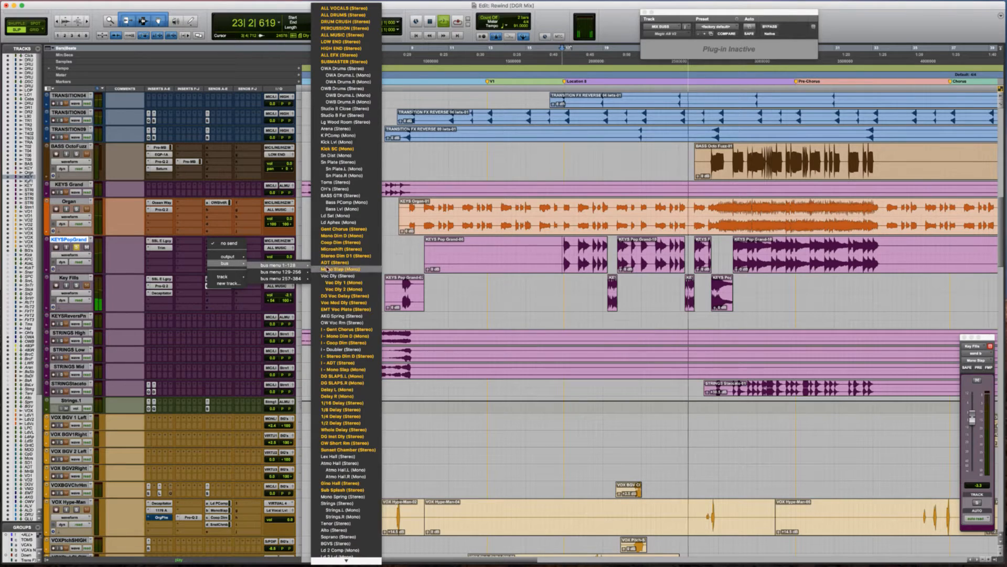
click(347, 450)
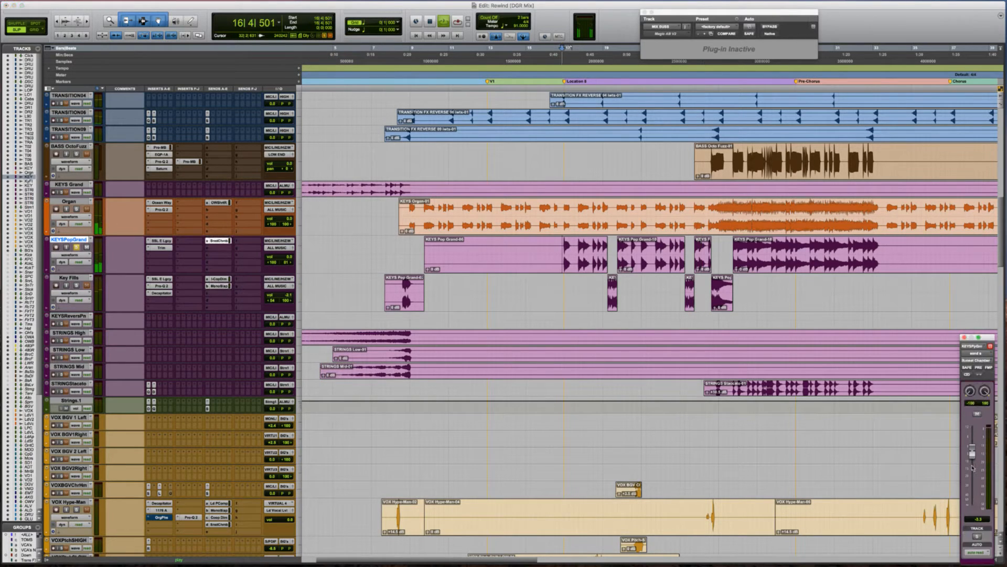
Set a low send level from KEYSPopGrand to the Sunset Chamber, stop playback and unsolo the track.
drag(972, 502, 972, 471)
key(space)
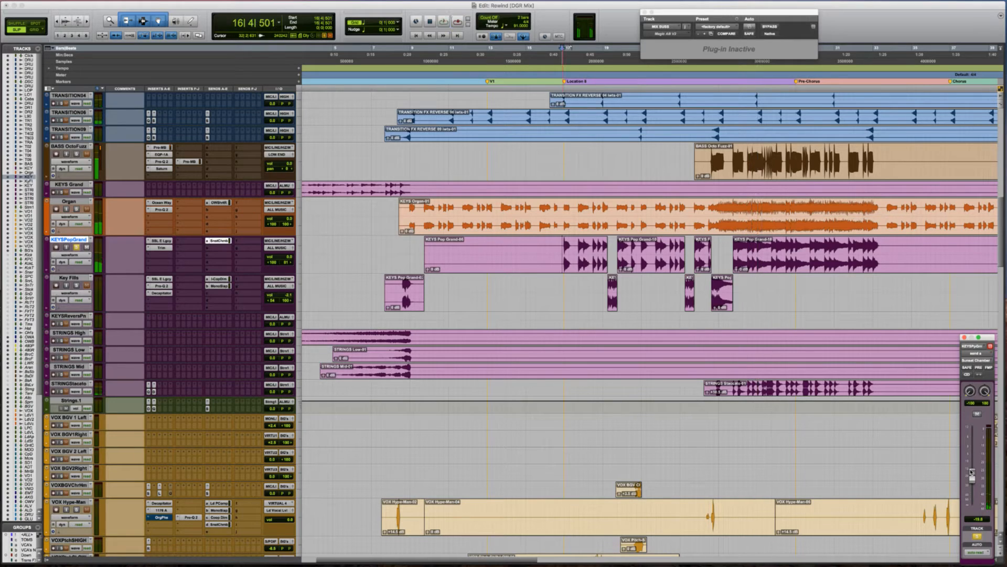
key(shift+s)
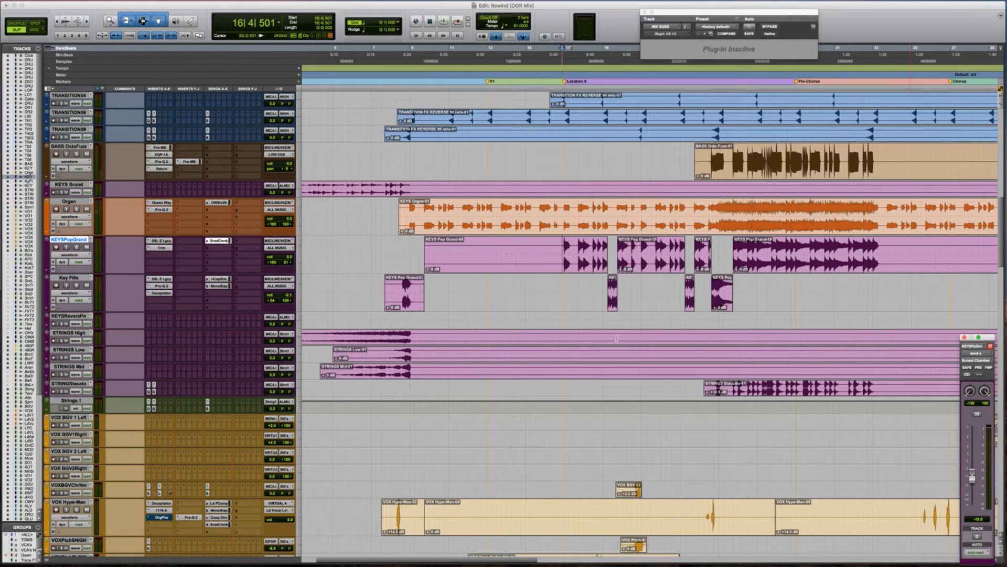
Copy the Sunset Chamber send from KEYSPopGrand to the Key Fills track and play the mix from the first Key Fills clip.
click(580, 287)
key(Tab)
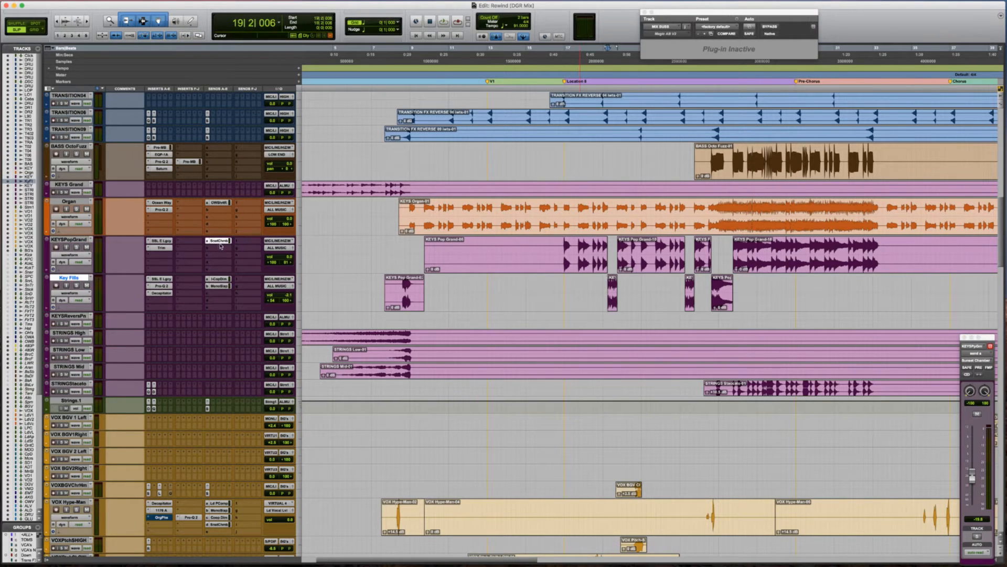
drag(235, 268, 251, 279)
key(Tab)
click(397, 286)
key(space)
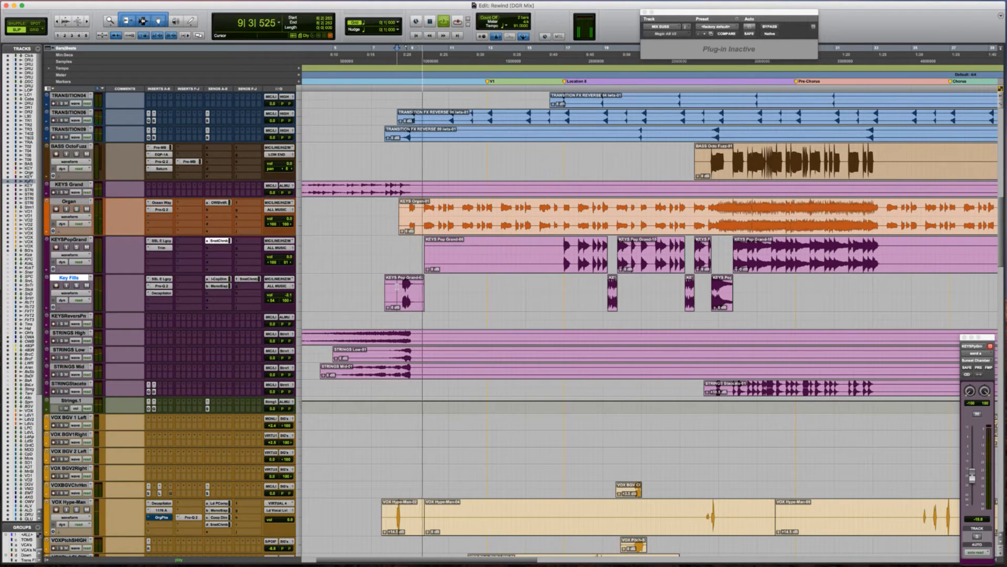
key(space)
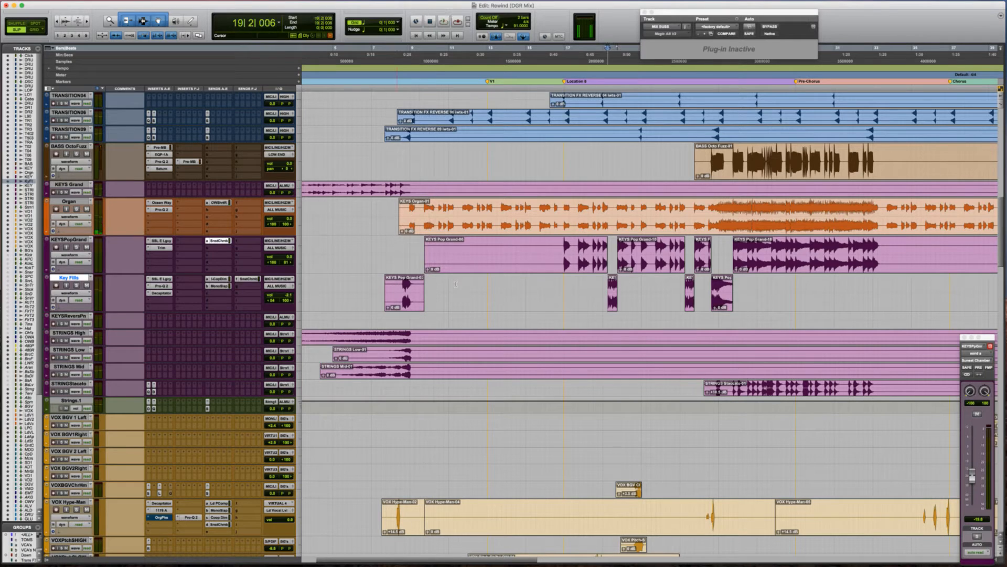
Switch to the Rewind to-do list, tick off "Some Piano licks could be telephone effect" and return to the session.
key(super+Tab)
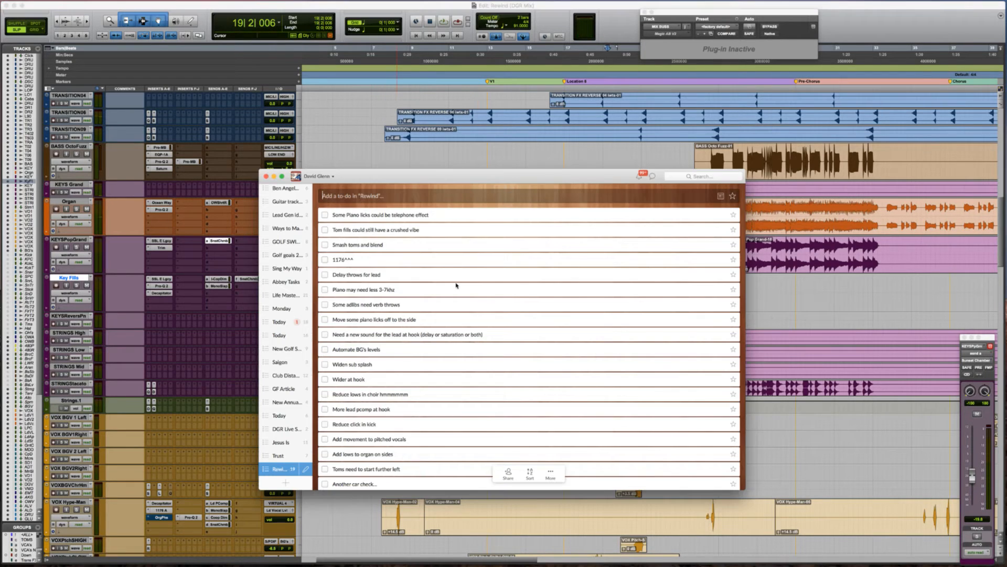
click(324, 215)
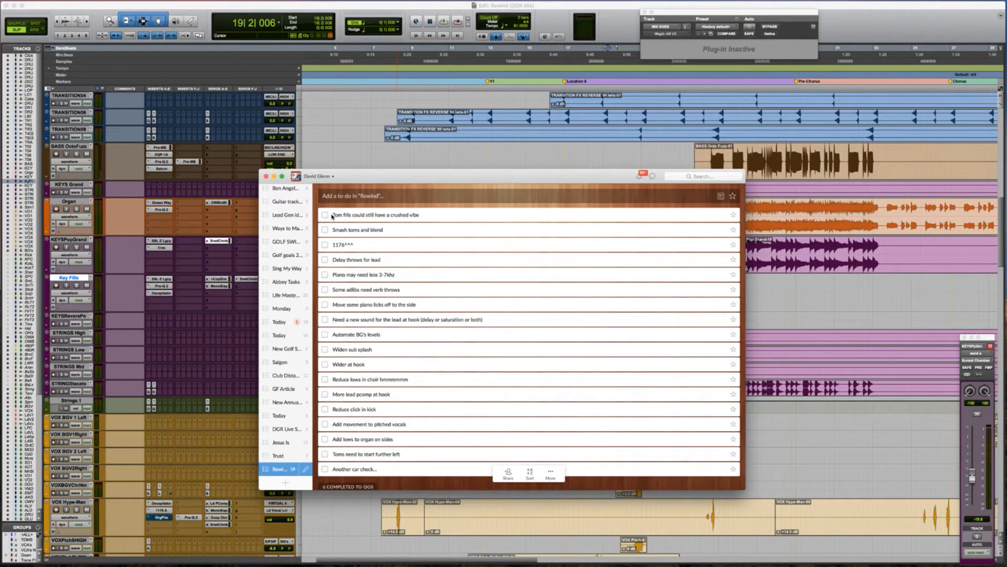
key(super+Tab)
Find the DRUMS Toms track, play it soloed from its first hit ahead of verse 1, stop and unsolo it.
scroll(356, 287, up, 15)
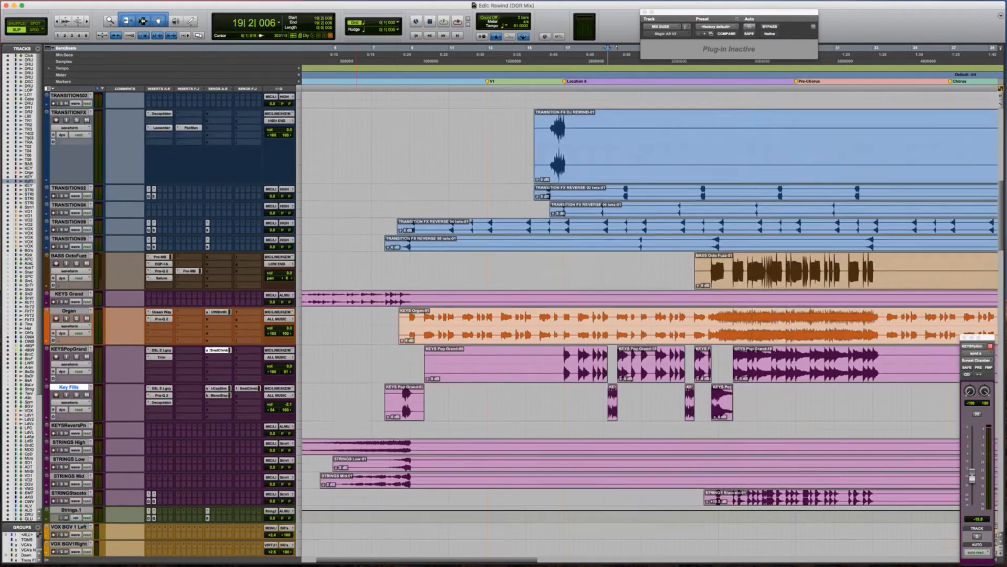
scroll(356, 287, up, 1)
key(r)
key(r)
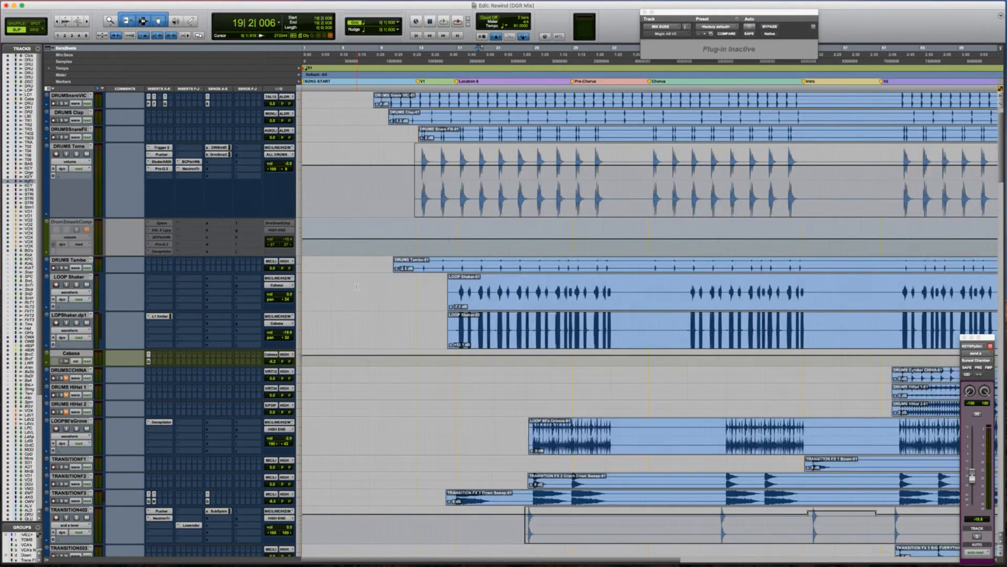
scroll(356, 286, up, 2)
key(t)
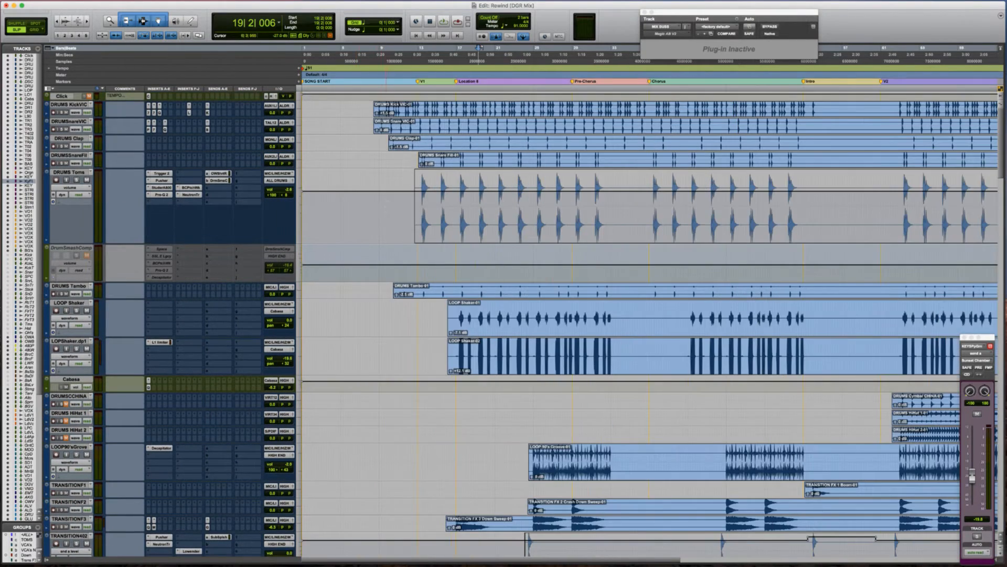
click(387, 195)
key(Tab)
key(shift+s)
key(space)
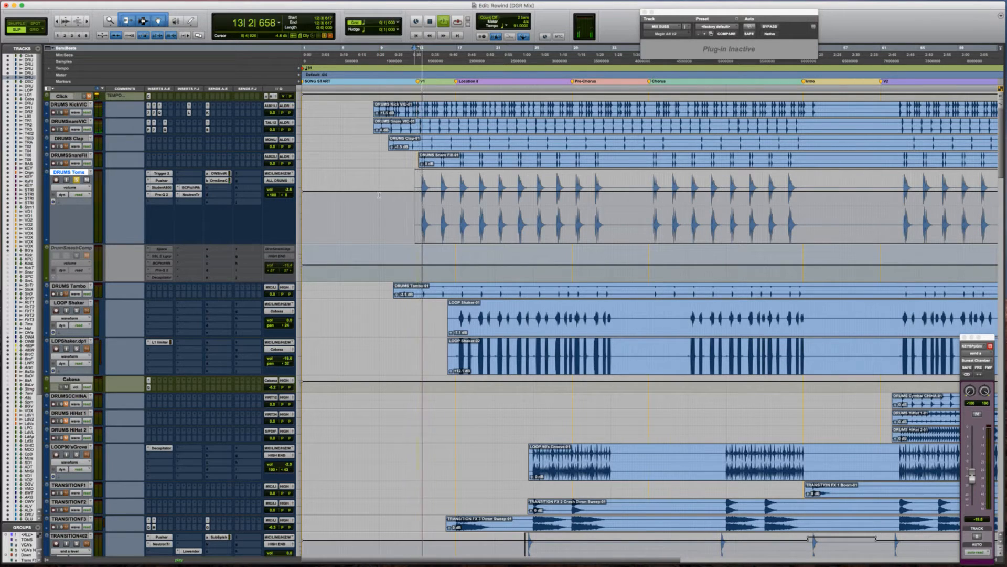
key(space)
key(shift+s)
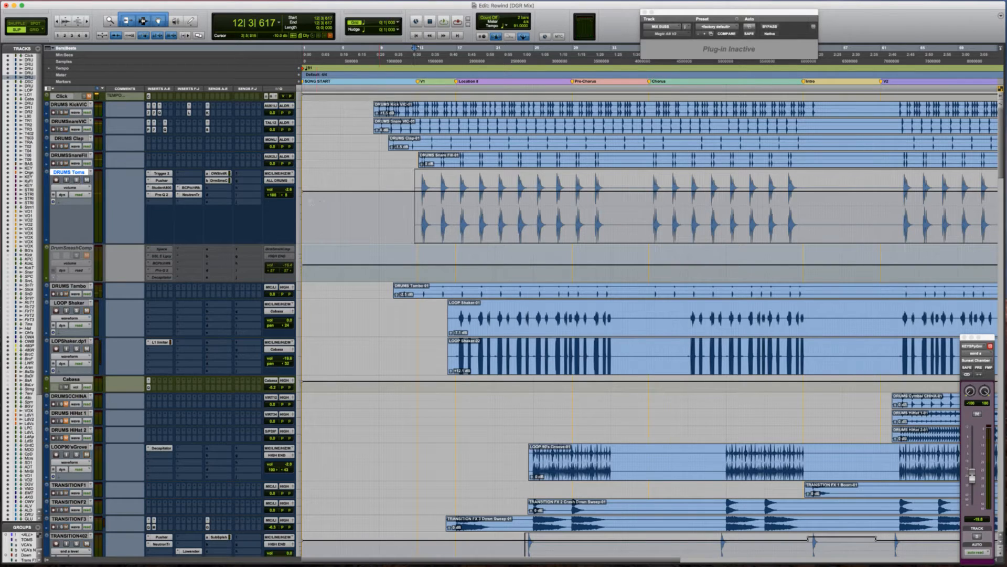
Display the DRUMS Toms left pan automation, select it across the whole tom clip and switch the lane to right pan automation.
ctrl+super+click(270, 196)
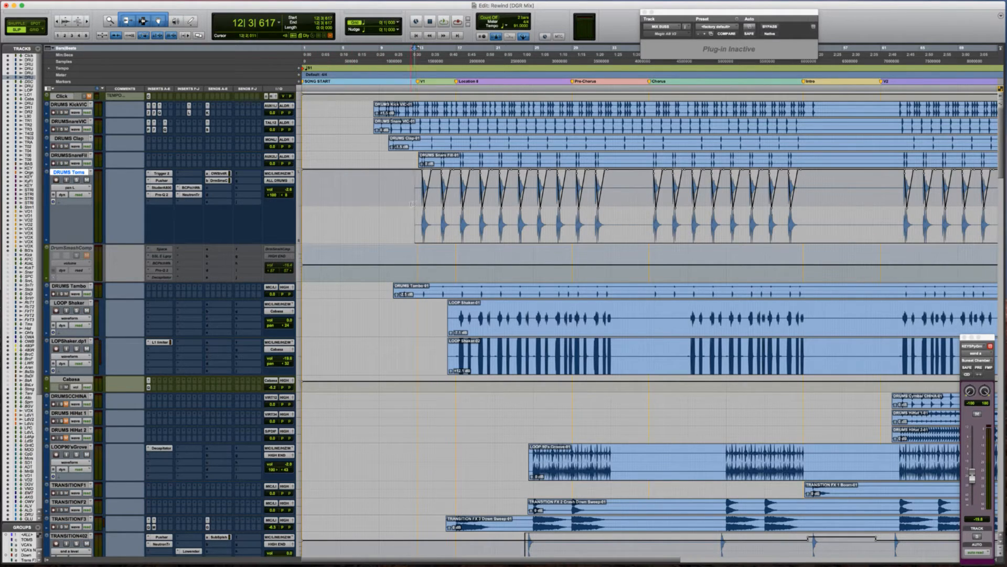
key(super+bracketleft)
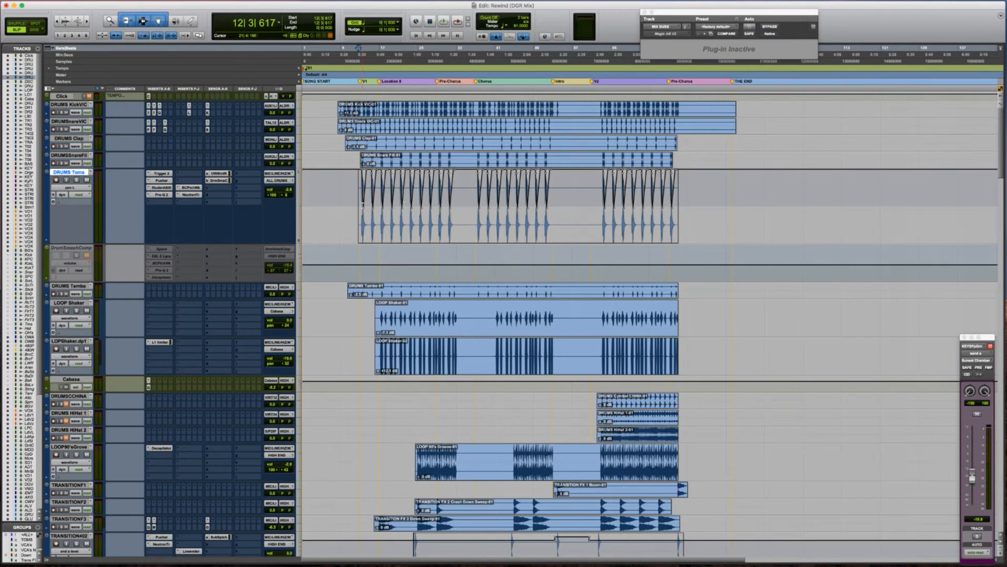
drag(361, 206, 681, 214)
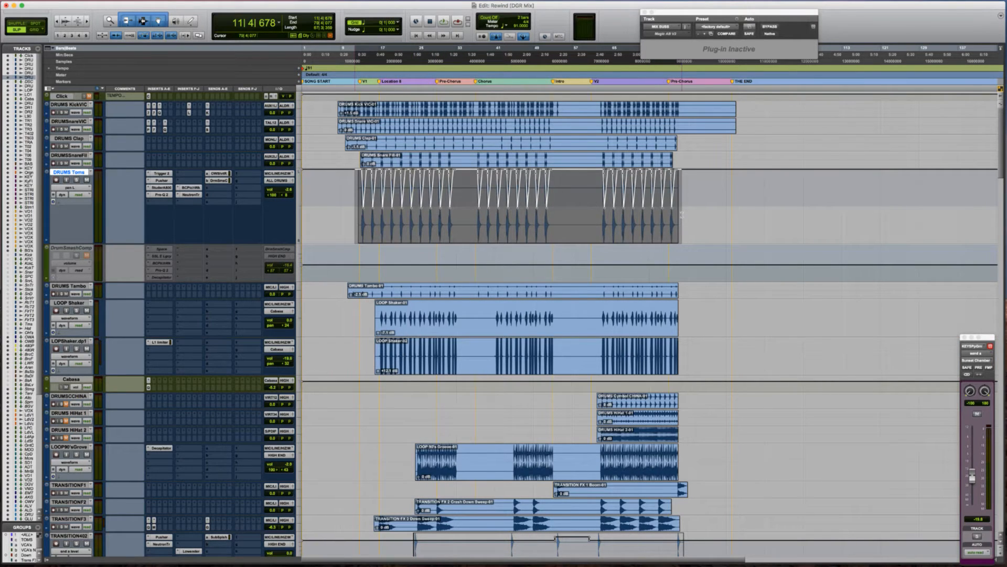
ctrl+super+click(287, 196)
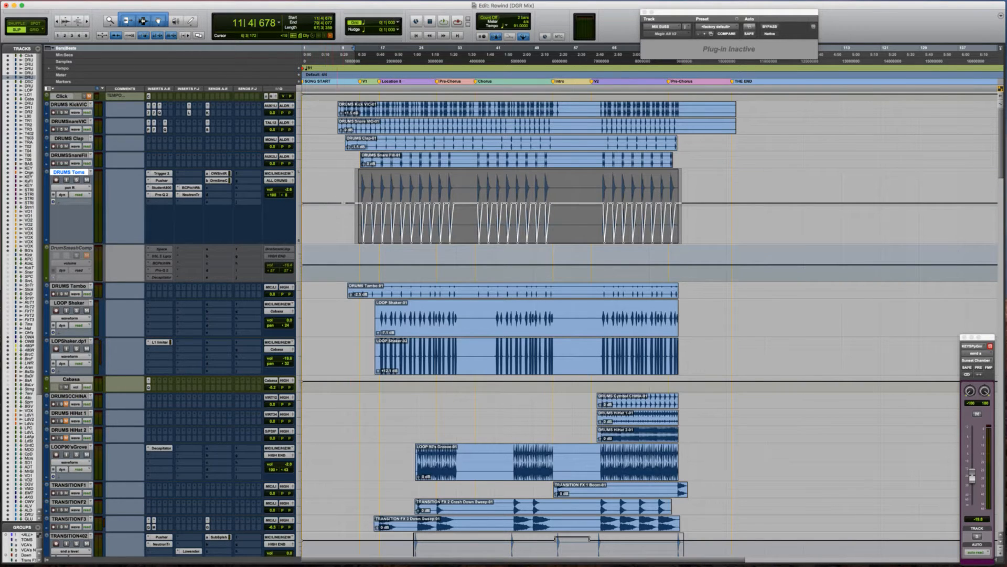
Try shifting the selected DRUMS Toms right pan automation towards the left, play the result and undo the shift.
drag(385, 181, 384, 169)
key(space)
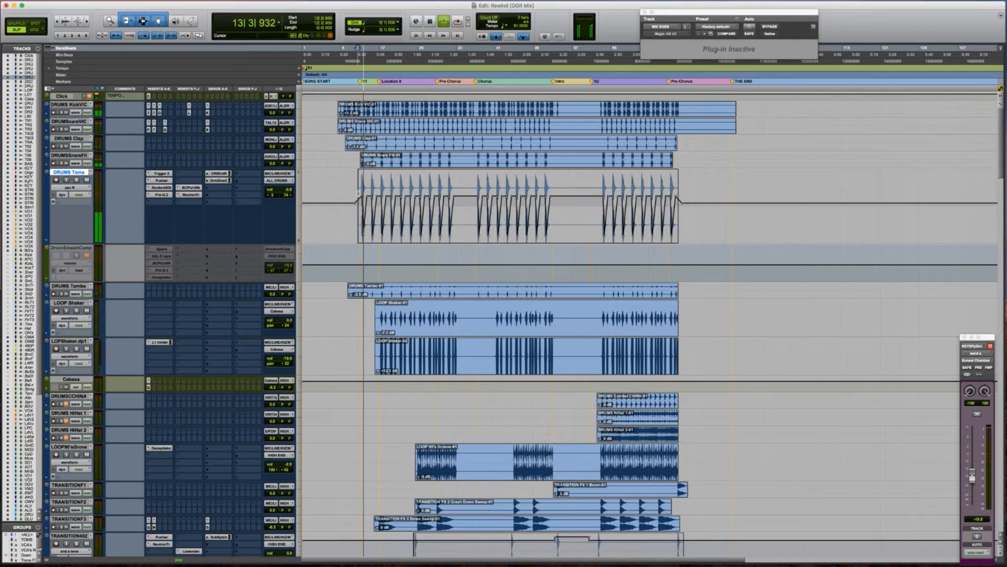
key(space)
key(super+z)
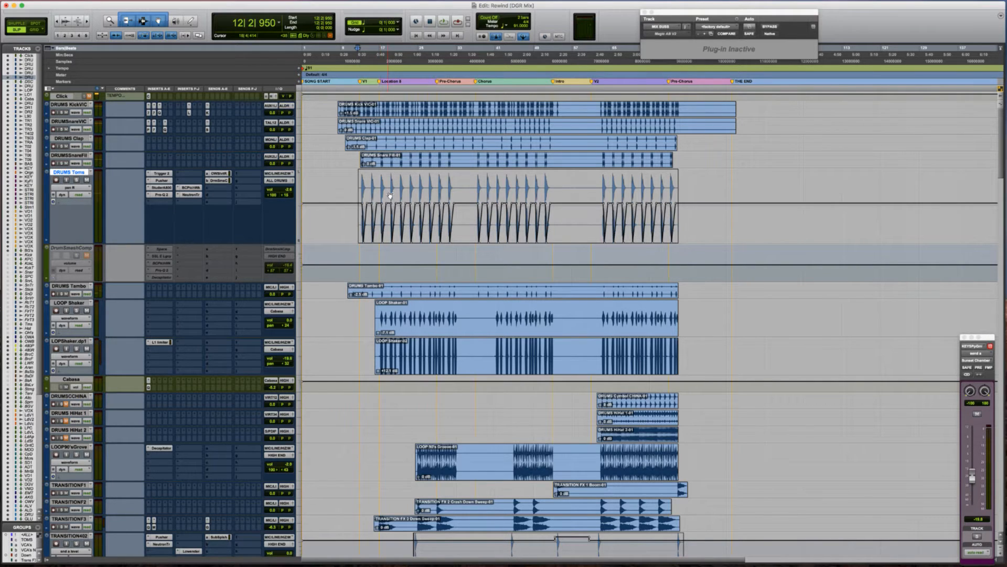
Reselect the right pan automation across the whole DRUMS Toms clip, shift it partly left and play the result.
drag(355, 194, 687, 199)
drag(558, 178, 548, 167)
key(space)
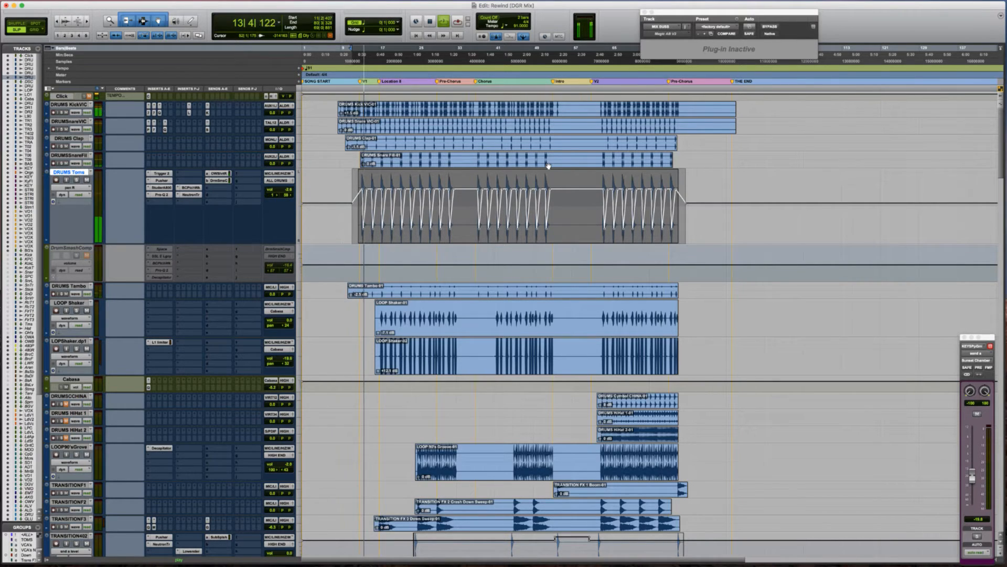
key(space)
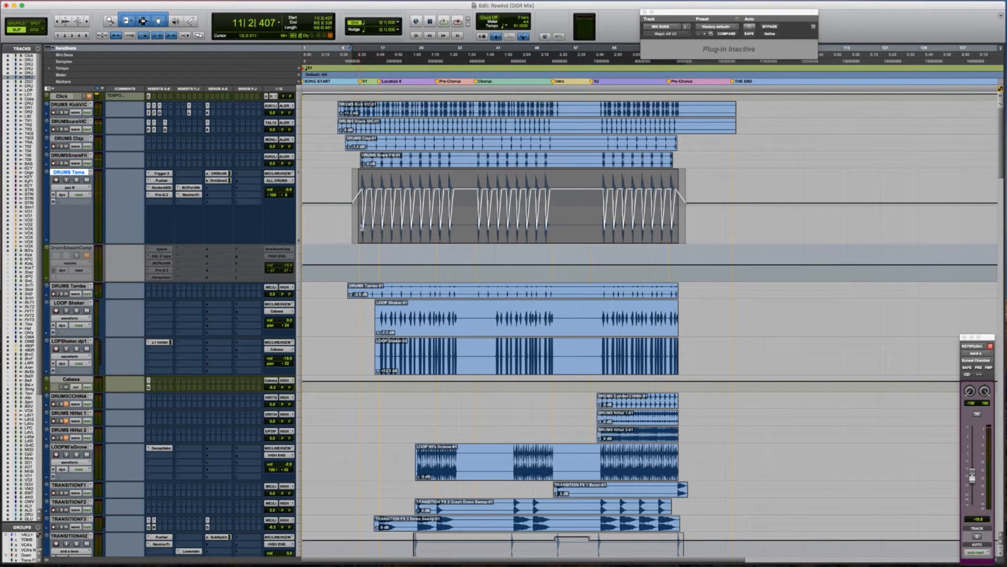
Move the right pan breakpoints at the first three tom hits of verse 1 back to fully right.
click(354, 229)
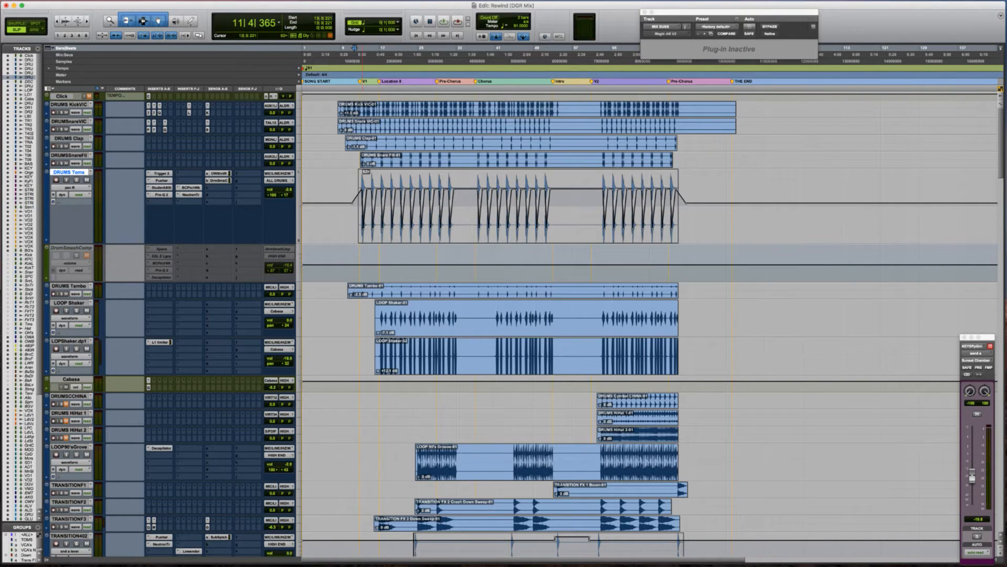
key(t)
key(t)
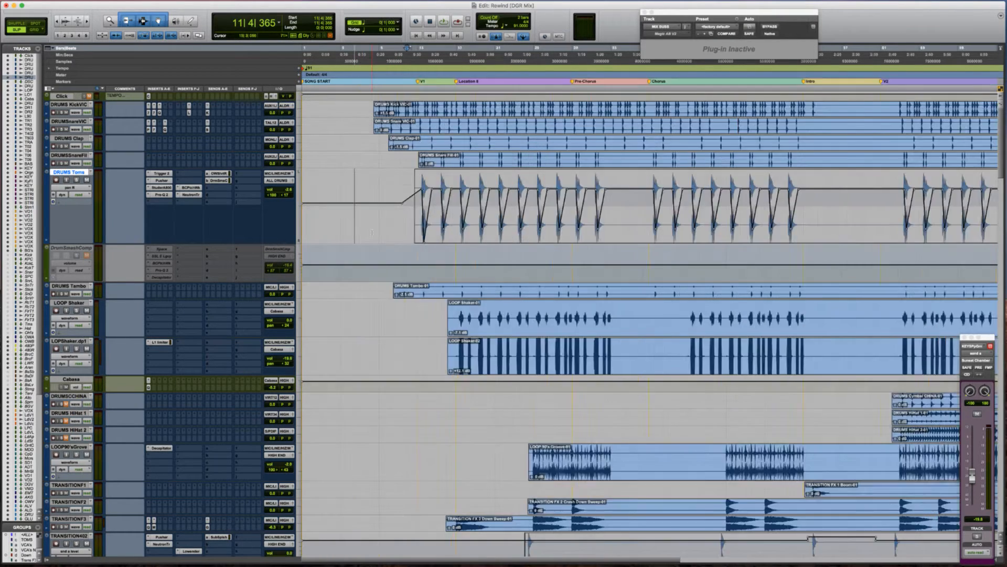
scroll(372, 232, right, 1)
scroll(372, 231, right, 1)
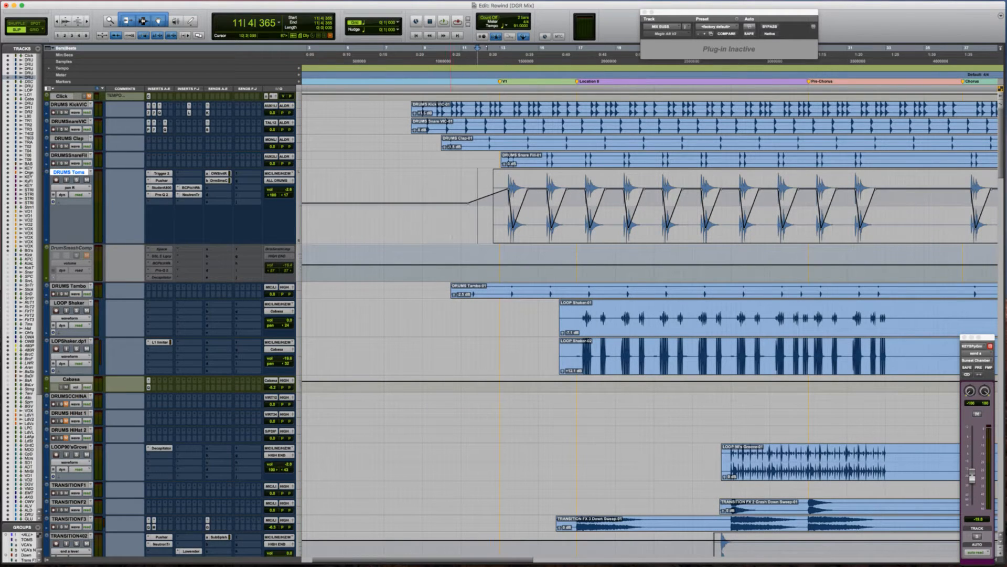
drag(514, 226, 511, 241)
drag(552, 229, 590, 242)
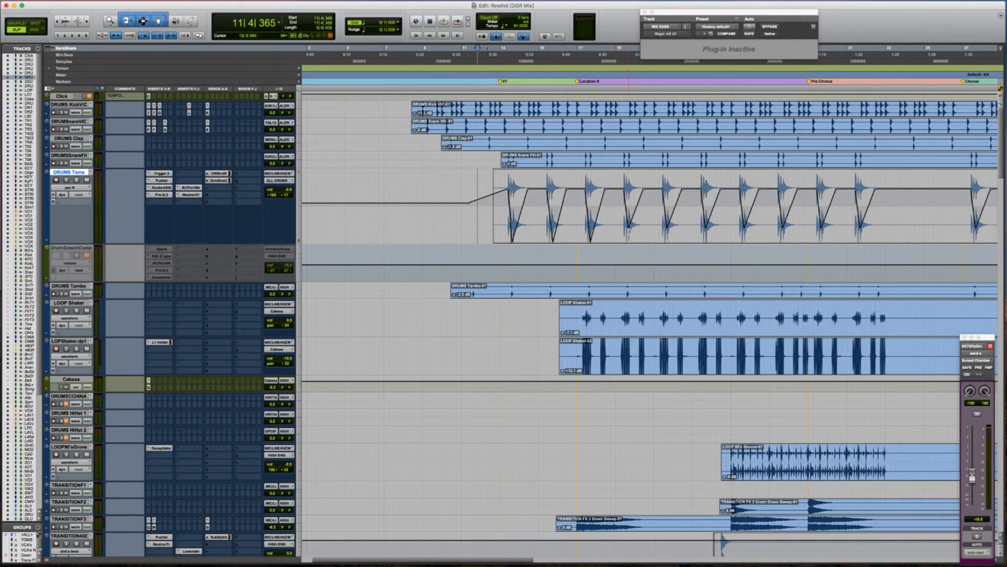
Move the right pan breakpoints of the fourth to tenth tom hits, through the pre-chorus, fully right, undoing and redoing one misplaced adjustment.
drag(628, 225, 708, 242)
key(super+z)
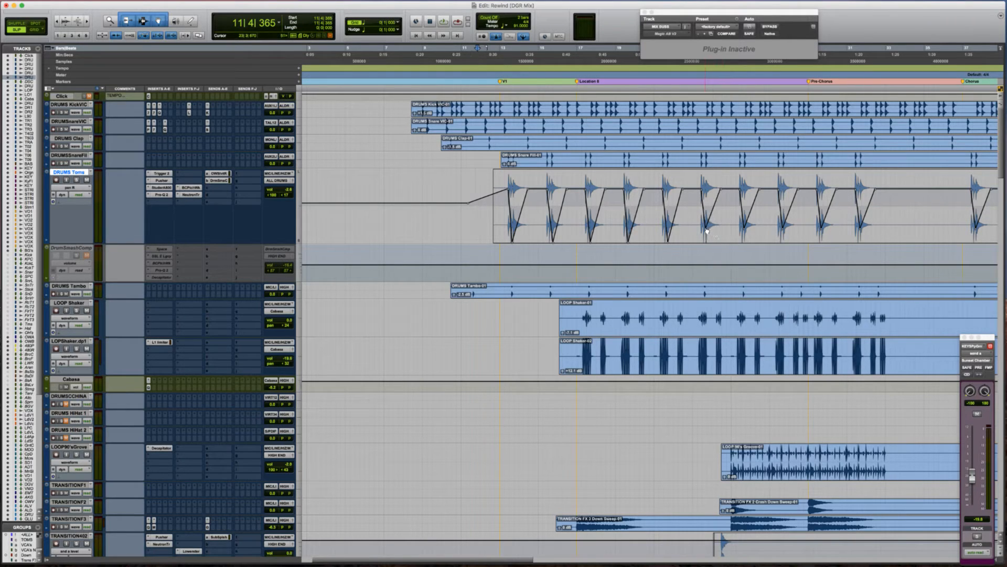
drag(706, 227, 708, 242)
drag(744, 229, 861, 242)
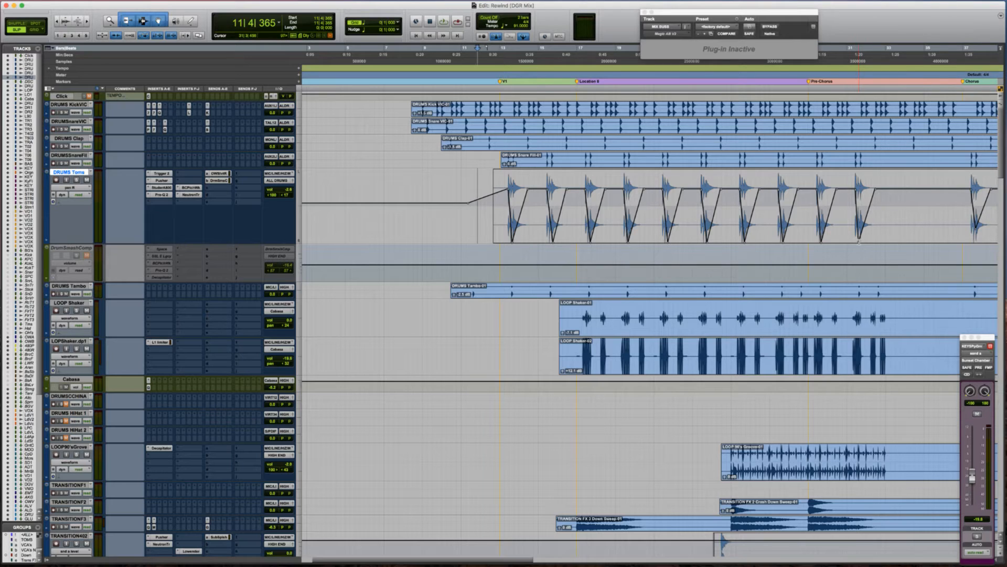
drag(859, 242, 861, 242)
Play the mix from just ahead of verse 1 and from bar 30 in the pre-chorus to check the tom panning.
key(space)
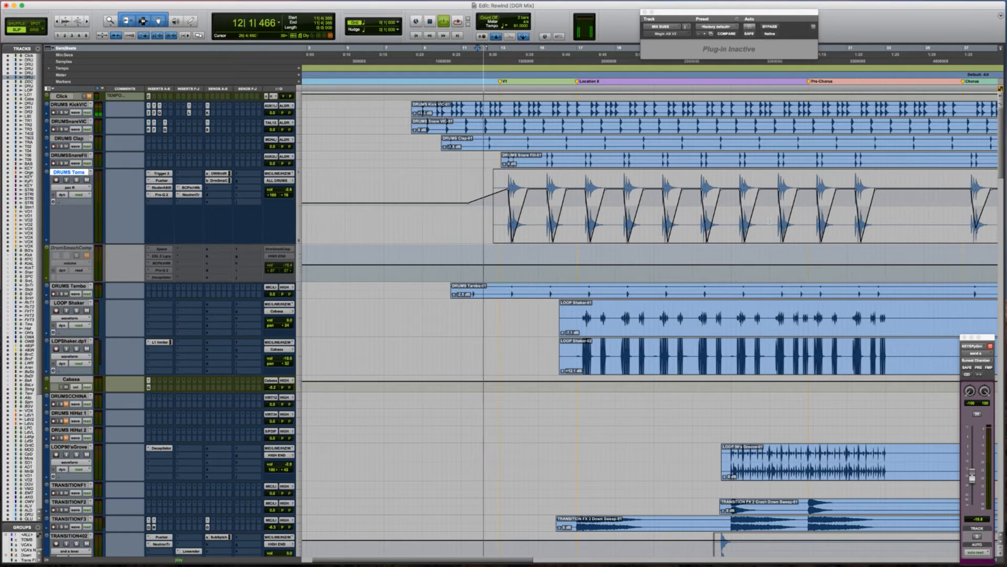
scroll(667, 200, right, 4)
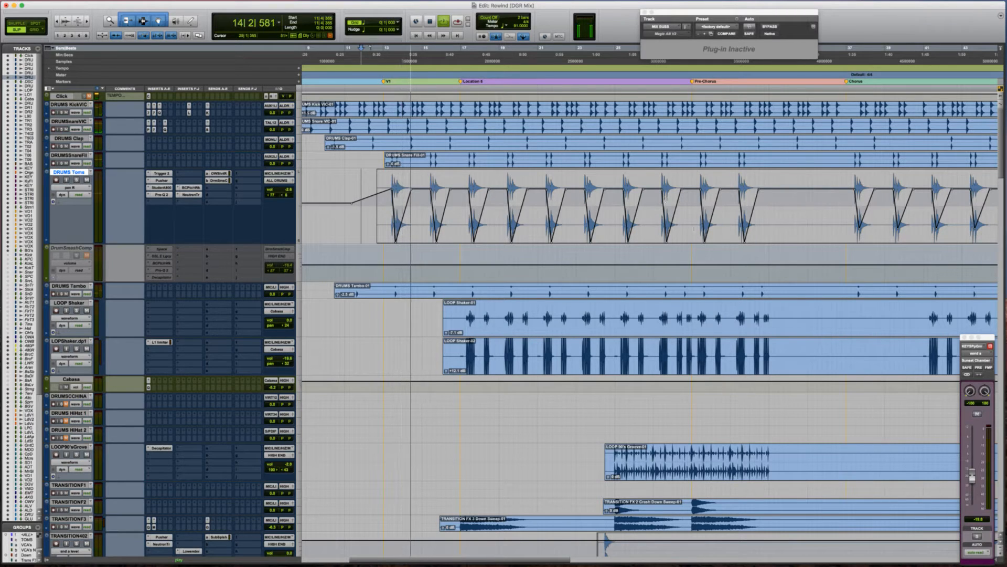
scroll(698, 229, right, 2)
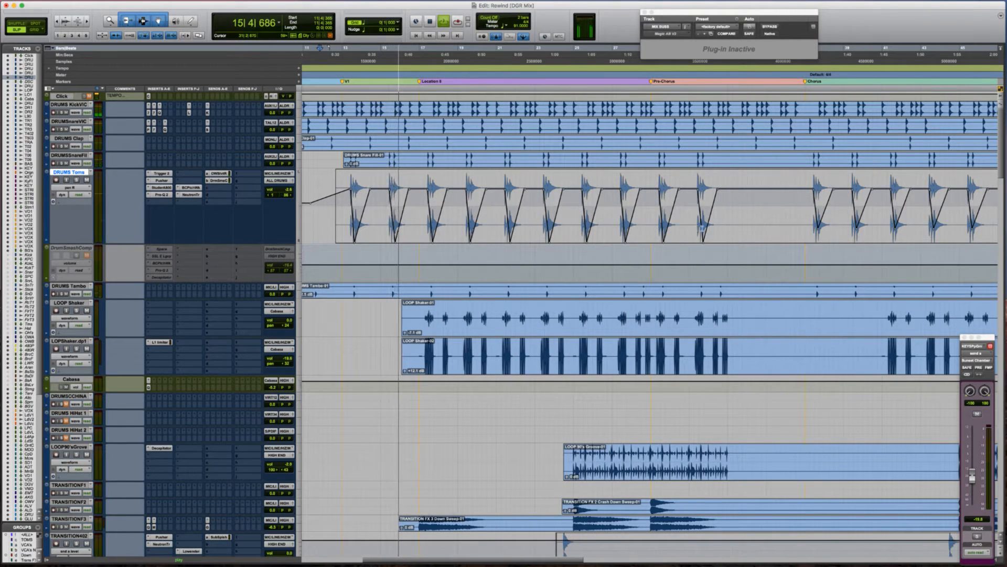
click(685, 211)
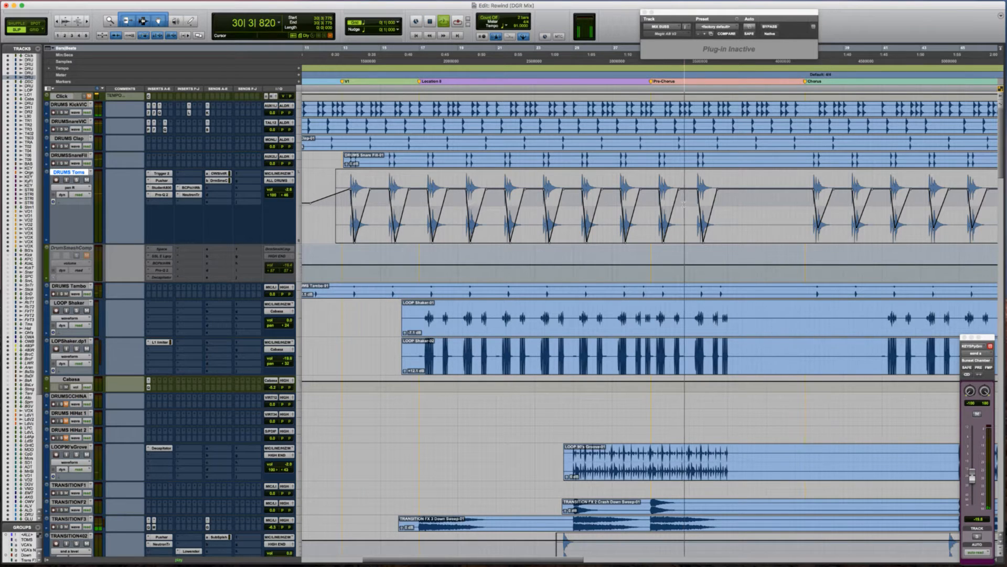
scroll(724, 205, right, 5)
scroll(725, 203, right, 2)
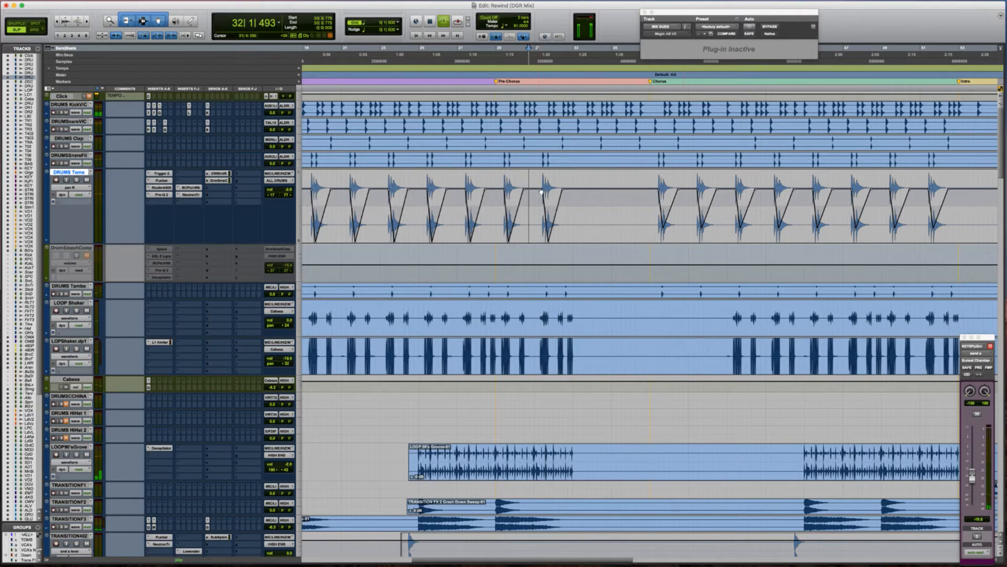
key(space)
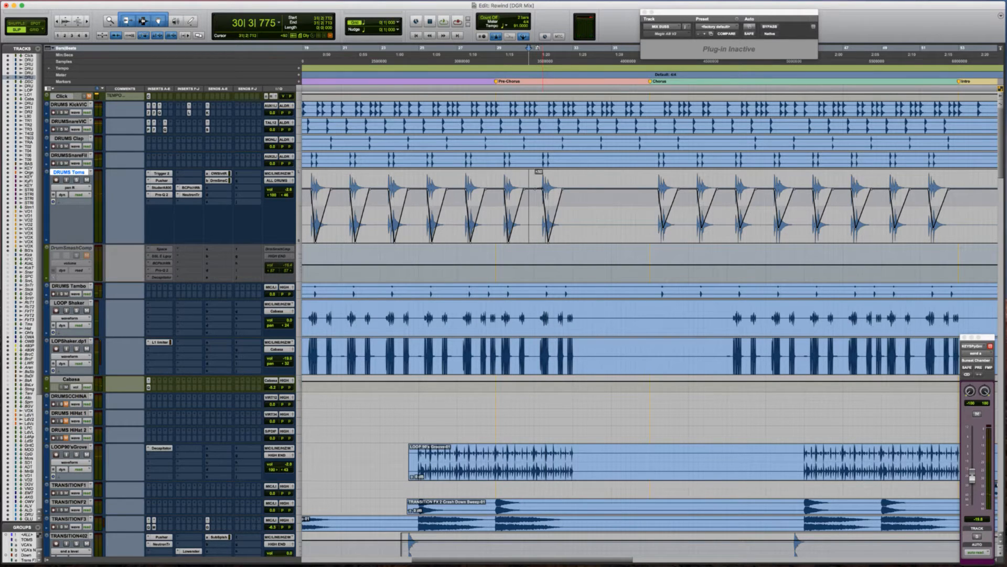
Add a right pan breakpoint slightly further left just ahead of the last pre-chorus tom hit and play from the first chorus tom.
click(541, 185)
click(538, 209)
key(space)
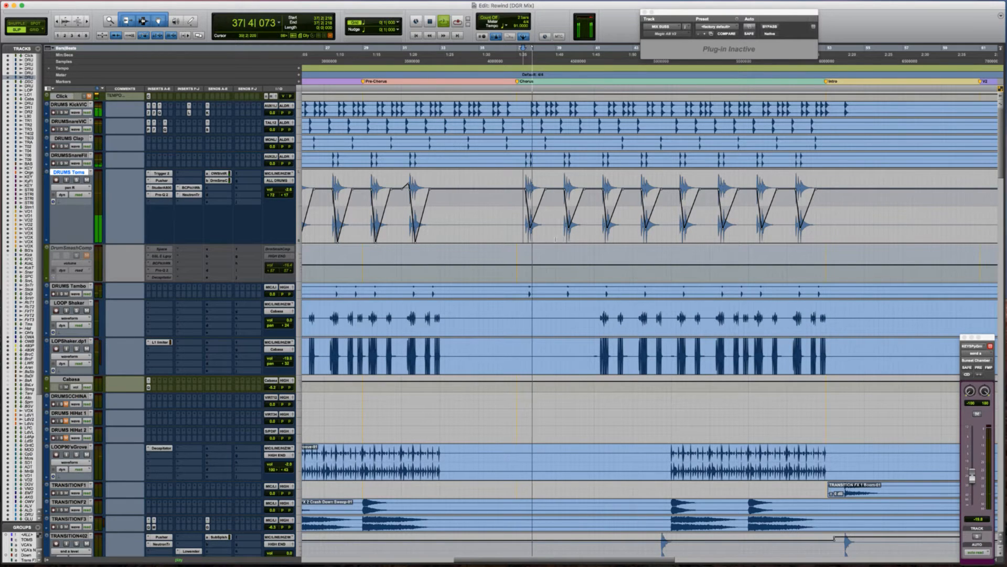
key(space)
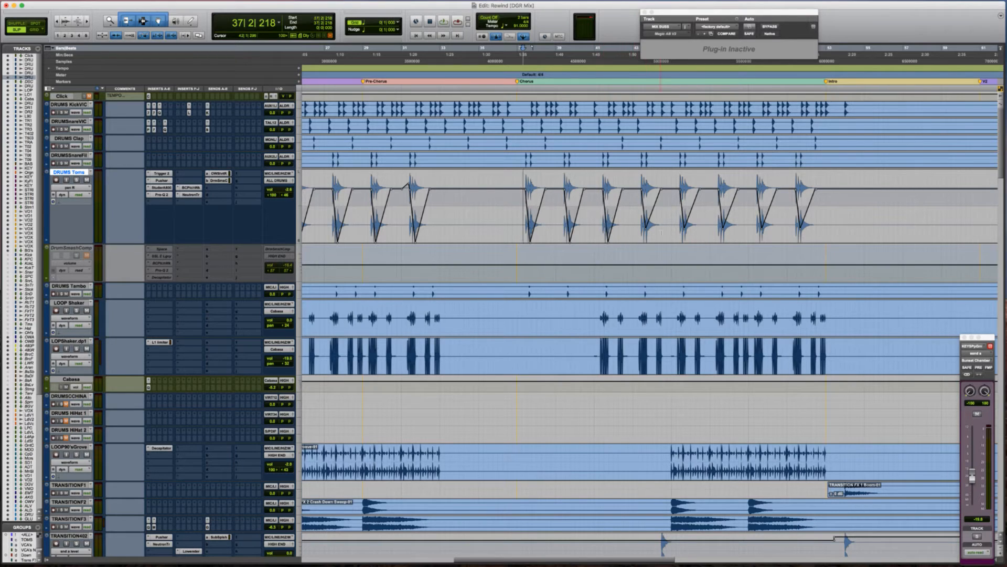
Move the right pan breakpoints at the chorus tom hits on DRUMS Toms fully right.
click(648, 231)
click(685, 231)
drag(684, 233, 686, 247)
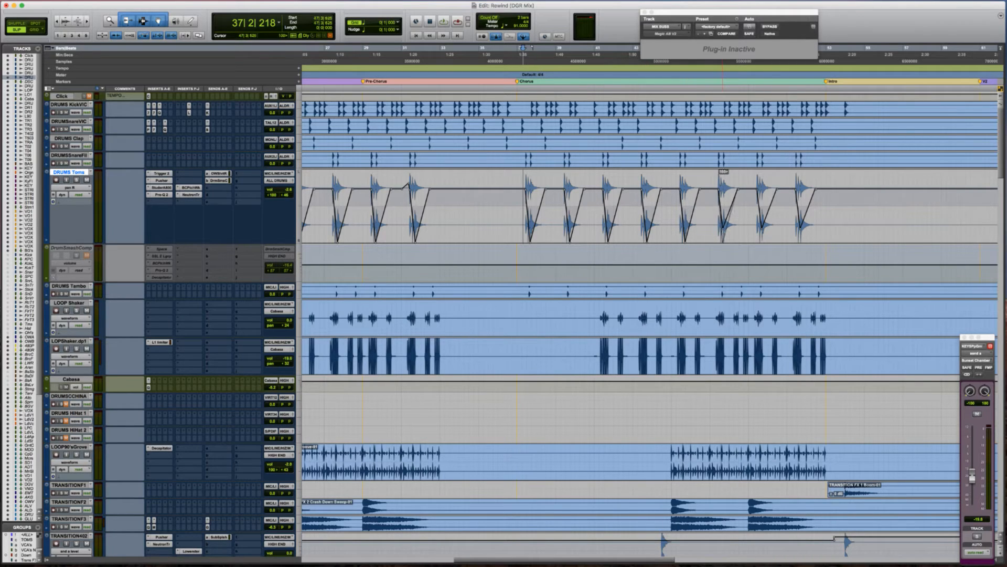
click(763, 226)
click(800, 227)
drag(800, 234, 802, 247)
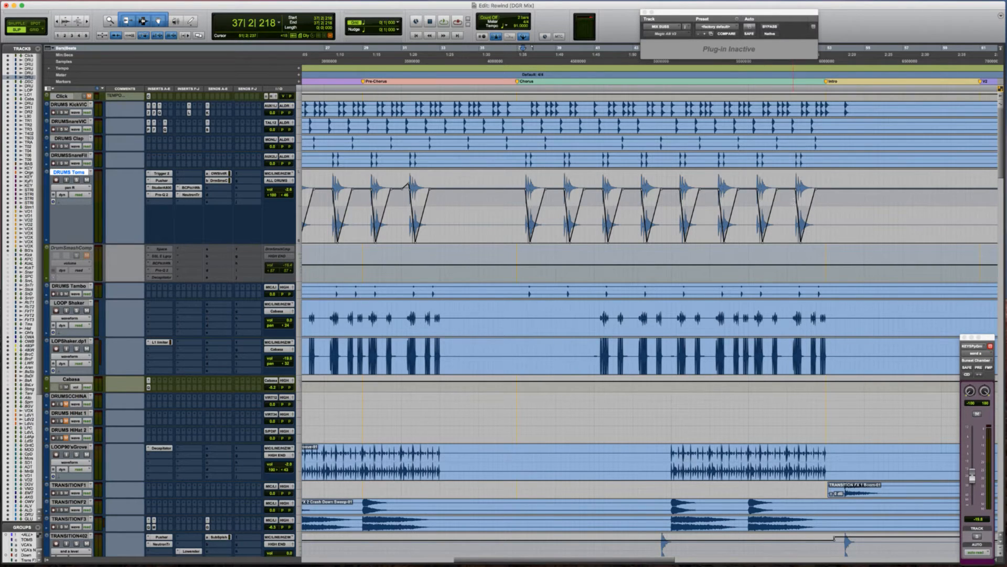
scroll(793, 200, right, 8)
scroll(649, 326, right, 1)
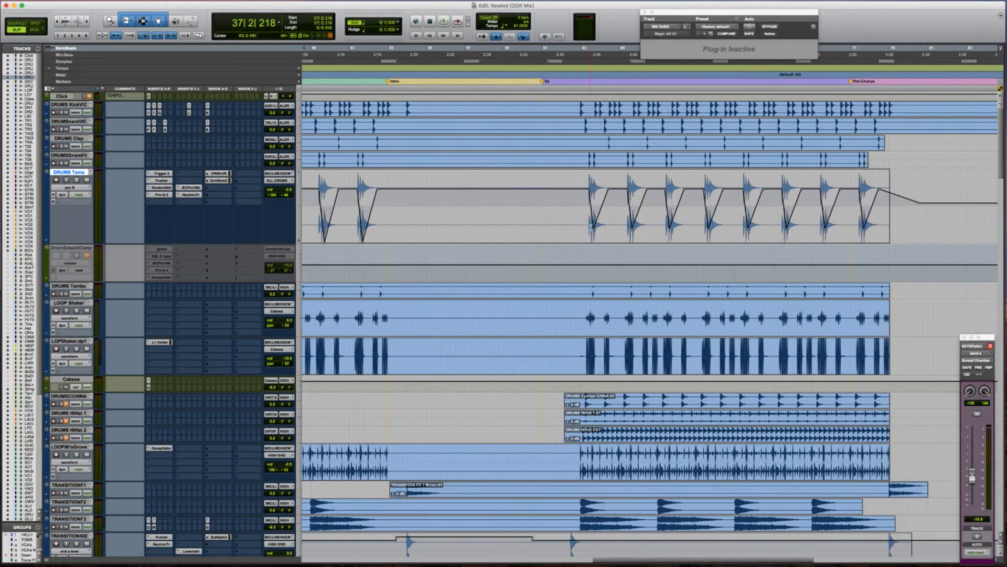
Move the right pan breakpoints on the final series of DRUMS Toms hits, from verse 2 into the last pre-chorus, fully right.
drag(593, 226, 864, 242)
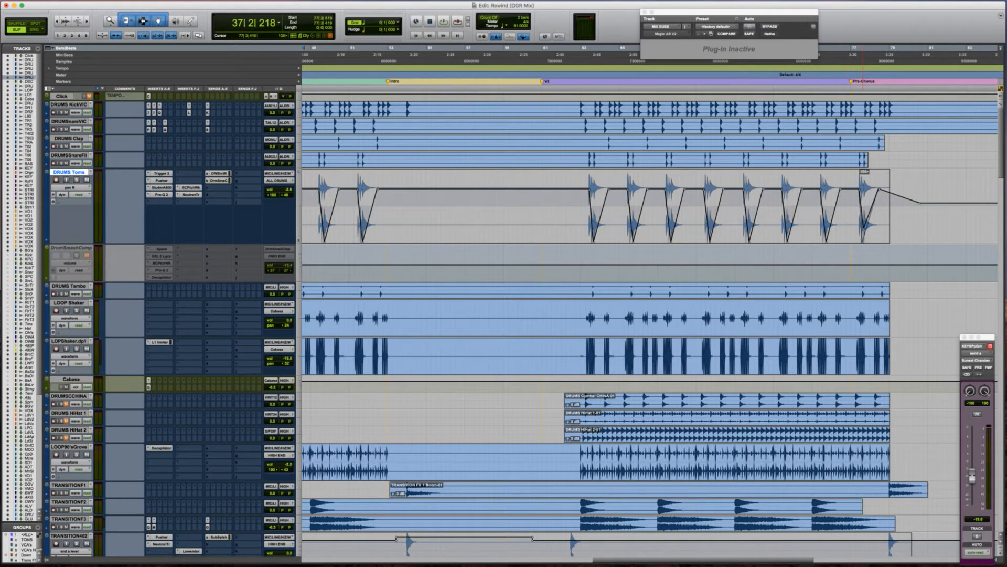
scroll(843, 206, right, 5)
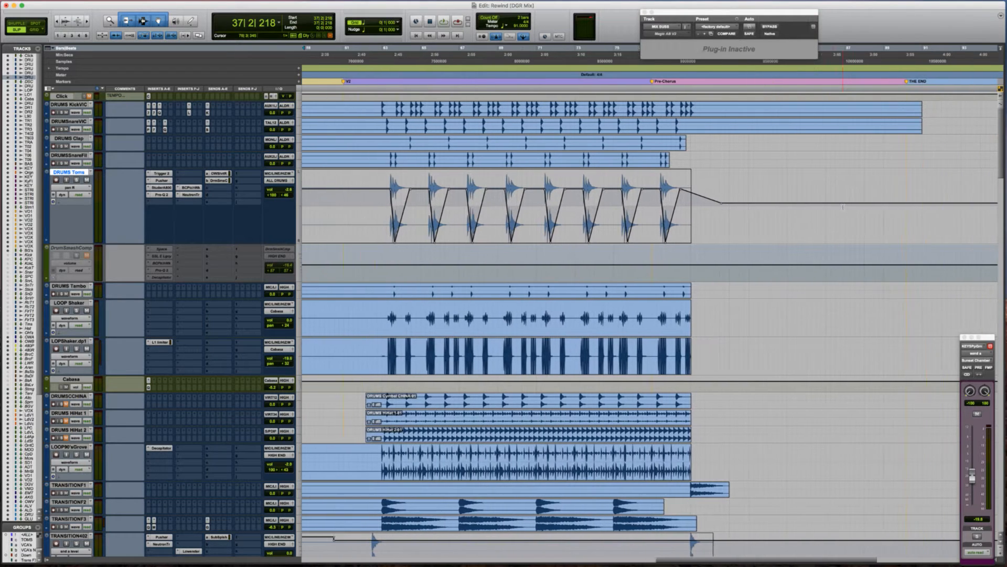
key(r)
key(r)
scroll(843, 207, left, 1)
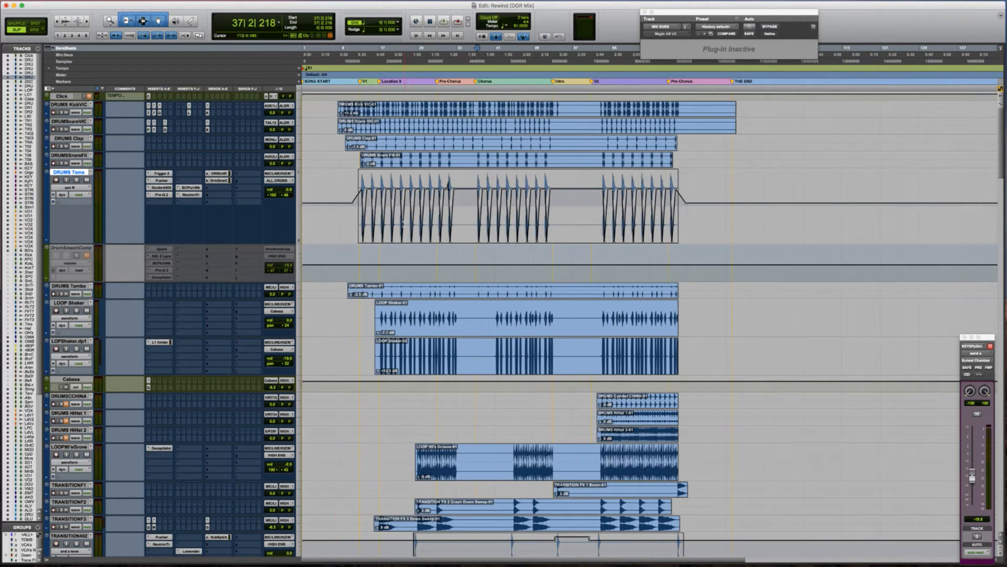
Switch the DRUMS Toms track from the right pan automation view back to the waveform view.
click(347, 207)
key(Tab)
click(80, 188)
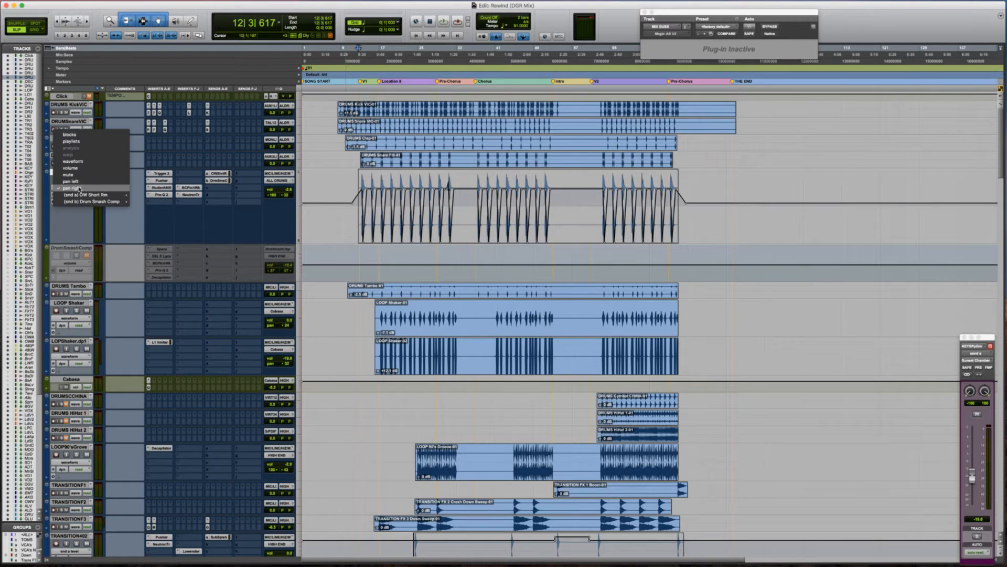
click(132, 192)
ctrl+super+click(280, 190)
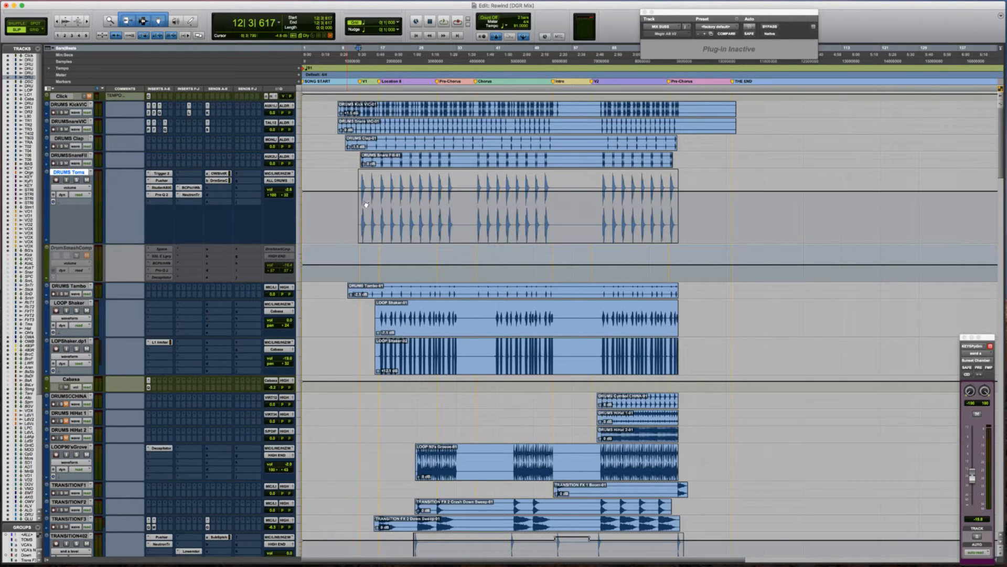
key(ctrl+minus)
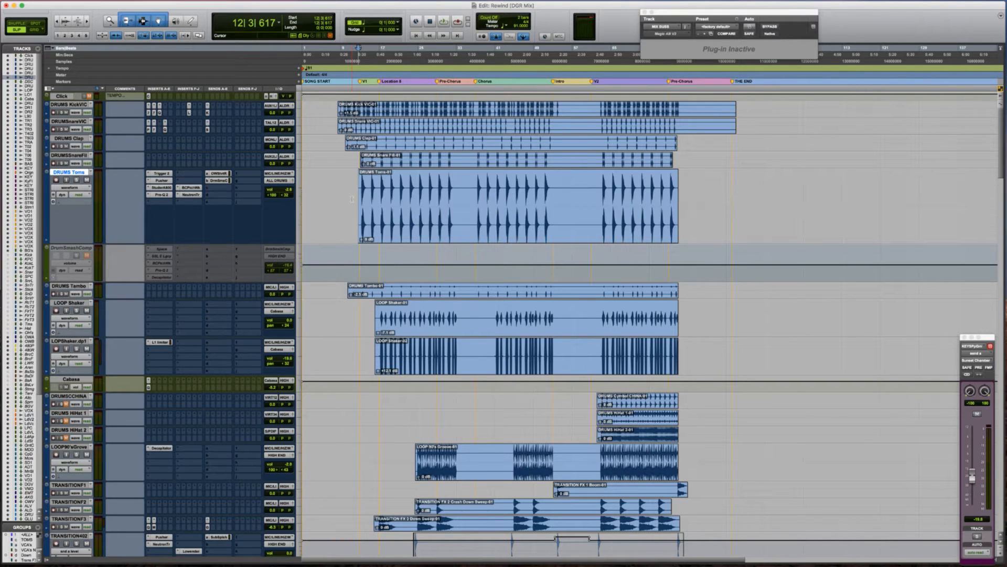
click(339, 199)
key(super+Tab)
key(super+shift+n)
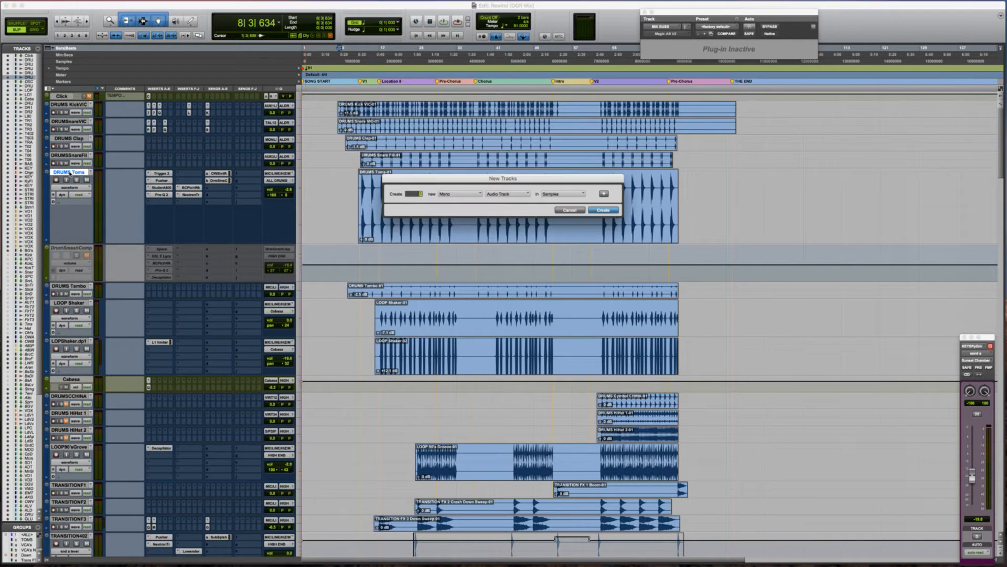
click(569, 210)
click(281, 181)
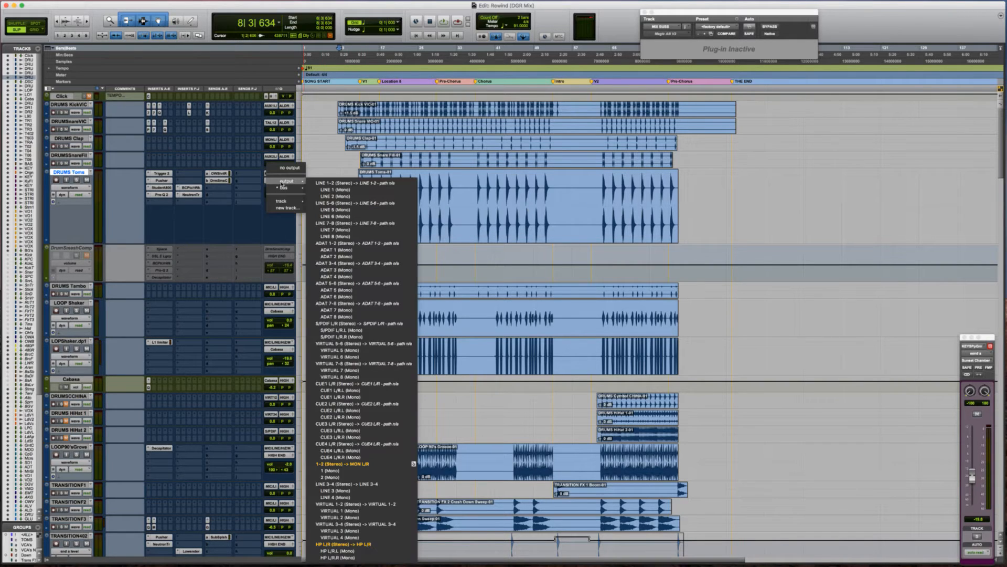
click(245, 185)
Add a send on DRUMS Toms to a new stereo aux input track named Toms Crush, created next to the current track.
click(243, 174)
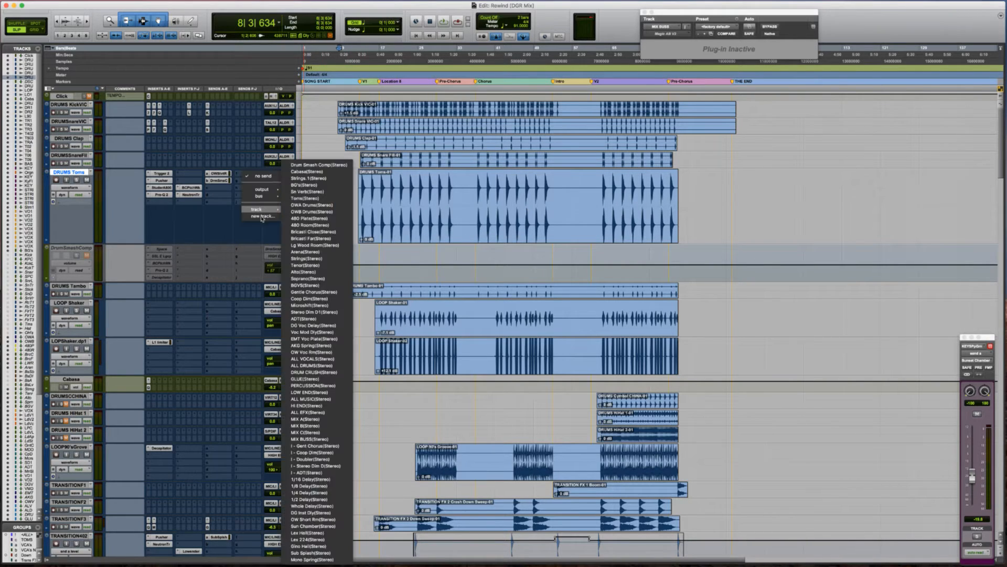
click(257, 181)
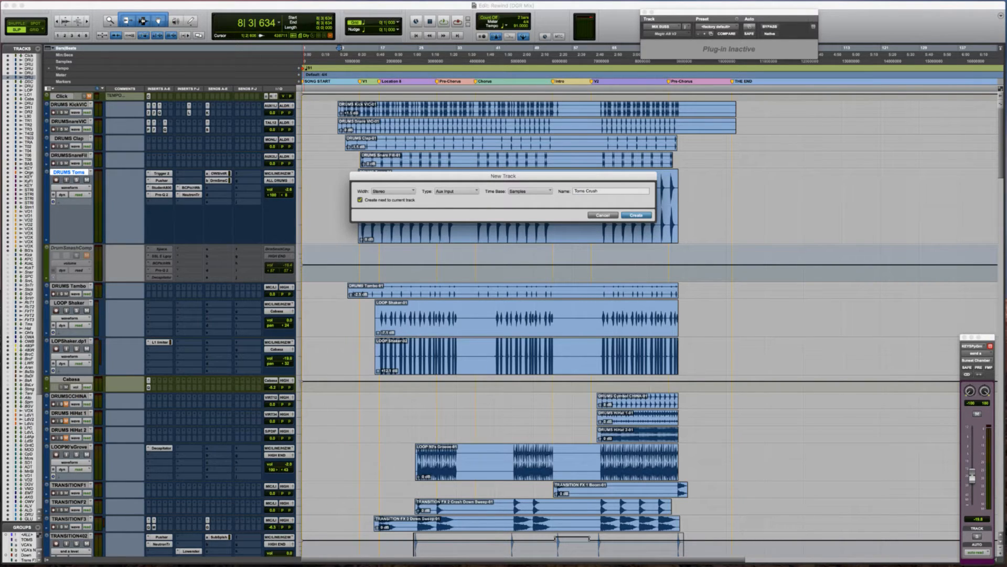
key(Return)
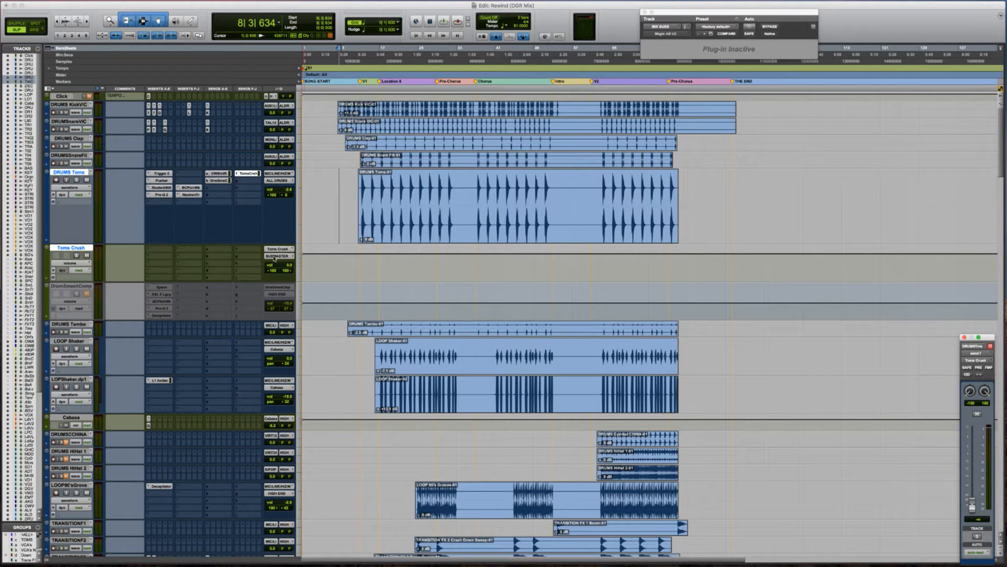
Route the output of the Toms Crush aux to the ALL DRUMS stereo bus.
click(279, 259)
mouse_move(288, 264)
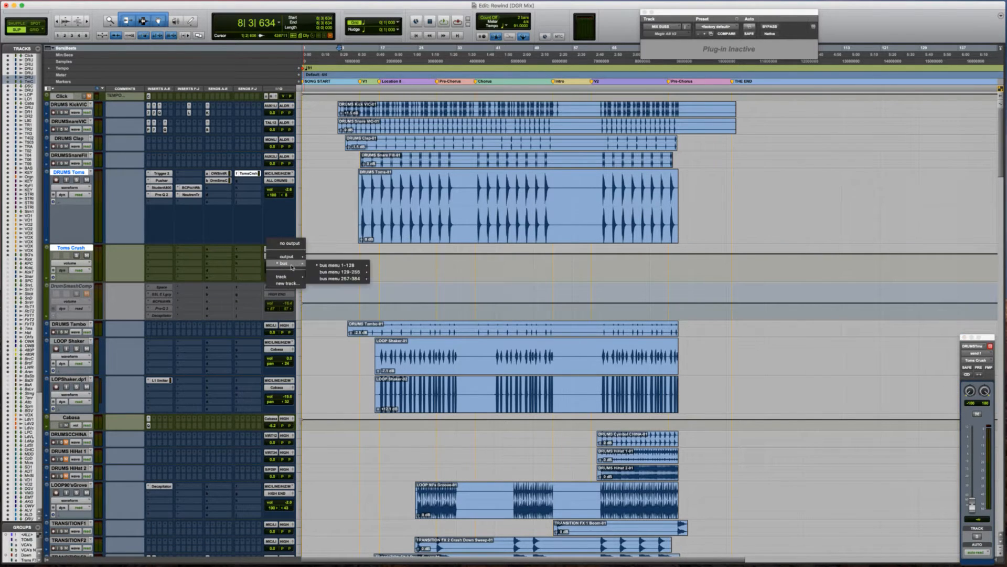
mouse_move(340, 265)
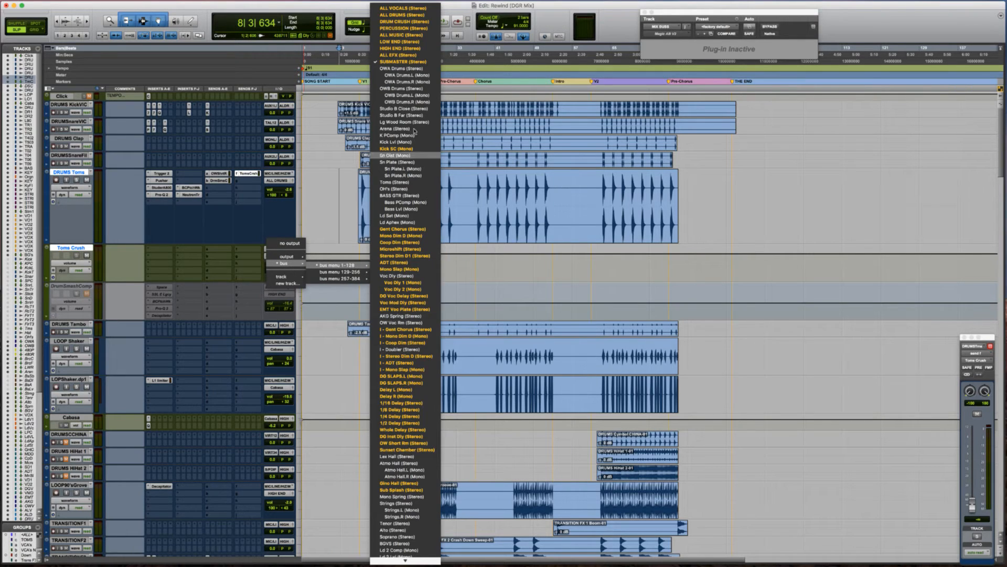
click(399, 15)
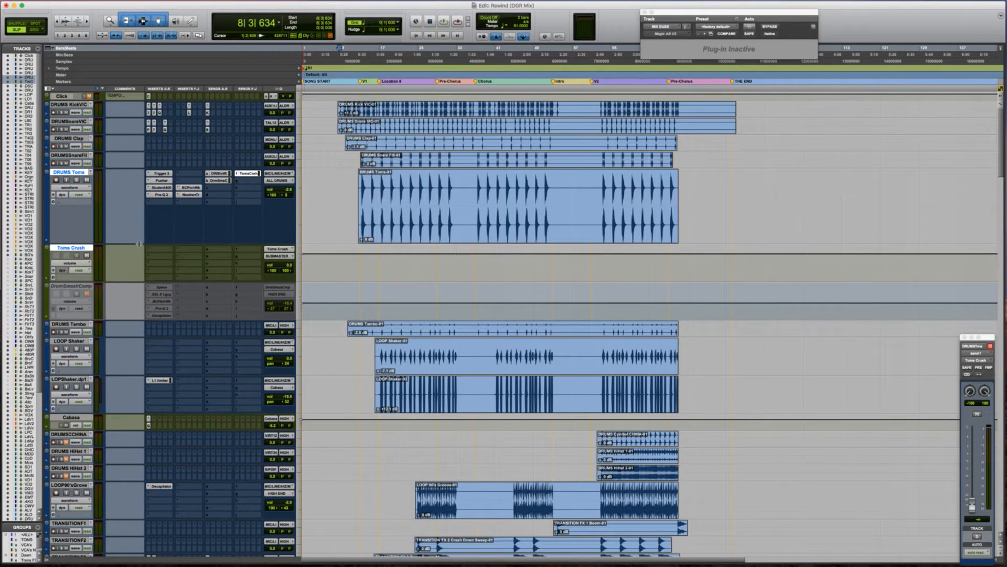
Insert the stereo UAD UA 1176LN Legacy compressor on Toms Crush and place its window over the timeline.
click(149, 250)
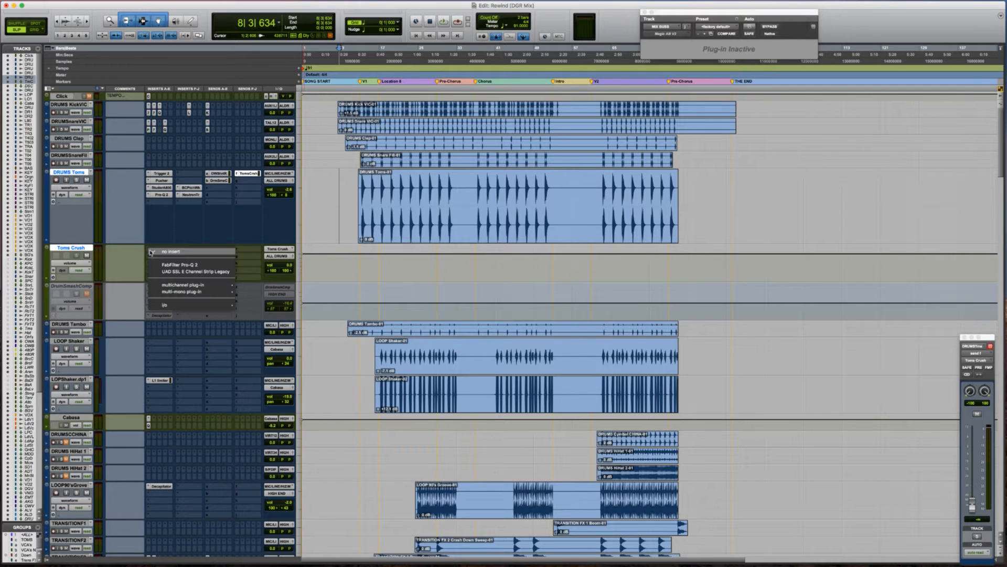
mouse_move(218, 288)
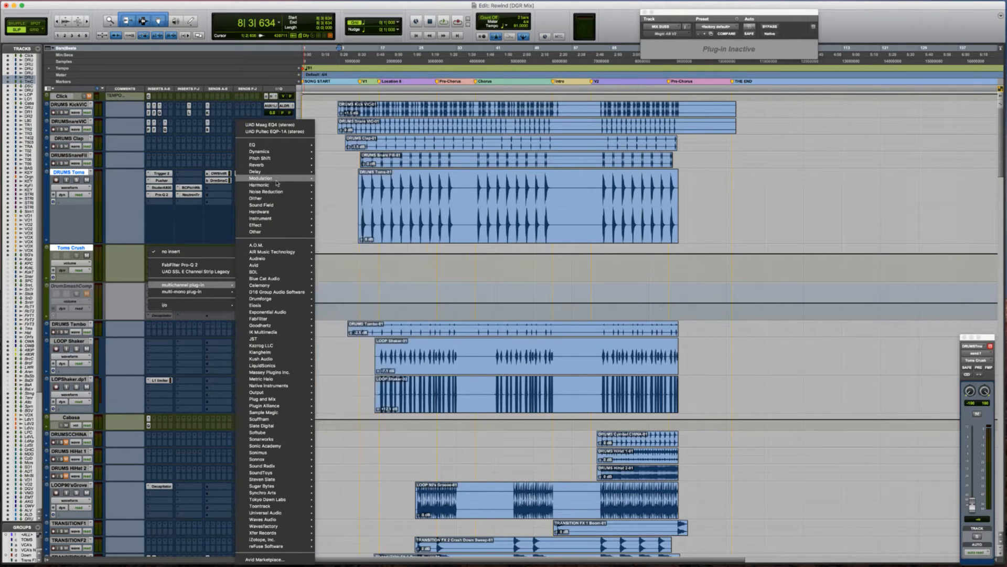
mouse_move(278, 156)
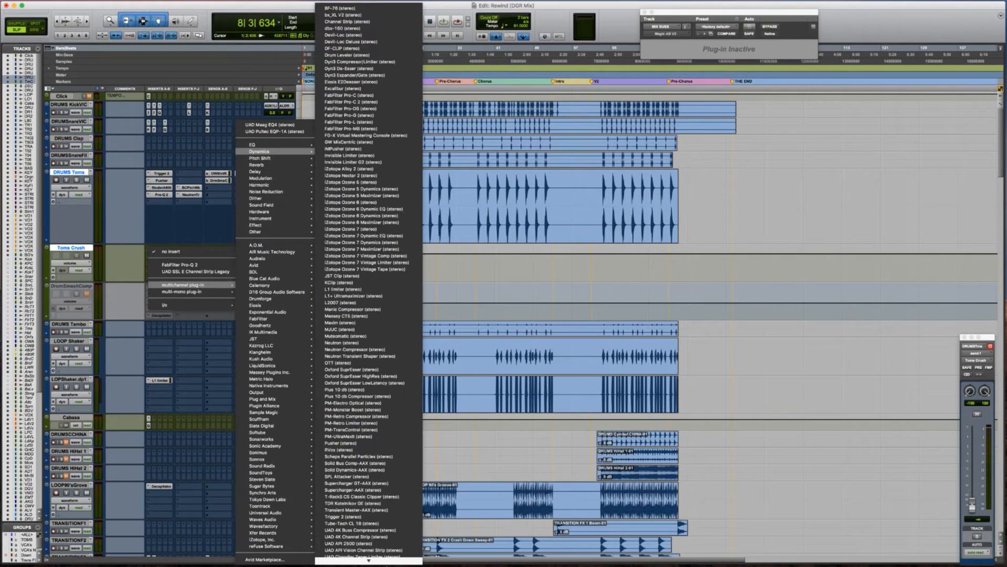
mouse_move(391, 563)
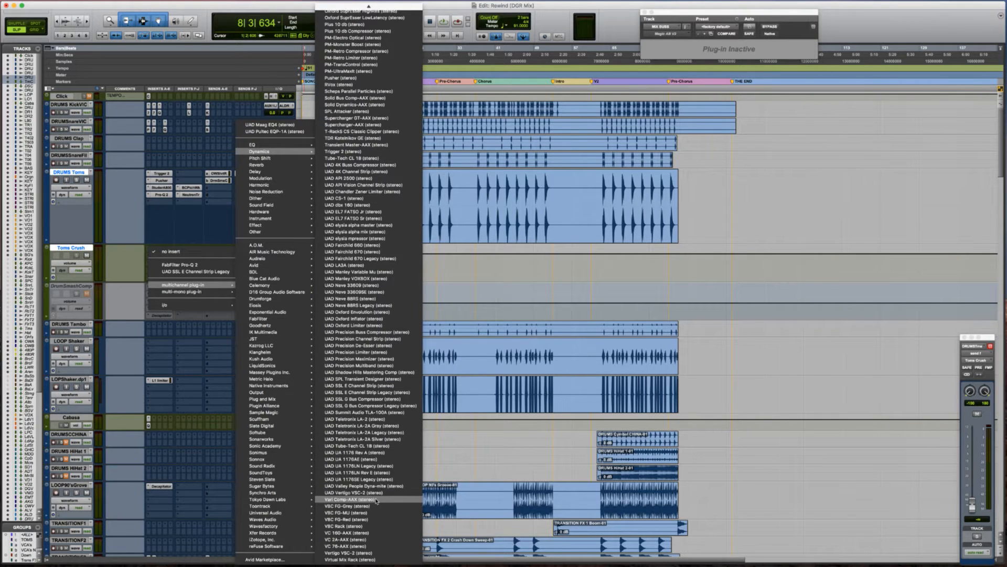
click(360, 467)
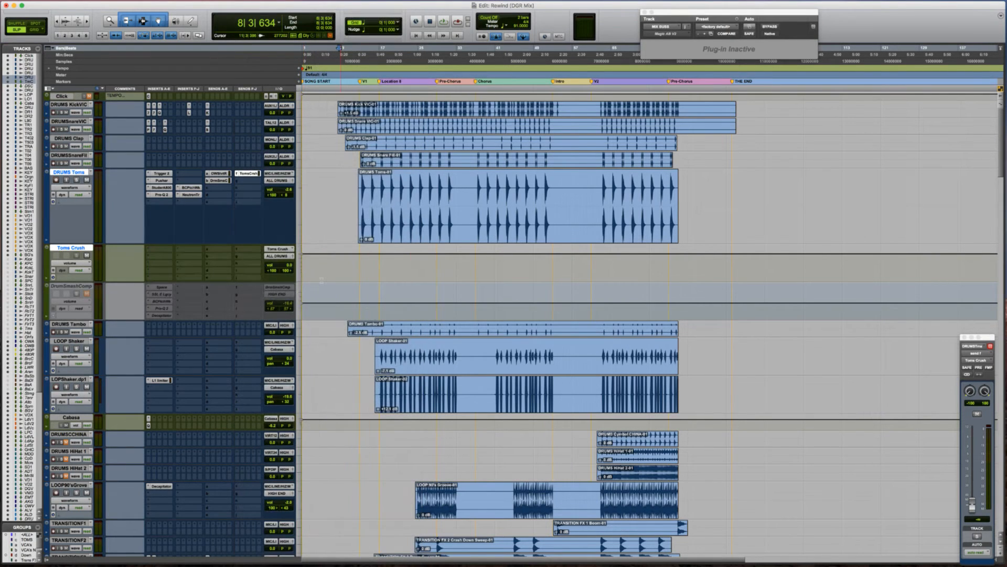
drag(530, 255, 426, 225)
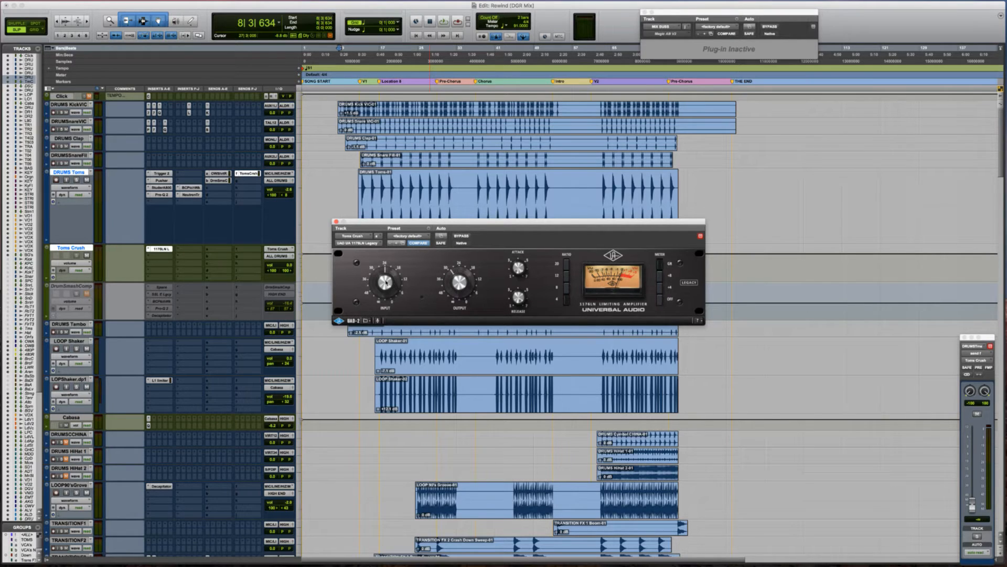
Select the first tom hit on DRUMS Toms at bar 13, solo the track and play the selection.
key(space)
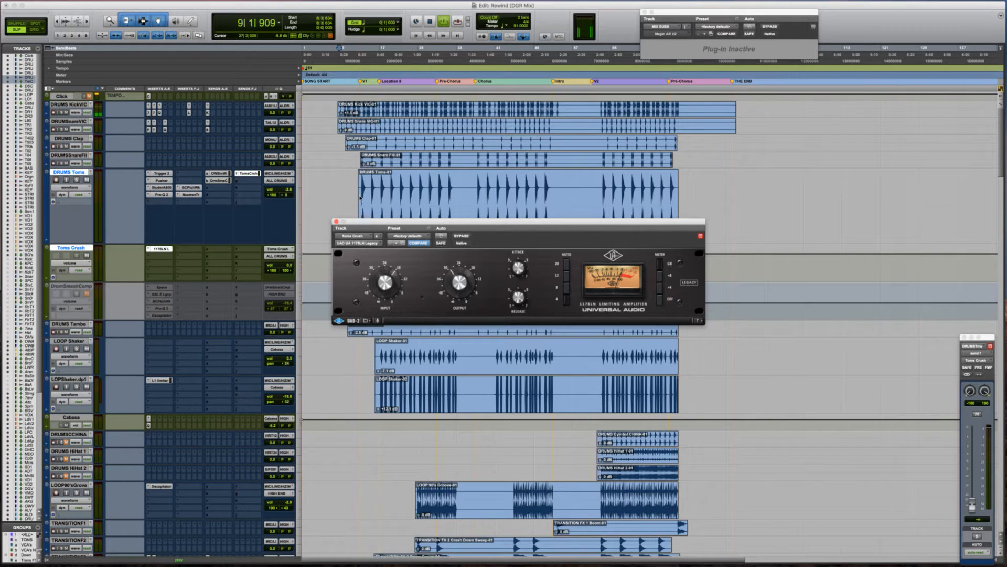
click(359, 197)
key(t)
key(t)
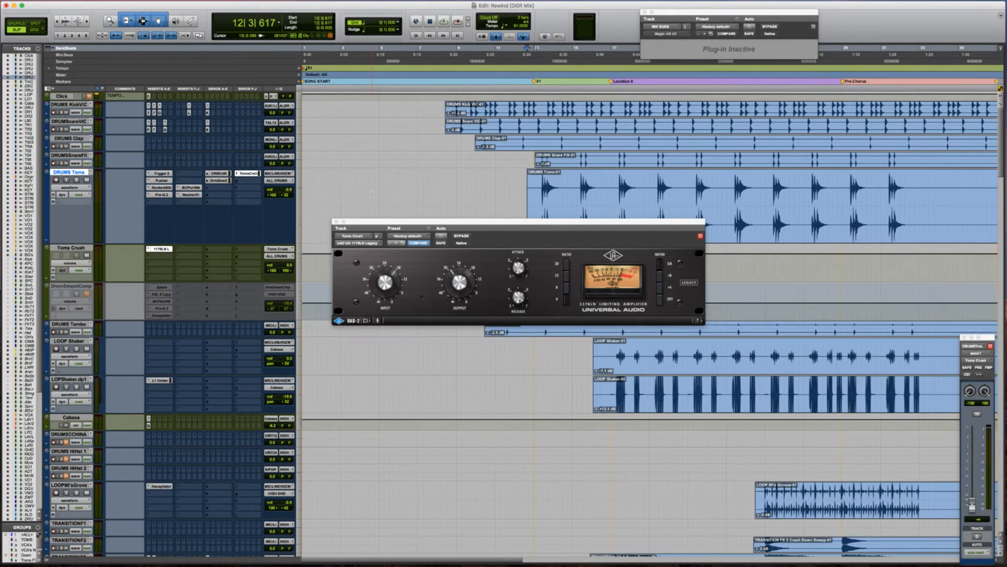
scroll(465, 185, right, 2)
drag(482, 196, 498, 197)
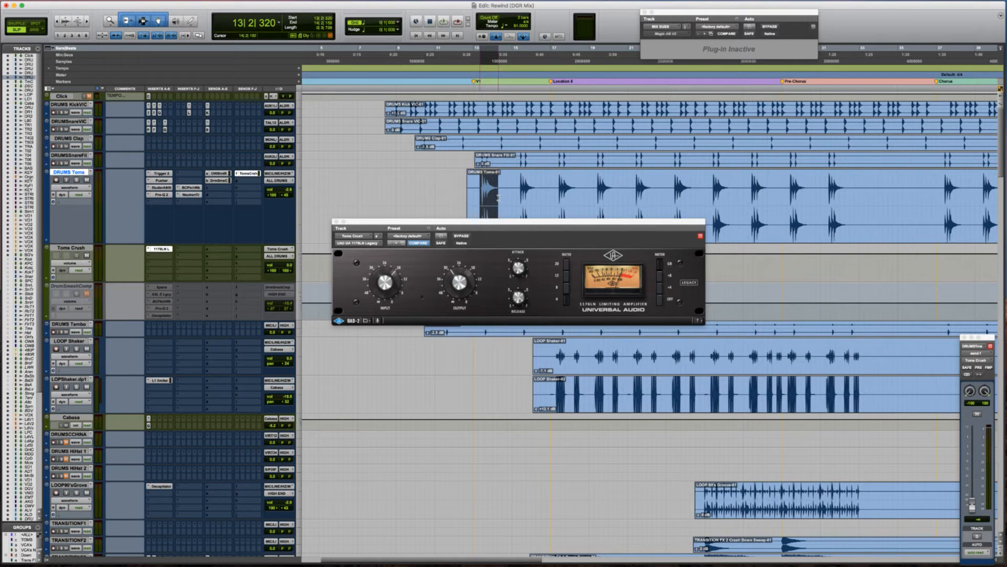
key(shift+s)
key(space)
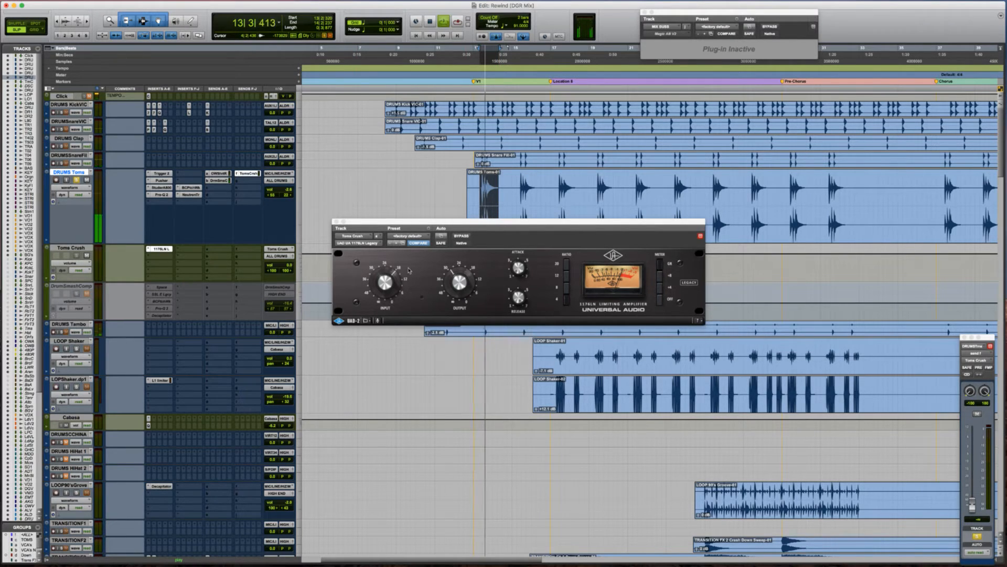
key(space)
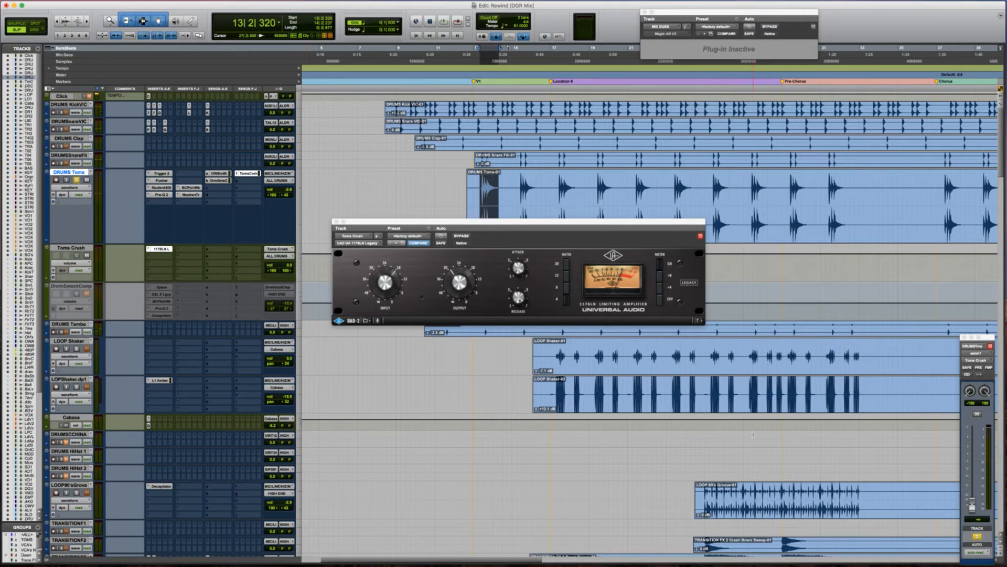
Set the DRUMS Toms send to Toms Crush to 0 dB and play the soloed tom hit through the compressor.
alt+click(972, 503)
key(space)
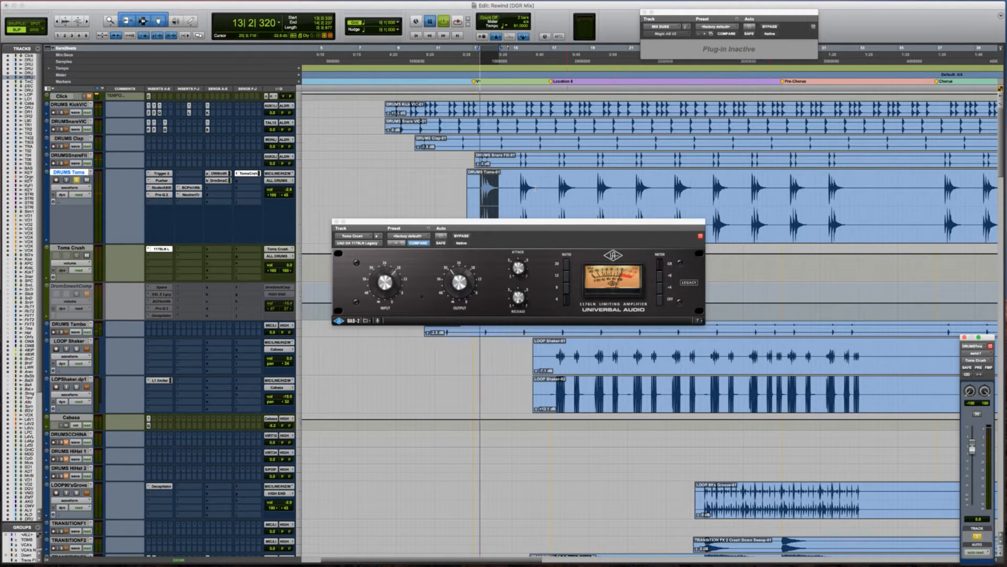
key(space)
click(456, 283)
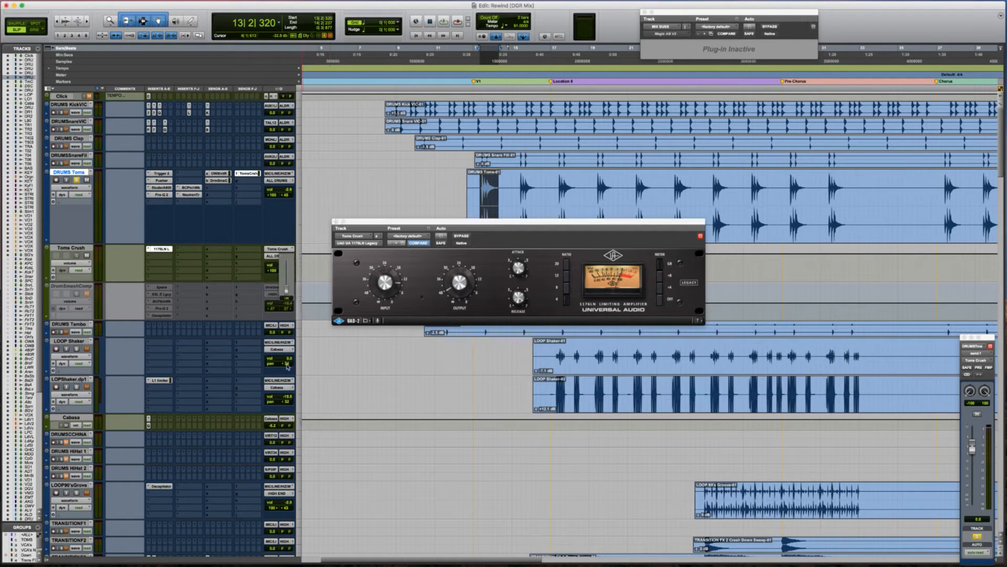
key(space)
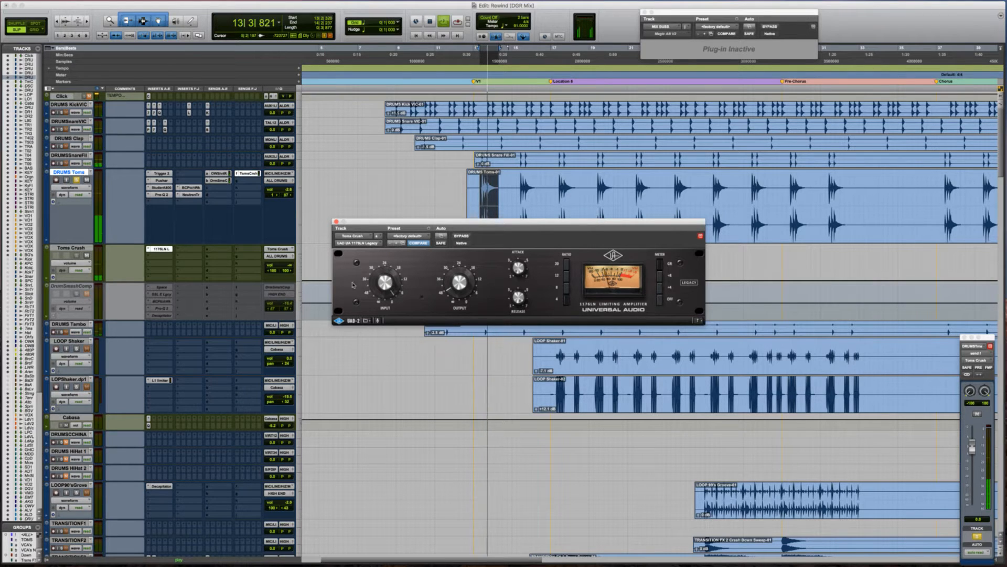
key(space)
Try the Toms Crush volume at about +4 dB, reset it to 0 dB and replay the tom hit.
mouse_move(285, 265)
mouse_down()
mouse_move(285, 249)
mouse_move(278, 262)
mouse_up()
key(space)
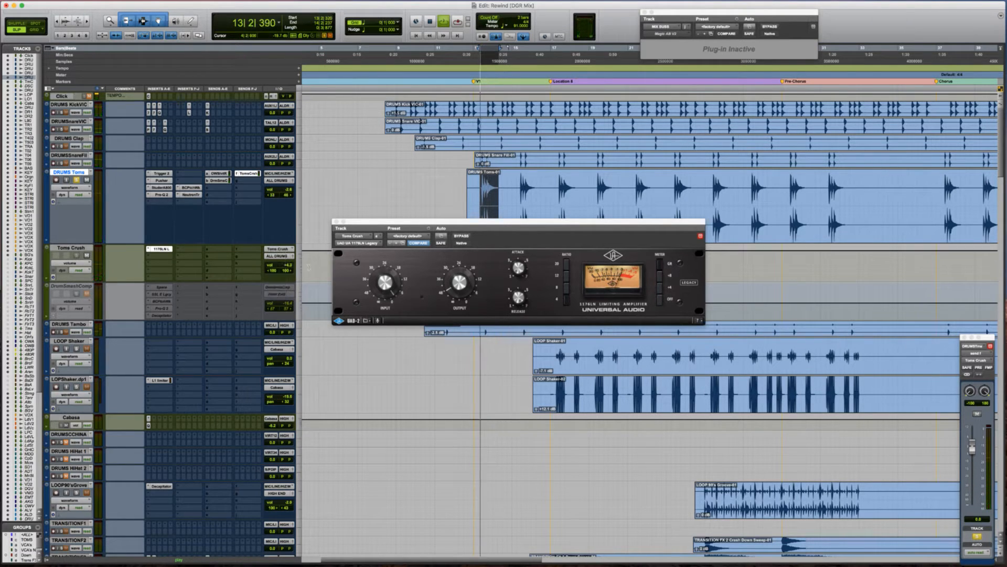
key(space)
alt+click(284, 267)
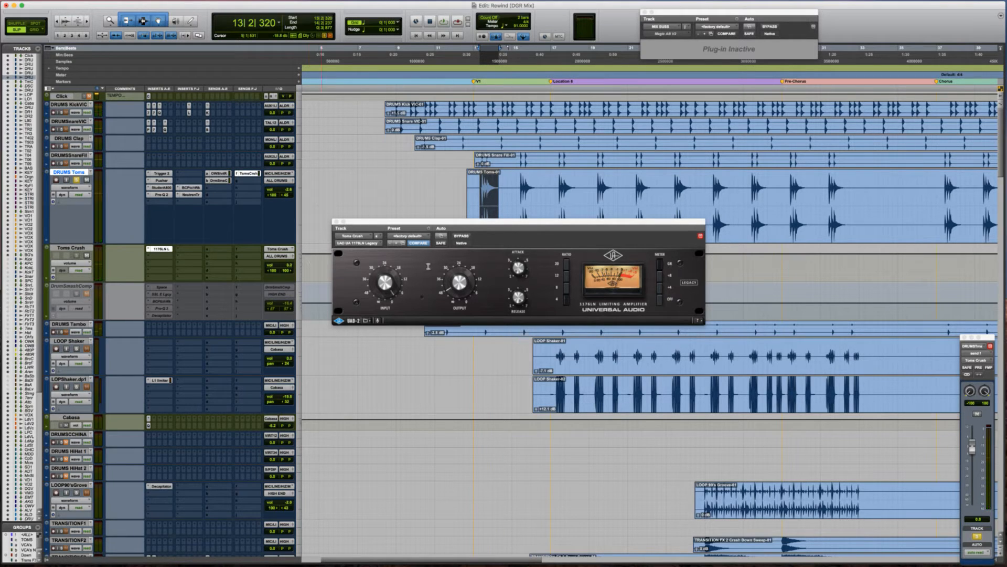
click(464, 277)
key(space)
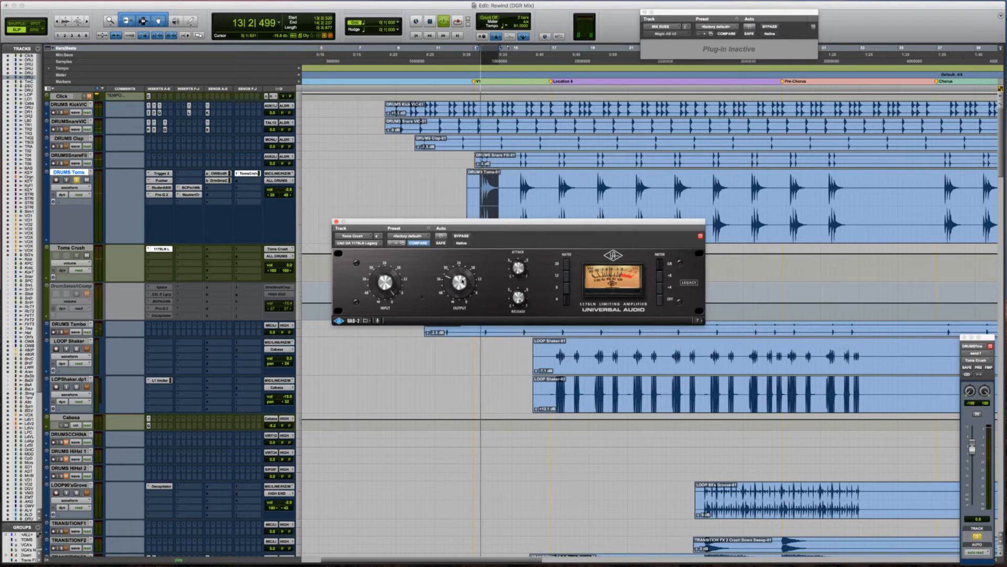
Pull the Toms Crush volume fully down, then blend it in at about -12 dB while playing the tom hit.
drag(282, 266, 280, 305)
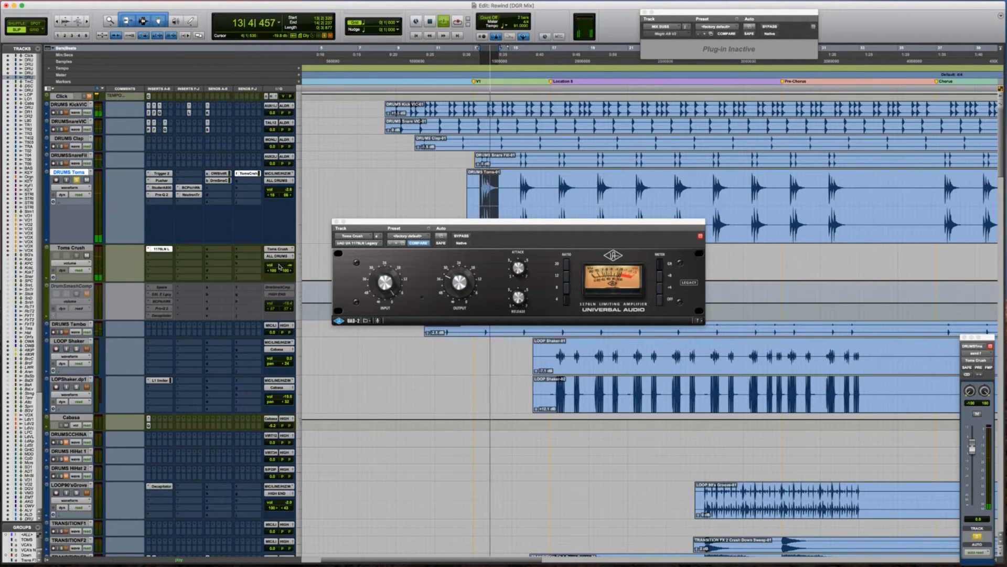
click(280, 266)
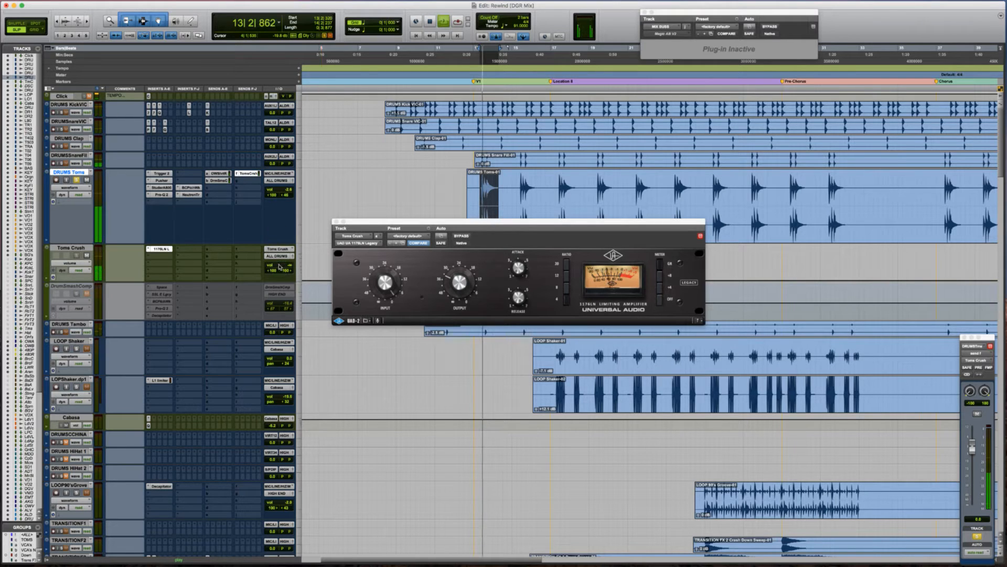
drag(279, 266, 278, 250)
key(space)
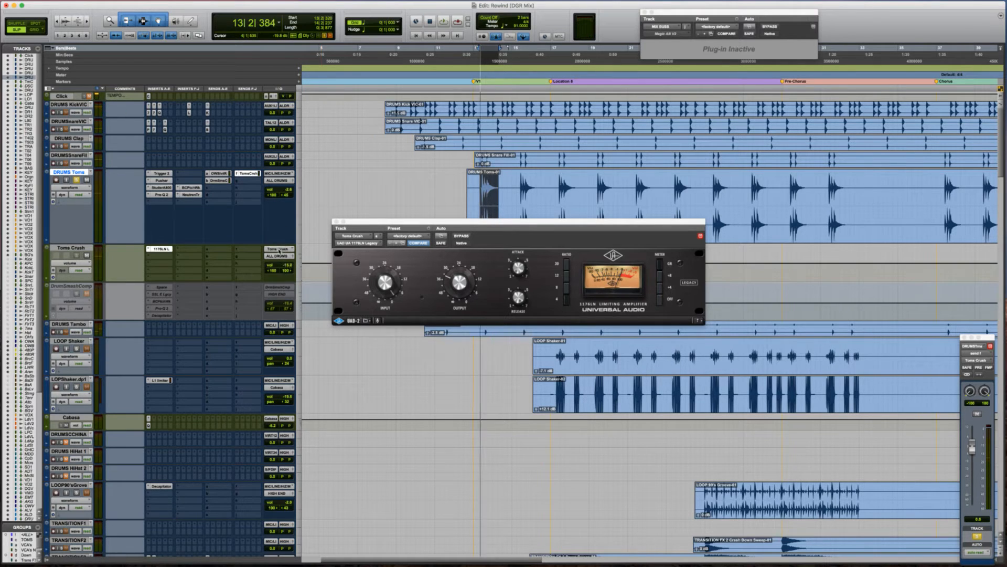
key(space)
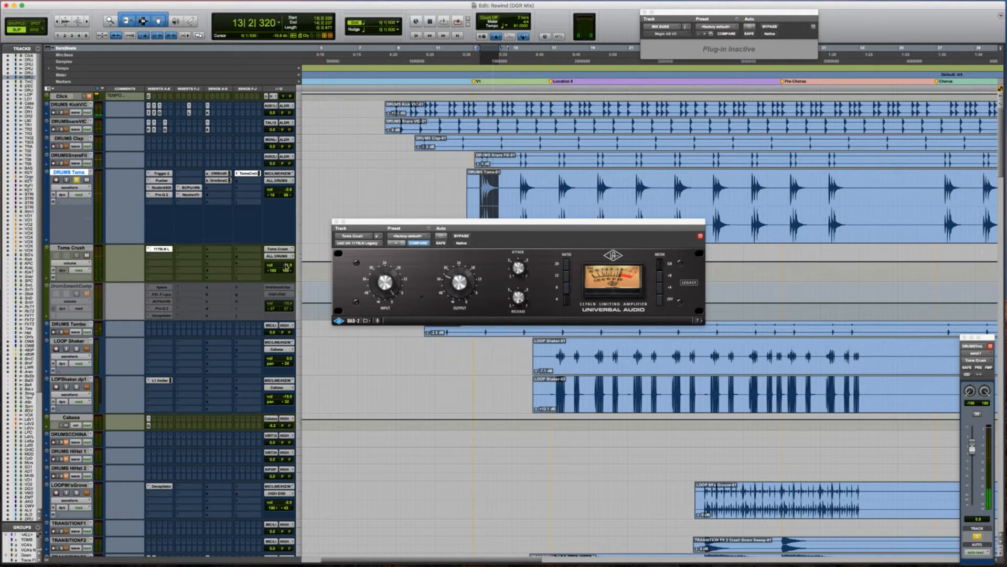
click(87, 255)
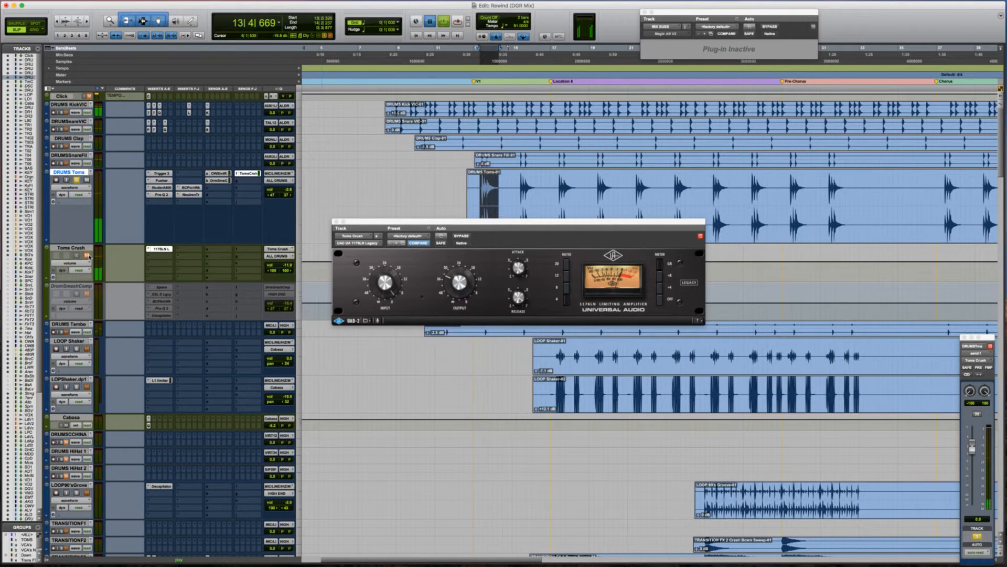
Insert the stereo Decapitator after the compressor on Toms Crush and enable its Punish mode.
click(153, 259)
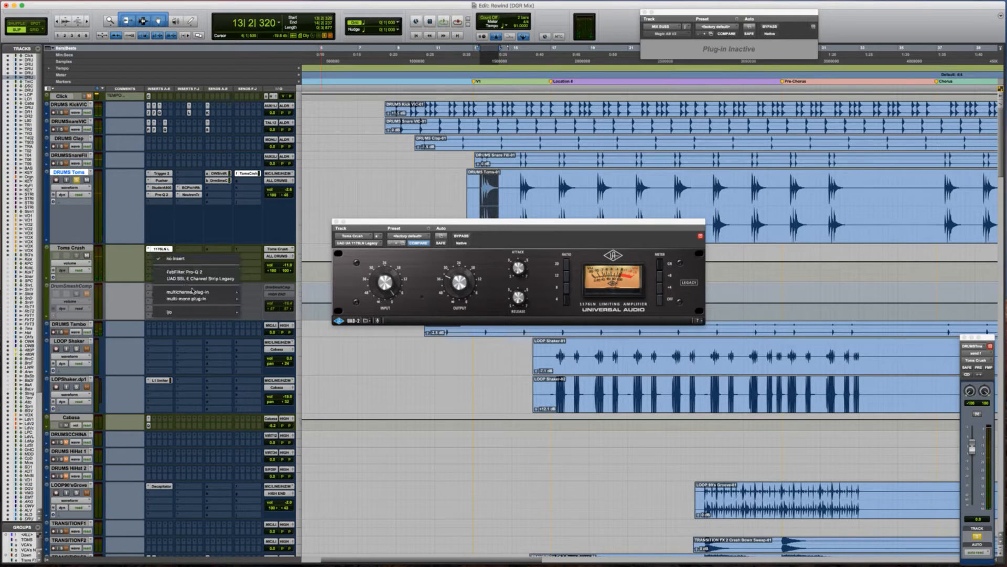
mouse_move(199, 292)
mouse_move(296, 179)
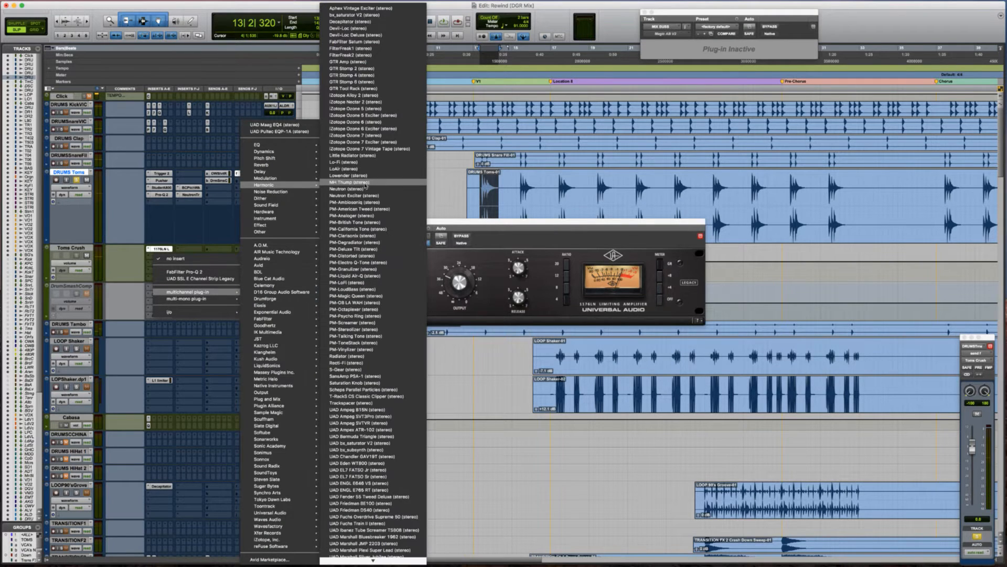
click(383, 22)
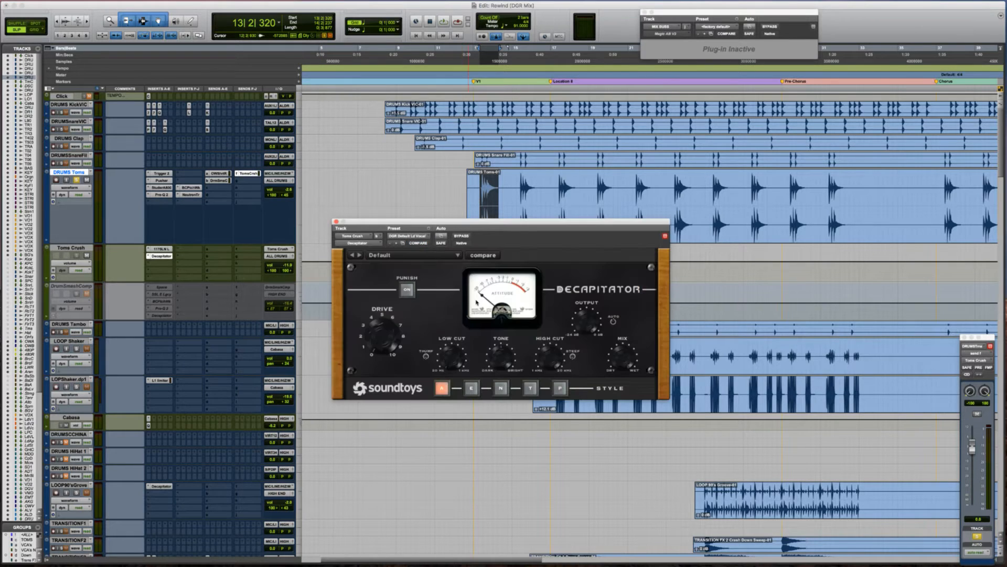
click(409, 292)
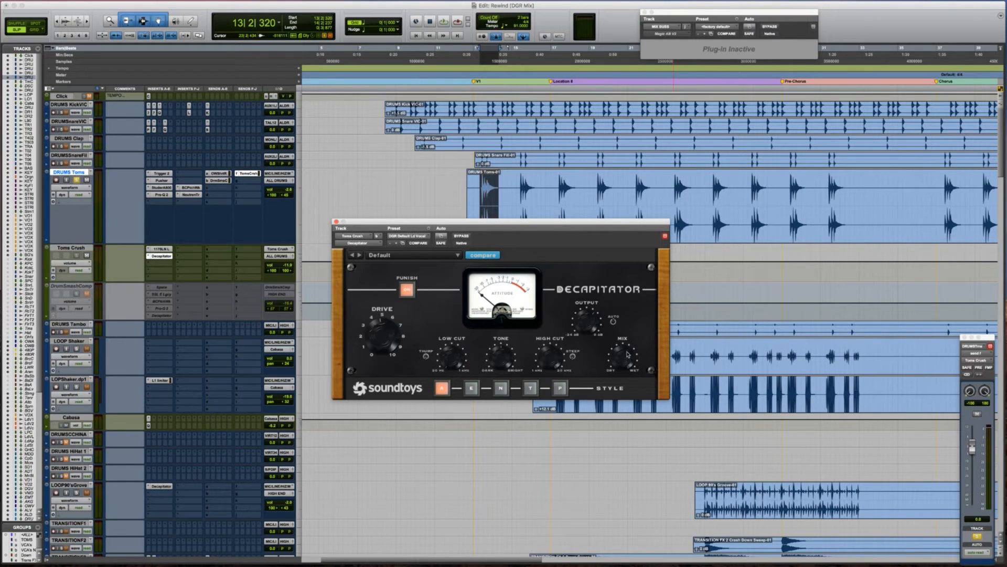
Replay the soloed tom hit several times to judge the Decapitator distortion on Toms Crush.
key(space)
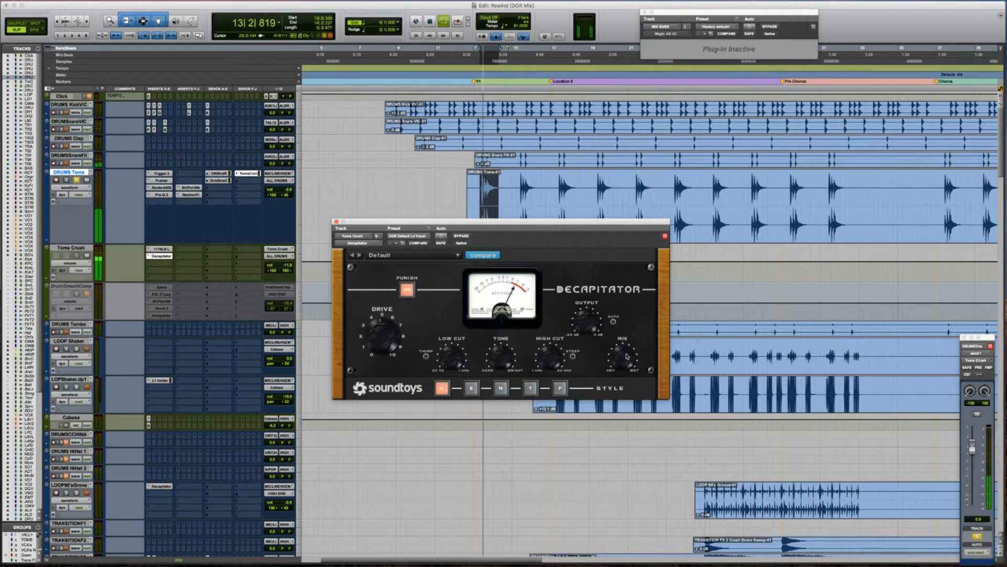
key(space)
key(space)
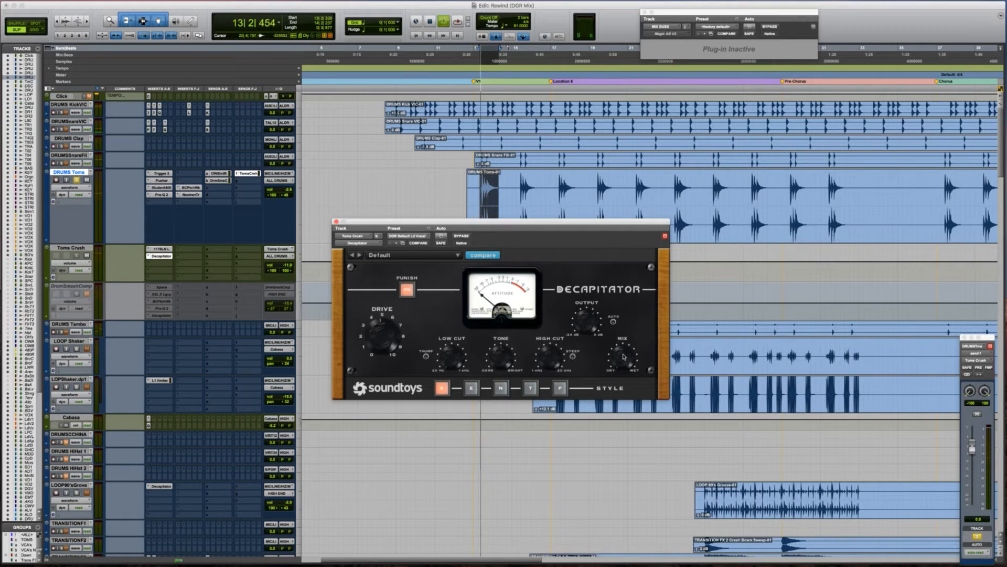
key(space)
key(space)
key(space)
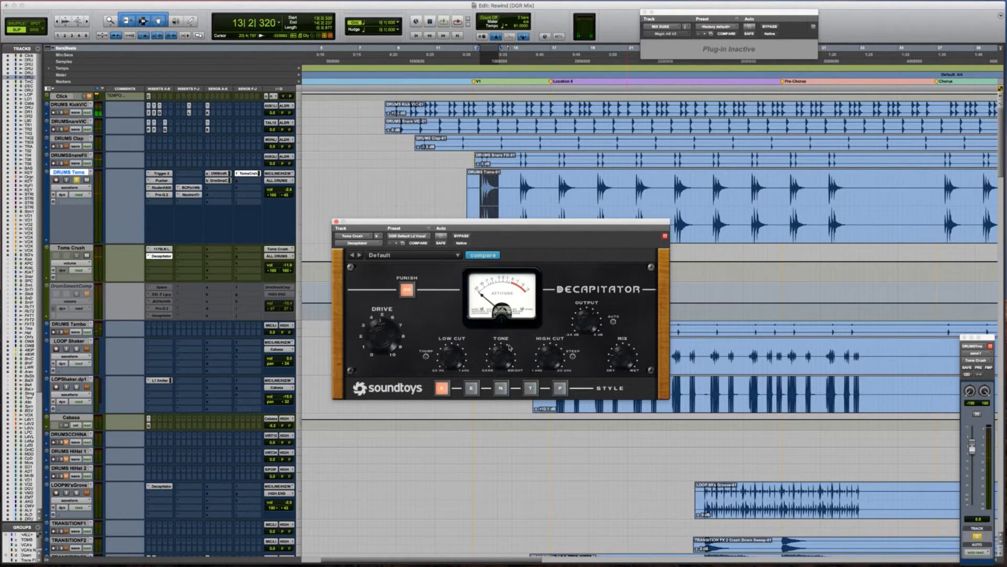
key(space)
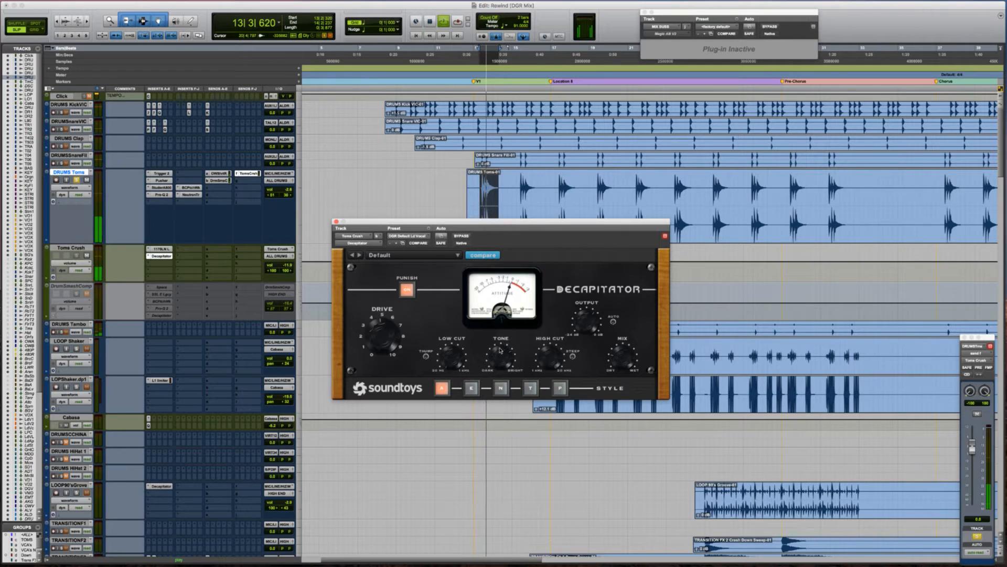
key(space)
key(space)
Play the toms unsoloed from bar 13 and compare the sound with Toms Crush muted and unmuted.
key(space)
key(space)
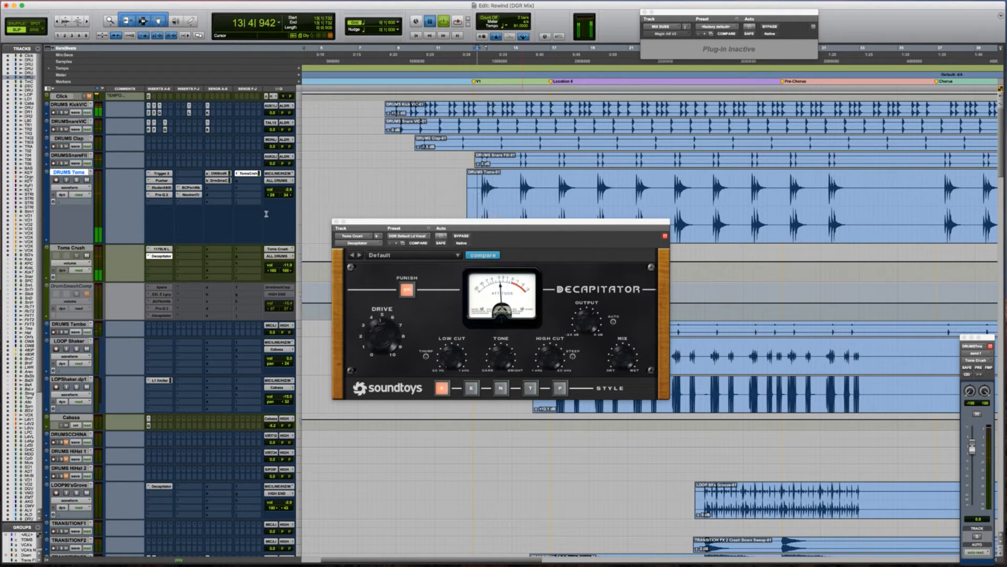
key(space)
key(space)
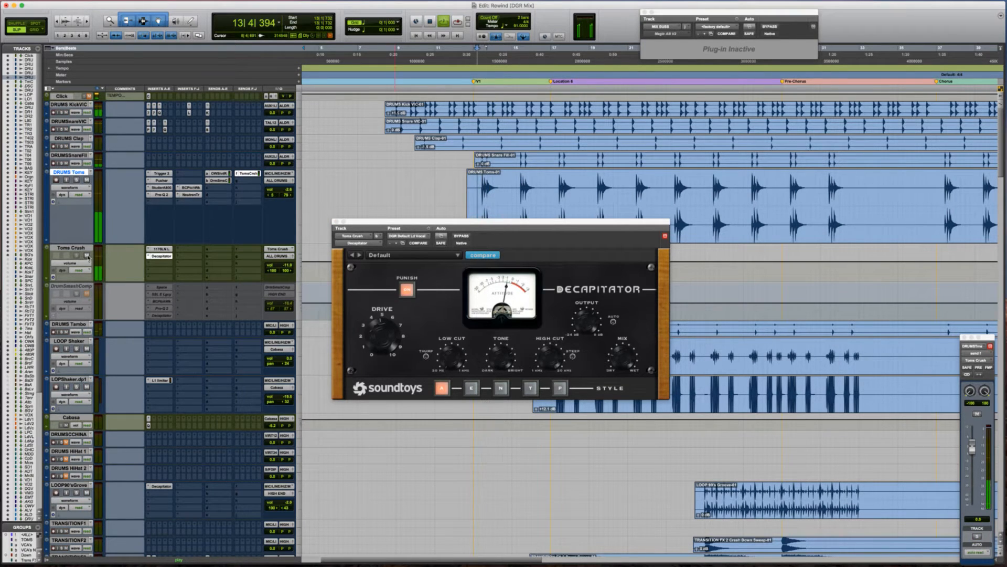
key(space)
click(87, 256)
key(space)
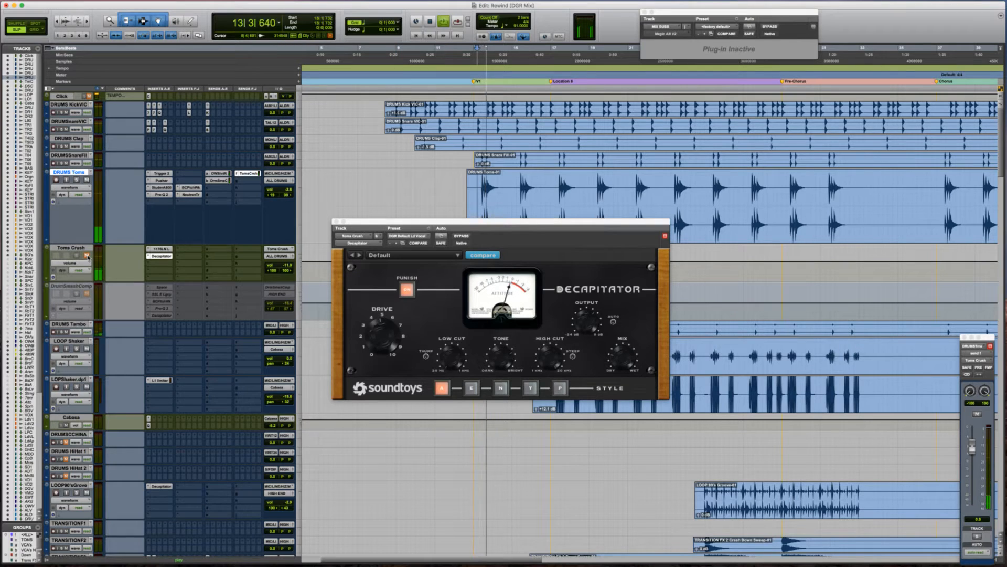
key(space)
key(space)
click(88, 255)
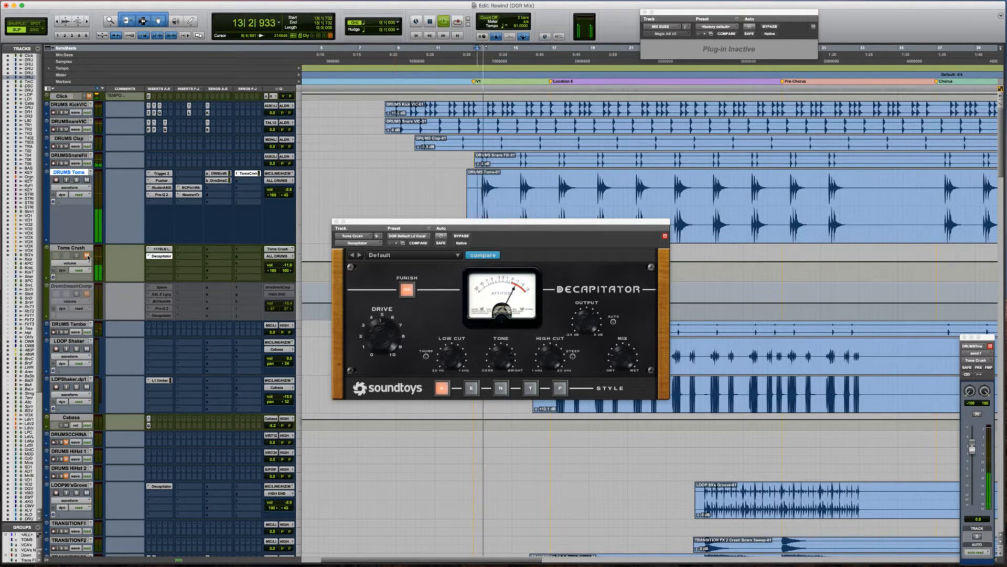
key(space)
key(space)
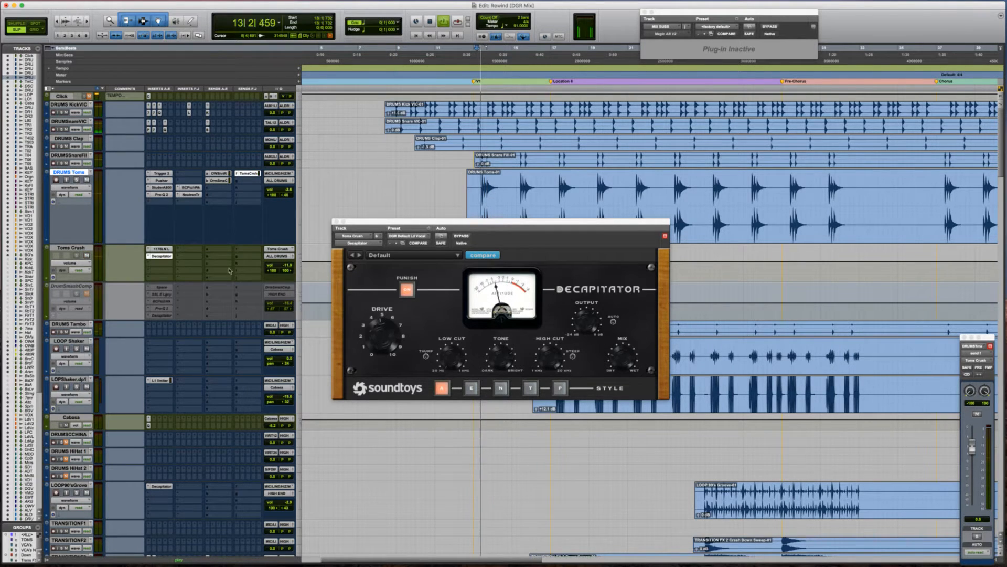
Try Decapitator style E on the soloed toms, then switch back to style A.
key(space)
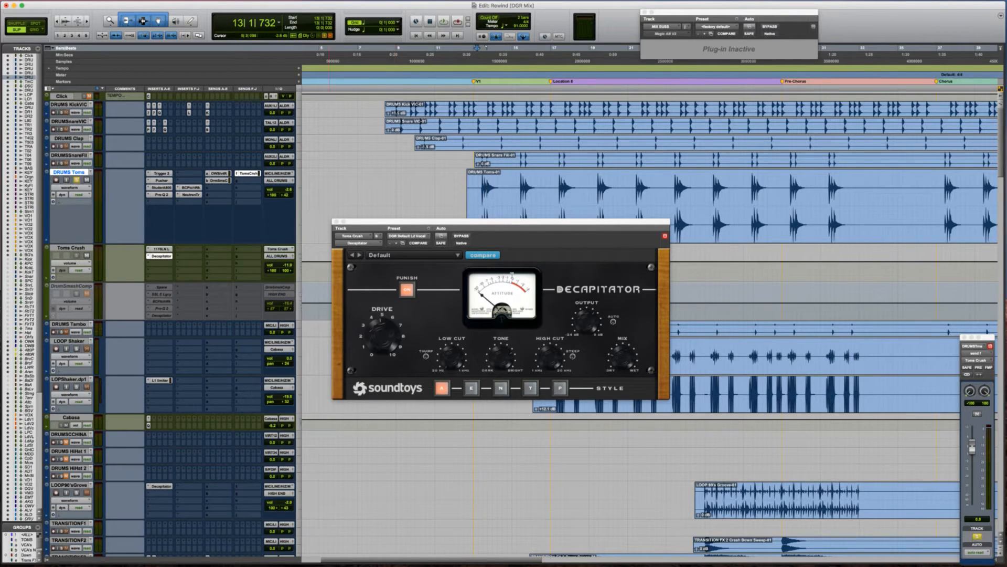
key(space)
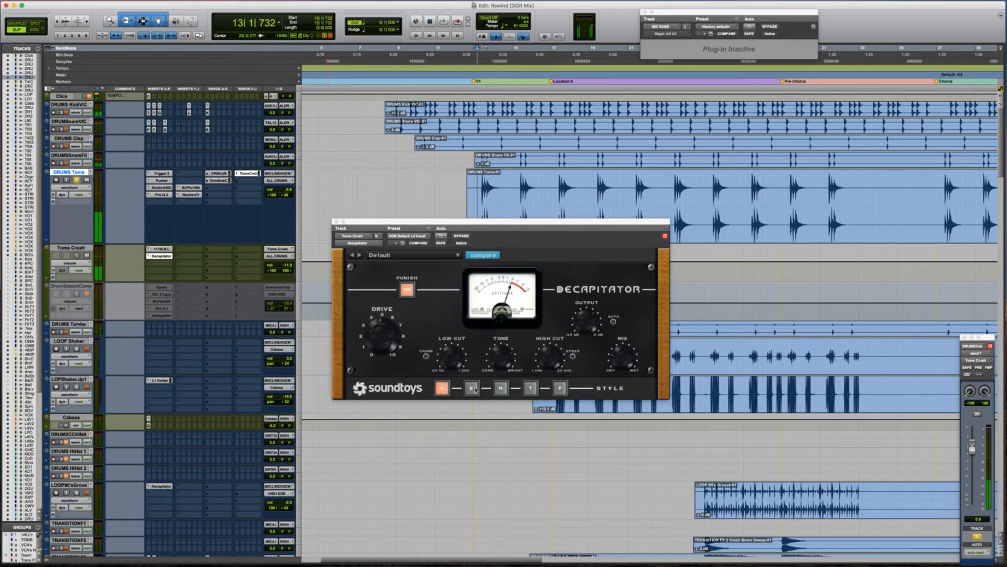
click(472, 388)
key(space)
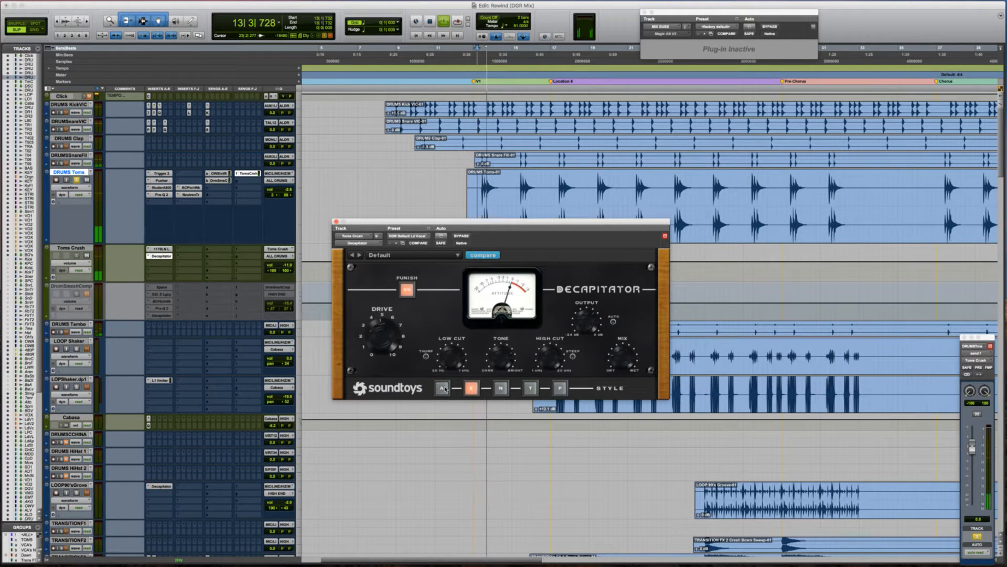
click(443, 389)
key(space)
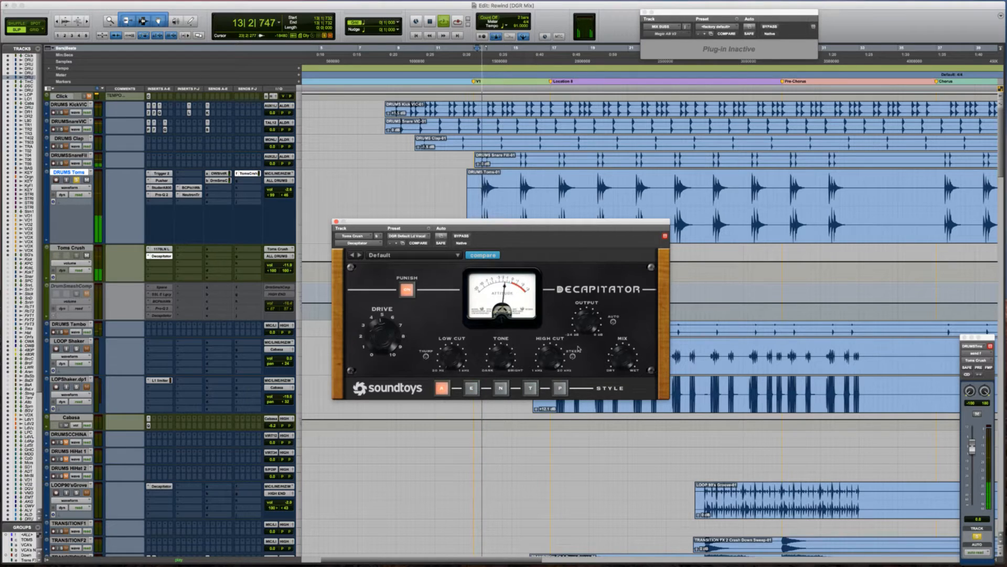
Replay the toms from bar 13 with style A, both soloed and with the rest of the mix.
key(space)
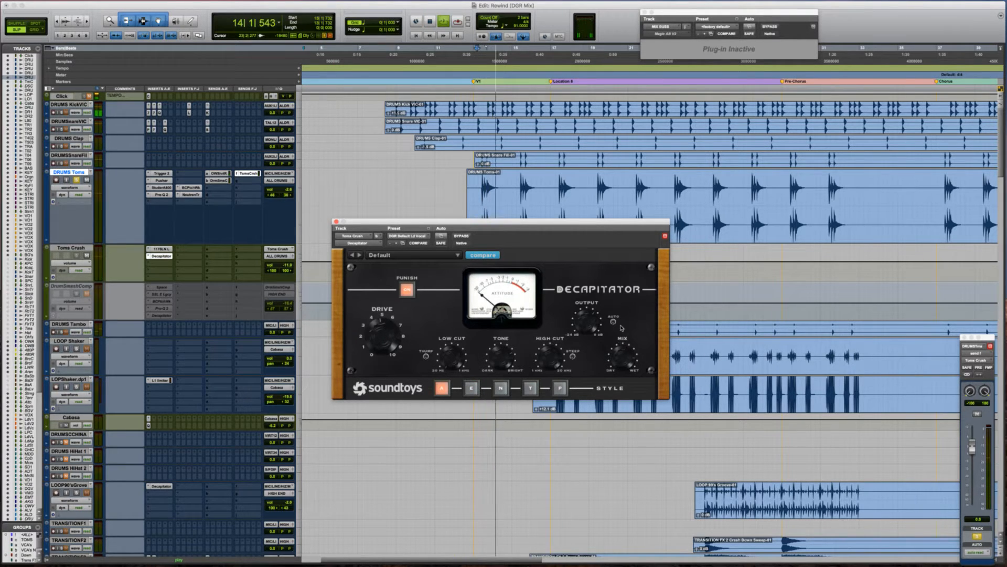
key(space)
key(space)
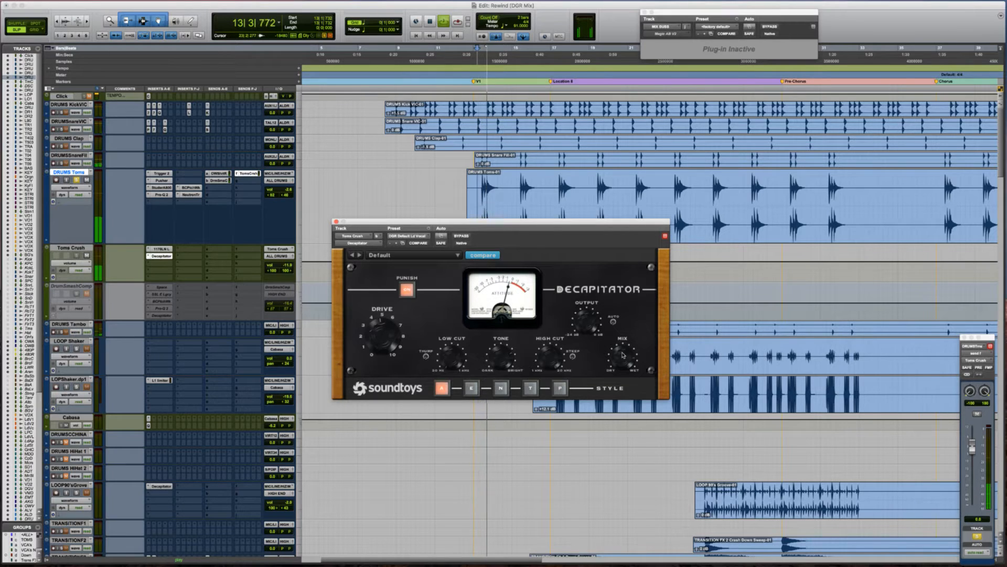
key(space)
key(space)
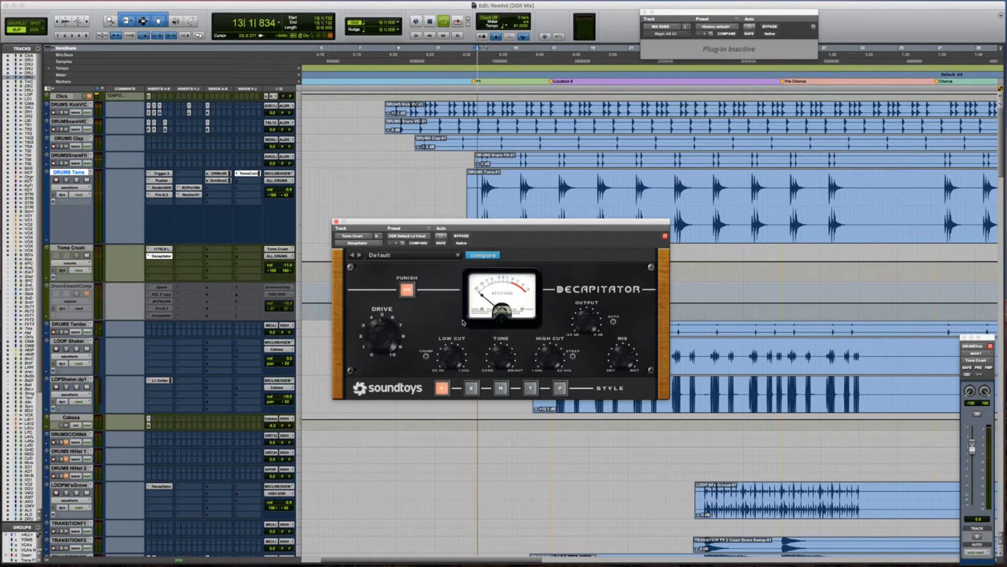
key(space)
Try the Toms Crush volume at about -9 dB and play the soloed toms.
click(211, 280)
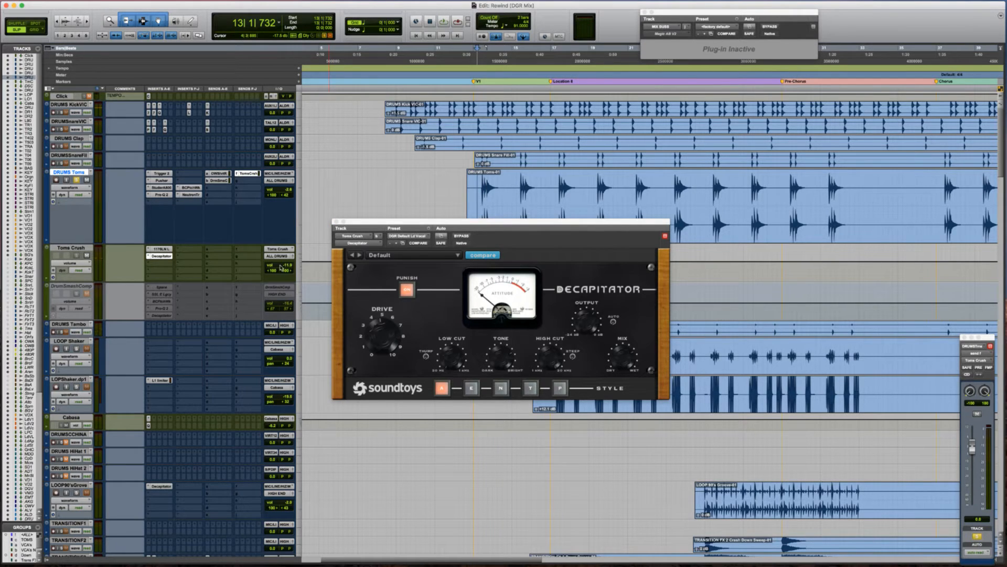
drag(280, 266, 279, 264)
key(space)
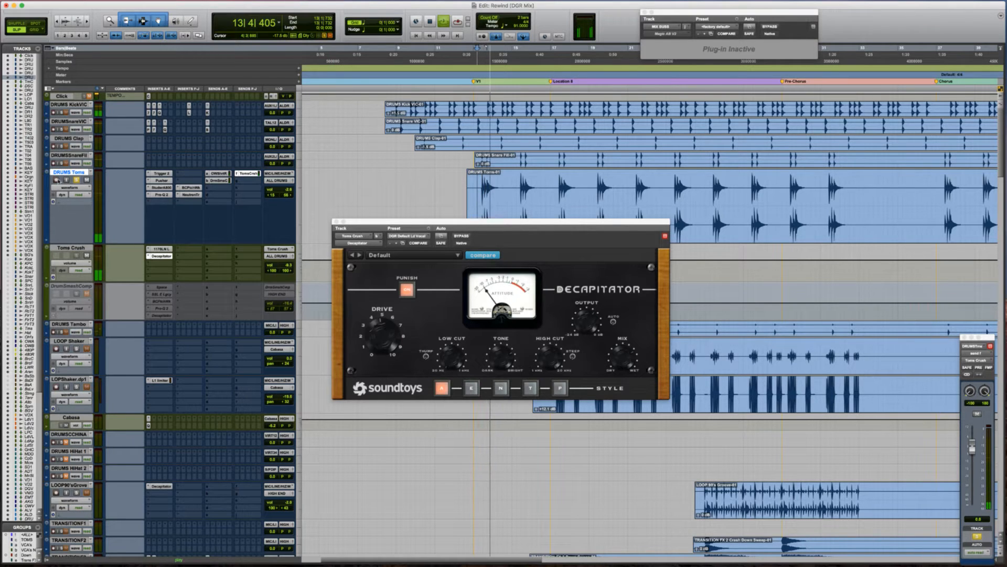
key(space)
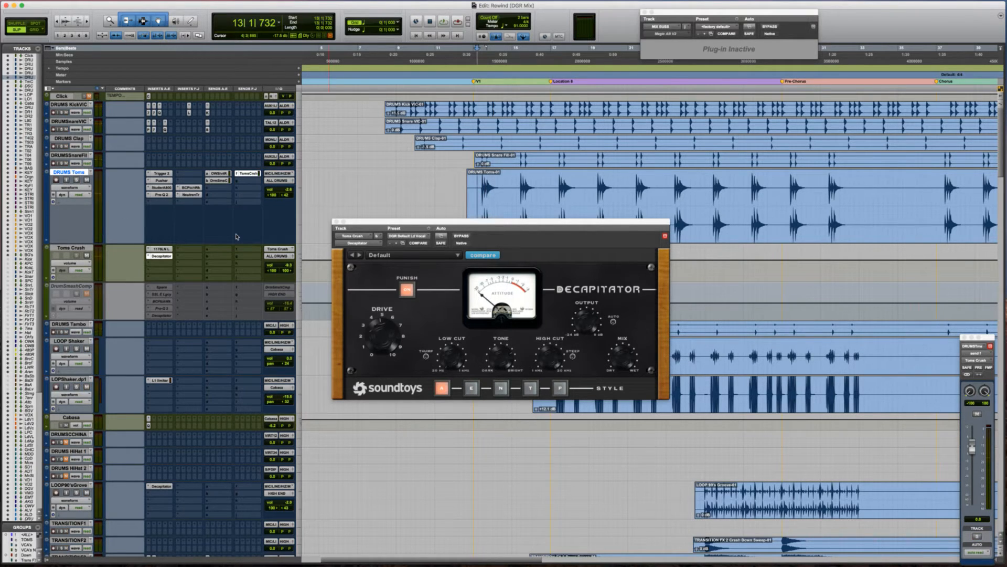
Play the full mix, moving the Decapitator window clear of the DRUMS Toms waveform and toggling the Toms Crush mute.
key(space)
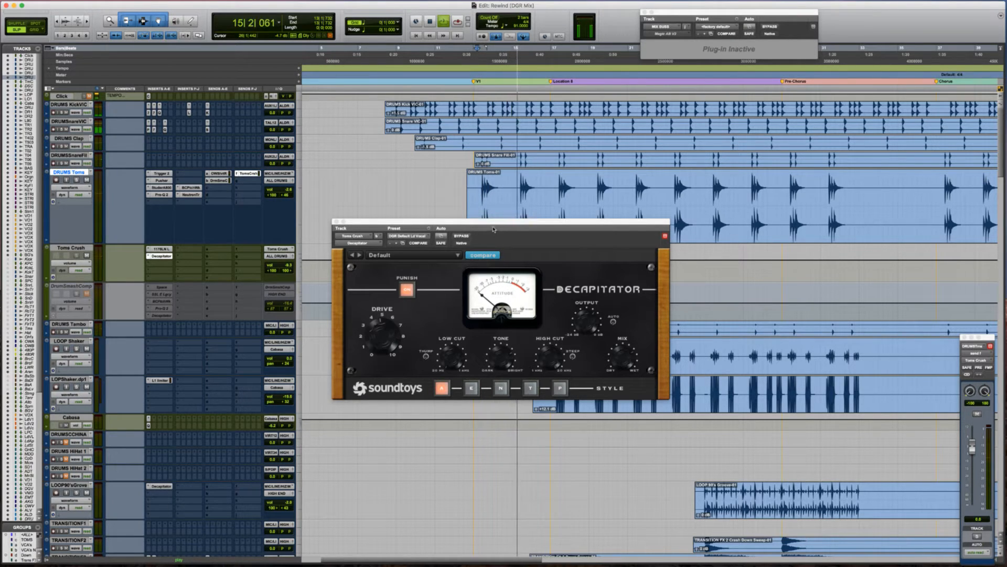
drag(494, 228, 490, 256)
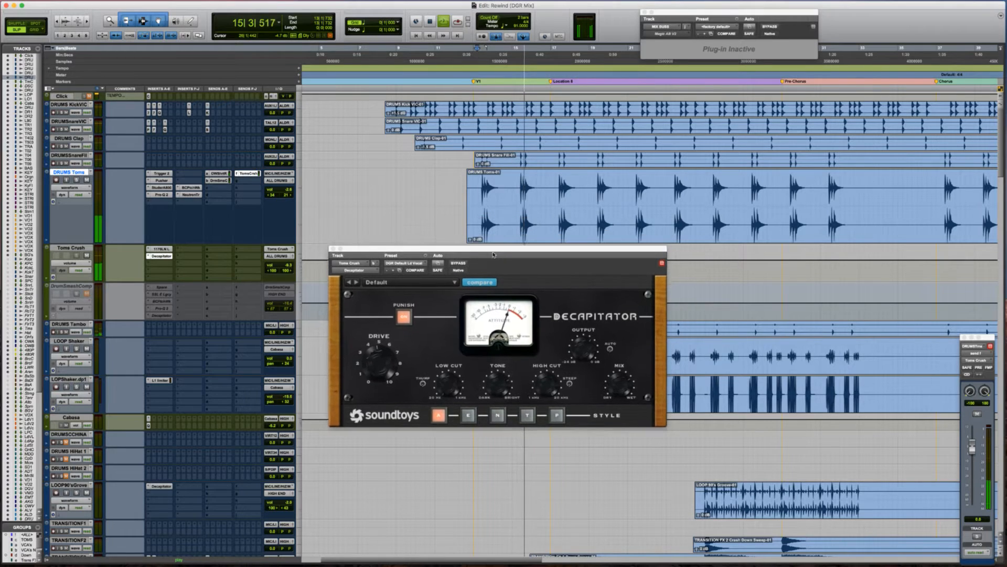
click(87, 255)
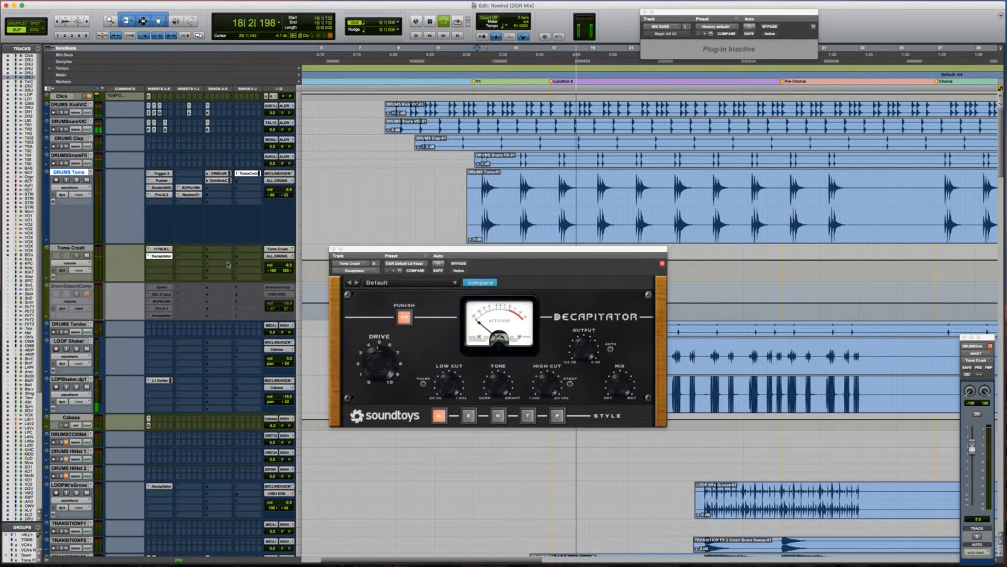
Lower the Toms Crush volume to about -11 dB during playback and stop the transport.
click(279, 265)
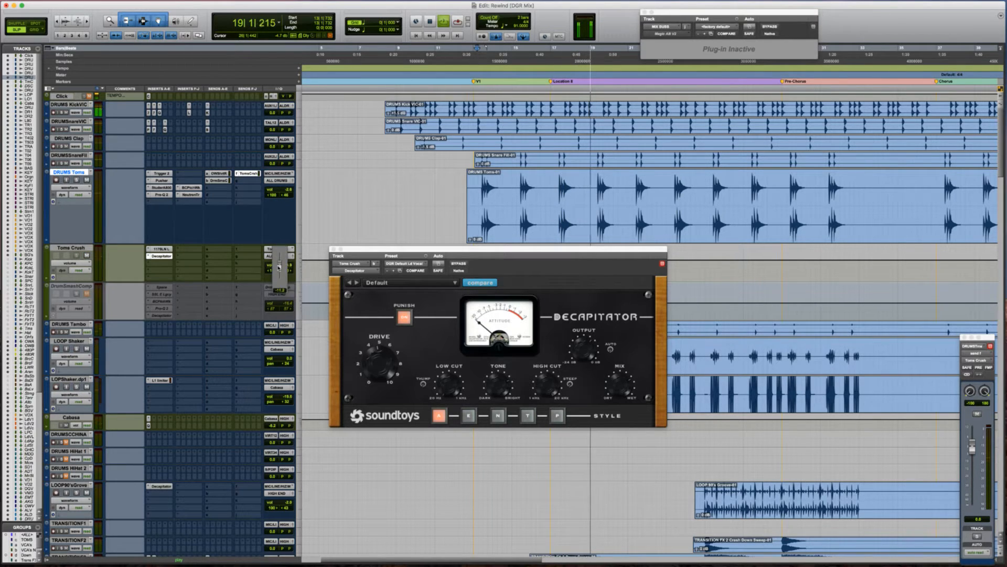
drag(279, 267, 278, 268)
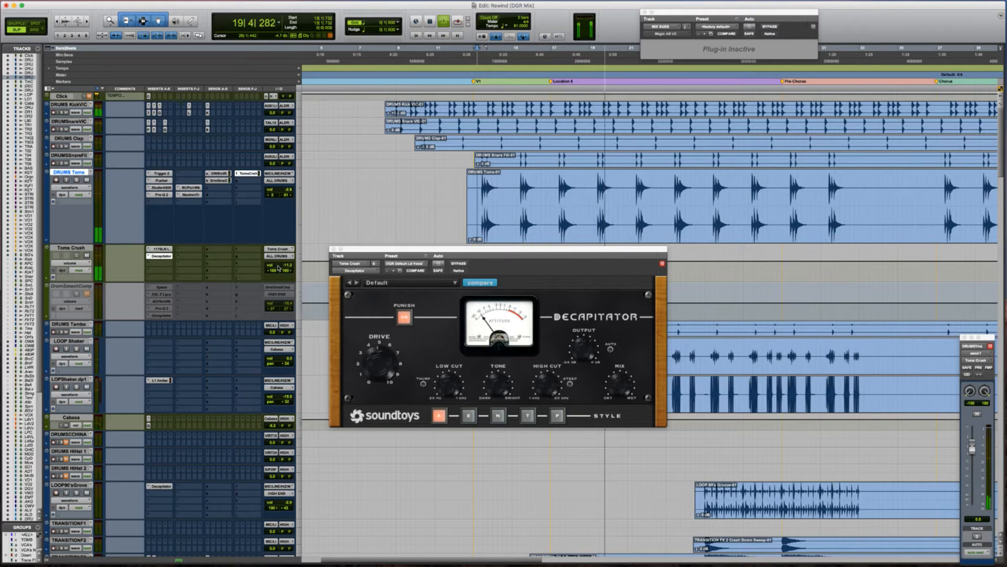
key(space)
click(588, 353)
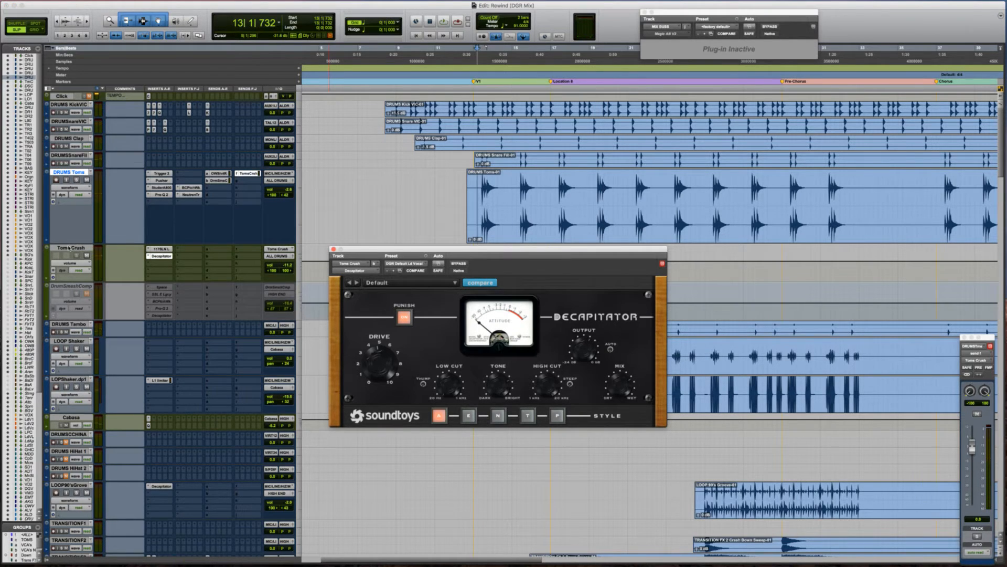
click(68, 248)
click(212, 251)
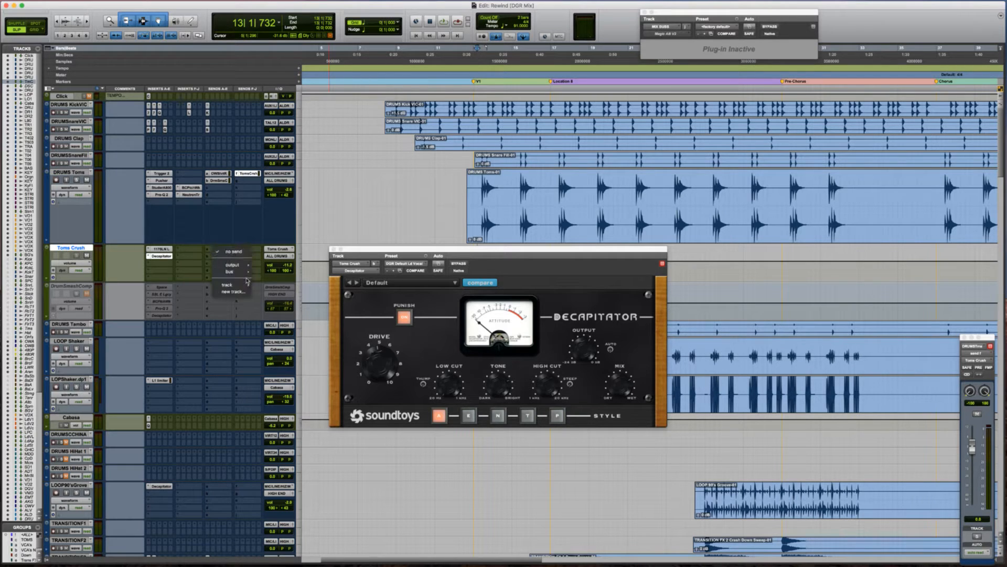
mouse_move(244, 276)
click(226, 233)
Close the Decapitator window and step the edit cursor between the DRUMS Toms clip's start and its first hit.
click(440, 197)
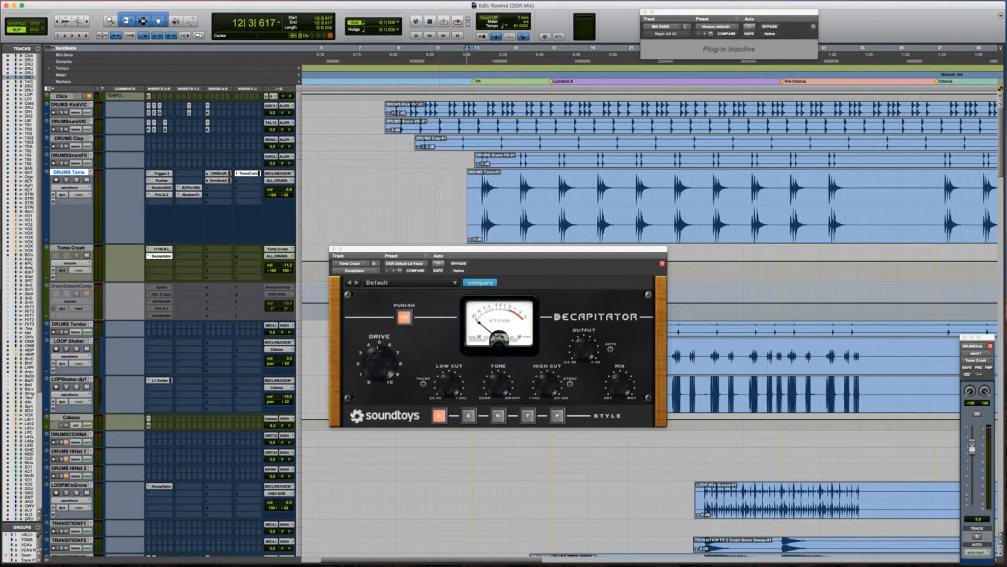
click(334, 248)
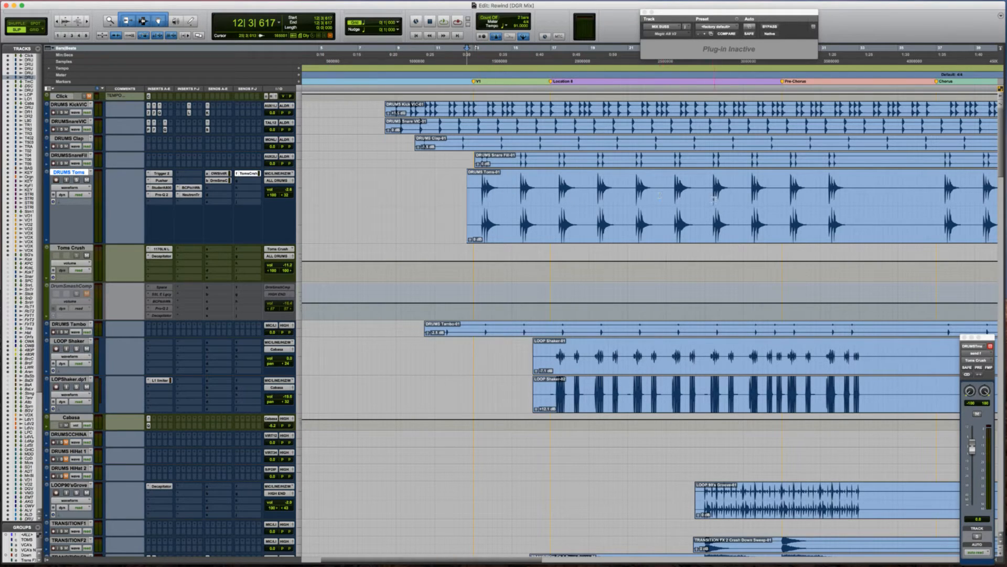
key(Tab)
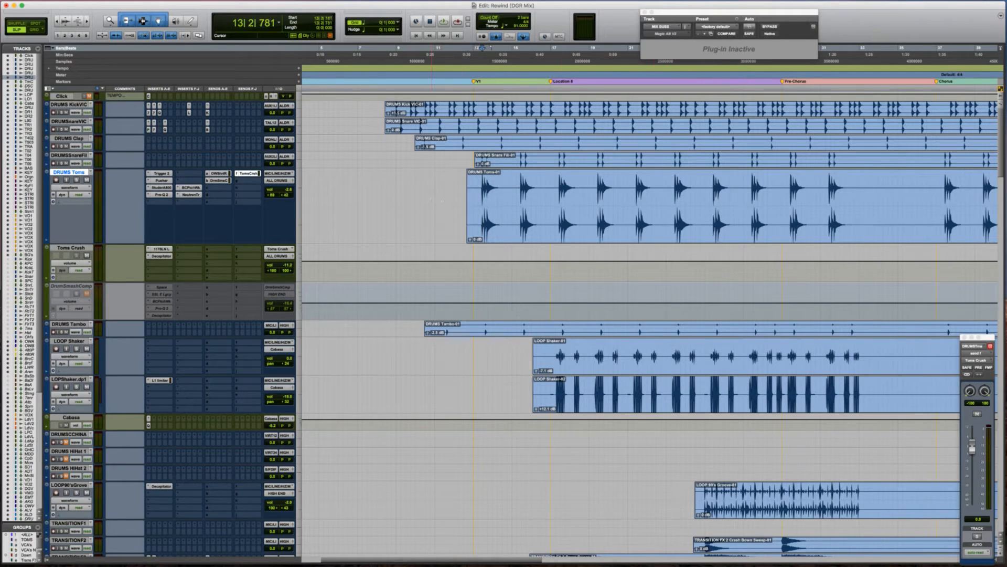
key(alt+Tab)
key(super+bracketright)
scroll(567, 198, right, 5)
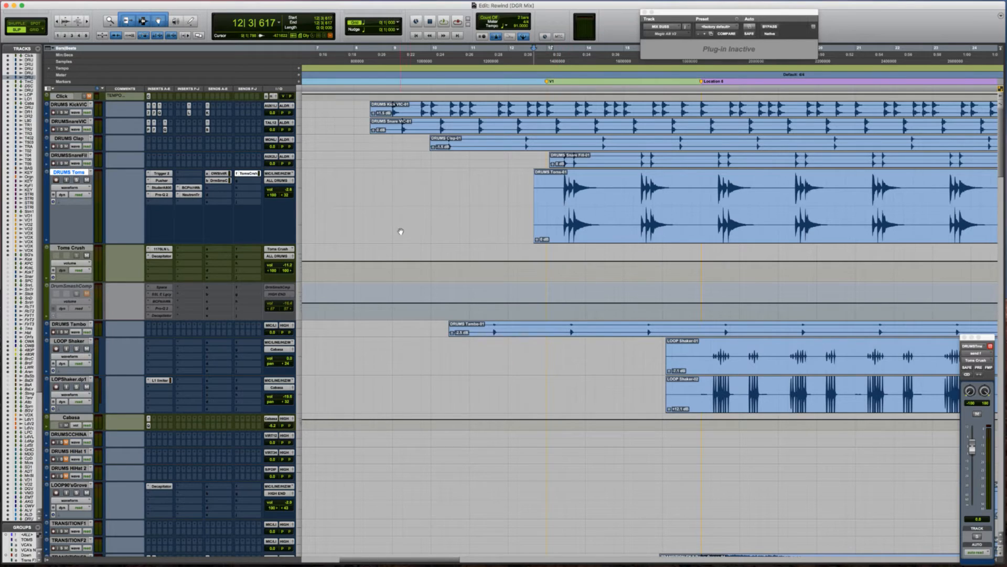
key(Tab)
key(alt+Tab)
Insert the Drumforge DF-CLIP multichannel plug-in on the Toms Crush track after Decapitator.
click(161, 265)
mouse_move(203, 300)
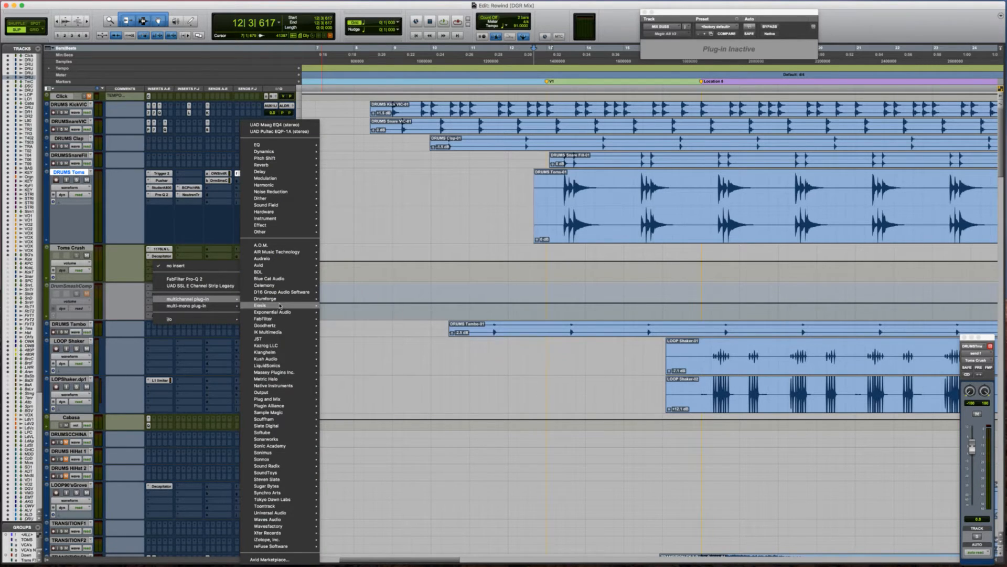
mouse_move(297, 303)
click(346, 300)
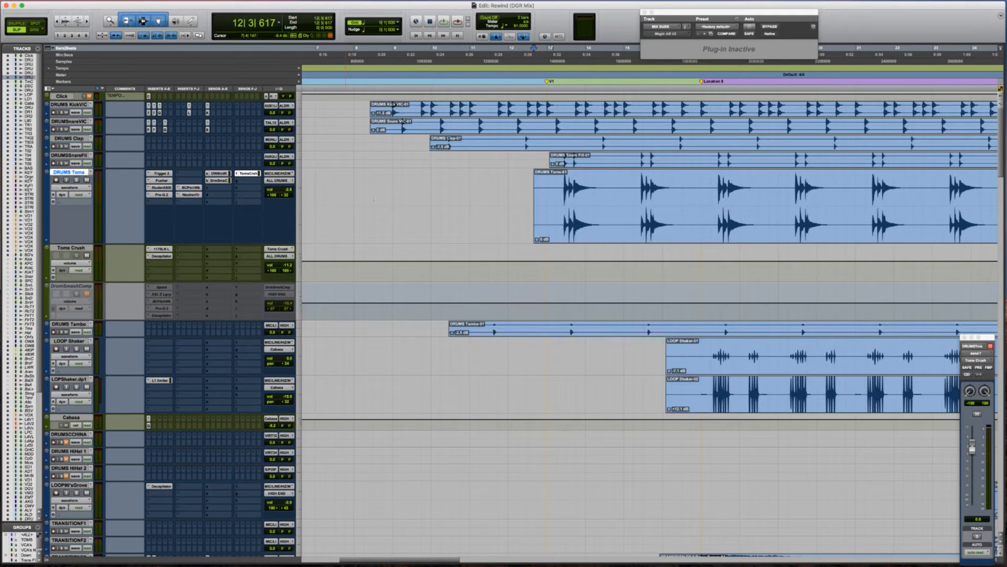
Place the edit cursor on the first DRUMS Toms hit, solo that track and move the DF-CLIP window clear of the waveform.
click(437, 190)
key(Tab)
key(Tab)
key(shift+s)
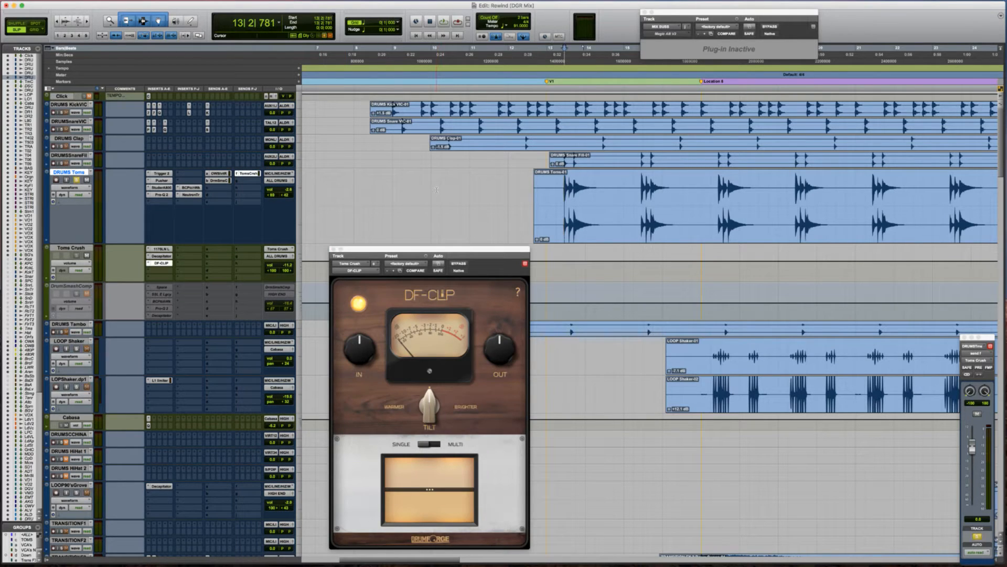
drag(452, 251, 420, 169)
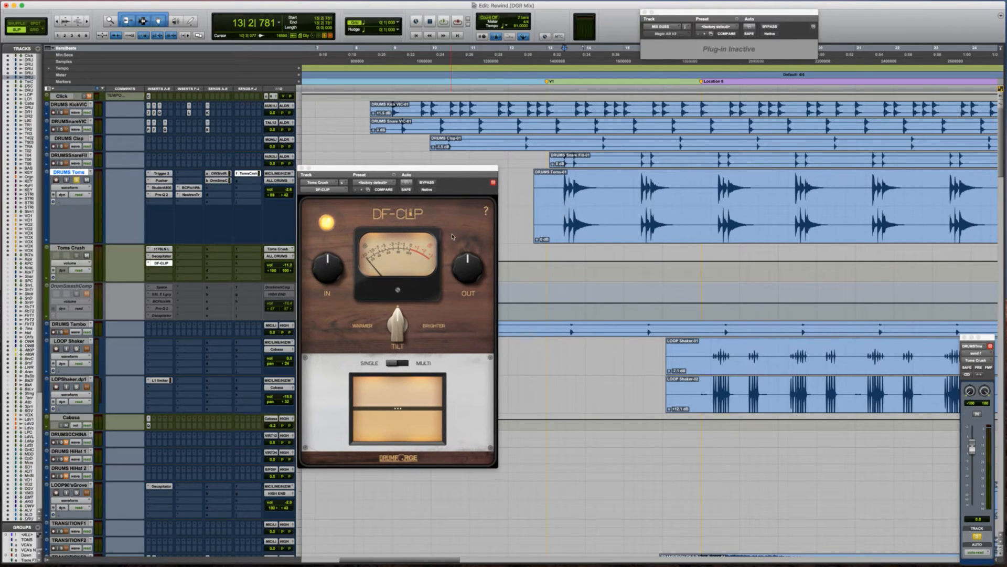
Turn down the DF-CLIP output and raise the line in its clipping display while auditioning the soloed toms.
drag(463, 261, 430, 313)
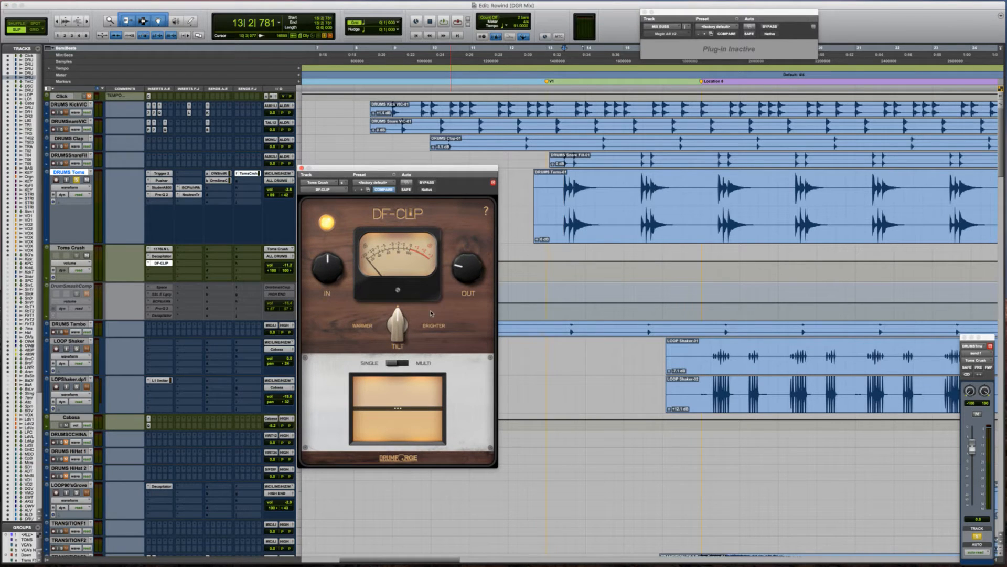
key(space)
key(space)
mouse_move(398, 410)
drag(397, 409, 398, 394)
key(space)
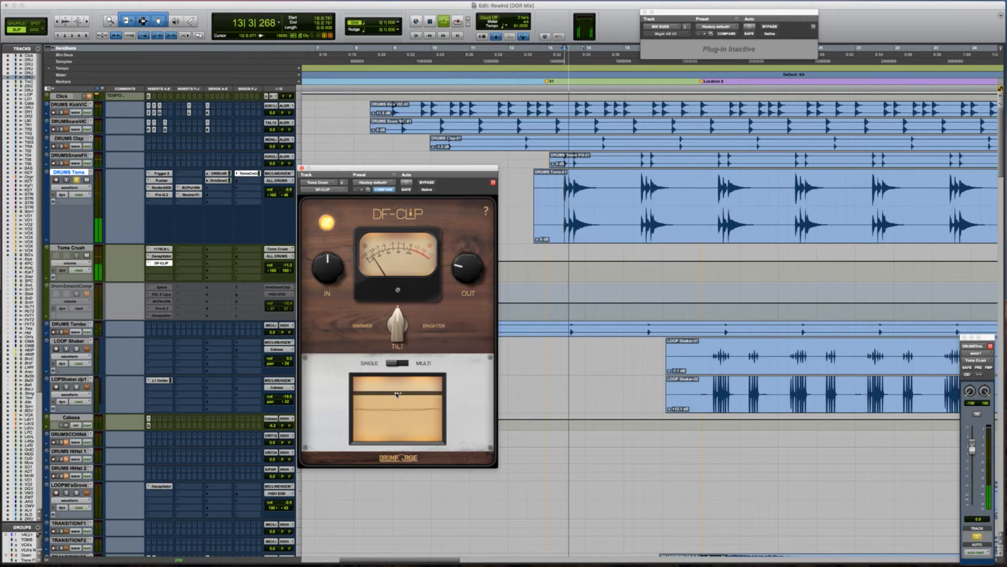
key(space)
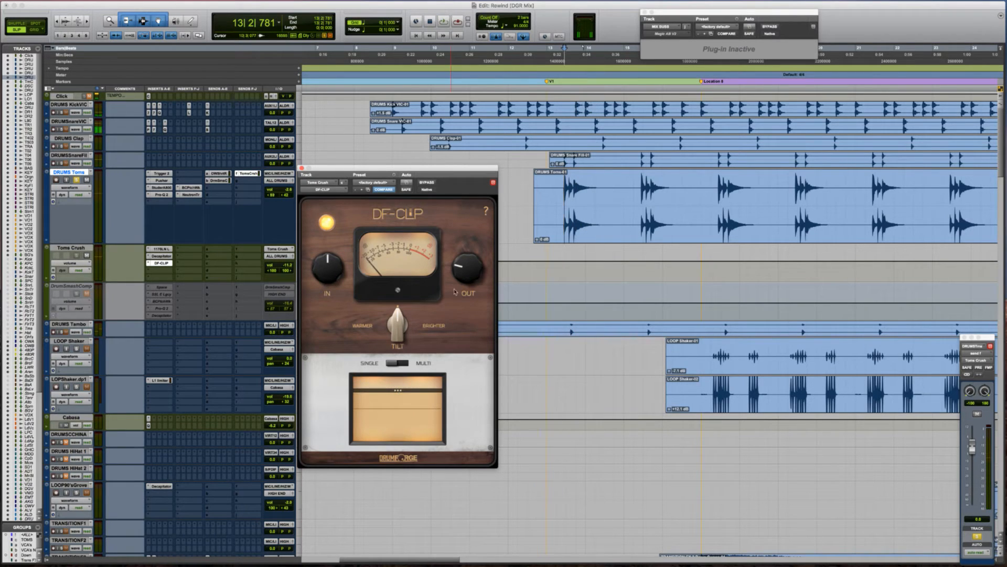
Compare the toms with DF-CLIP bypassed and active, then close the plug-in window and stop playback.
click(428, 183)
key(space)
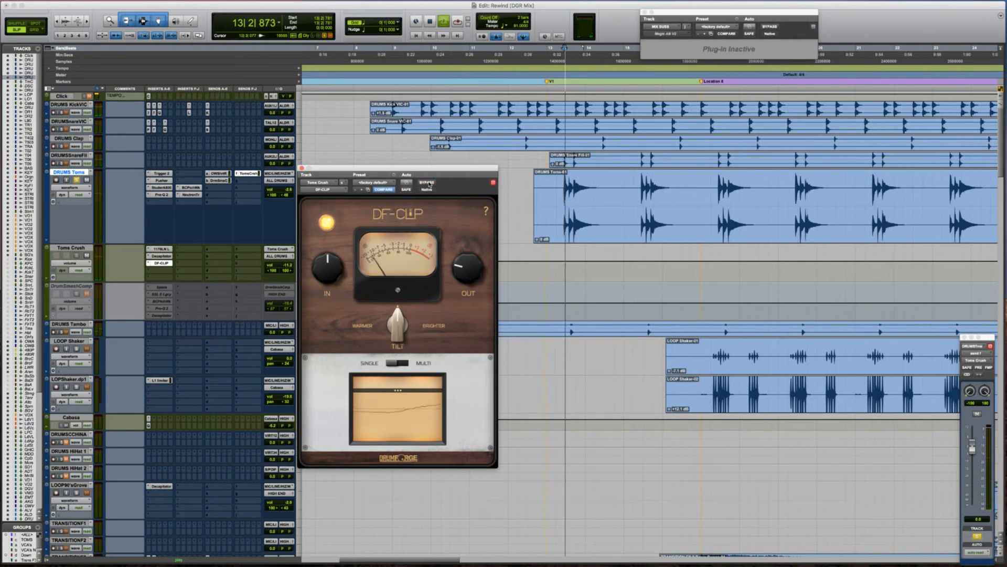
click(428, 183)
key(space)
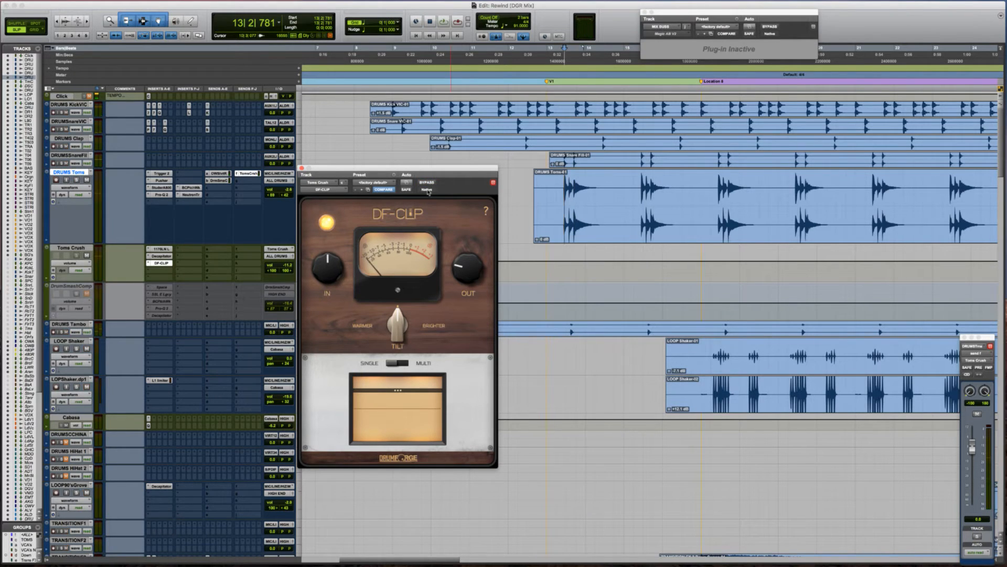
key(space)
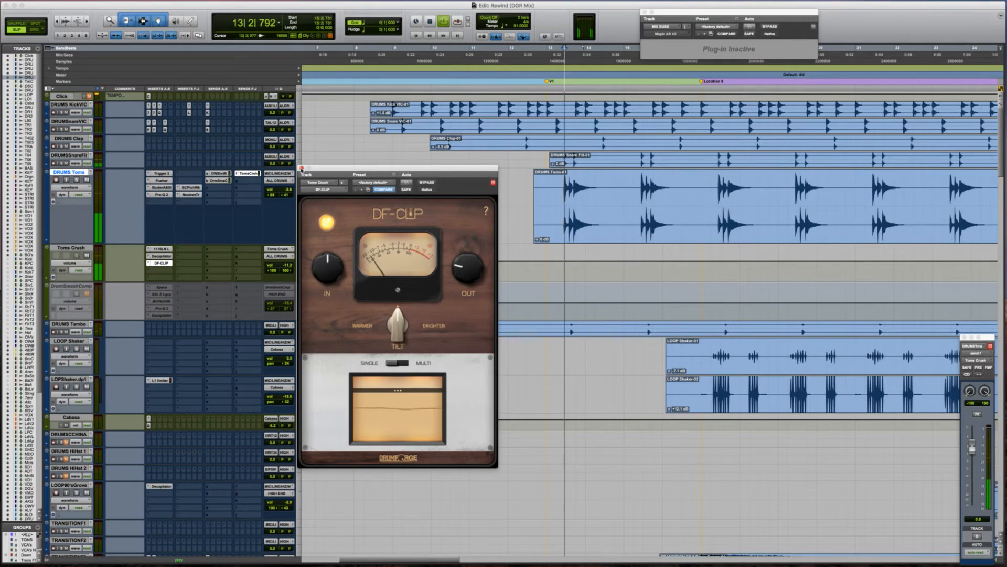
click(302, 168)
key(space)
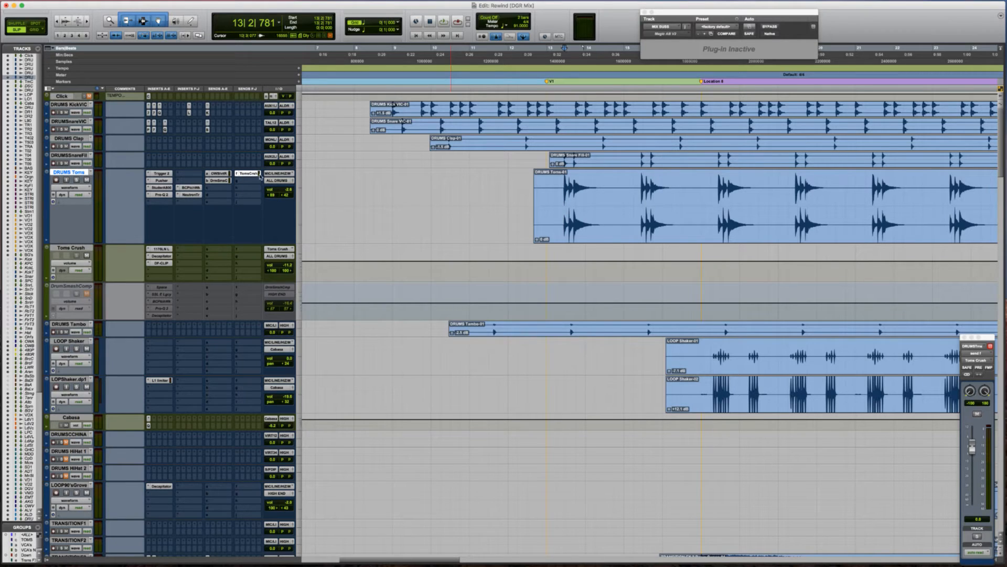
Route the outputs of DRUMS Toms and Toms Crush to a new stereo aux input track named Toms Lvl.
click(76, 249)
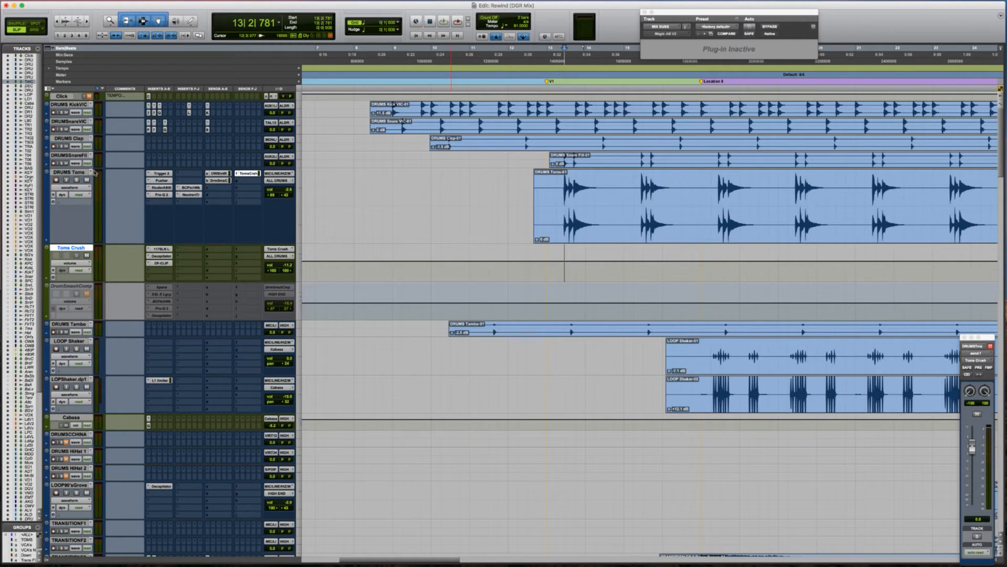
shift+click(75, 172)
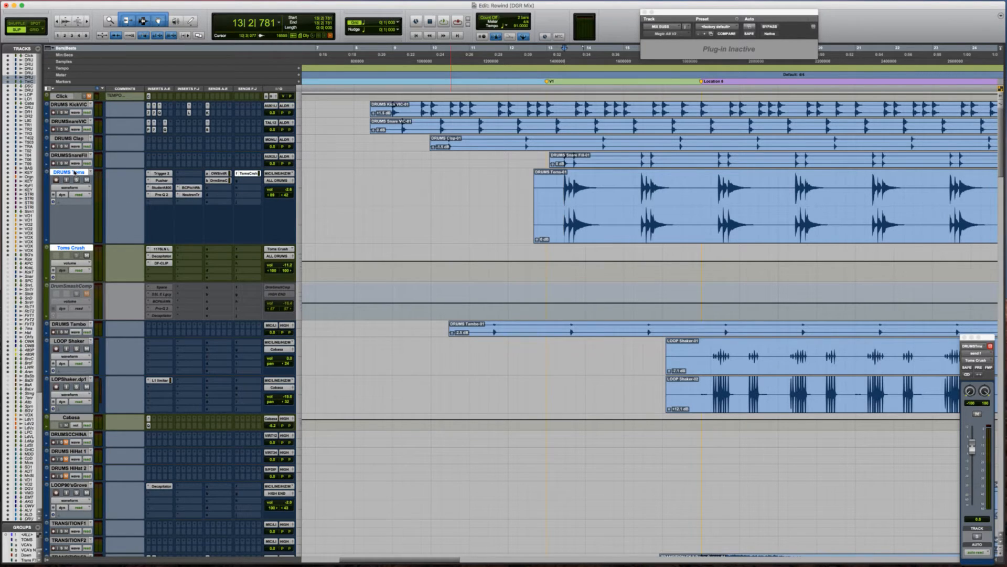
click(281, 185)
click(288, 209)
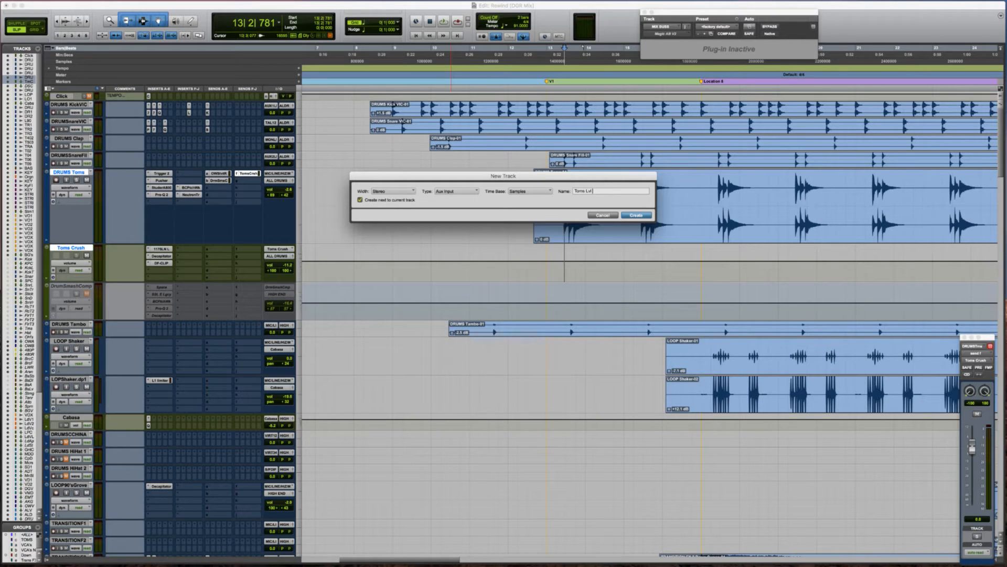
key(Return)
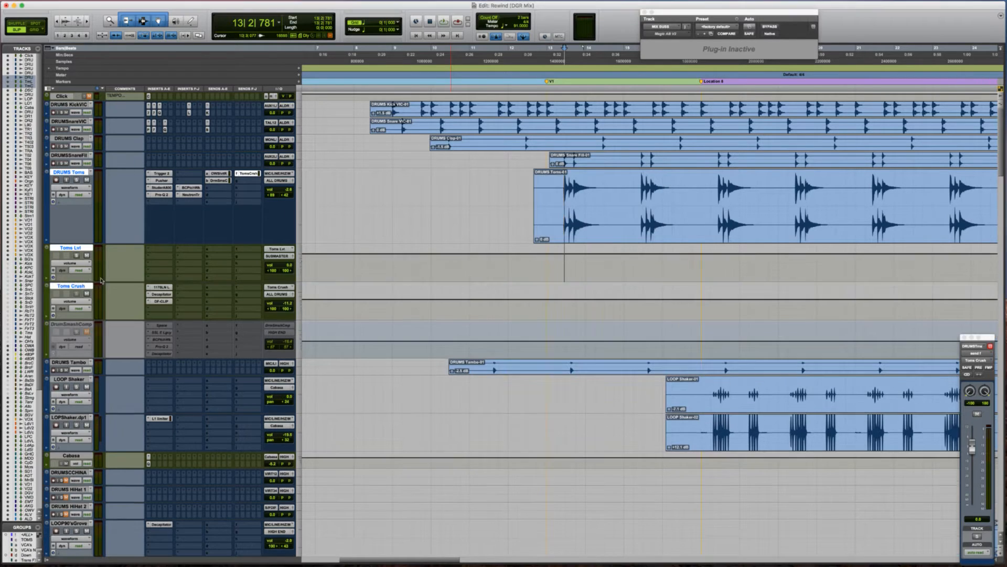
Move the Toms Lvl track directly below Toms Crush.
click(77, 249)
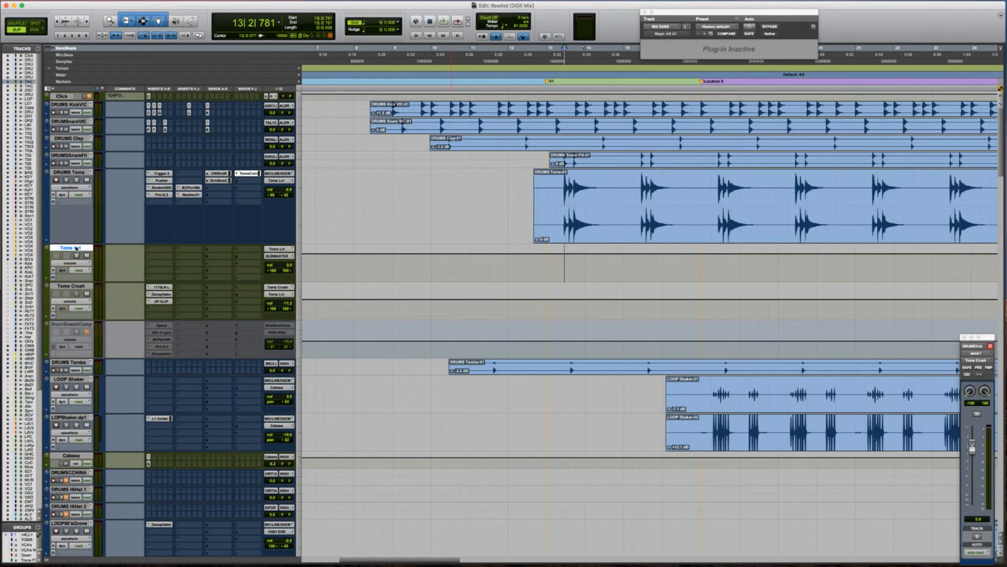
key(ctrl+Up)
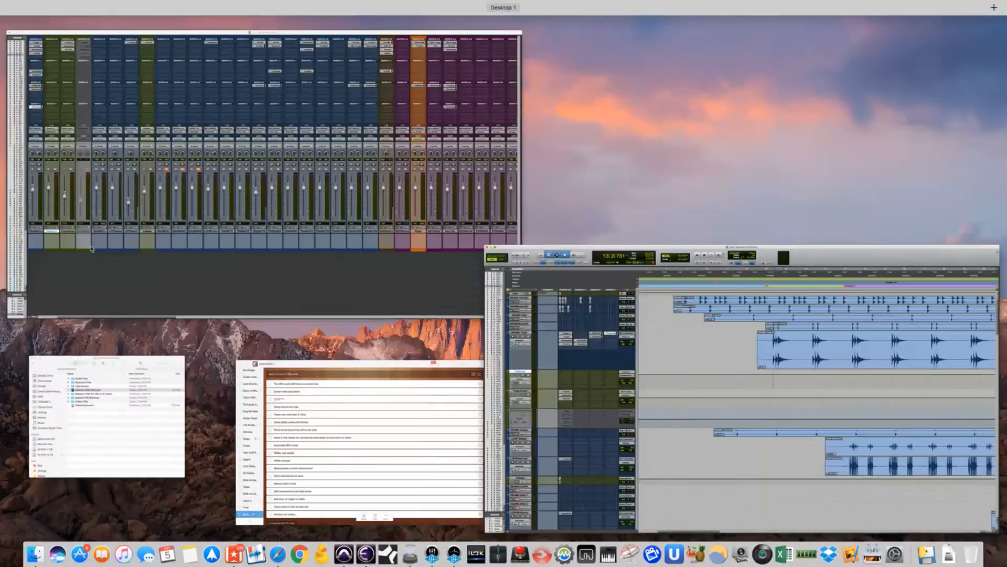
key(ctrl+Up)
drag(77, 249, 86, 295)
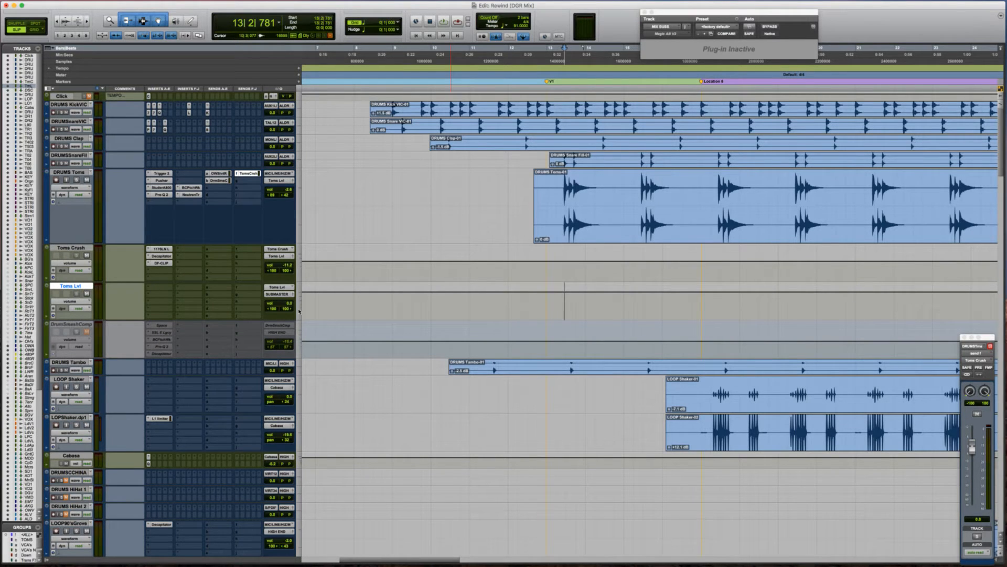
Set the Toms Lvl output to the ALL DRUMS stereo bus.
click(277, 293)
mouse_move(284, 301)
mouse_move(336, 304)
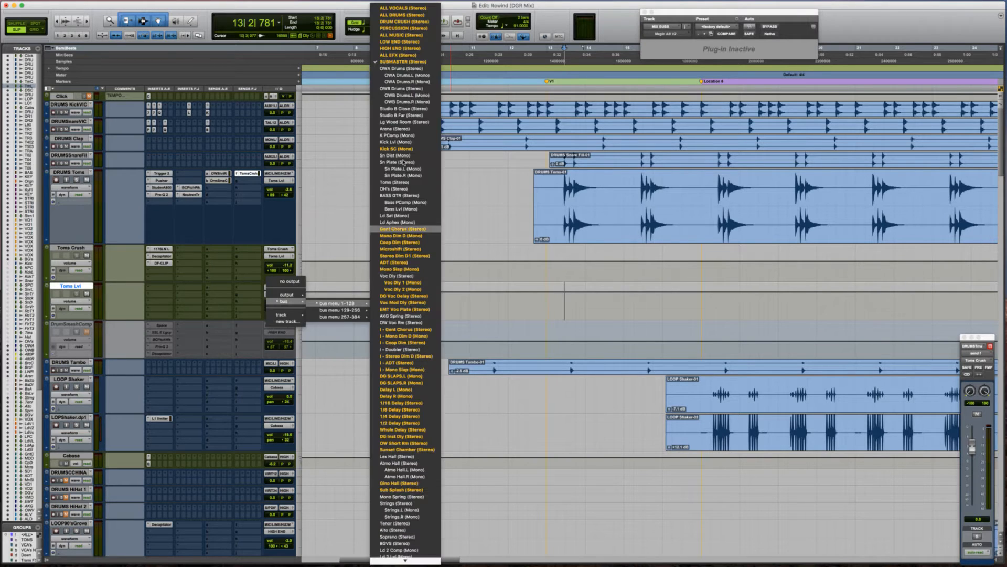
click(403, 15)
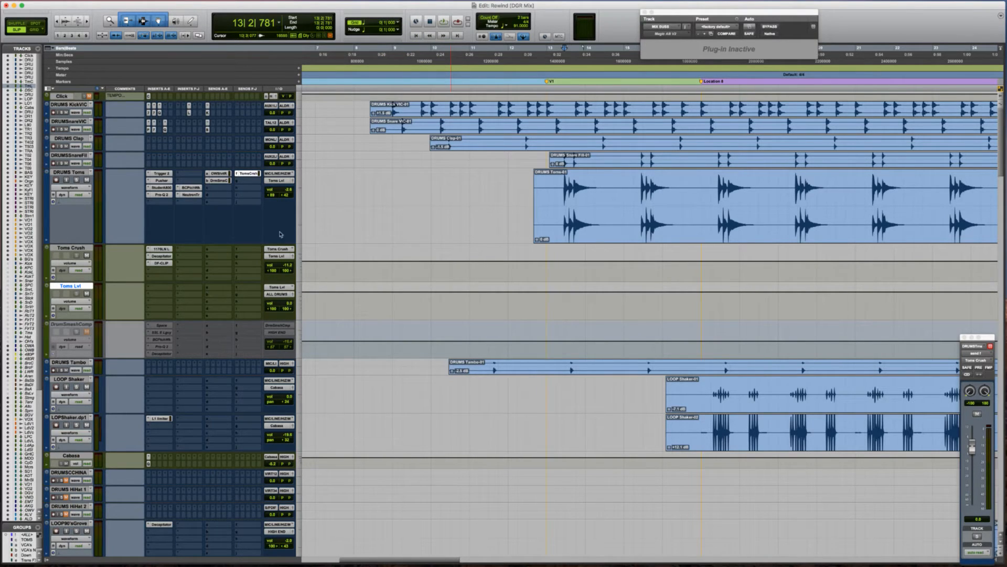
Pull the Toms Lvl volume fully down and bring it up to about -4.8 dB while playing from bar 13.
drag(287, 304, 284, 399)
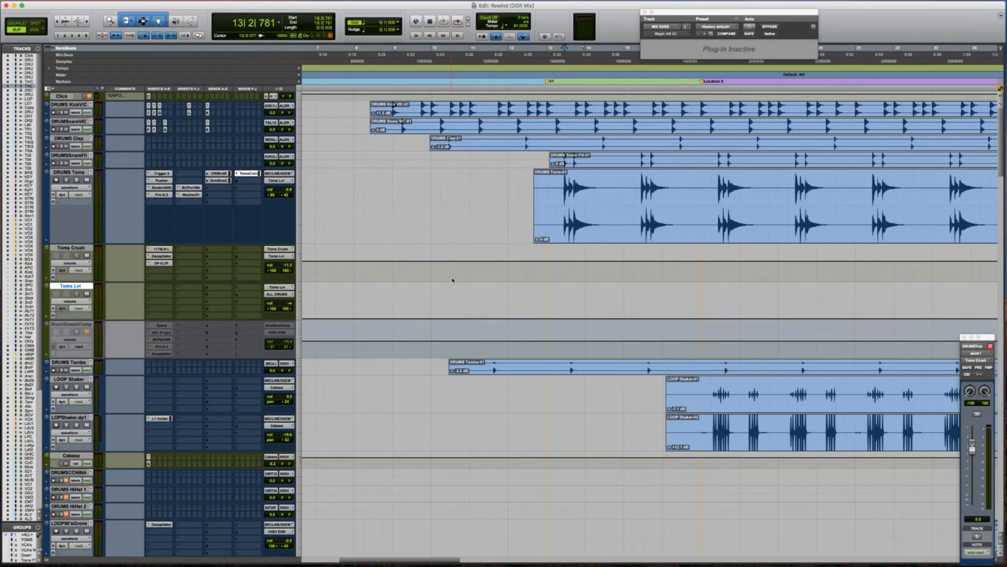
click(549, 185)
key(space)
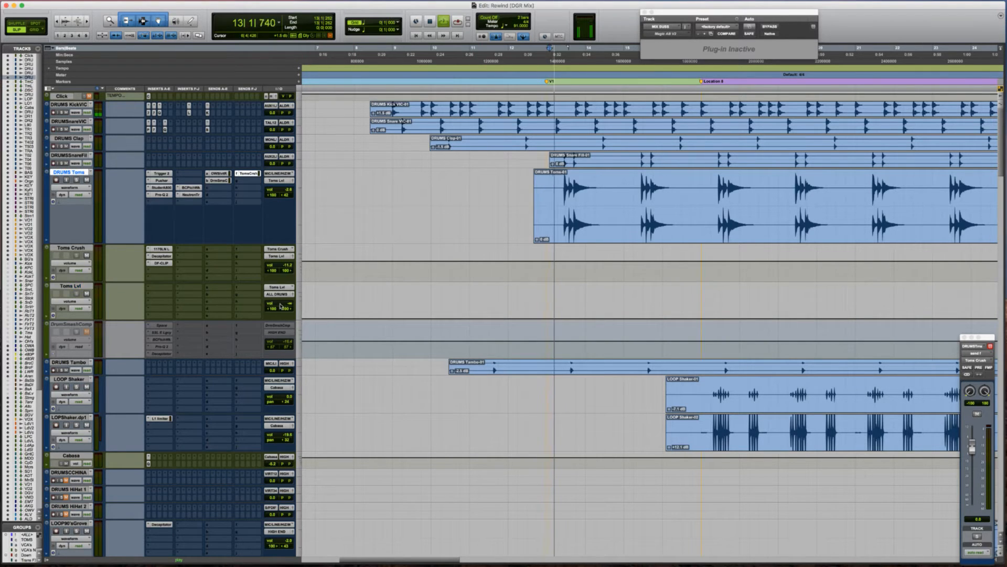
key(space)
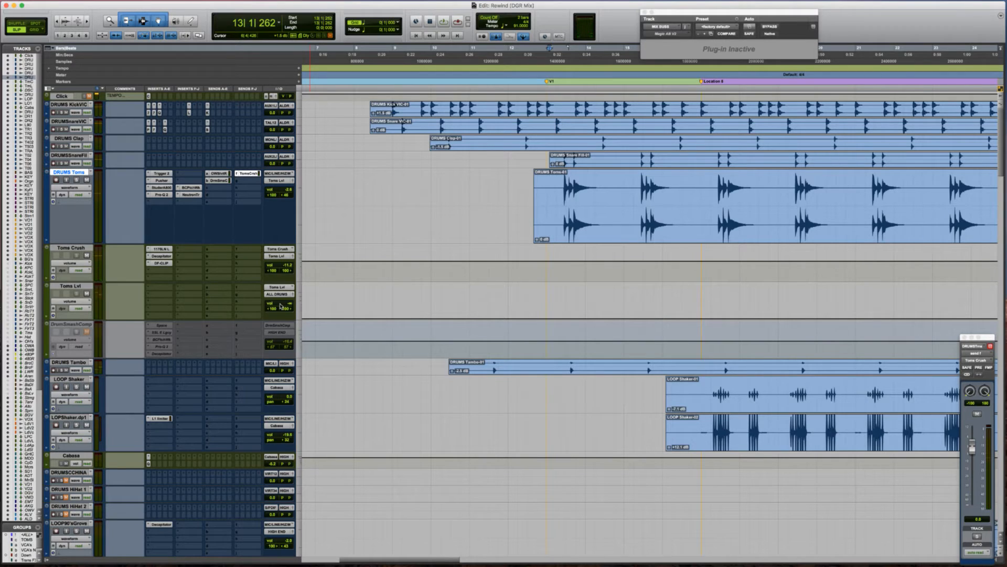
mouse_move(281, 306)
mouse_down()
mouse_move(280, 288)
mouse_move(280, 299)
mouse_up()
key(space)
click(280, 304)
key(space)
key(space)
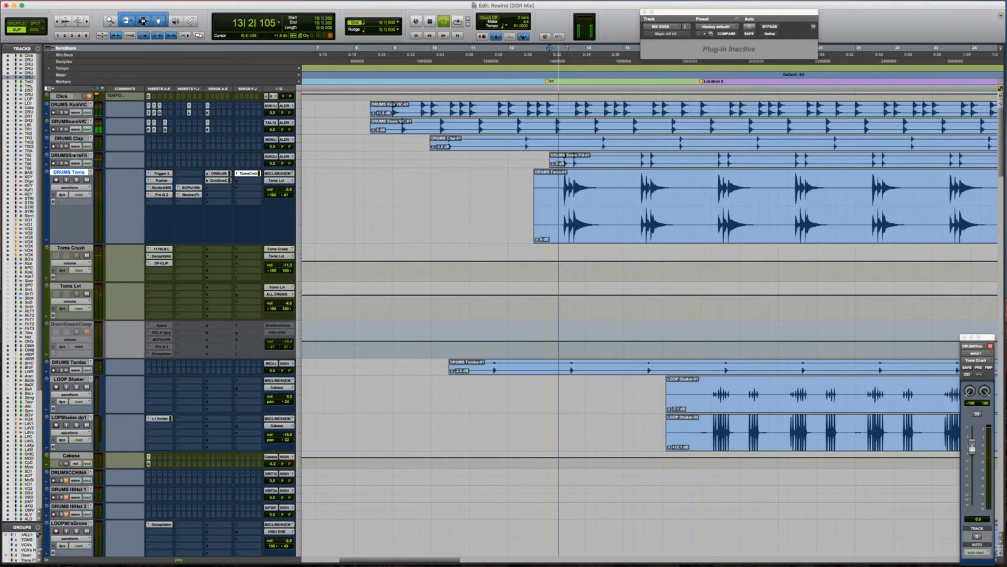
Mute the DRUMS Snare Fill track and replay the toms from bar 13.
key(space)
key(space)
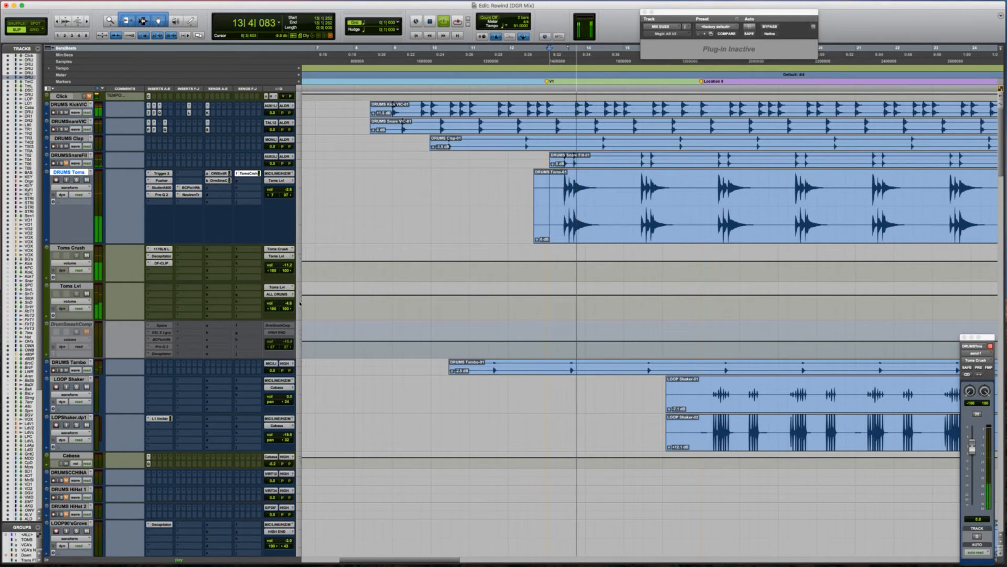
key(space)
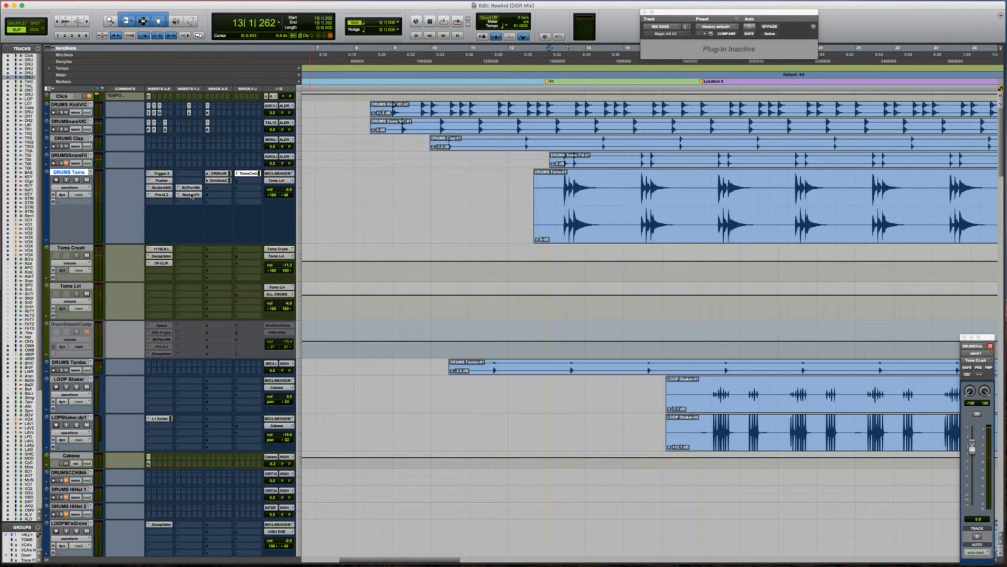
Enlarge the DRUMS Snare Fill track and select its first fill together with the matching DRUMS Toms hits.
click(71, 156)
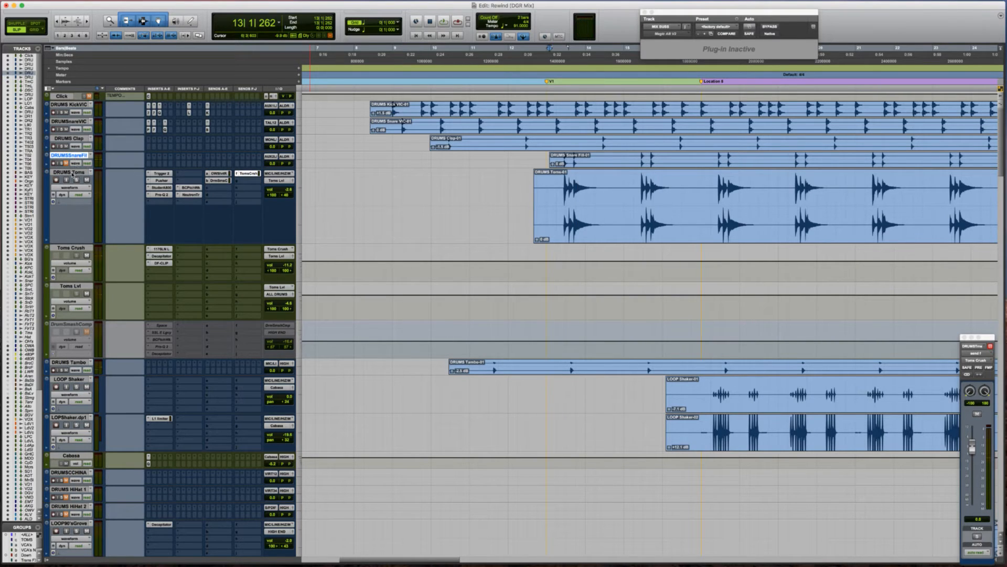
key(ctrl+Up)
key(t)
key(t)
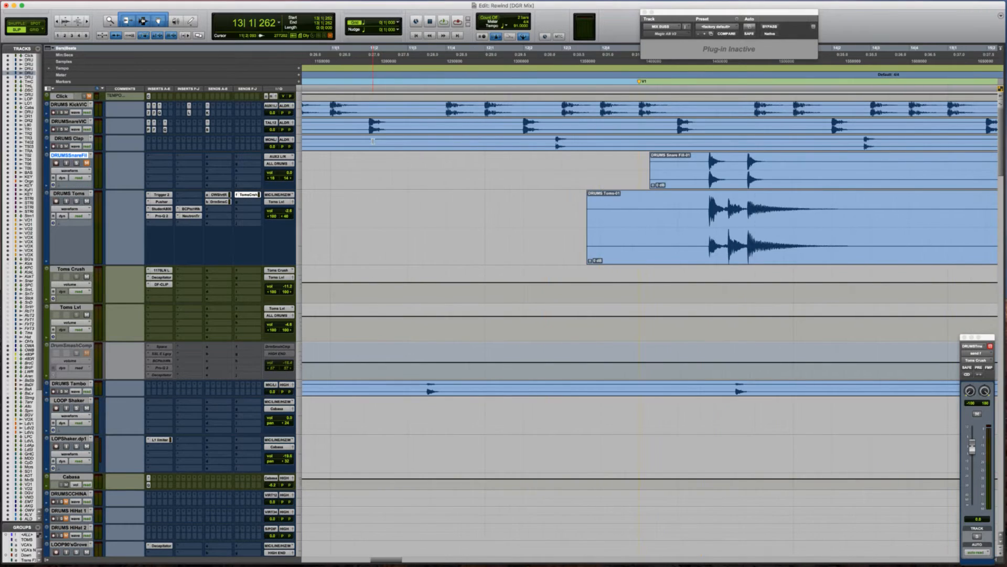
scroll(373, 141, right, 5)
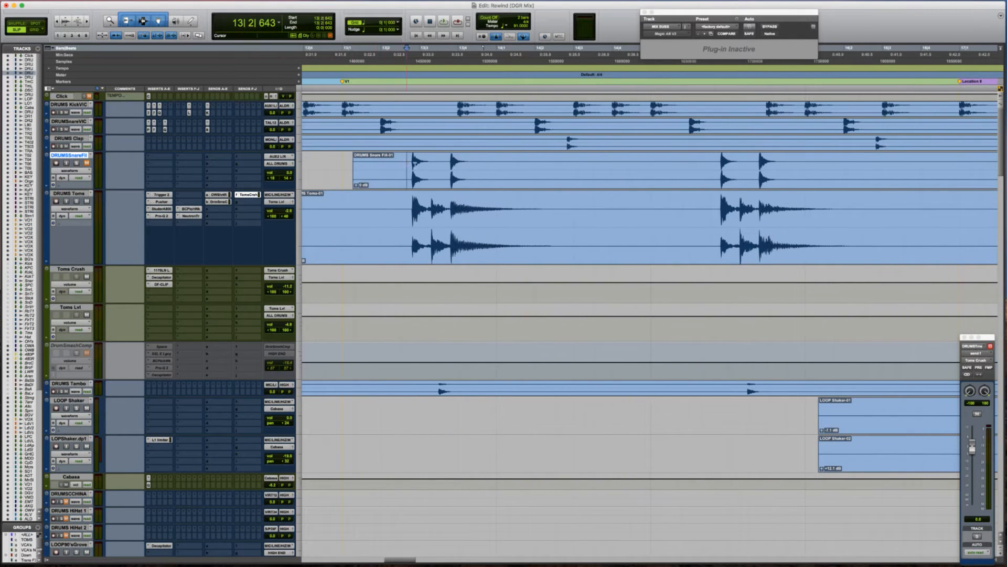
drag(407, 161, 477, 220)
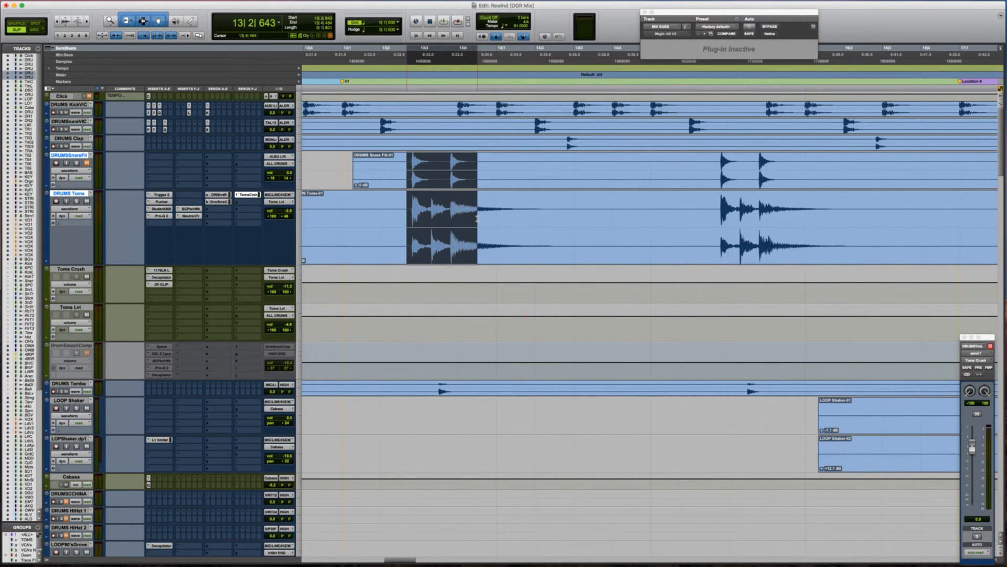
Play the first fill with the DRUMS Snare Fill track unmuted, then solo it.
key(space)
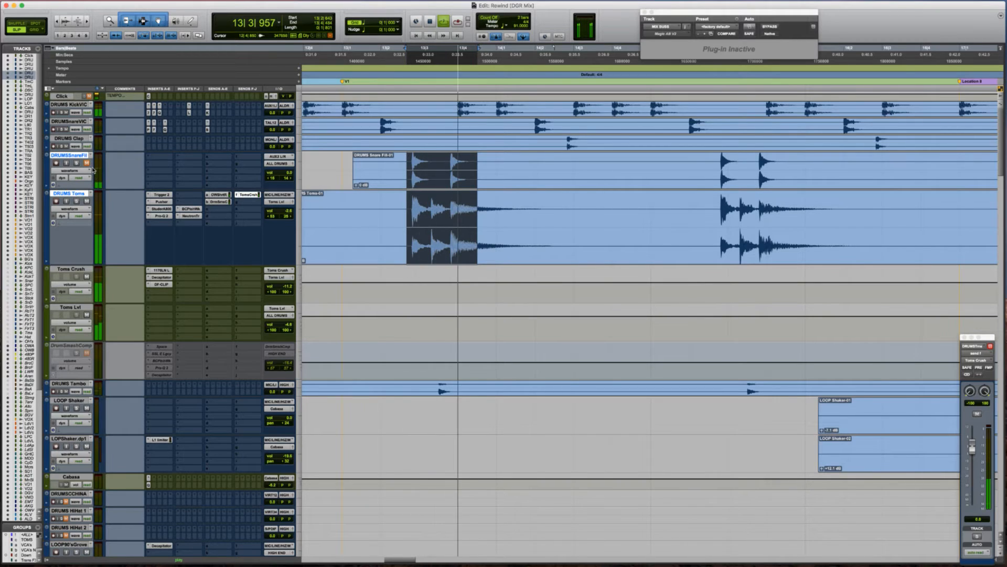
key(shift+s)
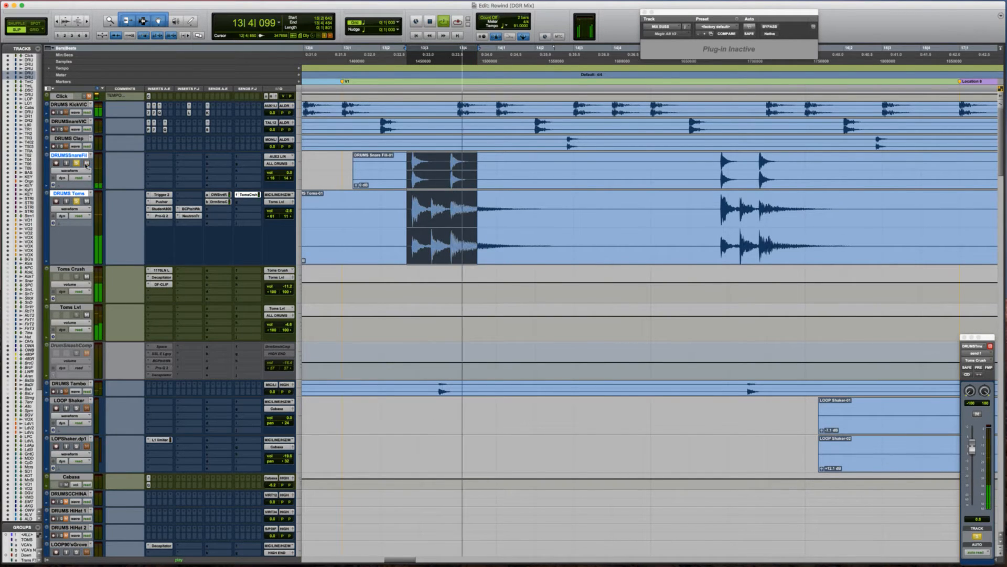
key(space)
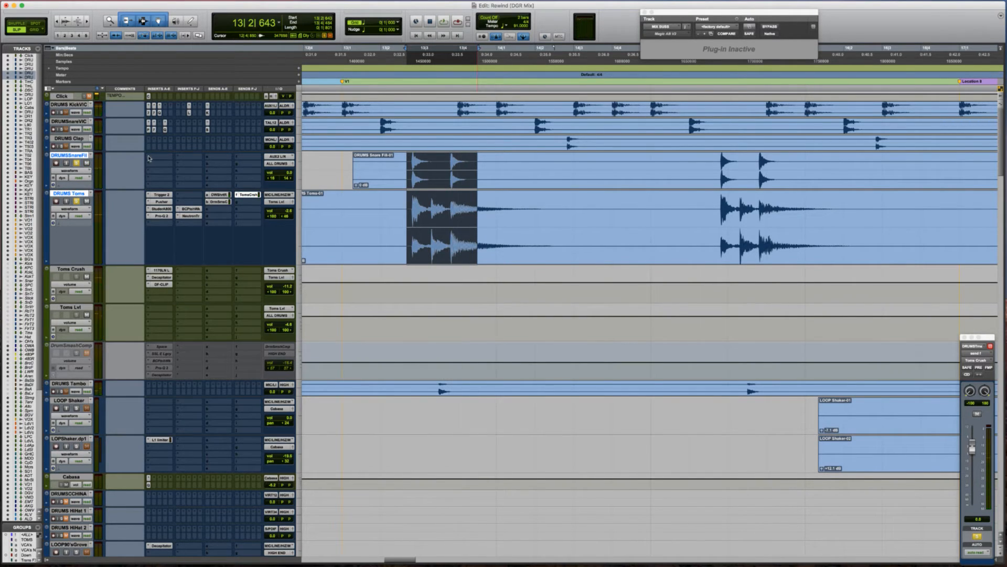
Insert the UAD SSL E Channel Strip Legacy on DRUMS Snare Fill and switch its output phase while playing the selected fill.
click(156, 158)
click(206, 179)
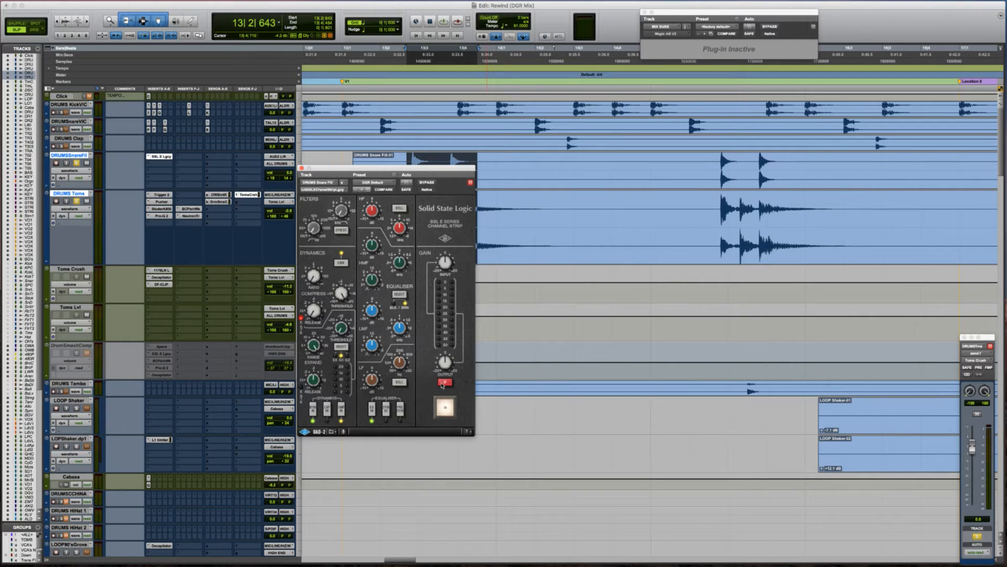
click(443, 385)
key(space)
key(space)
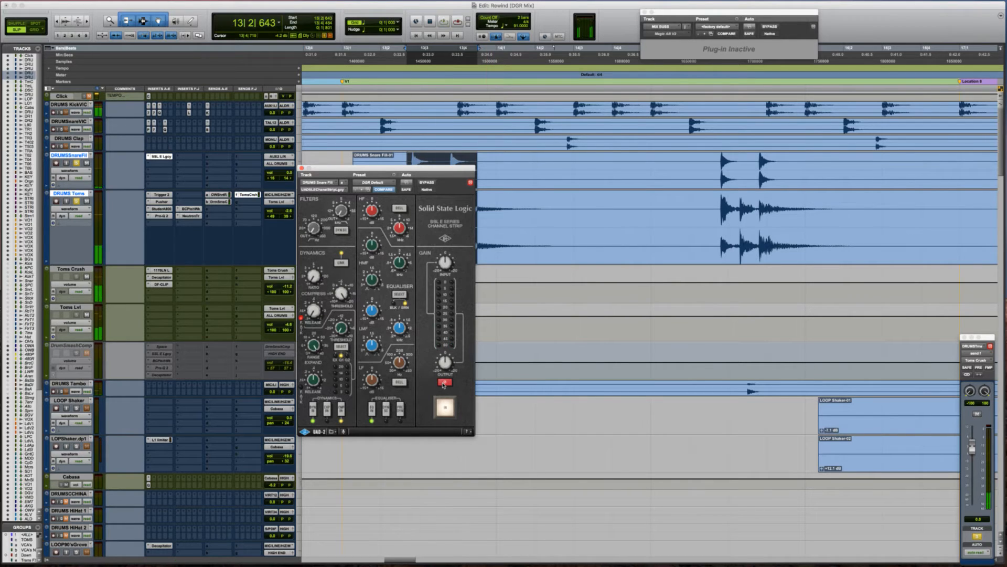
key(space)
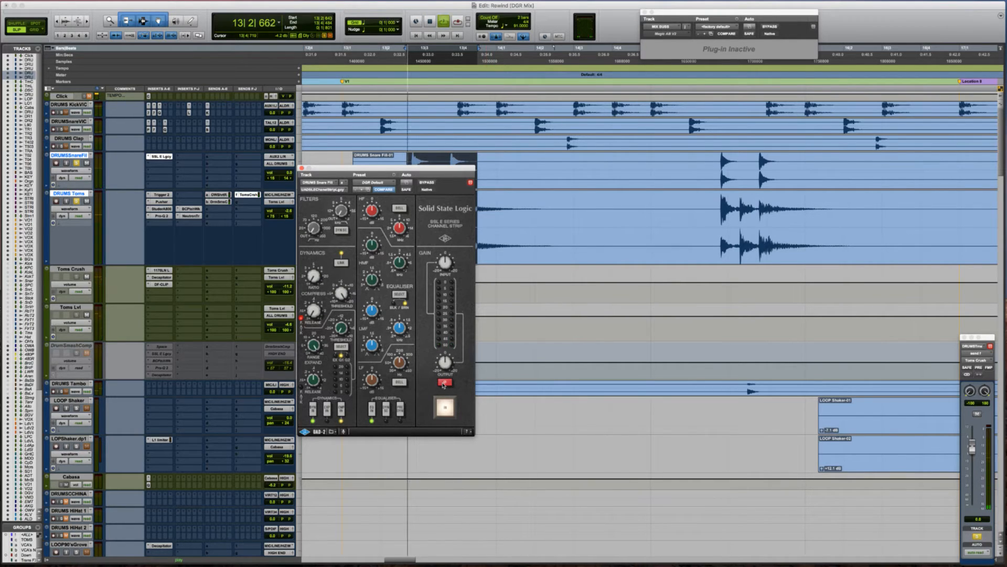
Compare the snare fill with normal and inverted phase on the SSL strip during playback, then close the plug-in.
click(443, 386)
key(space)
key(space)
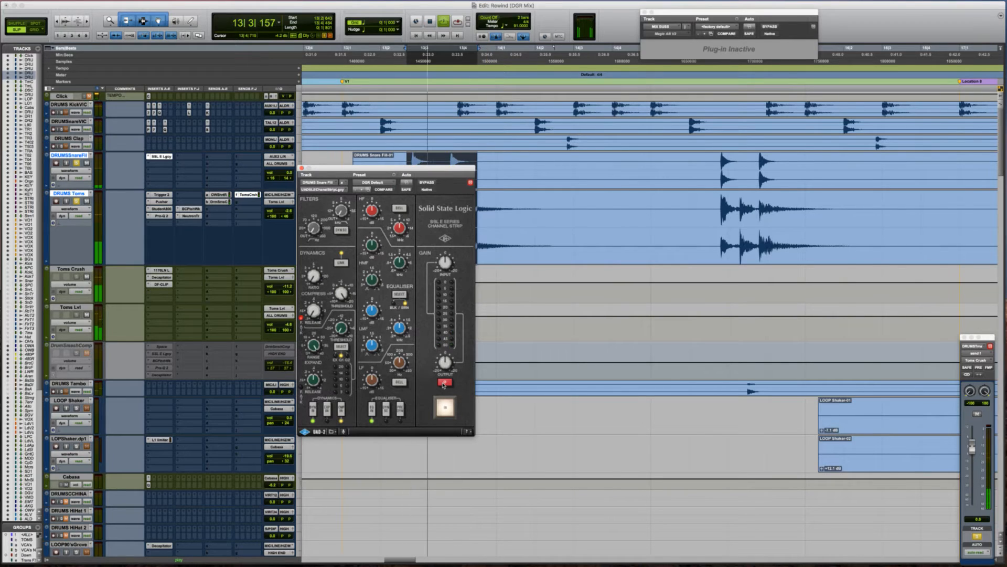
click(444, 385)
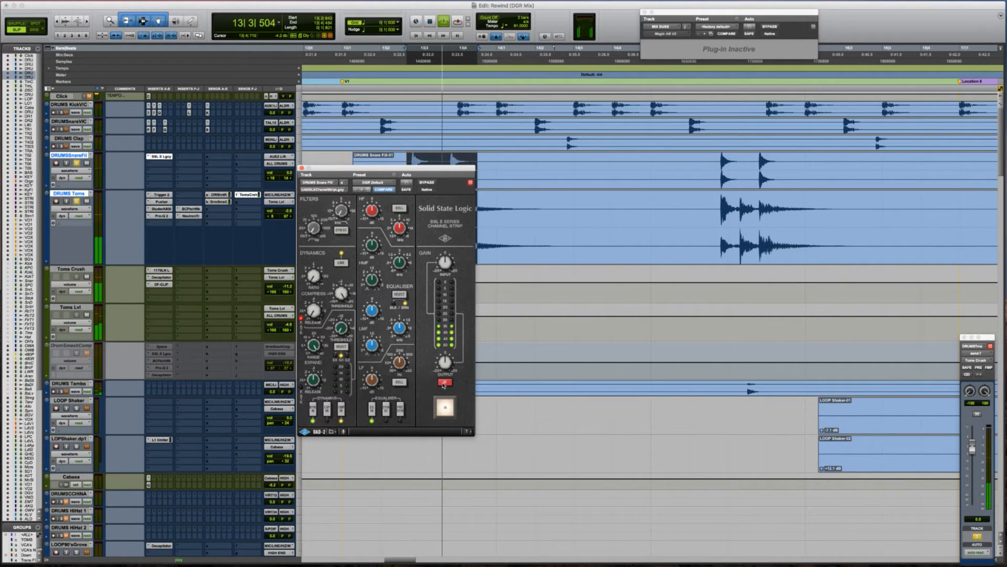
key(space)
click(281, 177)
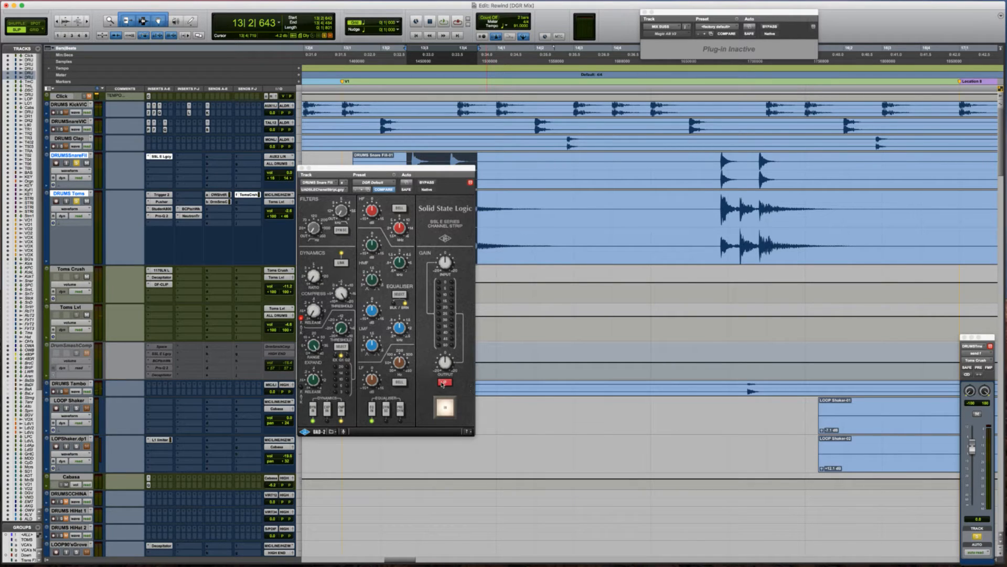
key(space)
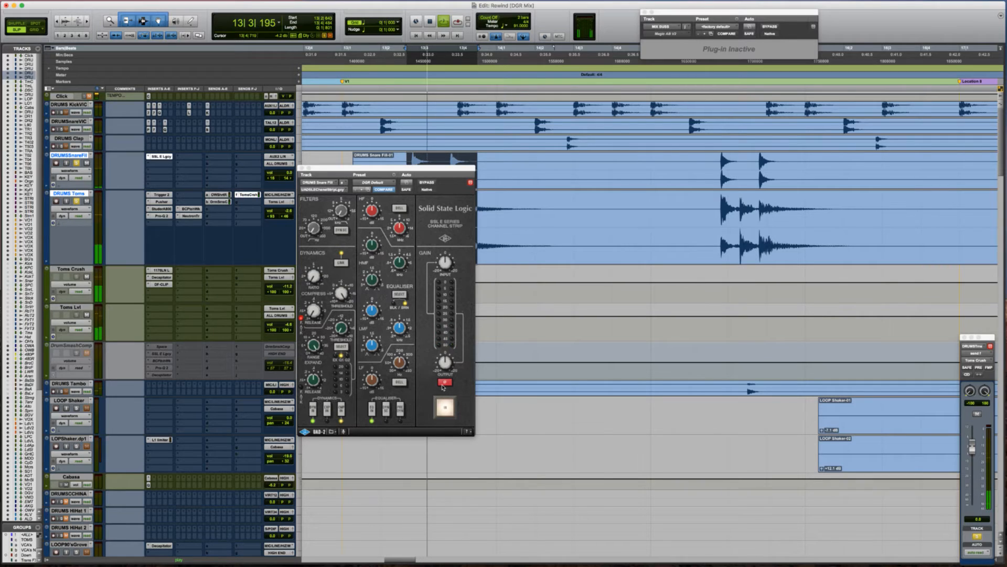
key(space)
key(space)
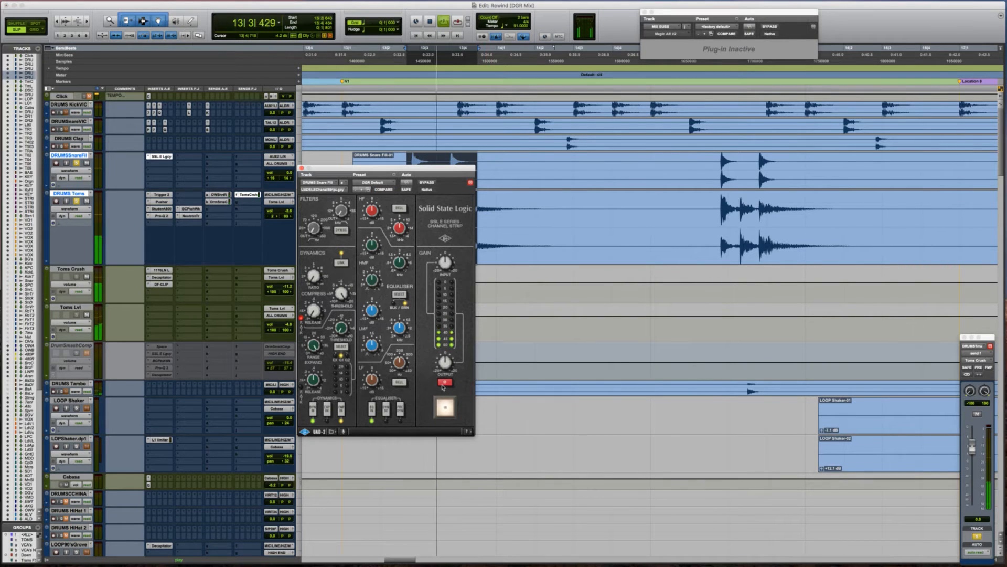
key(space)
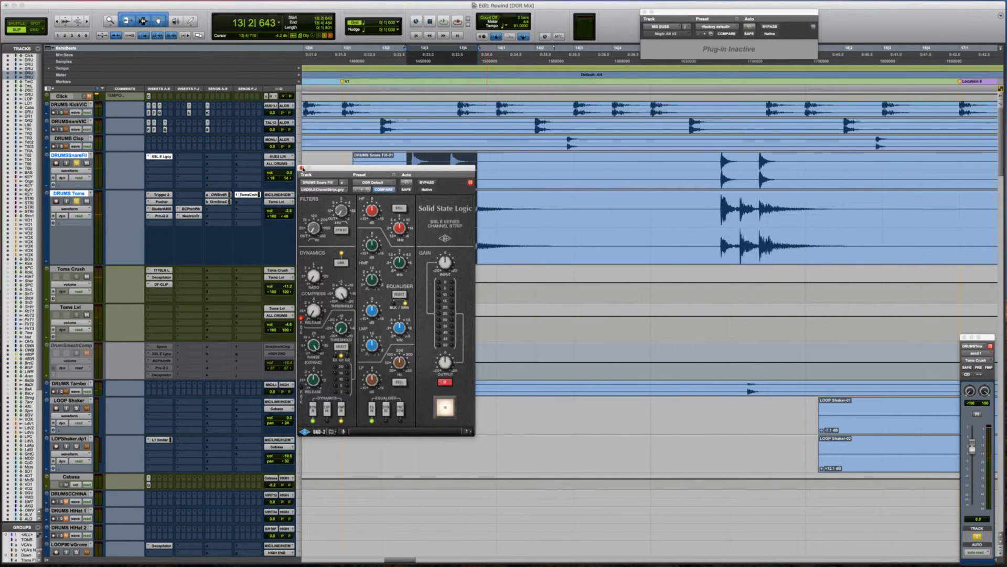
click(301, 168)
Add Decapitator as the second insert on DRUMS Snare Fill, enable Punish and play the selected fill.
click(151, 166)
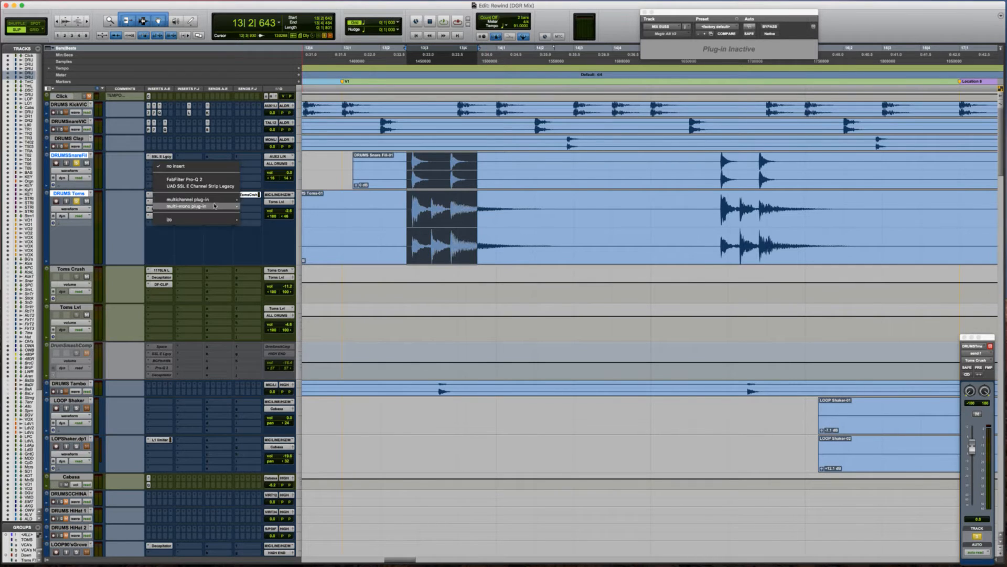
mouse_move(216, 205)
mouse_move(282, 186)
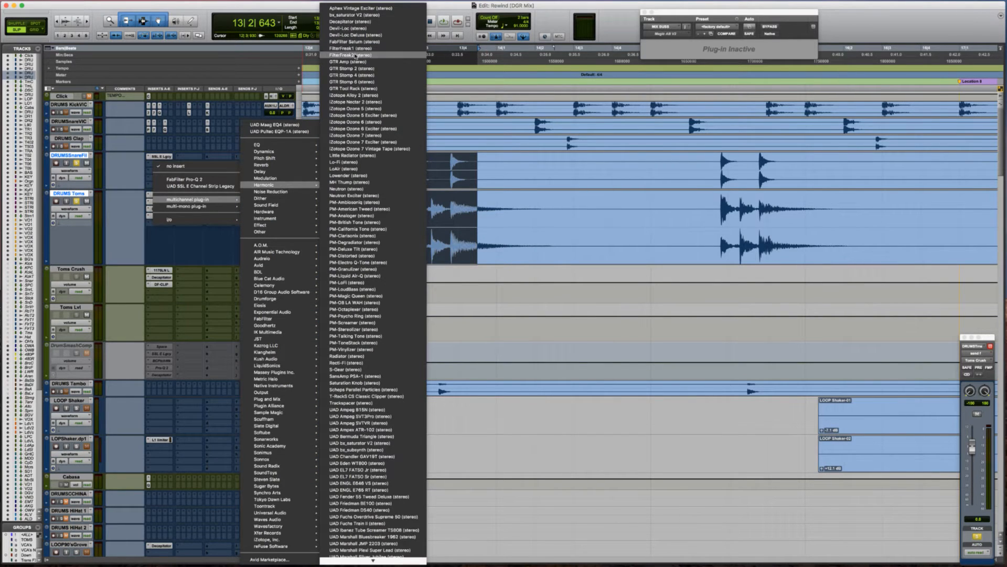
click(363, 24)
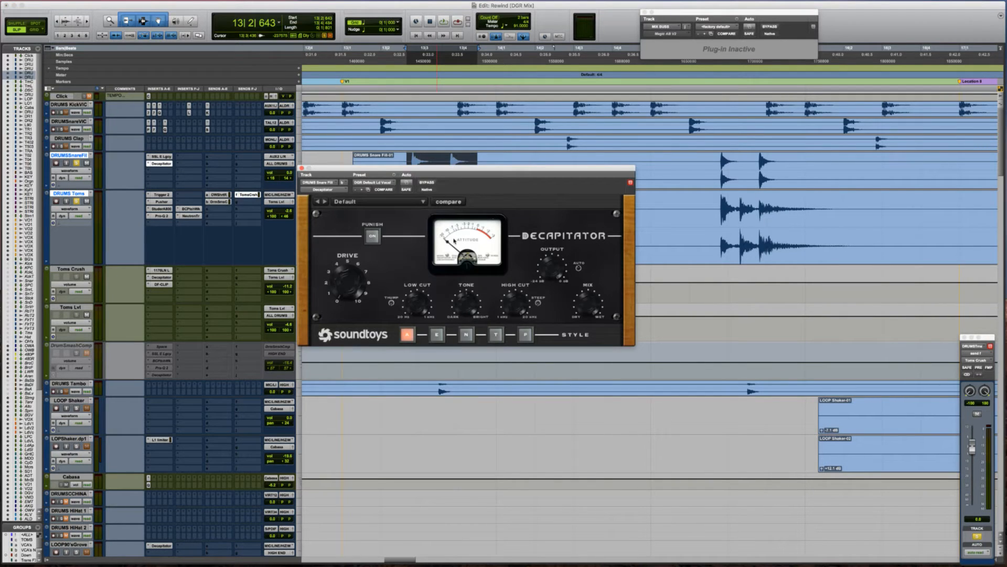
click(375, 239)
key(space)
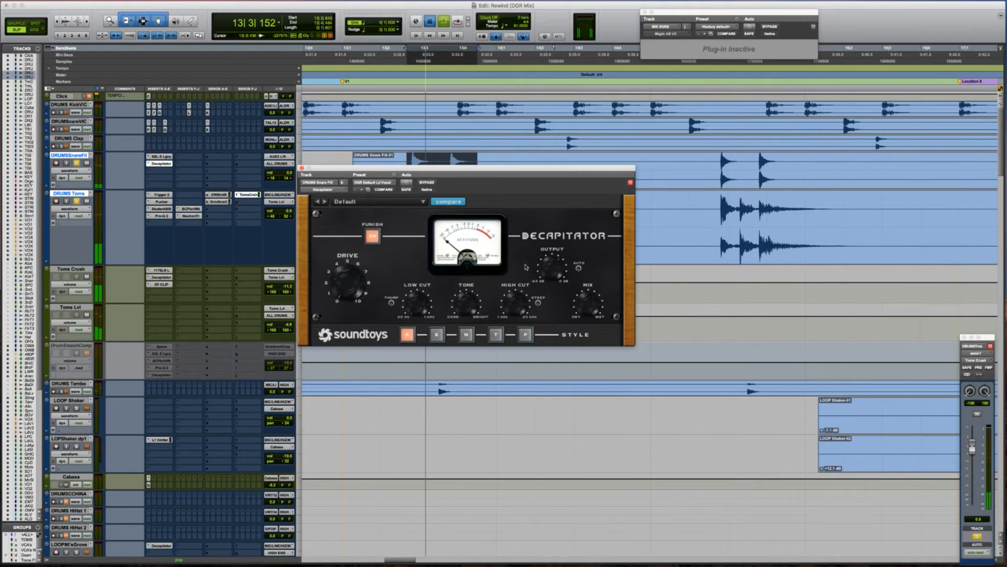
key(space)
key(space)
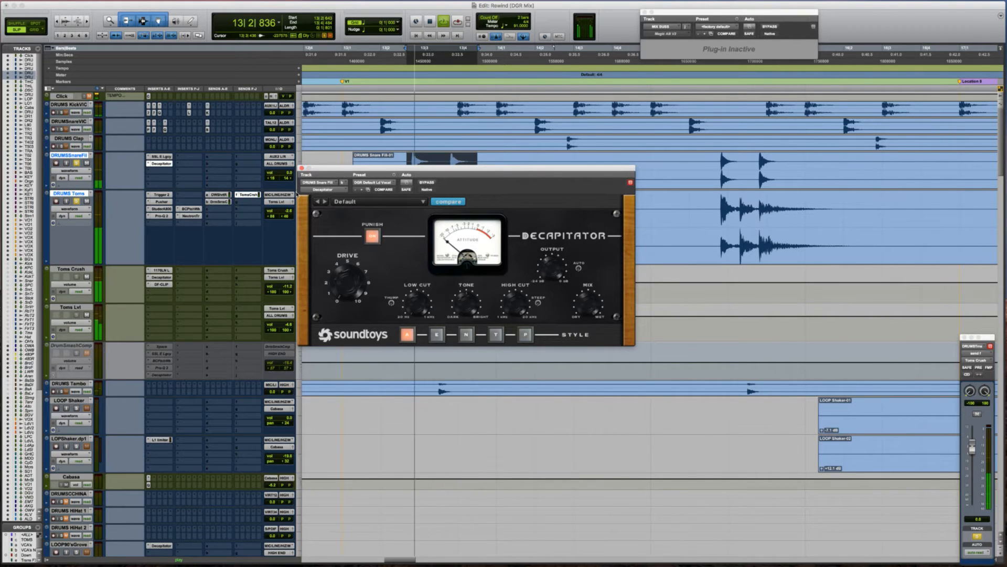
key(space)
Copy the drum smash send from DRUMS Toms to DRUMS Snare Fill, unsolo the track and close Decapitator.
drag(225, 205, 220, 159)
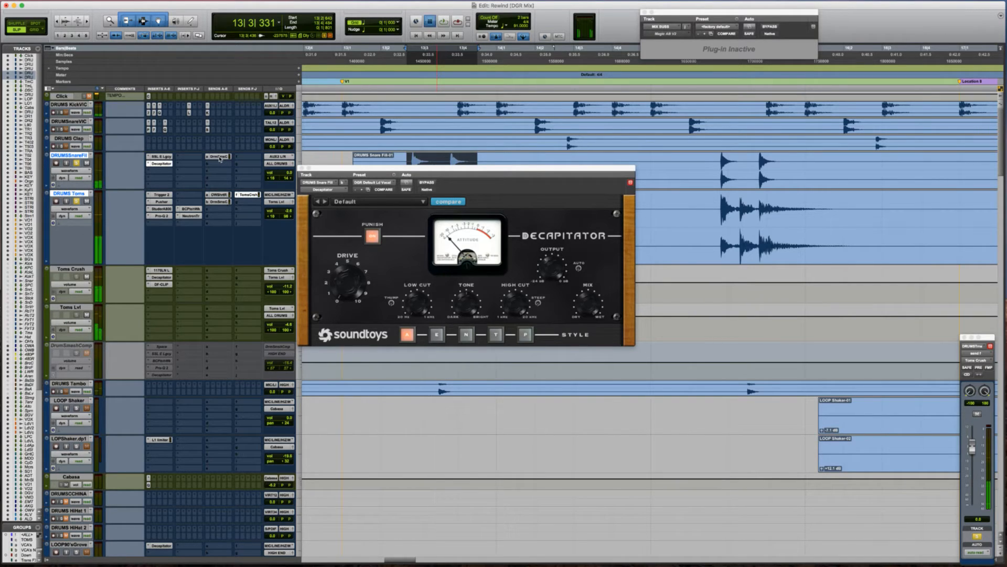
click(220, 158)
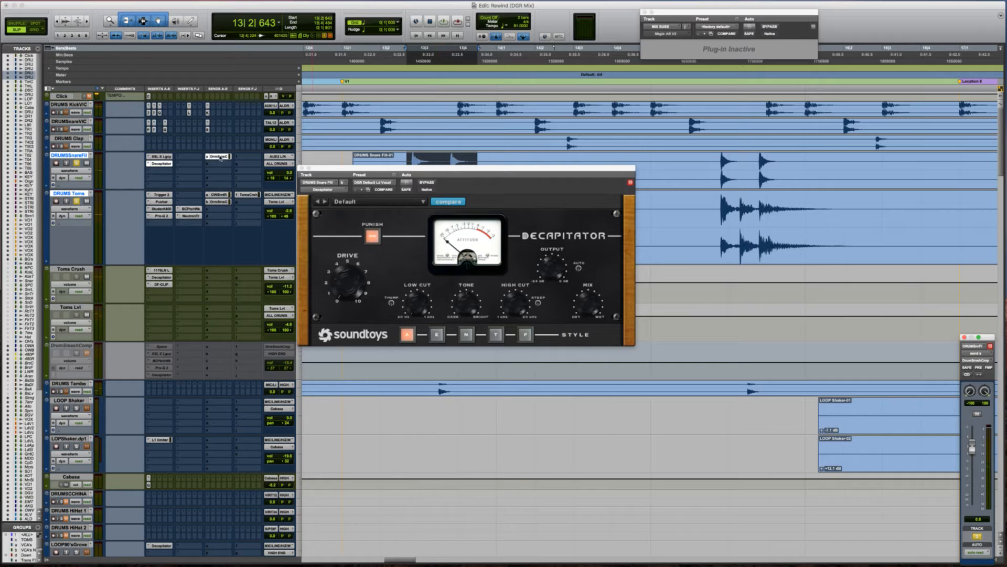
click(220, 157)
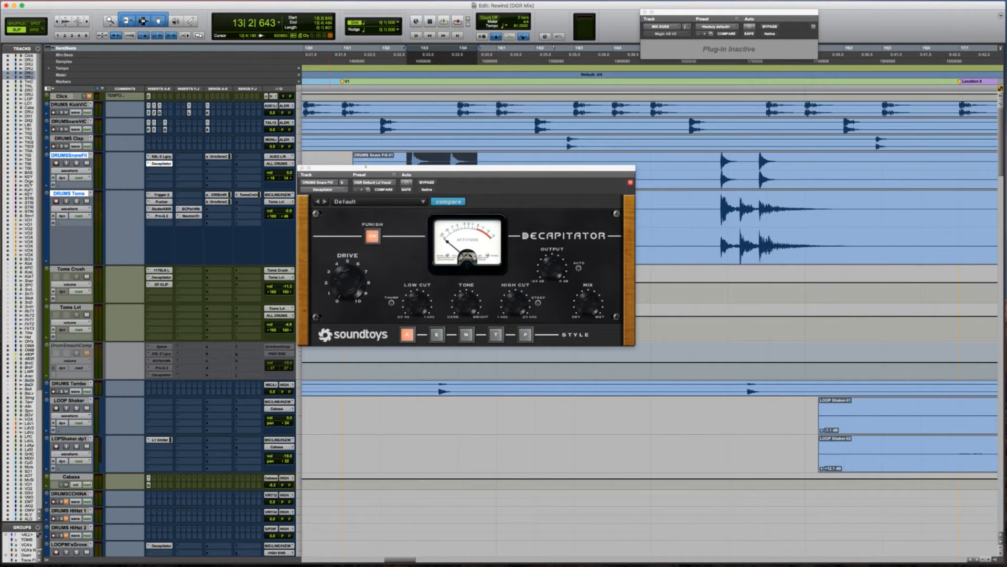
click(302, 168)
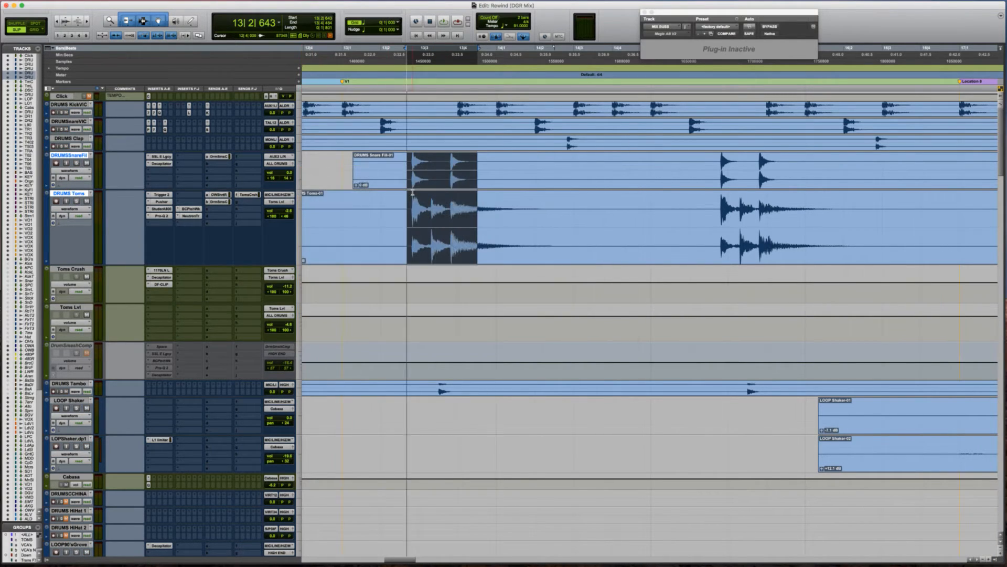
Audition the selected fill while muting and unmuting Toms Lvl and DRUMS Snare Fill to compare their contributions.
key(space)
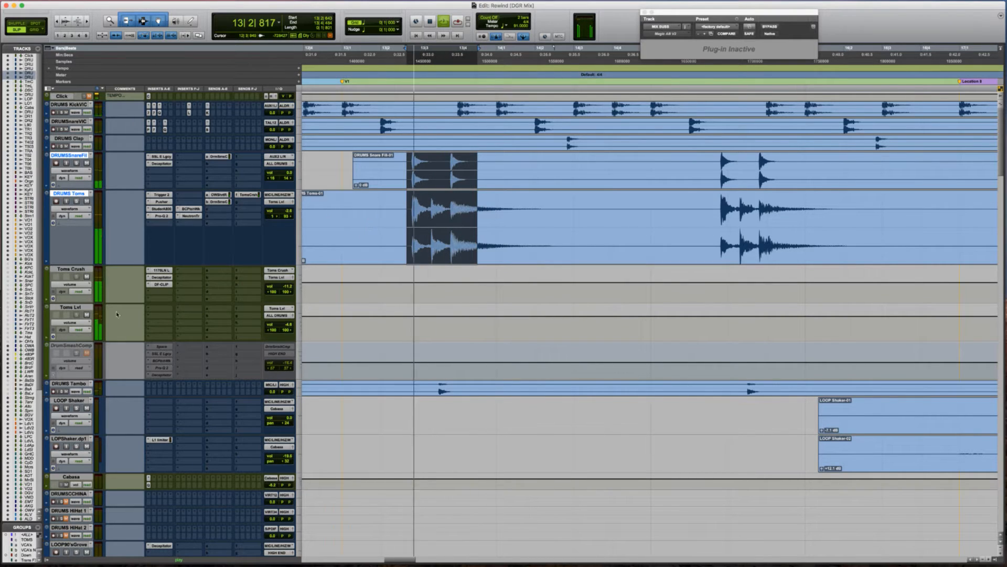
click(86, 315)
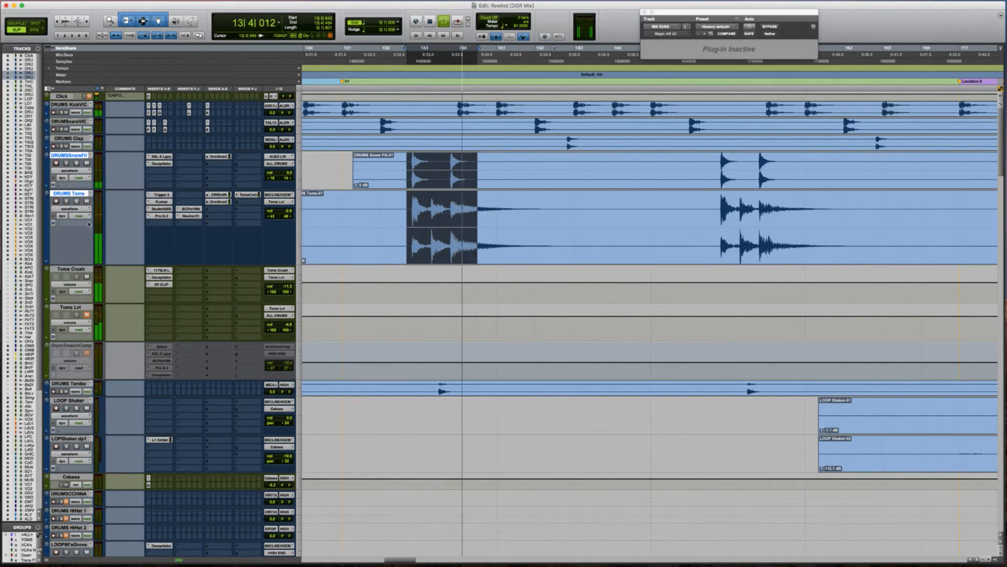
click(86, 164)
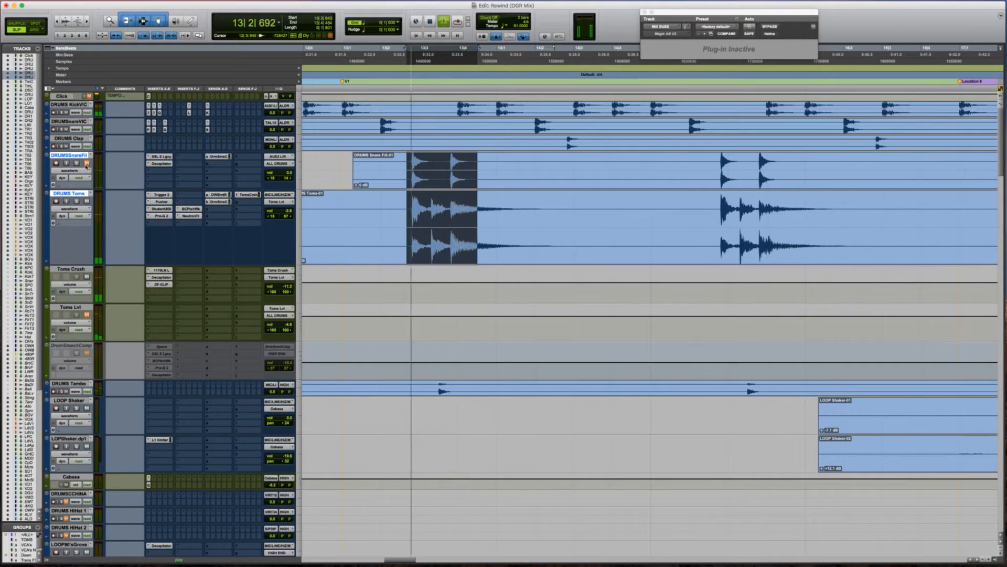
click(86, 202)
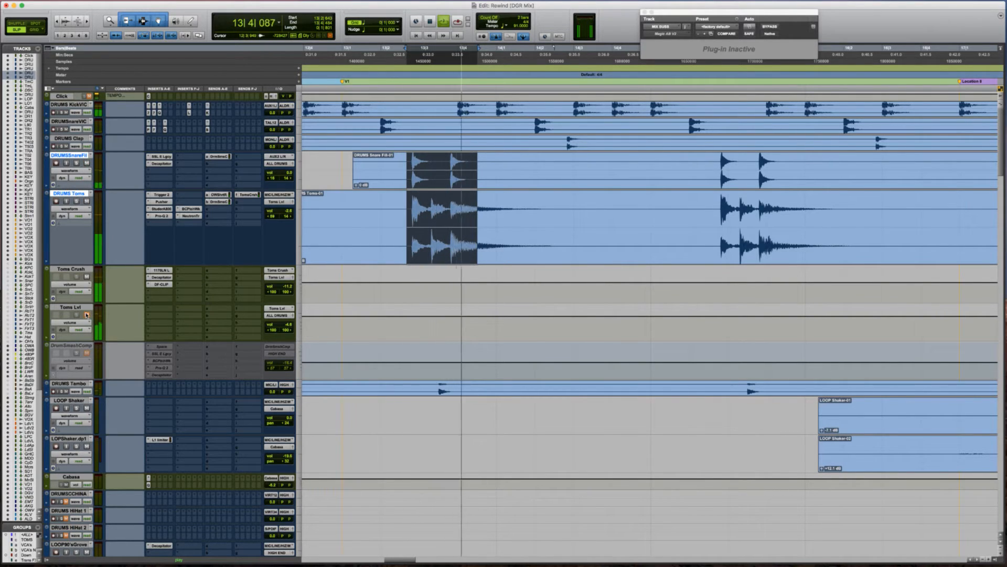
Play the full drum fill from just before bar 13 with both the snare fill and the toms active.
click(347, 209)
click(342, 208)
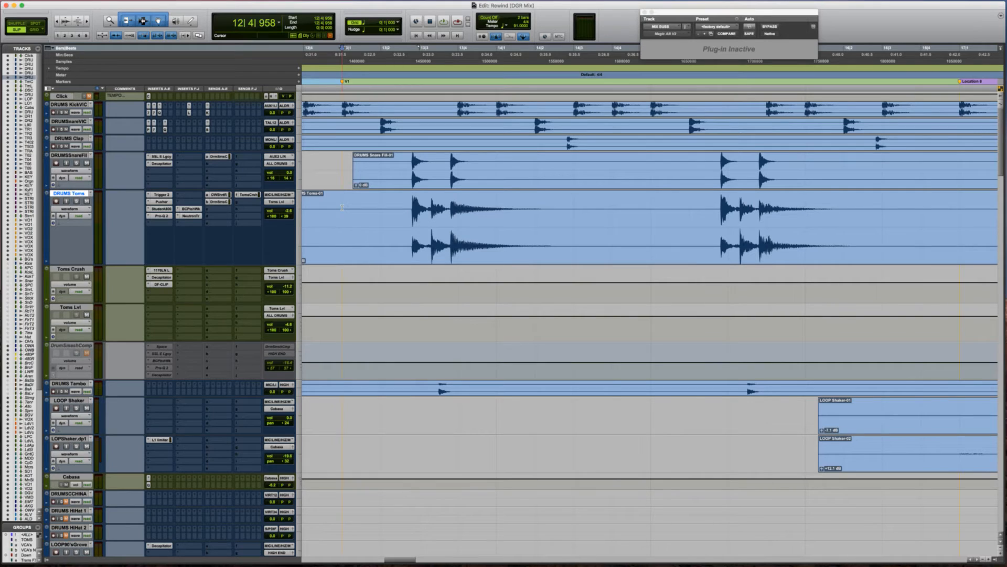
key(space)
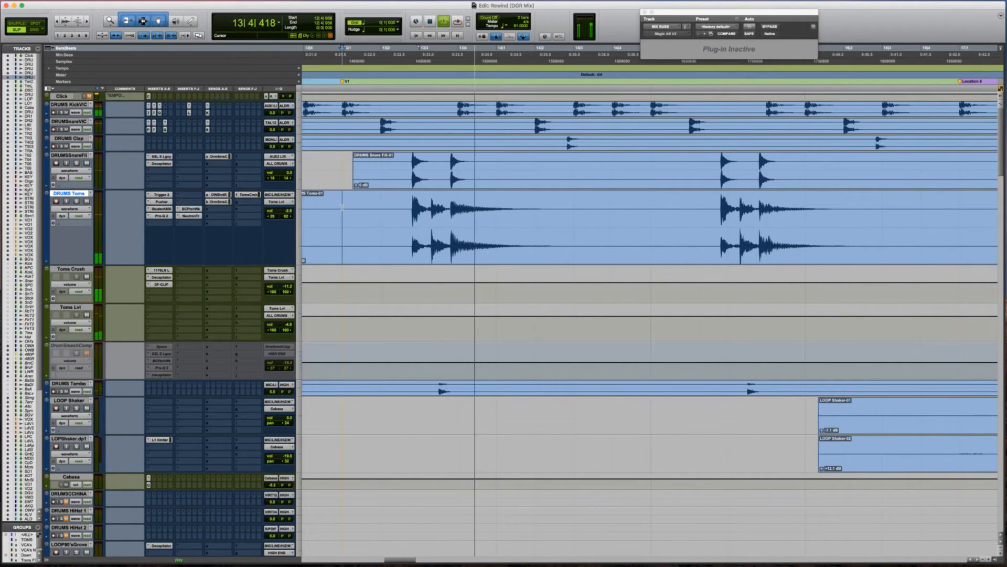
key(space)
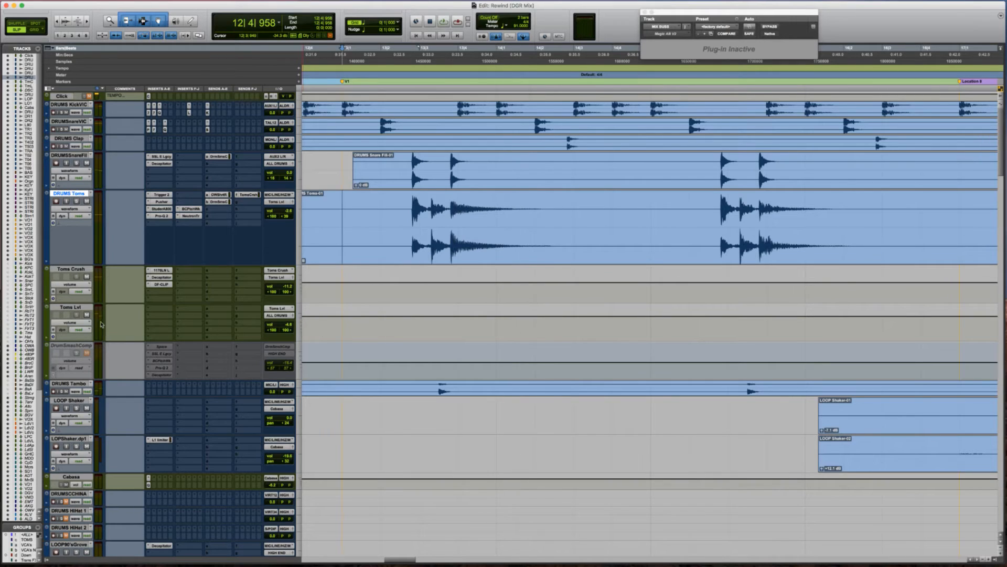
Mute Toms Lvl and lower the DRUMS Snare Fill volume to about -5.8 dB while replaying the fill.
key(space)
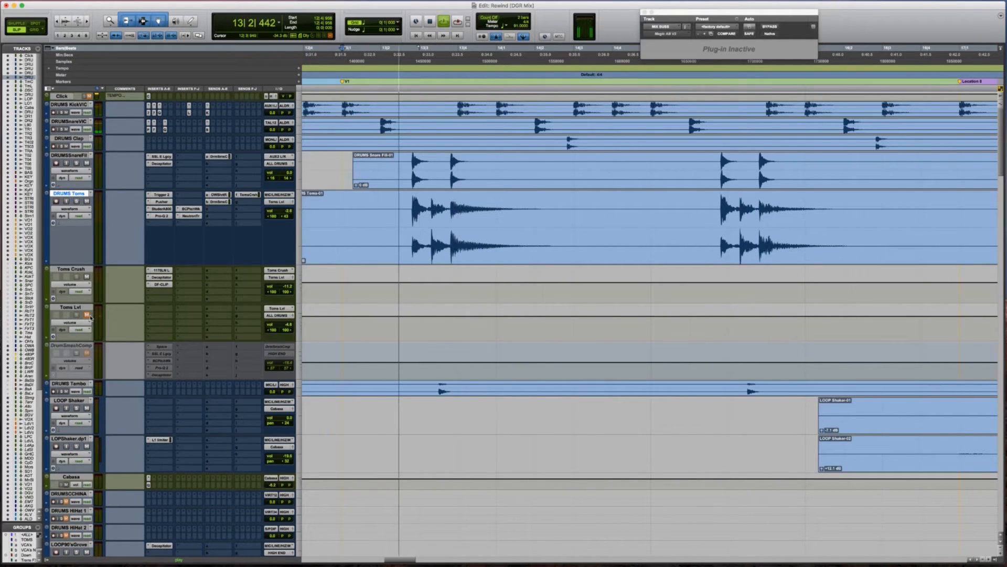
key(space)
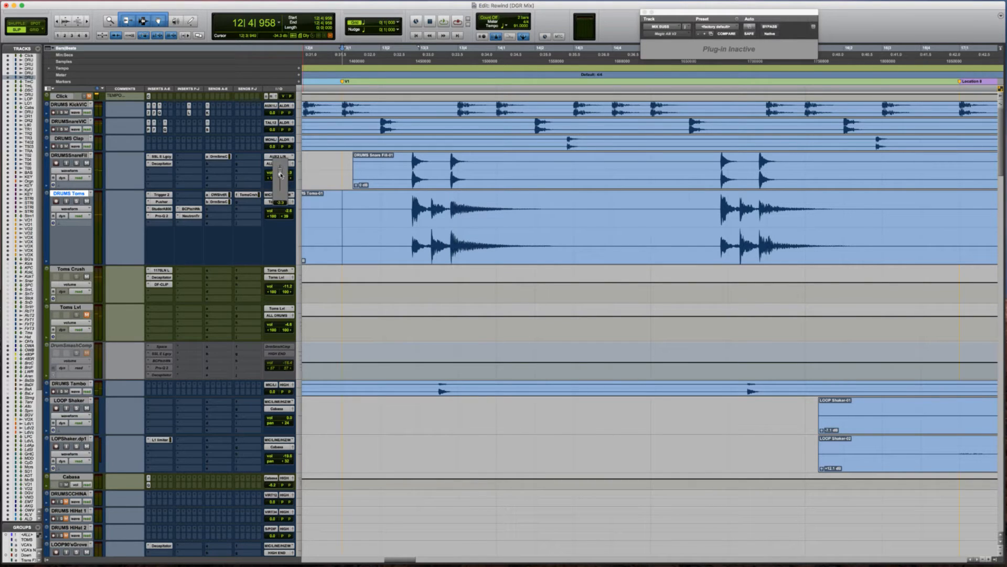
key(space)
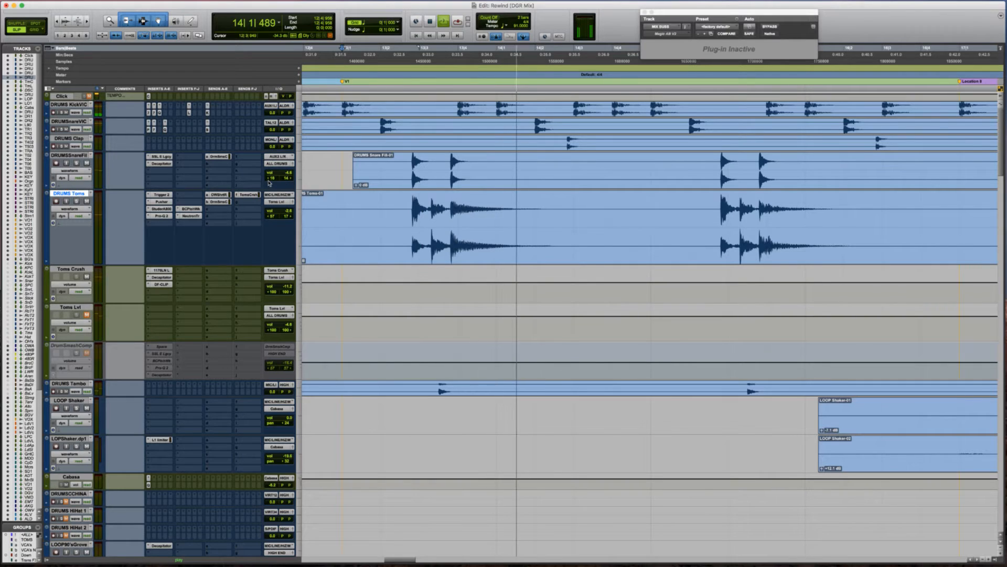
key(space)
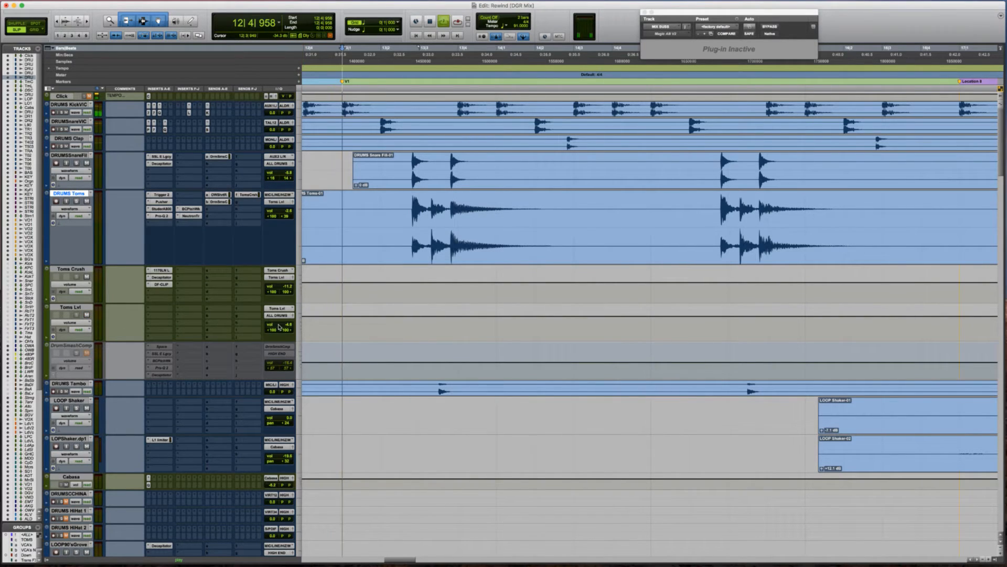
Replay the fill with Toms Lvl unmuted and lower the Toms Lvl volume to about -6.1 dB.
key(space)
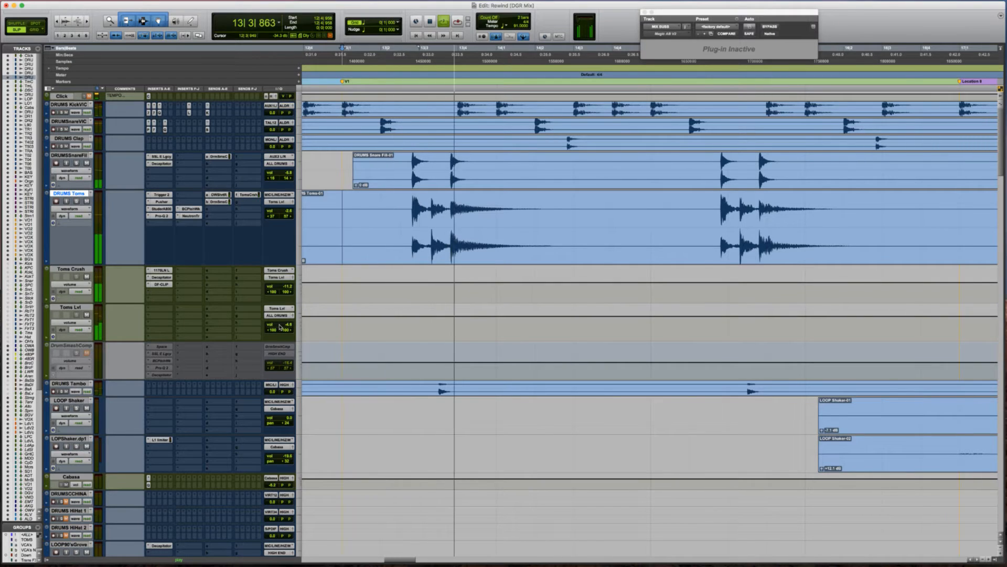
key(space)
key(space)
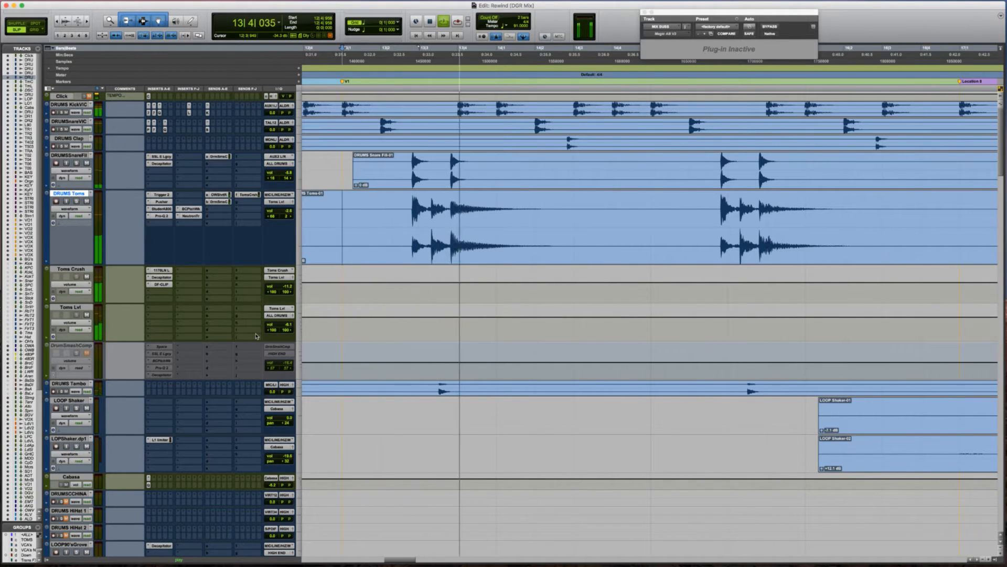
key(space)
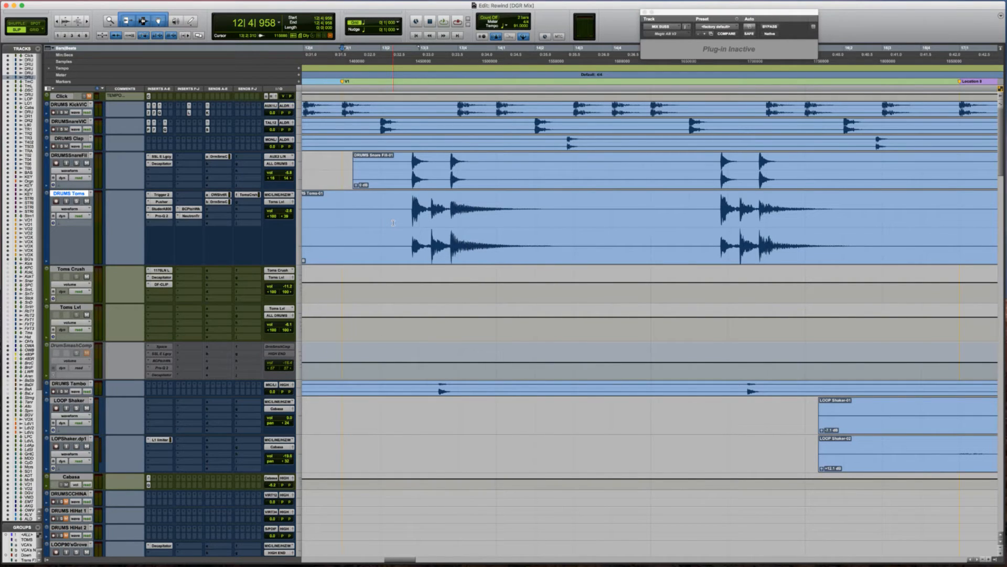
Replay the drum fill and raise the Toms Lvl volume to about -4.8 dB.
key(space)
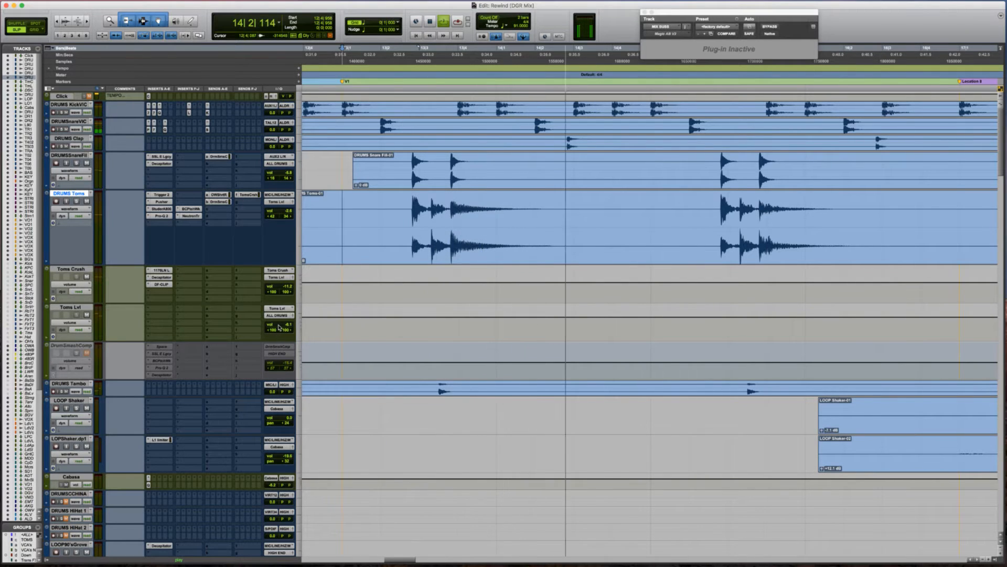
key(space)
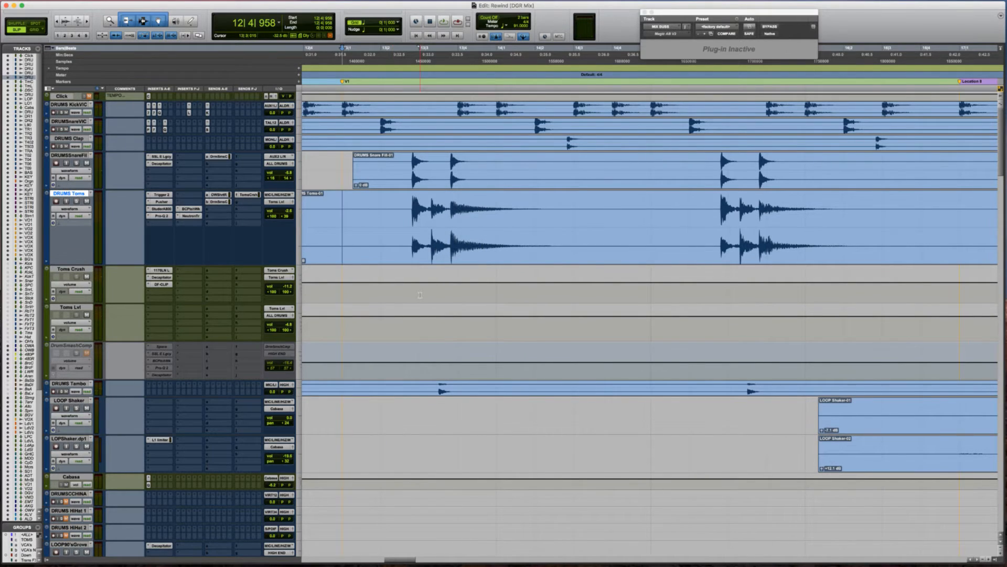
key(super+bracketleft)
key(super+bracketleft)
Switch to the Rewind to-do list and complete "Tom fills could still have a crushed vibe", "Smash toms and blend" and "1176^^^".
key(super+Tab)
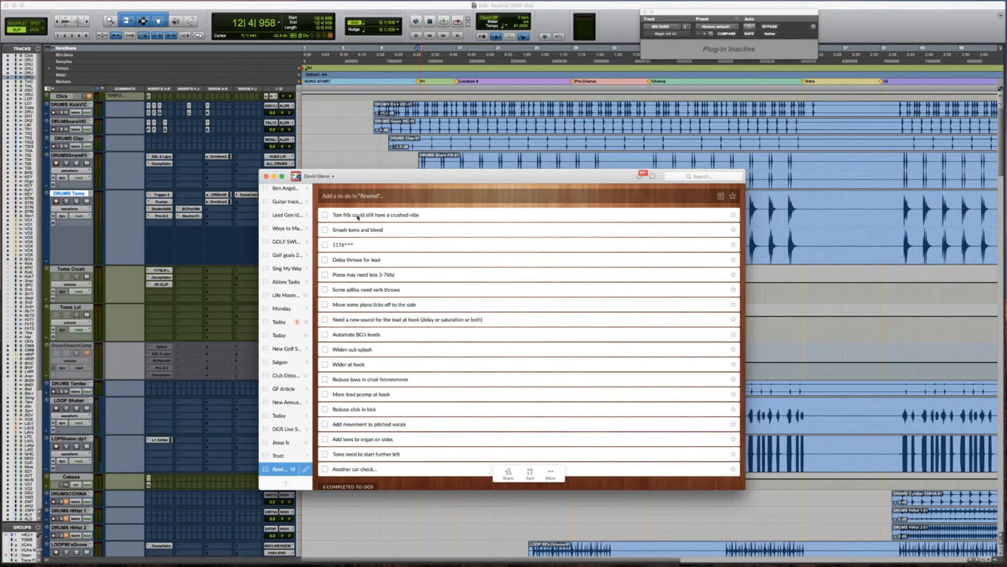
click(327, 215)
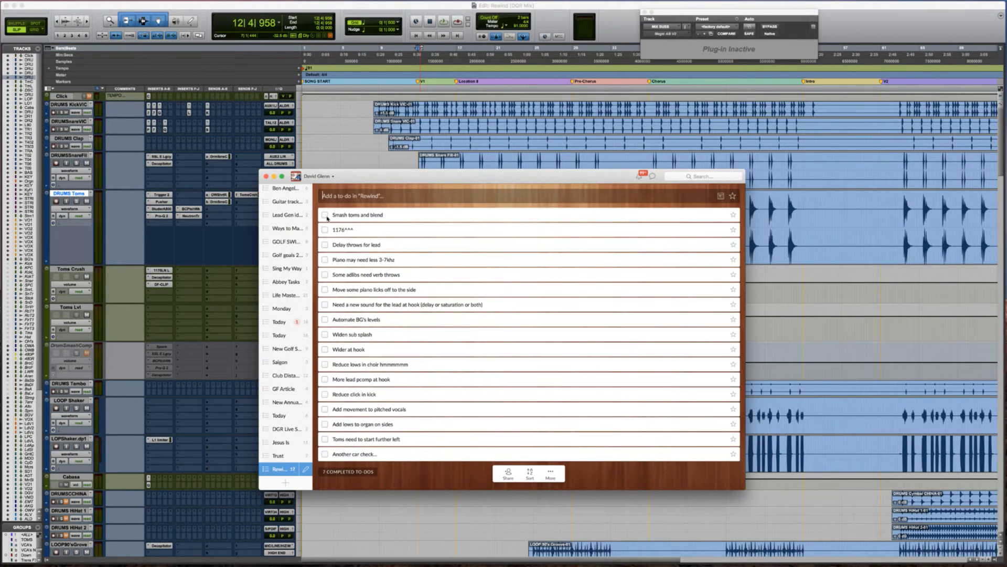
click(325, 215)
click(324, 216)
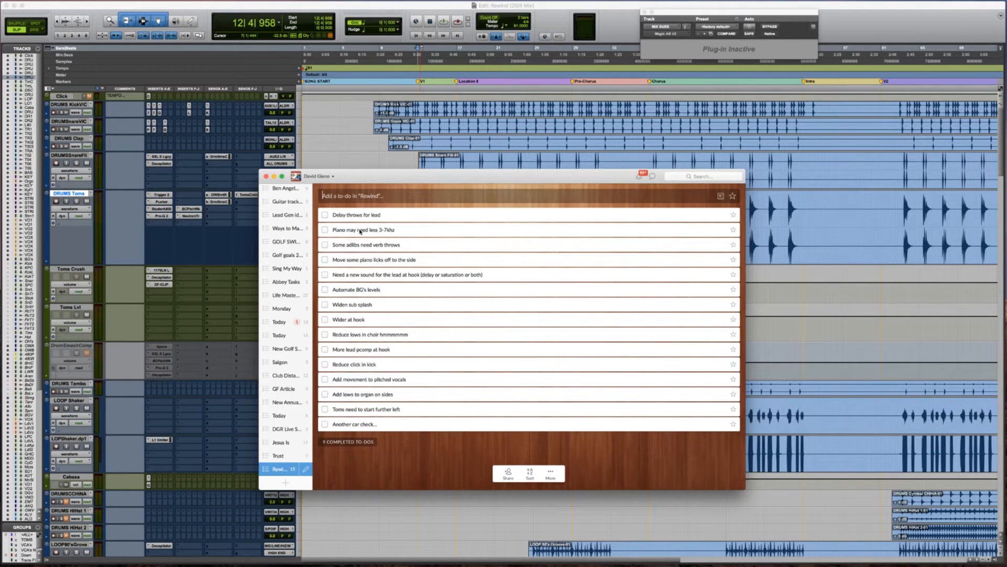
Mark "Piano may need less 3-7khz", "Move some piano licks off to the side" and "Widen sub splash" as completed.
click(325, 230)
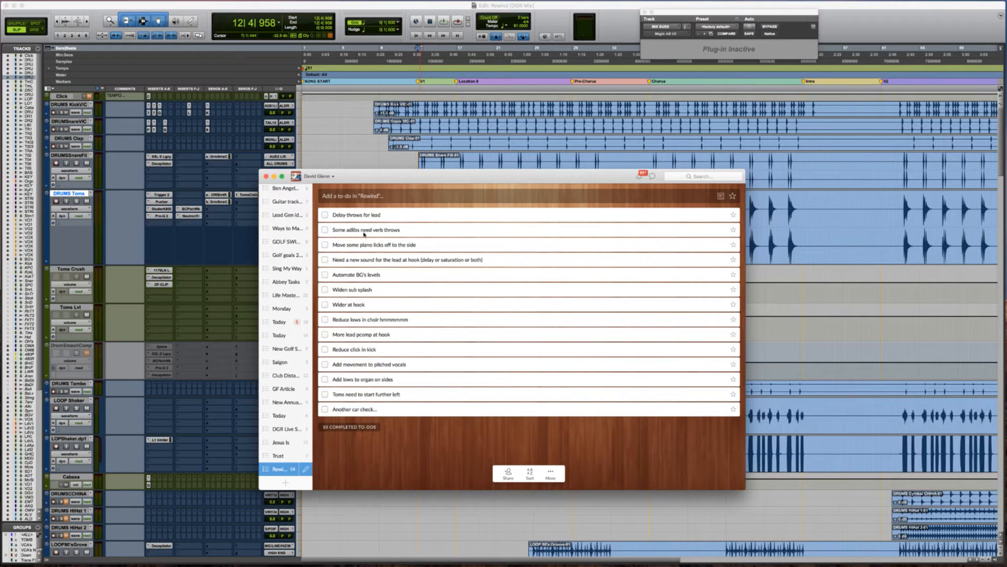
click(325, 245)
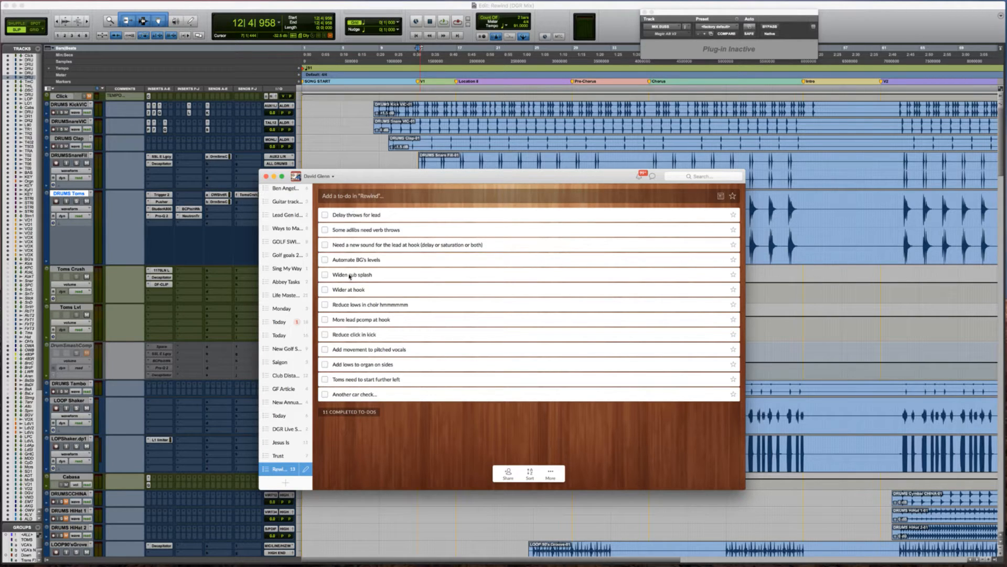
click(325, 274)
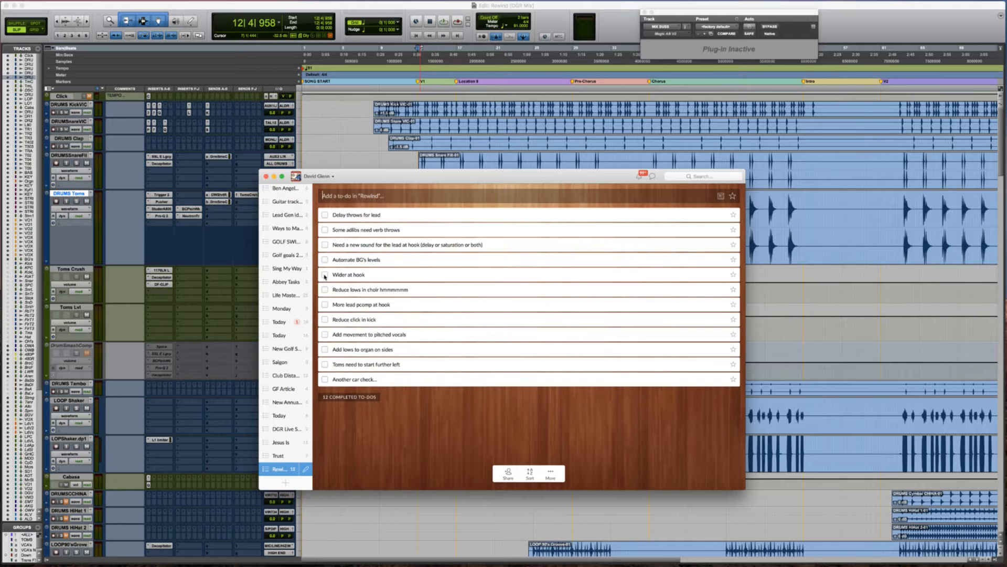
click(325, 276)
Return to the Pro Tools session and inspect the FabFilter Pro-Q 2 and Lexicon 224 inserts on the Sub Splash track.
key(super+Tab)
scroll(284, 347, down, 10)
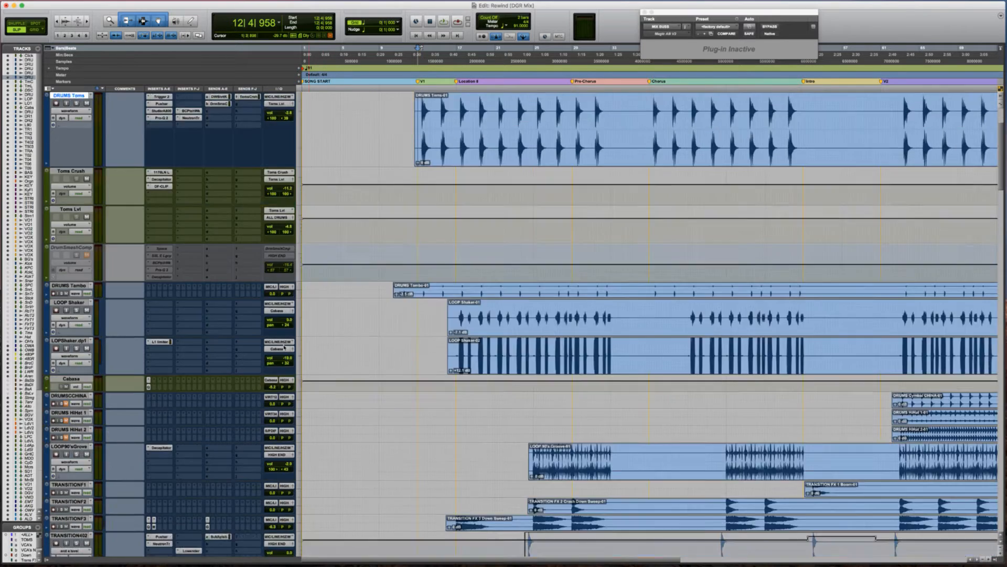
scroll(284, 348, down, 15)
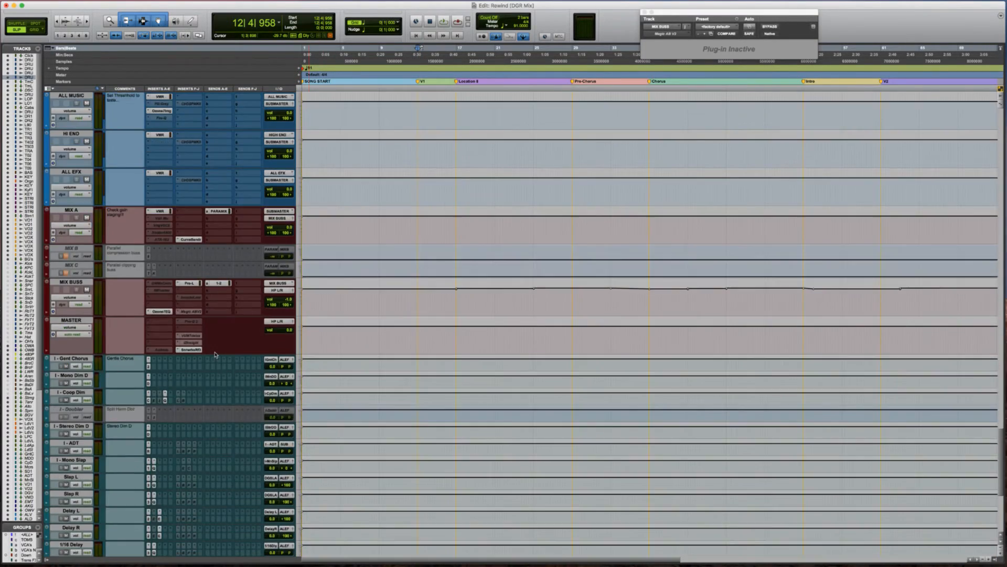
scroll(215, 354, down, 4)
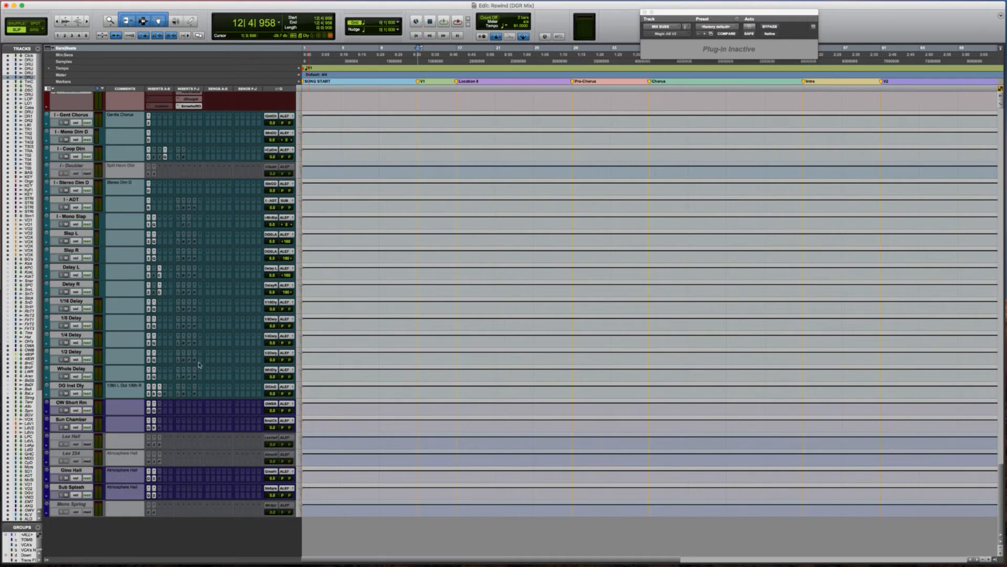
click(150, 495)
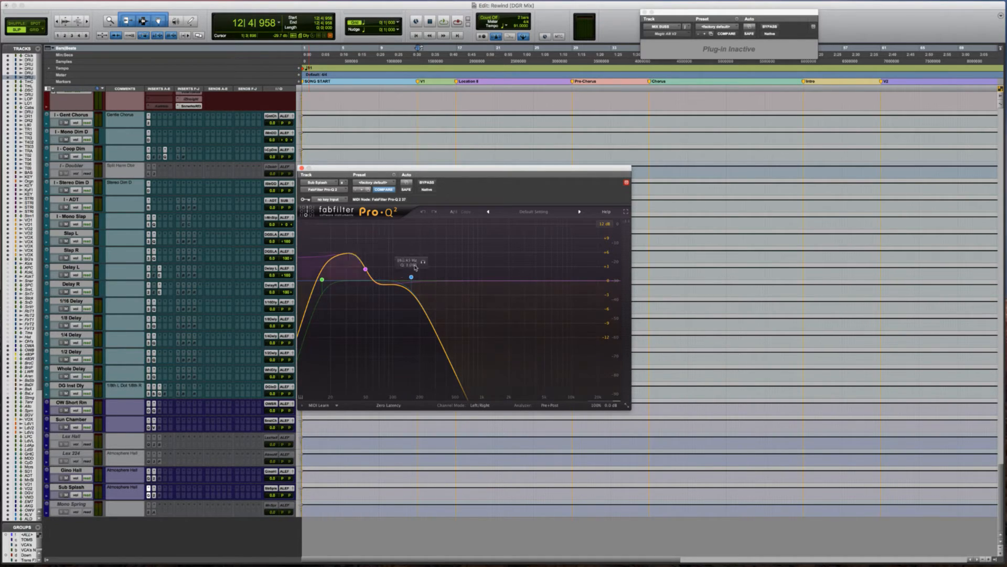
click(155, 489)
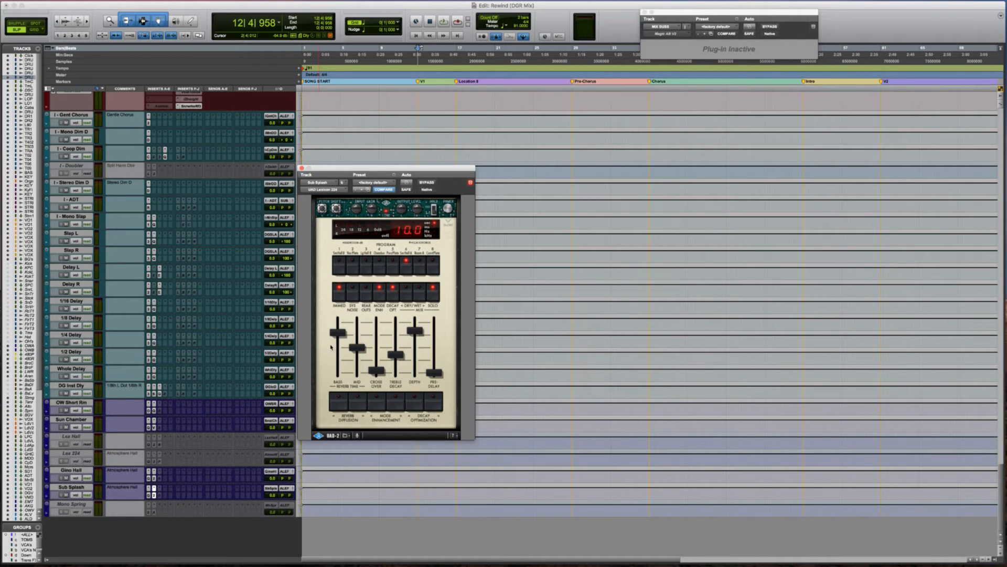
Insert the multichannel iZotope Ozone 7 Imager after the reverb on the Sub Splash track.
click(165, 493)
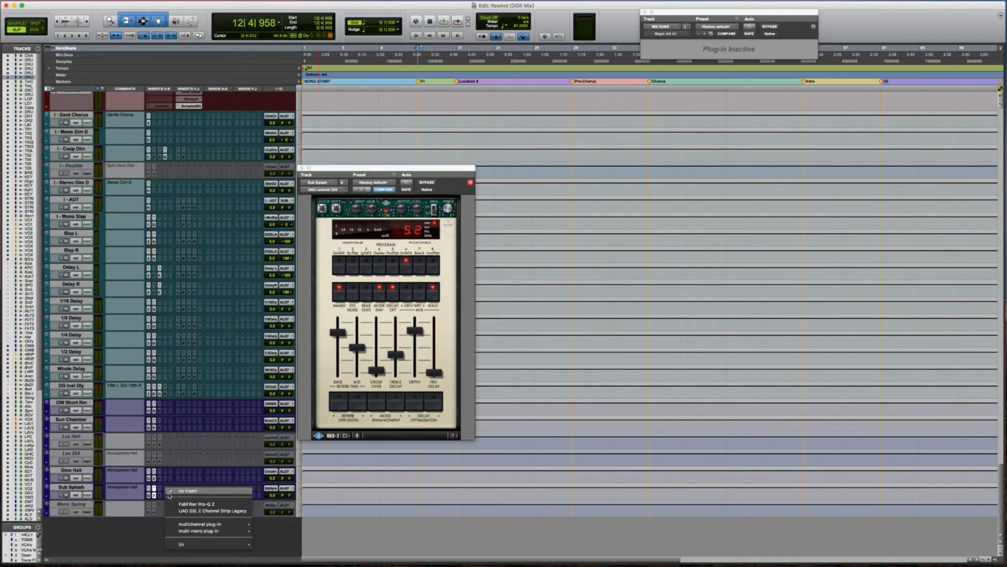
mouse_move(229, 523)
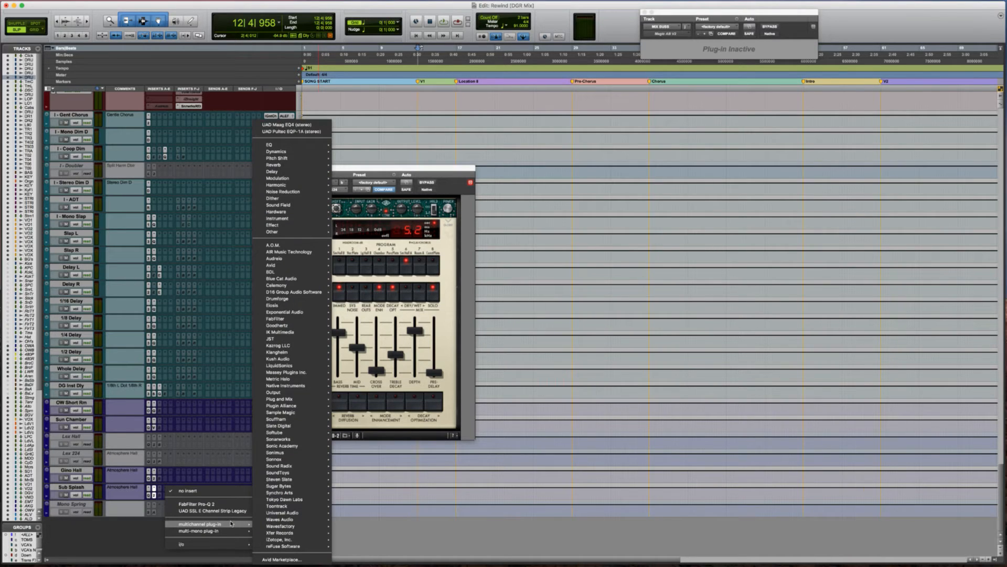
mouse_move(288, 518)
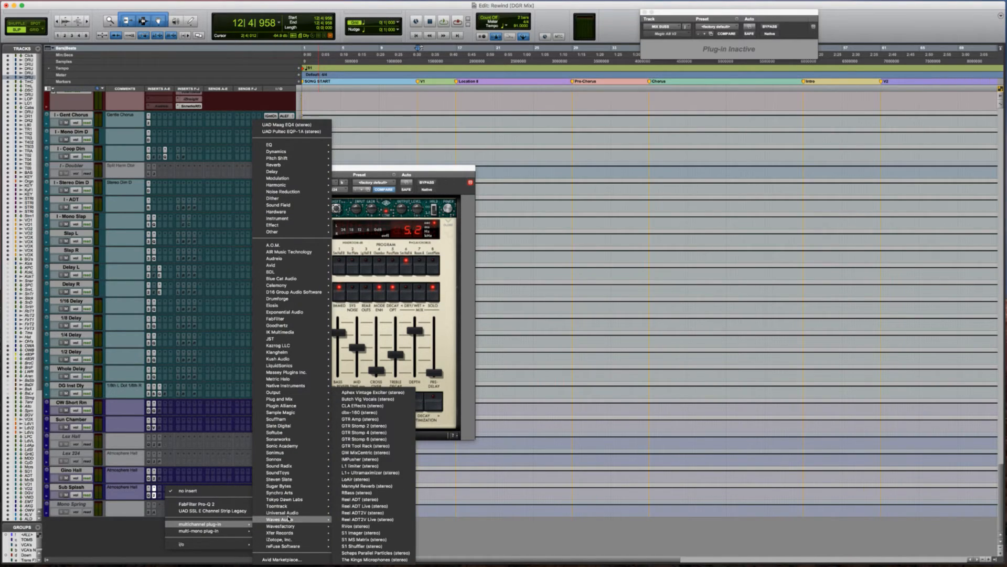
mouse_move(283, 539)
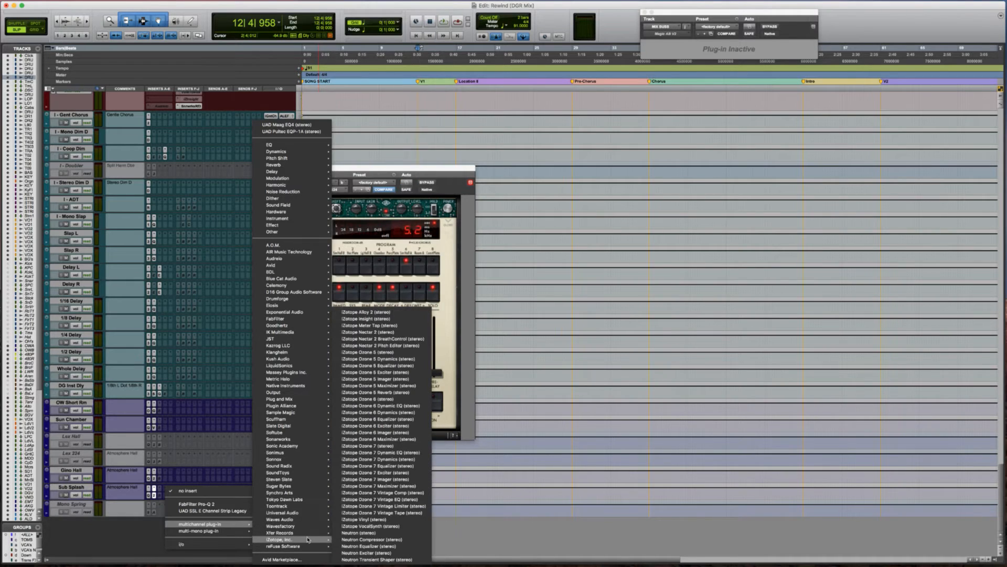
key(Escape)
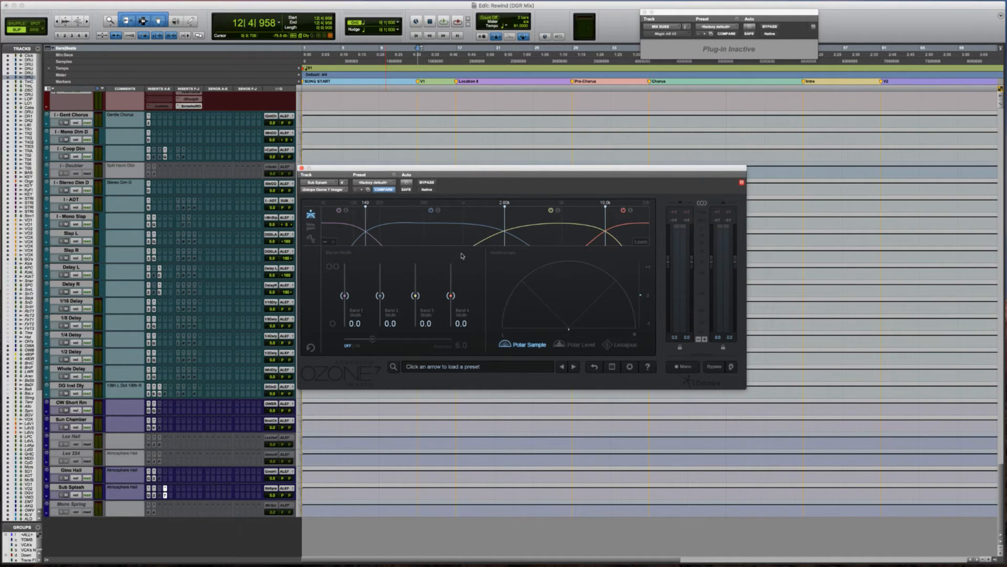
Remove the imager's crossovers so that a single band covers the full frequency range.
click(325, 243)
click(325, 243)
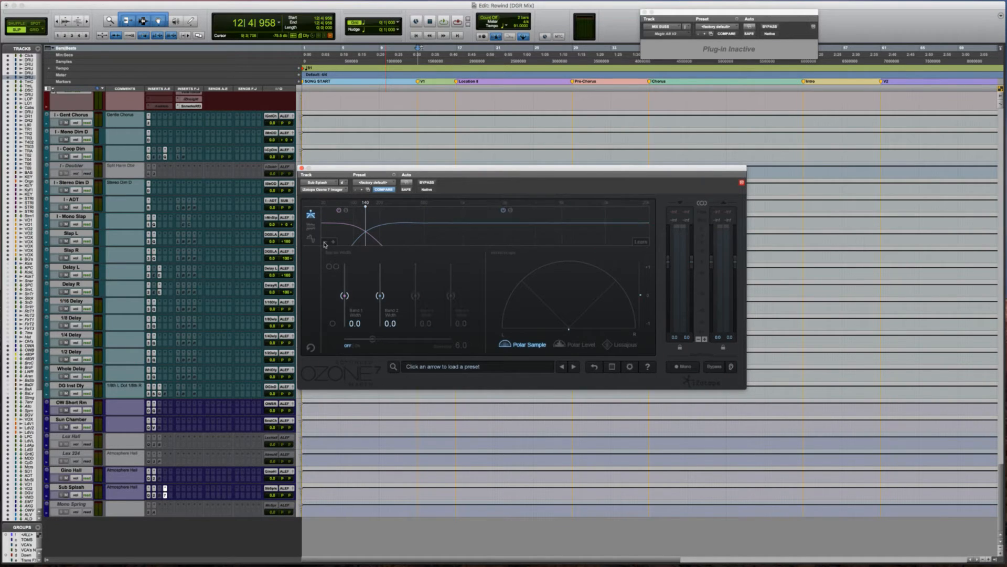
click(325, 243)
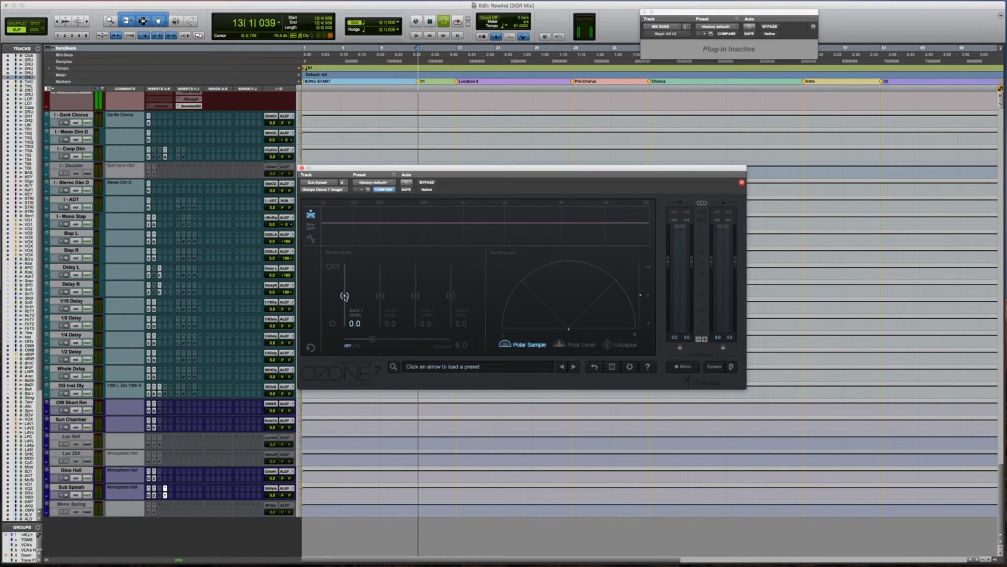
Solo the TRANSITION402 track feeding the sub splash and play its first hit from bar 24.
scroll(269, 332, up, 3)
scroll(269, 331, up, 15)
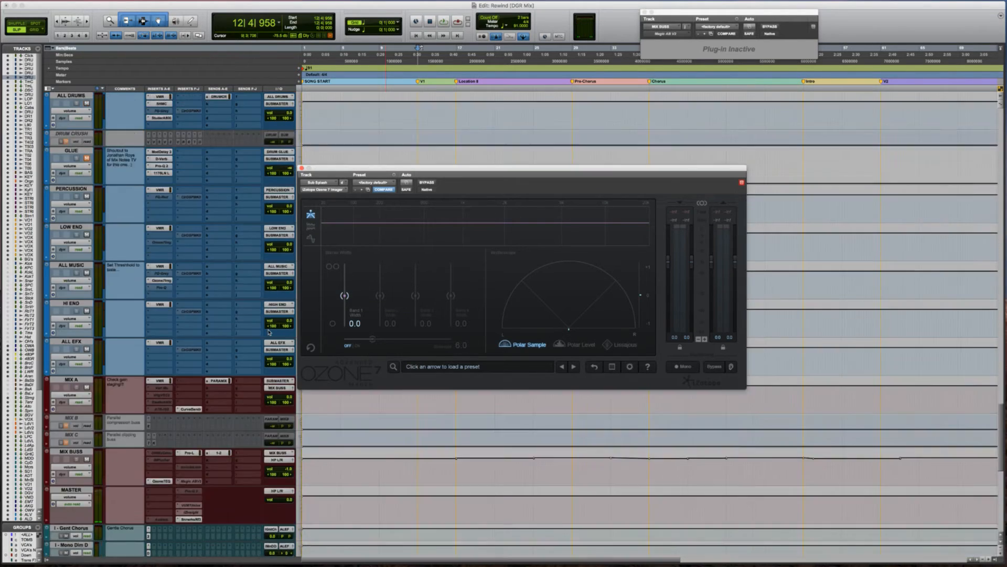
scroll(269, 331, up, 15)
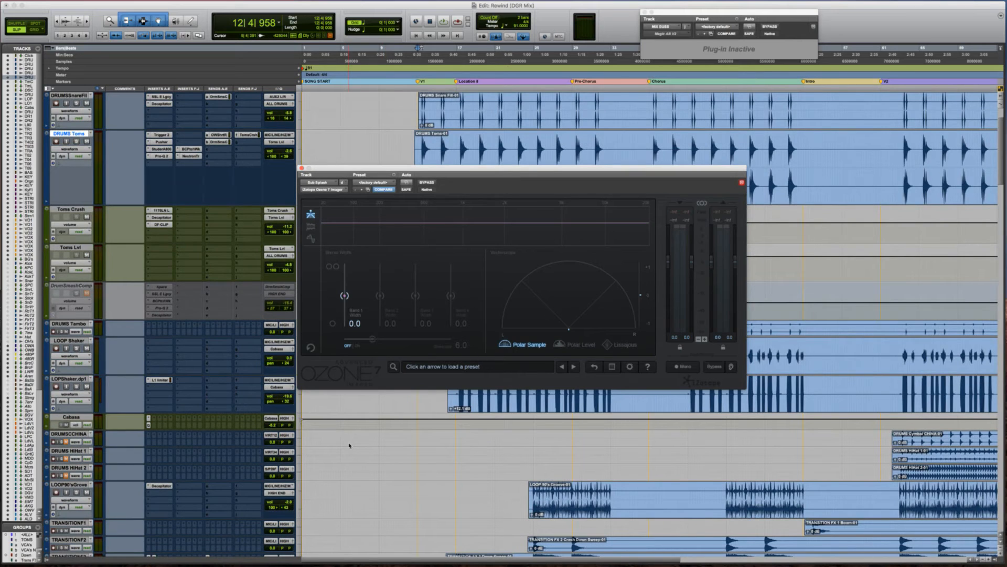
scroll(349, 446, up, 3)
scroll(350, 446, down, 2)
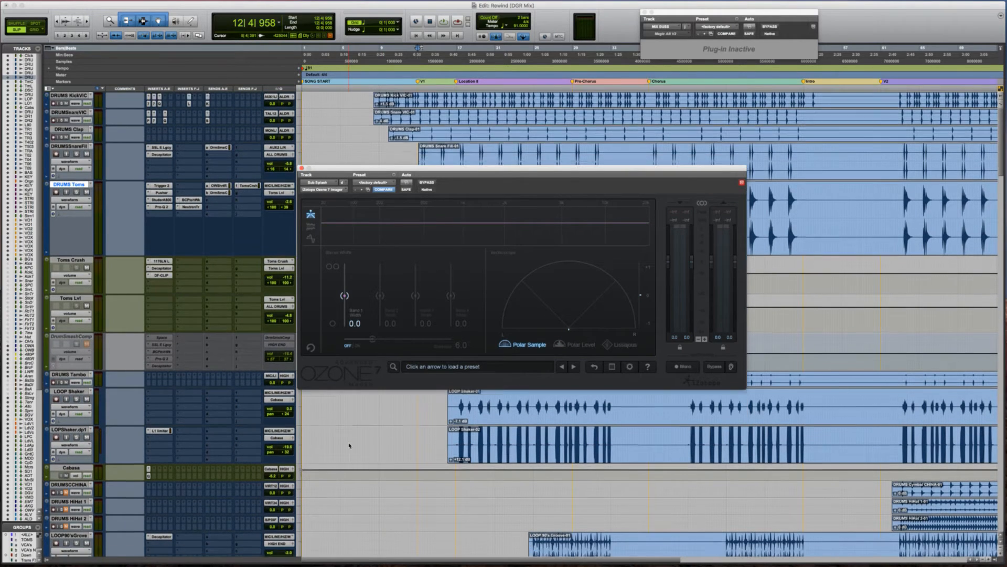
scroll(349, 446, down, 10)
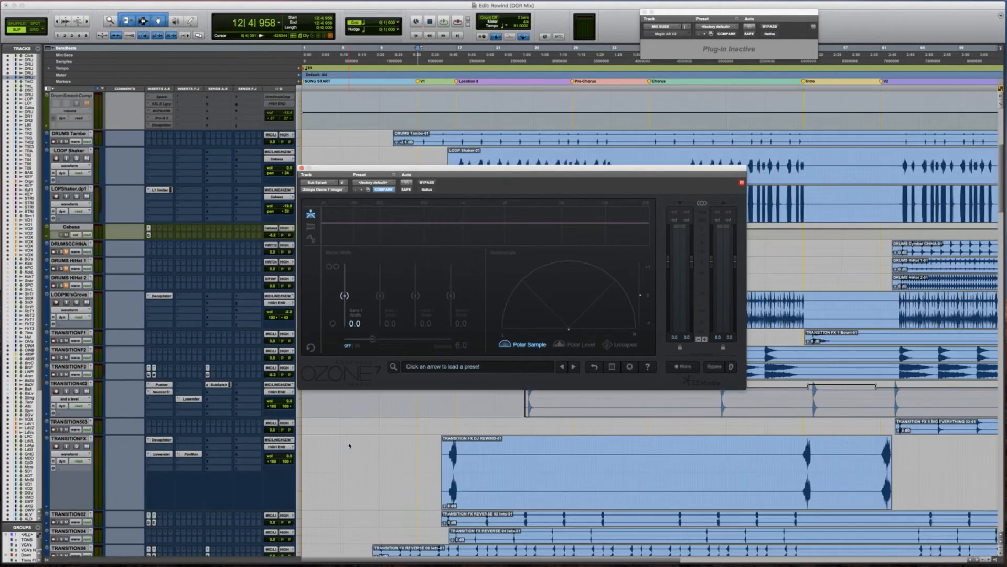
scroll(349, 446, up, 2)
click(375, 437)
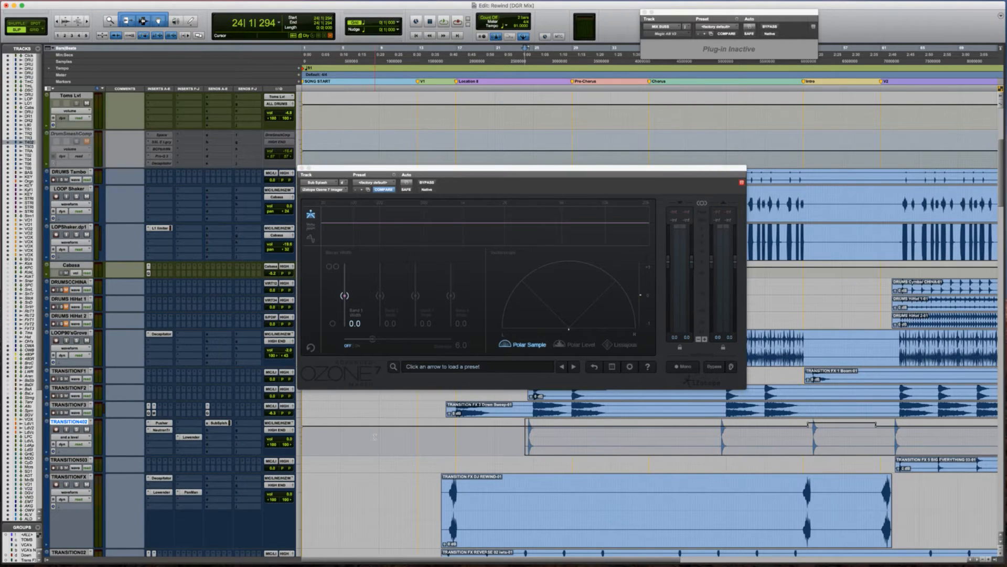
key(space)
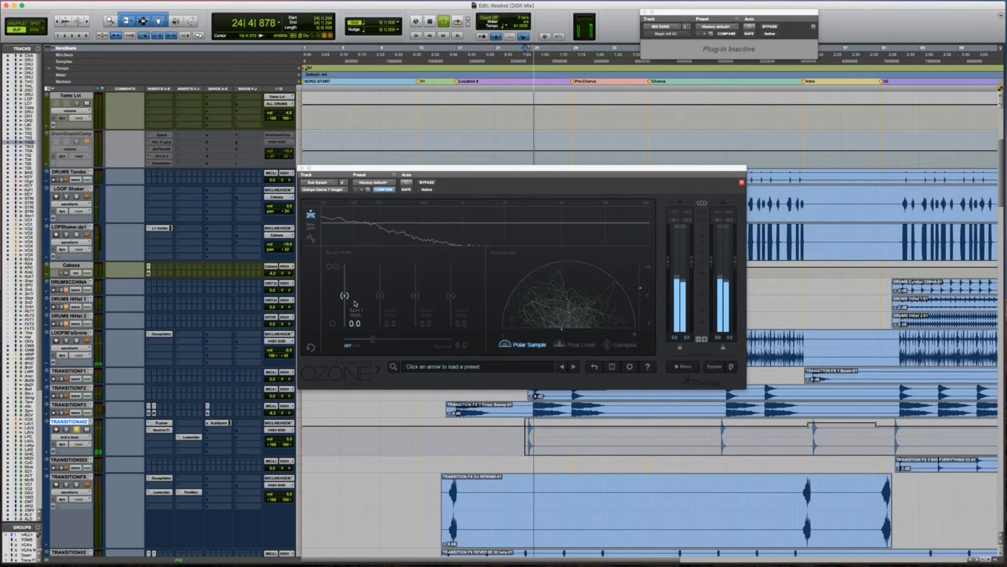
key(space)
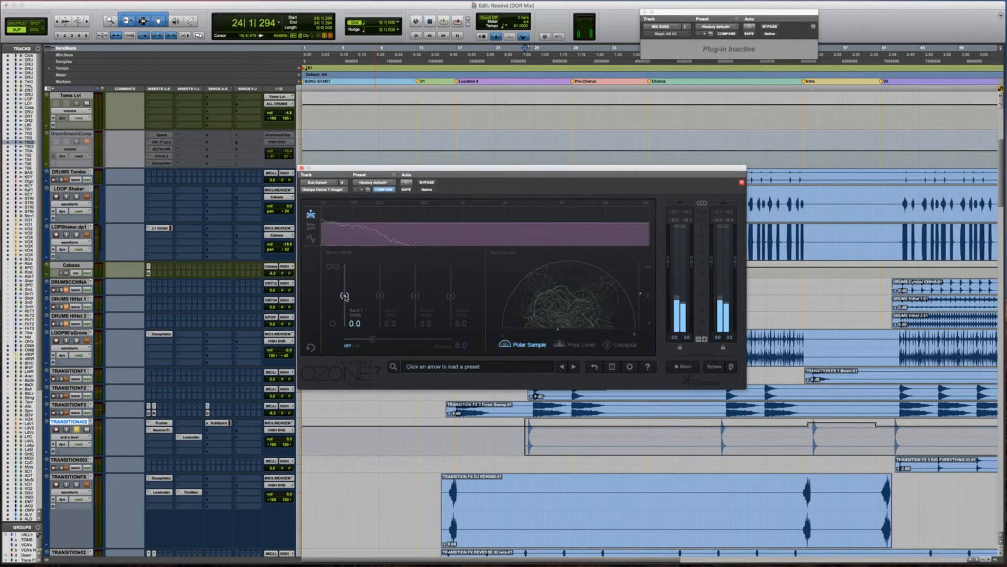
Widen the imager's Band 1 to 29.1 and replay the hit from bar 24.
drag(344, 296, 344, 287)
key(space)
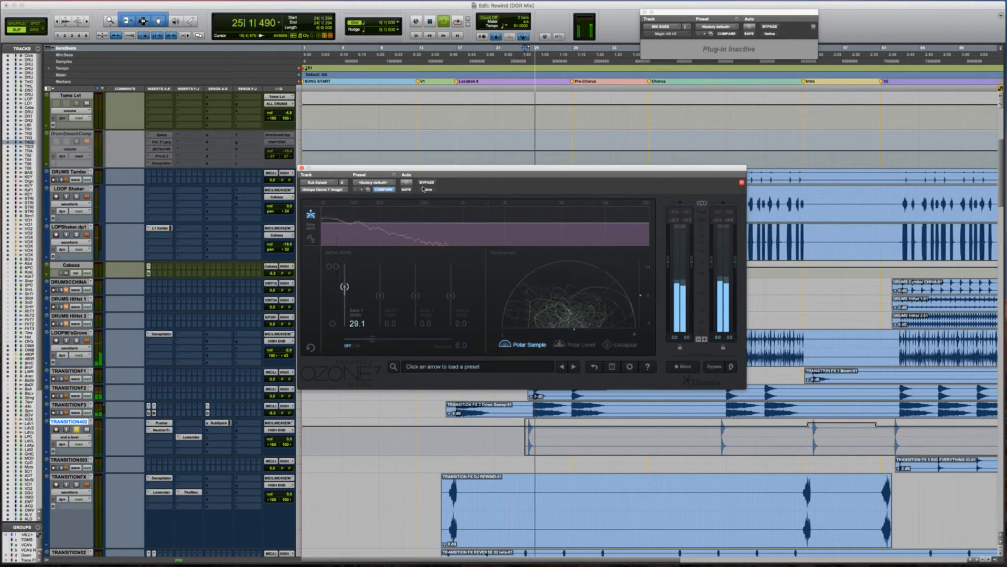
key(space)
key(space)
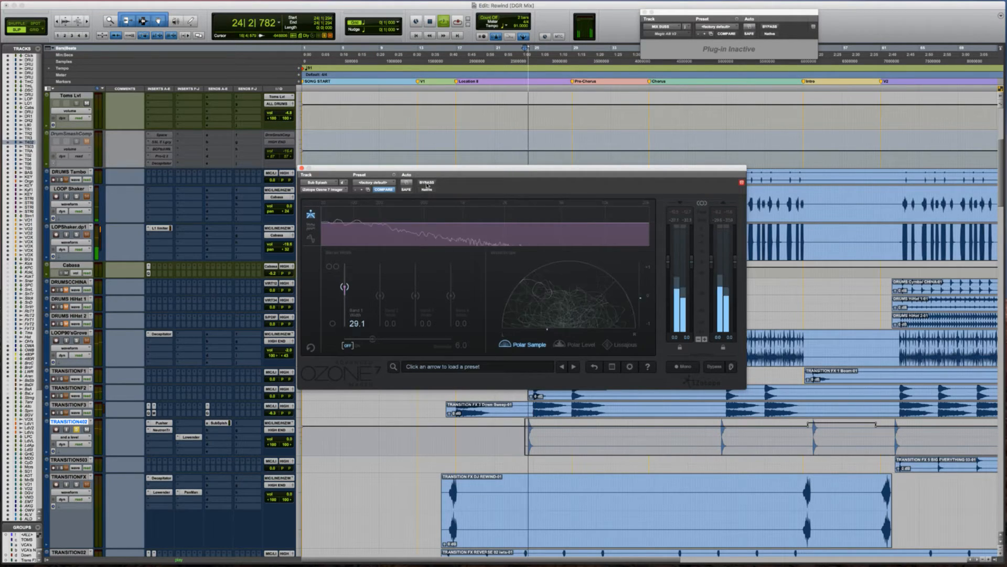
key(space)
Replay from just before the TRANSITION402 hit to compare the sub splash with the imager bypassed and active.
key(t)
key(t)
key(t)
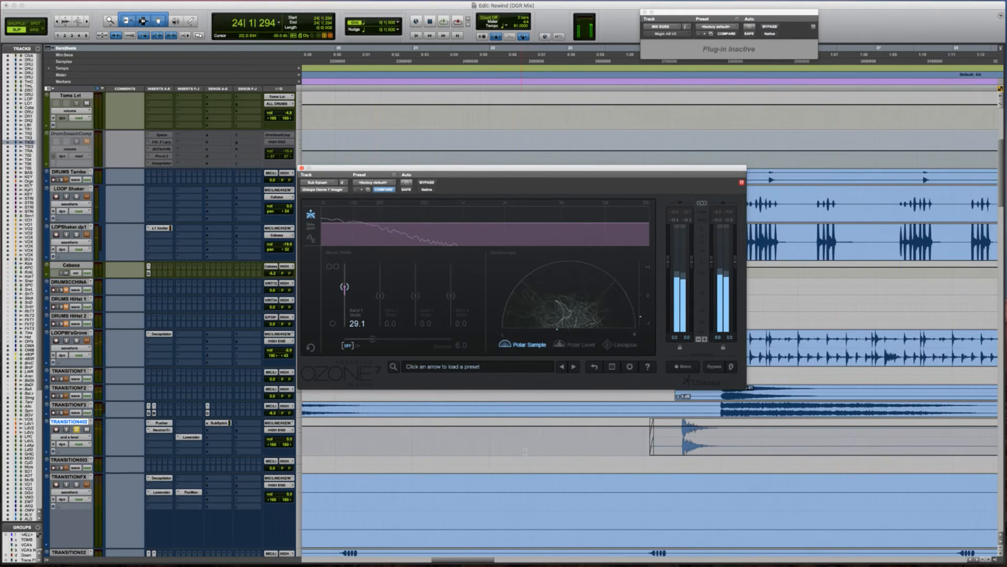
click(679, 430)
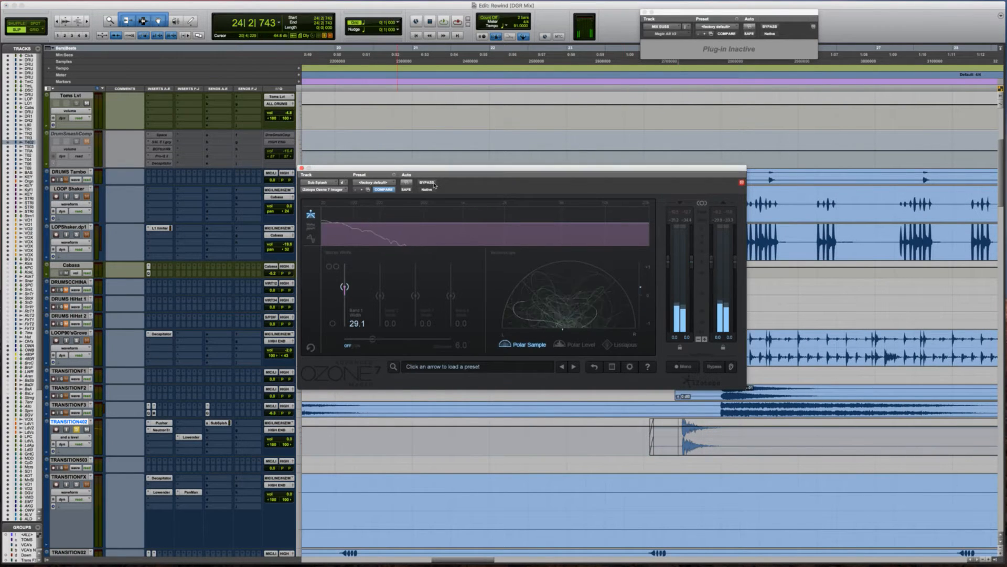
click(427, 182)
key(space)
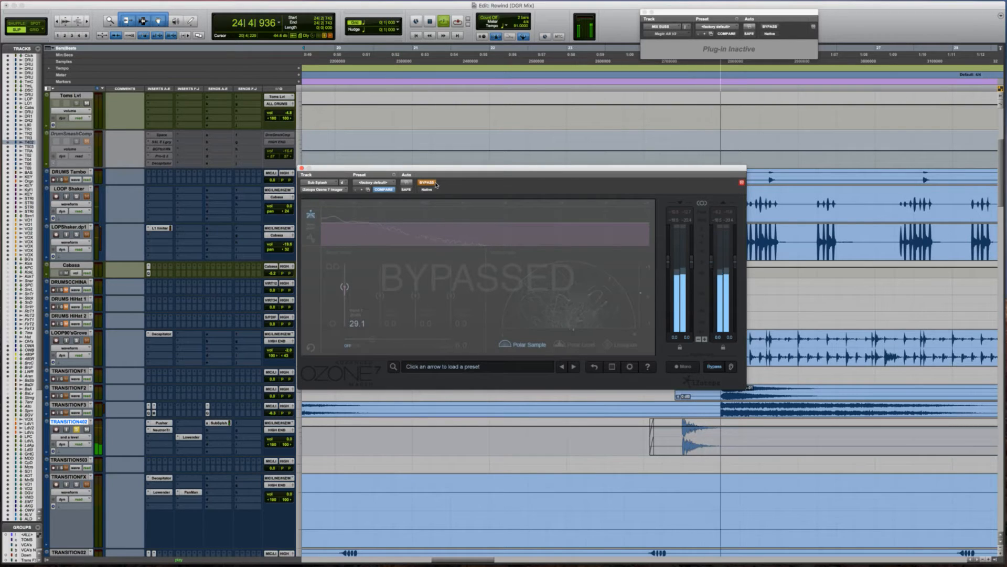
key(space)
click(427, 182)
key(space)
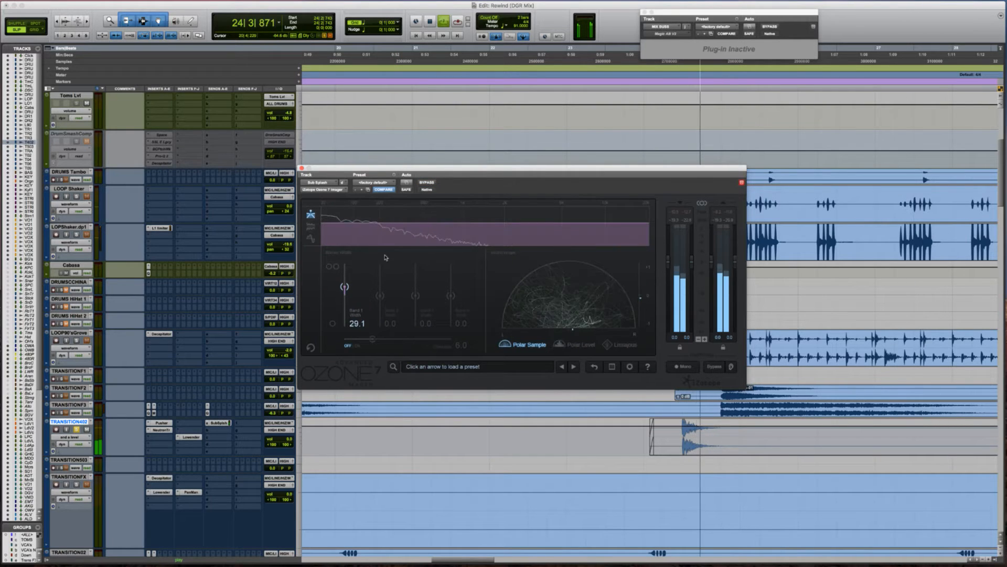
Increase the imager's Band 1 width to 35.4 and close the plug-in window.
drag(345, 286, 346, 284)
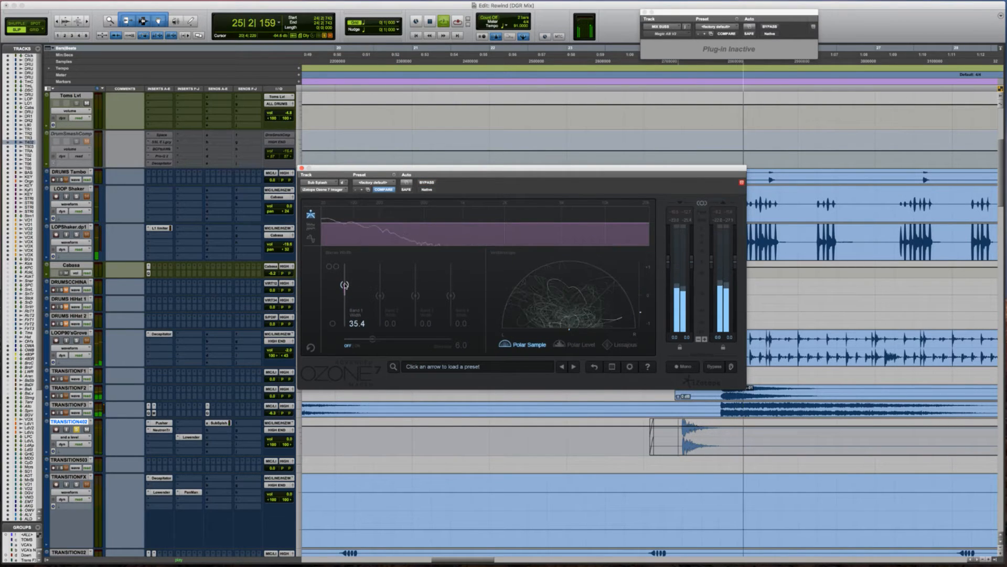
click(302, 168)
key(r)
key(r)
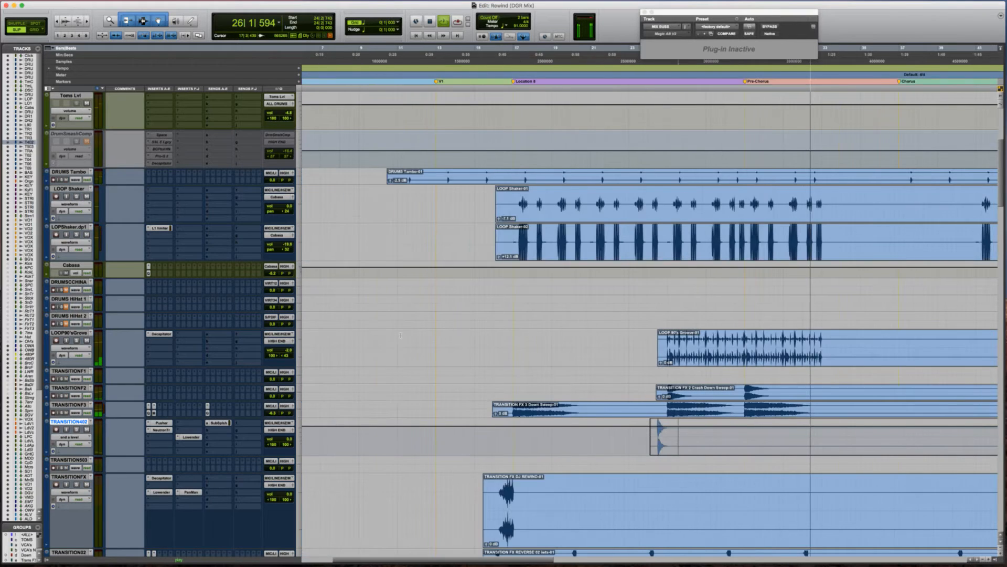
Play the V2 entry from bar 62 at the TRANSITION503 clip and check the remaining Rewind to-dos in the to-do app.
key(r)
key(r)
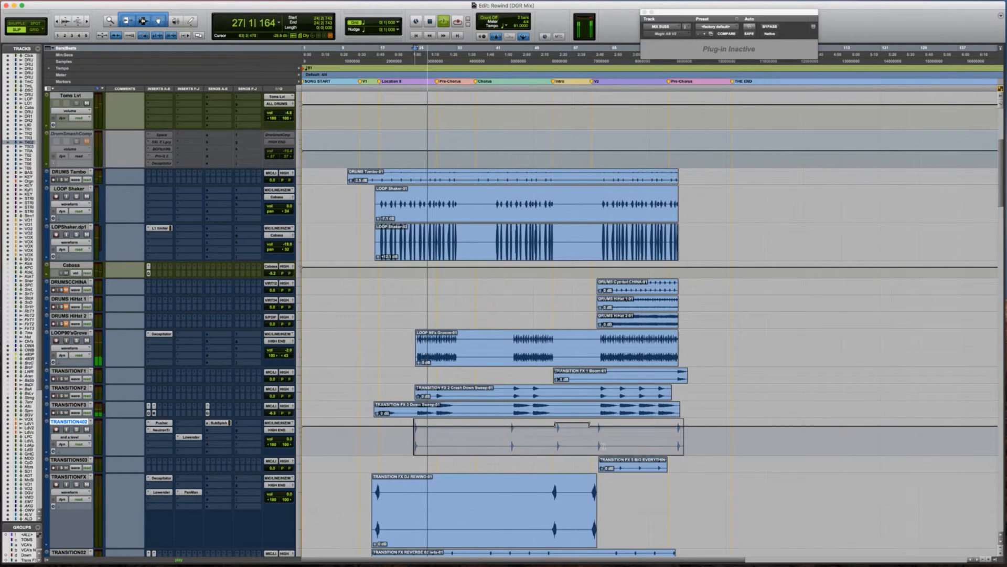
click(598, 464)
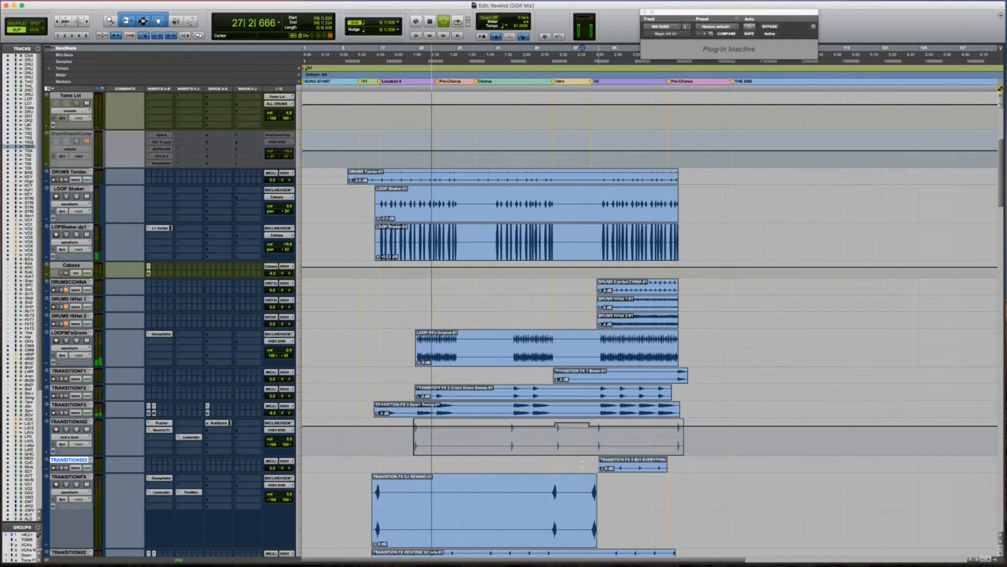
key(space)
key(space)
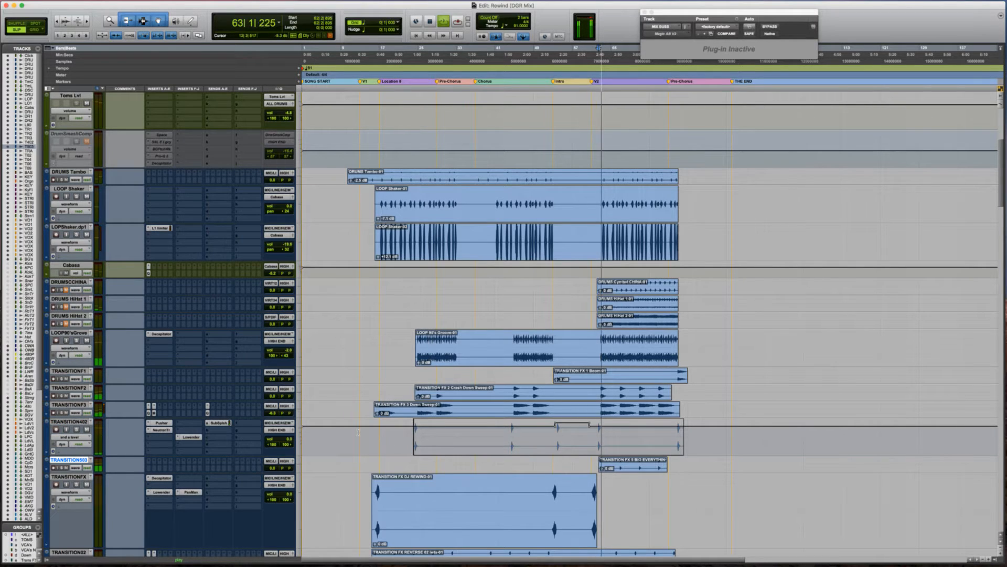
key(space)
key(super+Tab)
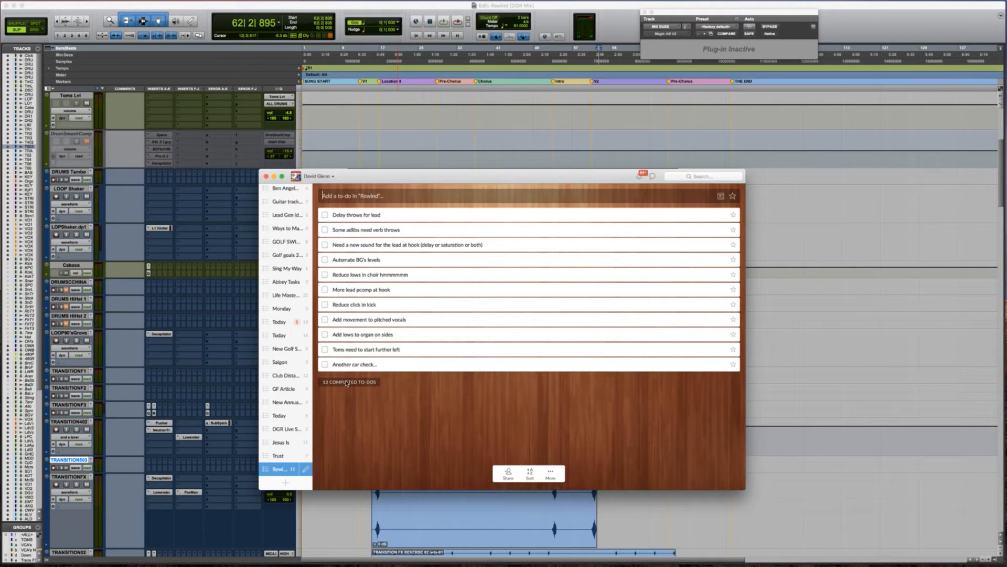
key(super+Tab)
Copy the ALL MUSIC bus's Ozone imager to a free insert slot in the F-J column and widen the copy's Band 1 to 25.3.
scroll(338, 412, down, 5)
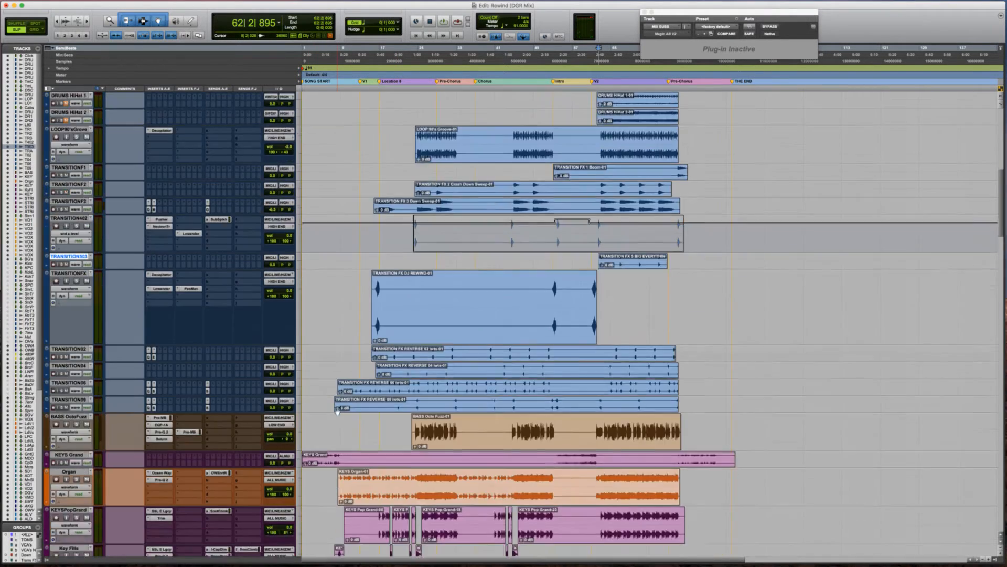
scroll(337, 411, down, 20)
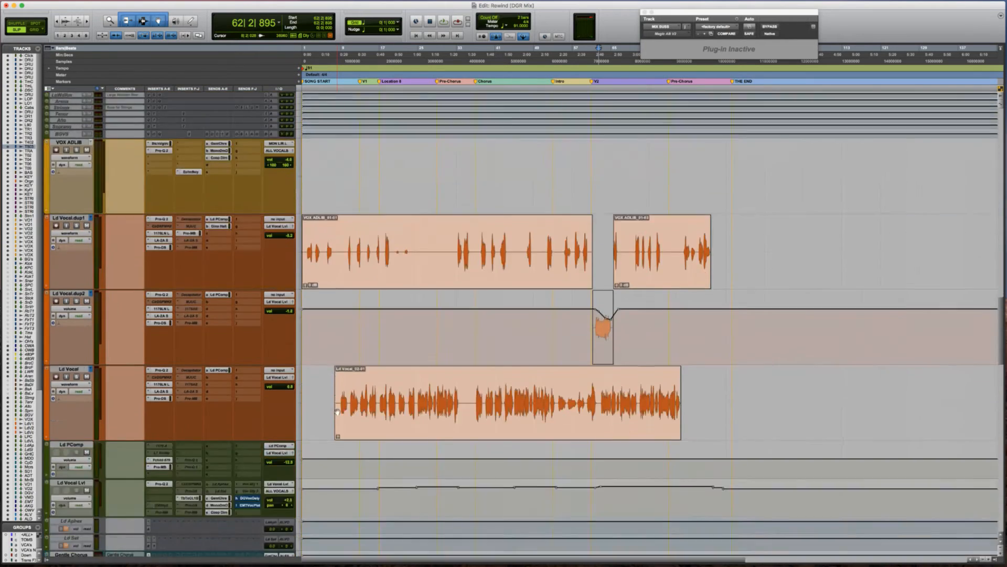
scroll(337, 412, down, 20)
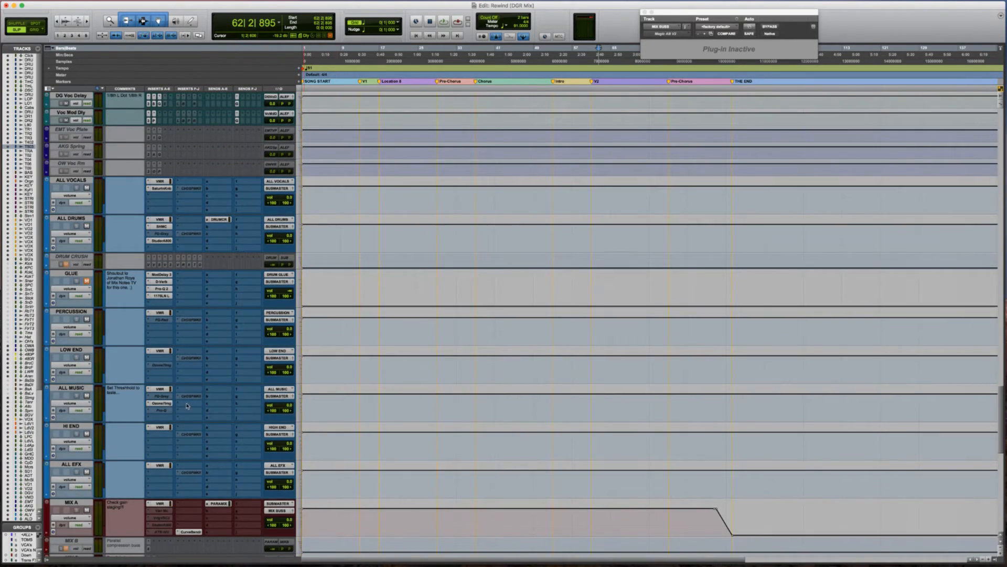
click(165, 404)
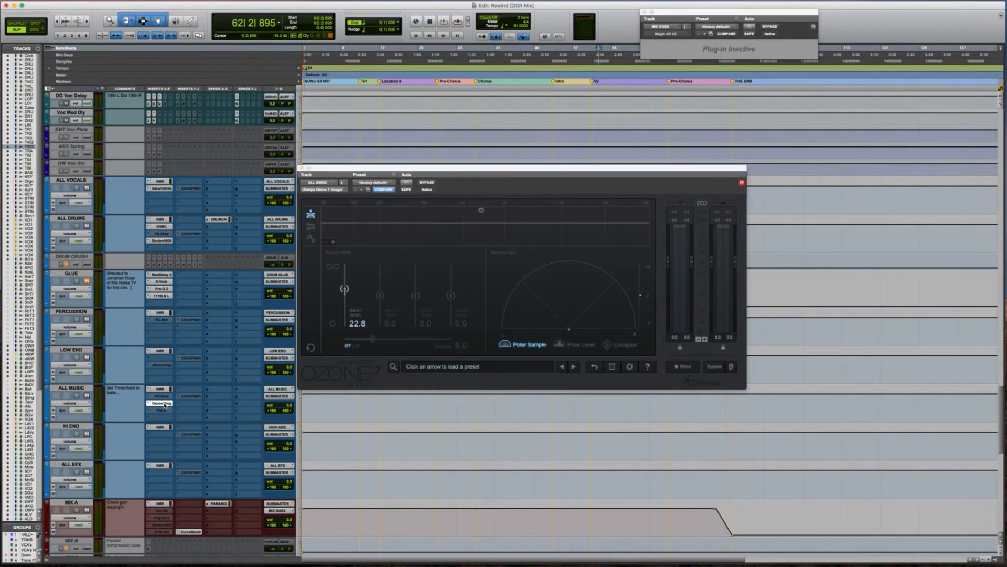
click(165, 404)
click(181, 406)
click(160, 414)
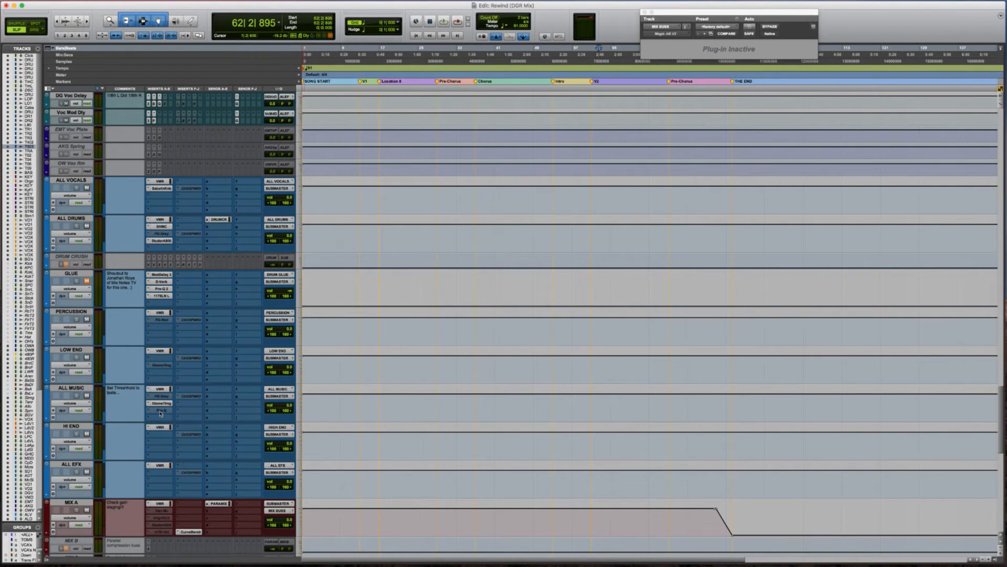
drag(159, 406, 188, 407)
click(190, 403)
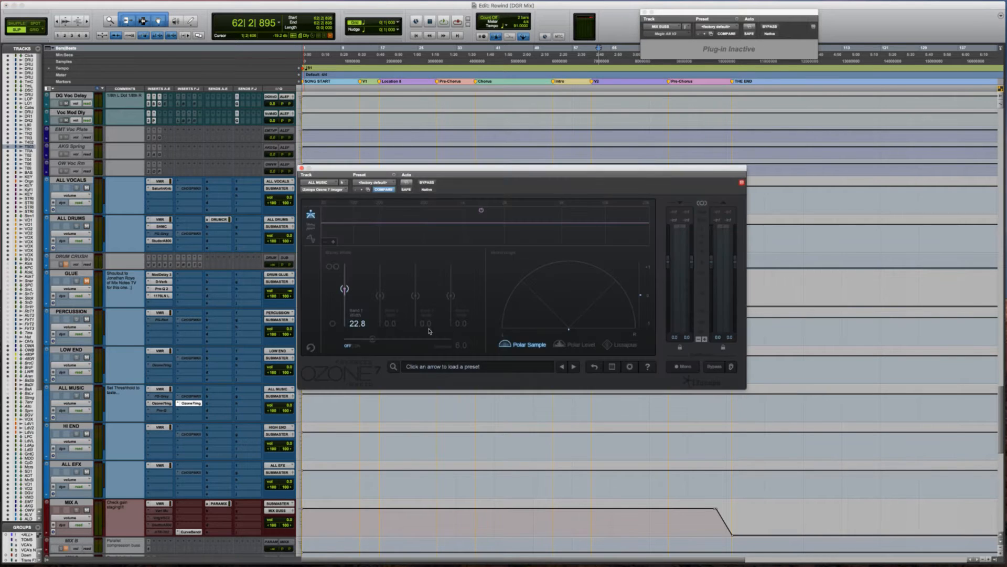
drag(344, 288, 344, 287)
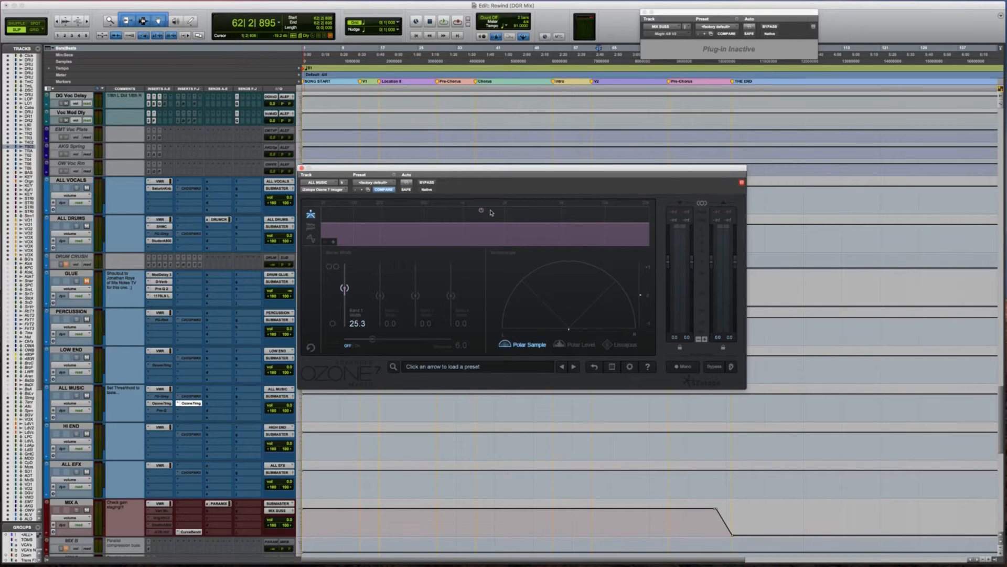
Bypass the copied imager, enable automation for its Global Bypass, show that lane on ALL MUSIC and close the plug-in window.
click(431, 185)
right_click(430, 184)
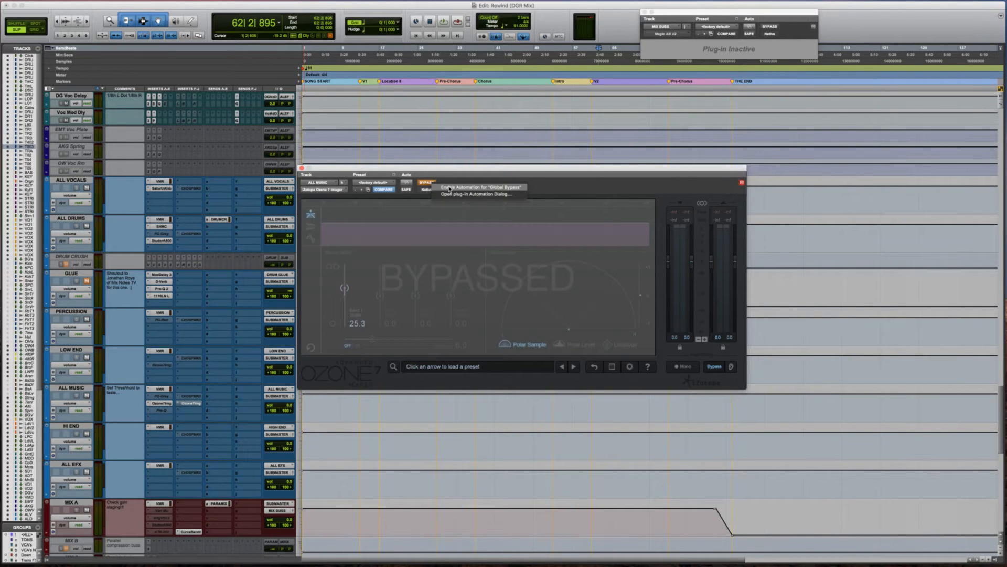
click(449, 188)
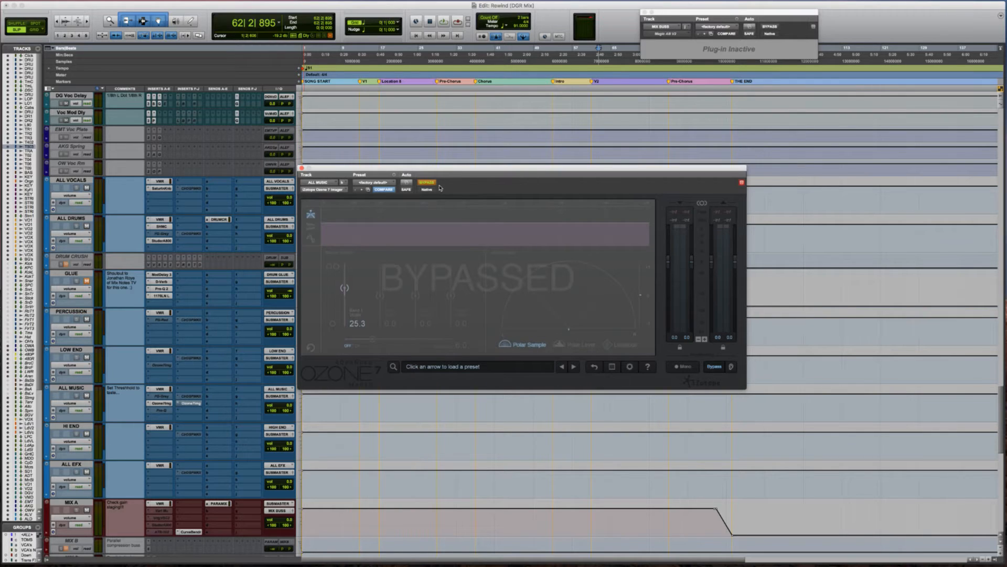
ctrl+super+click(433, 185)
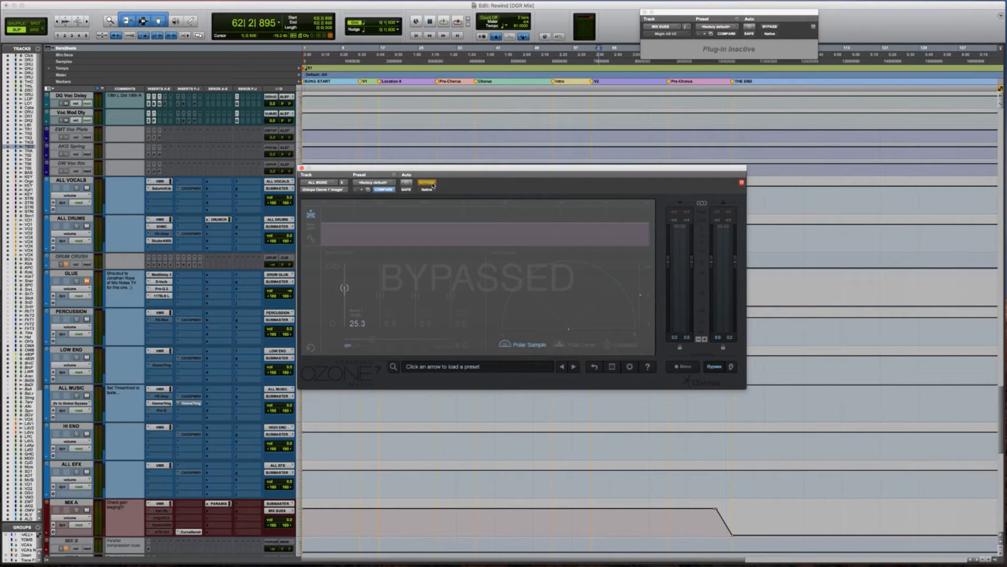
click(301, 169)
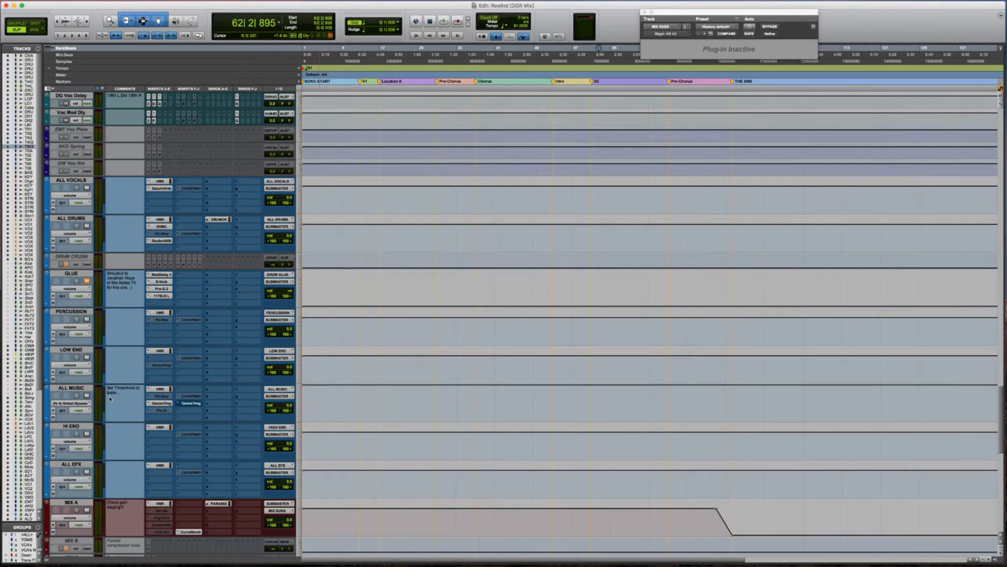
Enlarge the MIX BUSS track and select from about bar 25 to bar 33 on its volume lane.
drag(75, 389, 2, 560)
scroll(94, 457, down, 3)
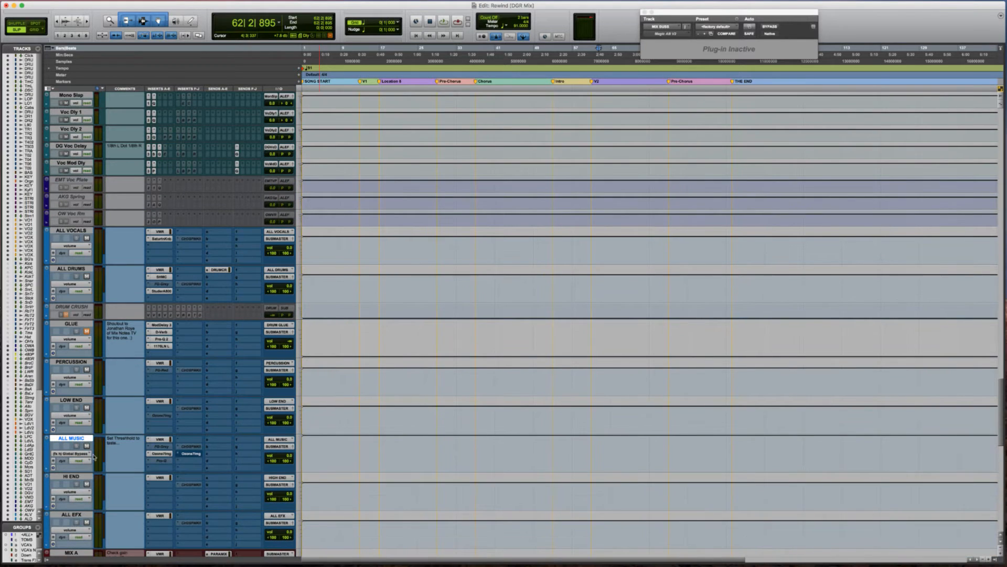
scroll(356, 460, down, 9)
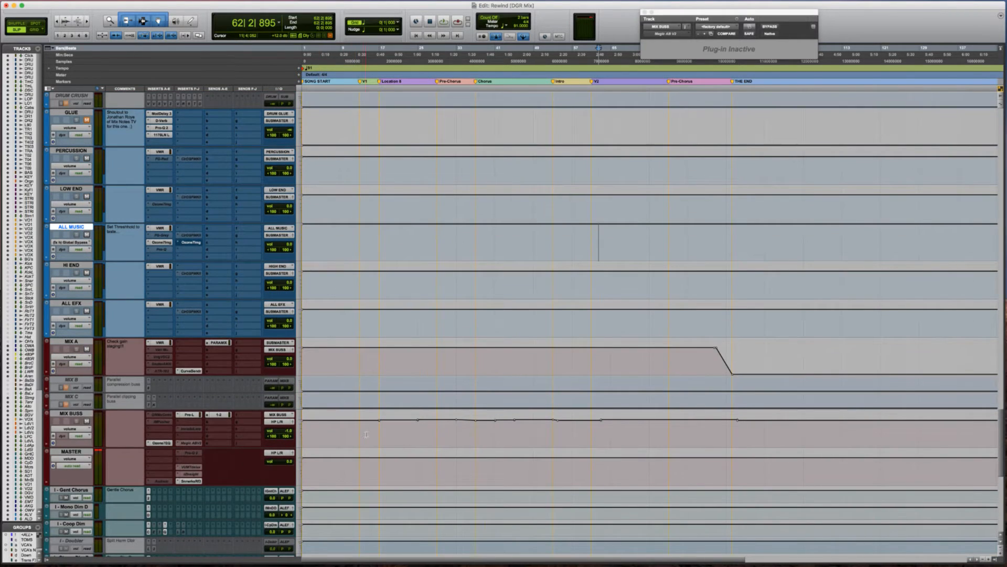
click(367, 434)
key(super+bracketright)
key(super+bracketright)
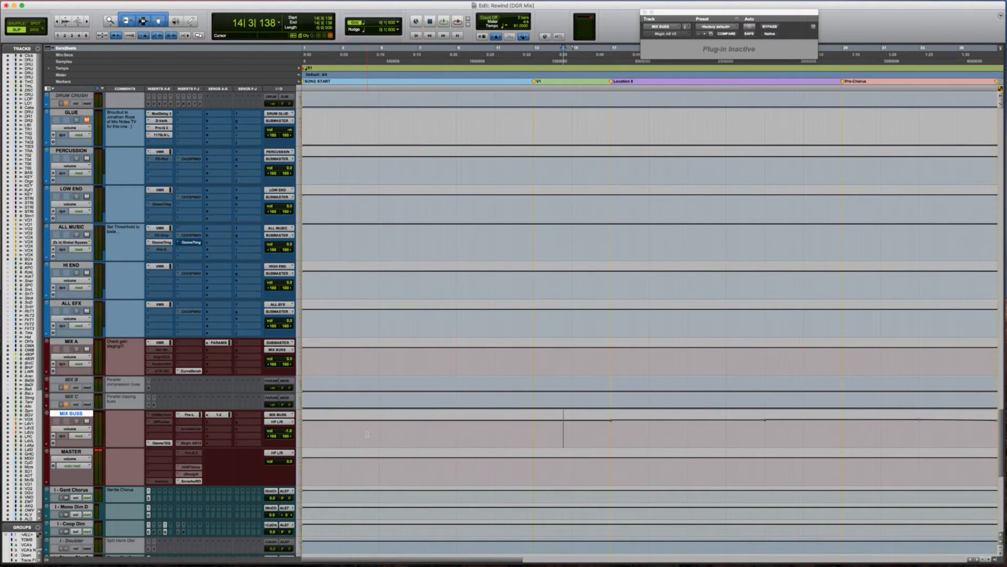
key(ctrl+Up)
click(368, 434)
scroll(368, 434, right, 4)
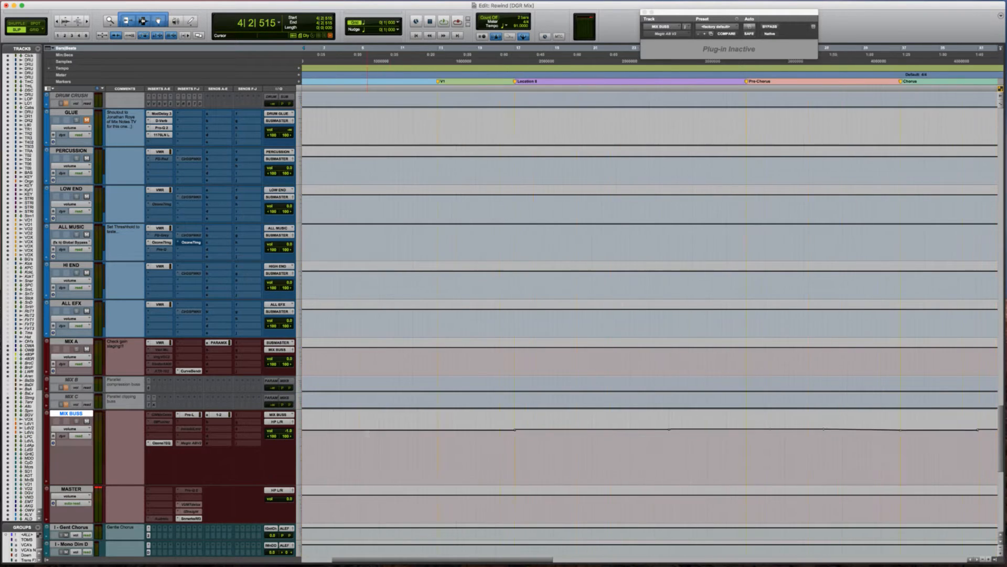
scroll(367, 434, right, 8)
drag(484, 447, 639, 446)
Switch to Grid mode, select bars 25 to 33 exactly and turn the imager's bypass off there in the ALL MUSIC lane.
key(grave)
key(grave)
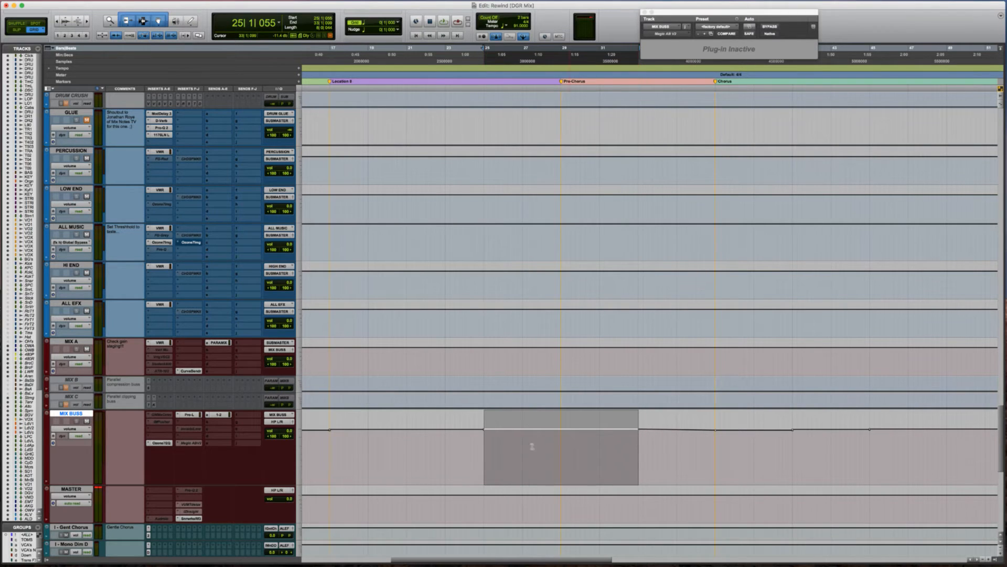
drag(483, 448, 639, 449)
click(71, 226)
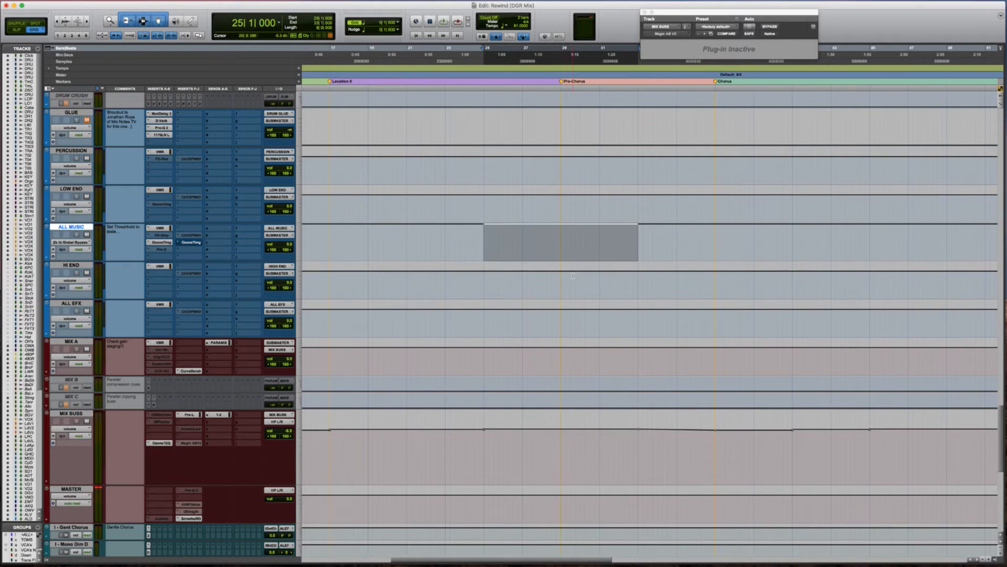
Play from bar 23 into bar 26 to hear the imager engage on ALL MUSIC.
click(471, 236)
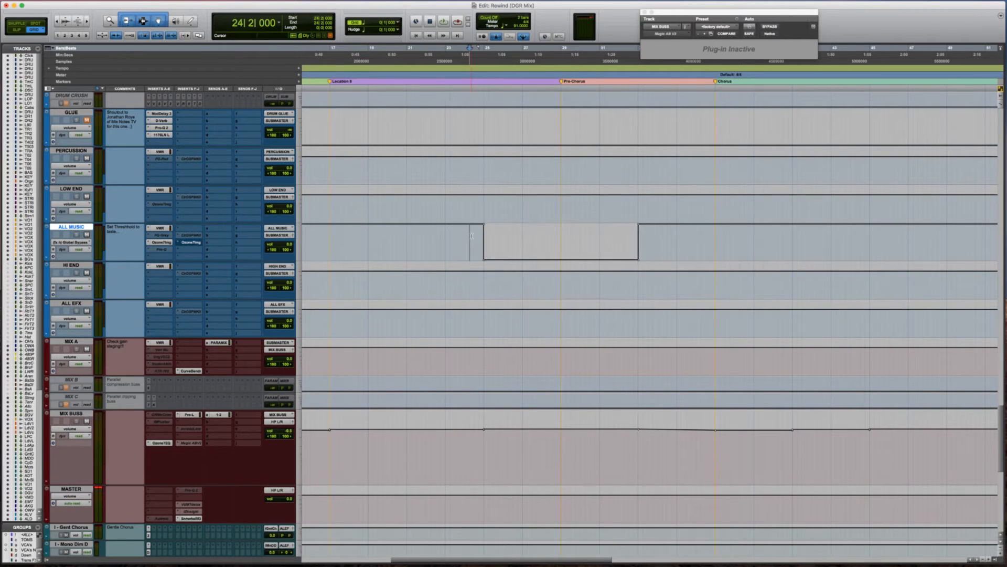
click(445, 241)
key(space)
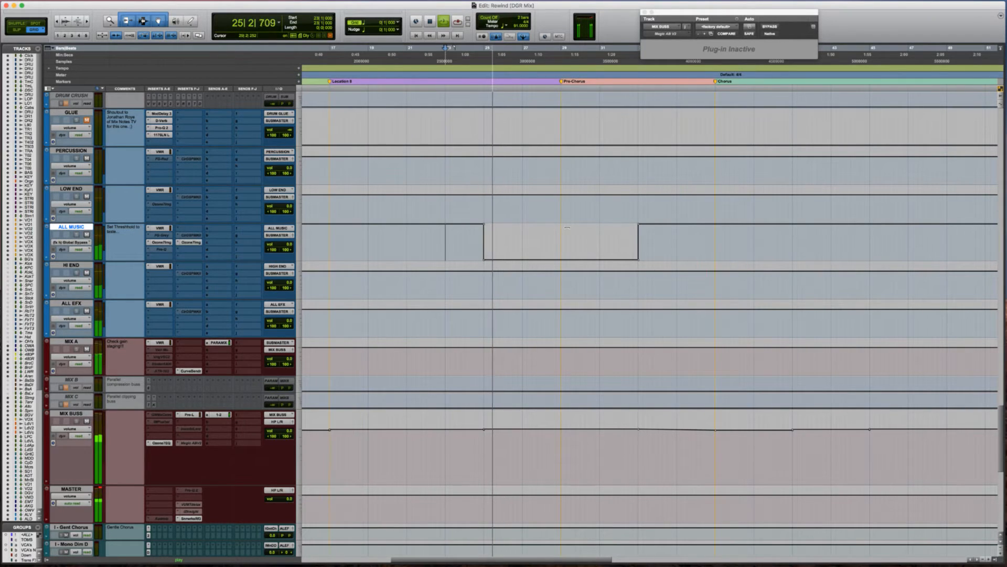
scroll(525, 288, down, 5)
key(space)
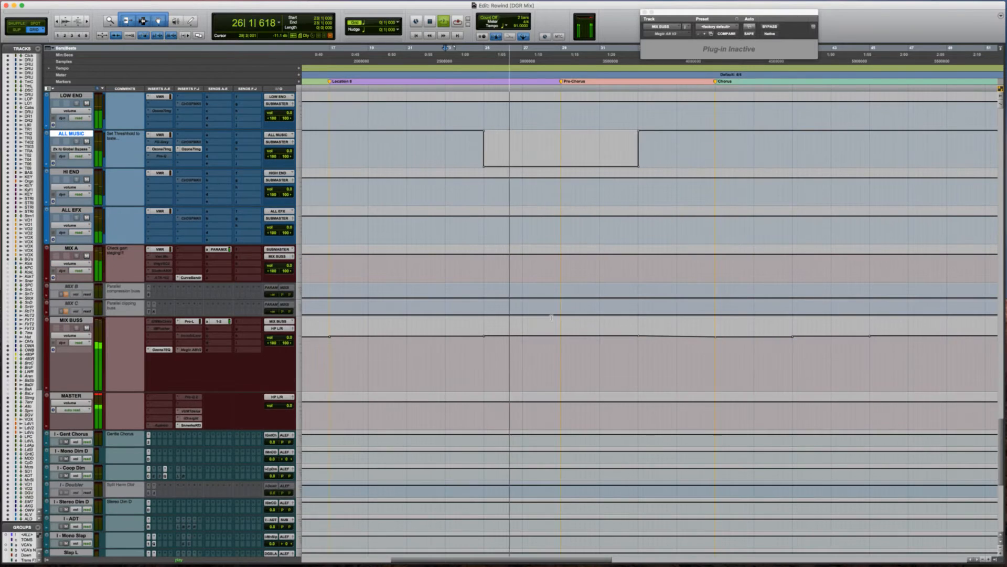
Nudge the output fader of the copied ALL MUSIC imager down slightly, close the plug-in and replay from bar 23.
click(191, 149)
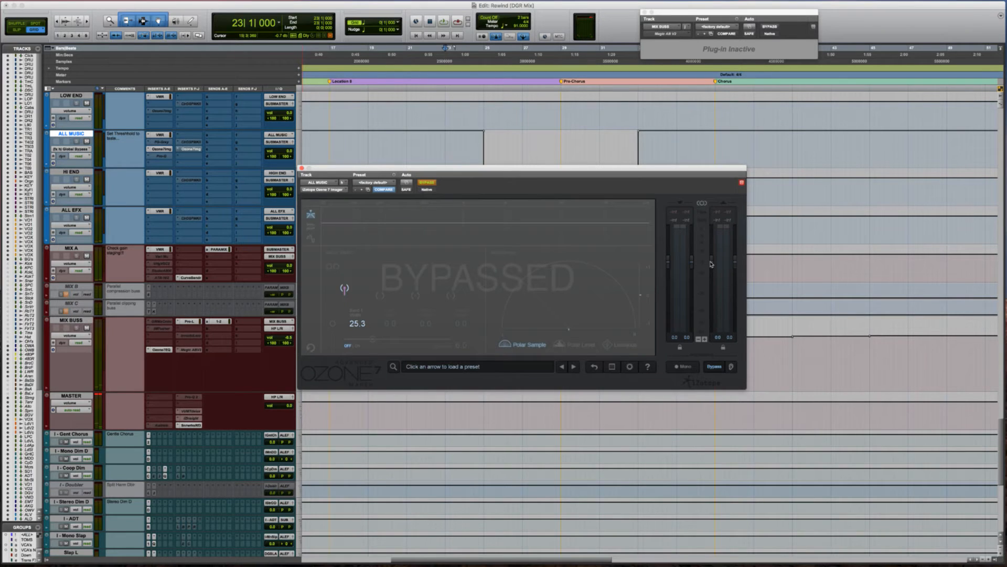
drag(711, 265, 710, 268)
click(301, 168)
key(space)
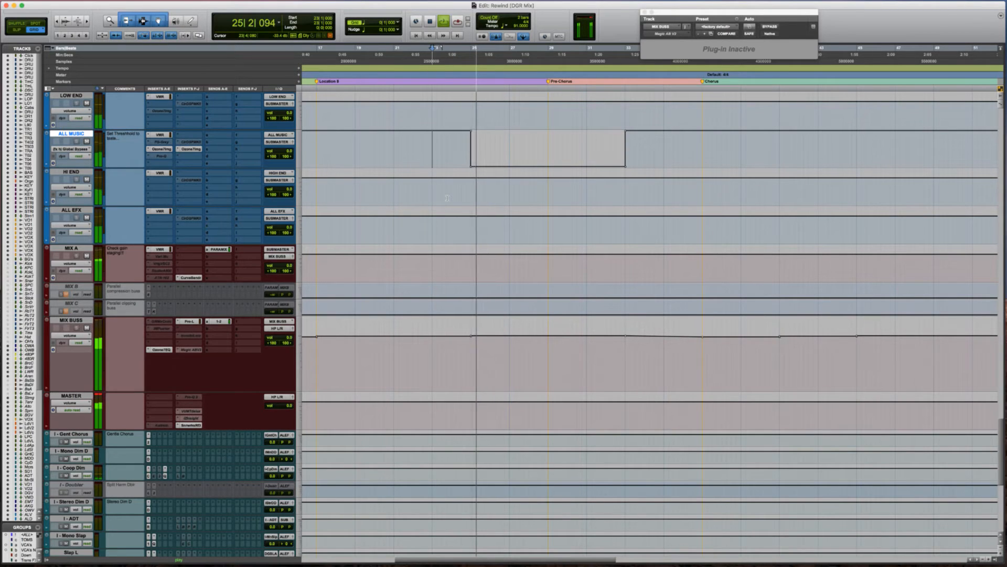
key(space)
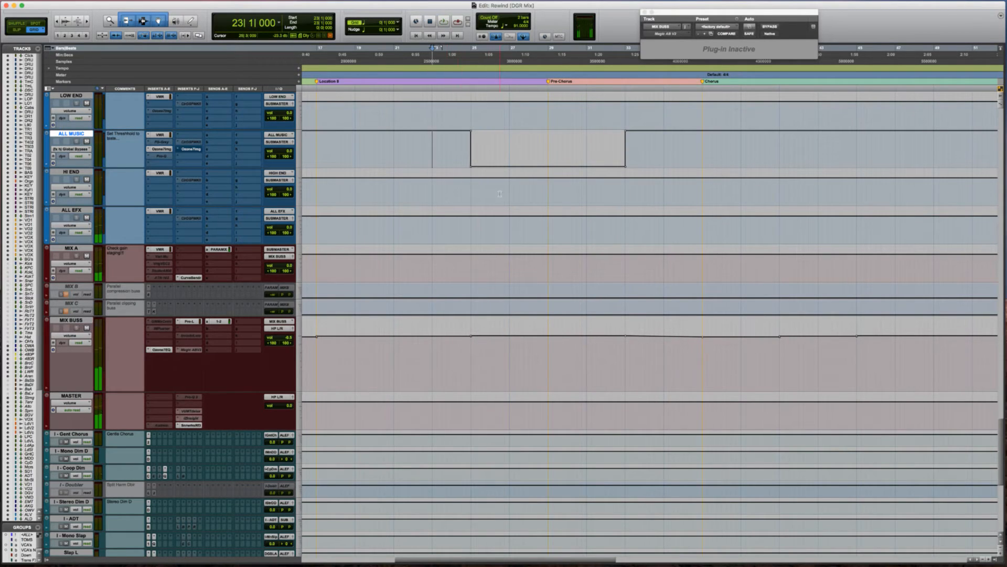
Check playback at bar 45, and turn the imager's bypass off on ALL MUSIC from bar 45 to the Intro marker.
scroll(500, 193, right, 2)
key(r)
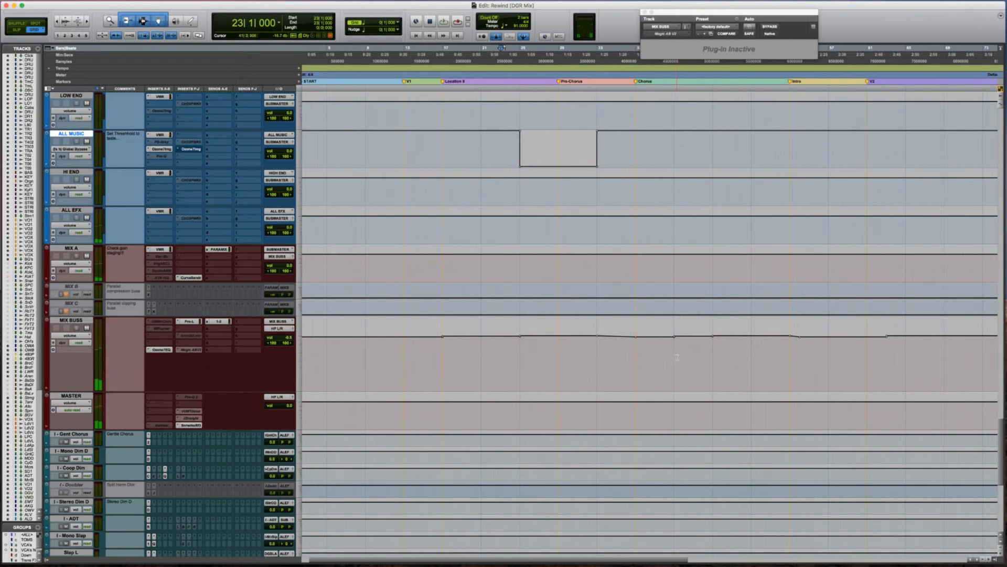
click(713, 355)
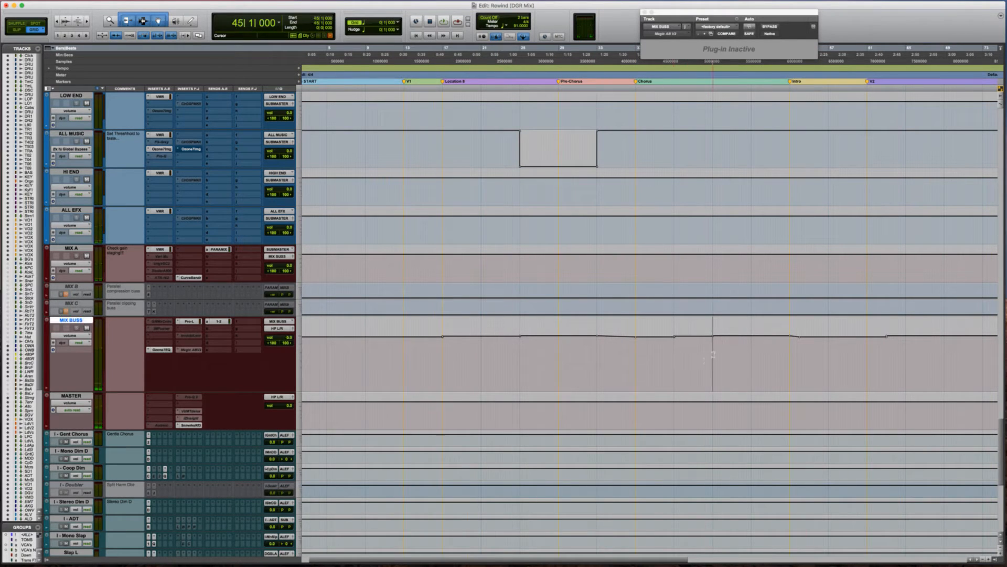
key(space)
key(space)
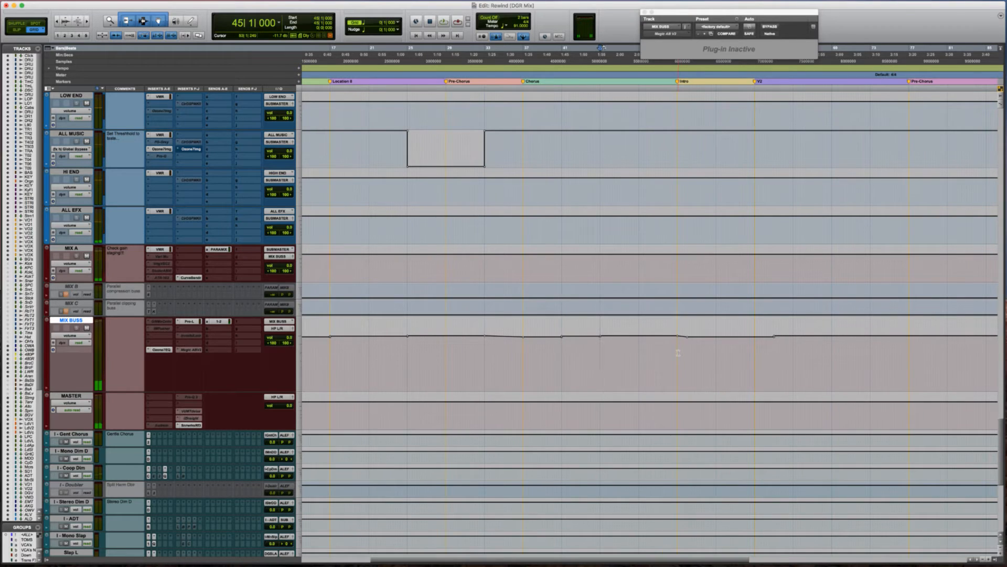
shift+click(679, 351)
key(p)
key(p)
key(p)
key(p)
key(p)
key(p)
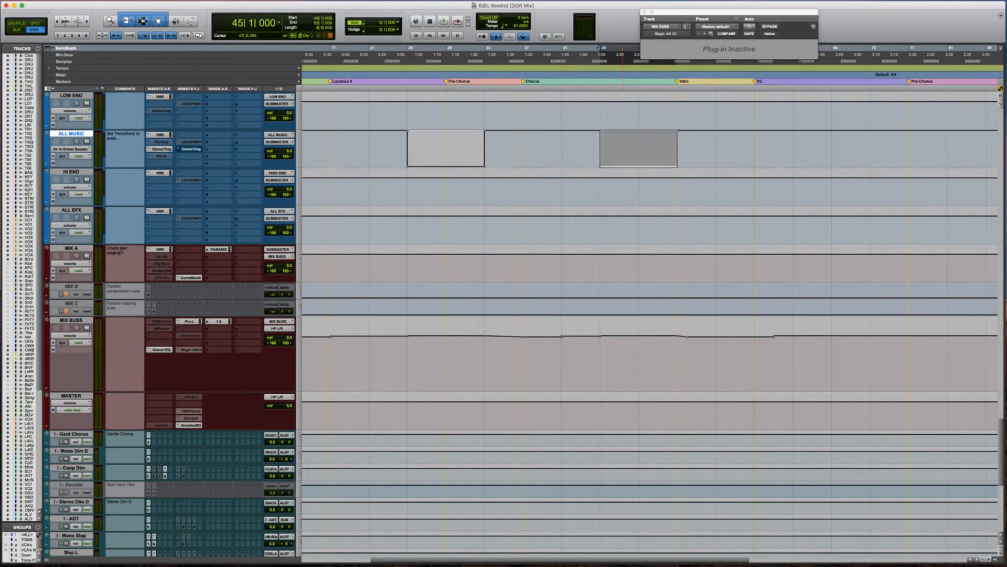
Place the edit cursor just after the V2 marker on MIX BUSS and check playback at bar 63.
scroll(652, 347, right, 5)
click(652, 347)
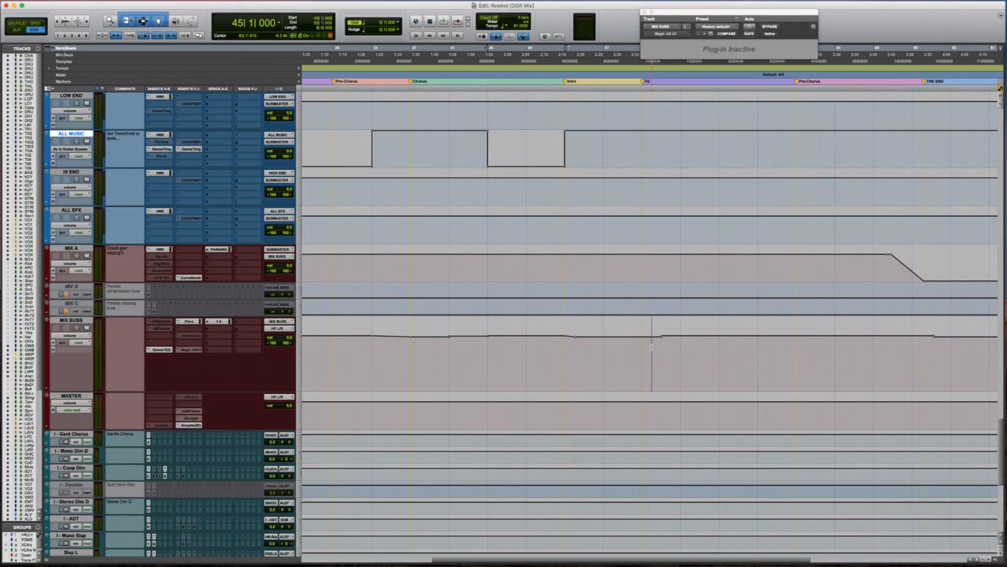
scroll(652, 348, right, 3)
key(space)
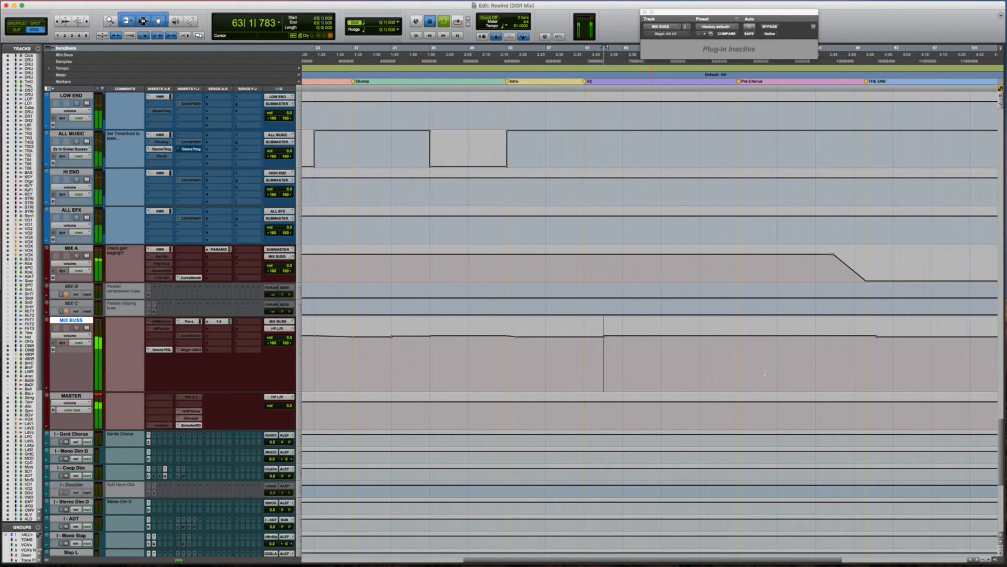
key(space)
Select from bar 63 to past THE END marker and turn the imager's bypass off there in the ALL MUSIC lane.
drag(605, 353, 907, 361)
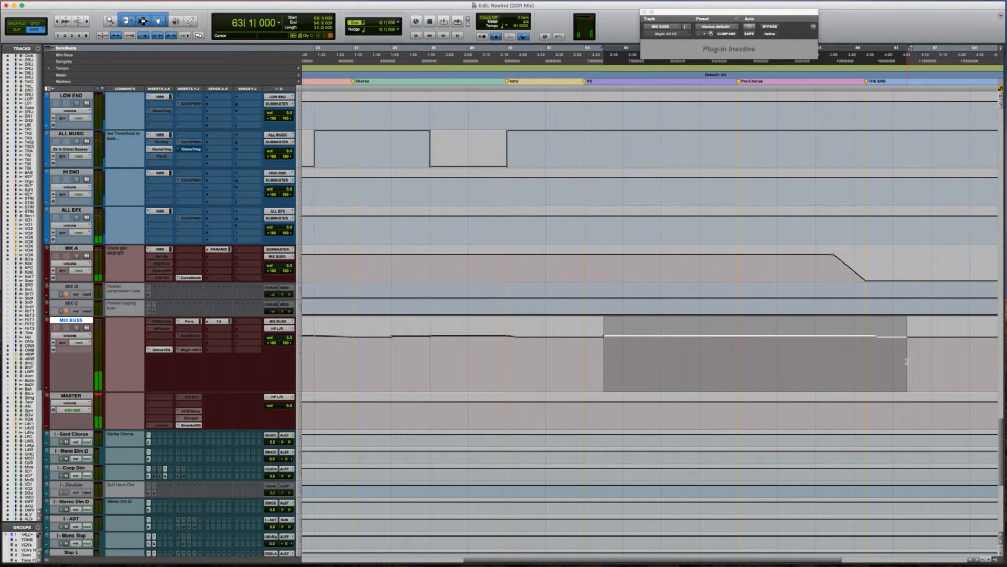
key(p)
key(p)
key(p)
key(p)
key(p)
key(p)
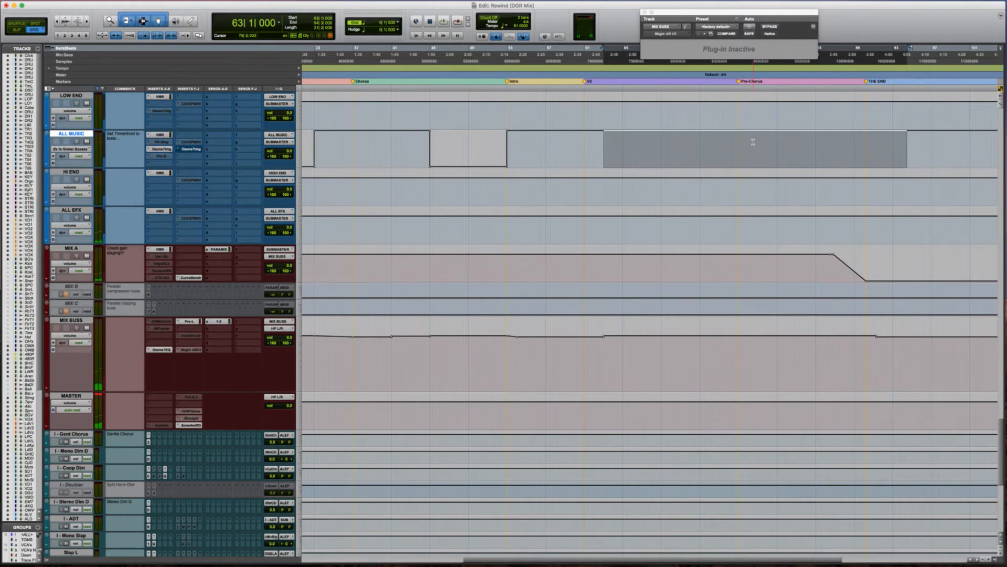
drag(752, 137, 751, 163)
Play from bar 60 into bar 64 to hear the imager engage on ALL MUSIC after the V2 marker.
click(589, 149)
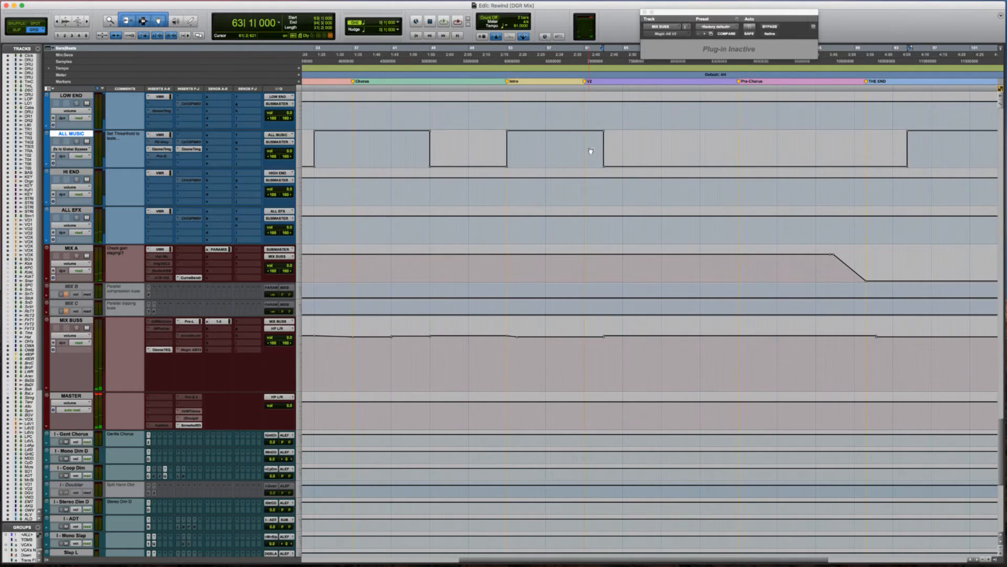
key(super+bracketleft)
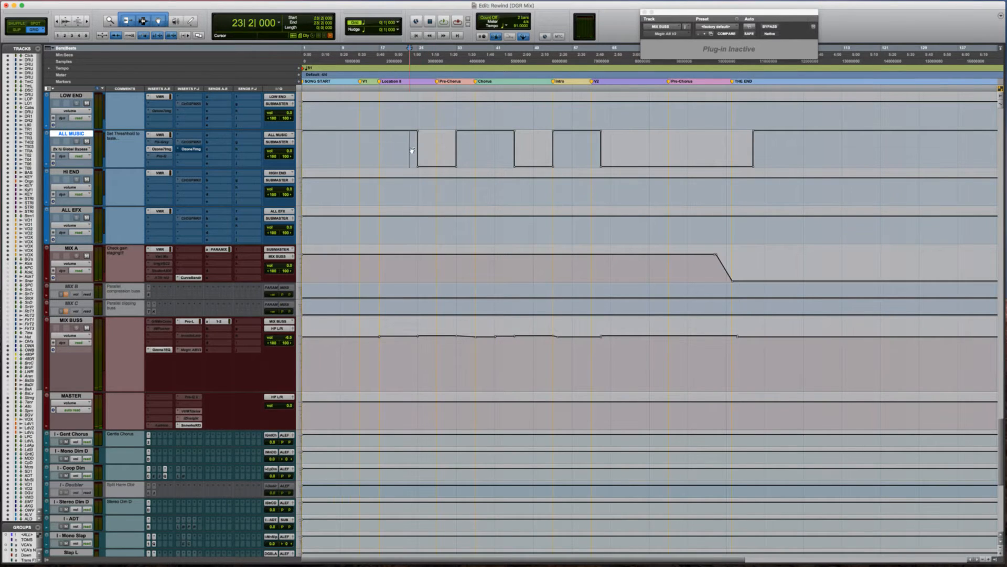
click(411, 149)
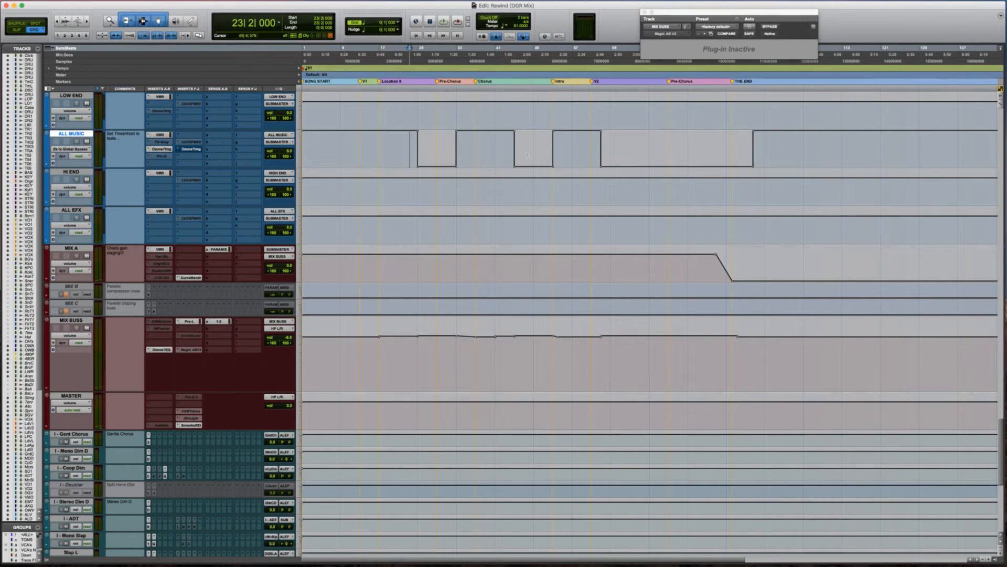
click(590, 149)
key(space)
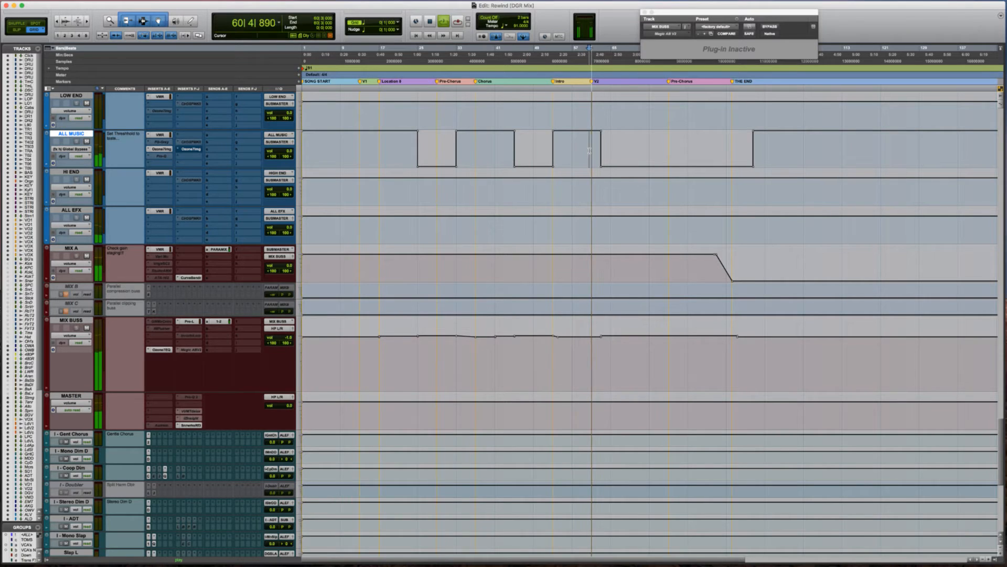
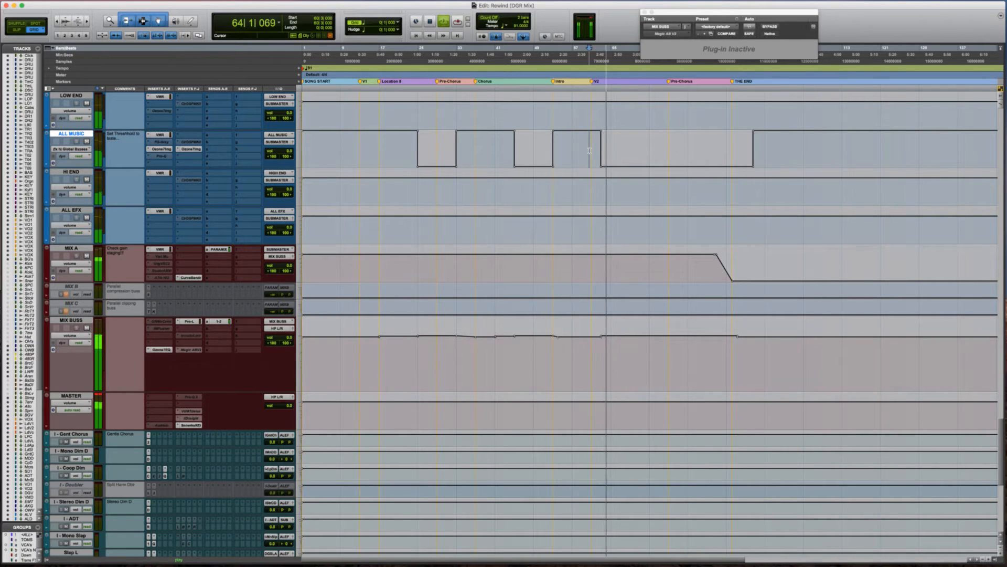
key(space)
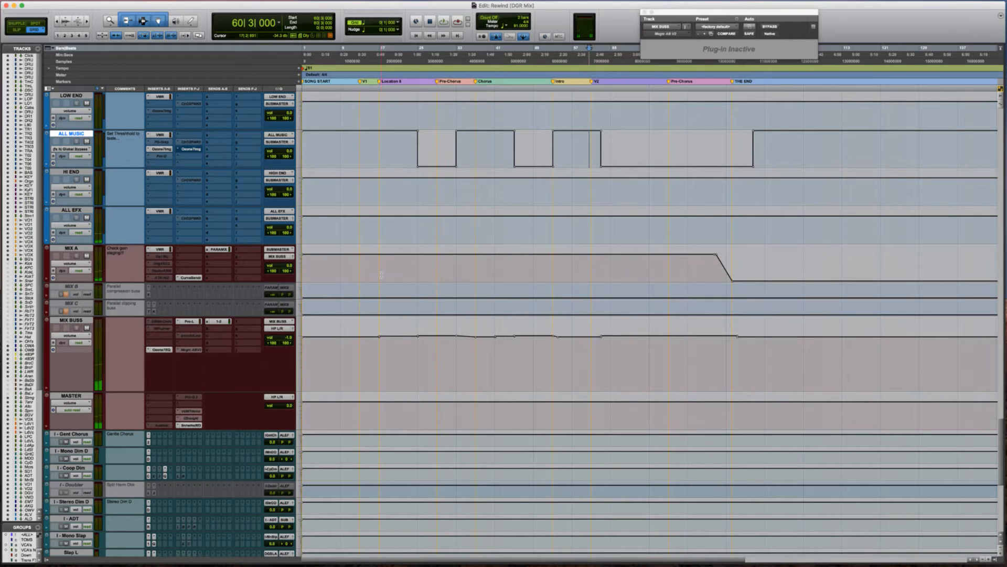
Switch to the Rewind to-do list to read the remaining mix notes, and return to the Pro Tools session.
key(super+Tab)
click(383, 277)
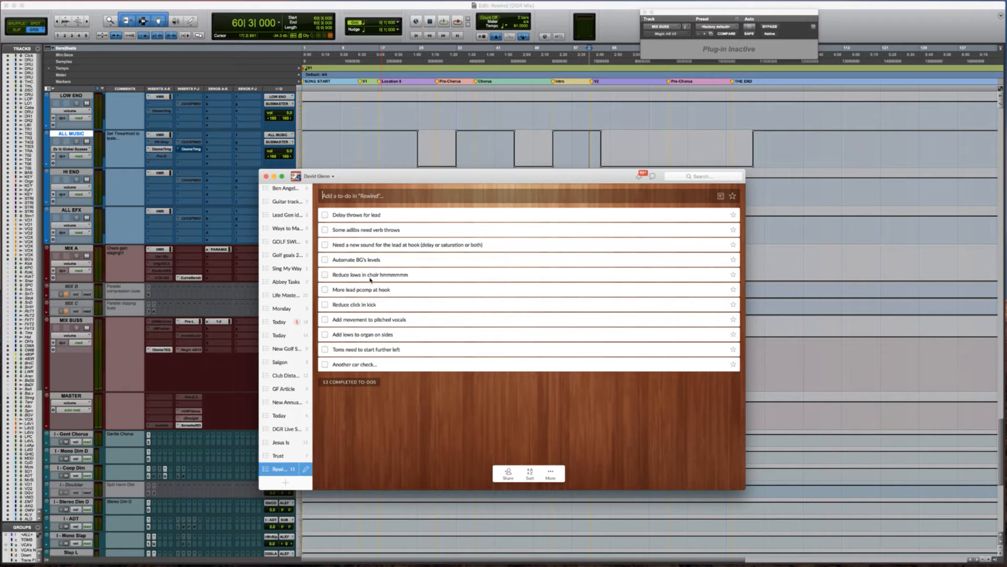
key(super+Tab)
Locate the choir clip on the background vocal choir track and play it from its start in bar 20.
scroll(362, 280, up, 15)
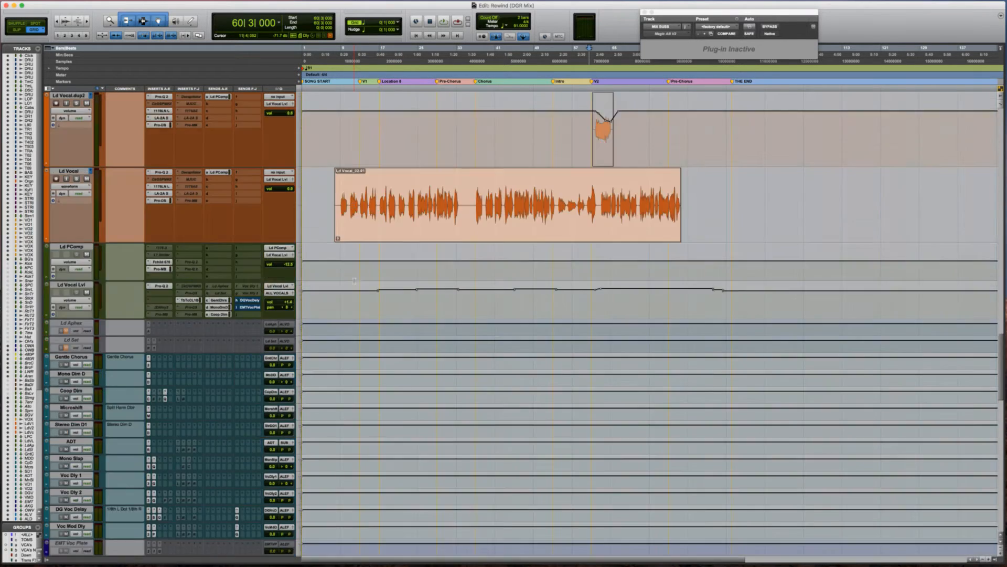
scroll(355, 281, up, 20)
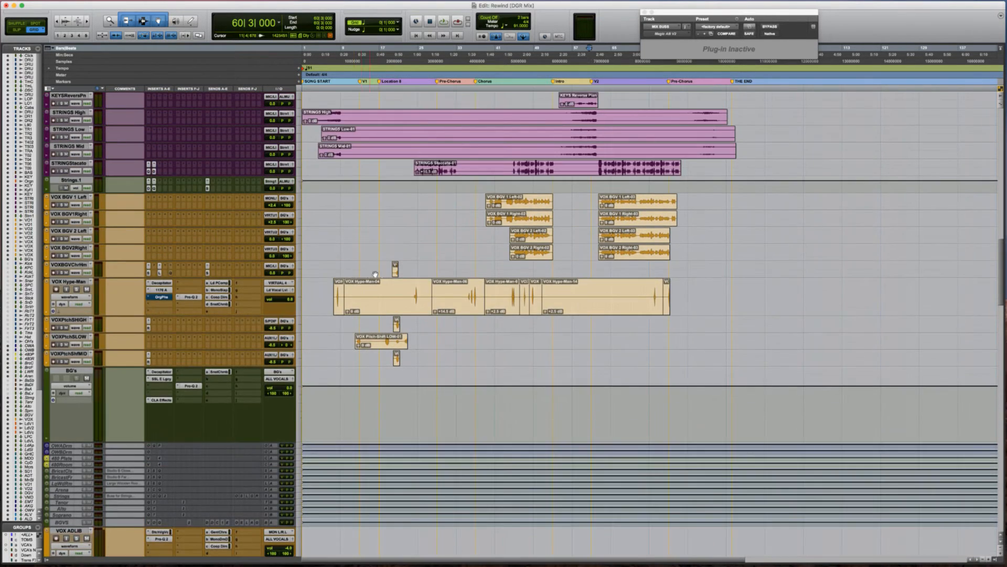
click(381, 267)
key(Tab)
key(space)
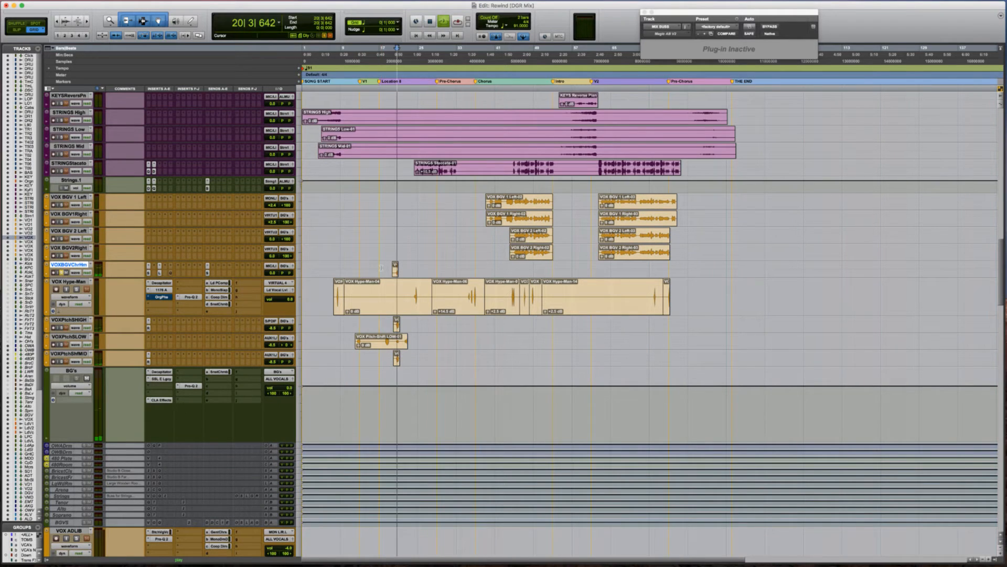
key(t)
key(t)
key(space)
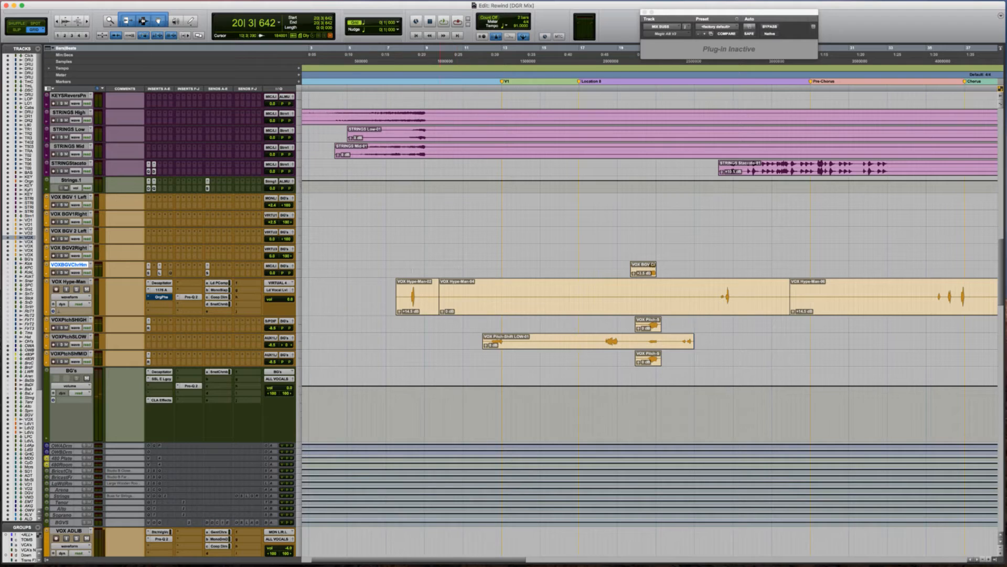
click(149, 273)
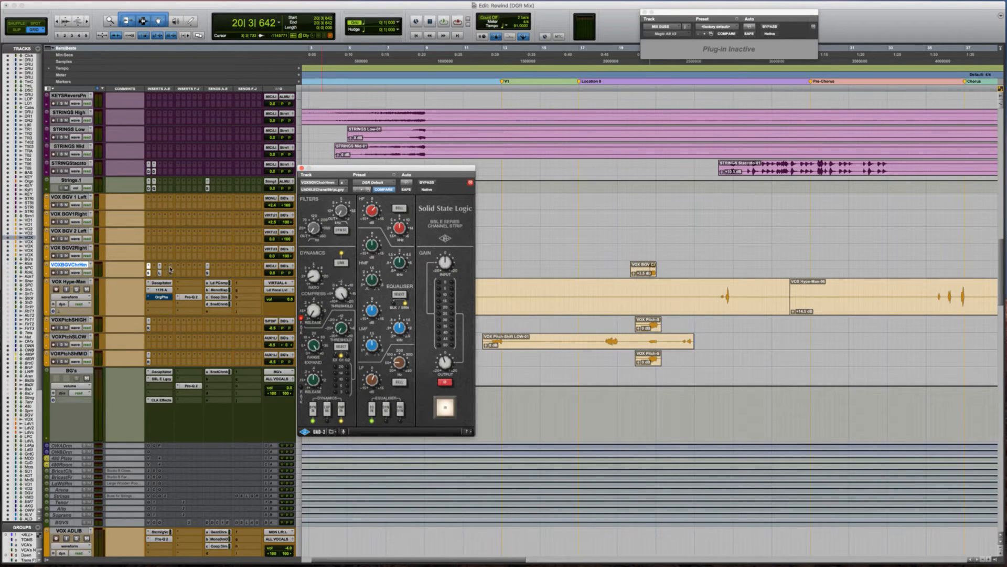
click(170, 268)
click(220, 248)
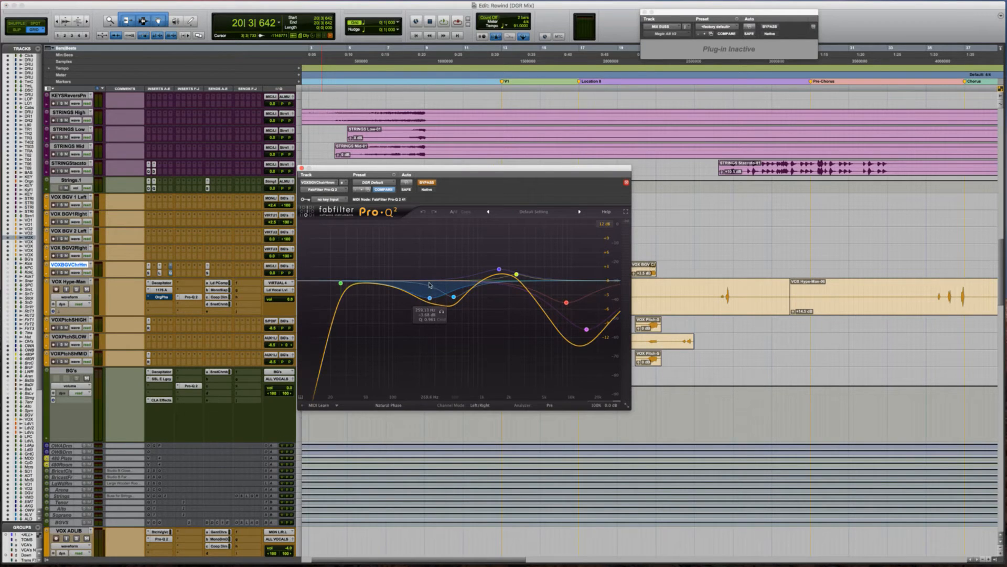
click(171, 272)
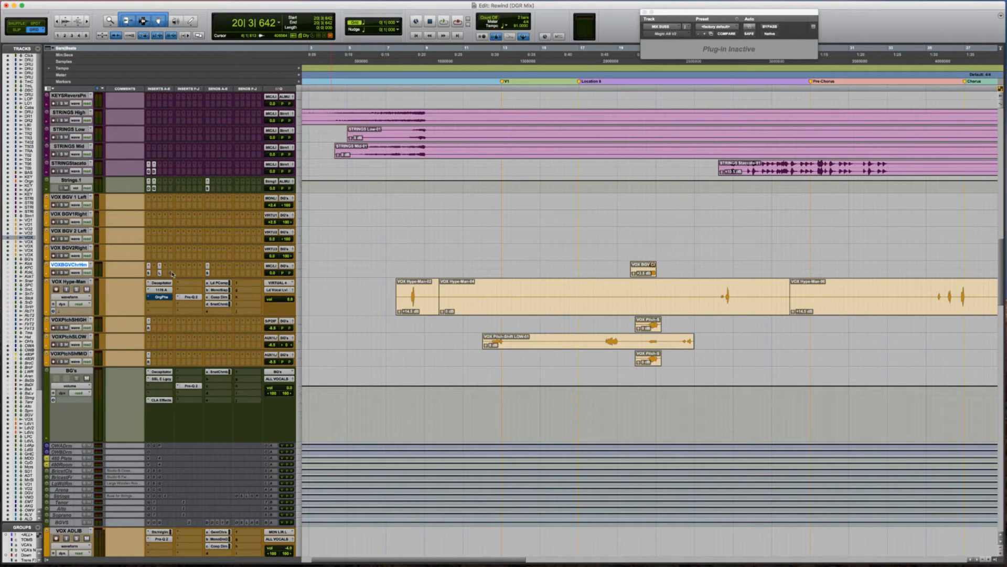
click(169, 266)
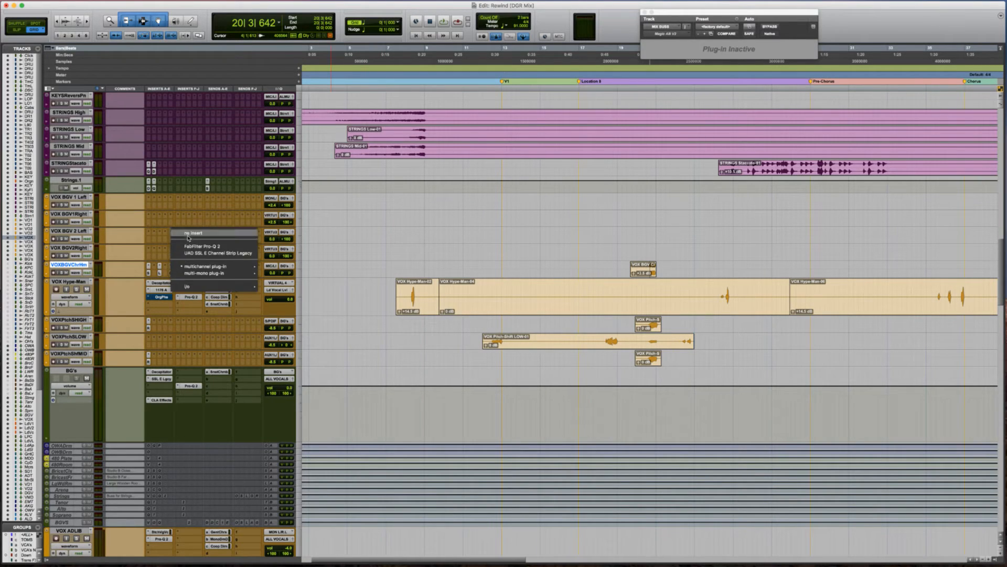
click(188, 236)
Insert a fresh FabFilter Pro-Q 2 in the choir track's third insert slot and audition the clip through it.
click(170, 267)
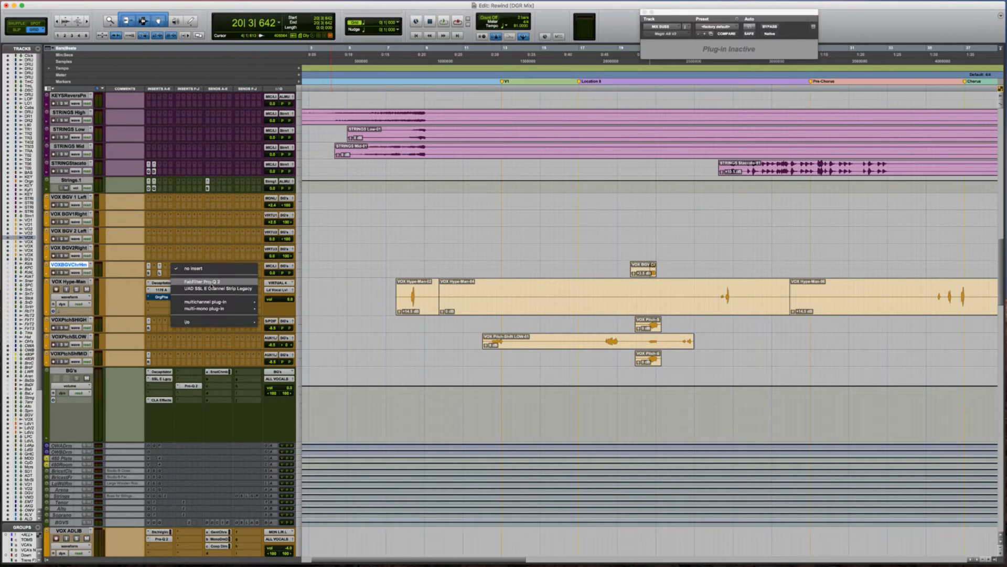
click(552, 269)
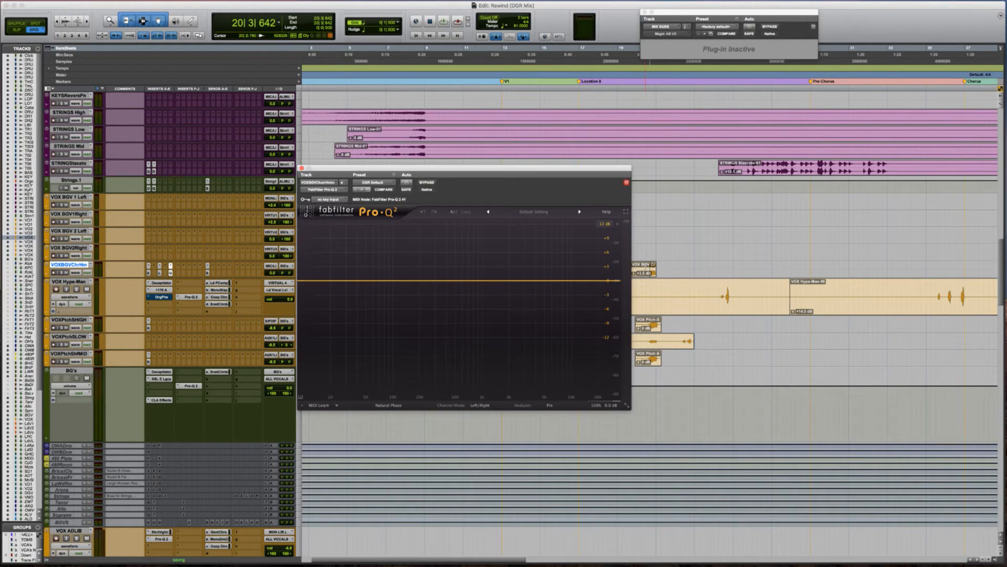
key(space)
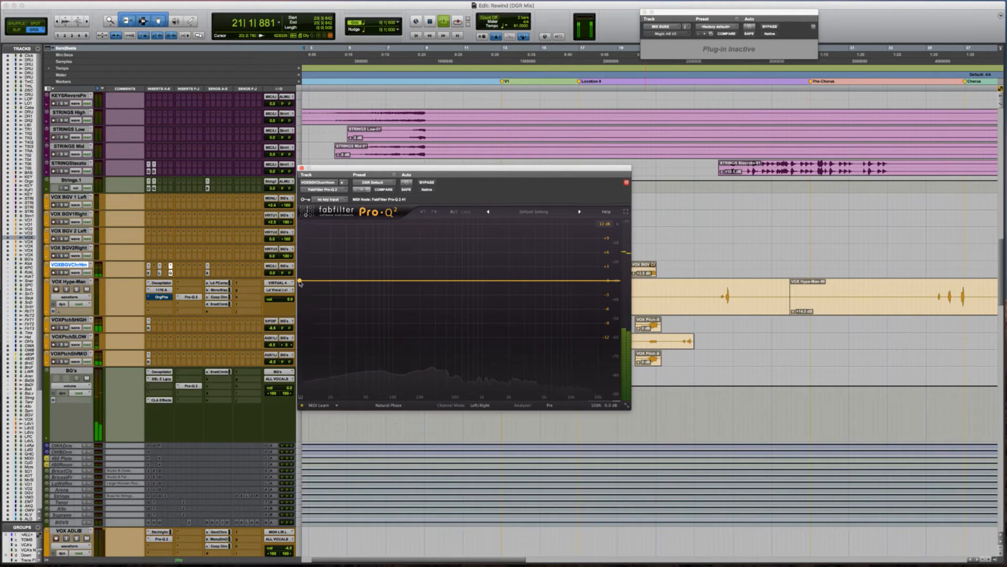
key(space)
Add a low cut and a bell band on the choir EQ, sweeping the bell to a cut of about 7 dB near 227 Hz.
drag(299, 282, 393, 272)
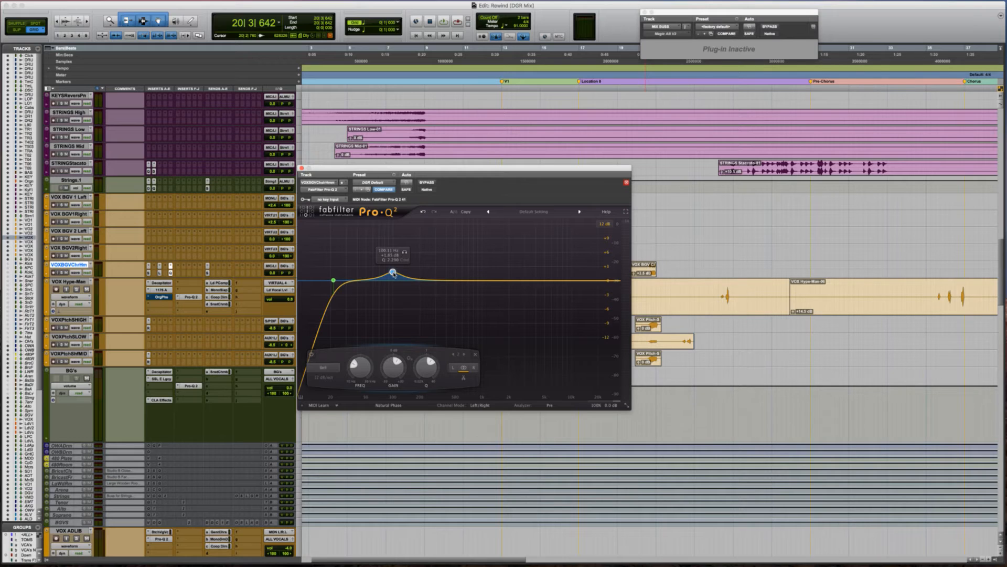
drag(393, 272, 449, 257)
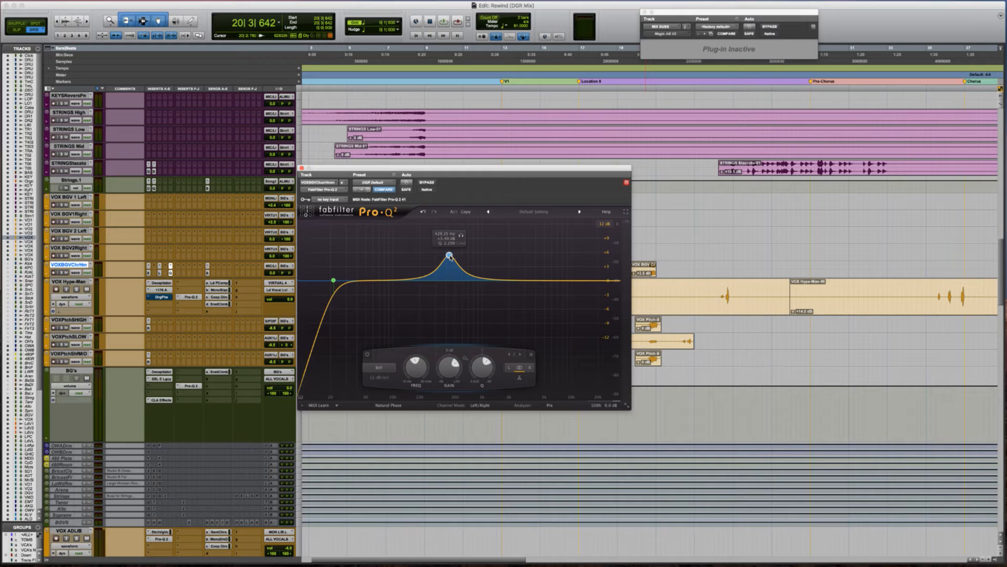
key(space)
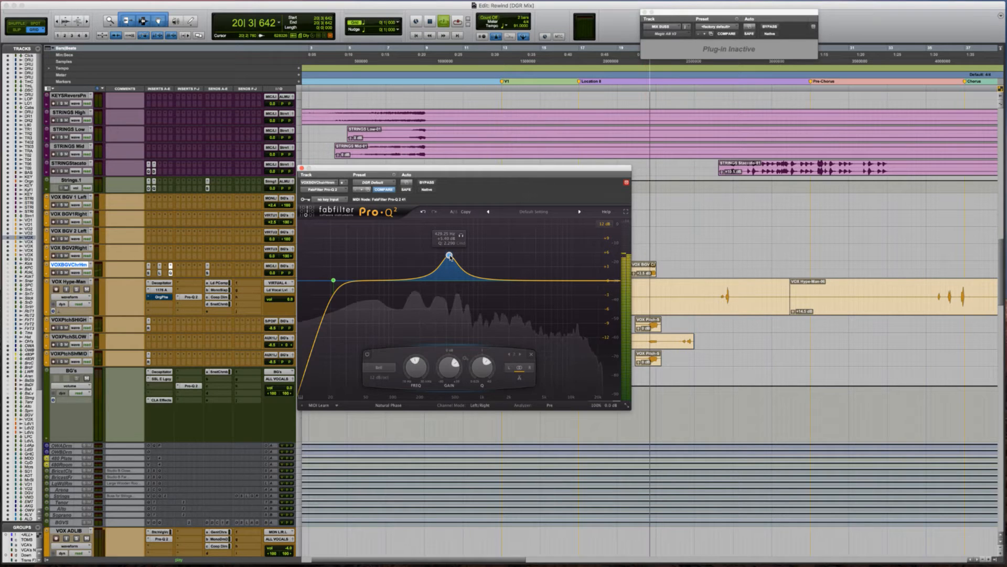
drag(450, 257, 430, 324)
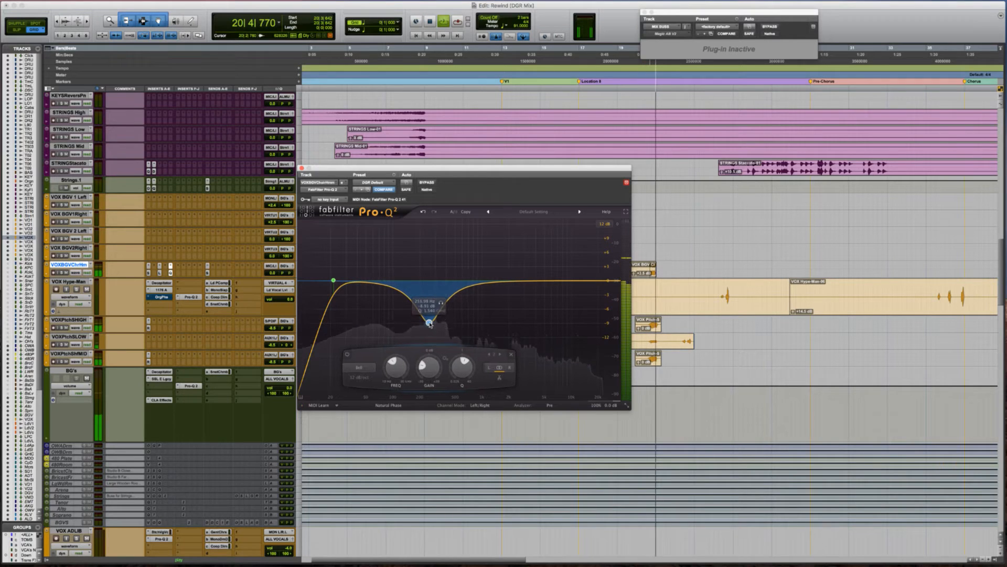
key(space)
key(space)
key(space)
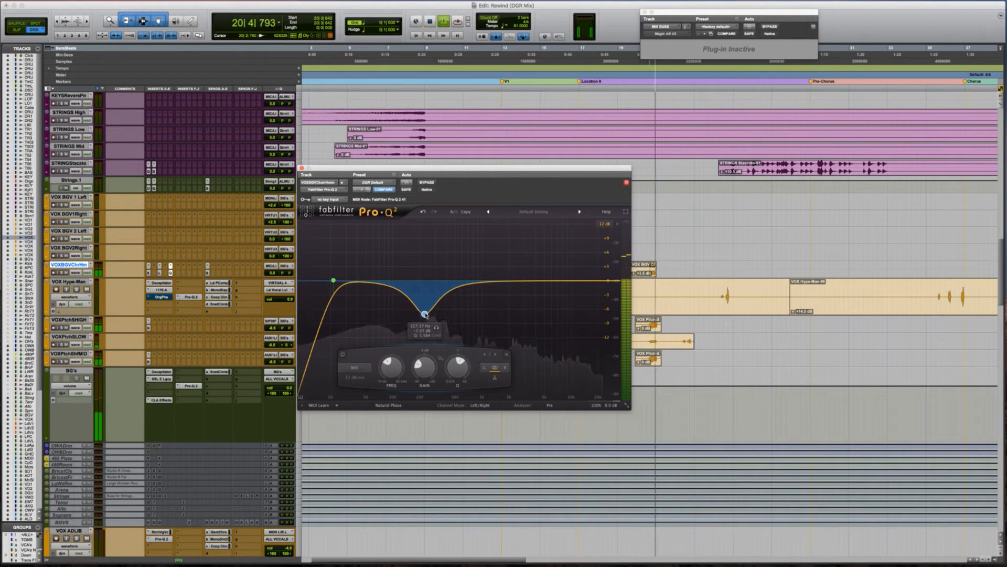
Set the bell band's slope to 24 dB/oct, adjust its Q and ease the cut to about 5 dB near 224 Hz.
click(355, 377)
click(365, 396)
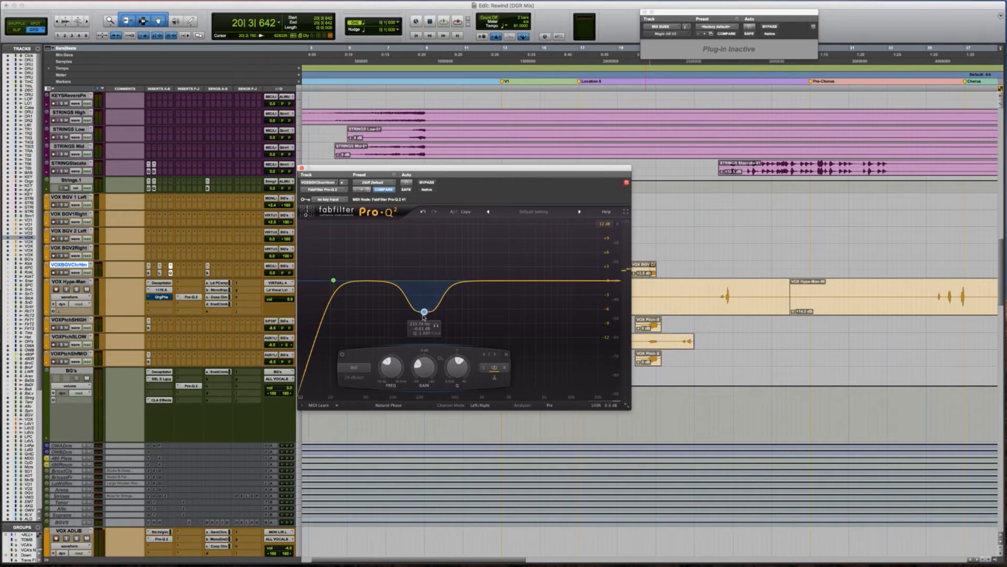
scroll(424, 313, down, 4)
key(space)
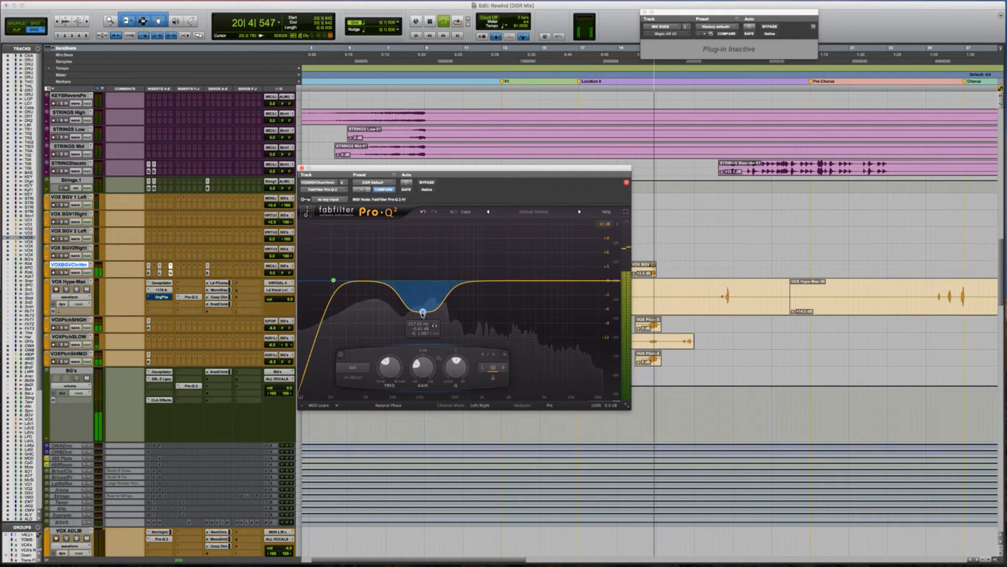
key(space)
drag(422, 314, 424, 304)
Compare the choir with the EQ bypassed and engaged during playback, leave it engaged and close the plug-in.
key(space)
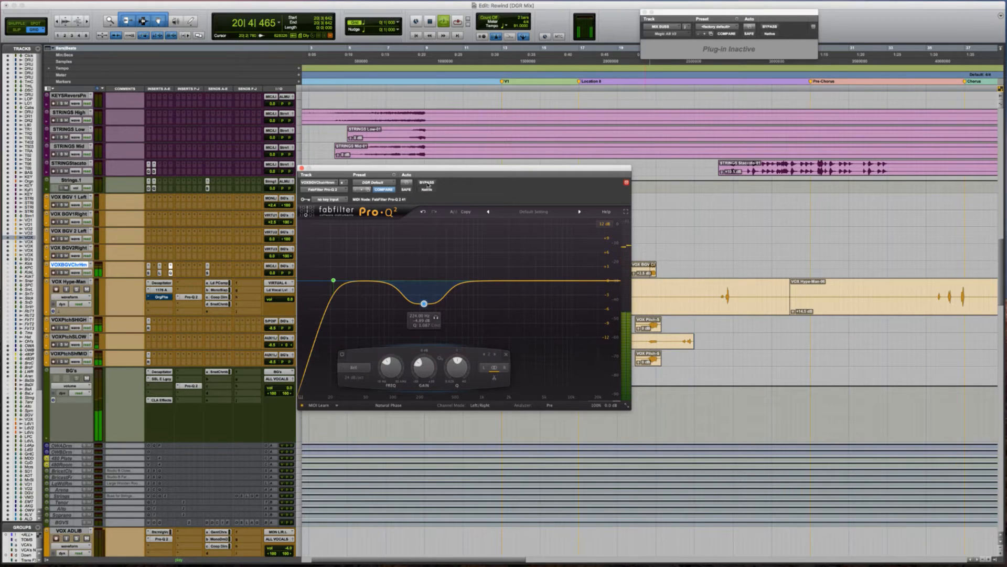
click(427, 183)
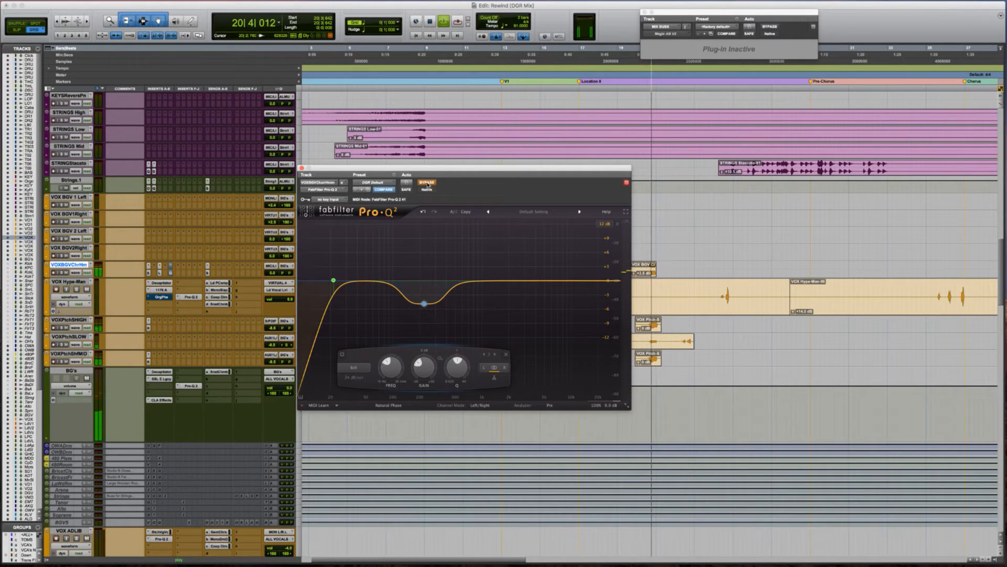
click(427, 182)
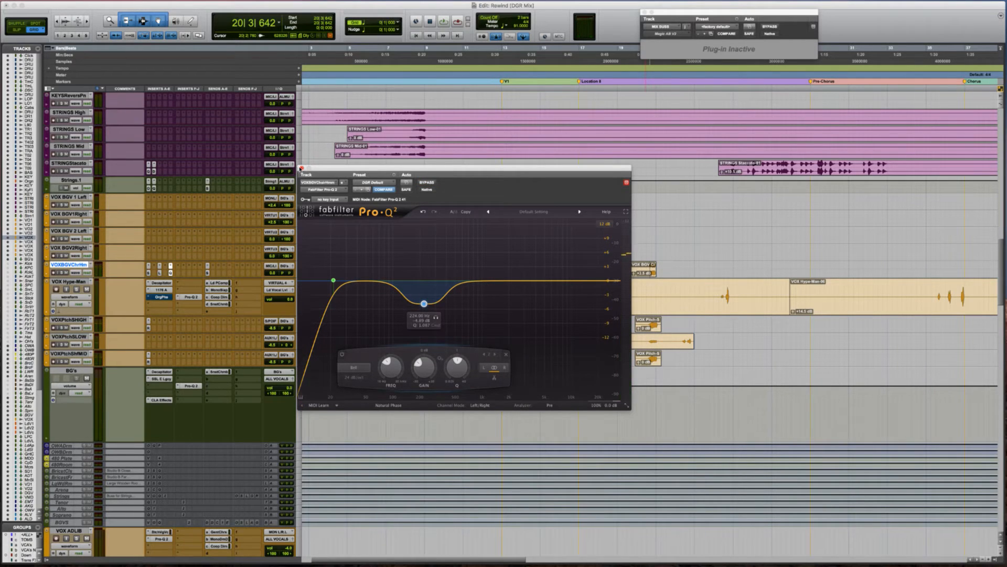
click(302, 168)
Mark "Reduce lows in choir hmmmmmm" as completed in the Rewind to-do list and return to the Pro Tools session.
key(super+Tab)
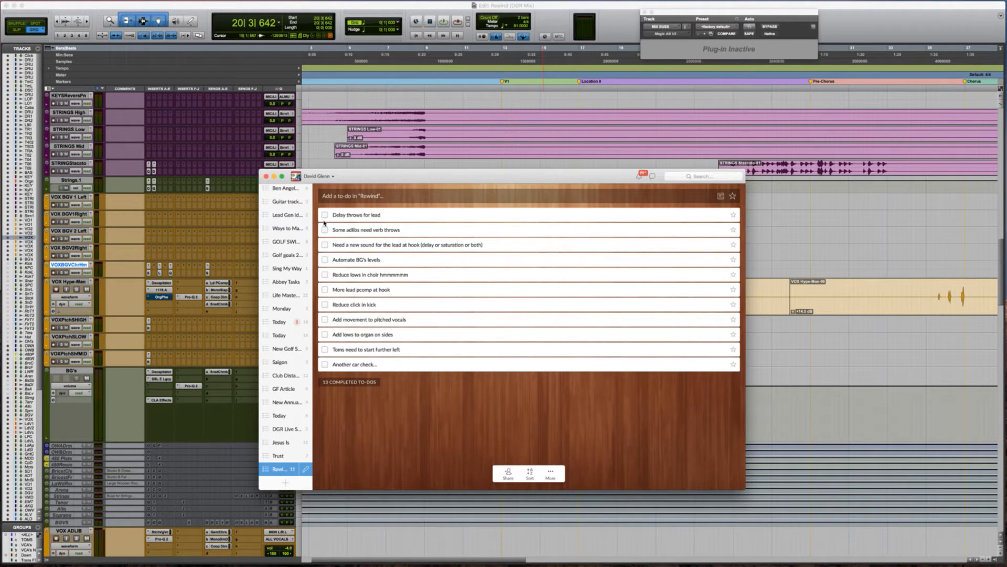
click(325, 275)
key(super+Tab)
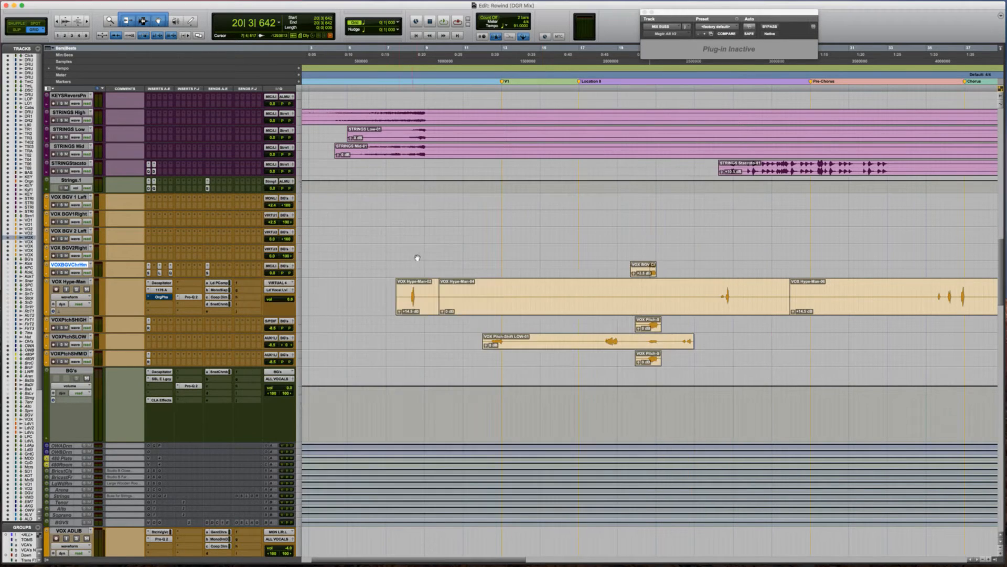
Review the Ozone imager, 1176LN and Pro-Q 2 inserts on DRUMS Kick, and deactivate its existing Pro-Q 2 during playback.
key(r)
key(r)
scroll(422, 257, up, 20)
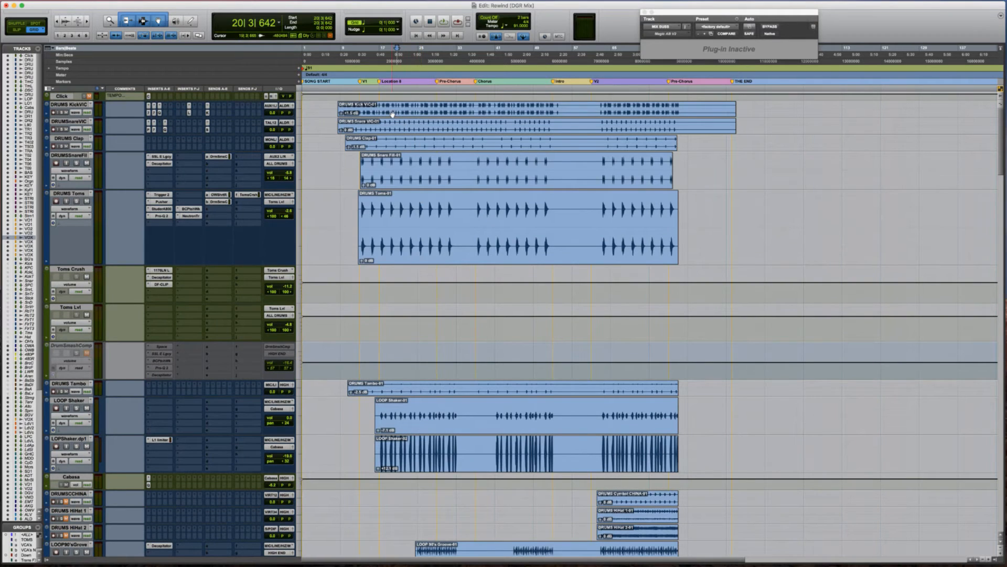
click(160, 112)
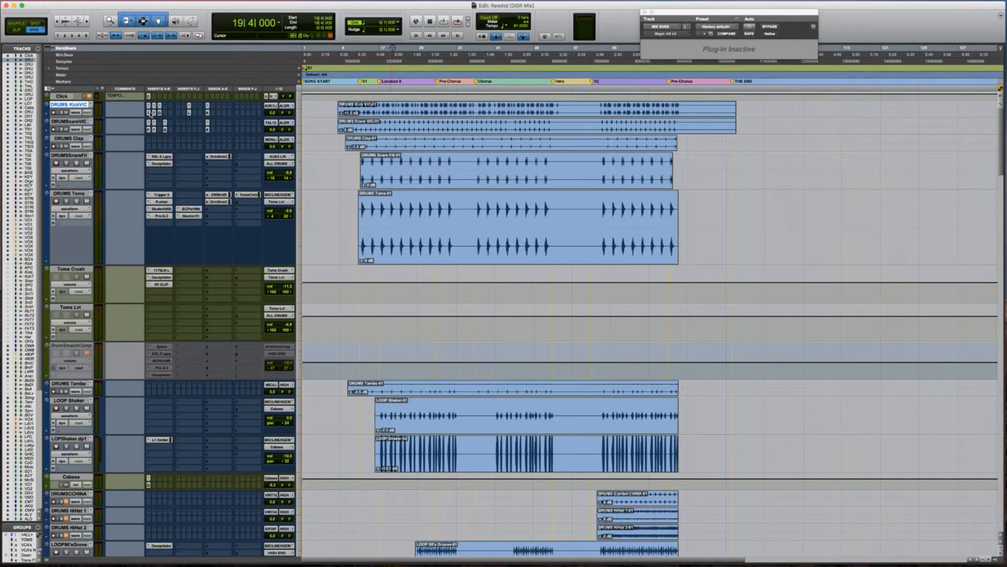
click(159, 113)
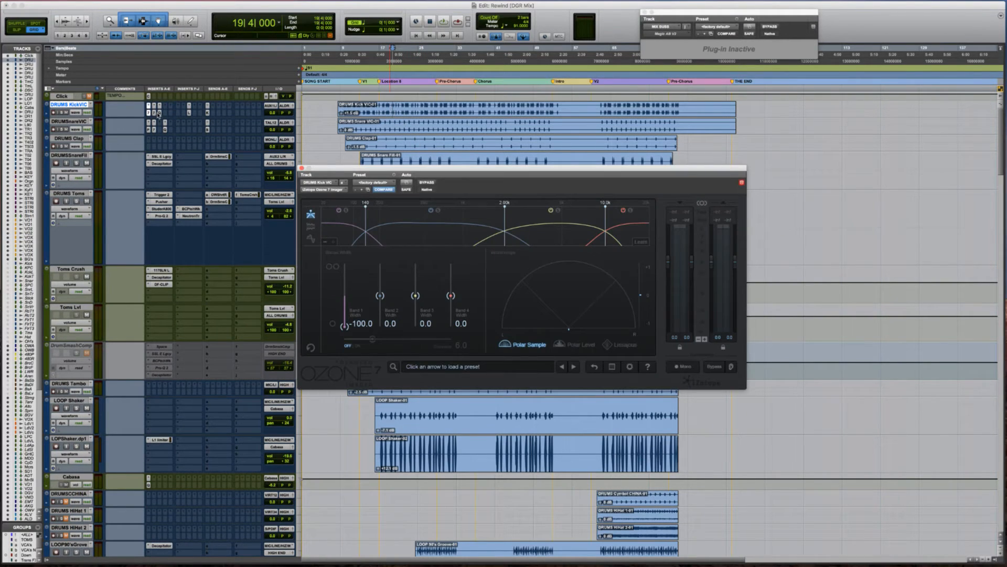
click(157, 113)
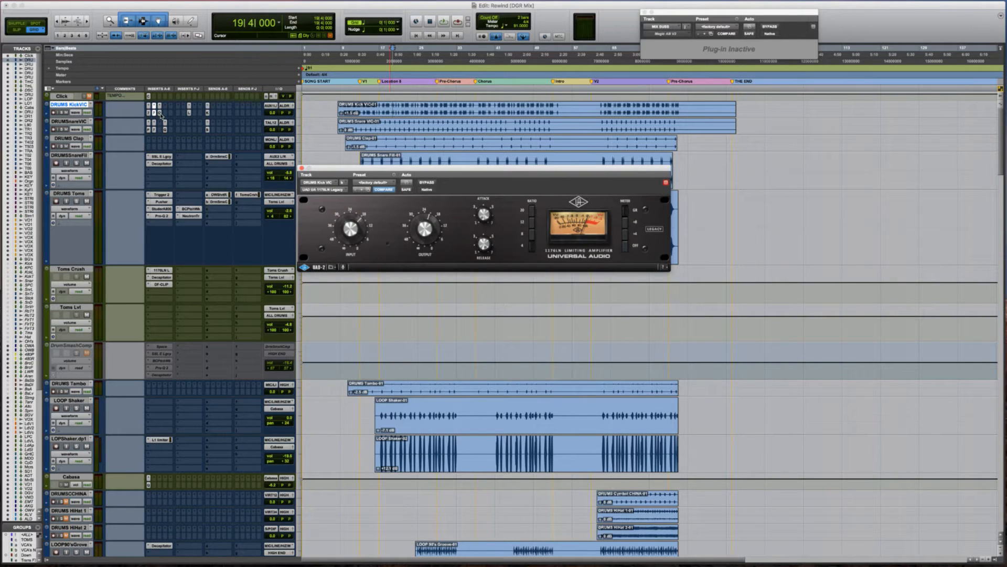
click(160, 114)
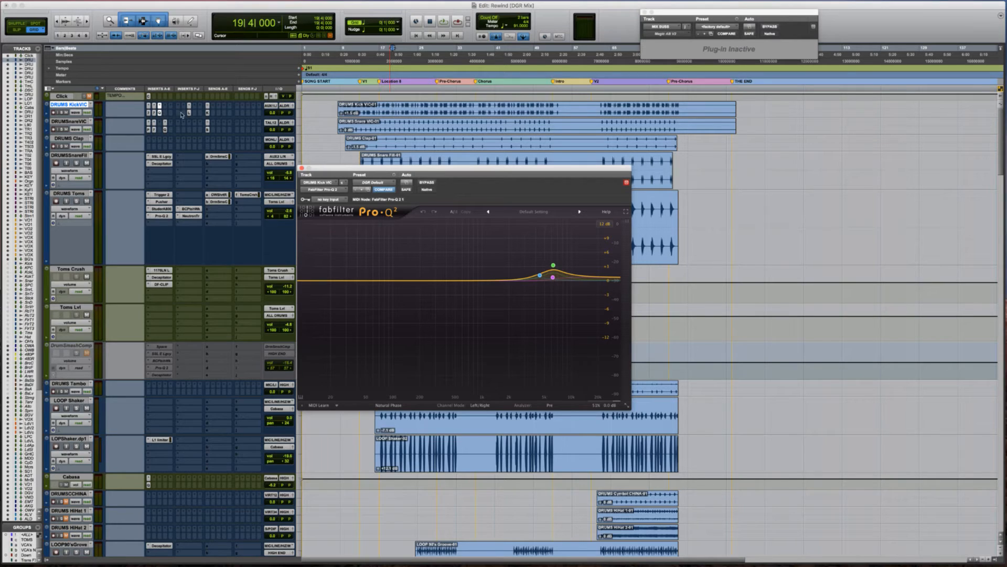
key(space)
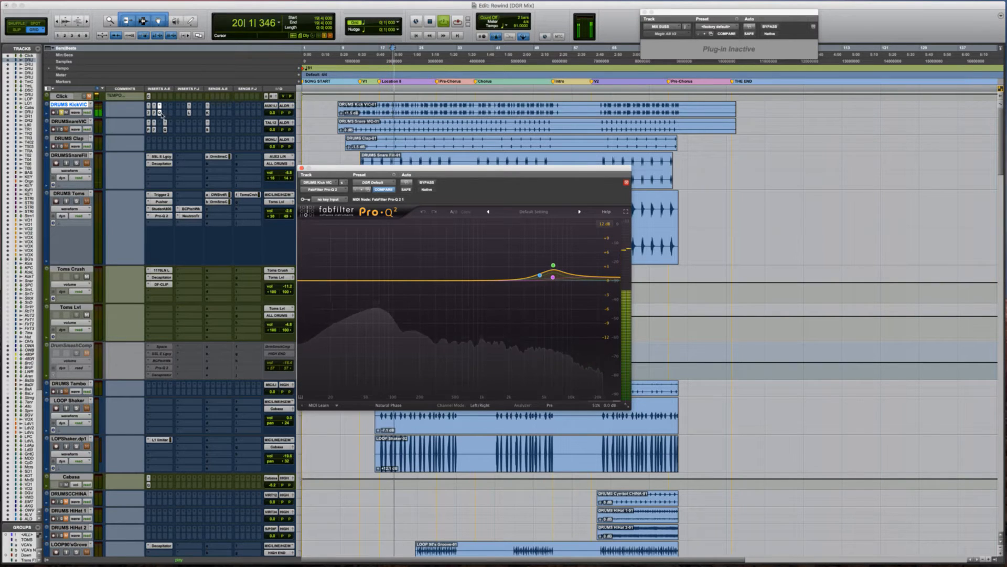
ctrl+super+click(161, 114)
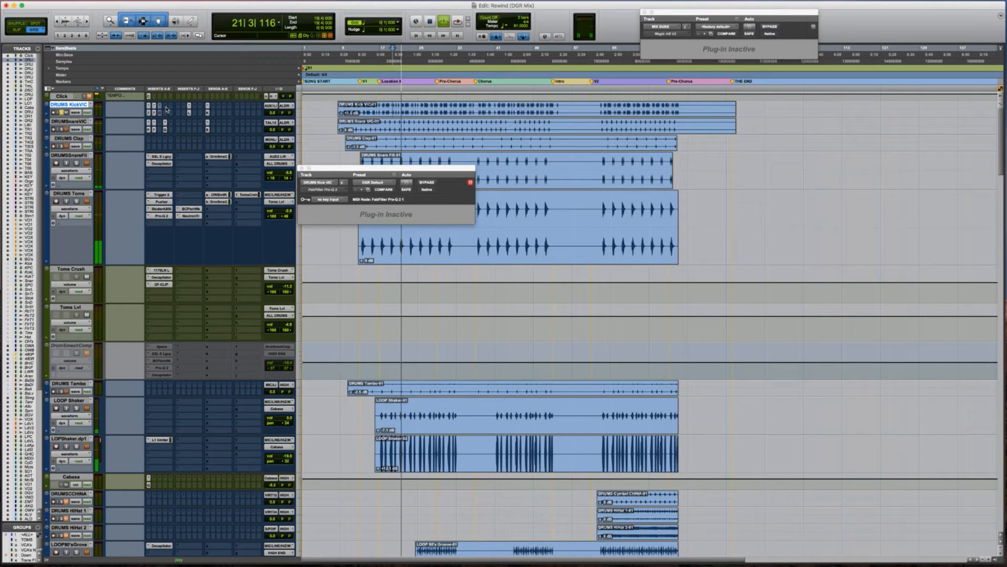
Insert a new Pro-Q 2 on the kick with bell cuts of about 3.5 dB in the mids and 2 dB in the upper mids.
click(165, 107)
click(180, 121)
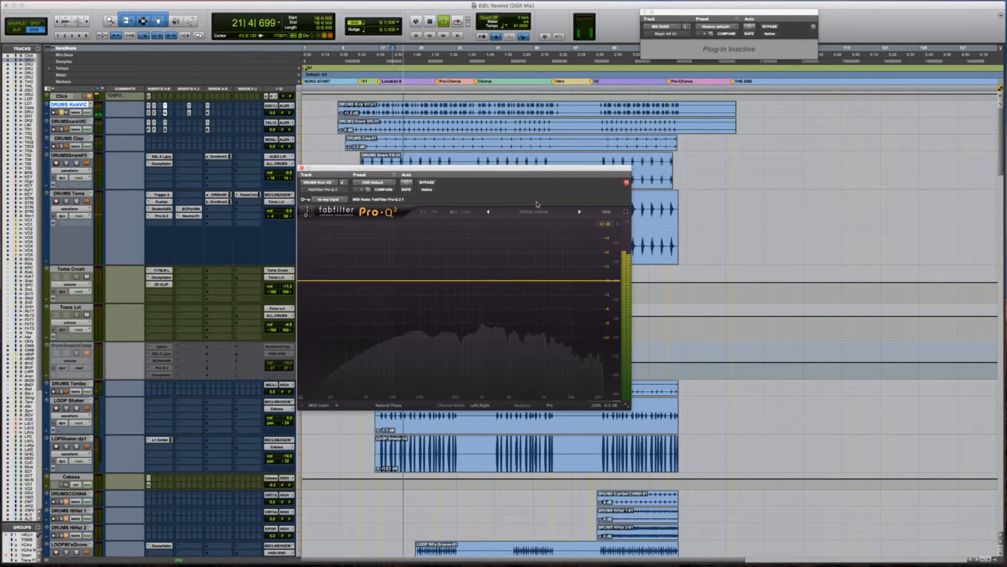
mouse_move(539, 279)
mouse_down()
mouse_move(511, 237)
mouse_move(479, 228)
mouse_move(470, 317)
mouse_move(473, 295)
mouse_move(524, 275)
mouse_move(530, 252)
mouse_move(551, 254)
mouse_move(534, 300)
mouse_move(531, 290)
mouse_up()
scroll(472, 298, up, 2)
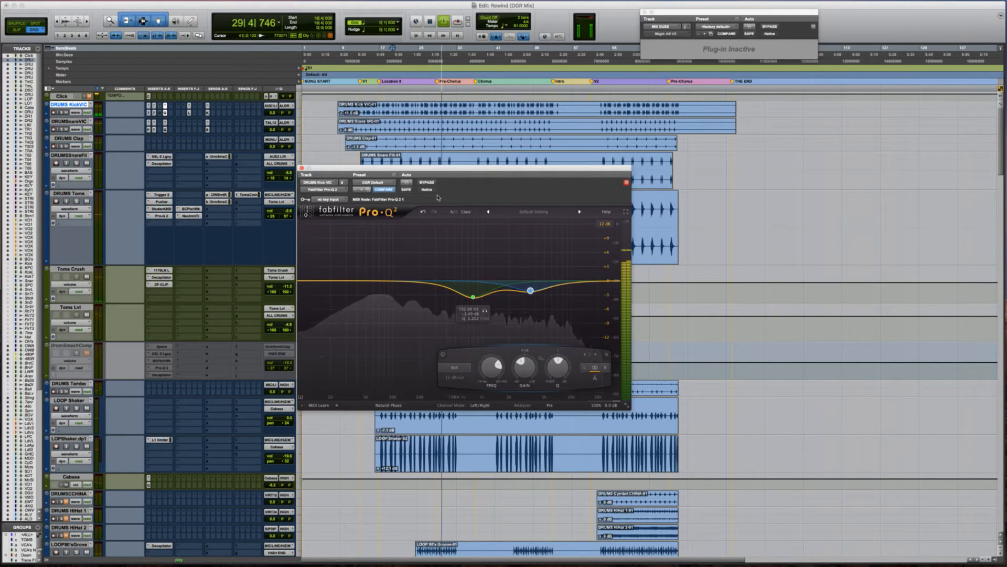
Compare the kick with the new EQ bypassed and engaged over repeated playback from bar 19.
click(426, 182)
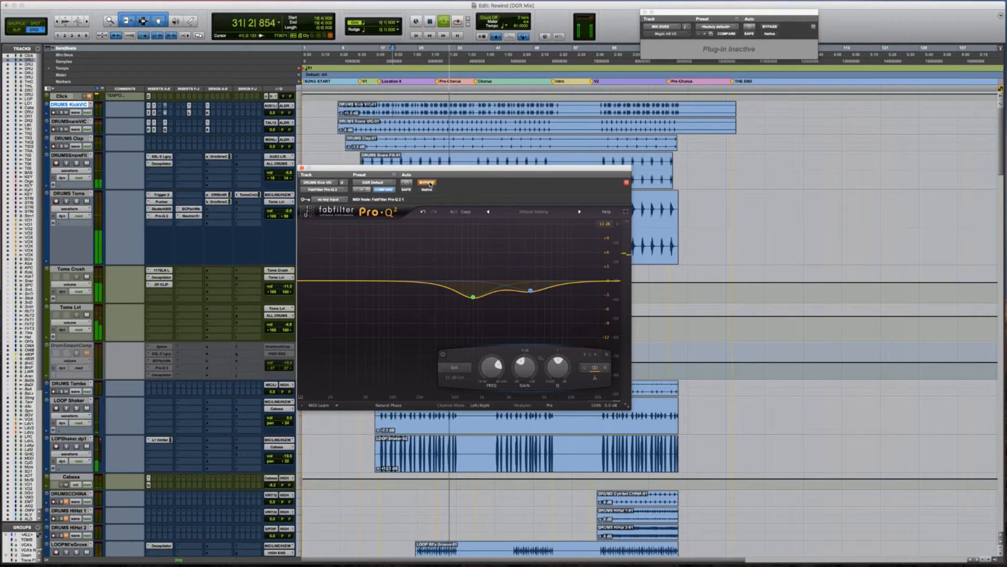
click(427, 183)
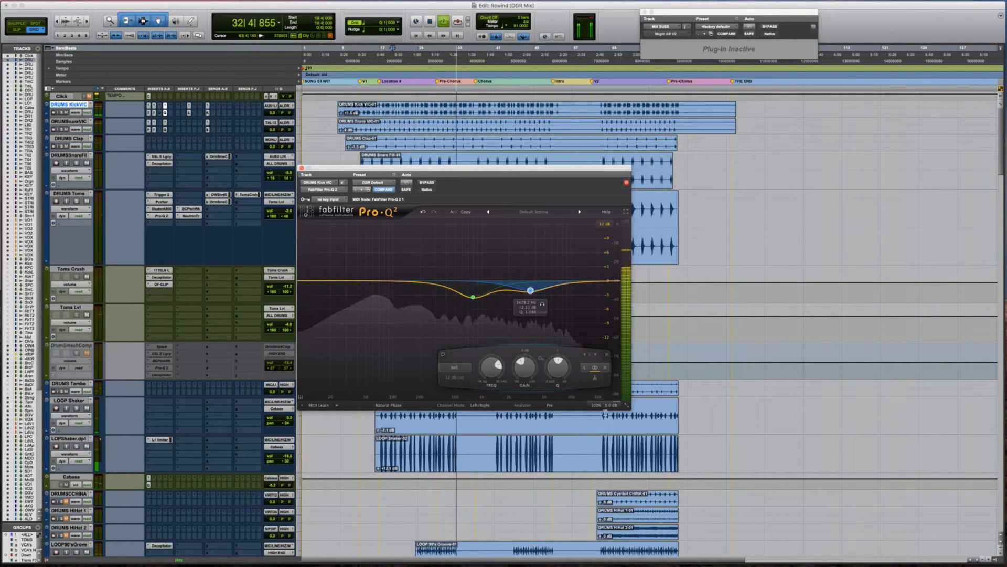
key(space)
mouse_move(609, 402)
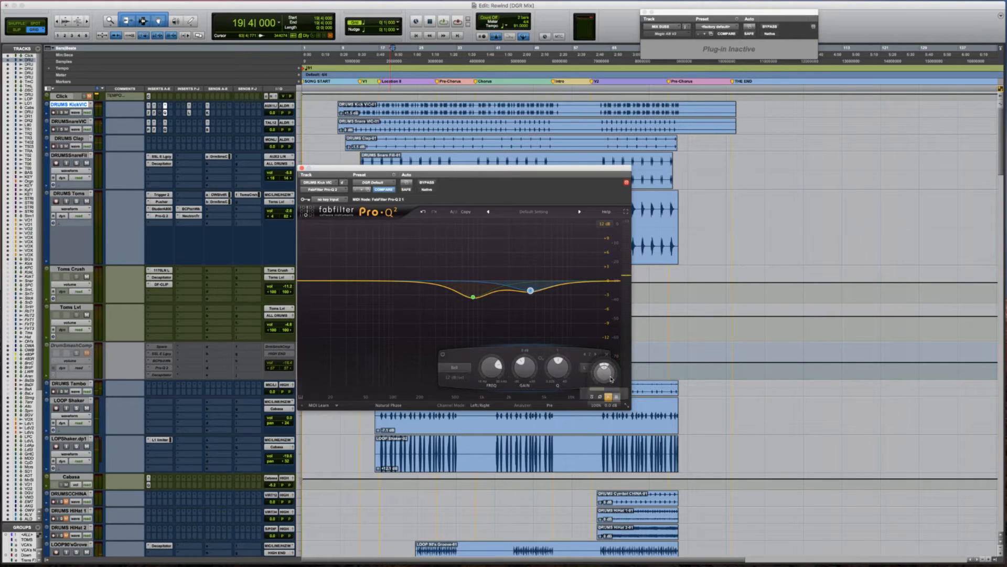
key(space)
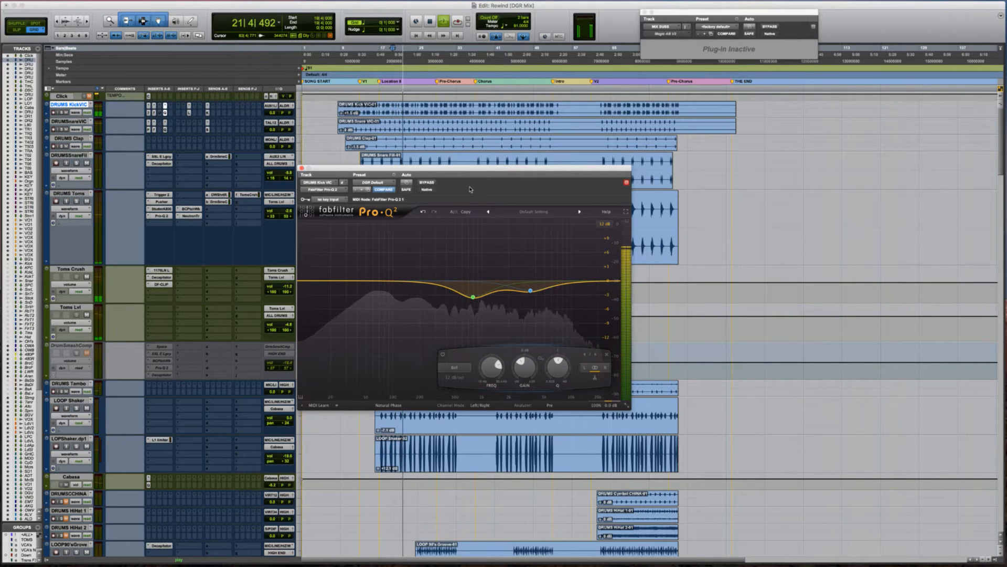
click(427, 183)
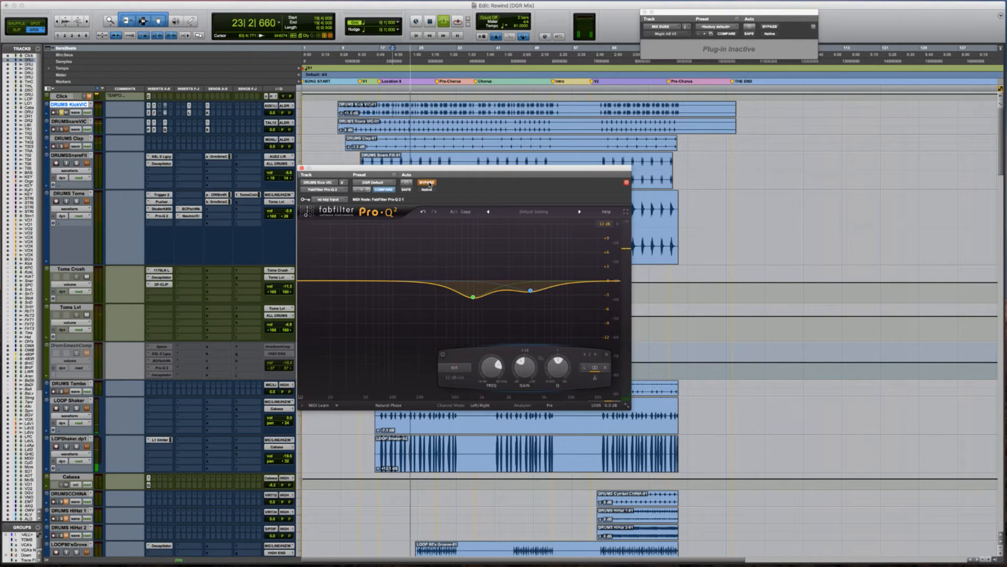
click(427, 183)
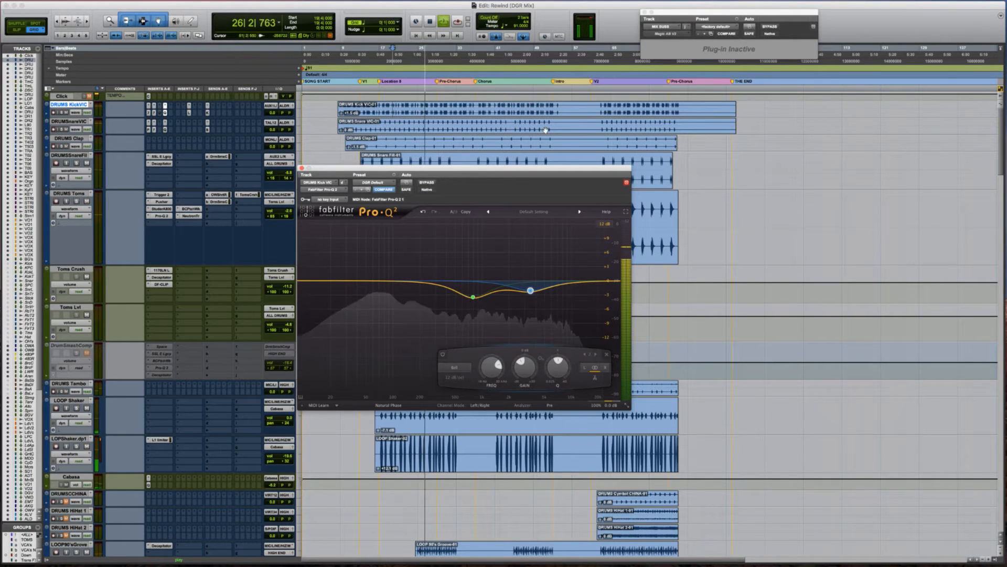
click(427, 183)
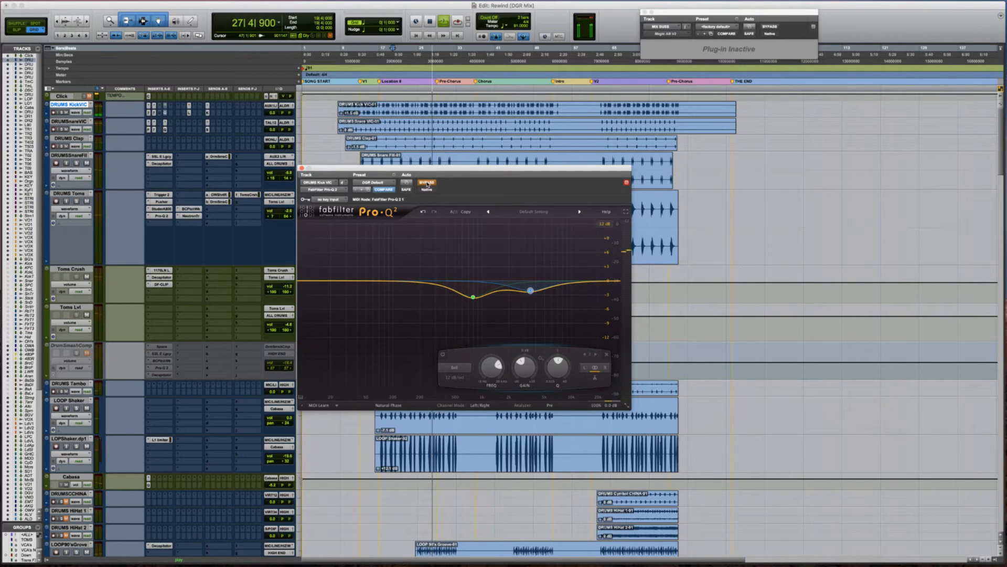
Deactivate the new Pro-Q 2 on the kick, stop playback, close its window and check the Lowender settings.
ctrl+super+click(166, 114)
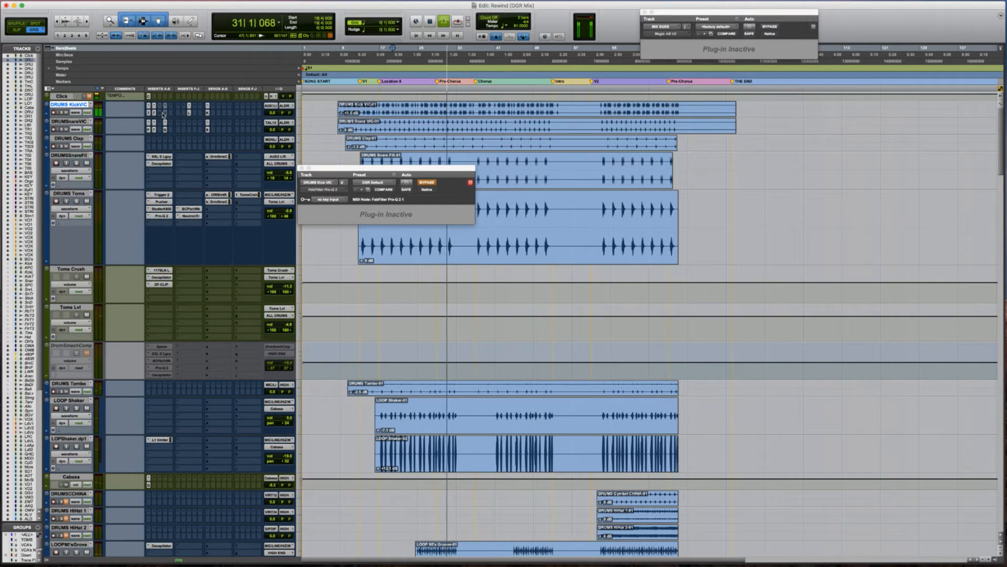
key(space)
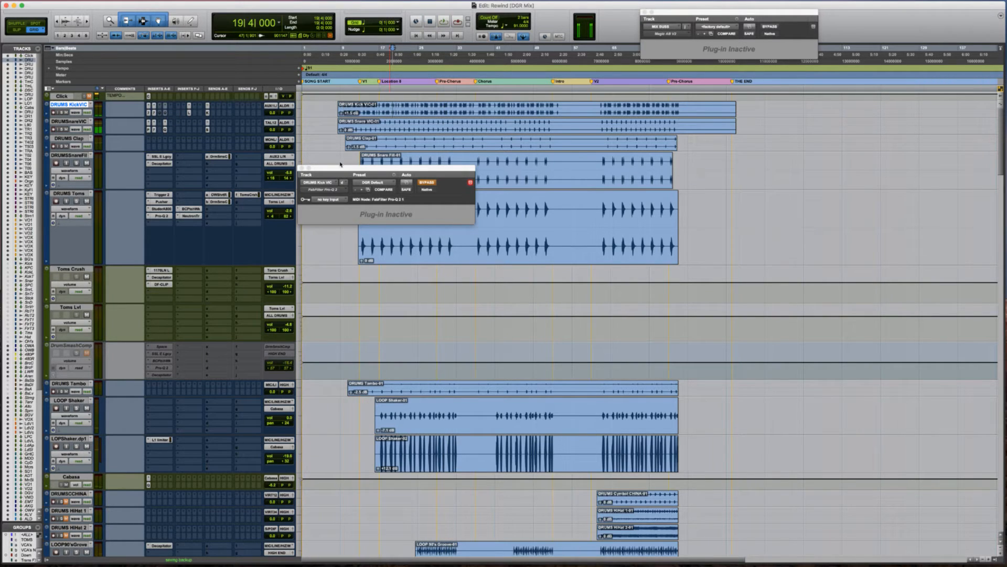
click(302, 168)
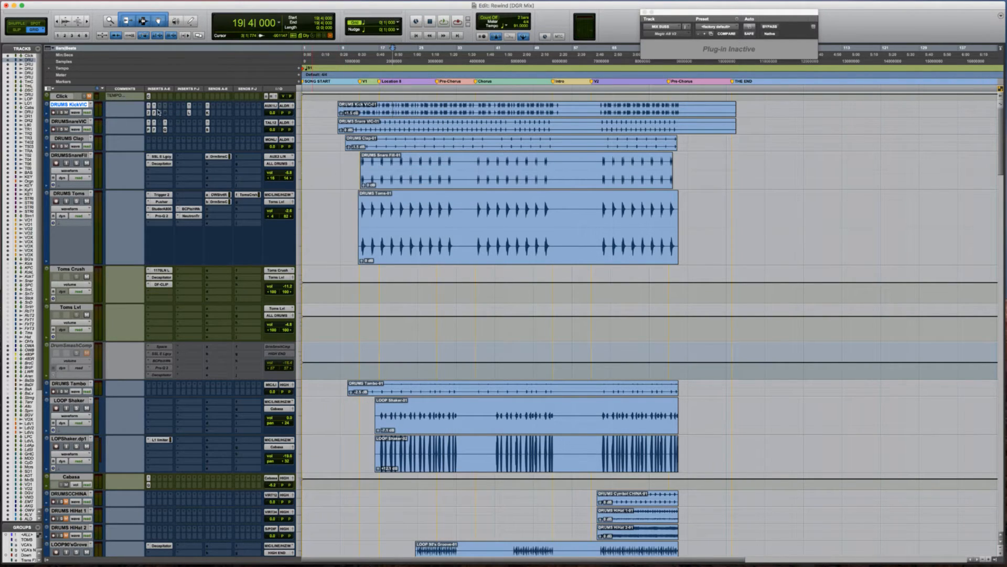
click(189, 113)
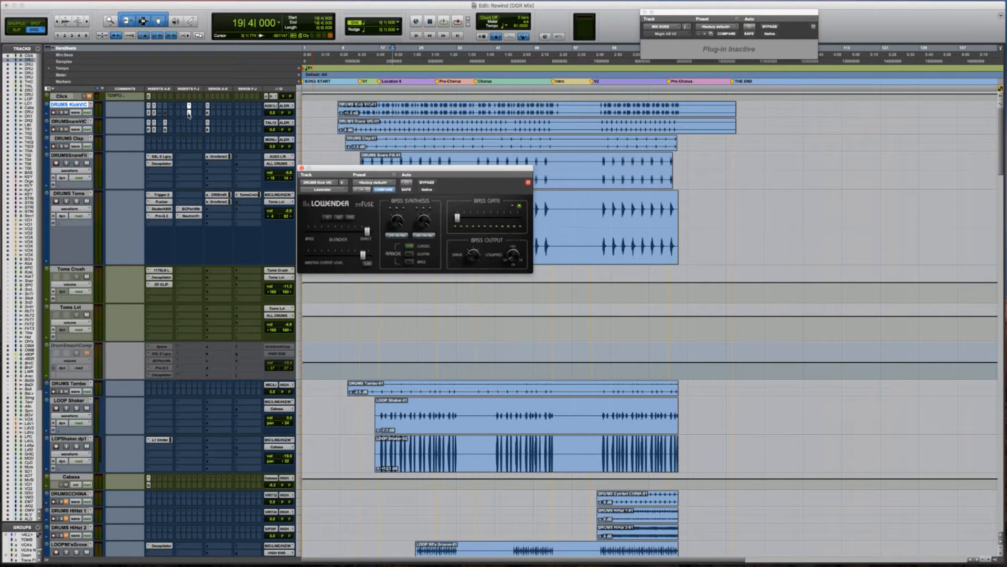
click(189, 113)
In the Rewind to-do list, complete "Reduce click in kick", "Add lows to organ on sides" and "Toms need to start further left".
key(super+Tab)
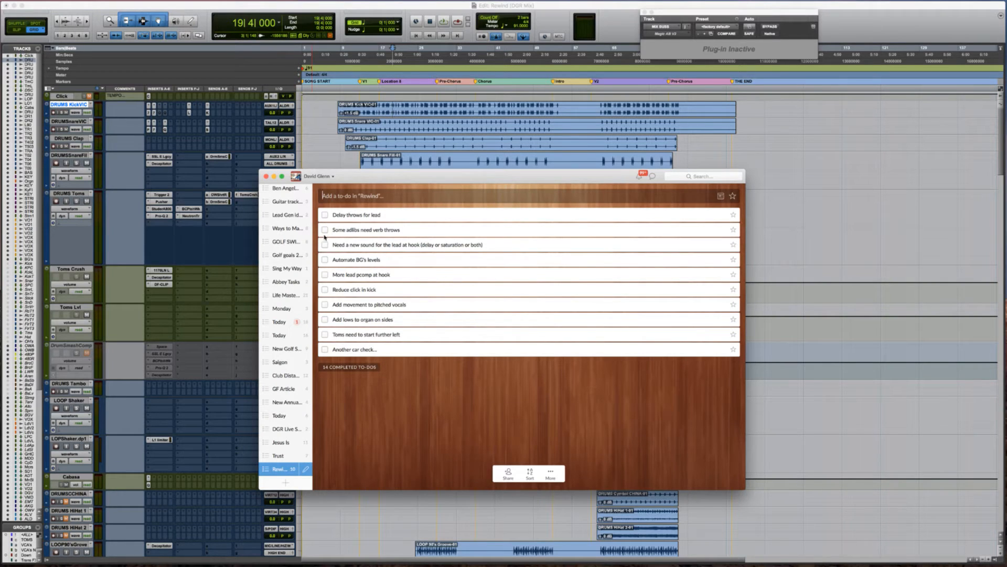
click(325, 289)
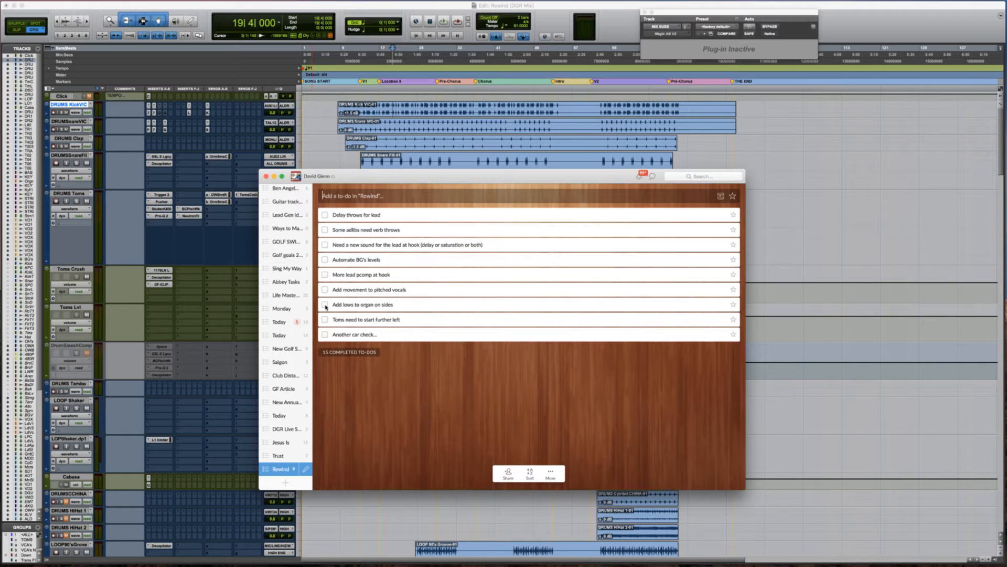
click(325, 305)
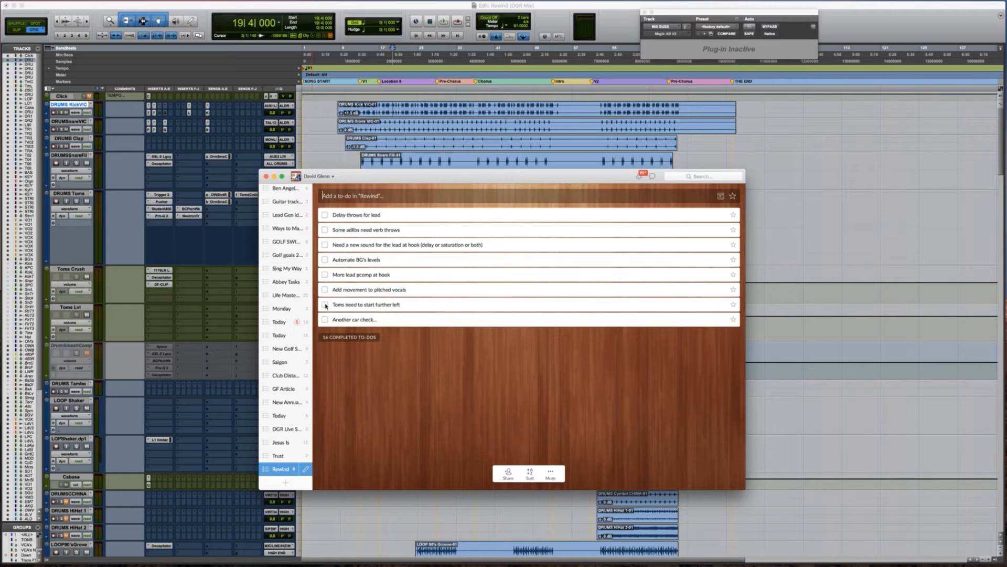
click(326, 304)
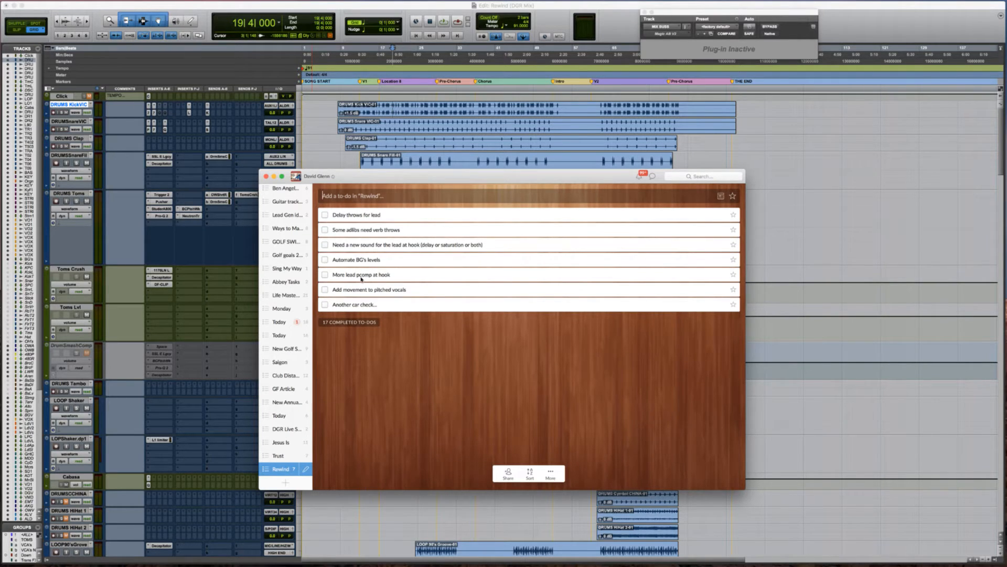
Switch to the Pro Tools Edit window, play the mix, and raise the Ld PComp track's volume to about -10 dB.
key(super+Tab)
scroll(363, 346, down, 15)
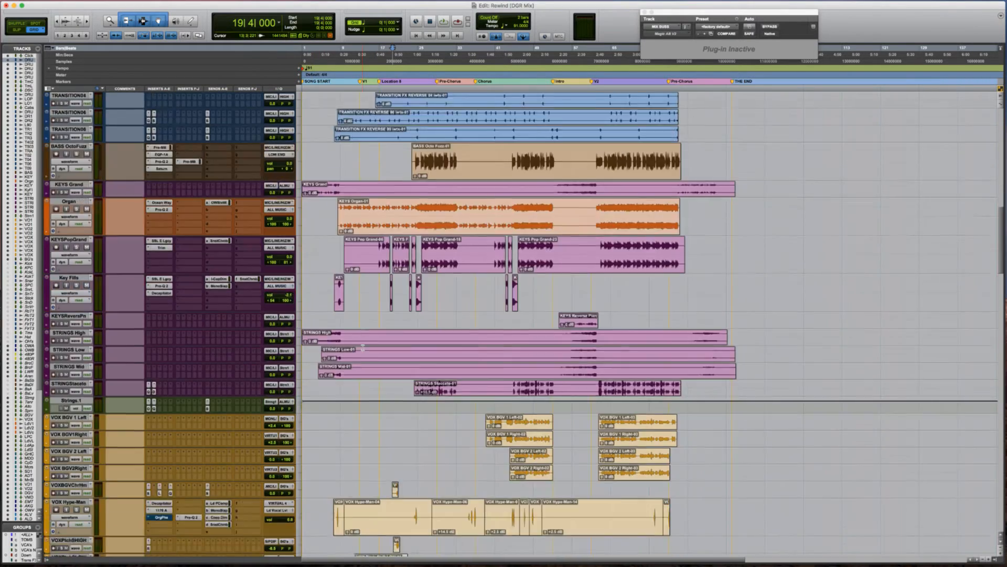
scroll(362, 346, down, 20)
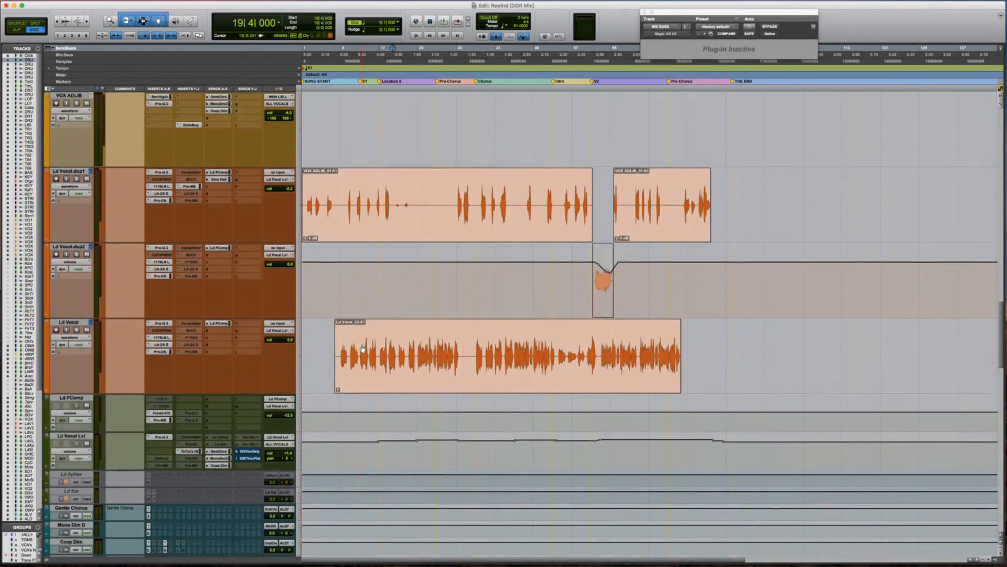
scroll(362, 348, down, 5)
scroll(363, 347, up, 5)
key(space)
scroll(359, 413, down, 8)
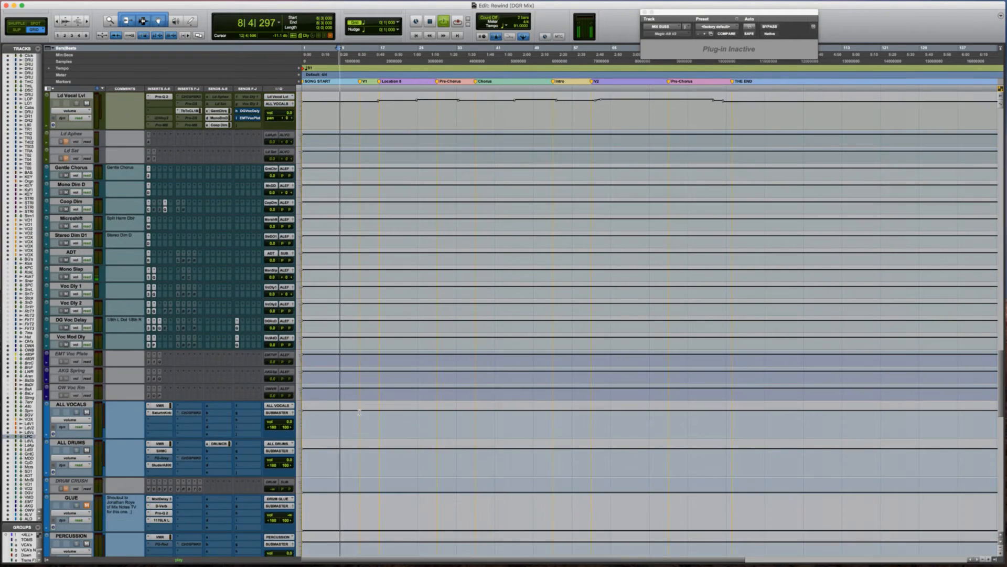
scroll(360, 413, up, 1)
scroll(358, 412, up, 4)
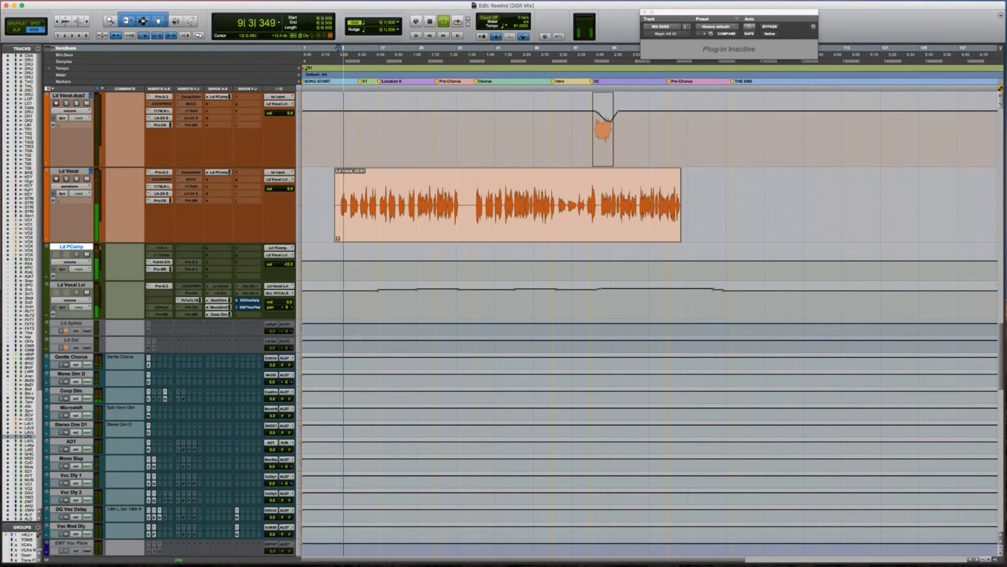
click(287, 264)
drag(286, 267, 282, 265)
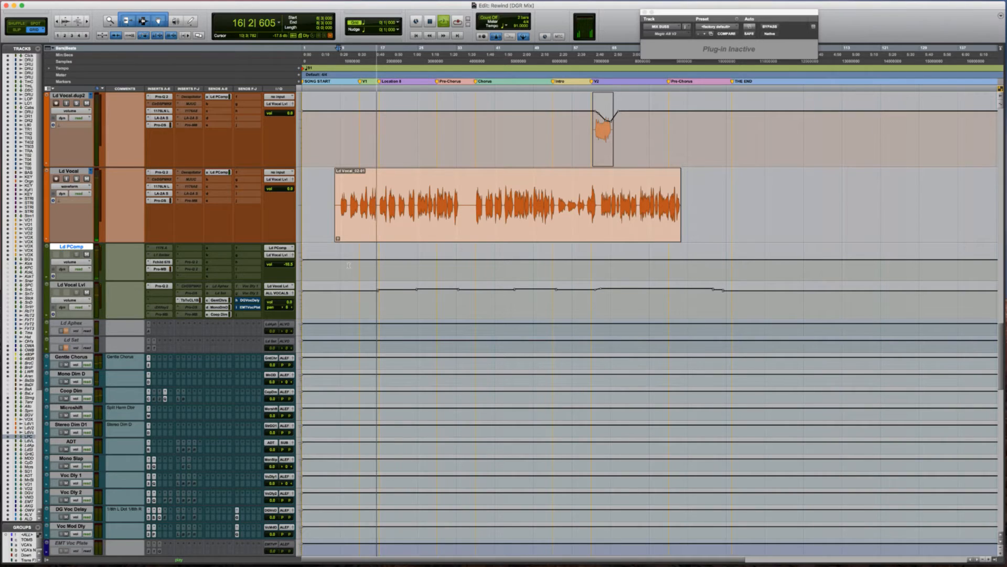
Raise the Ld PComp volume automation over the Ld Vocal phrase from about bar 24 into the first Pre-Chorus.
click(389, 195)
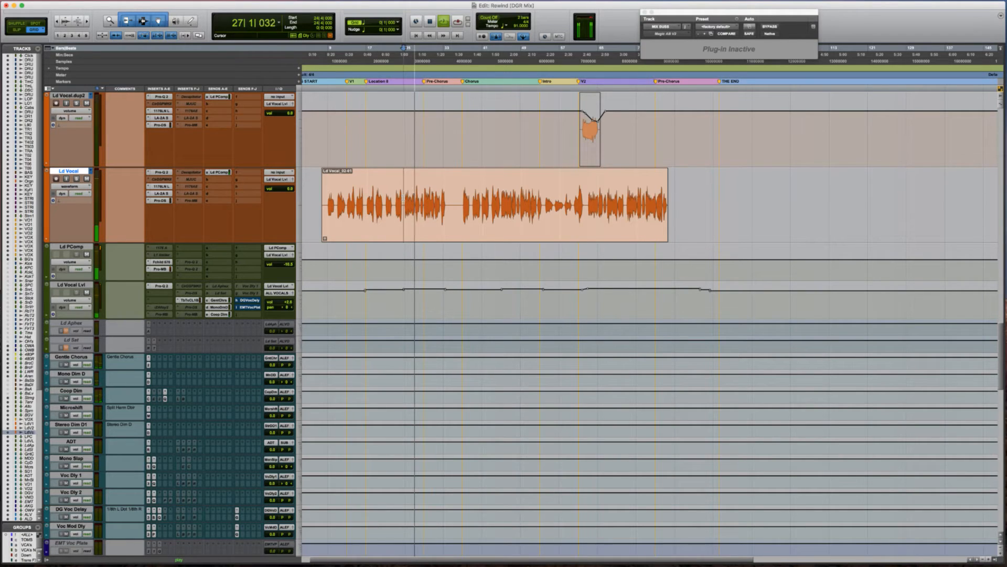
drag(403, 198, 427, 197)
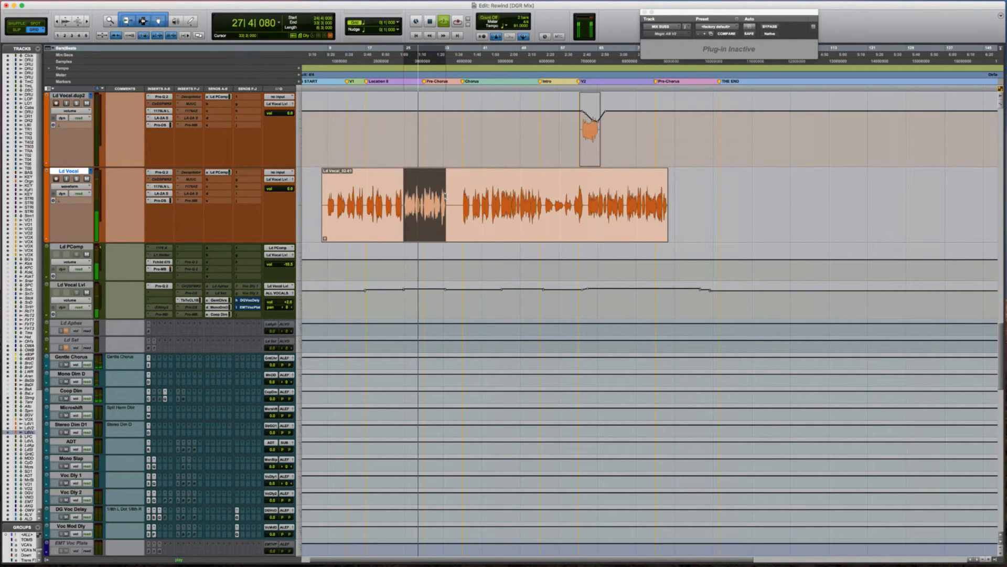
click(439, 194)
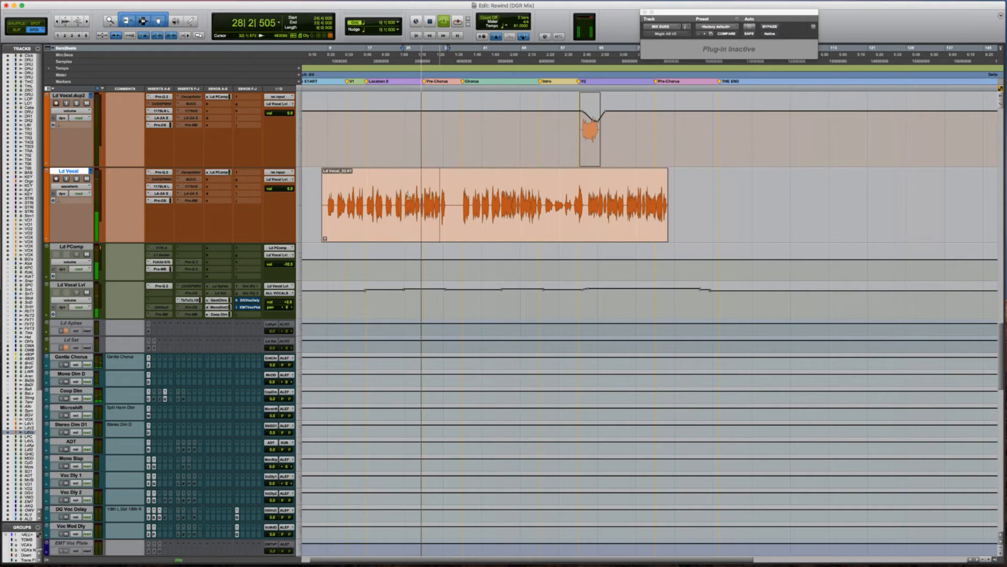
drag(404, 197, 448, 195)
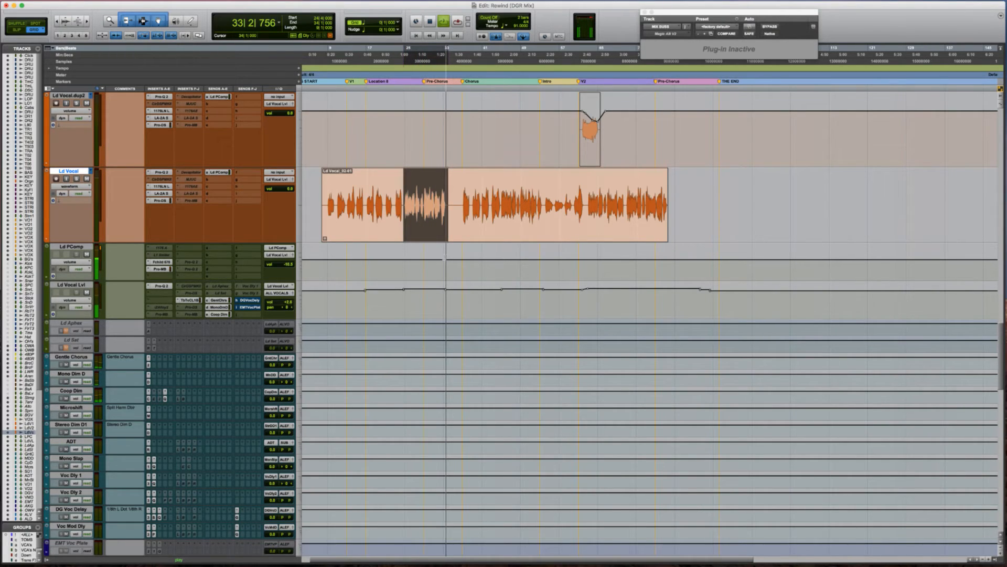
key(semicolon)
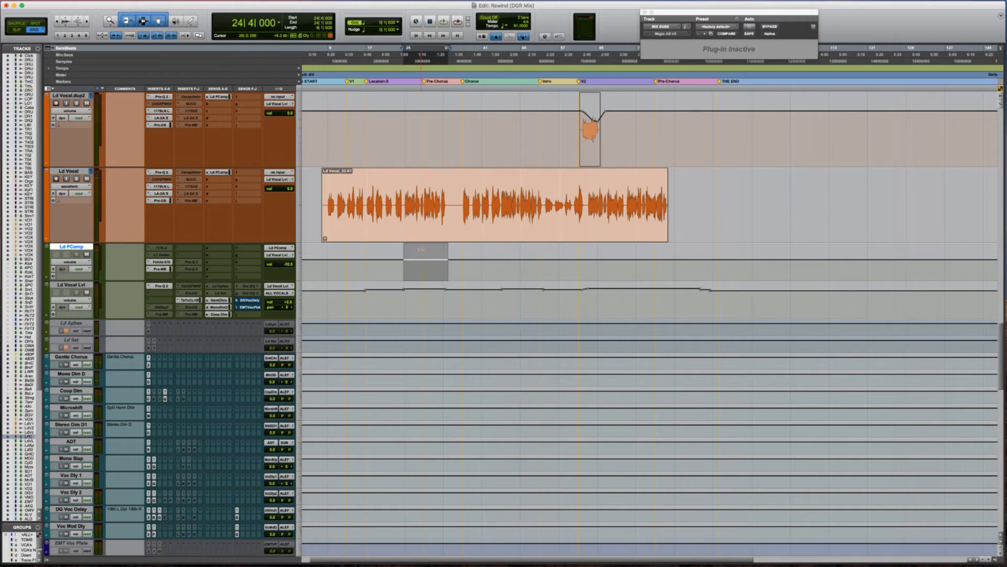
key(space)
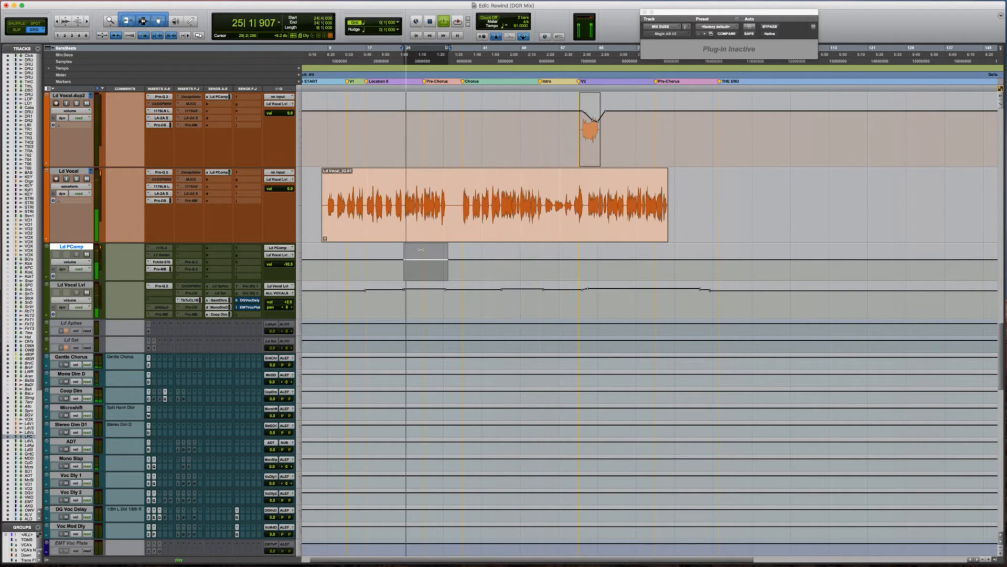
drag(417, 249, 396, 230)
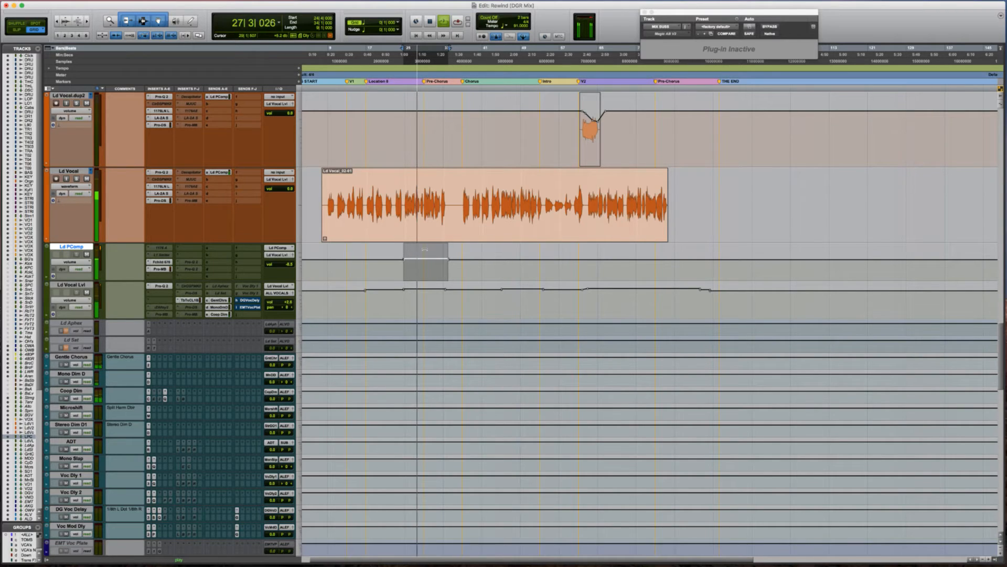
click(438, 257)
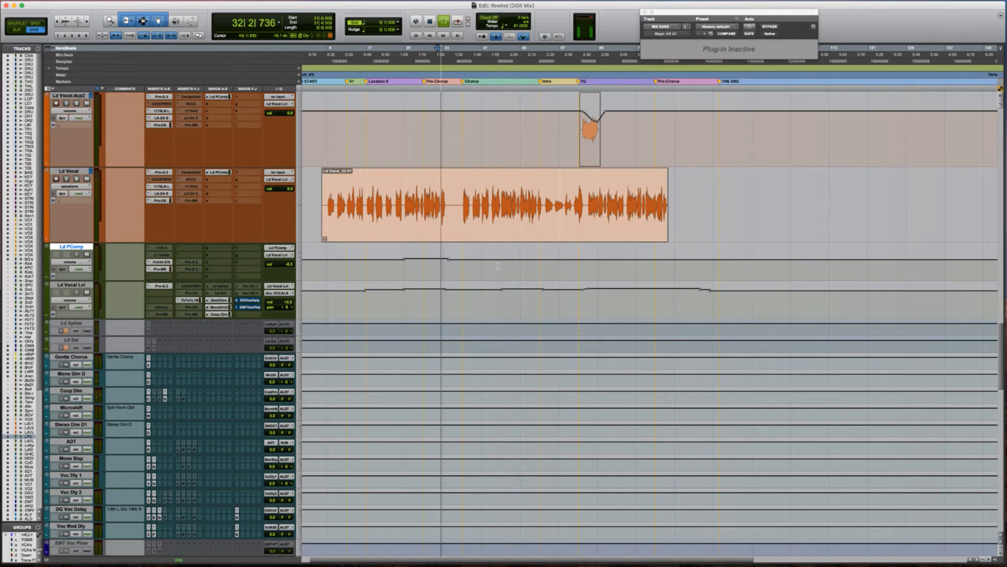
Raise the Ld PComp volume automation over the second half of the Chorus, from bar 45 to just past the Intro marker.
key(space)
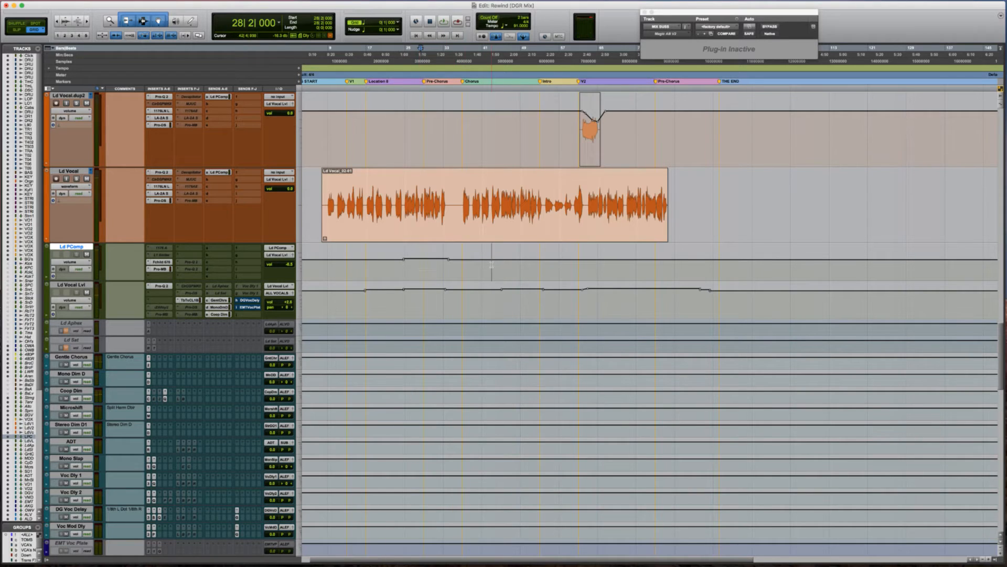
key(t)
scroll(501, 265, right, 3)
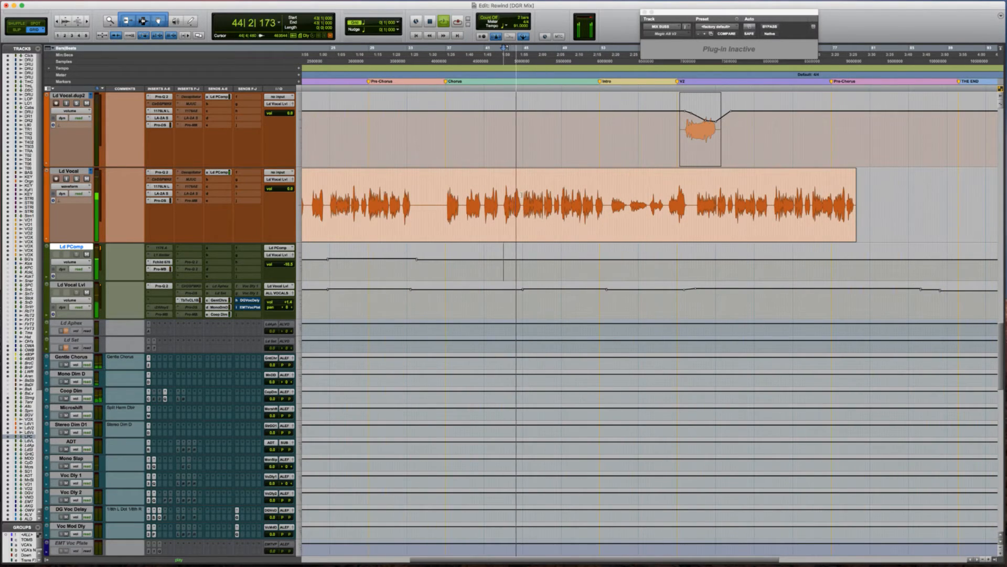
drag(523, 205, 607, 195)
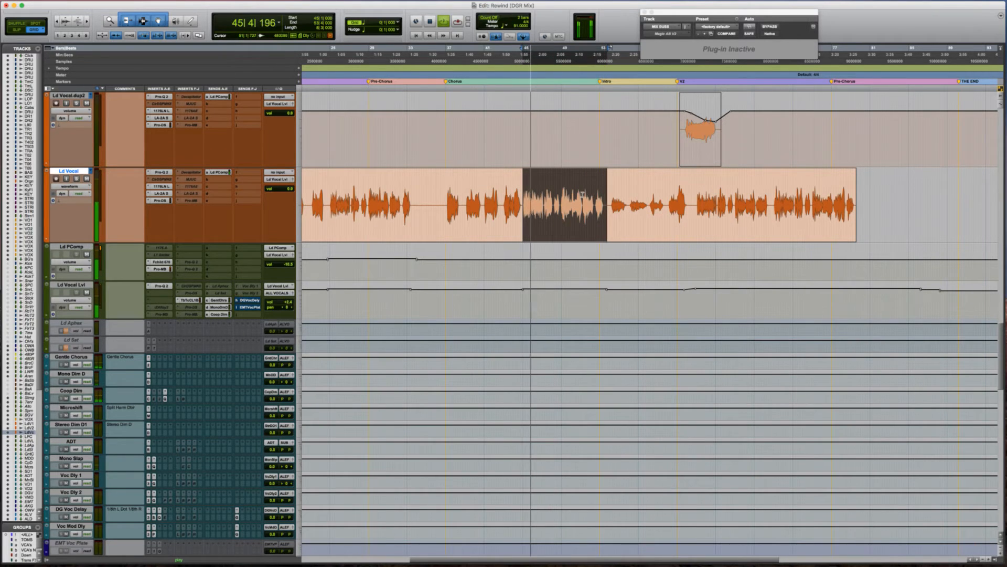
click(584, 195)
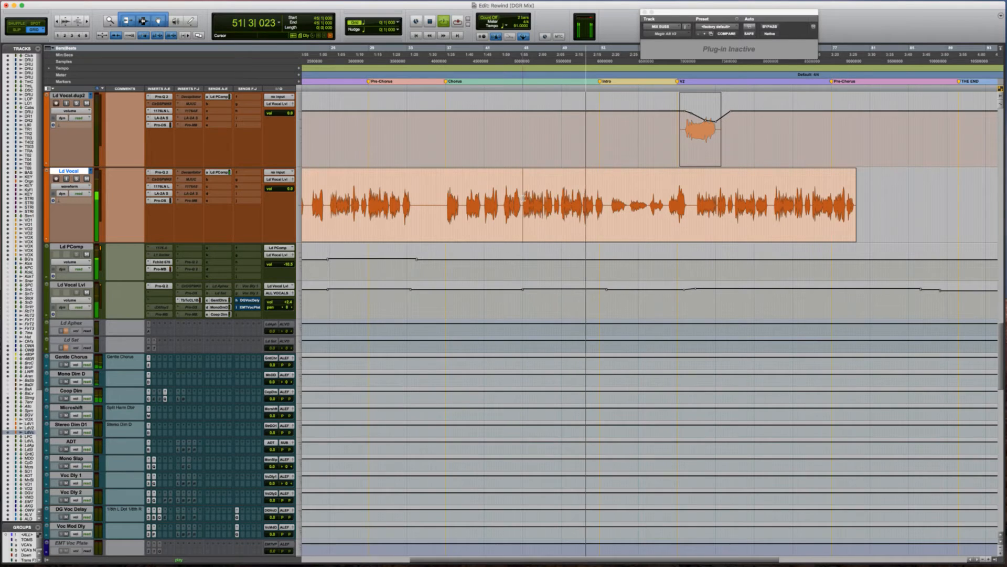
drag(522, 204, 607, 198)
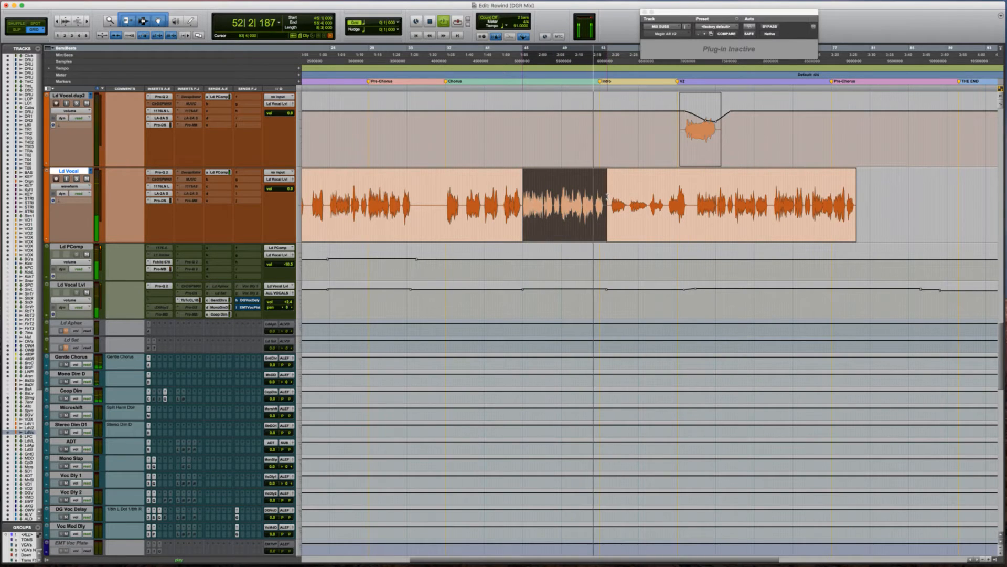
key(semicolon)
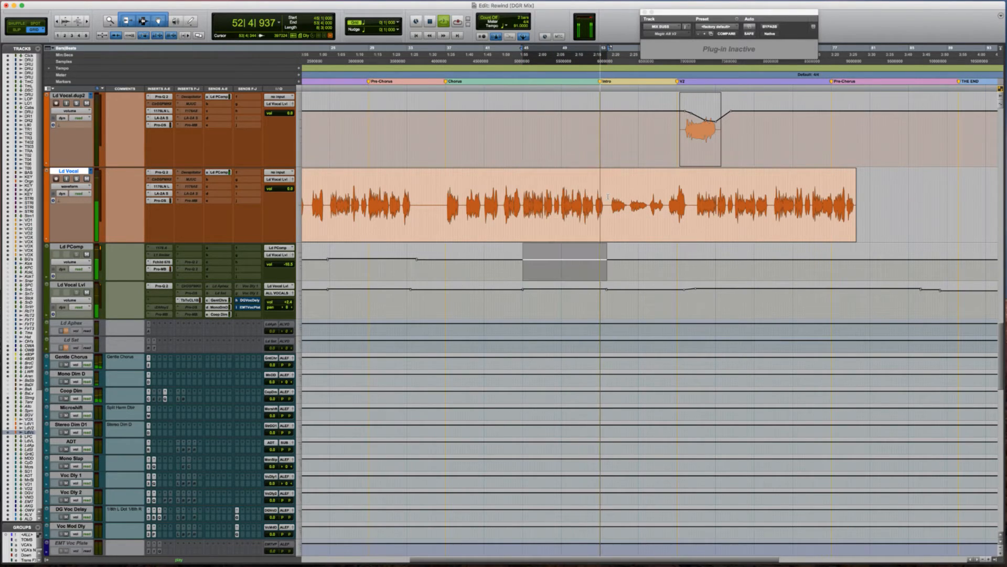
drag(567, 248, 566, 245)
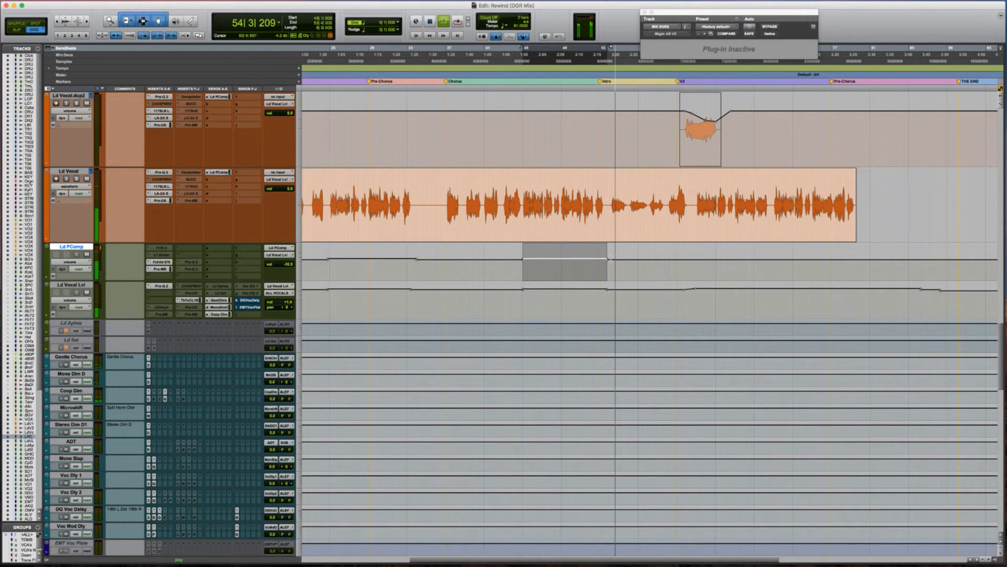
click(678, 258)
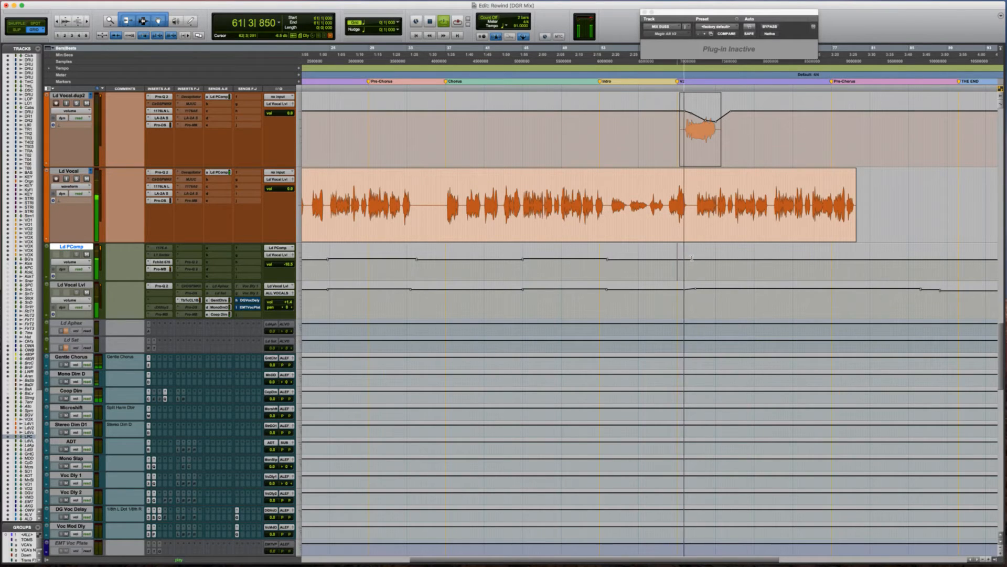
Raise the Ld PComp volume automation from about bar 62 in V2 to just past the end of the lead vocal.
drag(692, 259, 868, 259)
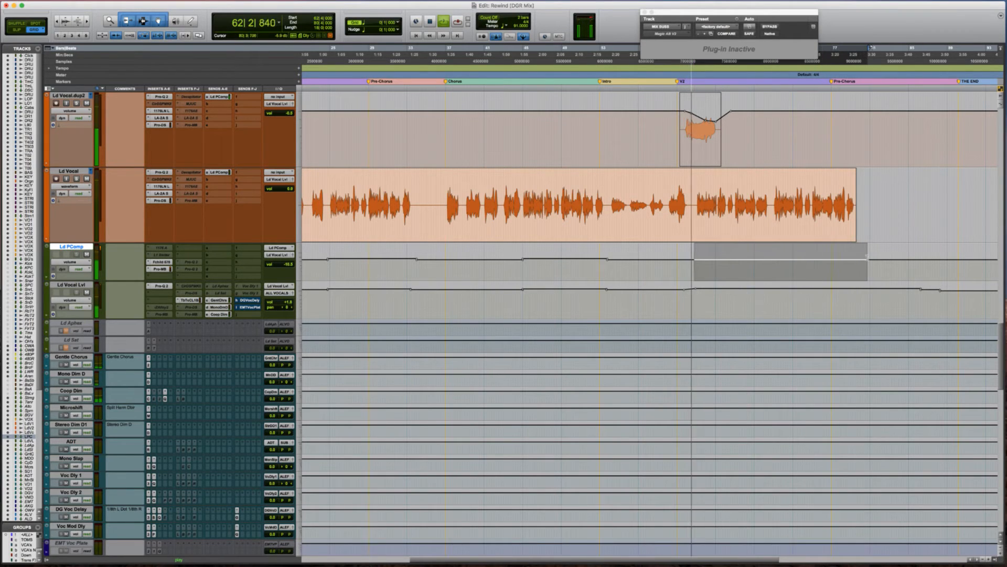
drag(772, 245, 746, 247)
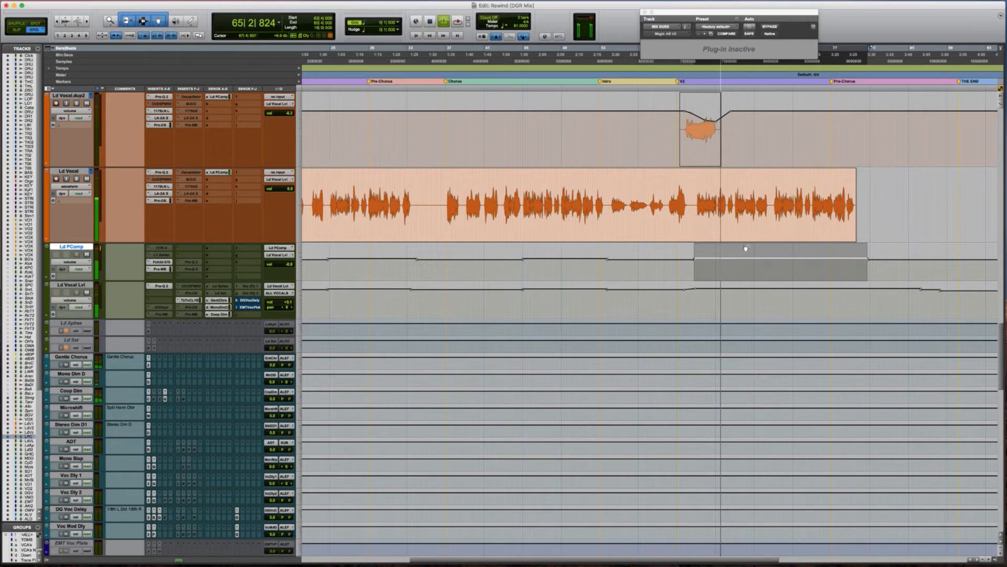
click(715, 263)
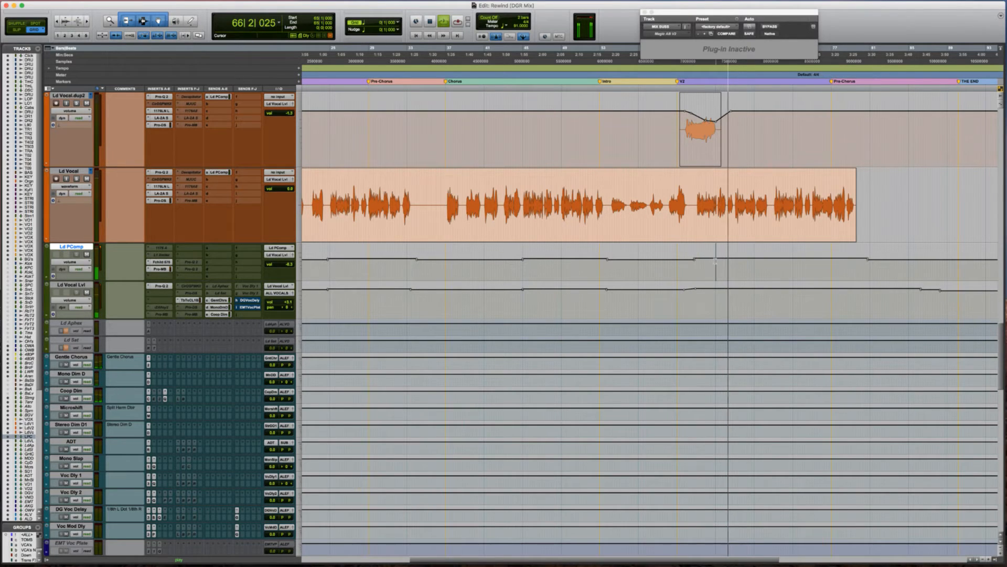
key(r)
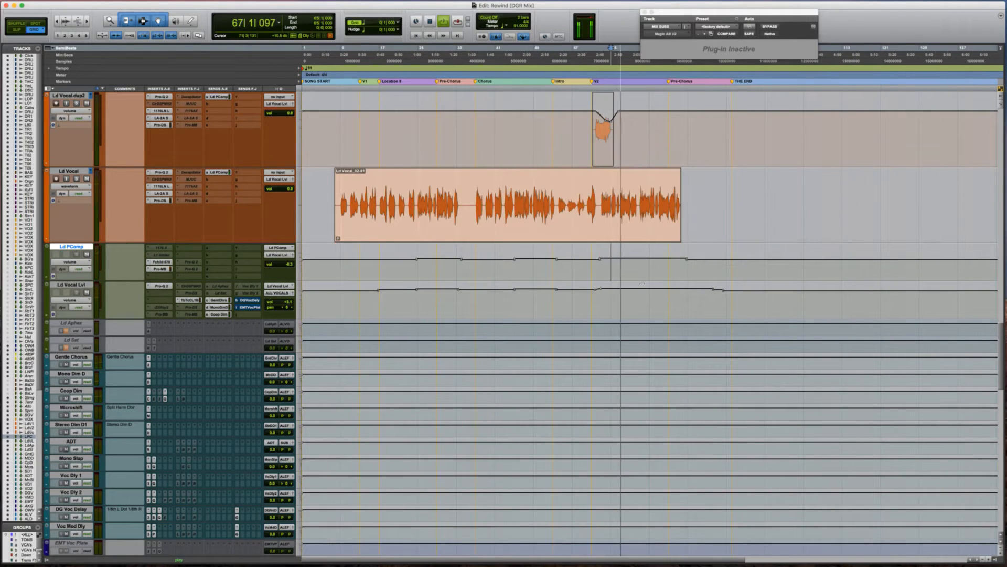
Enlarge the Organ track's height and switch the edit mode to Slip.
scroll(464, 270, up, 10)
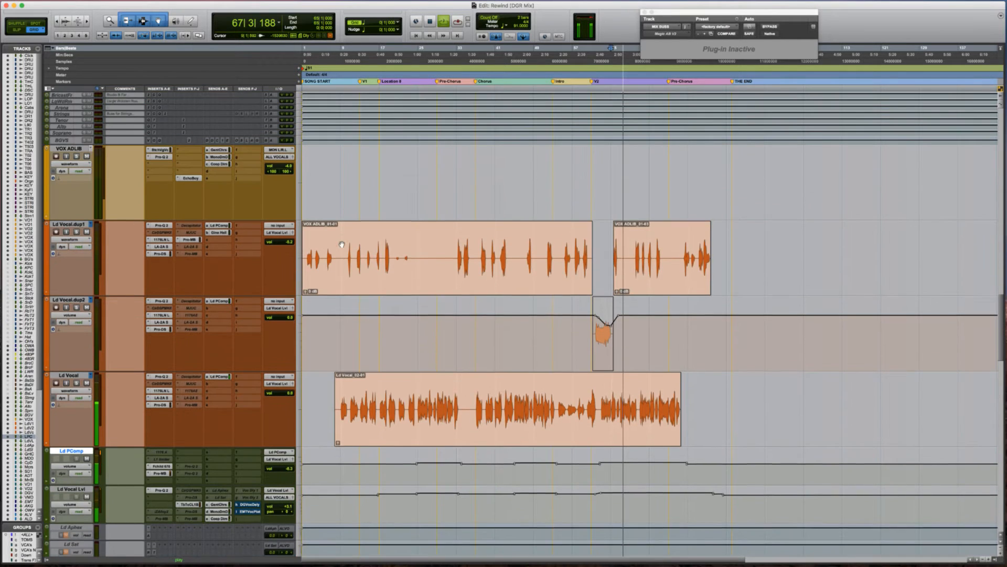
scroll(342, 244, up, 15)
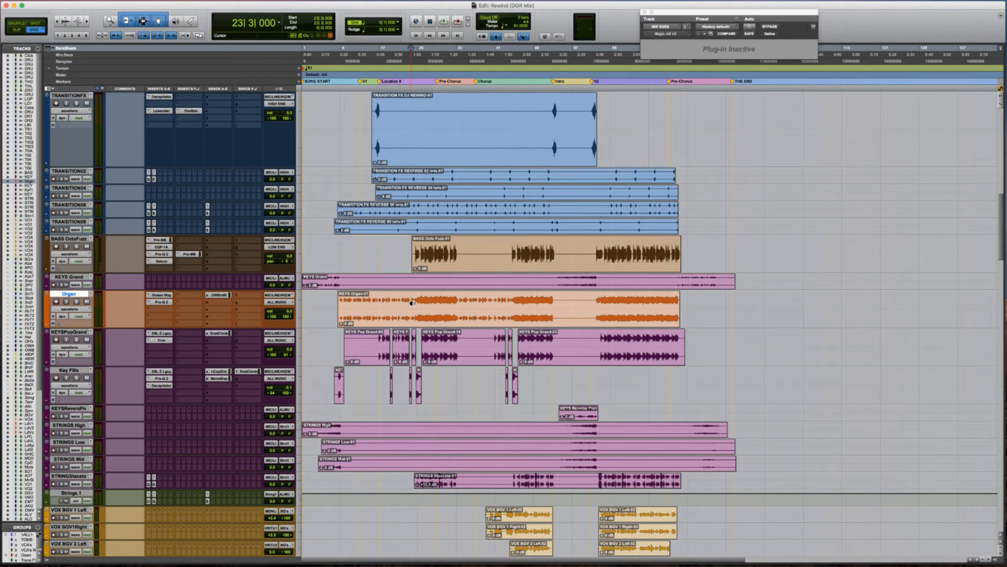
click(412, 303)
key(ctrl+Up)
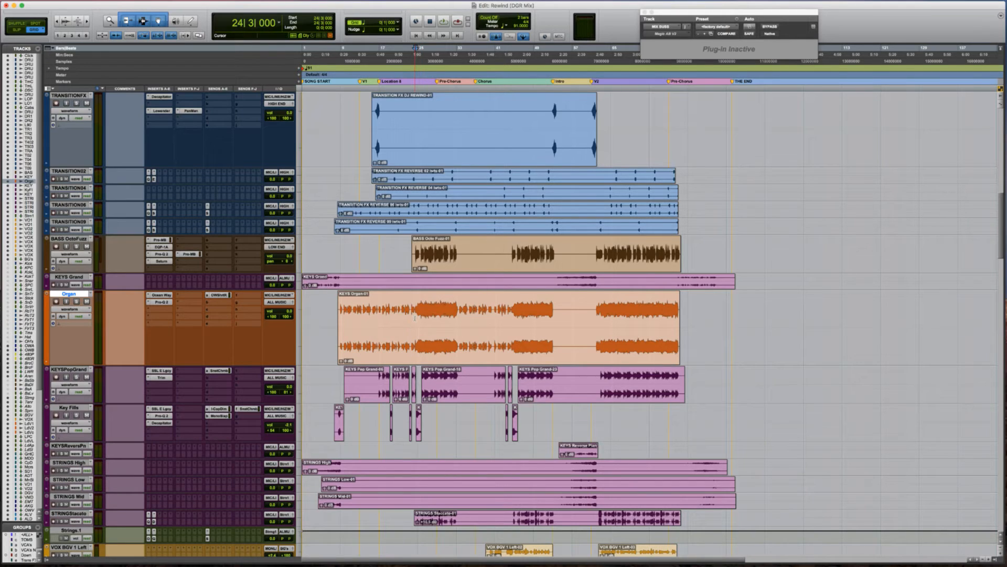
key(ctrl+])
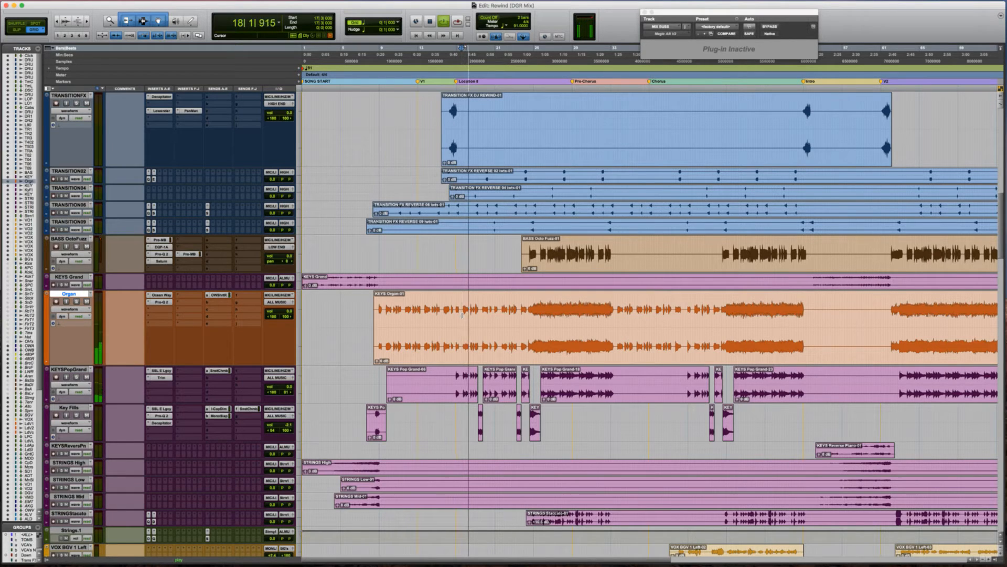
click(527, 316)
key(F2)
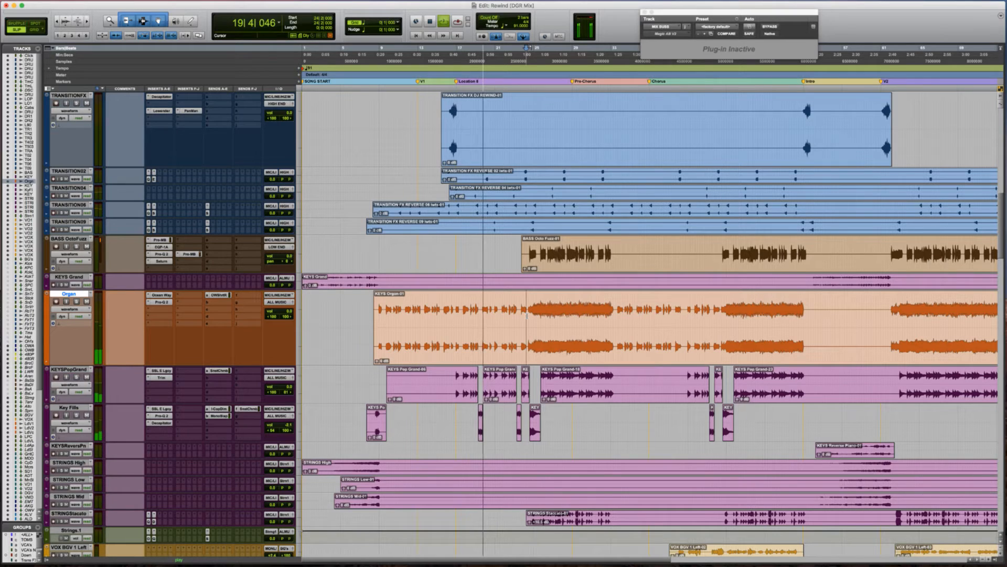
Separate the Organ clip at about bar 24, beat 2, just before its dense sustained section begins.
click(528, 316)
key(t)
key(t)
key(t)
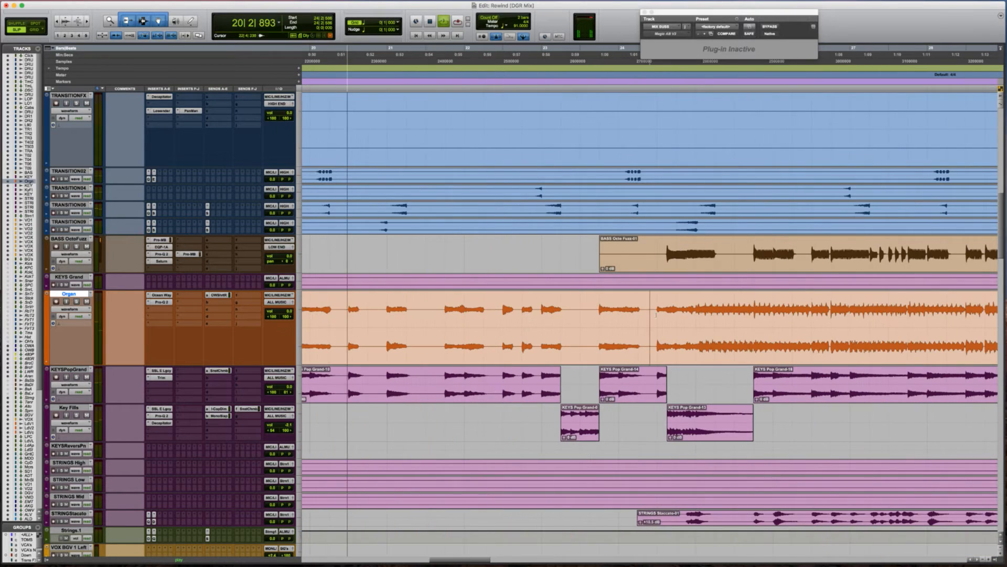
key(b)
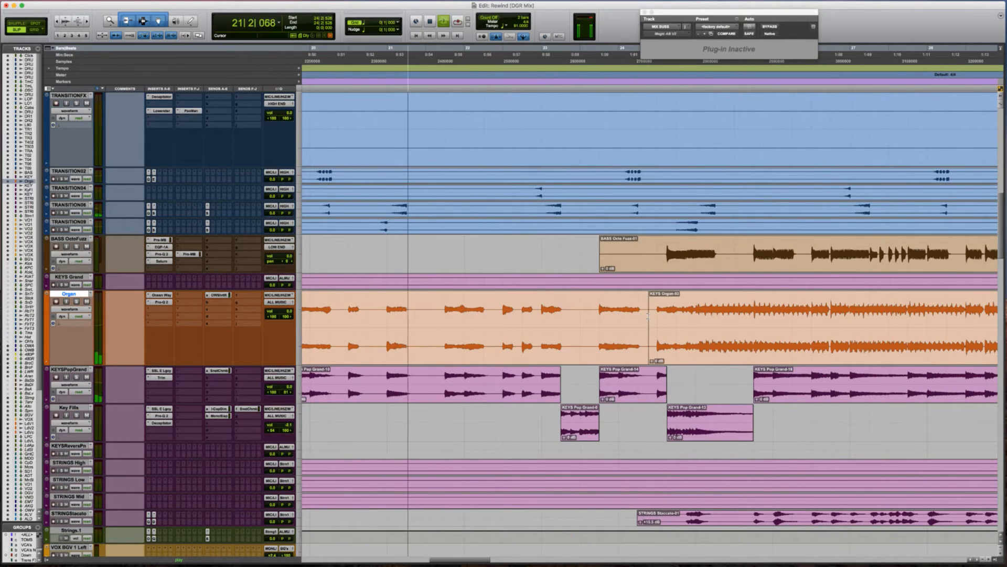
Audition the Organ clip around the split near bar 24 and undo the separation.
key(r)
scroll(648, 316, right, 4)
key(space)
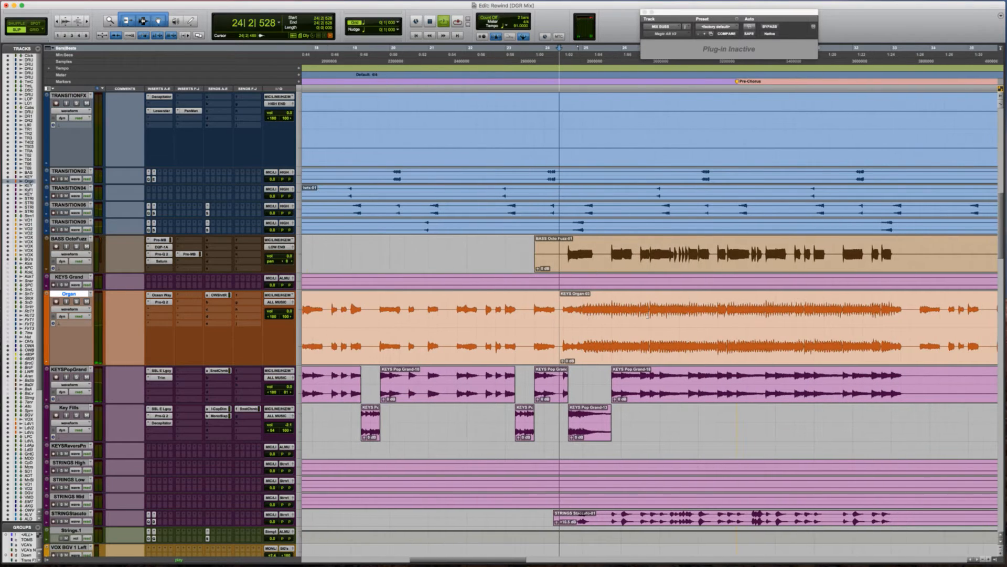
scroll(648, 316, right, 3)
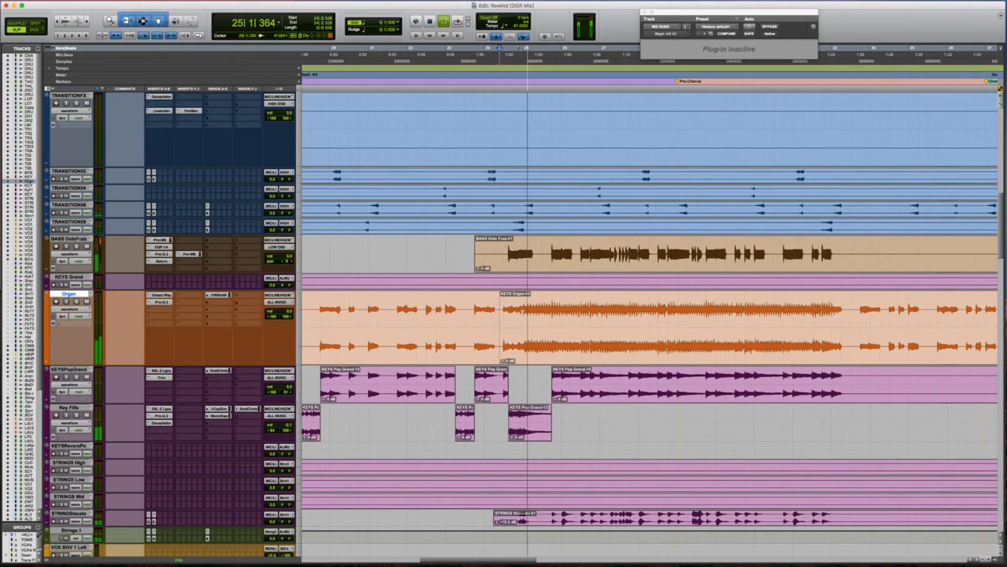
key(space)
key(super+z)
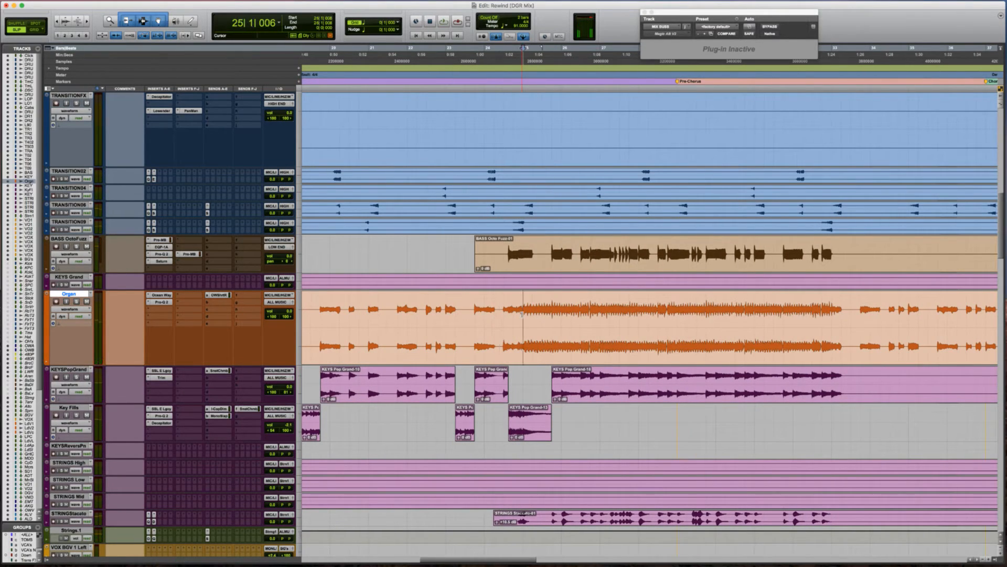
Separate the Organ clip at bar 25, beat 1, where its dense sustained section begins, and audition across the split.
double_click(519, 313)
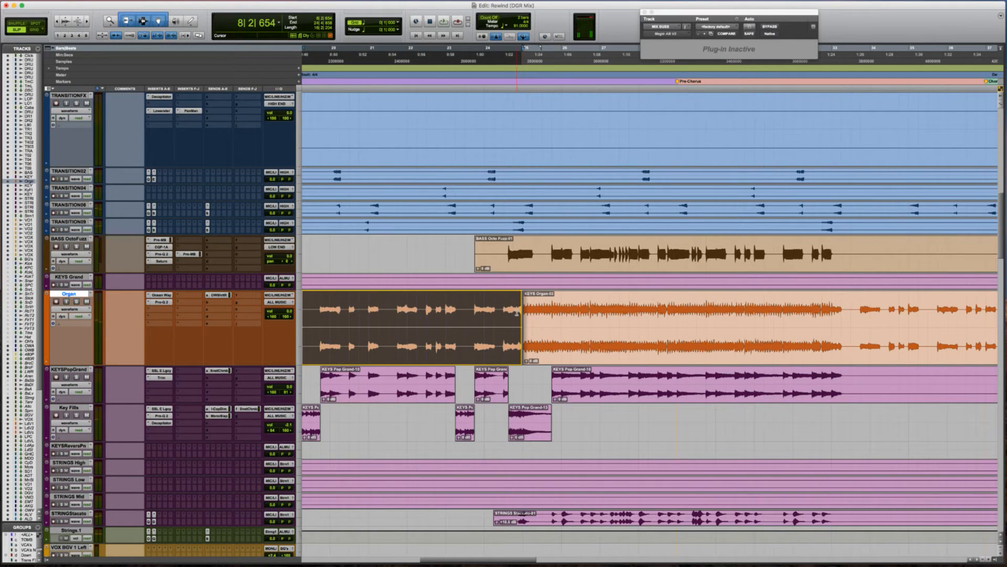
click(512, 309)
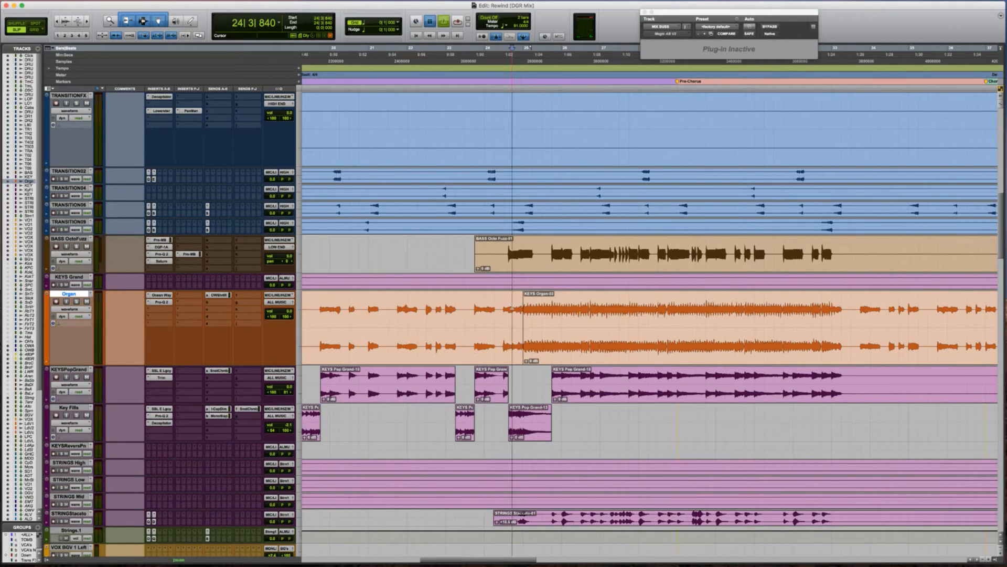
key(space)
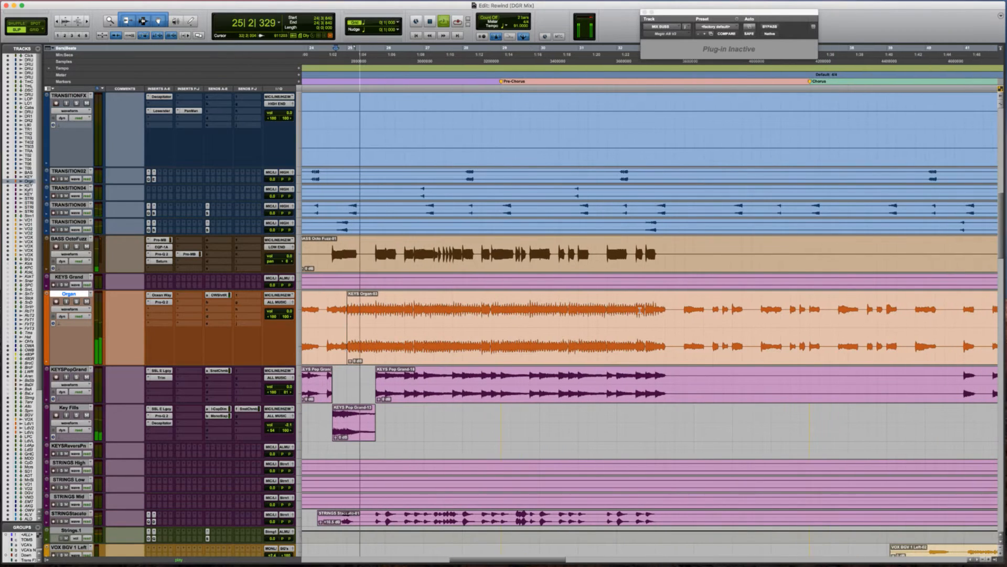
Separate the Organ clip at about bar 33, beat 2, just after the dense sustained section ends.
click(653, 320)
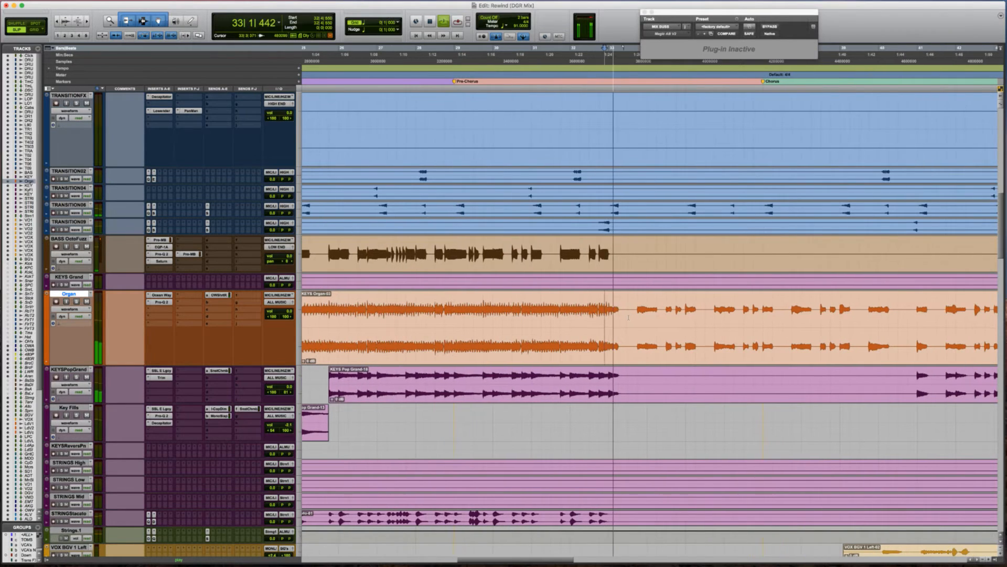
click(602, 315)
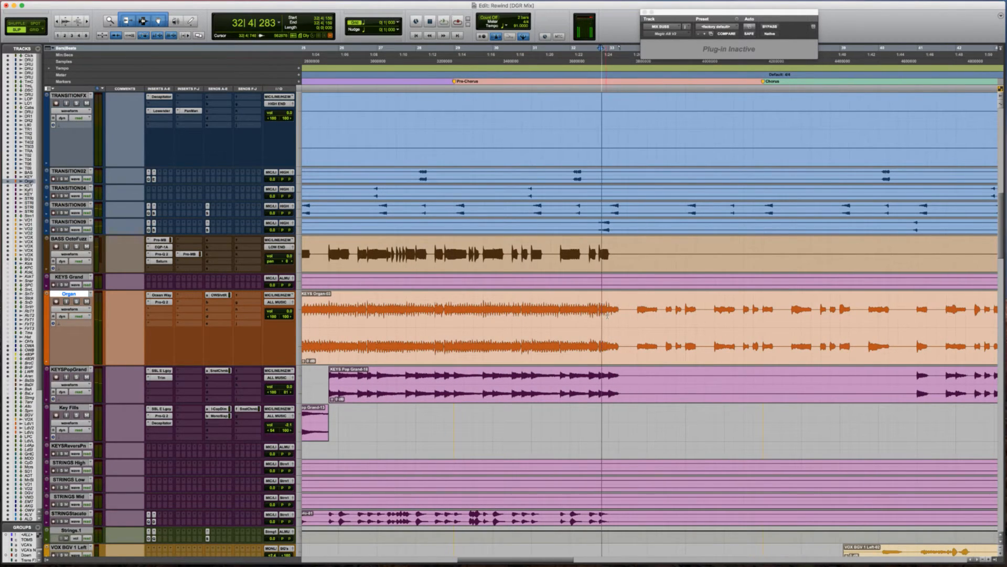
click(606, 315)
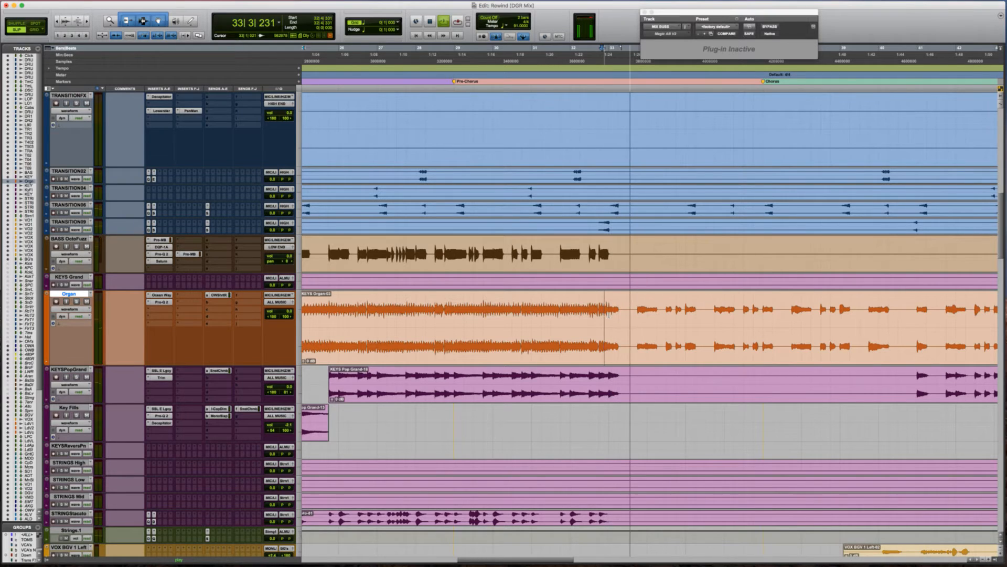
click(608, 315)
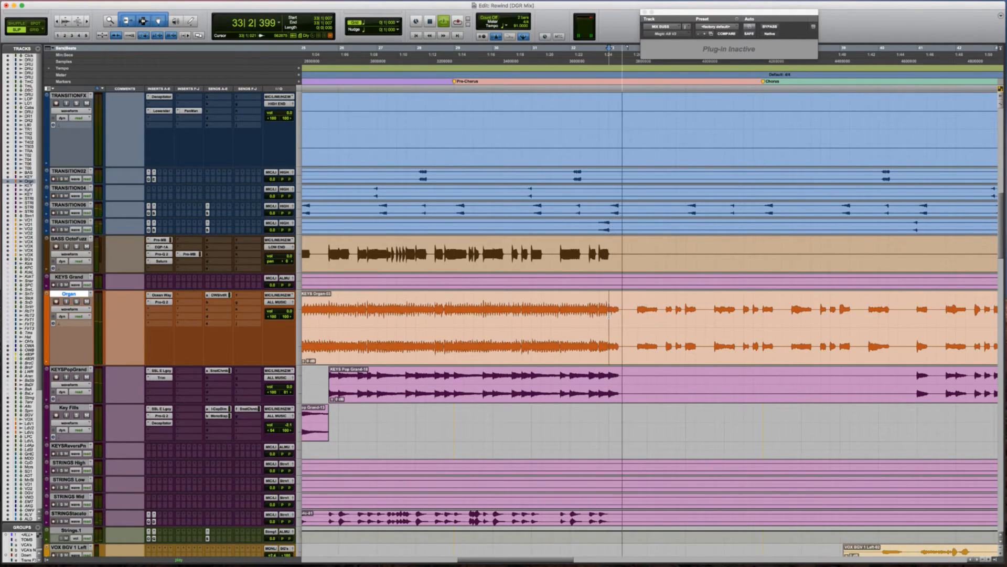
key(space)
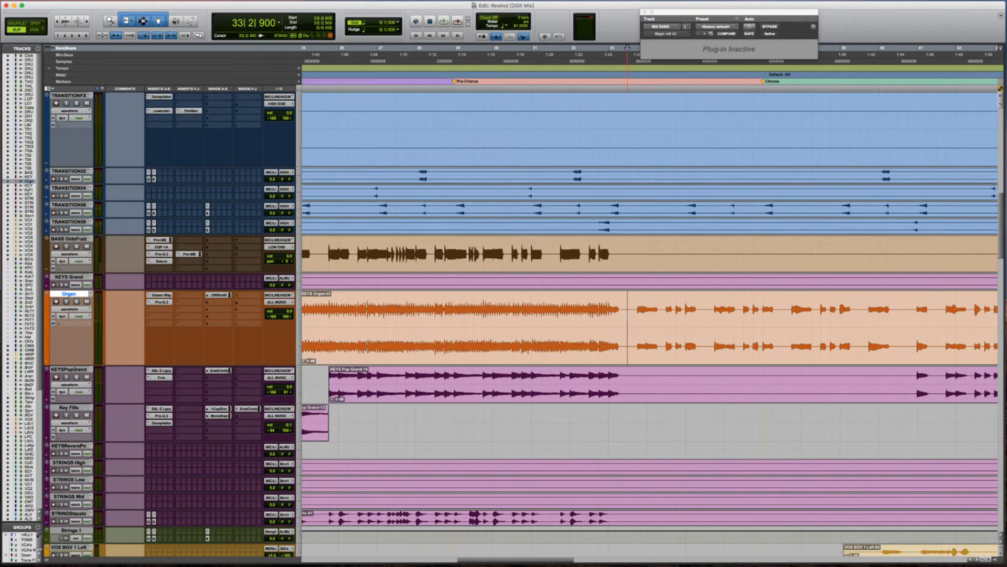
Separate the Organ clip at bar 45, beat 1, and remove its silent stretch between about bars 53 and 61.
scroll(628, 314, right, 10)
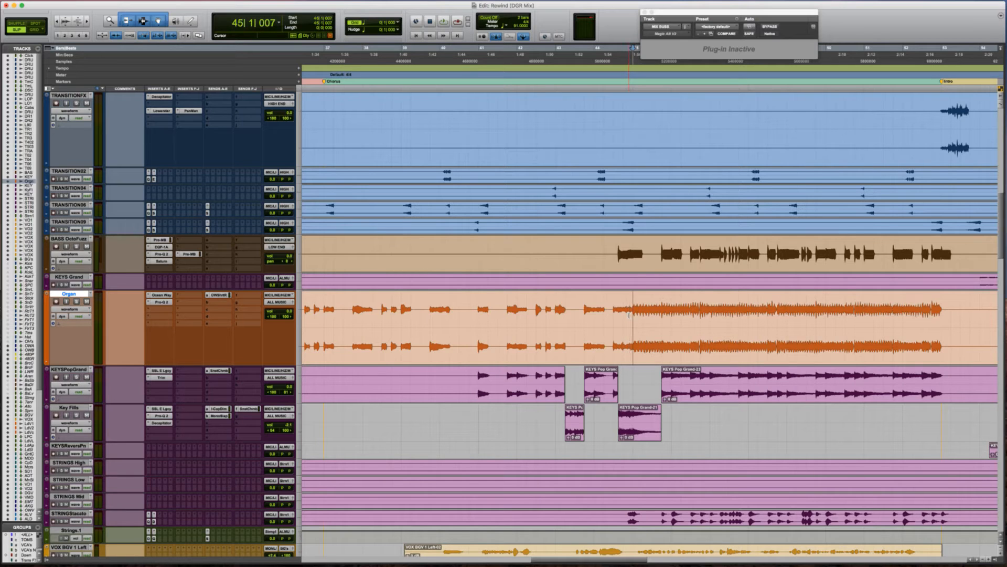
scroll(639, 316, right, 4)
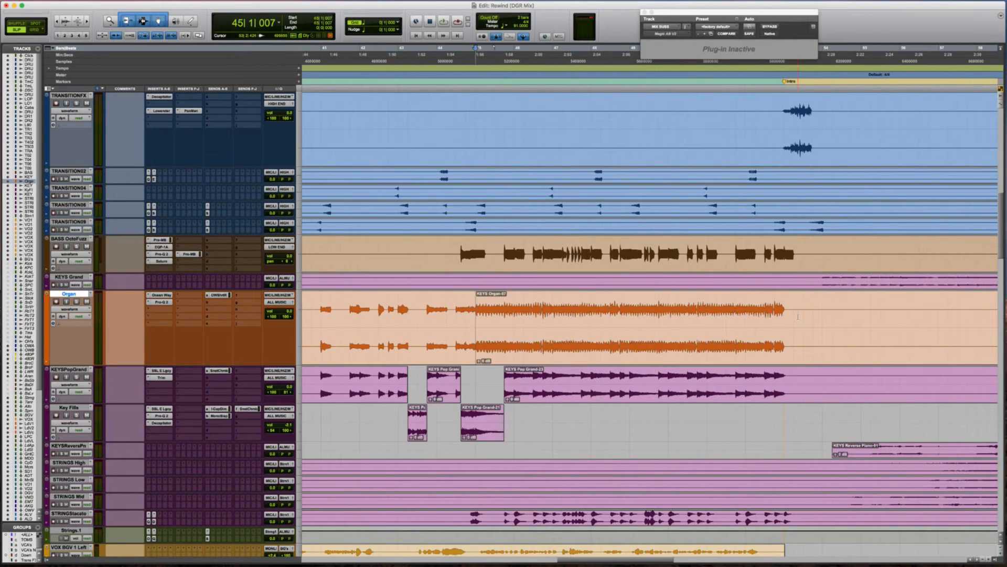
key(r)
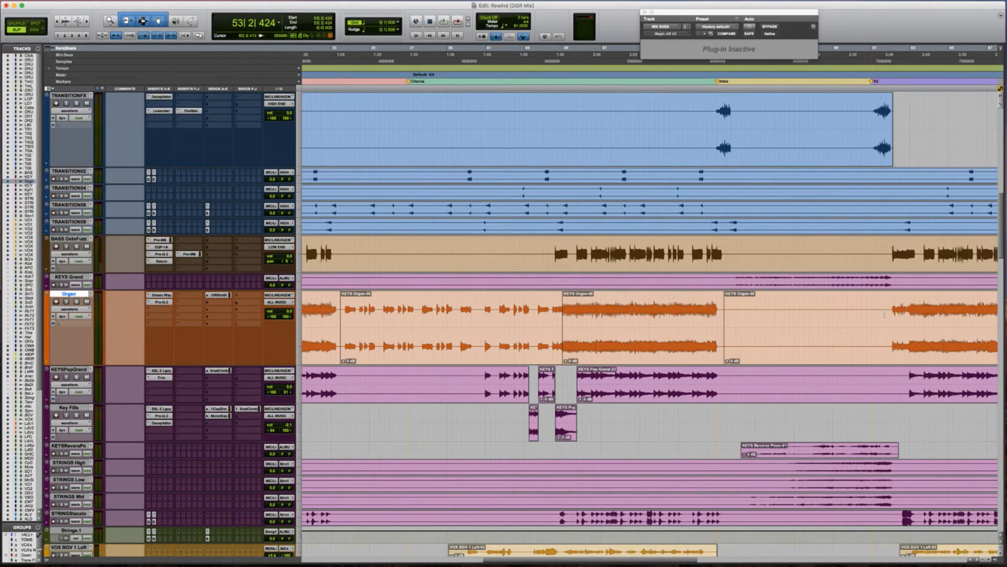
scroll(887, 315, right, 8)
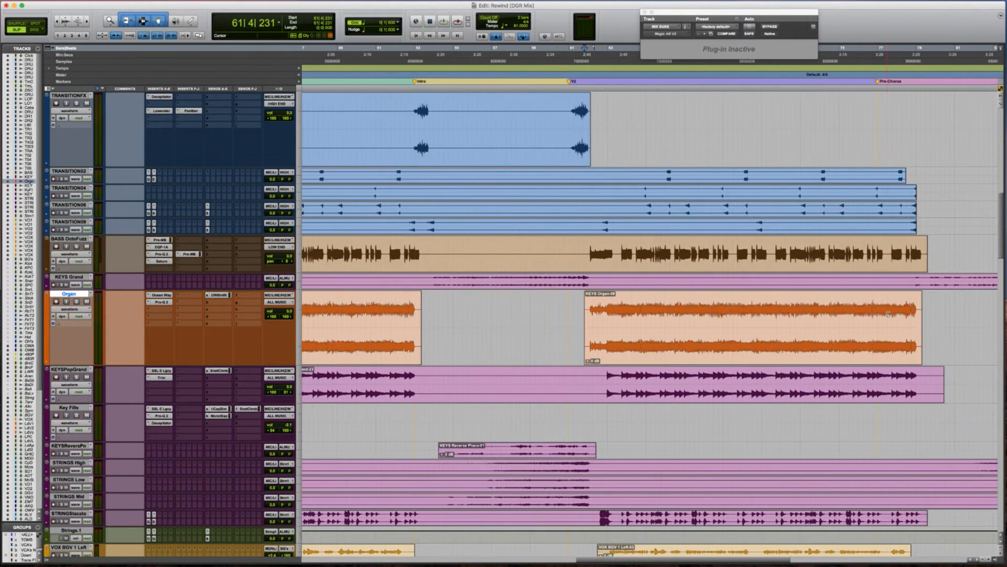
Separate the Organ clip at about bar 63, where the dense V2 section starts, and audition from just before V2.
key(space)
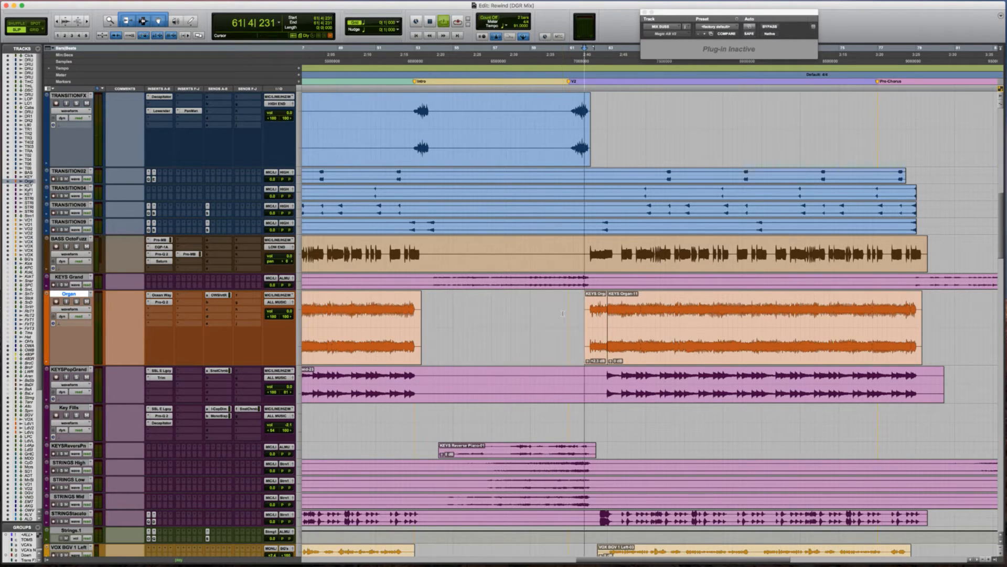
key(space)
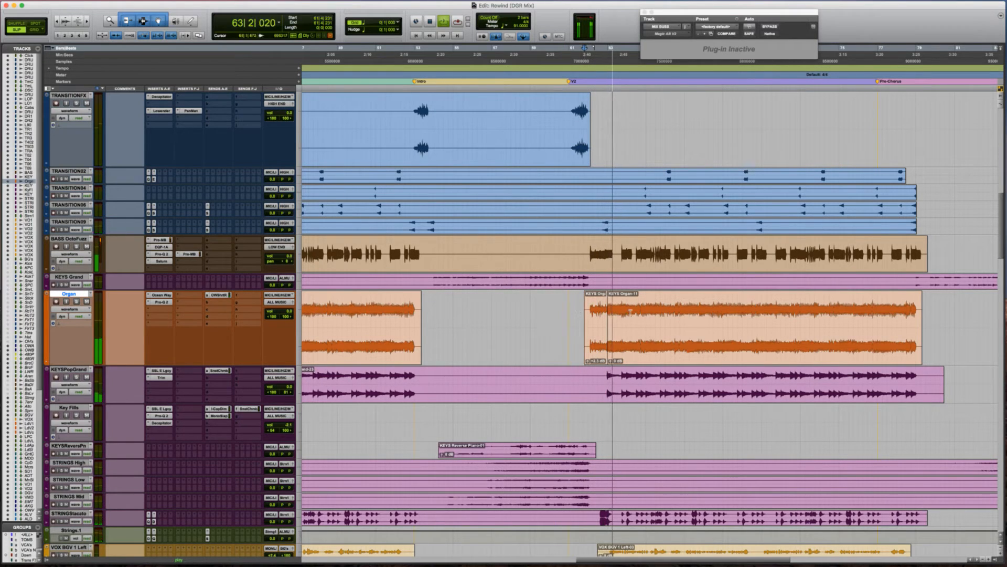
scroll(649, 313, down, 1)
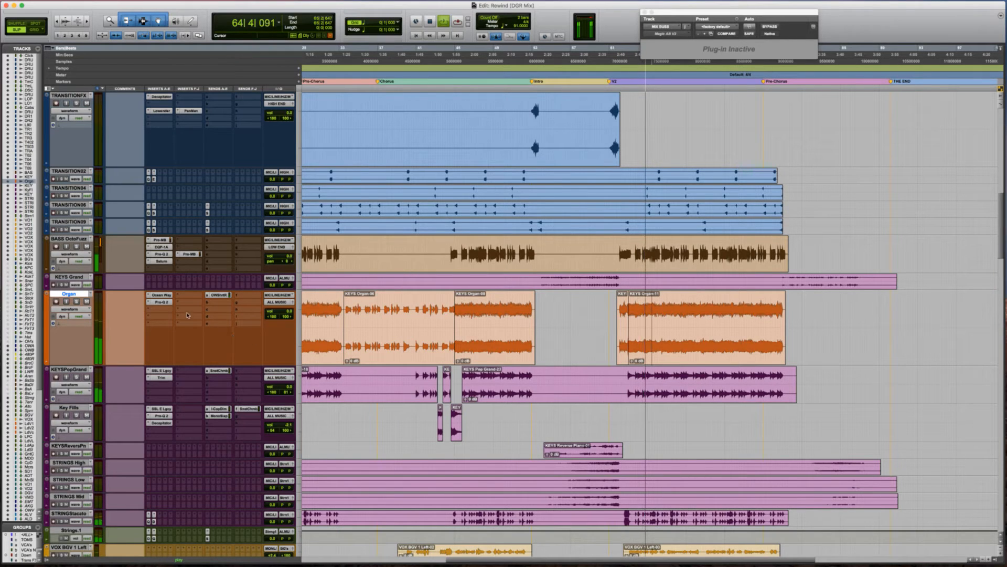
click(181, 312)
mouse_move(236, 346)
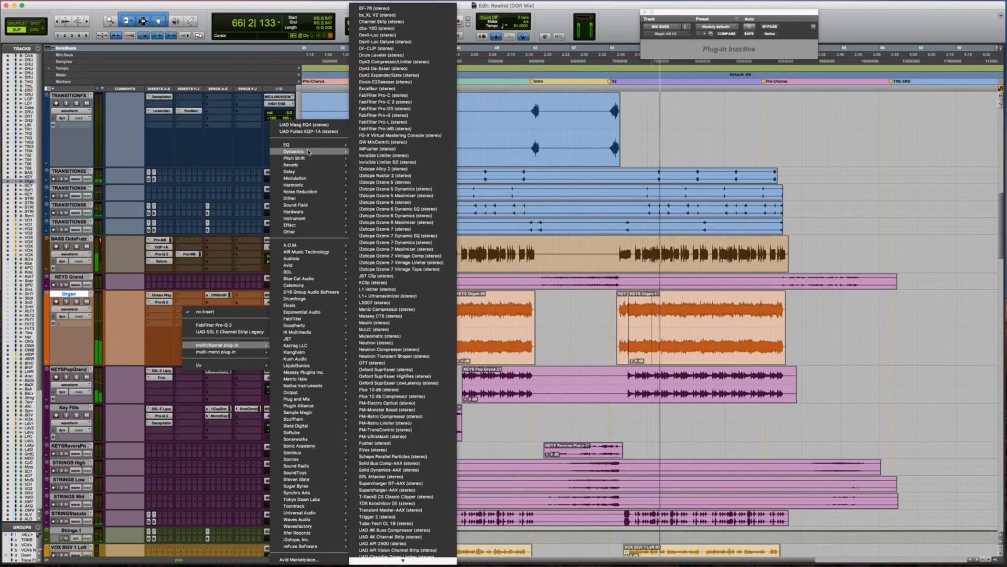
click(228, 209)
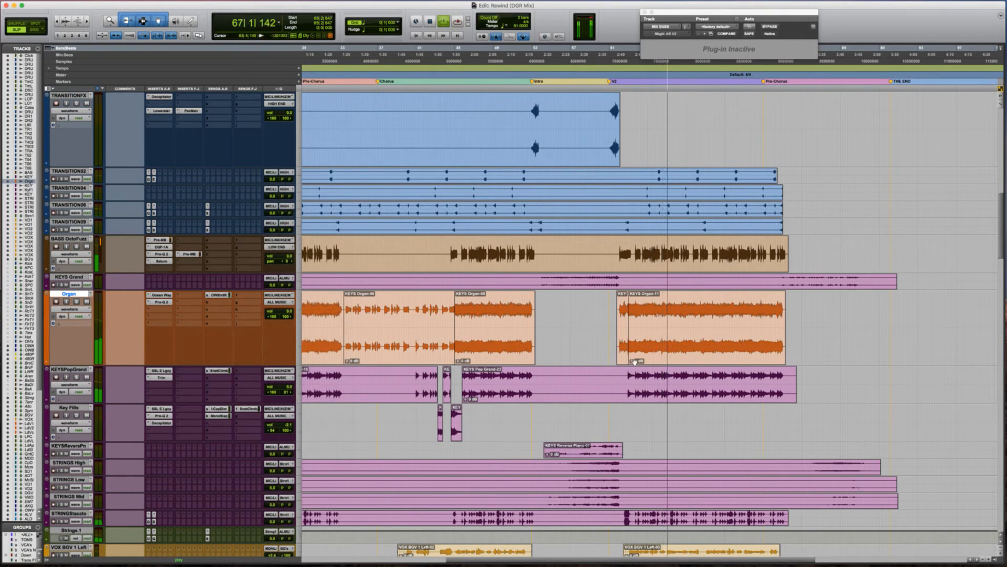
Lower the clip gain of the dense Organ clips starting at about bars 63, 45 and 25.
mouse_move(631, 362)
mouse_down()
mouse_move(626, 387)
mouse_move(632, 356)
mouse_up()
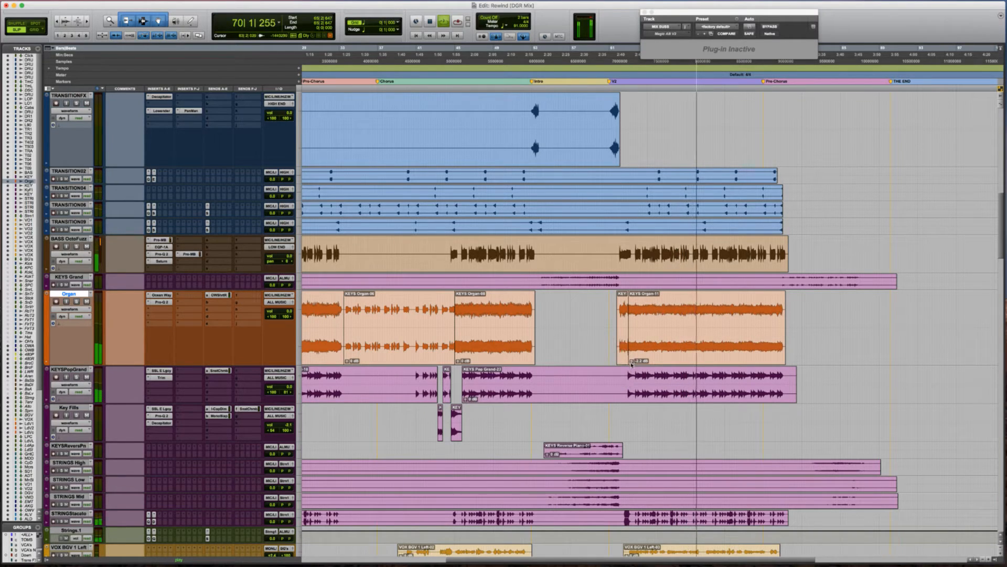
key(space)
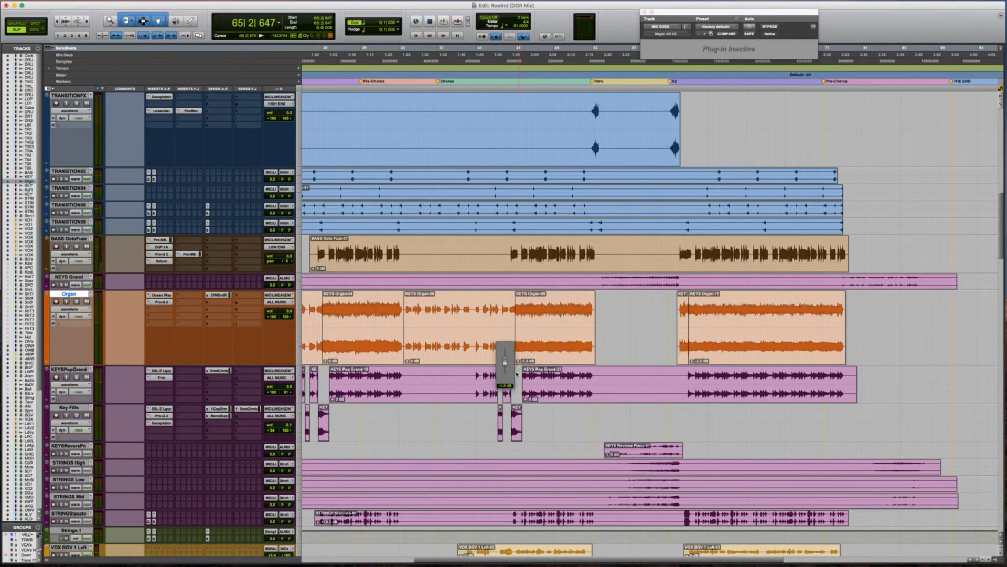
drag(515, 377, 515, 376)
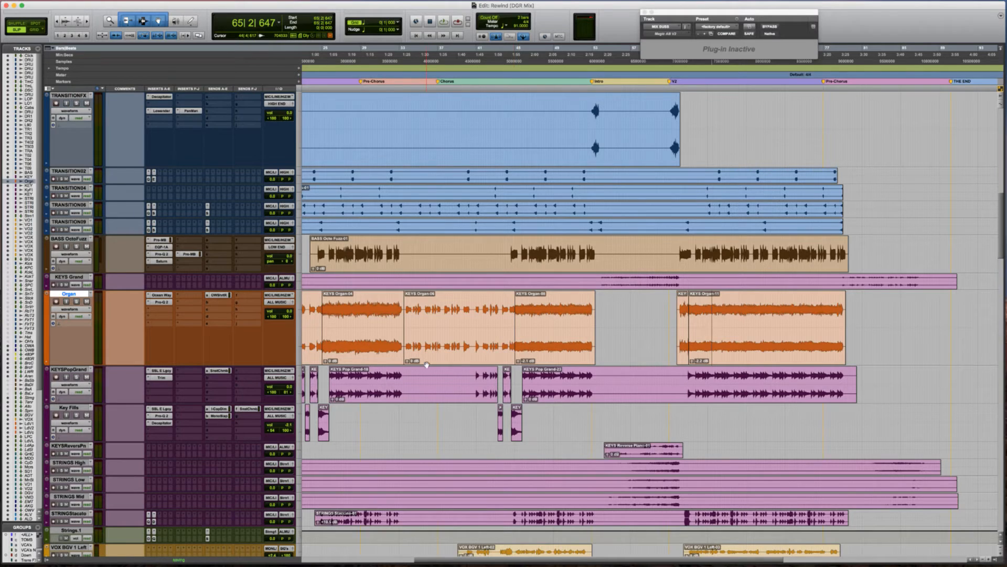
scroll(427, 364, left, 5)
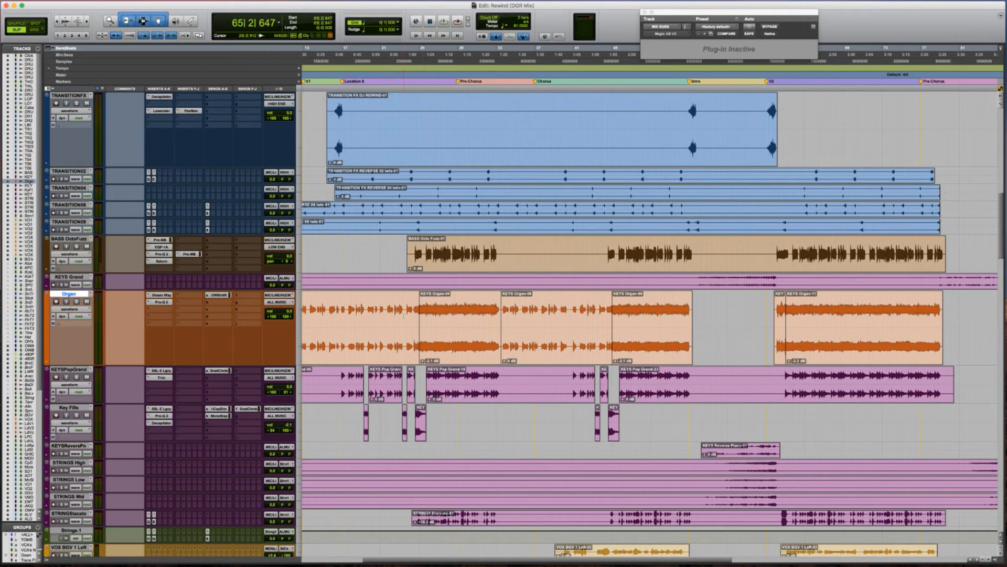
Audition the Organ from its first entry and insert the UAD SSL E Channel Strip Legacy after the track's Pro-Q 2.
scroll(426, 365, left, 6)
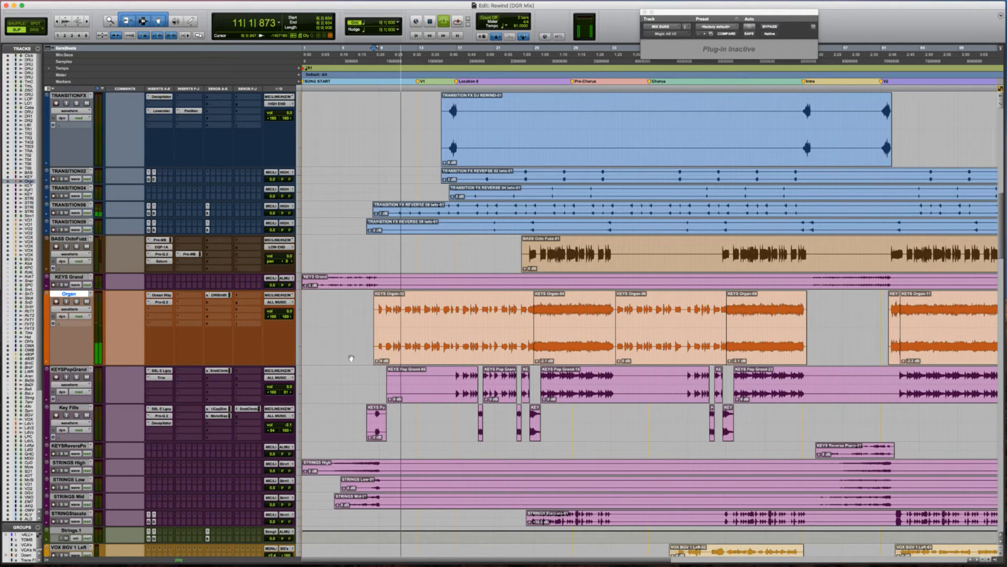
key(space)
click(154, 313)
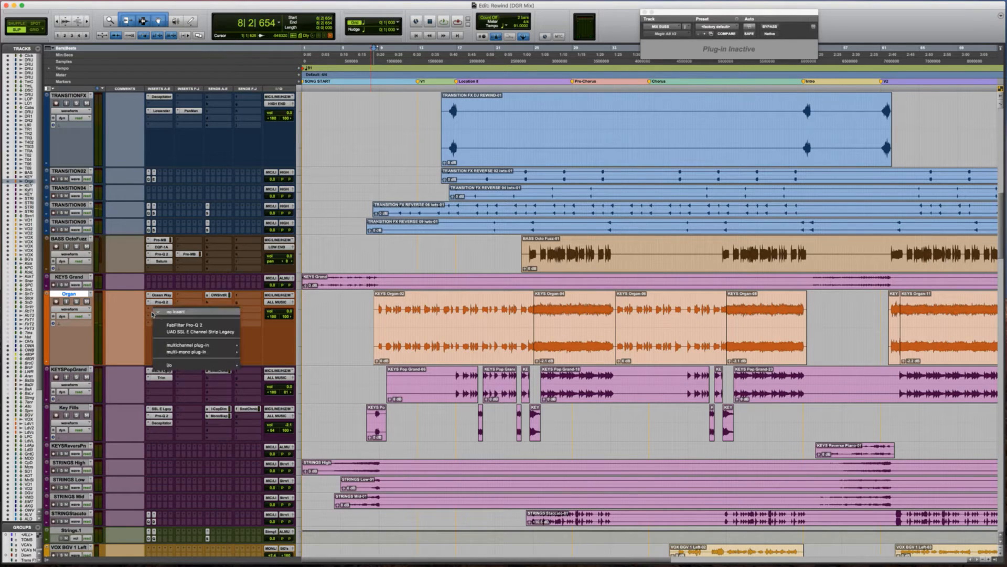
click(196, 335)
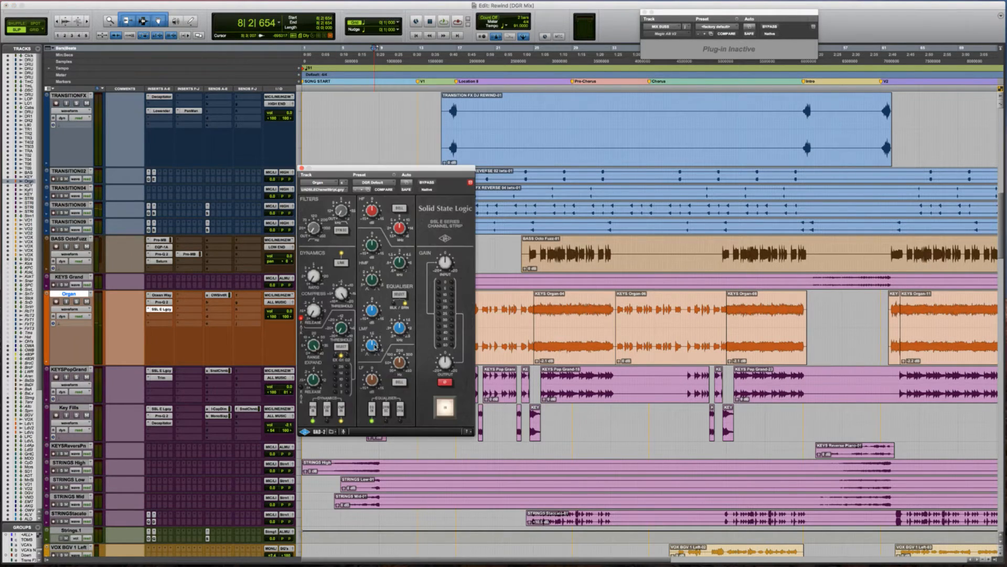
drag(375, 169, 519, 173)
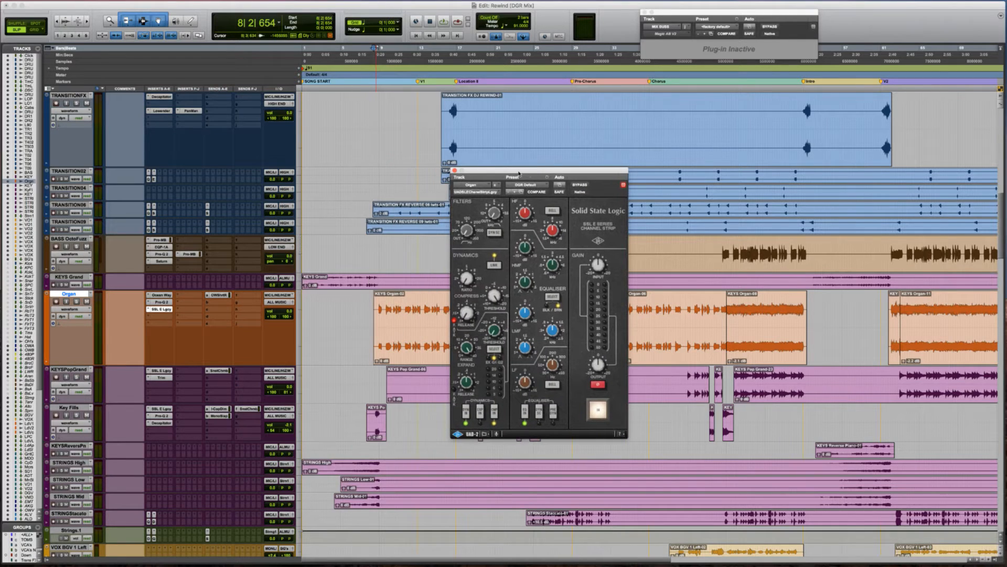
Adjust the Organ channel strip's compression ratio and output gain during playback, and compare the result against bypass.
key(Tab)
key(Tab)
key(space)
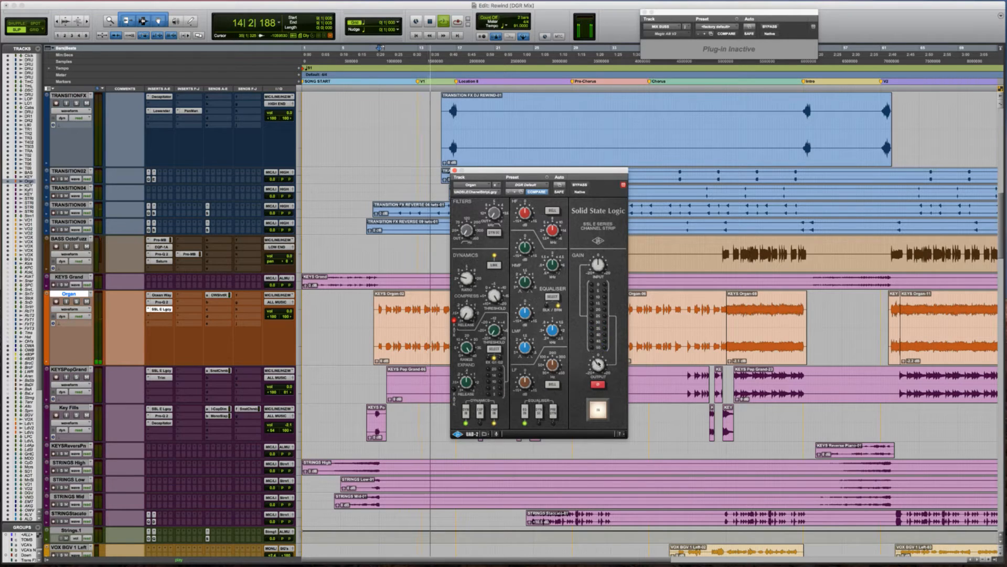
click(580, 185)
click(580, 184)
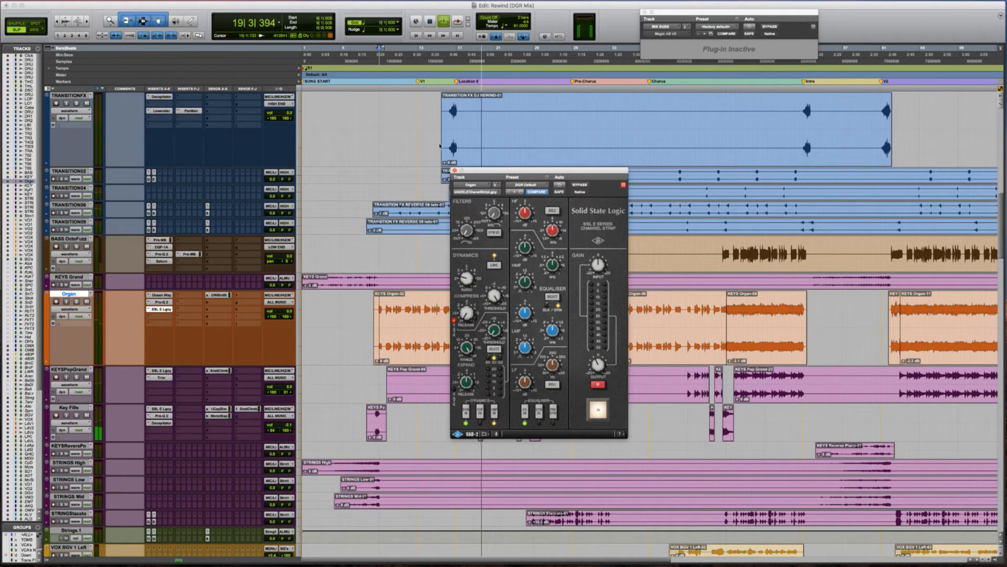
click(455, 170)
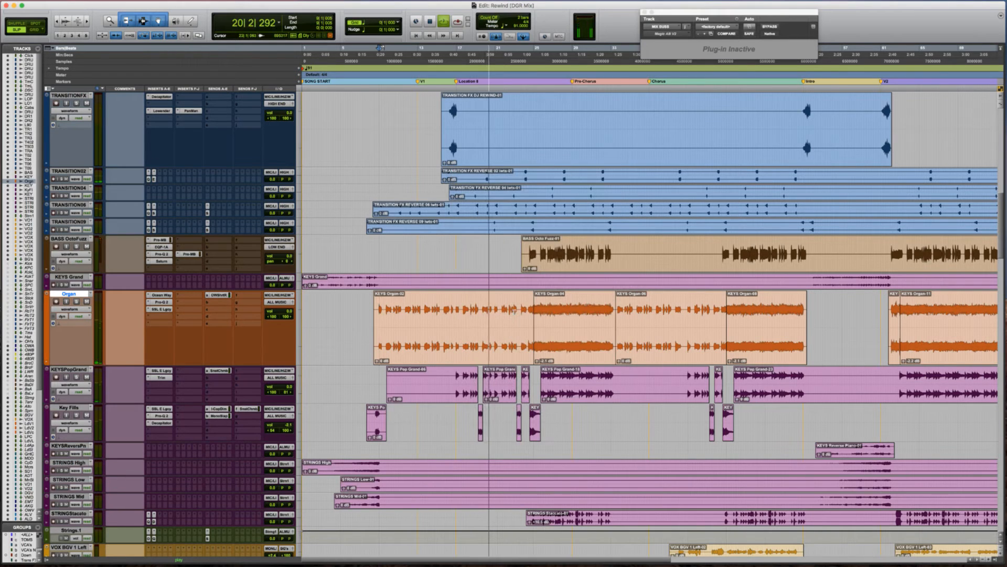
click(515, 339)
key(space)
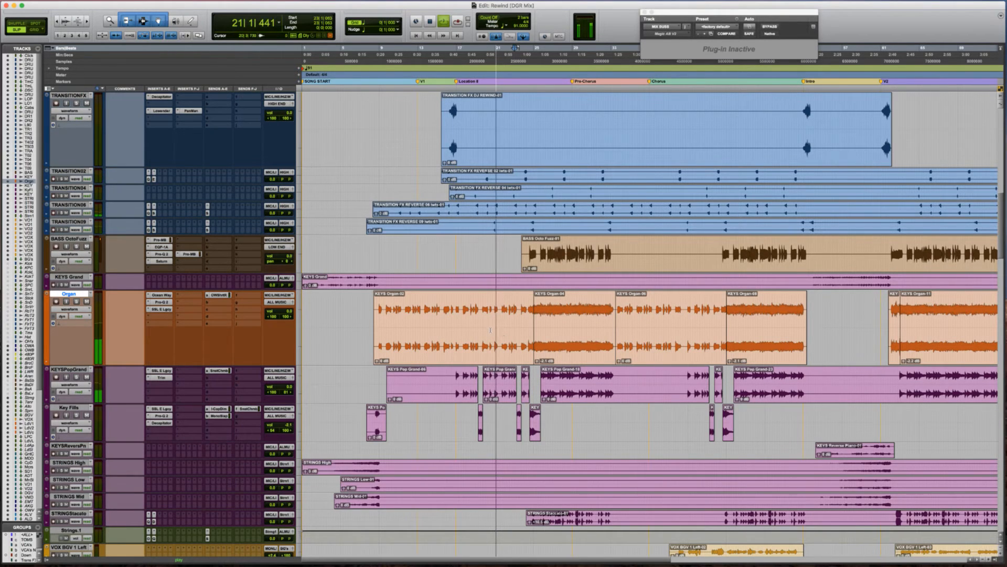
Locate the short VOX BGV Choir clip near bar 20, place the edit cursor at bar 20, beat 2, and magnify it.
scroll(496, 333, up, 10)
scroll(490, 329, up, 10)
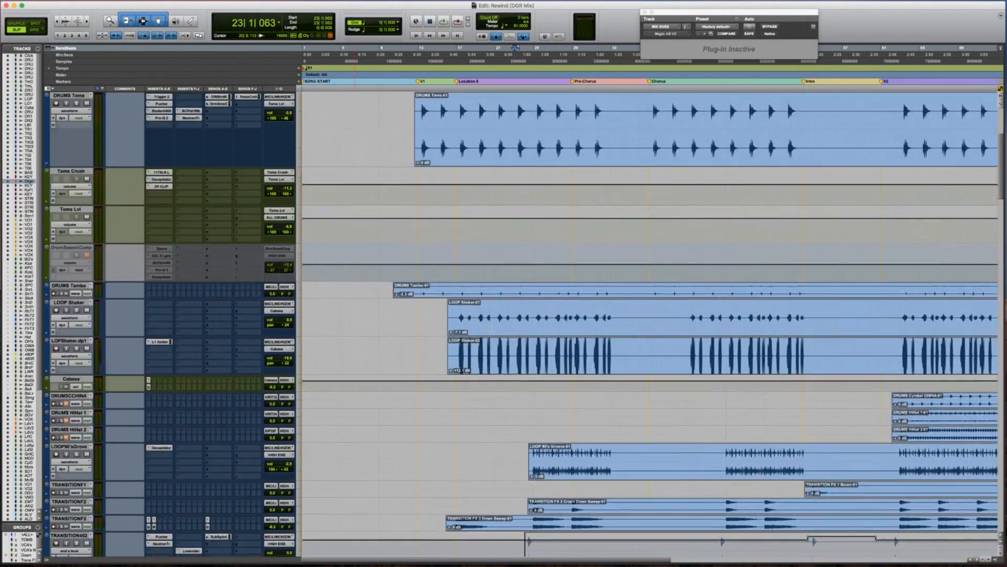
scroll(490, 329, down, 15)
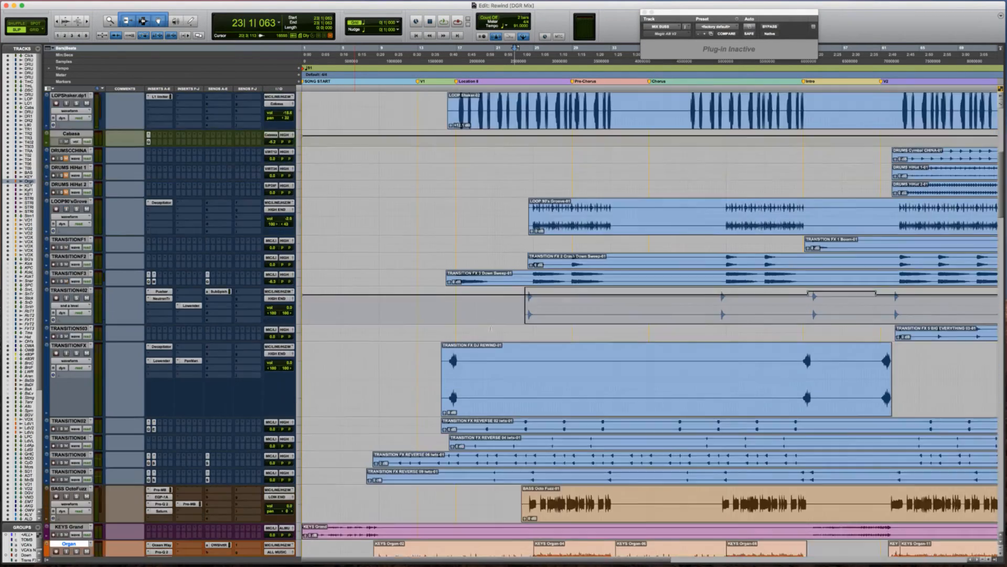
scroll(490, 328, down, 10)
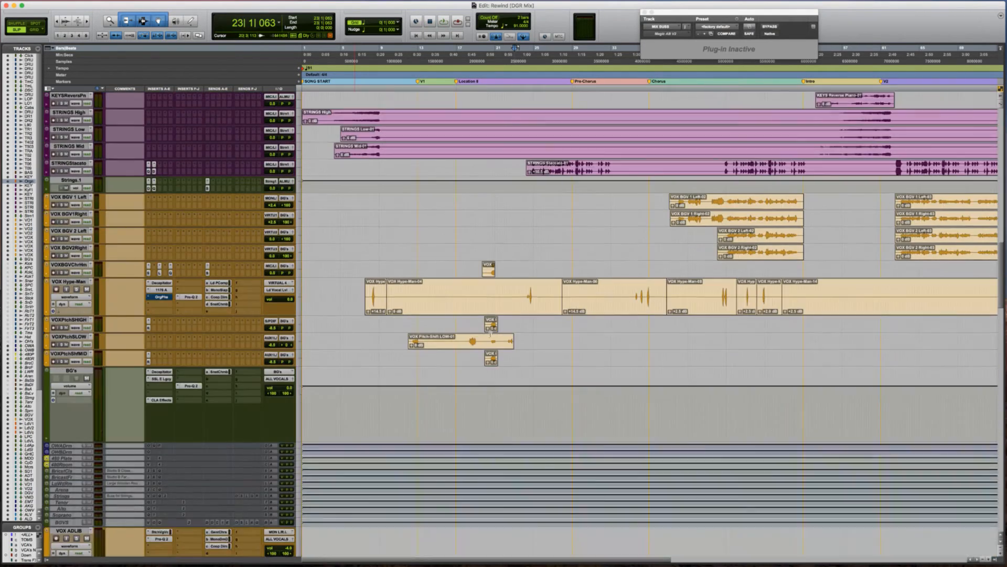
click(487, 266)
right_click(487, 264)
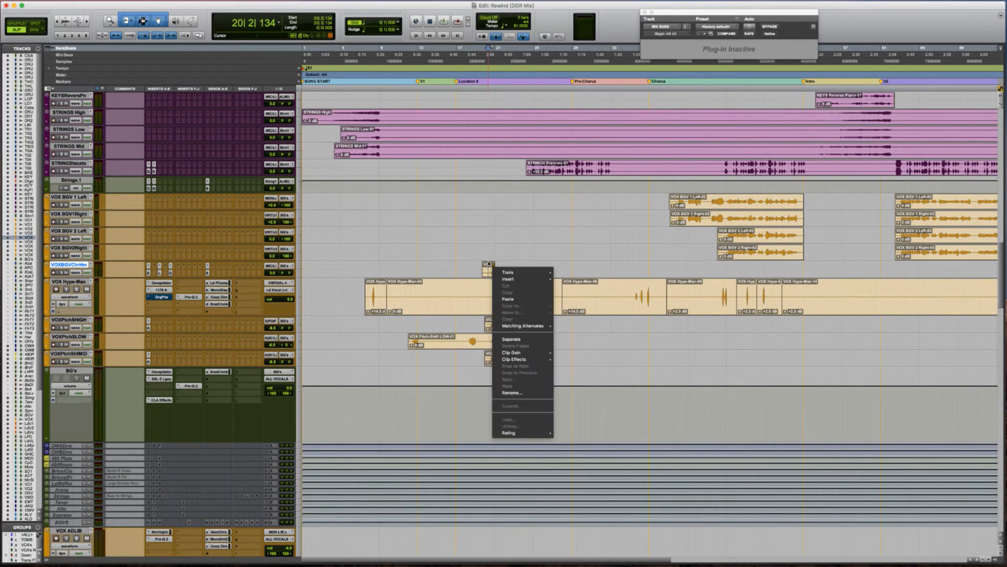
click(491, 256)
key(t)
key(t)
key(t)
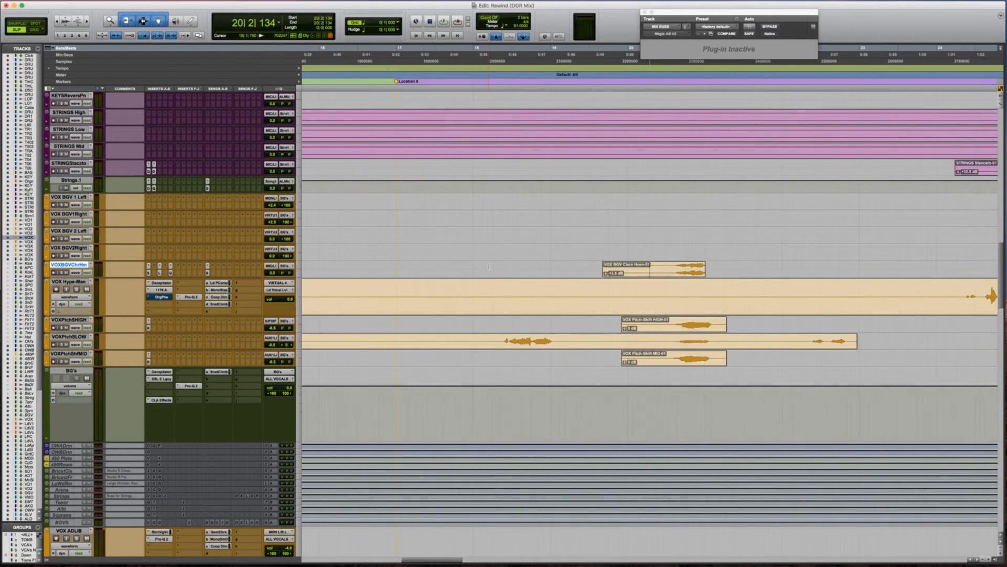
scroll(488, 267, right, 5)
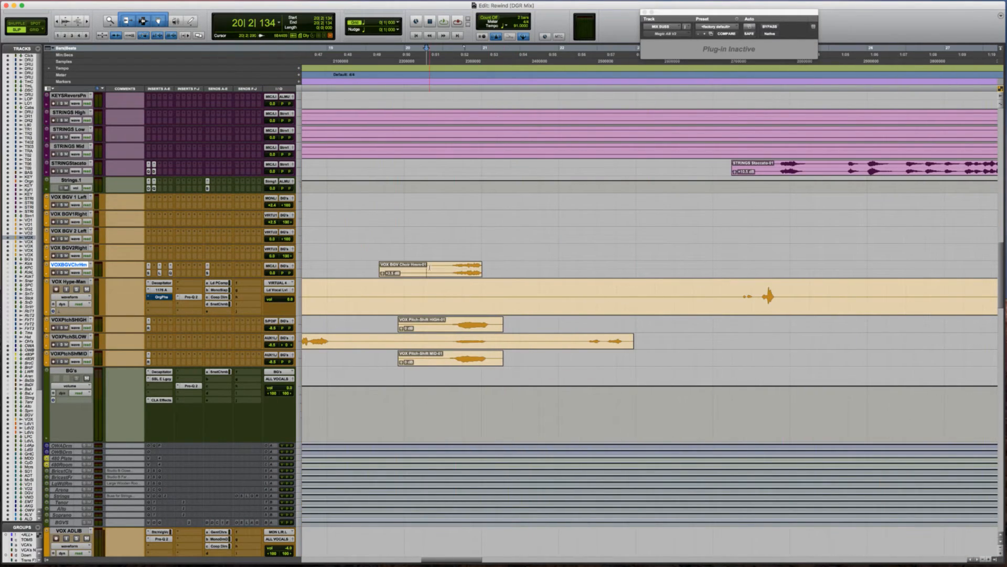
Audition the VOX BGV Choir clip from bar 20 and enlarge its track height to expose the inserts and sends.
key(space)
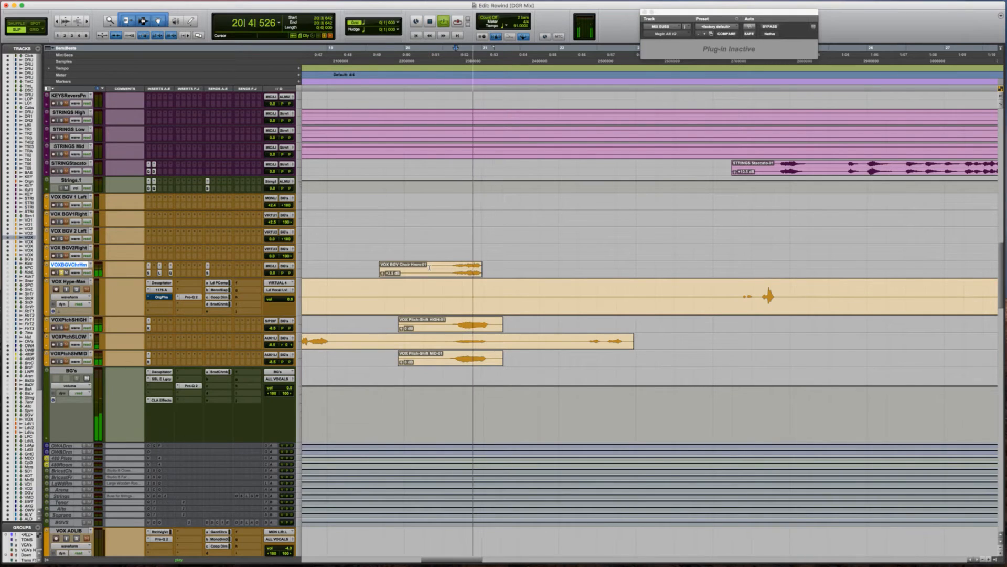
key(space)
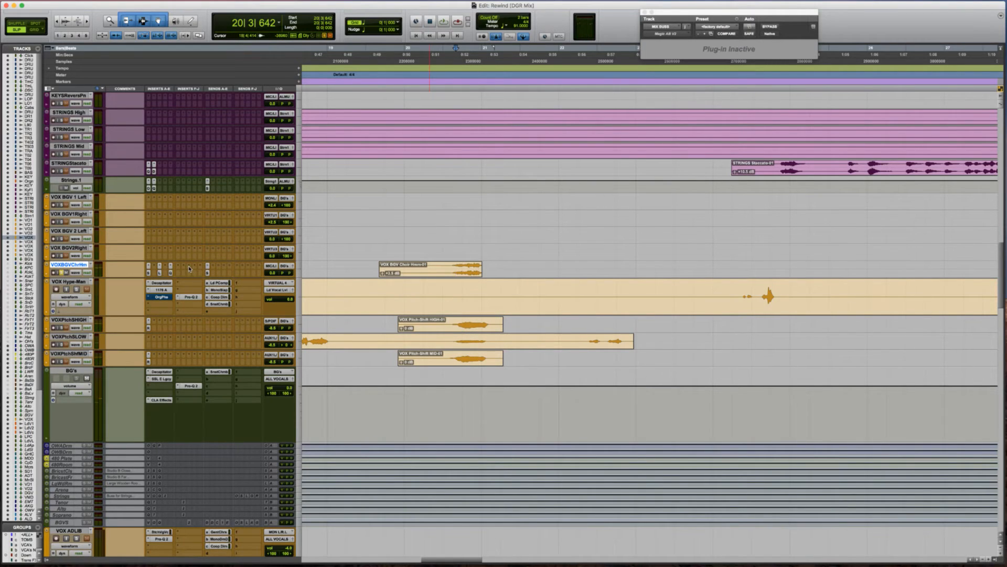
click(189, 269)
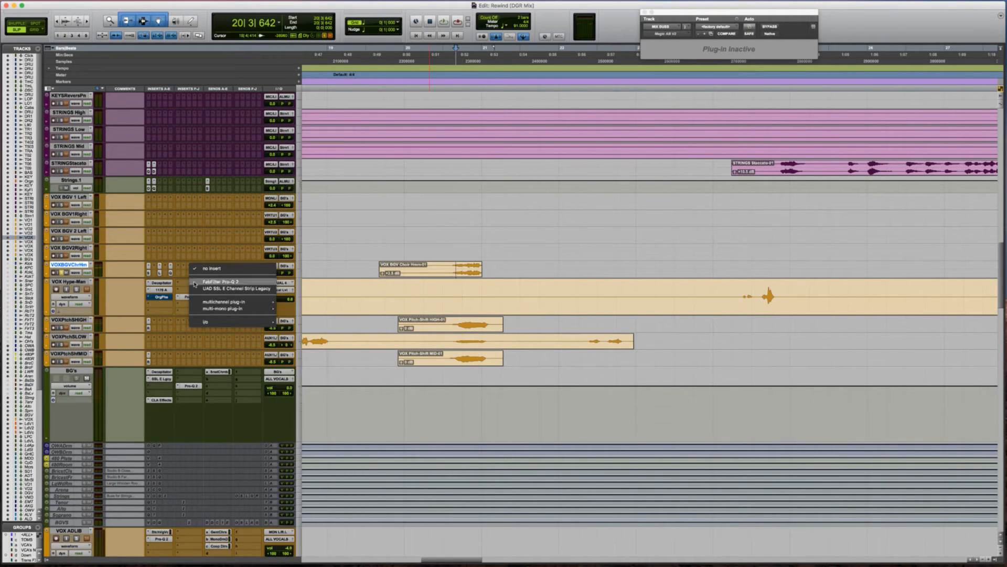
click(198, 262)
key(ctrl+Up)
key(ctrl+Up)
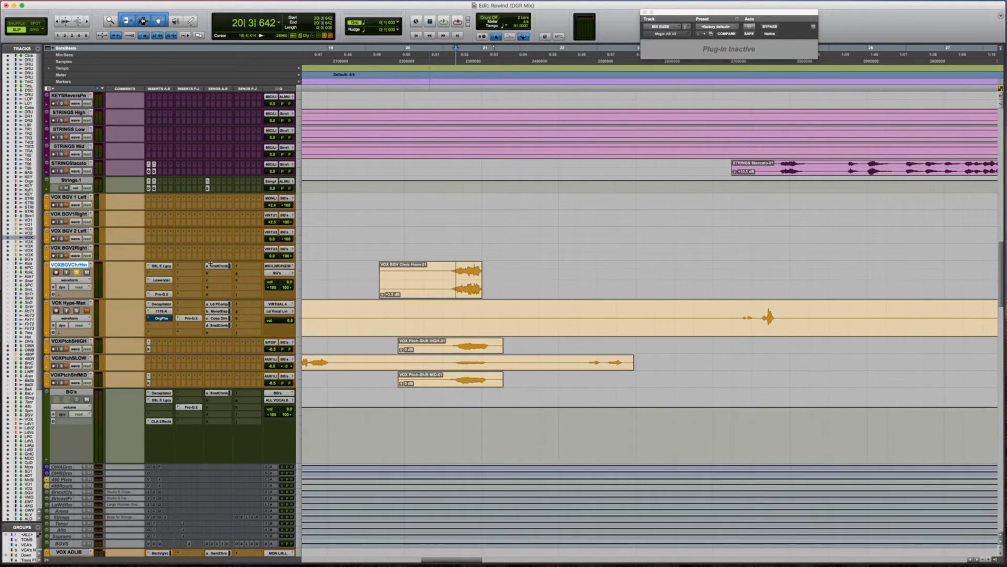
Add a send from the VOX BGV Choir track to the DG SLAPS.L (Mono) bus.
click(214, 273)
mouse_move(236, 295)
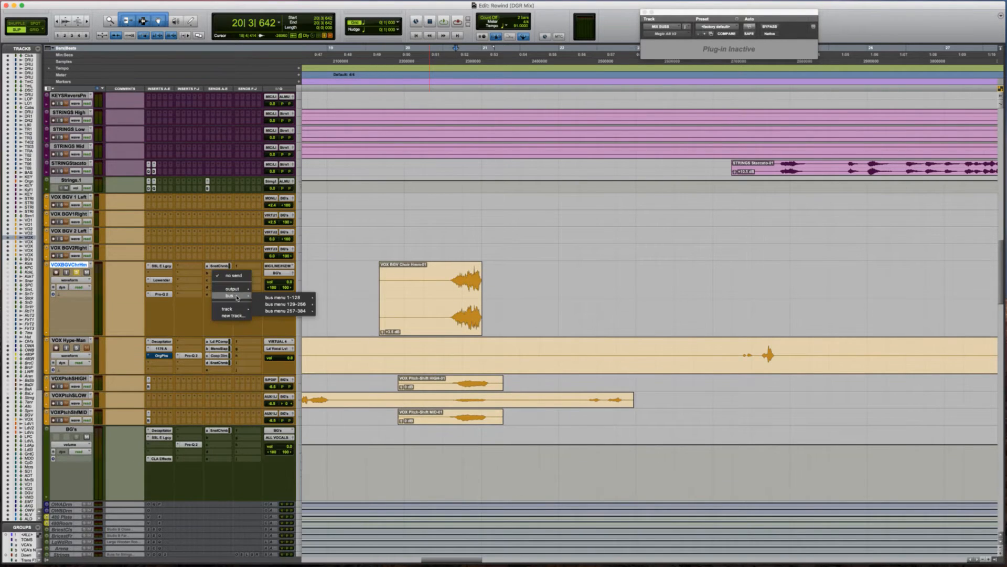
mouse_move(294, 297)
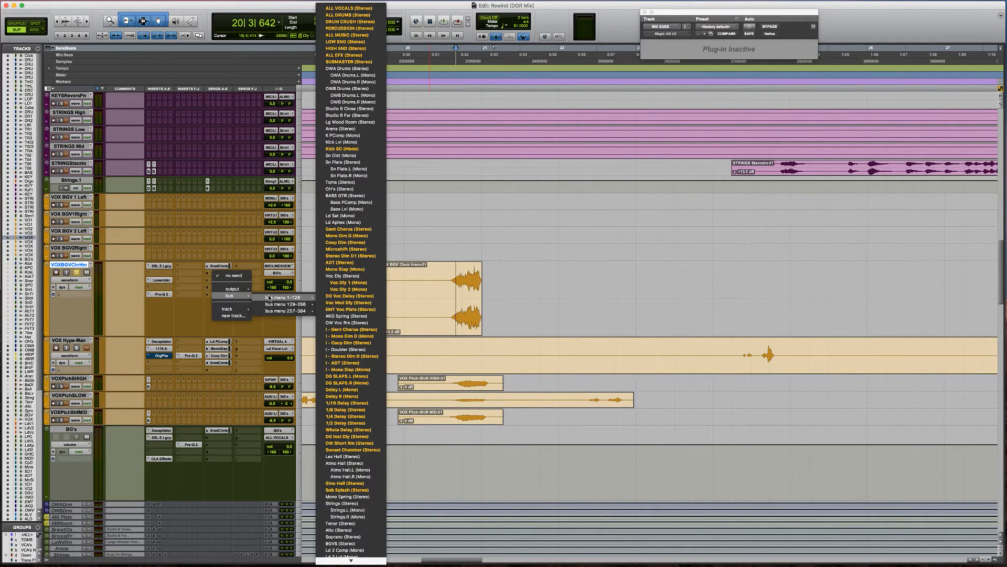
click(357, 376)
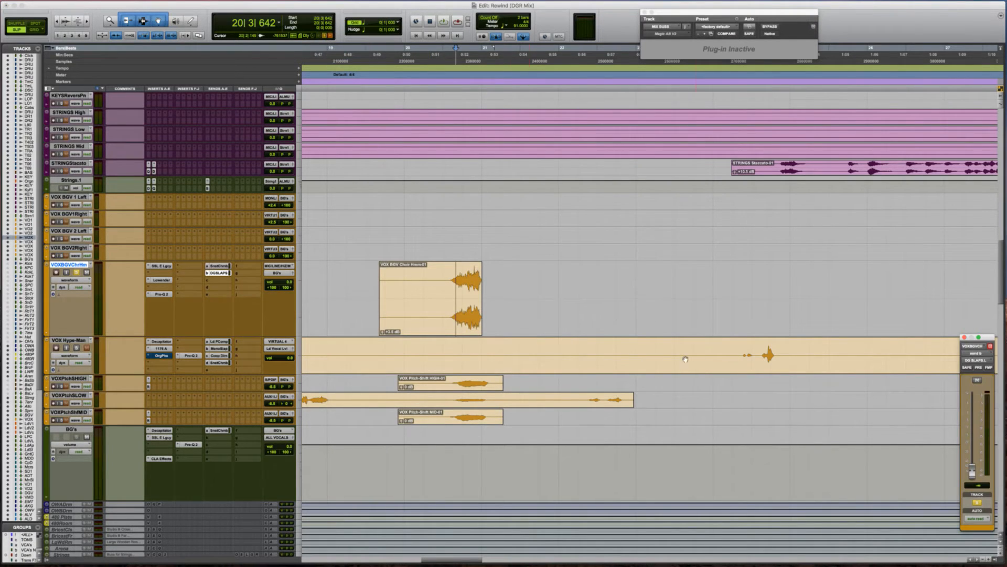
Trim the choir clip's start to just before its waveform, at about bar 20, beat 2, and set the DG SLAPS.L send to 0.0 dB.
click(441, 280)
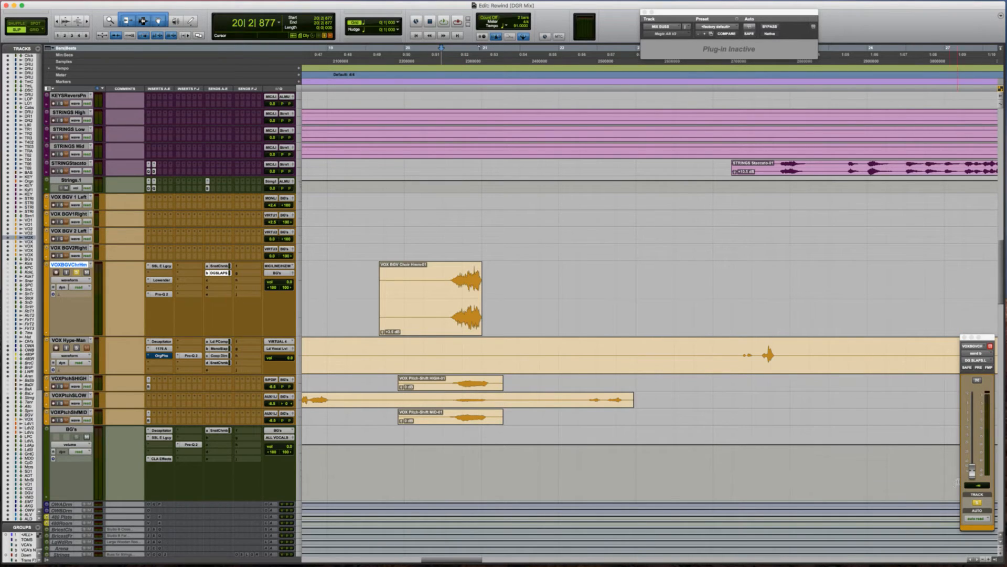
key(a)
key(Tab)
key(space)
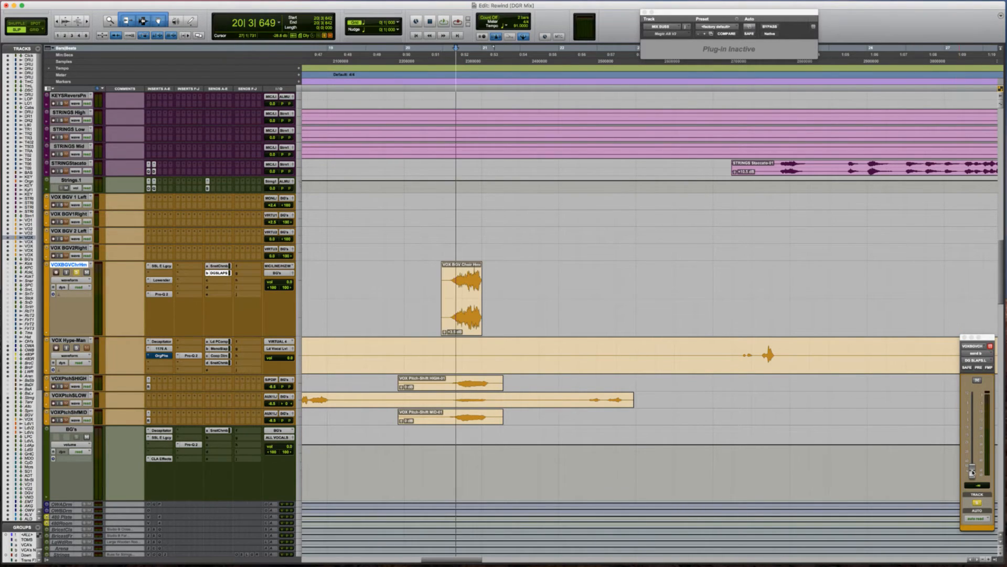
key(space)
alt+click(972, 472)
key(space)
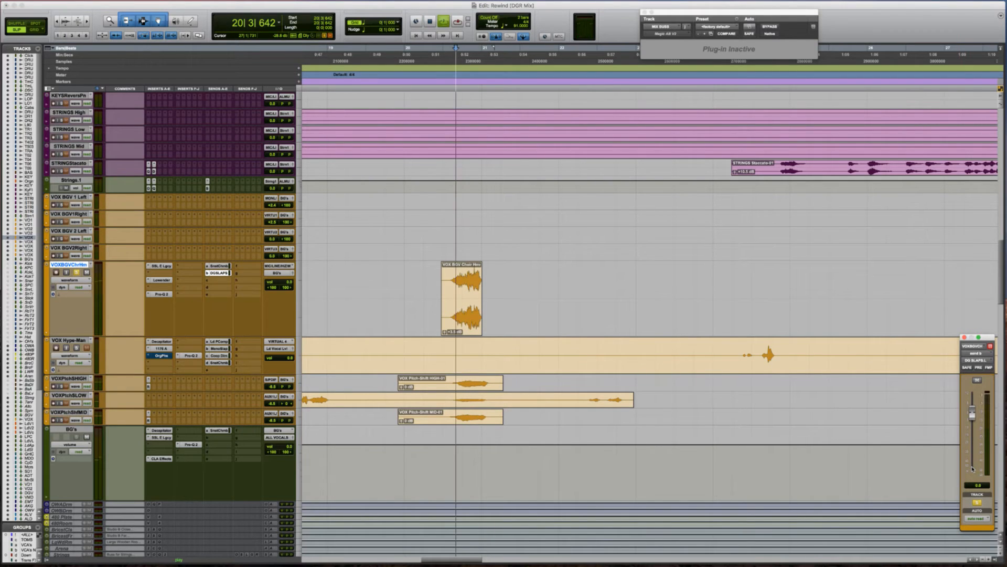
key(space)
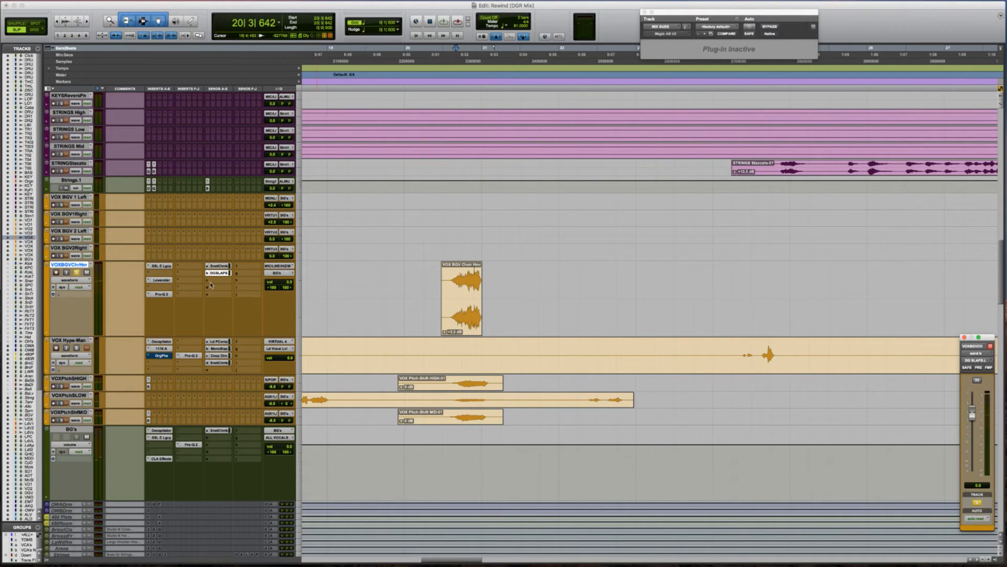
Add a choir send to DG SLAPS.R (Mono) at 0.0 dB and audition the clip with both slap sends.
click(211, 285)
mouse_move(231, 303)
mouse_move(292, 305)
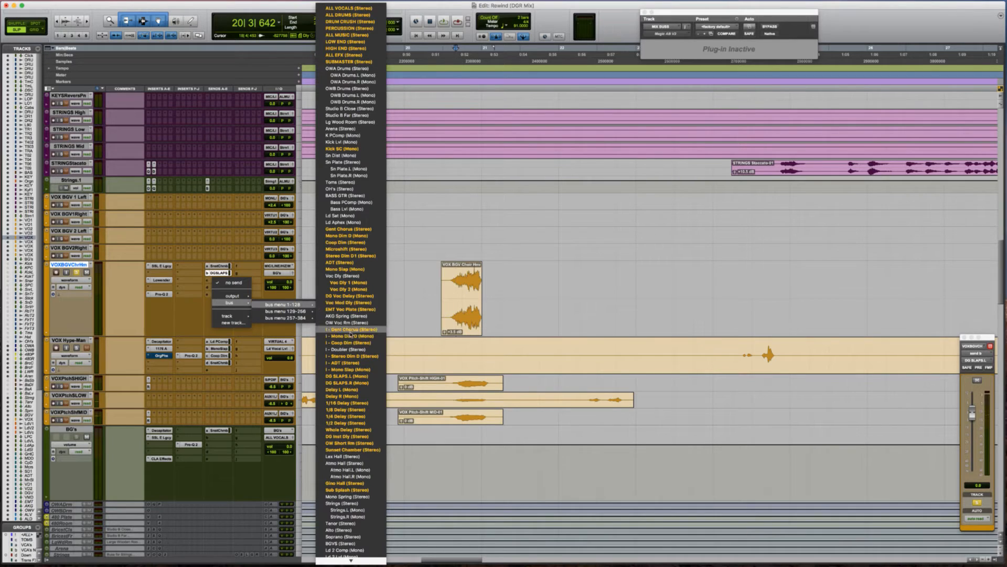
click(352, 383)
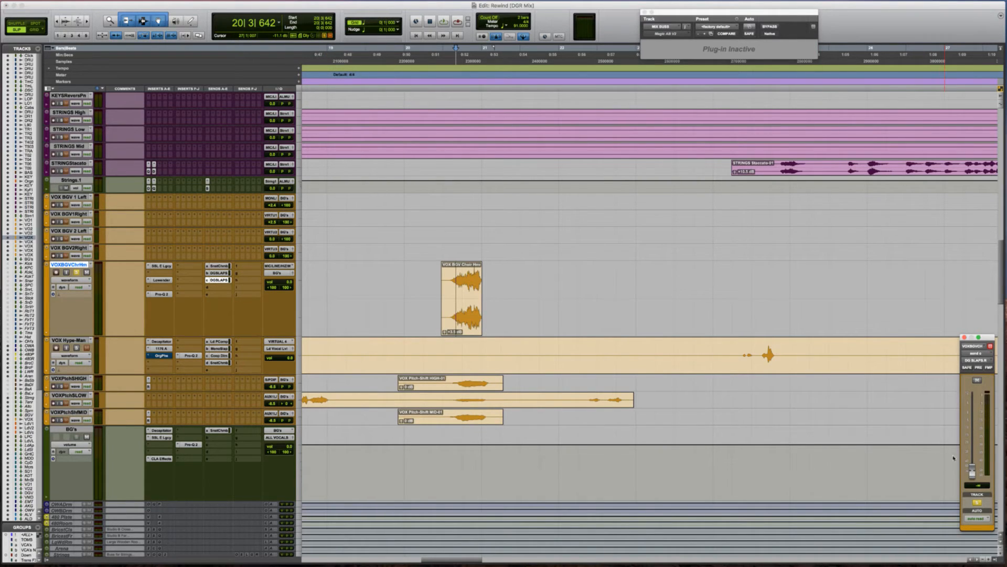
click(427, 288)
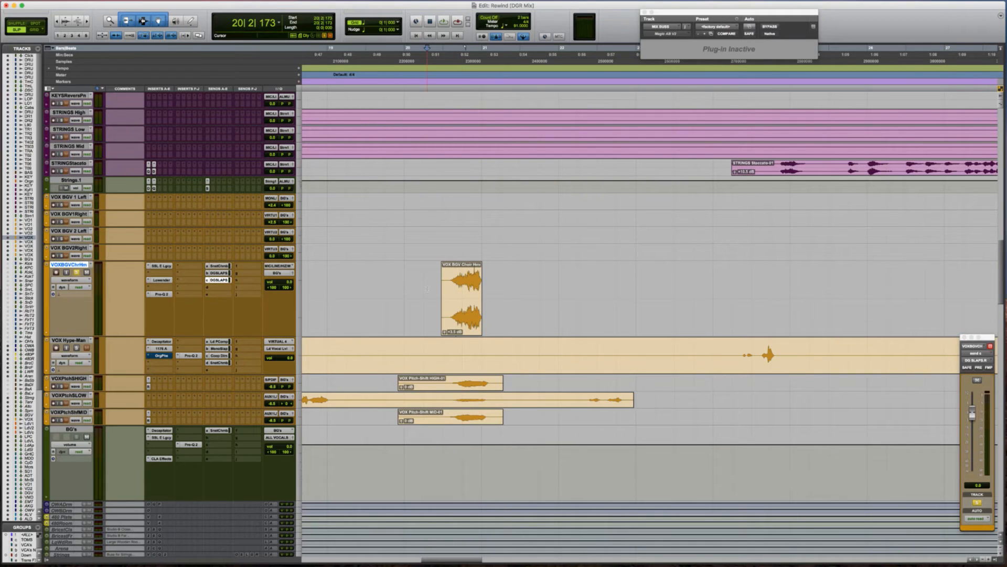
key(space)
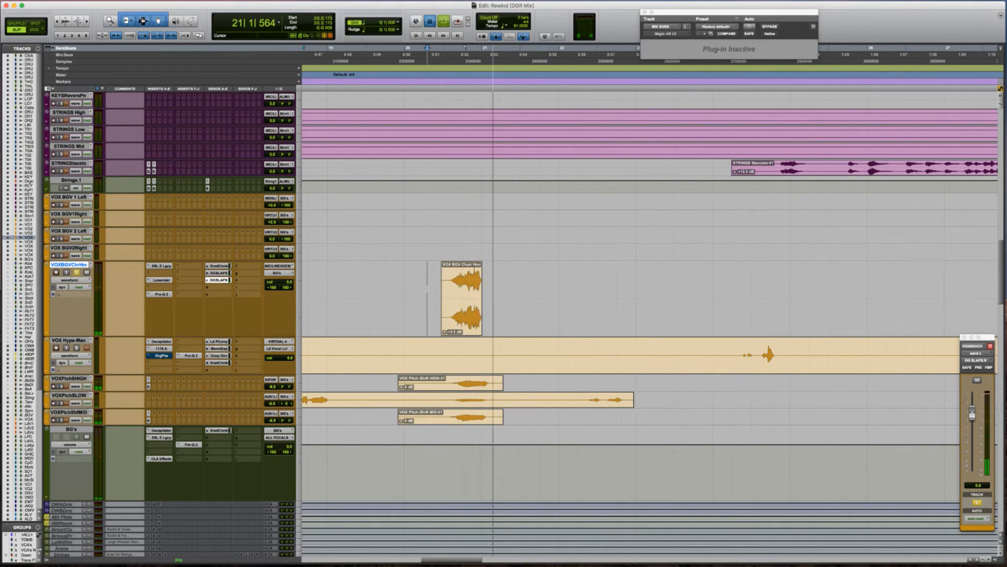
key(space)
Compare the choir clip with both DG SLAPS sends muted and with them active again.
ctrl+super+click(221, 279)
ctrl+super+click(221, 273)
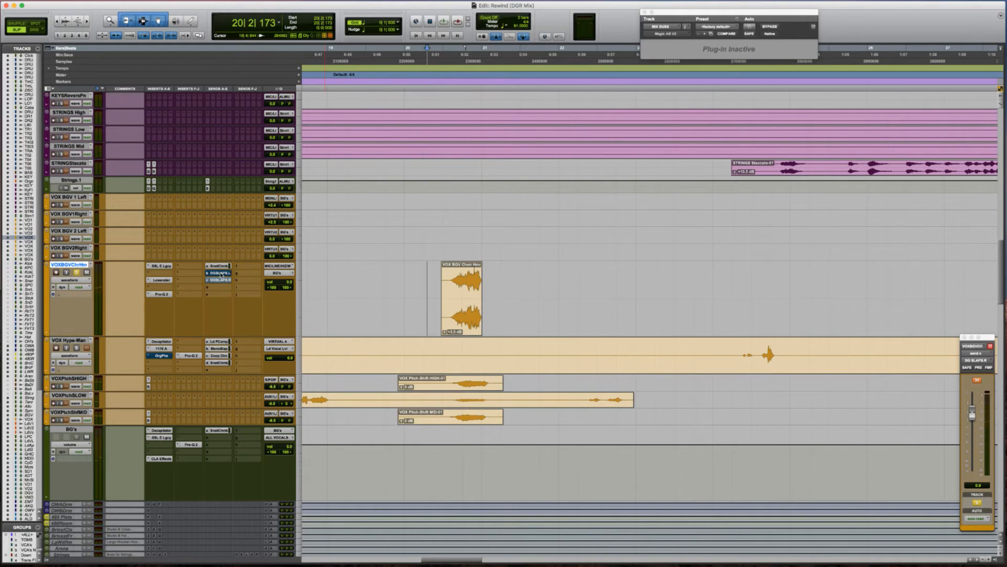
key(space)
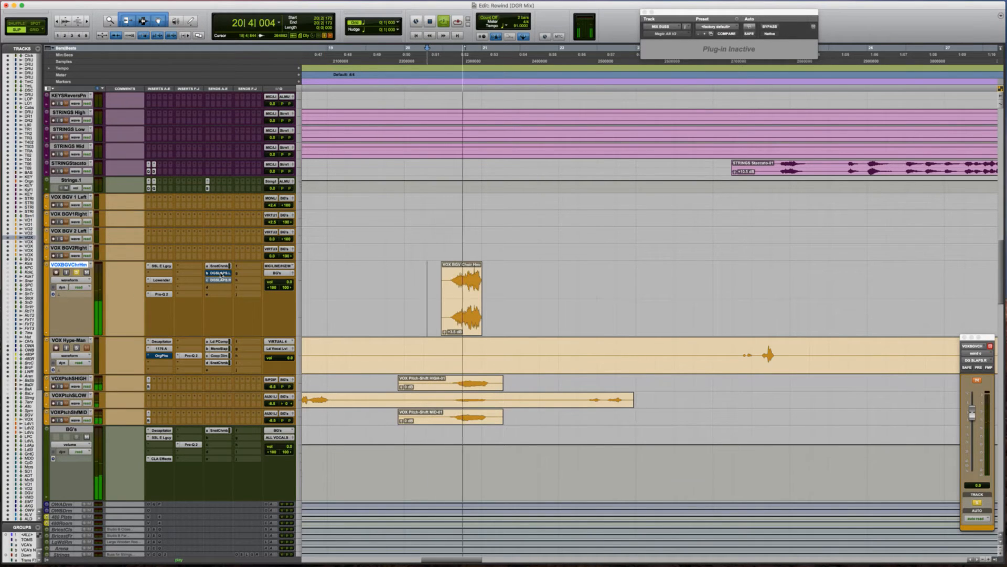
key(space)
ctrl+super+click(221, 279)
ctrl+super+click(221, 273)
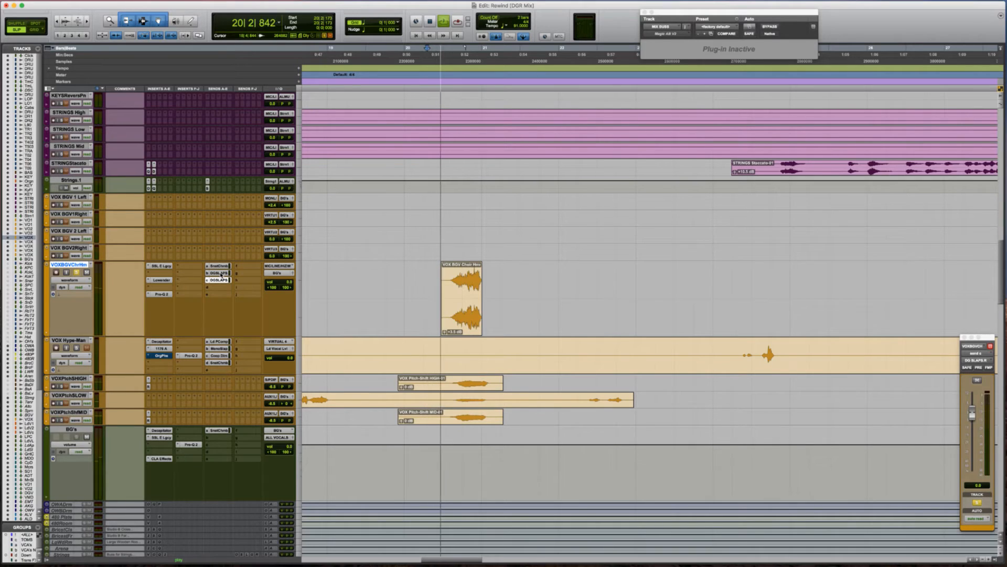
key(space)
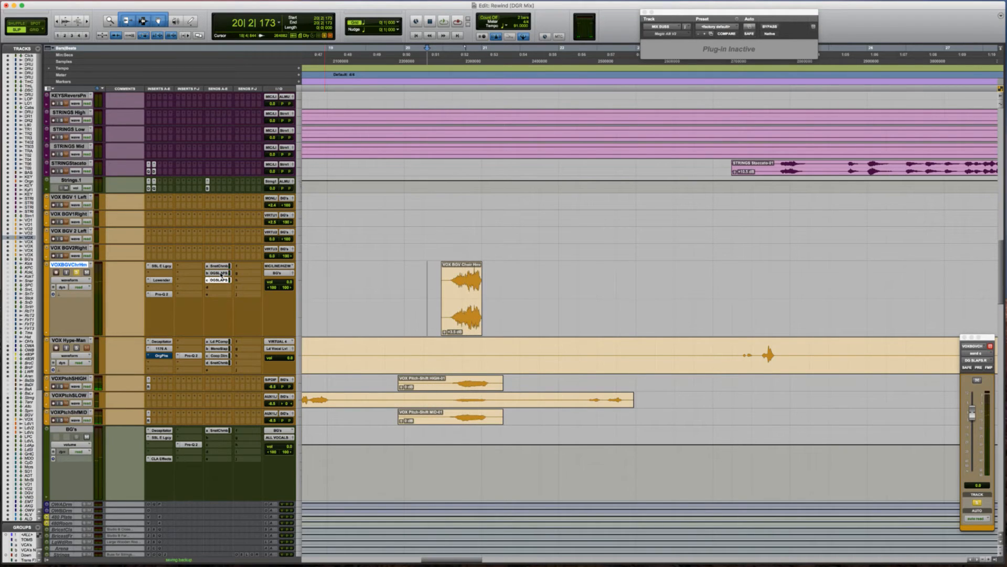
Play the choir entry in context, starting from bar 19, beat 2.
click(358, 285)
key(space)
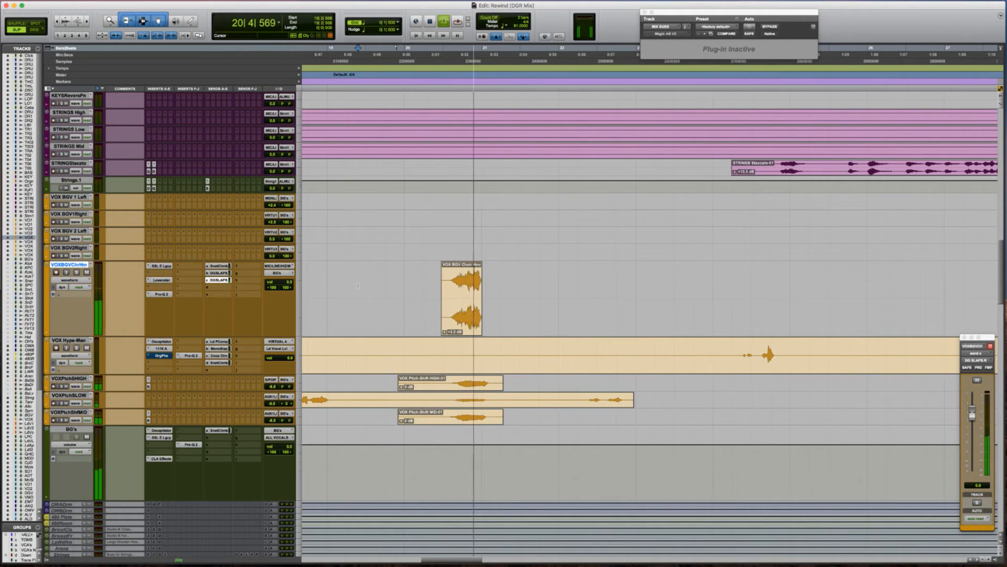
key(space)
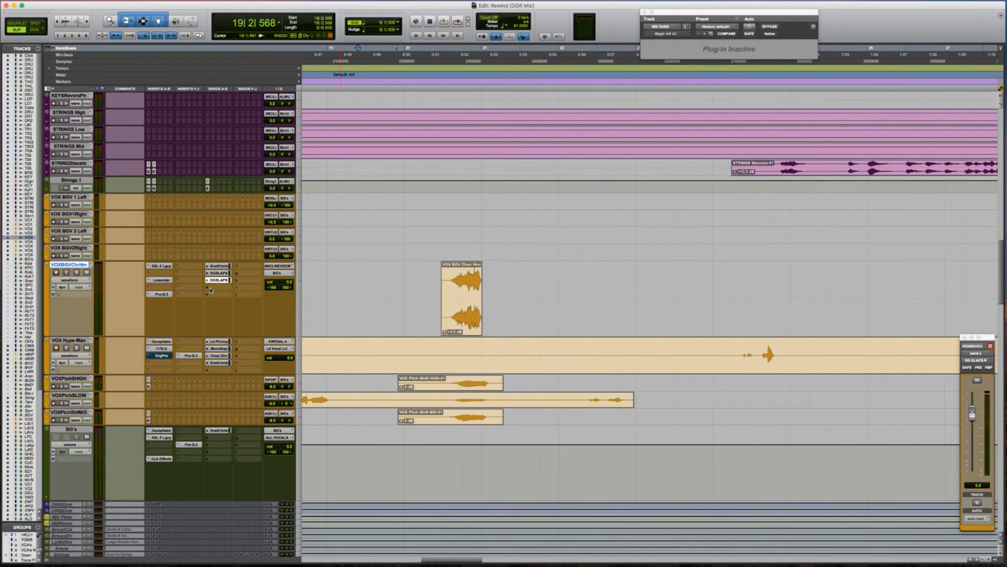
Add a choir send to the Stereo Dim D1 (Stereo) bus, set its level below 0 dB and audition the result.
click(210, 288)
mouse_move(229, 310)
mouse_move(283, 311)
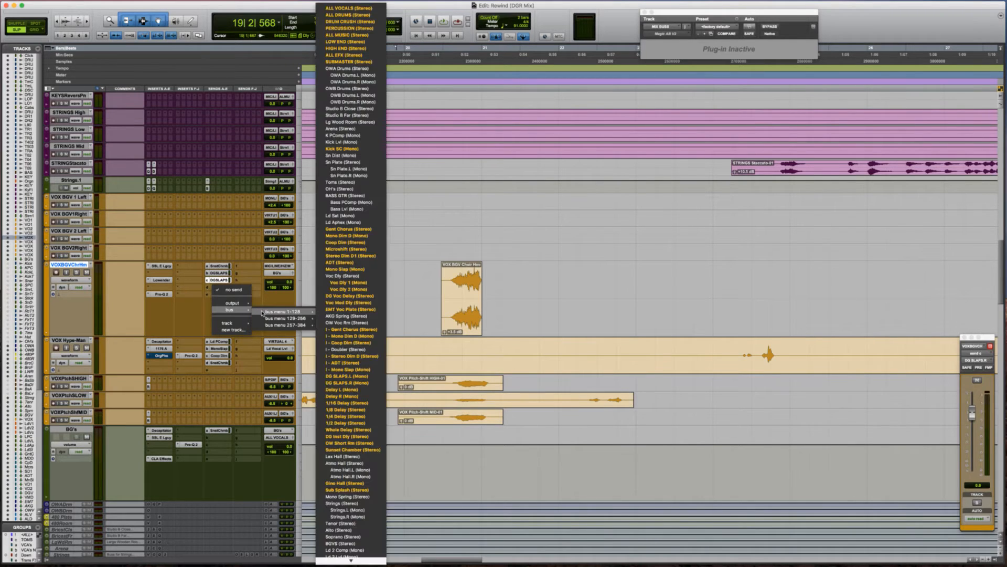
click(351, 255)
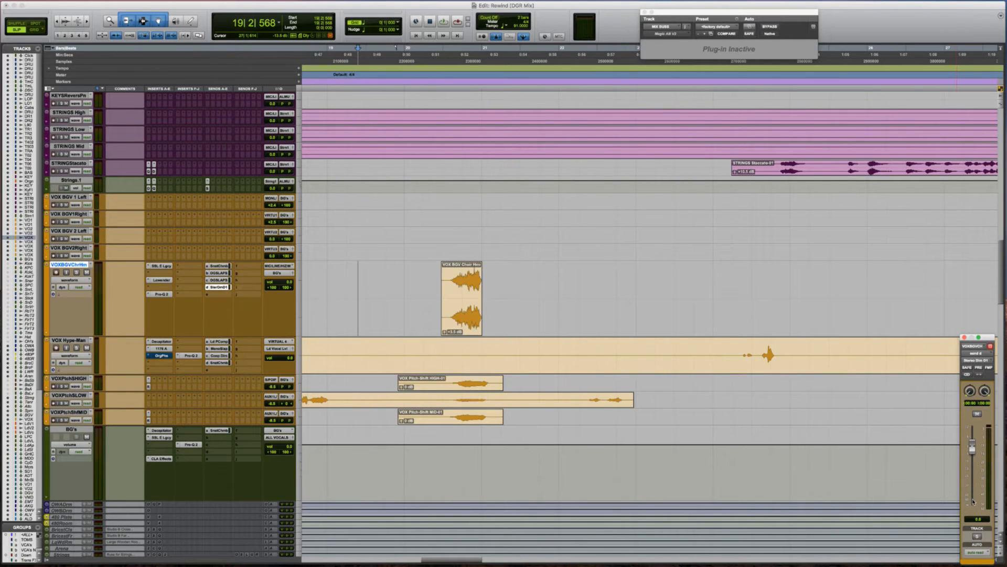
drag(972, 502, 971, 461)
key(space)
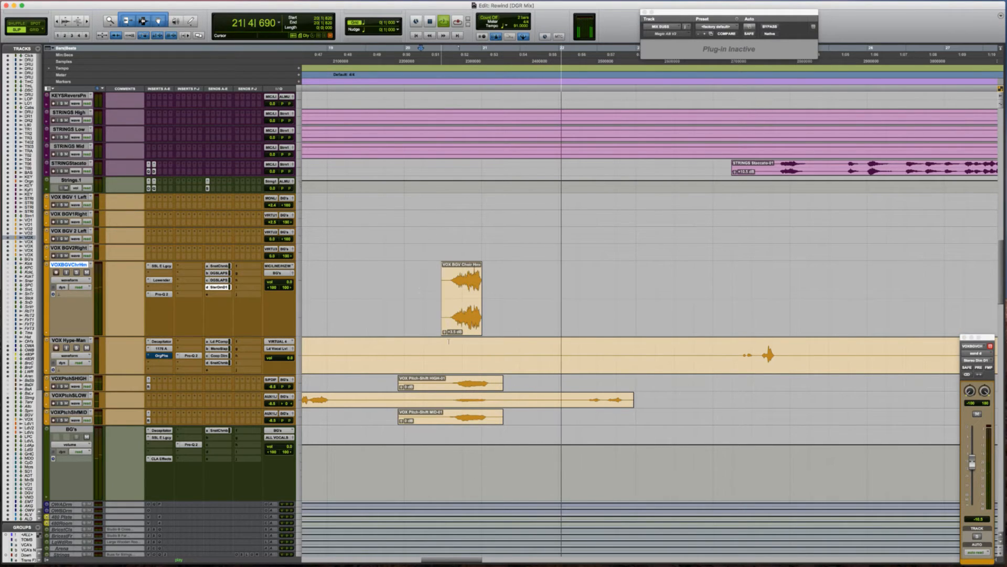
key(space)
Select the passage near bar 20, beat 3 across the three VOX Pitch-Shift tracks and audition them soloed.
drag(444, 382, 498, 403)
key(shift+s)
key(Tab)
key(space)
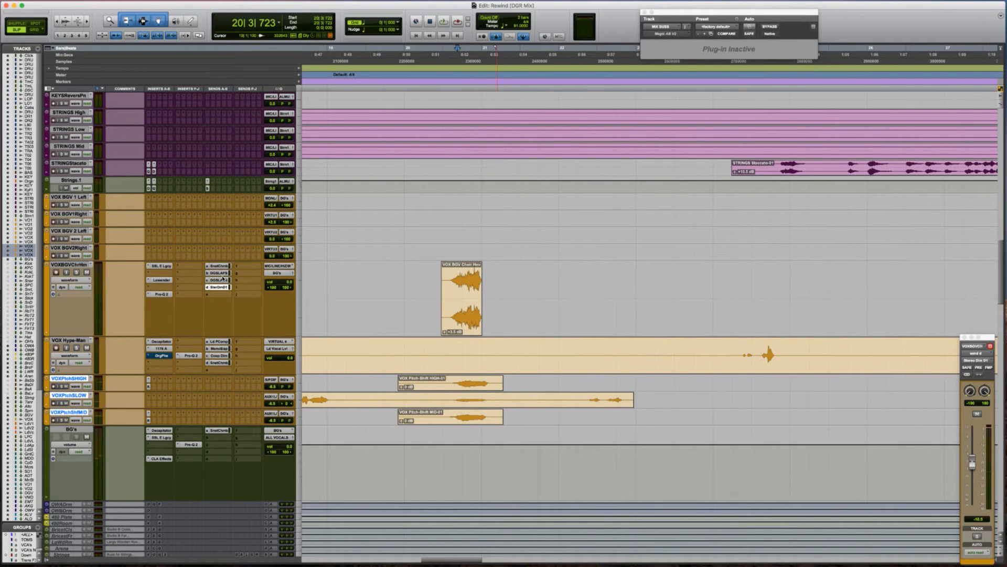
Copy the choir track's DG SLAPS.L and DG SLAPS.R sends to the three VOX Pitch-Shift tracks and audition them.
drag(222, 277, 213, 389)
click(208, 387)
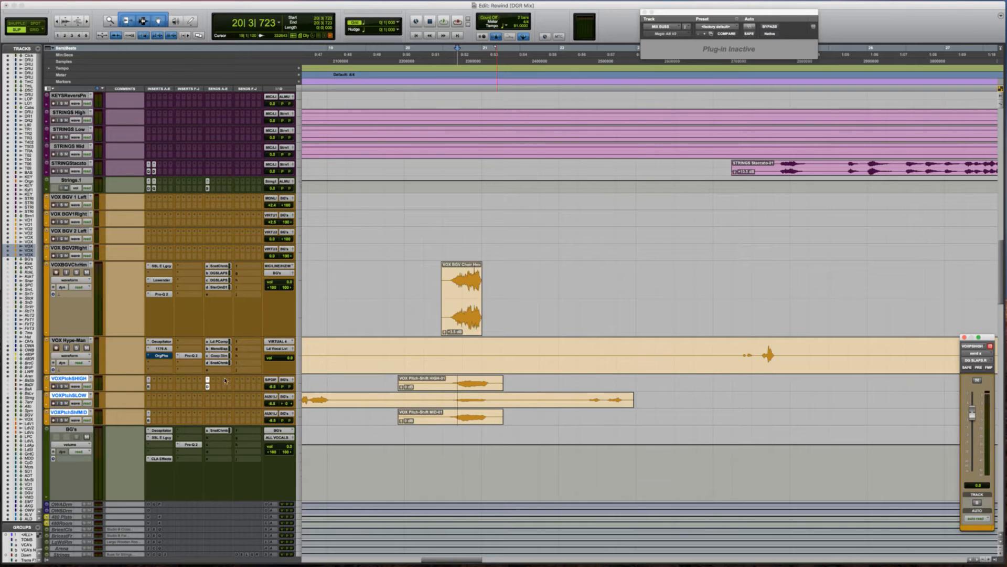
click(224, 274)
drag(217, 378, 214, 387)
key(space)
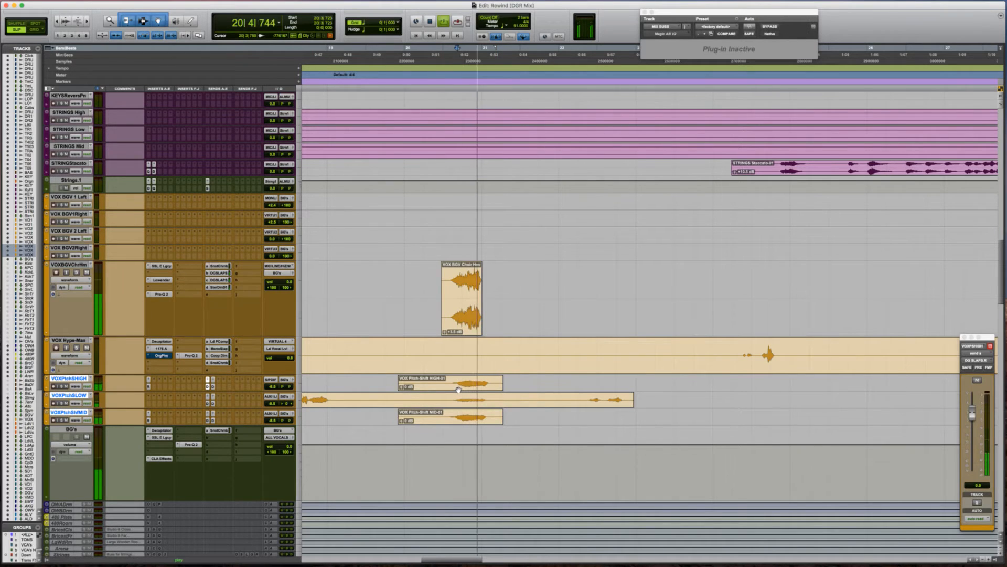
key(space)
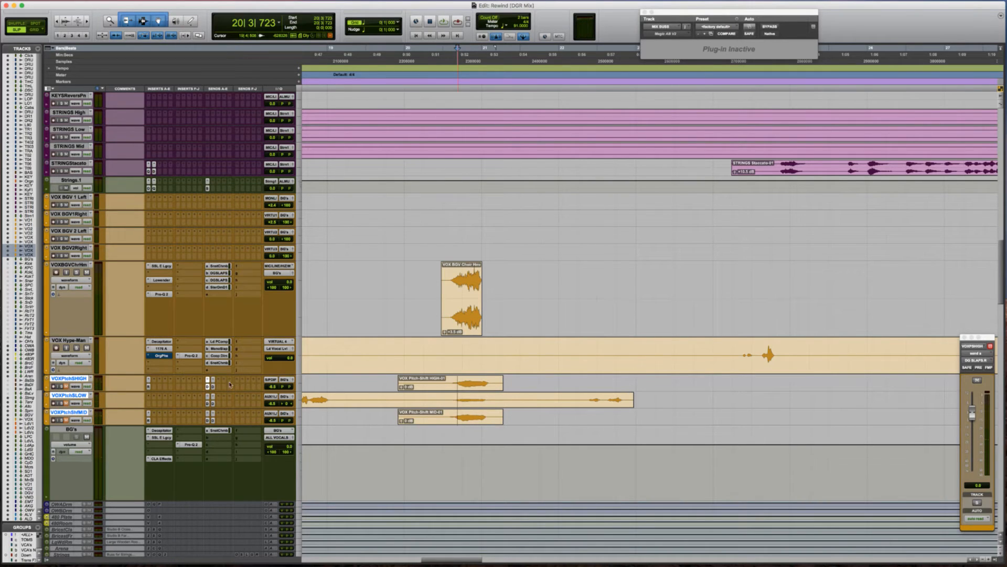
Compare the vocal passage from bar 20 with the three VOX Pitch-Shift tracks muted and unmuted.
click(408, 381)
key(space)
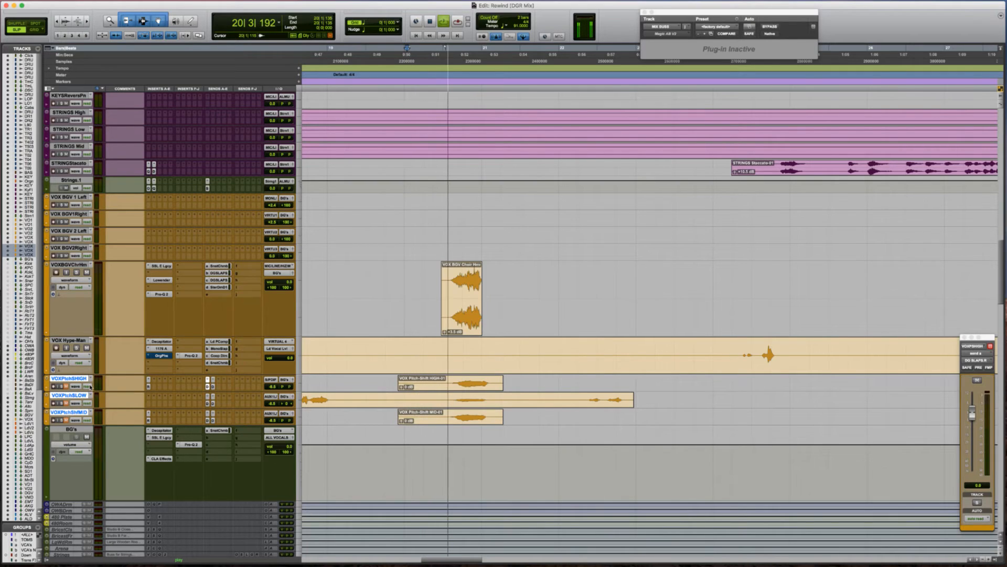
key(space)
key(shift+m)
key(space)
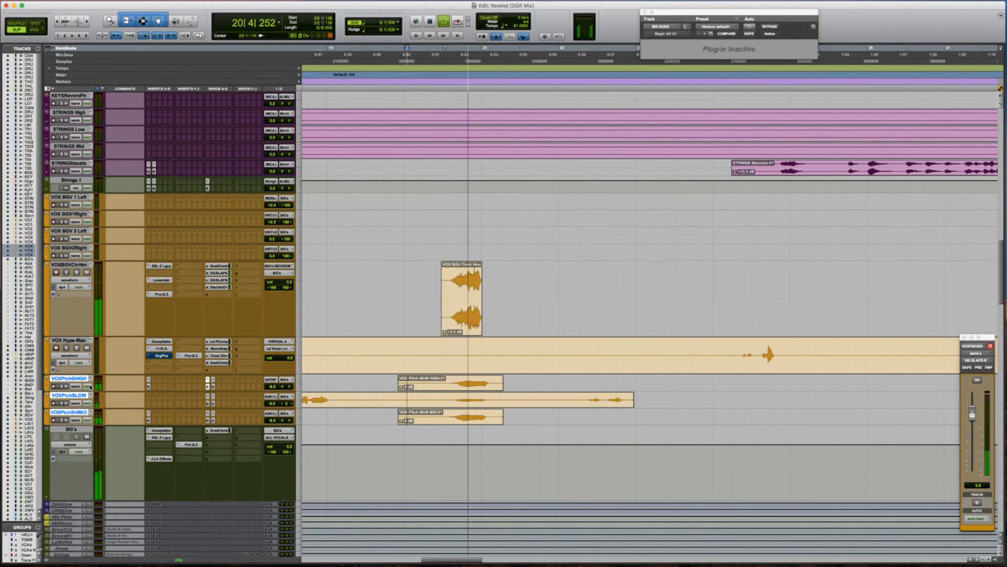
key(space)
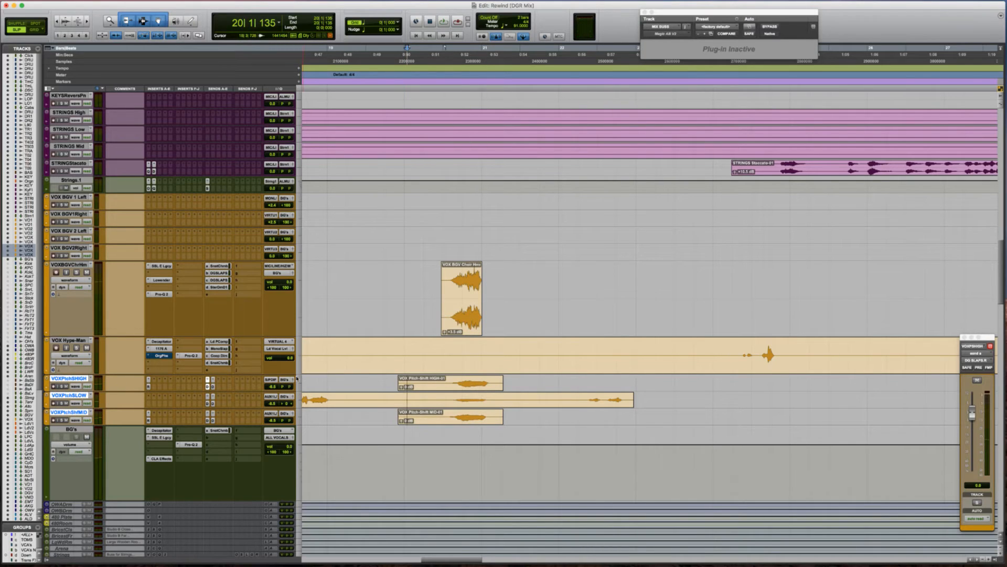
Lower the VOX Pitch-Shift HIGH track's volume to -11.1 dB, checking it soloed and in the mix.
click(78, 379)
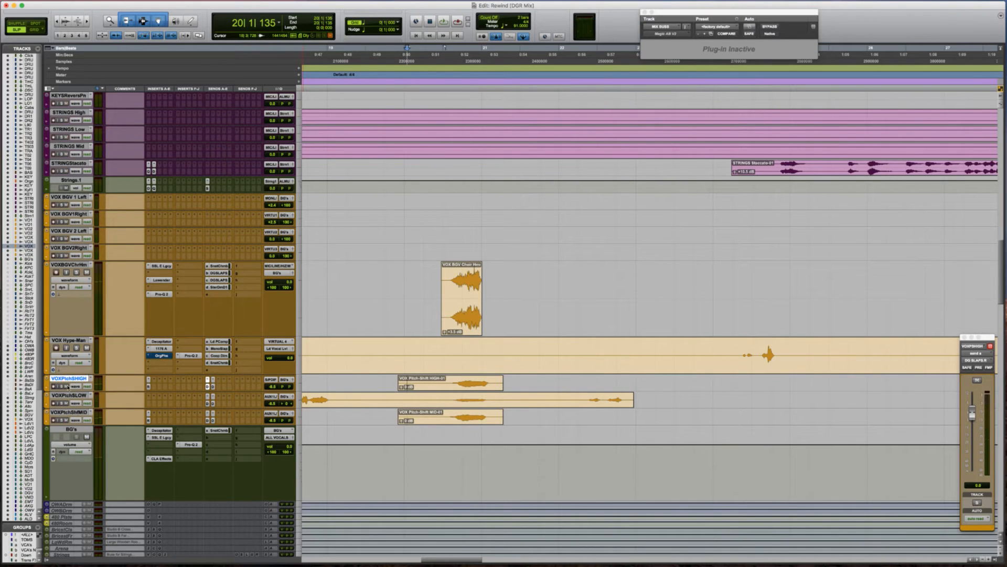
scroll(28, 550, down, 1)
key(space)
key(space)
click(273, 387)
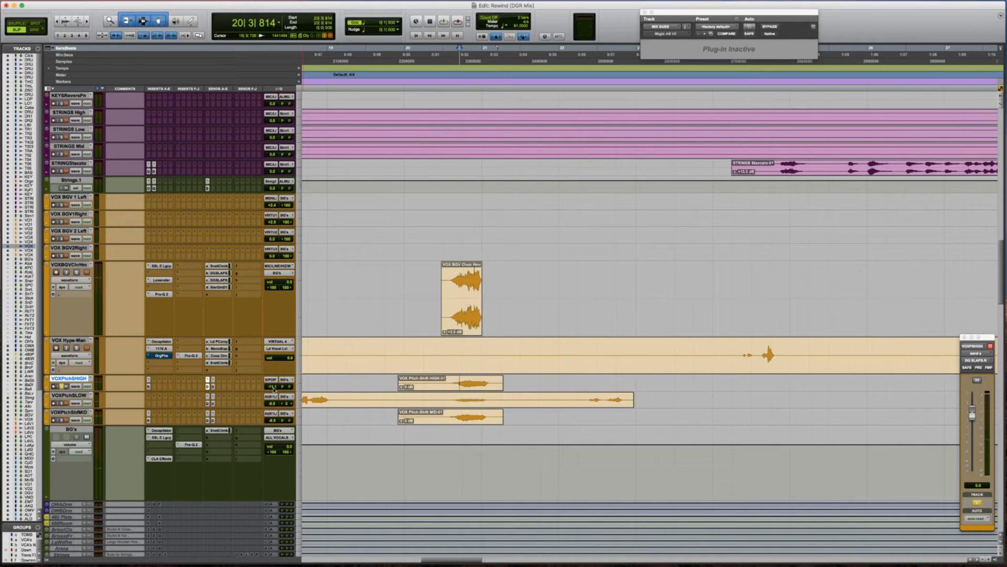
key(space)
key(space)
key(space)
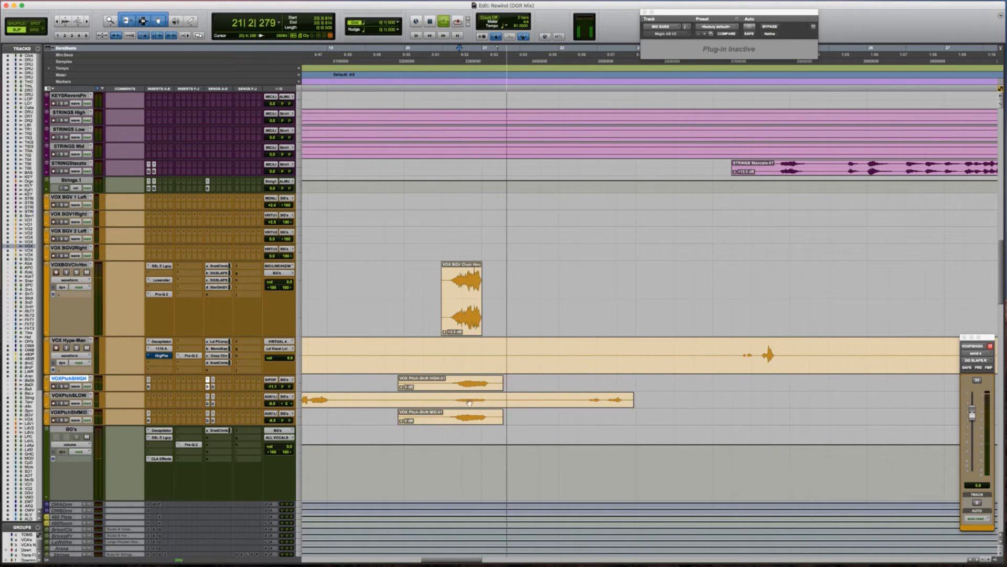
key(r)
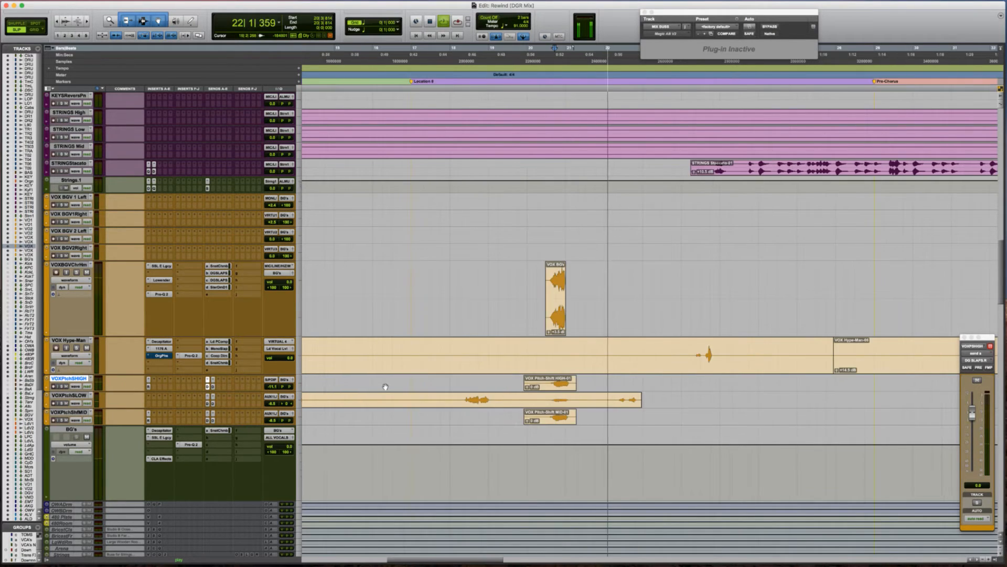
Audition the VOX Pitch-Shift LOW track from bar 18 and from the start of its clip near bar 12.
scroll(386, 386, right, 2)
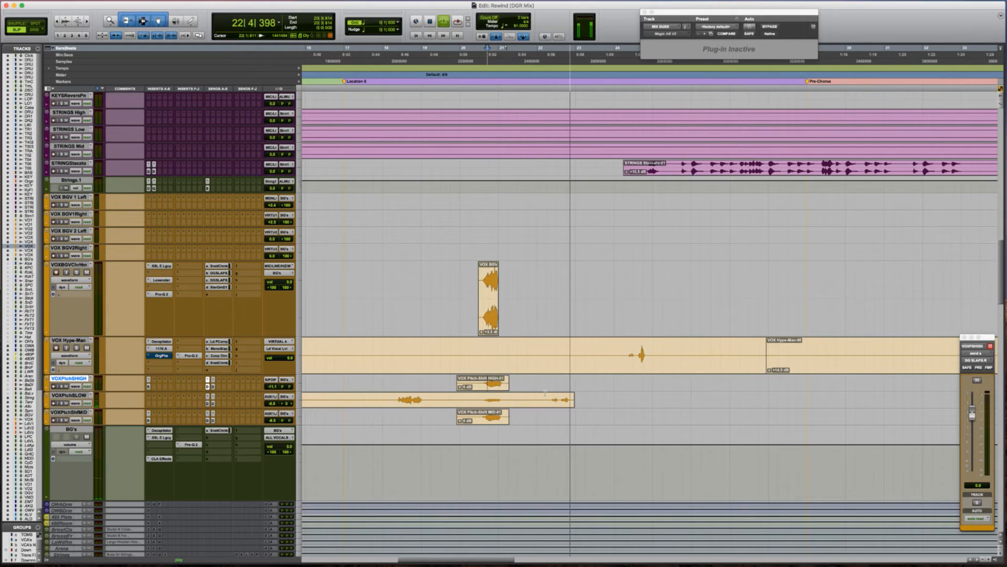
click(391, 400)
key(space)
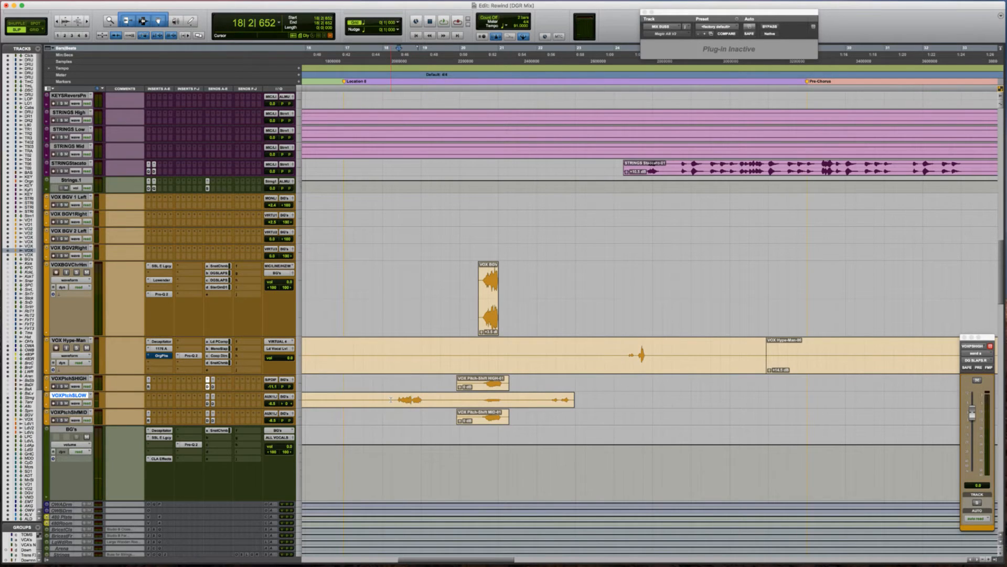
key(space)
key(r)
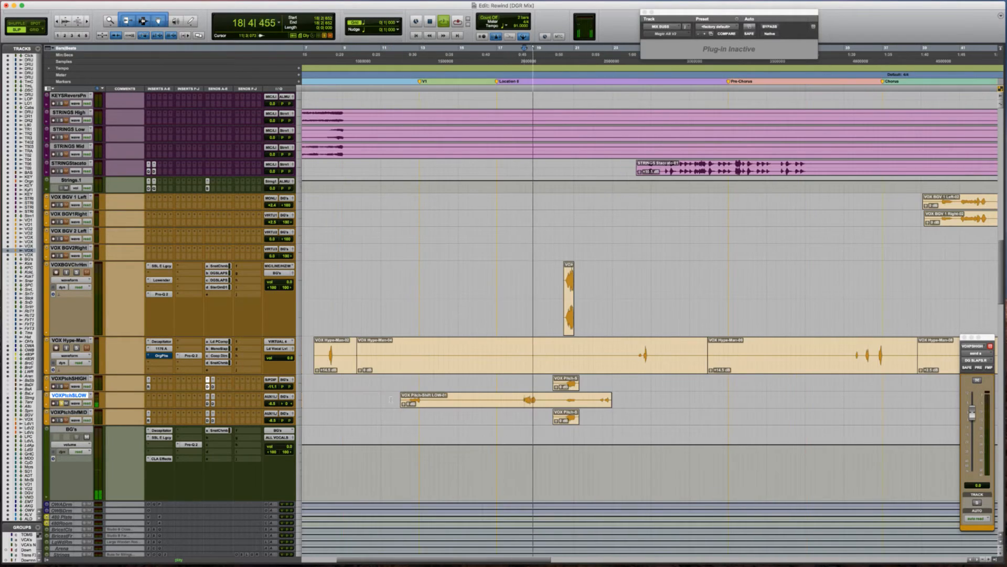
click(386, 400)
key(space)
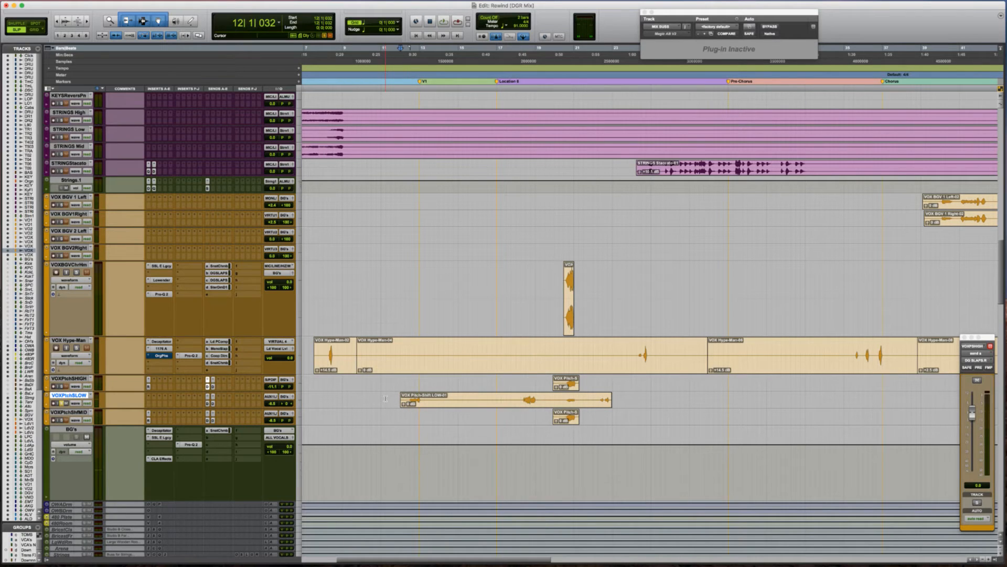
key(space)
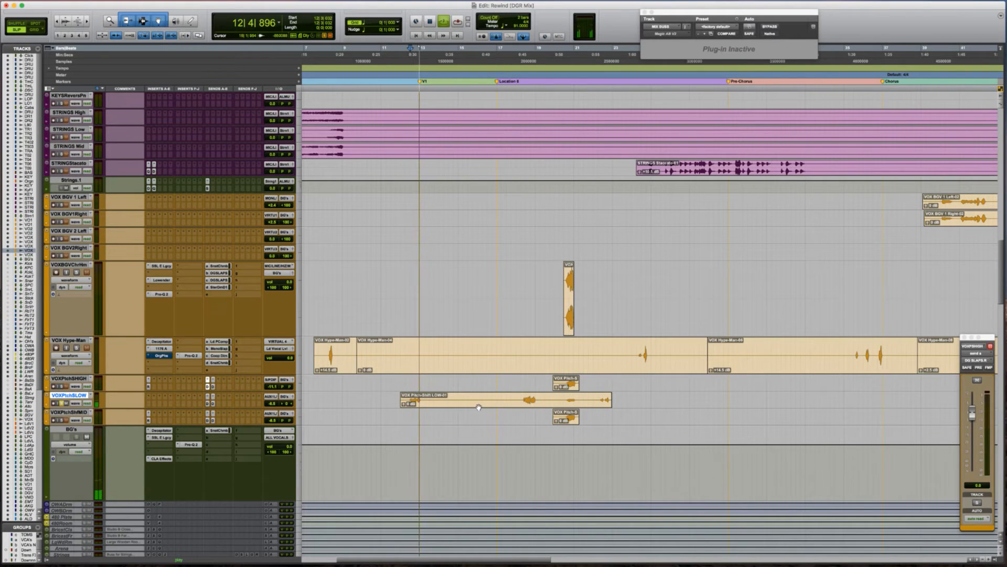
key(space)
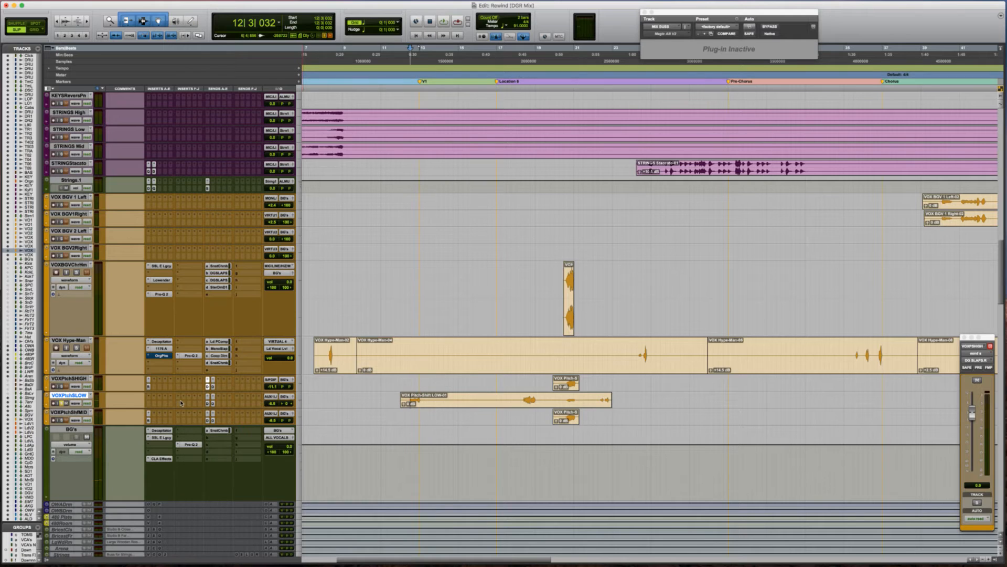
Enlarge the VOX Pitch-Shift LOW track and mute its two DG SLAPS sends while auditioning the phrase at bar 12.
key(ctrl+Up)
scroll(181, 403, down, 2)
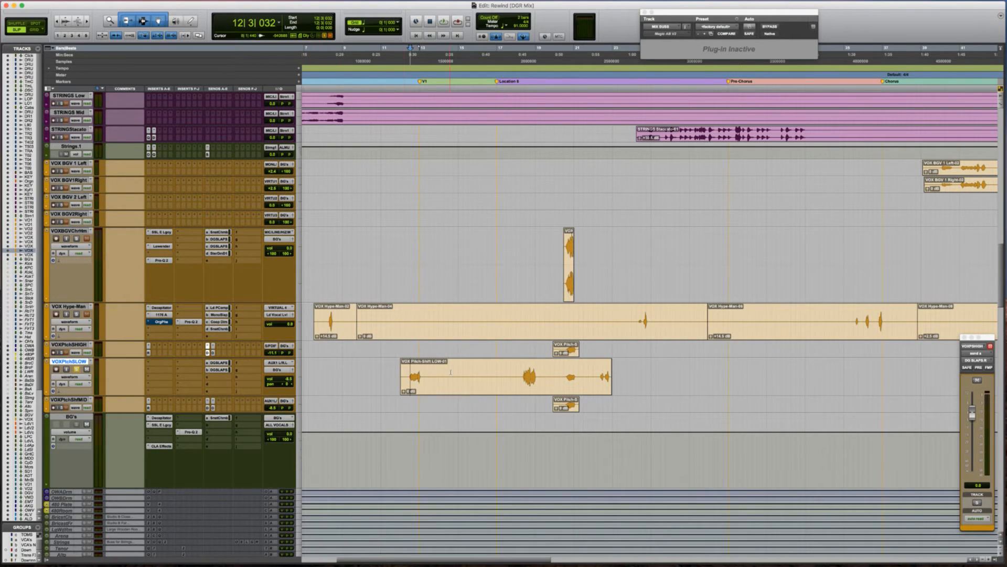
key(space)
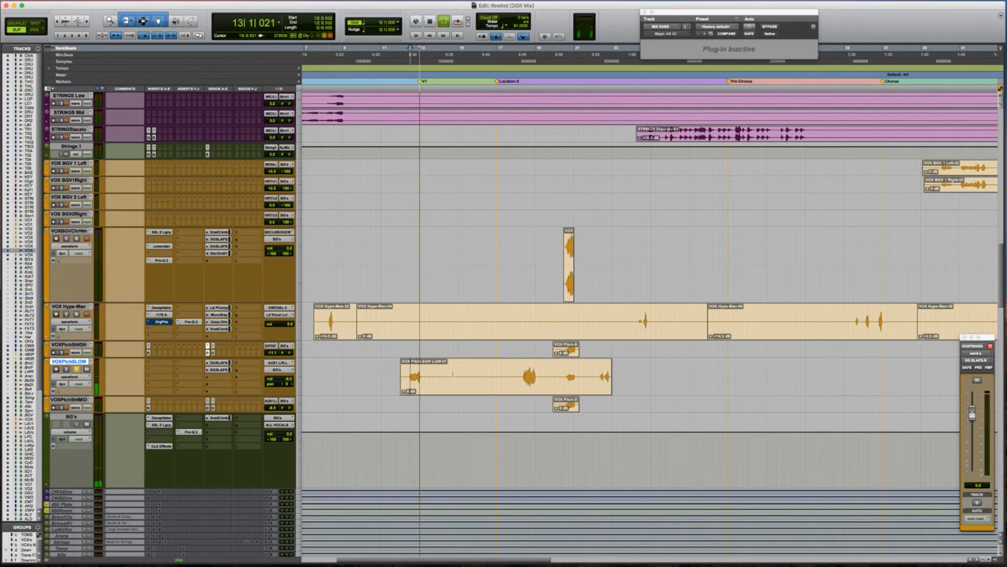
key(space)
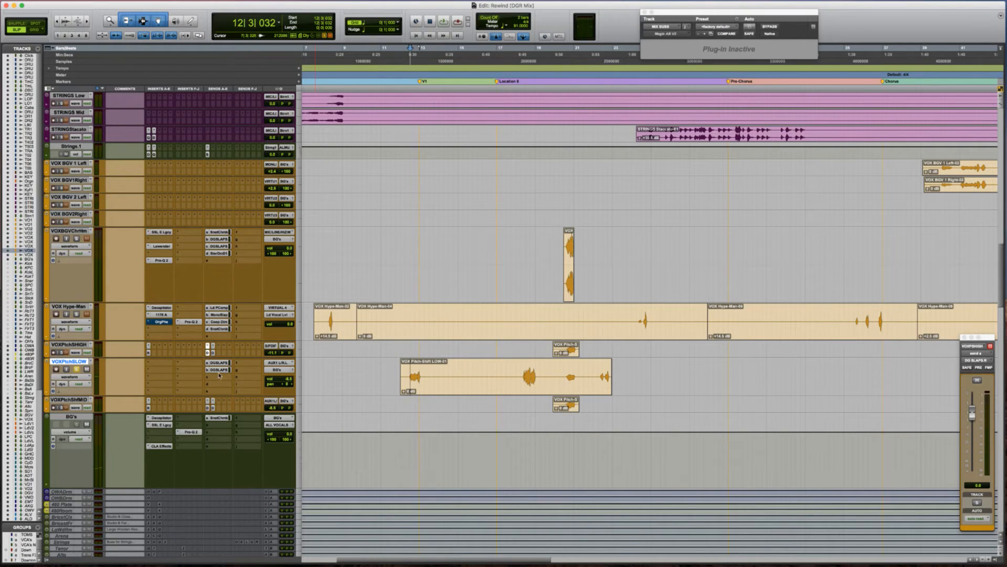
key(space)
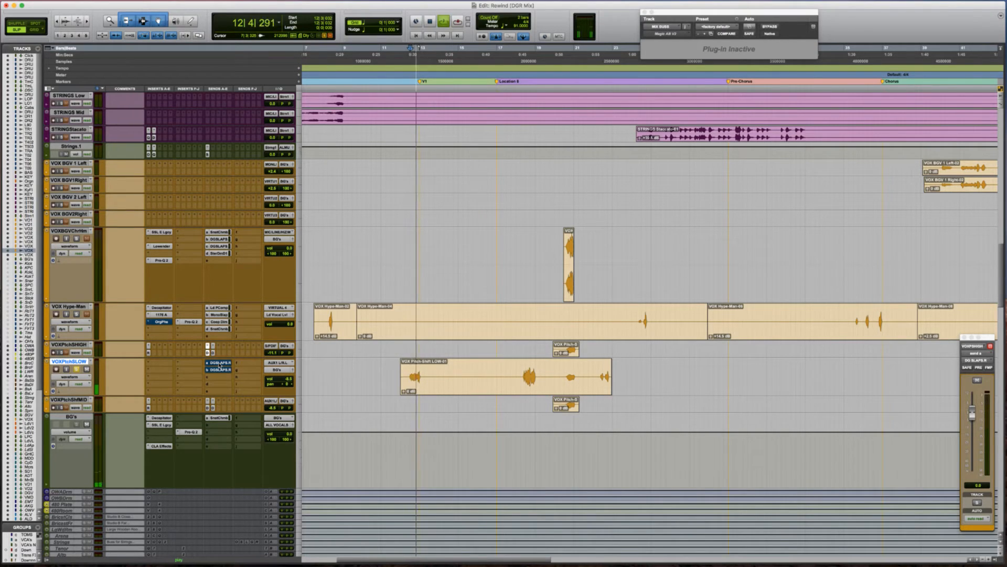
Audition the remaining VOX Pitch-Shift LOW phrases near bars 18, 20 and 22 with the slap sends muted.
click(491, 371)
key(Tab)
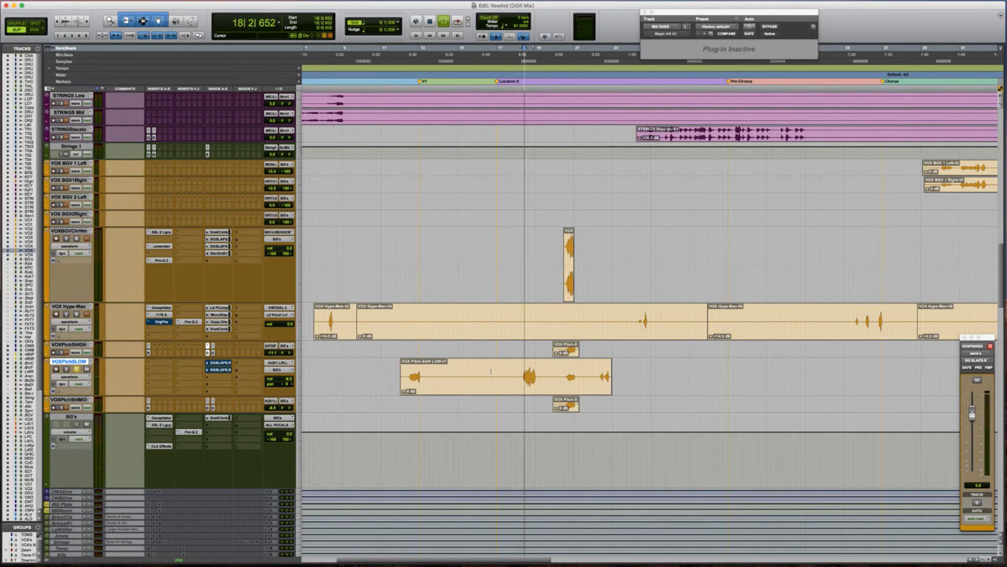
key(space)
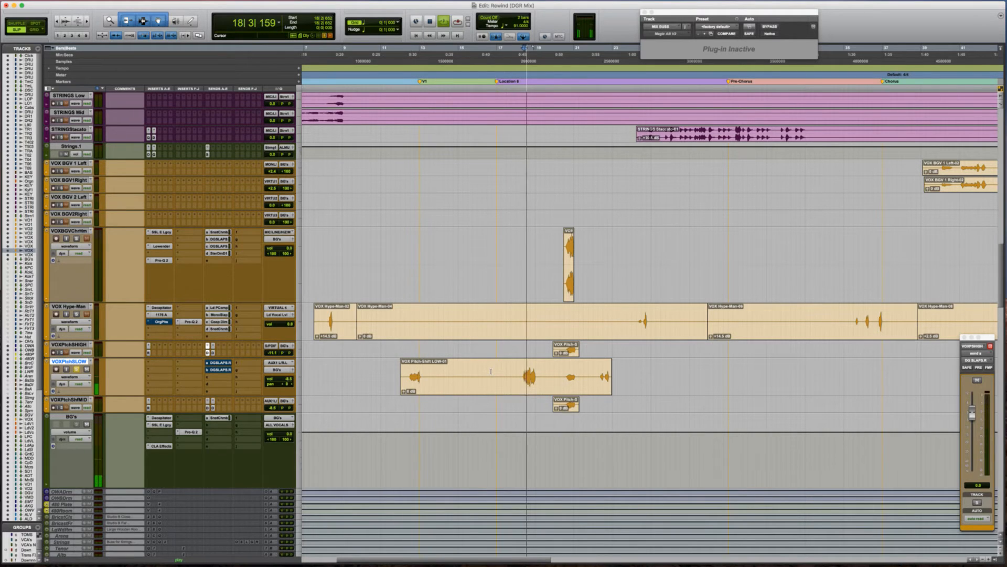
click(548, 372)
key(Tab)
key(Tab)
key(space)
key(space)
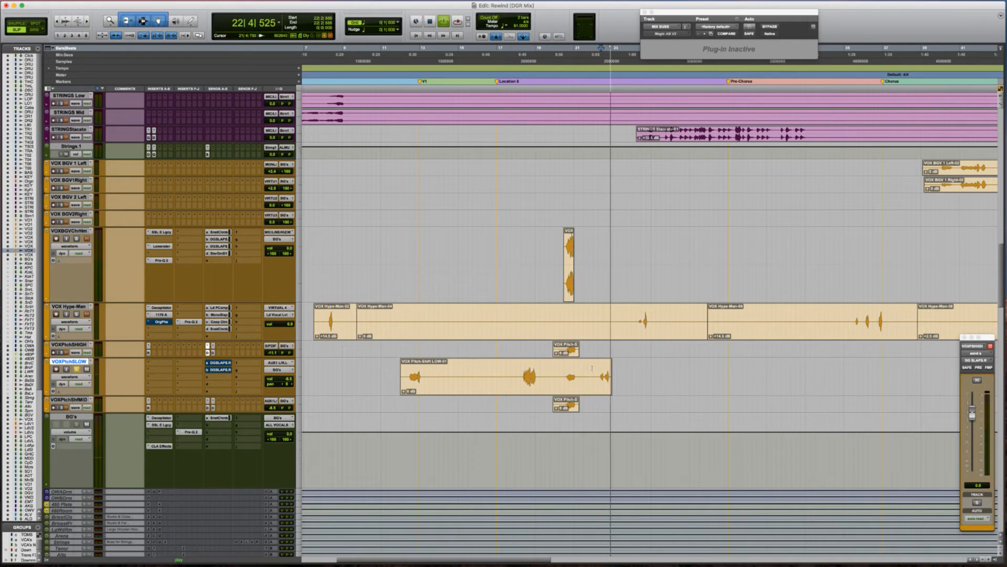
key(space)
click(555, 370)
key(Tab)
key(space)
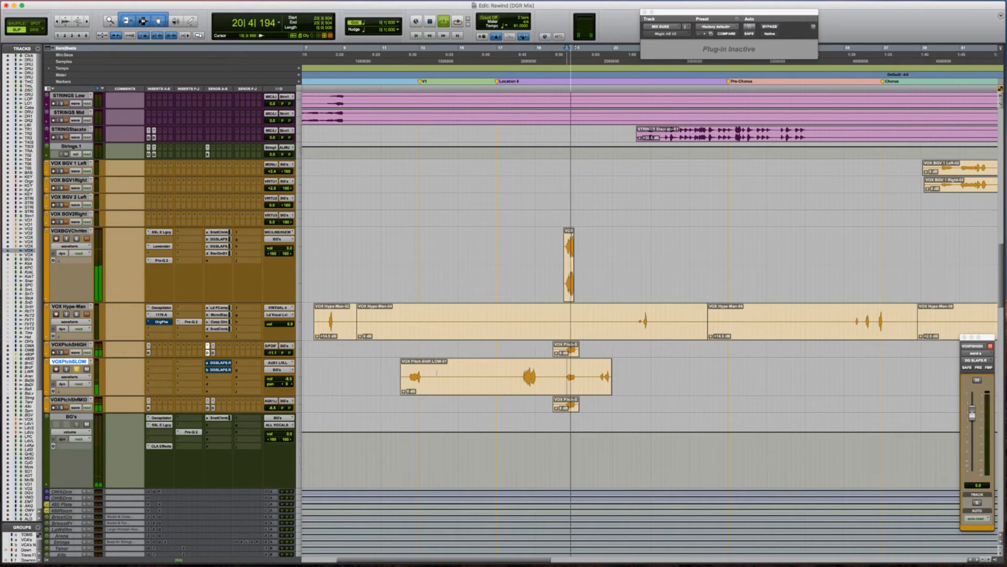
key(space)
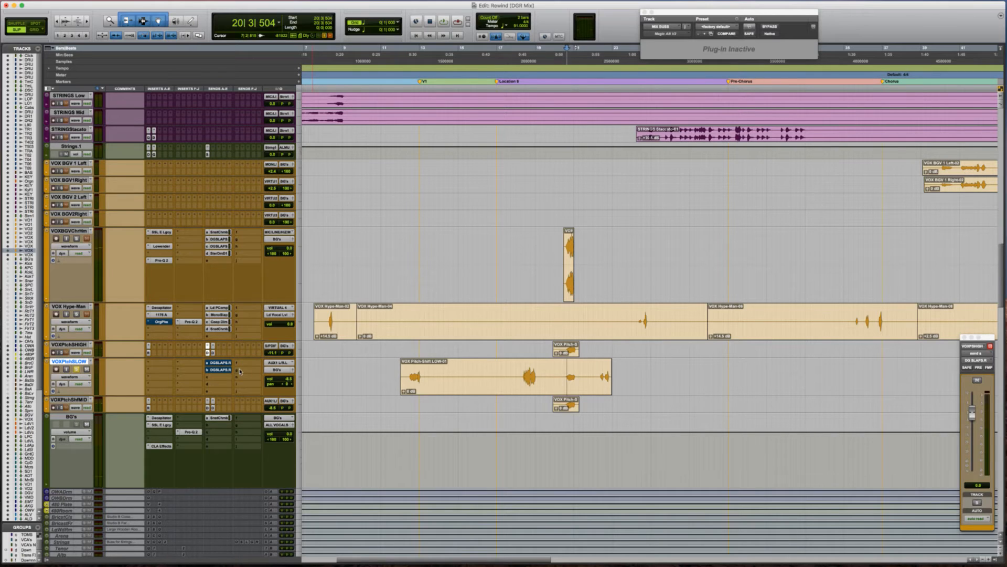
Unsolo the VOX Pitch-Shift LOW track and route its output to the ALL VOCALS bus.
key(shift+s)
click(277, 369)
mouse_move(283, 377)
mouse_move(337, 378)
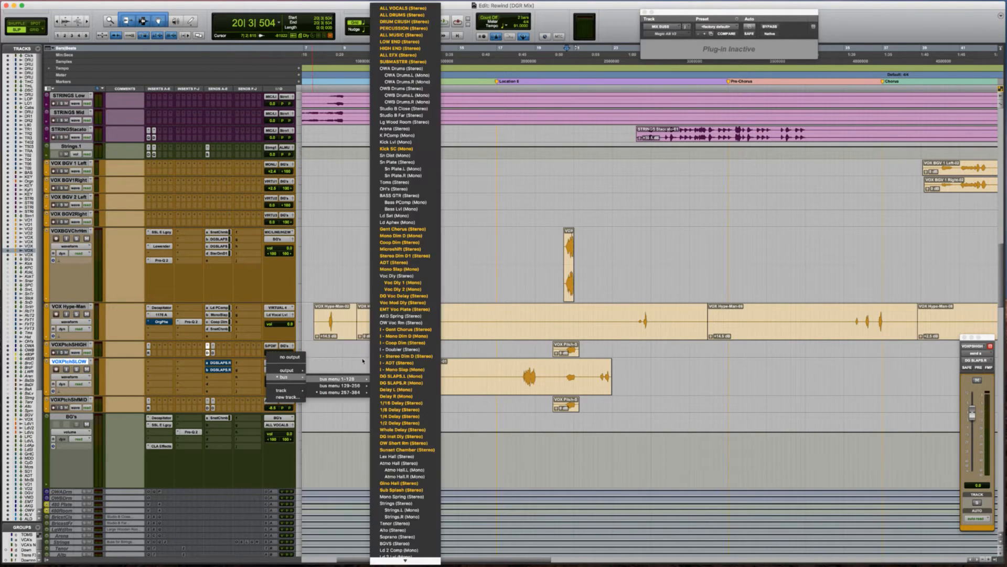
click(404, 10)
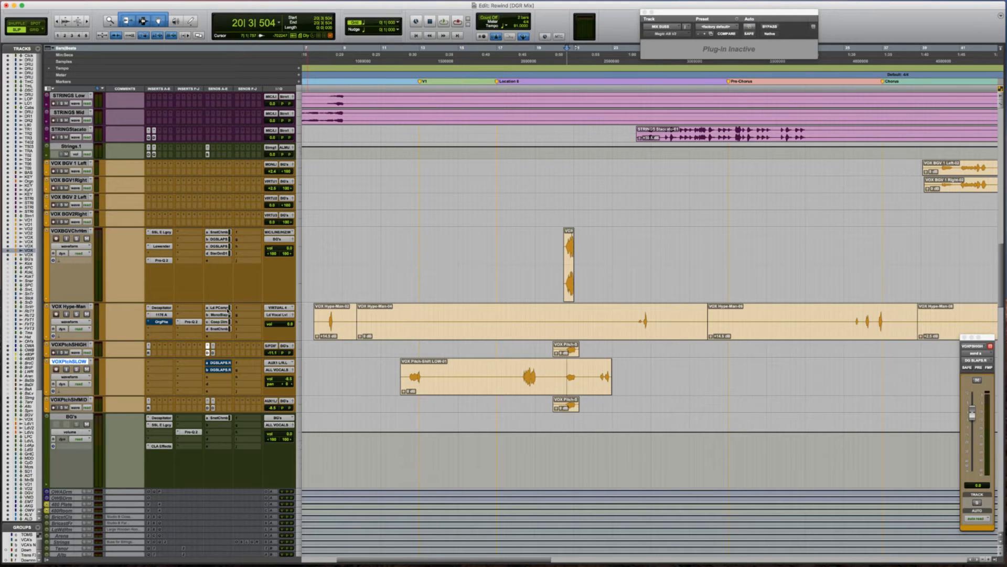
Move the VOX Pitch-Shift LOW track below the BG's bus track.
click(356, 367)
key(Tab)
click(361, 368)
key(Tab)
drag(79, 363, 75, 468)
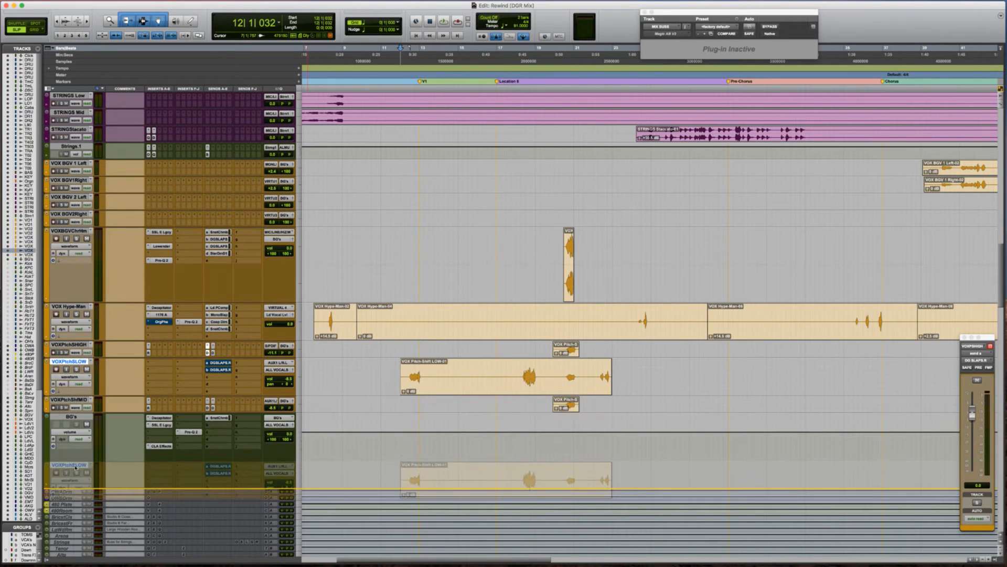
drag(418, 457, 401, 456)
Enlarge the moved VOX Pitch-Shift LOW track and insert the SSL E Series channel strip on it.
click(389, 462)
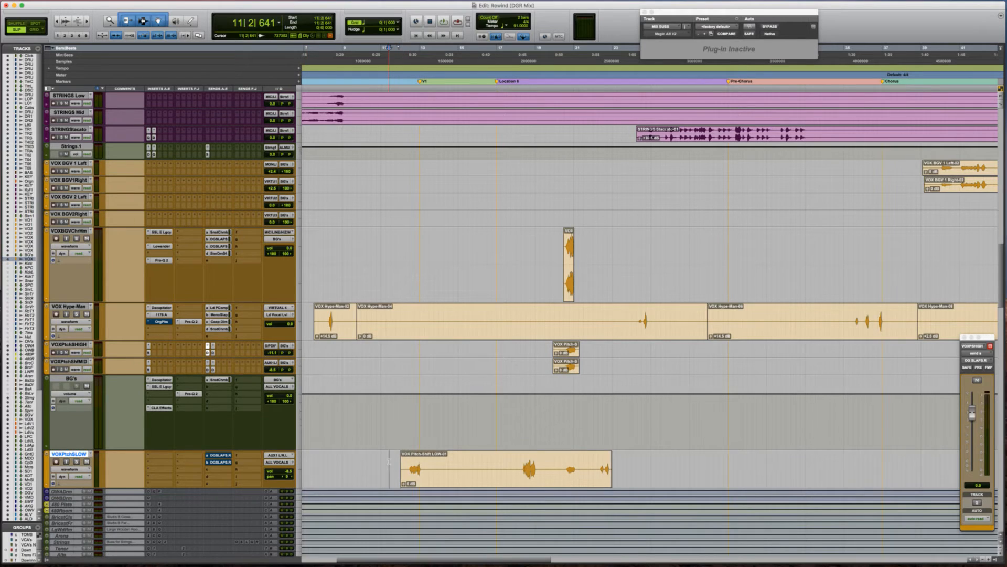
key(Tab)
key(ctrl+Up)
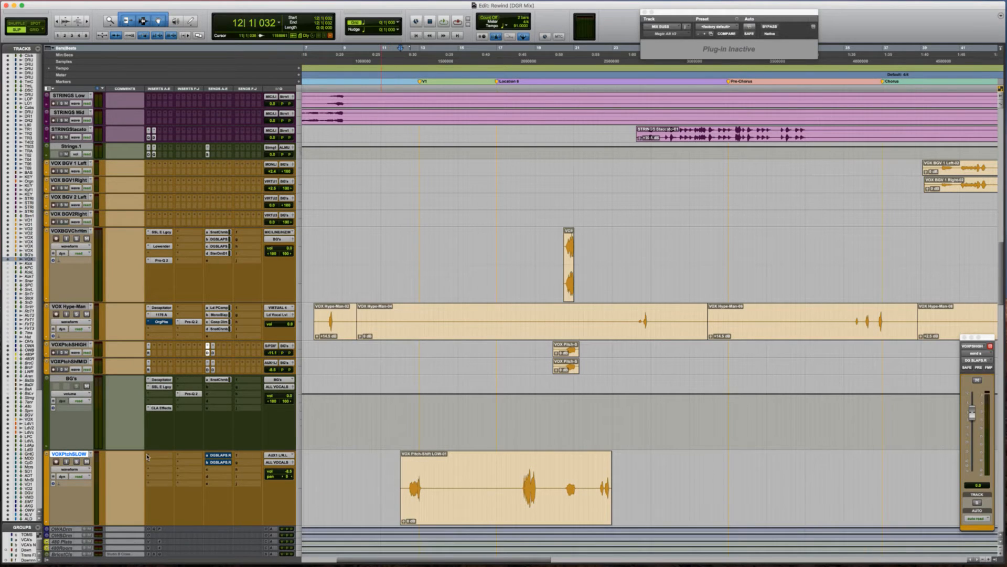
click(147, 456)
click(211, 479)
click(384, 479)
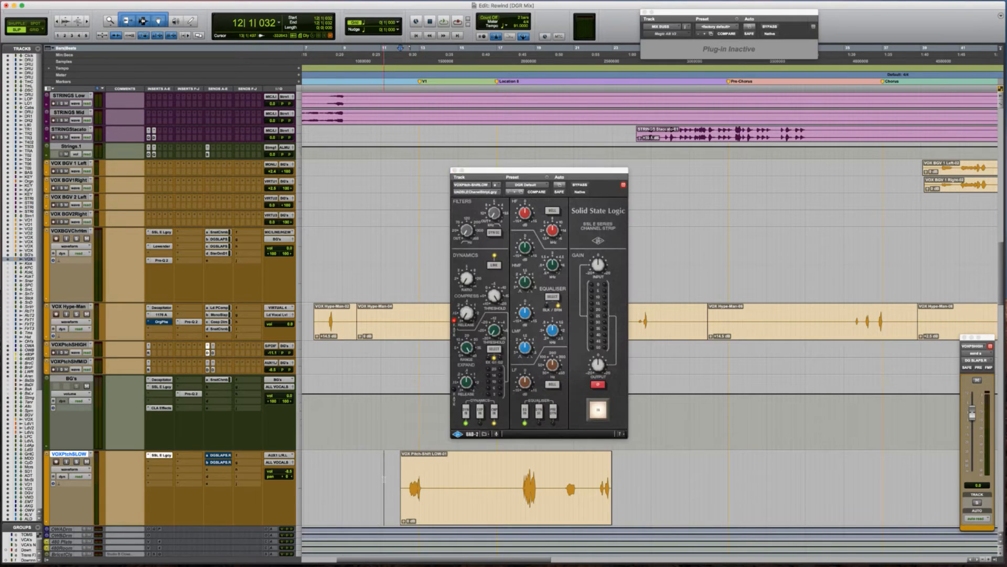
Solo the VOX Pitch-Shift LOW track and adjust the channel strip's low-frequency EQ band, auditioning the phrase at bar 12, beat 3.
key(Tab)
key(Tab)
key(shift+s)
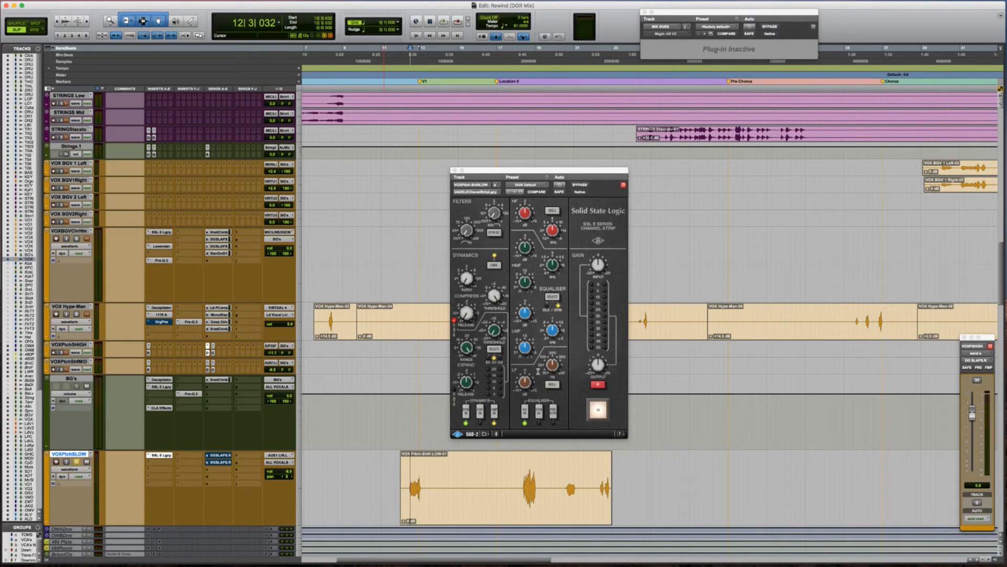
drag(550, 365, 542, 372)
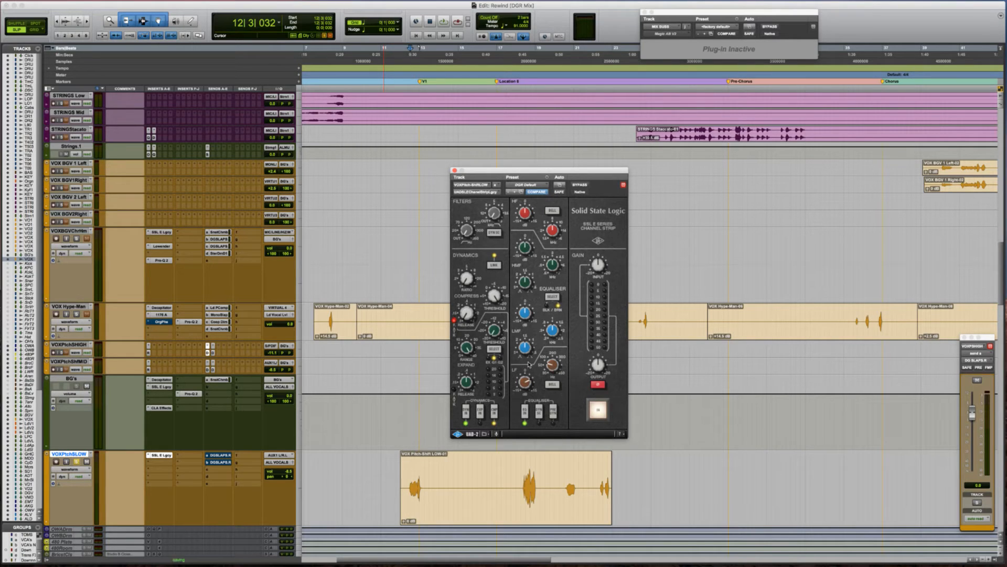
key(space)
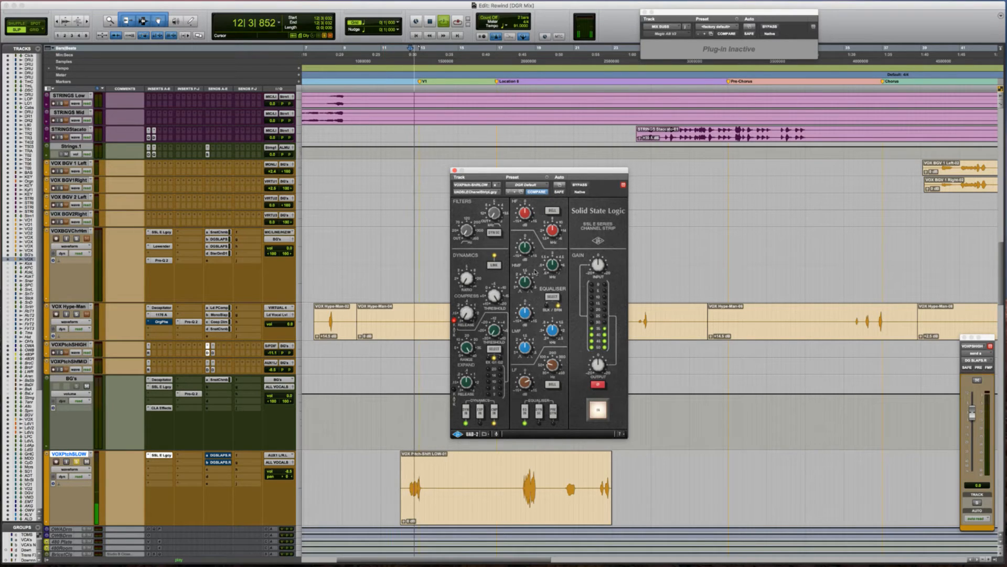
key(space)
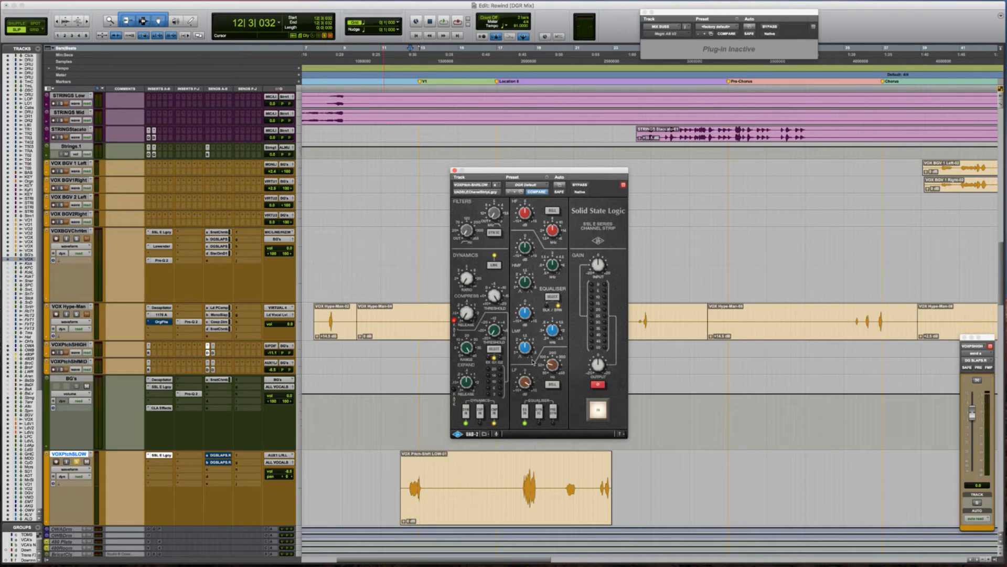
Adjust the channel strip's compressor ratio and output gain while repeatedly auditioning the phrase at bar 12, beat 3.
key(space)
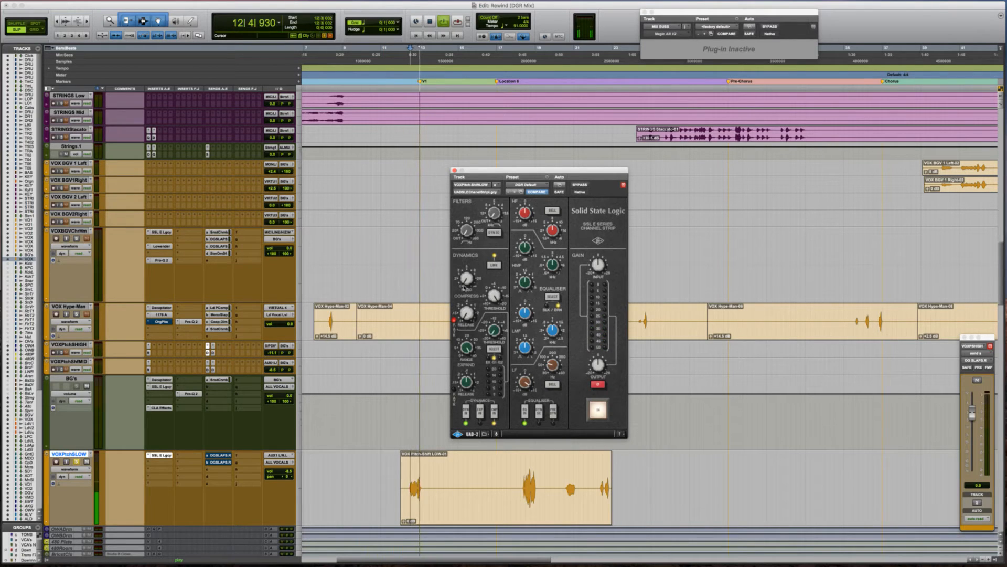
key(space)
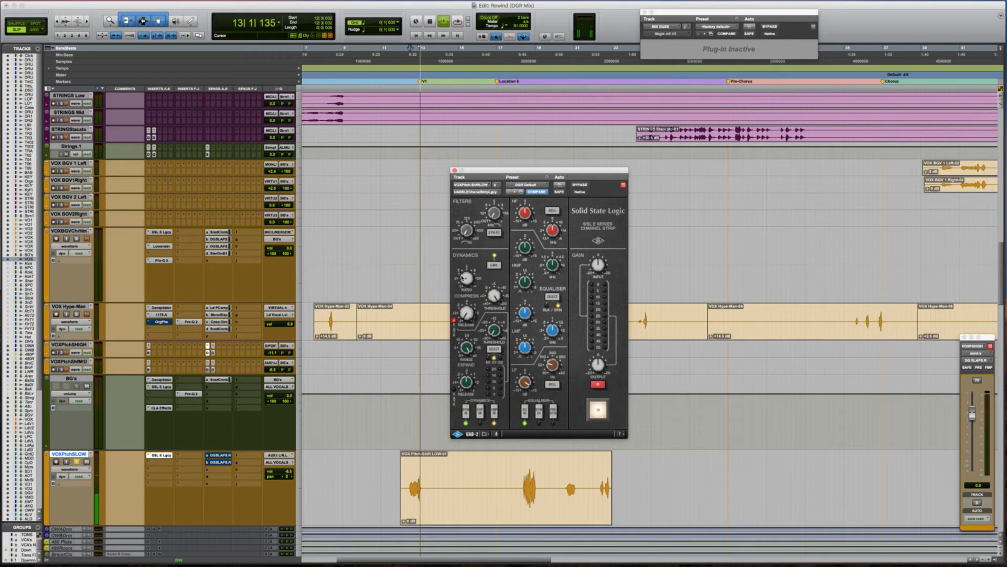
key(space)
key(space)
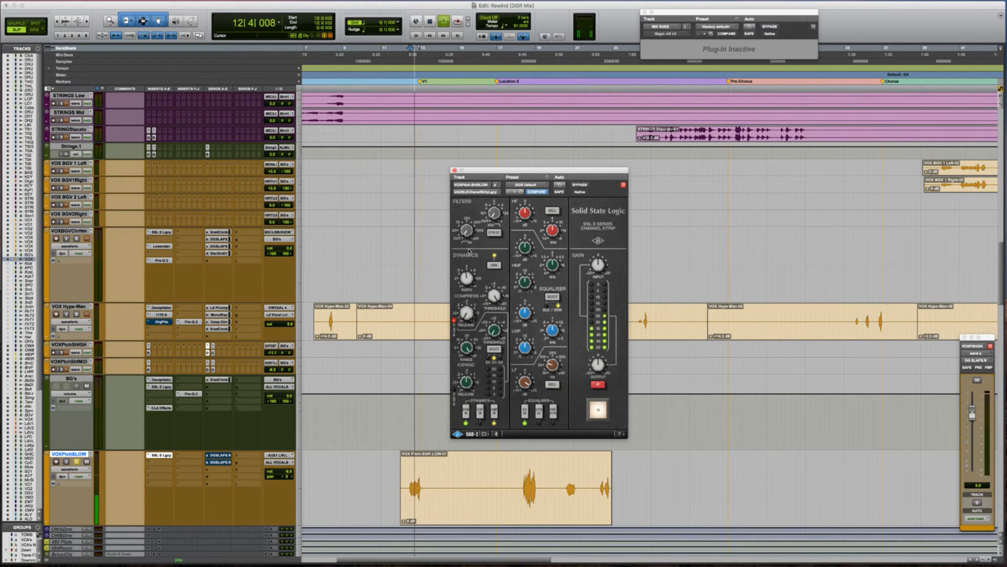
key(space)
key(space)
key(space)
key(space)
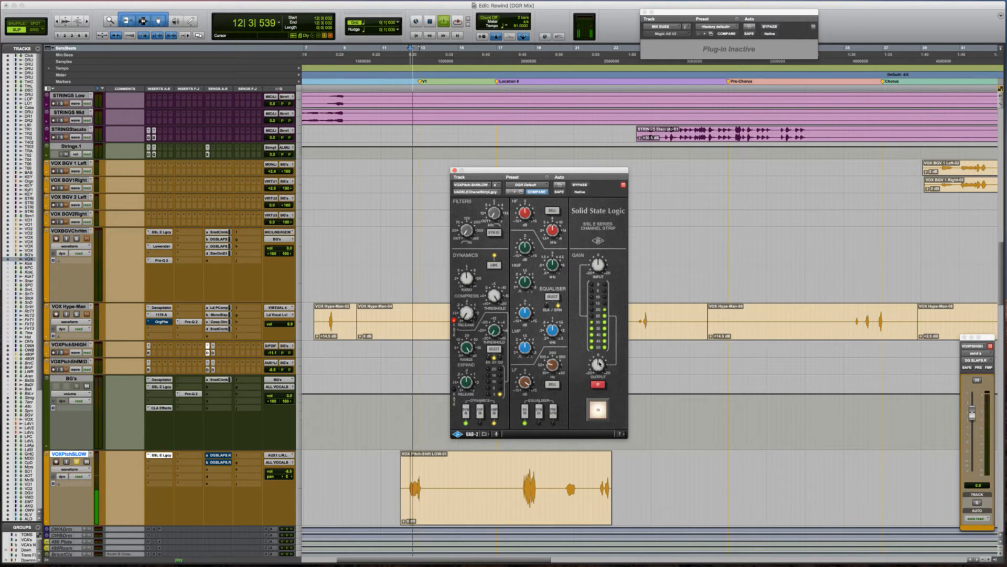
key(space)
key(space)
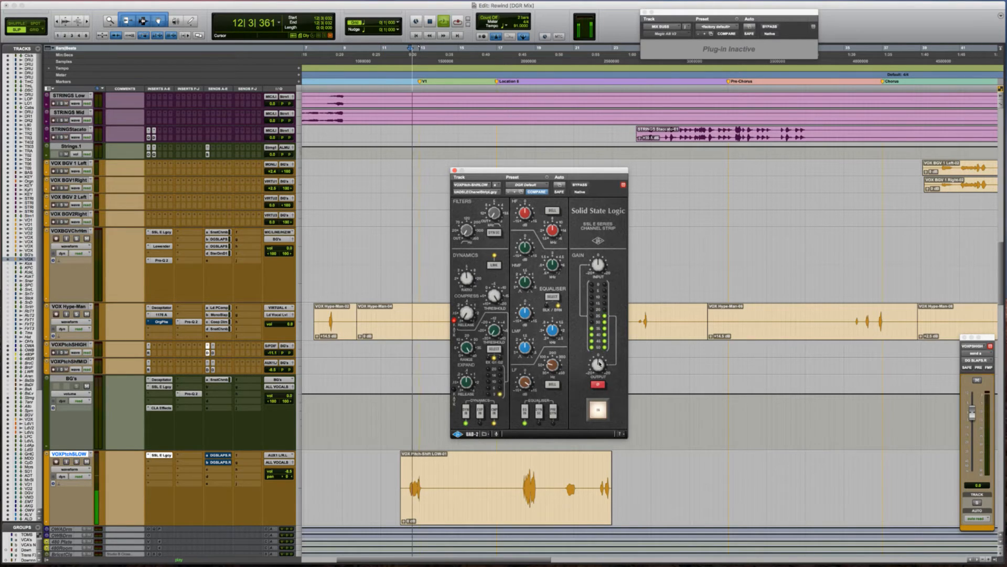
Audition the processed VOX Pitch-Shift LOW phrases near bars 12 and 18, and close the channel strip window.
key(space)
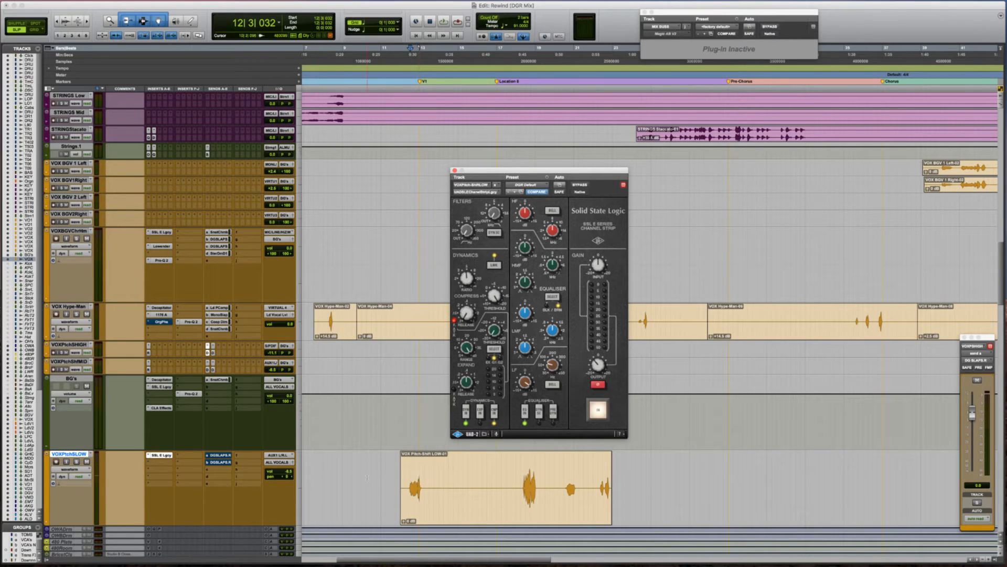
key(space)
scroll(393, 462, down, 2)
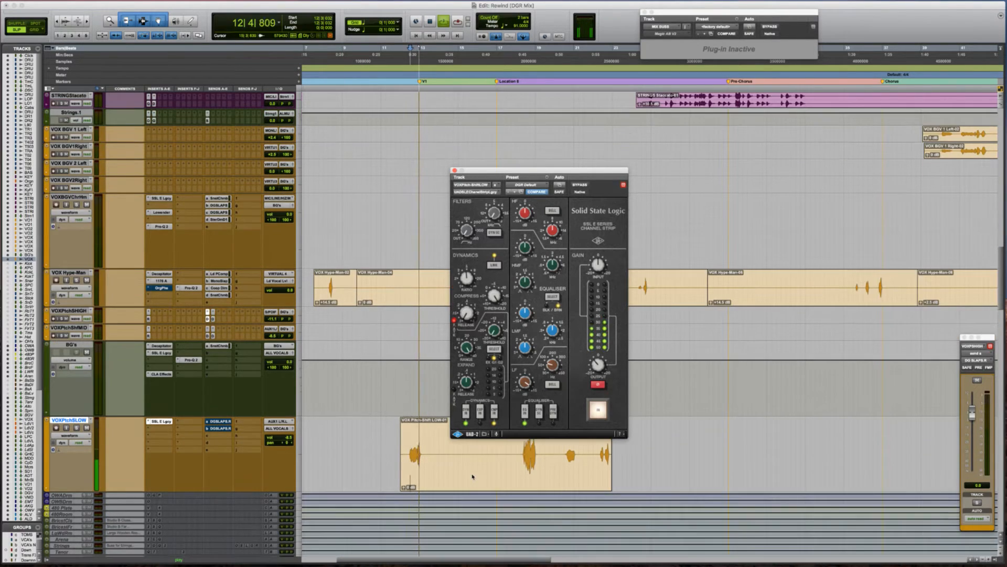
key(space)
click(513, 451)
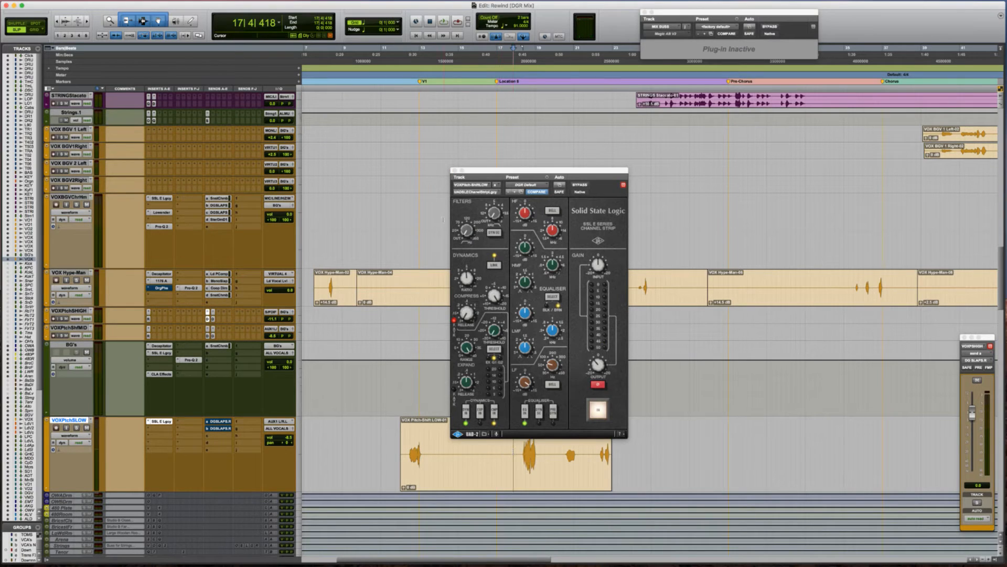
key(space)
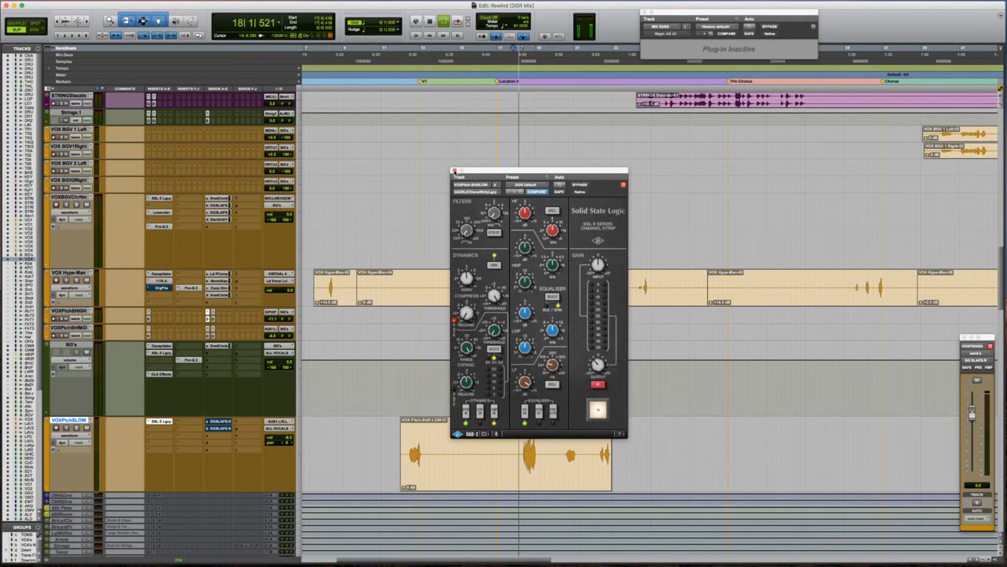
click(454, 171)
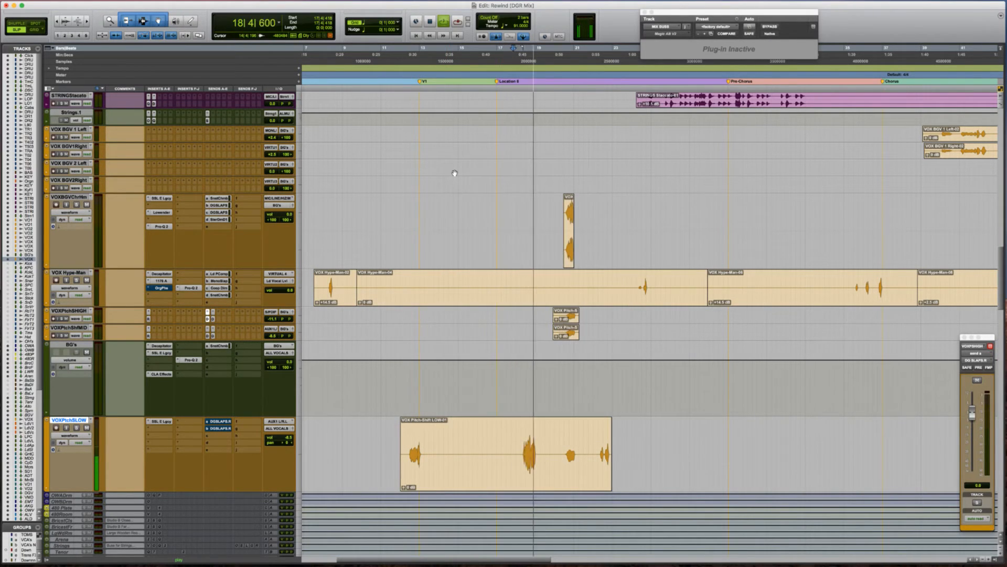
Audition the VOX Pitch-Shift LOW phrase near bar 18, solo its track and set the playback start just before the phrase.
key(space)
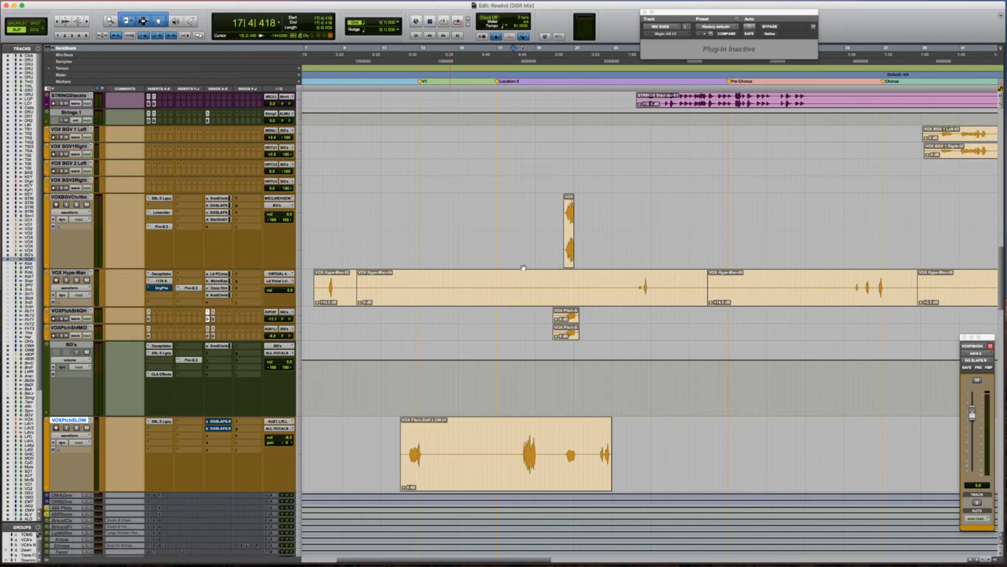
click(518, 435)
key(space)
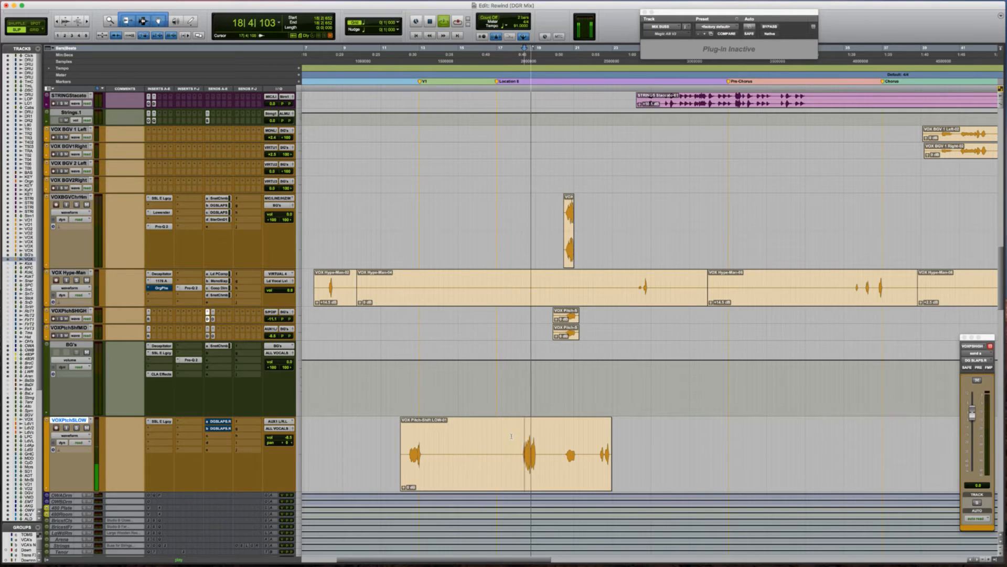
key(space)
key(shift+s)
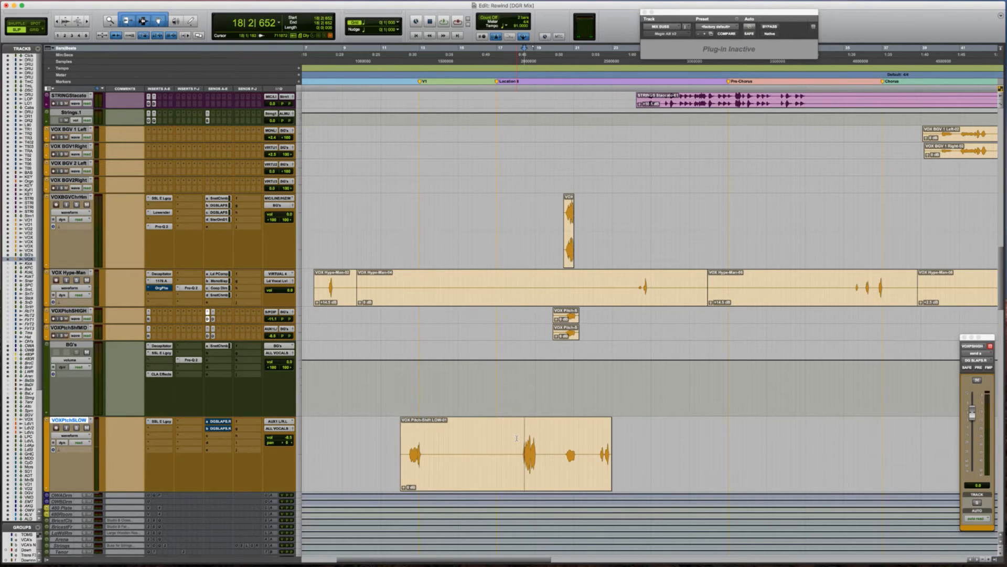
key(t)
key(t)
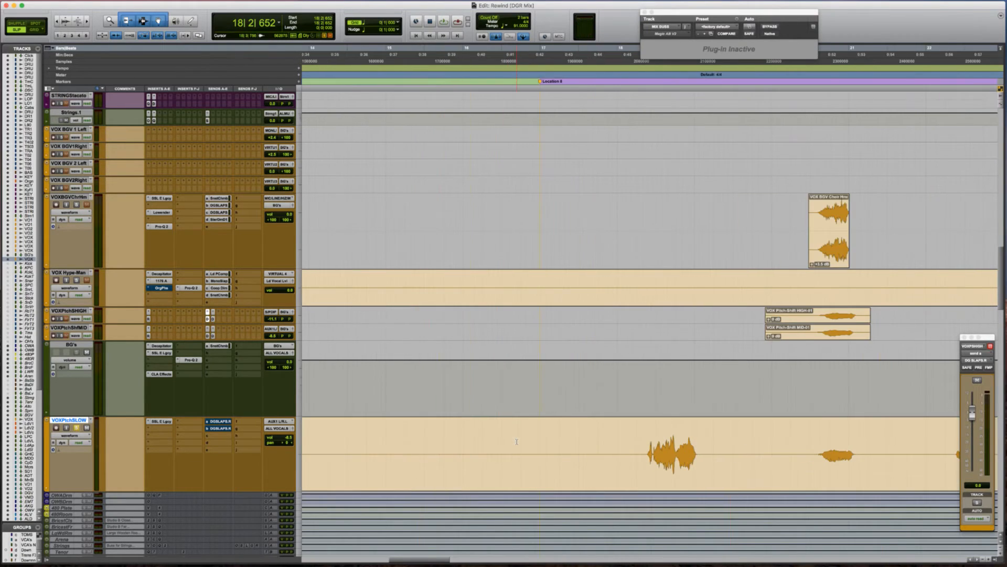
scroll(516, 441, right, 3)
click(503, 440)
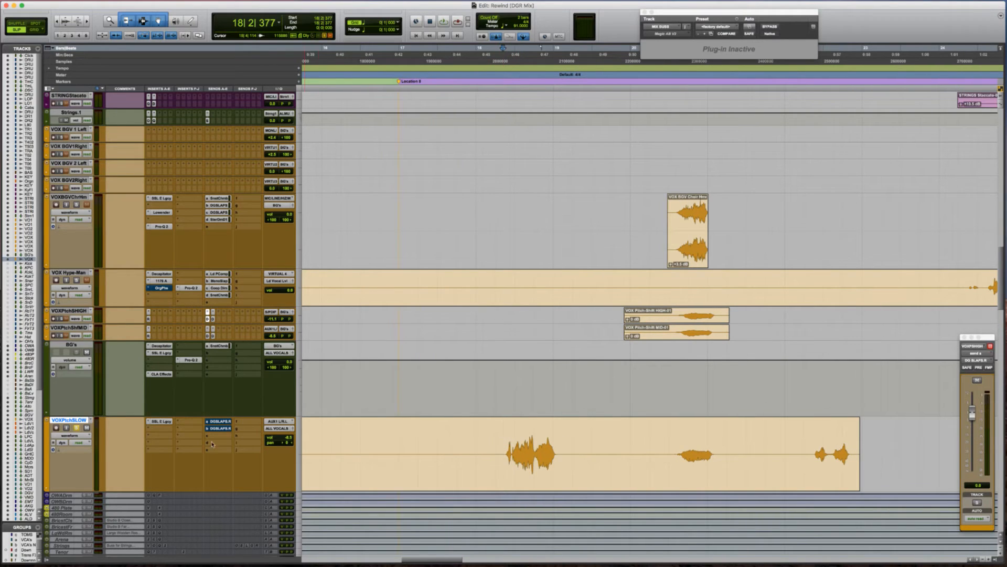
Insert FabFilter Pro-Q 2 on the VOX Pitch-Shift LOW track and boost a broad band around 2.2 kHz, auditioning the bar 18 phrase.
click(154, 430)
click(275, 426)
drag(650, 283, 667, 243)
key(space)
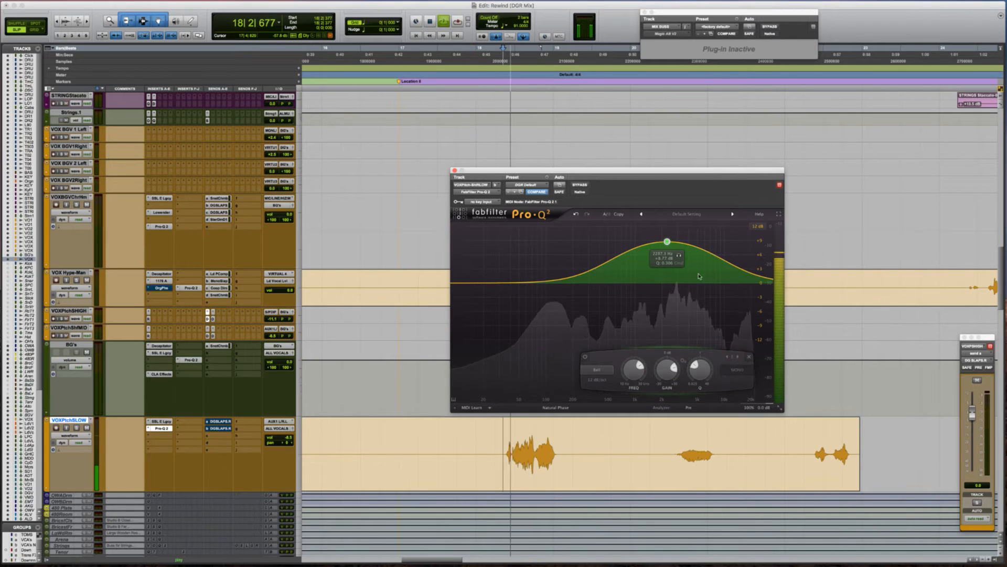
key(space)
Add a second Pro-Q 2 band with a moderate cut just above the boosted band, and audition the remaining low vocal phrases.
double_click(709, 292)
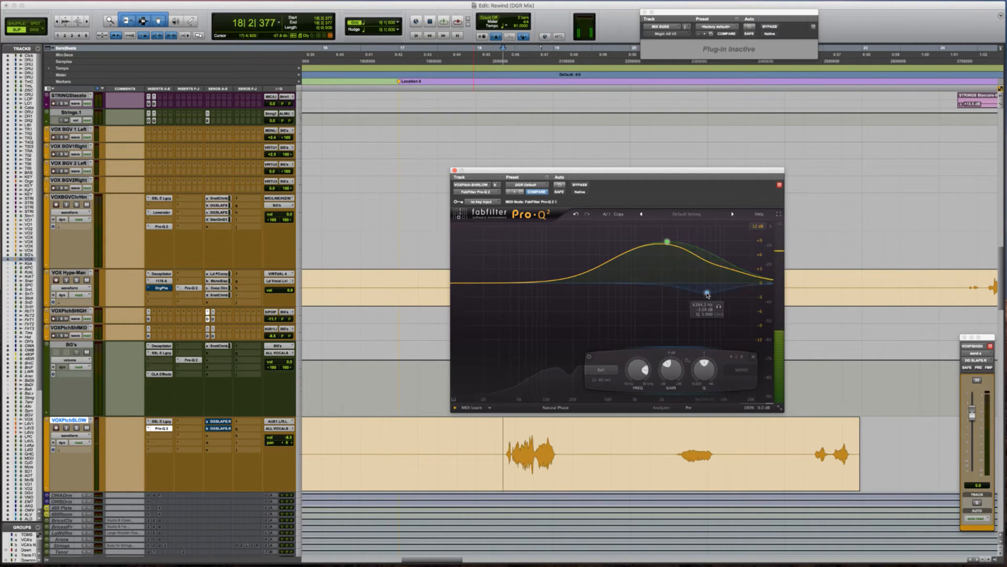
mouse_move(709, 292)
mouse_down()
mouse_move(678, 298)
mouse_move(691, 298)
mouse_up()
key(space)
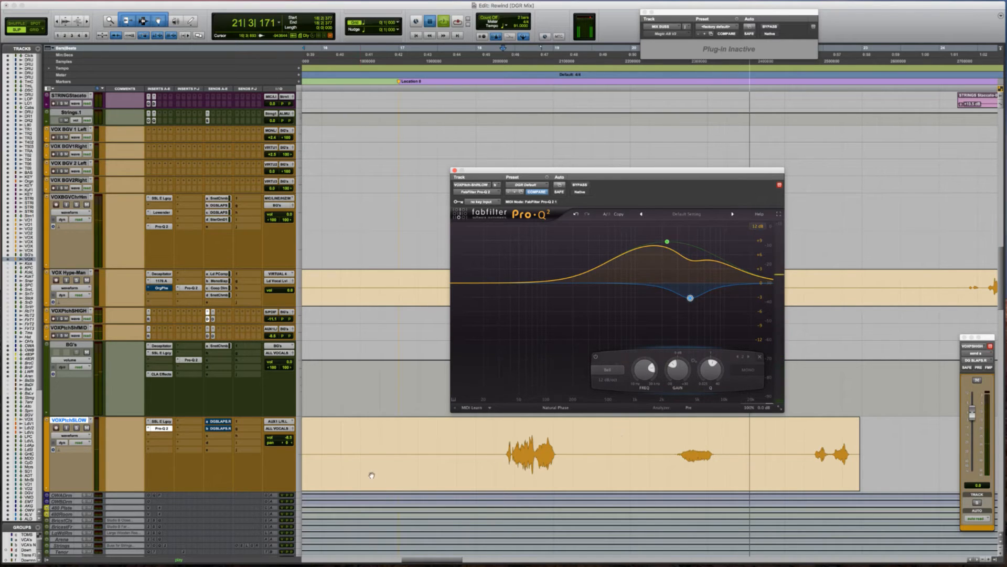
key(space)
click(161, 440)
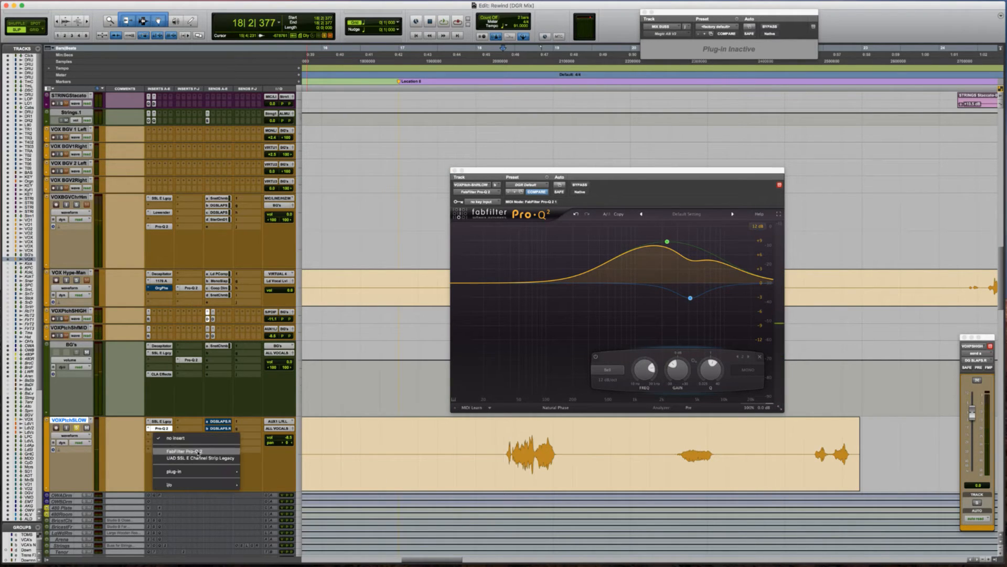
mouse_move(199, 471)
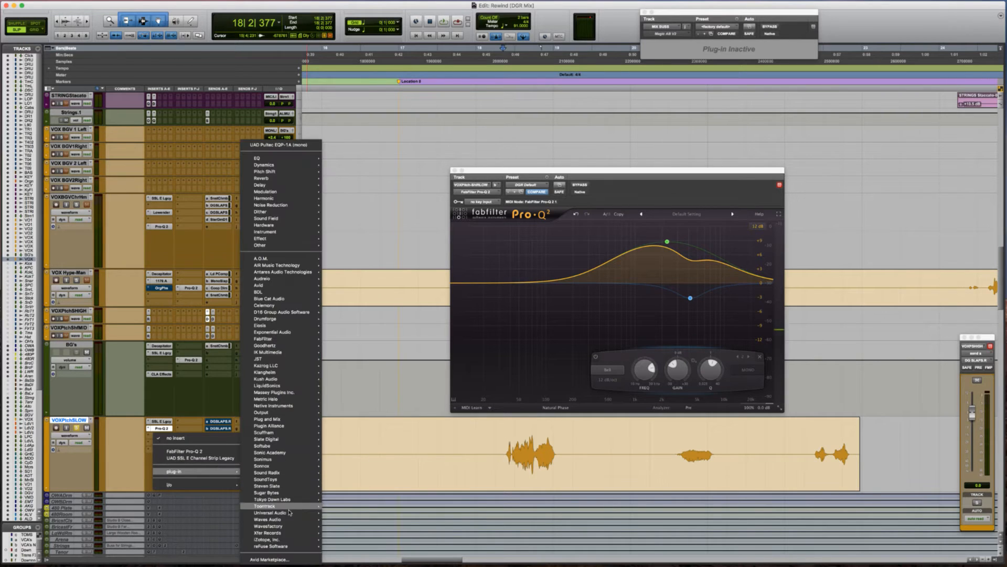
mouse_move(301, 529)
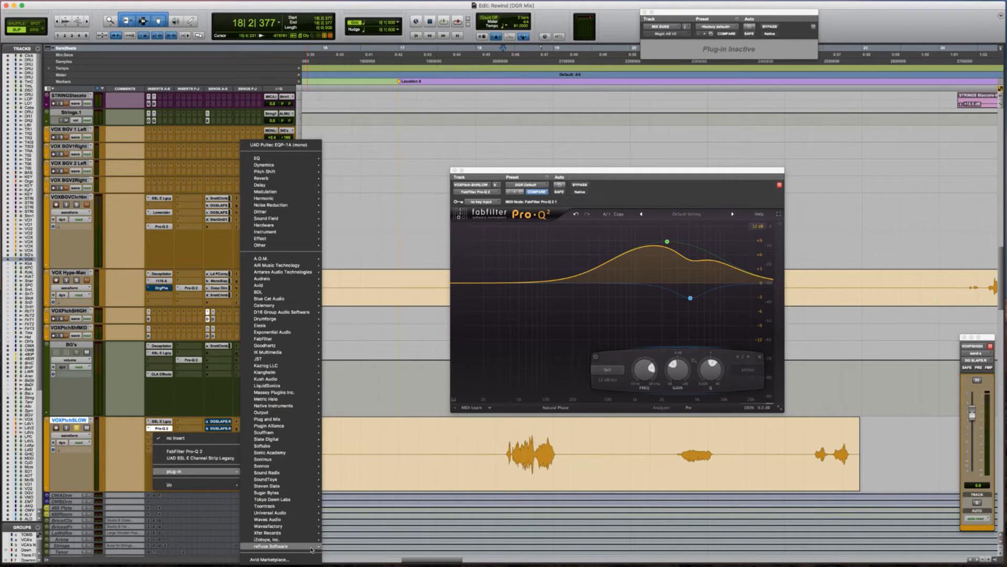
click(347, 546)
Close the Pro-Q 2 window and audition the first VOX Pitch-Shift LOW phrase at bar 12 with the track soloed and unsoloed.
key(space)
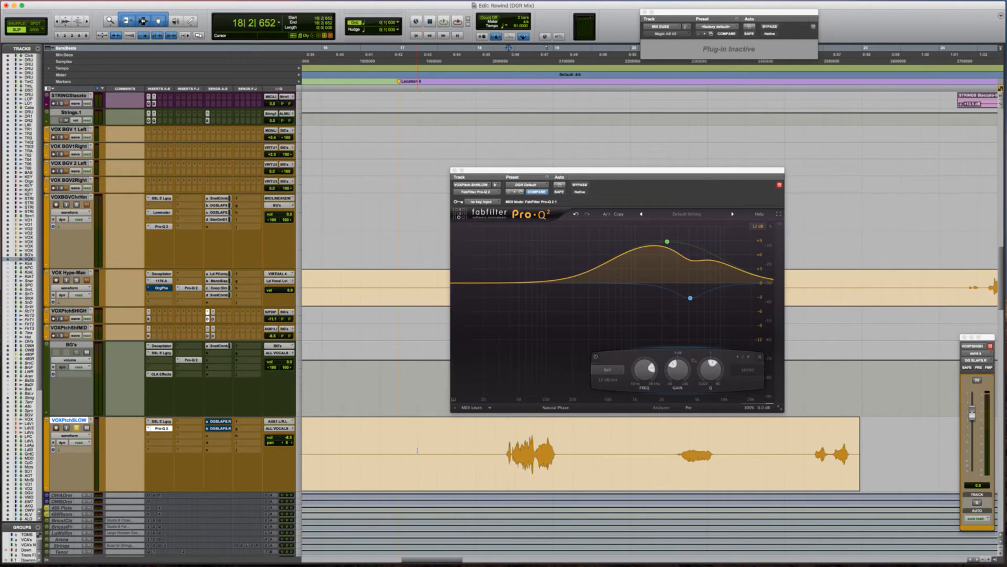
key(r)
key(r)
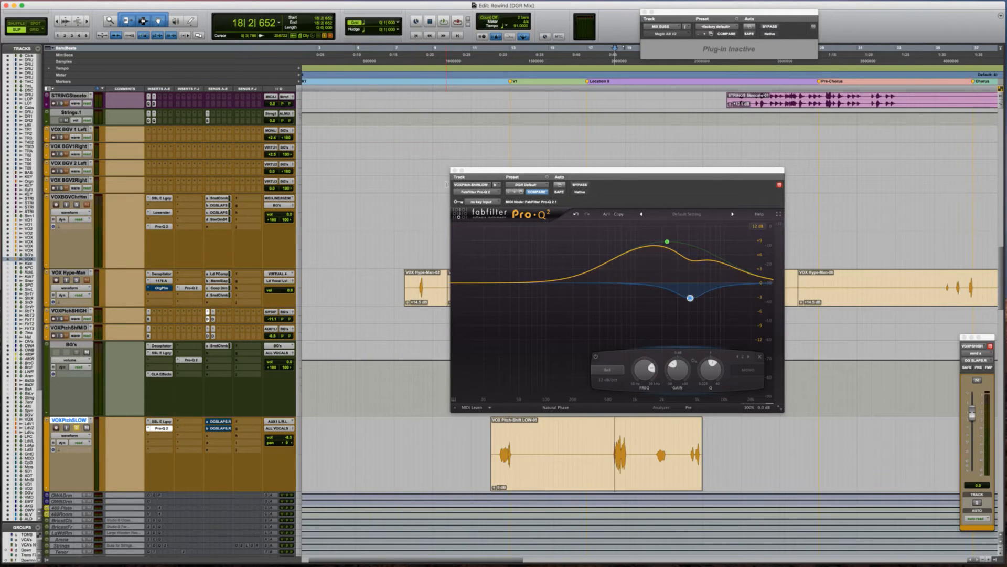
click(454, 171)
click(472, 427)
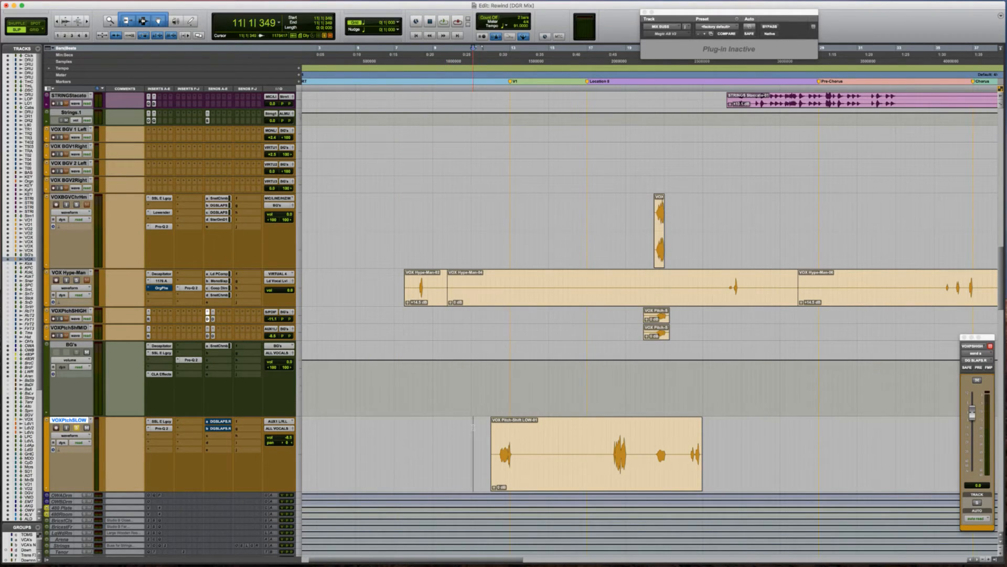
key(space)
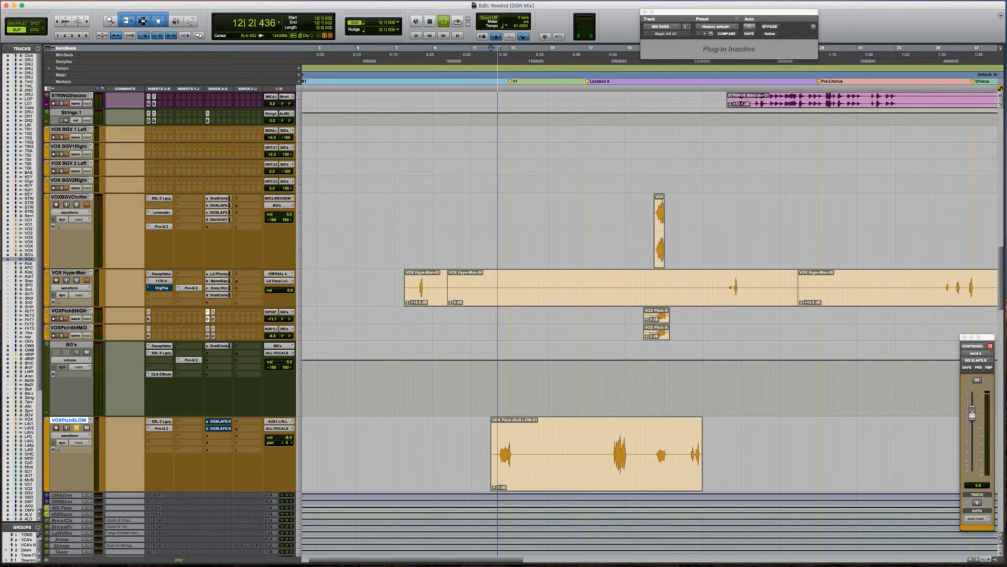
key(space)
key(space)
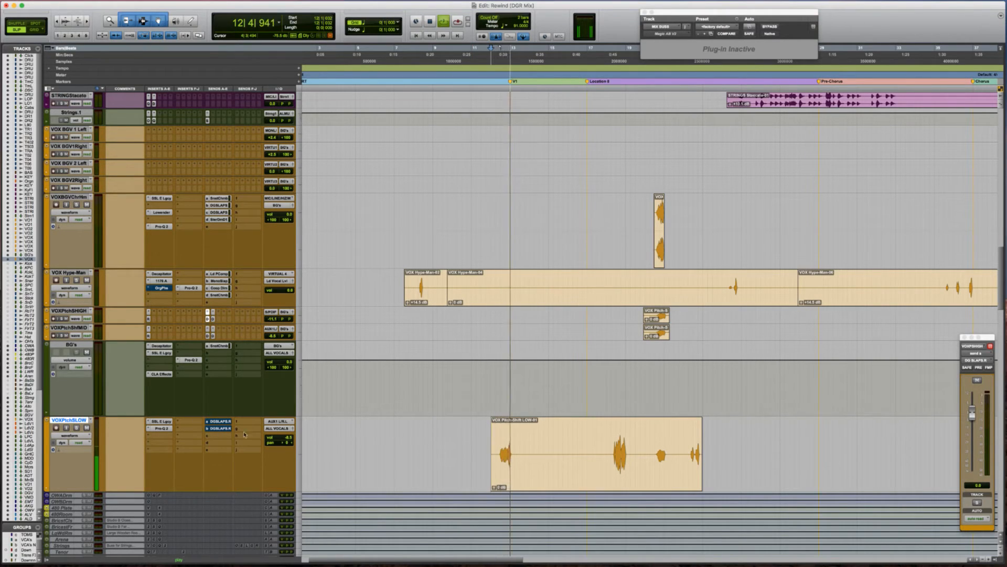
key(space)
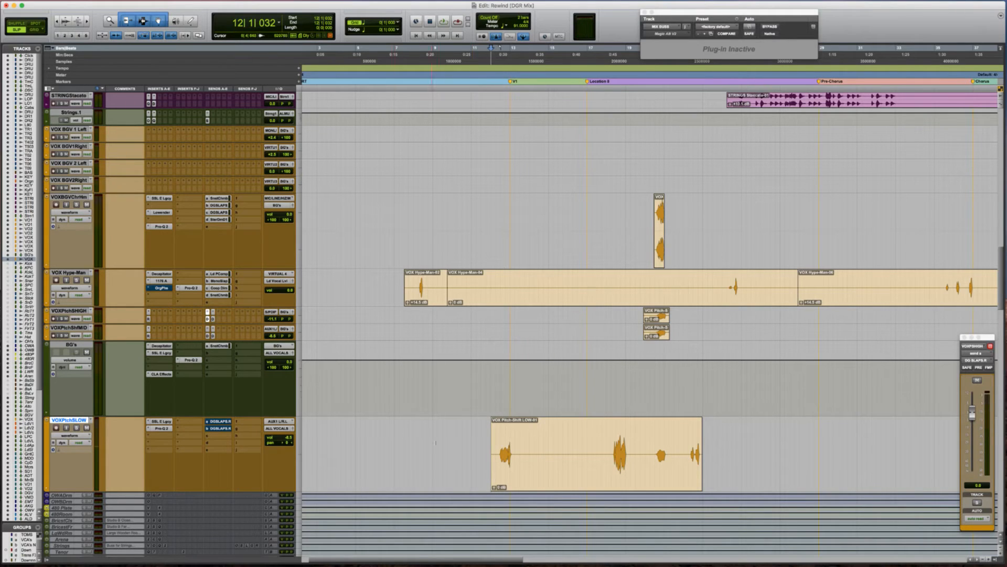
Set the playback start at the onset of the first low vocal phrase, bar 12, beat 3, and audition it.
click(455, 440)
key(Tab)
key(Tab)
key(space)
key(super+bracketright)
key(super+bracketright)
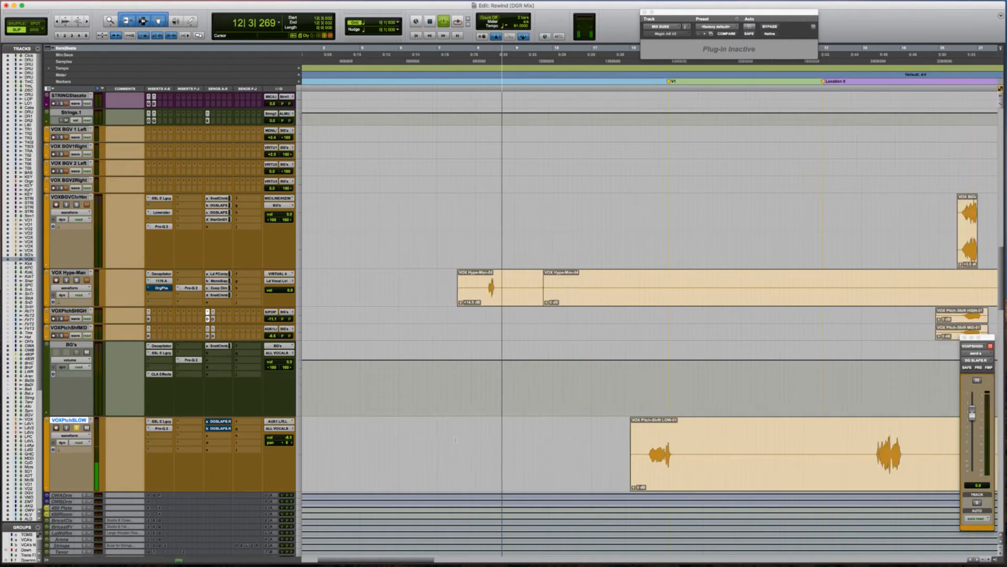
key(space)
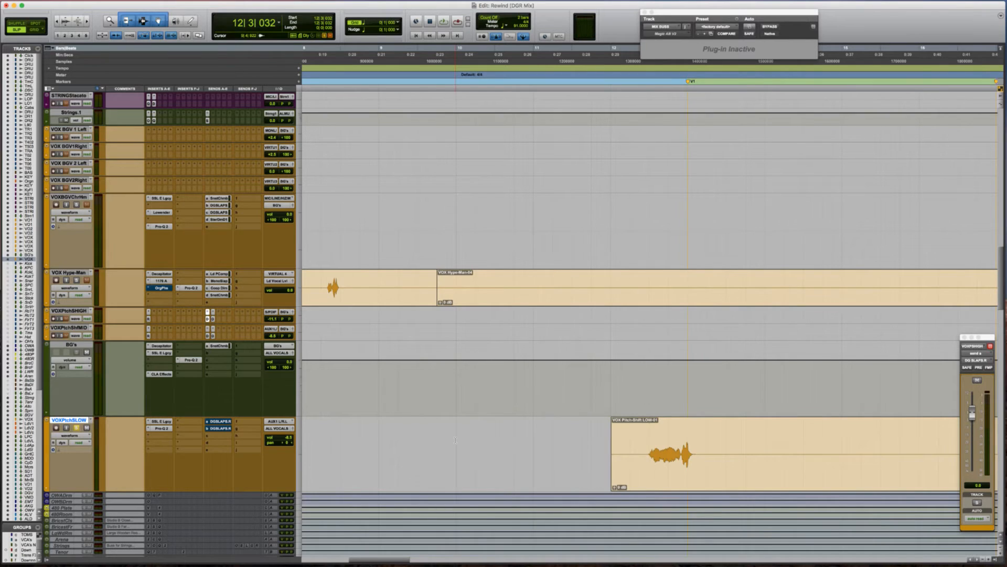
key(super+bracketleft)
key(super+bracketleft)
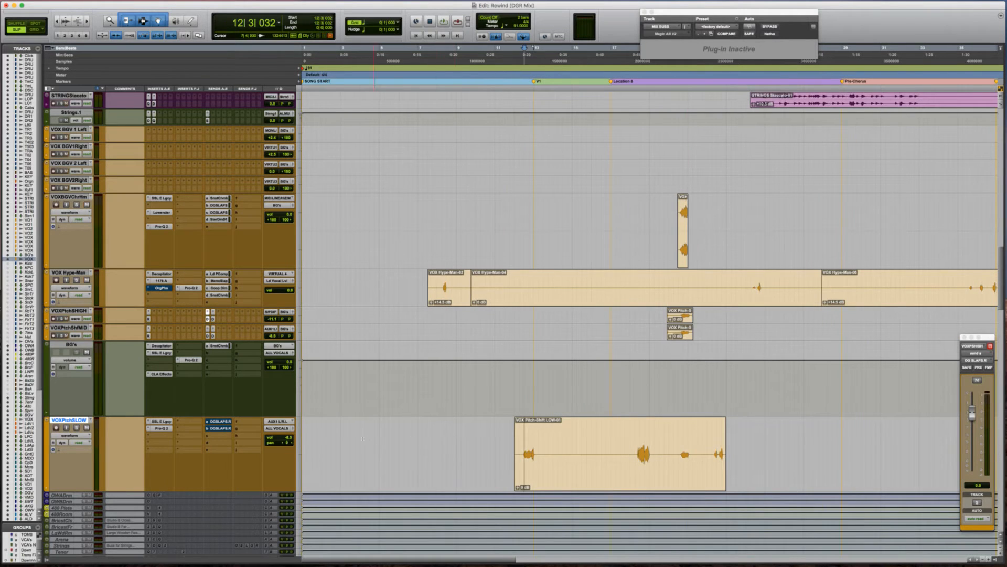
Raise the VOX Pitch-Shift LOW track's volume while auditioning the phrase at bar 12, beat 3 in the mix.
click(287, 438)
key(space)
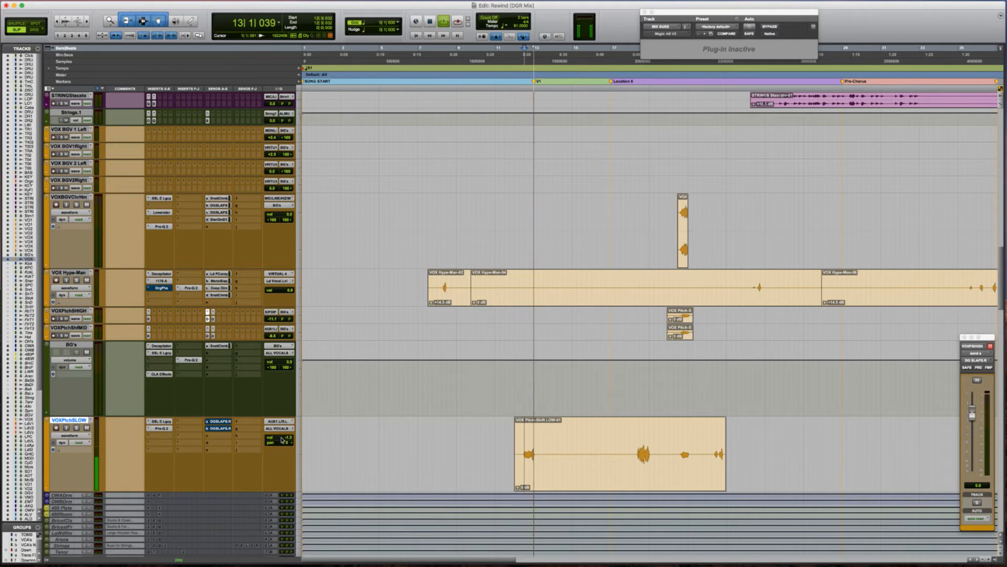
click(283, 440)
key(space)
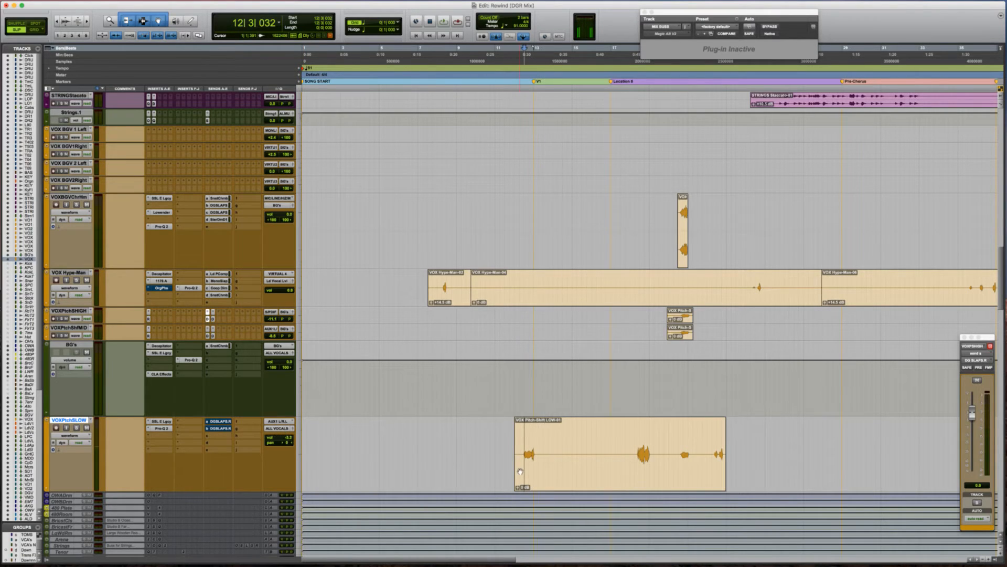
Solo the VOX Pitch-Shift LOW track and audition the bar 12, beat 3 phrase while inspecting its waveform closely.
scroll(520, 471, up, 4)
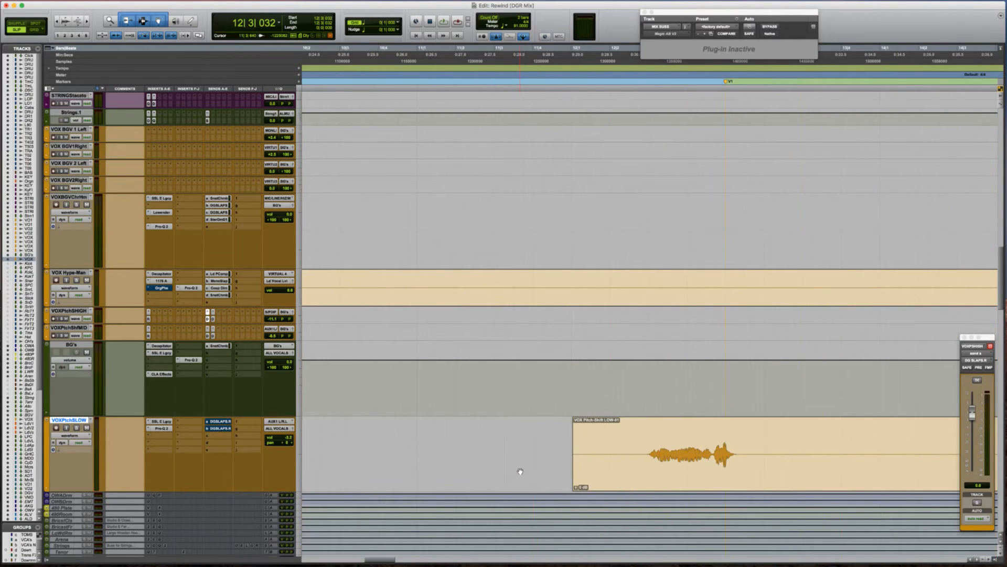
scroll(520, 471, up, 4)
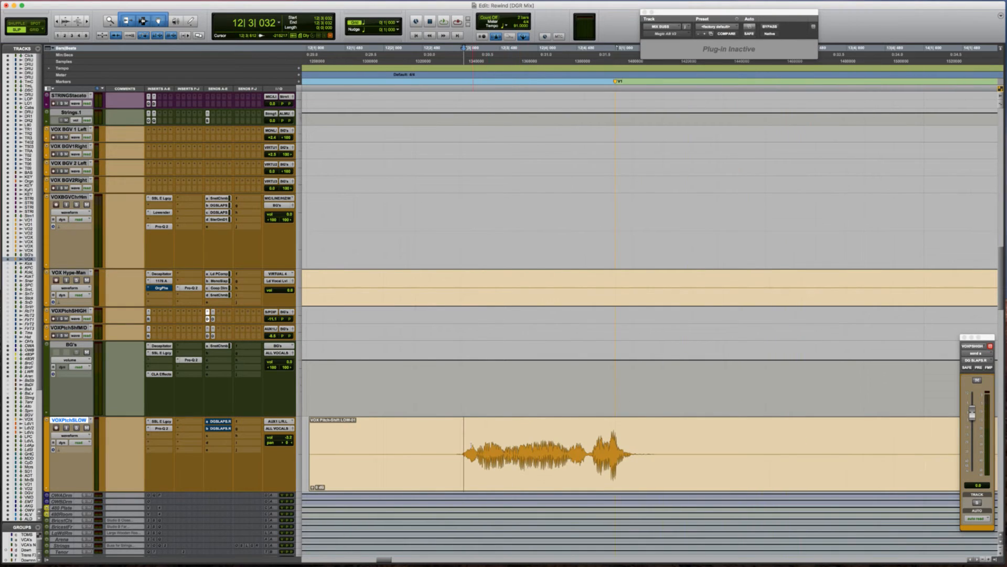
key(shift+s)
key(space)
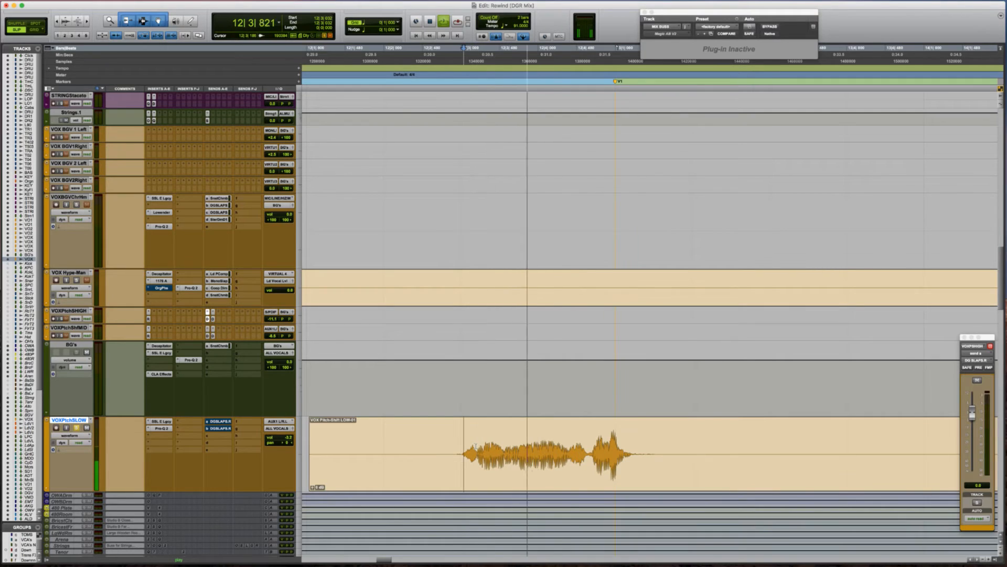
key(space)
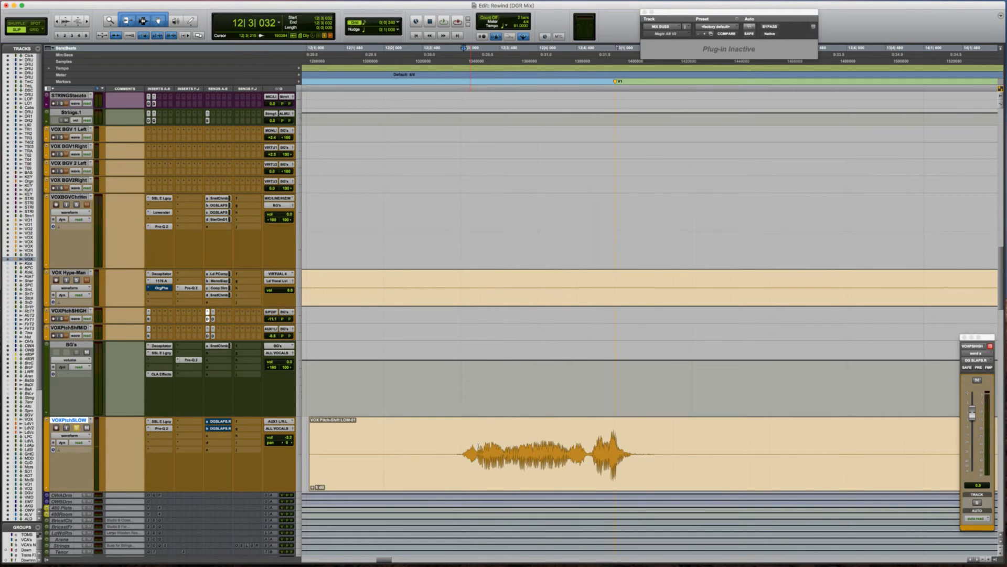
Switch to Grid mode and audition short portions at the beginning of the bar 12, beat 3 phrase.
key(F3)
key(F4)
key(space)
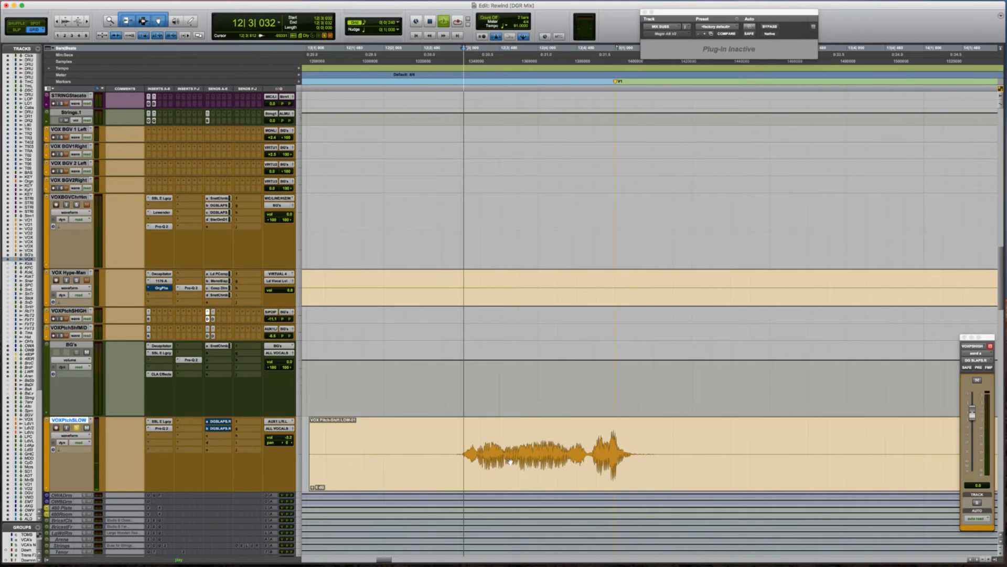
key(space)
key(space)
key(space)
key(shift+Tab)
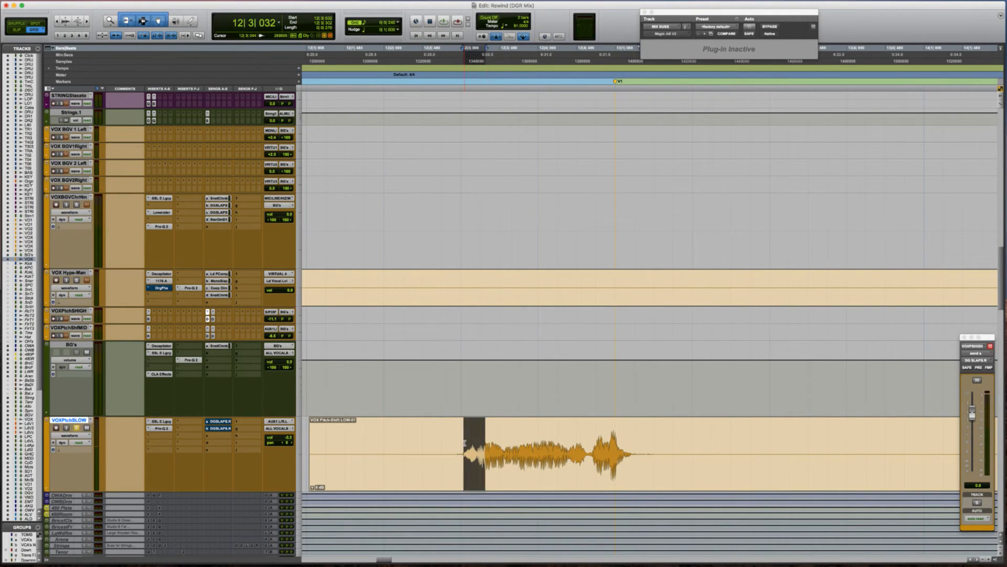
key(space)
click(486, 446)
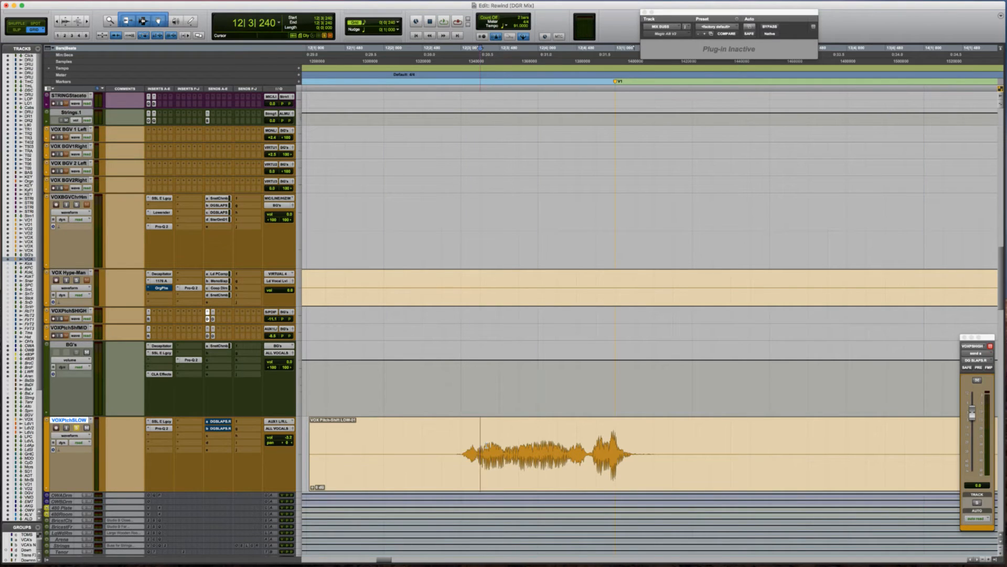
key(Tab)
key(space)
Try separating the short section starting at 12|3|529 from the VOX Pitch-Shift LOW clip and muting it.
shift+click(509, 447)
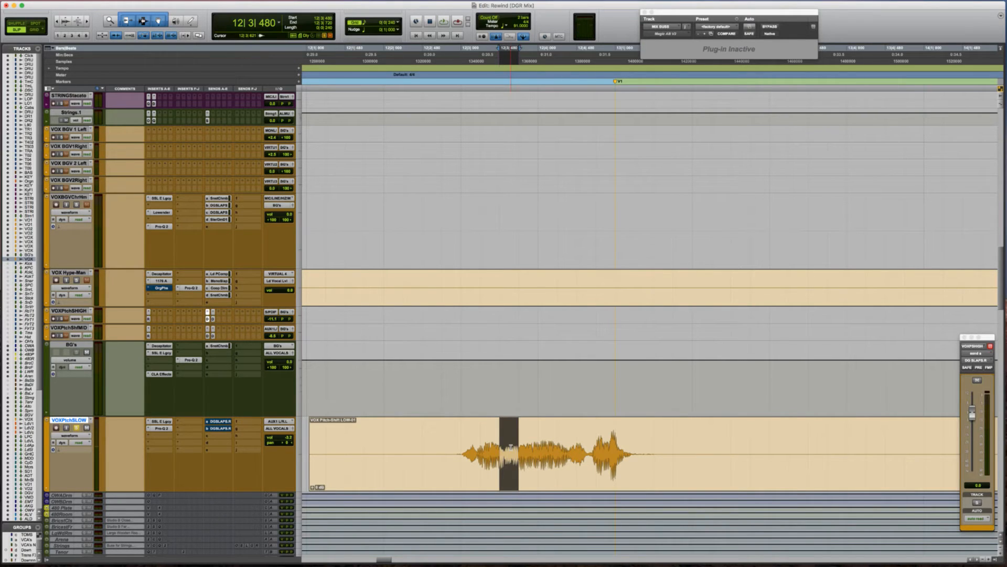
click(501, 449)
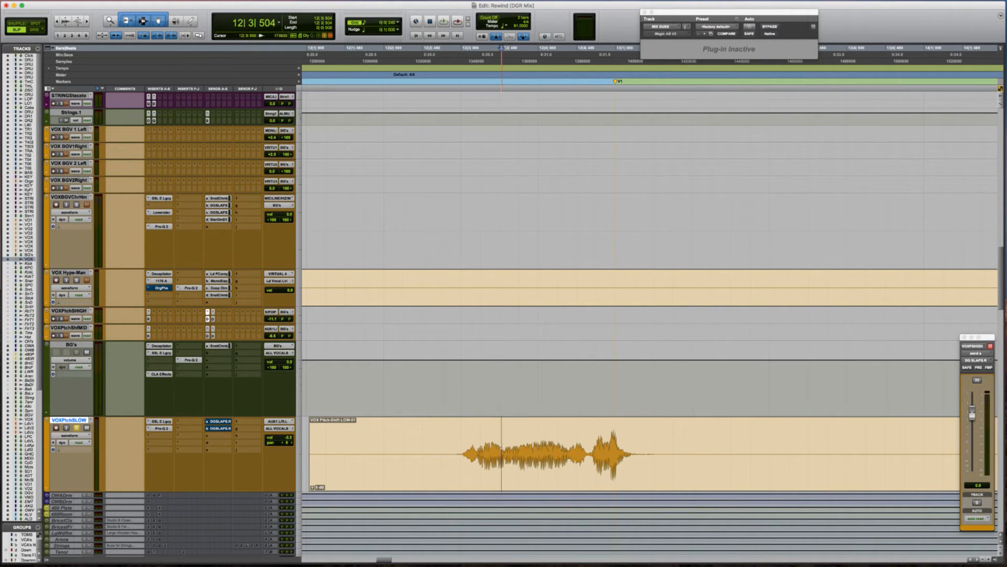
drag(505, 438, 518, 437)
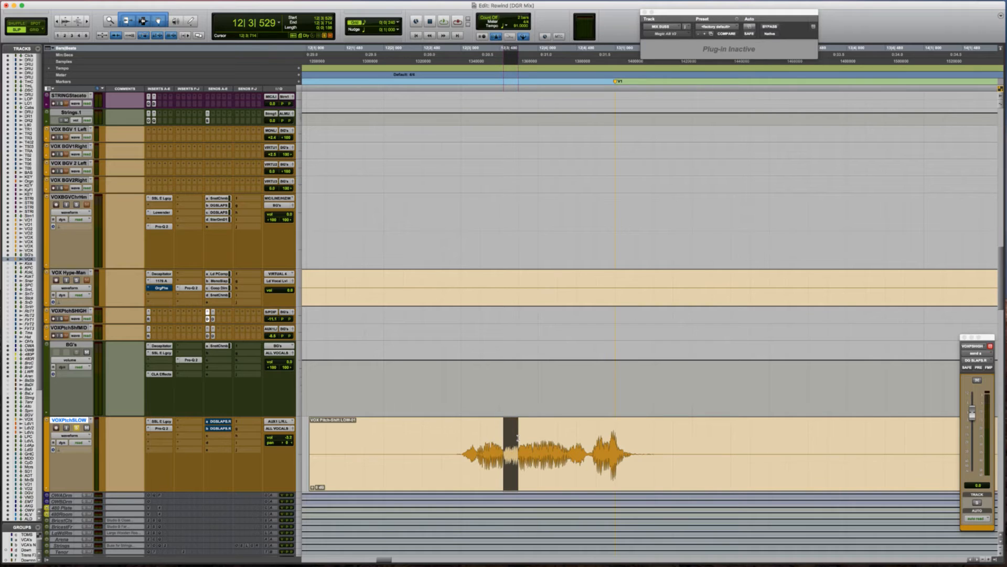
key(super+e)
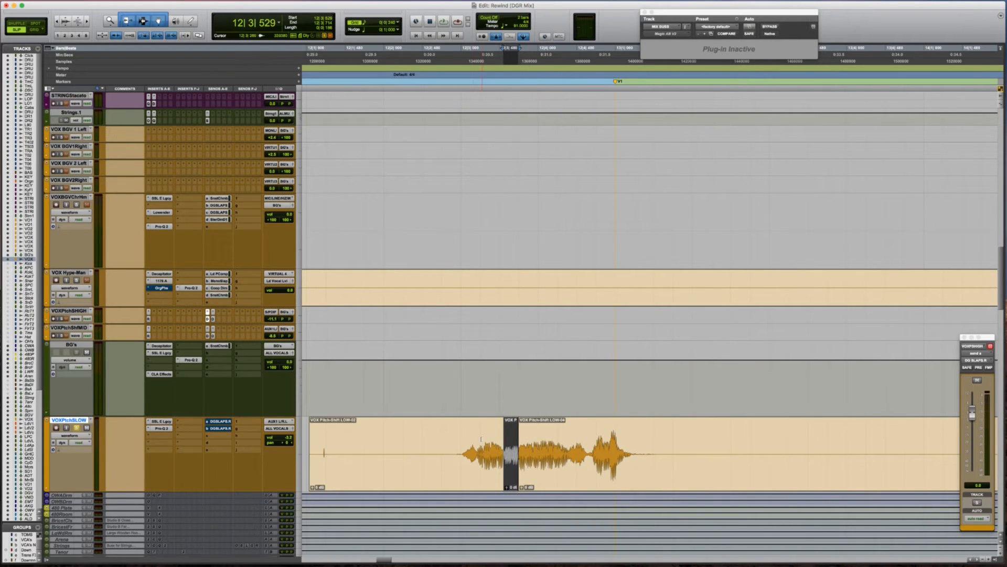
Audition the phrase with the short section muted, and undo the clip mute and separation.
click(456, 438)
key(space)
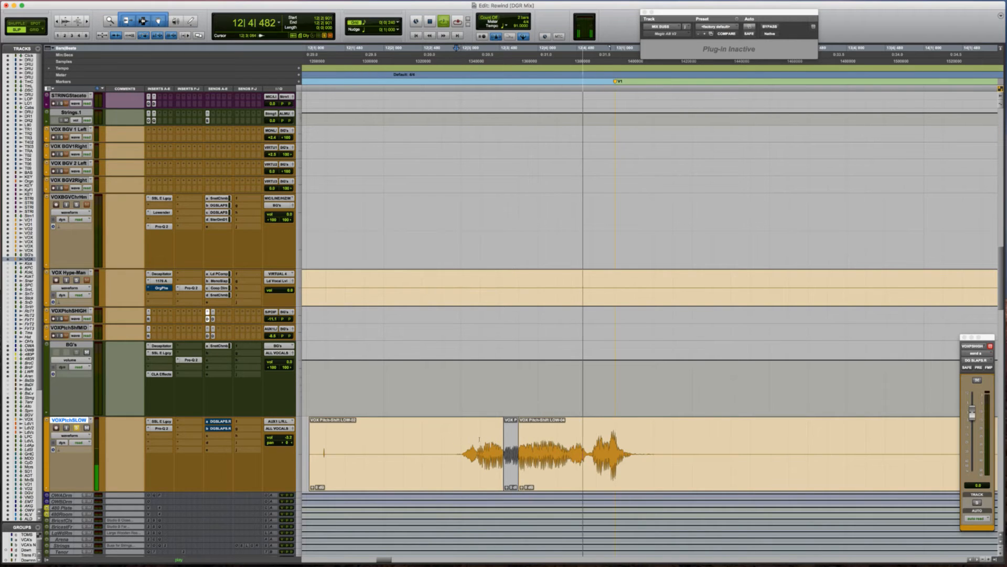
key(space)
key(super+z)
key(super+z)
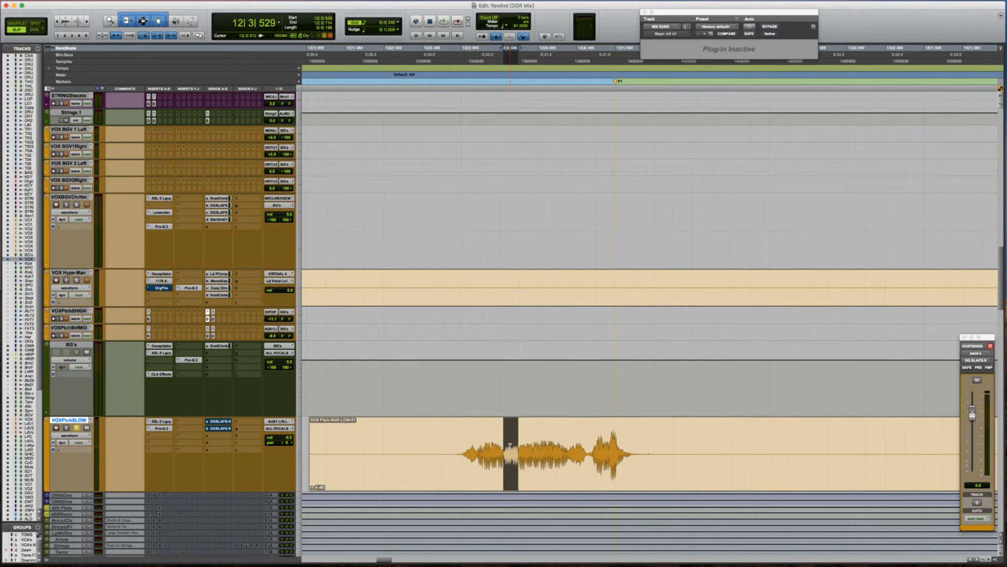
Try separating and muting the short section starting at 12|3|612 of the VOX Pitch-Shift LOW clip, and audition the phrase.
click(511, 446)
drag(512, 446, 521, 446)
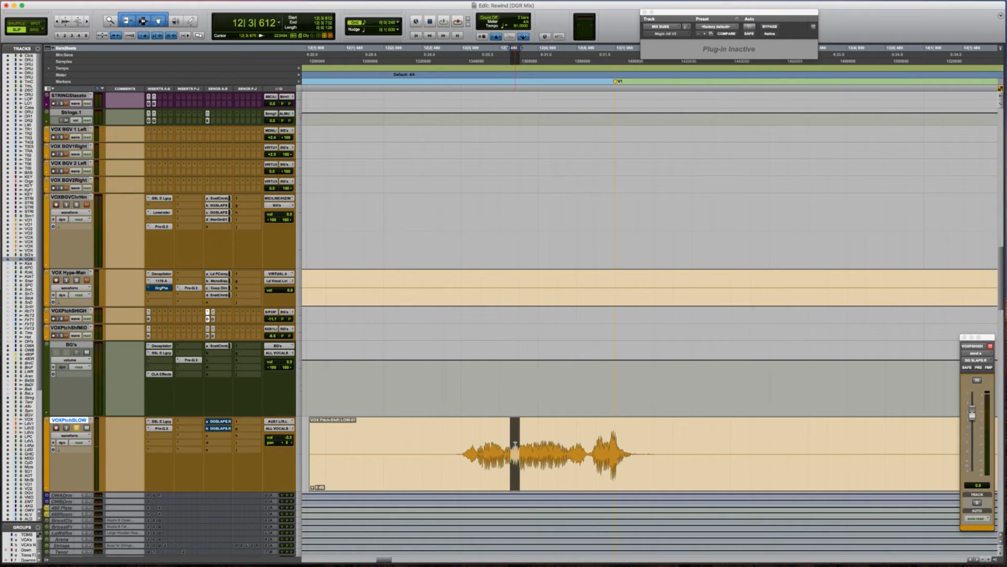
key(super+e)
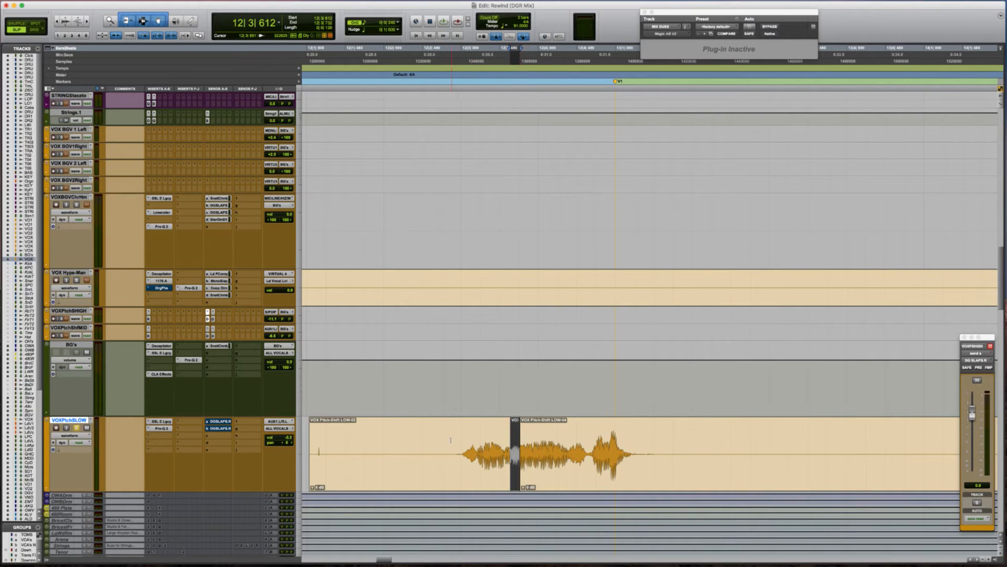
click(451, 440)
key(space)
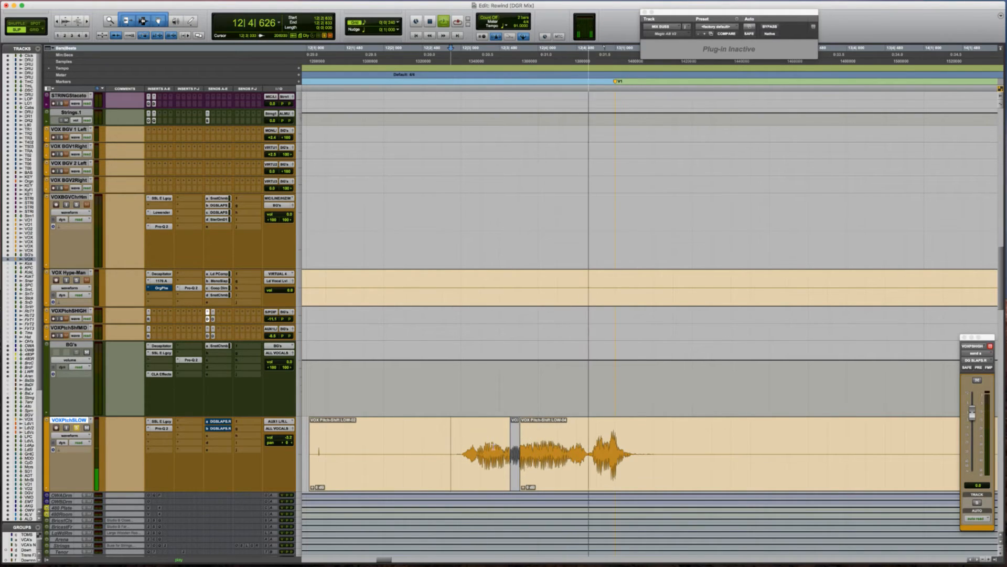
key(space)
Try a fade-out on the end of the clip just before the muted section, and audition the phrase with it.
drag(508, 422, 494, 422)
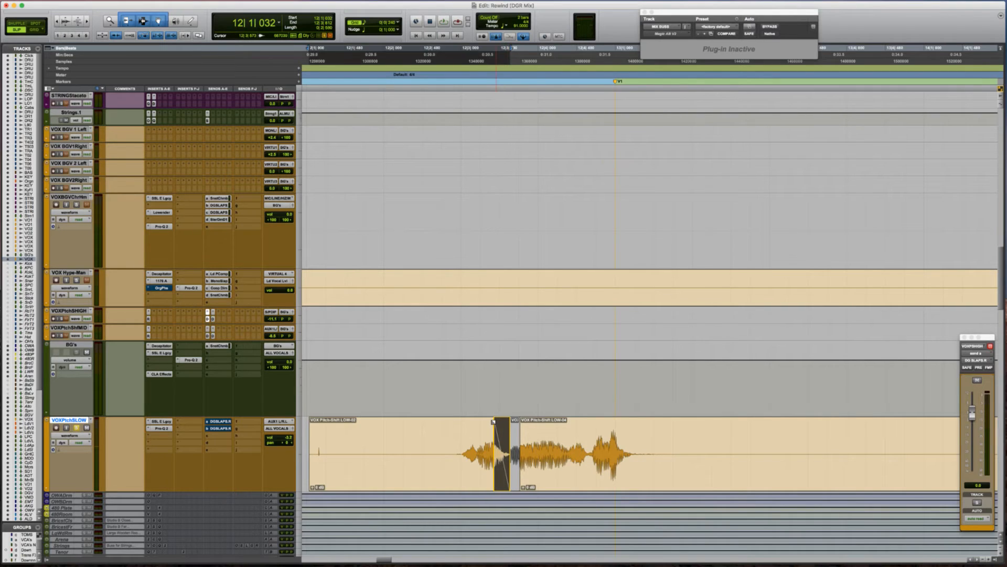
click(470, 446)
key(space)
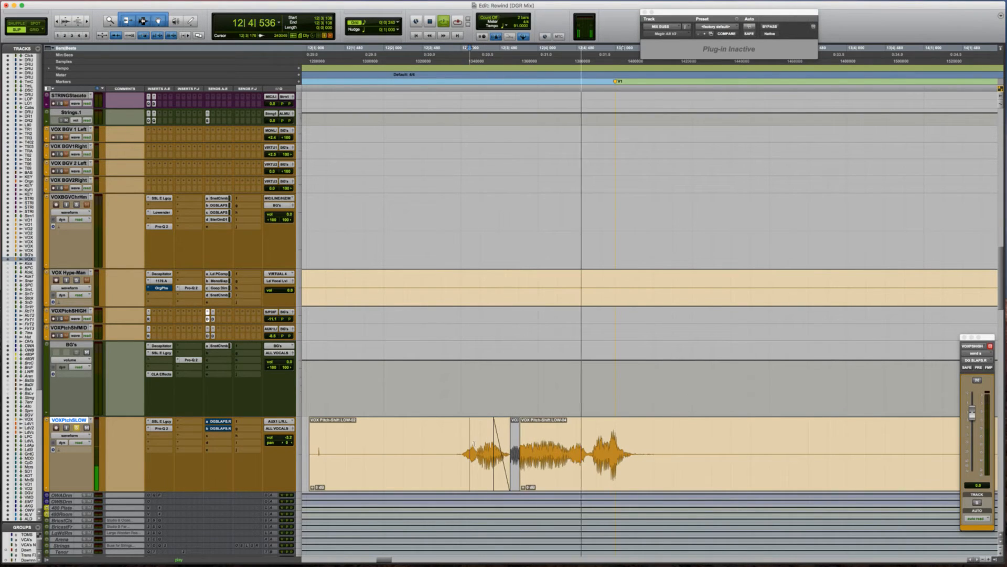
key(space)
click(458, 440)
key(space)
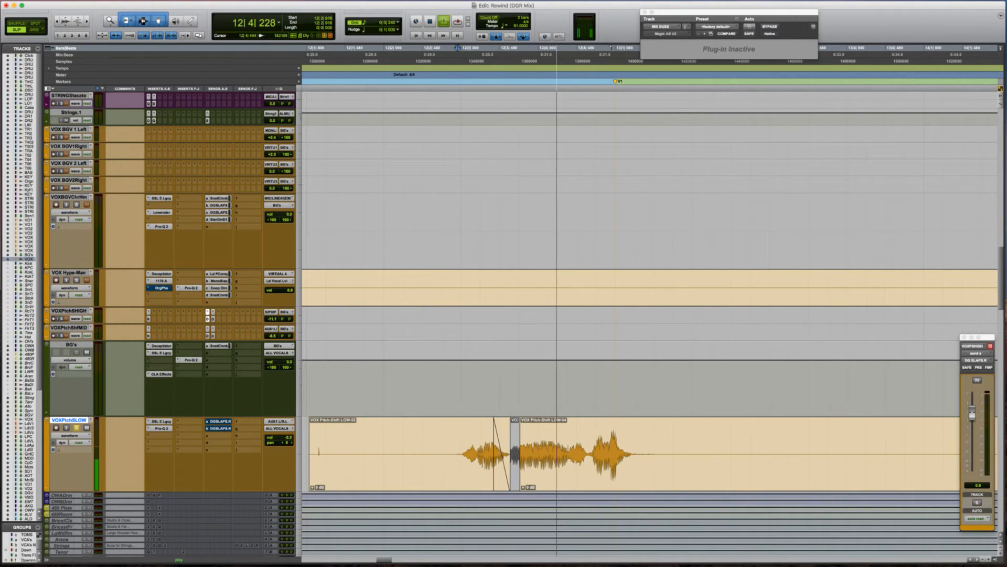
key(space)
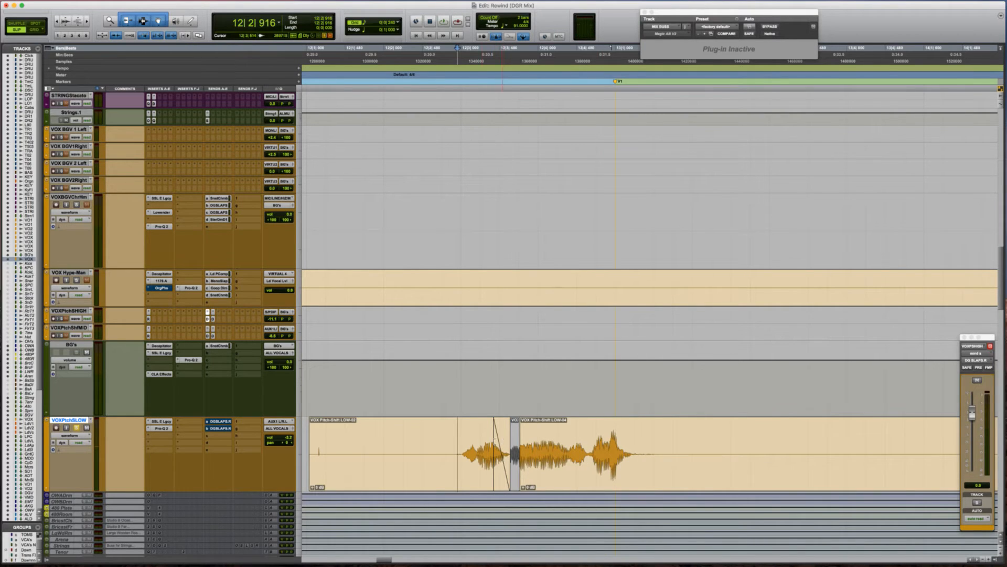
Undo the fade-out, the mute and the separation on the VOX Pitch-Shift LOW clip.
key(r)
key(super+z)
key(super+z)
key(super+z)
key(super+z)
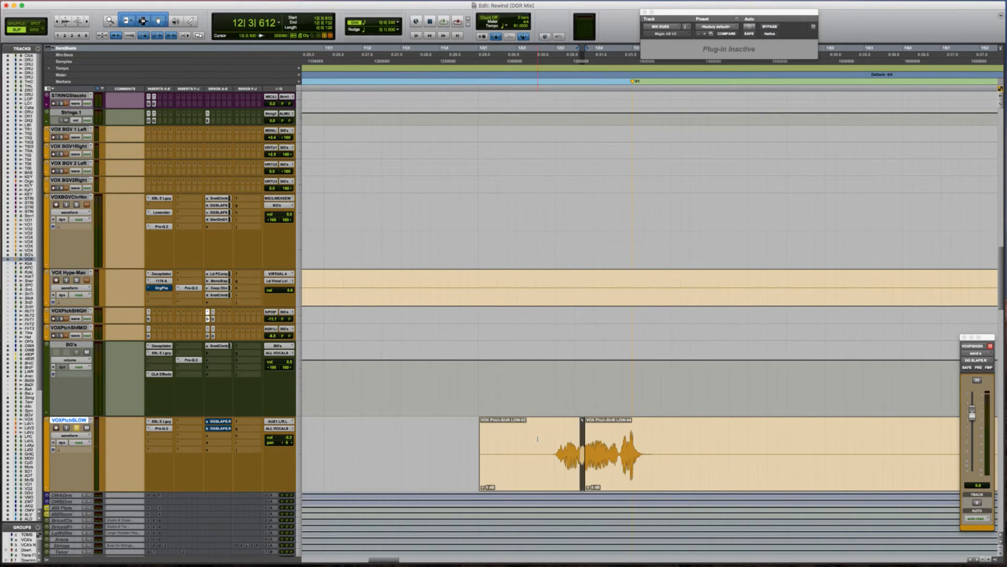
Audition the VOX Pitch-Shift LOW phrase at bar 18, restarting playback just before it begins.
key(r)
key(r)
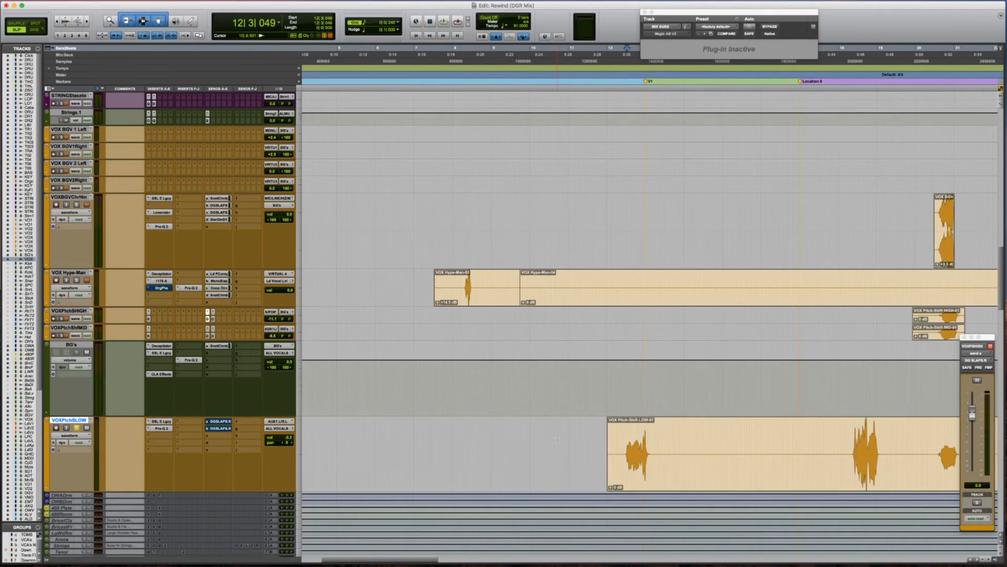
scroll(557, 440, right, 5)
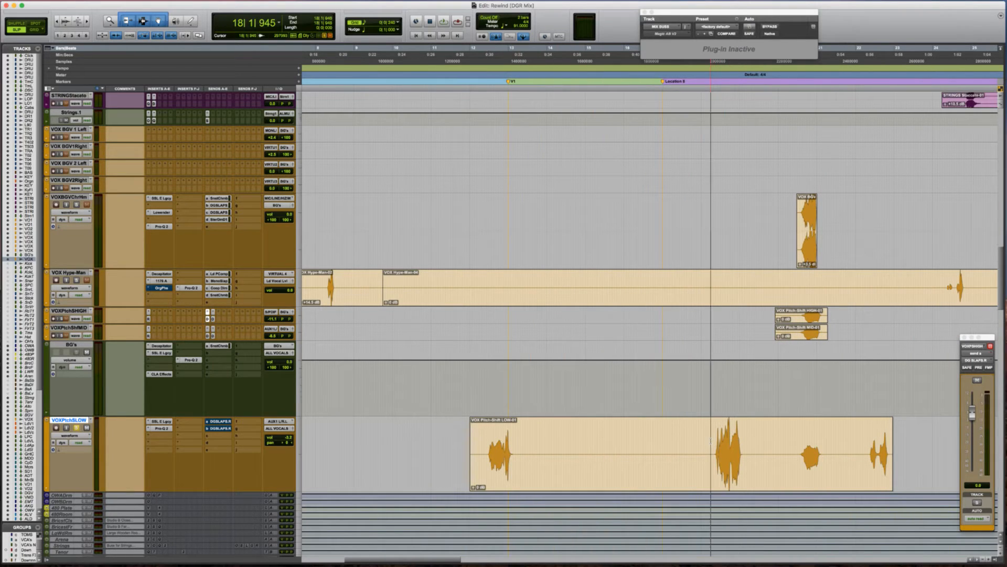
key(space)
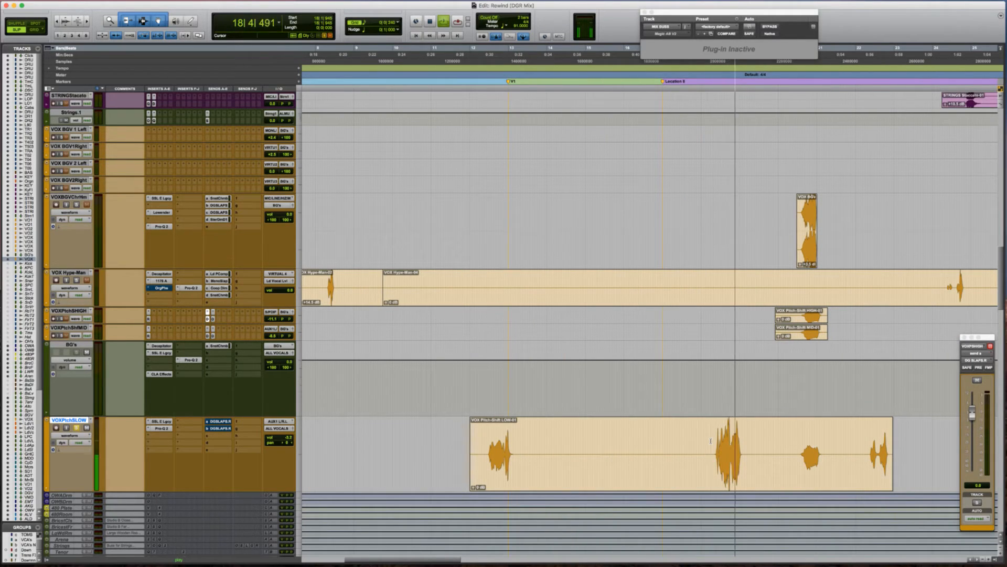
key(space)
click(711, 441)
key(space)
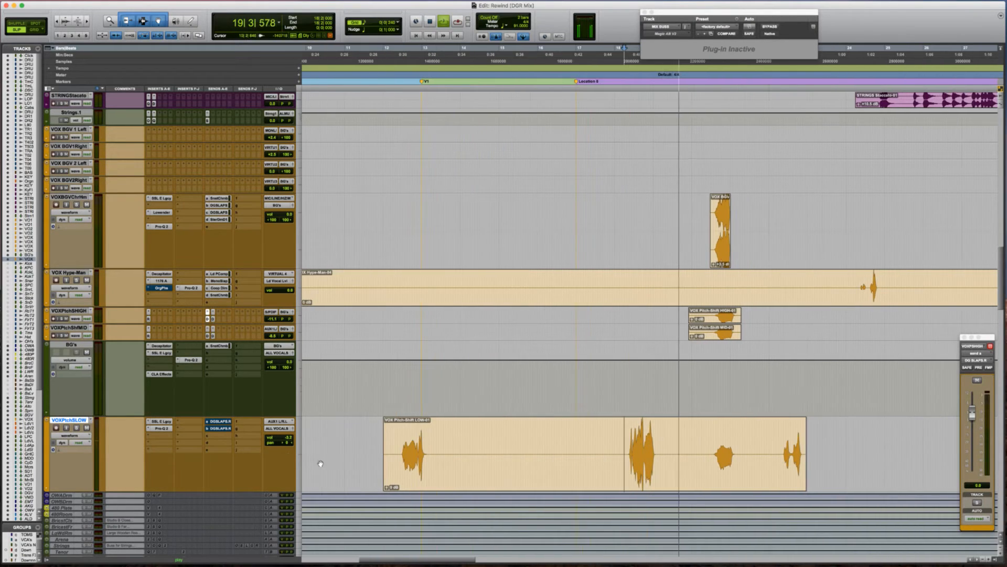
Add an upper-mid bell cut of about 5 dB in the VOX Pitch-Shift LOW track's Pro-Q 2, and replay the bar 18 phrase.
click(162, 429)
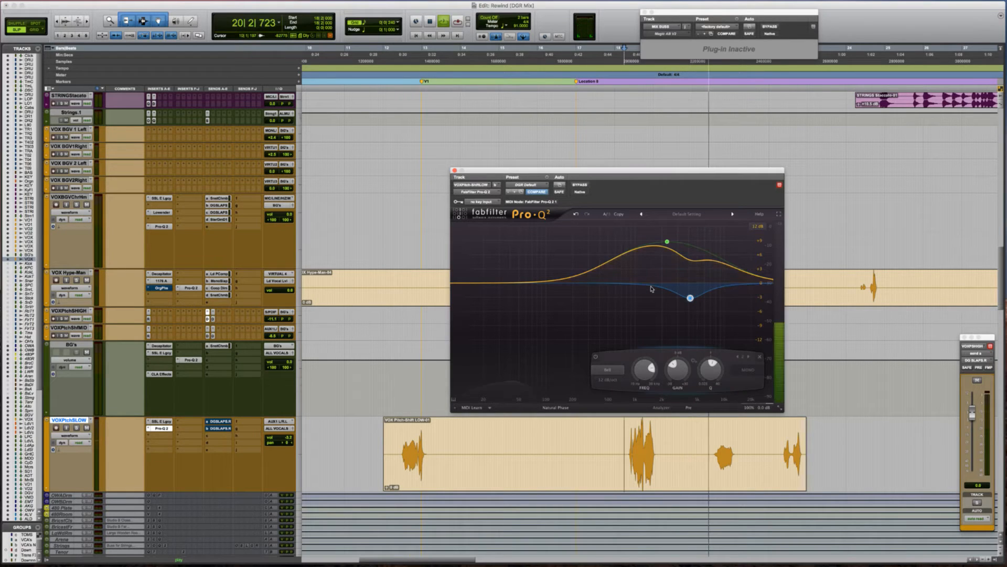
drag(667, 284, 684, 307)
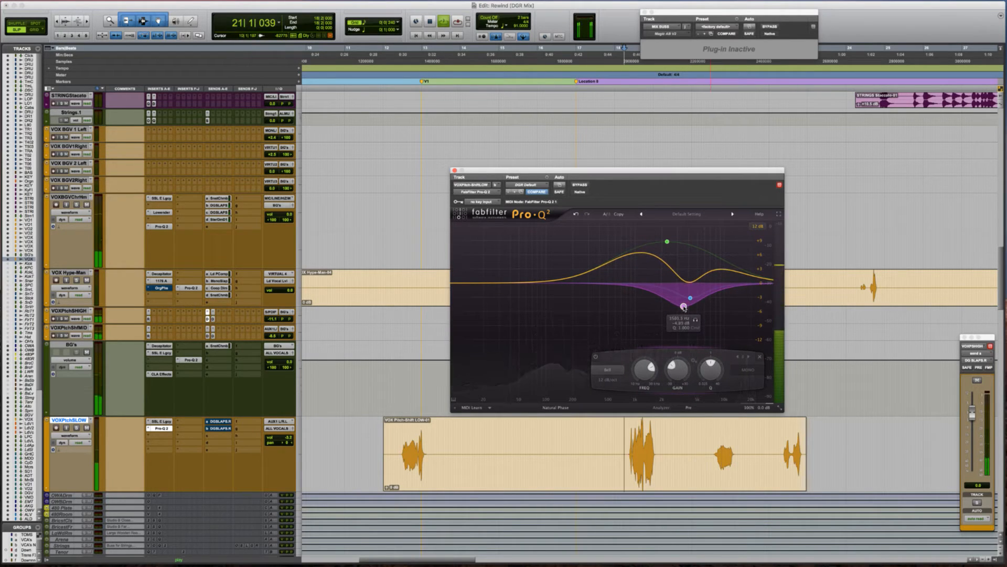
key(space)
key(space)
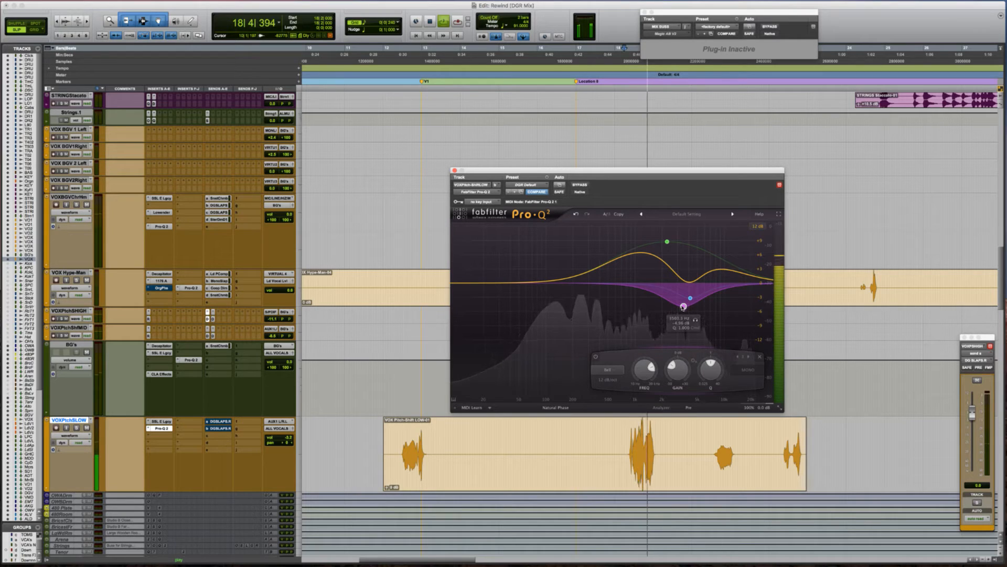
Add a gentle low-mid boost and a low boost near 74 Hz in the same Pro-Q 2, and close the equalizer.
click(632, 286)
drag(632, 286, 537, 266)
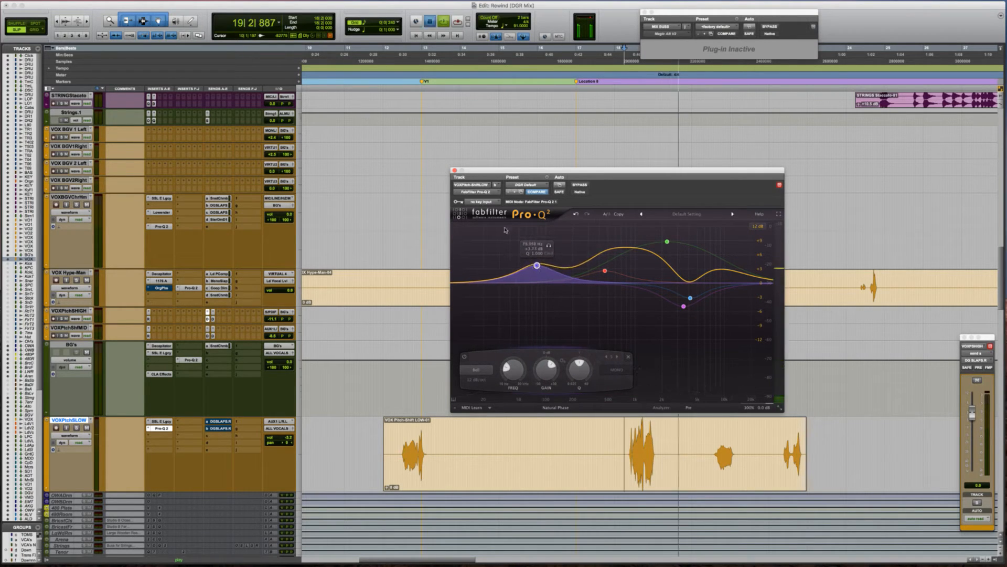
key(space)
click(455, 170)
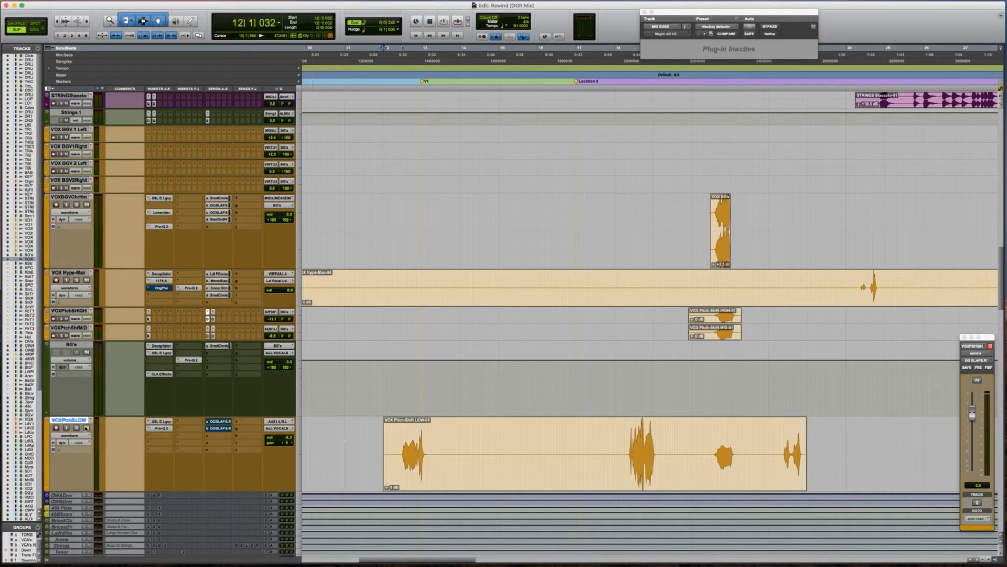
Audition the low pitch-shifted vocal within the full mix from the clip's start at 12|1|032.
key(space)
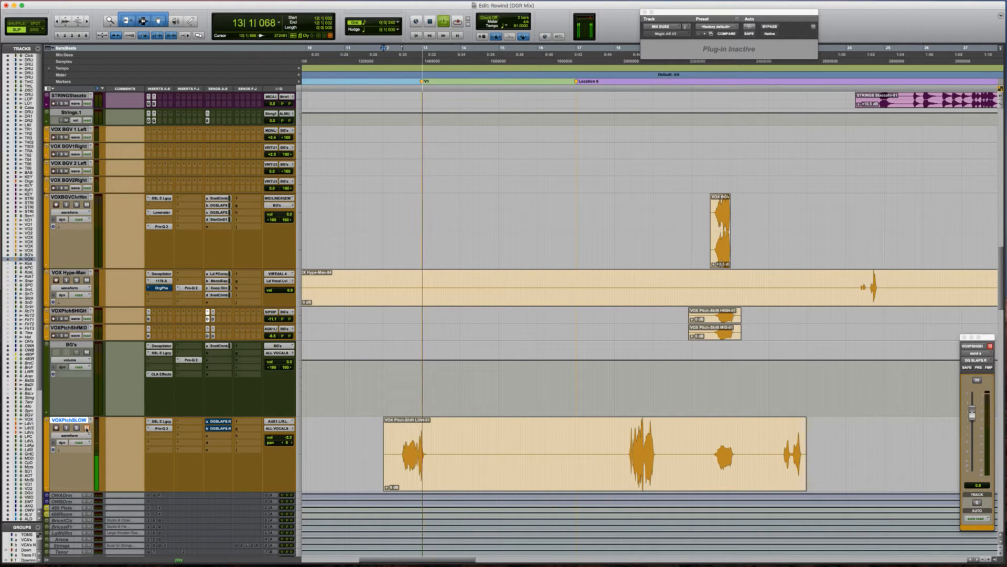
key(space)
key(space)
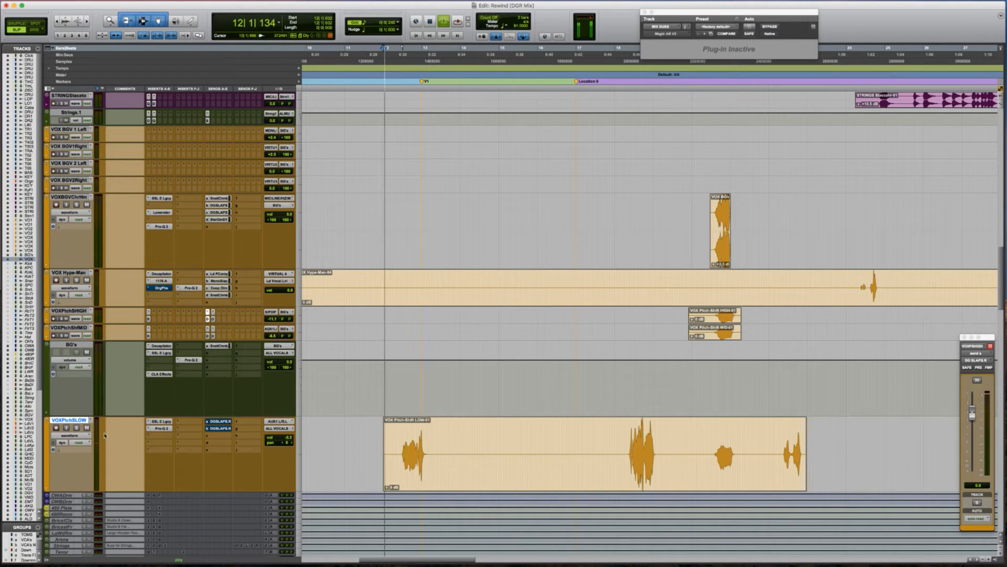
key(space)
Lower the VOX Pitch-Shift LOW track volume to about -11.5 dB and audition the bar 12 phrase.
click(282, 441)
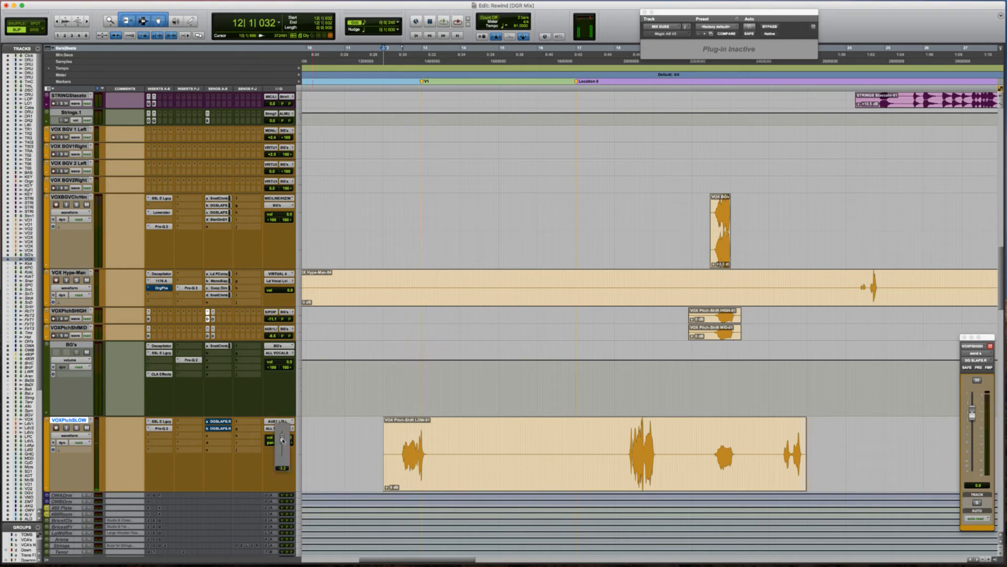
drag(281, 445, 280, 446)
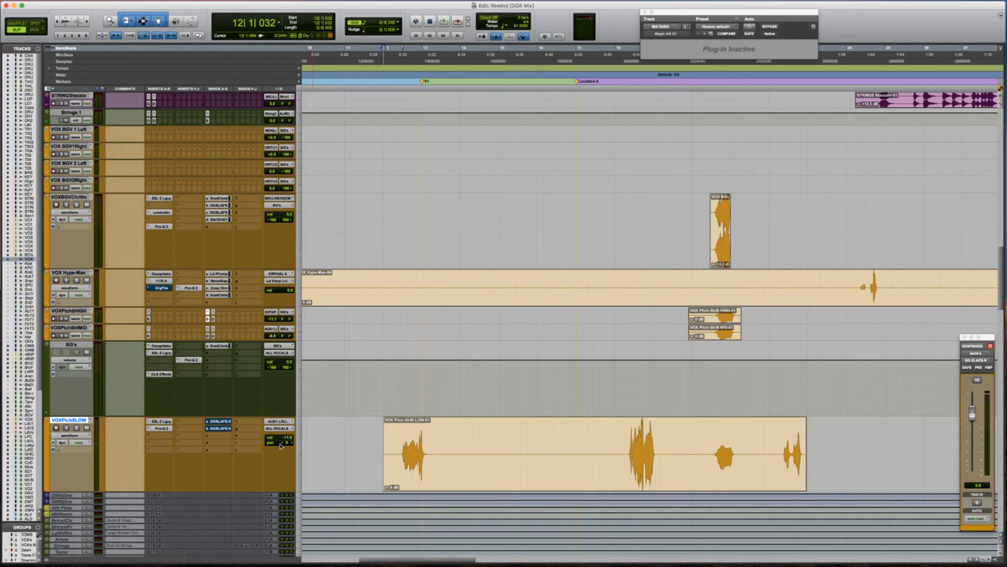
key(space)
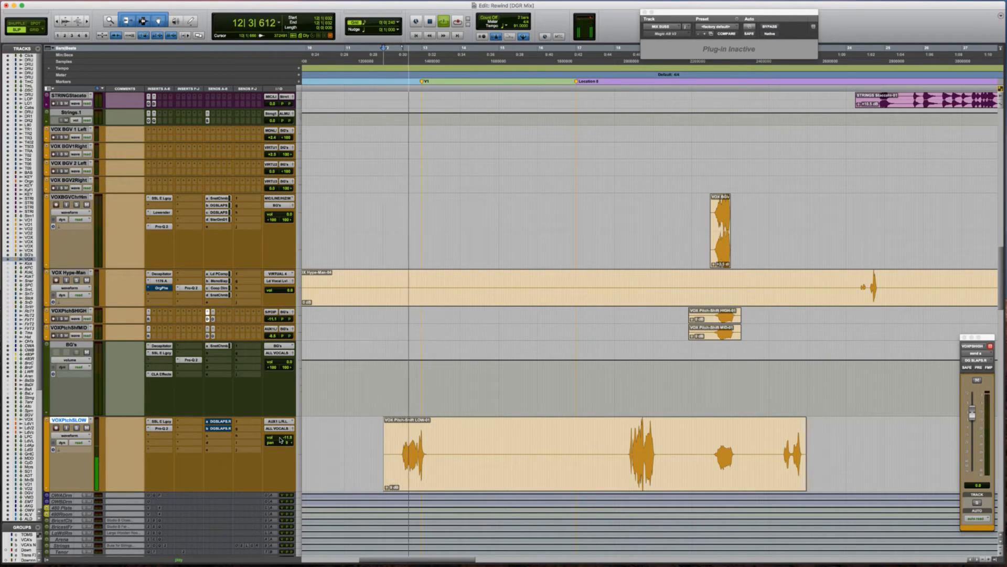
key(space)
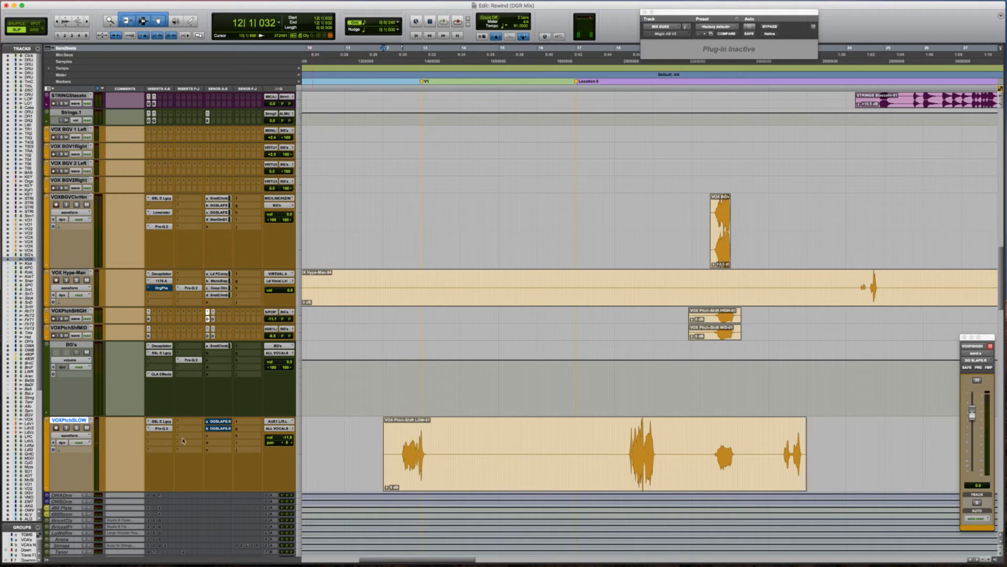
Insert Output's Movement plug-in after Pro-Q 2 on VOX Pitch-Shift LOW, and move its window clear of the track's clip.
click(155, 438)
mouse_move(208, 471)
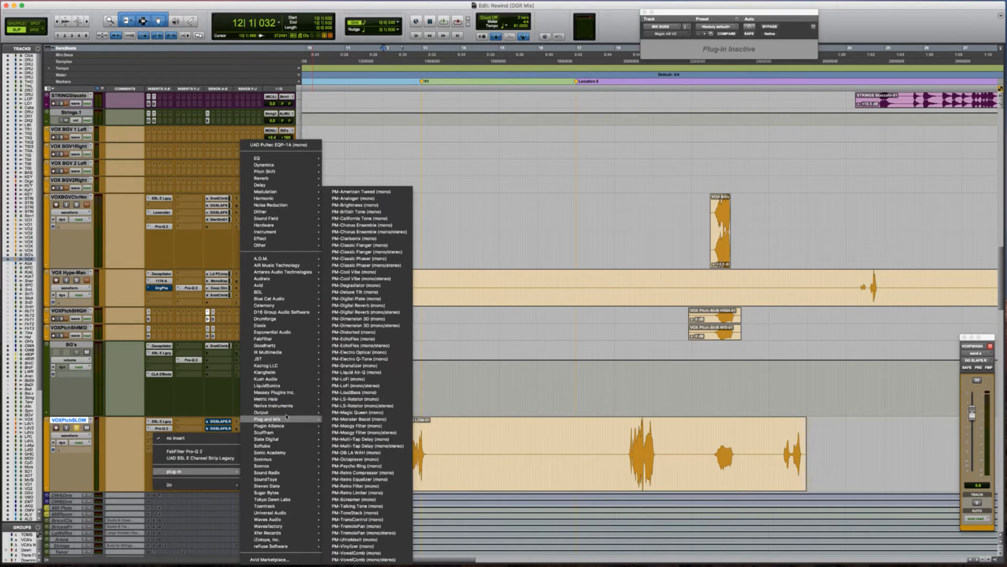
mouse_move(309, 416)
click(361, 422)
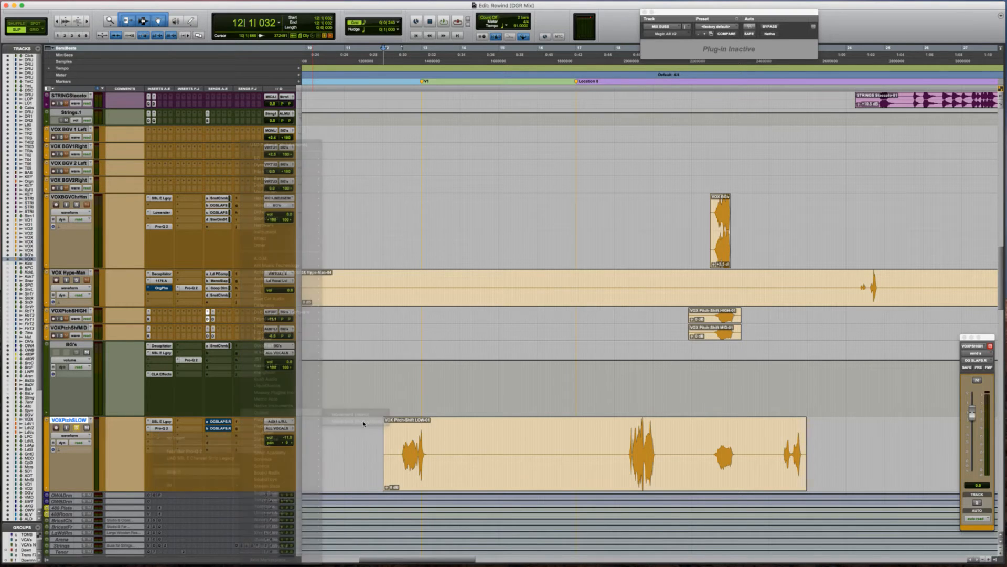
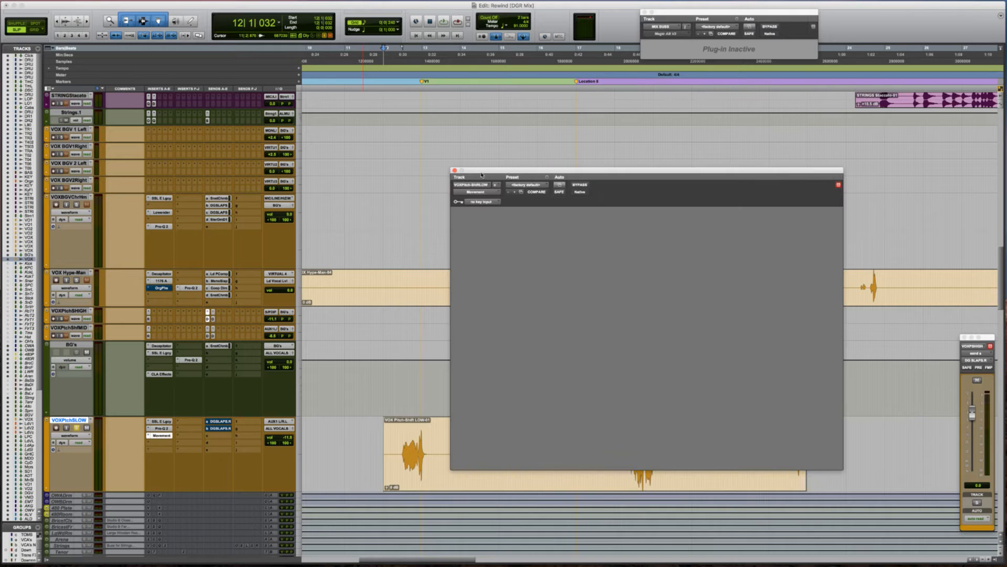
drag(482, 175, 345, 77)
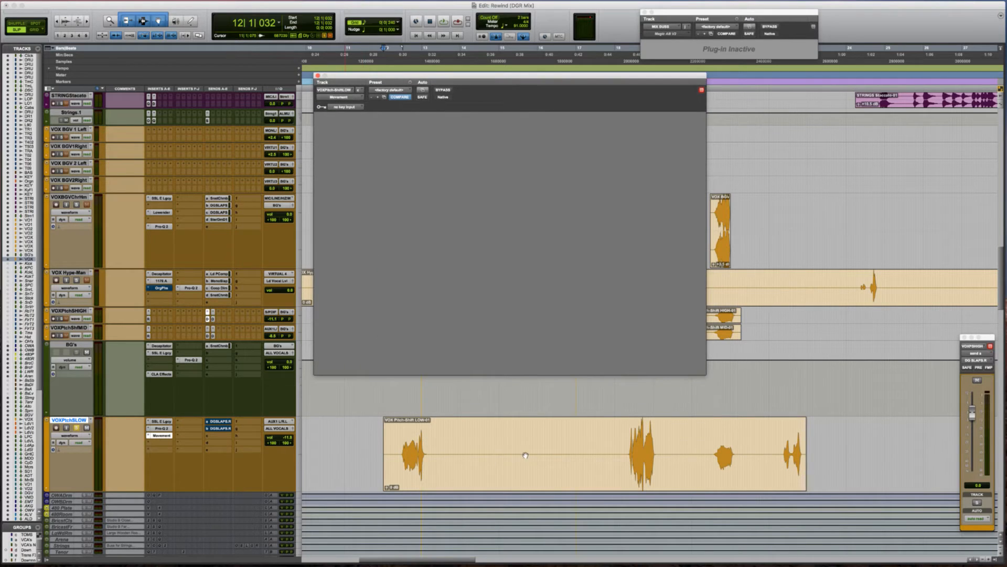
Separate the VOX Pitch-Shift LOW clip in the silences around its phrases, including cuts at 13|3|456, 19|1|706 and 21|2|208.
click(446, 448)
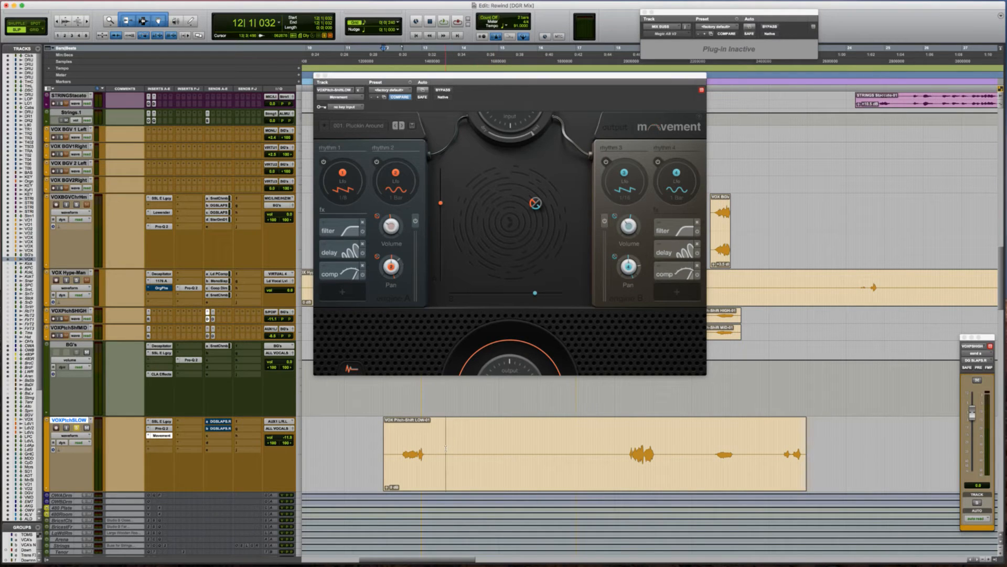
key(super+e)
click(622, 447)
key(super+e)
click(658, 449)
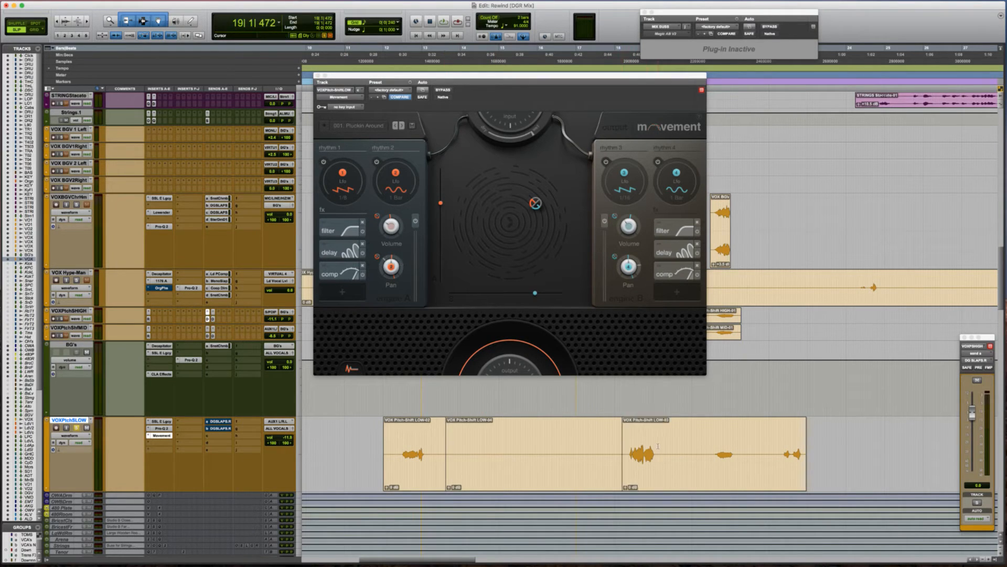
click(660, 448)
key(super+e)
click(706, 447)
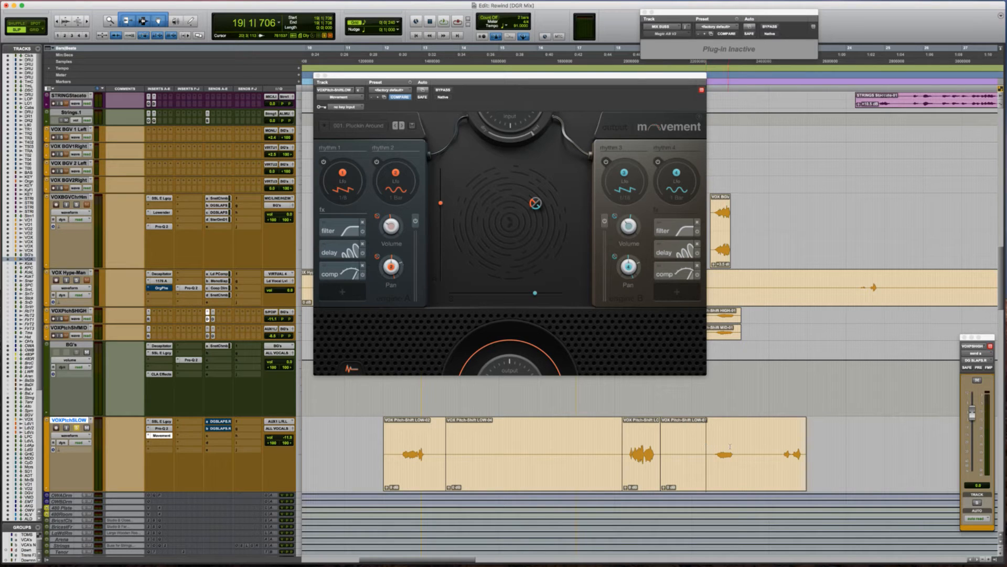
key(super+e)
click(742, 452)
key(super+e)
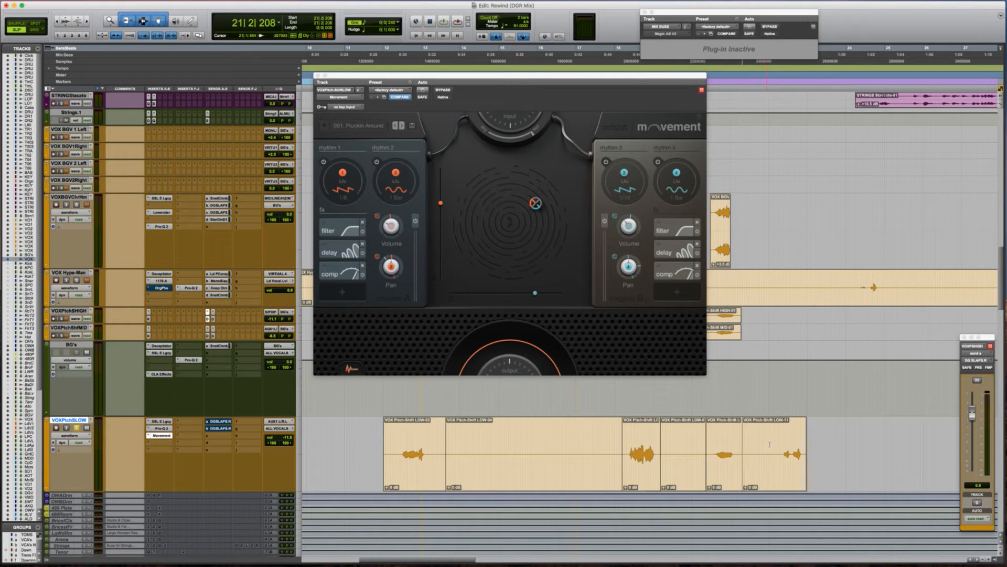
Trim the start of the last VOX Pitch-Shift LOW clip to 22|2|086 and delete the two silent clips between phrases.
click(780, 444)
key(a)
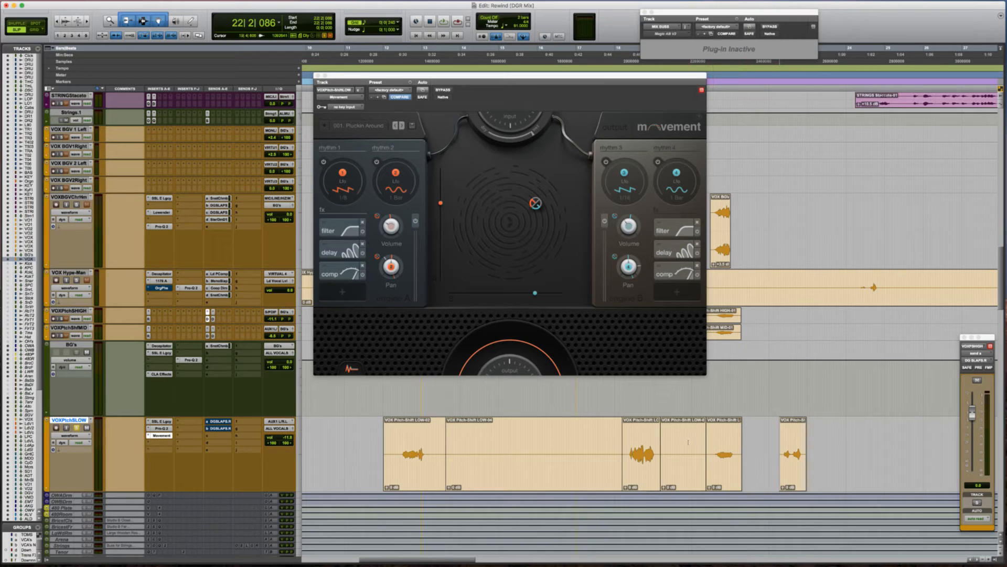
double_click(689, 442)
key(Delete)
click(532, 482)
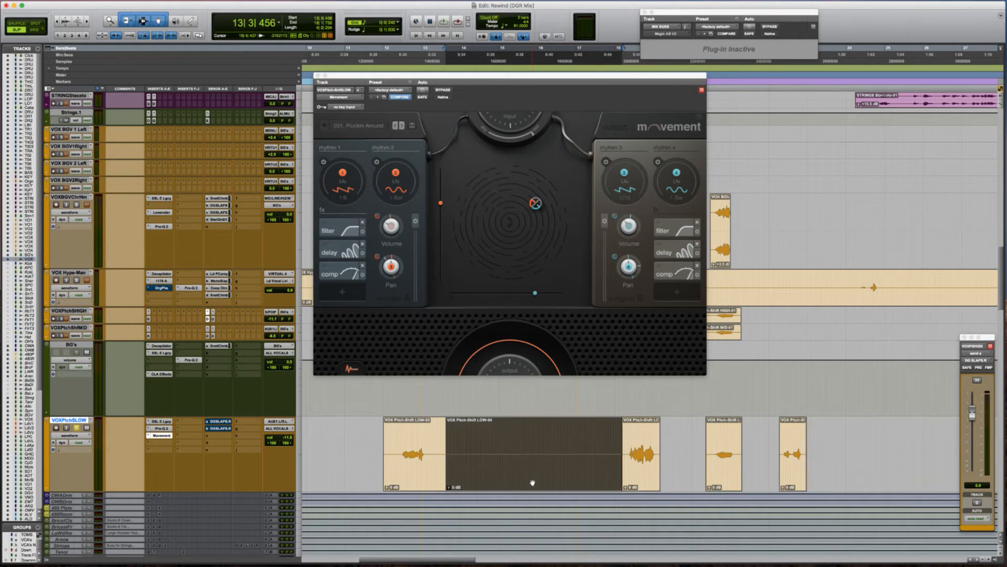
key(Delete)
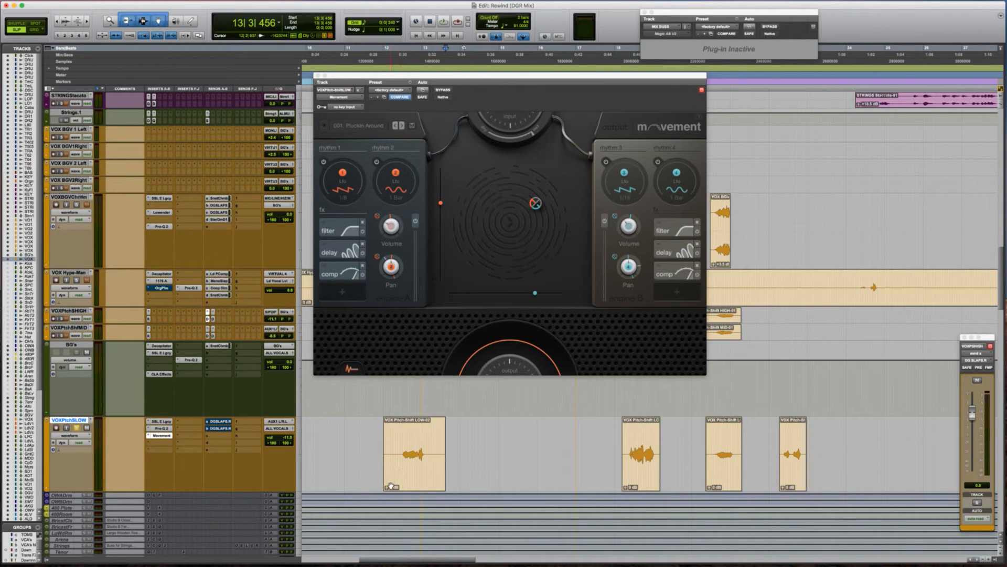
Raise the clip gain of the first, third and fourth VOX Pitch-Shift LOW clips.
drag(388, 488, 376, 467)
drag(711, 490, 711, 490)
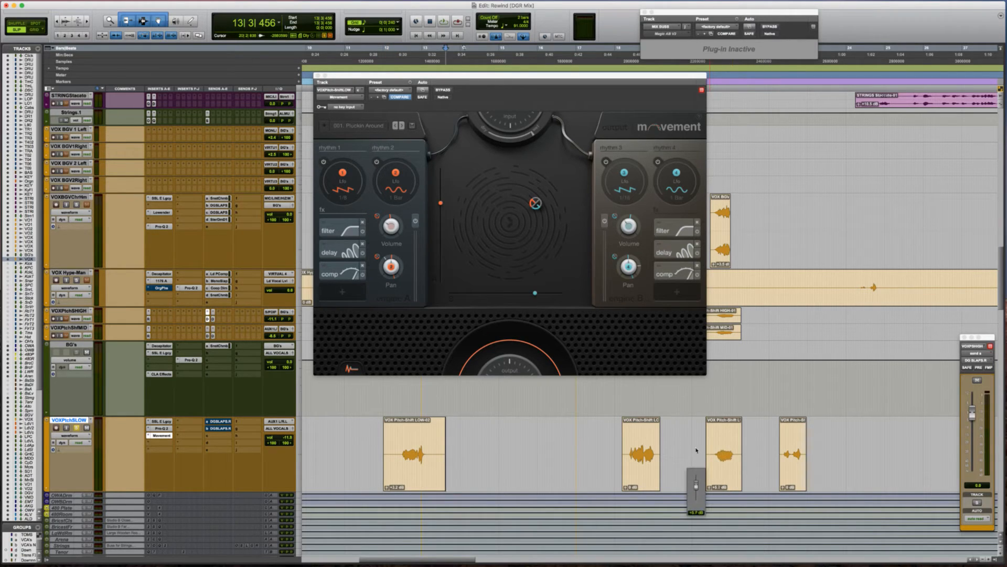
drag(696, 450, 696, 448)
drag(784, 491, 779, 468)
Audition successive Movement presets on the bar 12 phrase, settle on 009 To and Fro, and replay the phrase without solo.
click(399, 448)
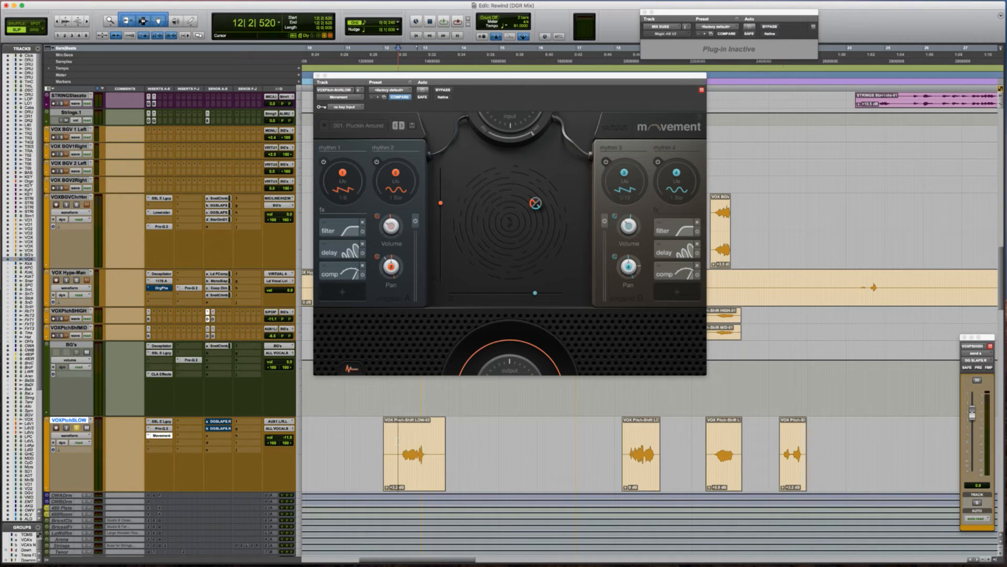
key(space)
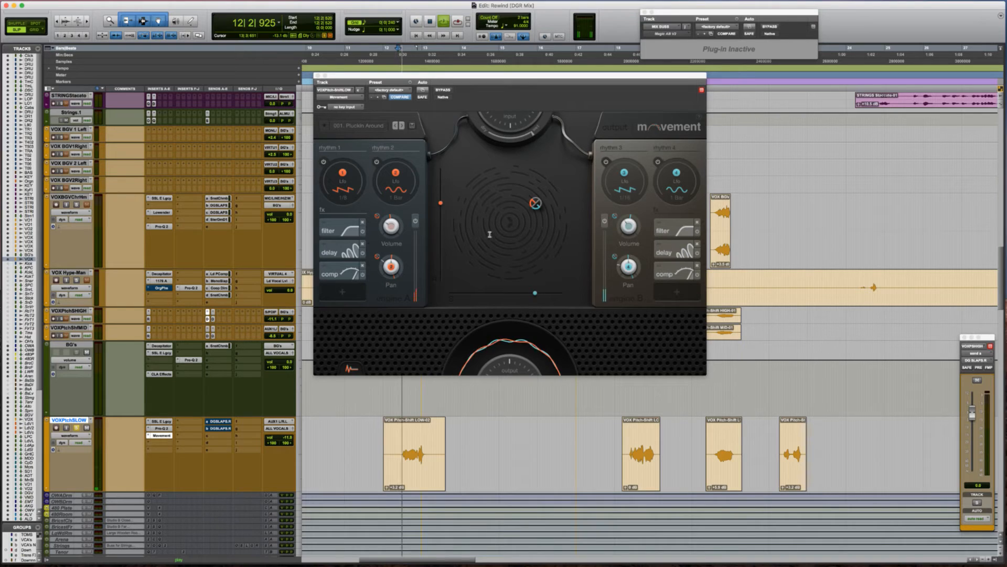
key(space)
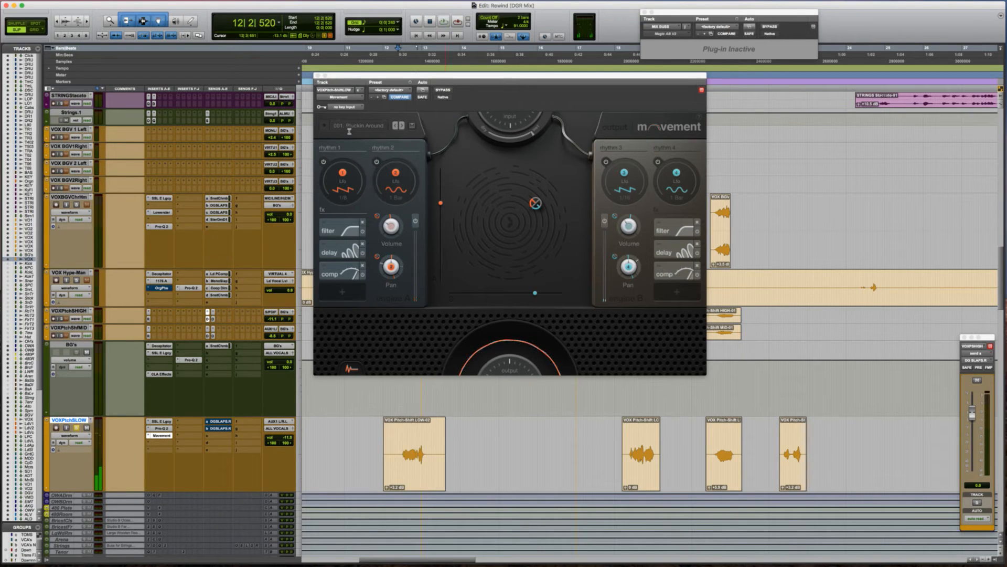
click(402, 126)
key(space)
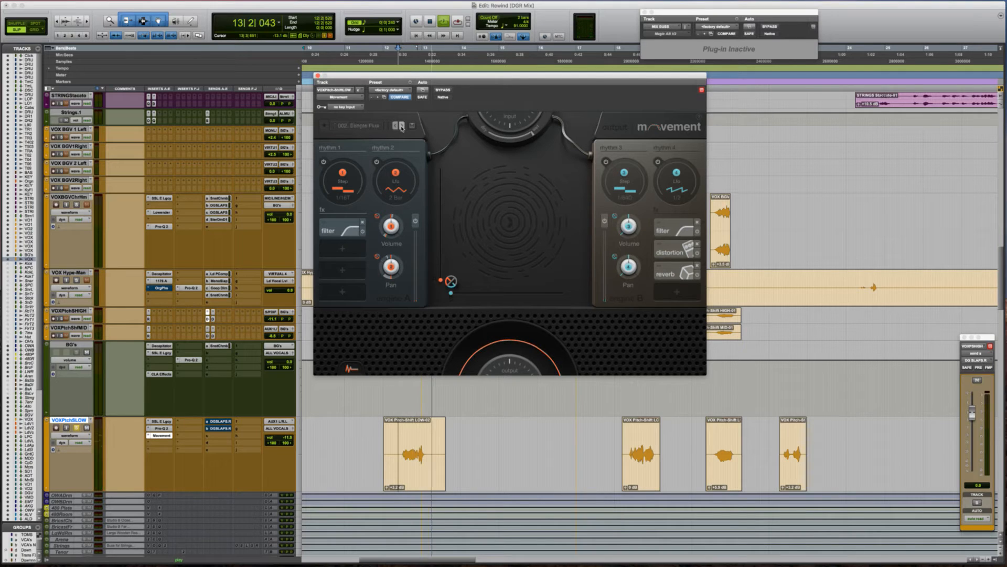
click(402, 126)
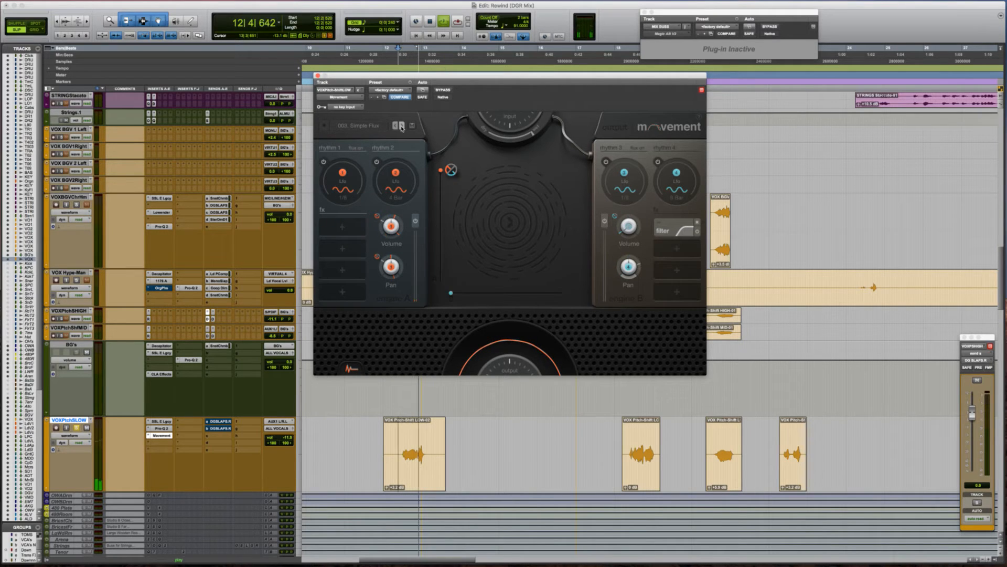
click(402, 126)
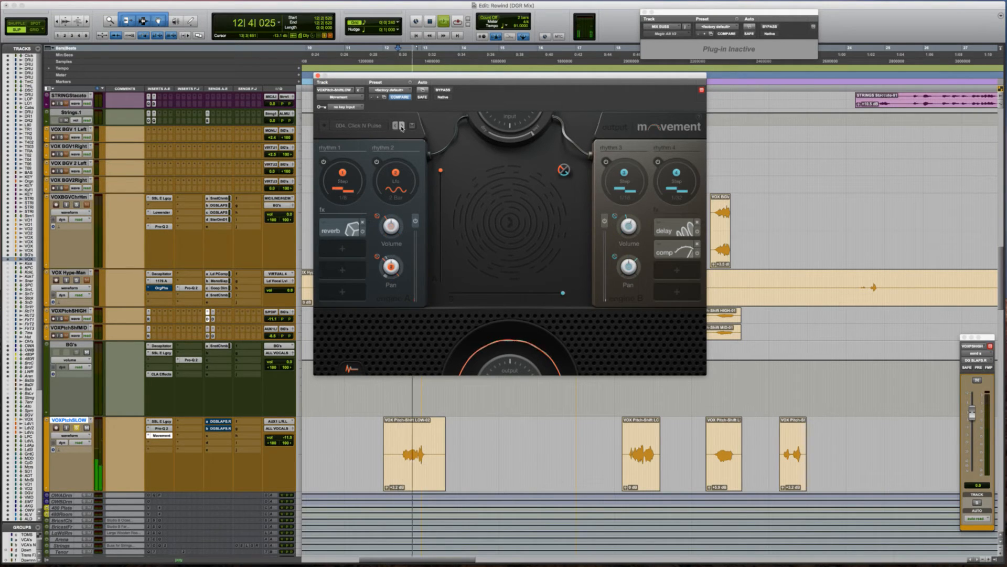
click(402, 127)
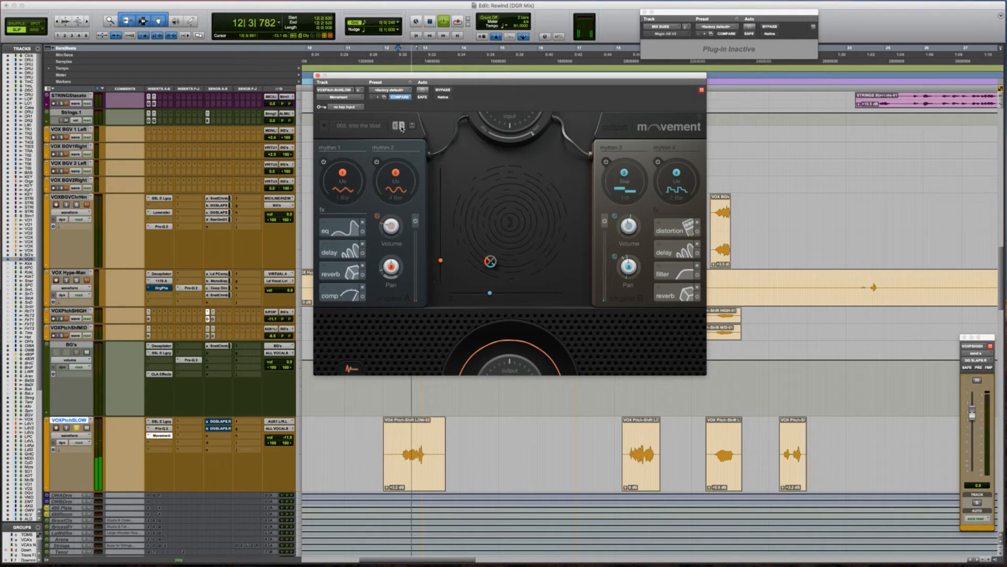
click(402, 126)
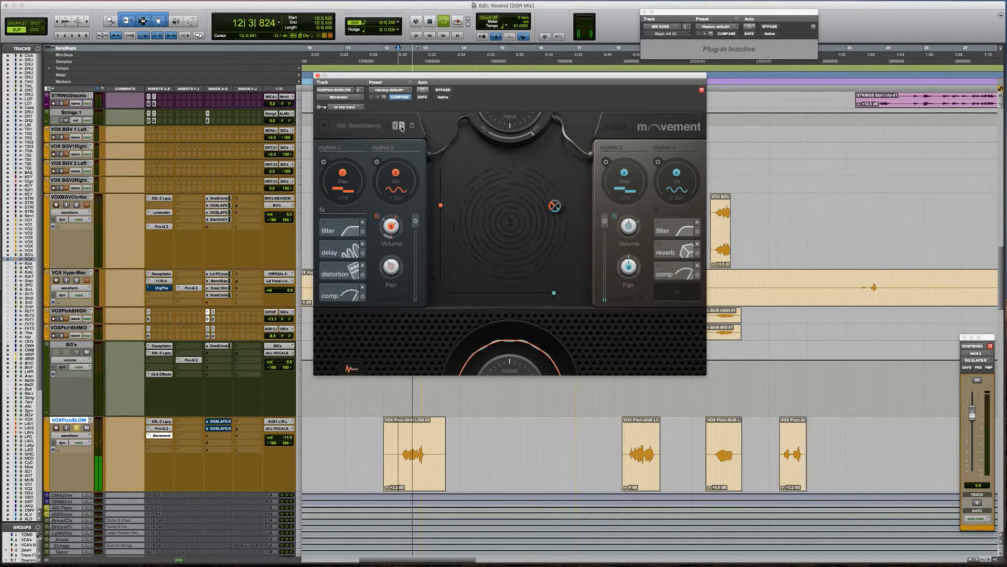
click(402, 126)
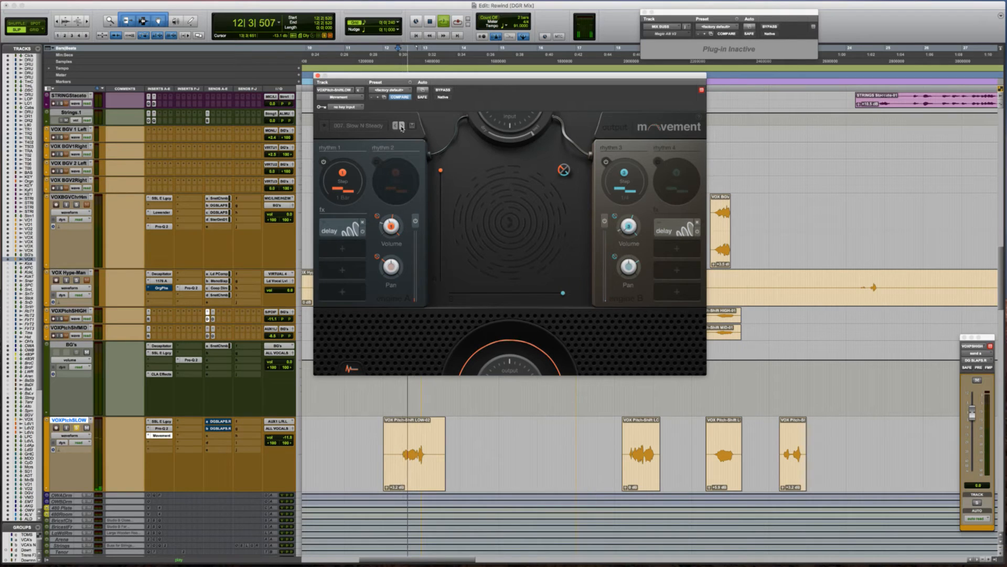
click(402, 126)
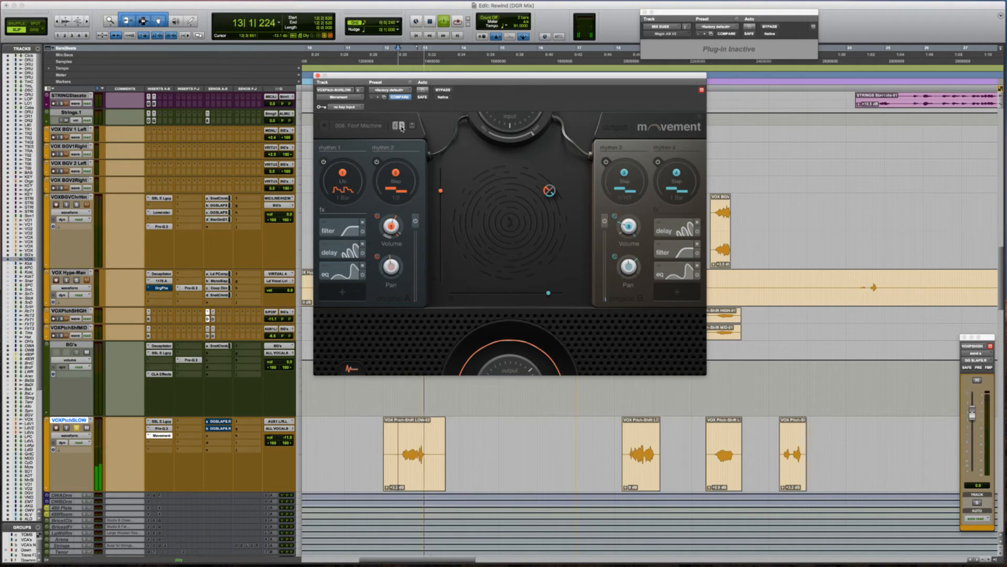
click(402, 127)
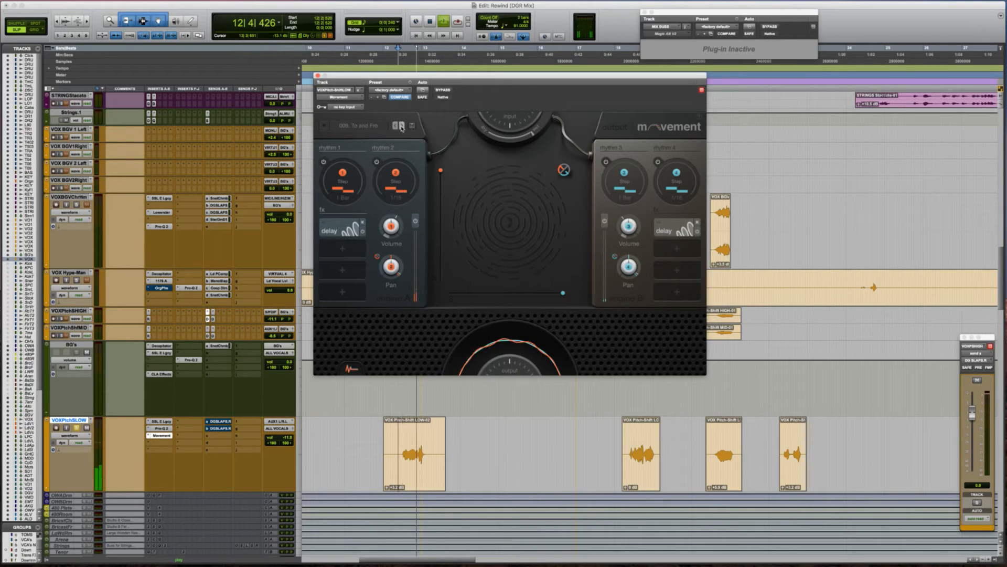
key(space)
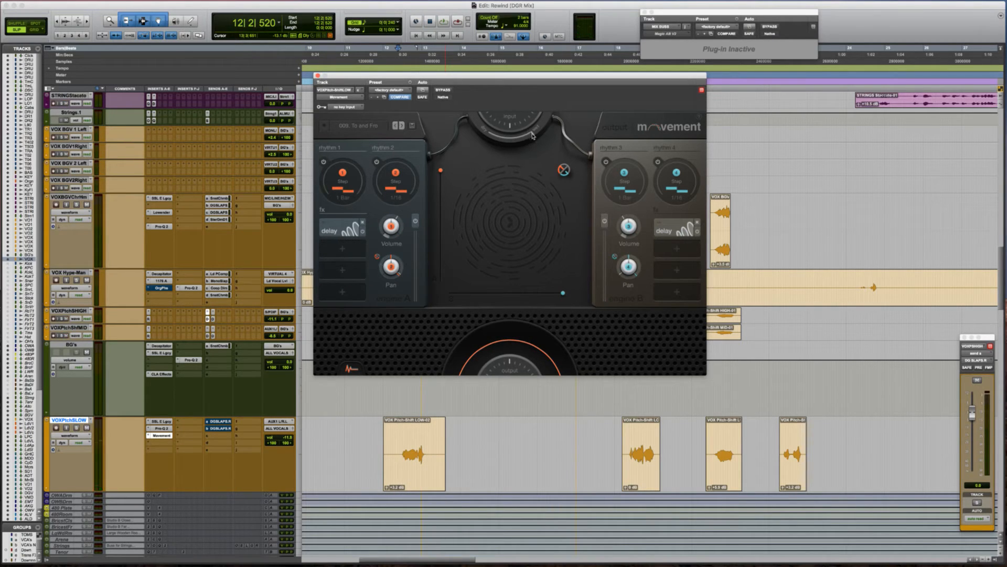
key(space)
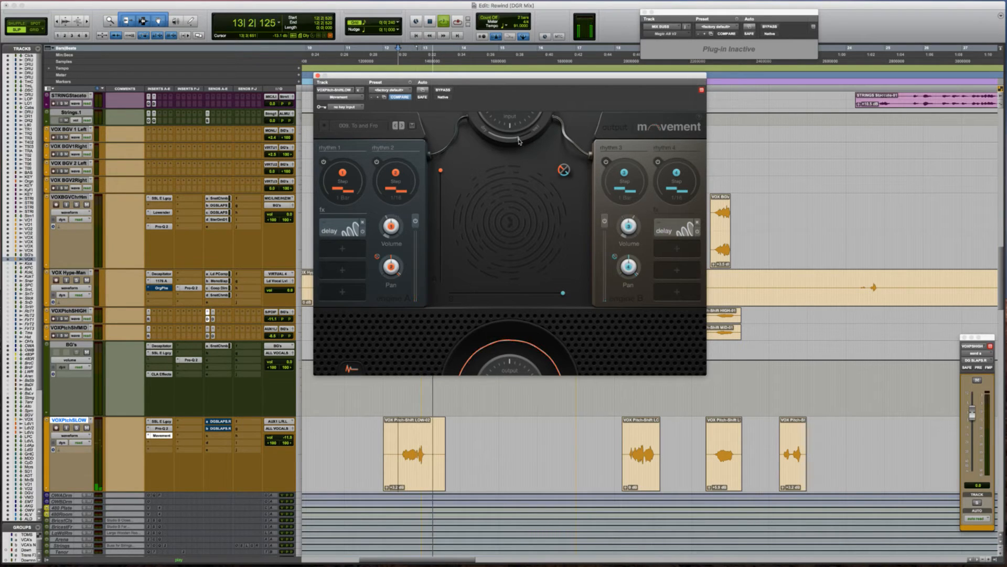
key(space)
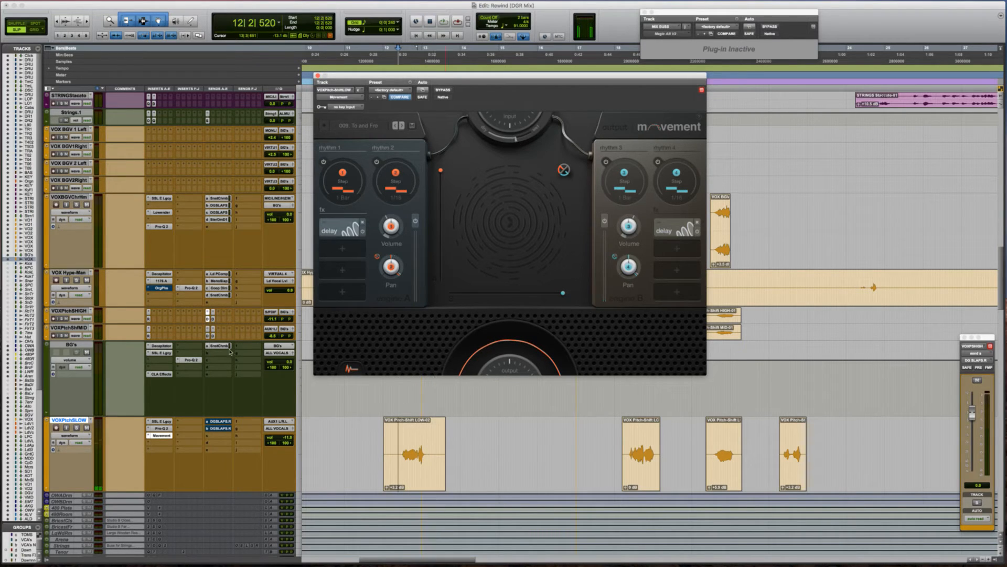
Insert the stereo PM-TremoloPan plug-in after Movement on VOX Pitch-Shift LOW and move its window clear of the first clip.
click(150, 445)
mouse_move(195, 479)
mouse_move(300, 216)
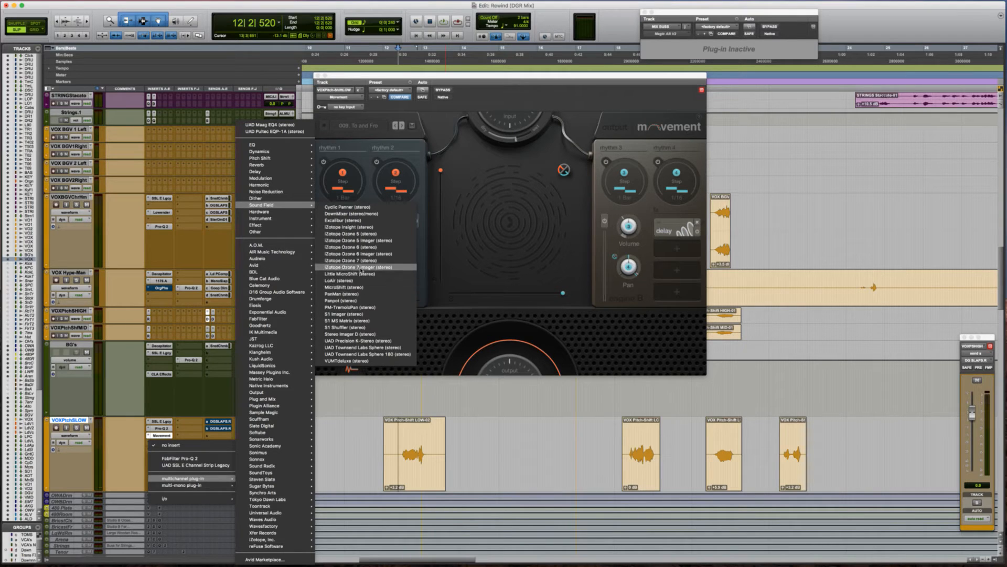
click(369, 309)
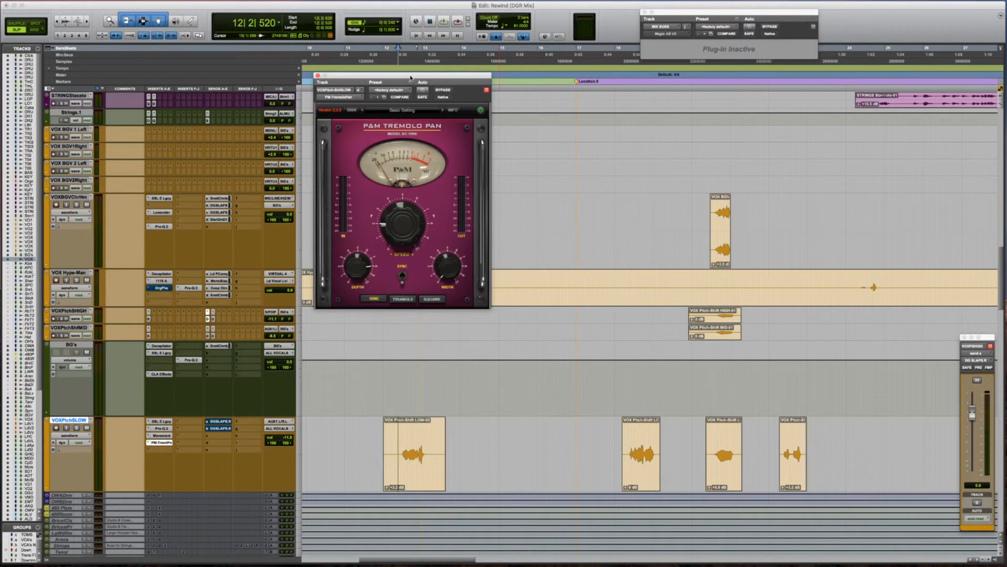
drag(411, 77, 504, 145)
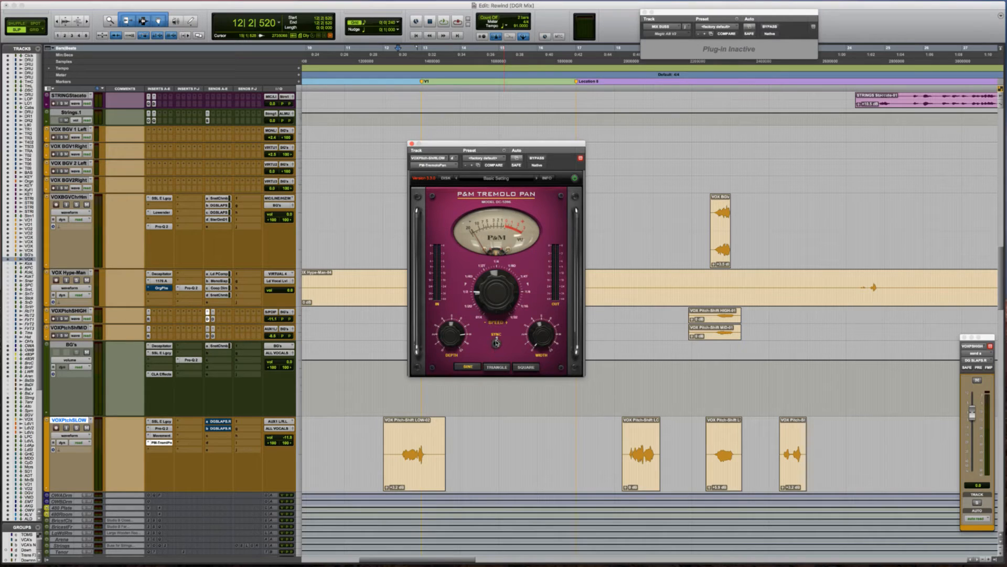
Set the Tremolo Pan to the square waveform, make its speed faster, and audition the bar 12 phrase.
click(527, 366)
mouse_move(538, 336)
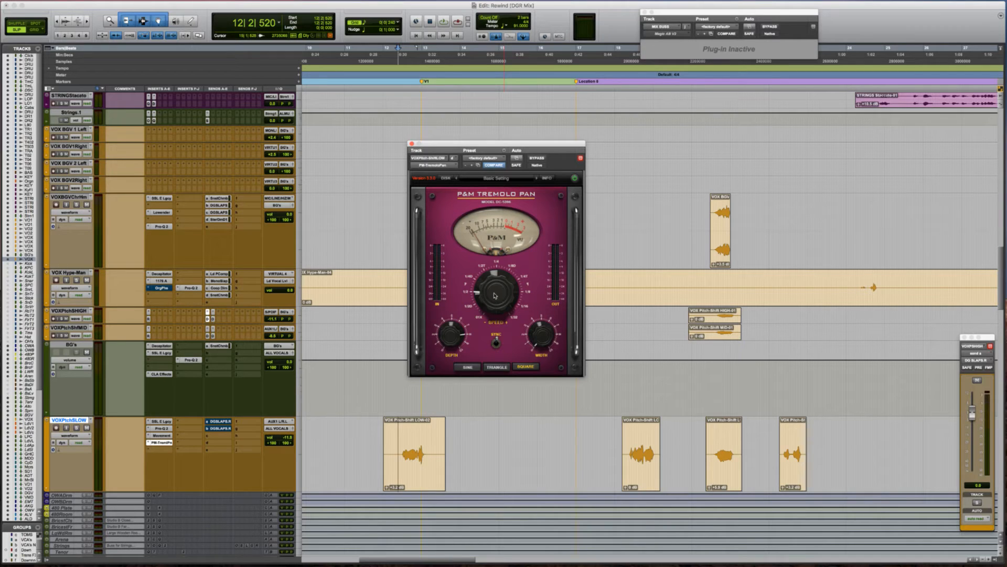
key(space)
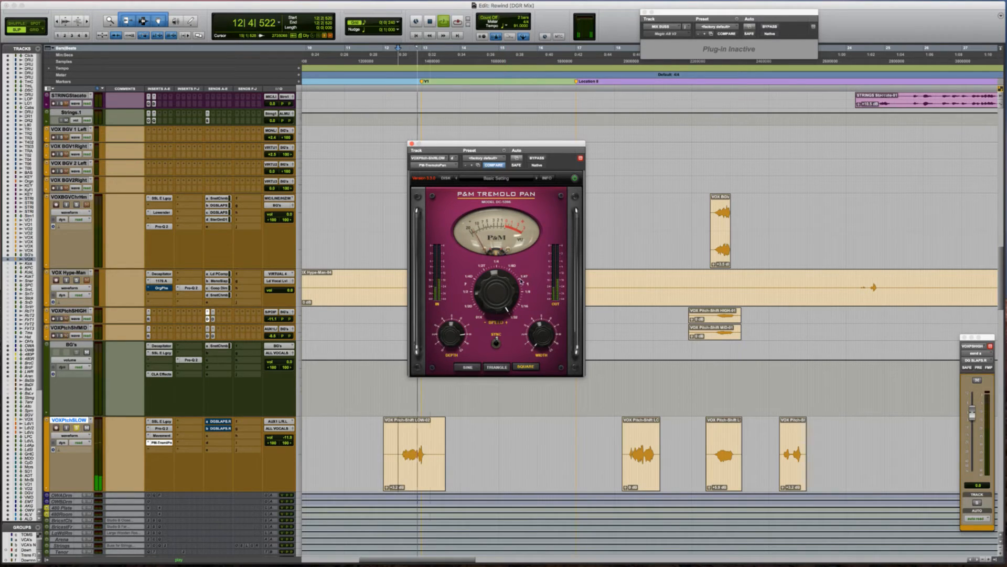
key(space)
key(space)
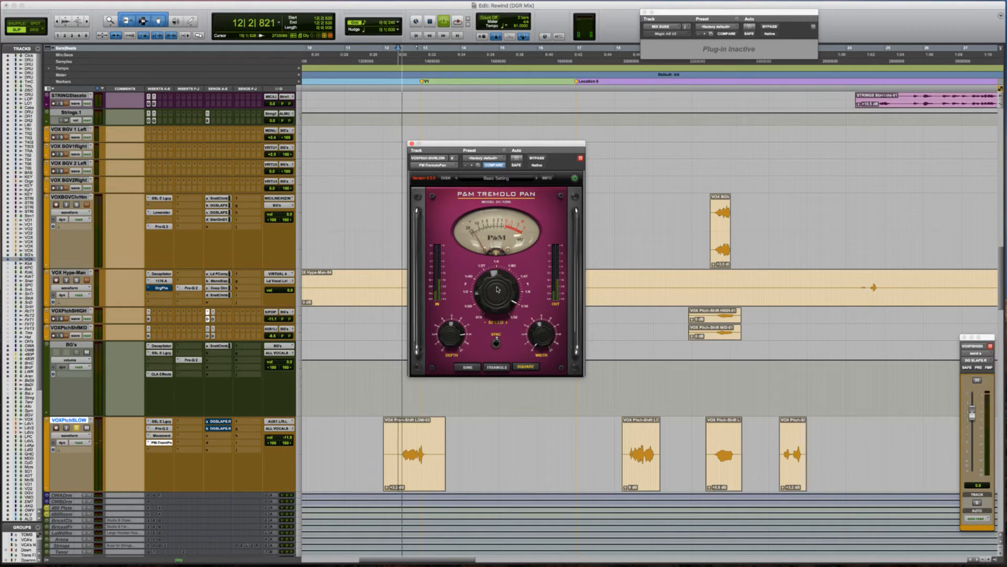
key(space)
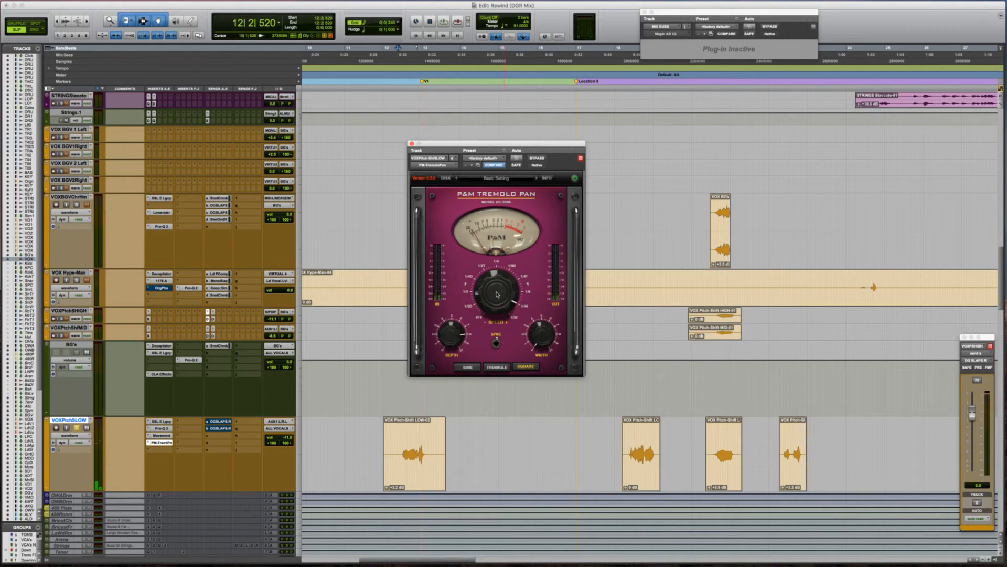
Try progressively slower Tremolo Pan speeds while auditioning the bar 12 phrase.
drag(498, 296, 497, 300)
key(space)
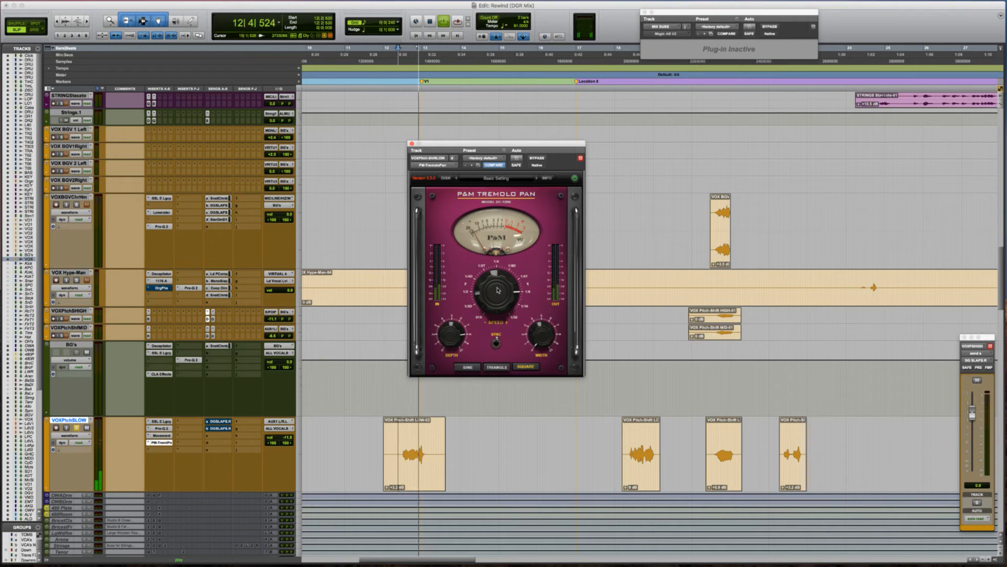
key(space)
drag(498, 290, 496, 298)
key(space)
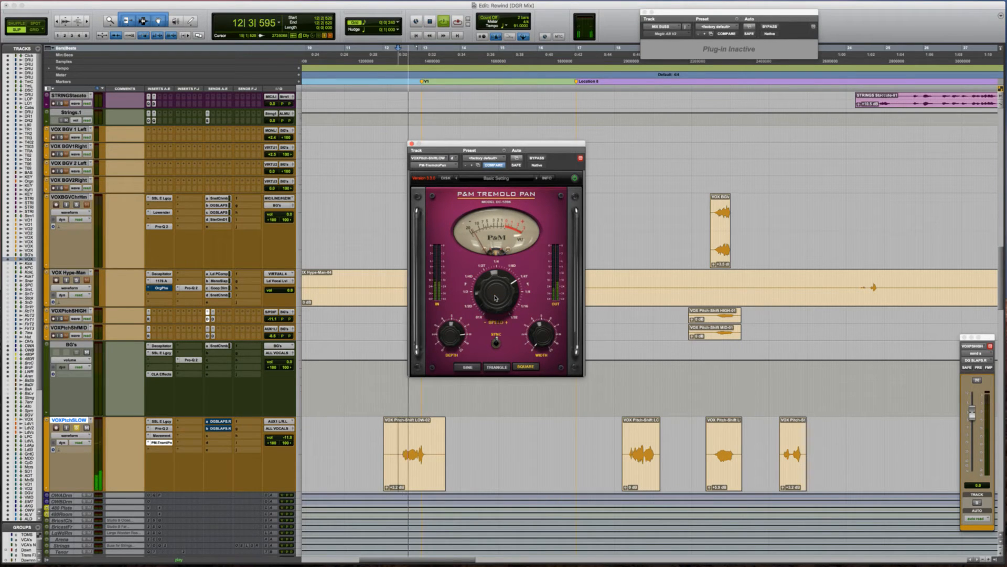
key(space)
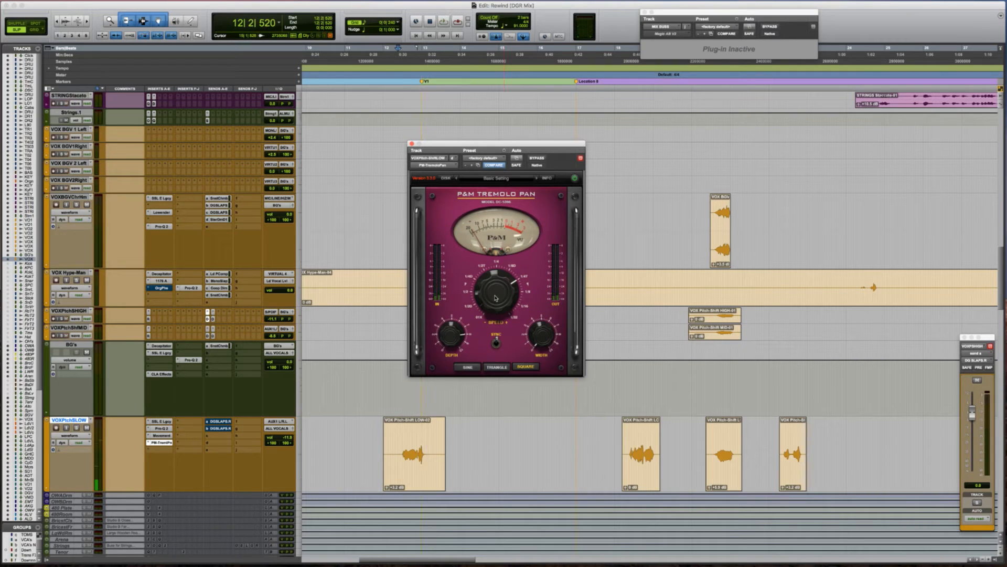
key(space)
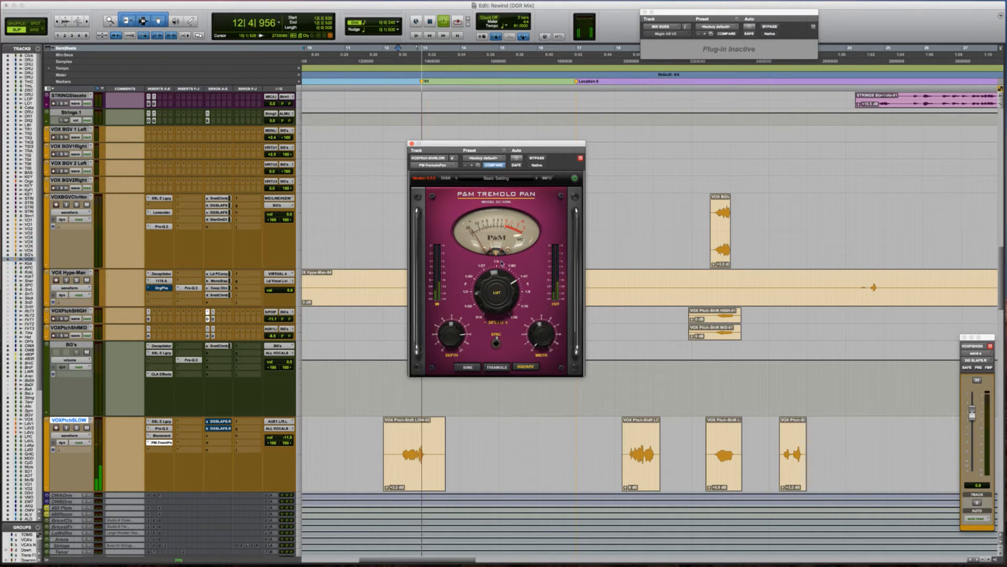
key(space)
Set the Tremolo Pan to a fast speed, adjust its width and depth, and audition the bar 12 phrase.
drag(496, 290, 502, 263)
drag(540, 329, 539, 290)
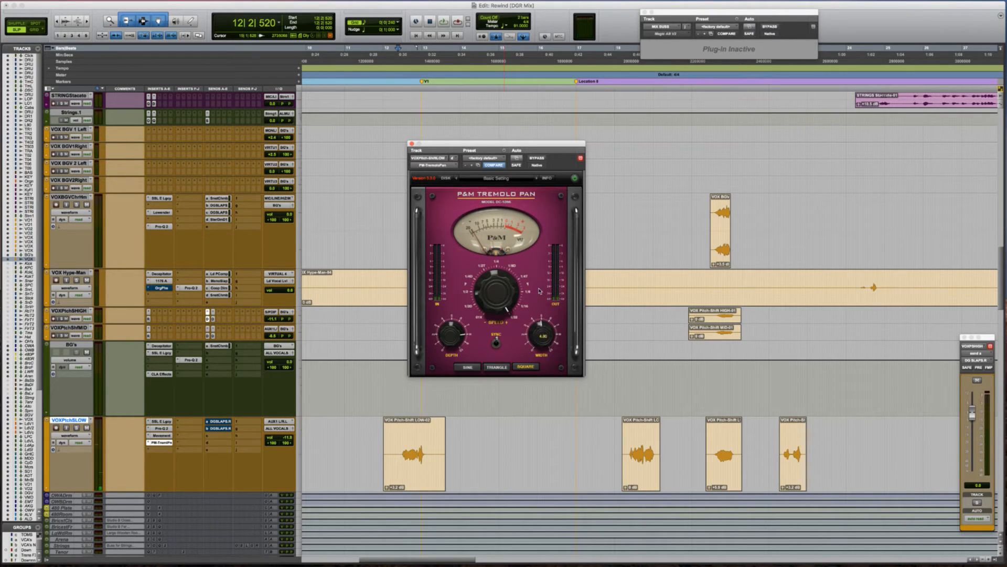
mouse_move(454, 337)
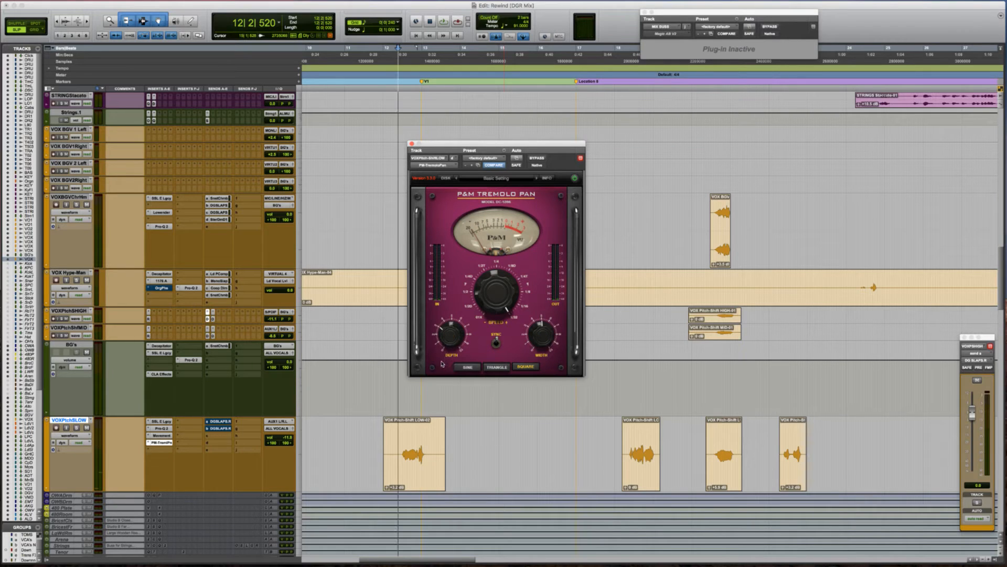
key(space)
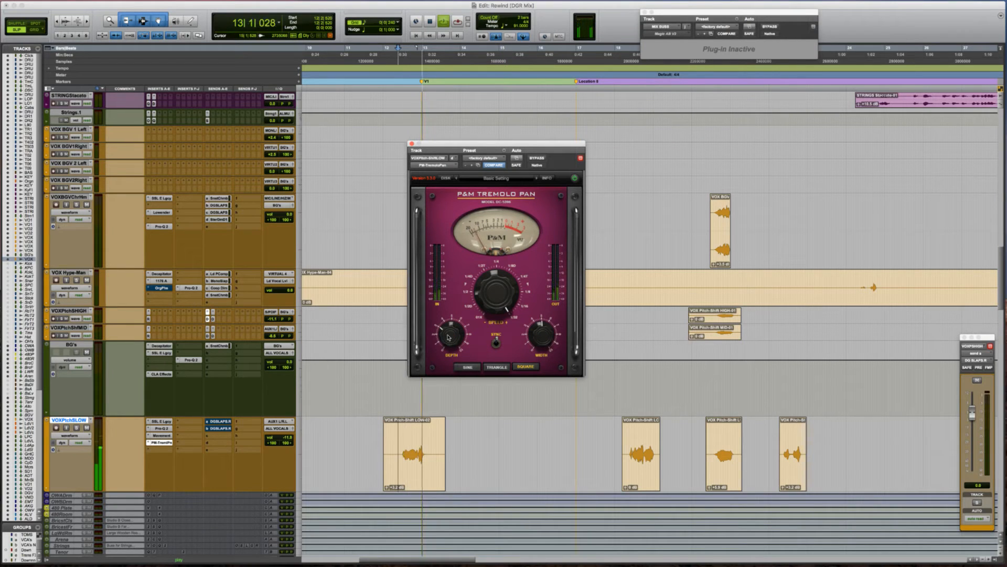
key(space)
Make PM-TremoloPan inactive on VOX Pitch-Shift LOW and lower the track volume to about -13.1 dB while playing the bar 12 phrase.
click(166, 444)
ctrl+super+click(166, 443)
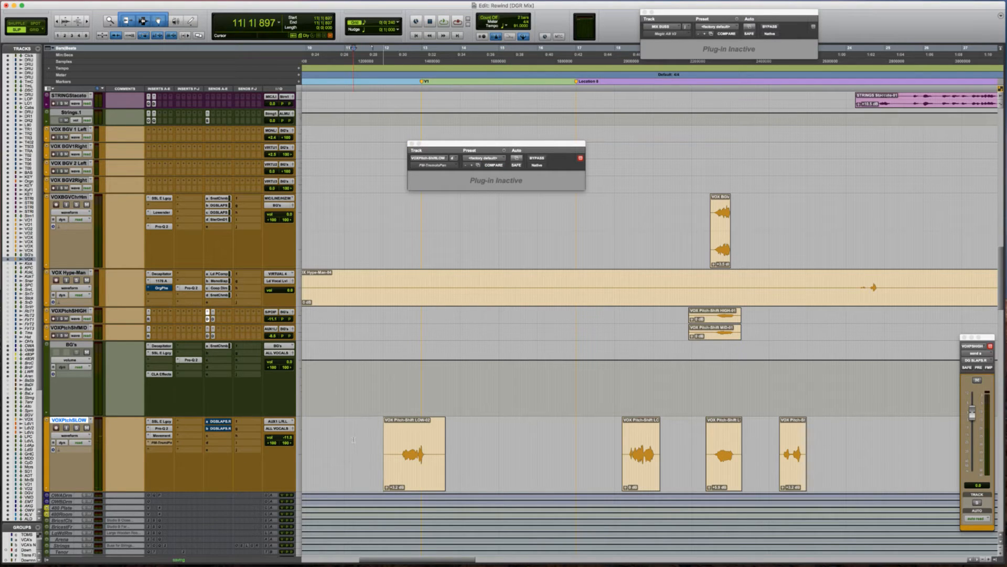
key(space)
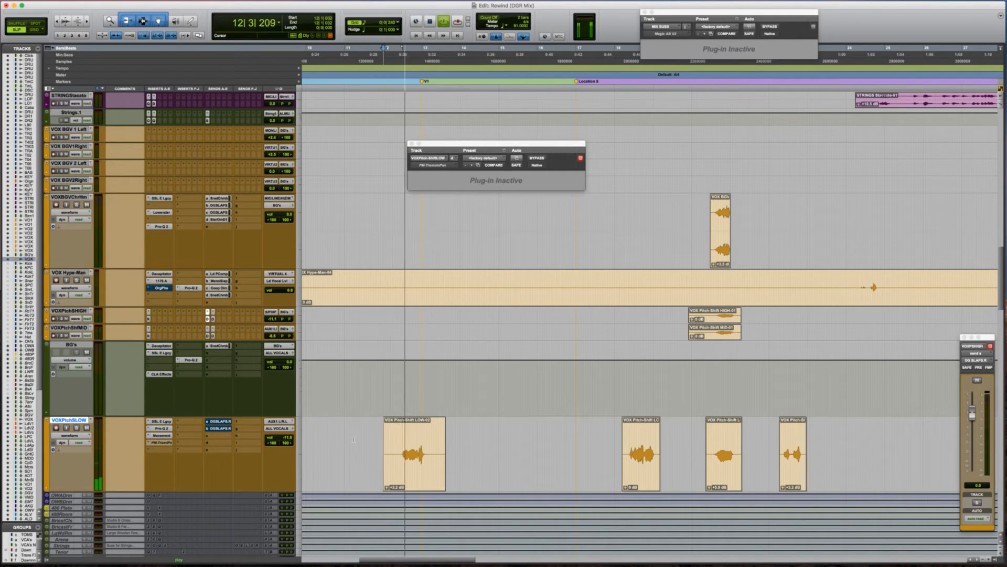
drag(282, 437, 283, 441)
key(space)
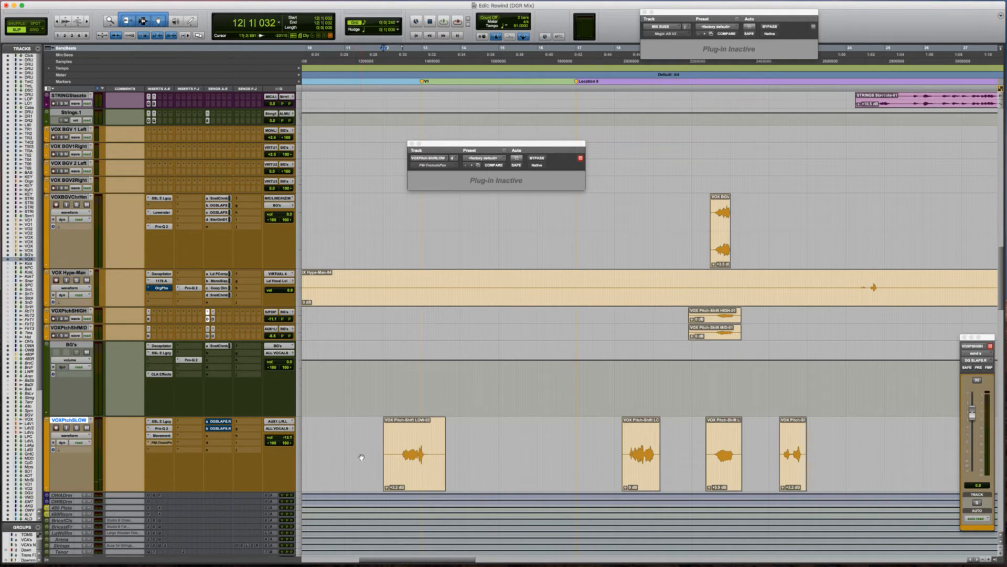
Audition the second and third VOX Pitch-Shift LOW clips around bars 18 and 20 with the other tracks.
scroll(361, 457, right, 3)
key(space)
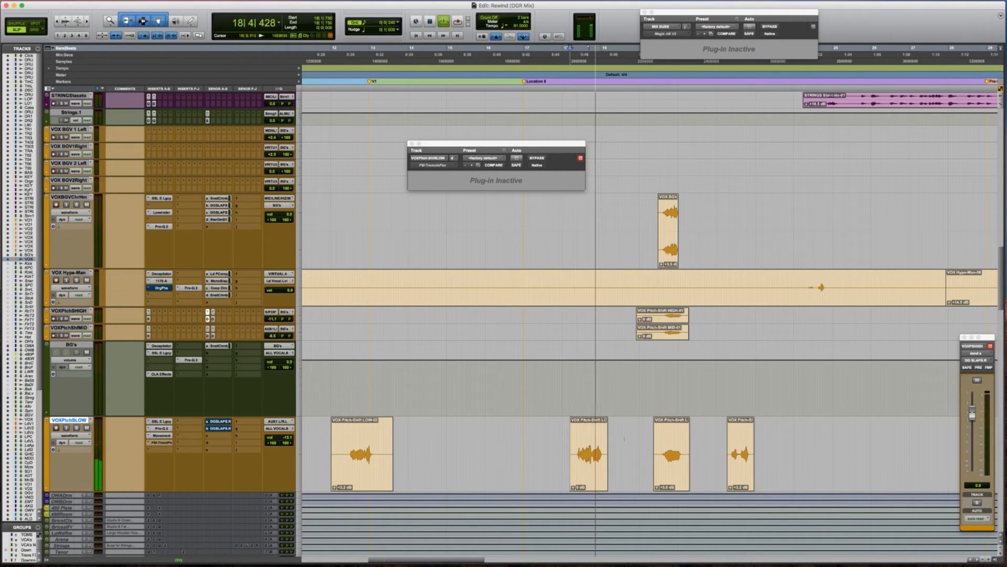
key(space)
click(653, 446)
key(space)
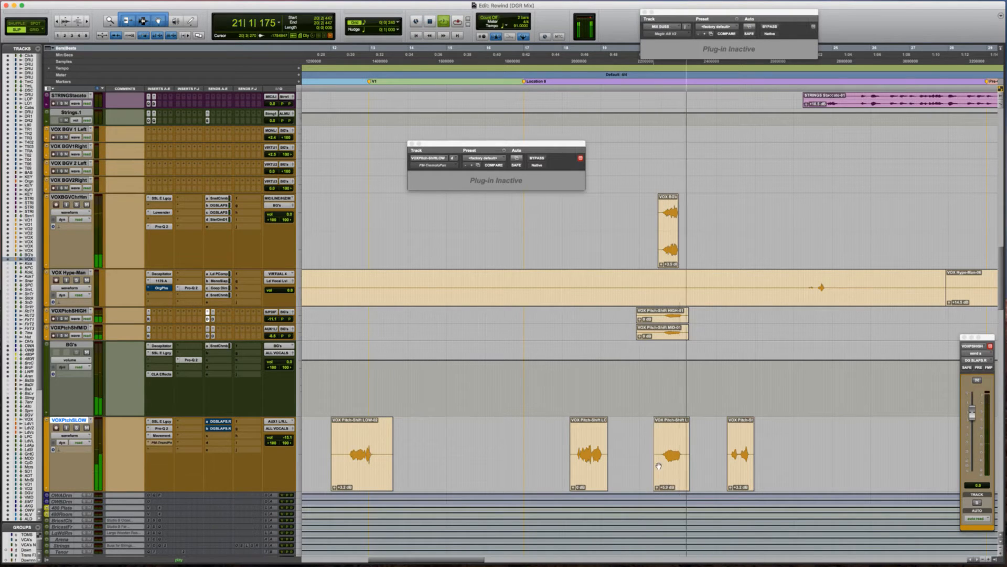
key(space)
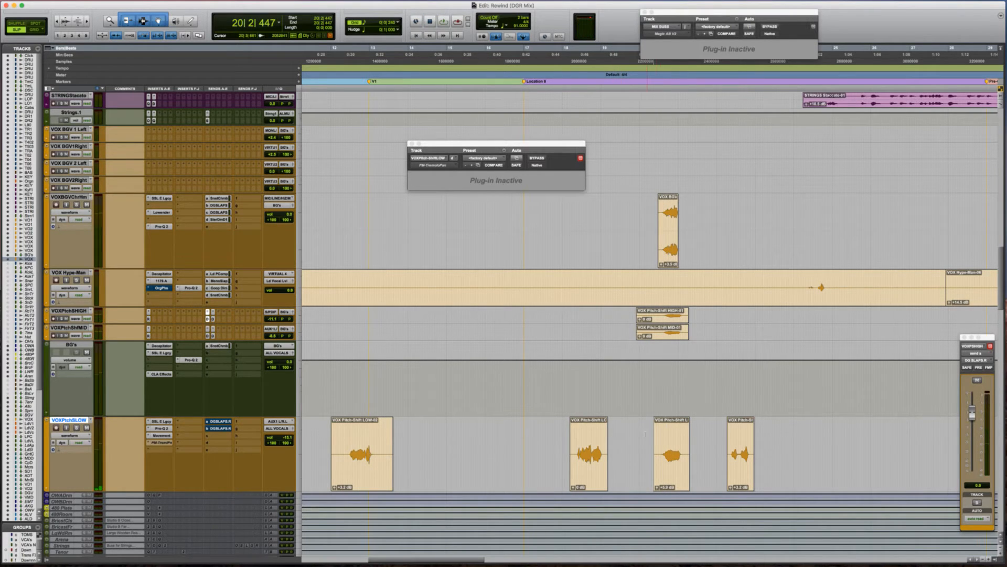
Audition the first VOX Hype-Man clip from bar 8 while checking its Pro-Q 2 and 1176 settings.
key(super+bracketleft)
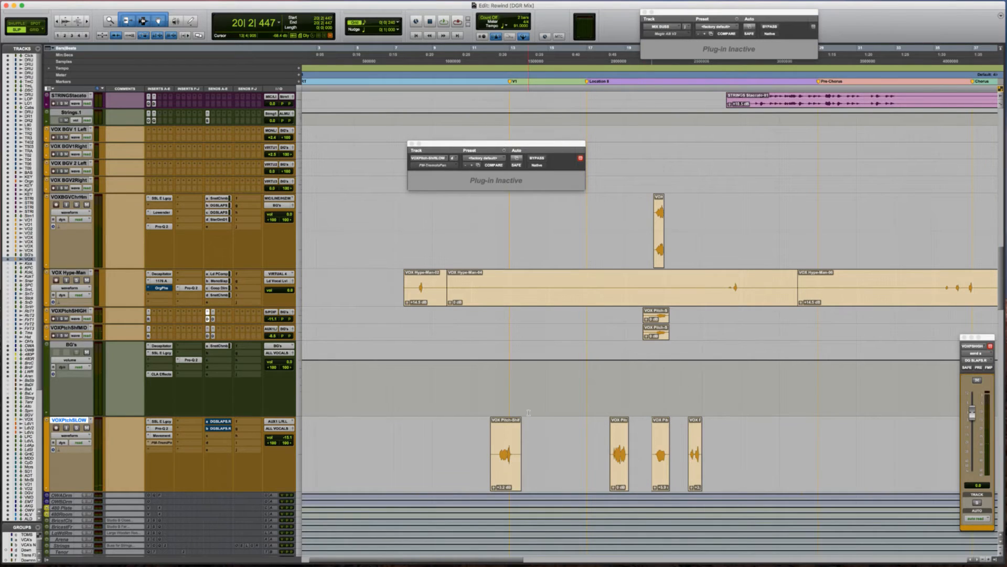
scroll(528, 413, up, 2)
click(414, 316)
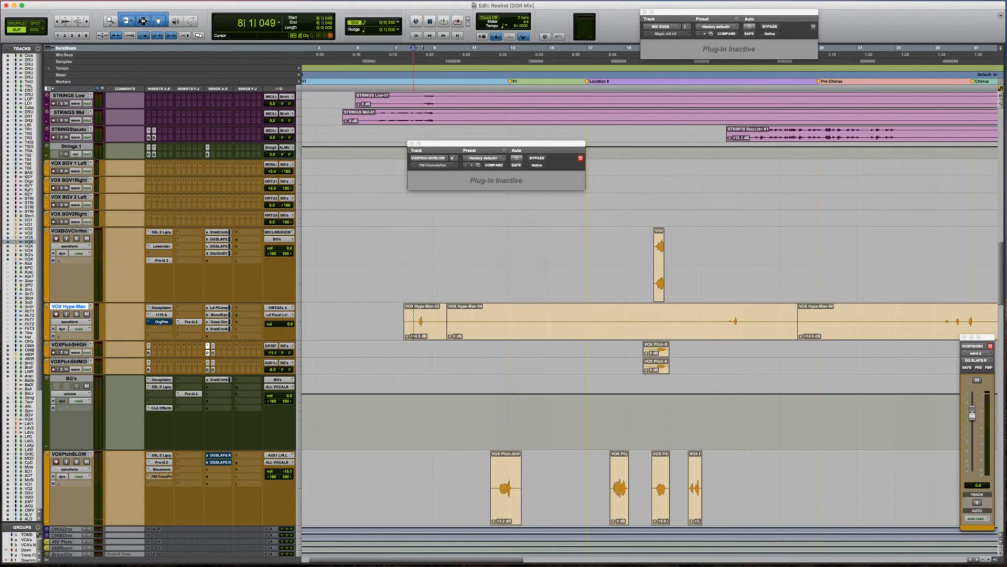
key(space)
click(190, 321)
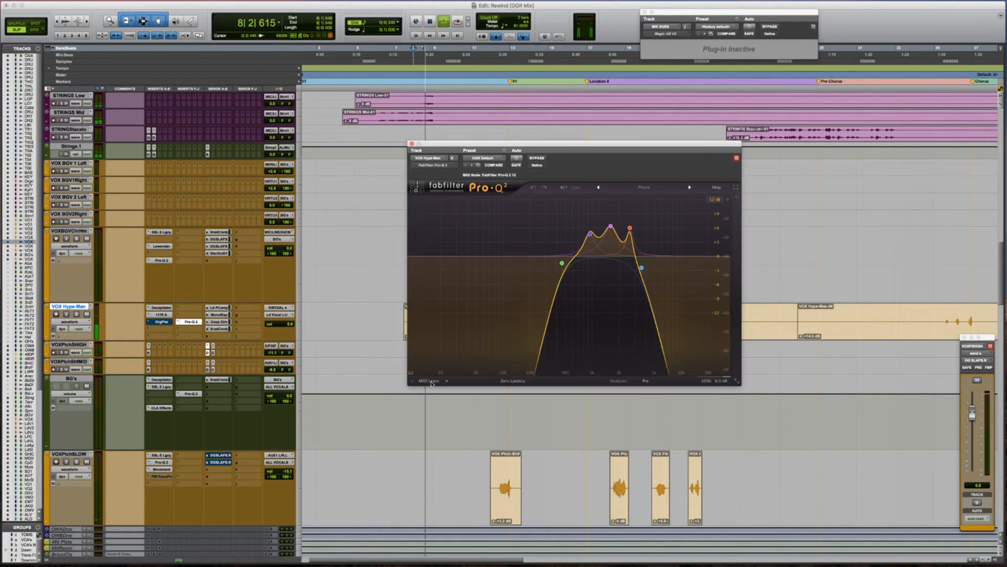
key(space)
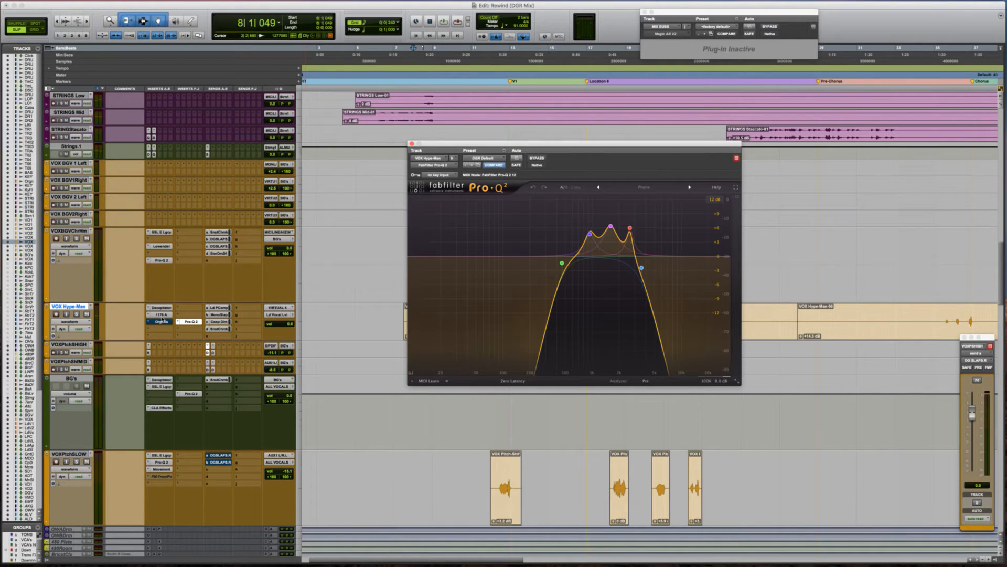
click(161, 314)
key(space)
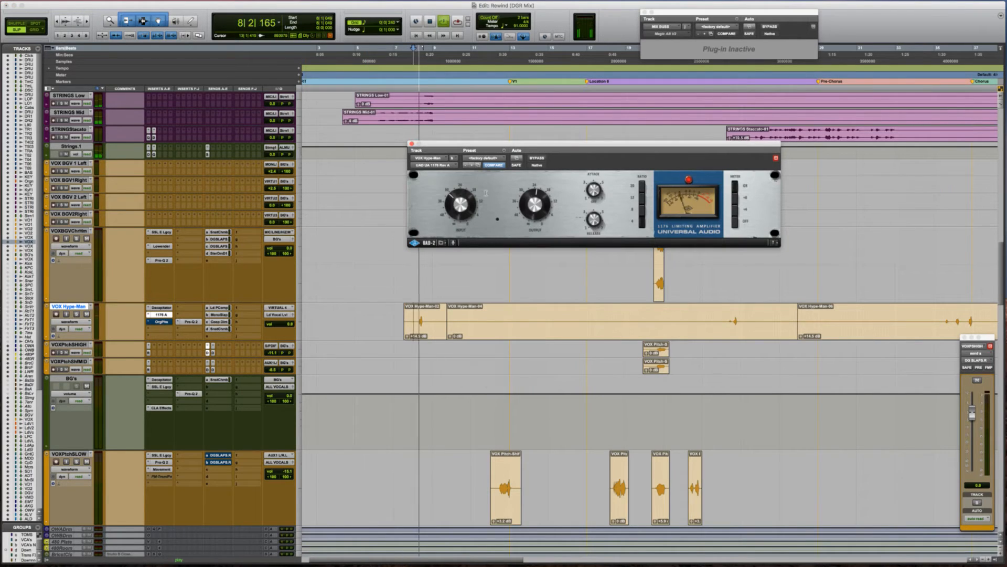
key(space)
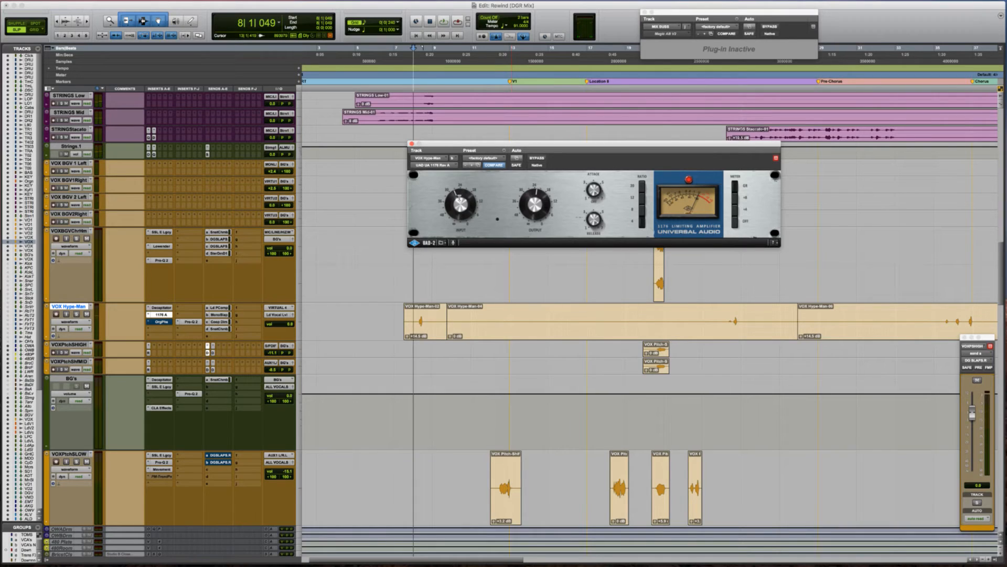
key(space)
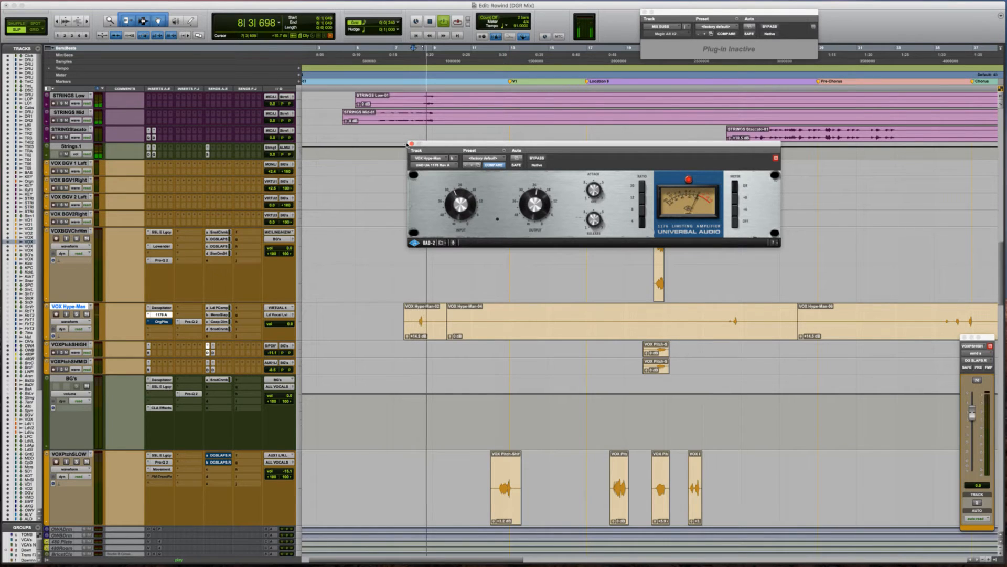
click(411, 143)
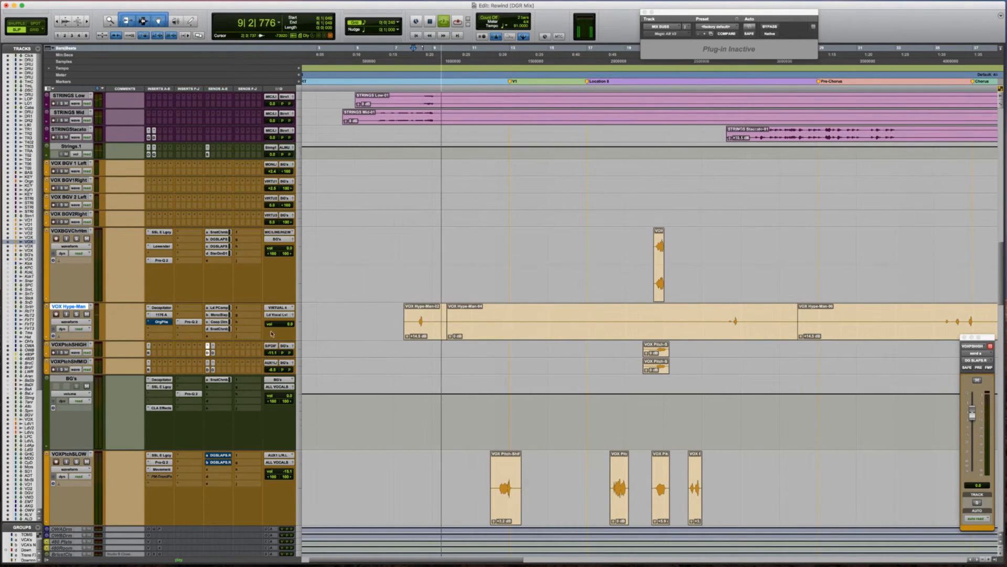
Add a bell boost of about 6 dB around 235 Hz in Pro-Q 2 on VOX Hype-Man while playing from bar 8.
click(191, 321)
key(space)
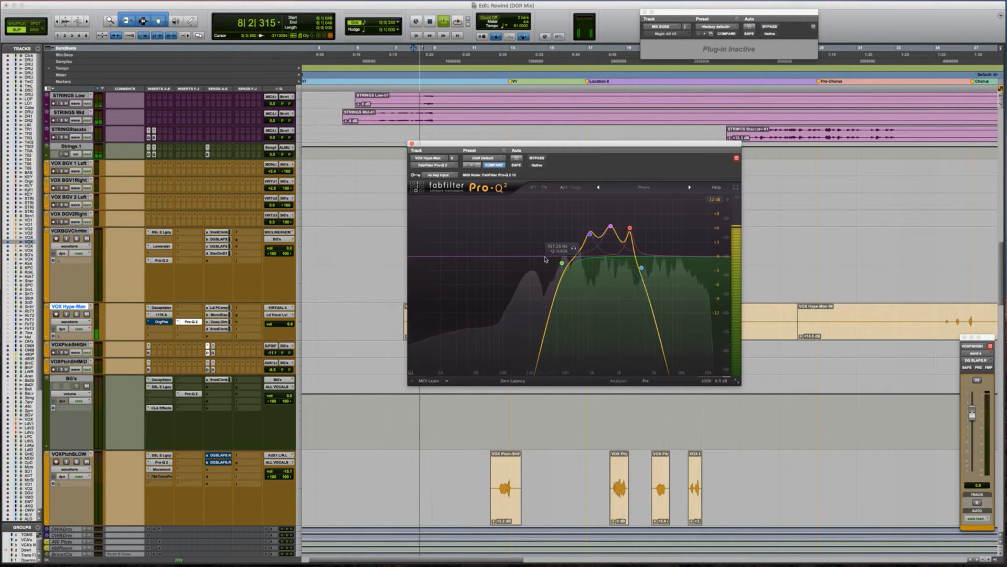
drag(535, 257, 533, 233)
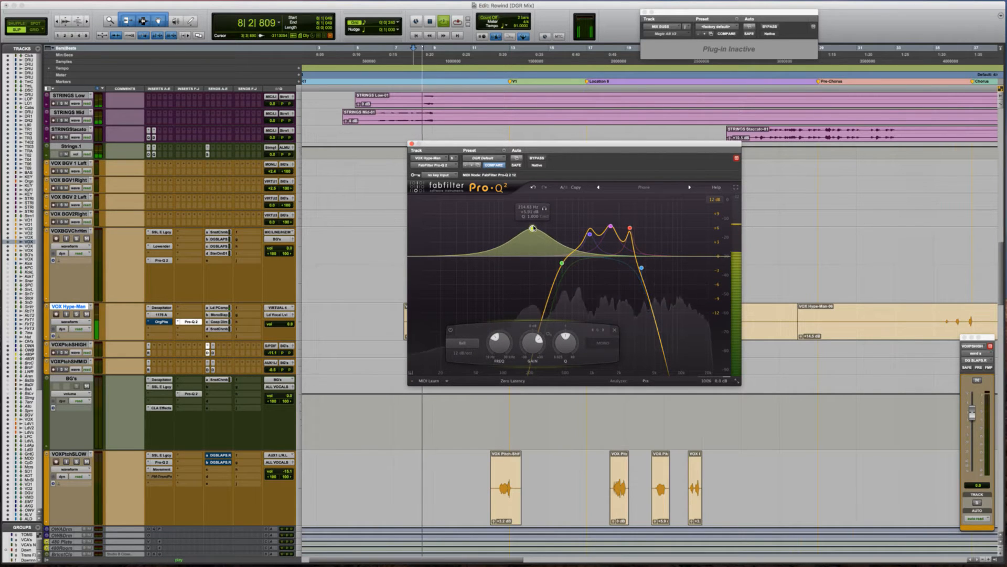
key(space)
click(412, 143)
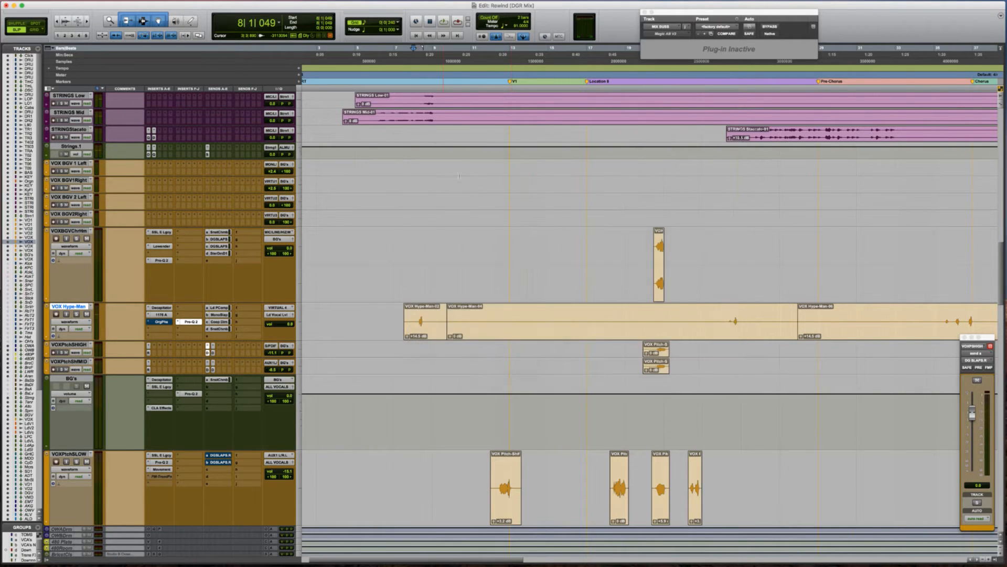
Reduce the track height of VOX Pitch-Shift LOW and show a wider stretch of the song timeline.
key(super+bracketleft)
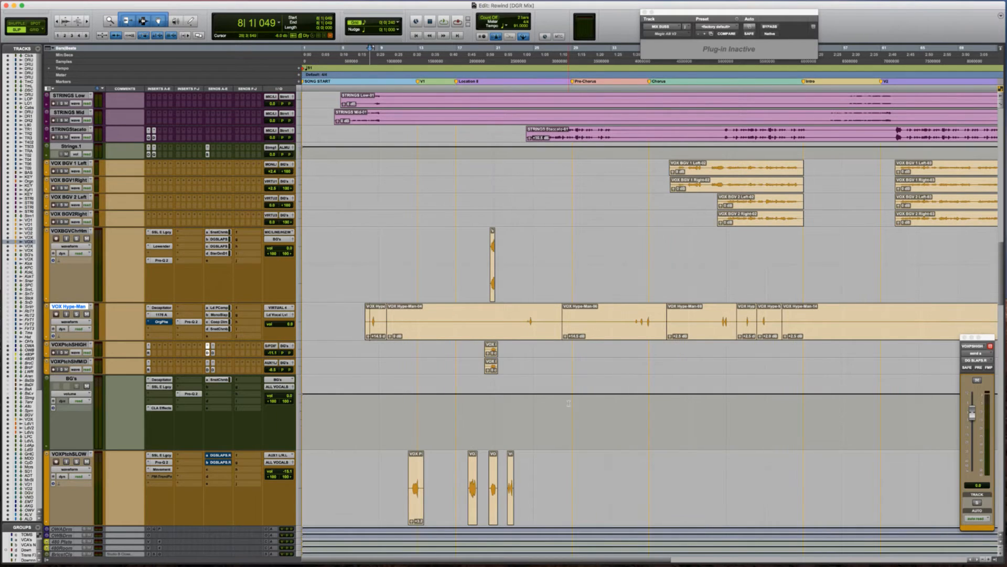
scroll(549, 403, down, 3)
key(super+bracketleft)
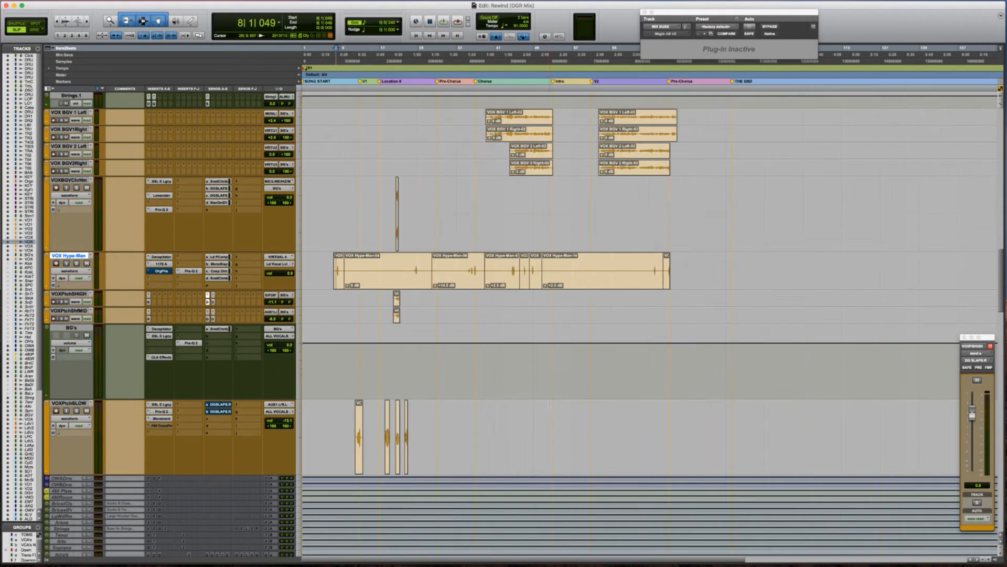
key(super+bracketright)
key(super+bracketright)
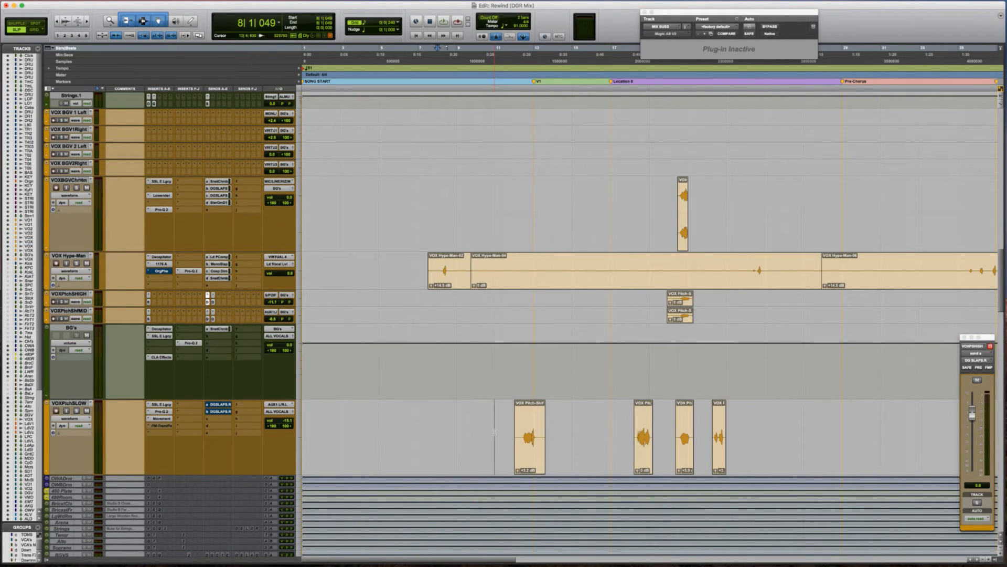
click(495, 434)
key(ctrl+Up)
key(super+bracketleft)
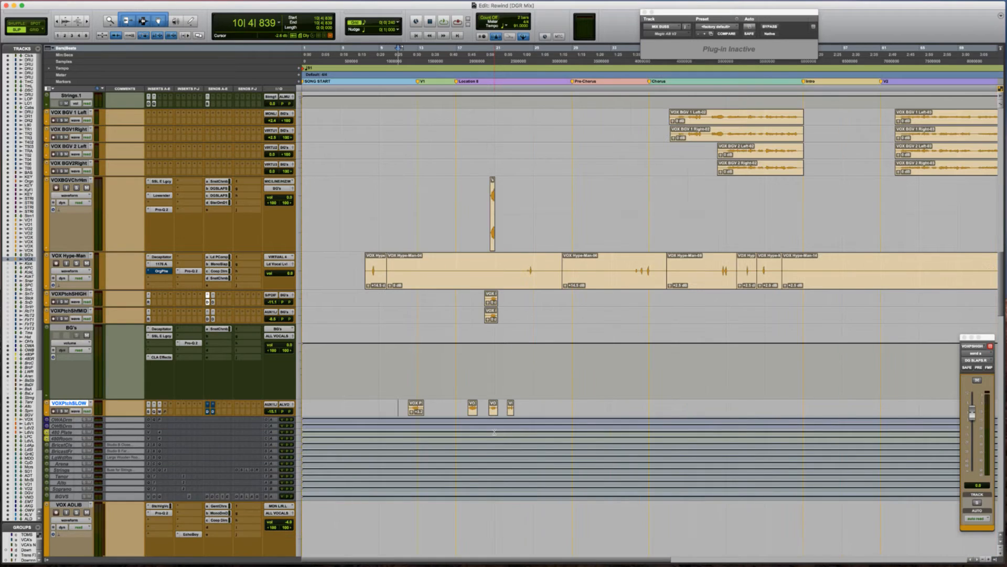
Switch to the Rewind to-do list, move "Need a new sound for the lead at hook" to the first place, and return to Pro Tools.
key(super+Tab)
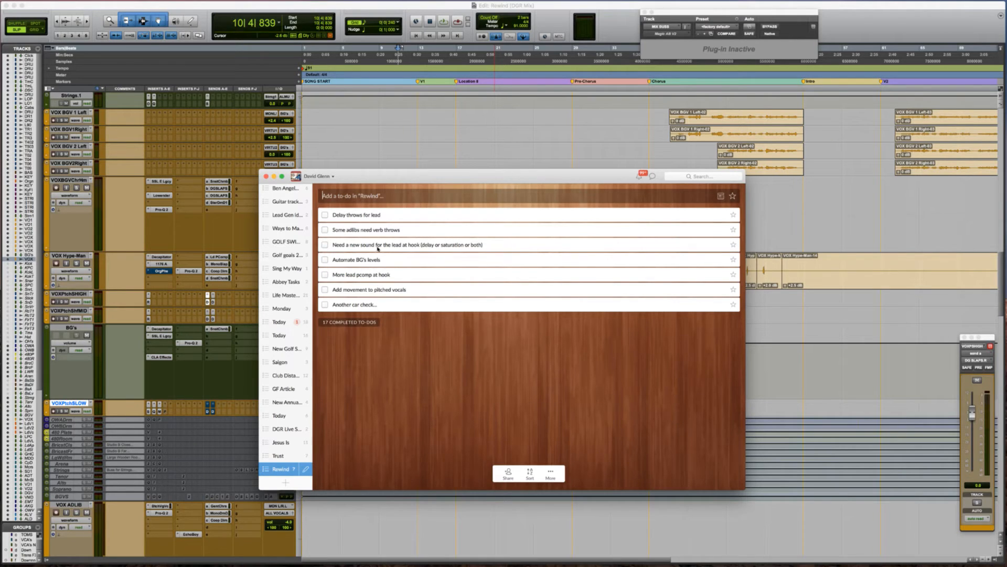
drag(347, 246, 351, 211)
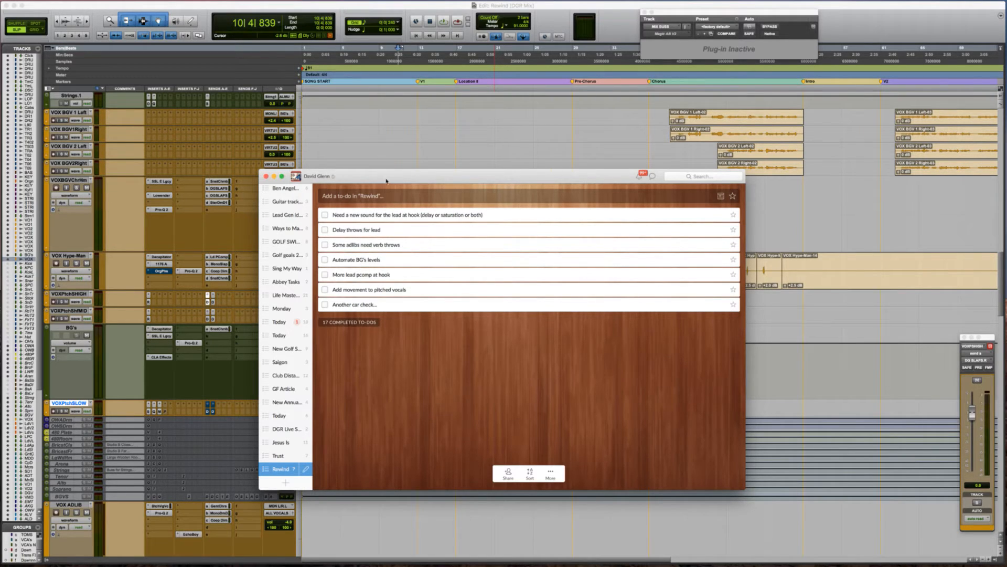
key(super+Tab)
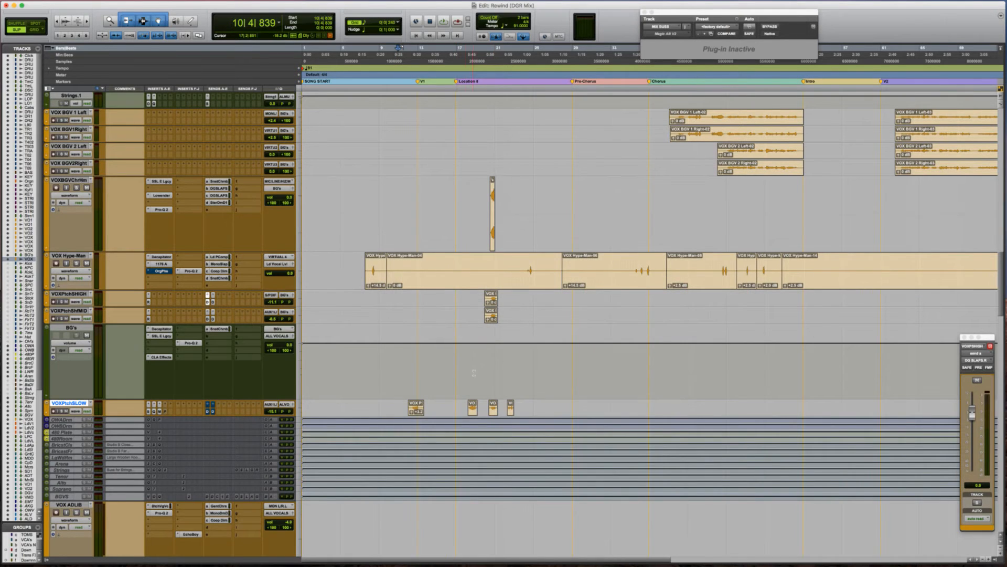
Find the lead vocal tracks and audition the Ld Vocal track from around bar 21.
scroll(474, 373, down, 10)
key(r)
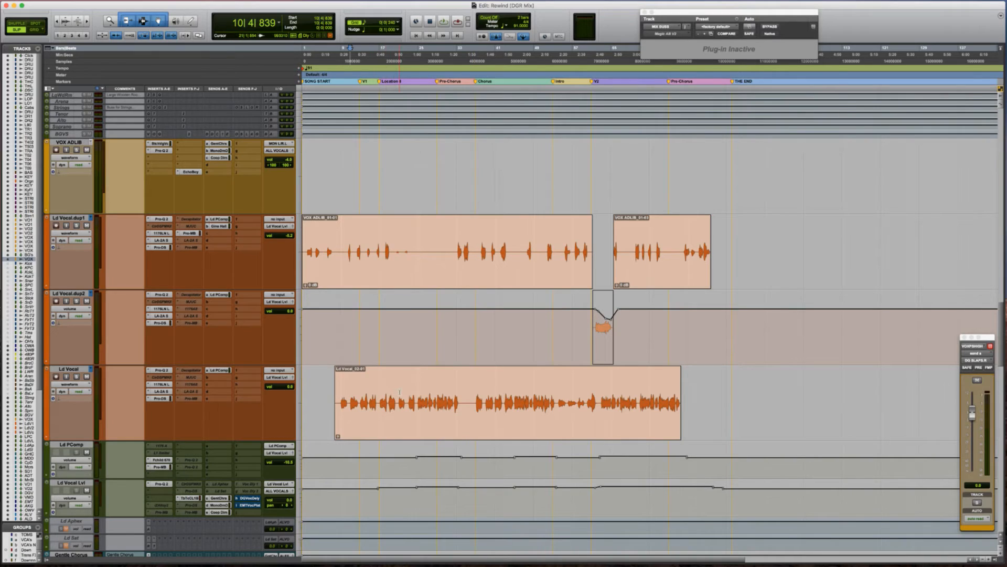
click(400, 392)
key(space)
scroll(402, 393, down, 1)
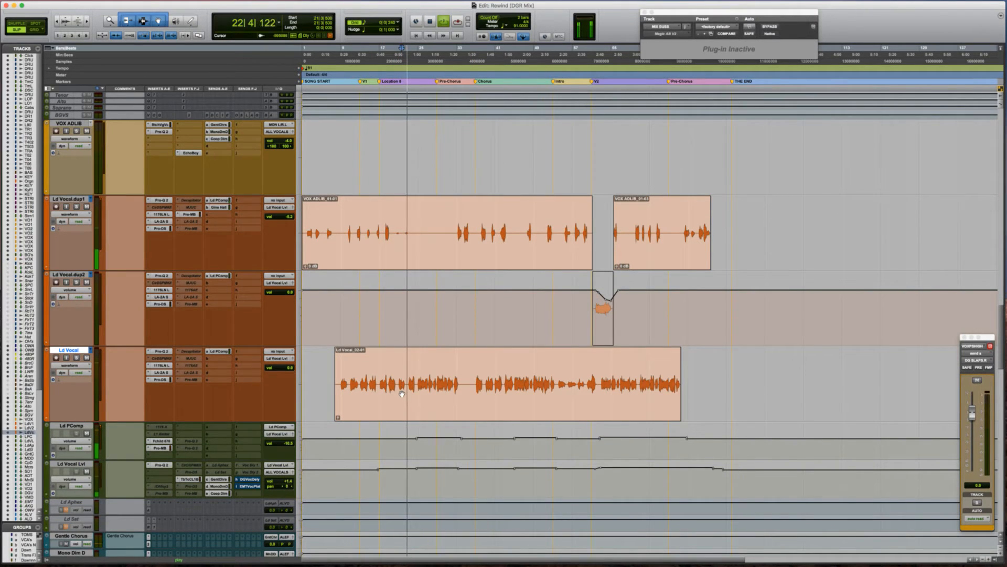
key(space)
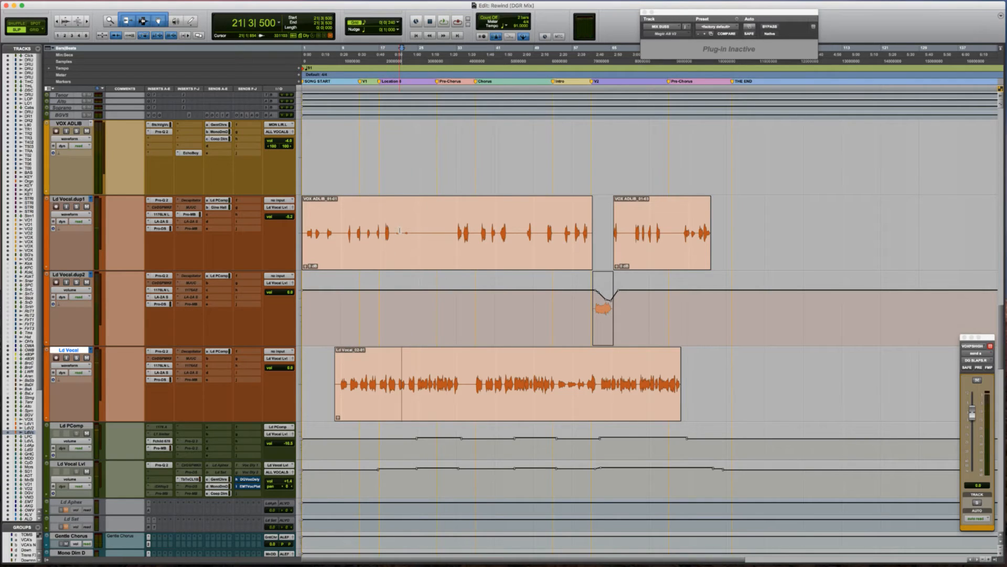
Solo Ld Vocal.dup1 and separate its quiet ad-lib phrases from about bar 20 to bar 24 into their own clip.
click(393, 218)
key(shift+s)
key(Tab)
key(space)
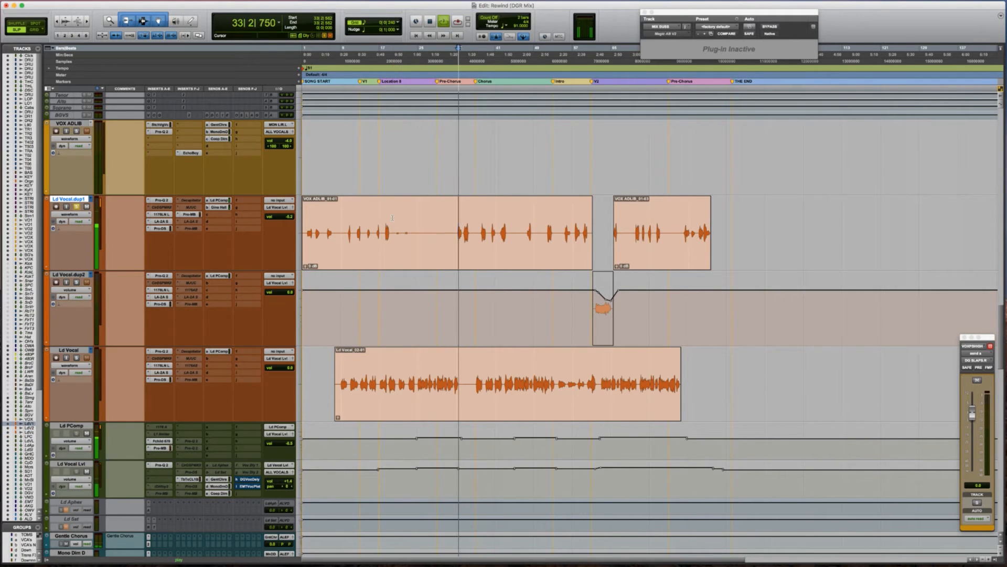
key(t)
key(t)
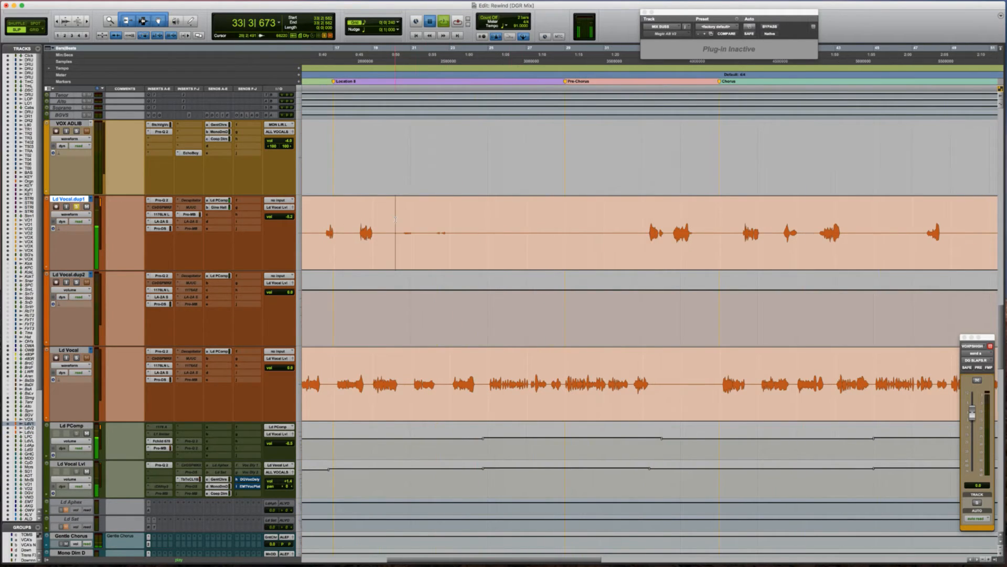
drag(395, 219, 479, 221)
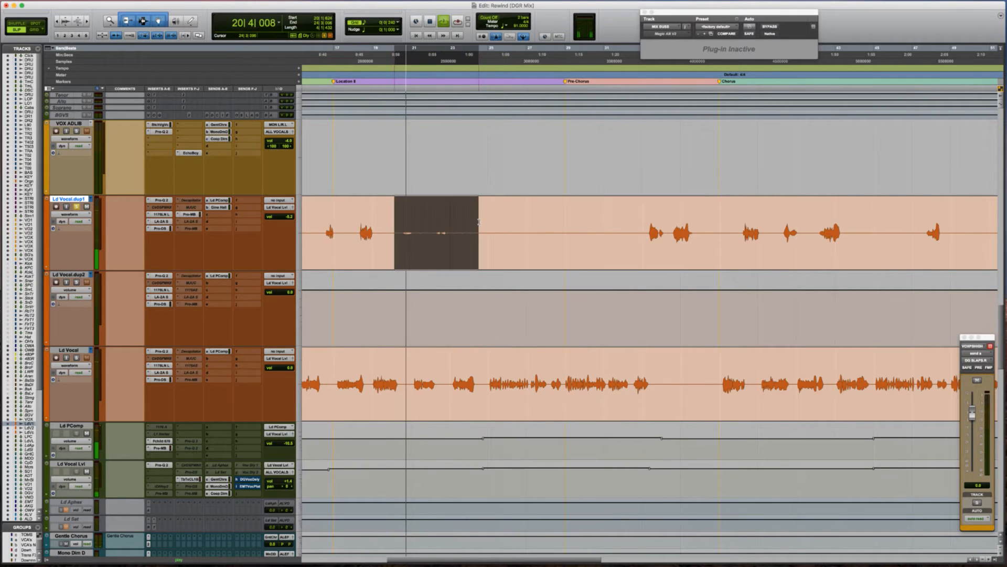
key(super+e)
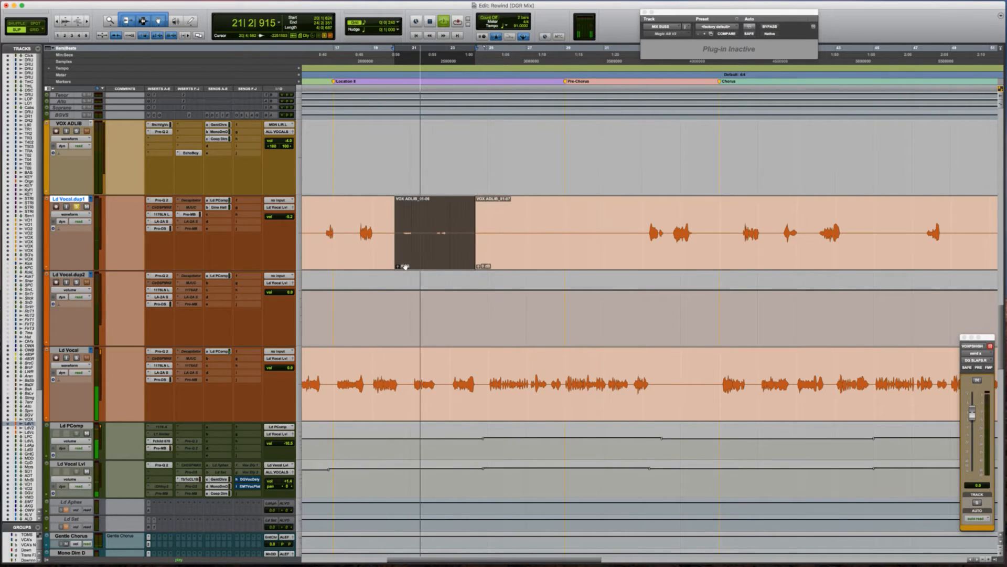
Raise the clip gain of the separated ad-lib clip on Ld Vocal.dup1 to about +15 dB and audition it with the lead vocal.
key(space)
drag(404, 266, 389, 250)
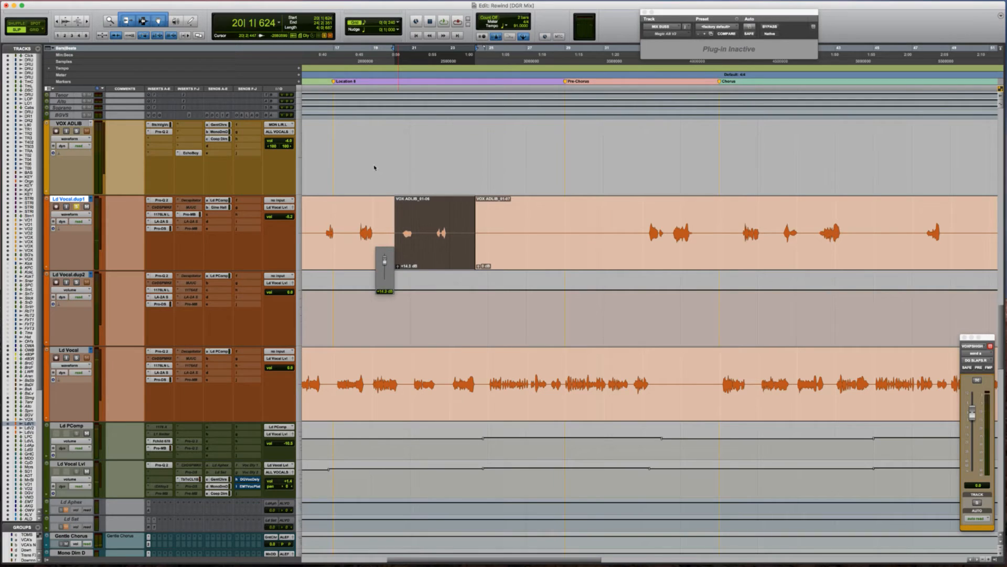
click(360, 212)
key(space)
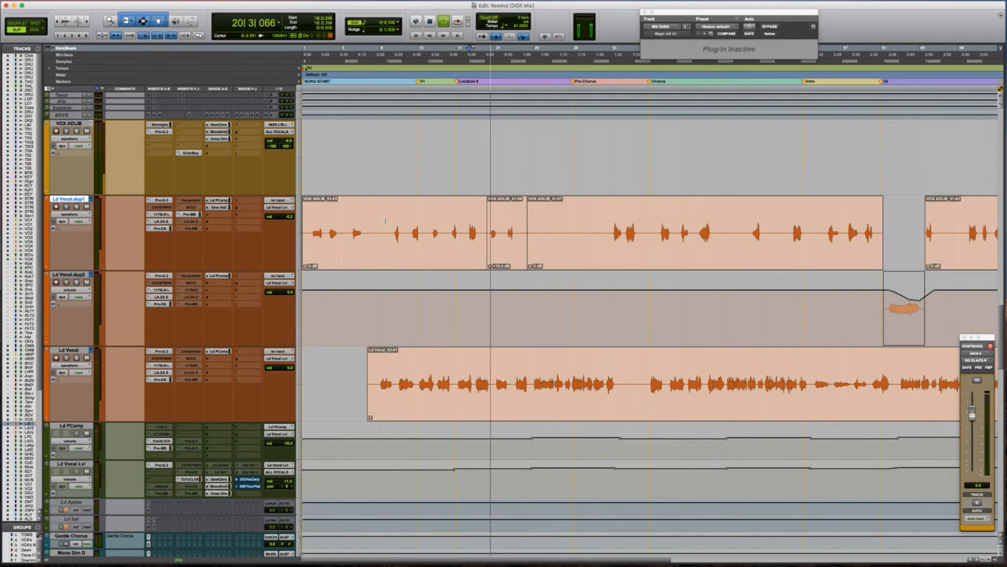
key(super+bracketleft)
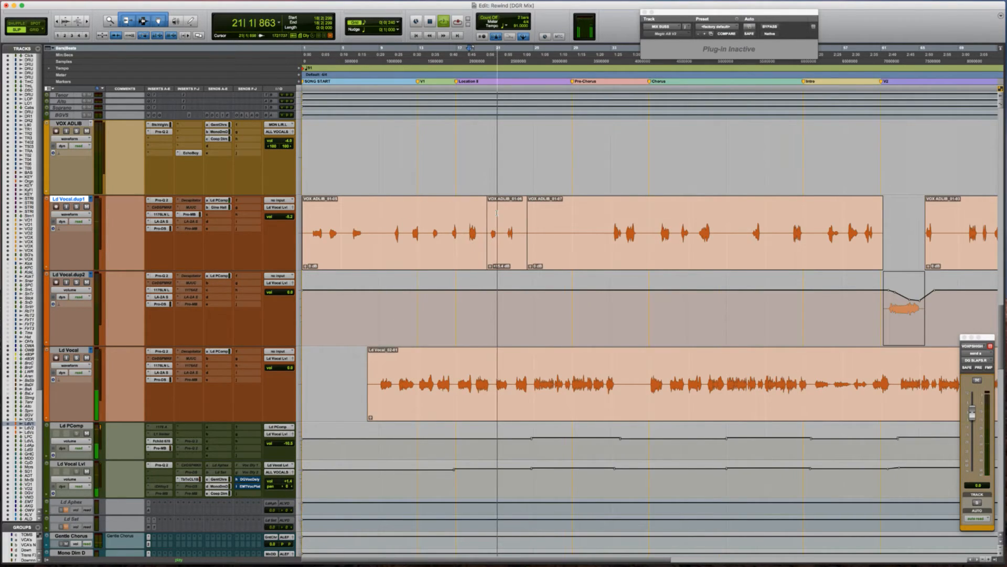
key(space)
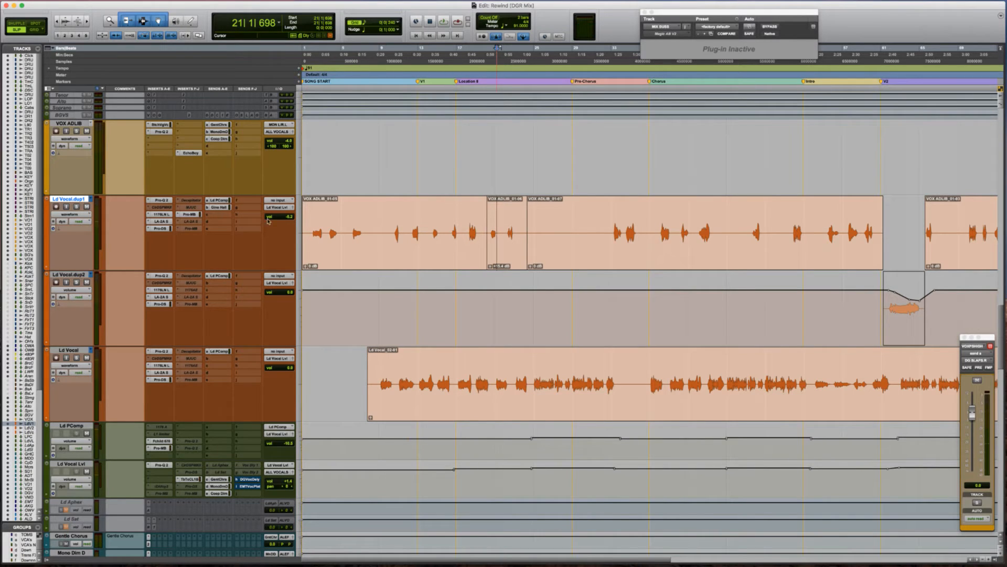
Audition the second phrase of the boosted ad-lib clip from bar 22.
scroll(399, 238, up, 2)
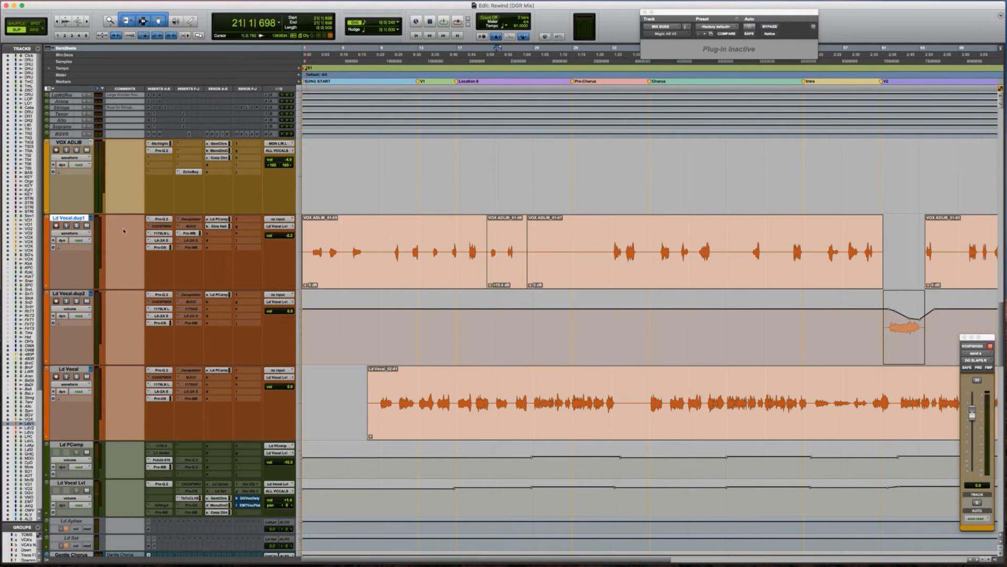
click(506, 242)
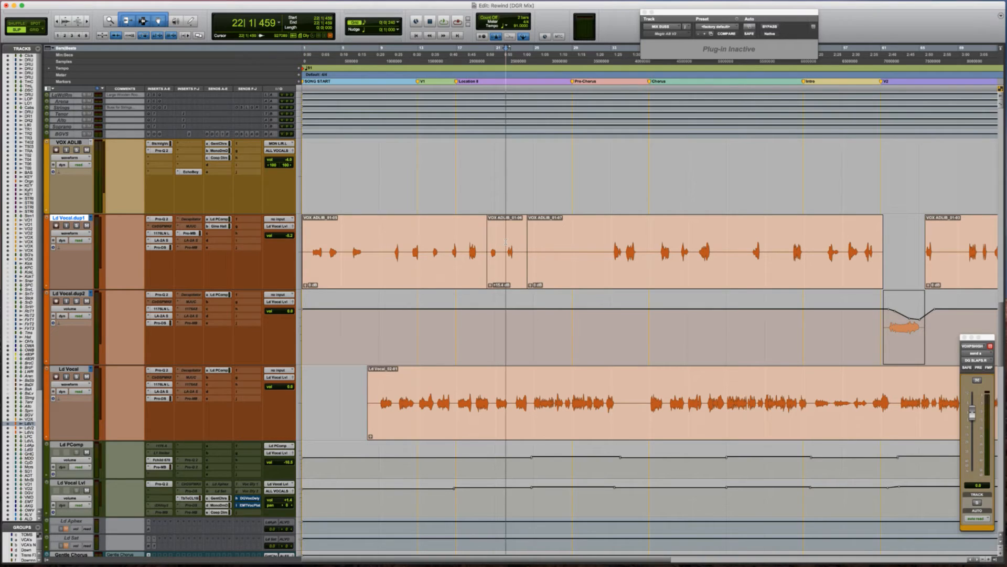
key(space)
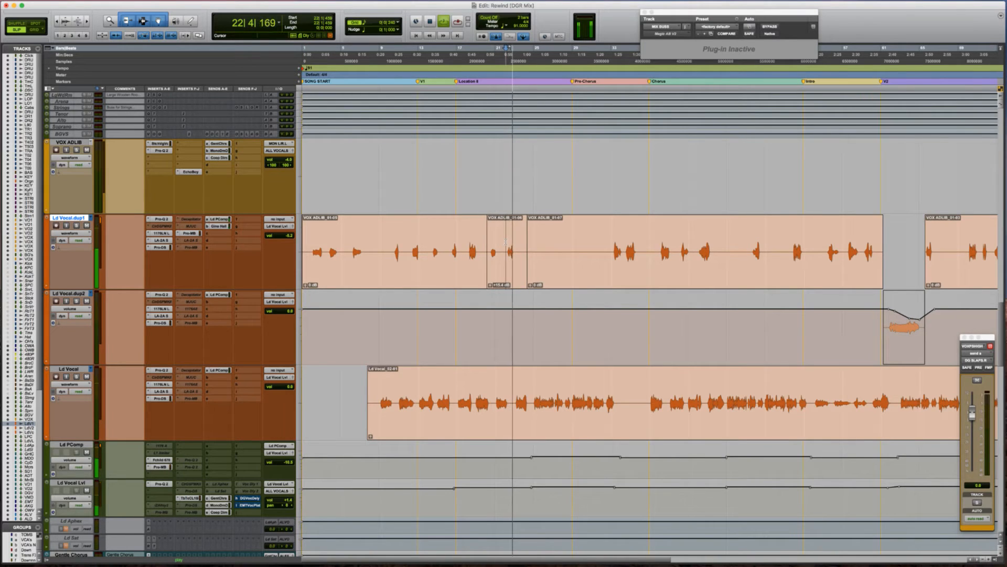
key(space)
Split the boosted ad-lib clip between its two phrases at about bar 21 beat 4 and select the second part.
scroll(505, 245, up, 4)
scroll(505, 247, up, 20)
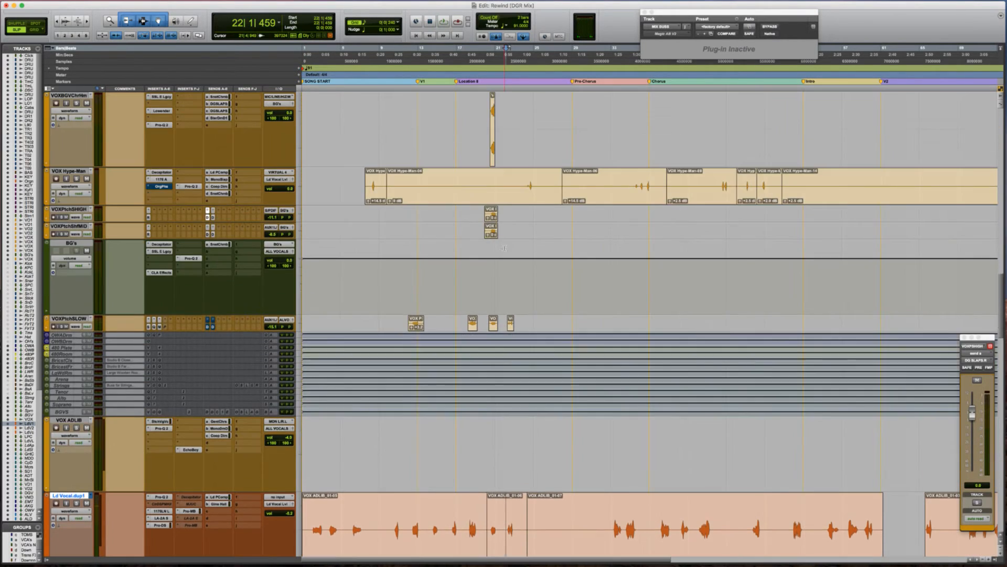
click(502, 508)
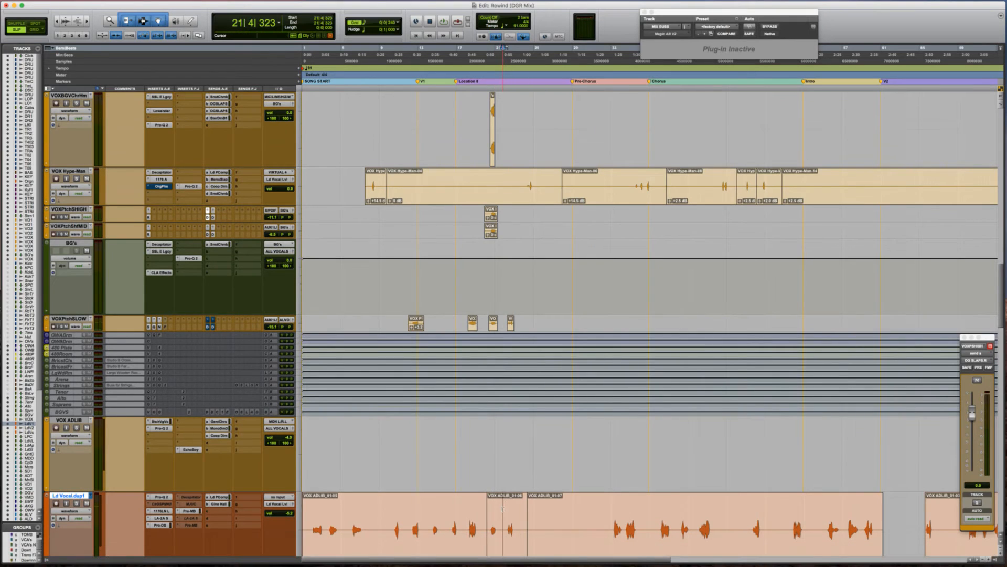
click(514, 546)
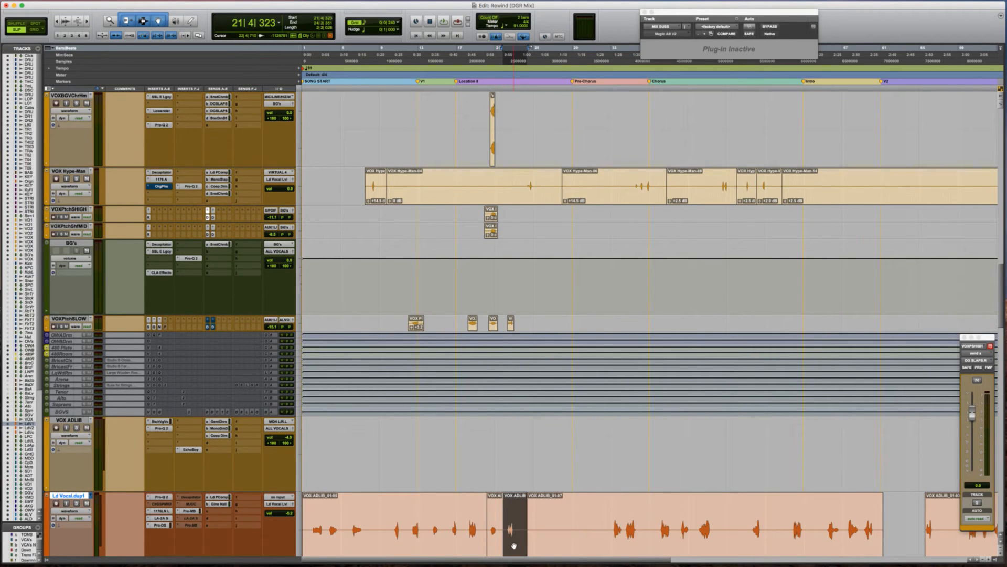
Try moving the second boosted ad-lib clip from Ld Vocal.dup1 to the VOX ADLIB track at the same position.
key(super+x)
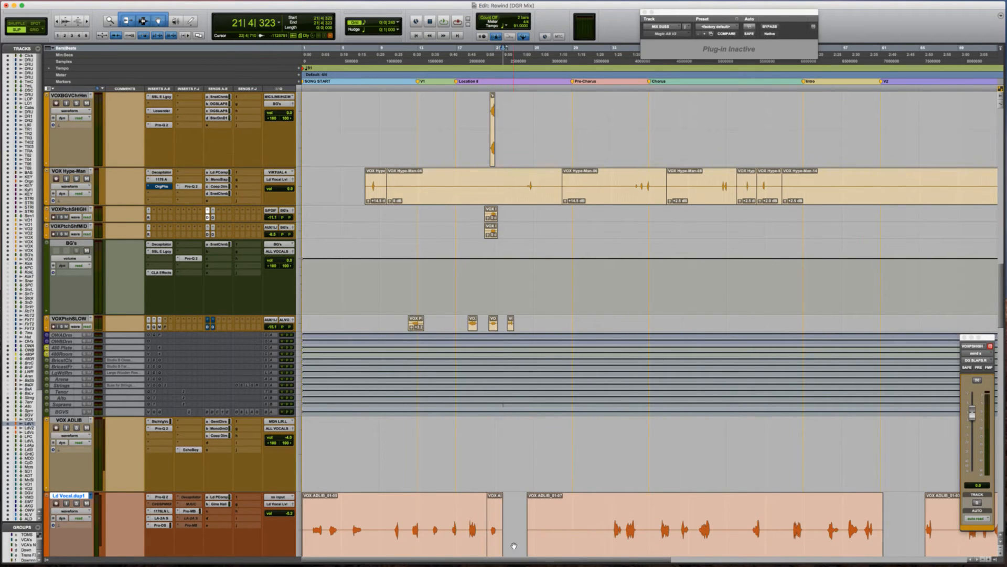
key(p)
key(p)
key(p)
key(p)
key(semicolon)
key(semicolon)
key(semicolon)
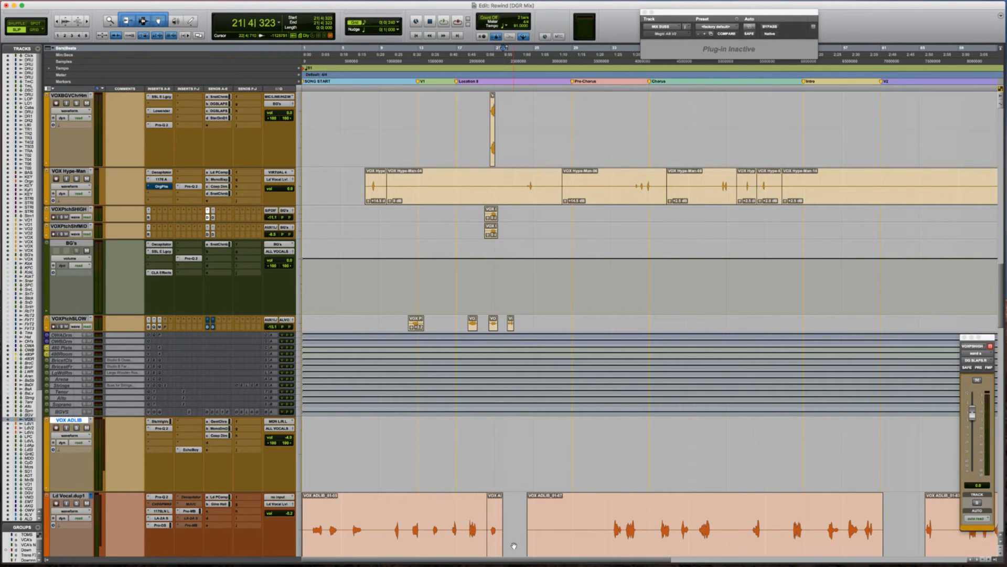
key(super+v)
scroll(514, 546, down, 5)
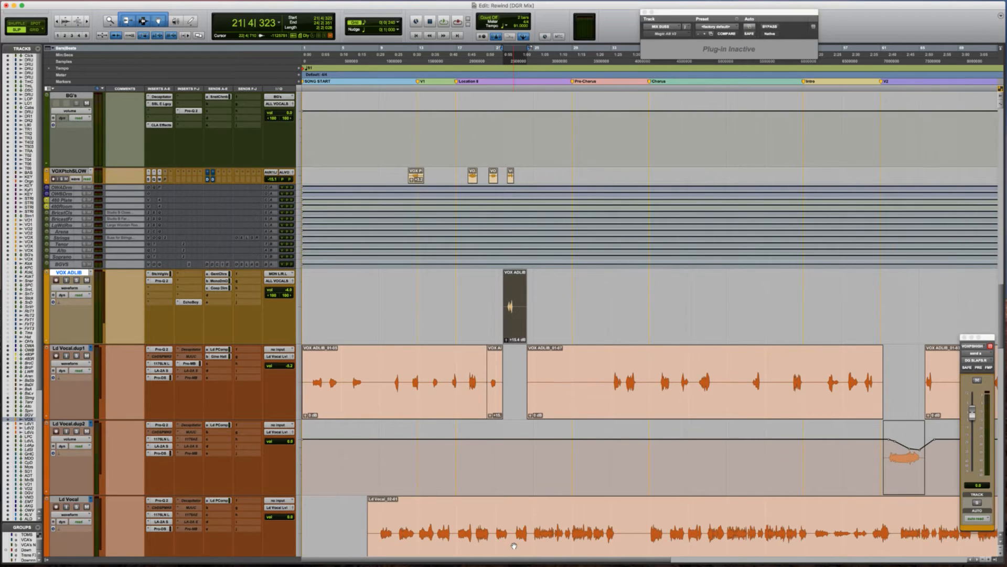
Audition the ad-lib clip on the VOX ADLIB track, and undo its move from Ld Vocal.dup1.
scroll(565, 470, right, 8)
scroll(565, 470, up, 1)
scroll(565, 471, left, 8)
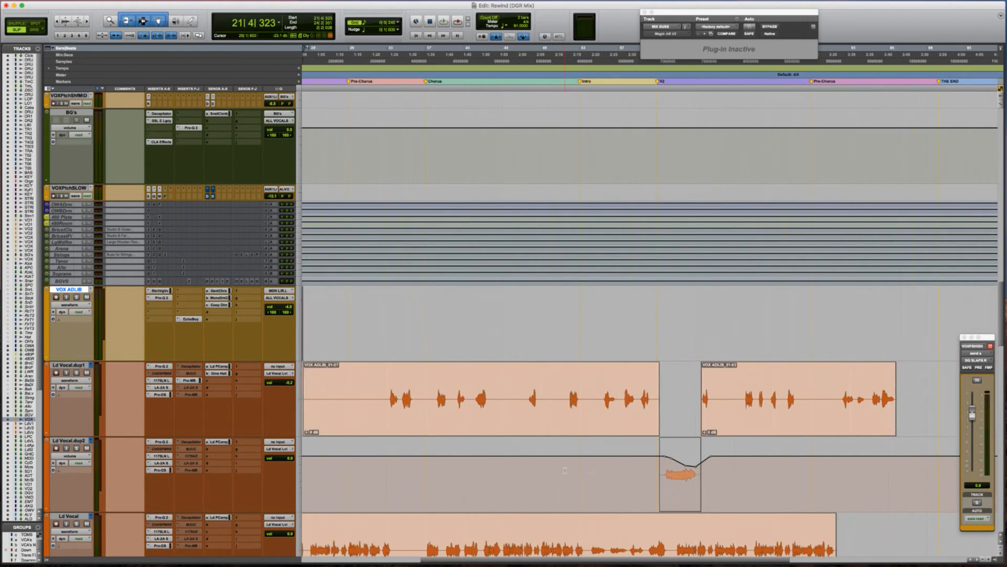
key(space)
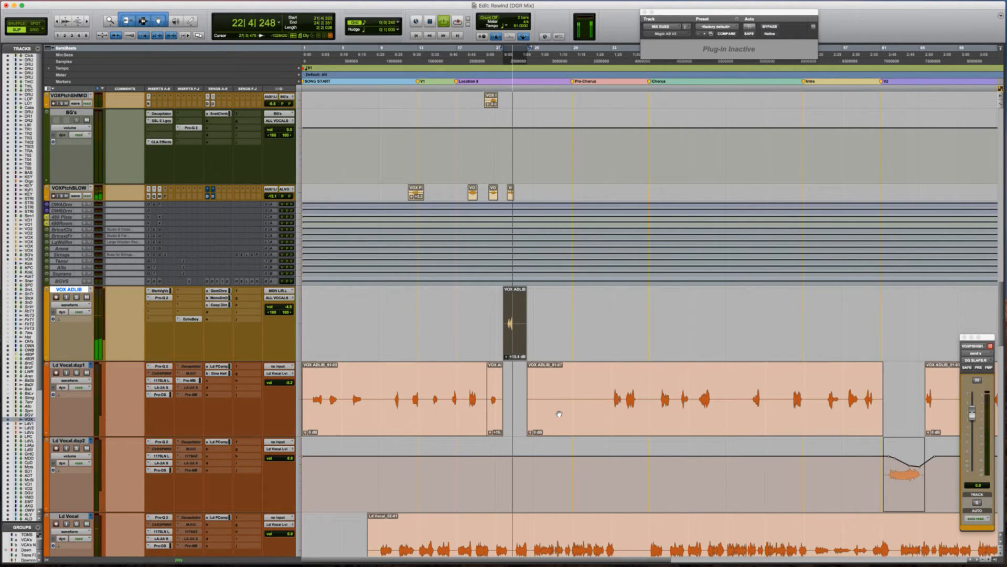
key(space)
key(super+z)
key(super+z)
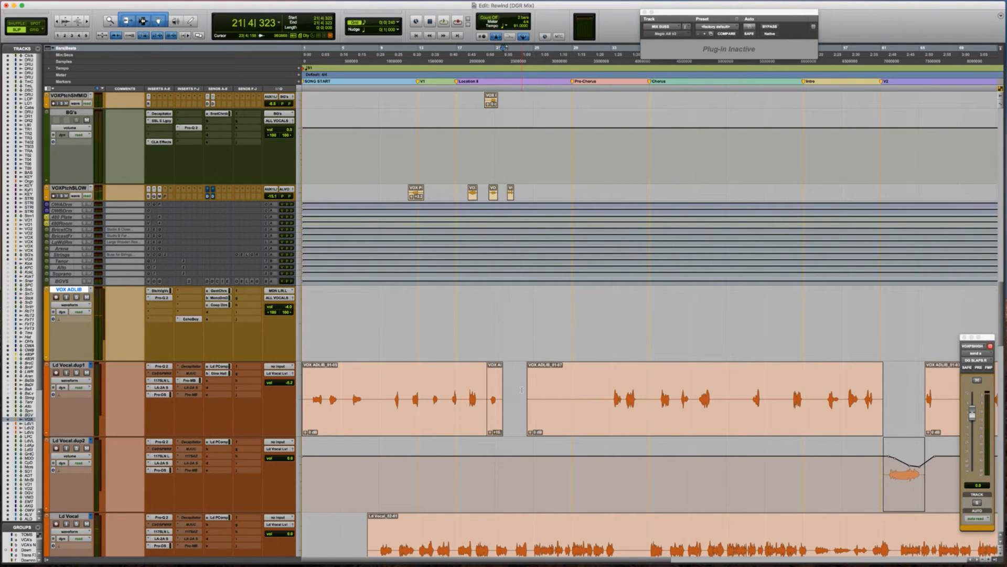
Reorder the VOX Hype-Man track so that it sits directly below VOXPtchSLOW.
scroll(517, 385, up, 10)
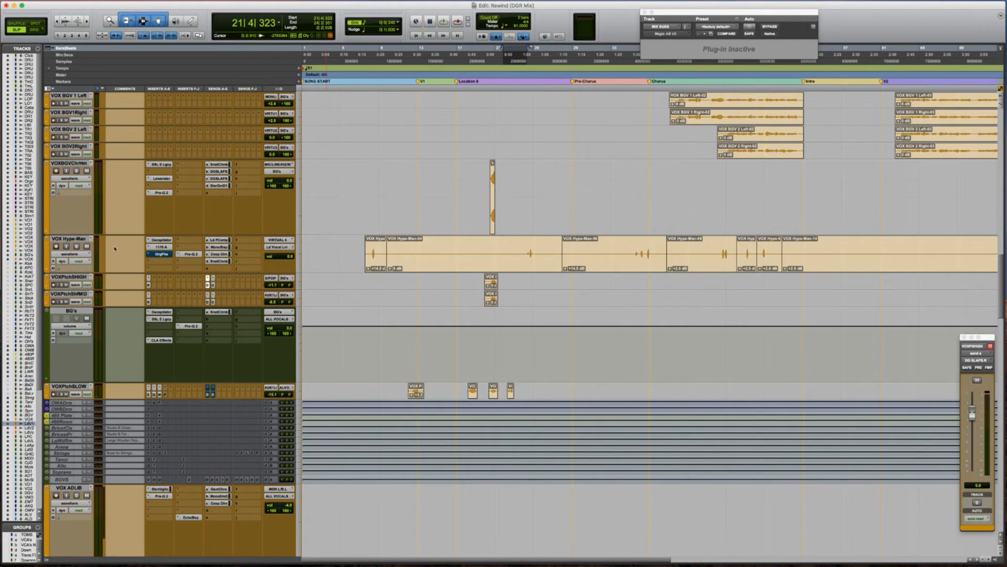
drag(78, 241, 69, 398)
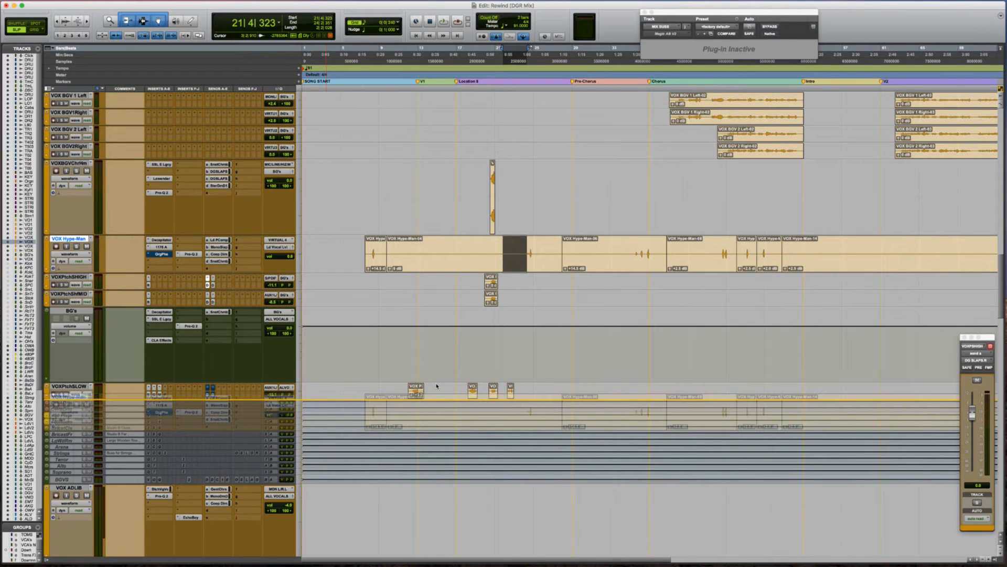
drag(437, 387, 436, 387)
Cut the second ad-lib phrase at about bar 22 from Ld Vocal.dup1 and paste it at the same position on VOX Hype-Man.
scroll(437, 387, down, 3)
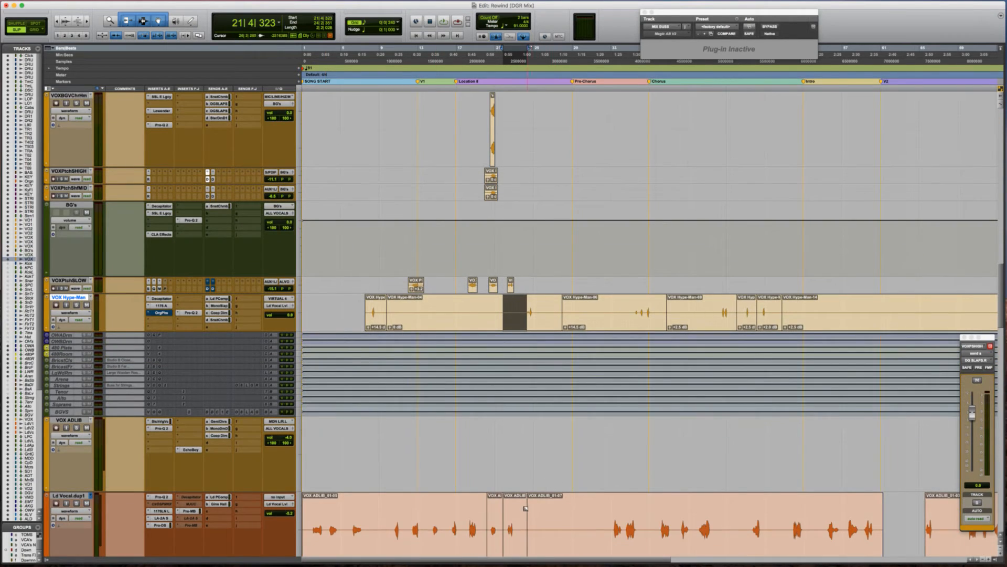
key(t)
scroll(517, 510, right, 2)
scroll(517, 510, down, 7)
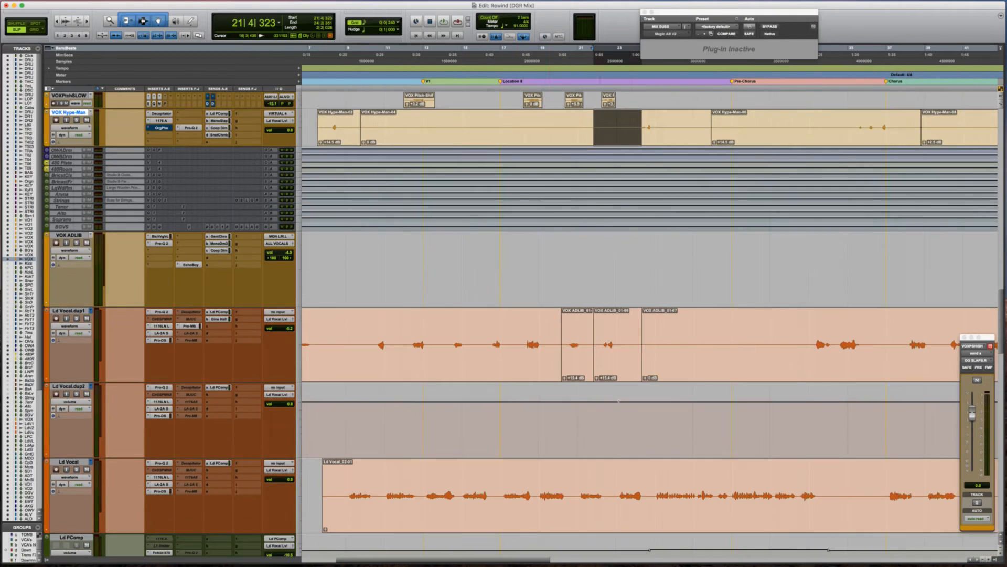
drag(601, 334, 617, 331)
key(x)
key(p)
key(p)
key(p)
key(p)
key(p)
key(p)
key(p)
key(p)
key(p)
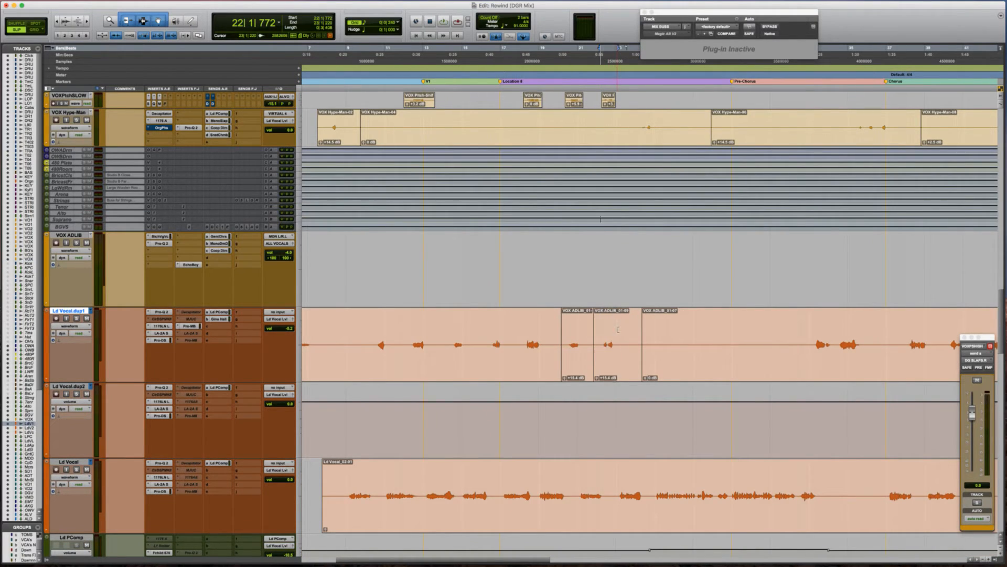
key(p)
key(p)
key(p)
key(p)
key(p)
key(p)
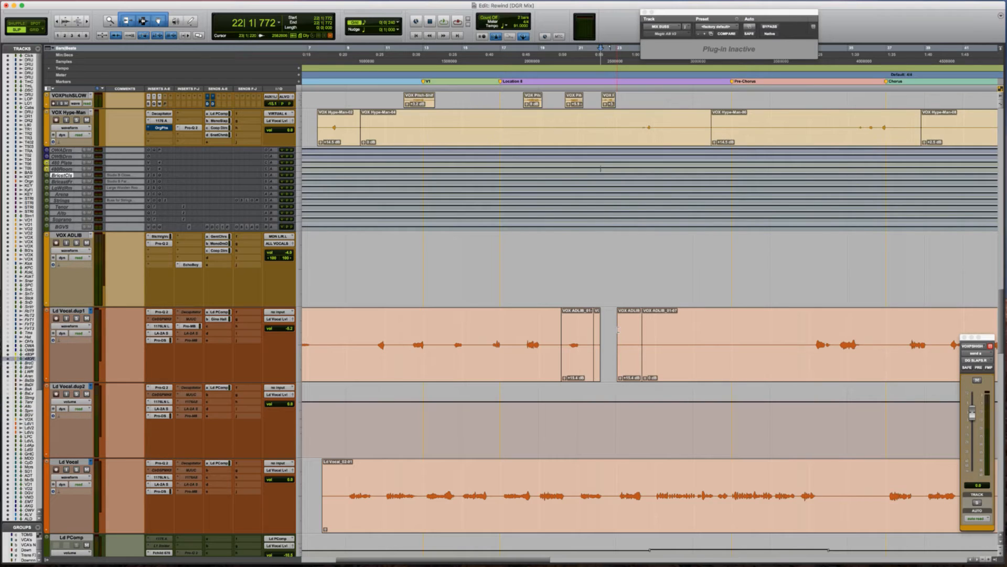
key(v)
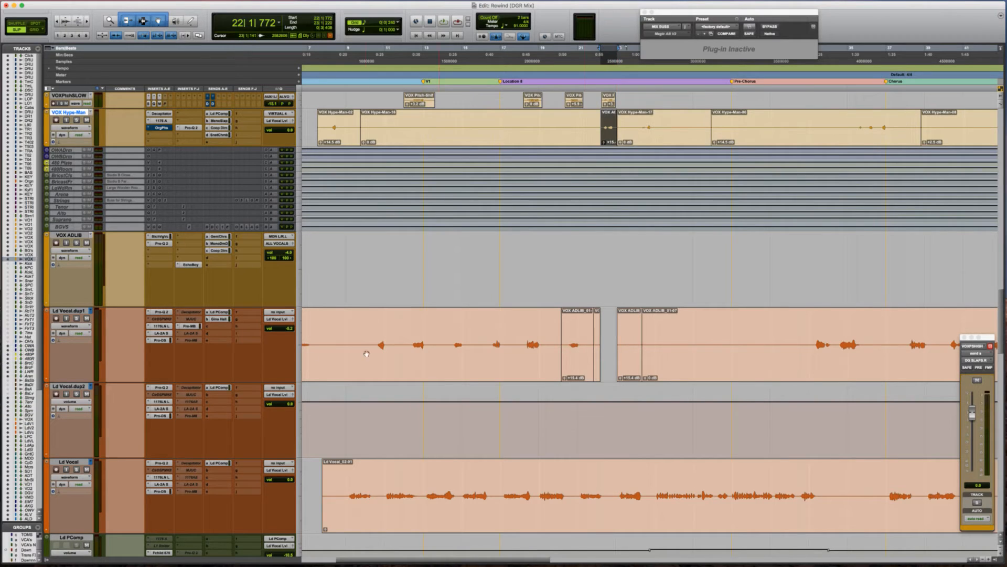
Hide the block of inactive tracks between VOX Hype-Man and VOX ADLIB.
click(63, 150)
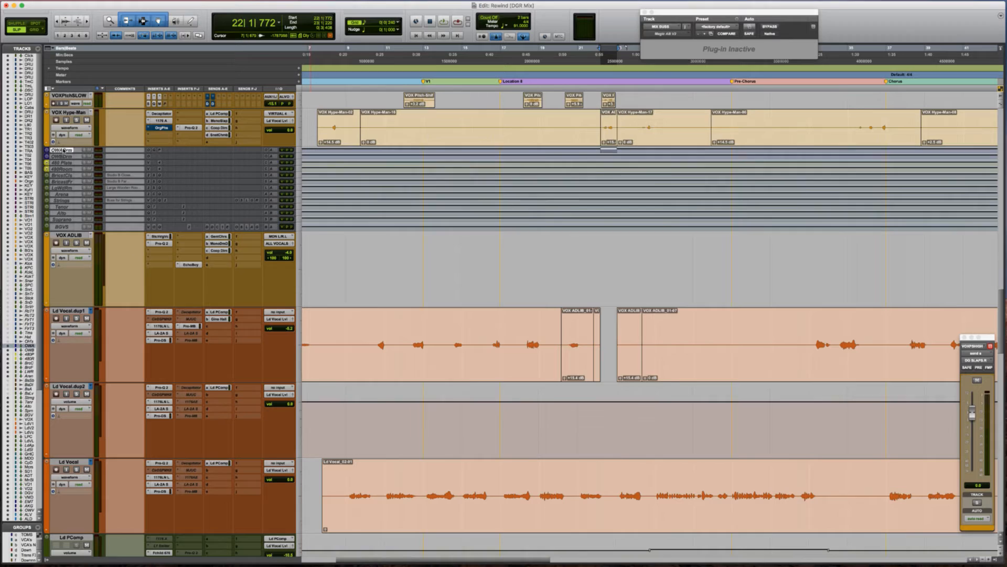
shift+click(63, 226)
right_click(63, 226)
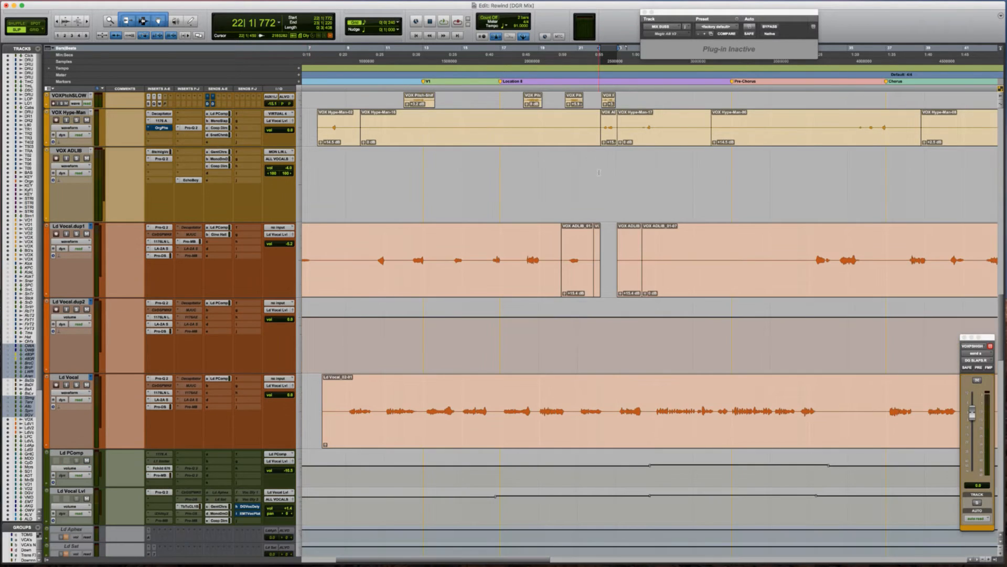
Make the empty VOX ADLIB track inactive and shrink it to the smallest track height.
click(600, 173)
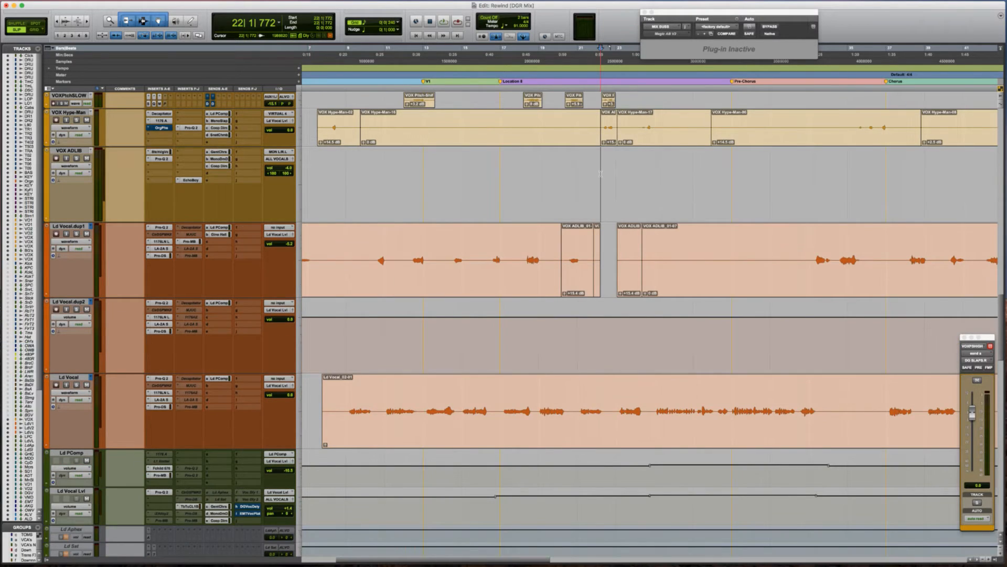
key(r)
key(r)
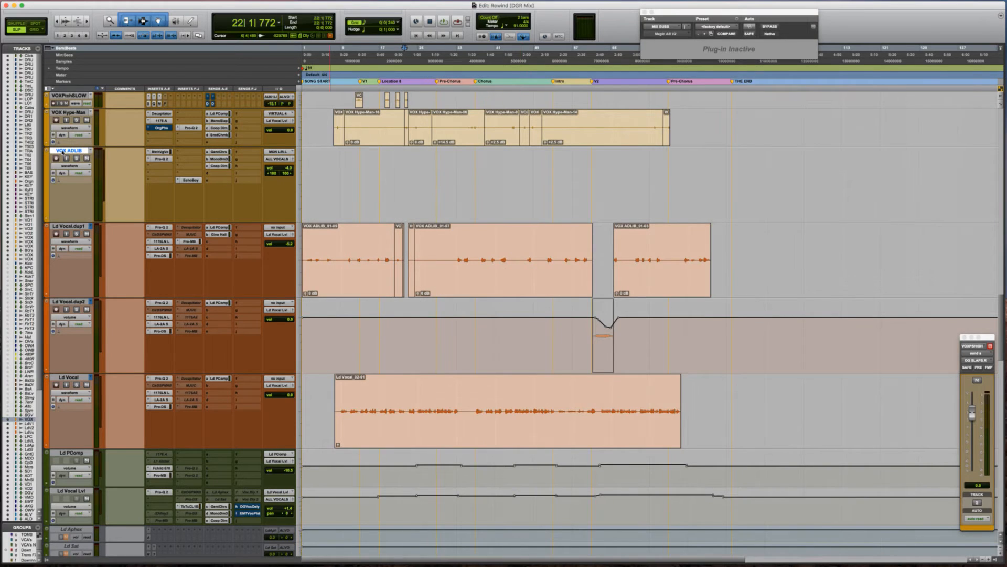
right_click(65, 151)
click(90, 167)
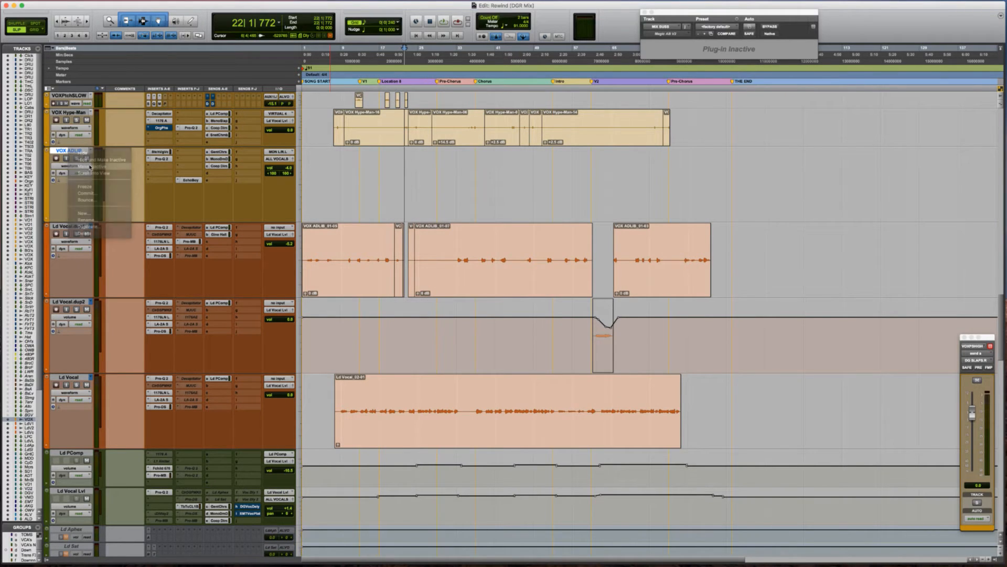
key(ctrl+Down)
key(ctrl+Down)
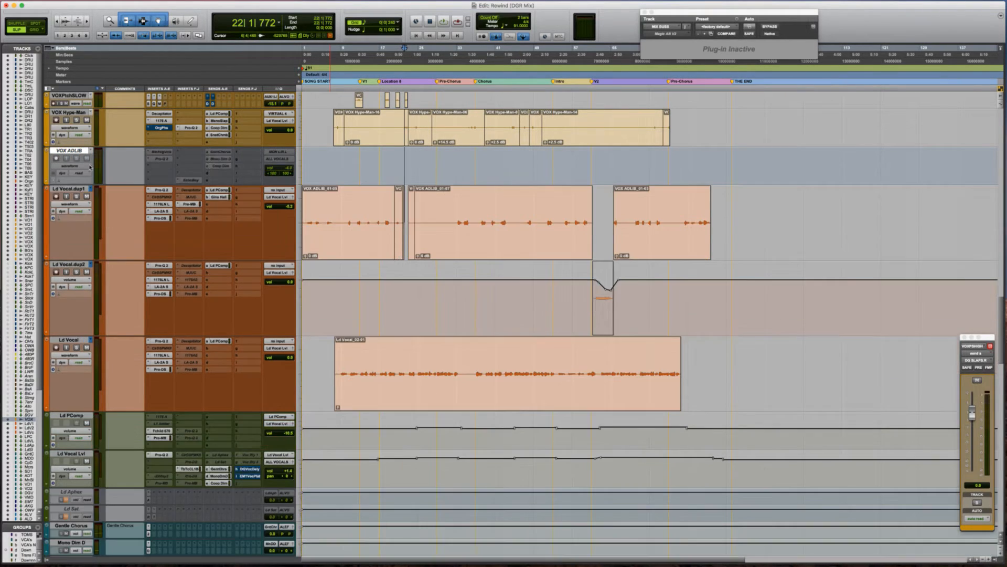
key(ctrl+Down)
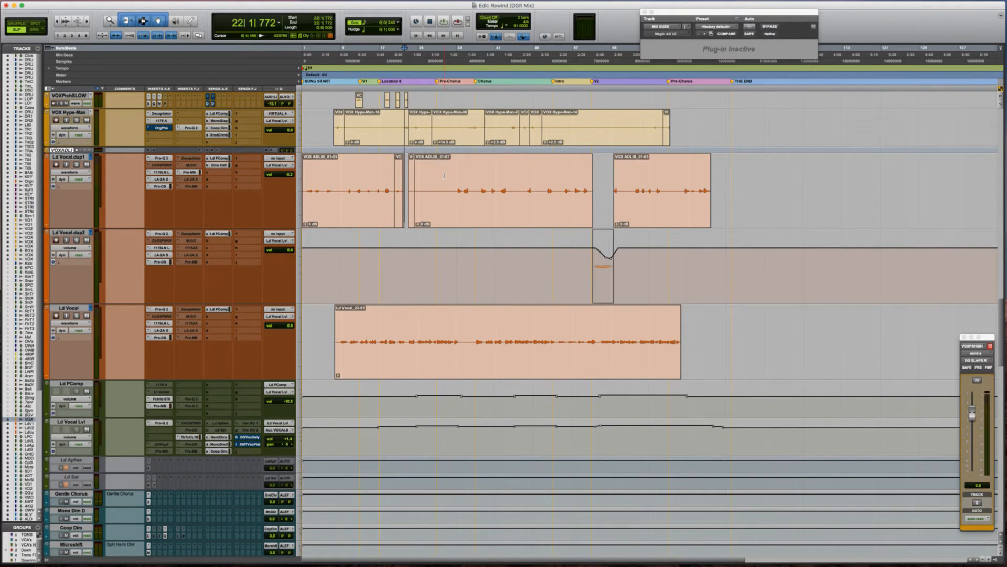
Audition the relocated ad-lib phrase on VOX Hype-Man from about bar 22.
key(t)
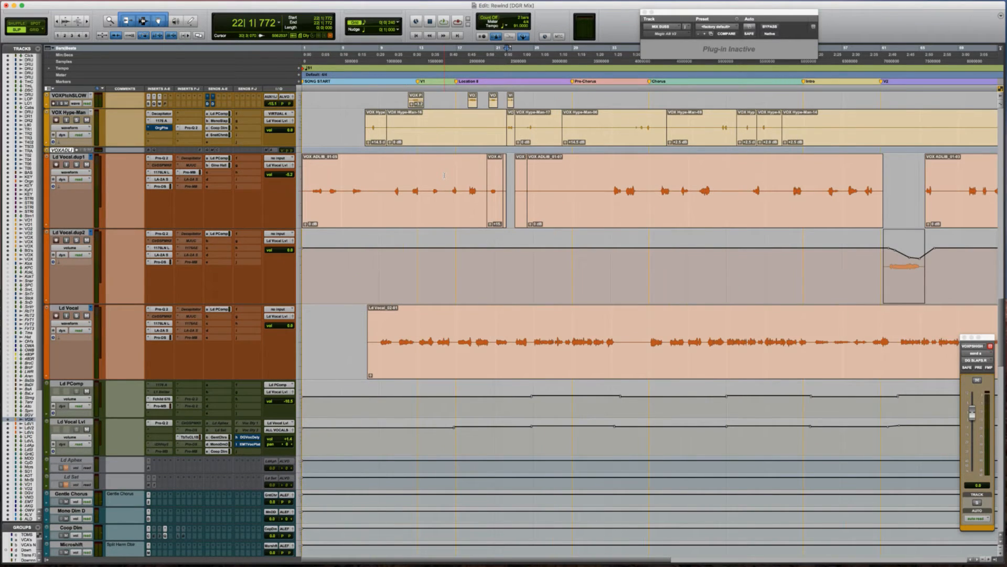
key(ctrl+alt+bracketright)
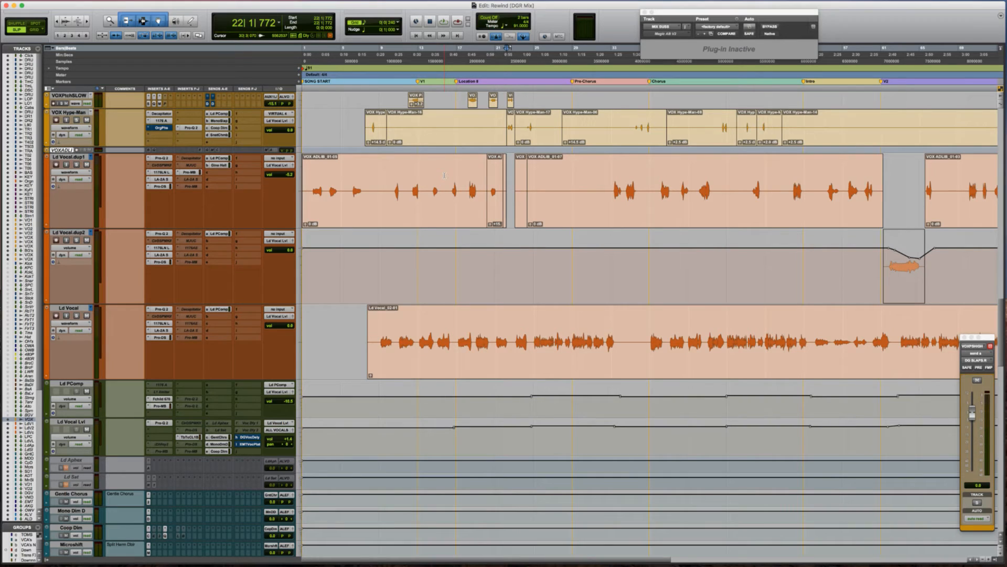
key(space)
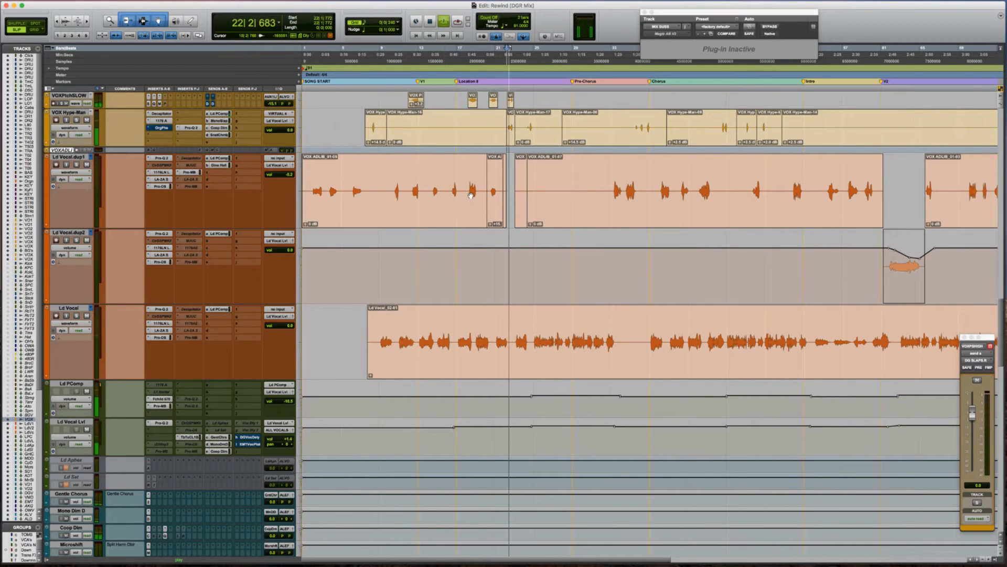
key(space)
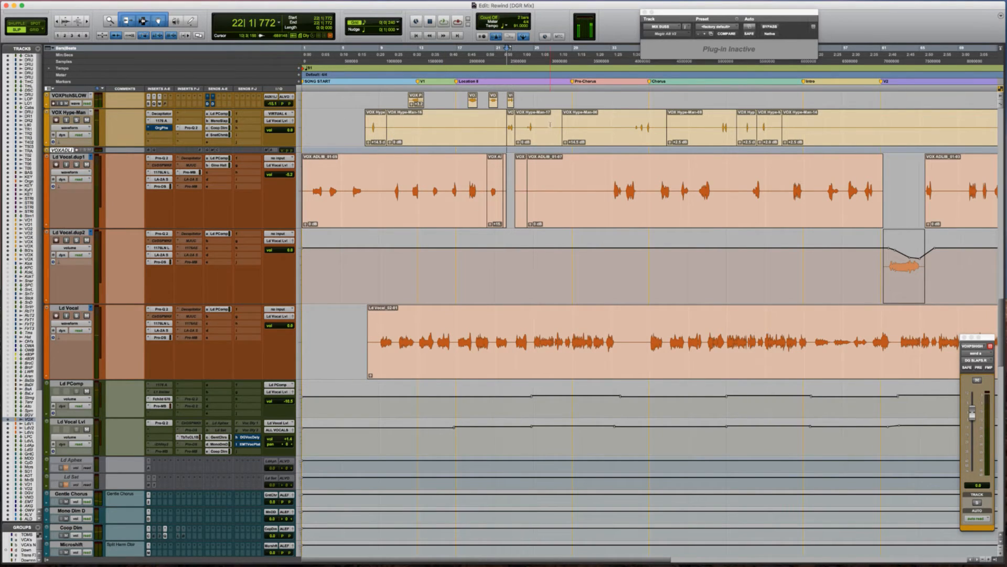
Trim the end of the bar 20 ad-lib clip on Ld Vocal.dup1 and delete the leftover sliver before the gap.
click(511, 125)
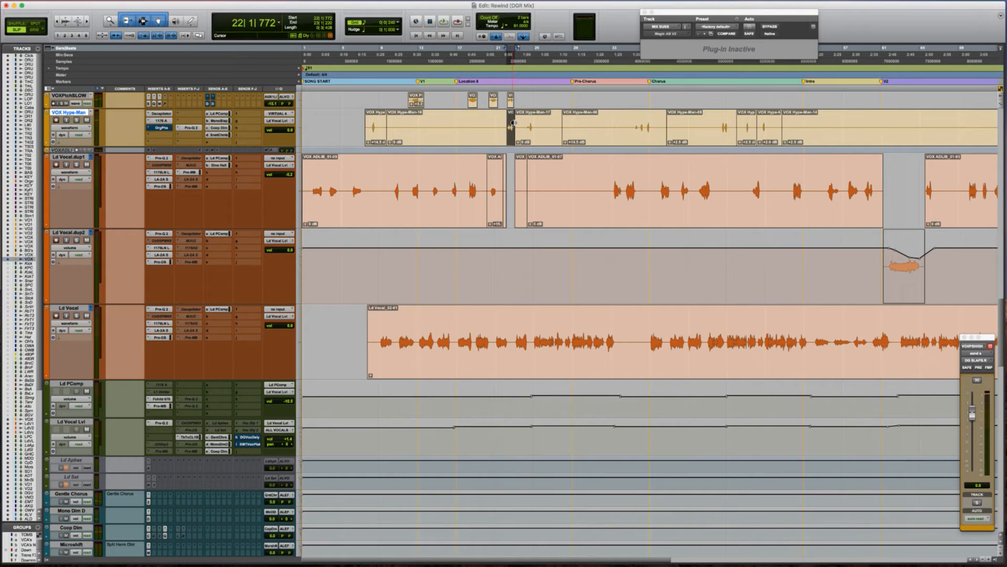
key(super+bracketright)
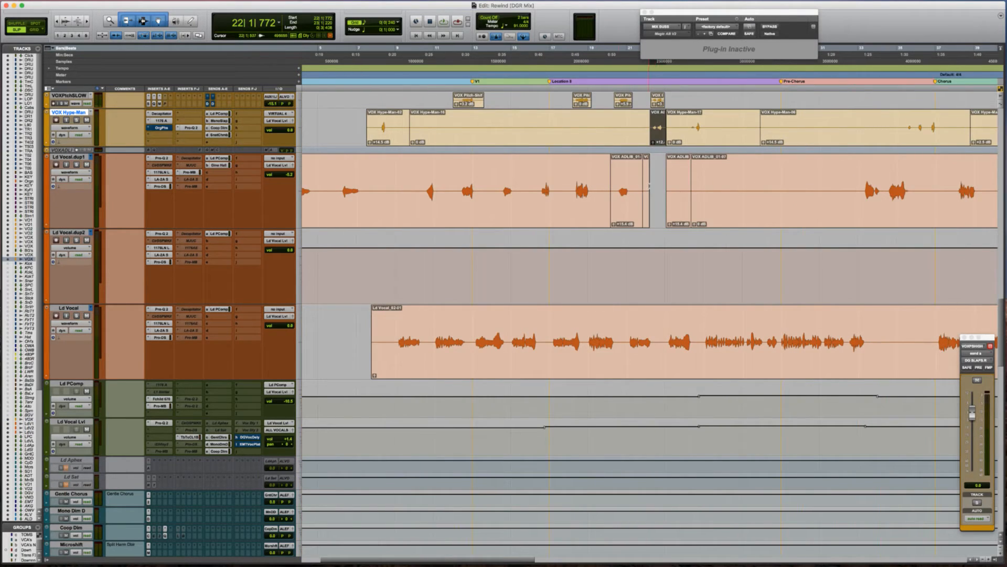
drag(643, 186, 638, 186)
key(space)
double_click(646, 185)
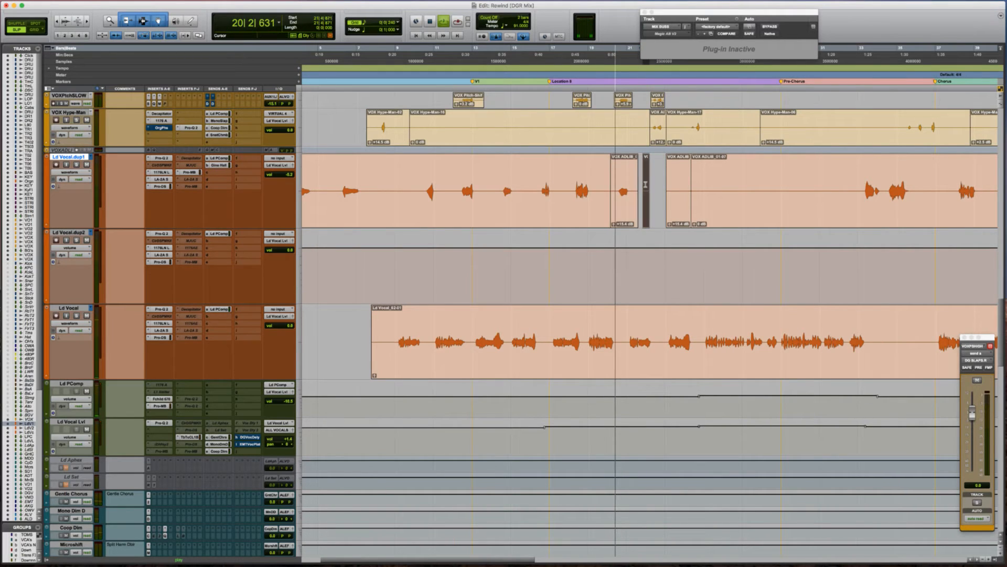
key(Delete)
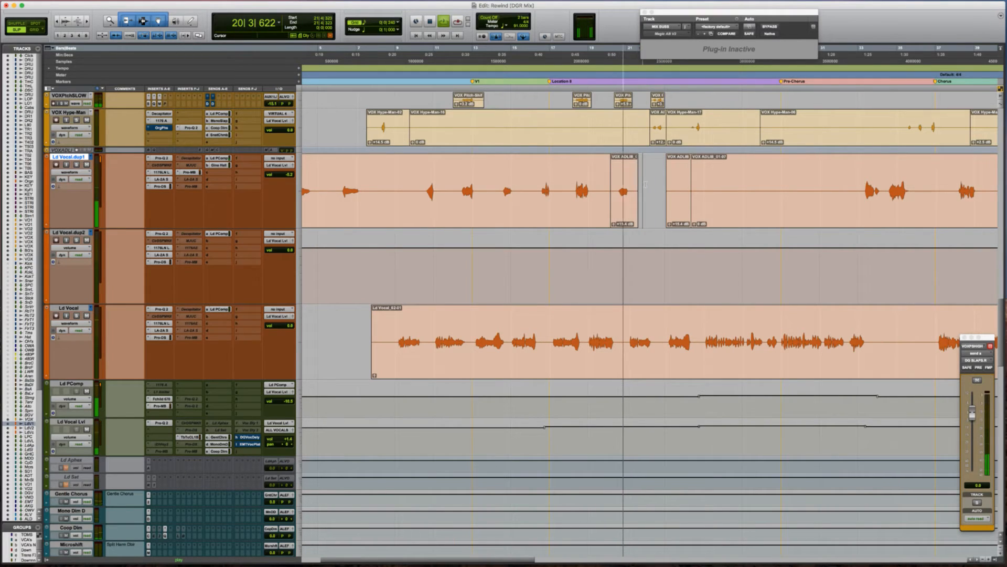
Move the bar 20 ad-lib clip from Ld Vocal.dup1 to VOX Hype-Man at the same position and audition it.
double_click(619, 181)
key(space)
drag(623, 209, 624, 130)
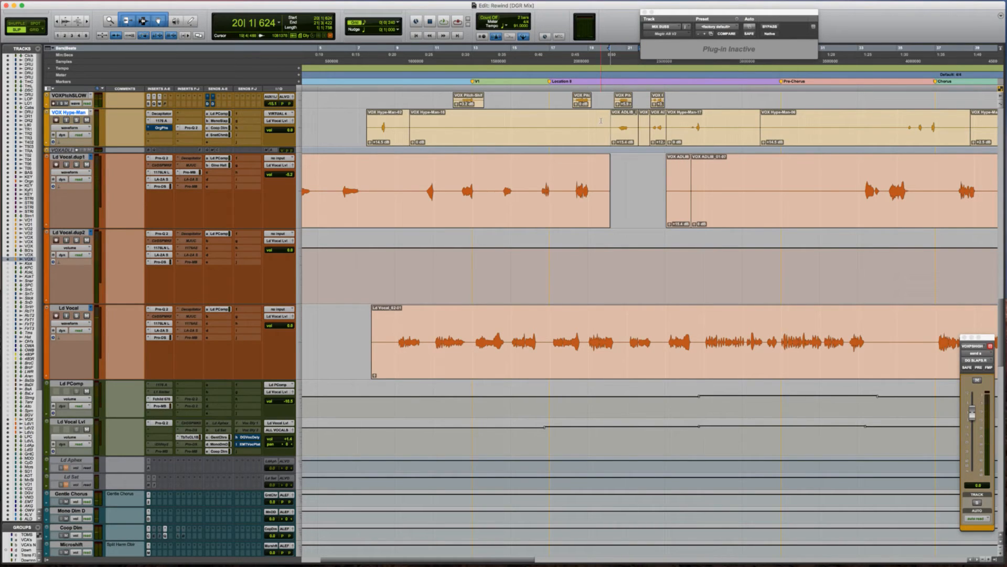
key(space)
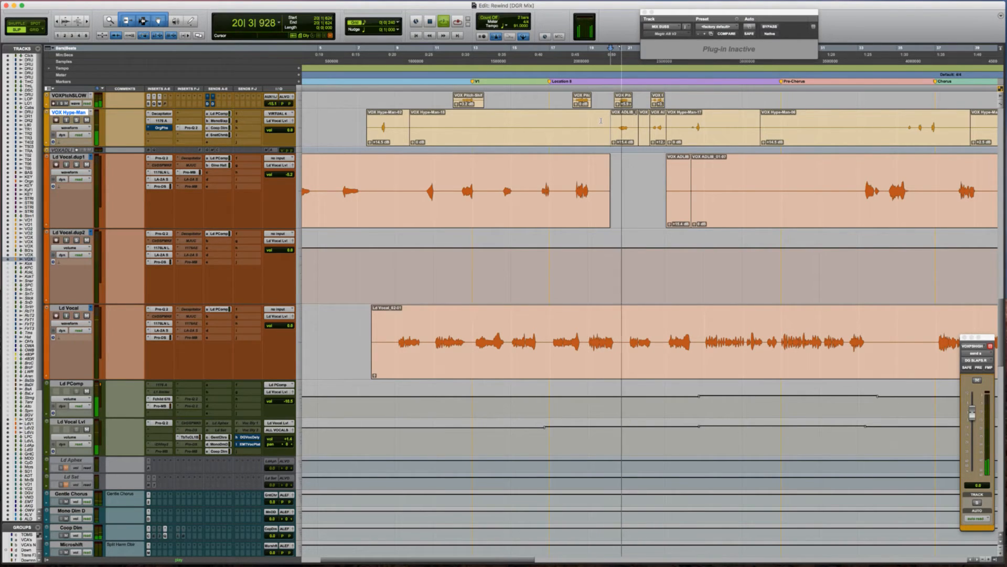
key(space)
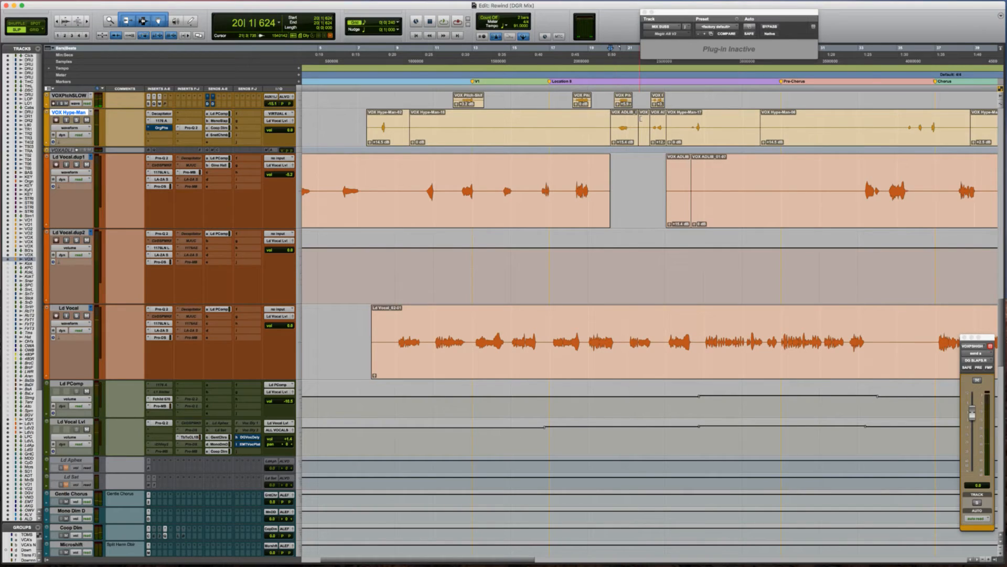
Lower the clip gain of the bar 20 ad-lib clip on VOX Hype-Man and audition the new level.
click(613, 144)
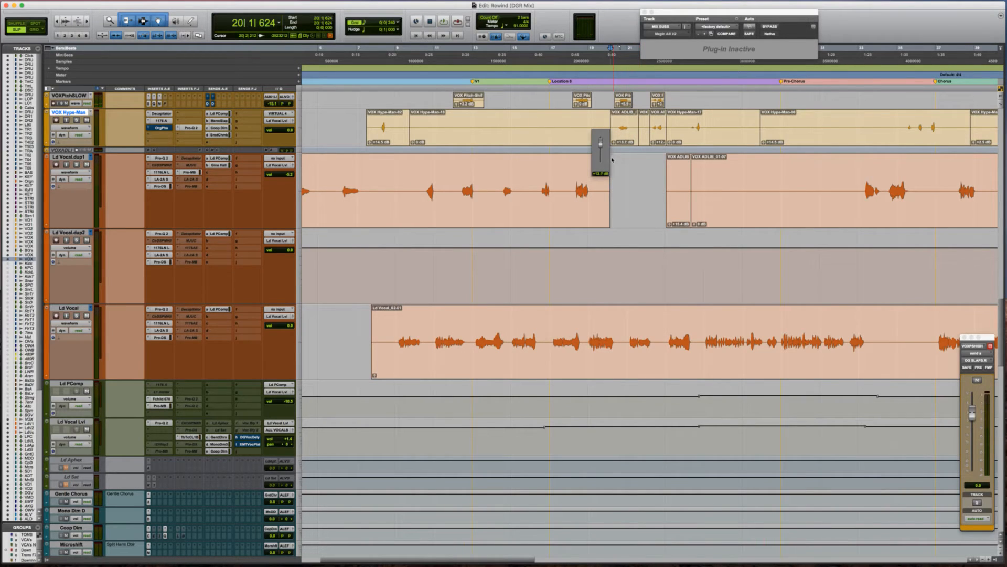
drag(610, 169, 609, 180)
key(space)
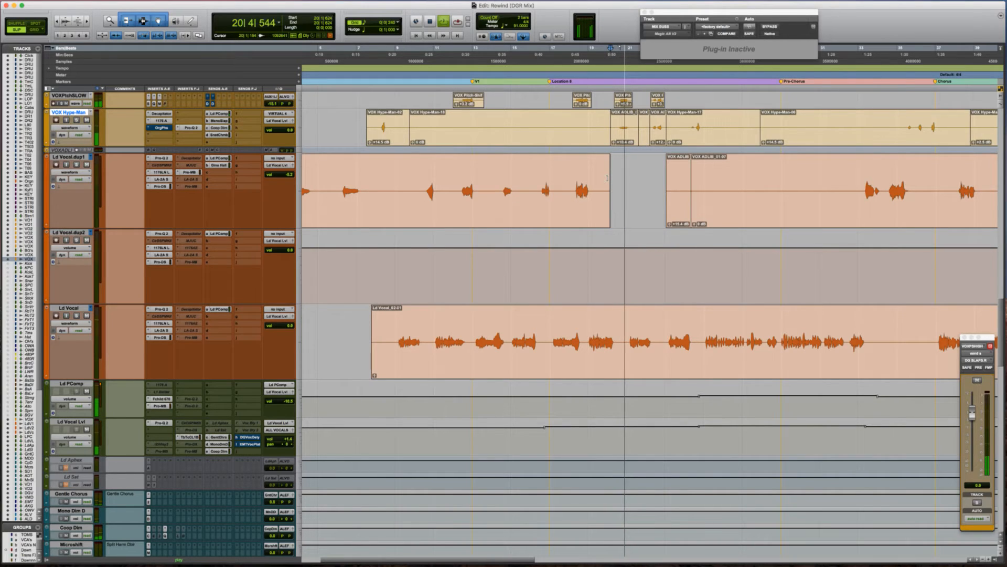
key(space)
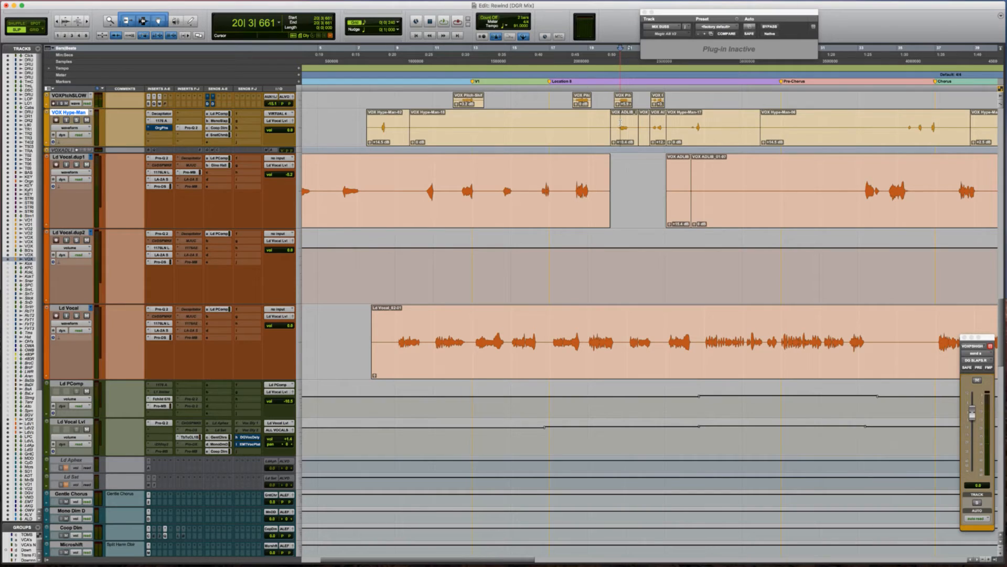
Show volume automation on VOX Hype-Man, lower it across the bar 20 ad-lib clip and audition the new level.
key(ctrl+minus)
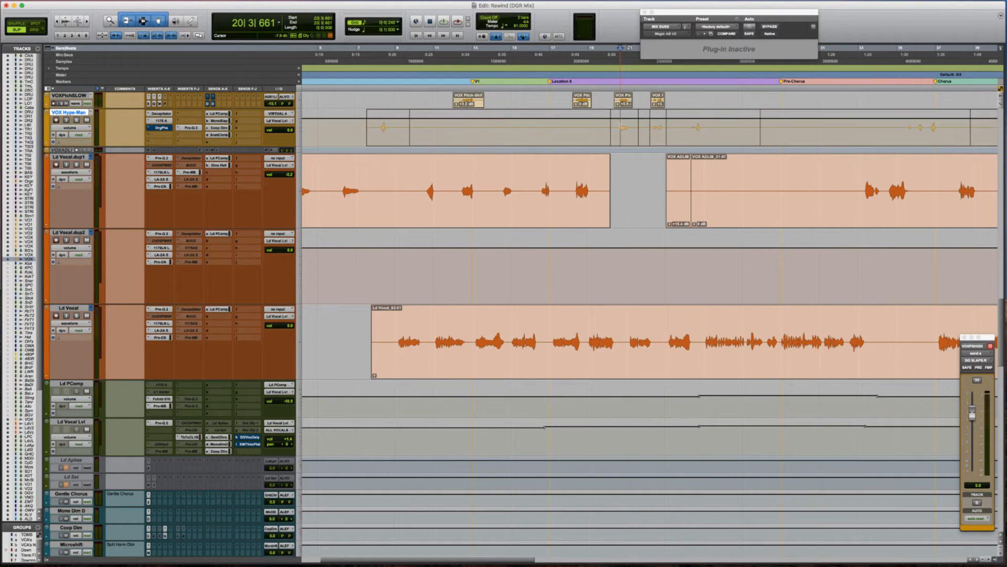
drag(612, 127, 638, 126)
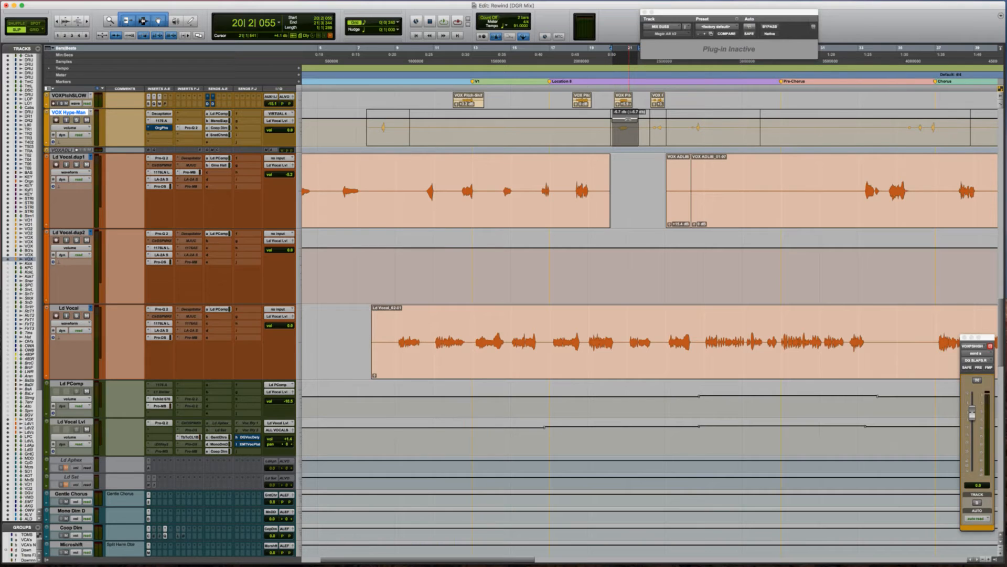
key(space)
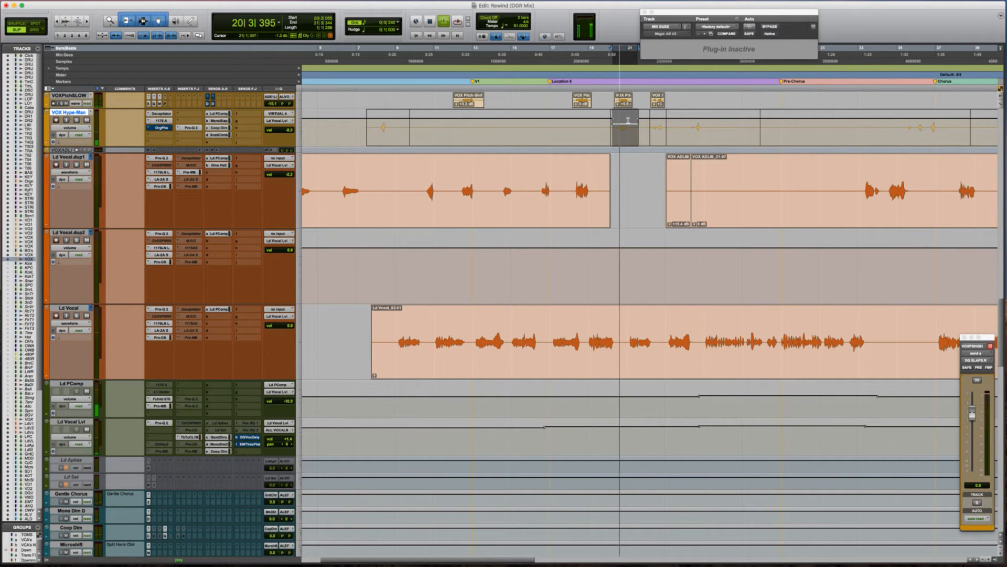
drag(610, 129, 639, 130)
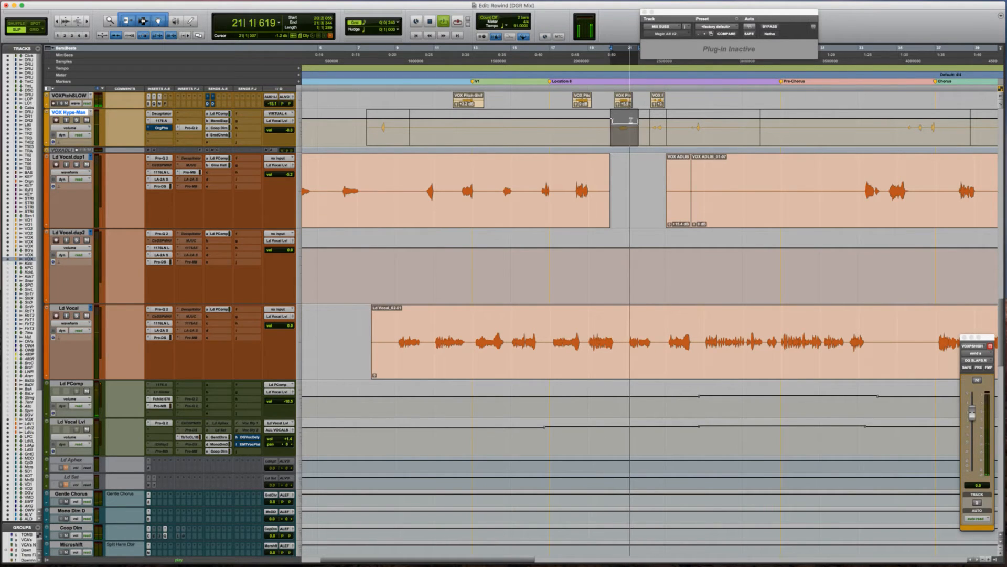
click(641, 127)
key(space)
key(space)
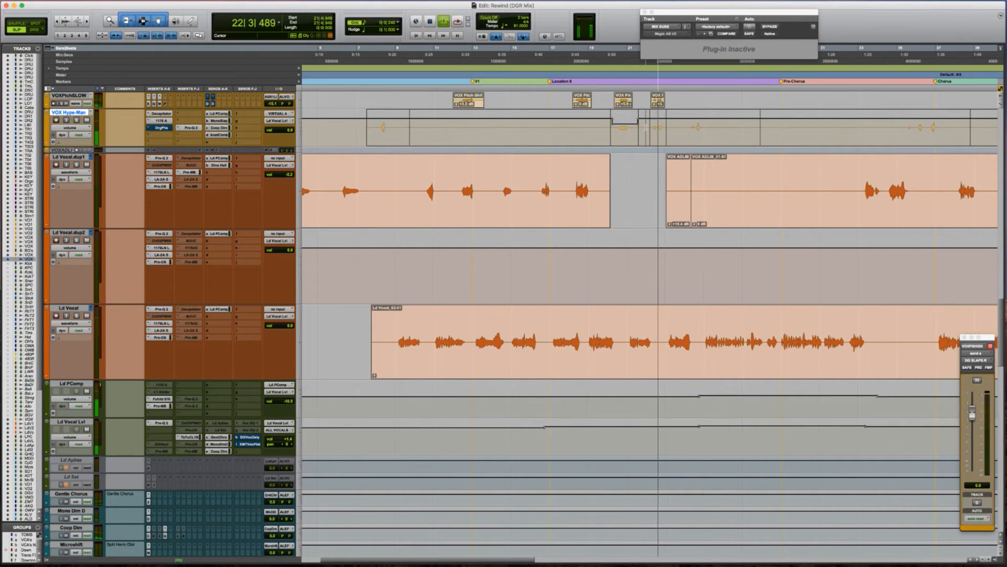
key(space)
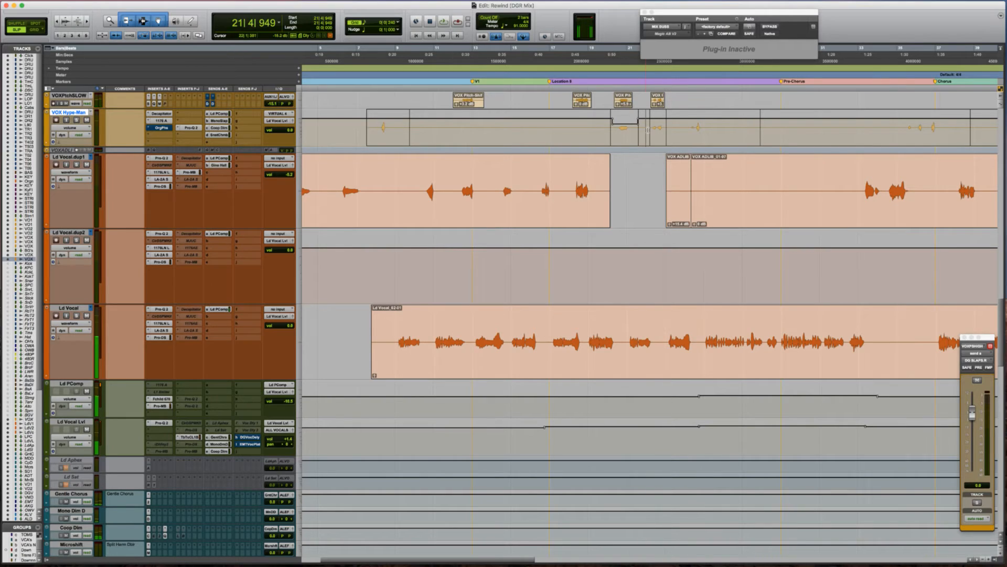
Lower the volume automation across the bar 22 ad-lib clip on VOX Hype-Man and audition it.
drag(648, 129, 662, 129)
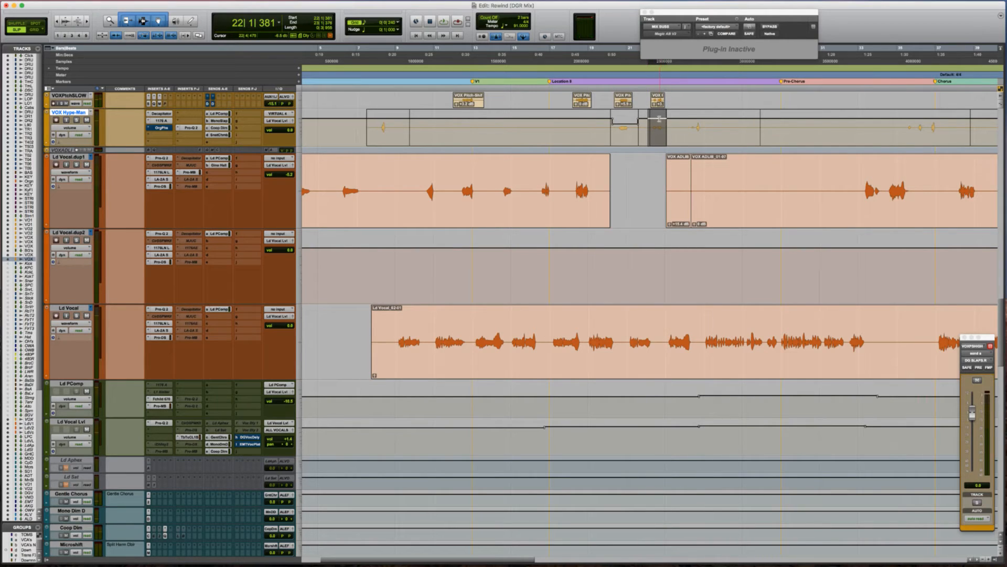
key(space)
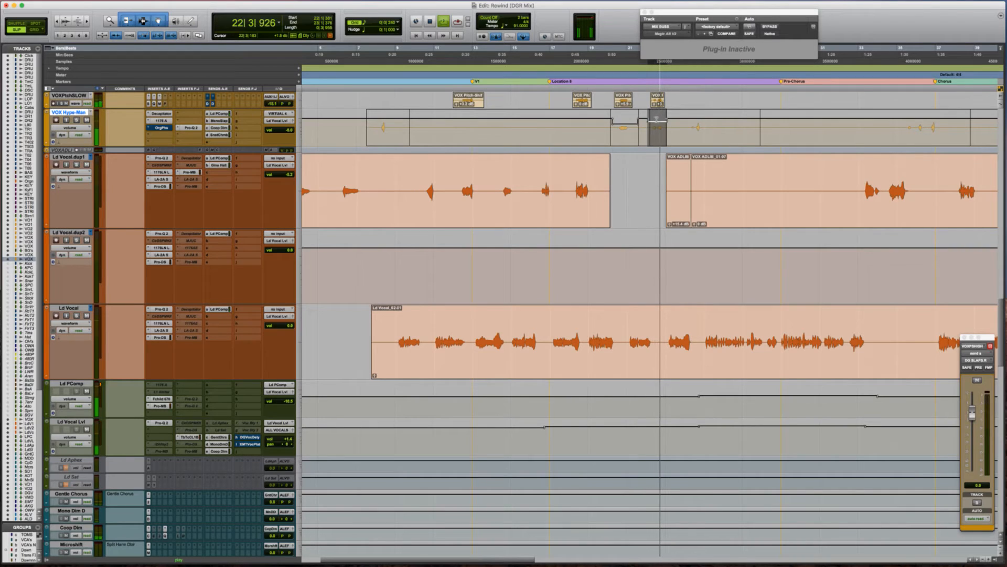
click(659, 121)
key(space)
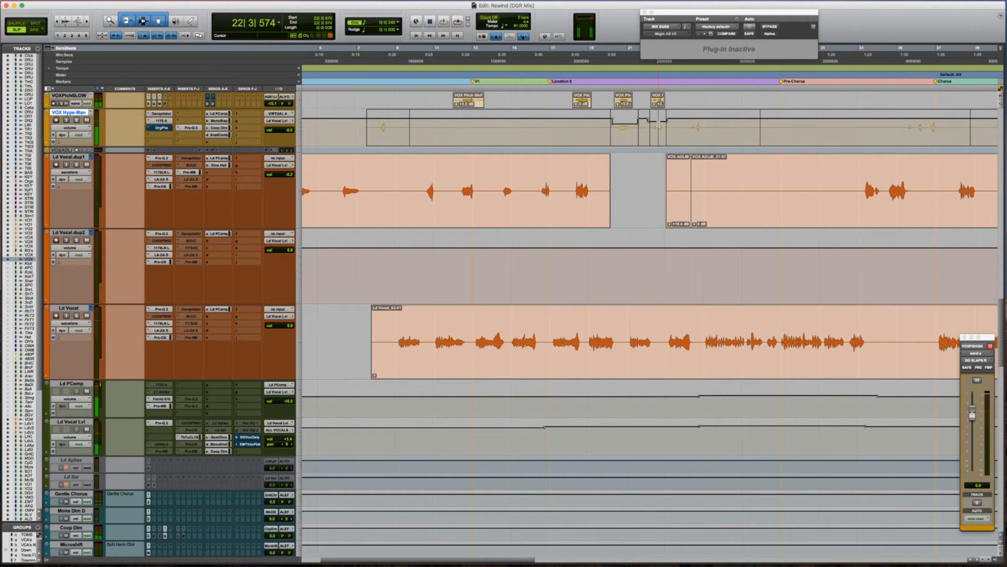
Audition the lead vocal on Ld Vocal around bars 23 to 25, ahead of the Pre-Chorus.
key(r)
key(r)
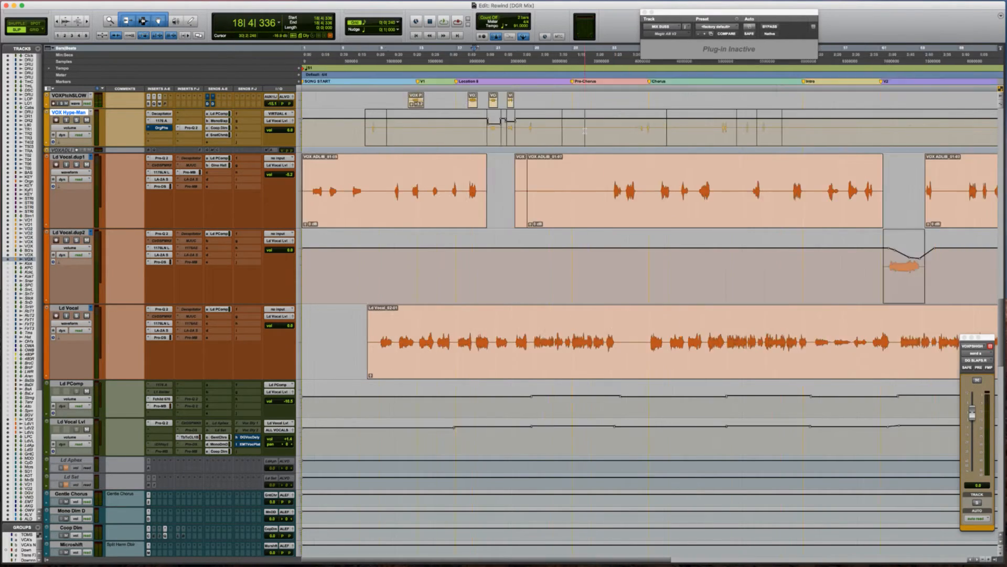
click(403, 262)
scroll(403, 257, down, 3)
click(409, 265)
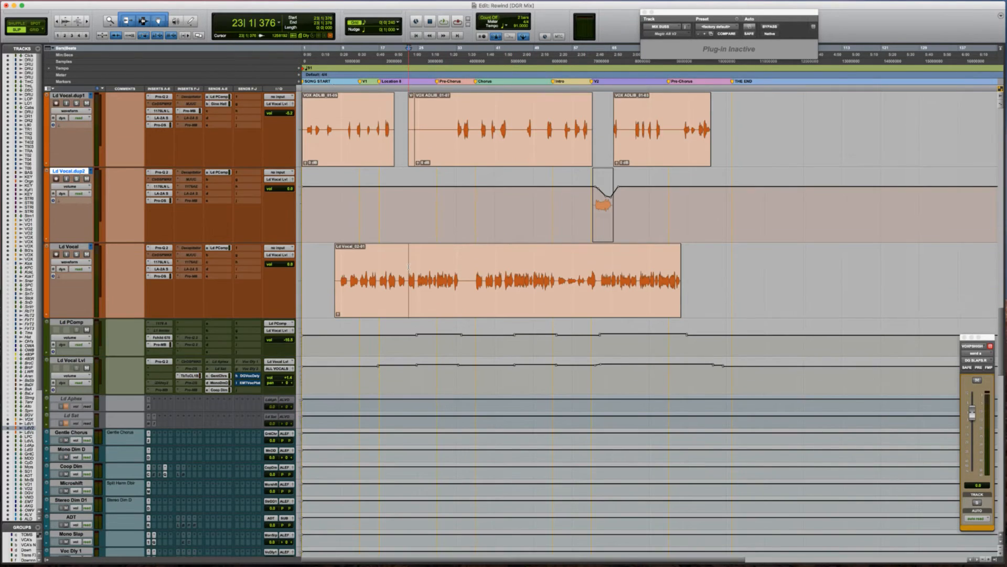
key(space)
key(t)
key(t)
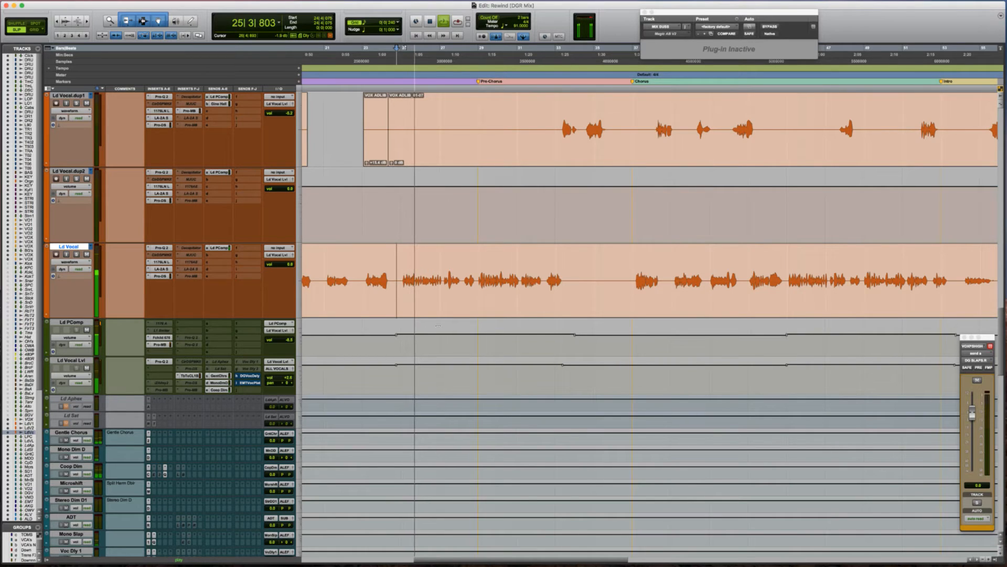
key(space)
click(399, 267)
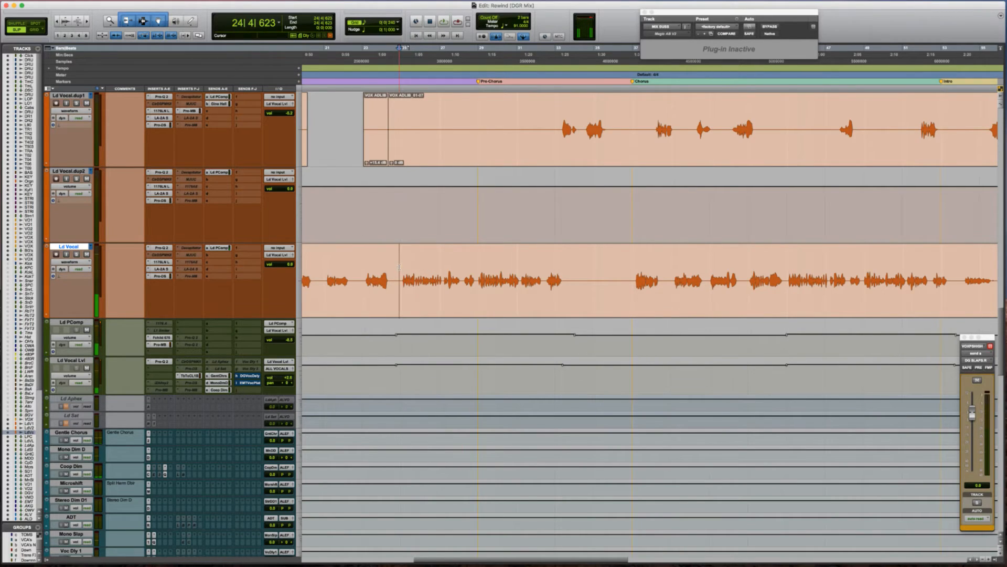
Zoom in on the Ld Vocal phrase beginning at bar 25 and audition it repeatedly.
key(t)
scroll(399, 267, up, 3)
scroll(399, 267, right, 2)
scroll(399, 267, down, 1)
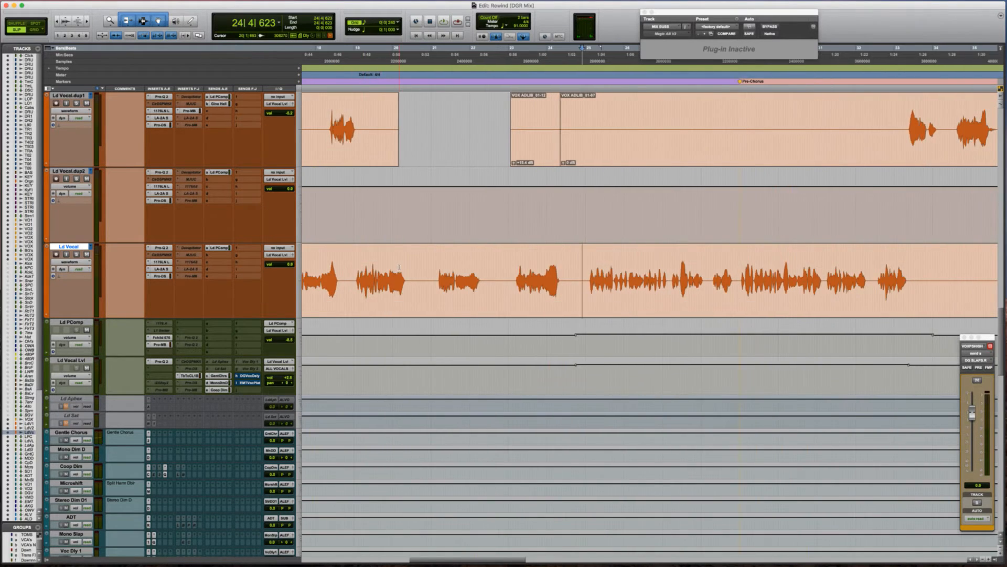
key(t)
scroll(399, 268, right, 4)
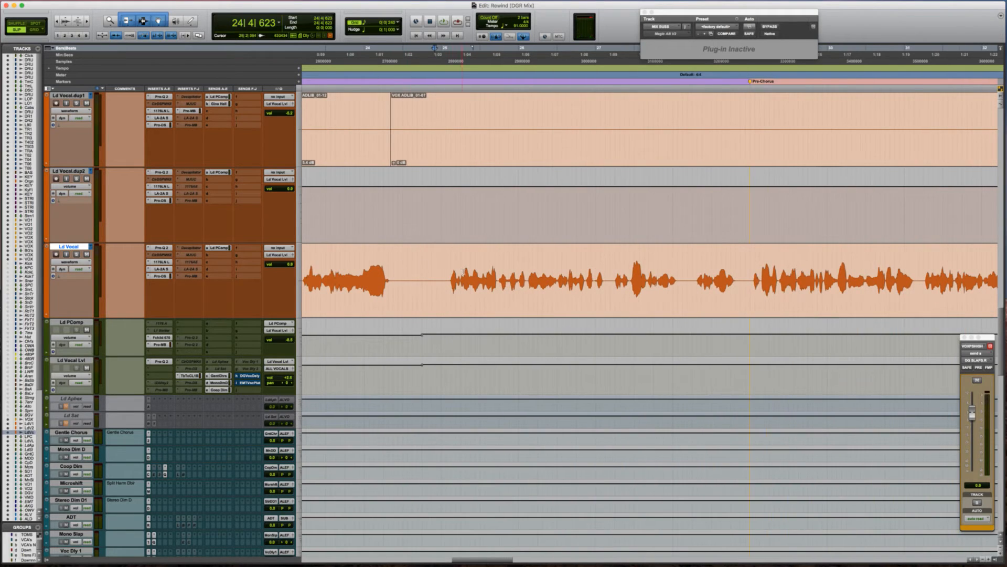
click(445, 270)
key(space)
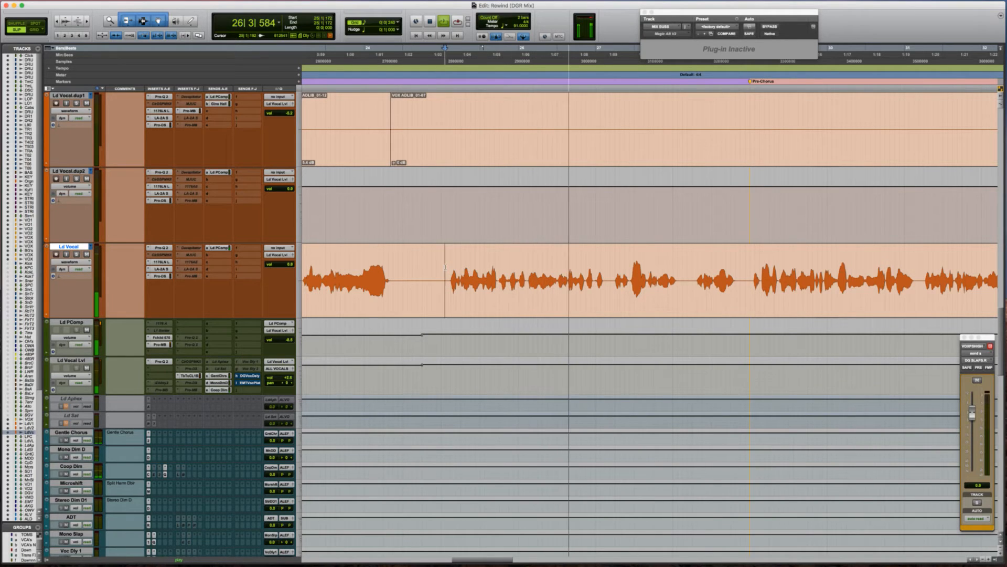
key(space)
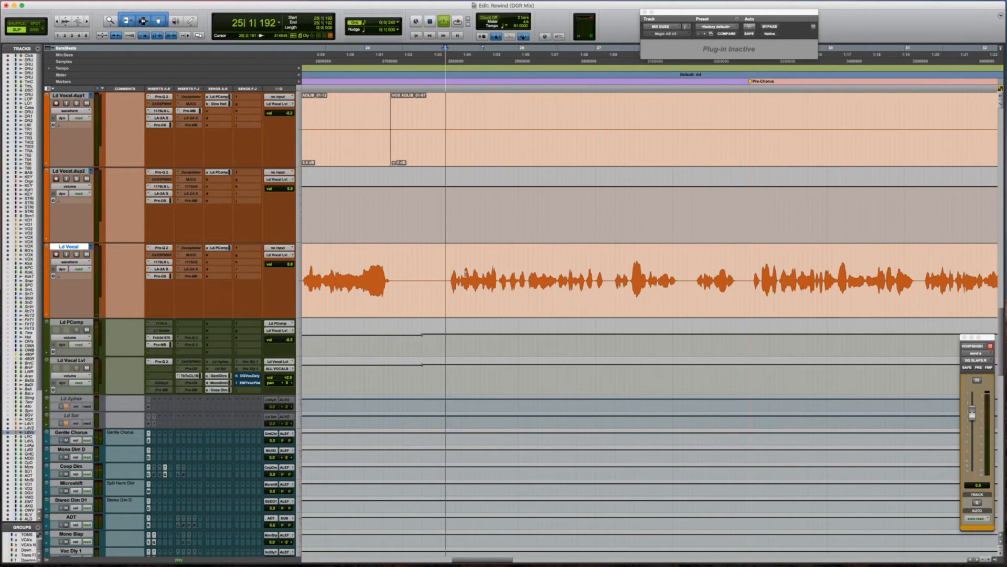
key(space)
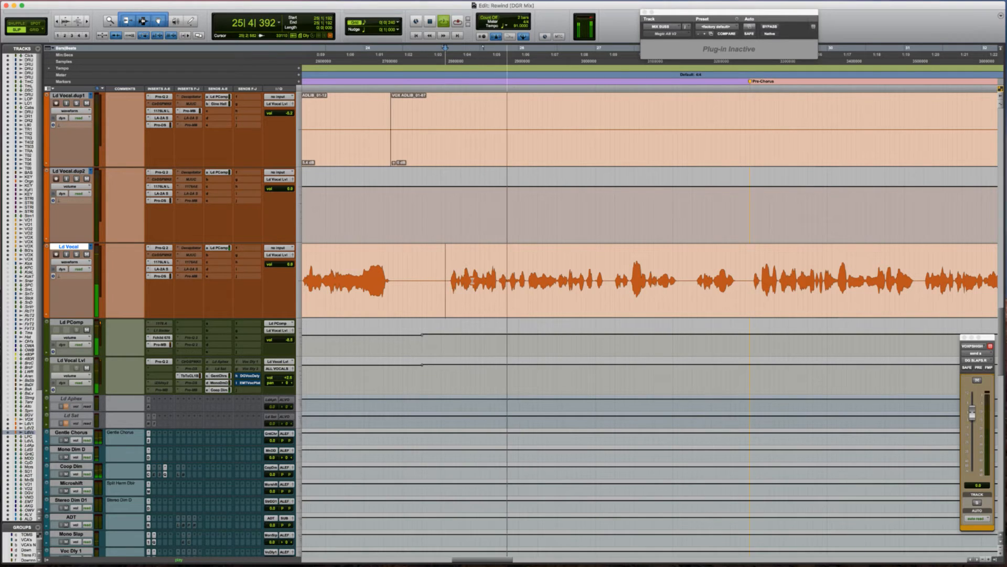
key(space)
key(space)
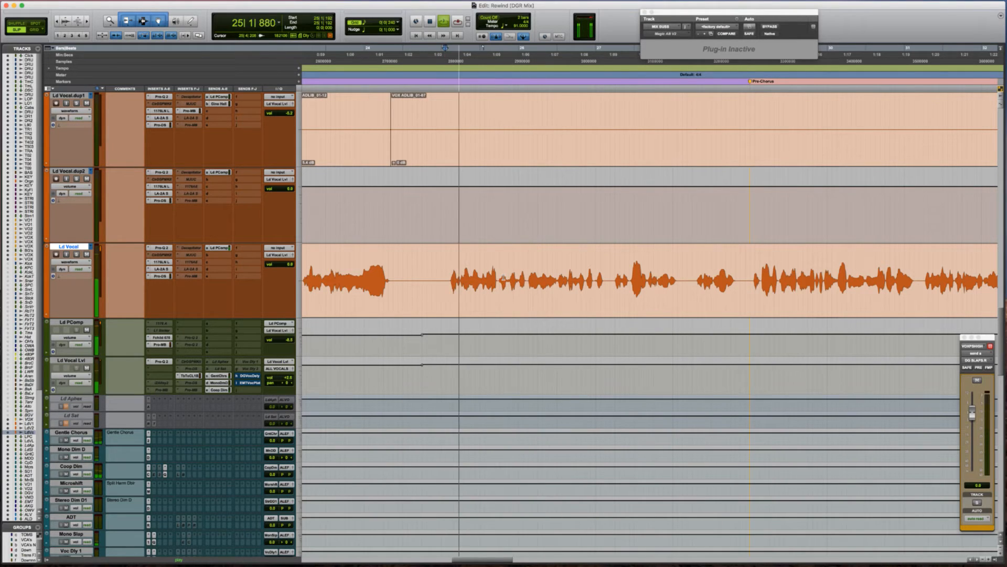
key(space)
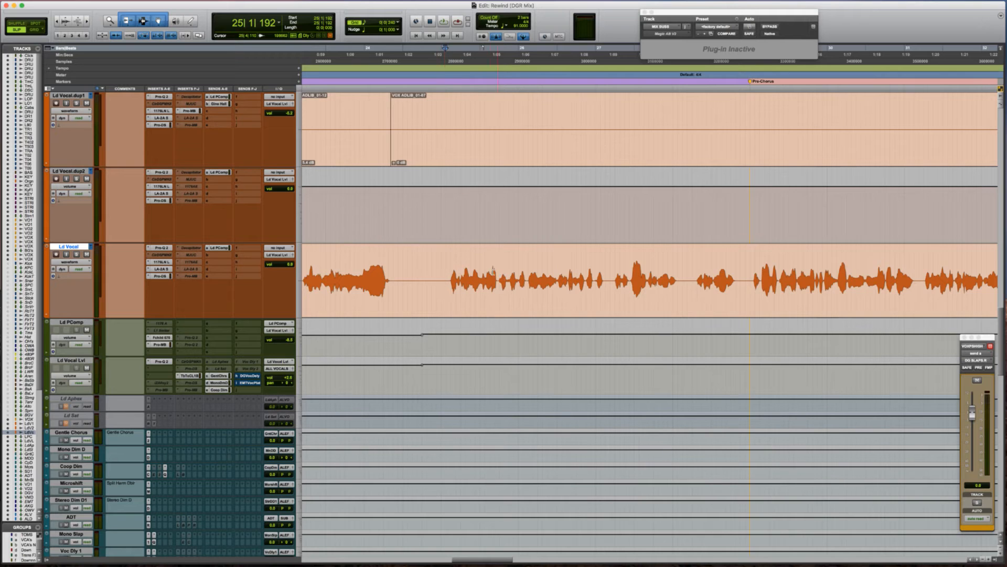
Replay the opening of the bar 25 phrase on Ld Vocal and mark the spot at bar 25 beat 3.
click(422, 272)
key(Tab)
click(442, 273)
key(space)
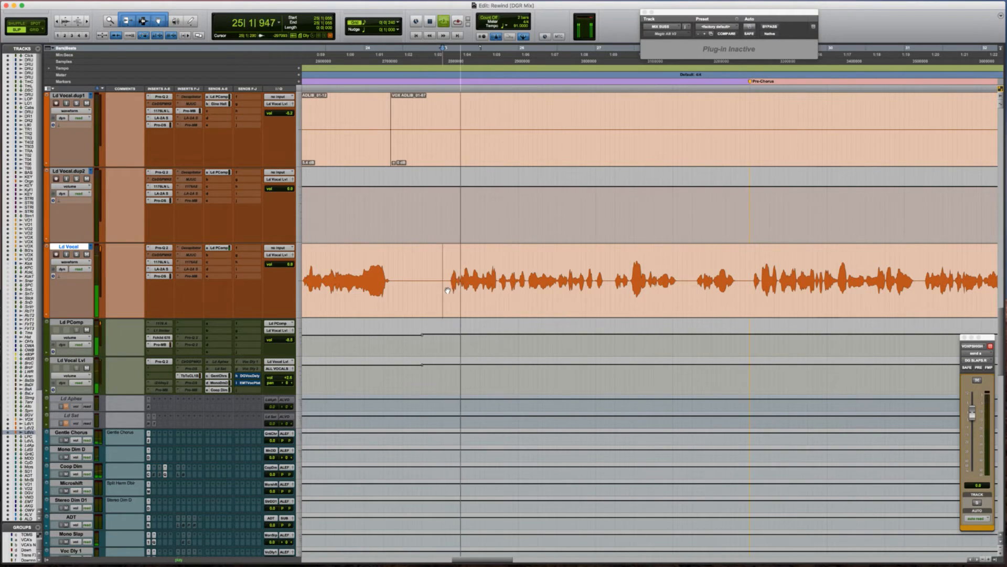
key(space)
click(498, 272)
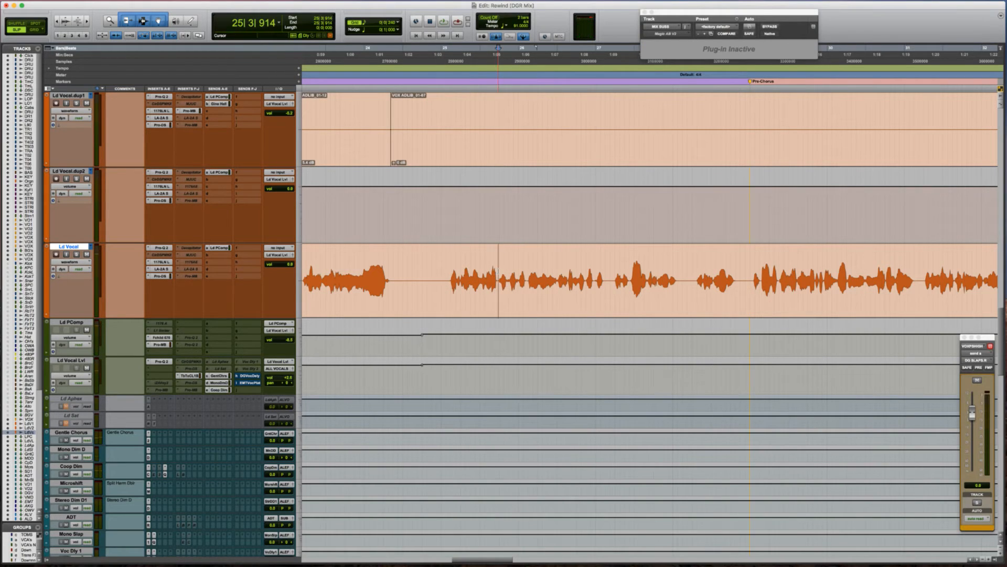
Duplicate the Ld Vocal track with its automation, inserts, sends and group assignments, but without playlists, after the selected track.
click(439, 270)
key(r)
scroll(431, 299, right, 3)
key(r)
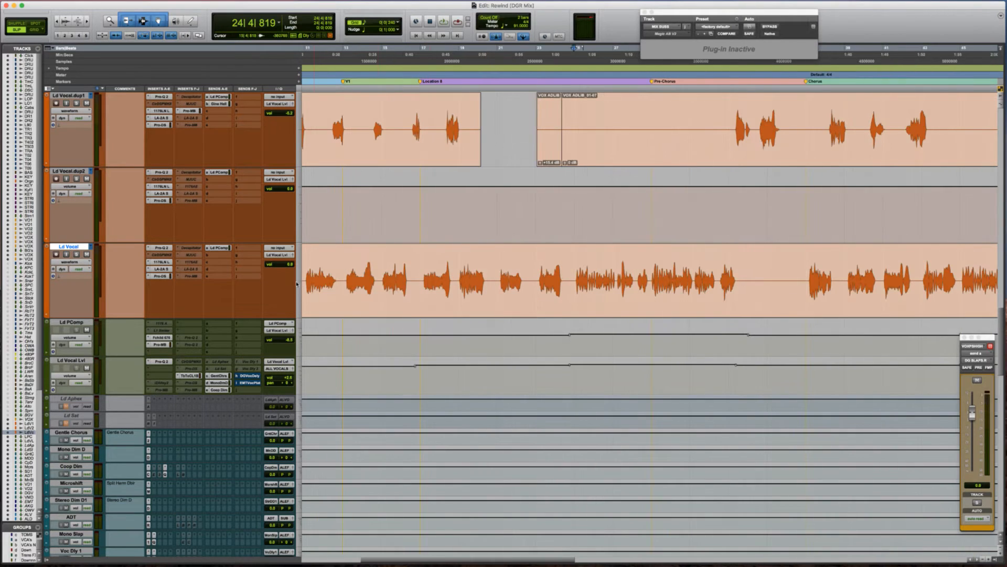
right_click(66, 248)
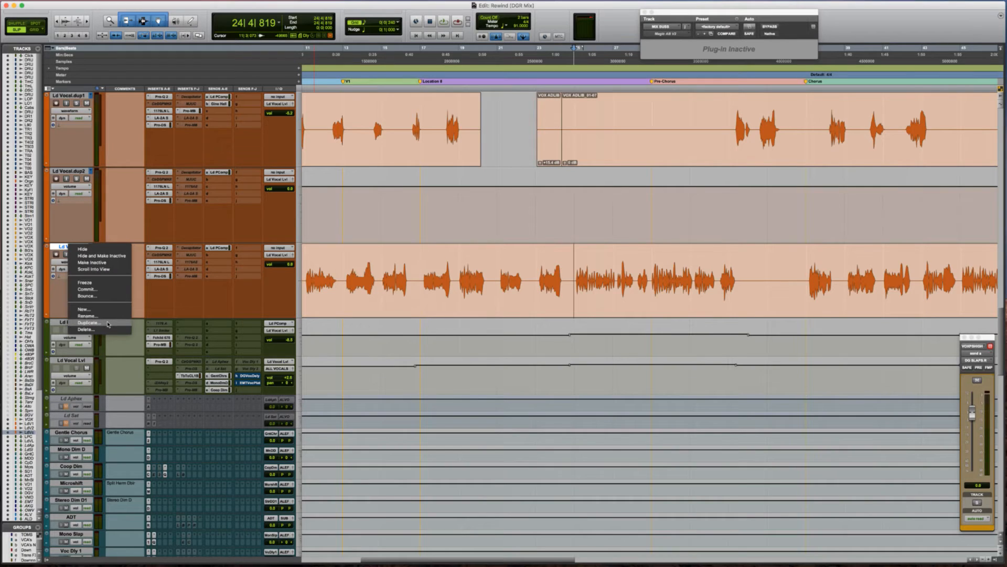
click(88, 323)
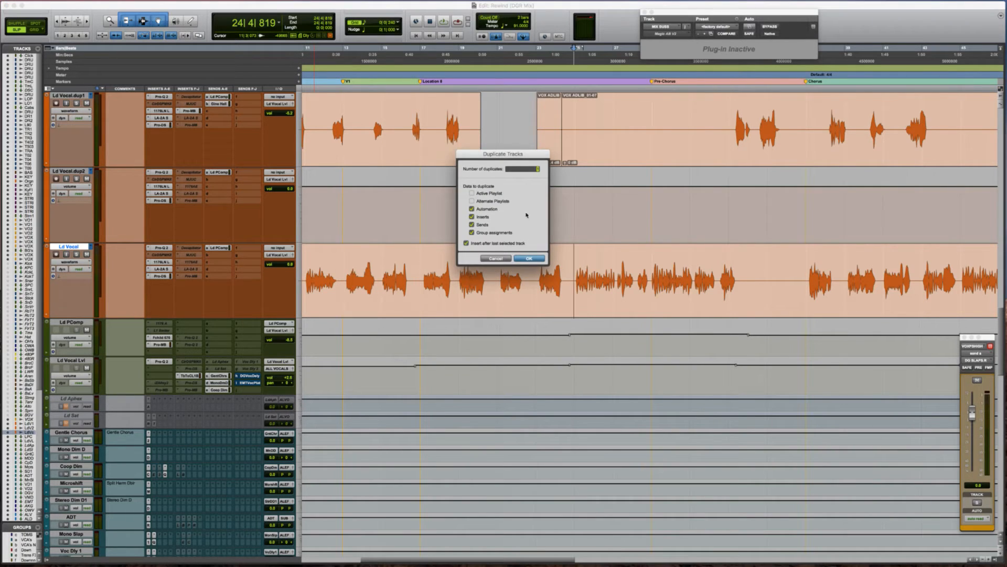
click(529, 259)
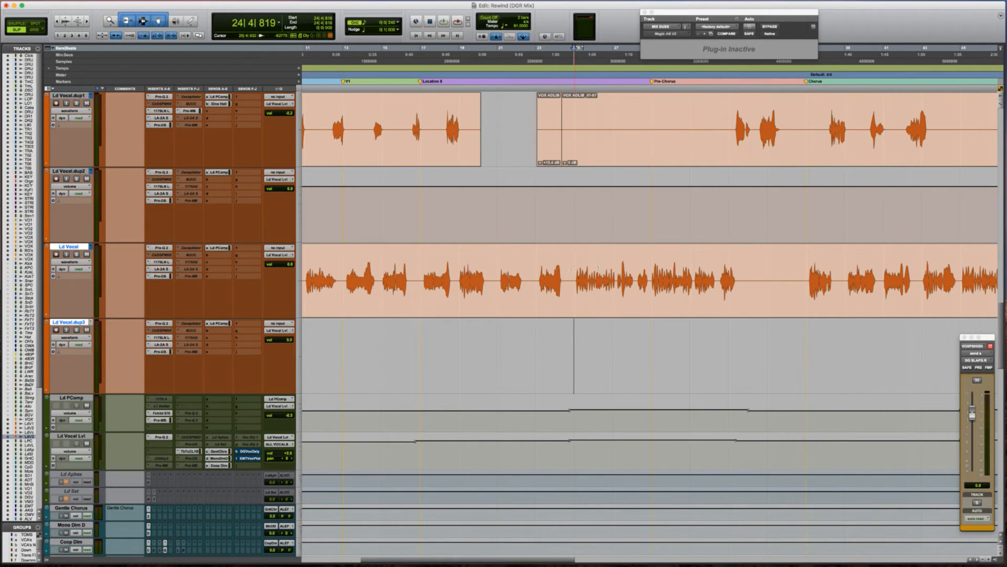
Move the lead vocal passage from just before bar 25 to about bar 34 from Ld Vocal to Ld Vocal.dup3, keeping its position.
drag(571, 267, 746, 264)
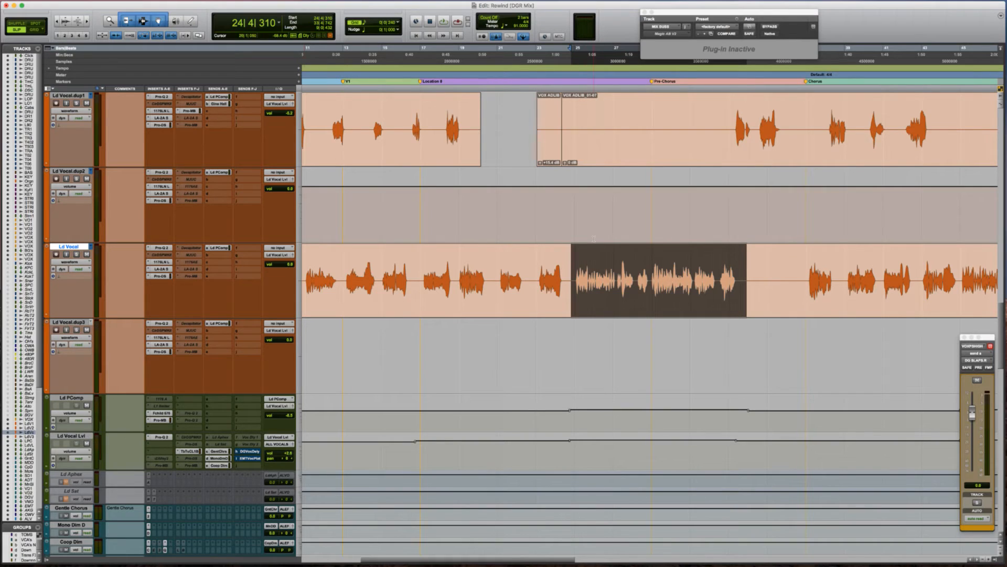
key(Delete)
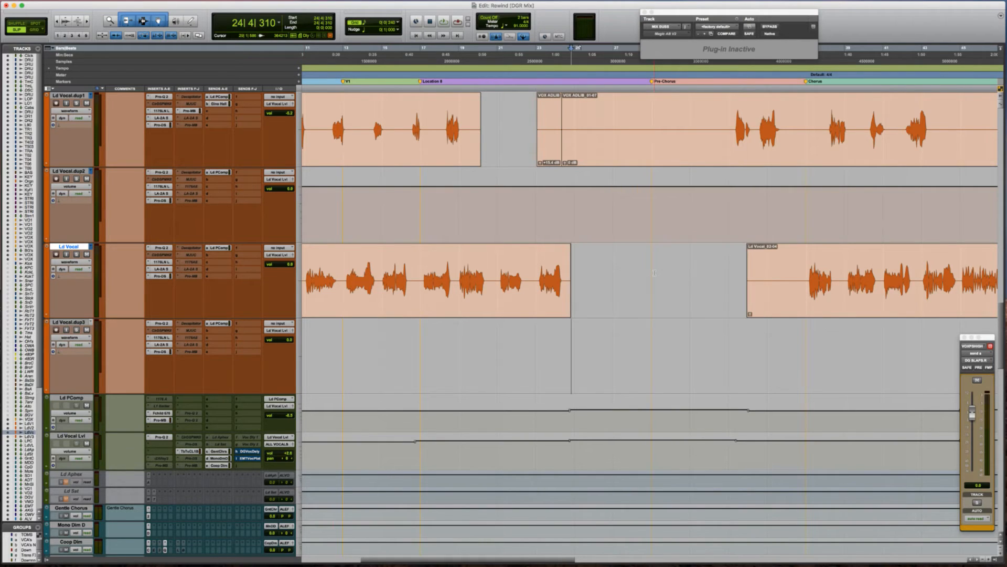
click(582, 344)
key(super+v)
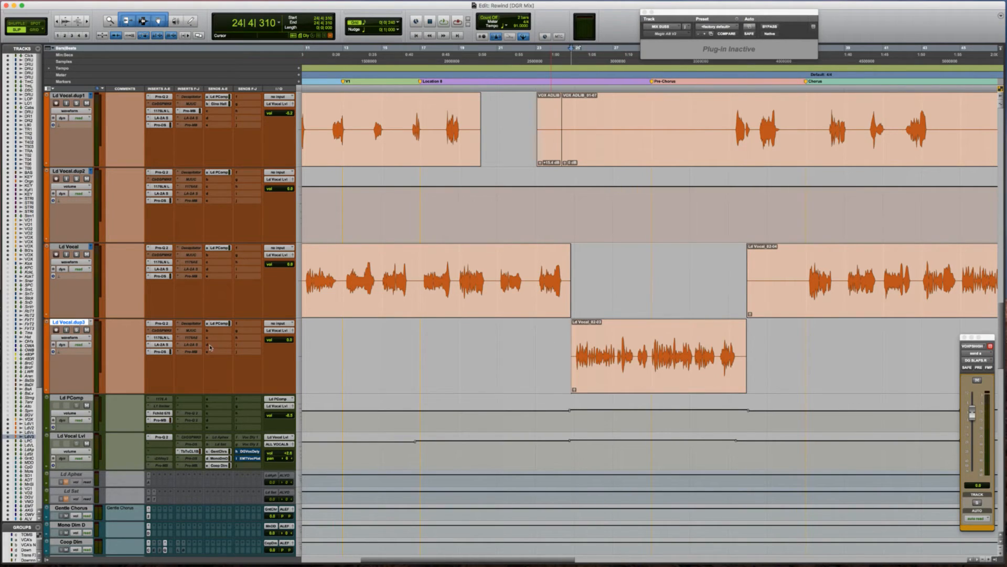
Insert FabFilter Pro-Q 2 on Ld Vocal.dup3 and add a midrange bell boost of about 1.5 dB while auditioning.
click(179, 338)
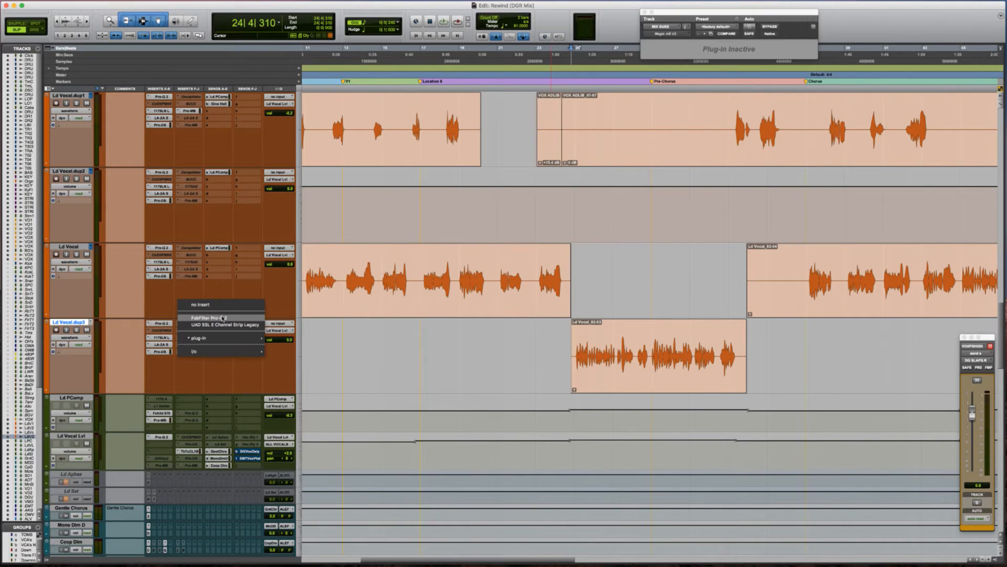
click(223, 317)
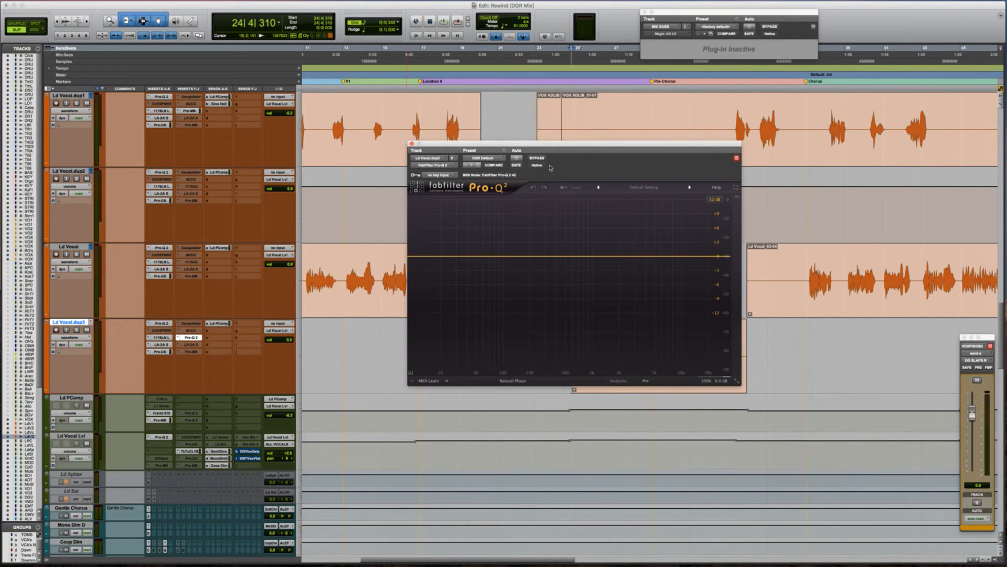
drag(549, 148, 337, 106)
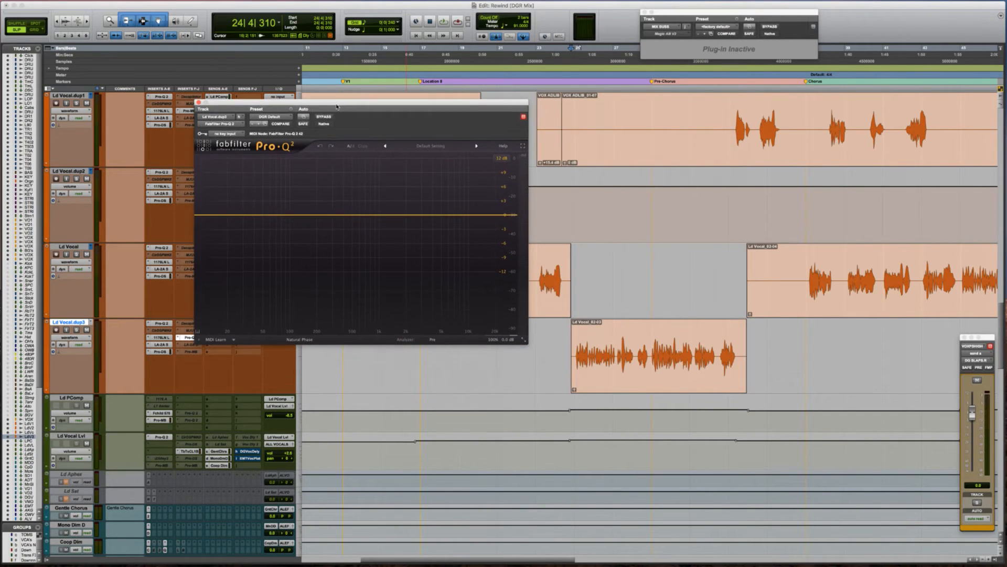
click(539, 261)
key(space)
drag(383, 215, 385, 208)
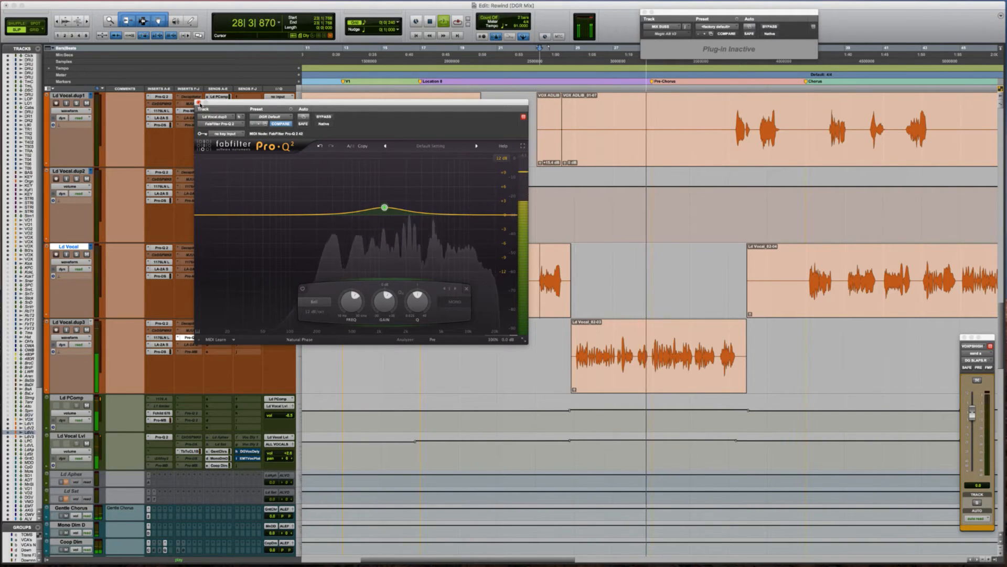
click(199, 103)
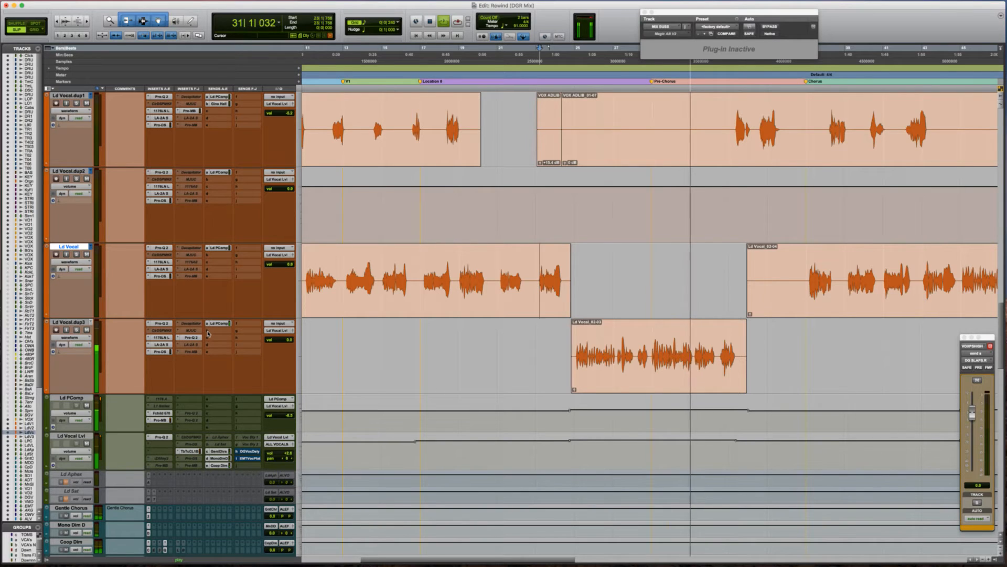
Place the edit cursor at the start of the moved lead vocal clip on Ld Vocal.dup3 and stop playback.
click(512, 353)
key(Tab)
scroll(512, 353, right, 5)
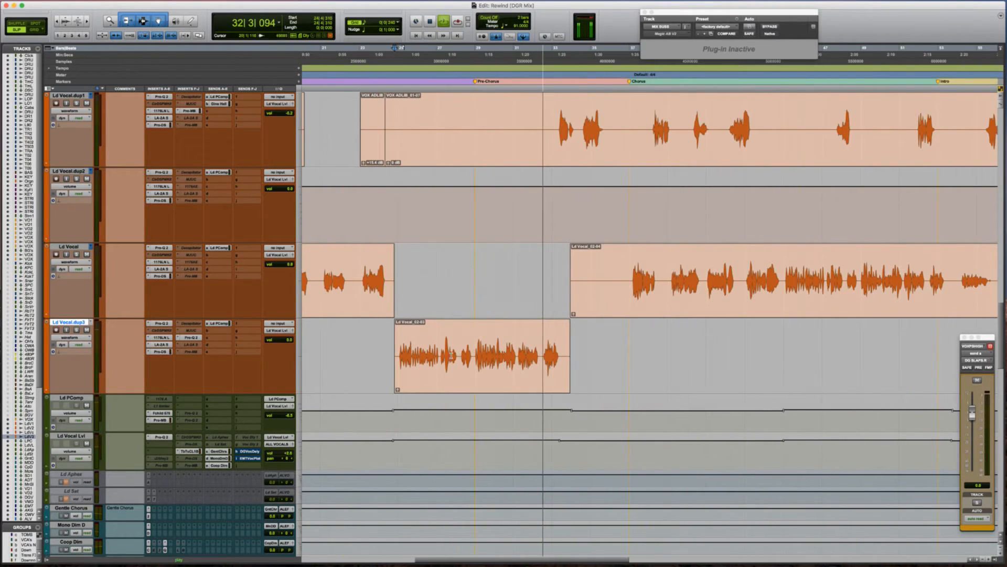
key(space)
Insert Blue Cat's PatchWork (mono) after Pro-Q 2 on Ld Vocal.dup3, hosting the UAD Studer A800.
click(187, 346)
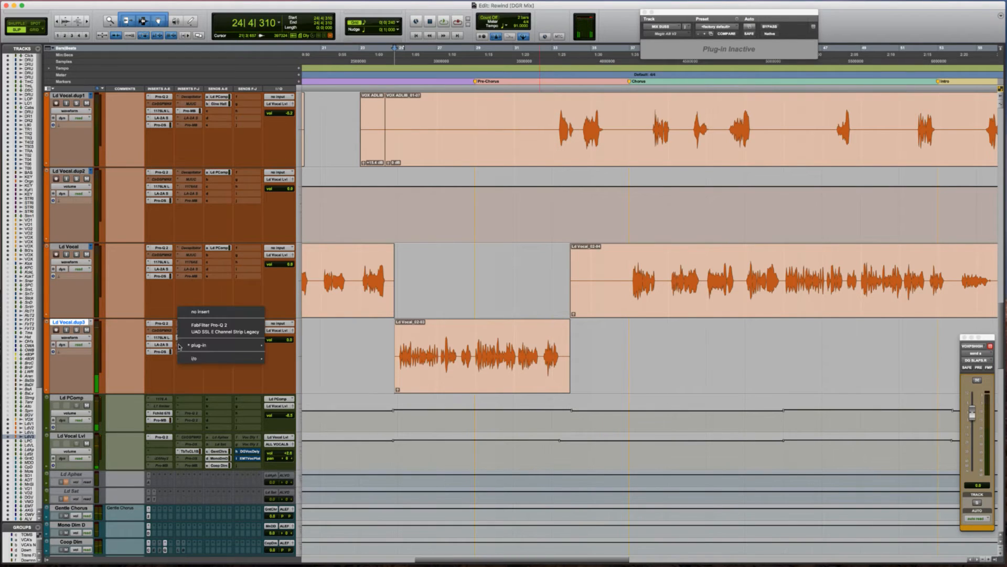
mouse_move(236, 345)
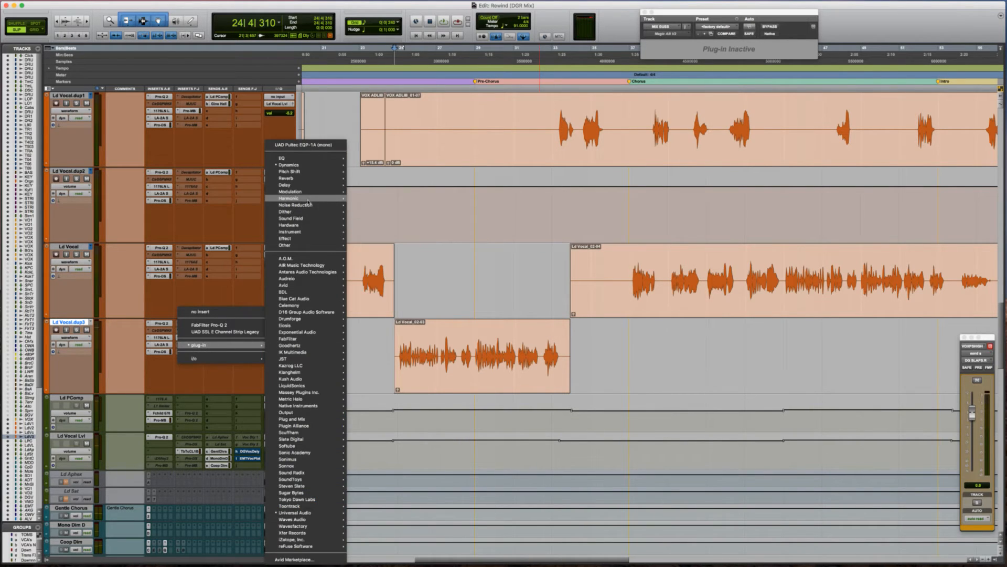
mouse_move(320, 198)
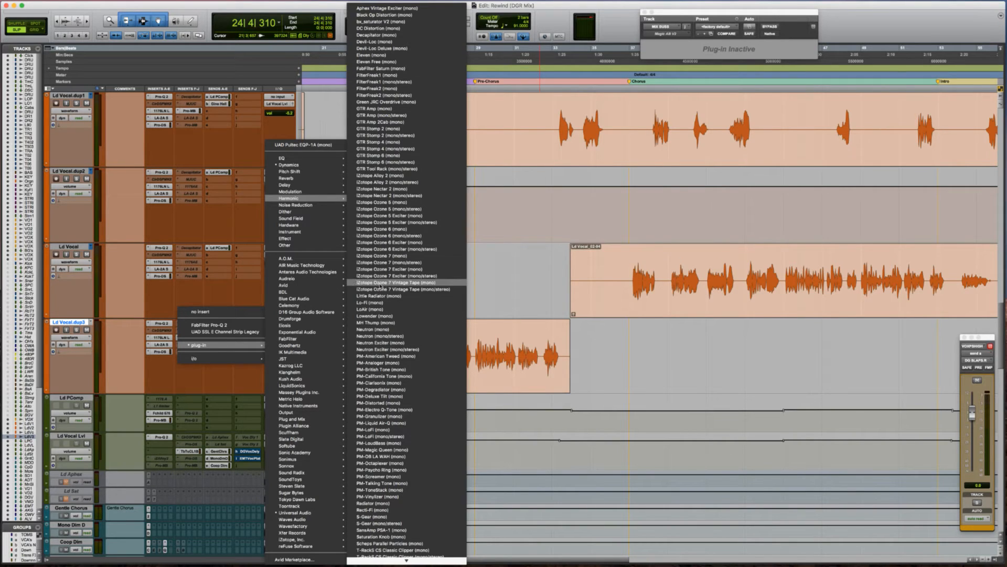
mouse_move(319, 299)
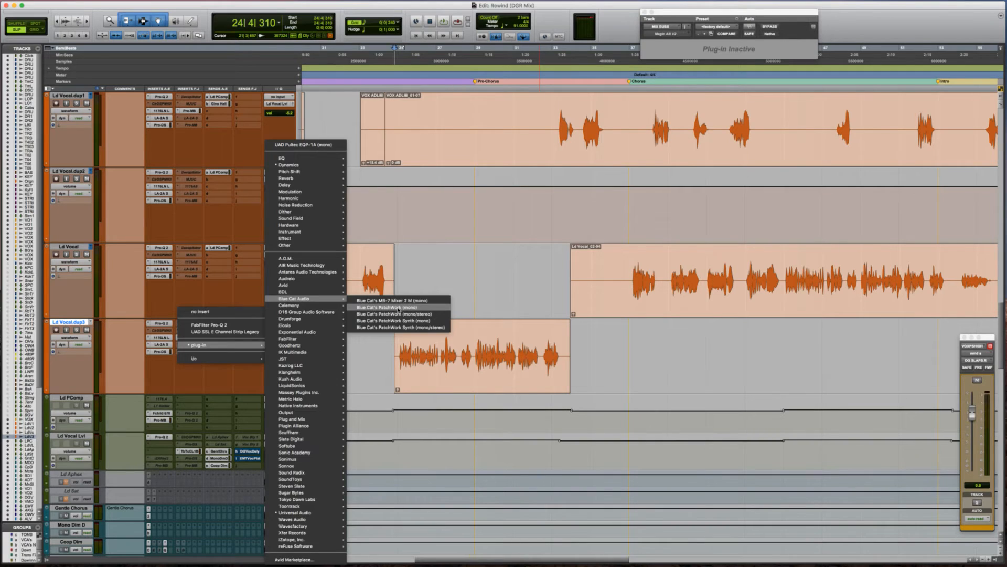
click(399, 308)
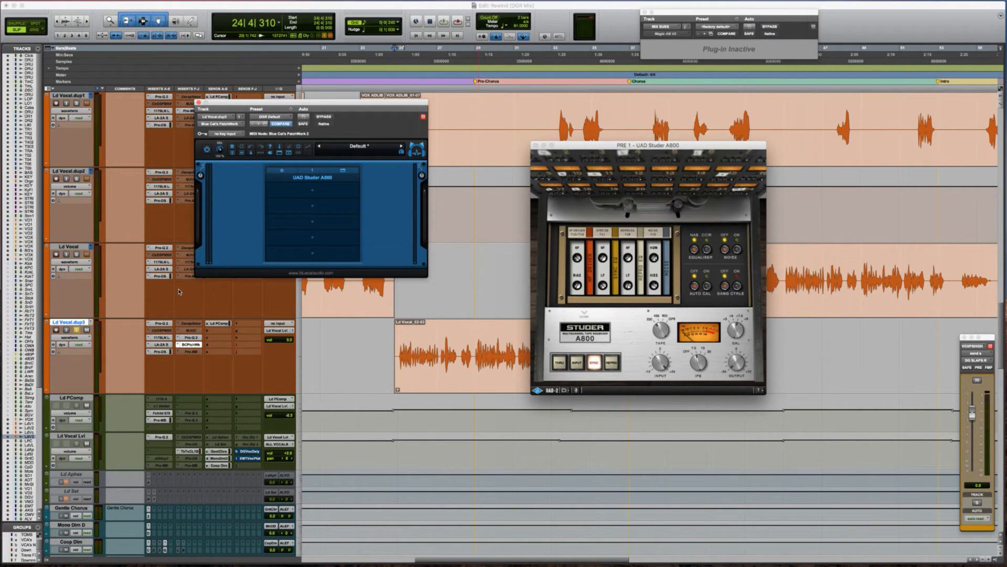
Audition the Ld Vocal.dup3 passage while balancing the Studer A800's levels and PatchWork's wet/dry mix.
key(space)
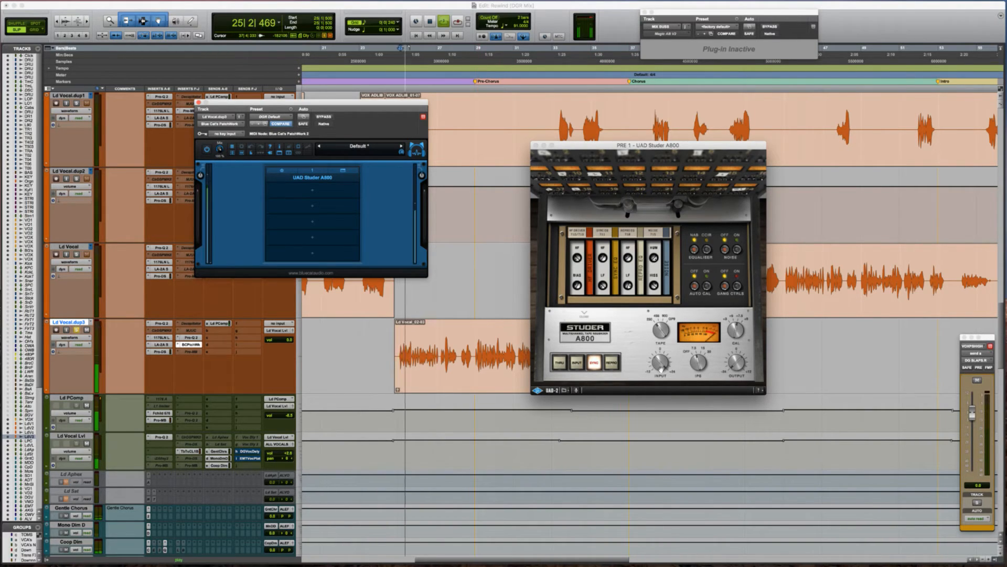
click(721, 361)
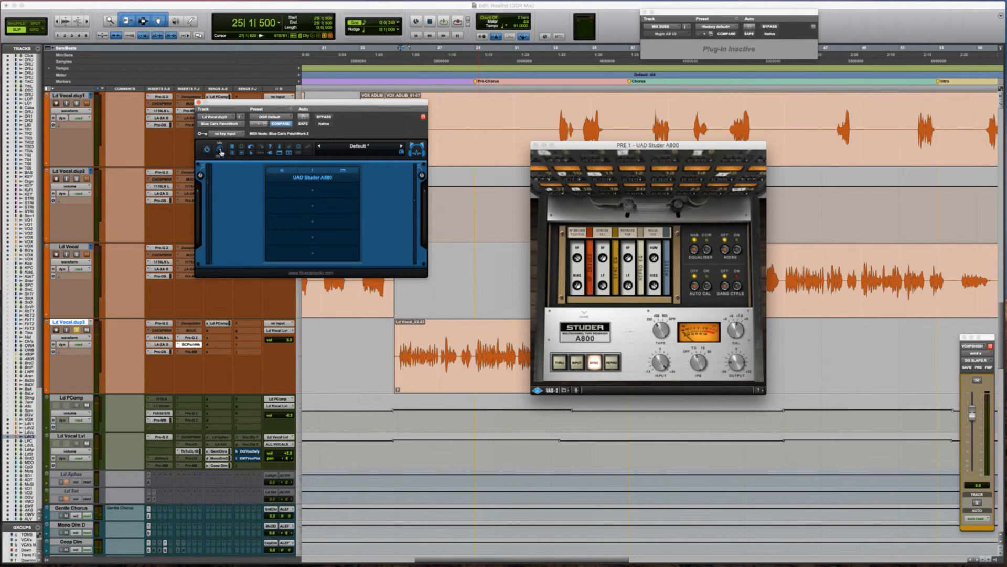
key(space)
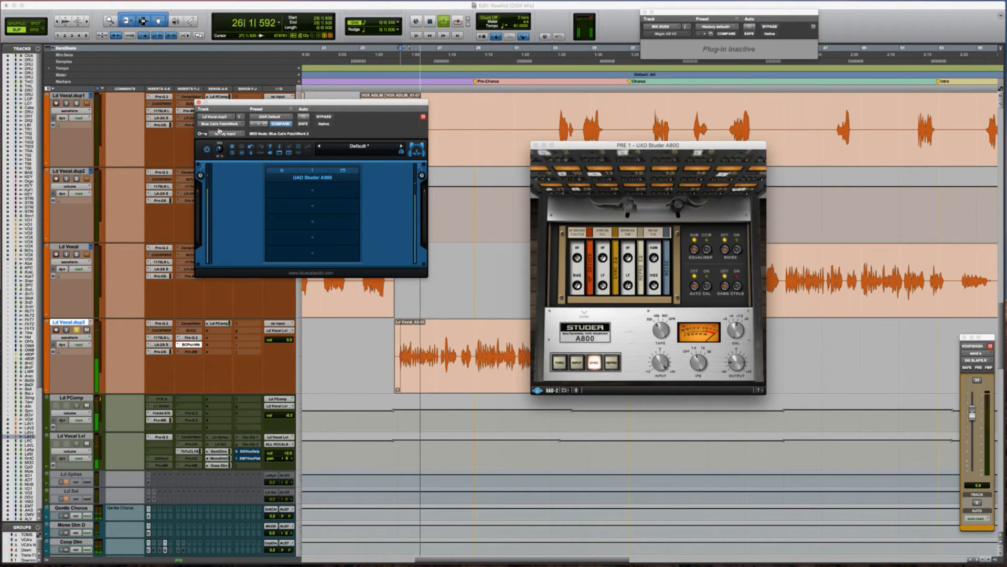
click(740, 361)
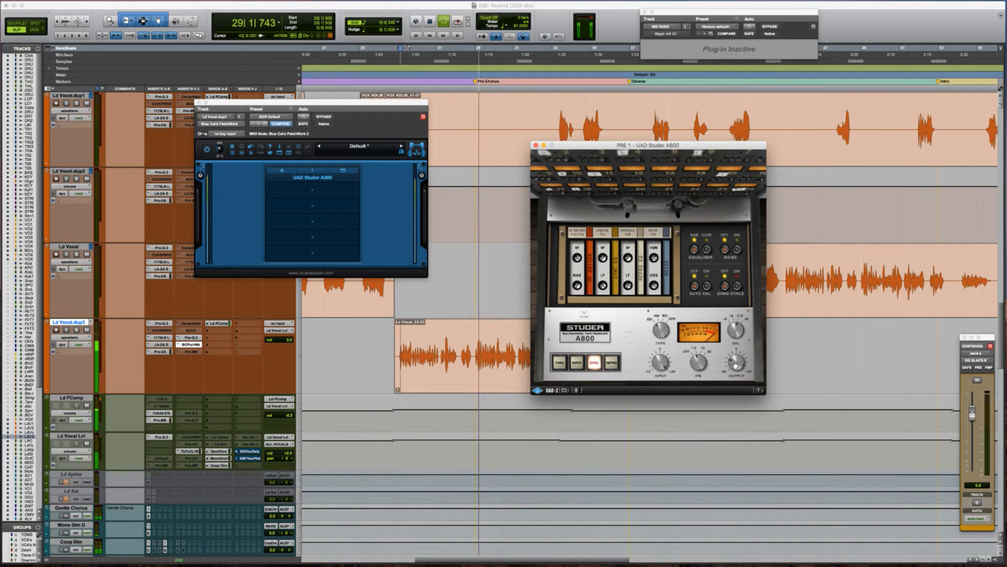
Fine-tune PatchWork's wet/dry mix during playback, compare the effect against bypass, and close the plug-in.
click(221, 150)
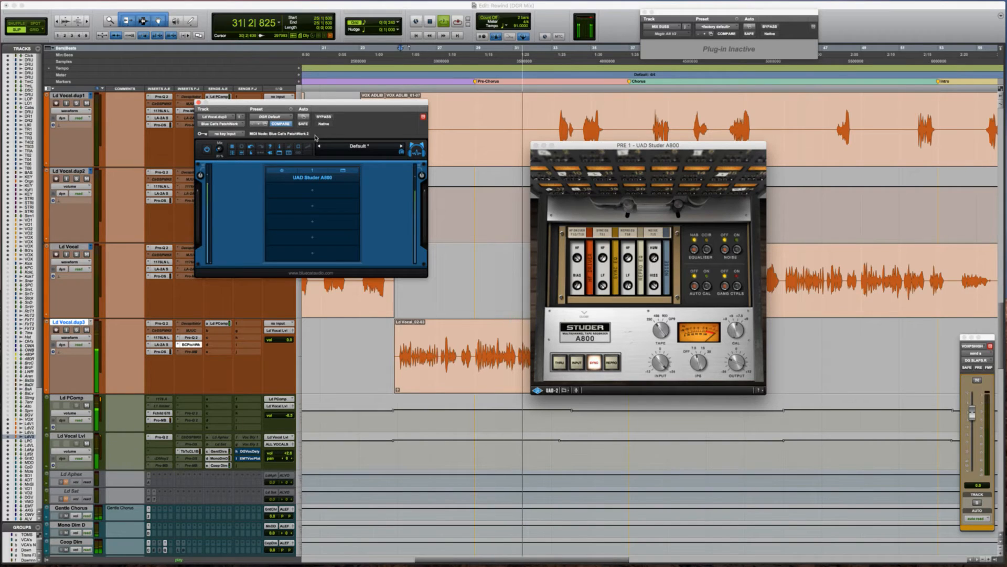
click(323, 117)
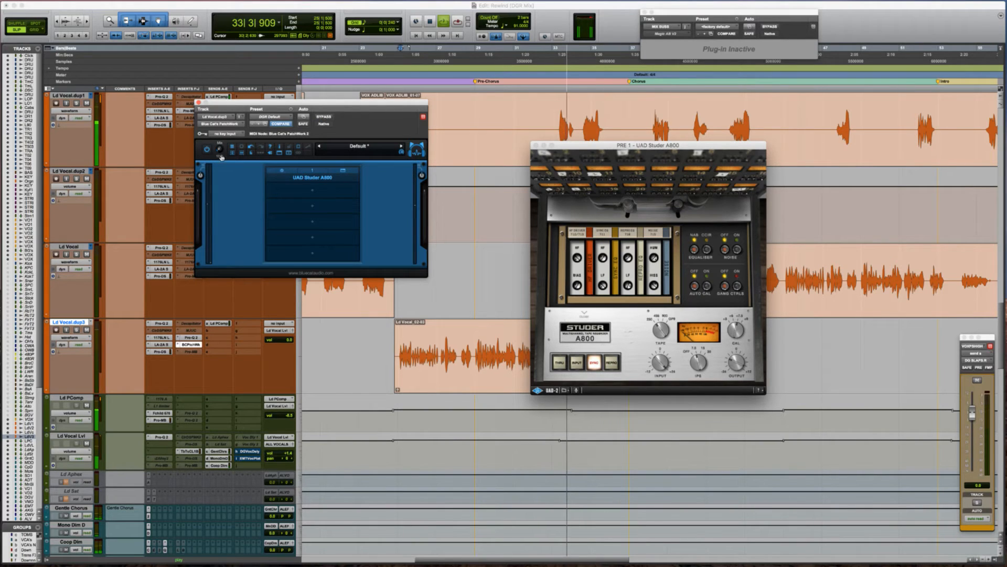
key(space)
click(198, 103)
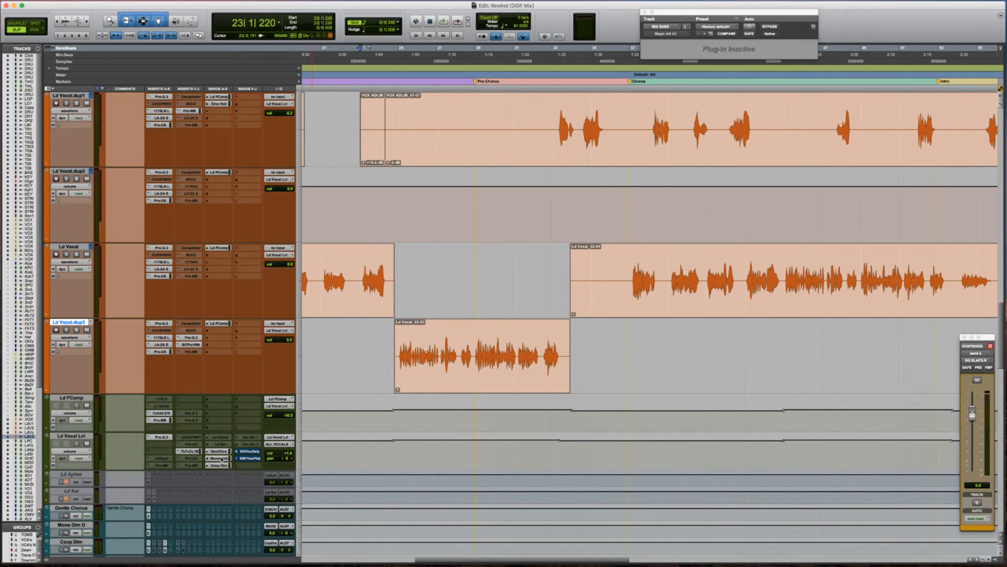
Show the Mono Dim D send level automation on Ld Vocal Lvl, select the moved clip's time range there, and play it.
click(221, 459)
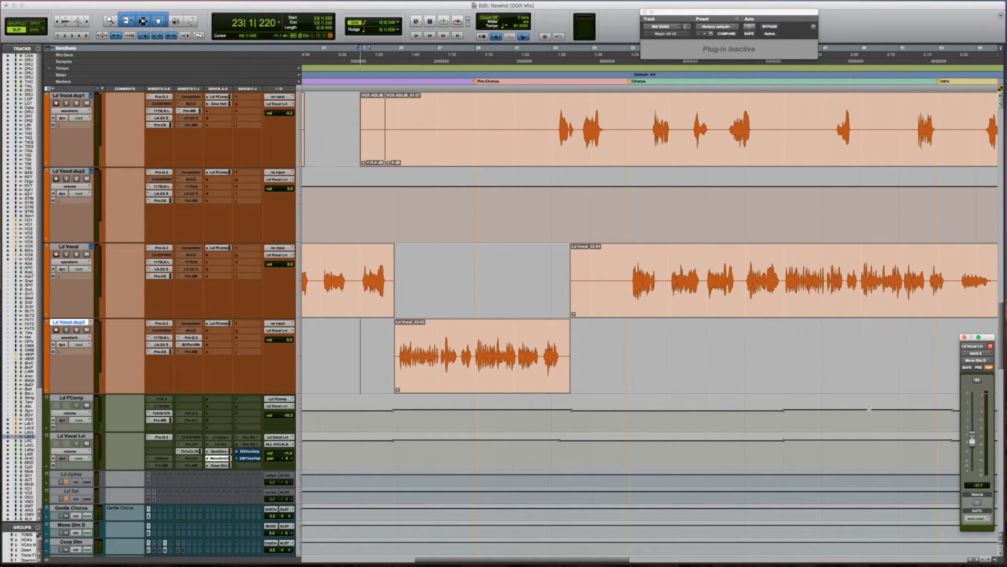
ctrl+super+click(972, 438)
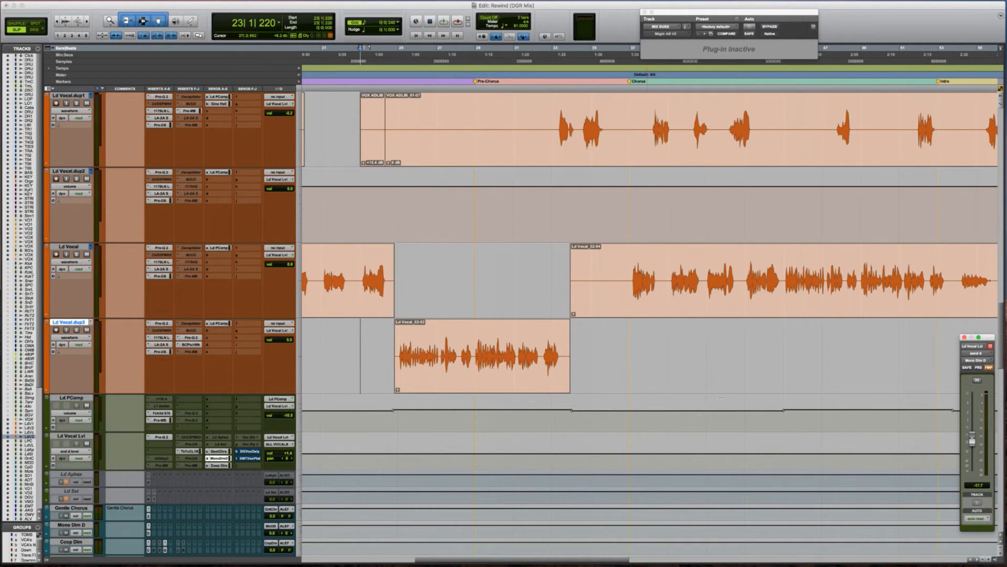
double_click(467, 339)
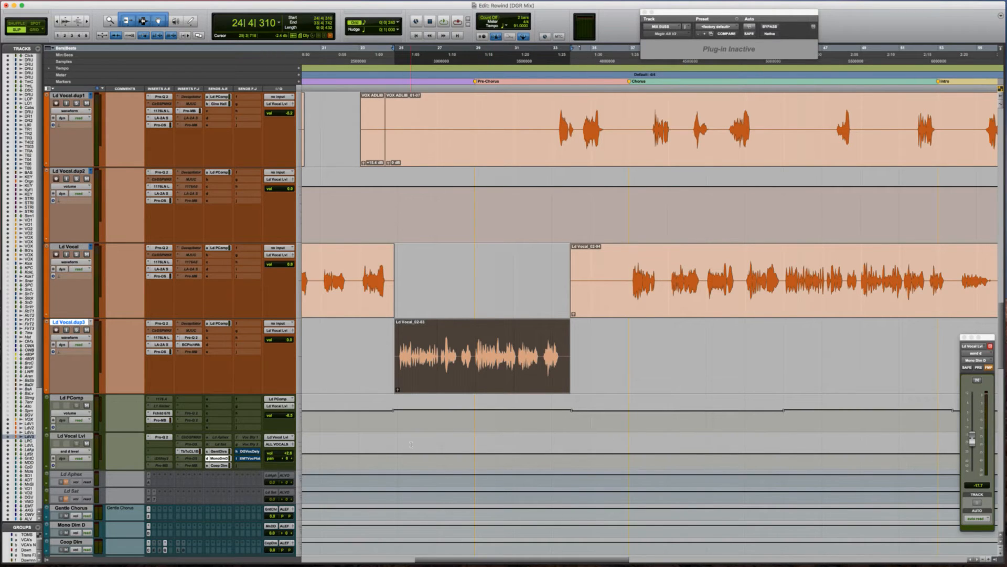
key(semicolon)
key(semicolon)
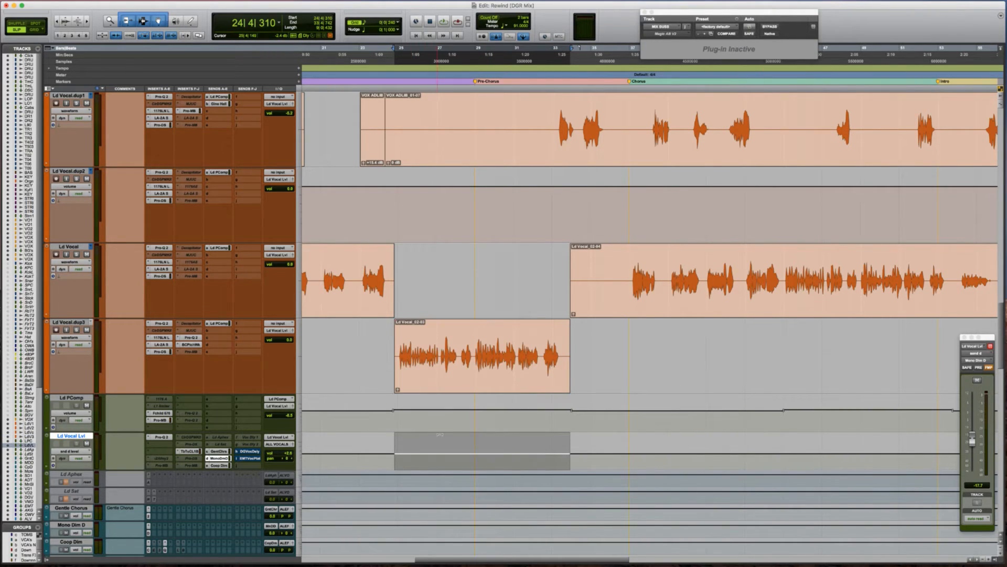
key(space)
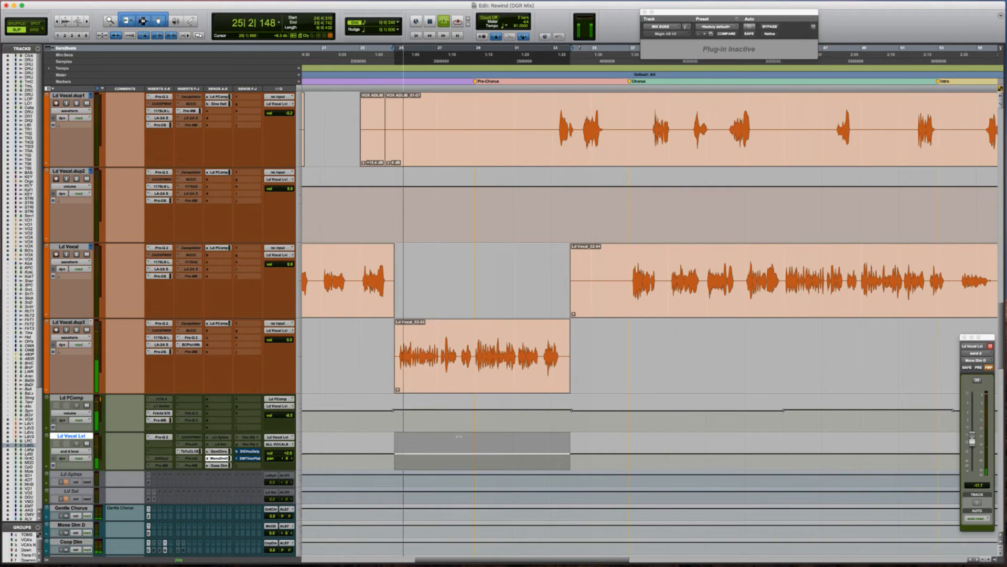
Try a higher Mono Dim D send level over the selected passage on Ld Vocal Lvl and undo the change.
mouse_move(458, 437)
mouse_down()
mouse_move(436, 405)
mouse_move(465, 429)
mouse_up()
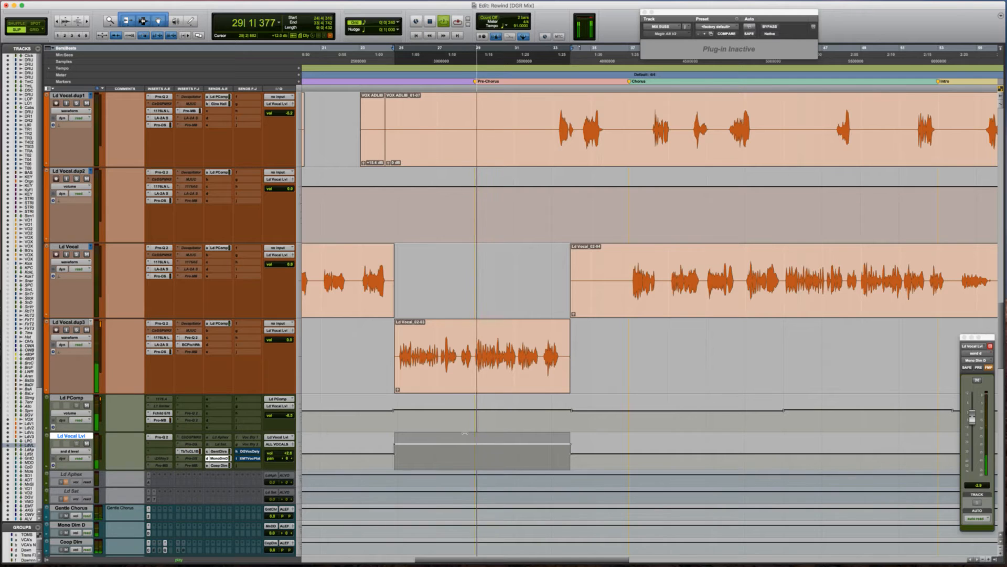
key(super+z)
key(super+z)
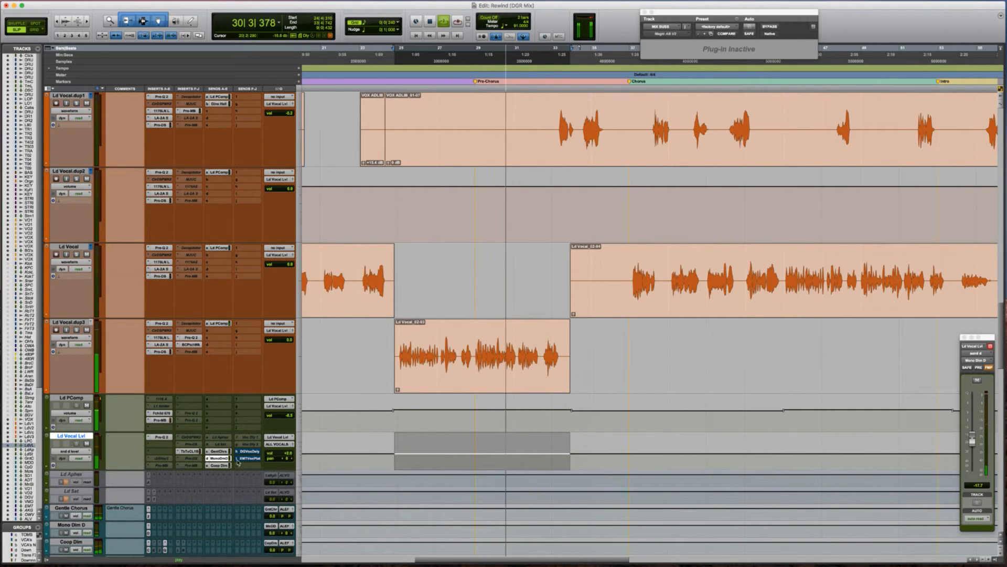
Try a higher Coop Dim send level over the selected passage on Ld Vocal Lvl and audition it from the passage's start.
click(218, 466)
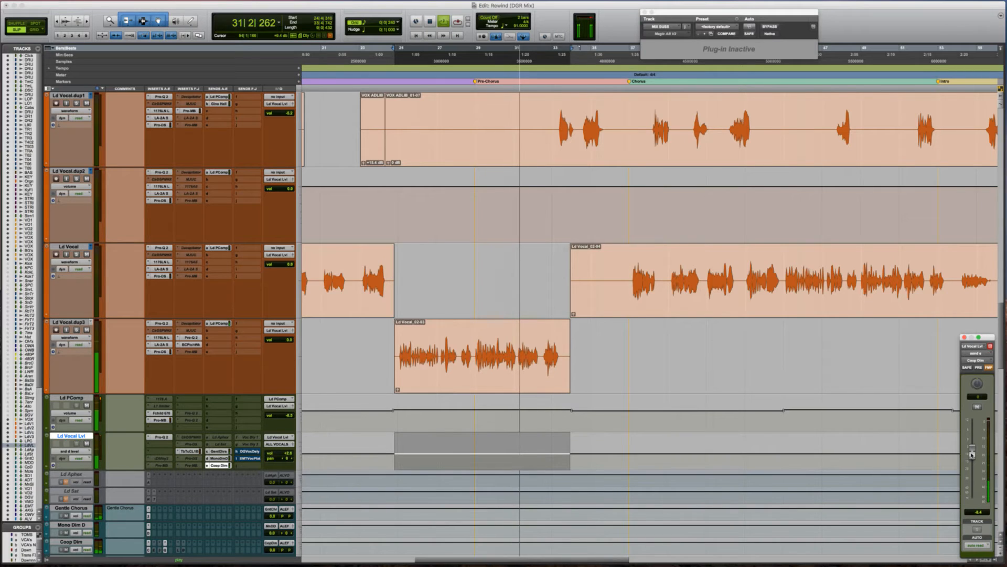
ctrl+super+click(972, 454)
drag(457, 437, 457, 434)
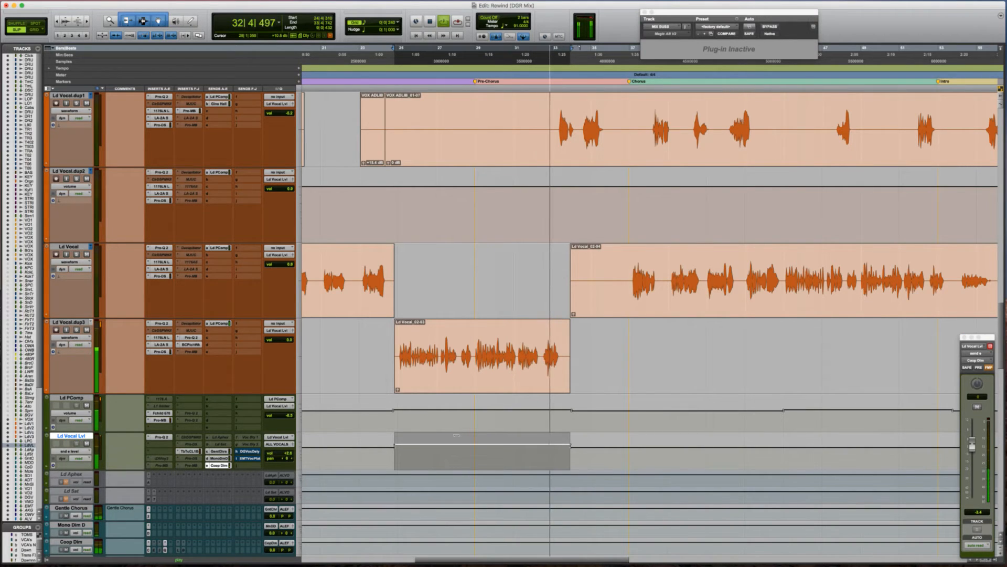
key(space)
key(space)
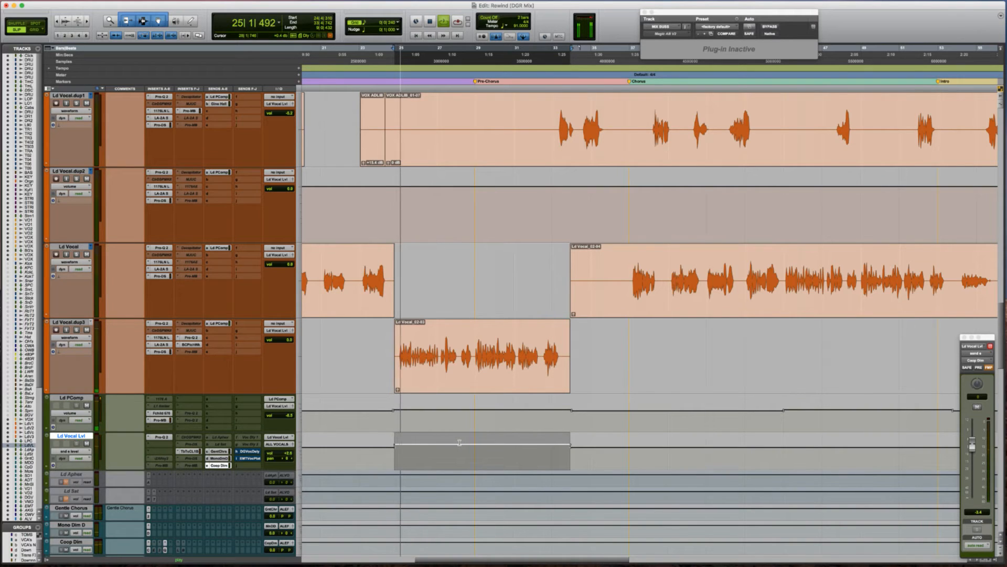
Compare the passage with and without the Coop Dim send boost during playback, leaving the boost undone.
key(super+z)
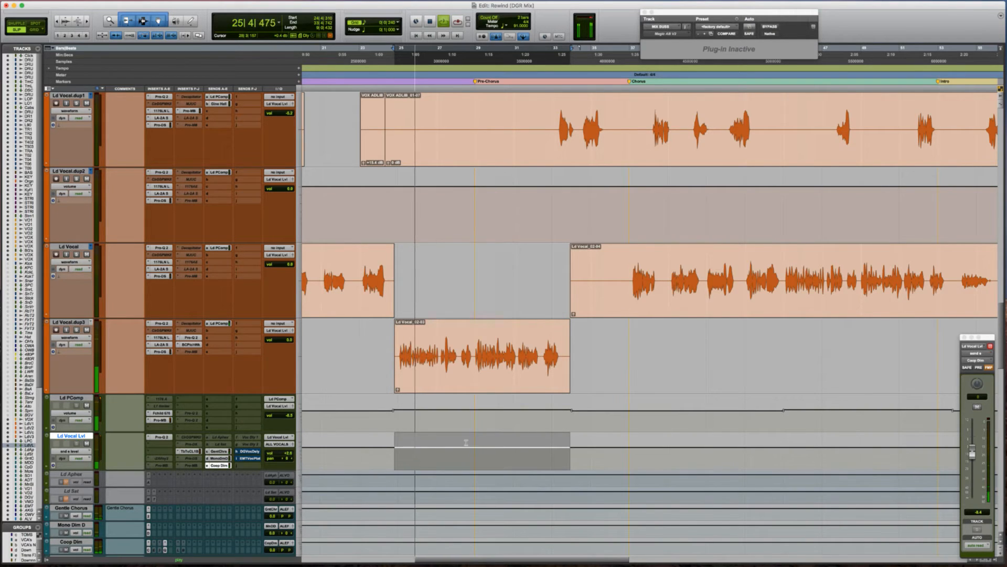
key(super+shift+z)
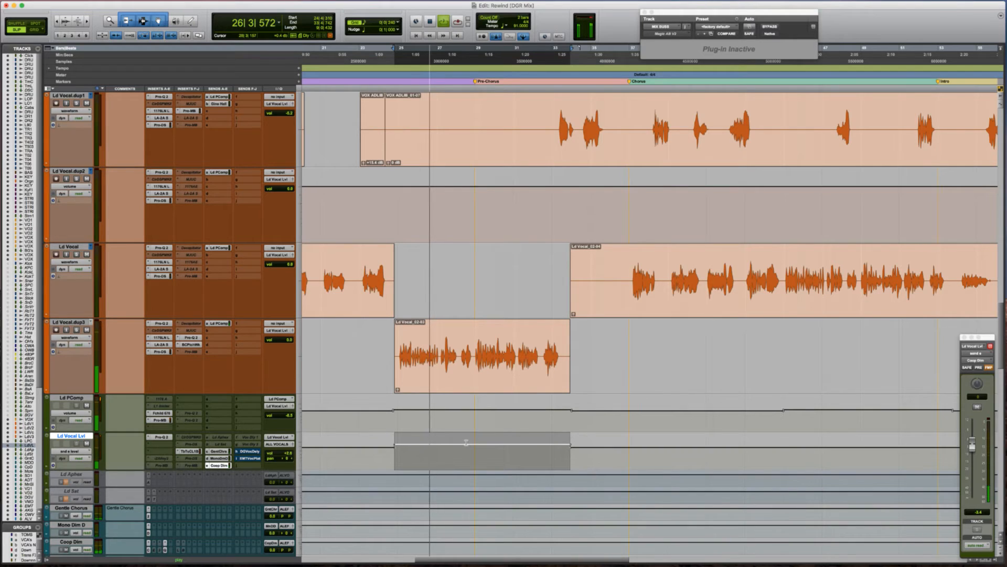
key(super+z)
key(space)
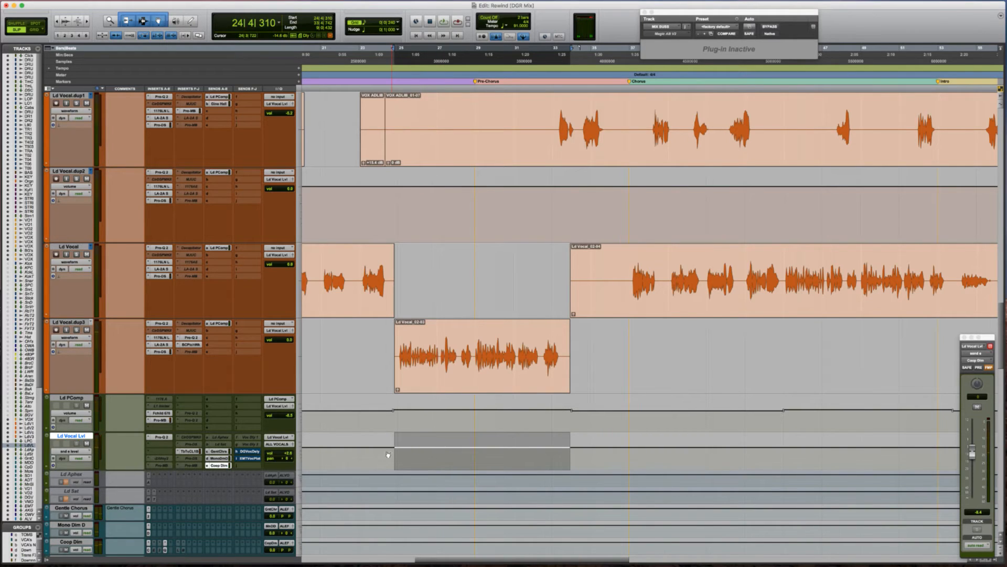
Assign the inactive Voc Dly 1 send on Ld Vocal Lvl to the stereo 1/16 Delay bus.
click(237, 438)
mouse_move(251, 445)
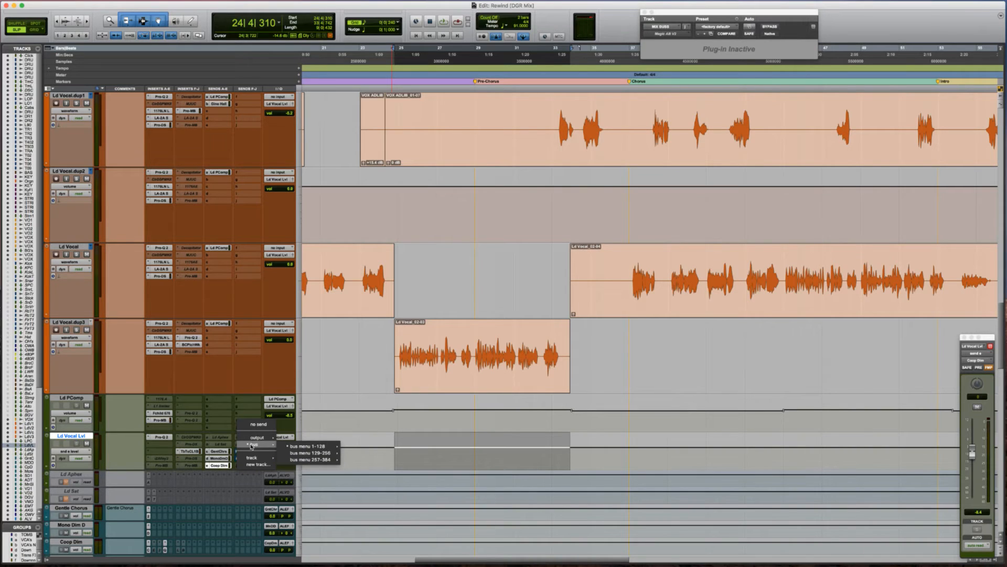
mouse_move(313, 447)
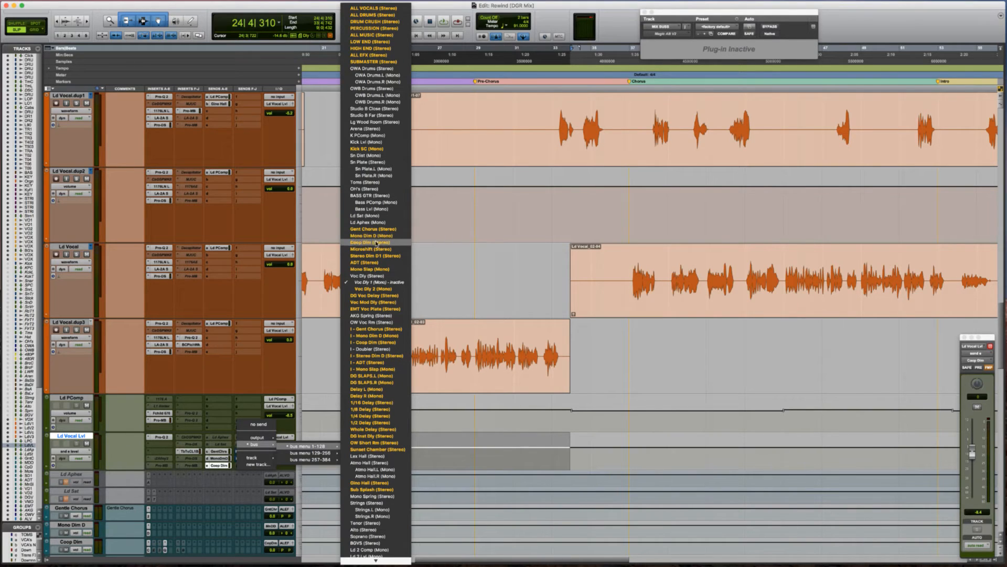
click(379, 402)
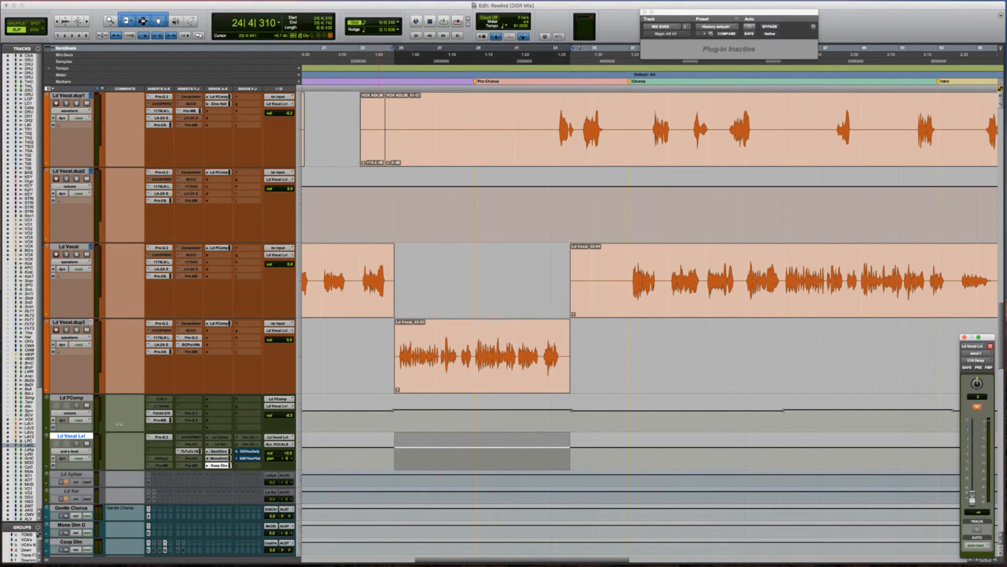
Move the 1/16 Delay track directly beneath the Ld Vocal Lvl track.
scroll(120, 425, down, 10)
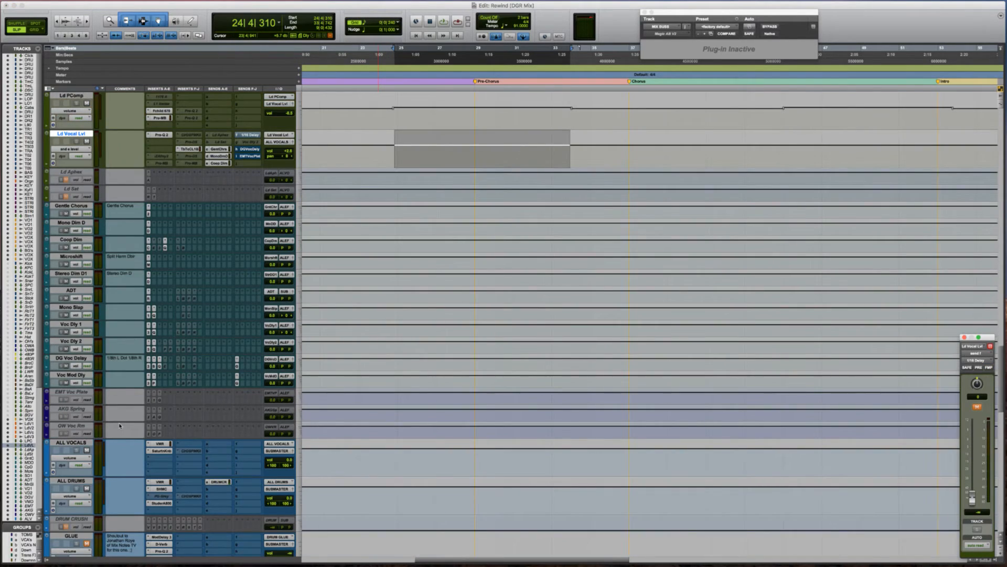
scroll(120, 425, down, 8)
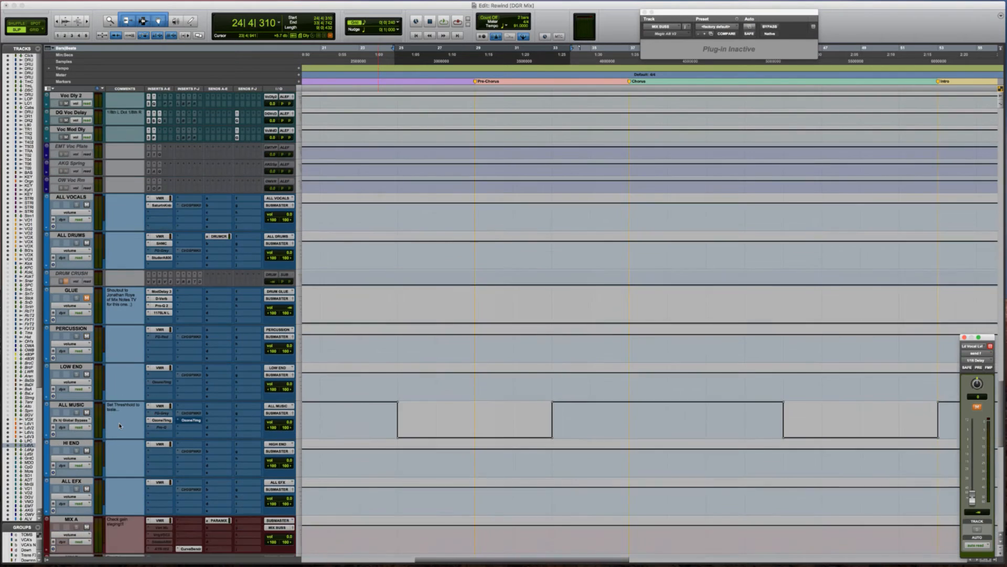
scroll(119, 425, down, 12)
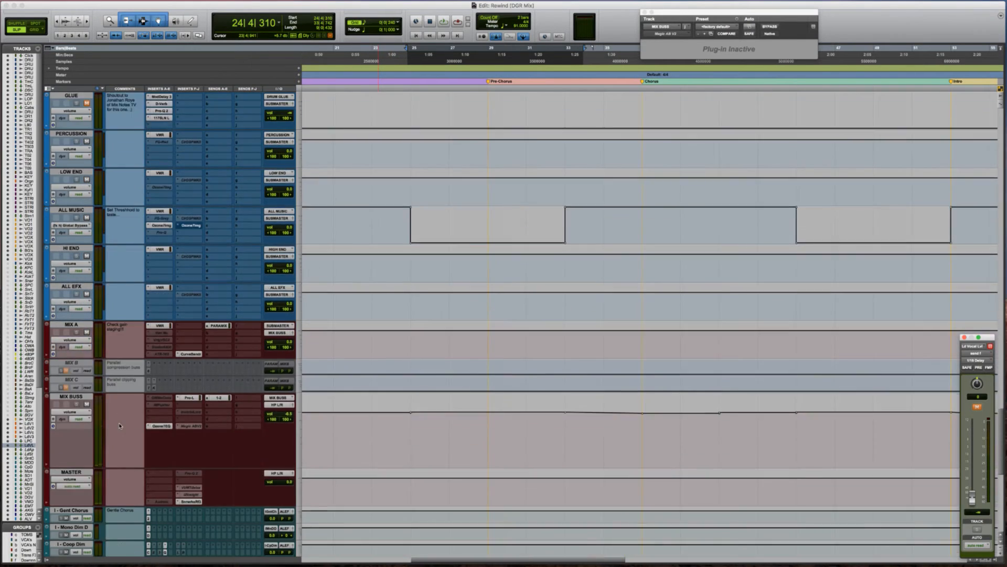
scroll(119, 425, down, 3)
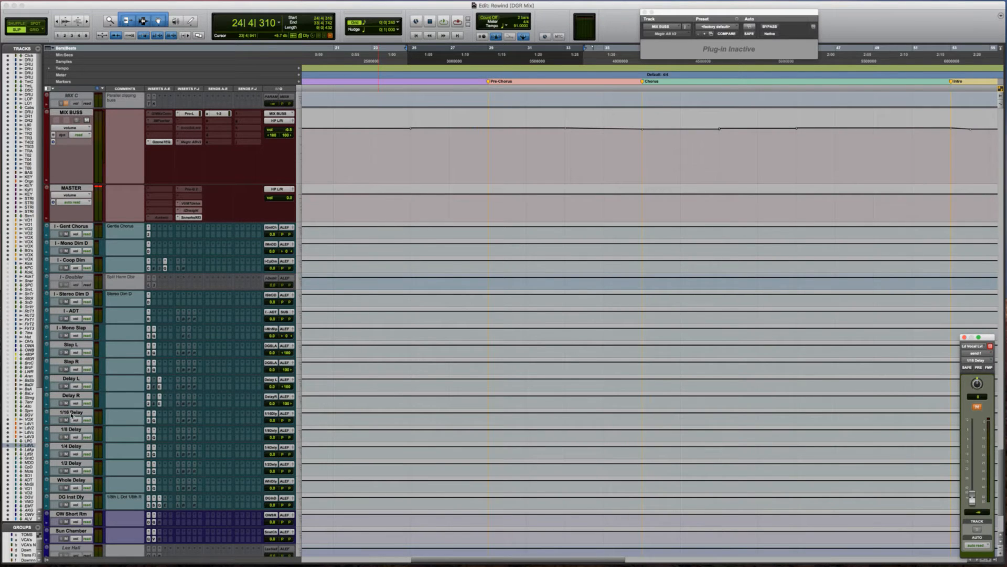
drag(71, 415, 54, 442)
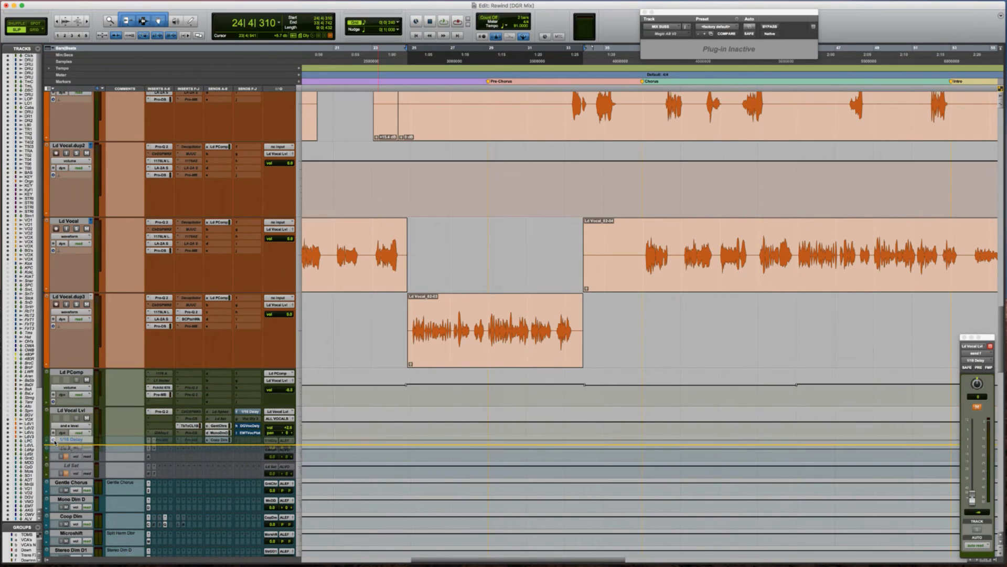
Increase the 1/16 Delay track's height so its inserts are shown in full.
drag(401, 461, 403, 455)
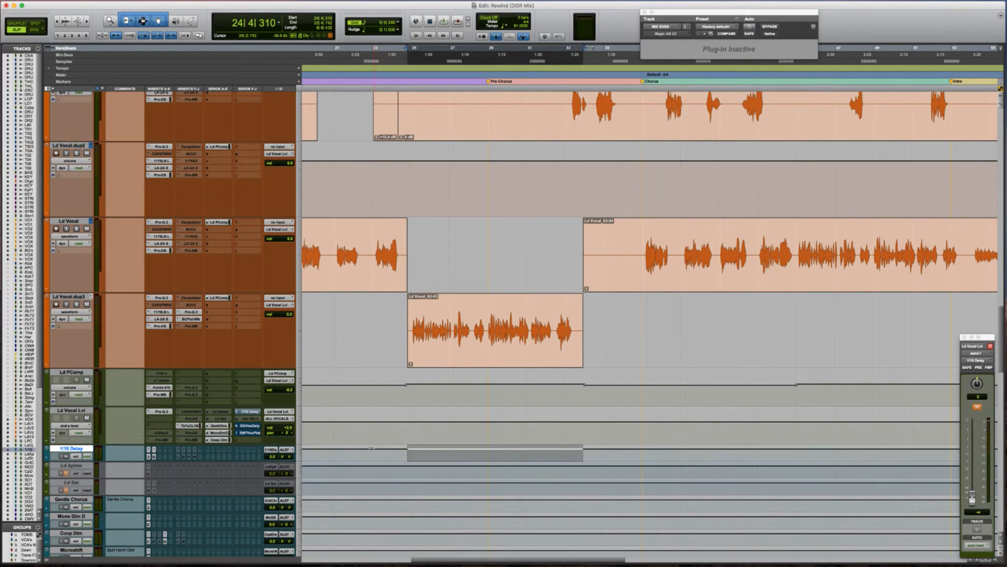
click(405, 451)
key(ctrl+Up)
key(ctrl+Up)
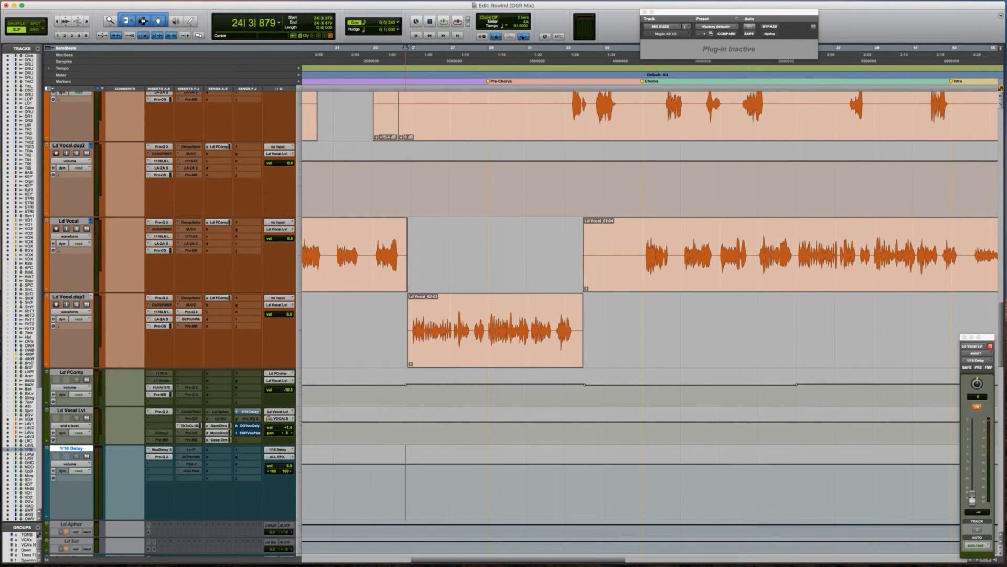
Unmute the 1/16 Delay send on Ld Vocal Lvl at 0.0 dB and place the edit cursor before the Ld Vocal.dup3 clip.
click(252, 414)
click(252, 414)
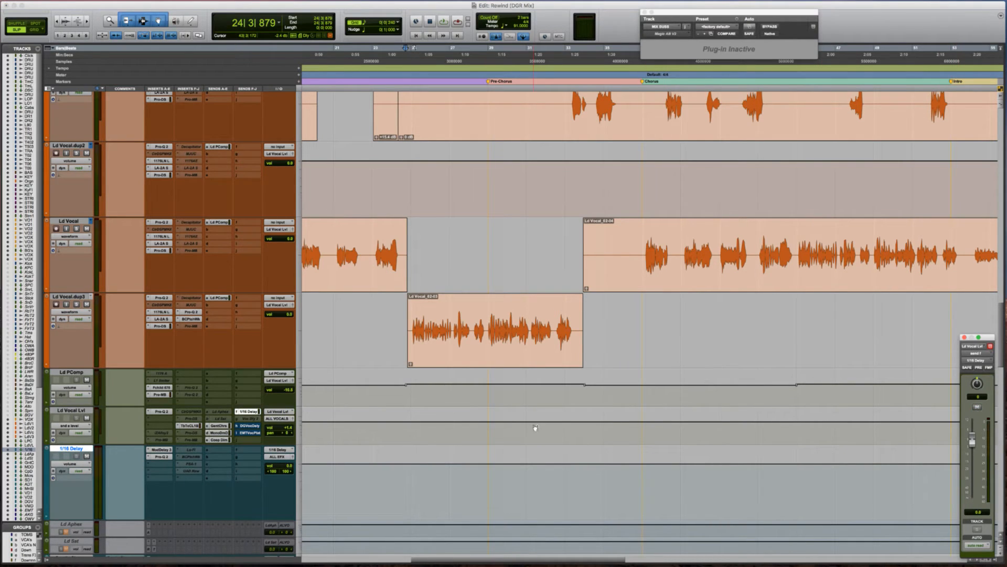
click(391, 318)
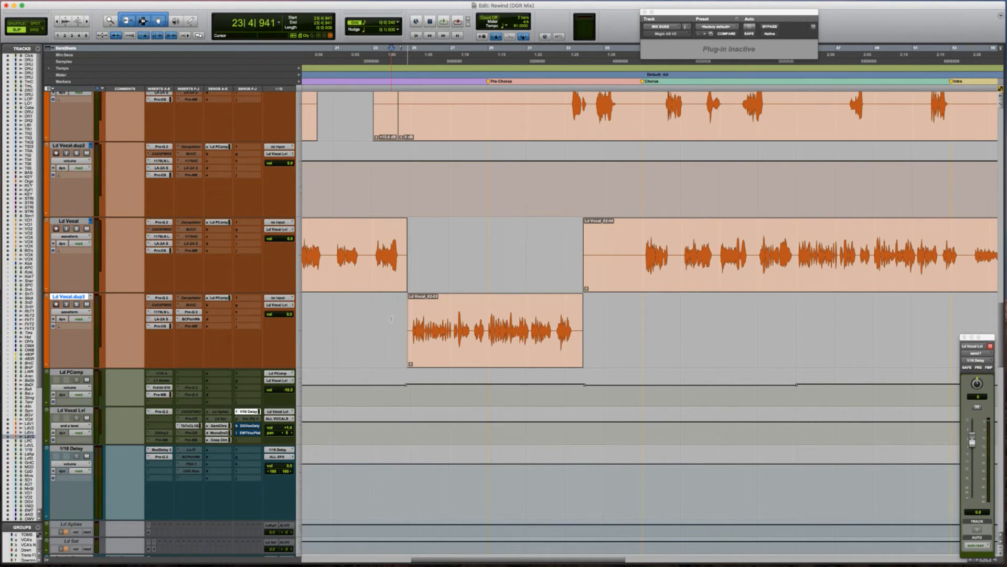
Set the delay time of Mod Delay III on the 1/16 Delay track to about 133 ms while auditioning the vocal.
click(160, 450)
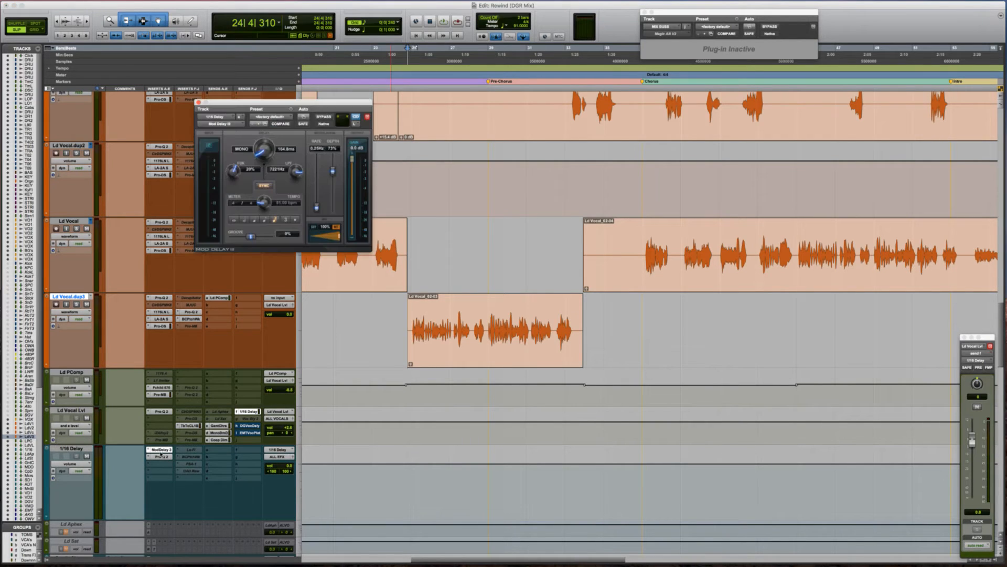
key(space)
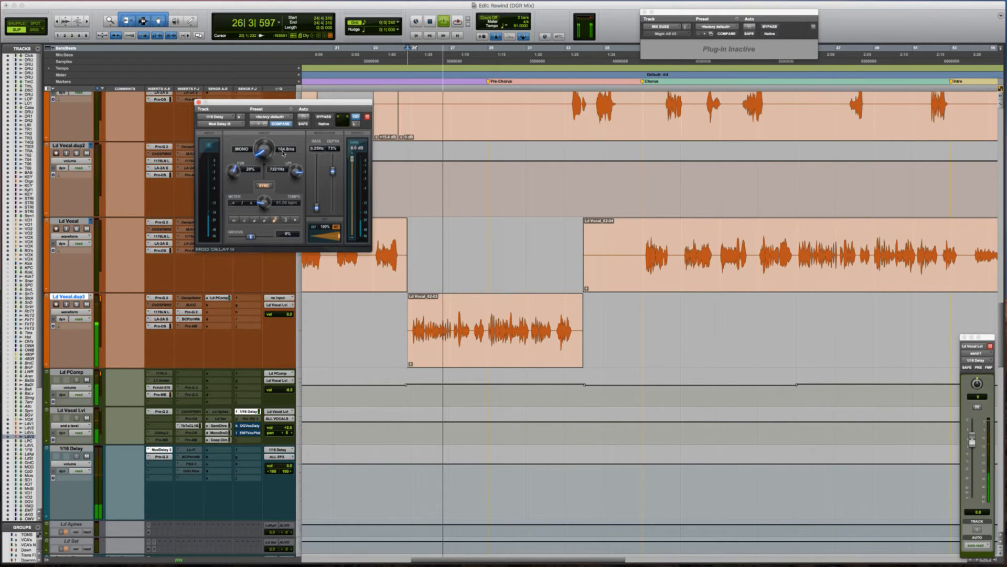
key(space)
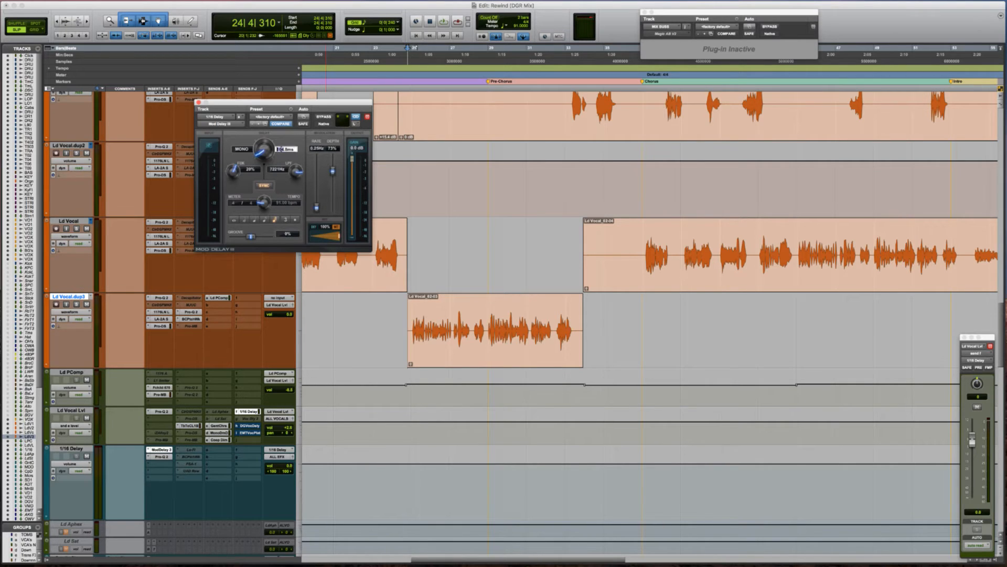
key(space)
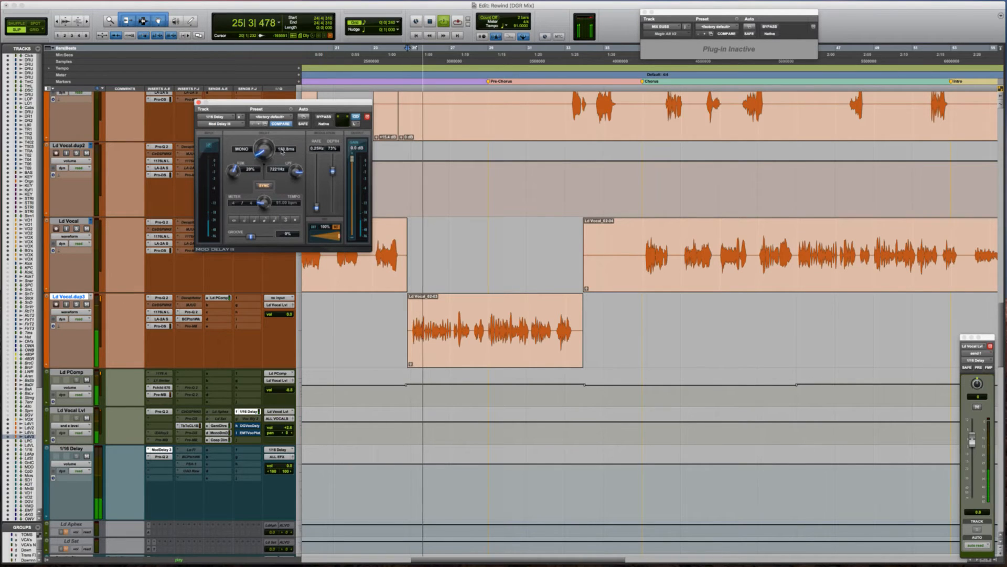
mouse_move(265, 150)
mouse_down()
mouse_move(260, 135)
mouse_move(251, 152)
mouse_up()
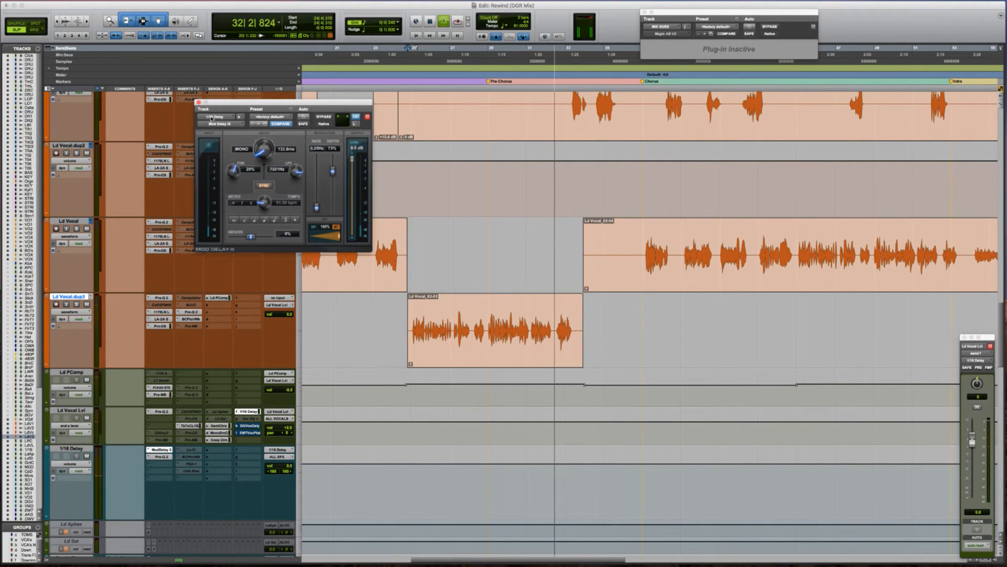
click(198, 102)
key(space)
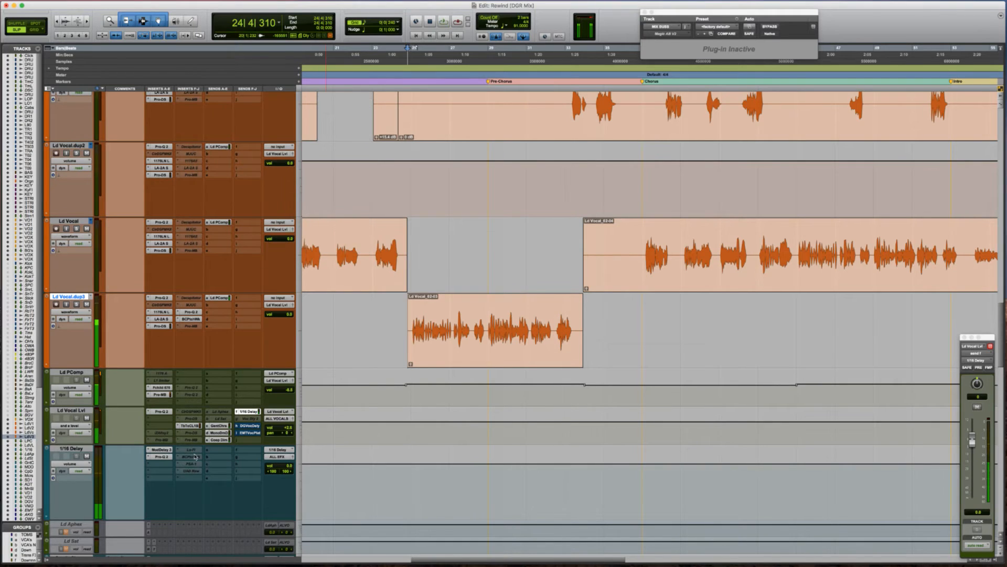
Insert the stereo PanMan plug-in in the free slot after Pro-Q 2 on the 1/16 Delay track.
click(150, 467)
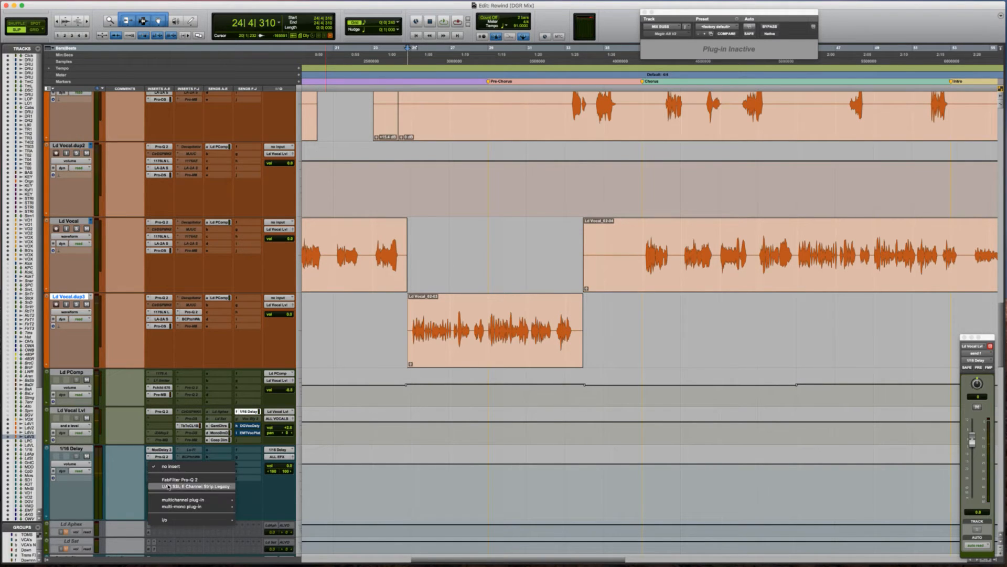
mouse_move(203, 499)
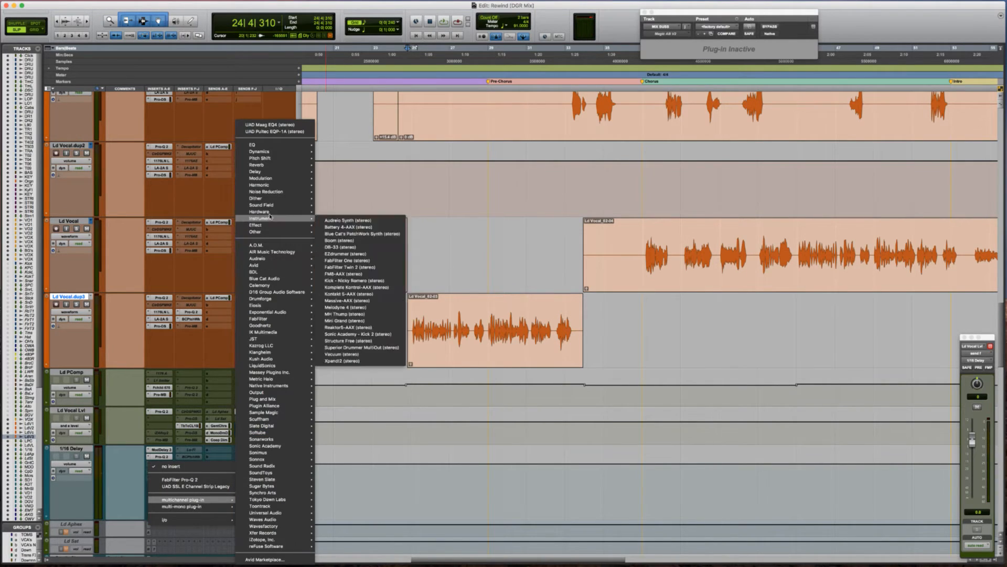
mouse_move(272, 209)
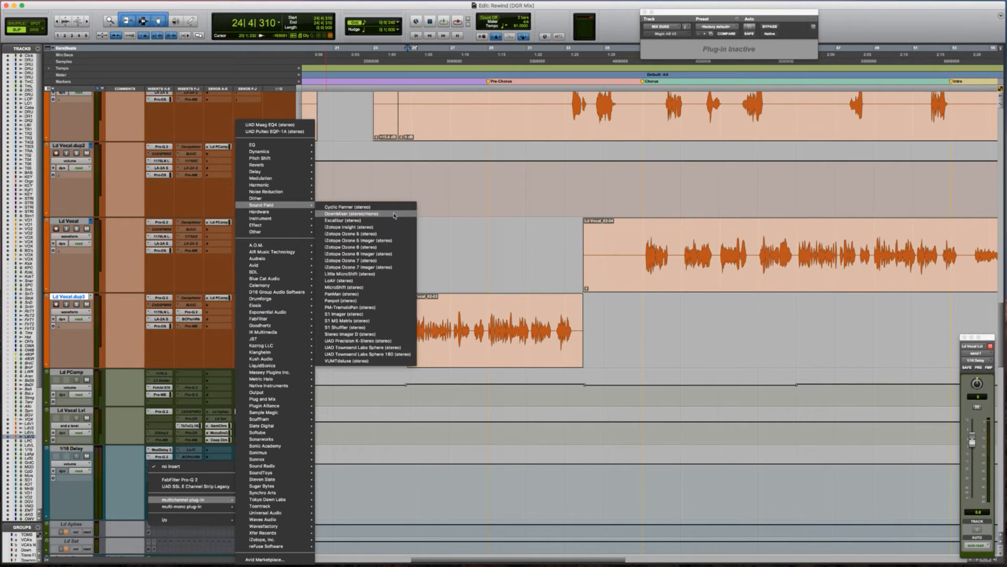
click(369, 295)
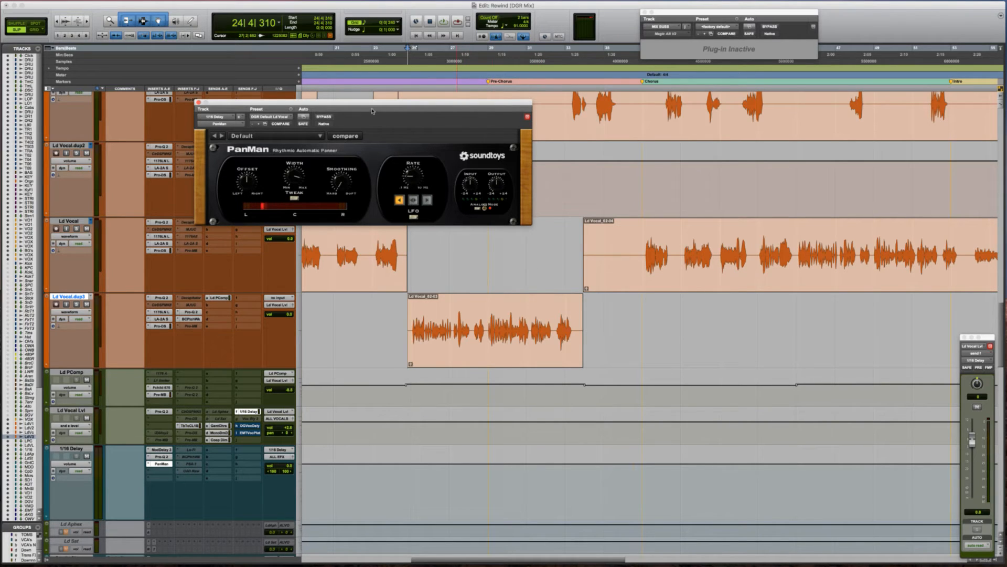
Load PanMan's Rhodes Vibe preset from the Dynamic Pans category and audition the passage.
drag(372, 110, 561, 192)
click(446, 217)
mouse_move(469, 234)
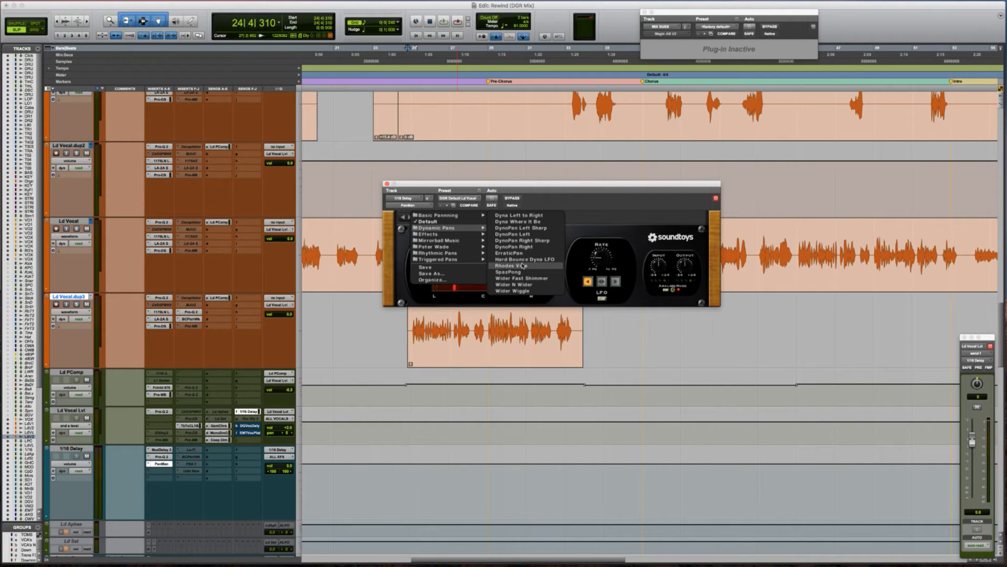
click(523, 266)
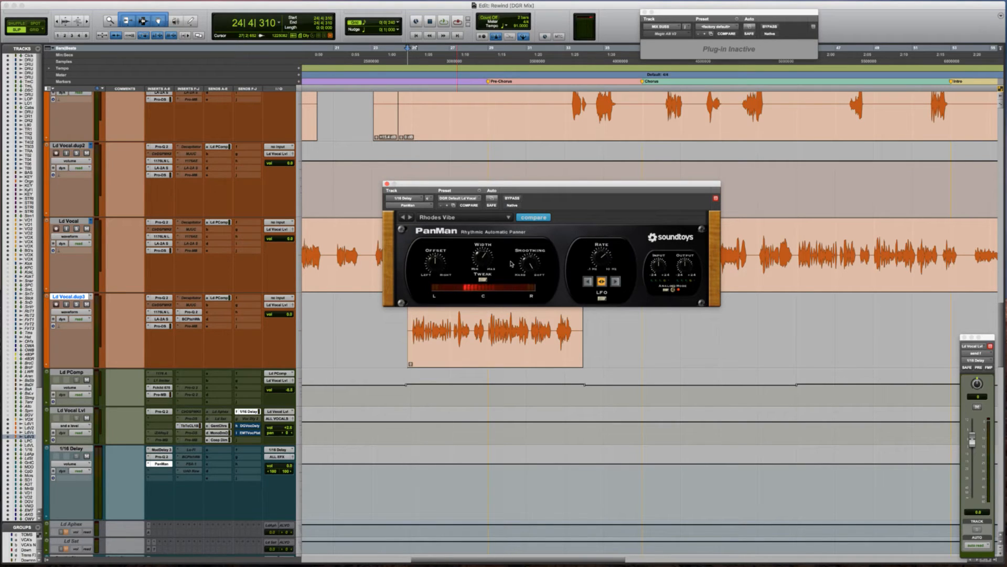
key(space)
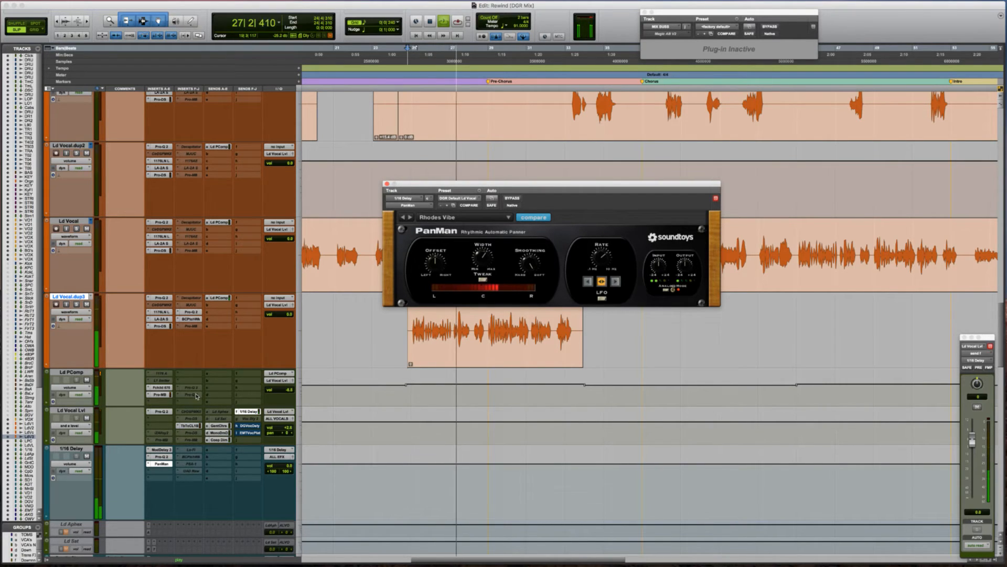
In Pro-Q 2 on the 1/16 Delay track, add a slight upper-mid boost and a midrange cut of about 3 dB.
click(161, 457)
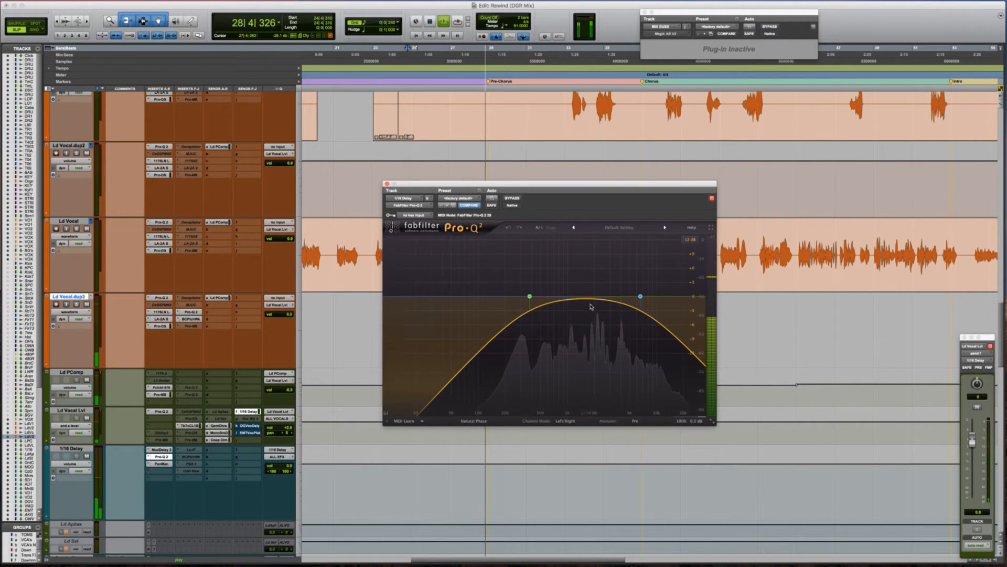
click(604, 296)
drag(596, 256, 591, 312)
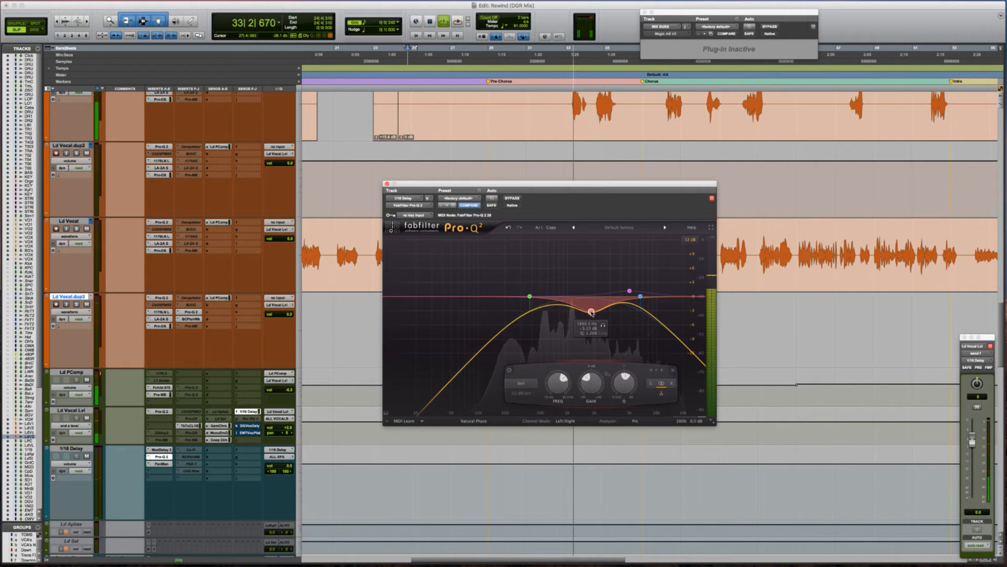
In Pro-Q 2 on the 1/16 Delay track, turn the slight upper-mid boost into a small cut while auditioning the vocal.
click(630, 291)
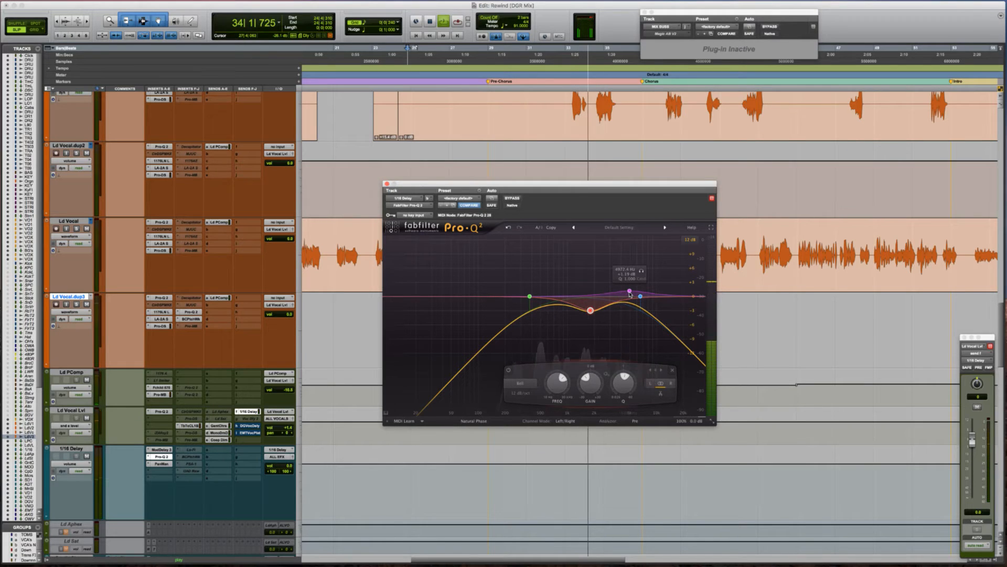
mouse_move(630, 296)
mouse_down()
mouse_move(635, 309)
mouse_move(624, 311)
mouse_up()
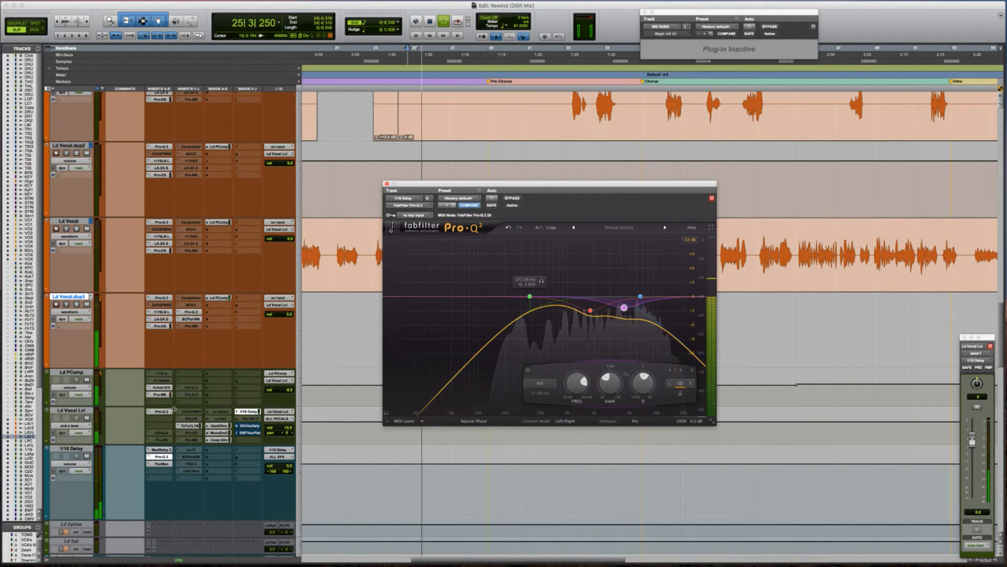
key(space)
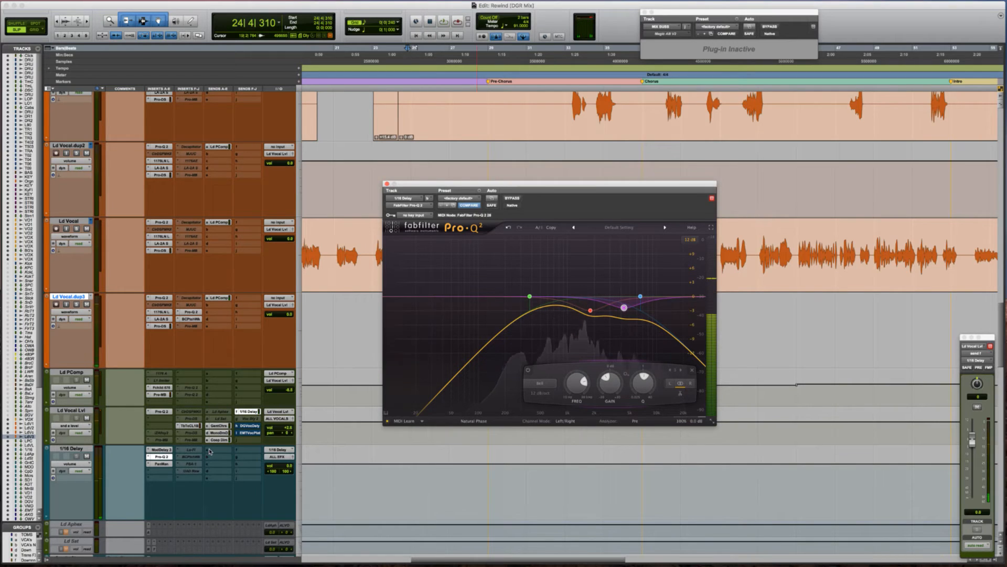
Add two sends on the 1/16 Delay track, to the mono Delay L and Delay R buses, both at 0.0 dB.
click(213, 456)
mouse_move(229, 471)
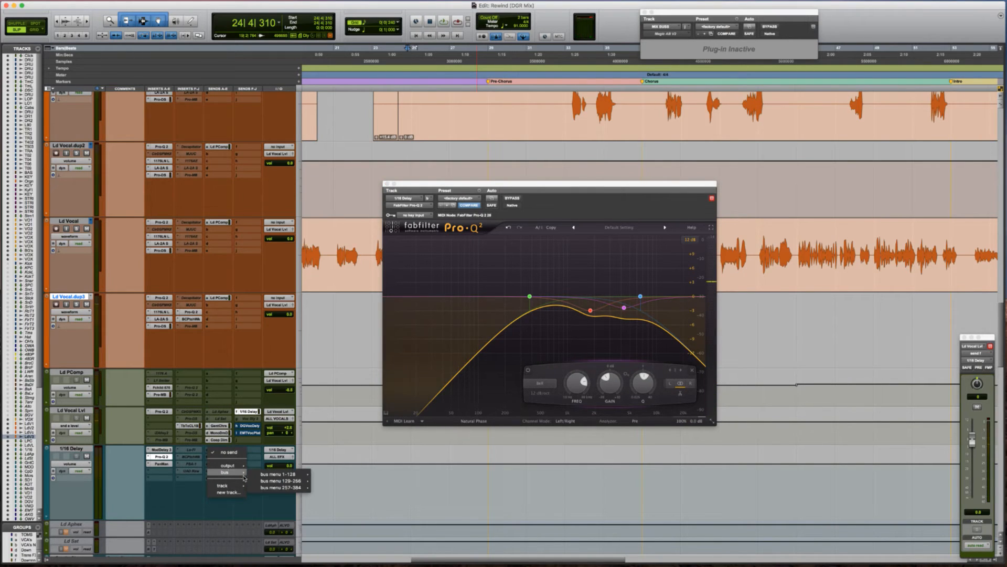
mouse_move(278, 474)
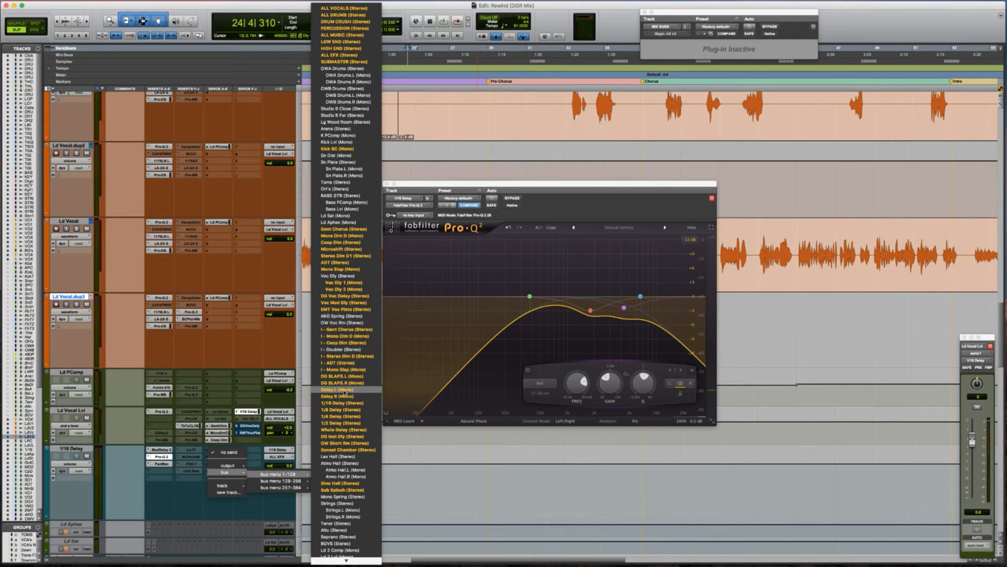
click(338, 389)
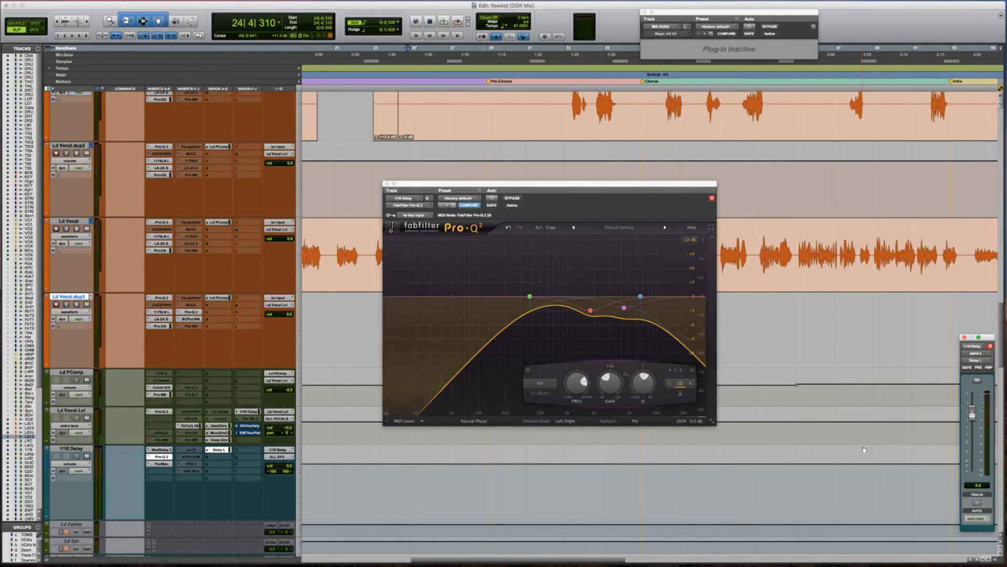
key(space)
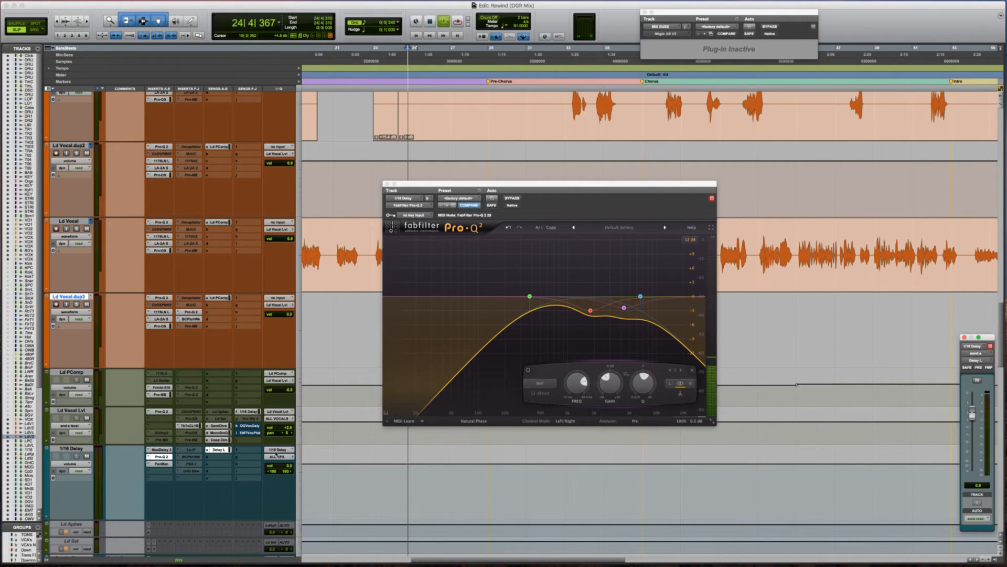
key(space)
click(225, 456)
mouse_move(237, 480)
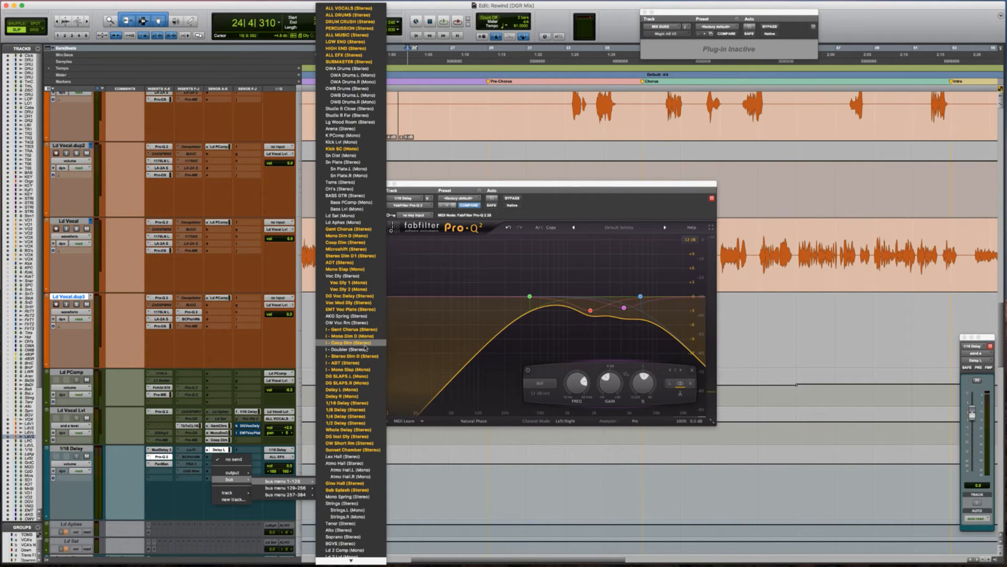
click(360, 390)
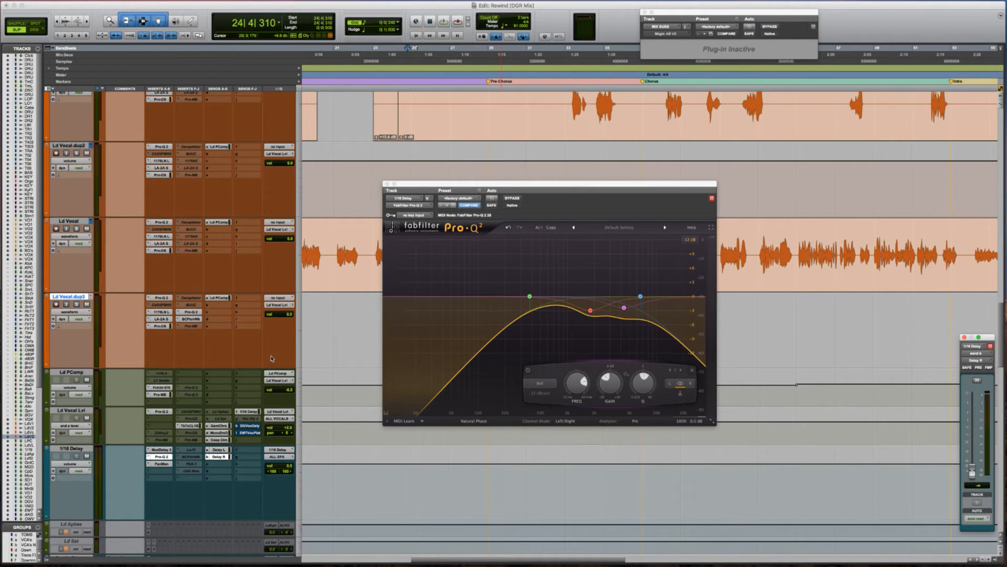
Examine the Nectar 2 and EchoBoy settings on the Delay L track and the matching echo plug-in on the Delay R track.
scroll(240, 307, up, 10)
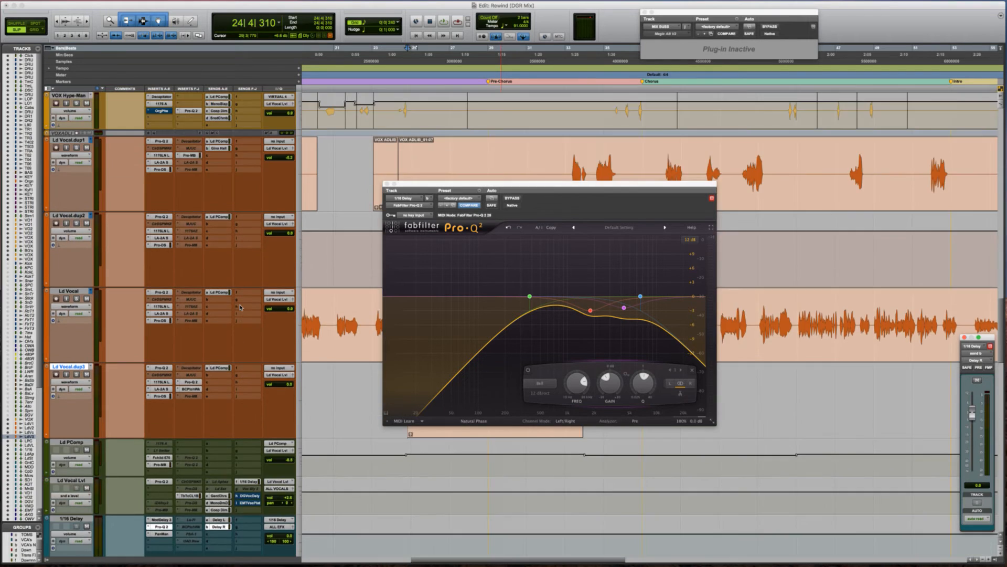
scroll(241, 308, up, 3)
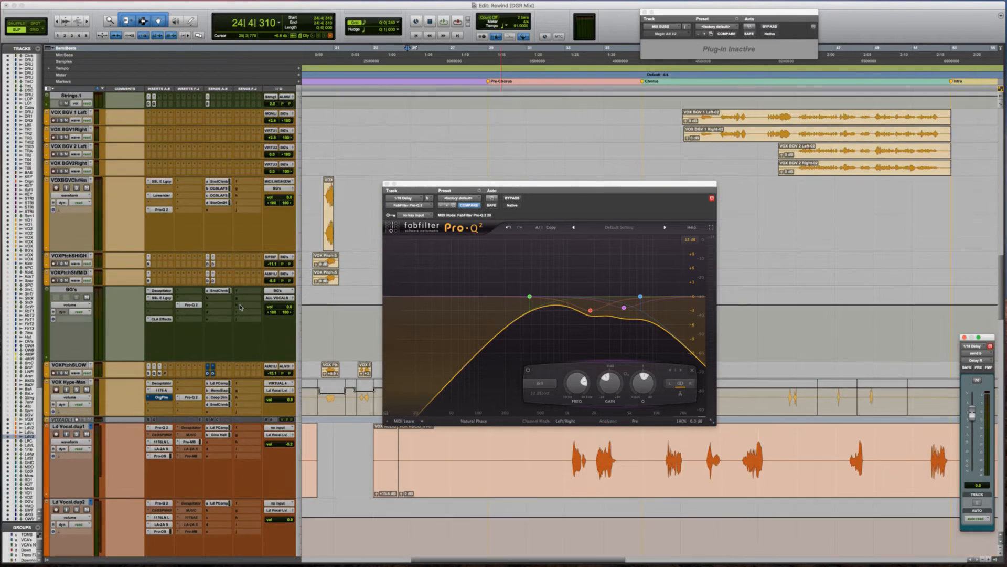
scroll(225, 251, down, 14)
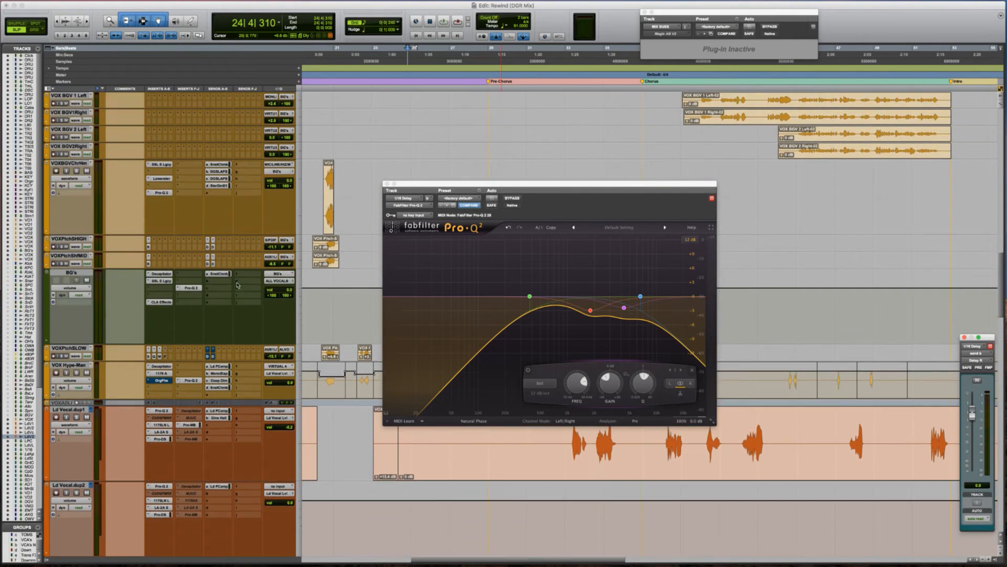
scroll(237, 285, down, 13)
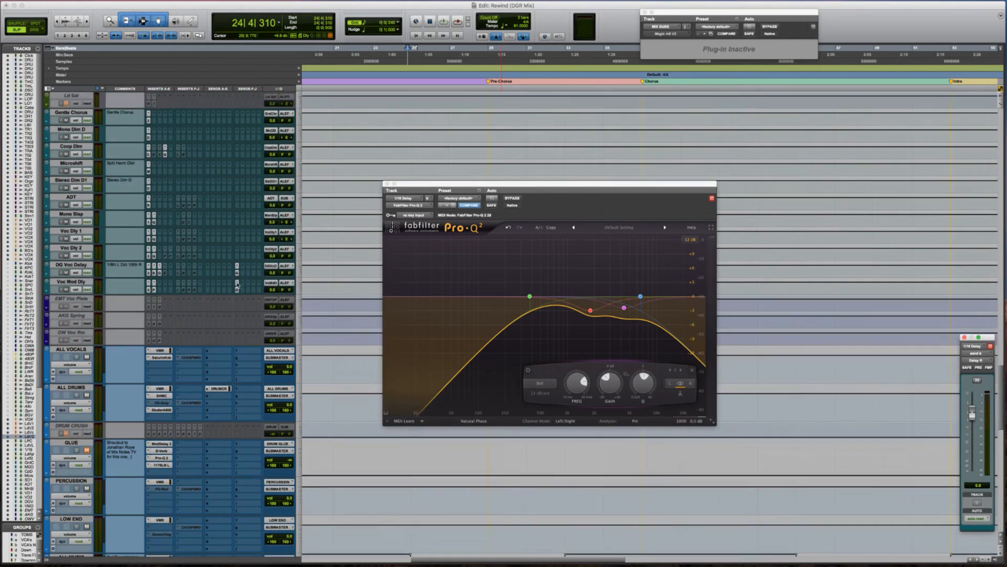
scroll(157, 243, down, 16)
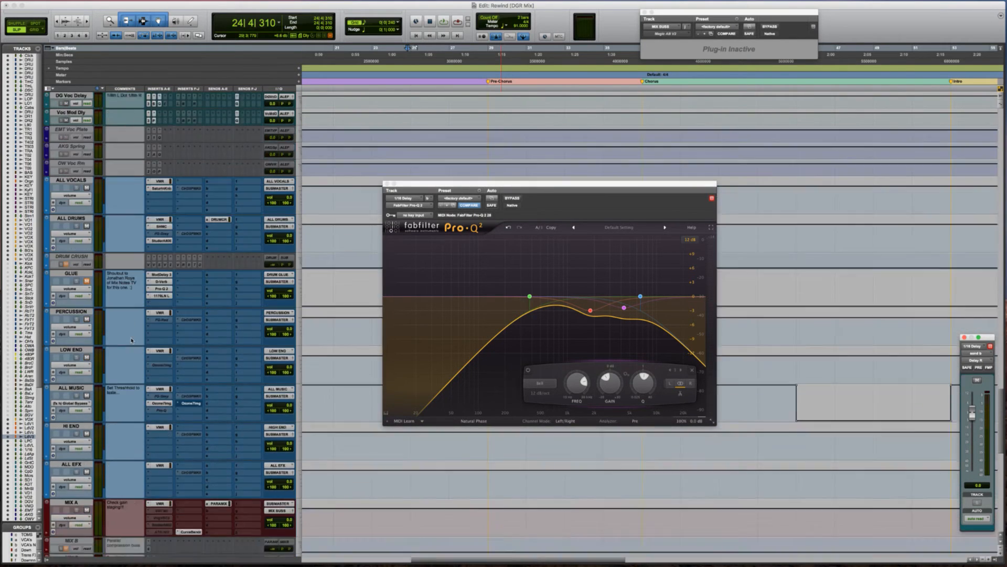
scroll(131, 340, down, 5)
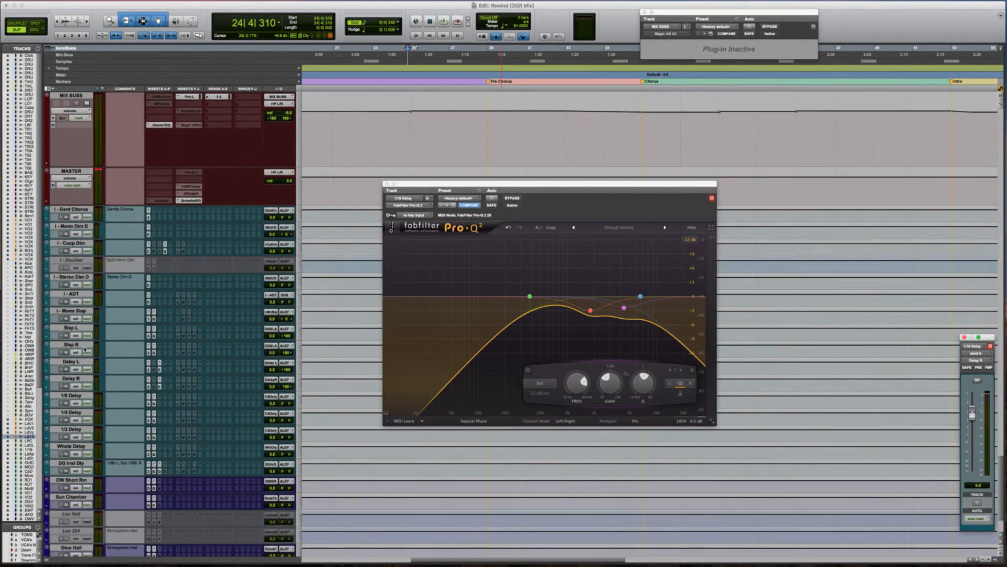
click(150, 371)
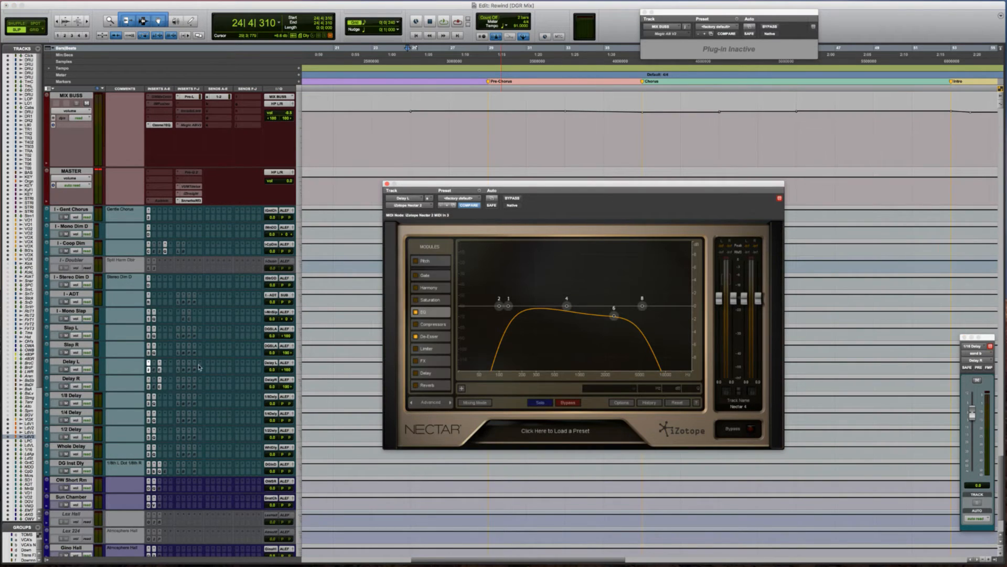
click(159, 370)
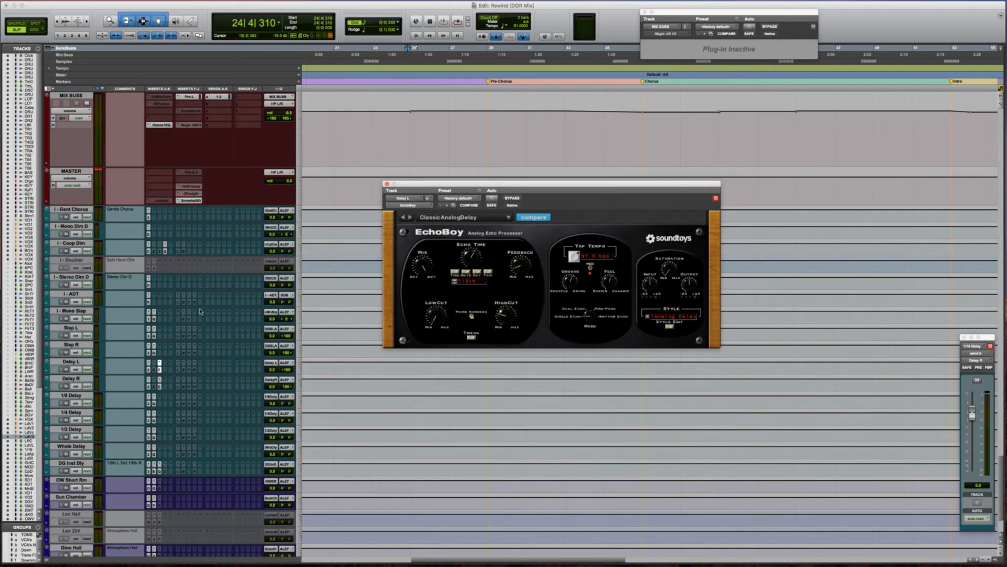
click(160, 389)
click(388, 184)
Return to the lead vocal tracks and audition the passage with the Delay L and Delay R sends active.
scroll(444, 286, down, 15)
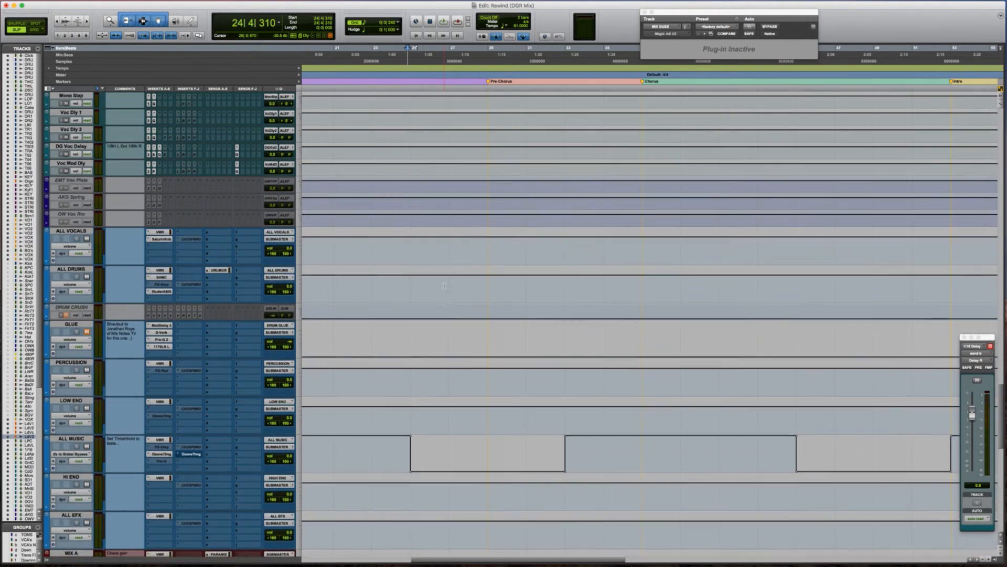
scroll(444, 286, up, 12)
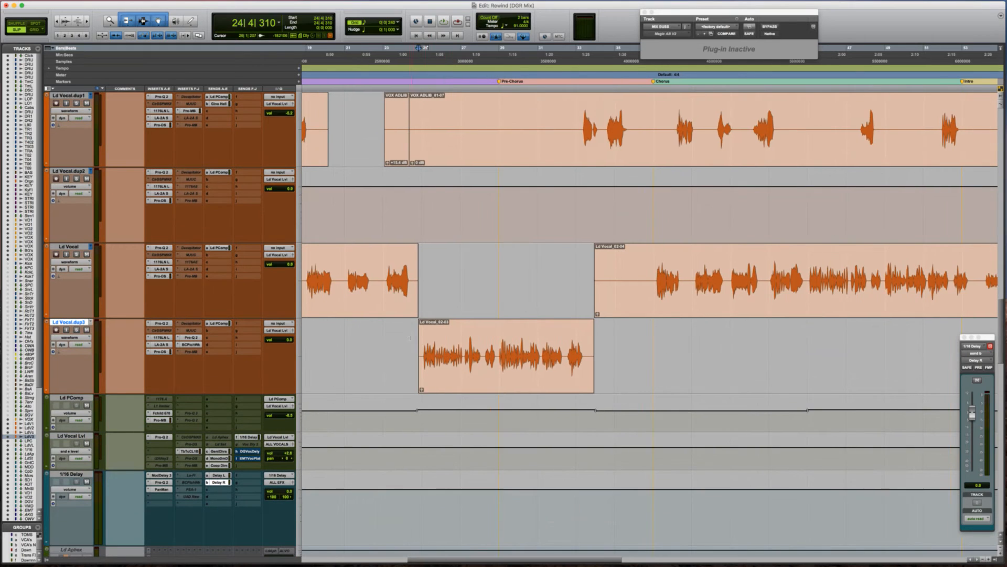
key(space)
scroll(239, 273, down, 3)
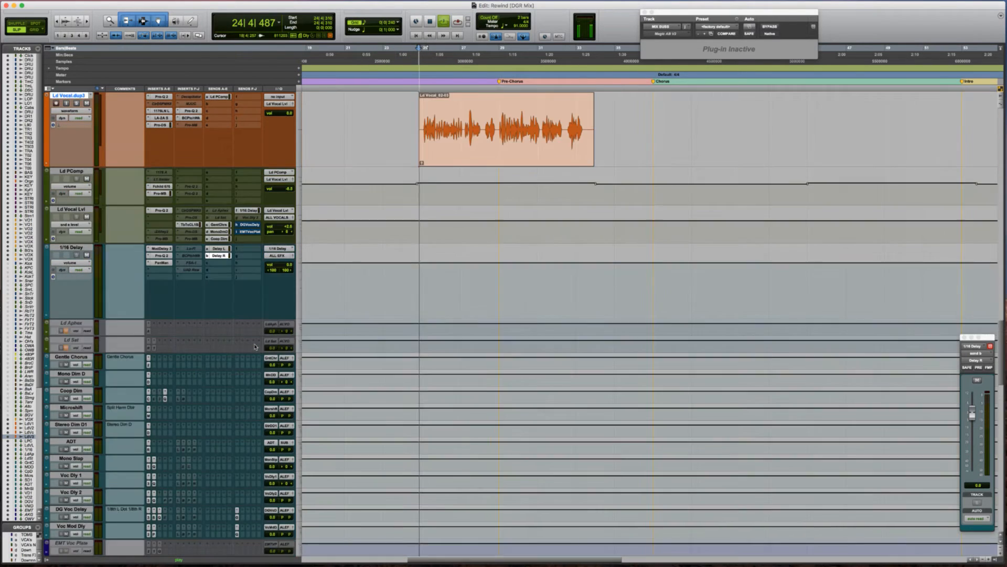
scroll(240, 272, up, 3)
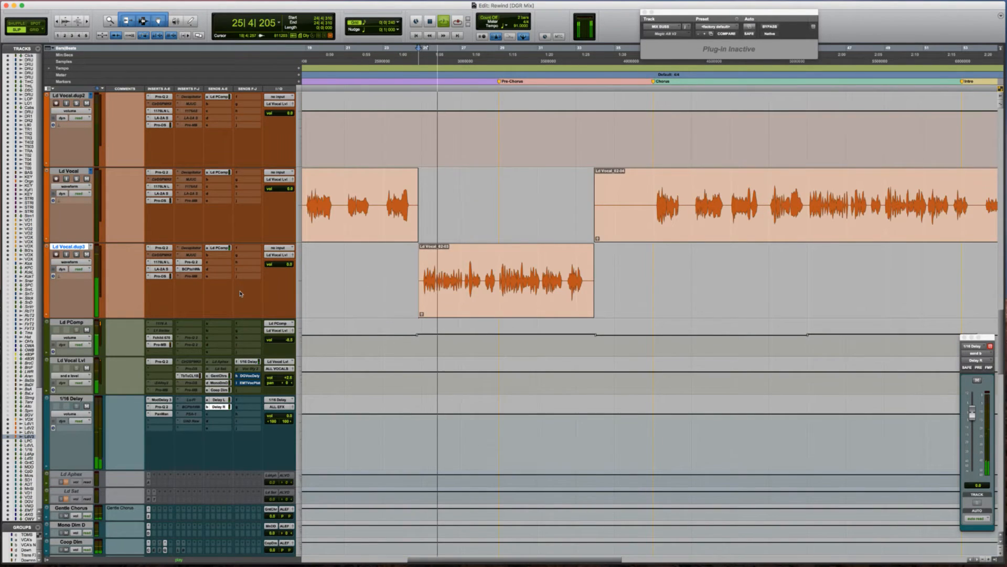
key(space)
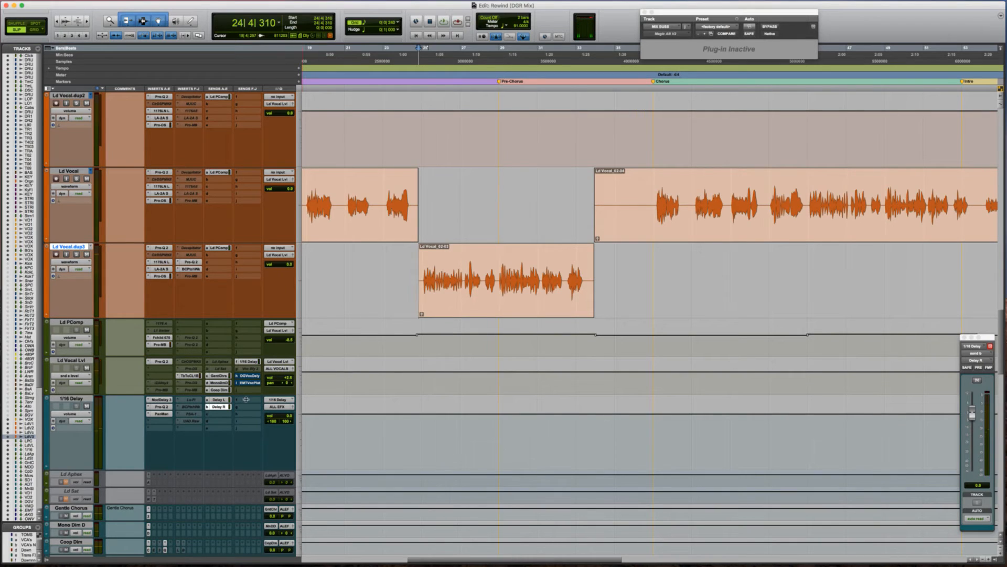
Lower the 1/16 Delay track's volume by a few dB while auditioning the vocal passage.
key(space)
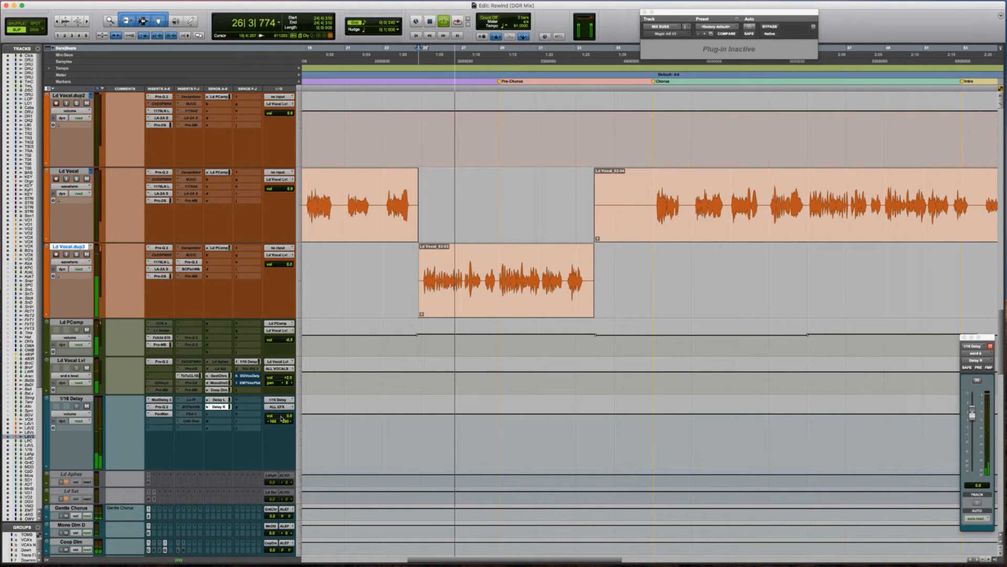
key(space)
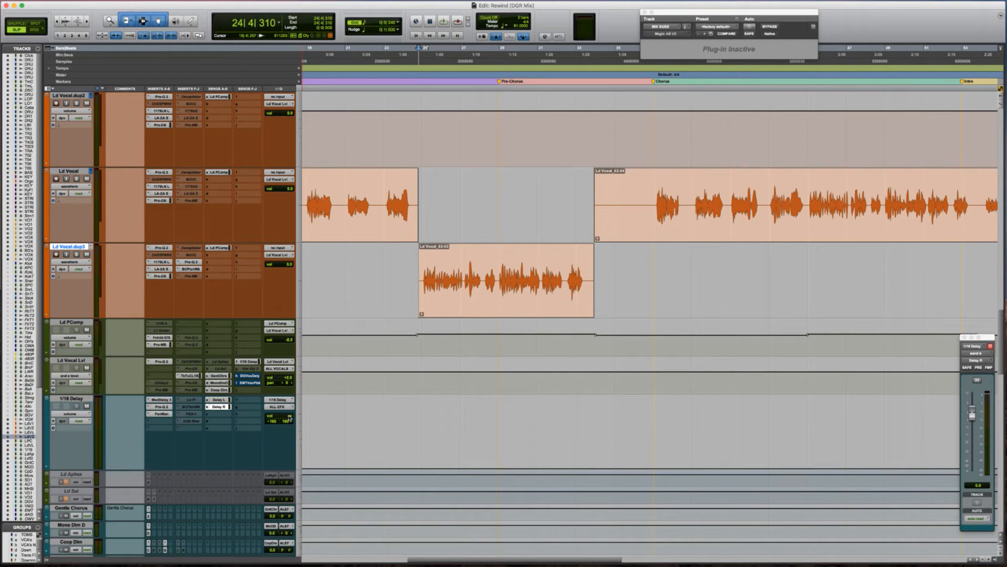
key(space)
drag(284, 417, 282, 396)
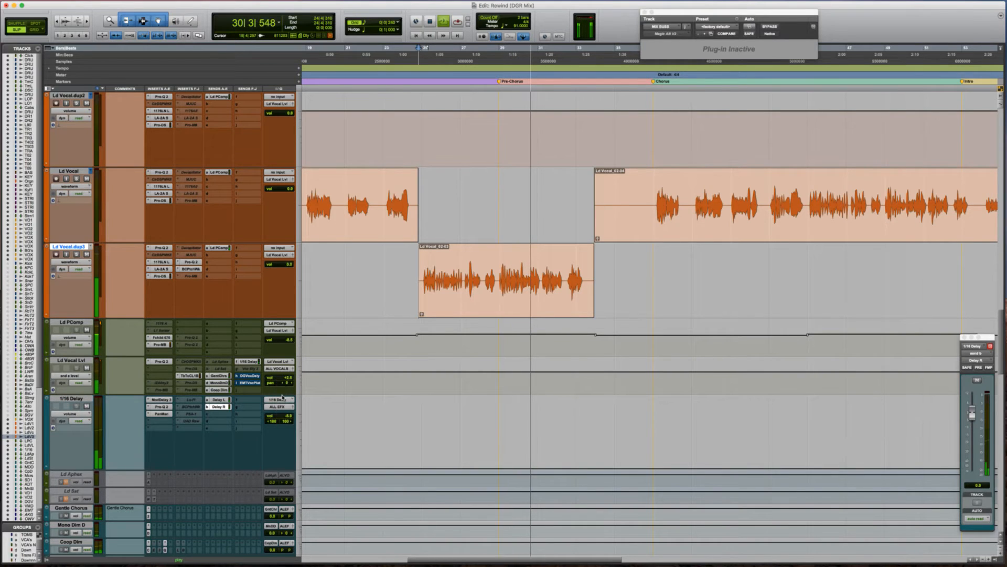
click(382, 268)
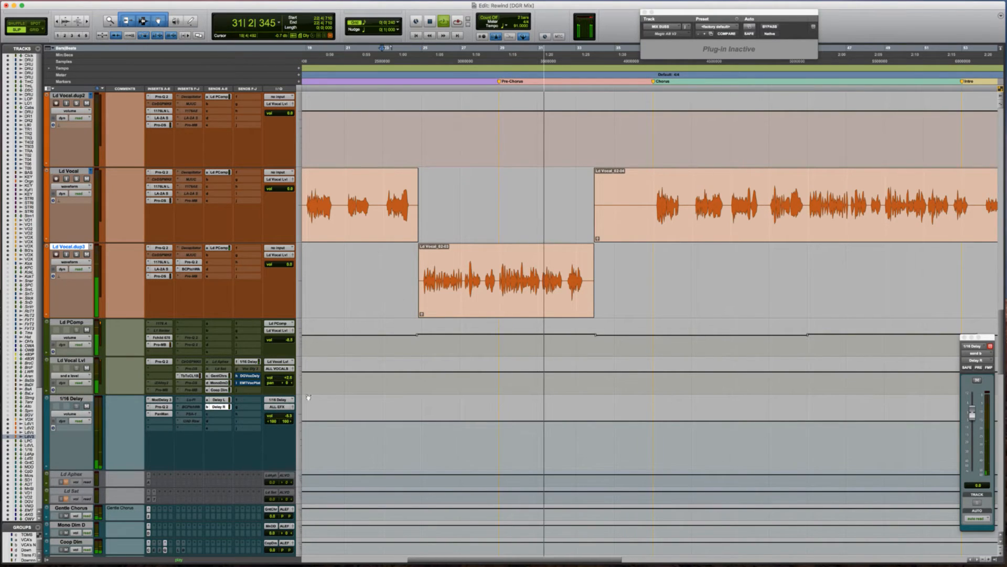
drag(283, 416, 282, 415)
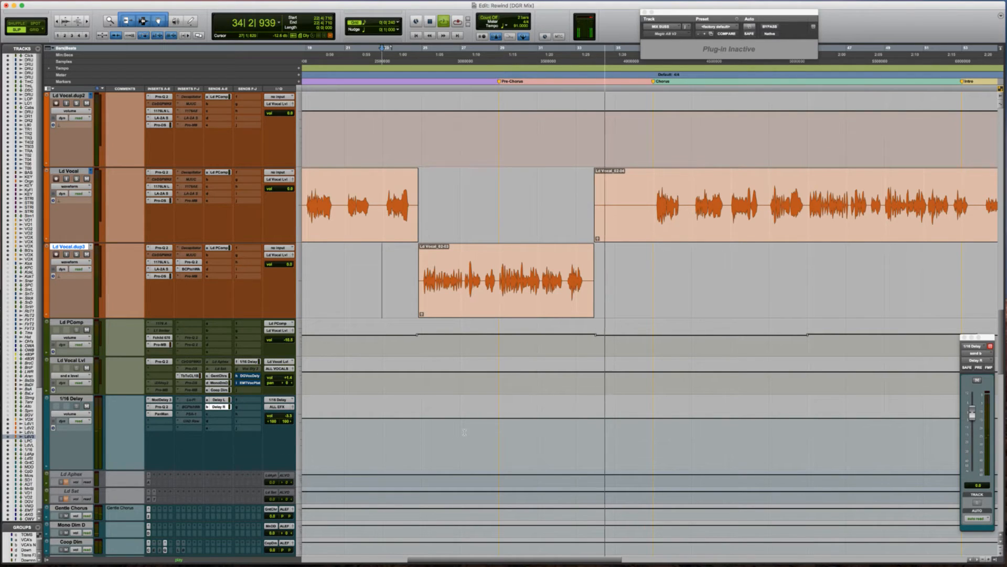
key(space)
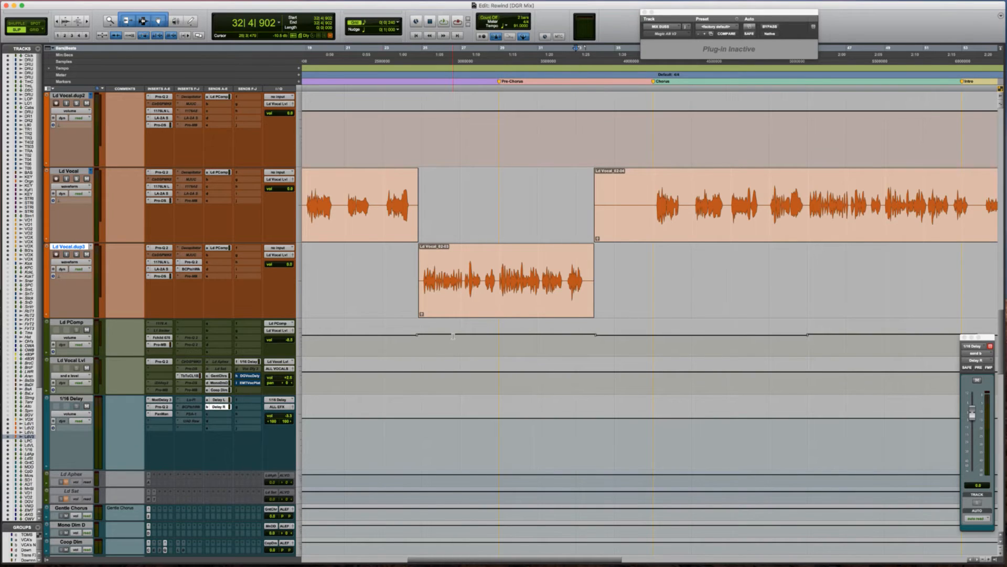
Trim the empty start of the Ld Vocal clip to 36|3|828, just before the Chorus marker, and audition from there.
key(r)
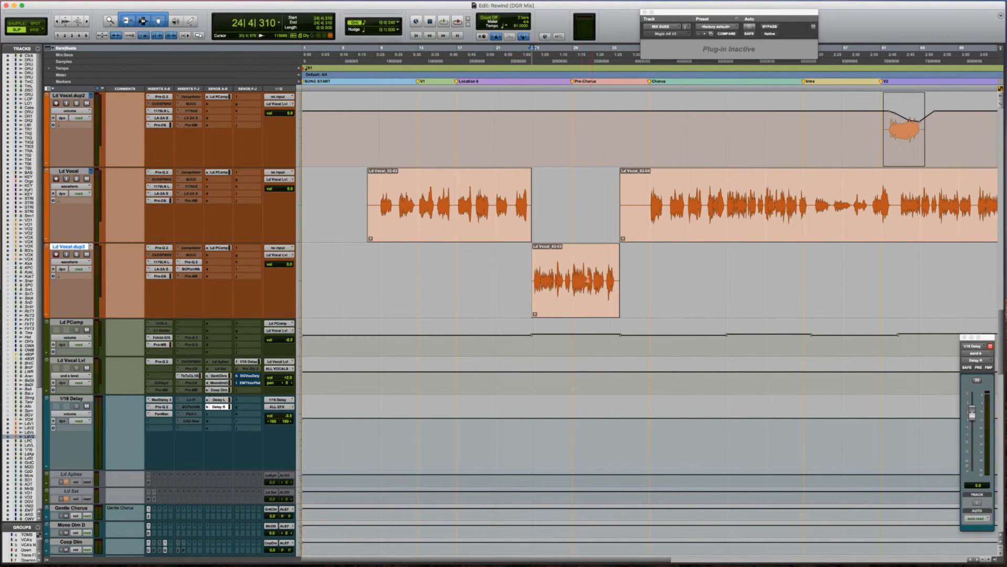
scroll(624, 294, right, 3)
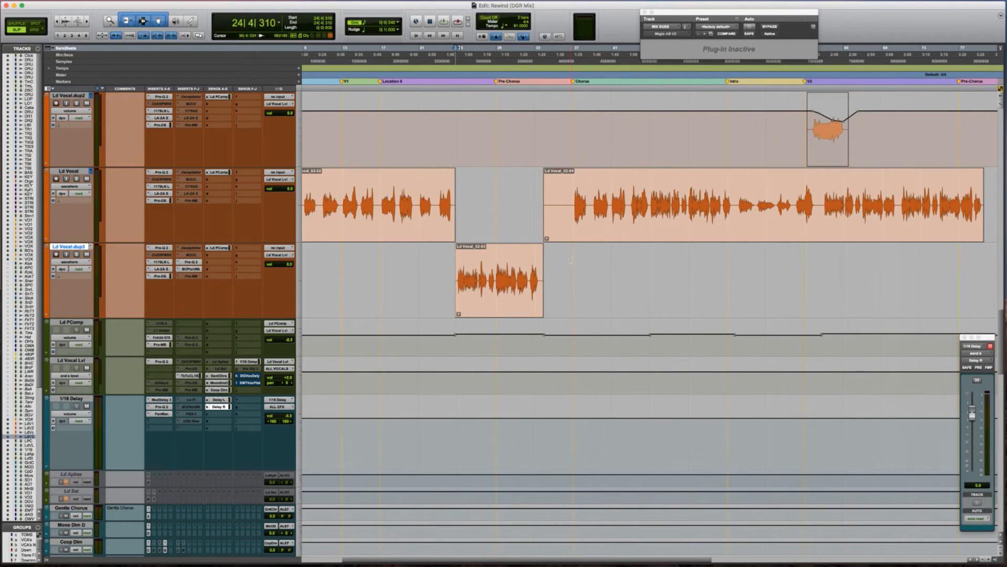
click(571, 198)
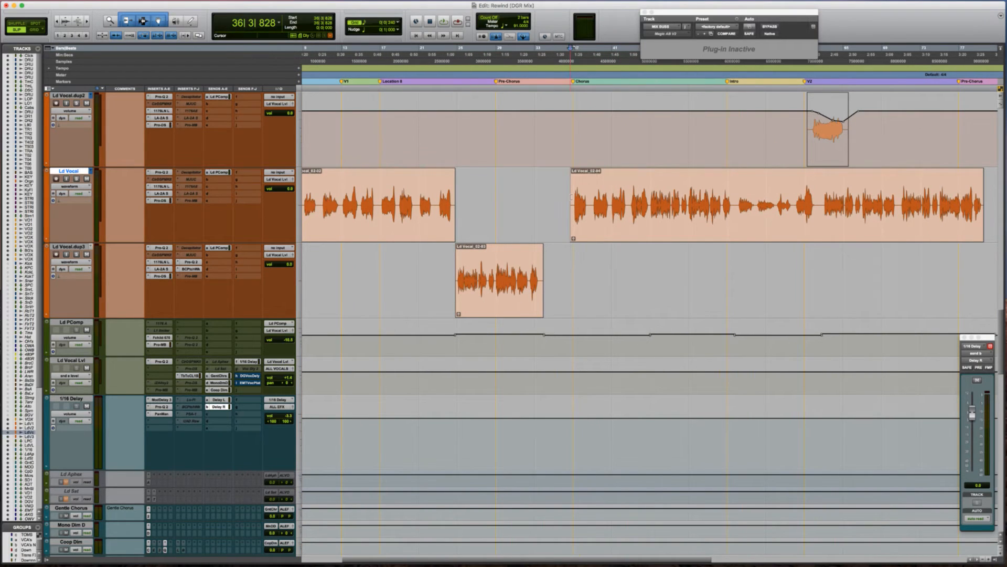
key(space)
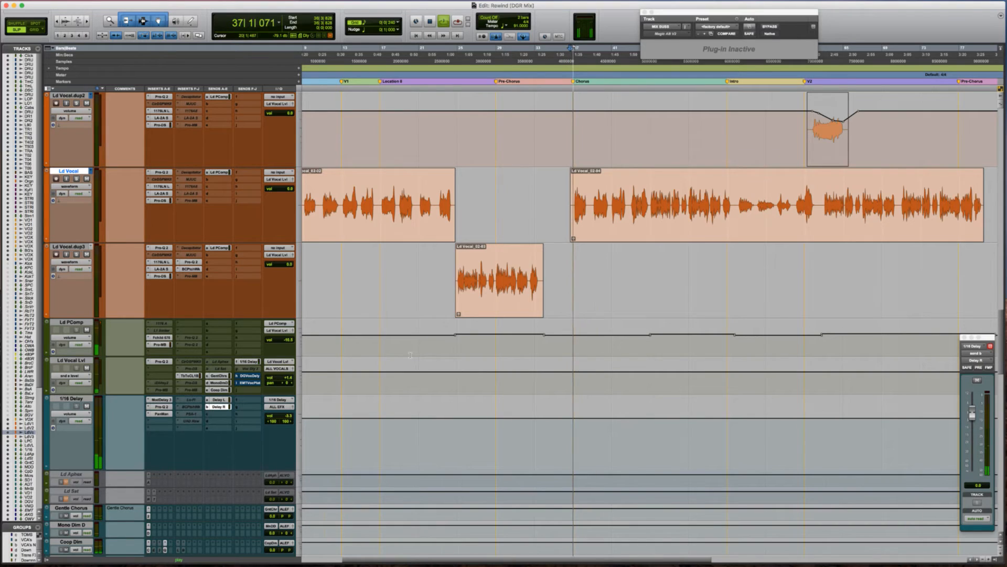
scroll(410, 355, right, 2)
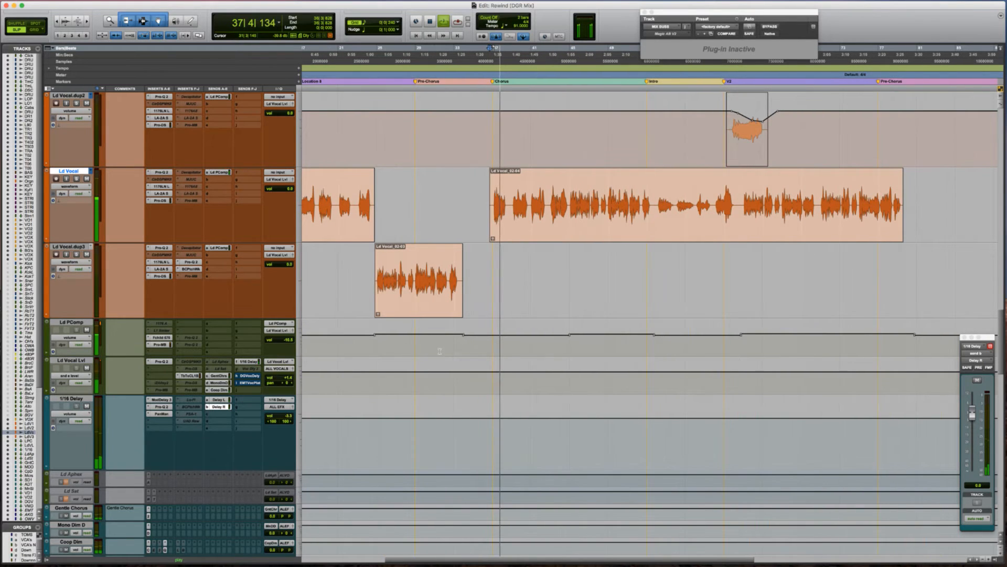
key(space)
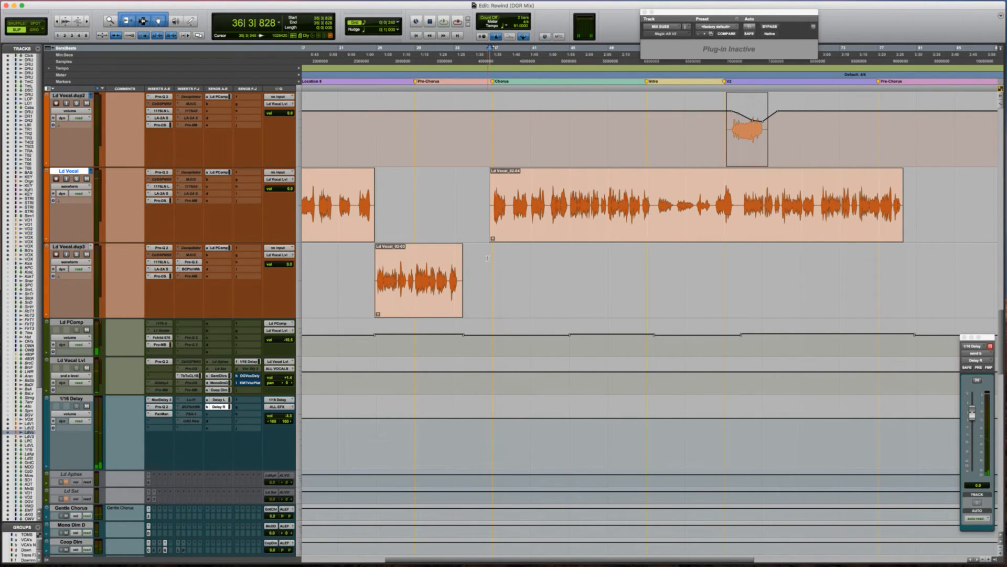
Display the level automation of the 1/16 Delay send on the Ld Vocal Lvl track, and select the 1/16 Delay track.
click(248, 361)
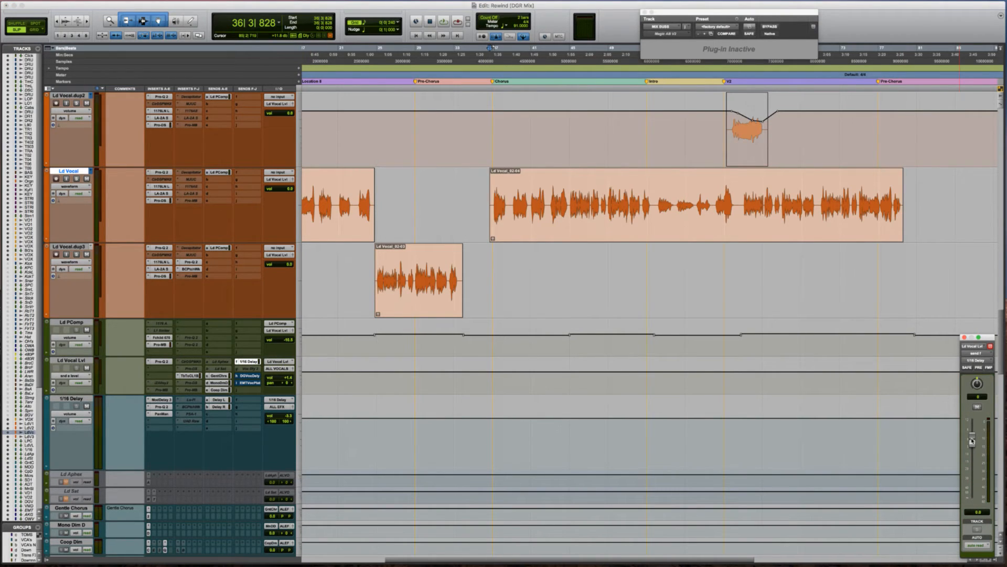
click(972, 441)
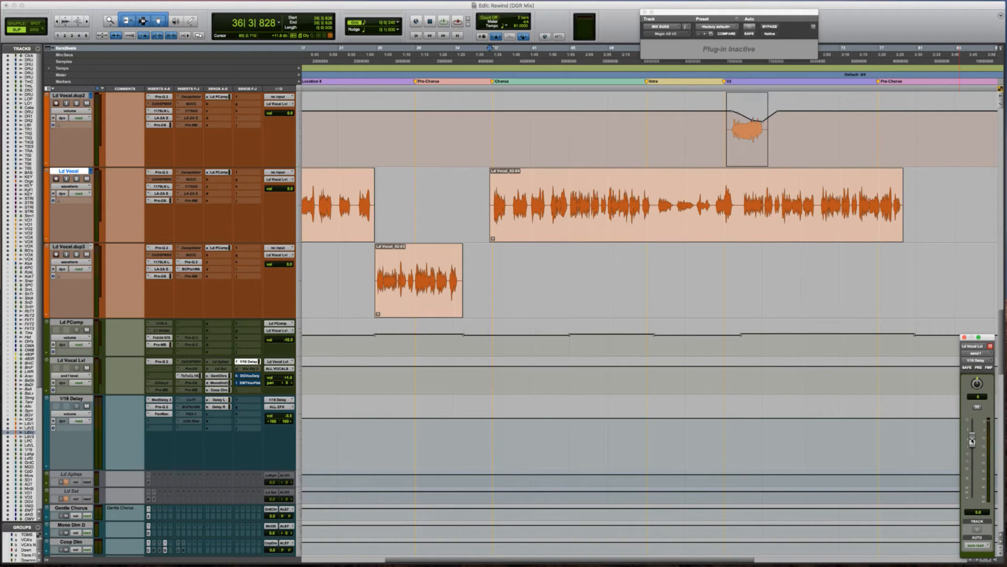
click(73, 400)
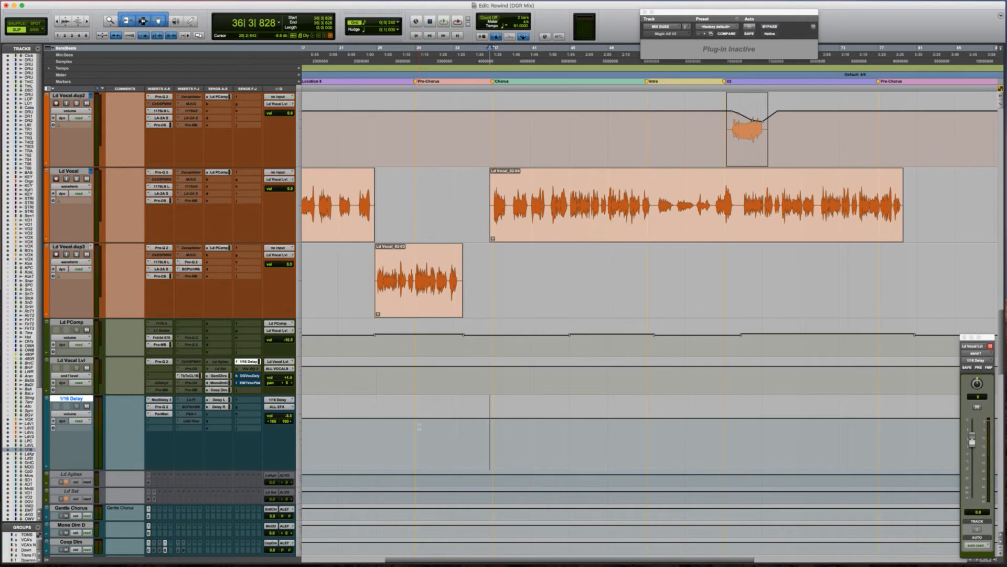
Lower the 1/16 Delay track's volume automation to about -12 dB across the first Ld Vocal clip's range while auditioning it.
scroll(420, 426, left, 10)
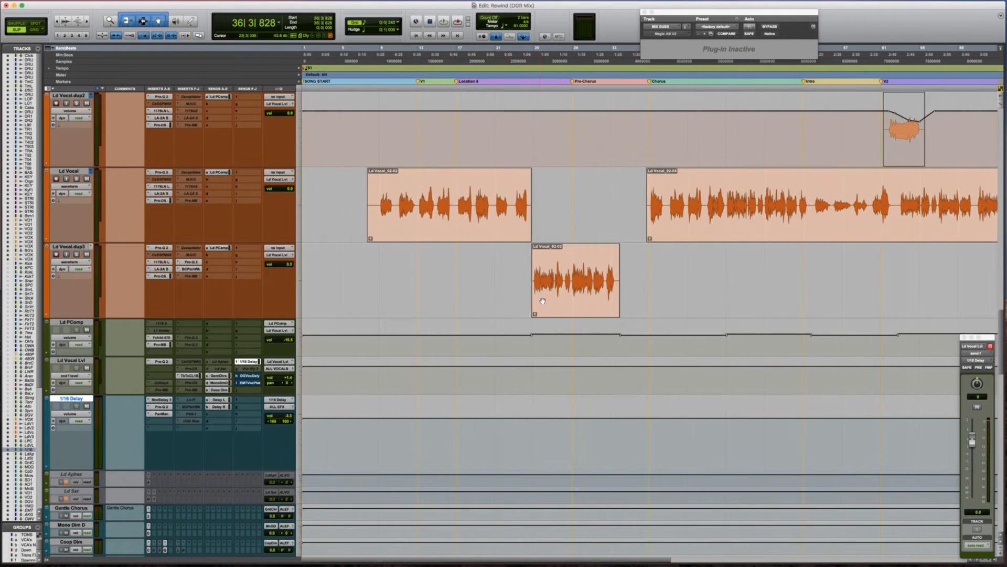
click(563, 278)
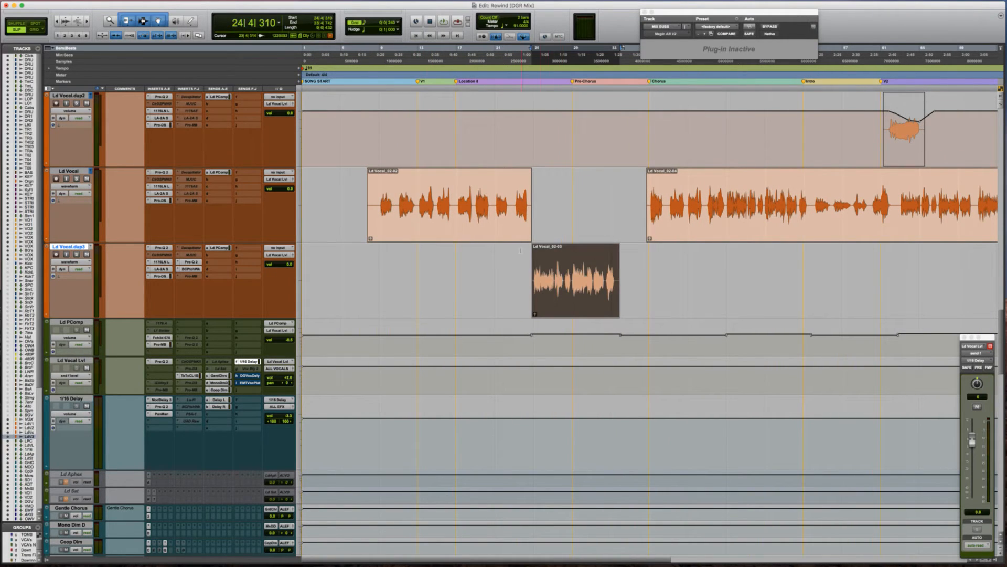
click(462, 192)
key(semicolon)
key(semicolon)
key(semicolon)
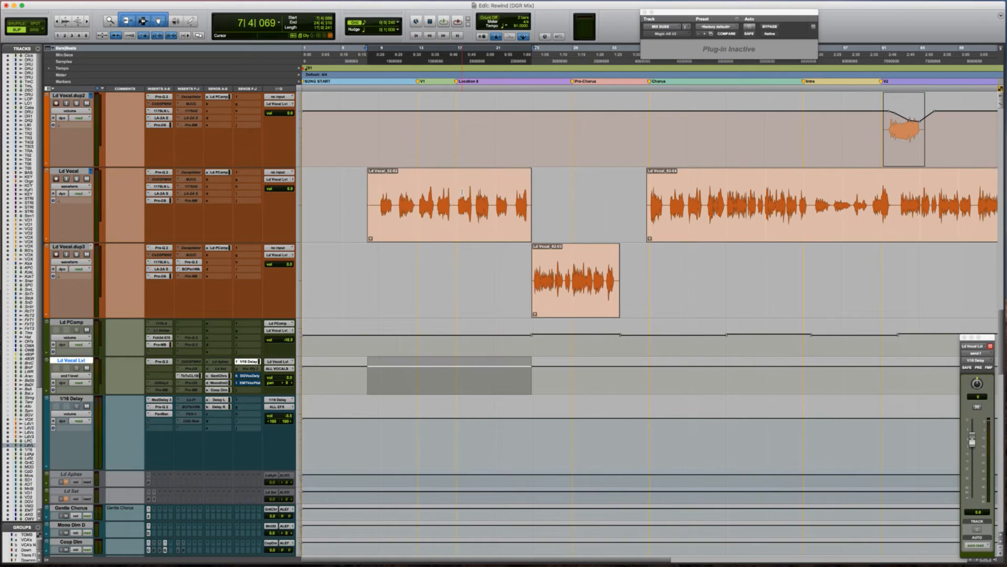
key(semicolon)
key(space)
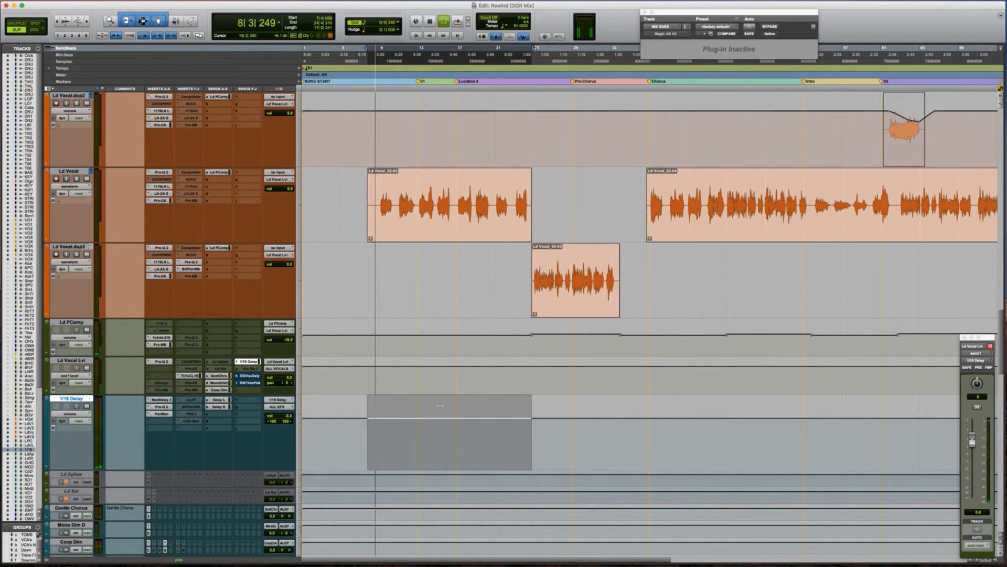
drag(446, 405, 442, 412)
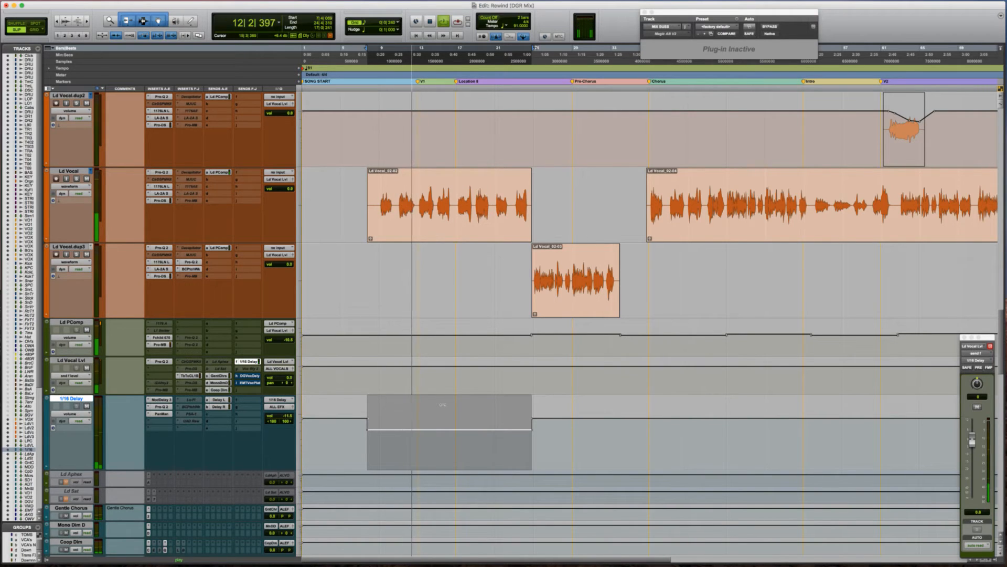
click(443, 405)
drag(443, 405, 443, 407)
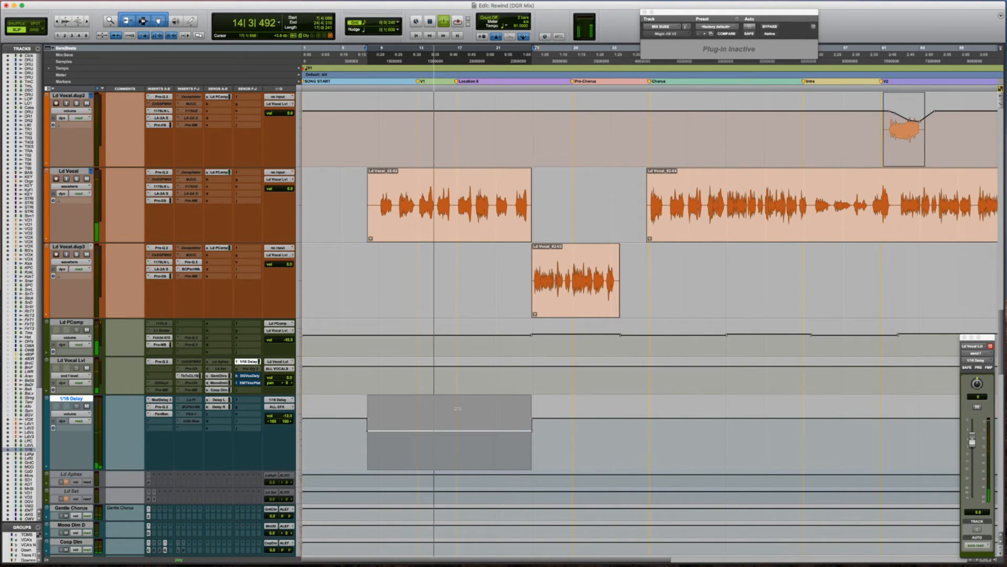
key(space)
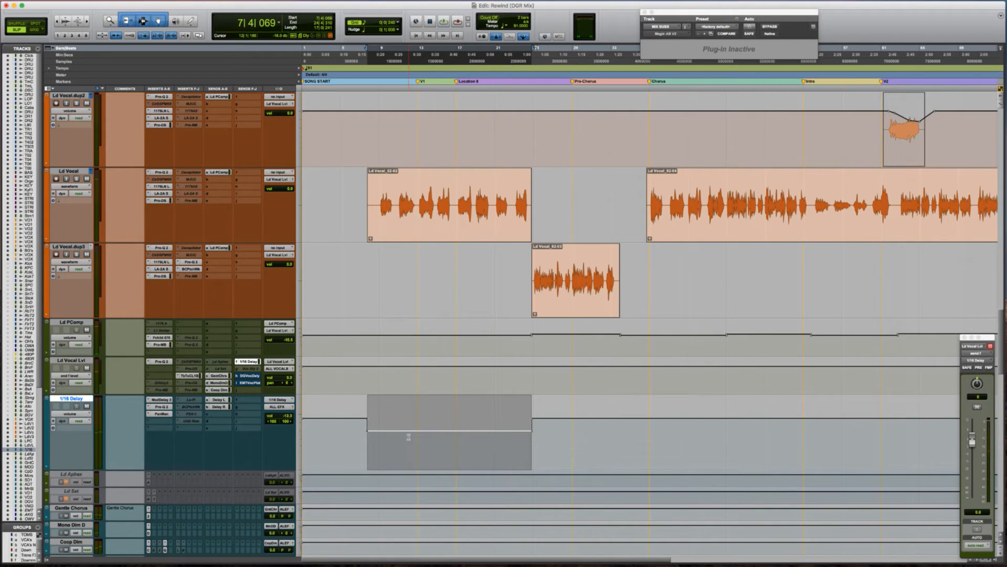
Lower the 1/16 Delay track's volume automation by about 7 dB over the first half of the Chorus and play it back.
scroll(567, 424, right, 10)
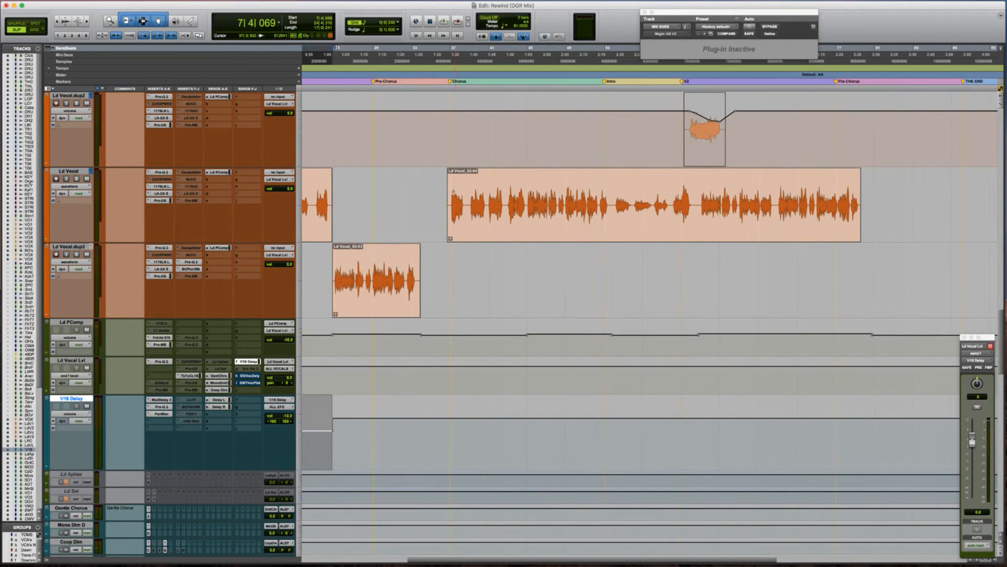
click(428, 189)
key(space)
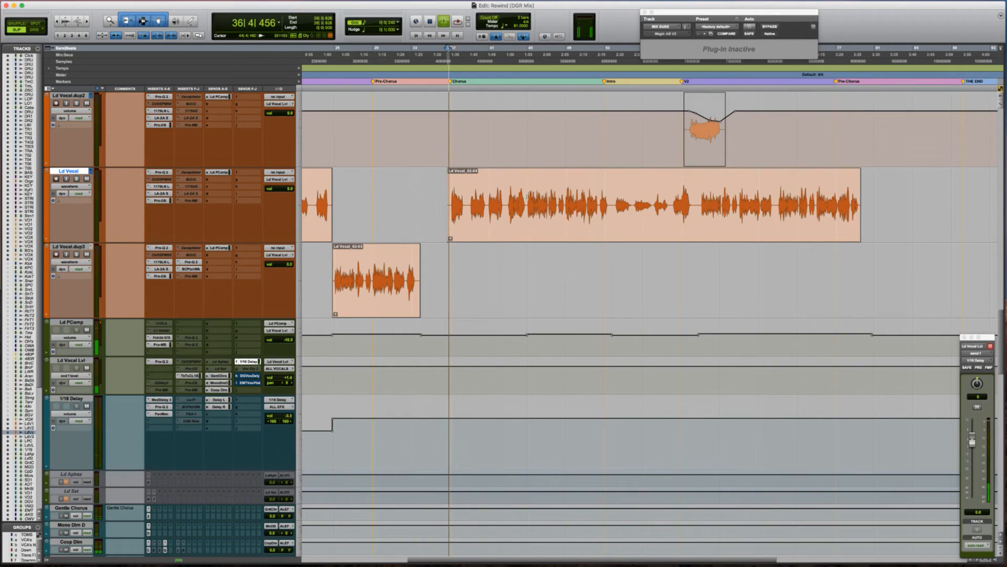
click(527, 191)
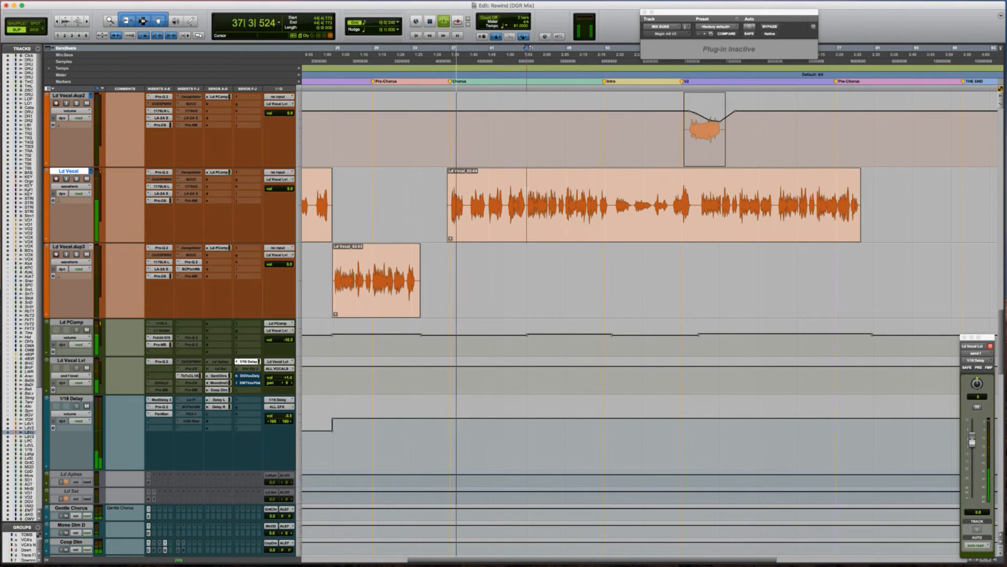
drag(527, 191, 443, 194)
key(semicolon)
key(semicolon)
key(semicolon)
key(semicolon)
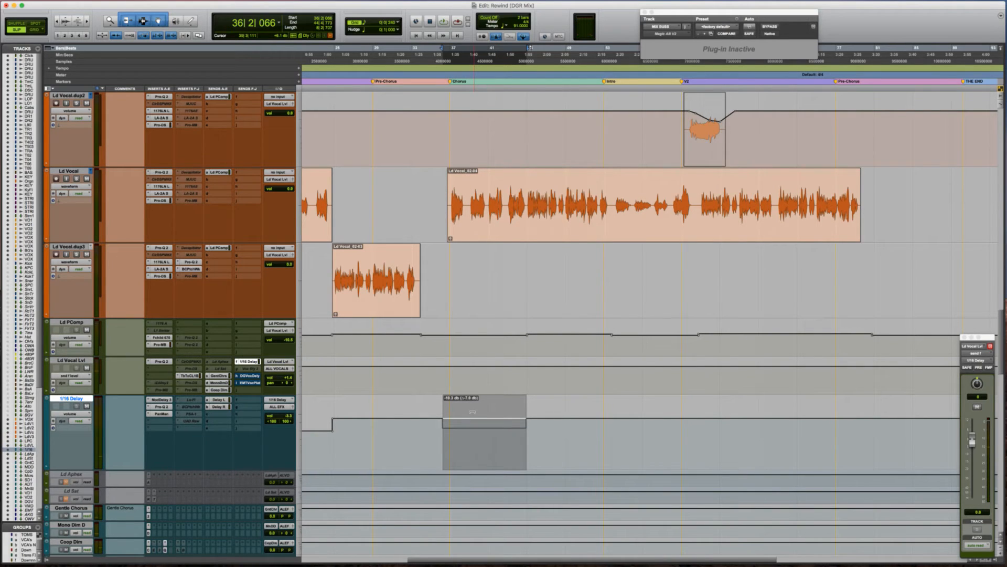
drag(472, 412, 473, 412)
key(space)
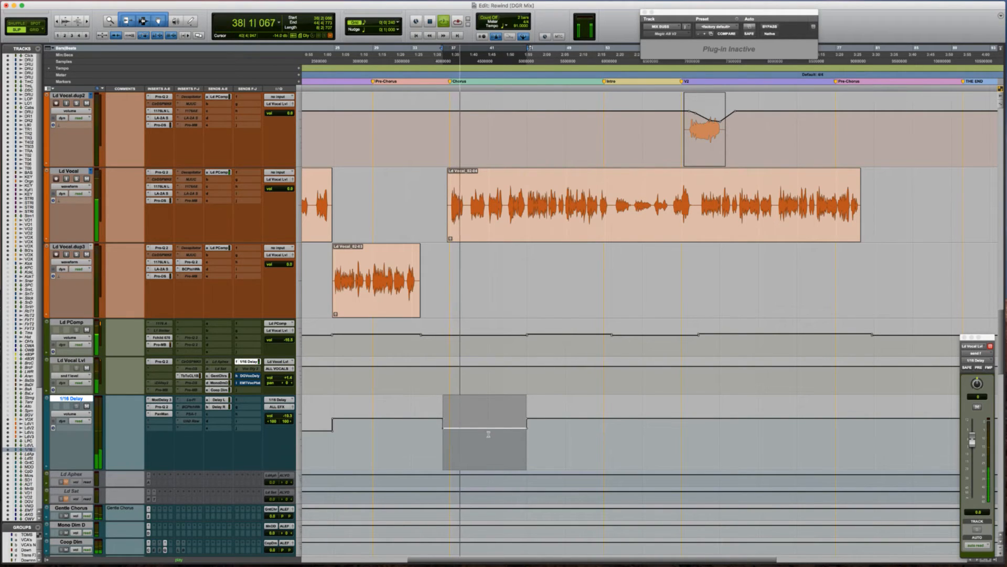
Audition the 1/16 Delay through the rest of the Chorus and the quieter Ld Vocal phrases in the Intro section.
click(516, 435)
key(space)
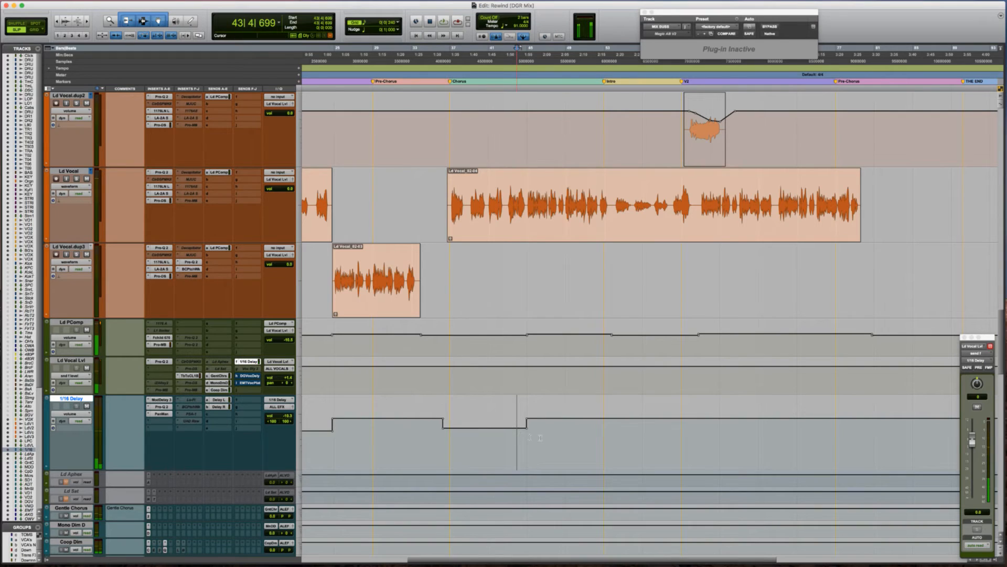
key(space)
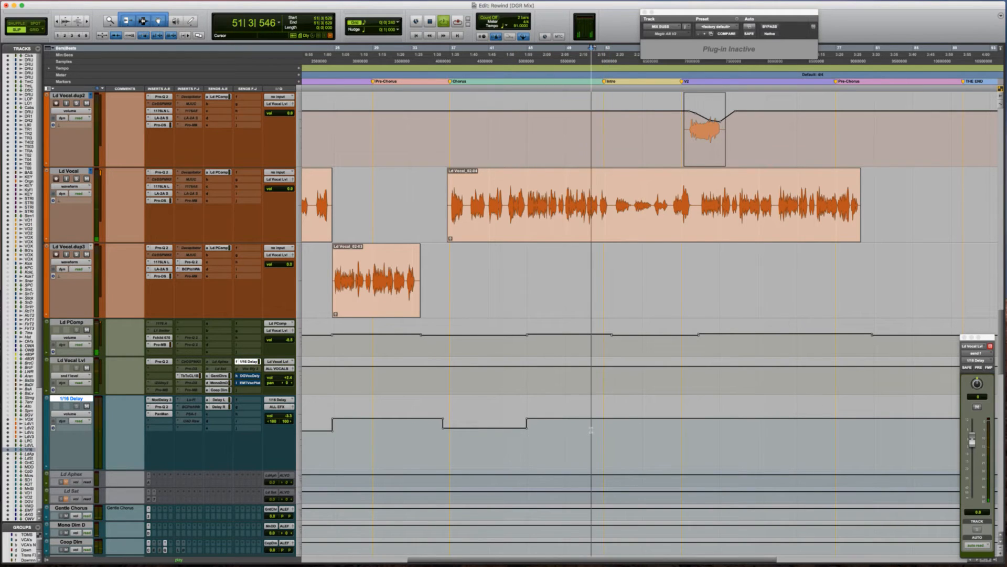
scroll(592, 430, right, 3)
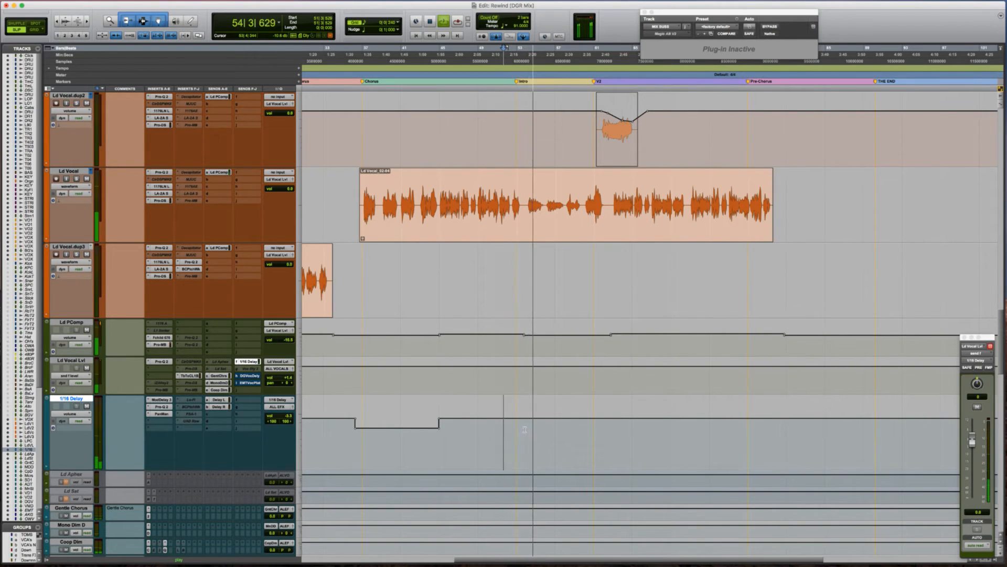
click(525, 429)
key(t)
scroll(525, 430, right, 1)
scroll(525, 430, right, 3)
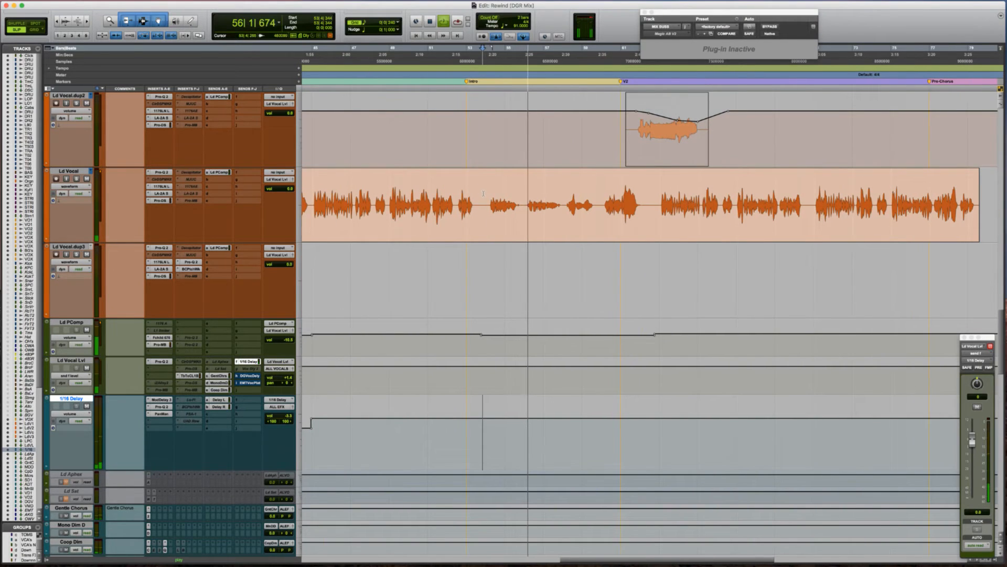
drag(483, 191, 564, 196)
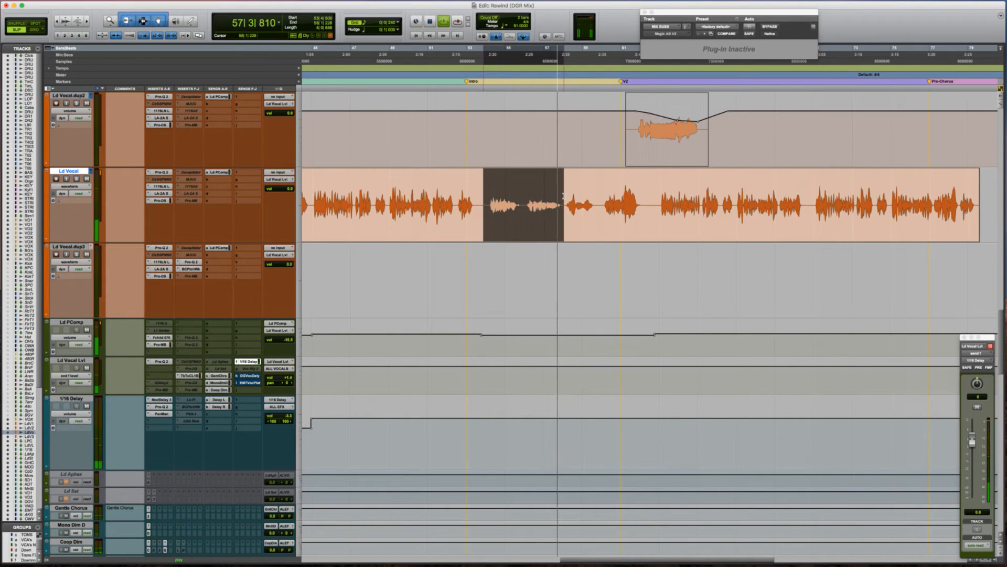
click(540, 192)
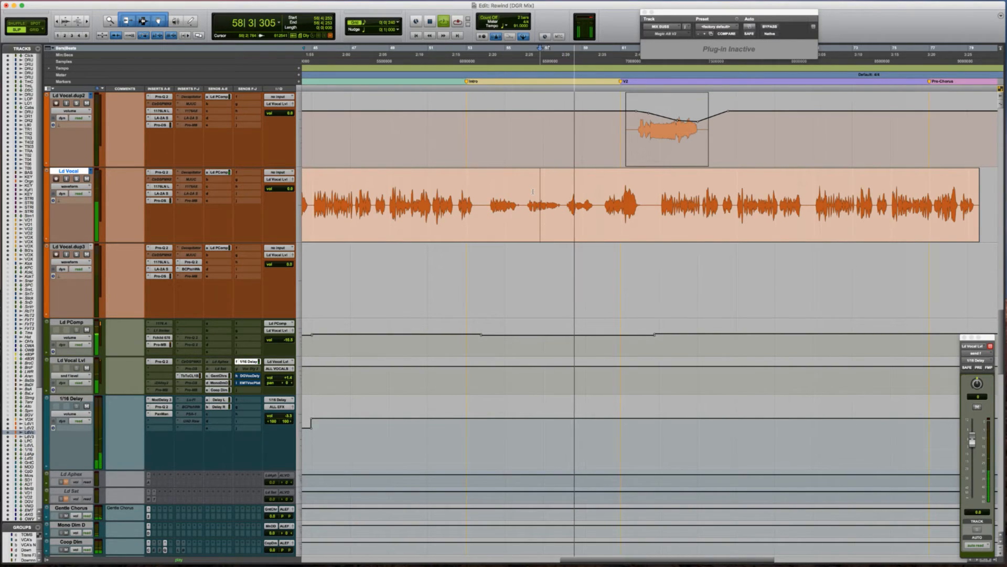
key(space)
Show the Ld Vocal clip gain line, ramp the gain up towards the end of the second quiet Intro phrase, and audition it.
right_click(540, 193)
mouse_move(569, 277)
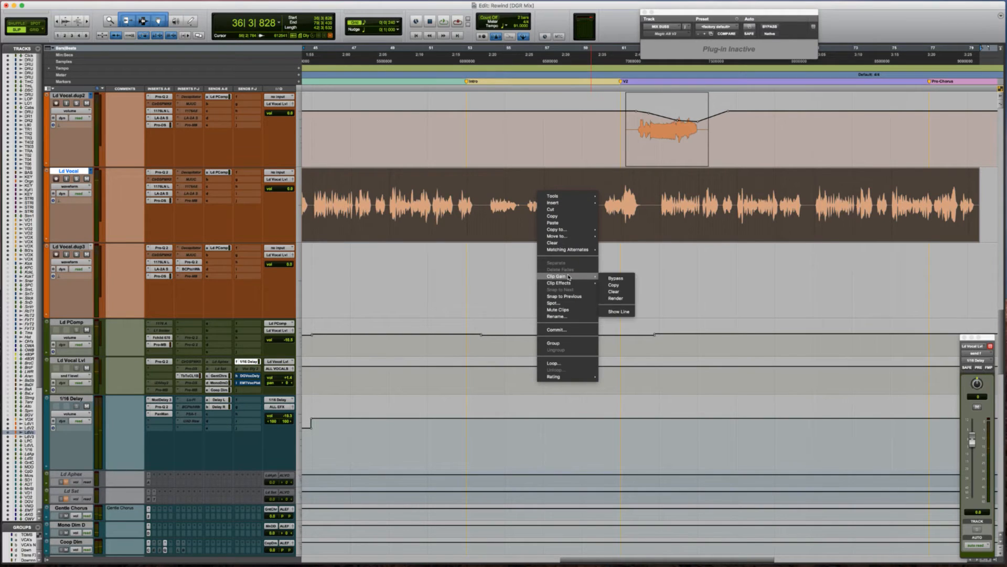
click(619, 311)
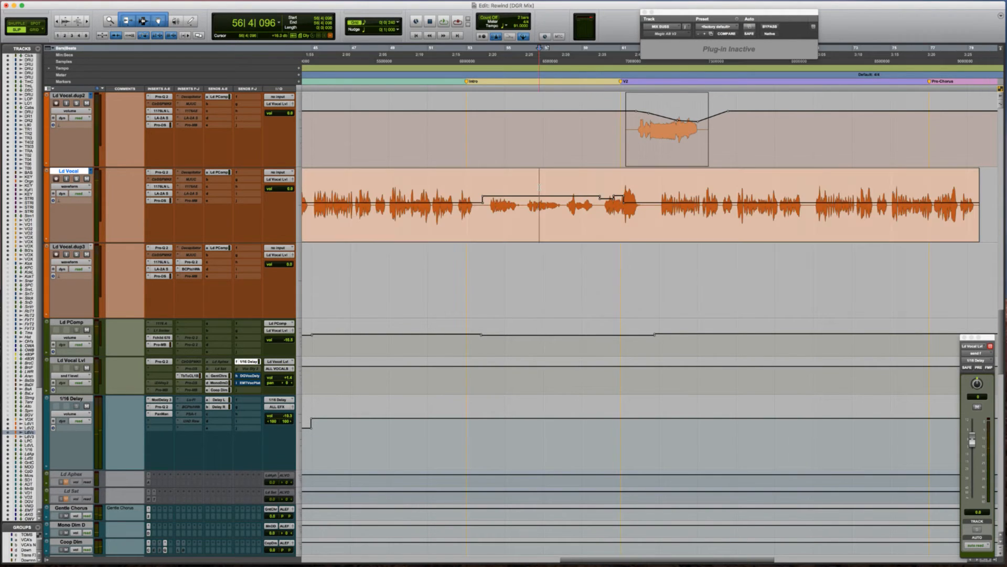
key(super+bracketright)
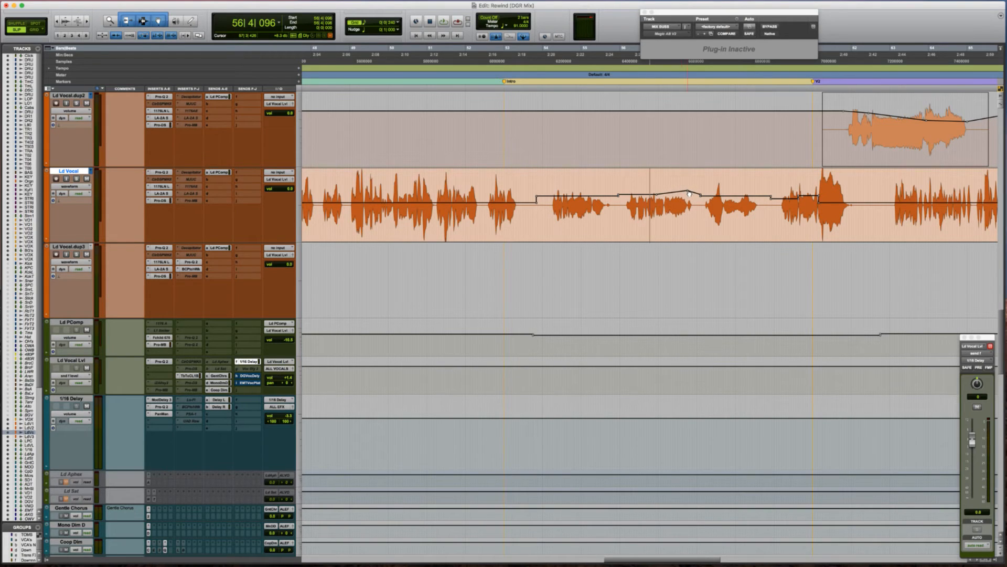
key(space)
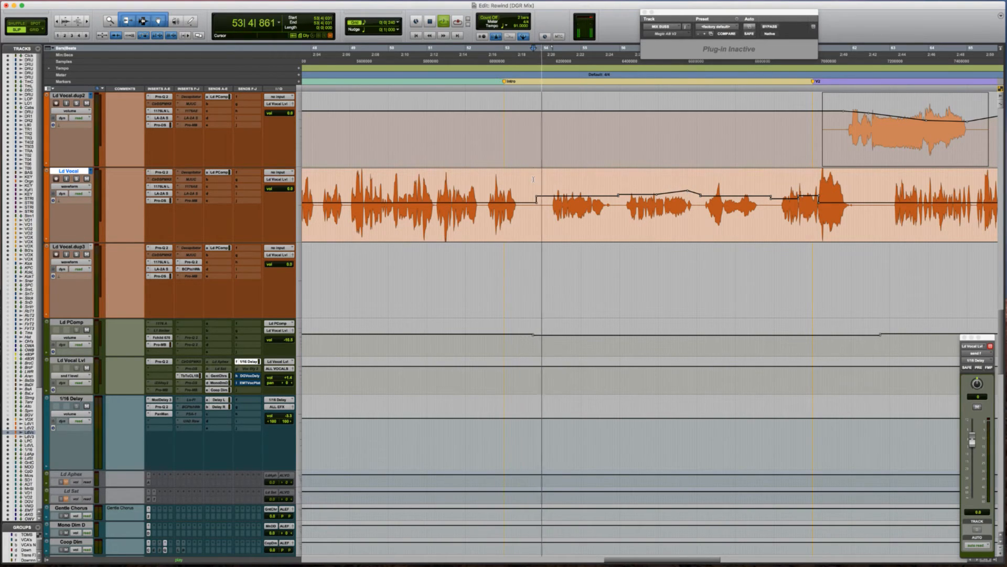
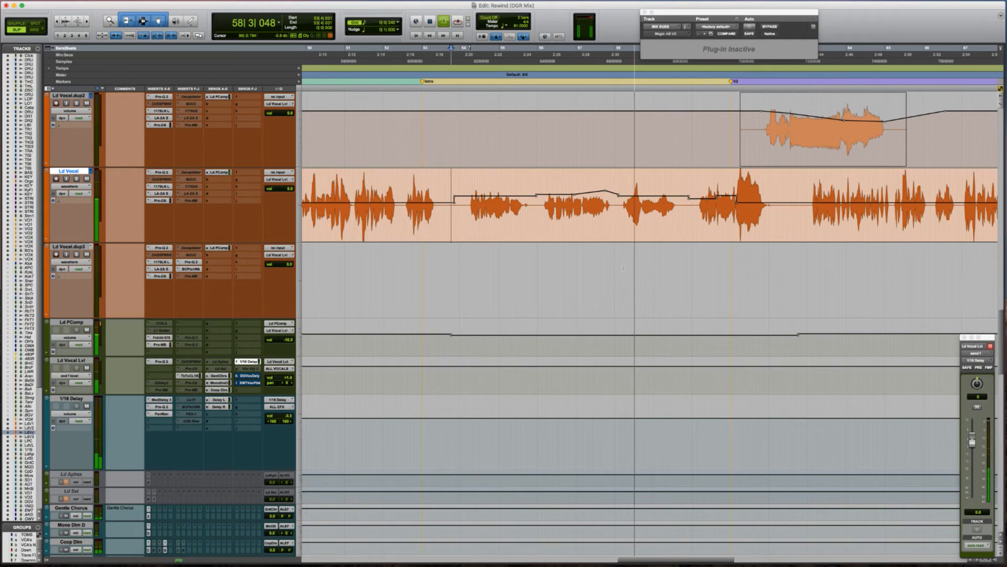
Solo Ld Vocal and Ld Vocal.dup1 and audition the passage around bar 58 to compare the lead with the ad-lib.
click(621, 176)
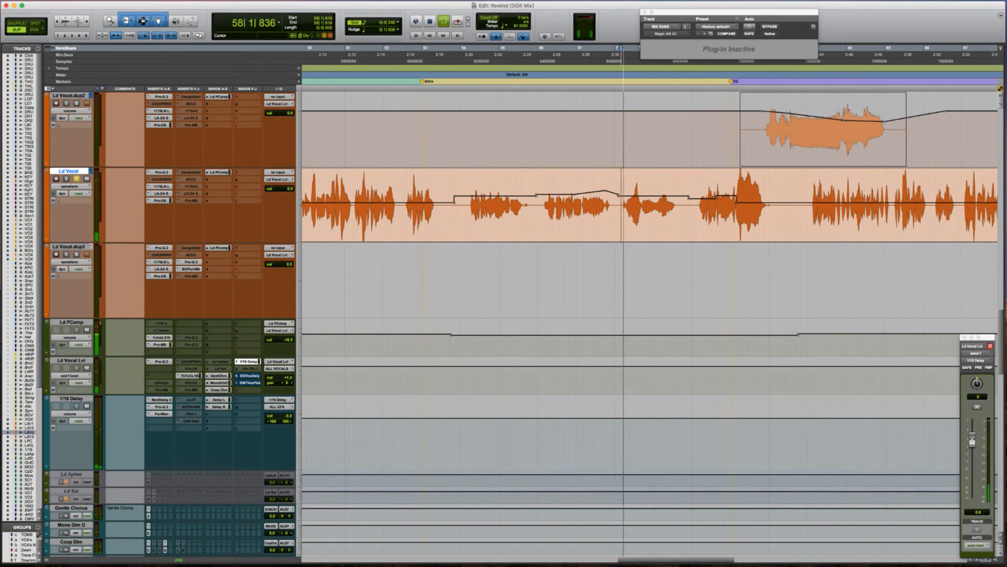
scroll(621, 176, up, 5)
key(space)
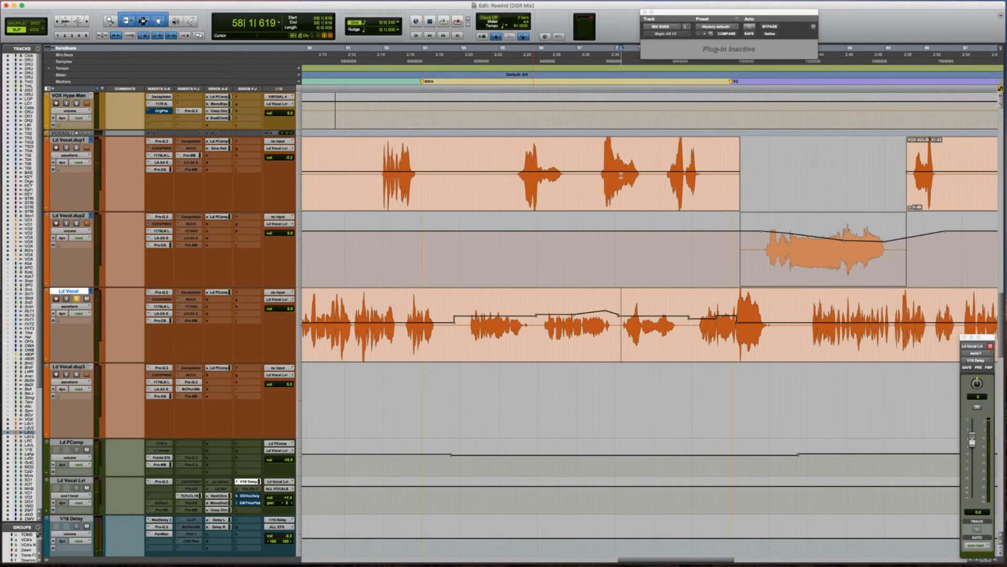
click(597, 156)
key(space)
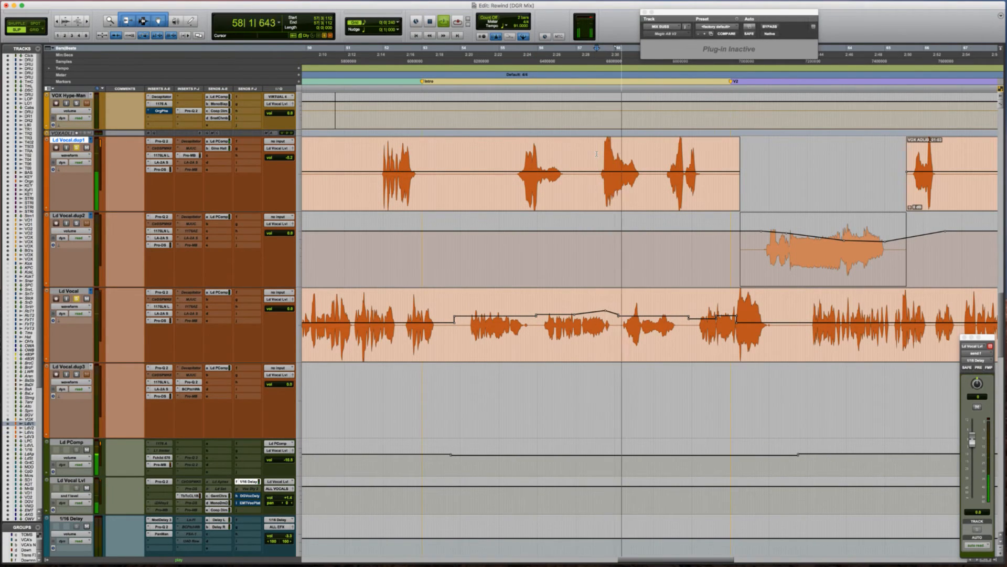
key(space)
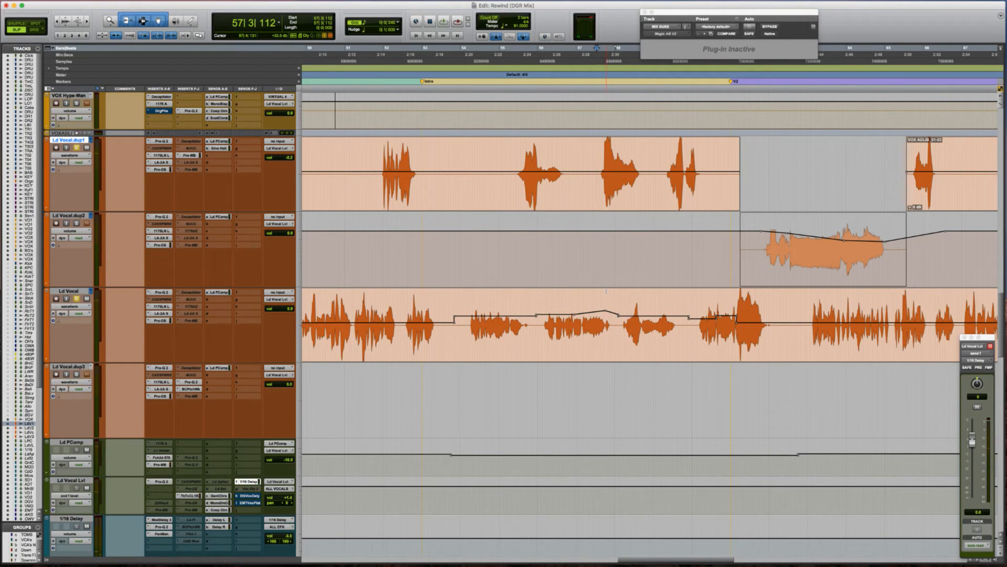
Unsolo the vocals and display the mute automation of the 1/16 Delay send on the Ld Vocal Lvl track.
click(69, 291)
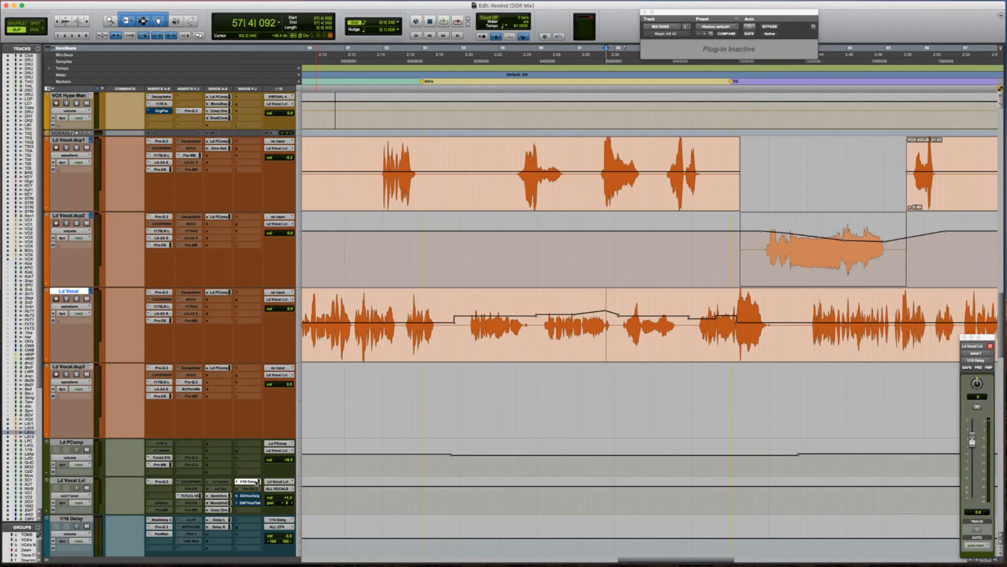
click(256, 482)
click(256, 482)
click(977, 408)
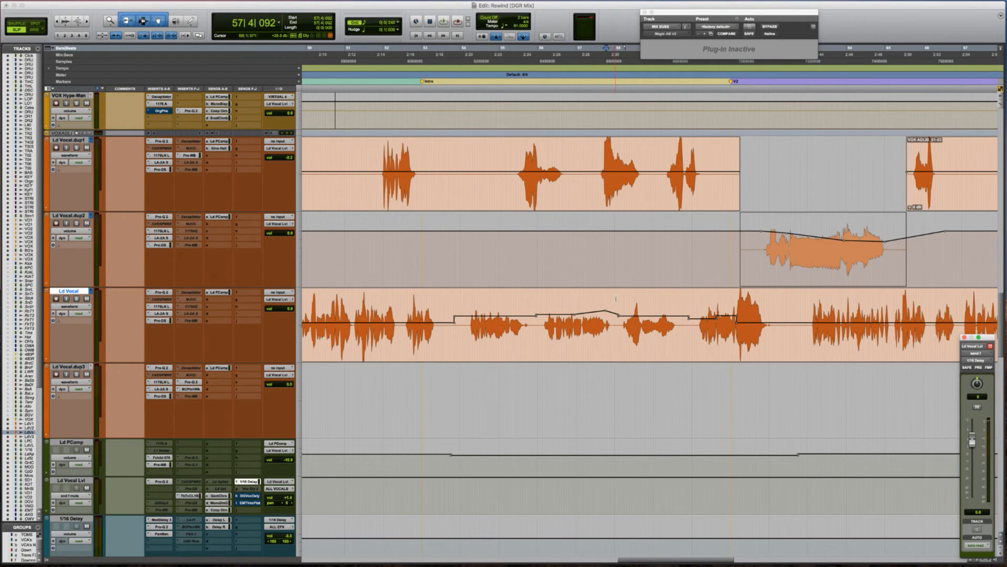
Mute the 1/16 Delay send on Ld Vocal Lvl for the short gap starting at 57|4|014, and audition from just before it.
drag(614, 302, 603, 303)
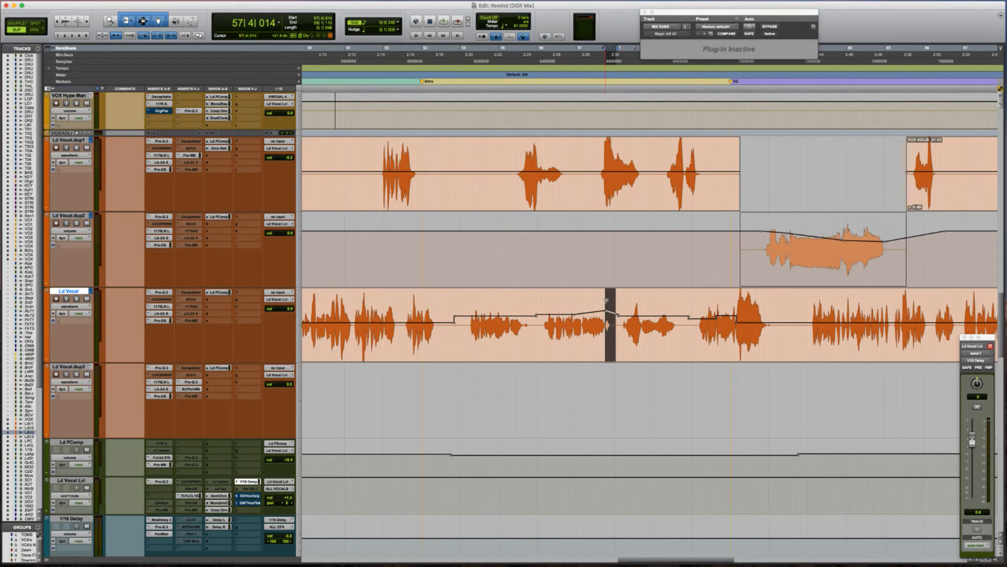
key(semicolon)
key(semicolon)
key(semicolon)
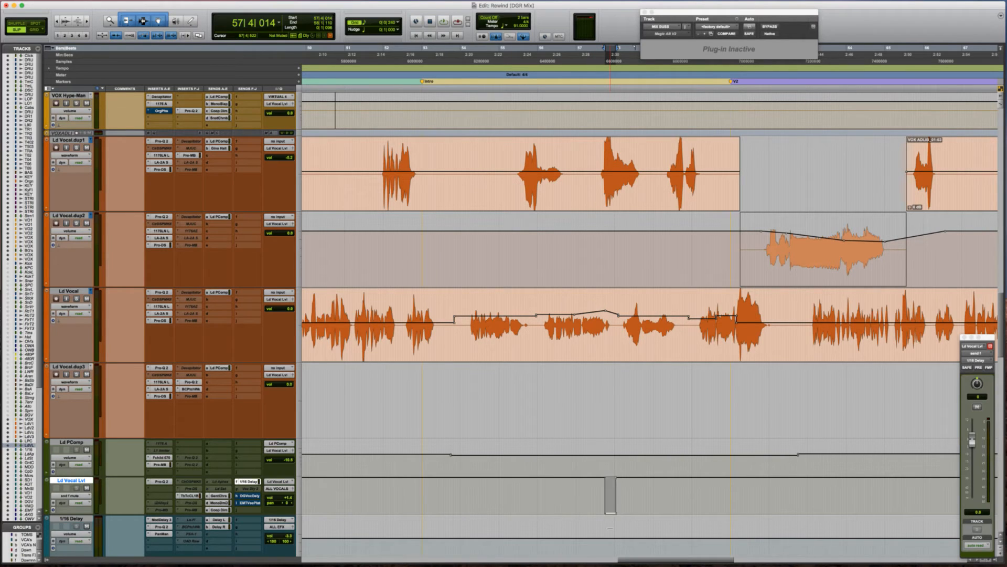
click(581, 495)
key(space)
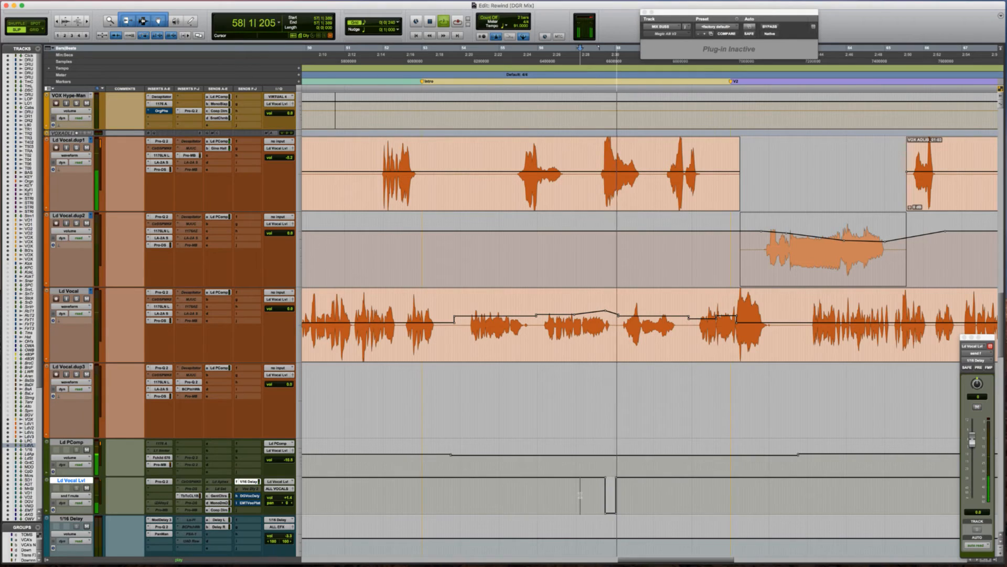
Solo Ld Vocal.dup1 and repeatedly audition its ad-lib from 57|3|739 to check for unwanted sounds, ending with the track unsoloed.
key(space)
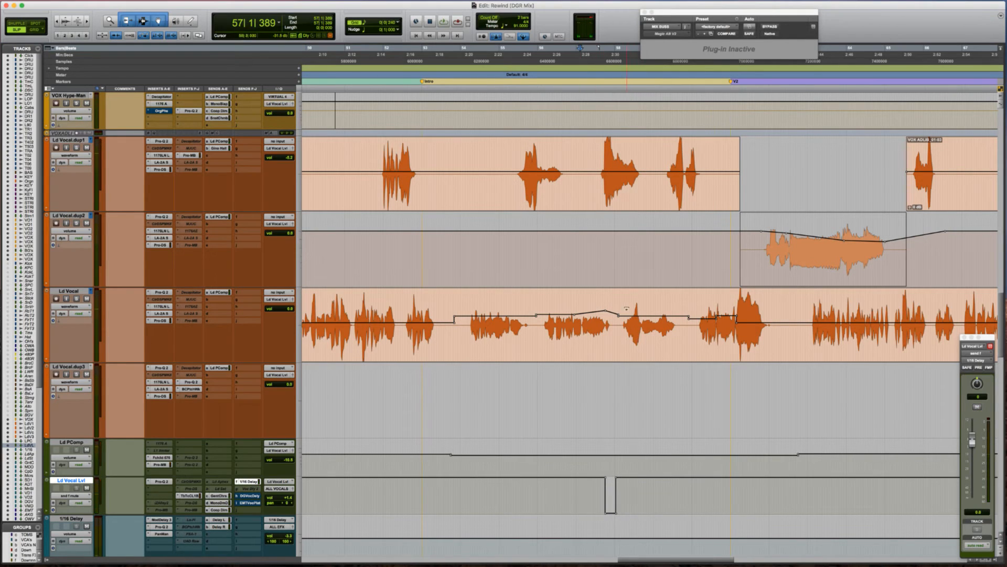
click(603, 154)
key(shift+s)
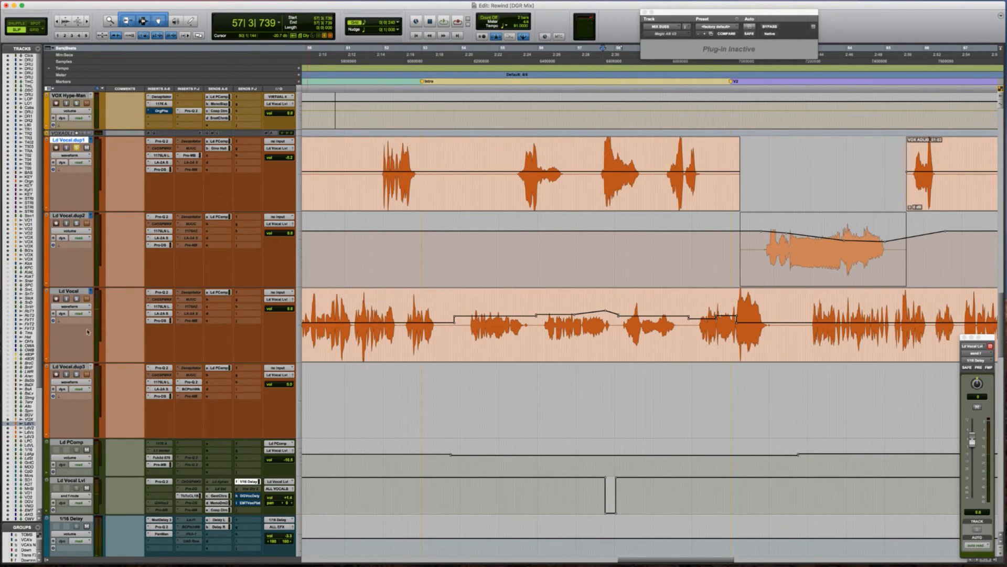
key(space)
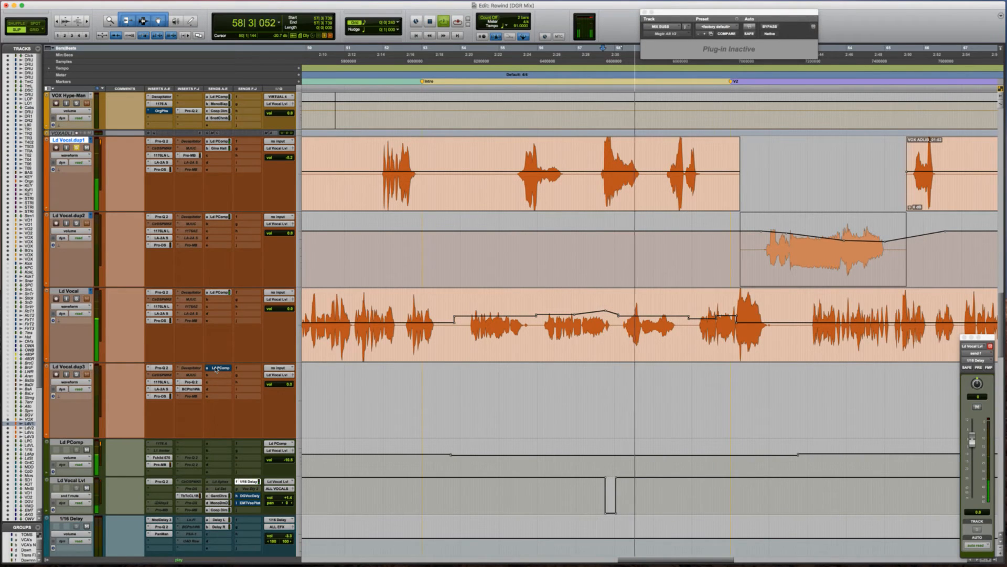
key(space)
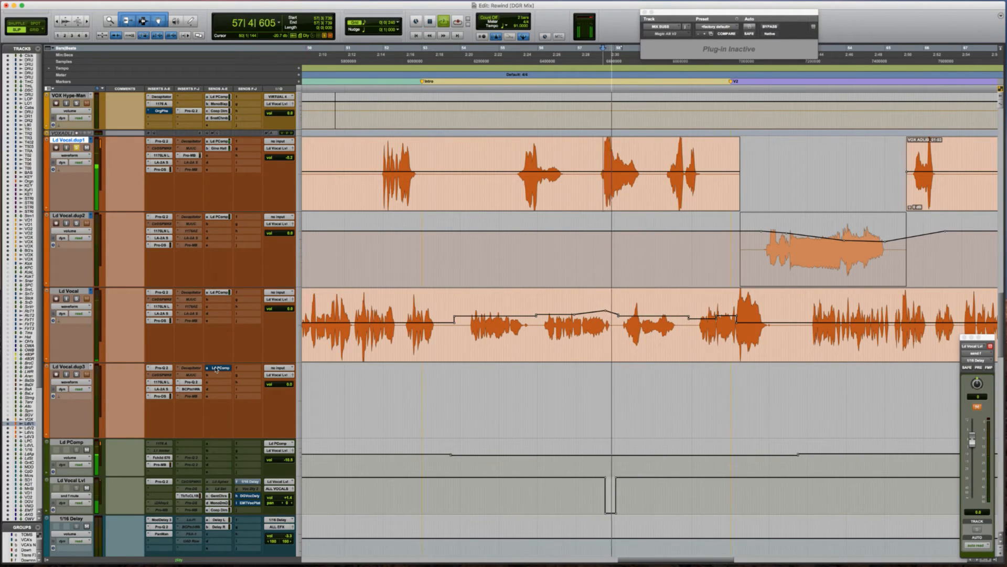
key(space)
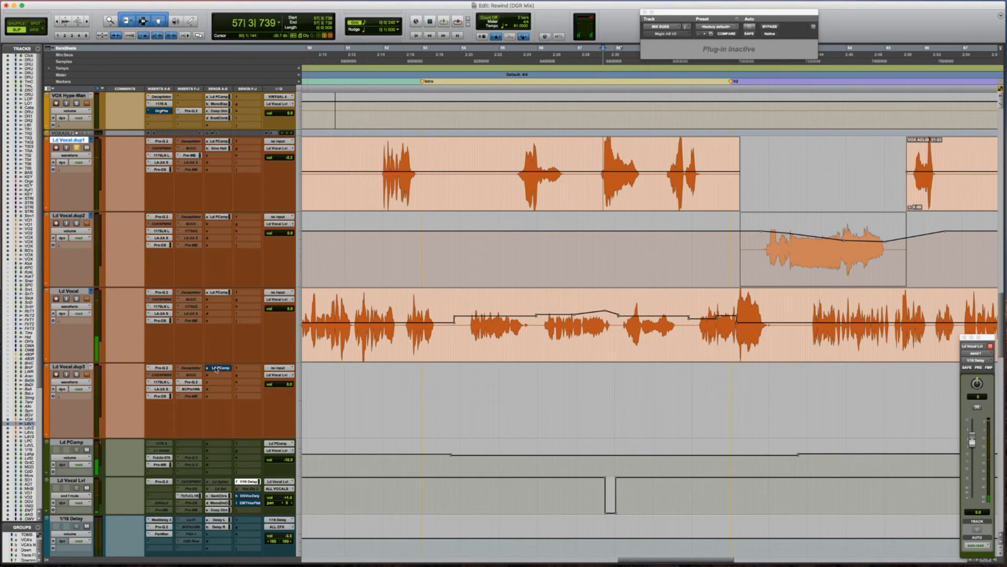
key(space)
scroll(488, 364, up, 1)
scroll(489, 364, right, 2)
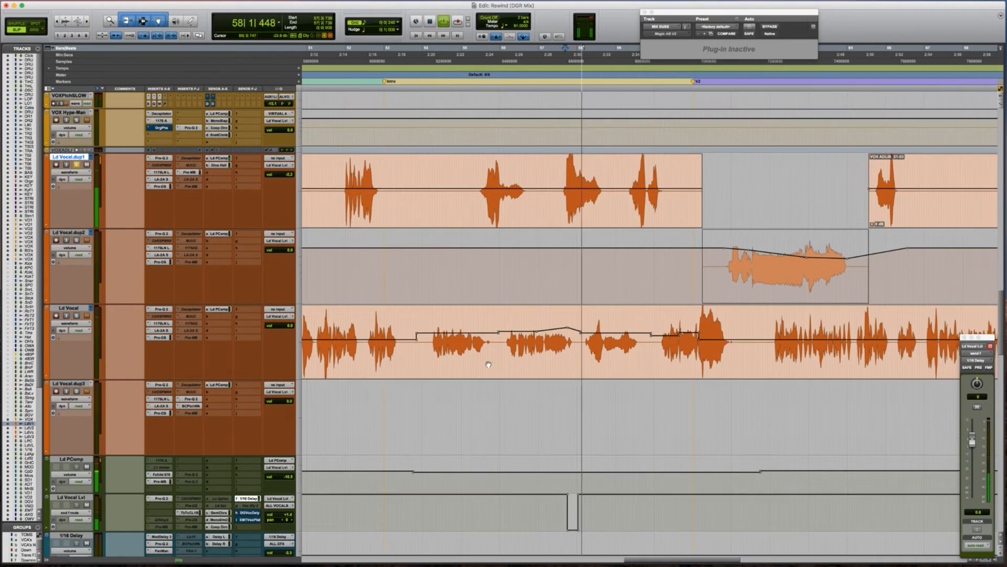
key(space)
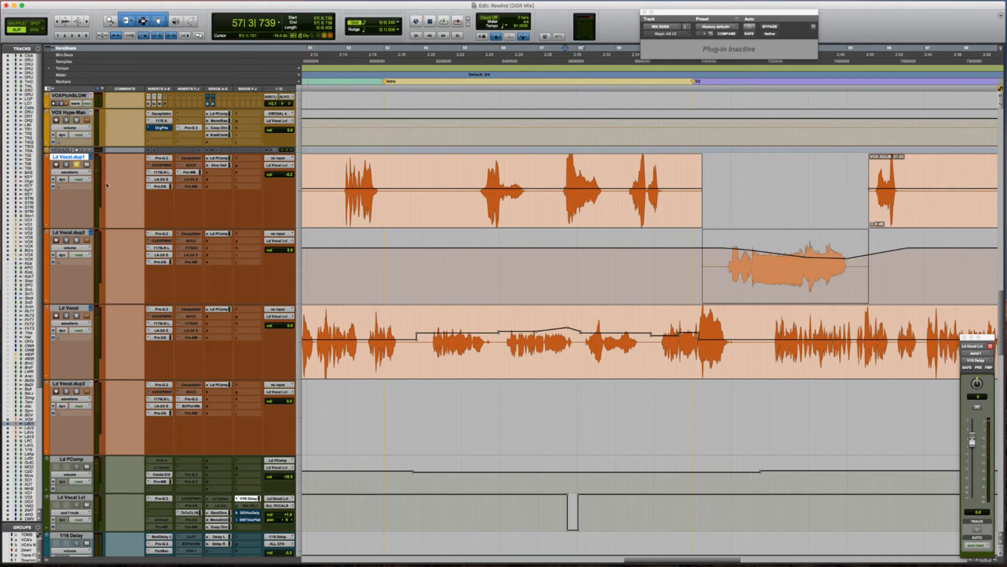
key(space)
key(space)
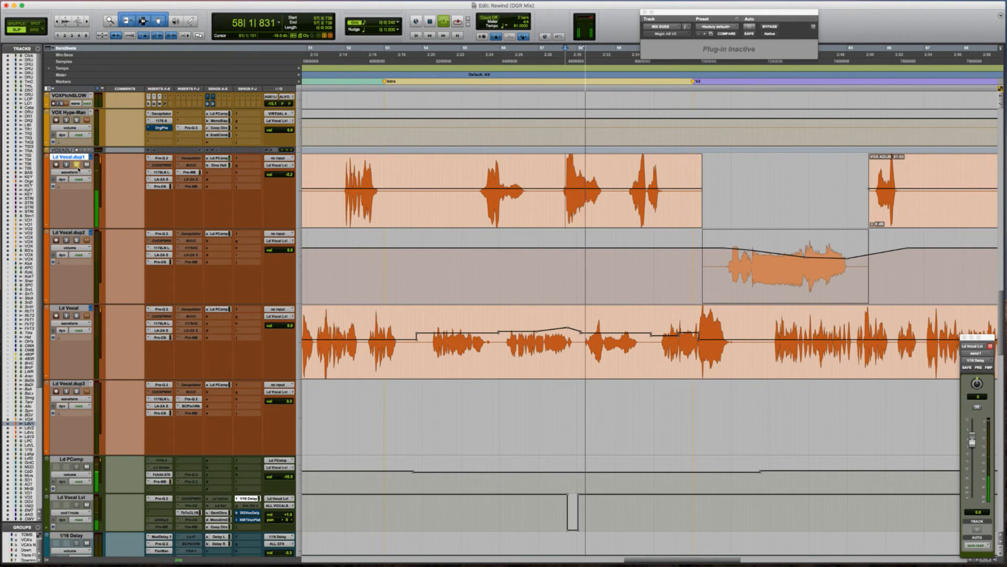
key(space)
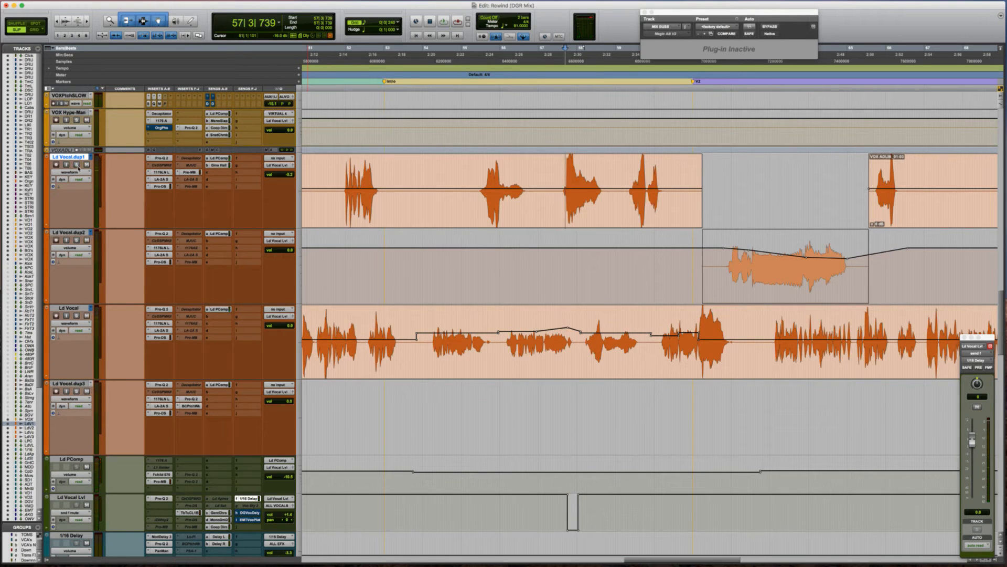
Try deleting the short stretch of Ld Vocal between its second and third quiet Intro phrases, starting at 57|4|092, and audition the gap.
scroll(573, 263, right, 3)
scroll(573, 263, up, 5)
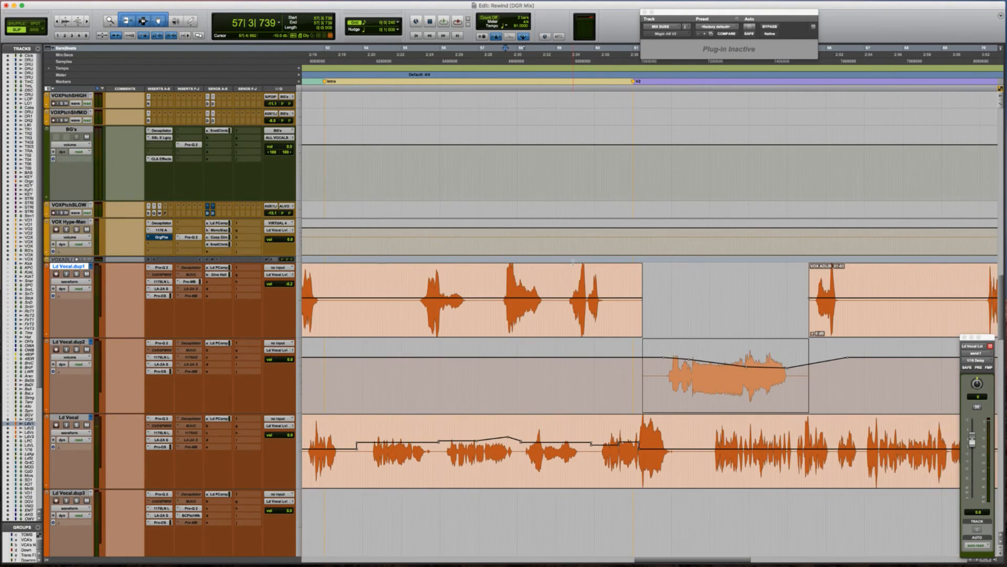
scroll(573, 262, up, 15)
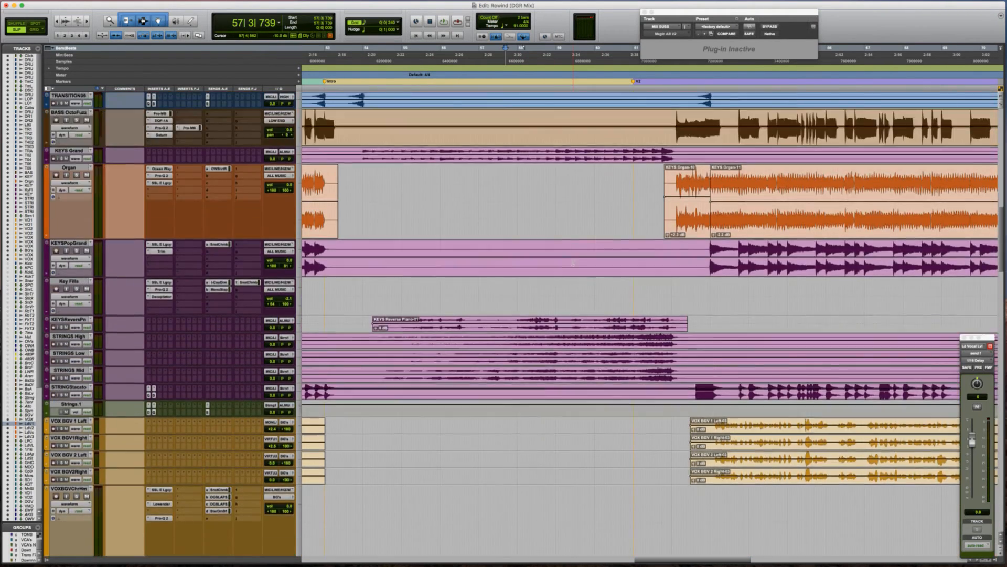
scroll(573, 262, down, 15)
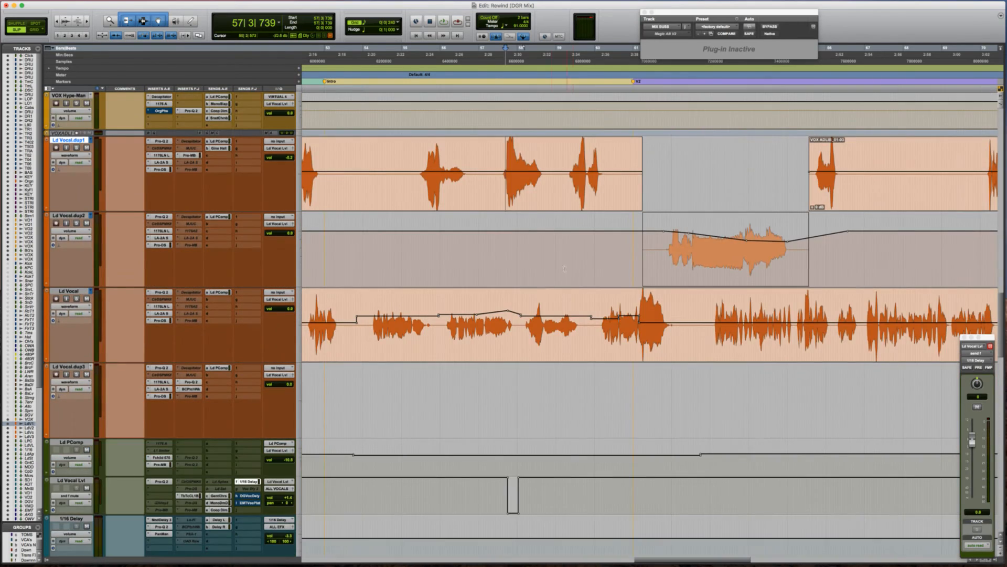
click(507, 314)
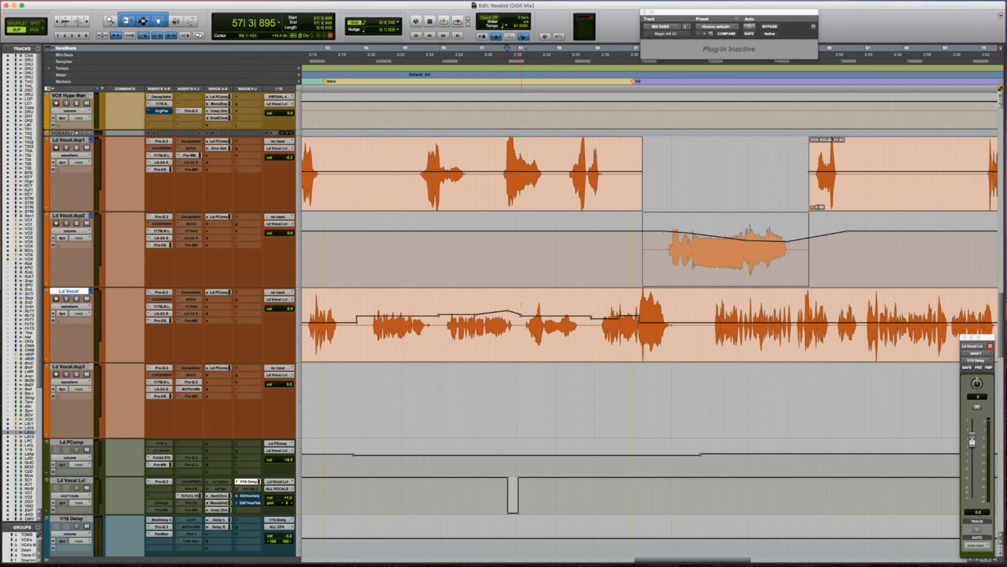
drag(522, 305, 507, 305)
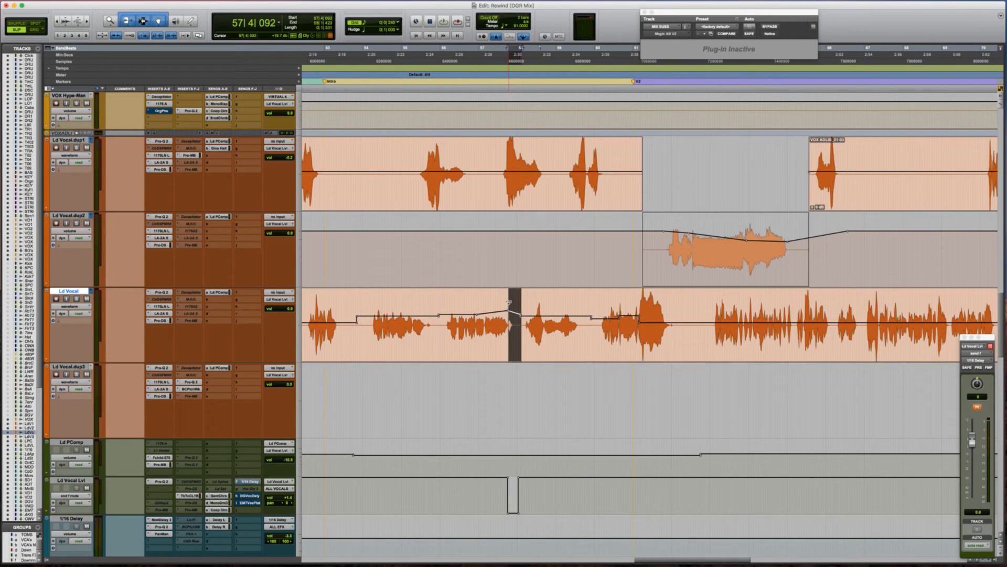
key(Delete)
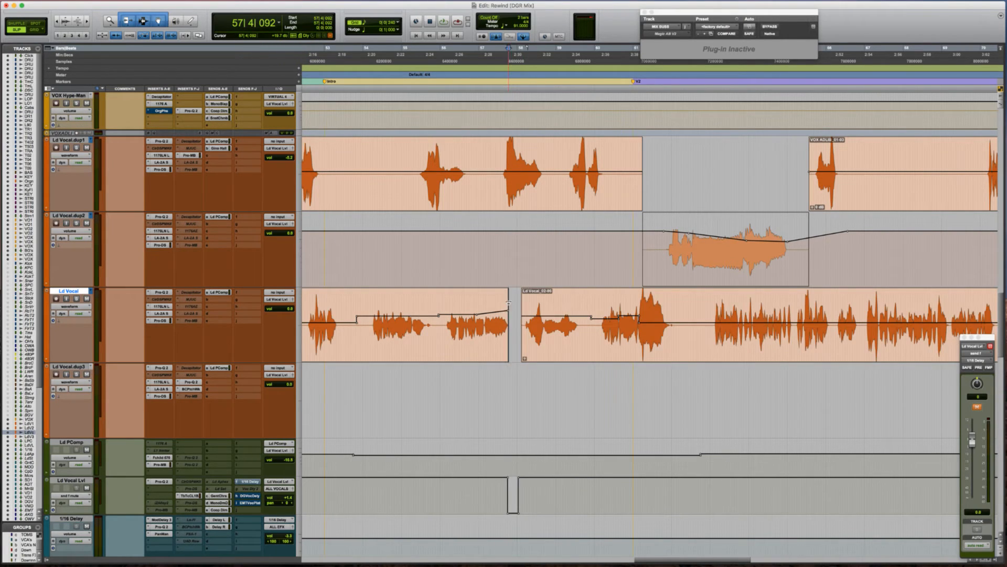
key(space)
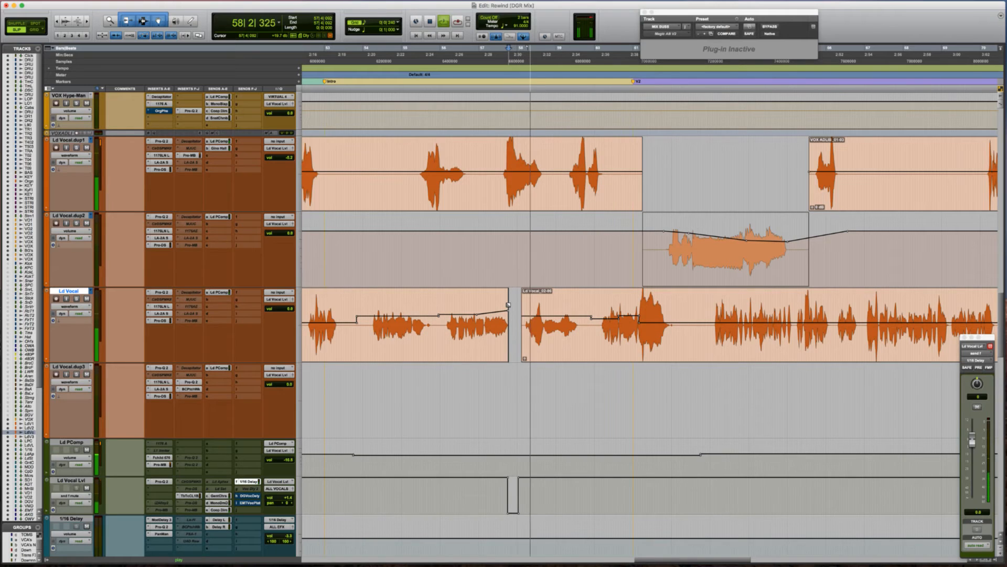
key(space)
key(super+z)
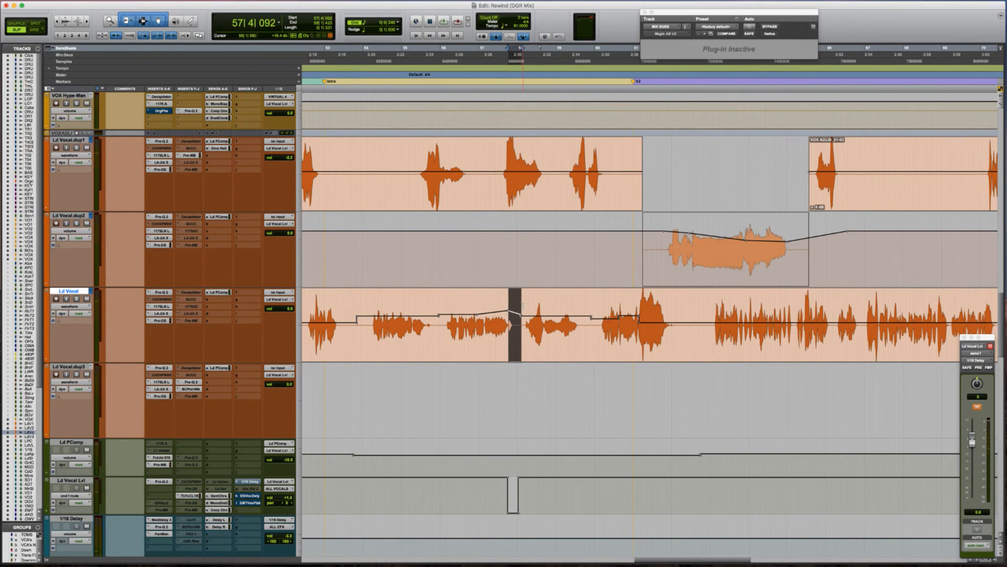
Solo Ld Vocal, separate the short sound starting at 58|1|795 into its own clip, mute it, and trim the following clip's start.
click(523, 304)
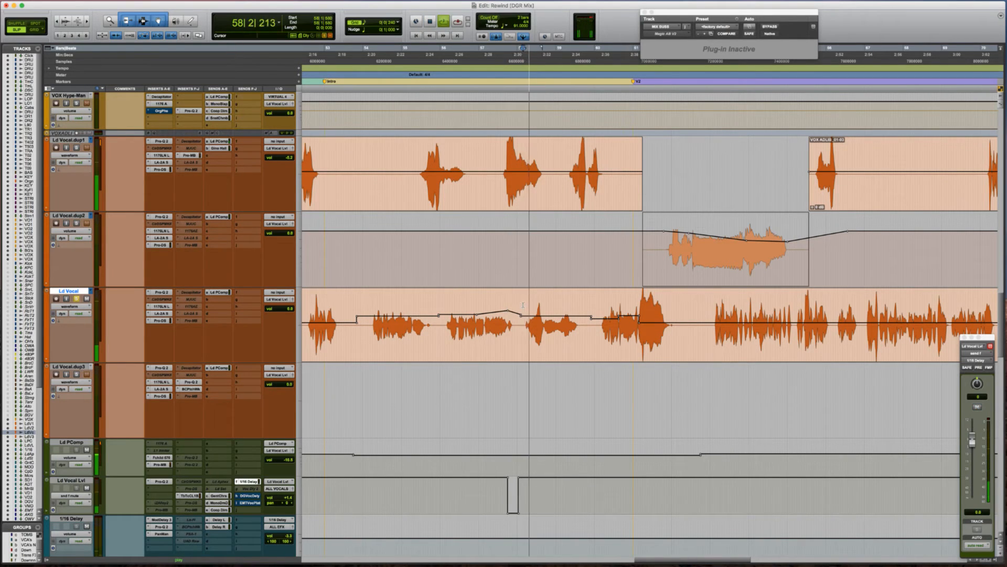
key(space)
key(t)
key(t)
scroll(523, 303, right, 5)
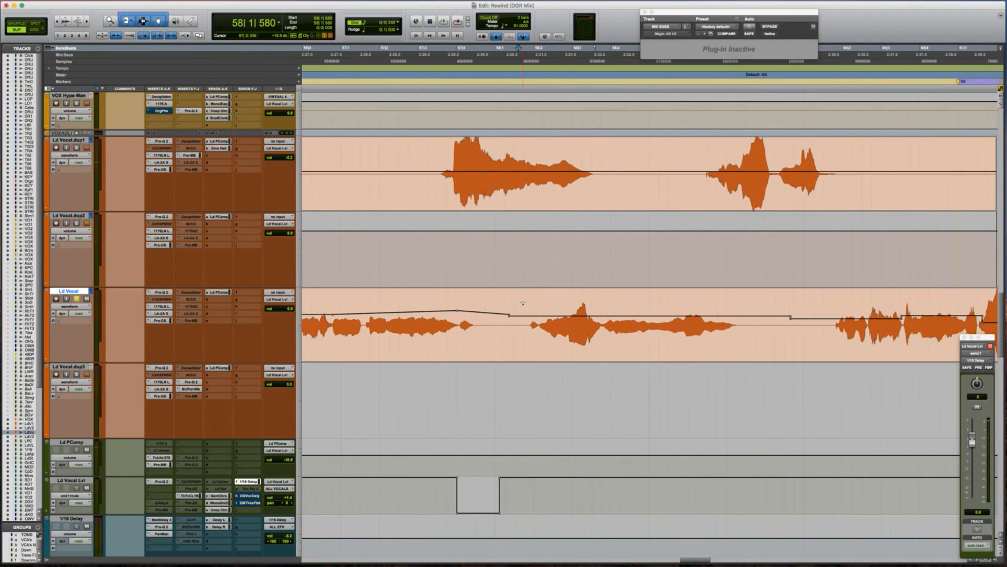
drag(527, 304, 536, 303)
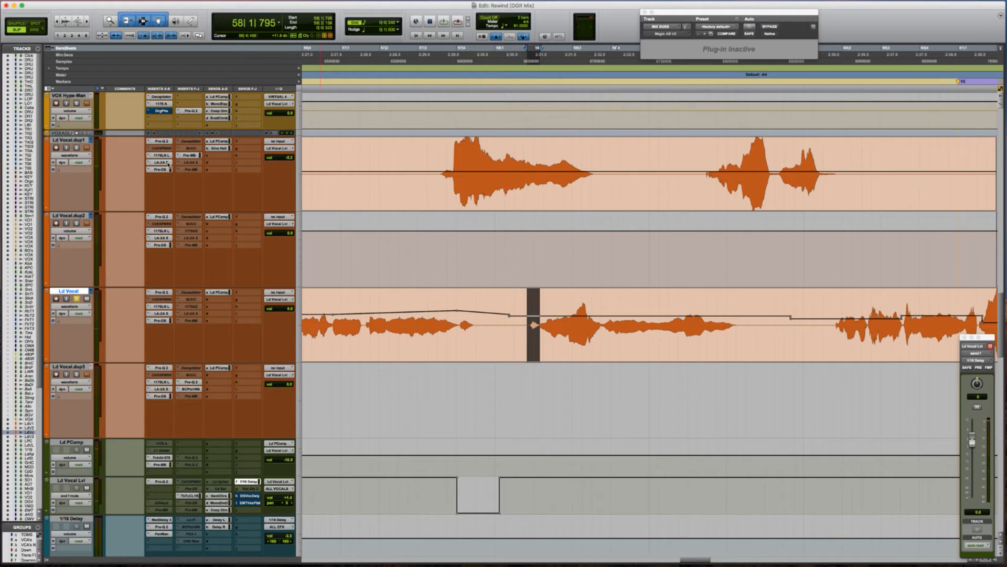
key(space)
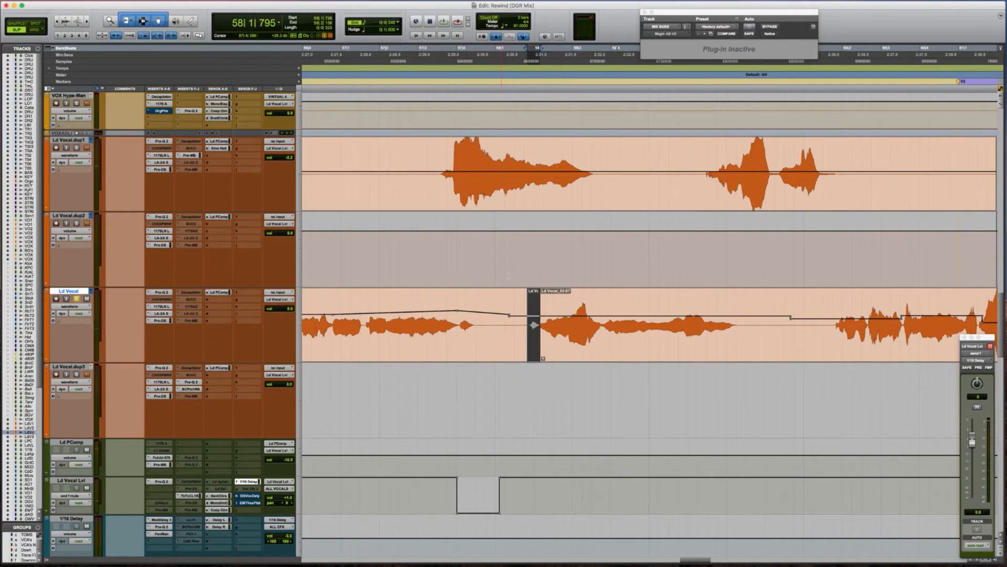
click(540, 310)
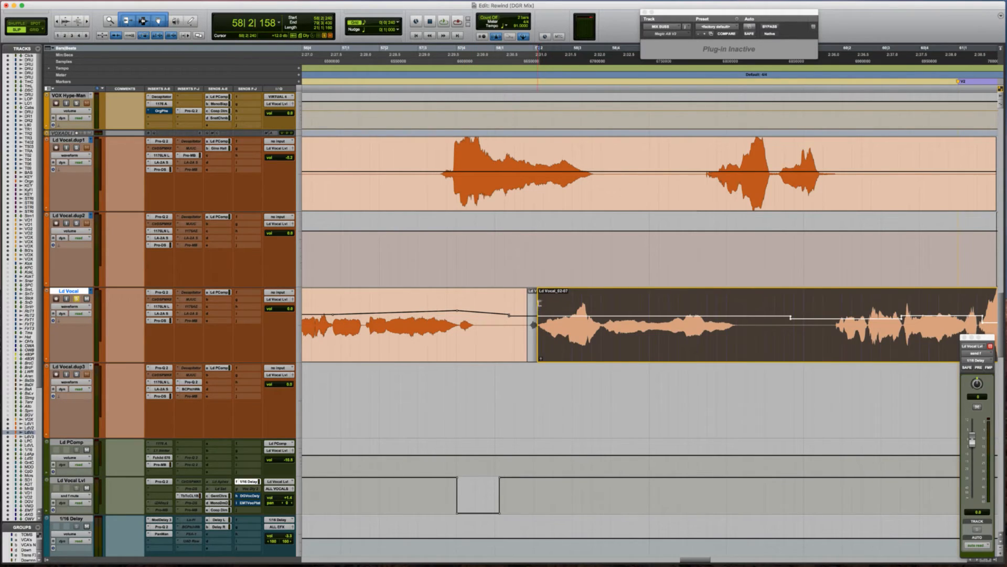
click(539, 303)
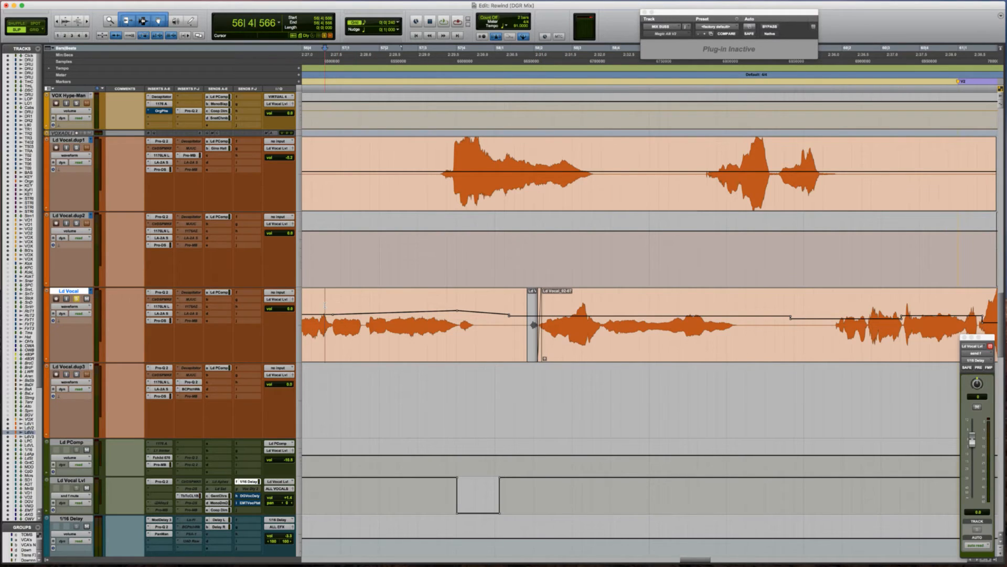
Audition the edited Ld Vocal passage from 56|4|566 with the solo off.
key(space)
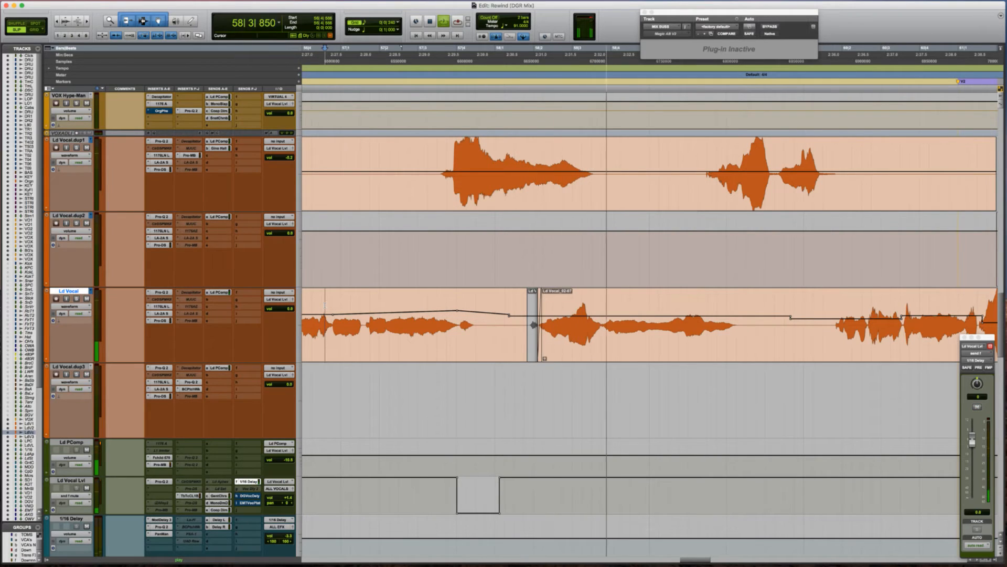
key(space)
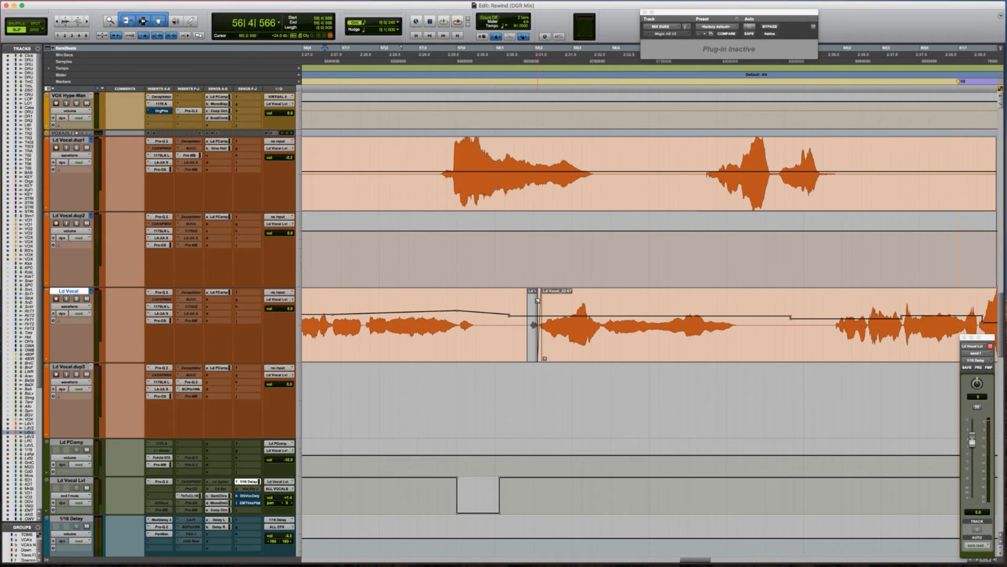
key(super+bracketleft)
key(super+bracketleft)
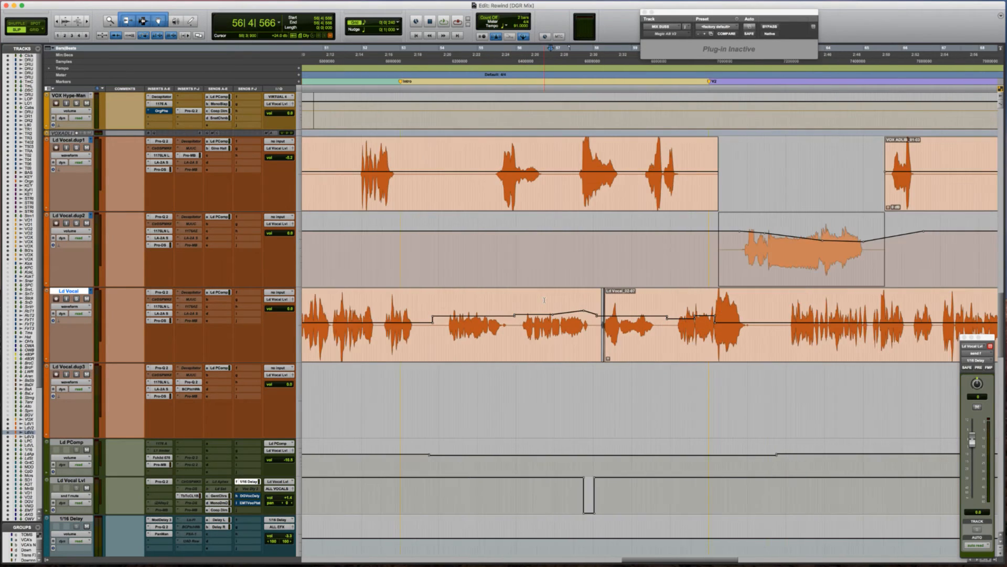
key(space)
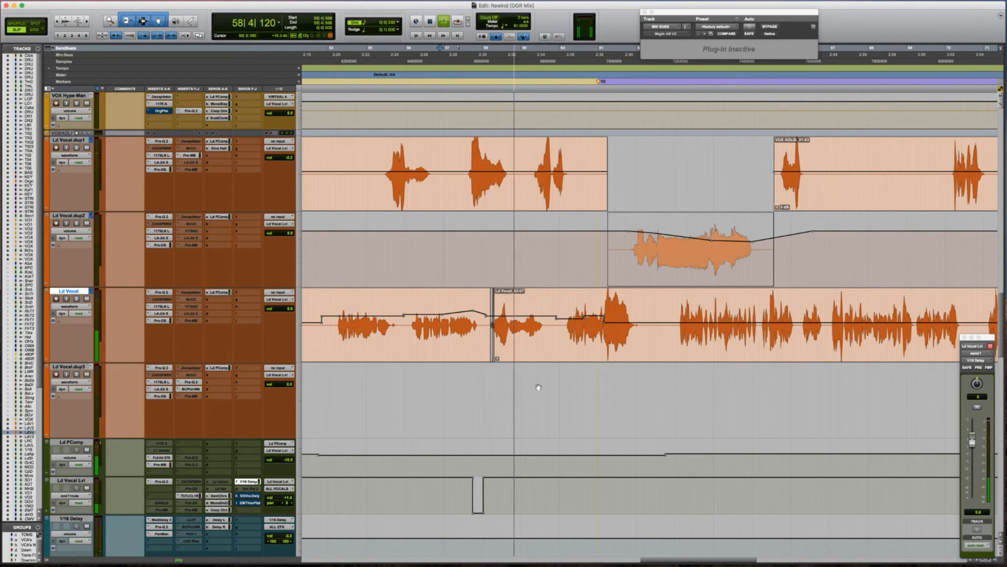
Remove the 1/16 Delay send mute and its leftover breakpoints around 57|4 on Ld Vocal Lvl, and audition the passage.
key(space)
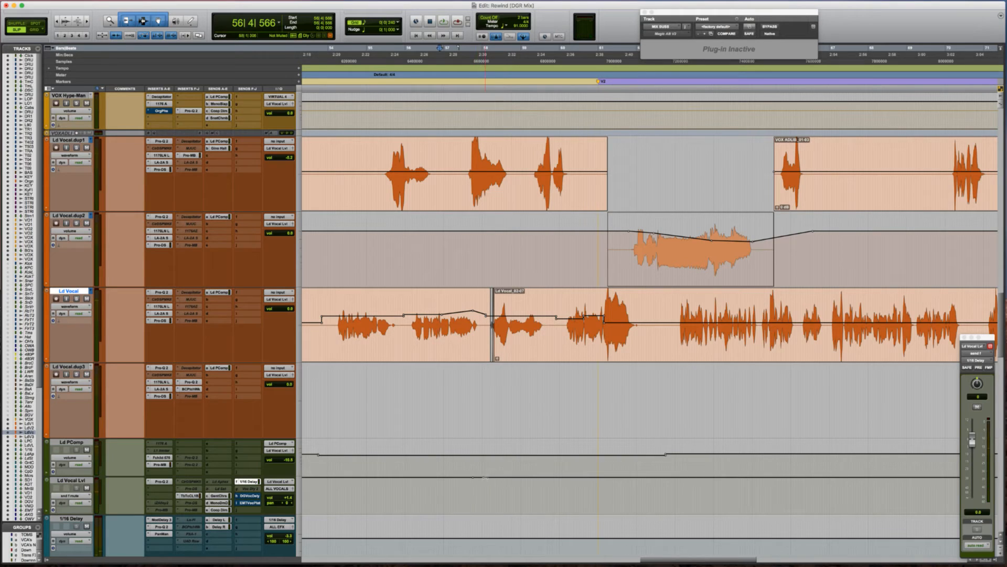
click(446, 491)
key(space)
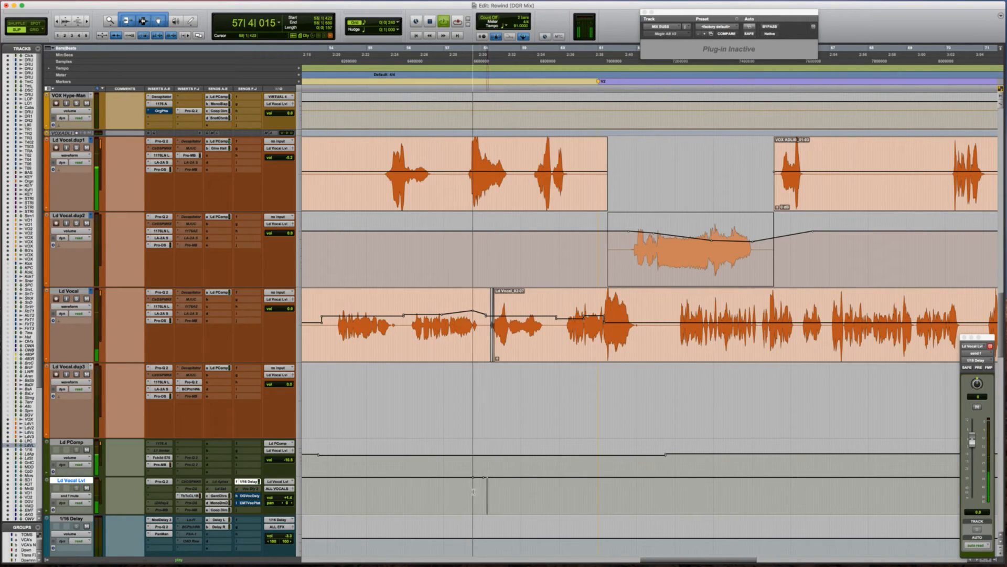
drag(488, 490, 473, 491)
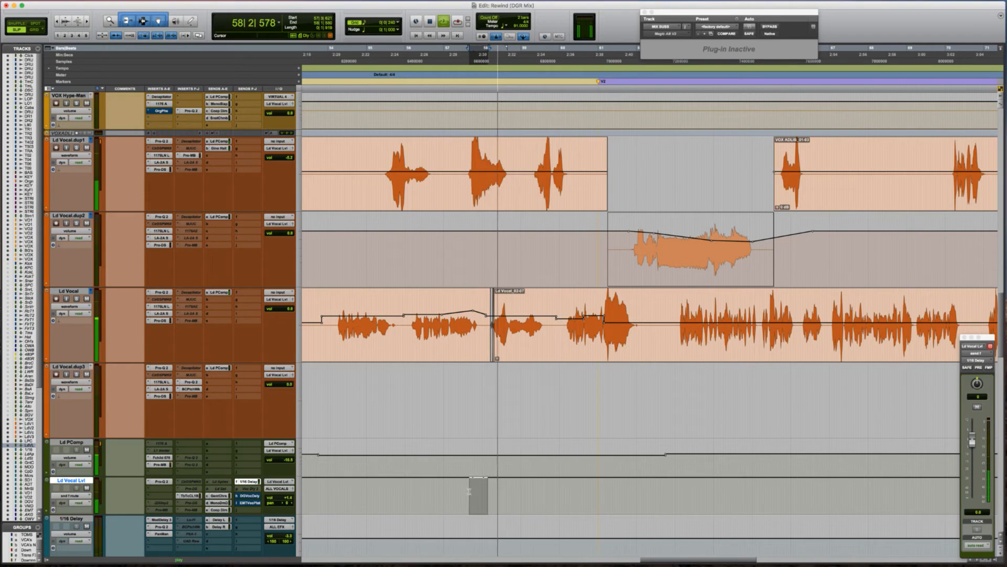
click(469, 491)
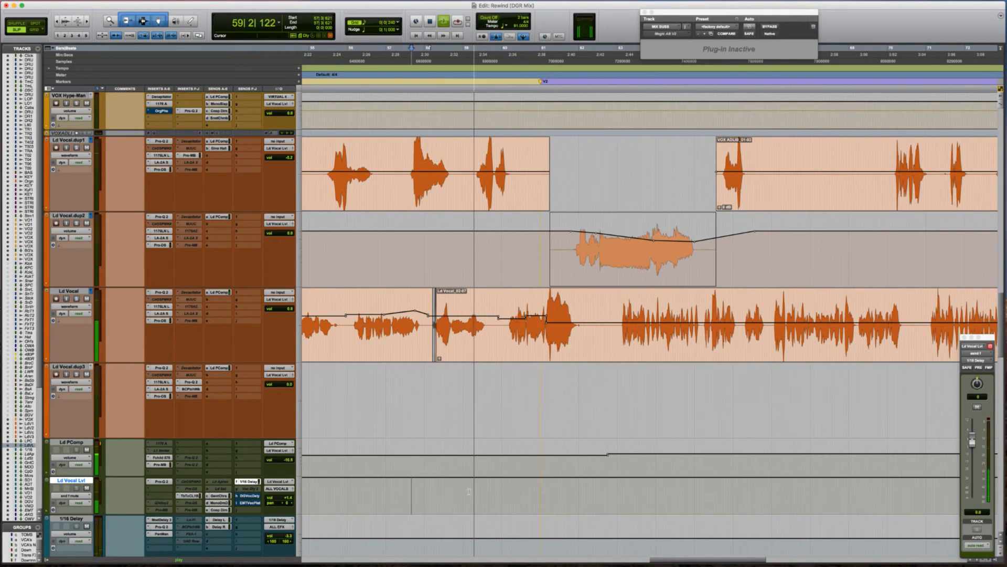
key(space)
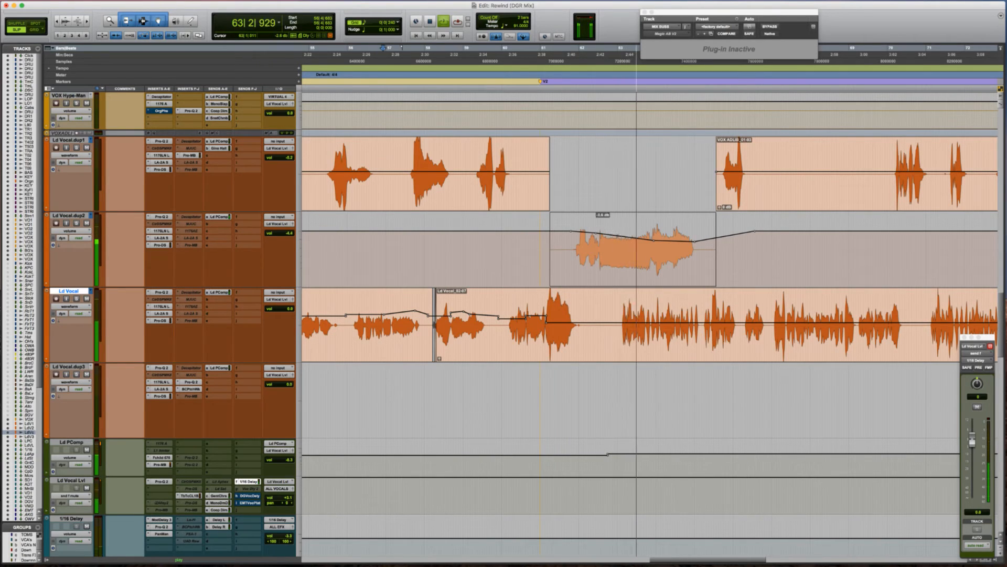
Raise the Ld Vocal.dup2 volume automation at the start of its ad-lib, audition from the V2 marker, and fine-tune the line mid-phrase.
drag(596, 233, 593, 228)
key(space)
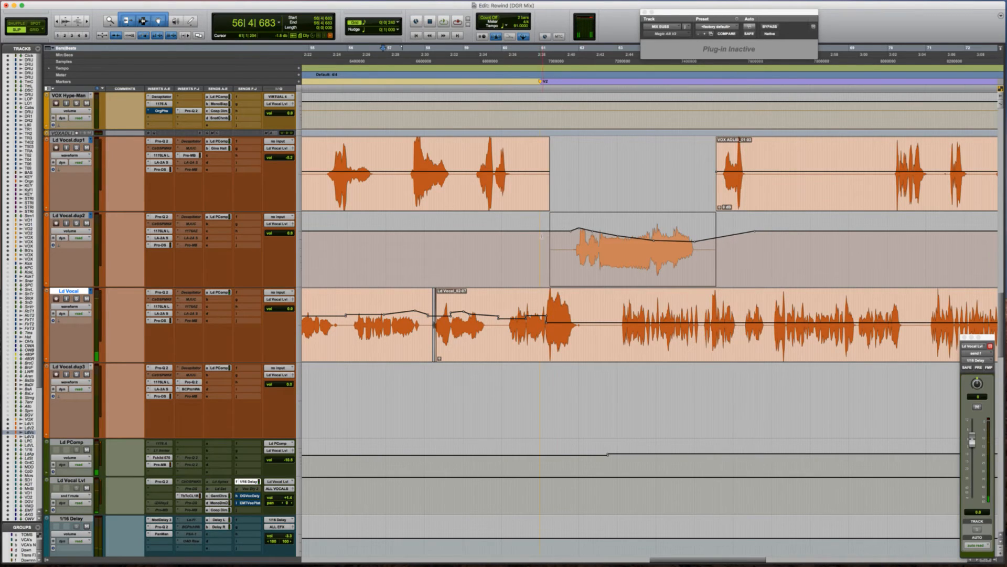
click(540, 242)
key(space)
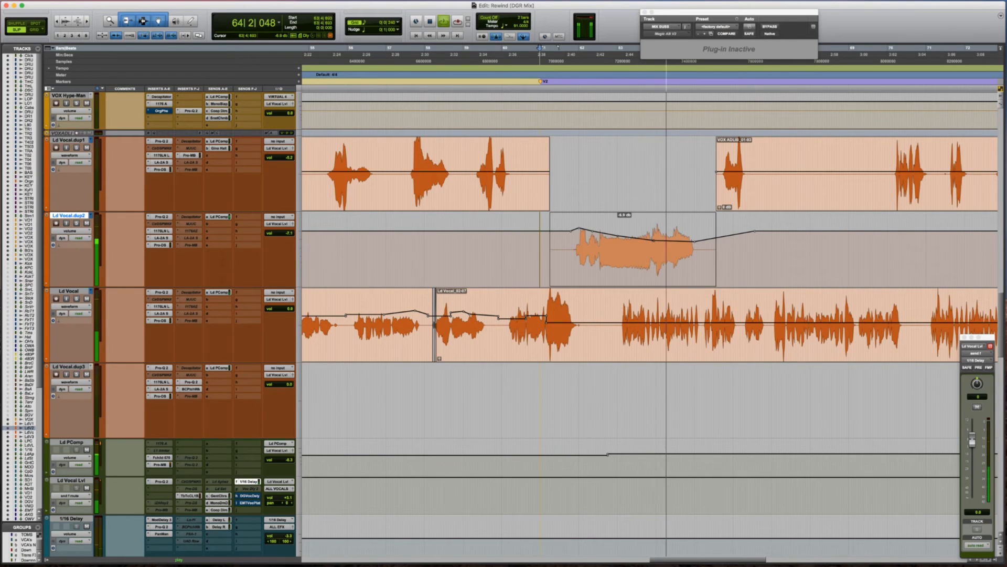
drag(660, 241, 660, 240)
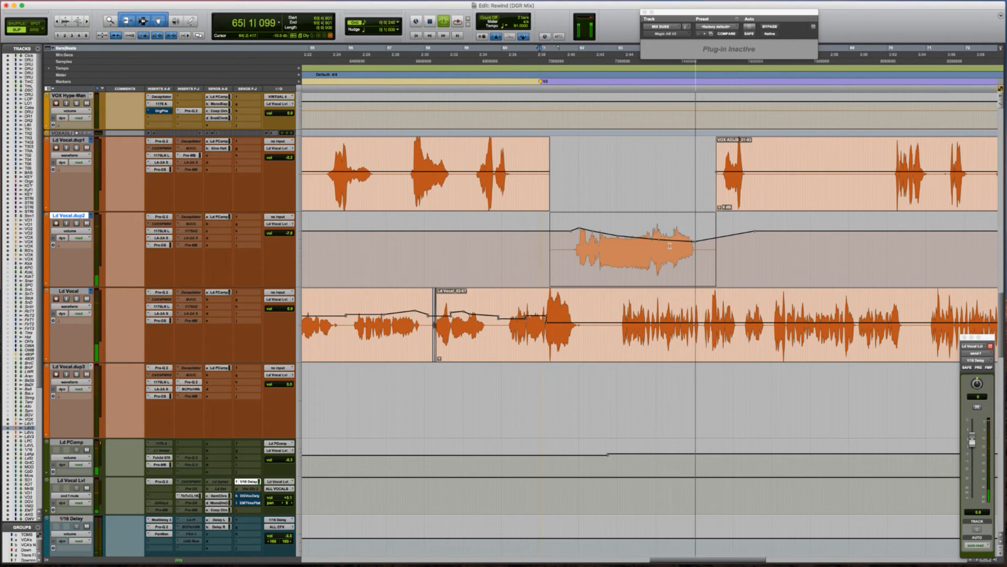
Audition the second-verse Ld Vocal passage in the context of the full arrangement.
key(r)
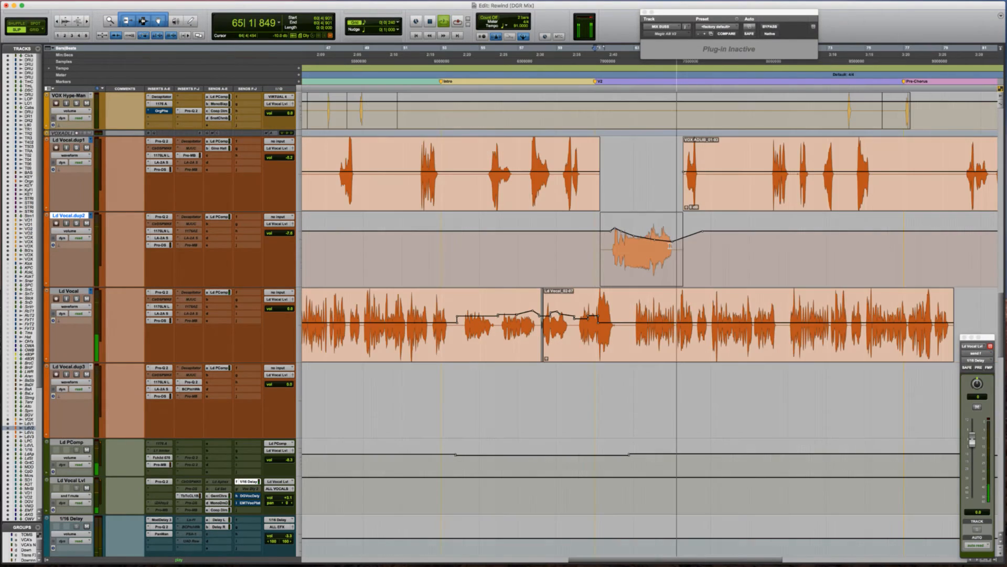
click(628, 311)
scroll(627, 314, right, 4)
scroll(628, 315, down, 1)
key(r)
key(r)
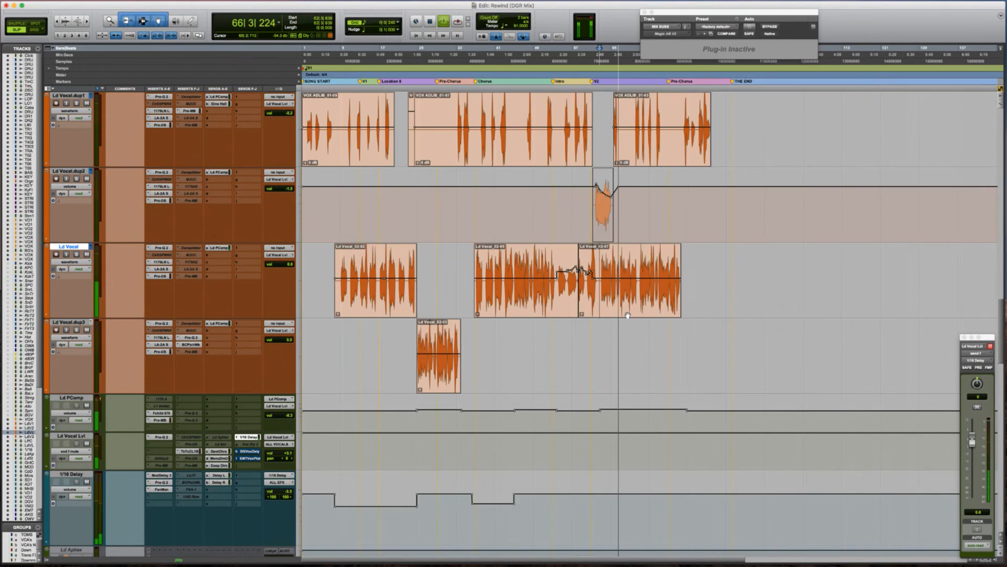
key(space)
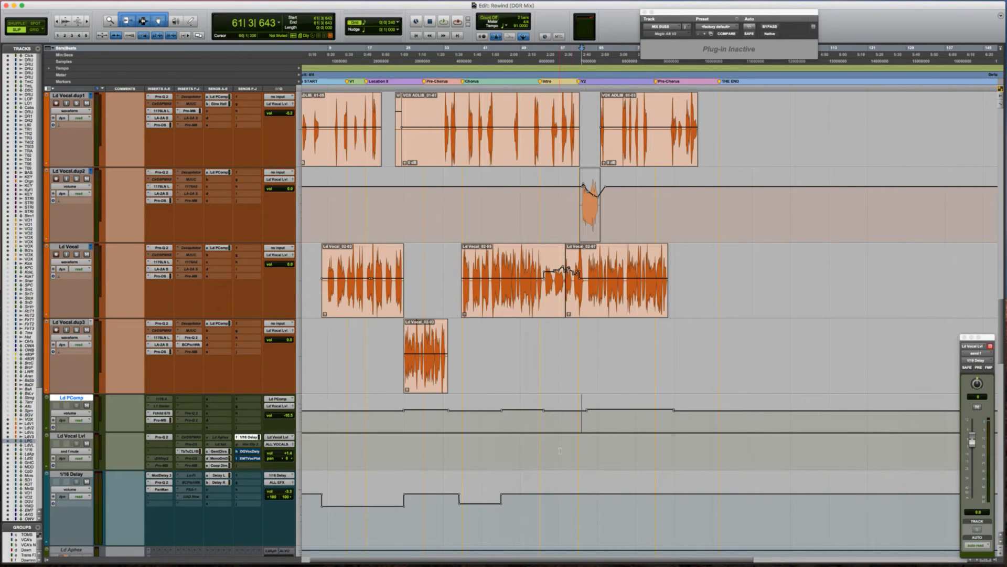
Lower the 1/16 Delay volume automation across the second-verse lead vocal passage starting at 62|4|227.
click(254, 437)
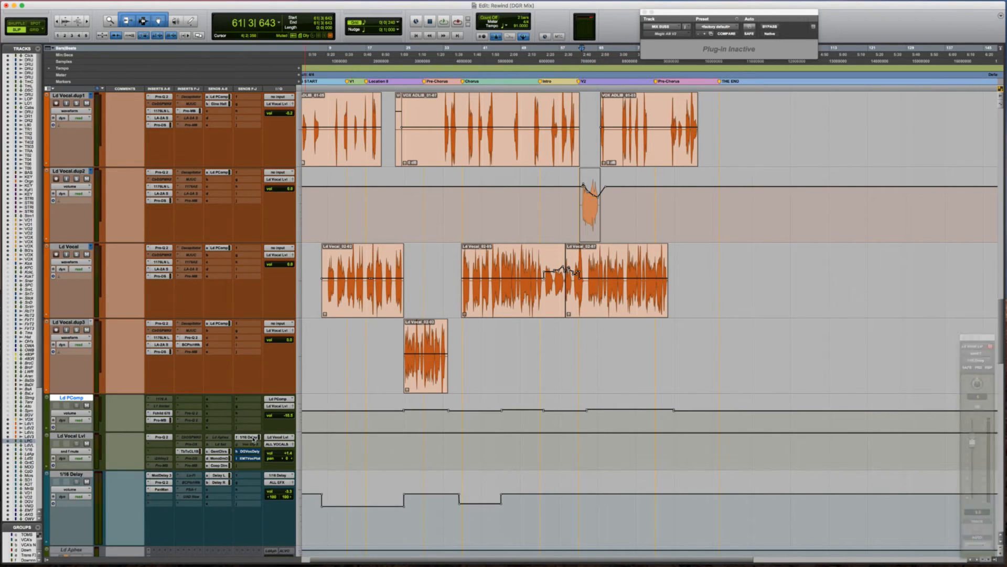
click(254, 437)
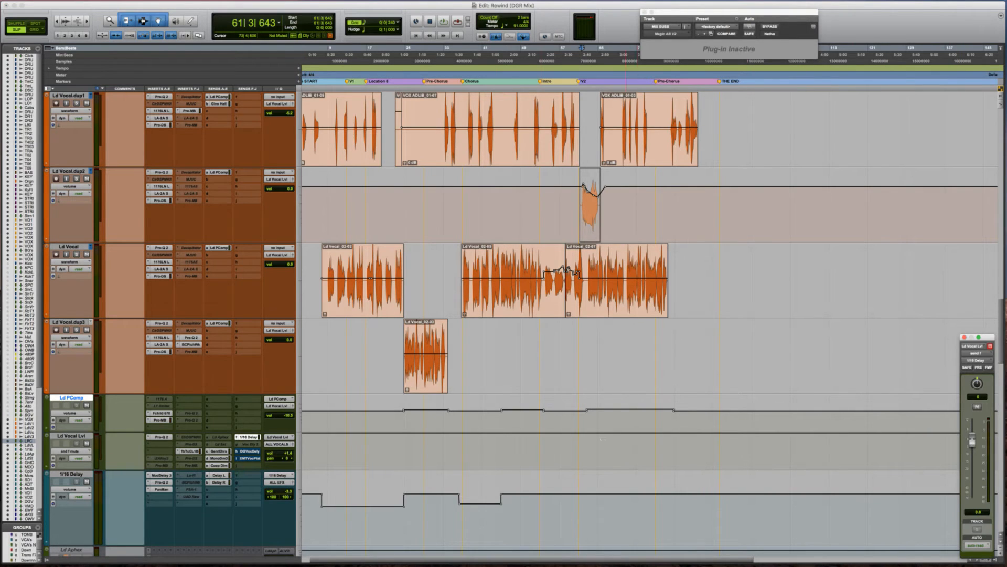
click(72, 475)
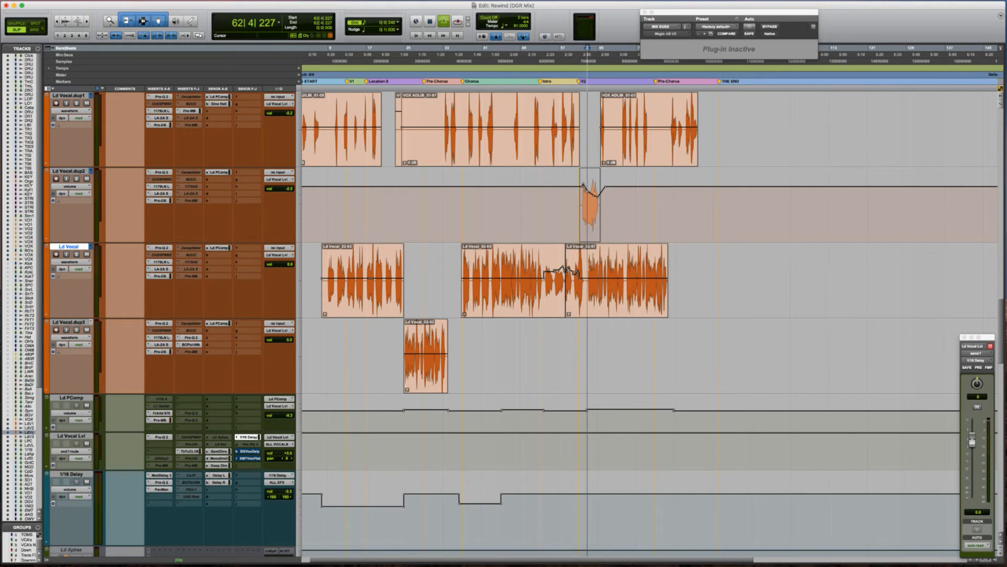
shift+click(672, 272)
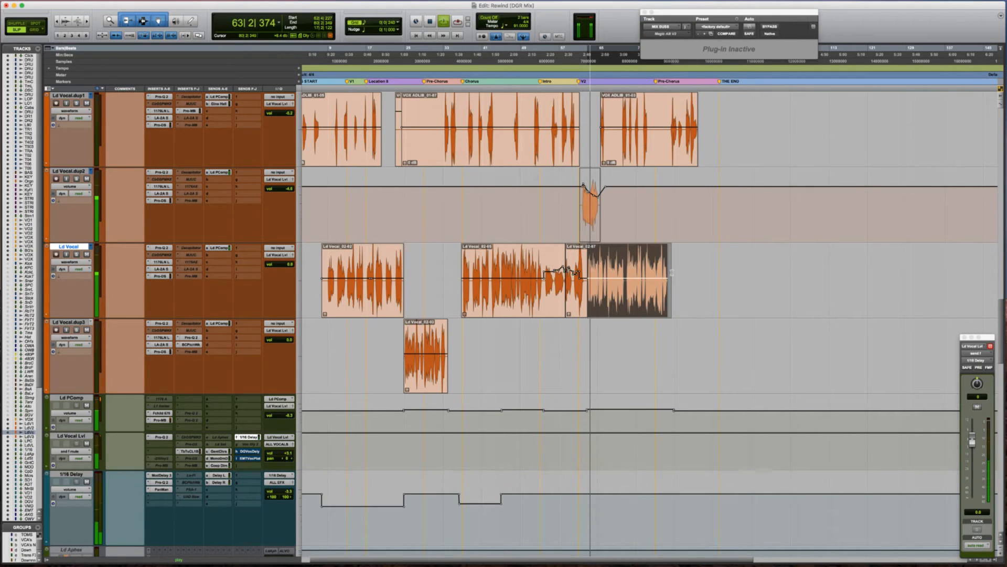
key(semicolon)
key(semicolon)
key(semicolon)
key(semicolon)
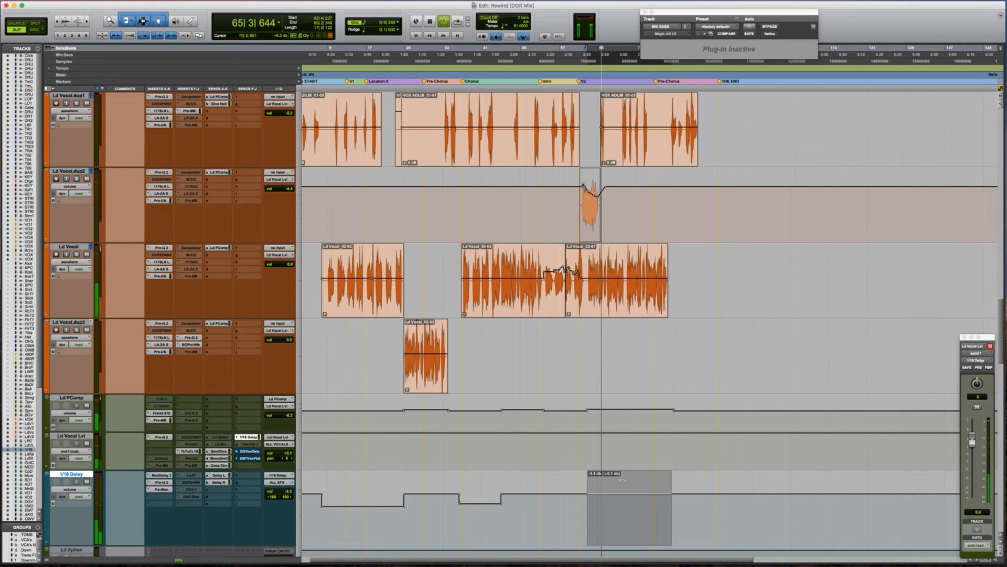
drag(616, 489, 598, 518)
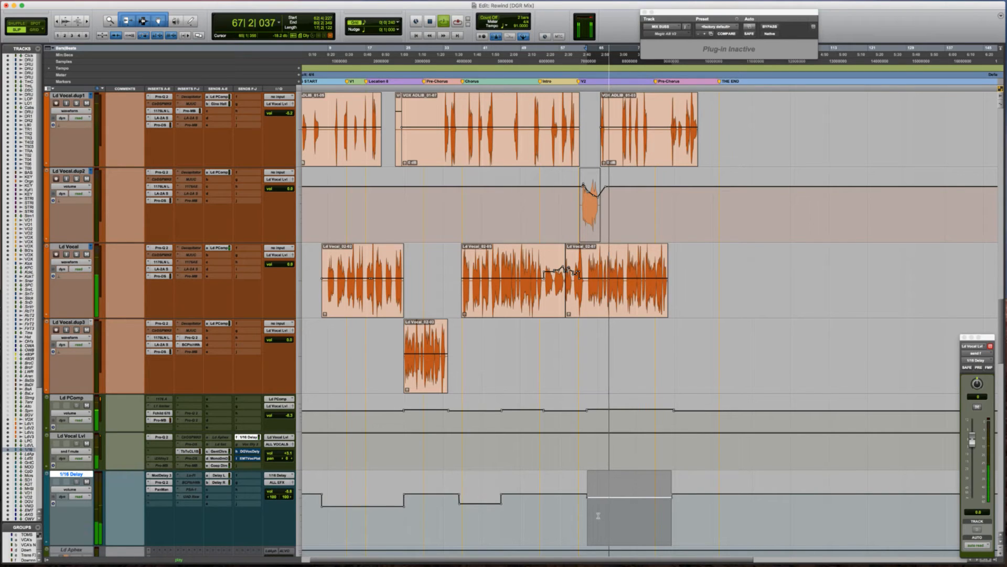
click(589, 515)
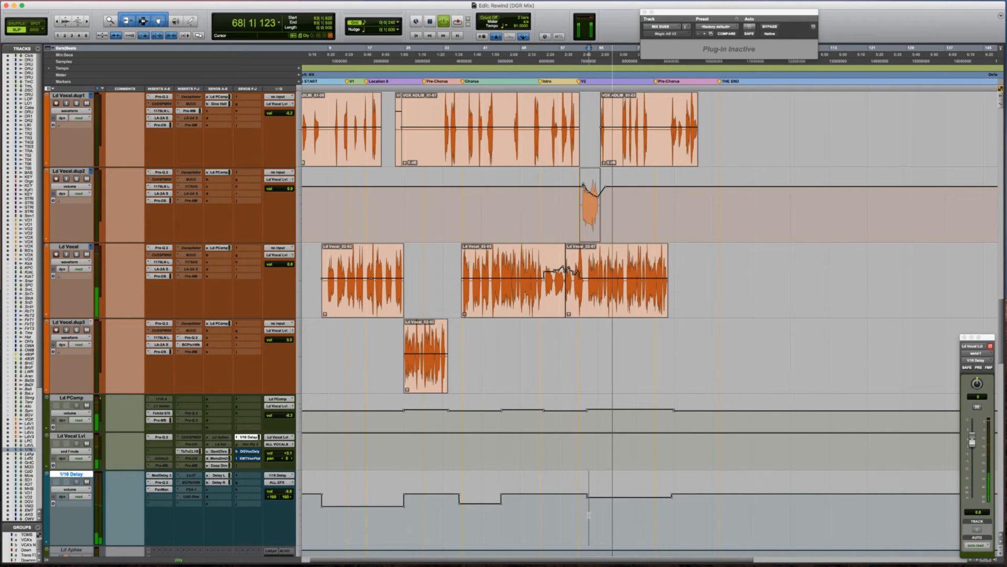
Audition the second verse and raise the clip gain on the opening of the Ld Vocal phrase after 70|4|663.
scroll(589, 515, down, 5)
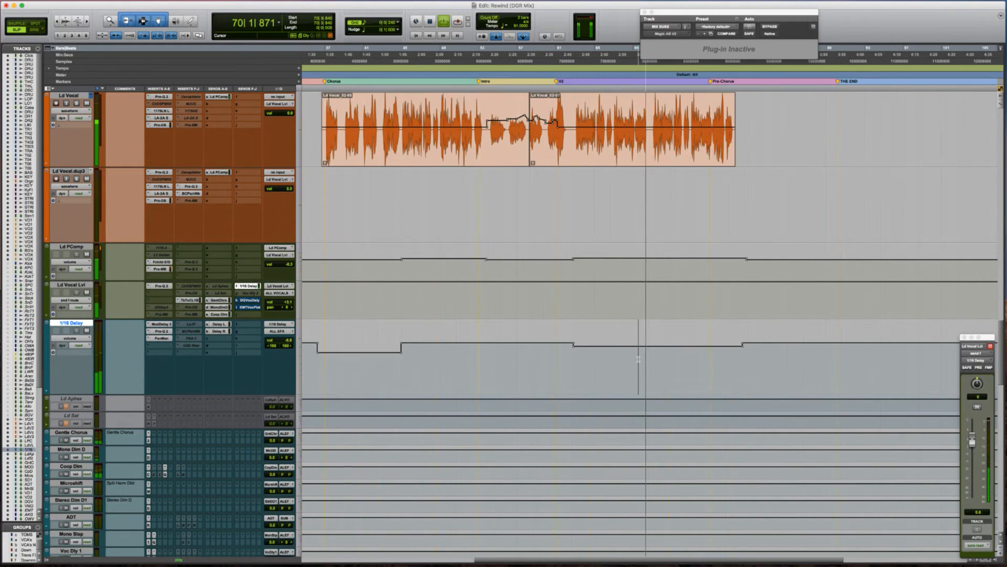
scroll(639, 358, up, 10)
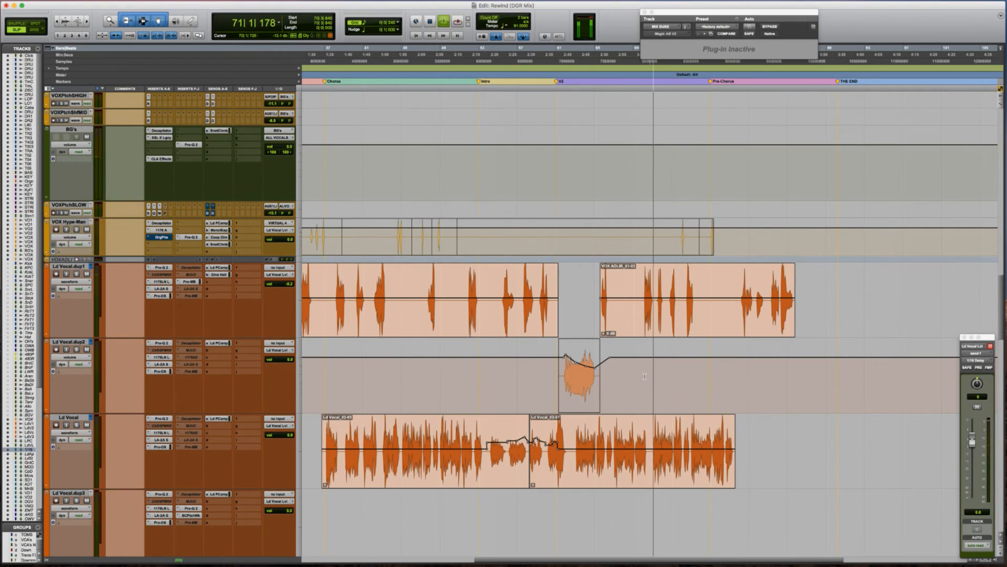
scroll(642, 446, down, 5)
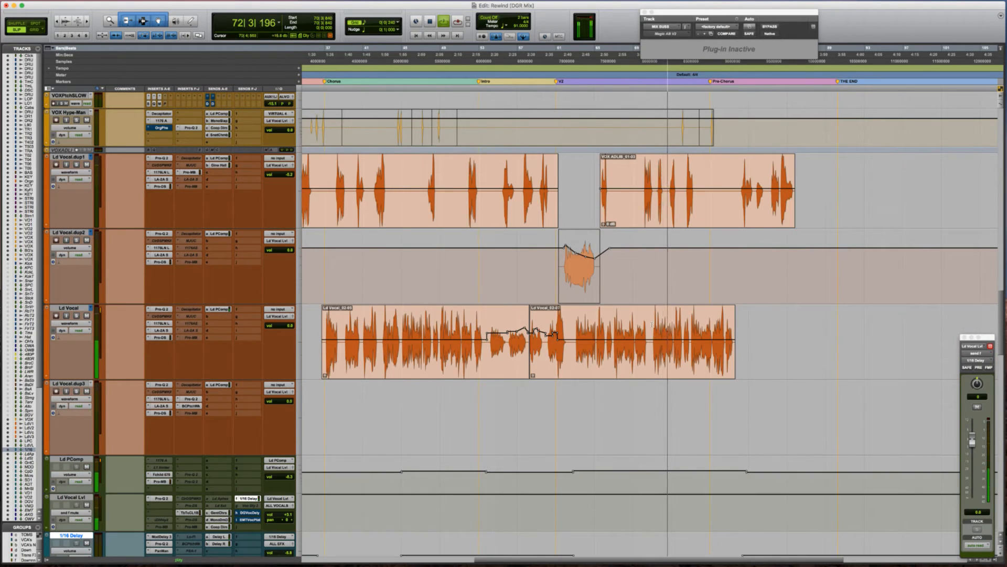
click(652, 324)
key(super+bracketright)
key(super+bracketright)
key(super+bracketright)
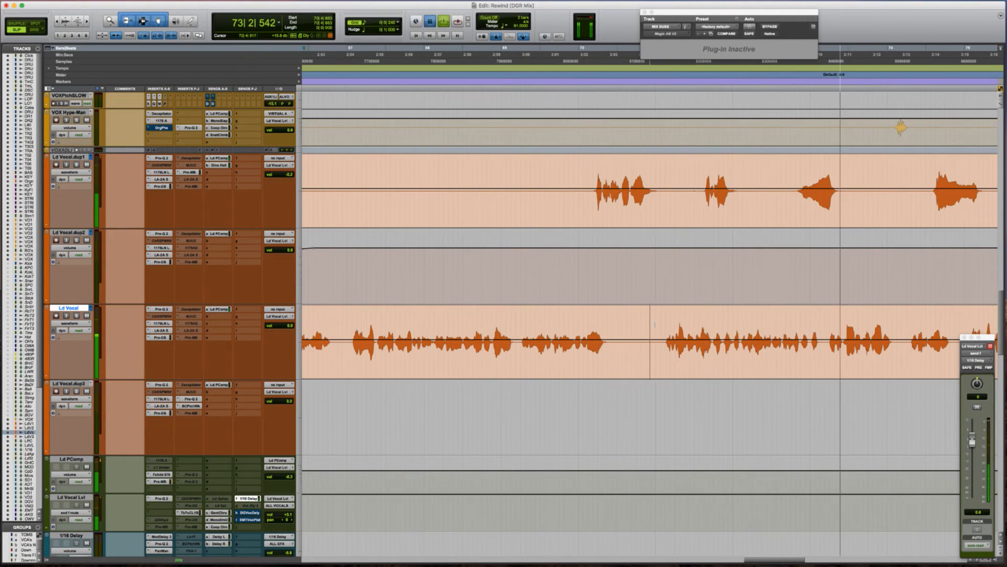
key(space)
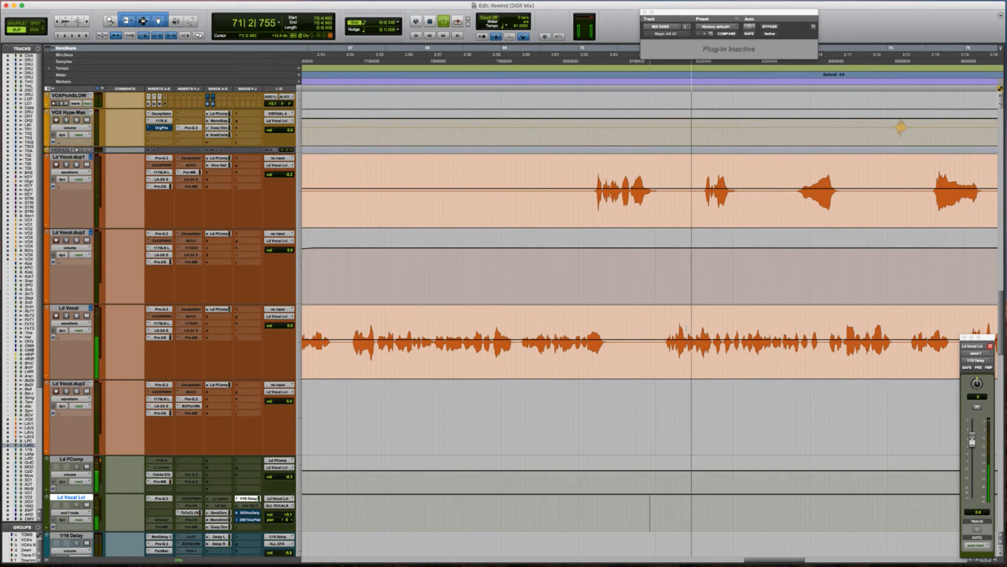
key(space)
shift+click(688, 323)
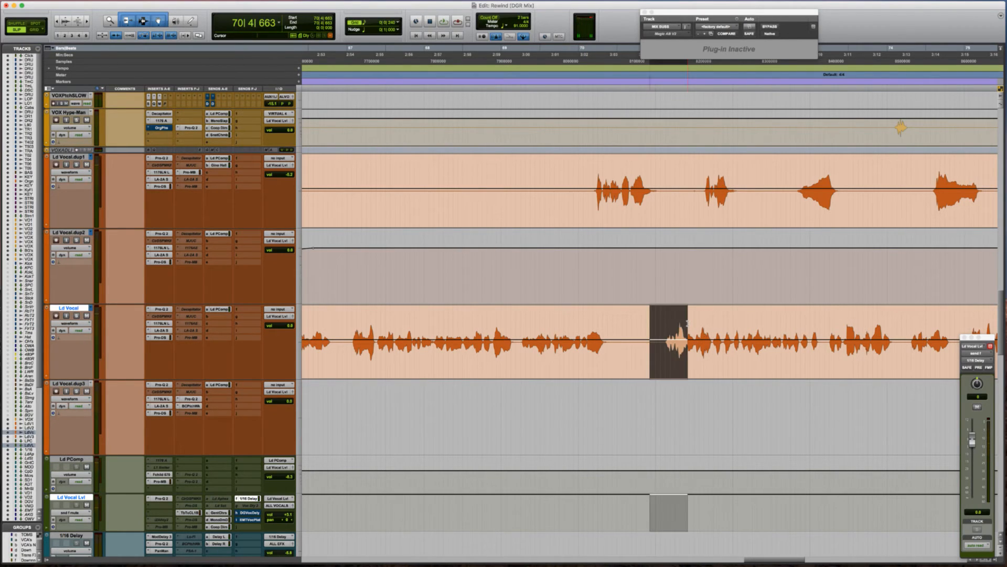
key(space)
click(666, 334)
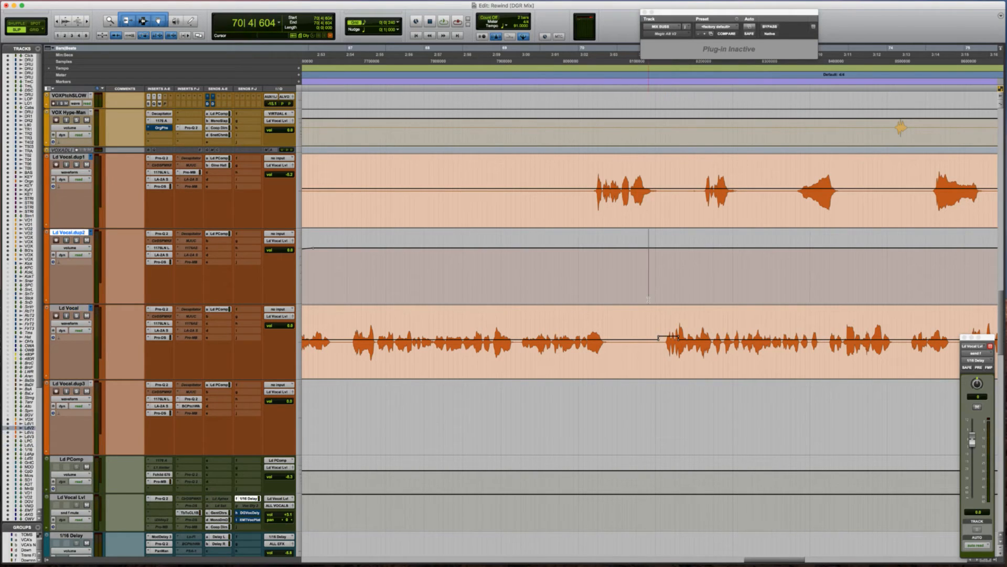
Audition the Ld Vocal phrase from 70|4|448 and slightly lower the clip gain on its opening.
click(646, 322)
key(space)
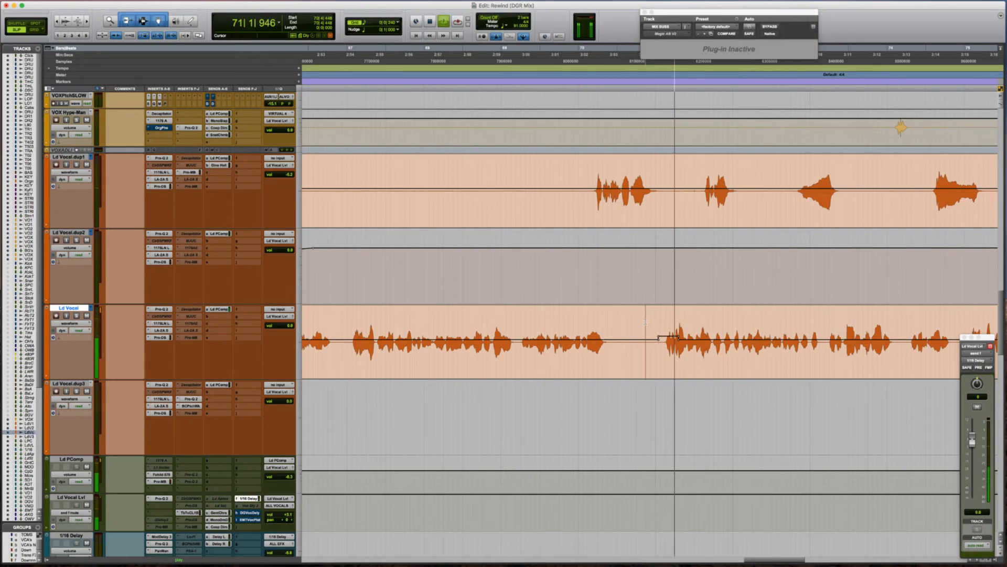
key(space)
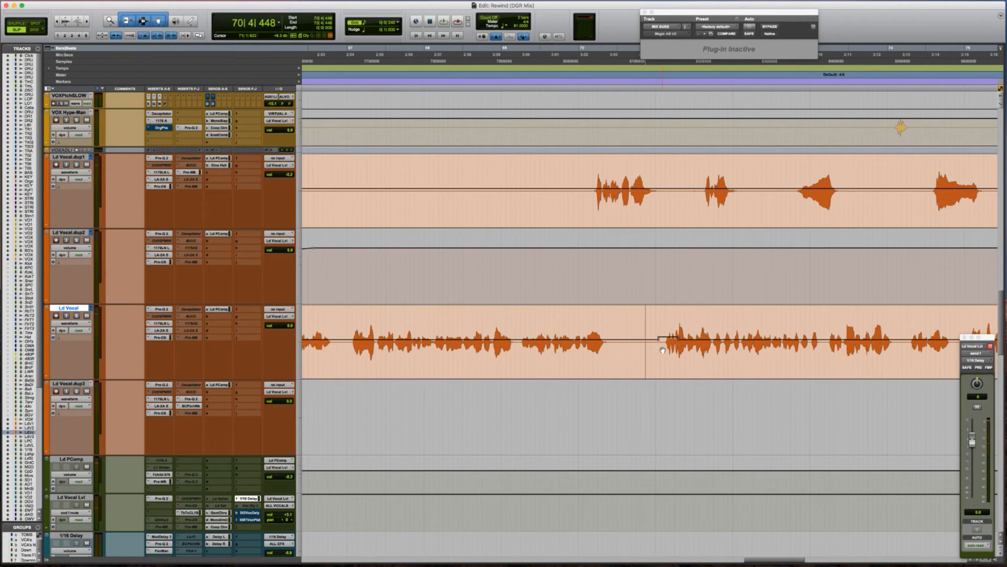
key(space)
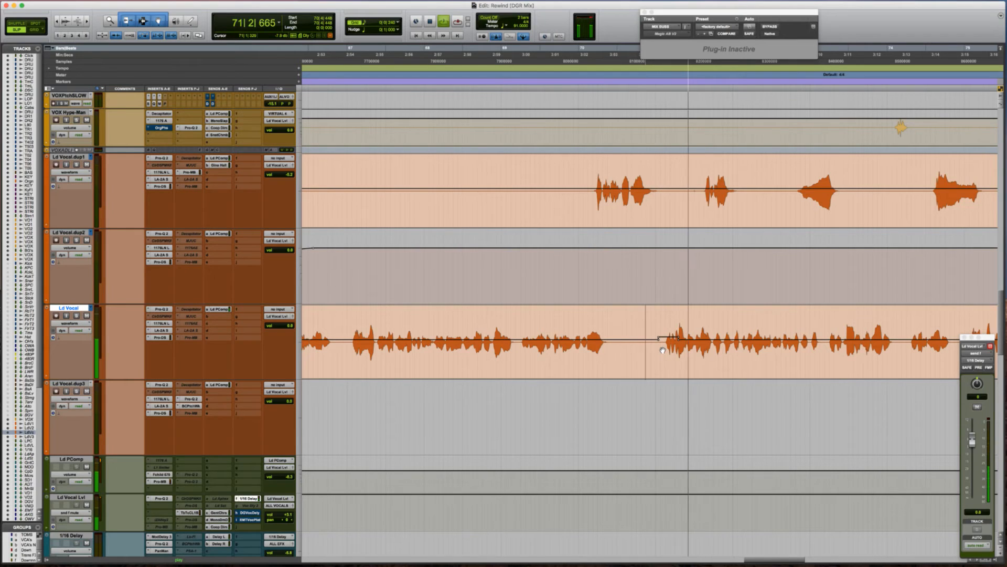
key(r)
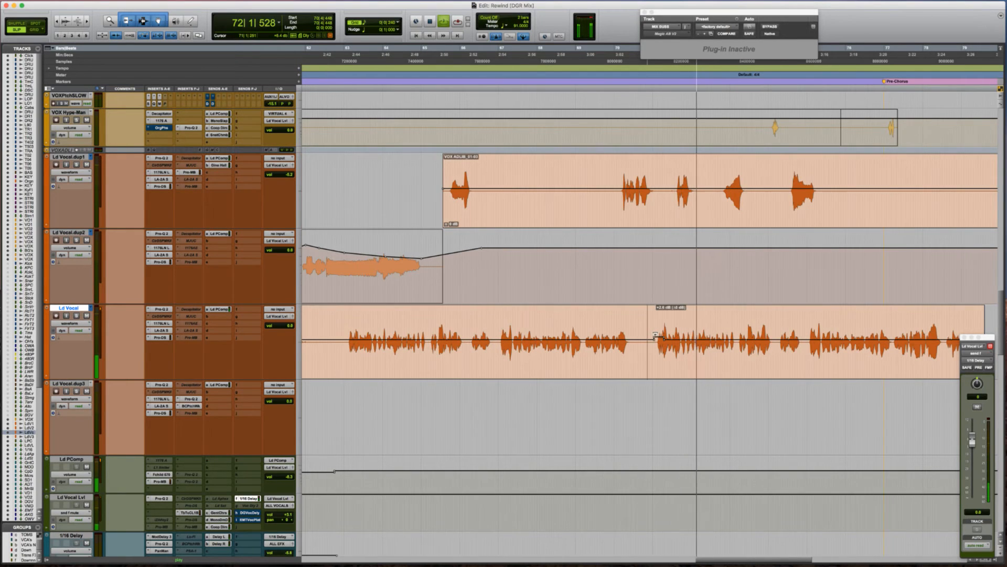
drag(654, 337, 653, 340)
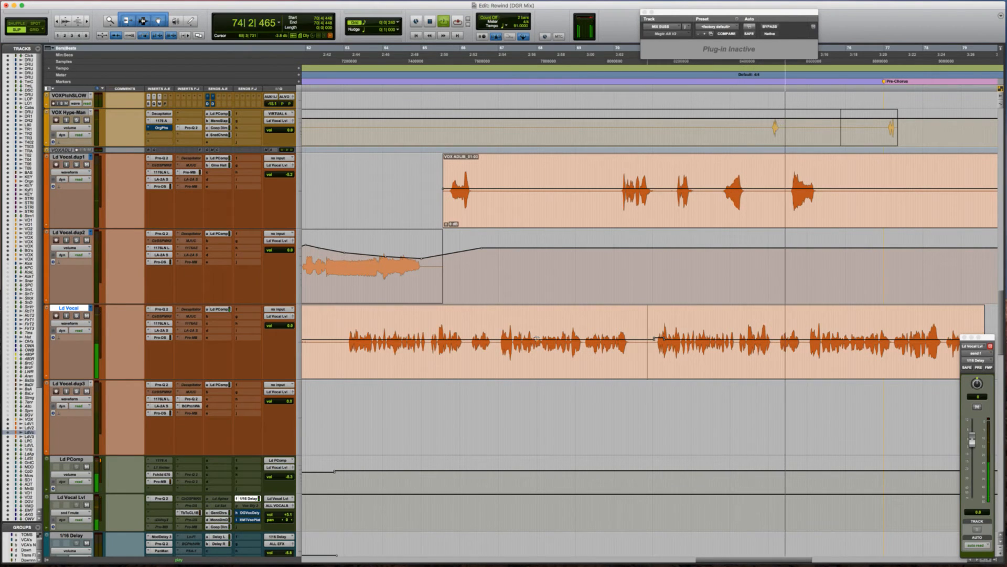
Raise the clip gain on the opening of the Ld Vocal phrase near 63|1 and audition from 63|1|363.
click(348, 326)
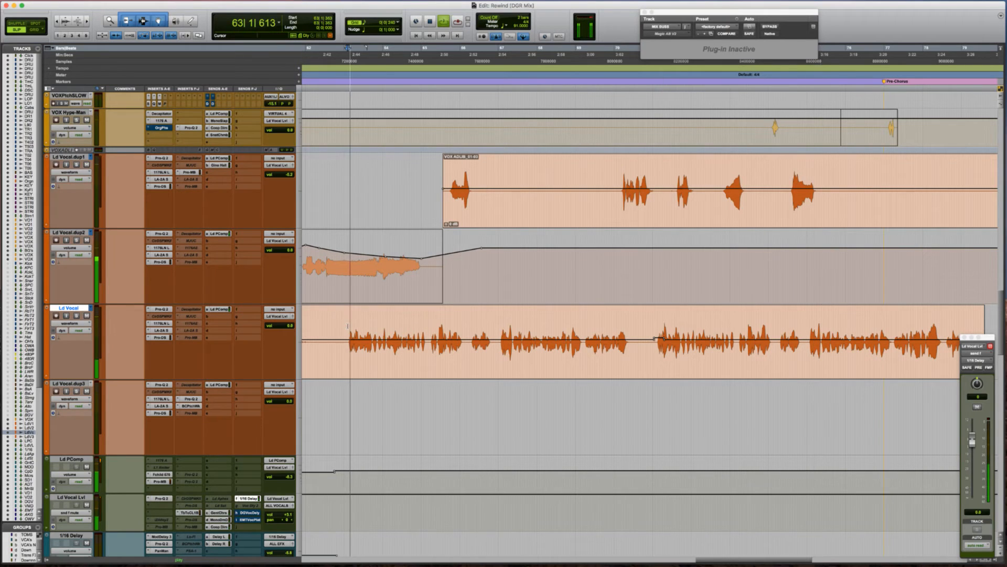
key(space)
key(t)
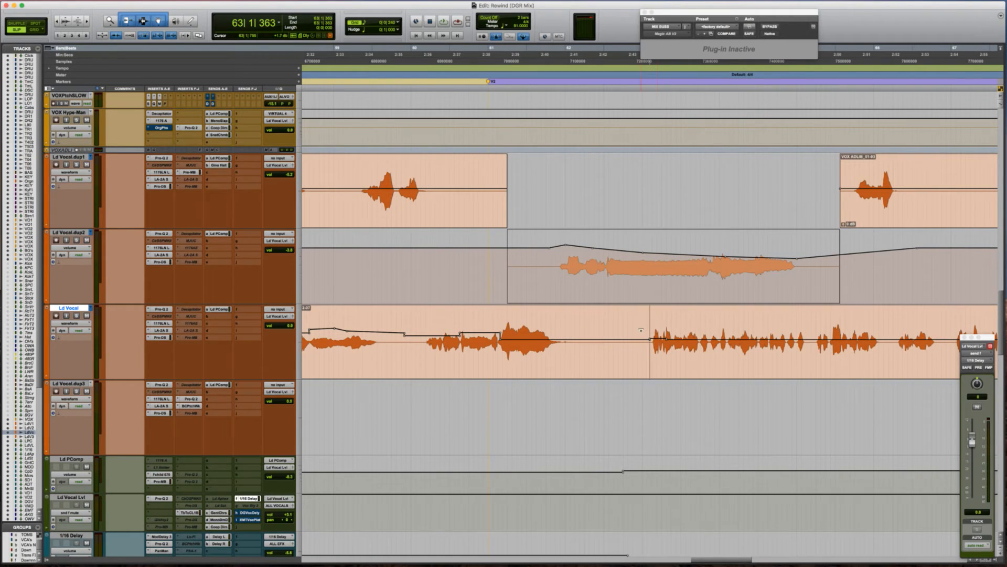
key(space)
key(r)
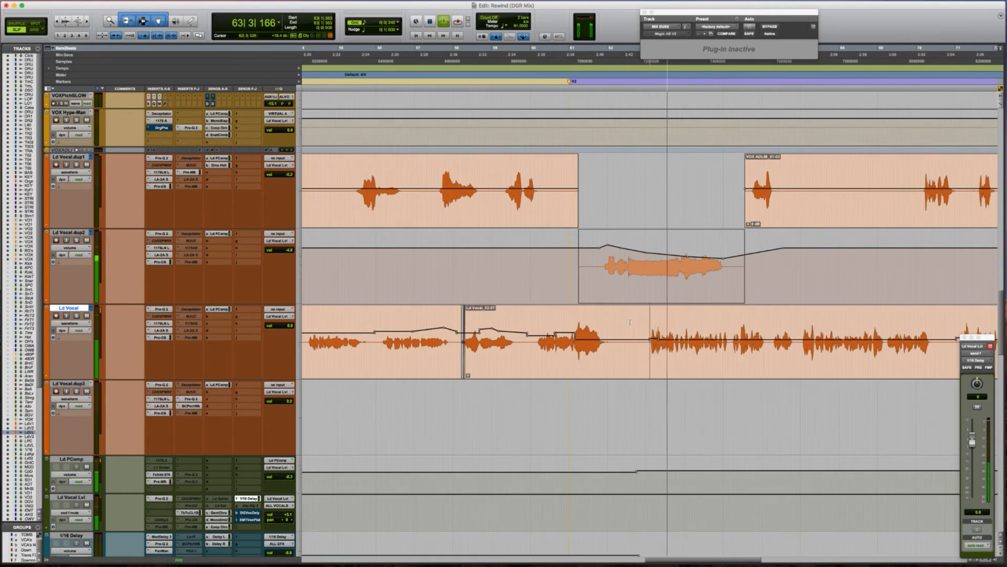
Audition the chorus lead vocal and raise the clip gain on the opening of the Ld Vocal phrase around bar 45.
scroll(630, 322, left, 10)
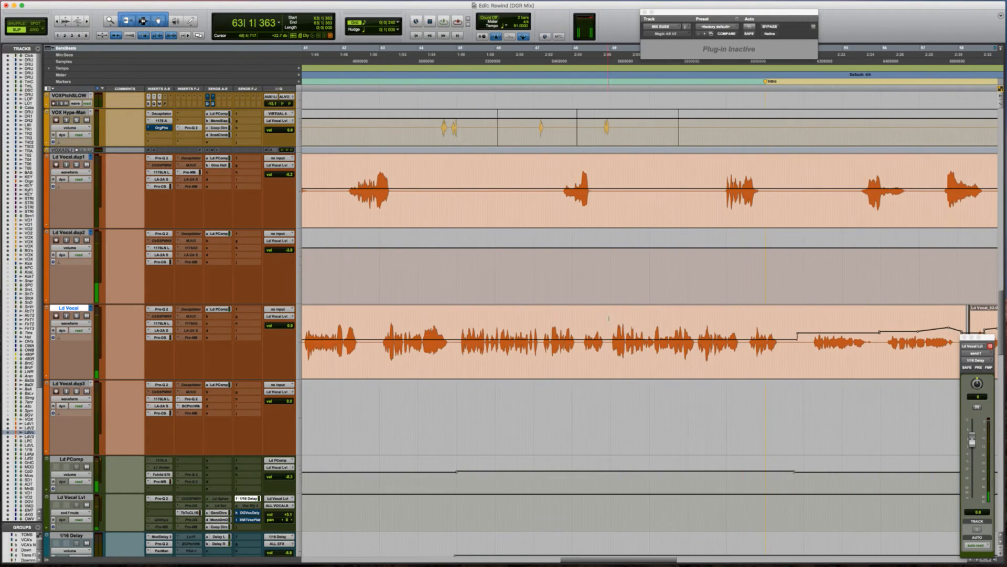
key(space)
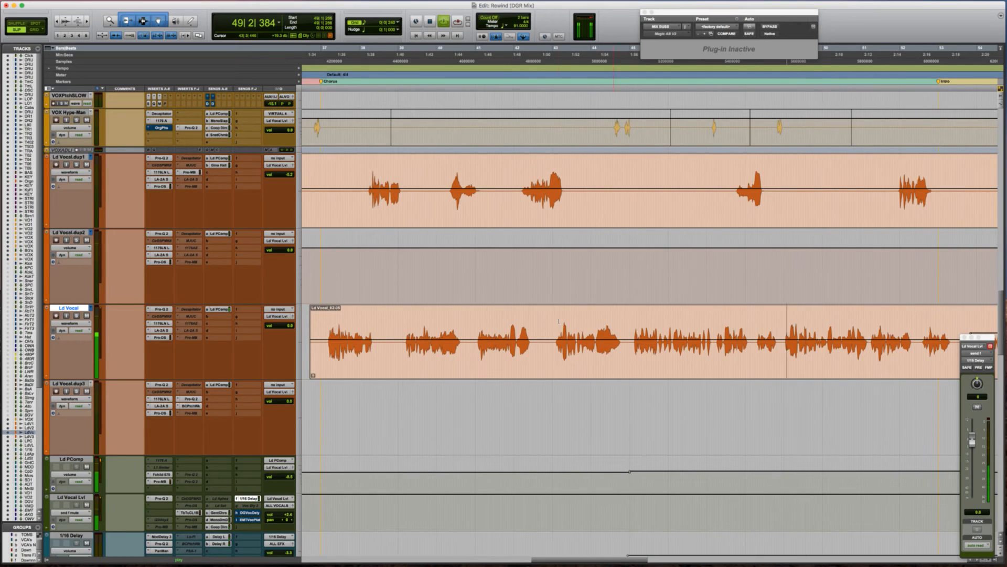
key(space)
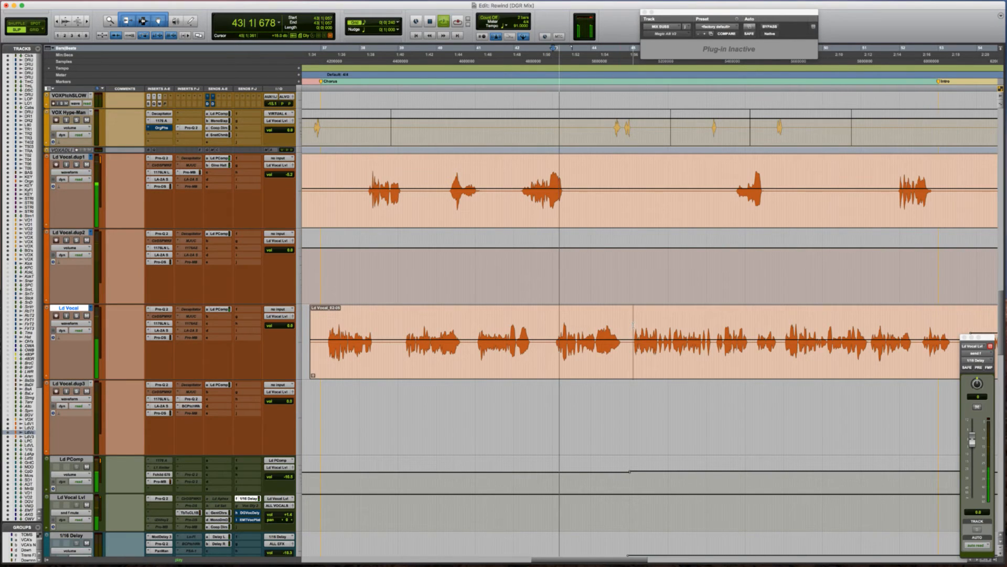
click(633, 325)
key(t)
key(t)
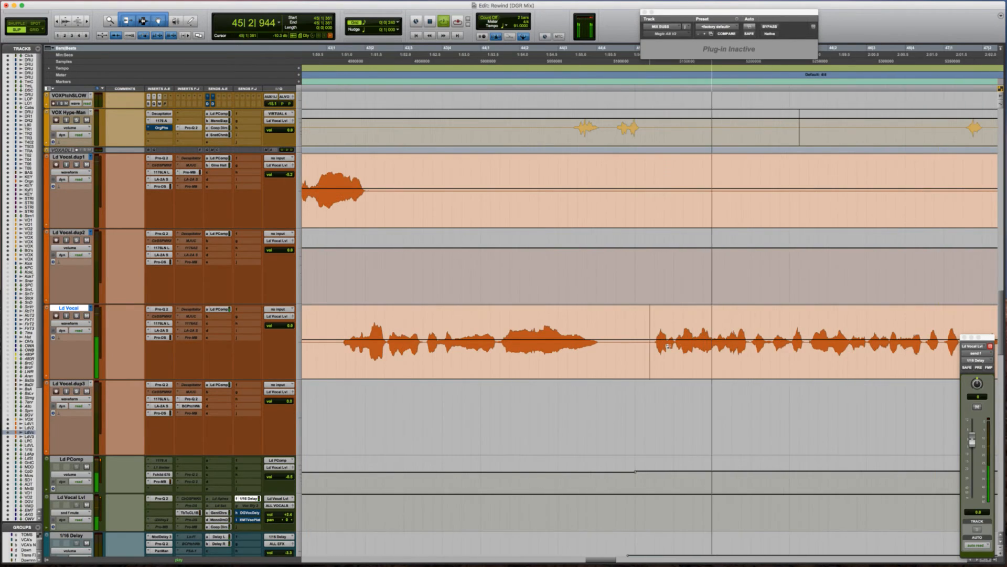
key(space)
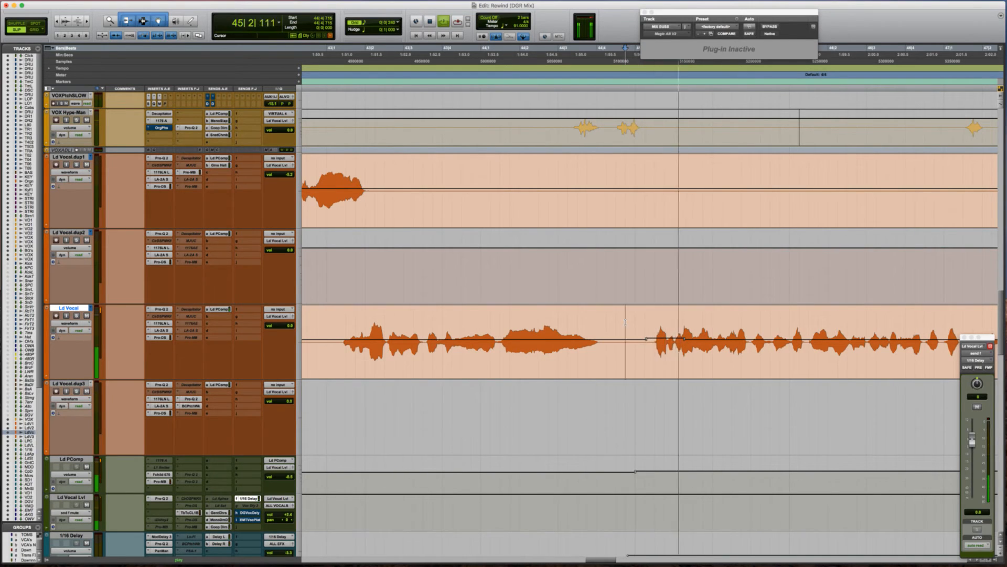
Audition the chorus on Ld Vocal through bar 49 with the adjusted phrase opening.
key(r)
key(r)
key(r)
key(r)
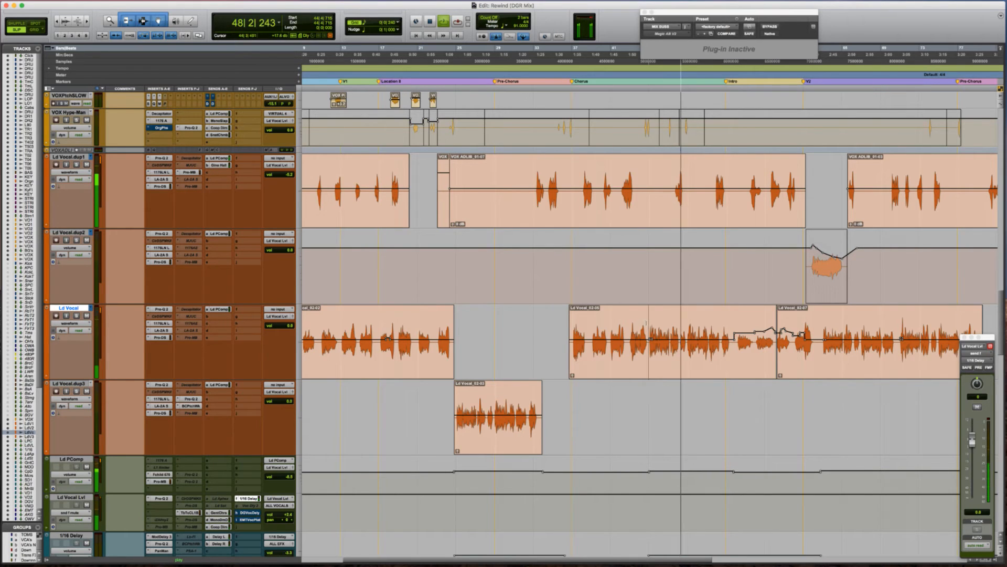
key(t)
key(t)
key(t)
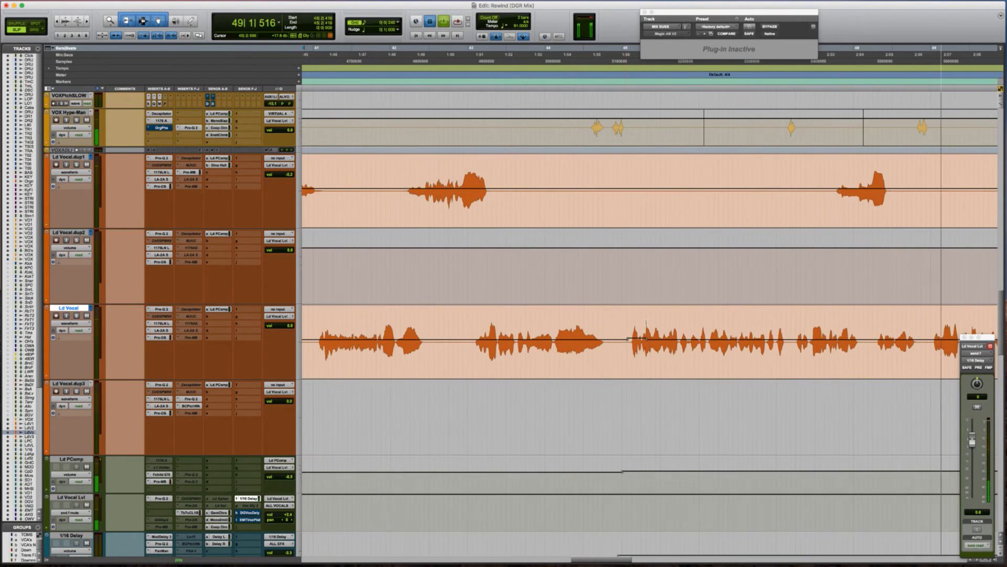
Examine the Ld Vocal phrase at bar 45 closely and audition it from 45|1|479.
key(space)
key(t)
scroll(631, 319, up, 1)
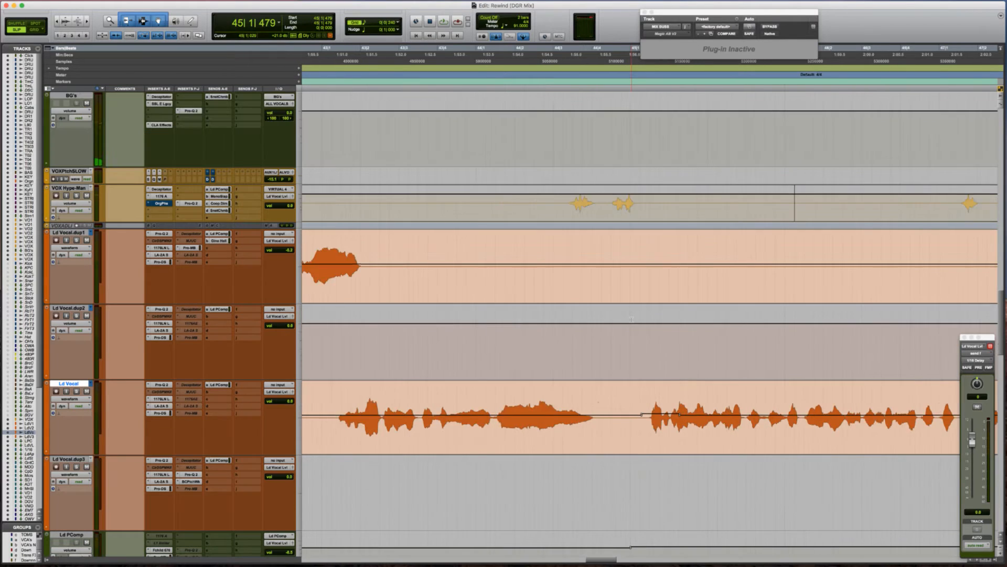
key(t)
key(comma)
scroll(631, 319, right, 5)
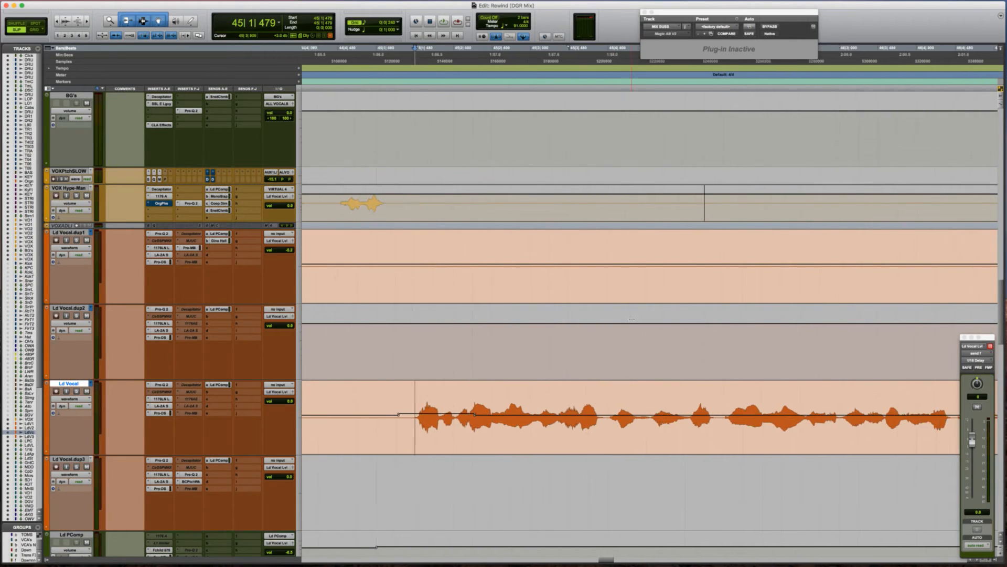
key(r)
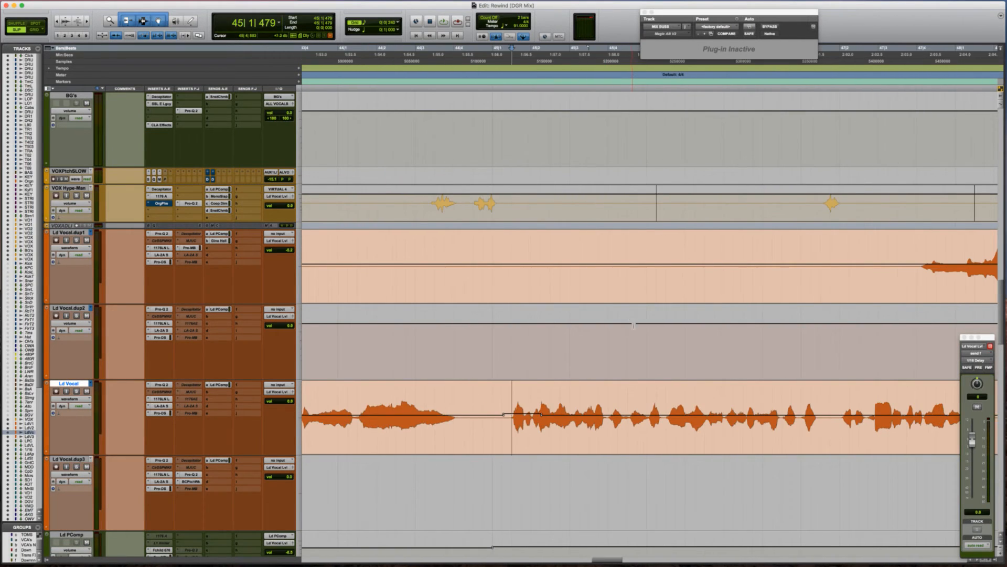
scroll(584, 336, down, 1)
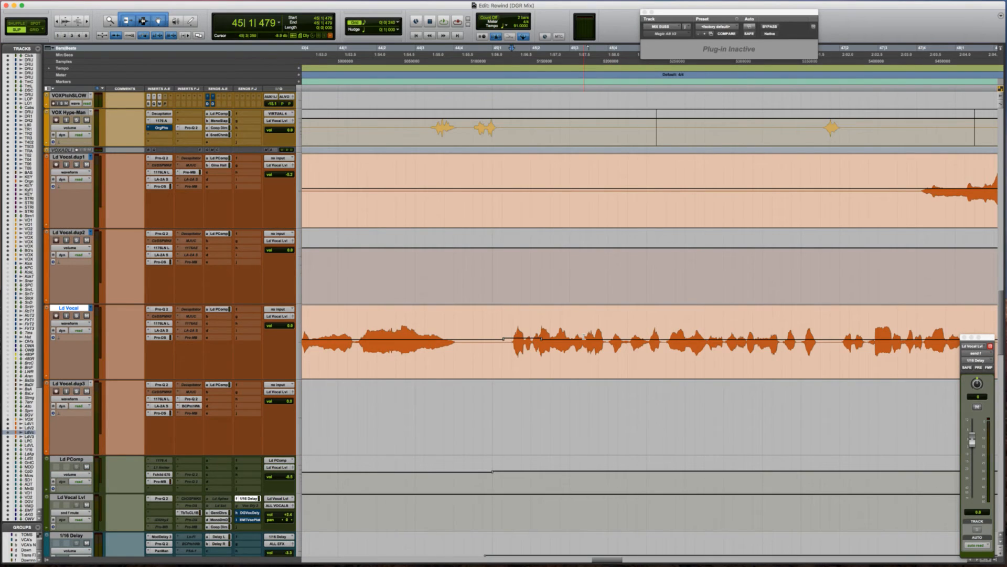
key(space)
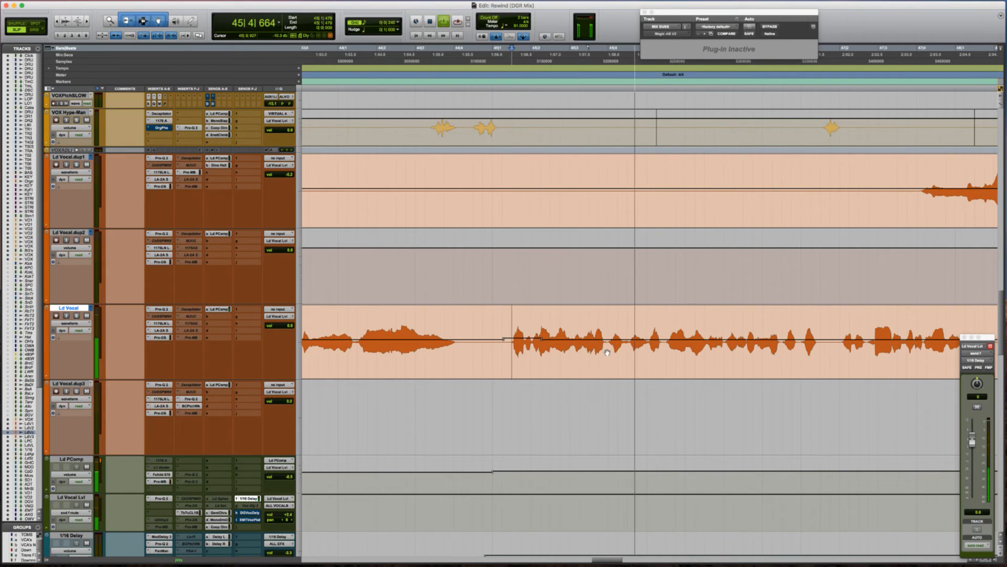
Raise the clip gain on the Ld Vocal word onset just after 45|3|917 with a short ramp and audition it from 45|1|439.
key(space)
key(t)
scroll(617, 319, right, 1)
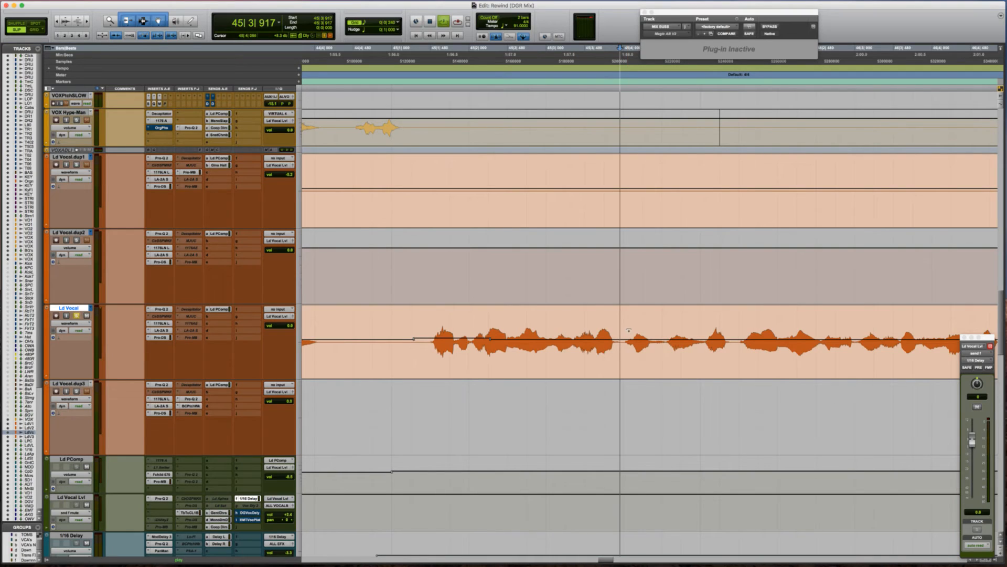
key(space)
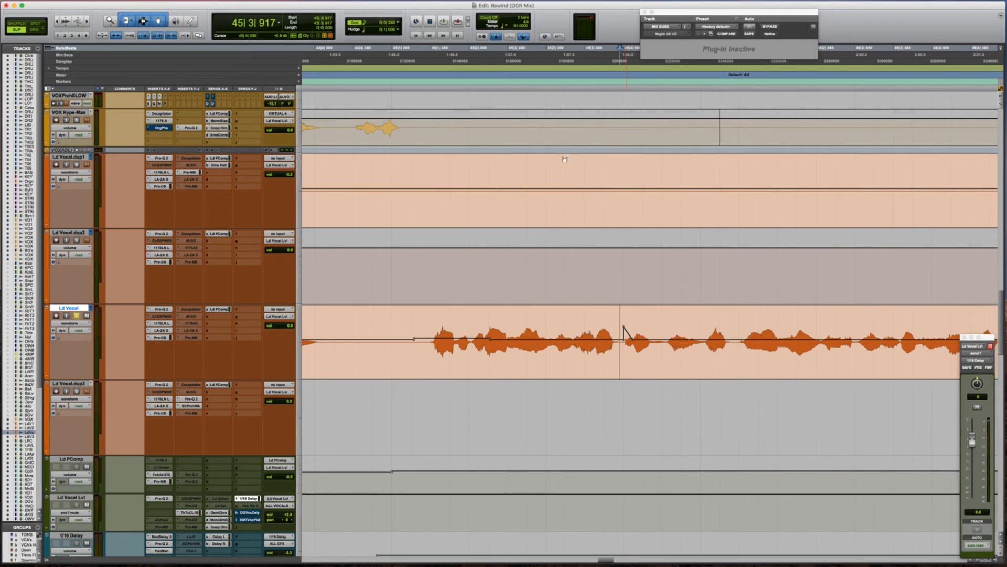
key(space)
key(space)
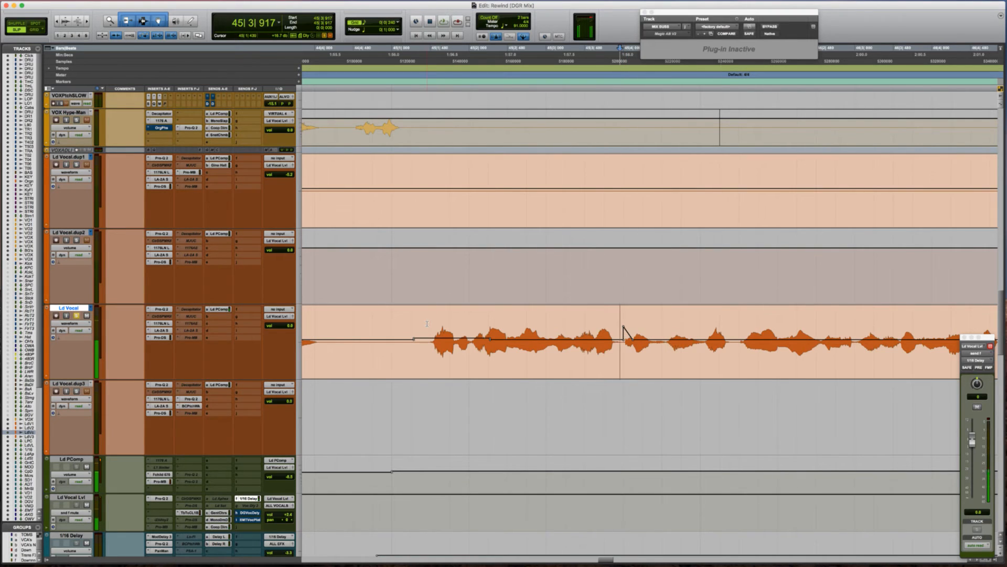
click(427, 323)
key(space)
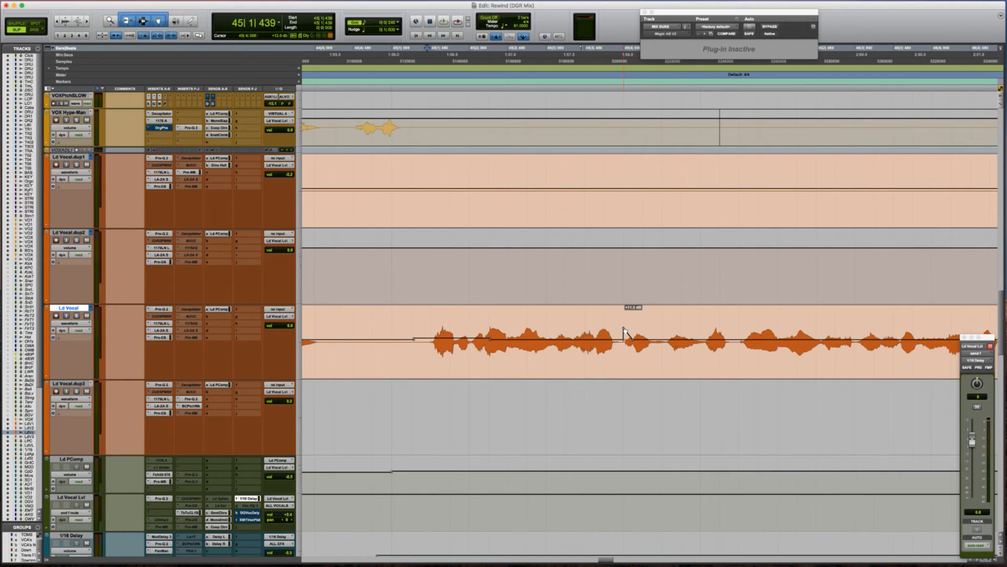
Audition the whole mix from 20|4|249 into the Ld Vocal.dup3 section.
scroll(624, 336, down, 5)
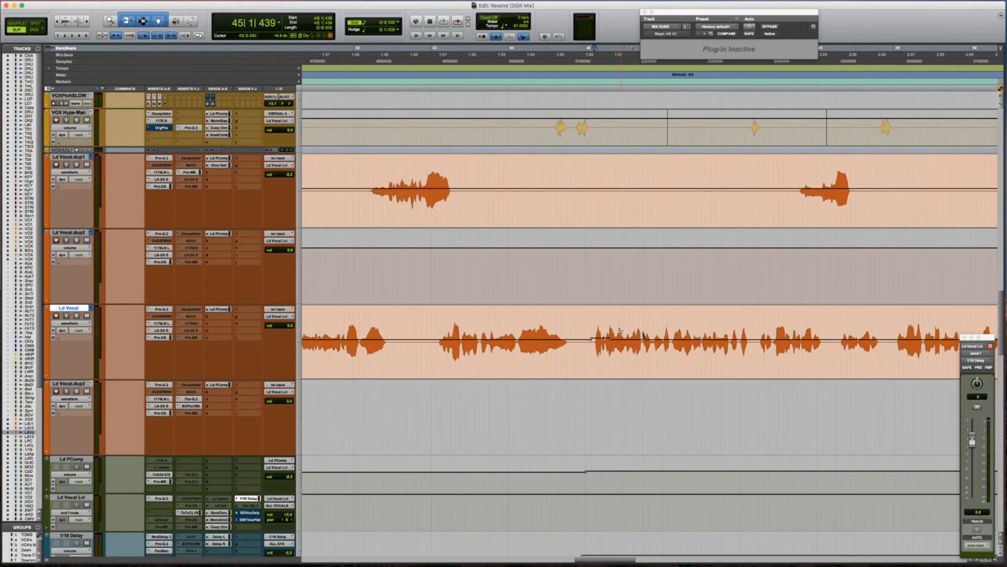
key(super+alt+bracketright)
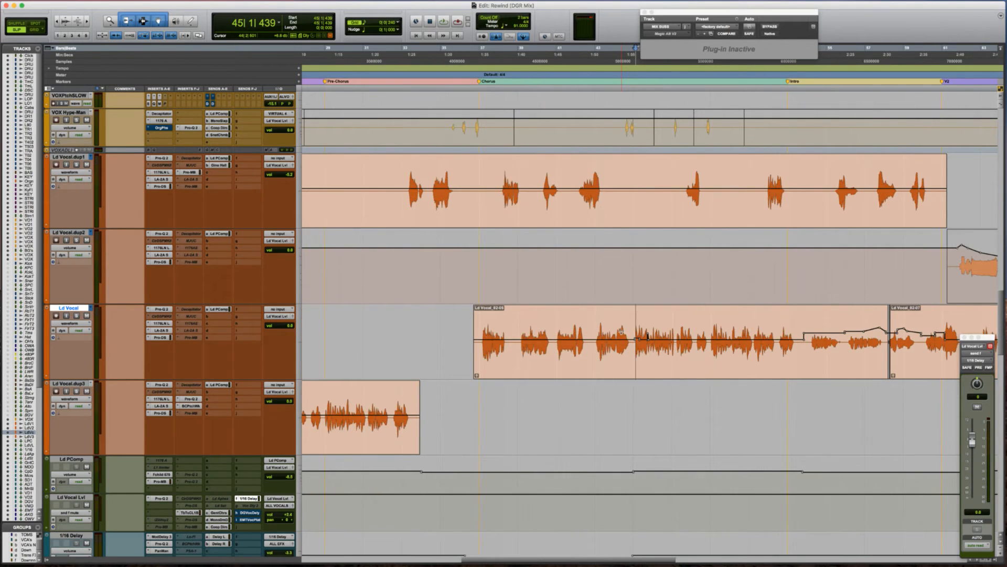
scroll(621, 331, down, 2)
scroll(622, 332, down, 1)
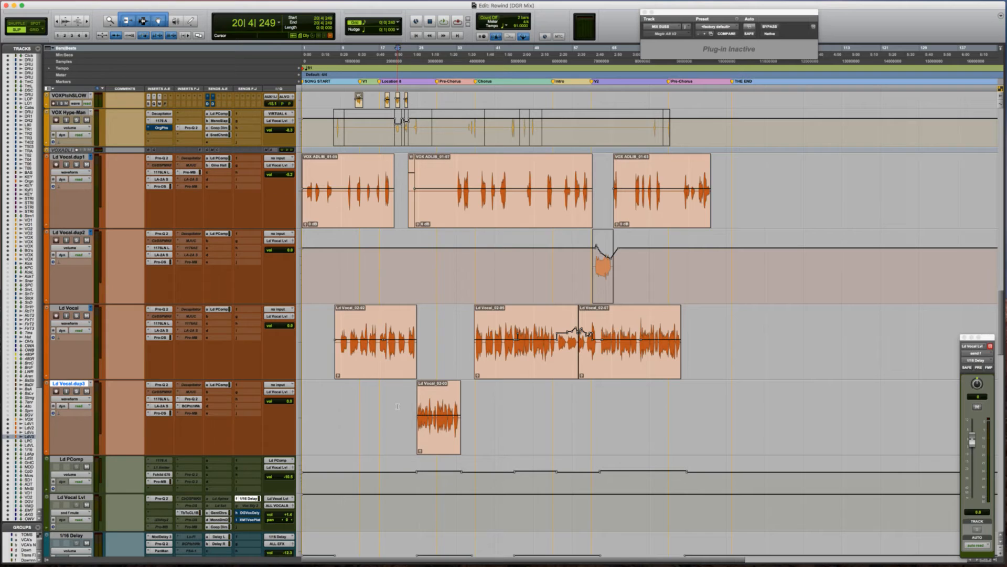
key(space)
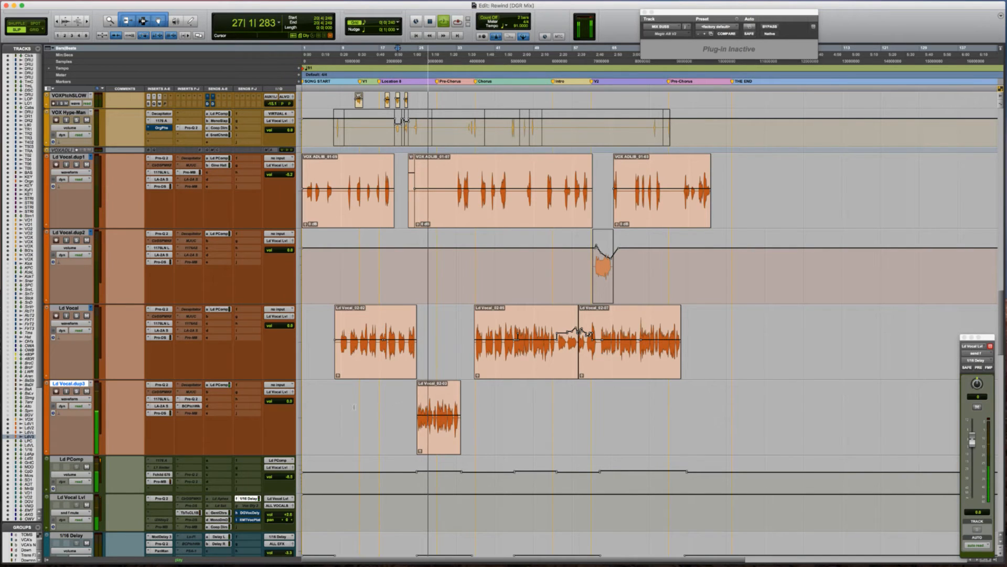
Add a gentle low-frequency bell boost just above the low cut in the Pro-Q 2 on Ld Vocal.dup3.
click(160, 386)
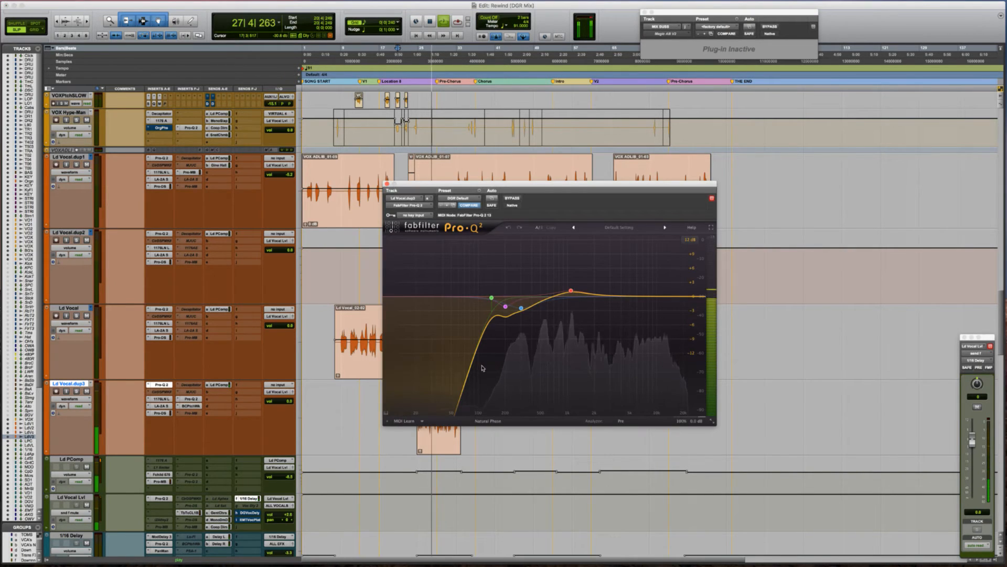
mouse_move(492, 298)
mouse_down()
mouse_move(480, 296)
mouse_move(530, 264)
mouse_move(499, 268)
mouse_move(493, 293)
mouse_up()
double_click(528, 295)
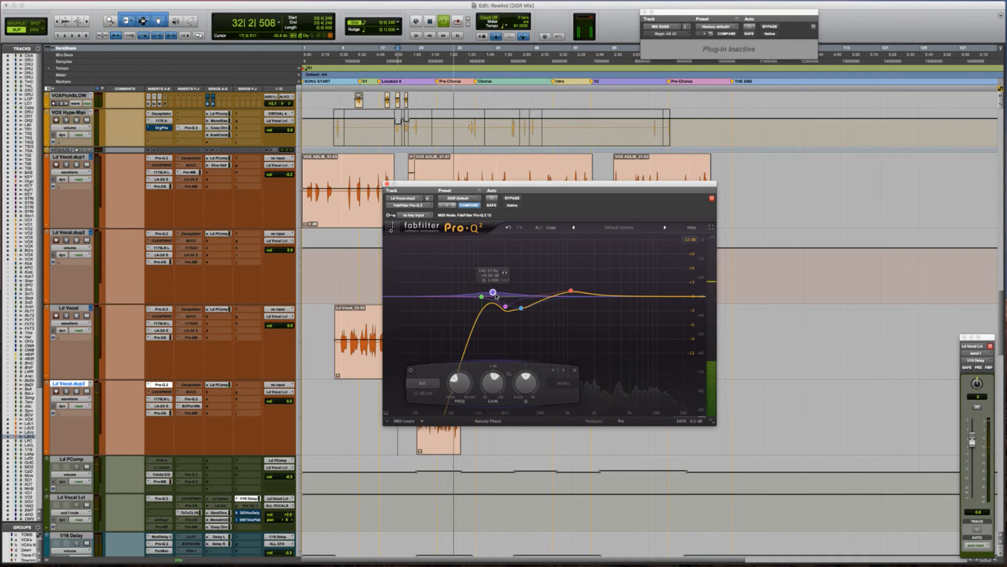
drag(494, 295, 490, 294)
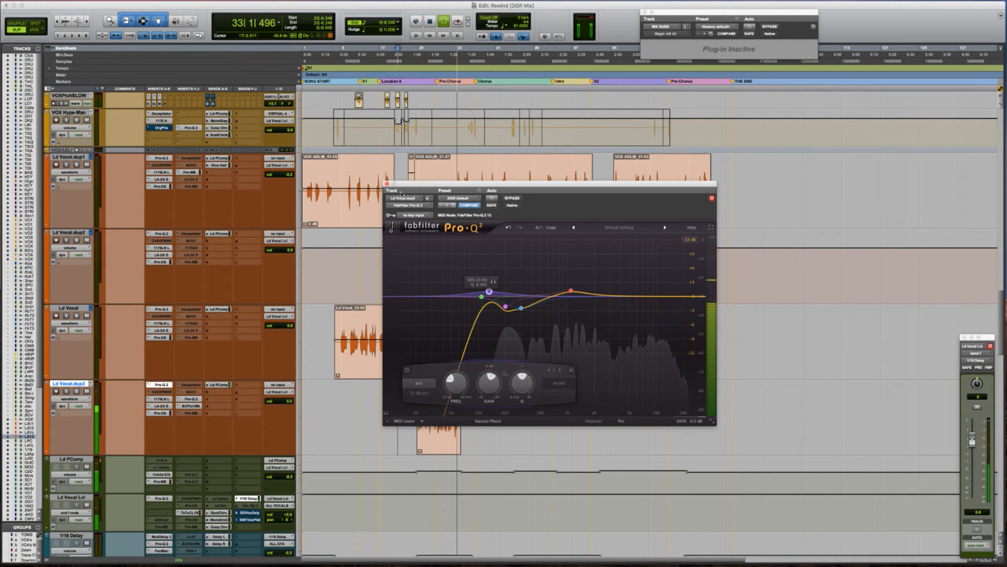
click(387, 184)
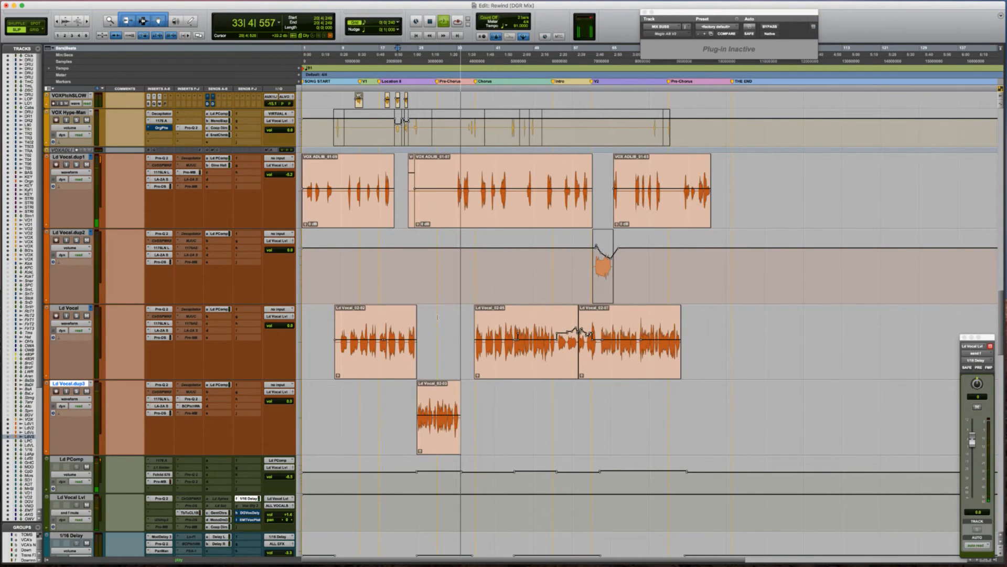
Audition the pre-chorus leading into the chorus, starting around bar 32.
click(455, 336)
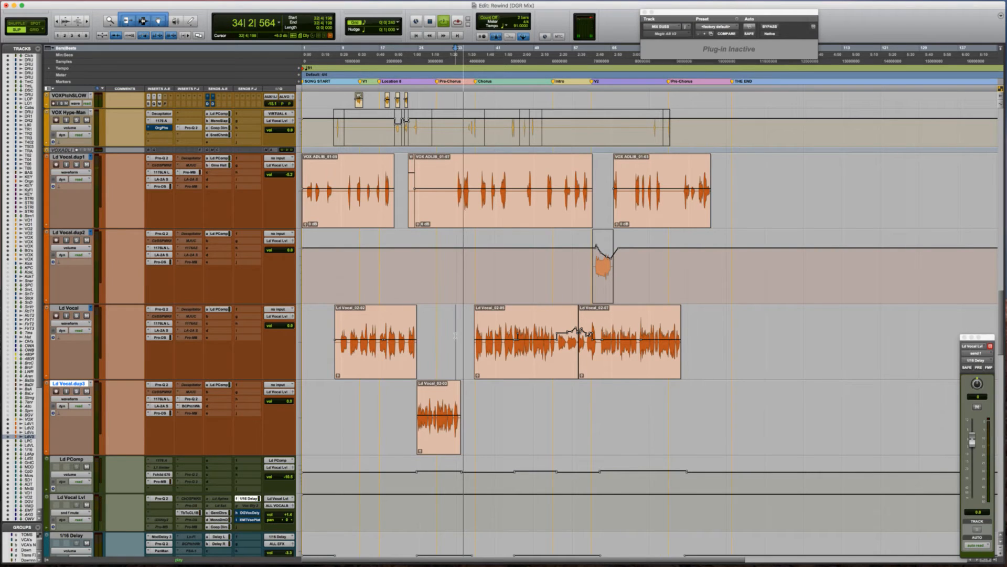
key(super+bracketright)
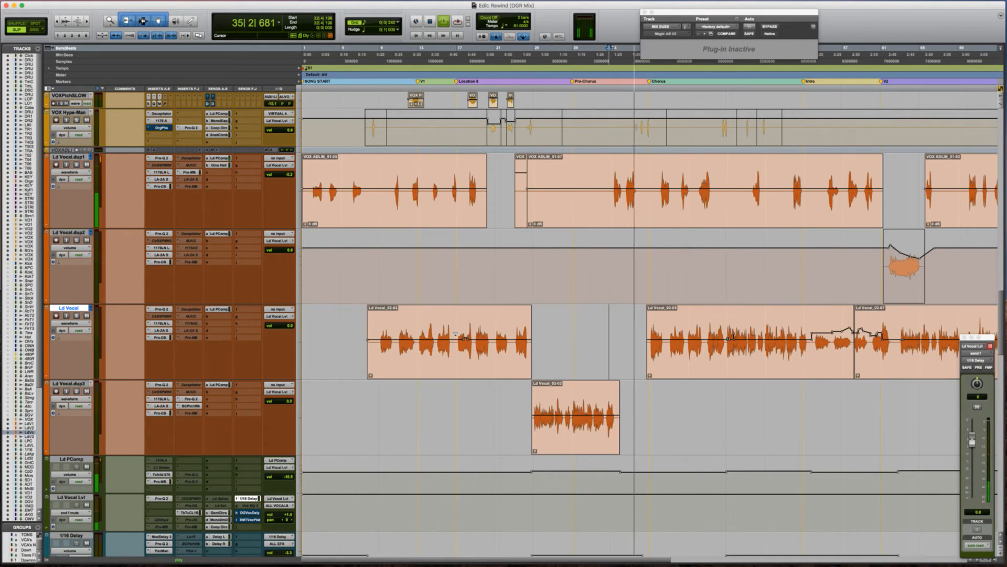
key(super+bracketright)
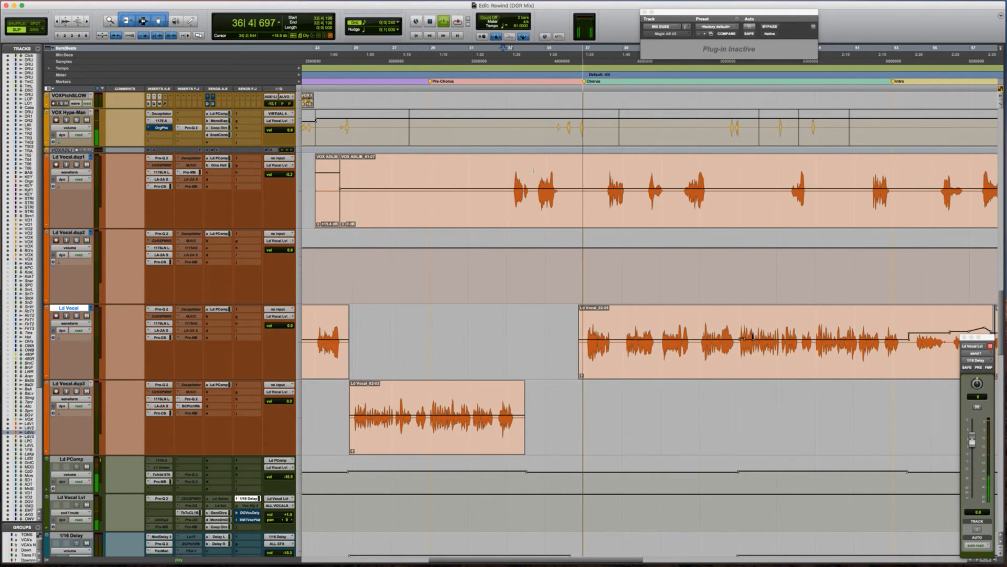
key(space)
Lower the 1/16 Delay volume automation under the Ld Vocal.dup1 ad-libs from 33|2|582 to just before the chorus and audition the change.
click(515, 176)
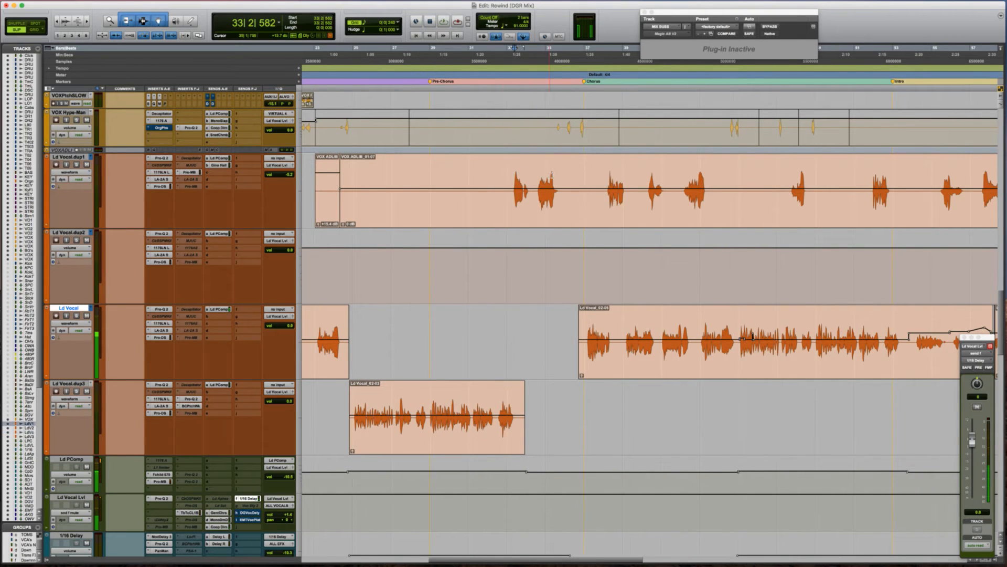
drag(515, 175, 576, 178)
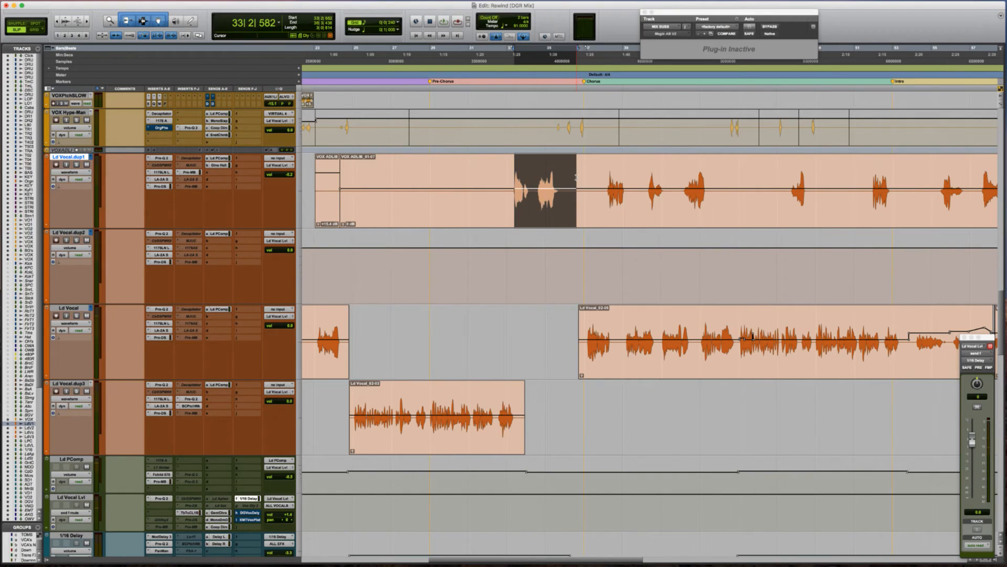
click(78, 536)
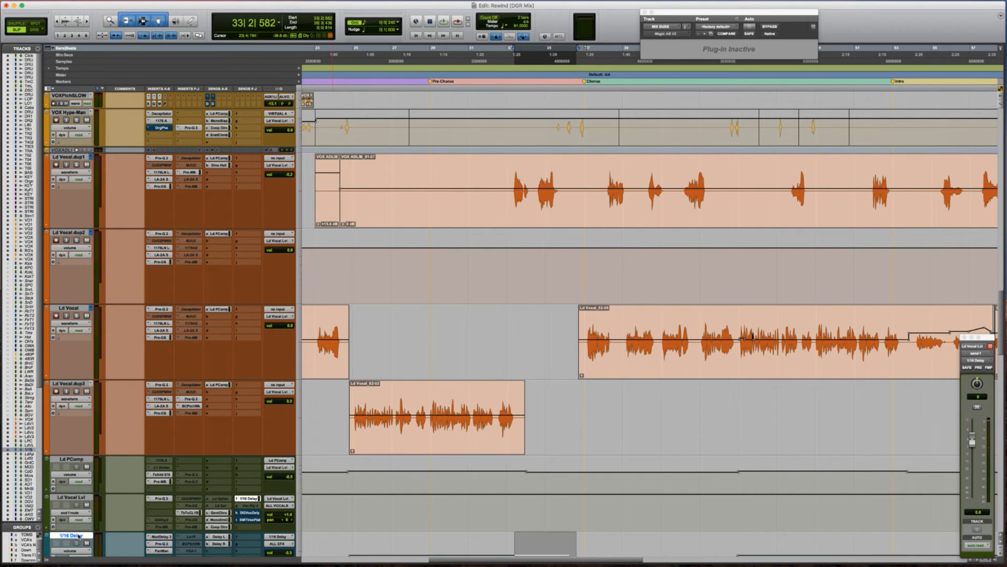
scroll(434, 477, down, 3)
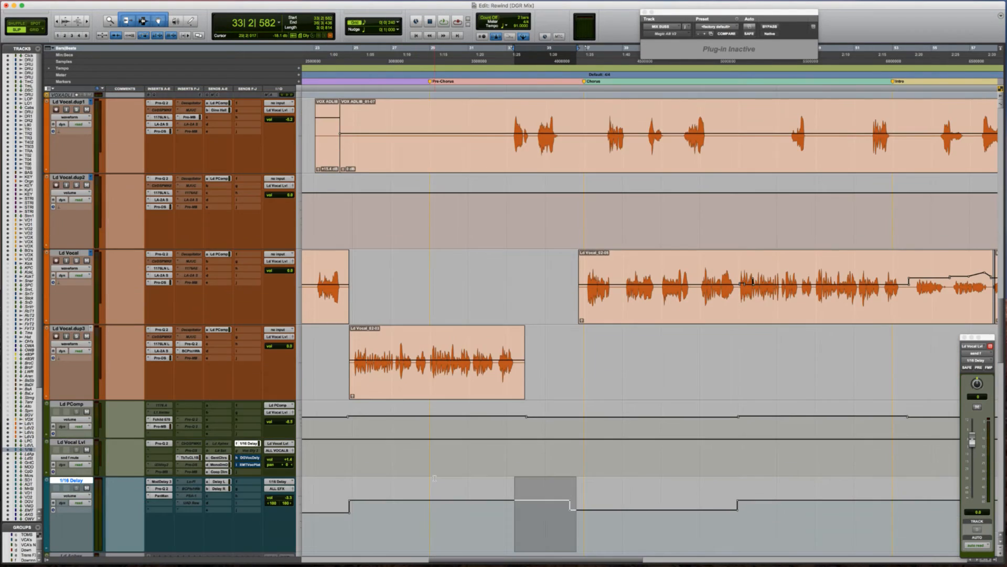
click(537, 496)
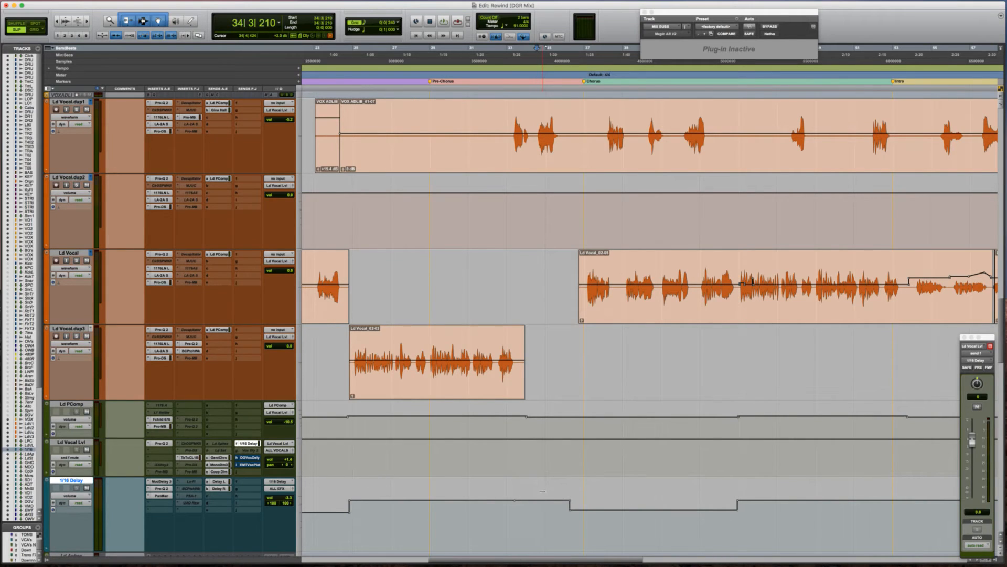
drag(543, 491, 542, 492)
right_click(541, 492)
click(541, 491)
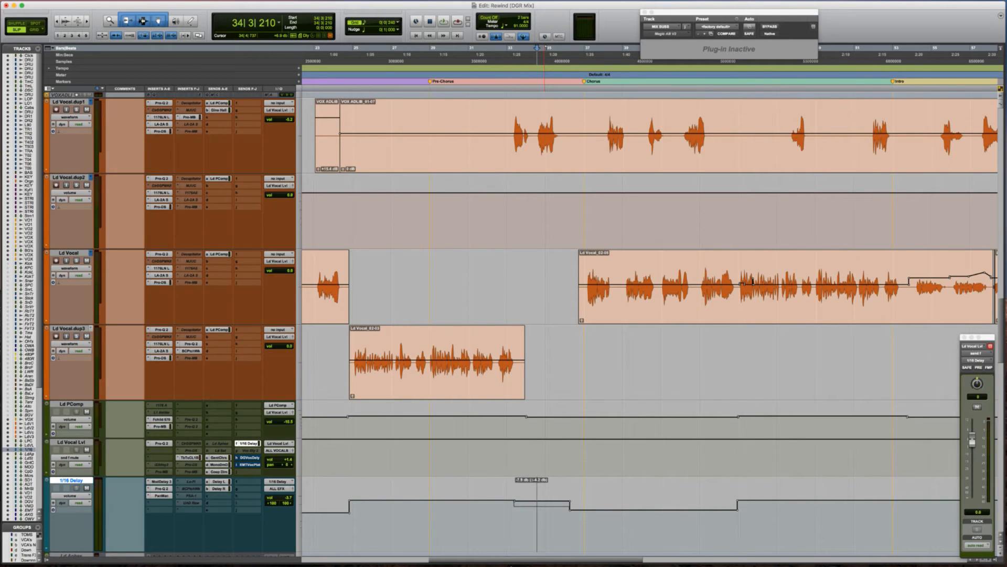
drag(545, 486, 544, 492)
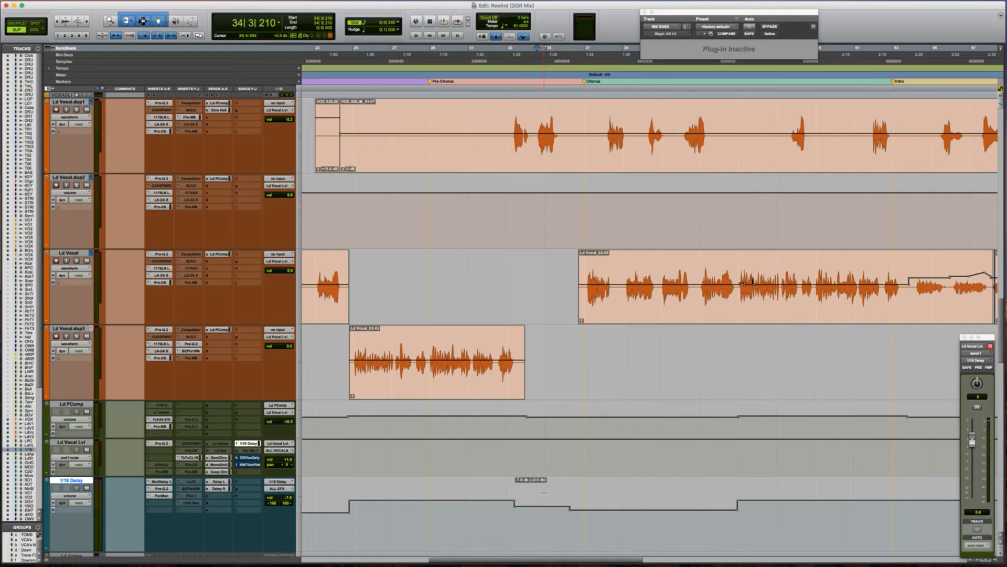
drag(528, 538, 522, 558)
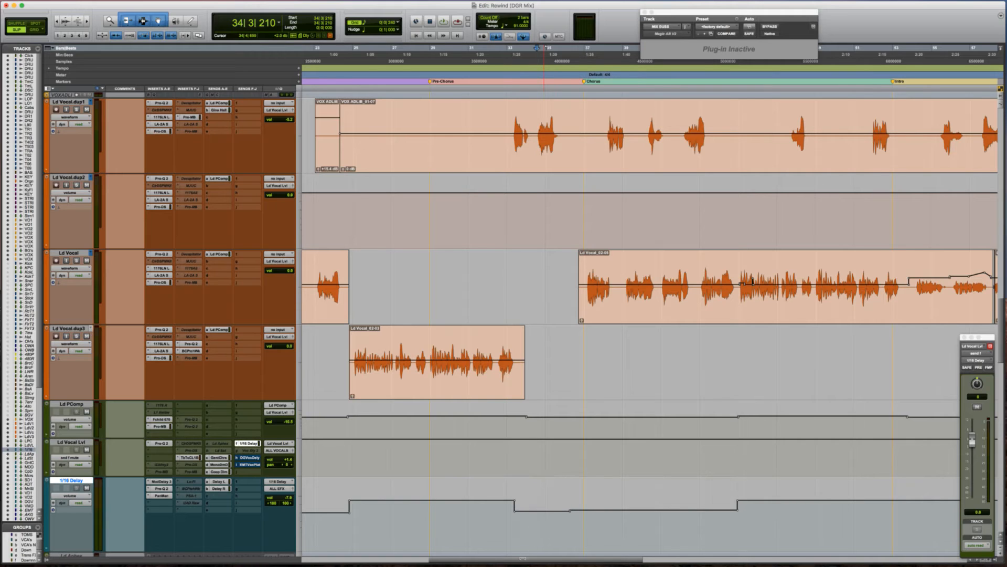
click(506, 519)
key(space)
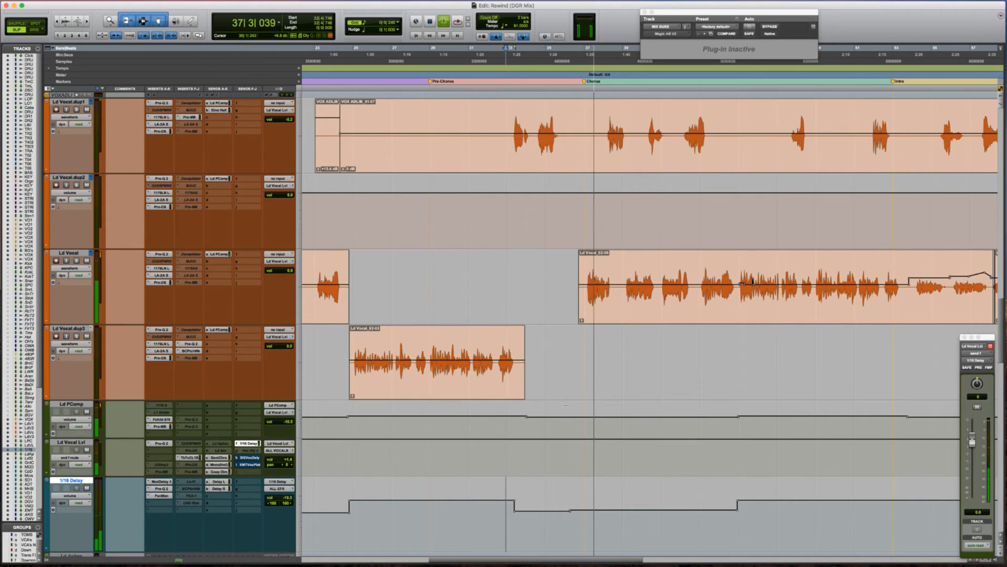
Locate the Organ track and audition its part going into the chorus from 36|2|672.
scroll(558, 513, up, 10)
scroll(565, 405, up, 10)
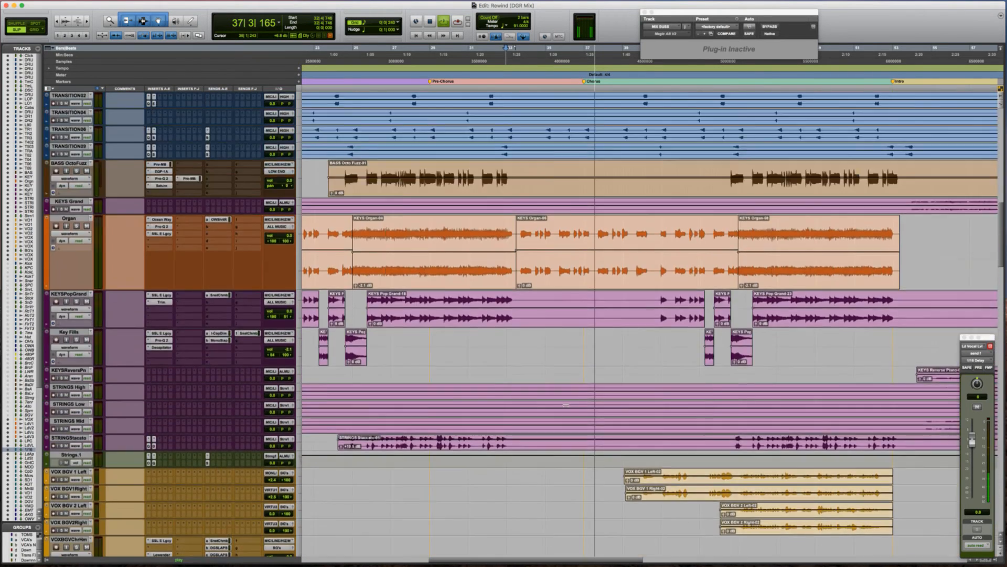
click(557, 385)
key(space)
key(space)
key(t)
key(t)
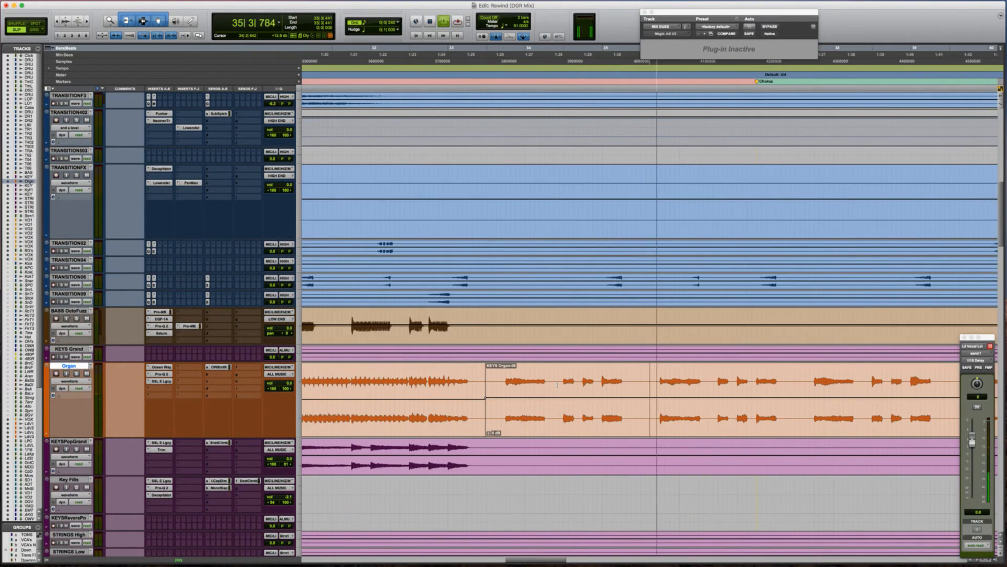
scroll(557, 386, right, 5)
click(526, 378)
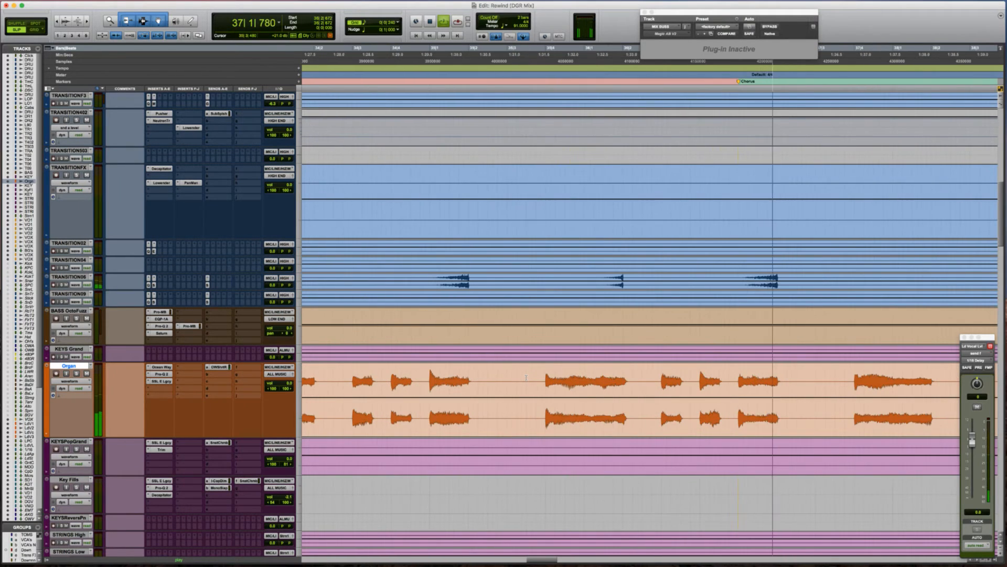
Raise the clip gain with short ramps on the attacks of the two Organ notes just before the chorus and audition from 36|2|428.
key(space)
key(t)
key(t)
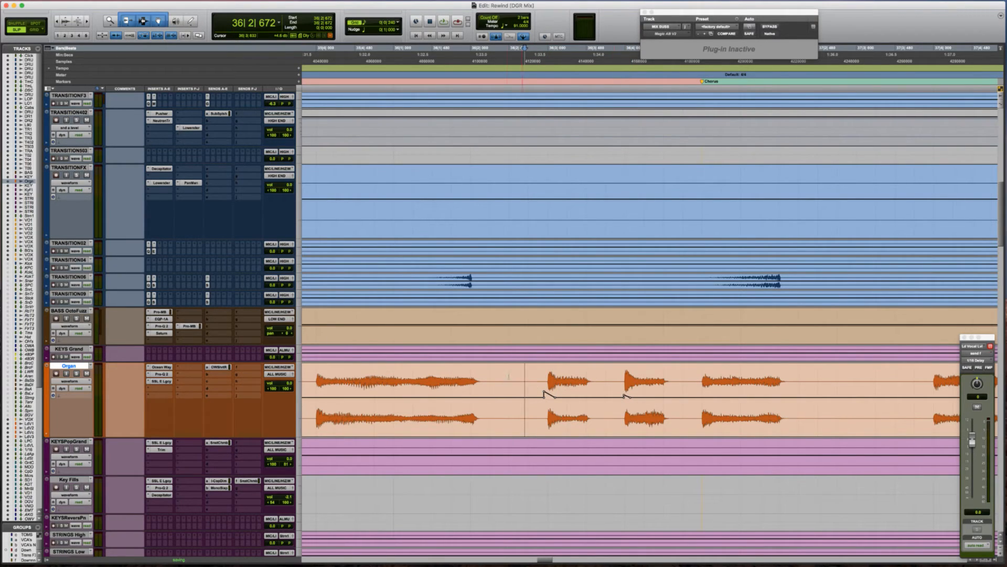
click(505, 375)
key(space)
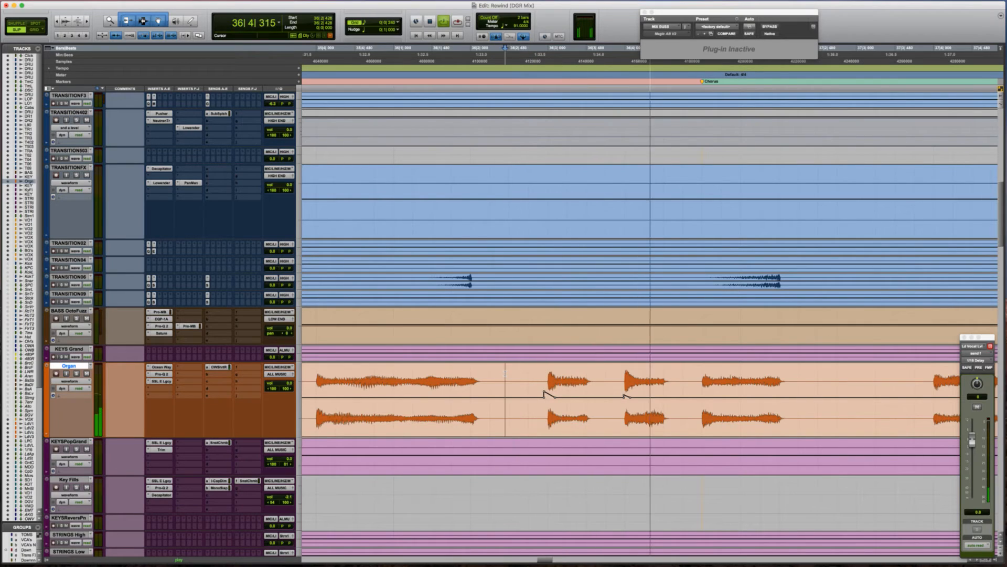
key(space)
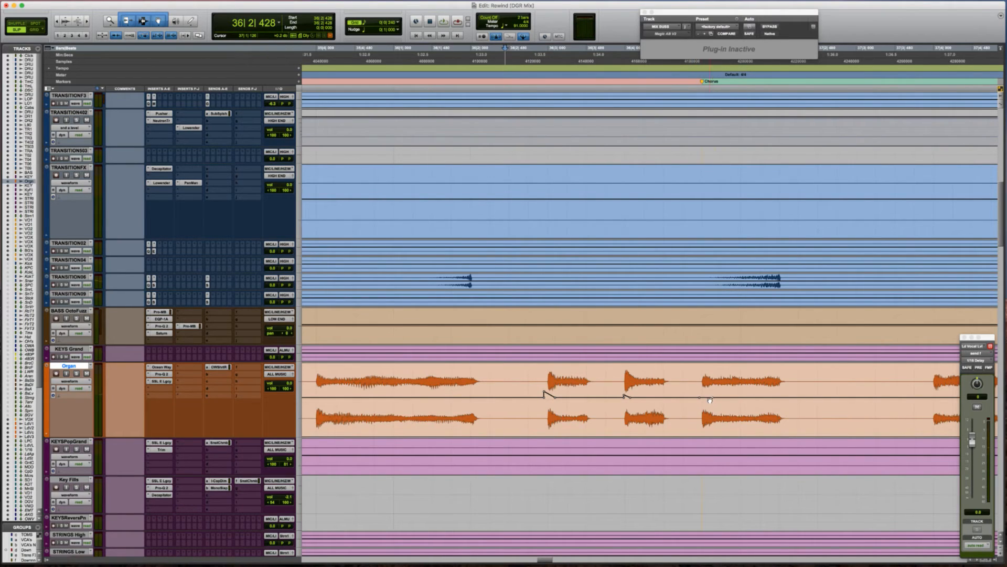
Raise the clip gain with a short ramp on the attack of the Organ note at the start of the chorus.
drag(703, 399, 698, 398)
key(r)
key(r)
key(r)
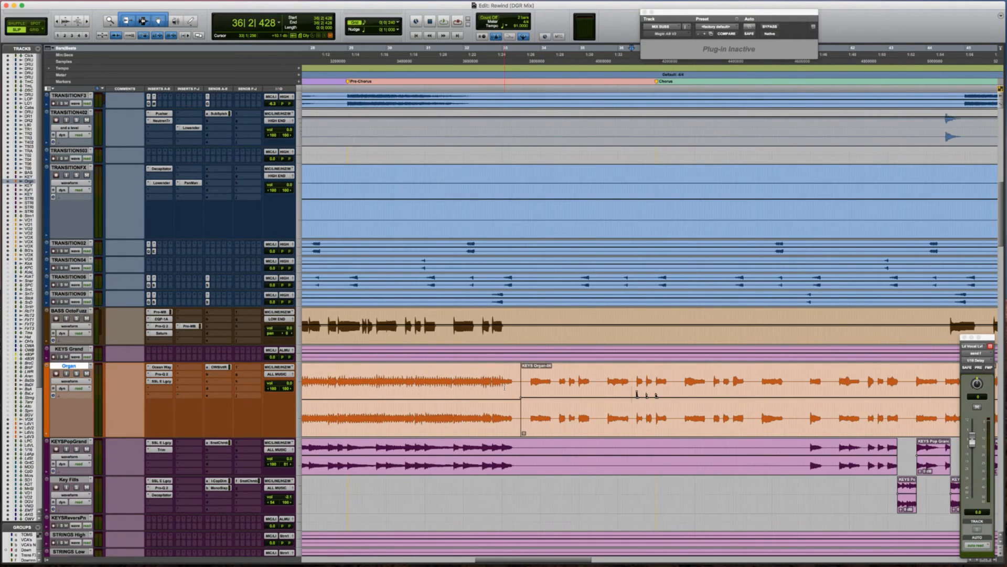
key(r)
Switch to the to-do app, complete "Need a new sound for the lead at hook (delay or saturation or both)", and return to the session.
key(super+Tab)
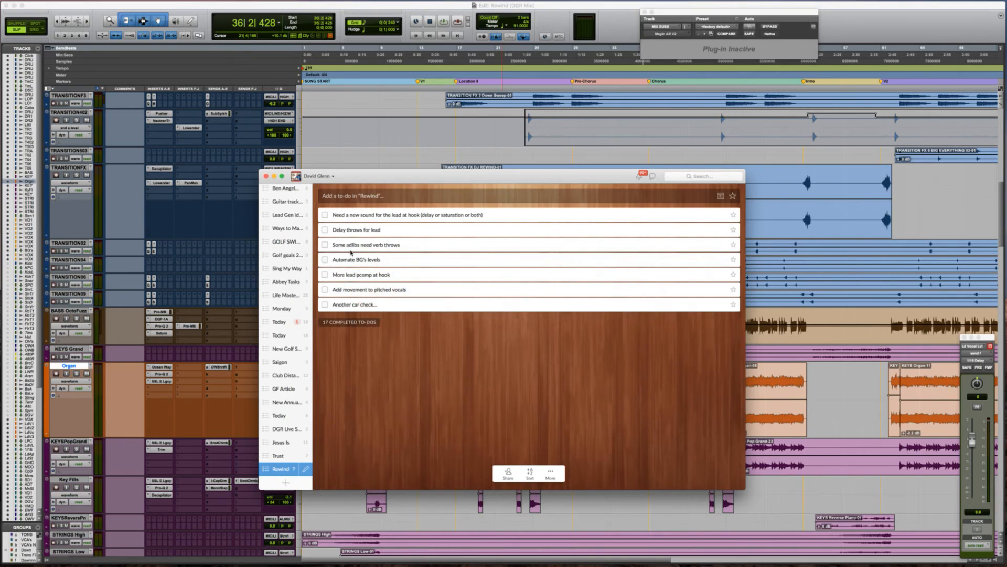
click(326, 215)
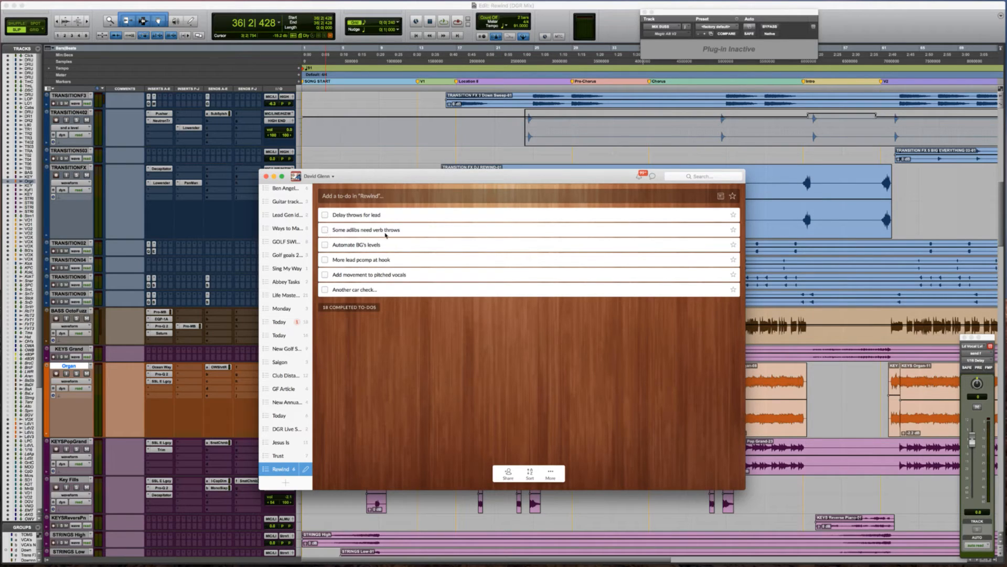
key(super+Tab)
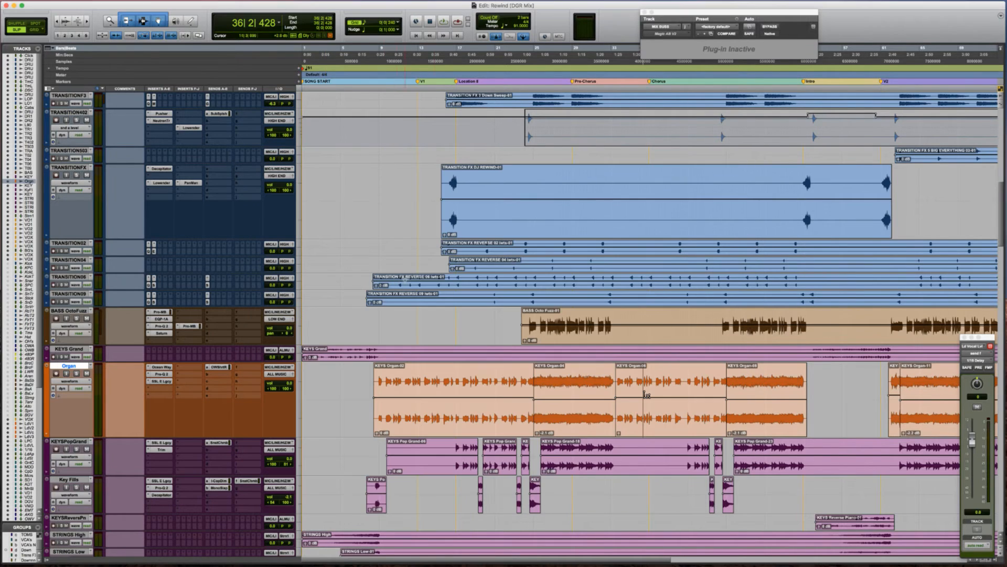
Locate the vocal tracks and spot-check playback from 7|3|090 and from 12|3|032 around the first verse.
scroll(460, 374, down, 3)
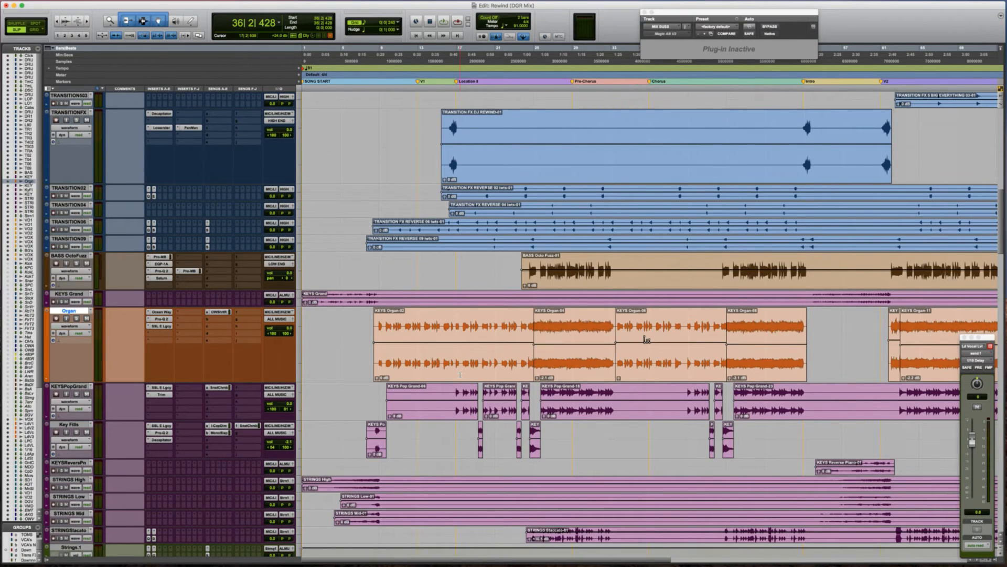
scroll(460, 375, down, 20)
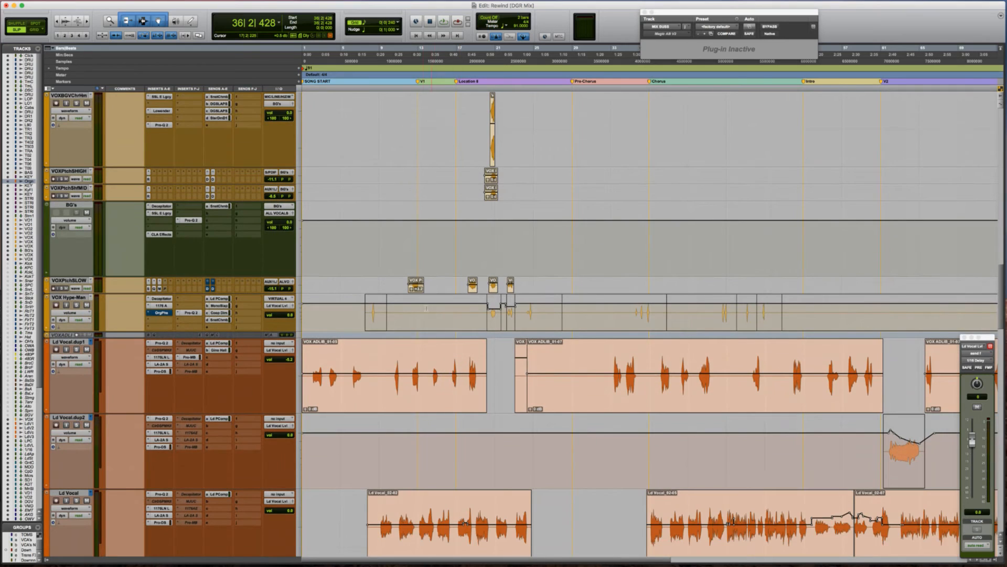
click(352, 309)
key(space)
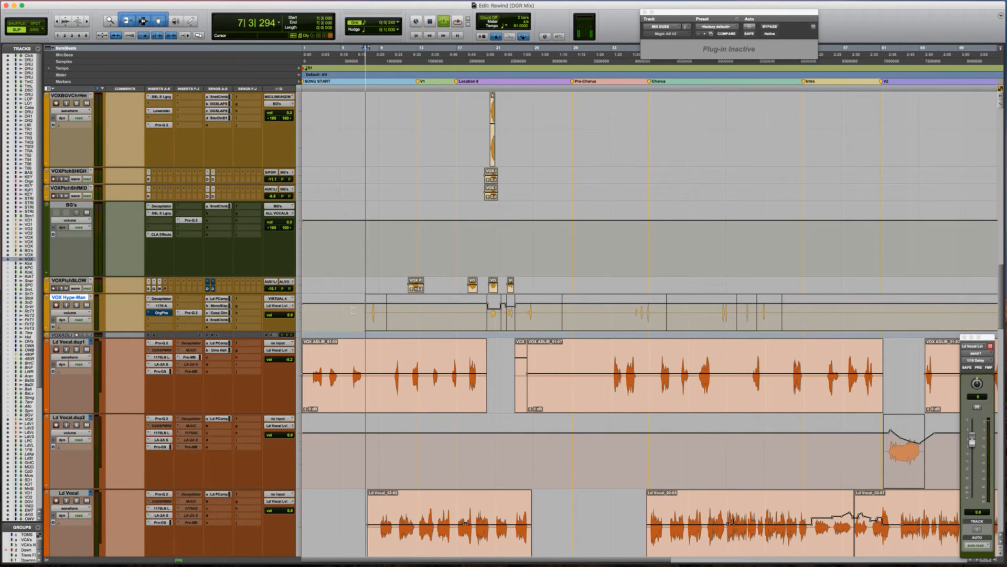
scroll(453, 305, up, 1)
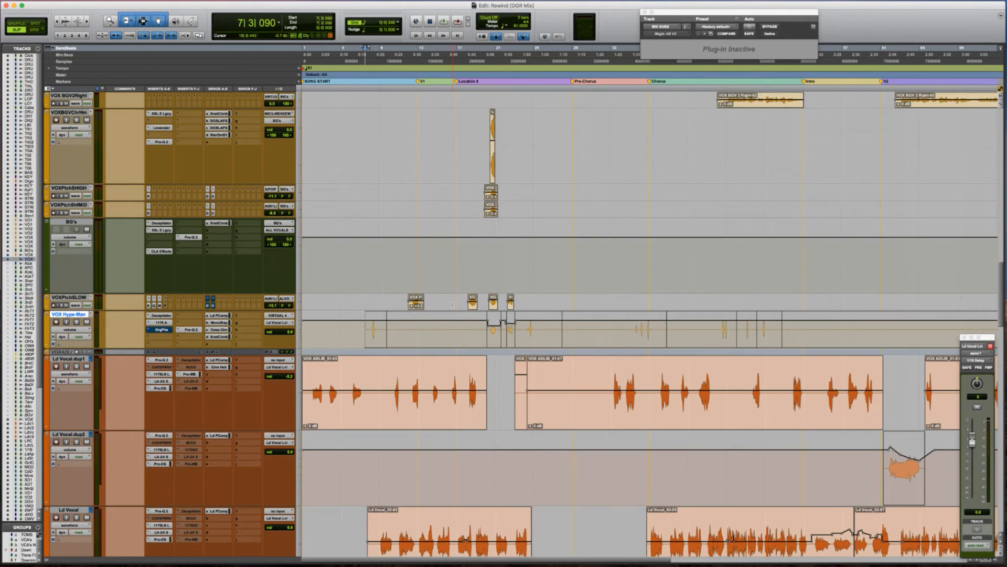
click(414, 299)
key(space)
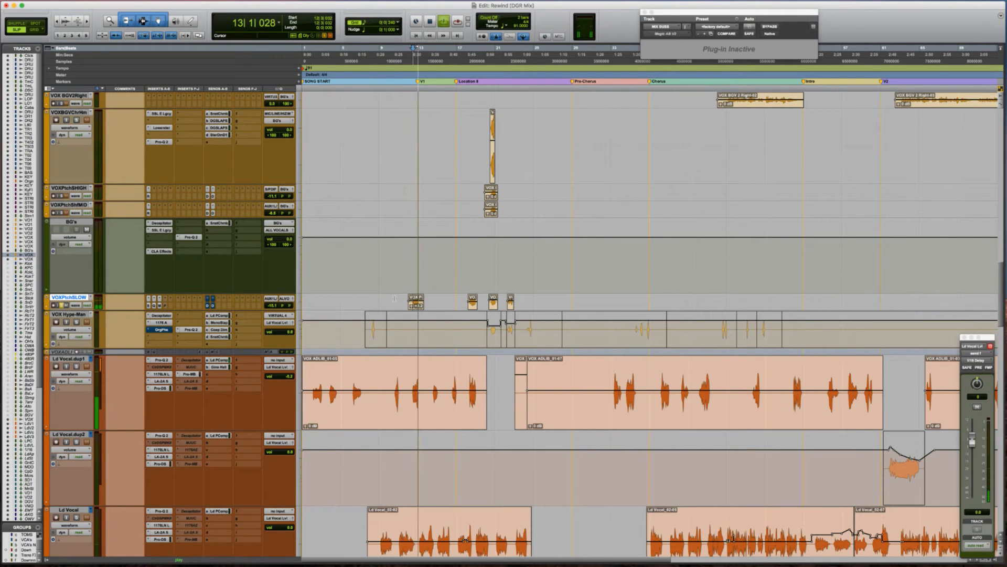
key(space)
scroll(394, 298, down, 12)
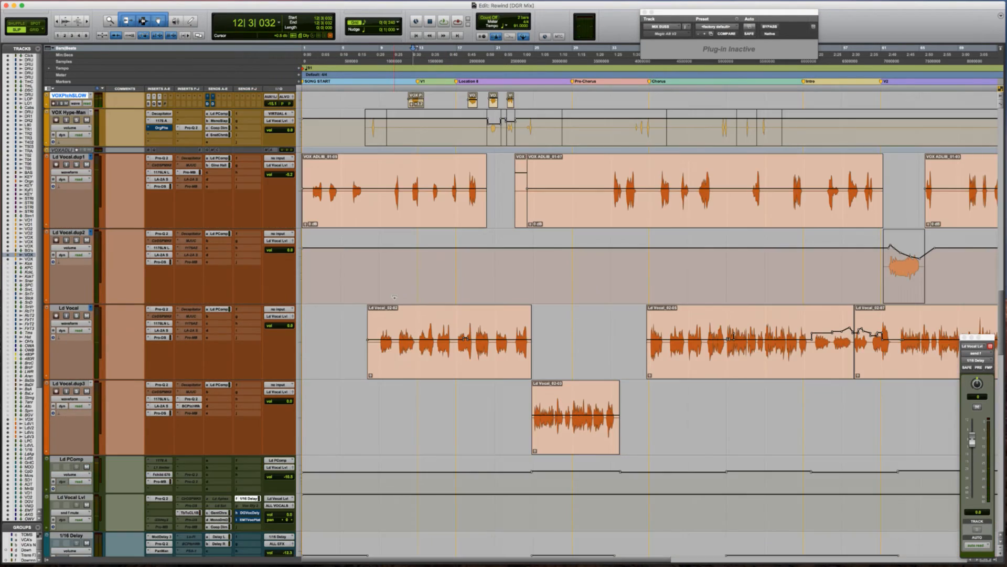
Audition the first verse with the lead vocal and ad-libs from 9|3|551.
key(r)
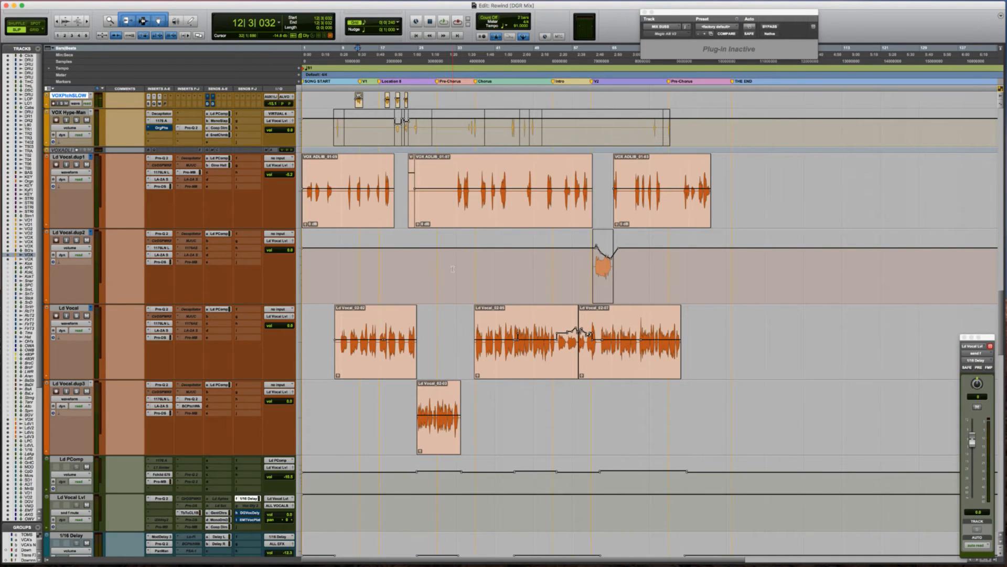
click(344, 178)
key(space)
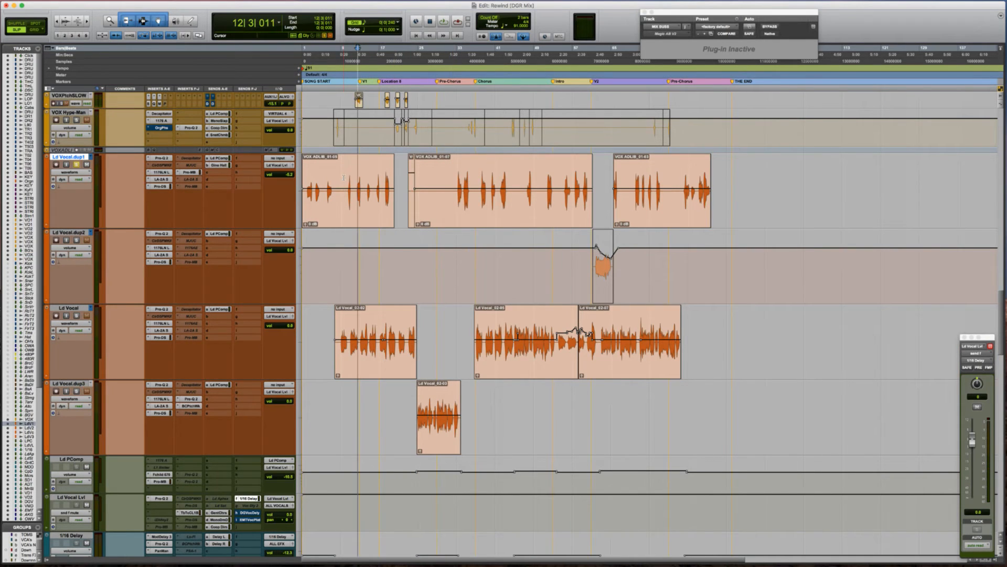
key(space)
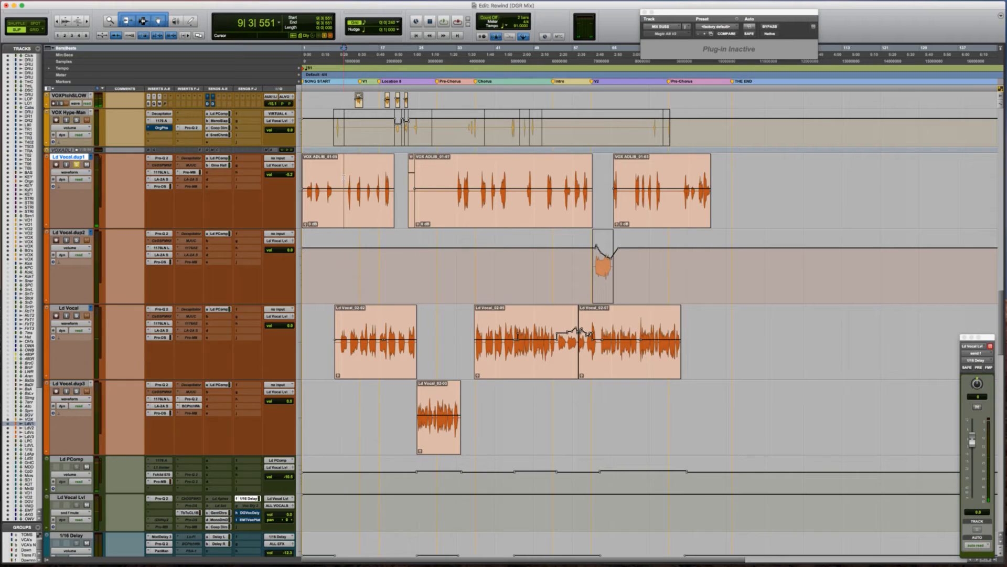
key(space)
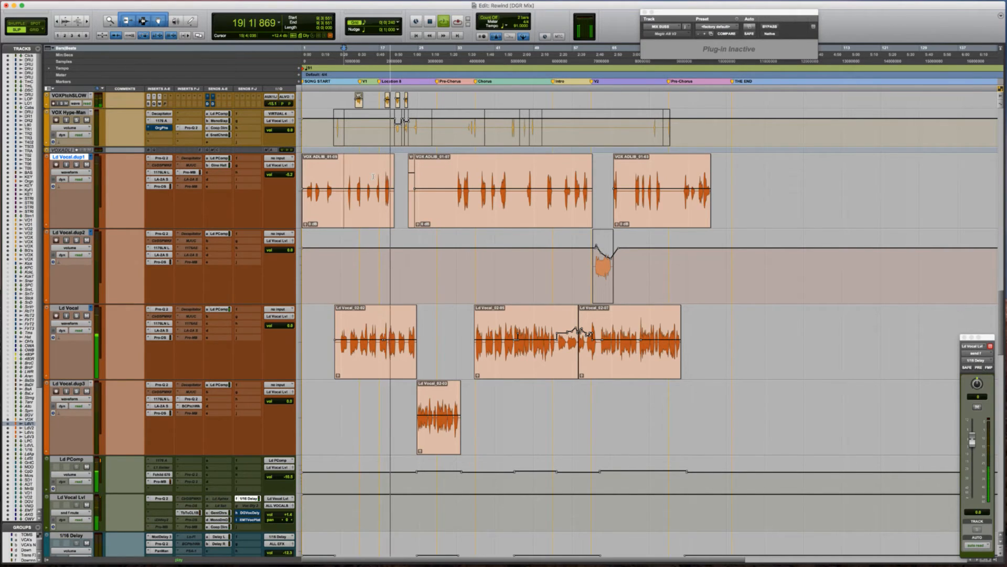
Lower the Organ volume automation from 16|4|579 to just before the KEYS Organ-04 clip.
scroll(373, 177, up, 10)
scroll(373, 176, up, 11)
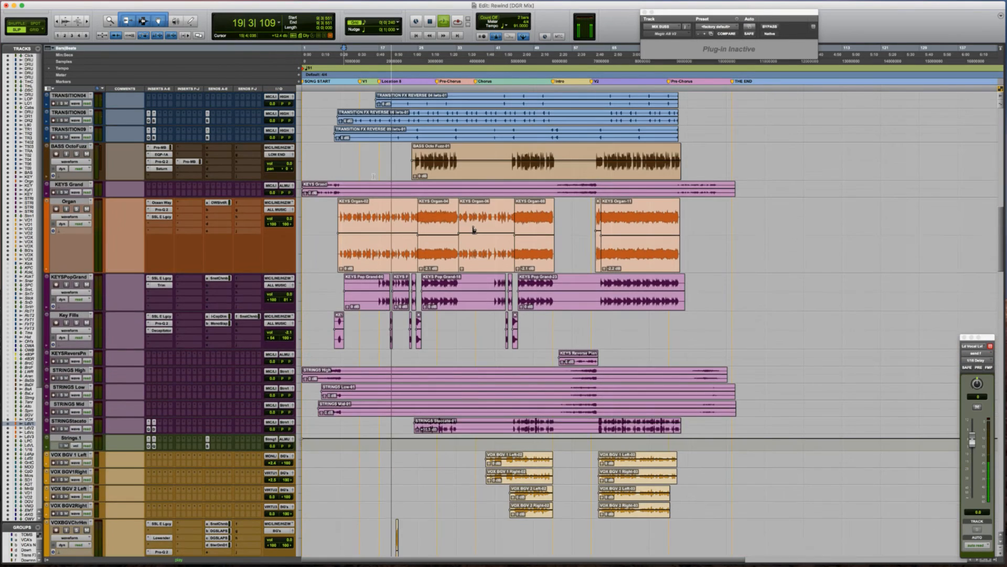
key(space)
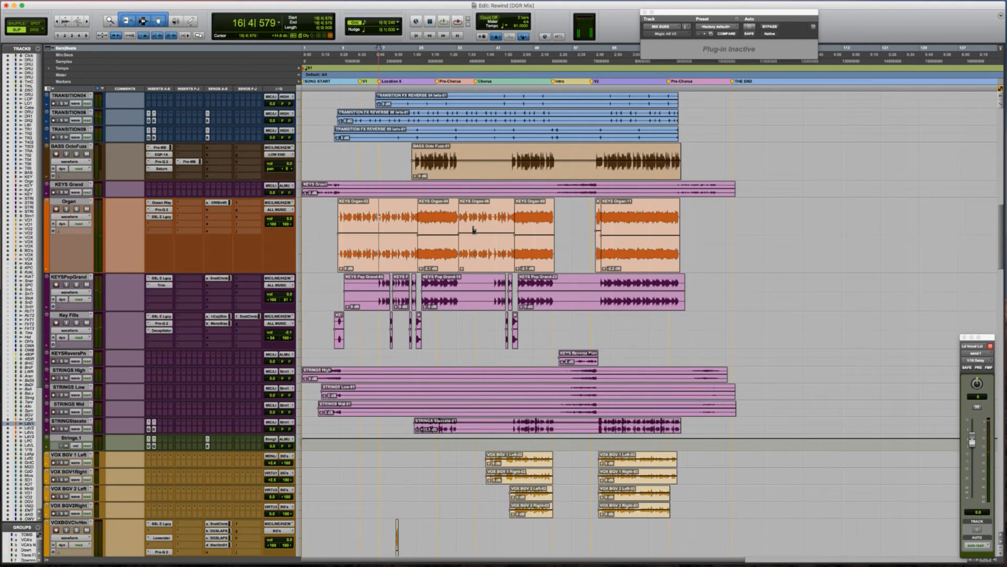
key(t)
key(t)
scroll(379, 219, right, 3)
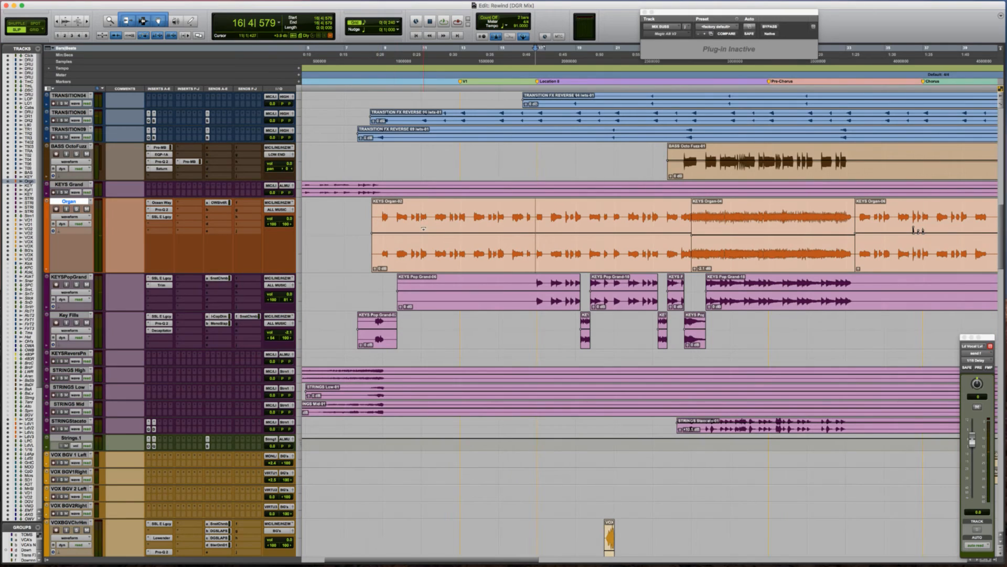
shift+click(680, 220)
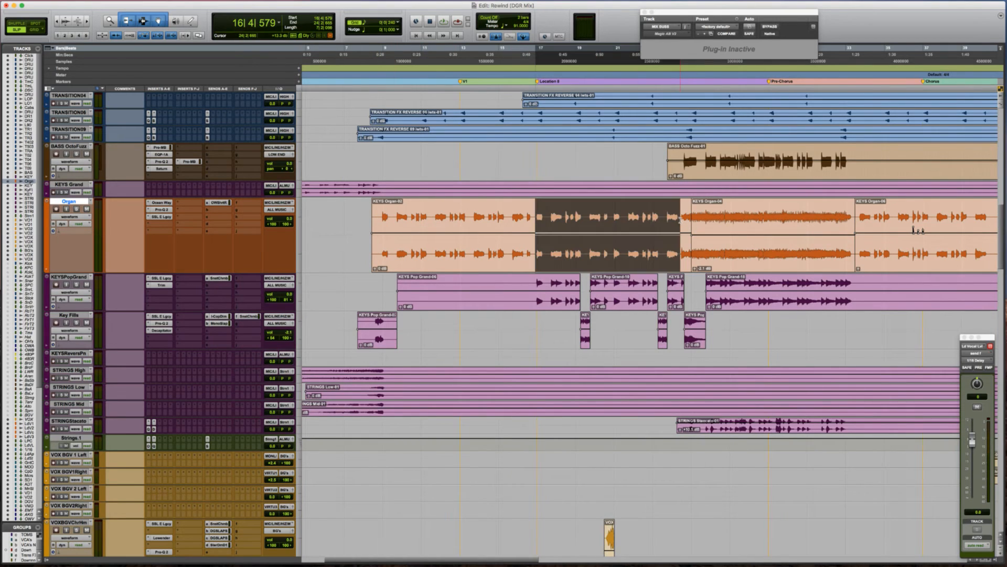
key(ctrl+minus)
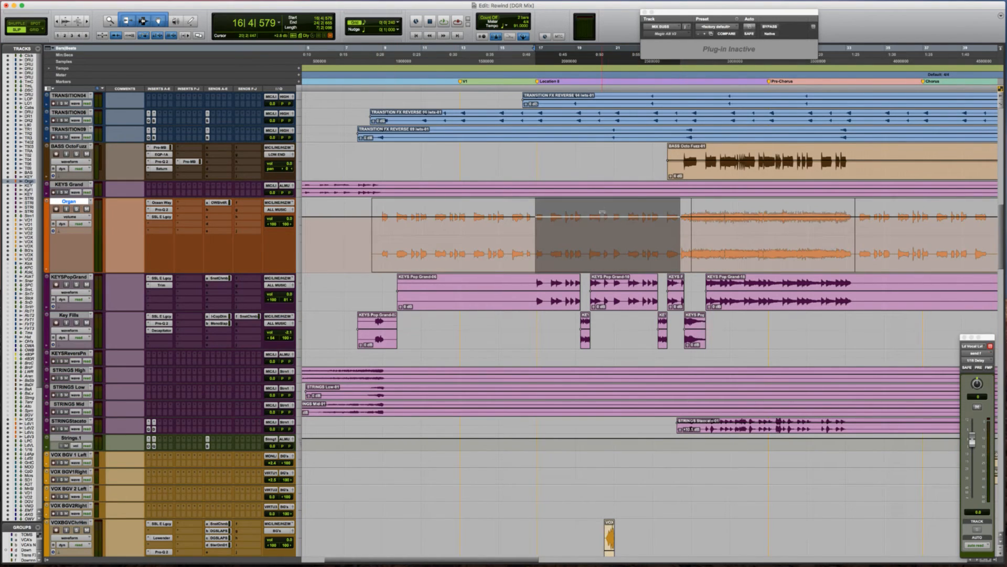
drag(602, 212, 590, 229)
drag(570, 245, 570, 245)
Audition the Organ level change from 15|3|291.
click(516, 225)
key(space)
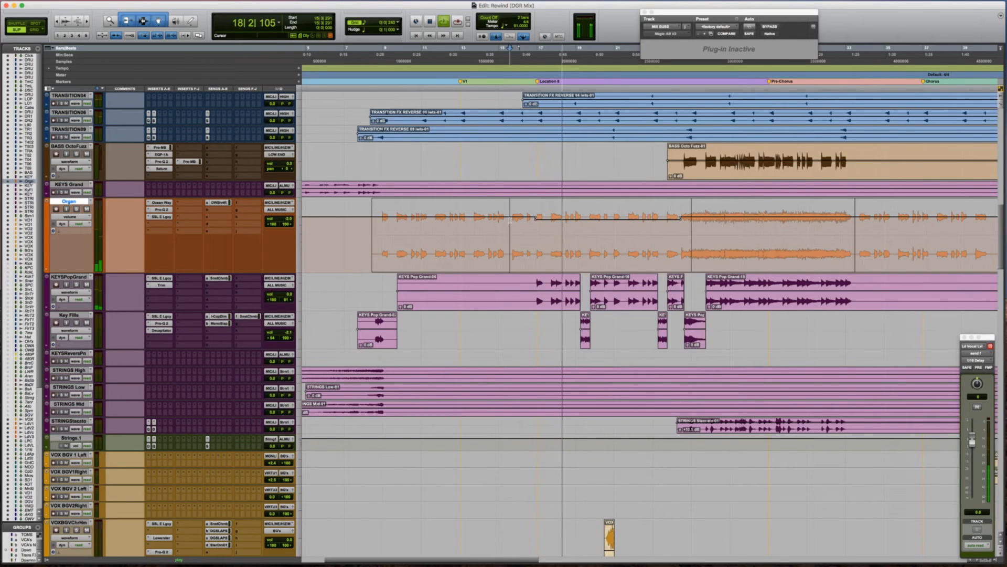
key(space)
Lower the Organ volume automation across about bars 41 to 43 in the chorus and audition from 42|1|531.
scroll(510, 221, right, 10)
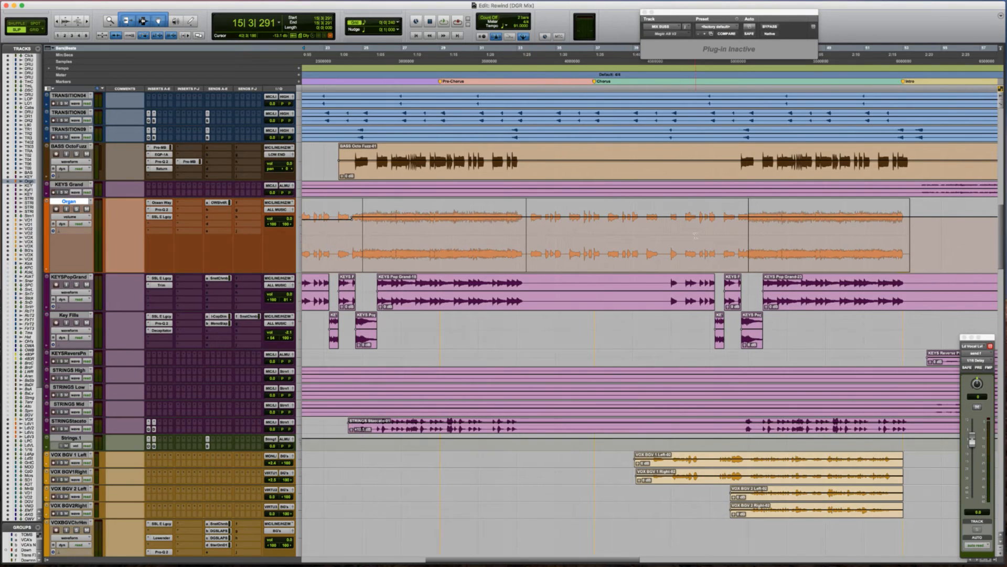
scroll(519, 226, right, 5)
click(536, 231)
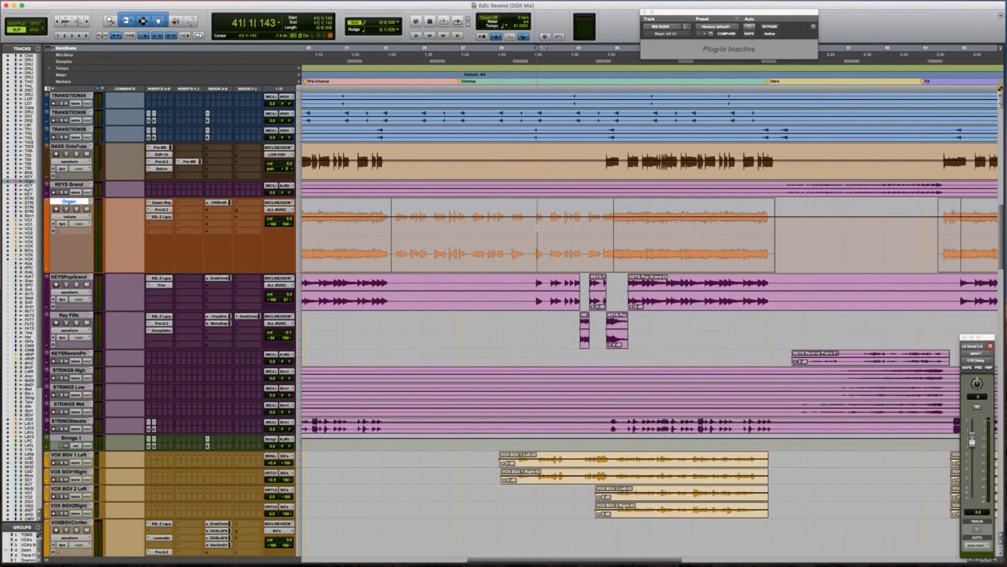
key(space)
drag(534, 230, 585, 229)
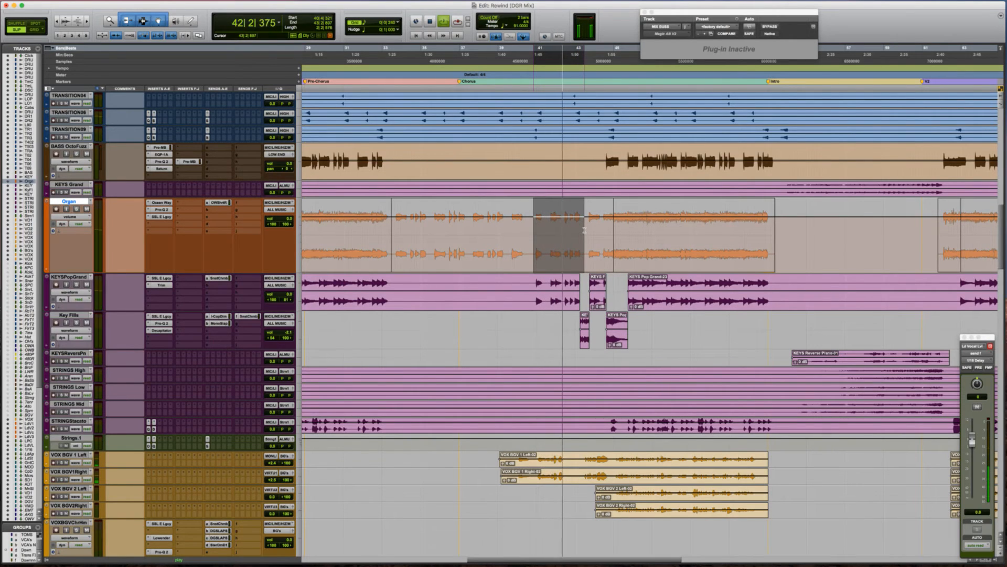
mouse_move(564, 230)
mouse_down()
mouse_move(585, 231)
mouse_move(532, 228)
mouse_move(603, 229)
mouse_move(554, 214)
mouse_move(552, 225)
mouse_up()
click(558, 217)
scroll(559, 217, right, 4)
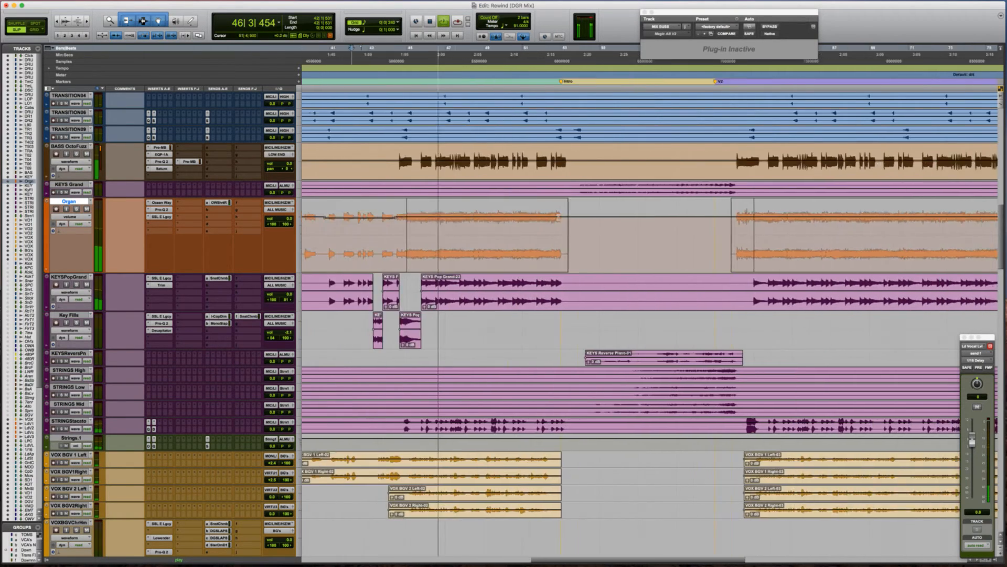
key(space)
key(r)
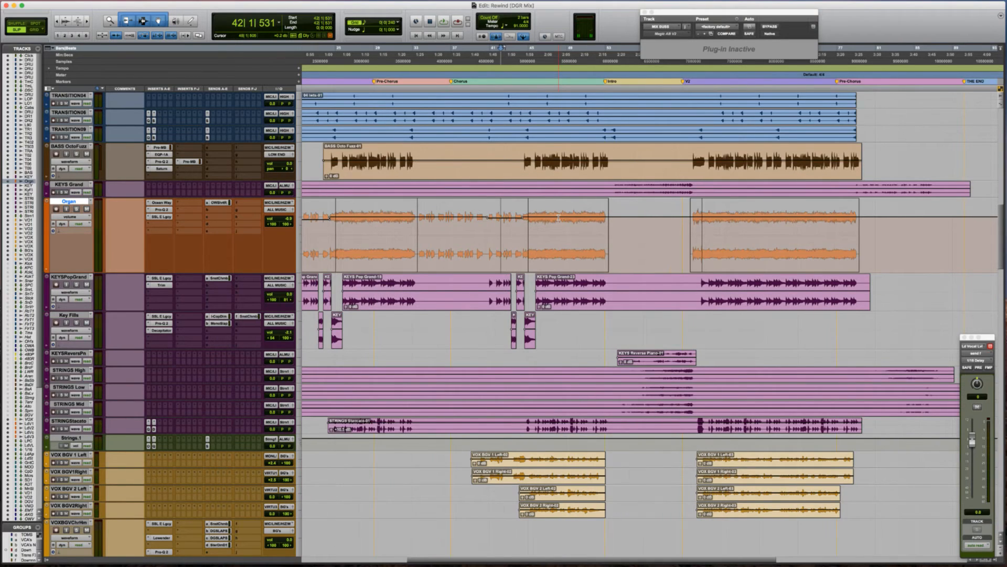
key(r)
scroll(539, 220, down, 3)
scroll(412, 245, down, 4)
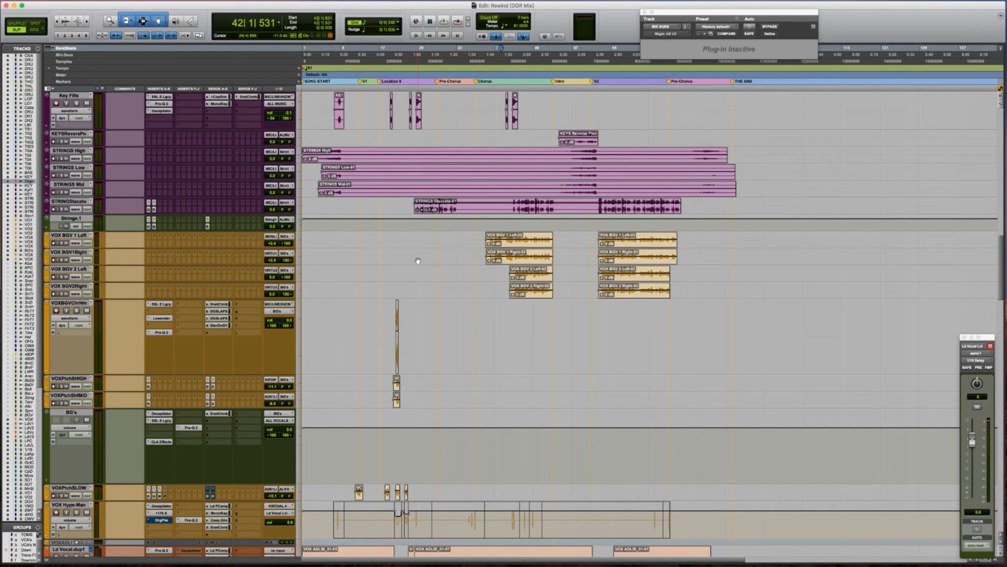
scroll(407, 261, up, 7)
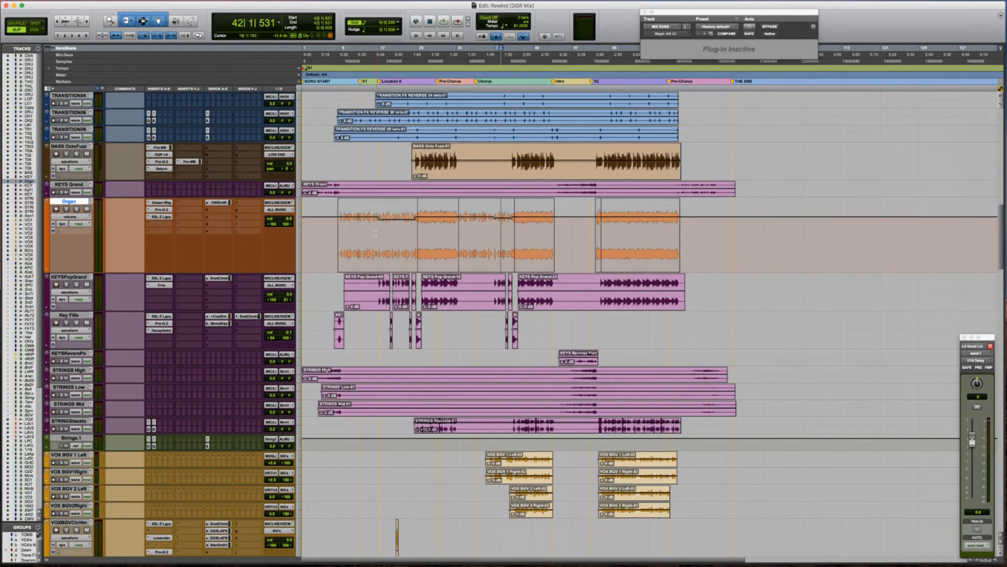
Move the cursor to the start of the DJ Rewind clip on the TRANSITIONFX track.
click(375, 233)
scroll(344, 278, up, 9)
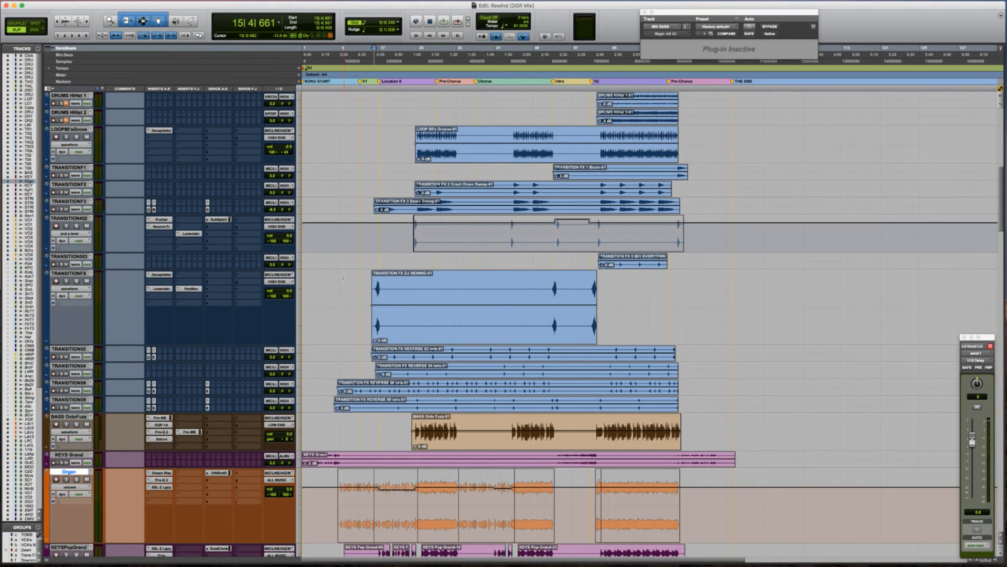
click(340, 283)
key(Tab)
key(t)
Move the cursor to the start of the BASS OctoFuzz clip at 23|4|000 and review the arrangement around it.
scroll(341, 283, down, 1)
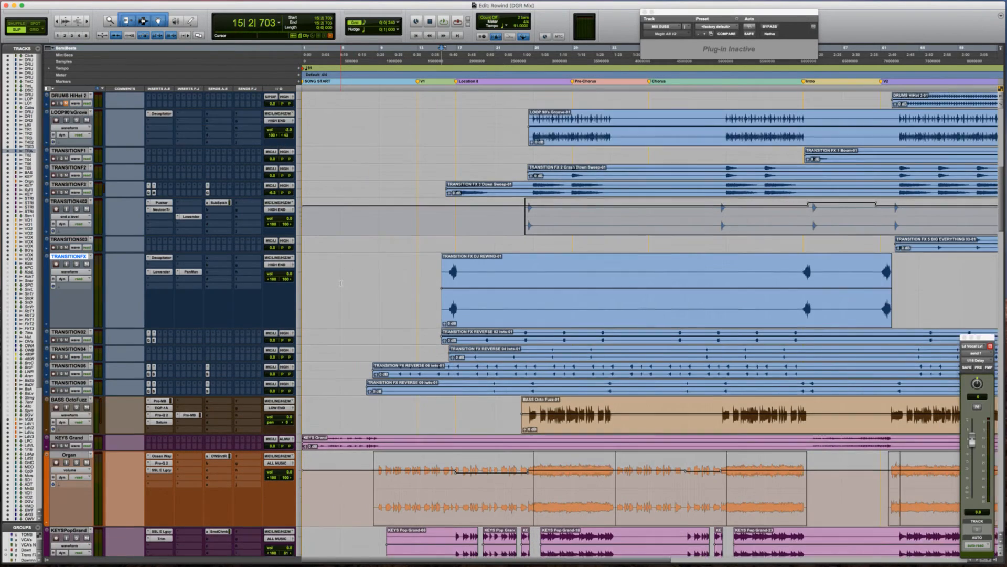
scroll(341, 284, down, 2)
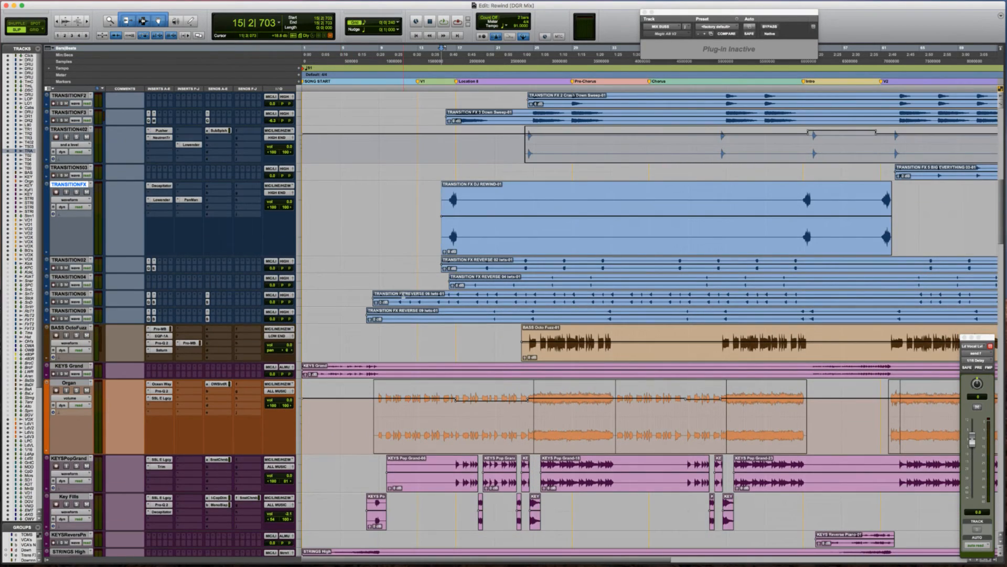
scroll(438, 315, down, 1)
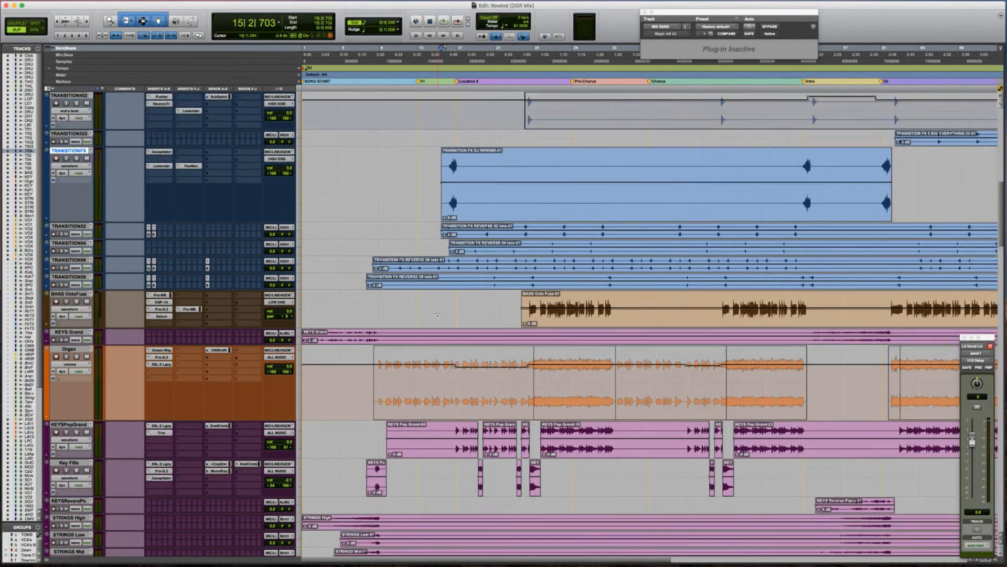
scroll(438, 315, down, 2)
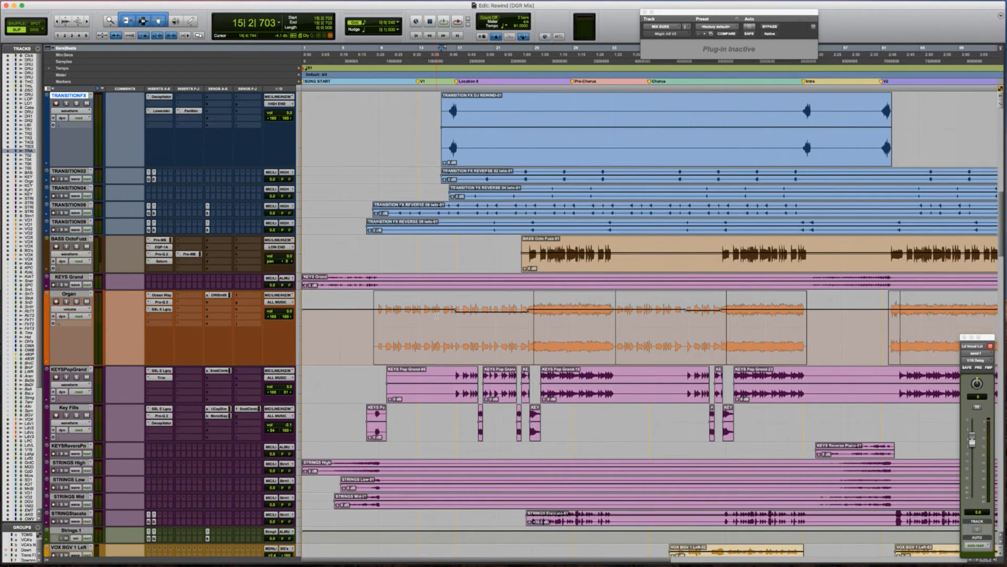
click(431, 247)
key(Tab)
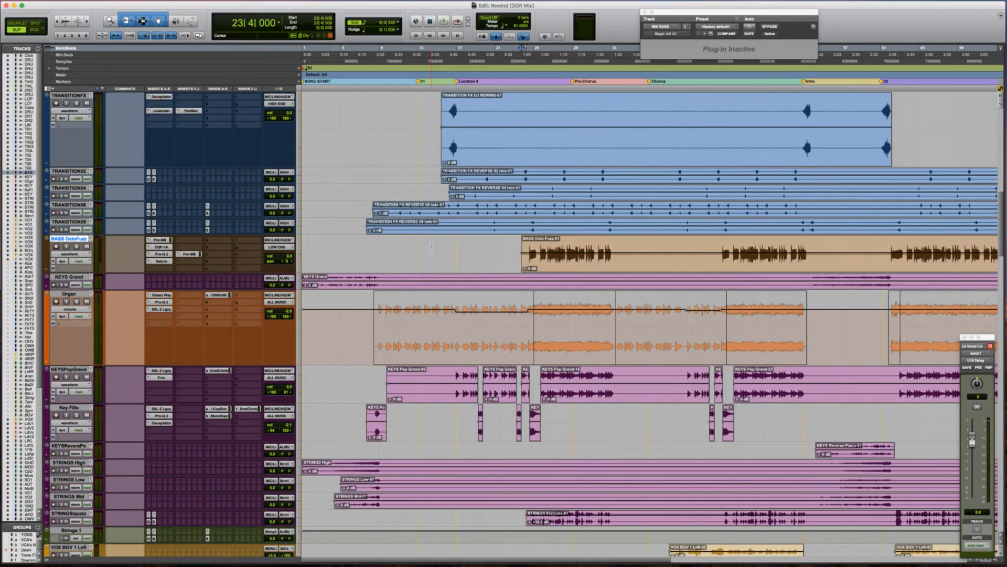
scroll(432, 246, down, 3)
key(r)
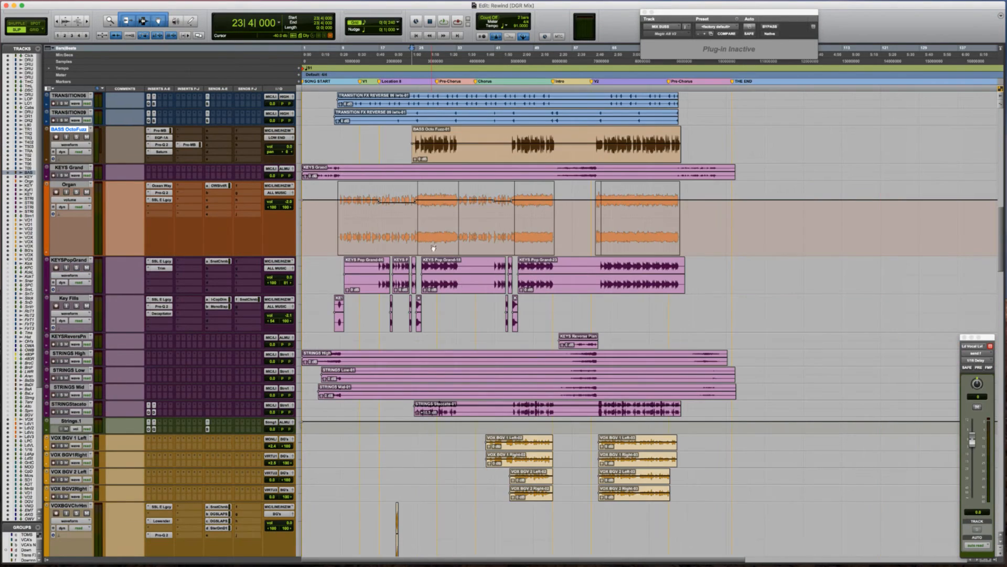
scroll(432, 247, down, 1)
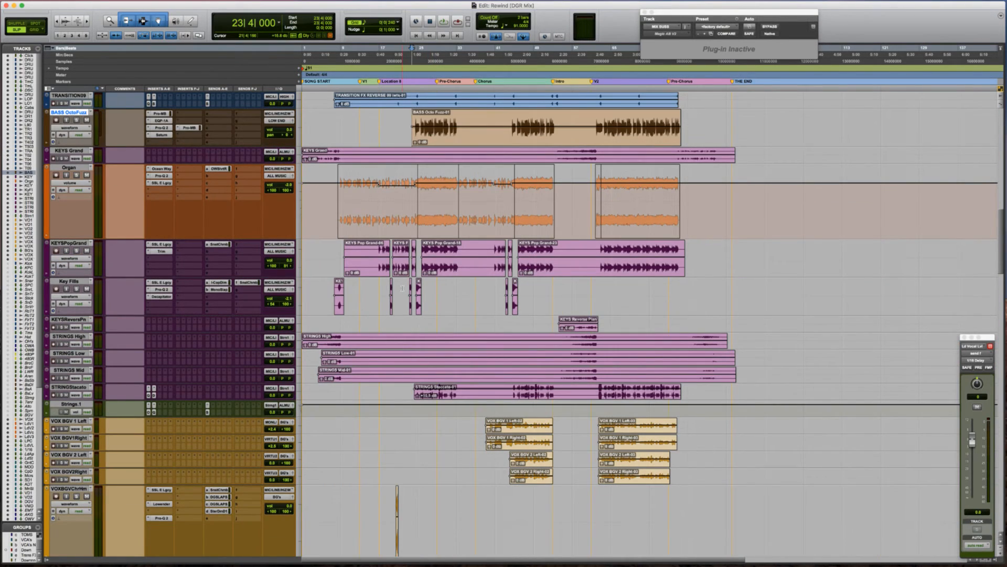
Switch to the Rewind to-do list and complete "Automate BG's levels", "More lead pcomp at hook" and "Add movement to pitched vocals".
scroll(402, 288, down, 10)
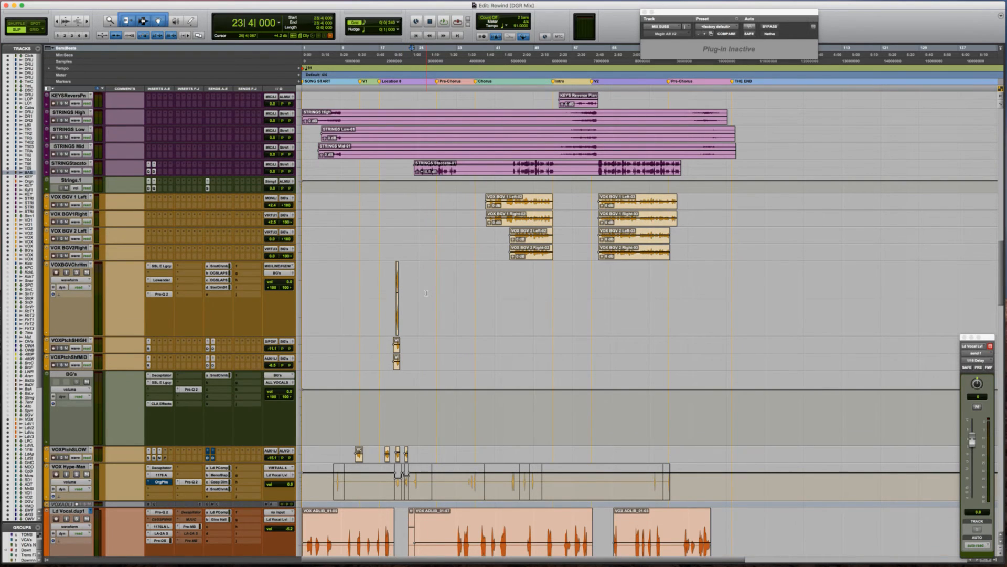
key(super+Tab)
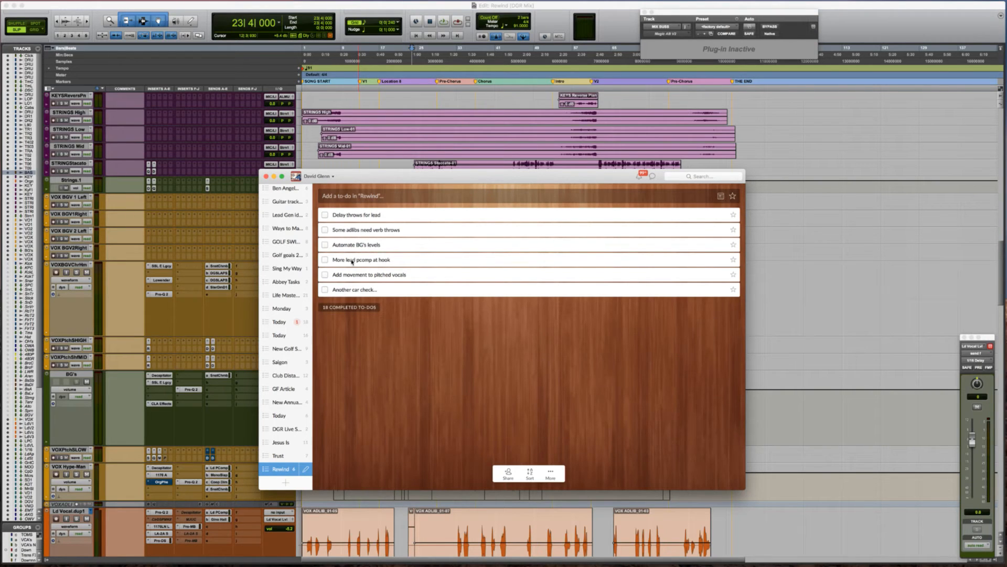
click(324, 245)
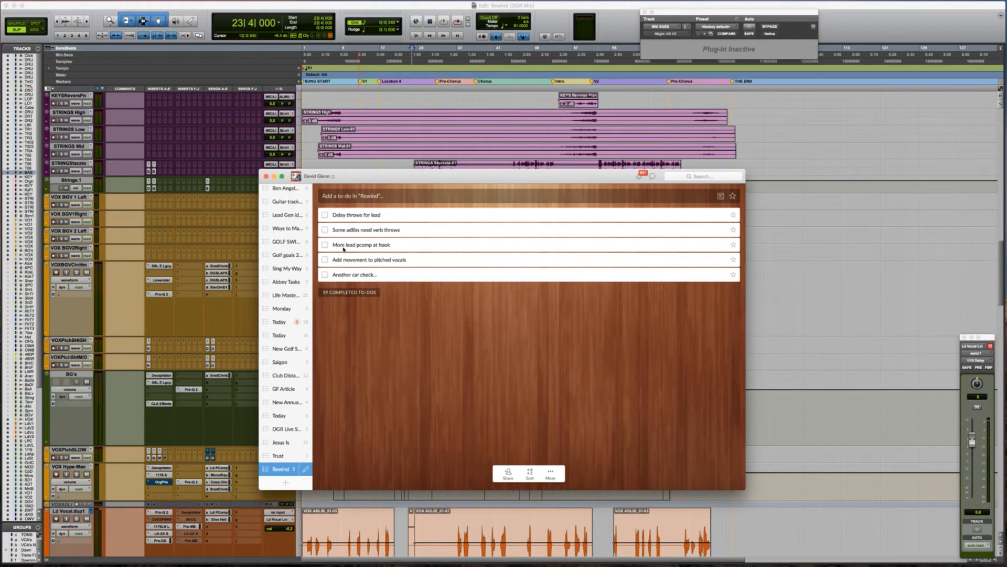
click(325, 245)
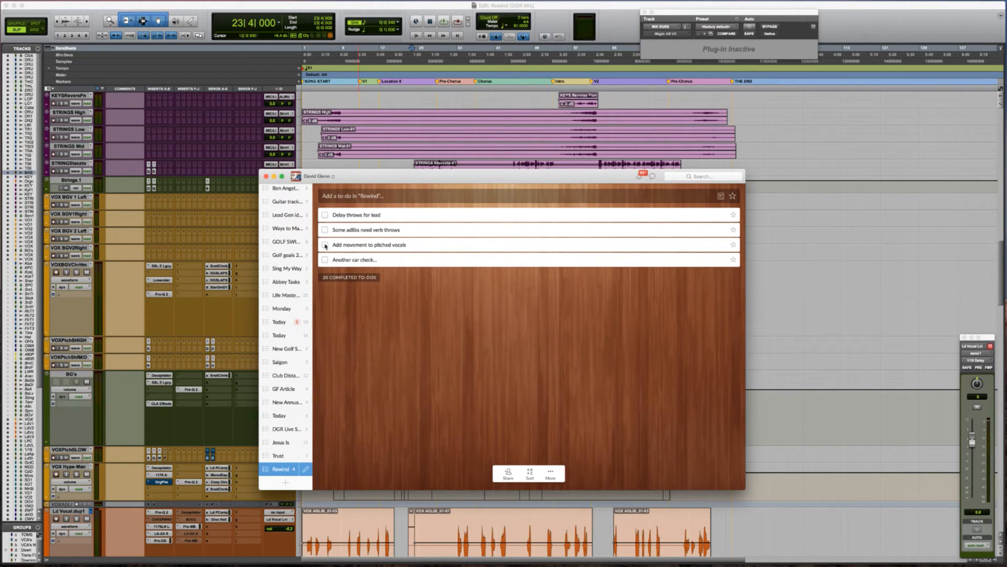
click(325, 245)
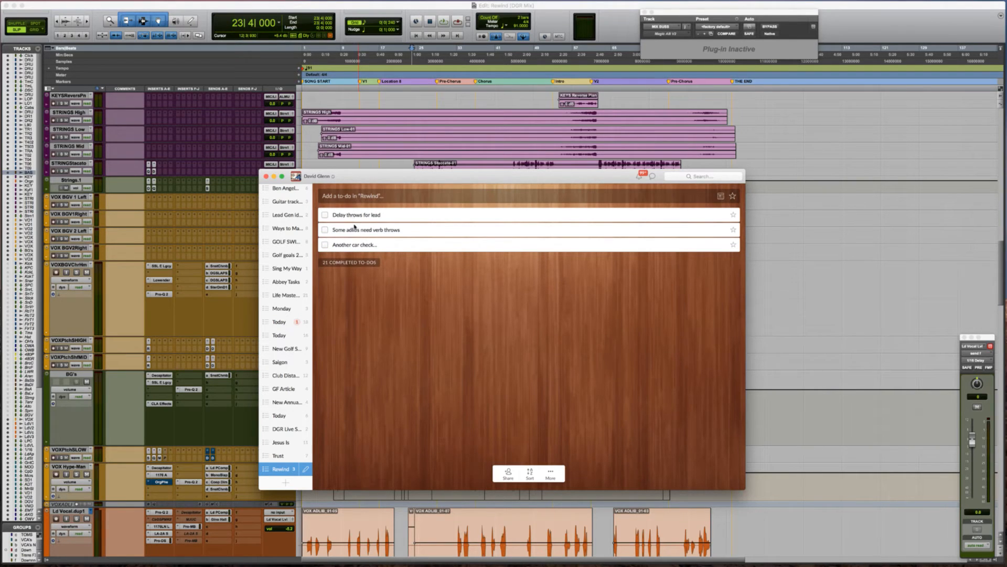
key(super+Tab)
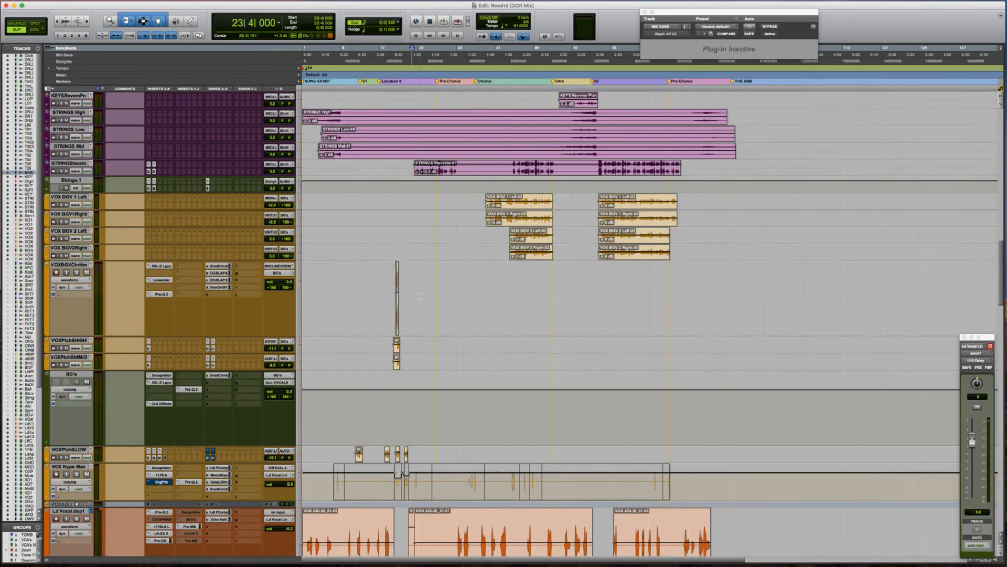
Move the Voc Dly 1 track directly below Ld Vocal Lvl, open its Mod Delay III and increase the track height.
scroll(419, 296, down, 15)
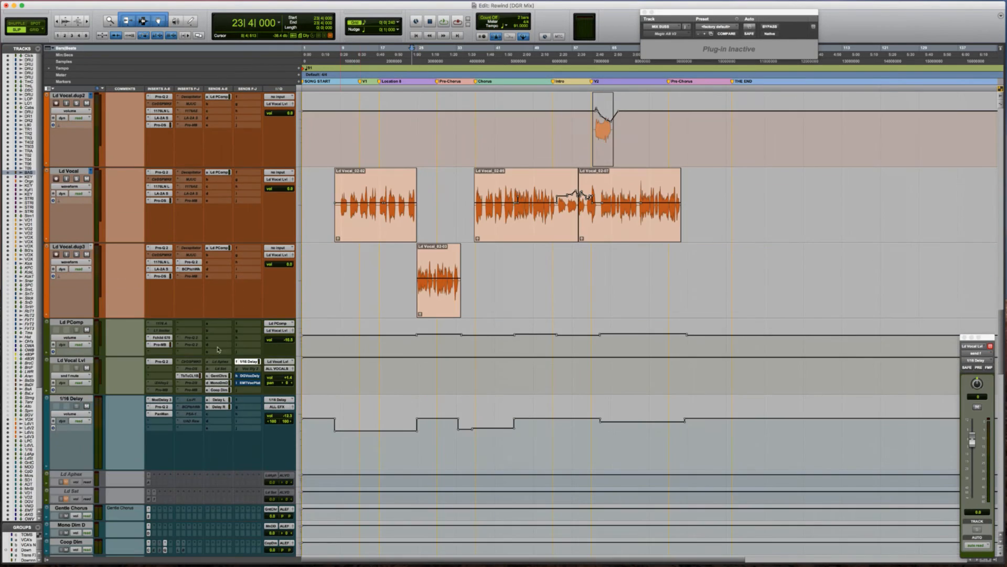
scroll(218, 349, down, 15)
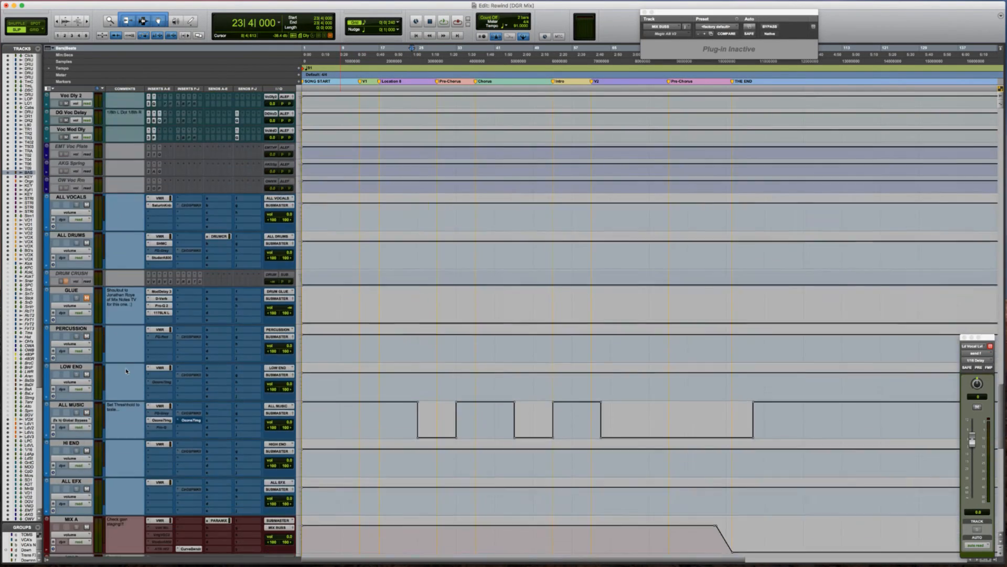
scroll(126, 371, down, 15)
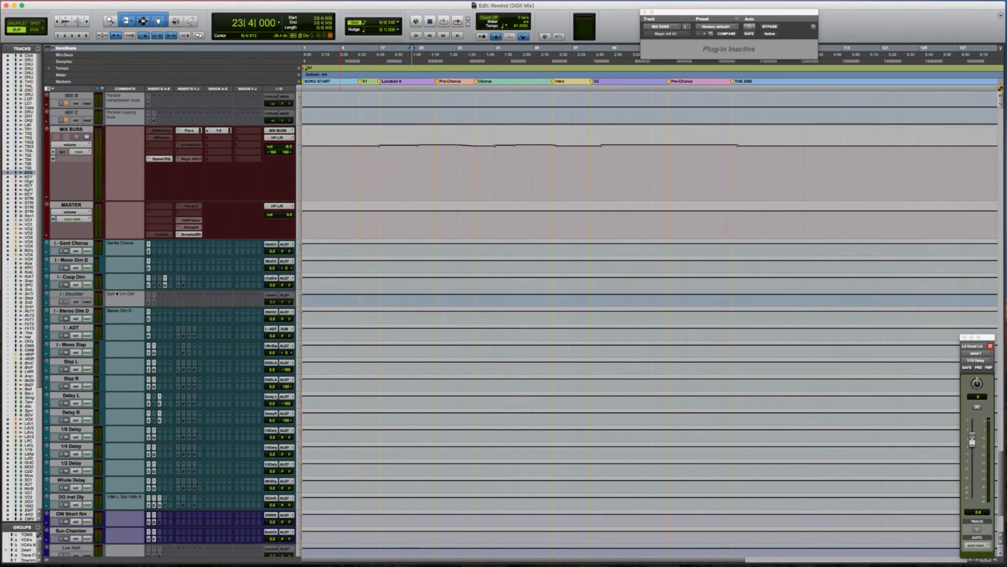
scroll(117, 294, up, 20)
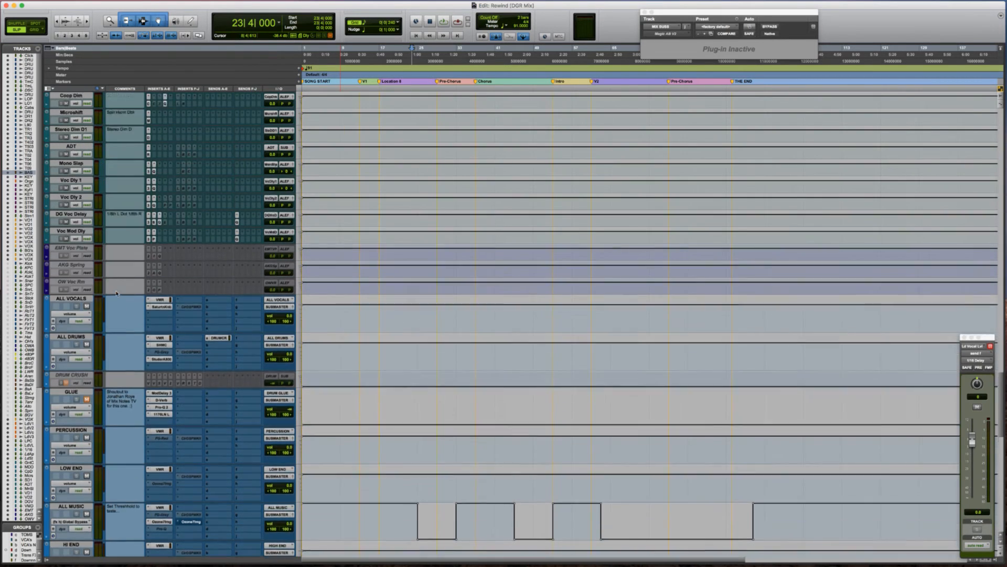
scroll(117, 294, up, 10)
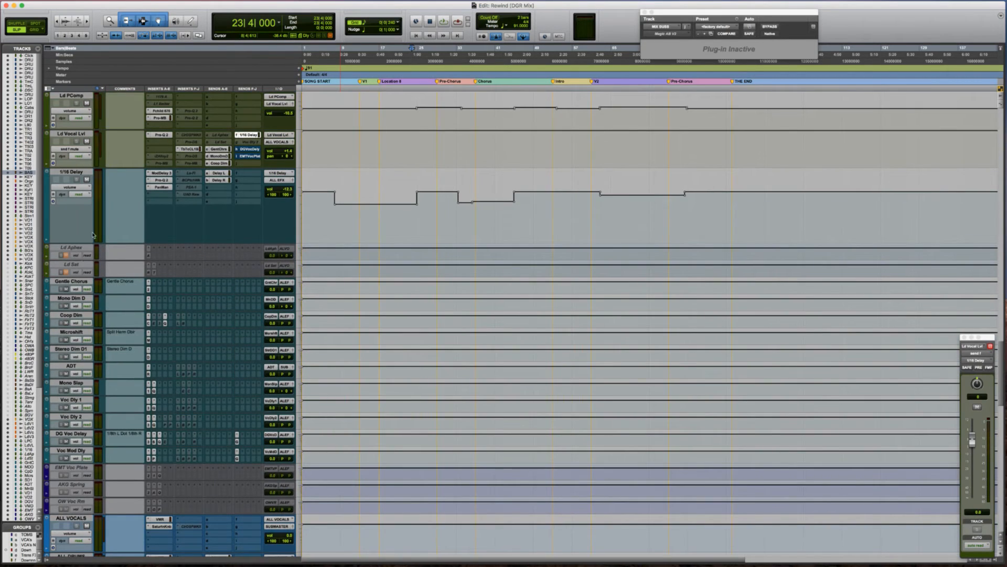
click(76, 402)
click(152, 408)
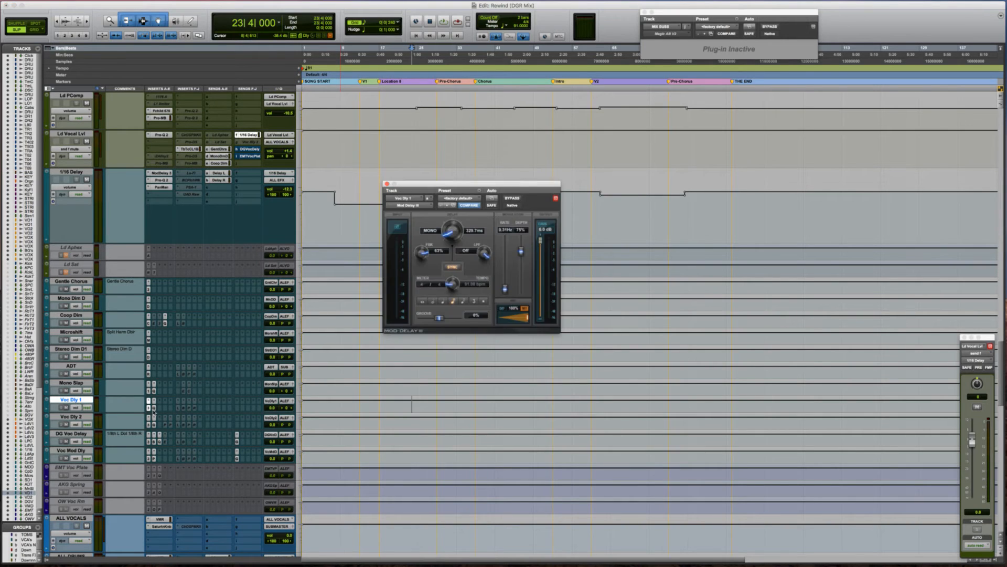
mouse_move(73, 400)
mouse_down()
mouse_move(59, 94)
mouse_move(39, 392)
mouse_move(81, 392)
mouse_up()
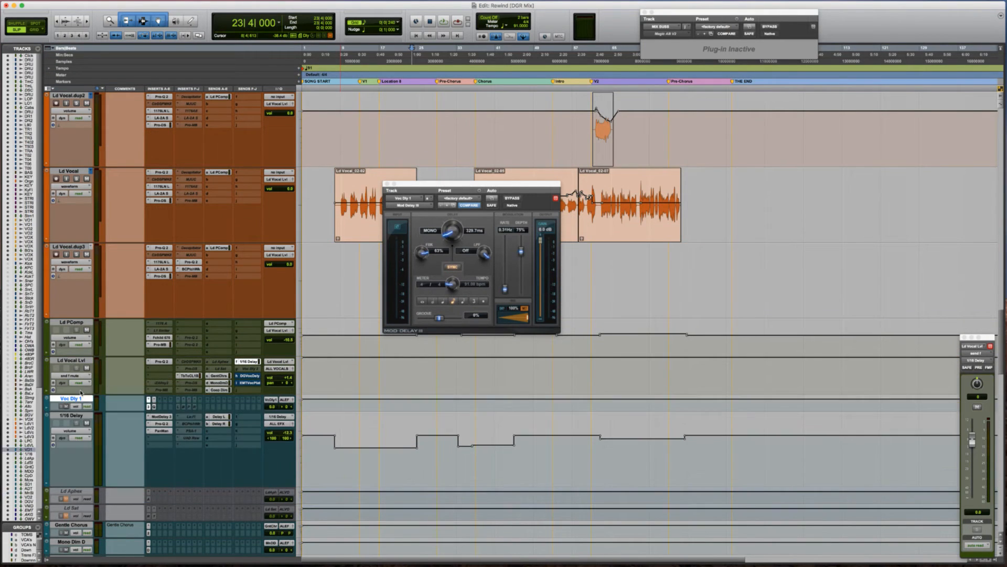
click(76, 399)
click(77, 400)
key(ctrl+Up)
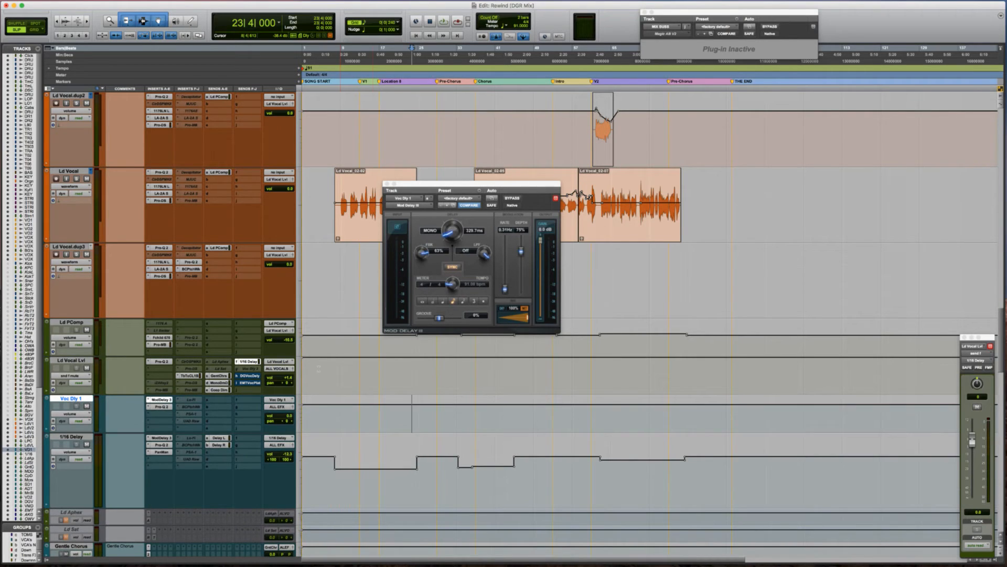
Set the Mod Delay III on Voc Dly 1 to a quarter-note delay and check the track's Pro-Q 2 filter curve.
click(443, 302)
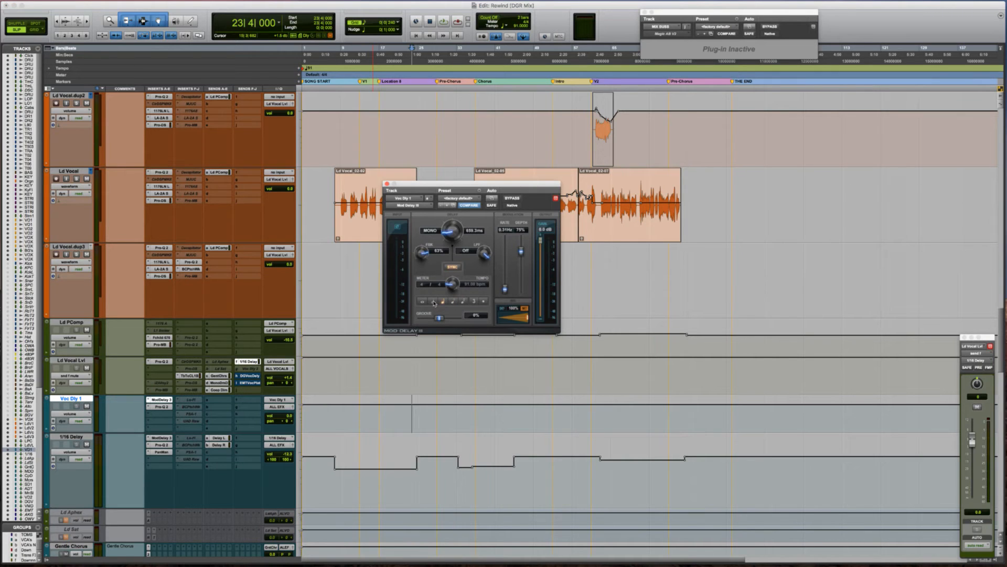
click(175, 408)
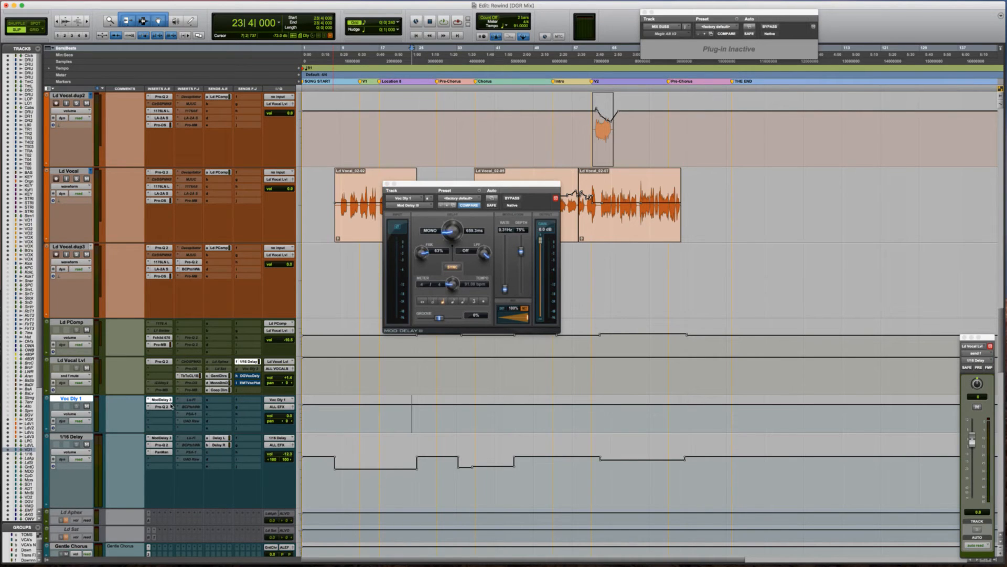
click(163, 407)
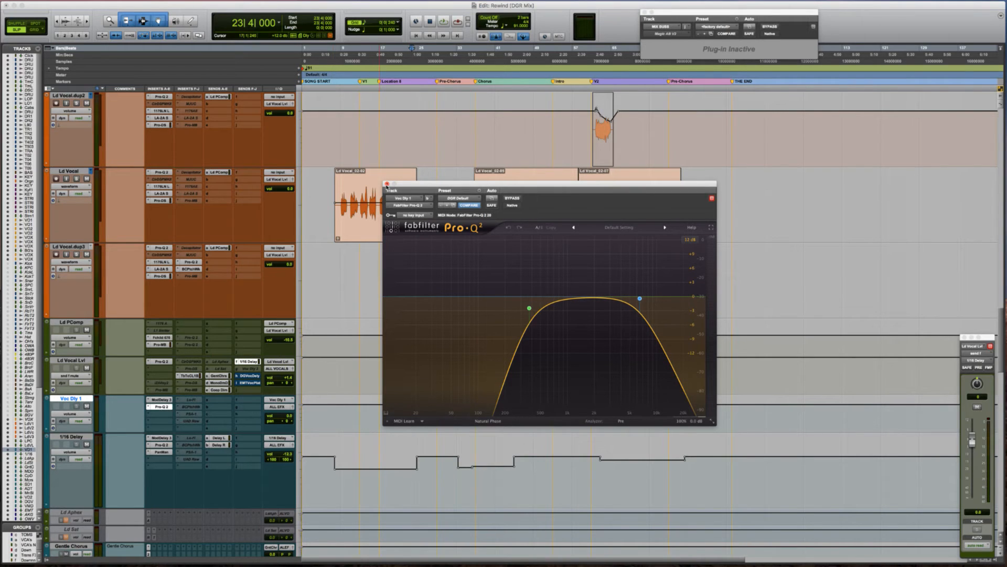
click(387, 184)
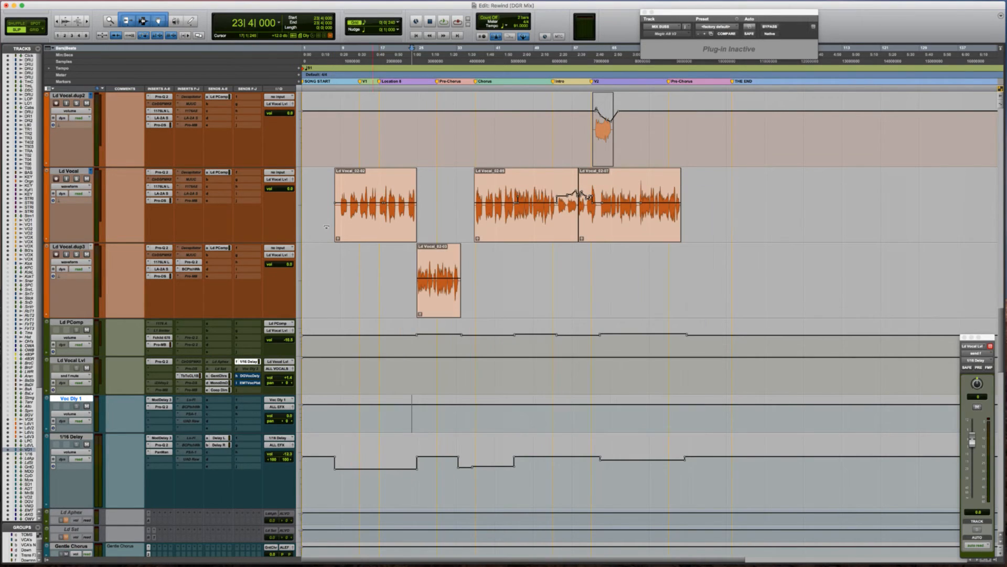
Assign send a of the Ld Vocal Lvl track to the Voc Dly 1 (Mono) bus.
click(209, 362)
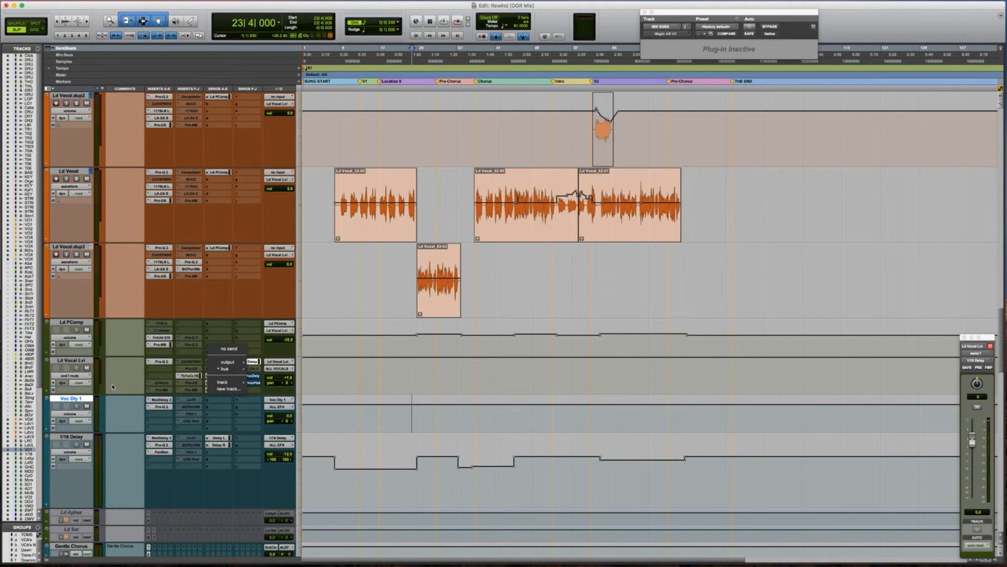
mouse_move(234, 368)
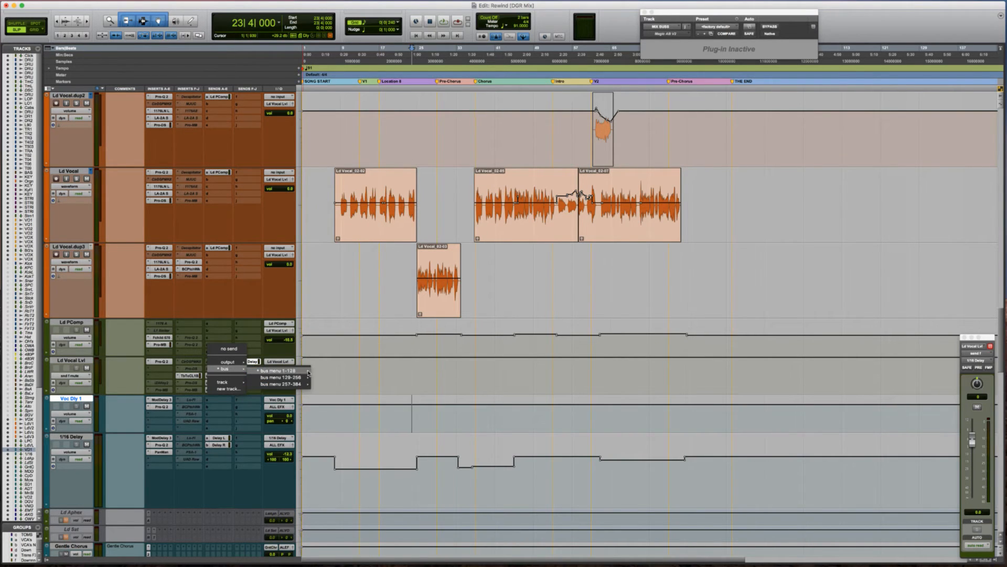
mouse_move(308, 372)
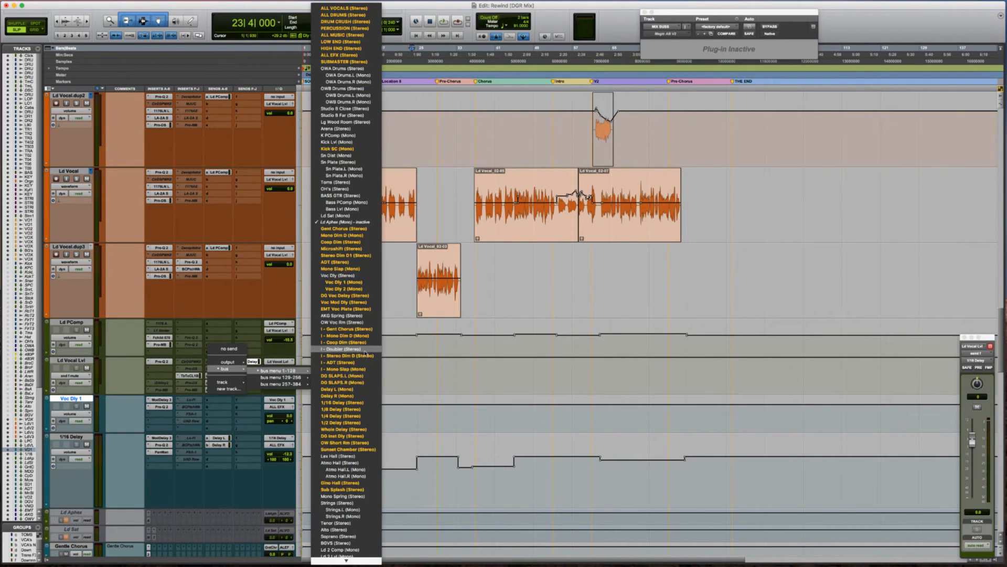
click(358, 283)
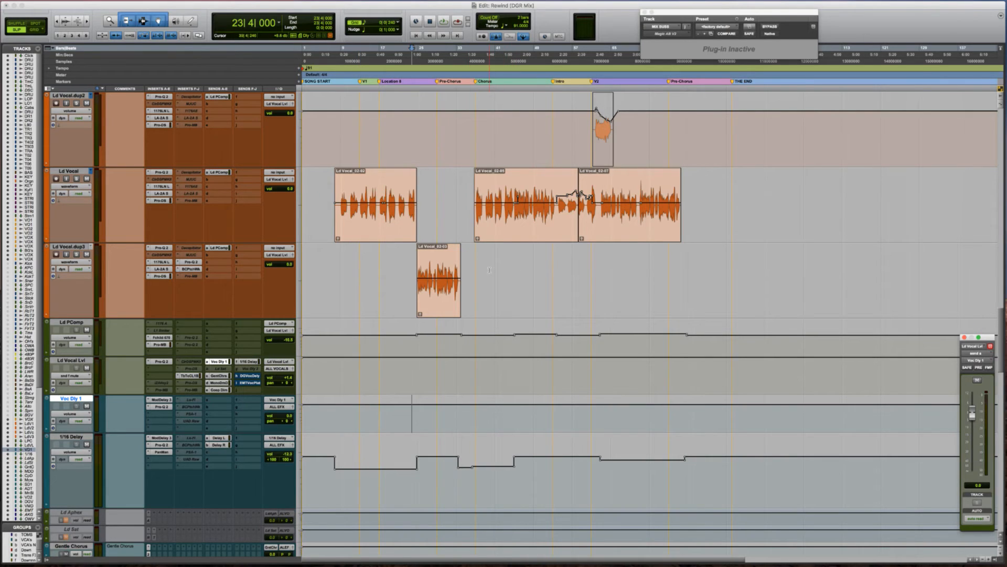
Select a range from 39|4|246 on Ld Vocal.dup3, shift it to Ld Vocal and step between clip edges on both tracks.
drag(489, 268, 643, 267)
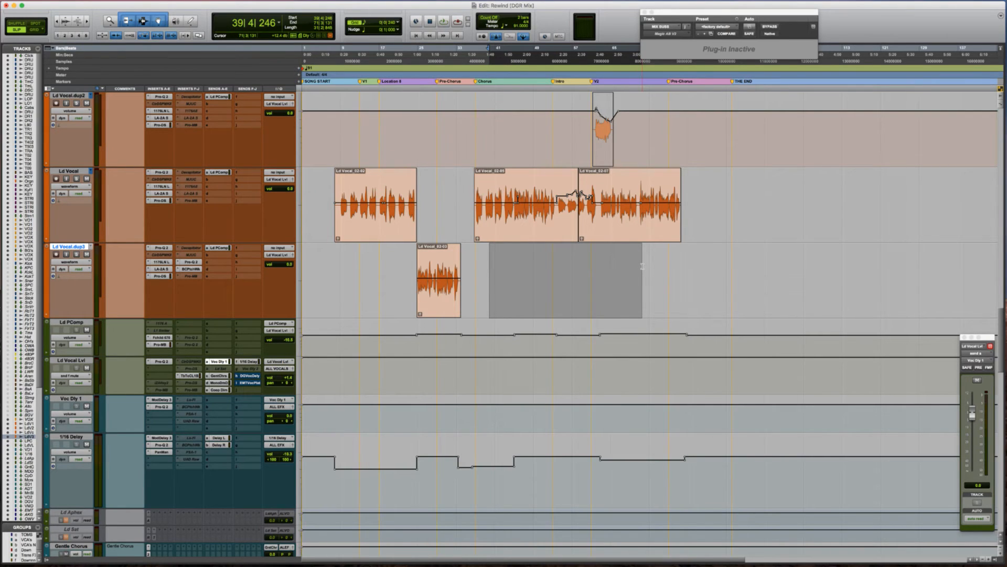
key(p)
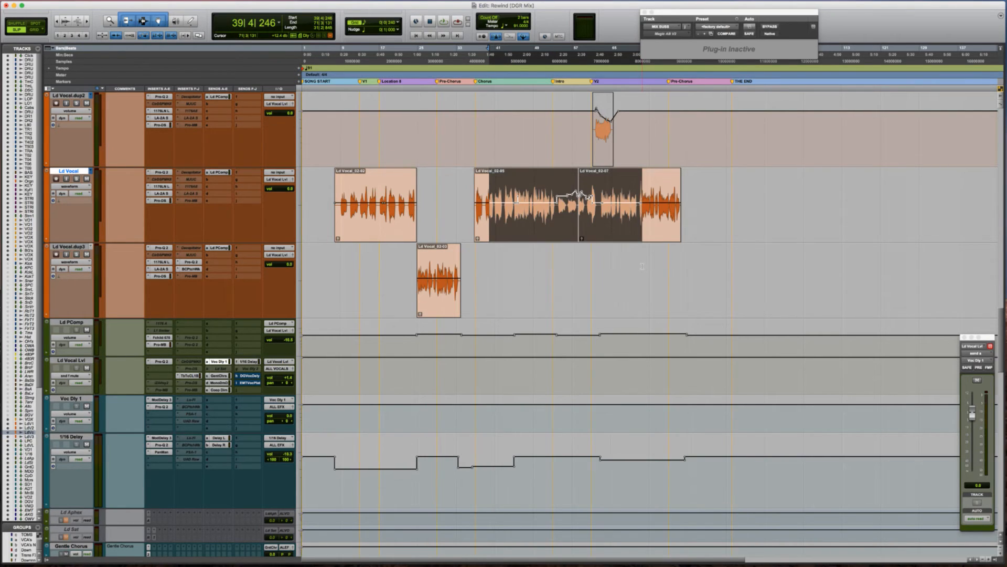
key(semicolon)
key(l)
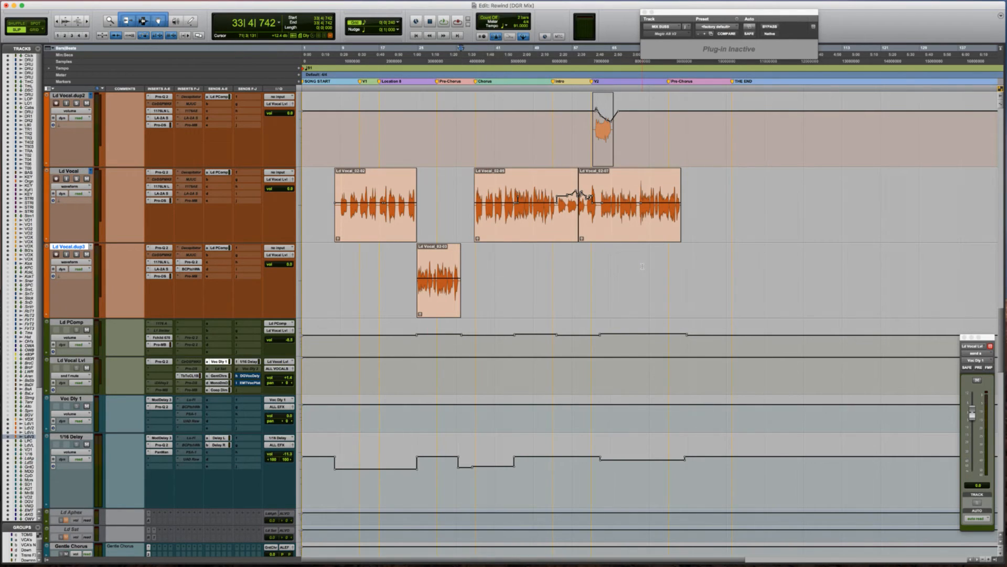
key(p)
key(apostrophe)
key(l)
key(apostrophe)
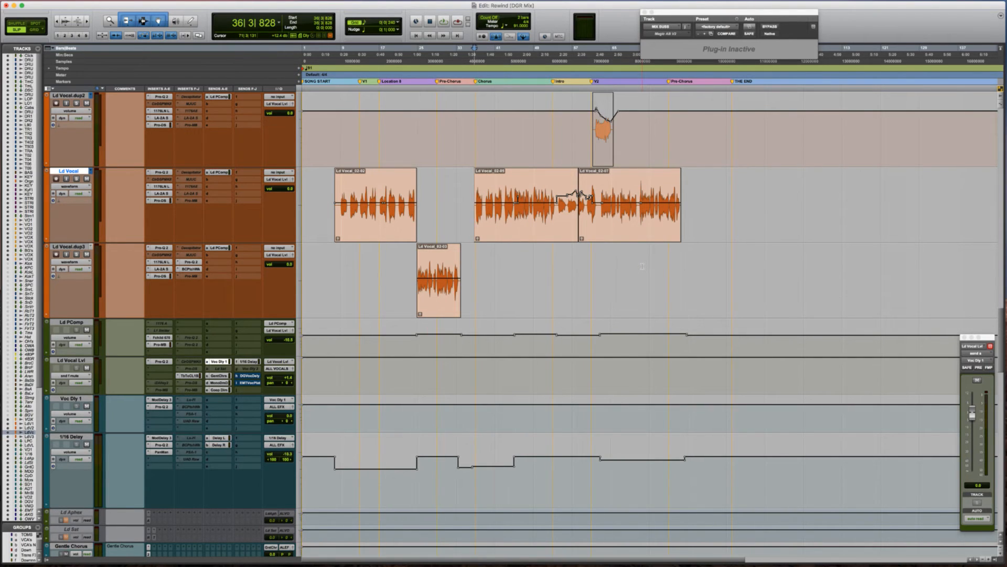
key(apostrophe)
key(l)
key(apostrophe)
Select from 42|3|333 into verse 2 on Ld Vocal.dup3 and shift the selection up and down across the neighbouring vocal tracks.
click(503, 270)
drag(503, 270, 597, 270)
key(p)
key(semicolon)
key(p)
key(semicolon)
key(semicolon)
key(semicolon)
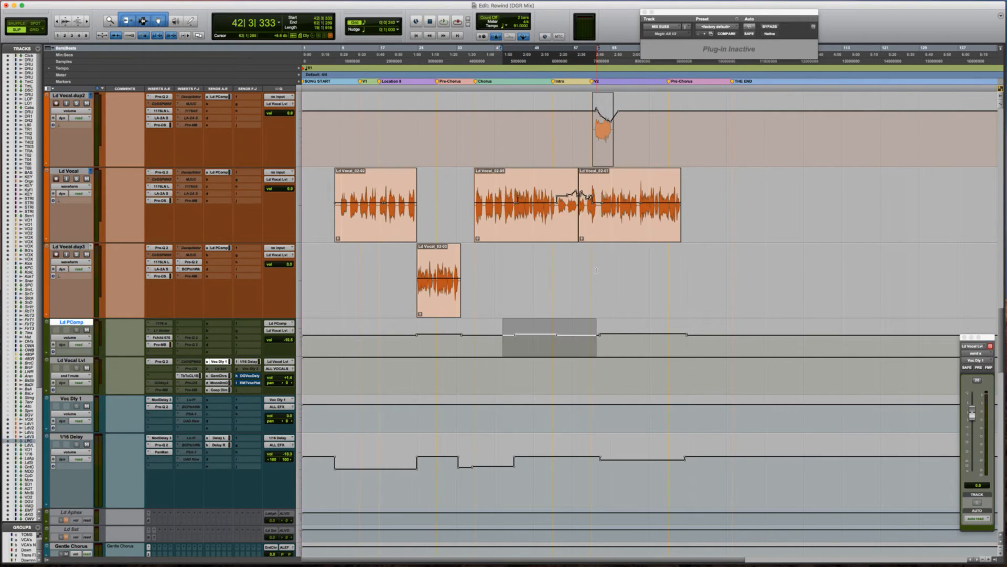
key(p)
key(p)
key(p)
key(p)
key(semicolon)
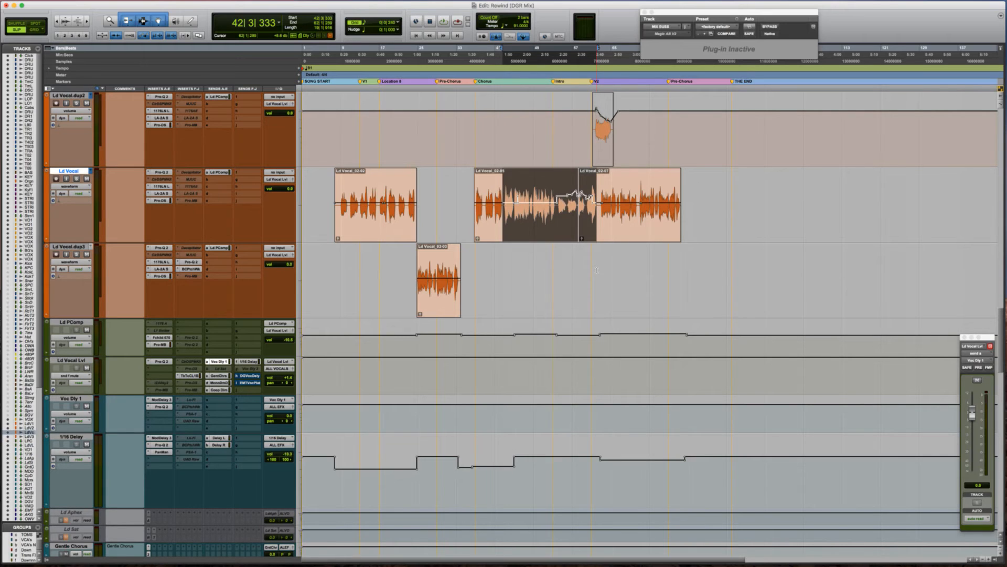
key(semicolon)
key(semicolon)
key(semicolon)
key(p)
key(semicolon)
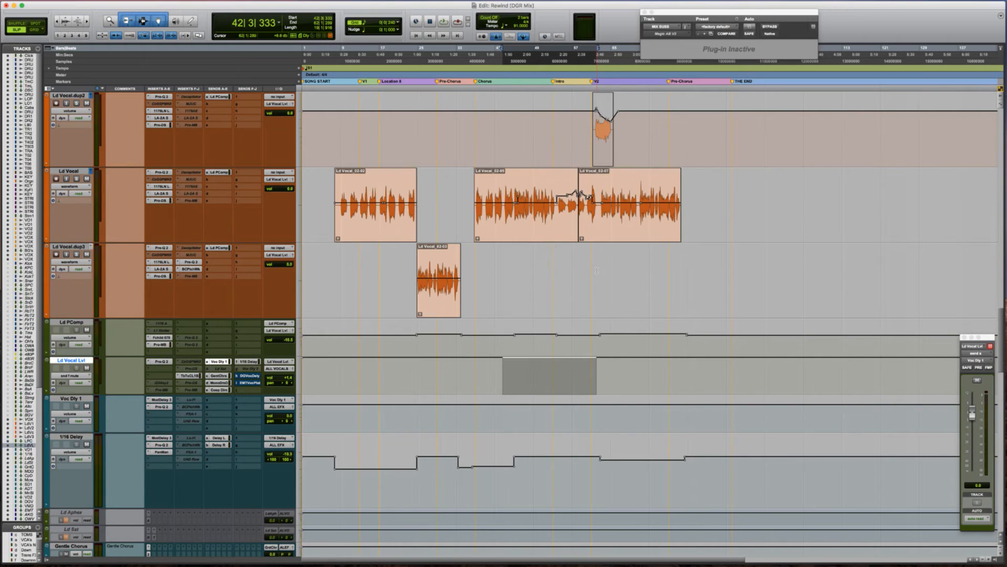
key(p)
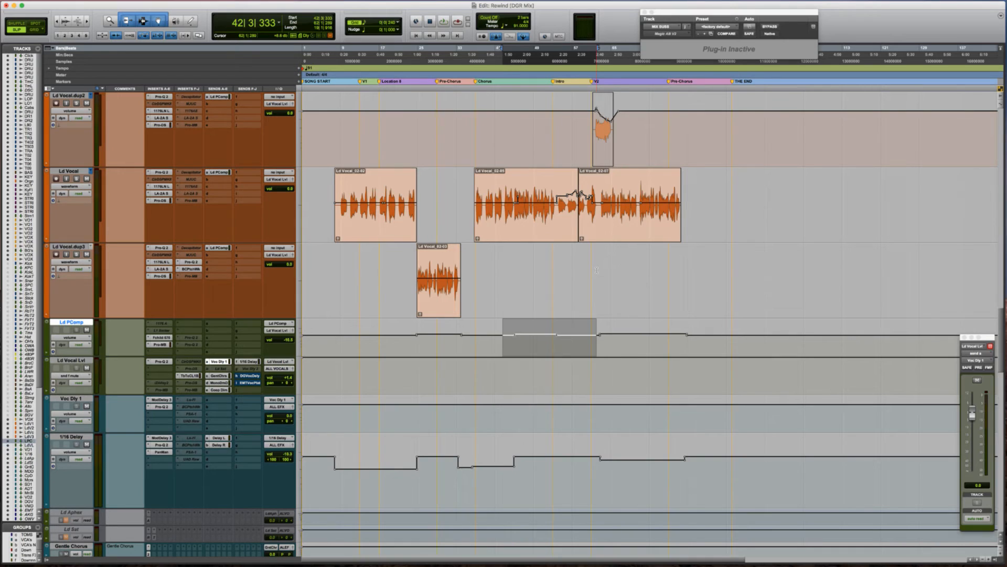
key(p)
Jump the cursor between clip edges on the Ld Vocal track, ending at the clip start at 36|3|828.
key(l)
key(p)
key(apostrophe)
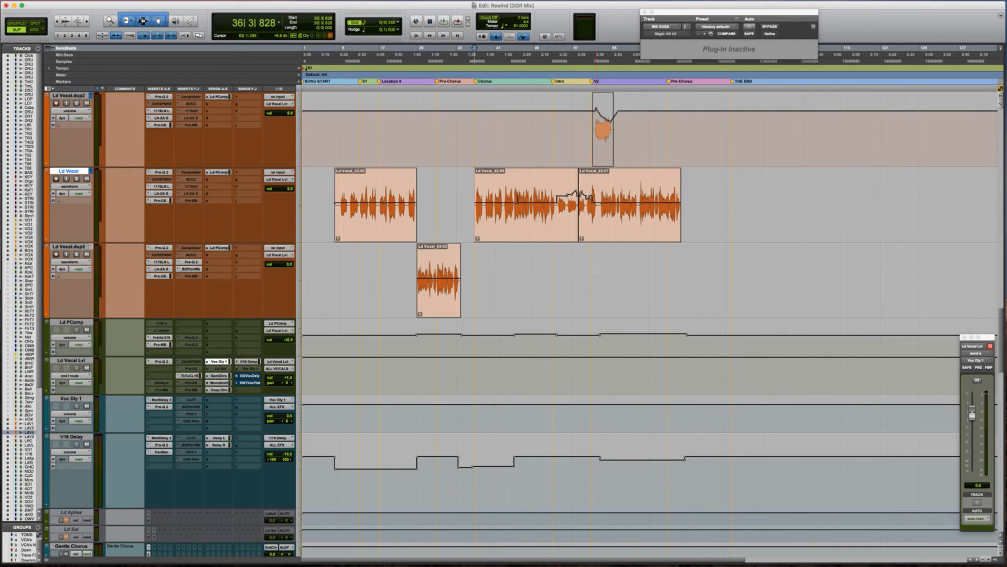
key(l)
key(apostrophe)
key(l)
key(apostrophe)
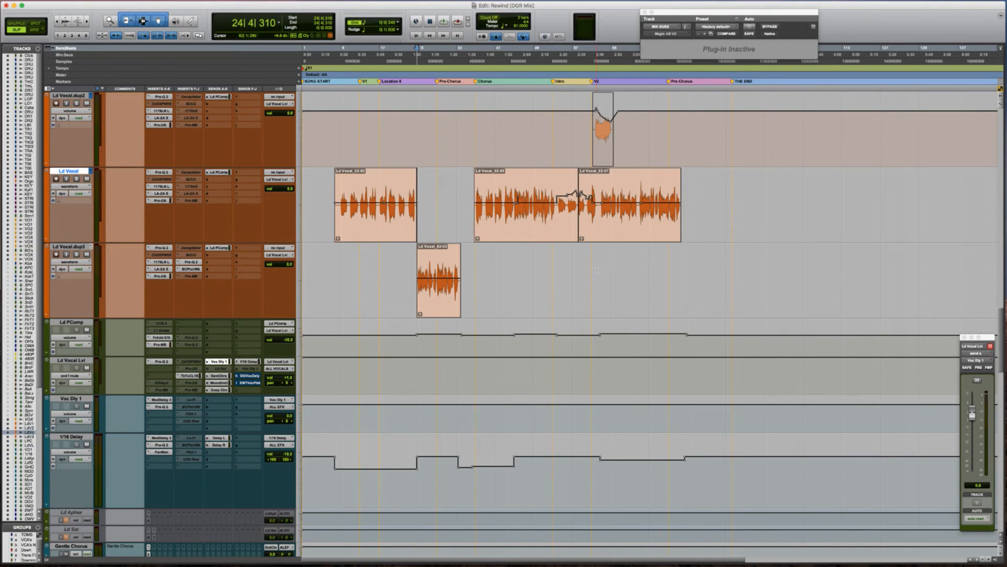
key(l)
key(apostrophe)
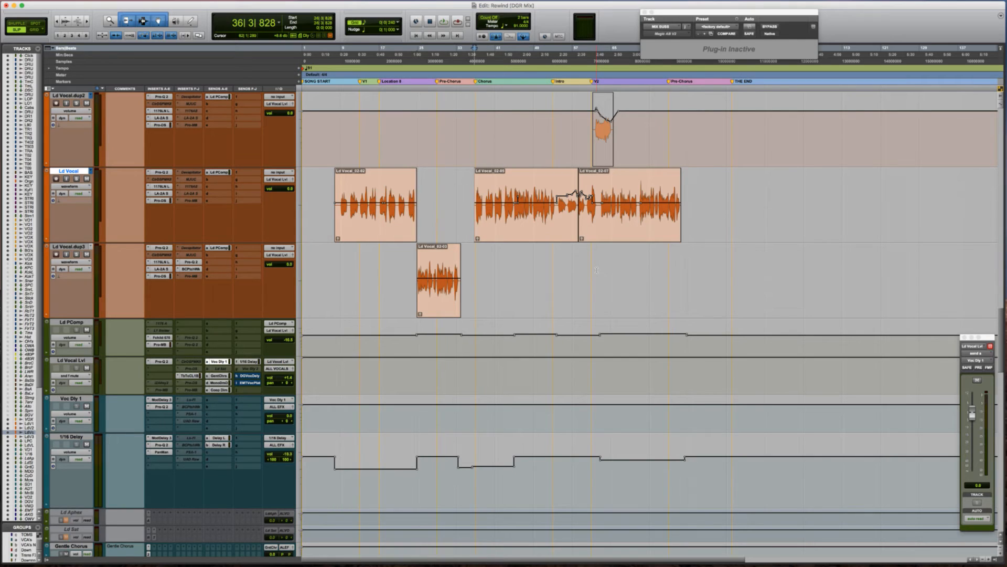
key(l)
key(apostrophe)
Extend the Ld Vocal selection from 36|3|828 transient by transient, turn off Tab to Transients and return the cursor to 36|3|828.
key(shift+apostrophe)
key(shift+apostrophe)
key(shift+apostrophe)
key(shift+apostrophe)
key(shift+apostrophe)
key(shift+apostrophe)
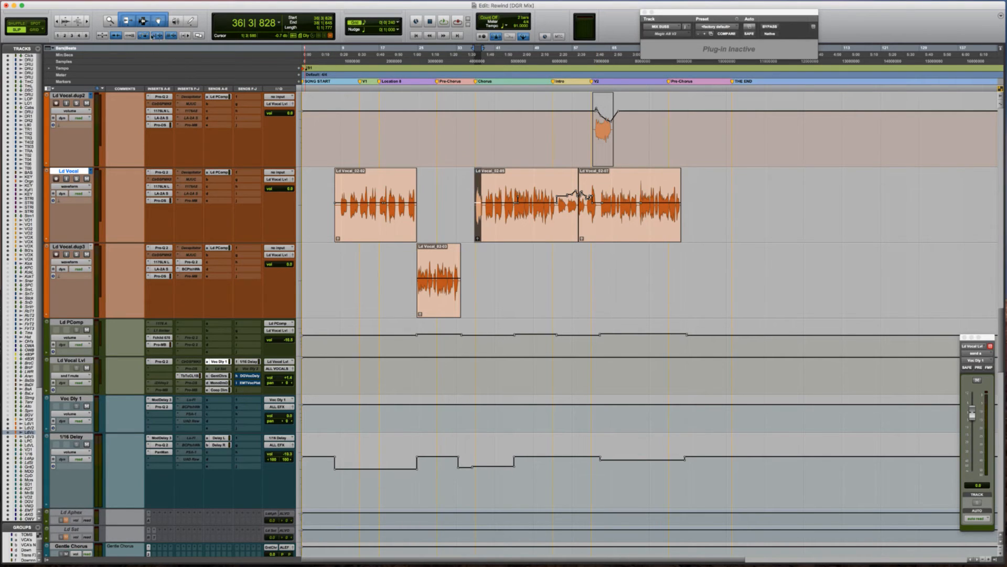
click(120, 35)
click(471, 193)
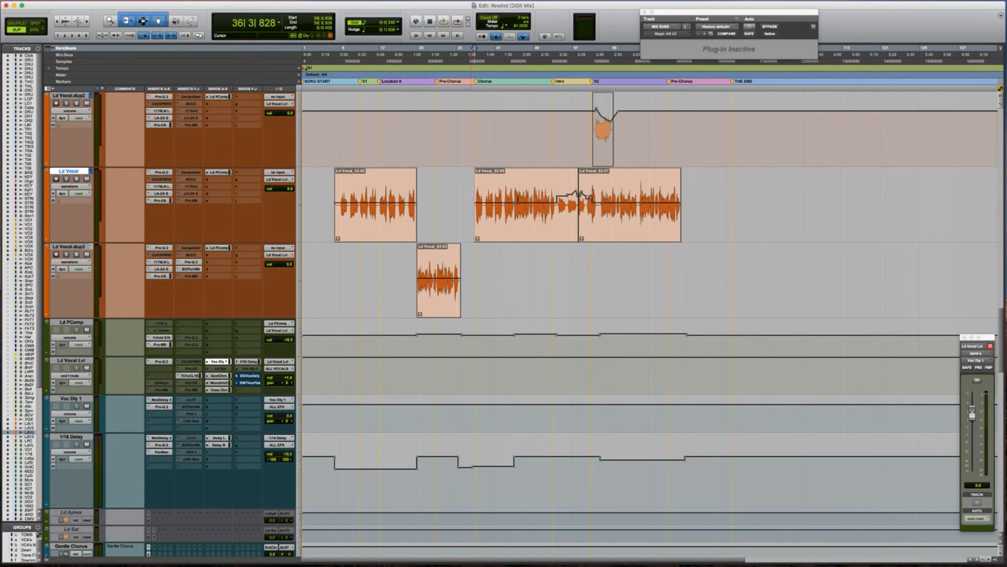
Extend the Ld Vocal selection back to the clip end at 24|4|310 and toggle Tab to Transients.
key(alt+shift+Tab)
key(shift+Tab)
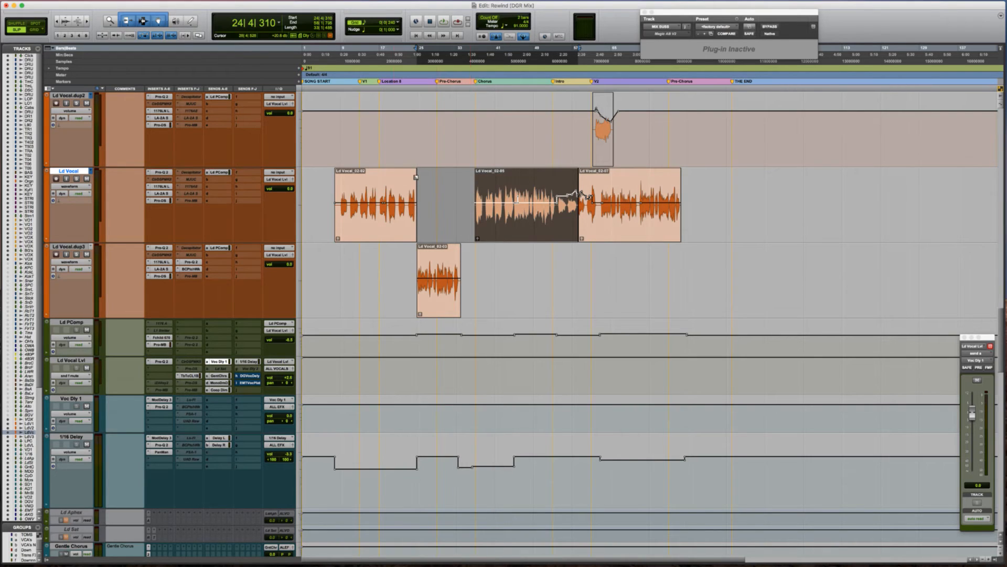
click(115, 36)
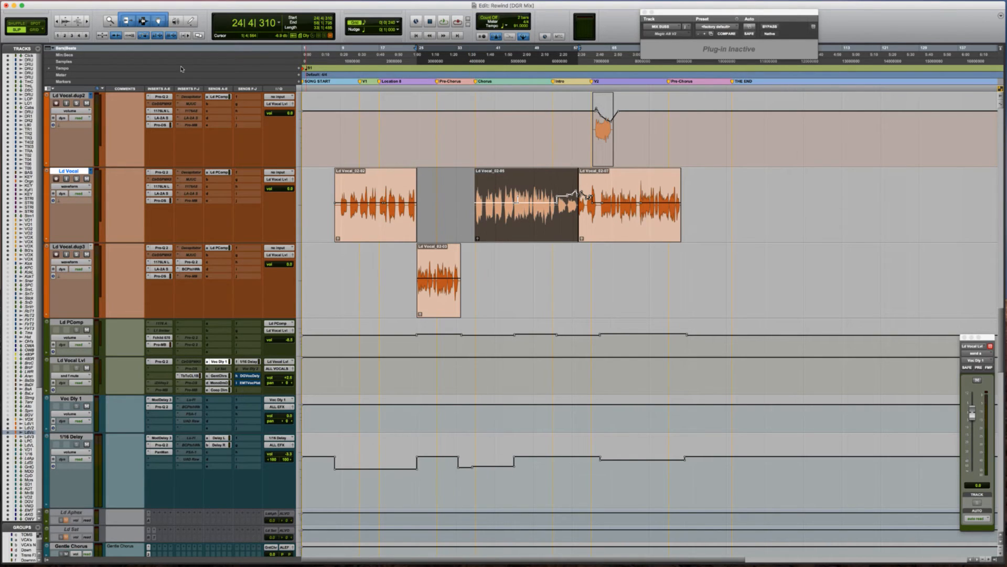
Place the cursor in the gap on Ld Vocal repeatedly, jumping each time to the clip start at 36|3|828.
click(439, 184)
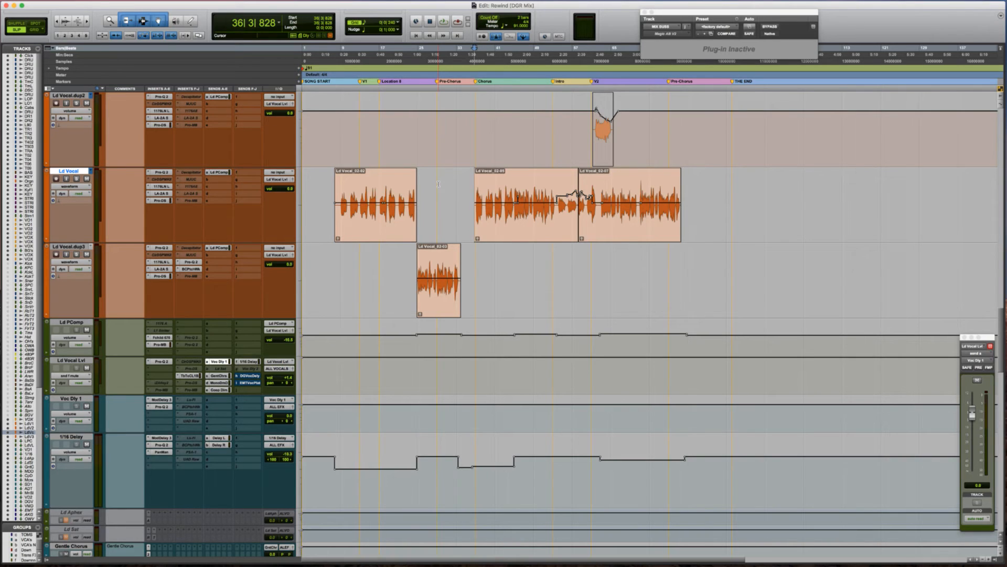
click(452, 197)
key(Tab)
click(452, 197)
key(Tab)
click(446, 197)
key(Tab)
key(t)
key(t)
scroll(446, 197, right, 5)
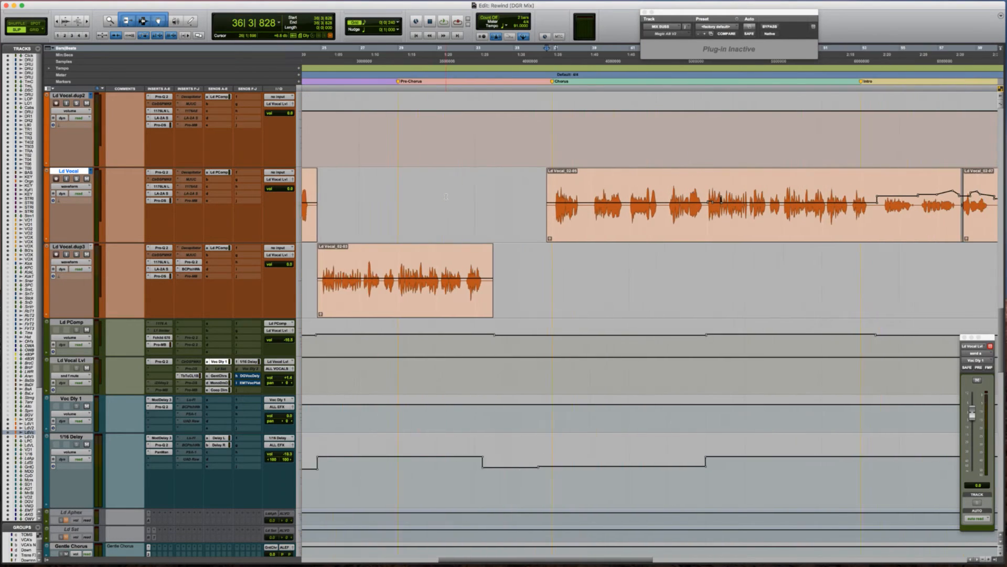
Repeat the jump from the empty stretch before the chorus to the Ld Vocal clip start, then widen to the full song.
key(r)
scroll(447, 196, right, 5)
scroll(447, 197, right, 5)
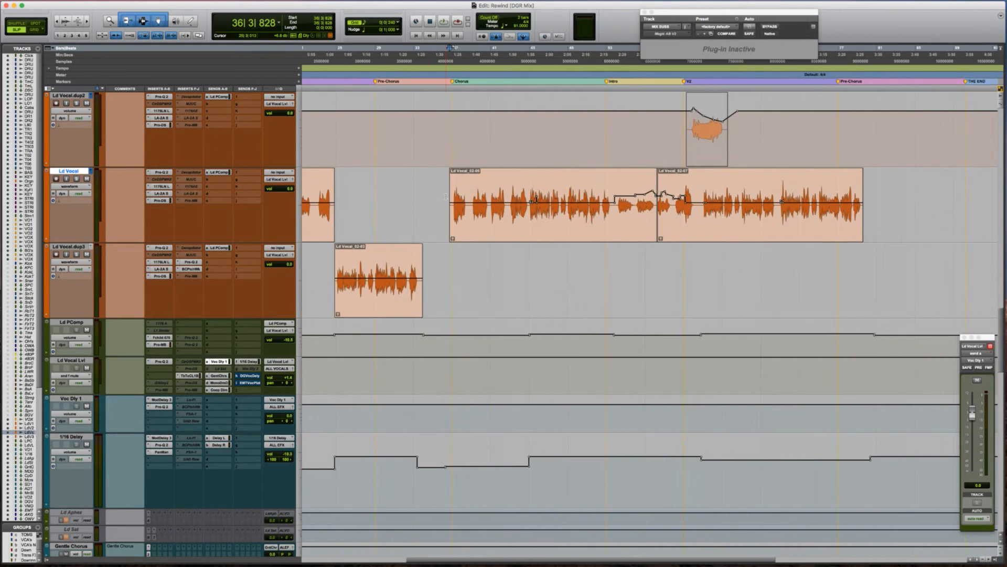
click(422, 195)
key(Tab)
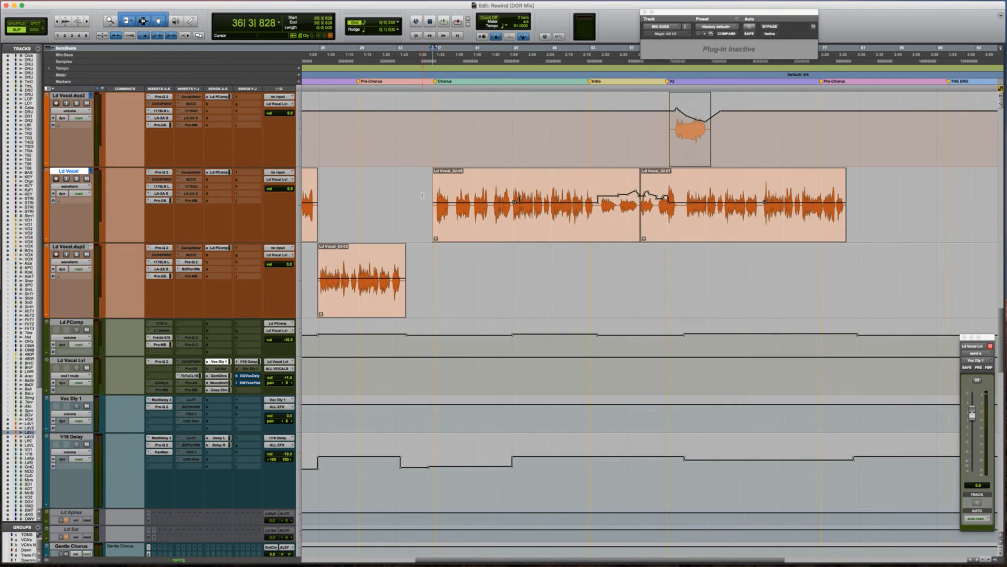
click(414, 192)
key(Tab)
key(super+bracketleft)
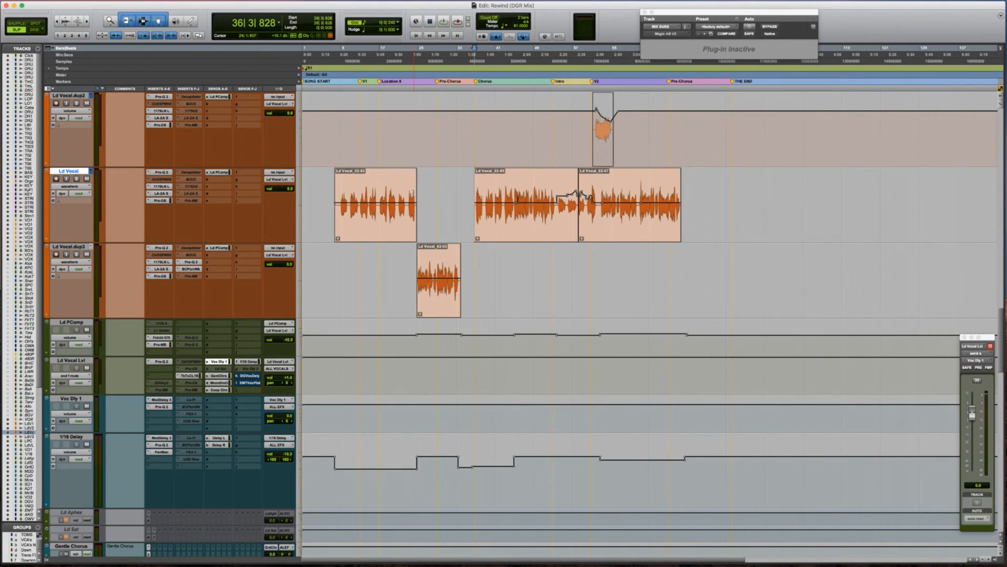
Jump to the clip start at 24|4|310 on Ld Vocal.dup3, then to the one at 36|3|828 on Ld Vocal.
scroll(413, 193, right, 1)
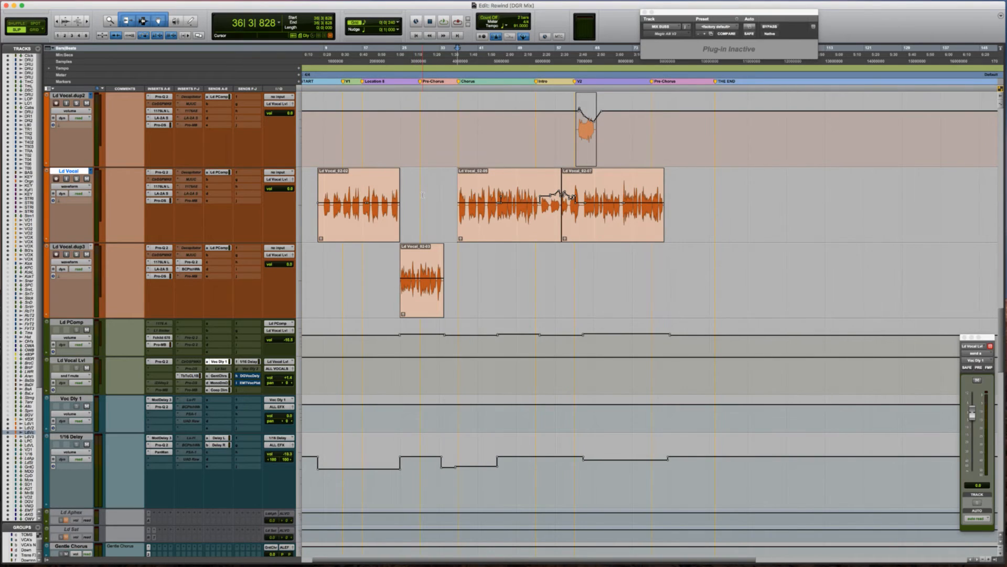
scroll(423, 195, right, 1)
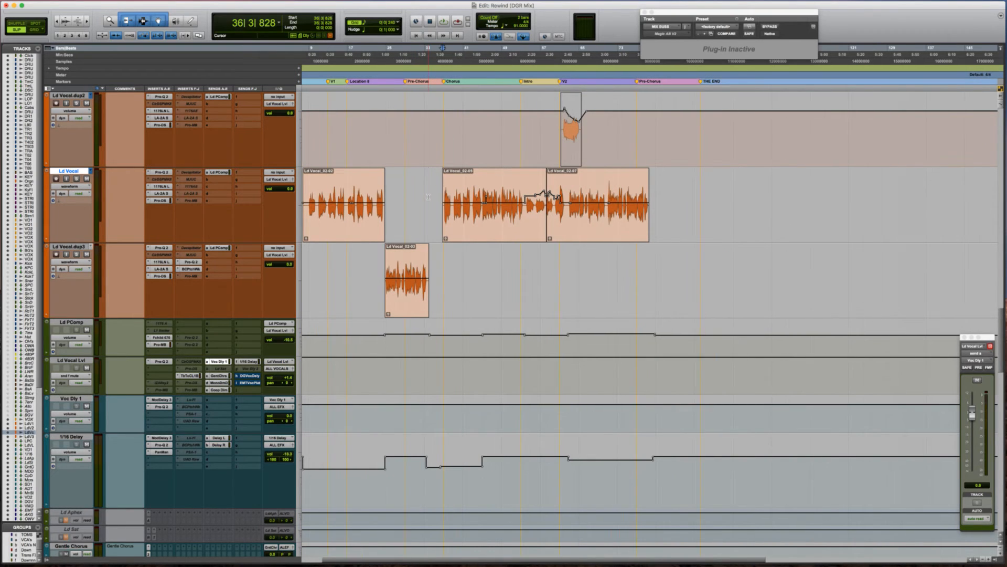
click(429, 198)
key(Tab)
click(335, 278)
key(Tab)
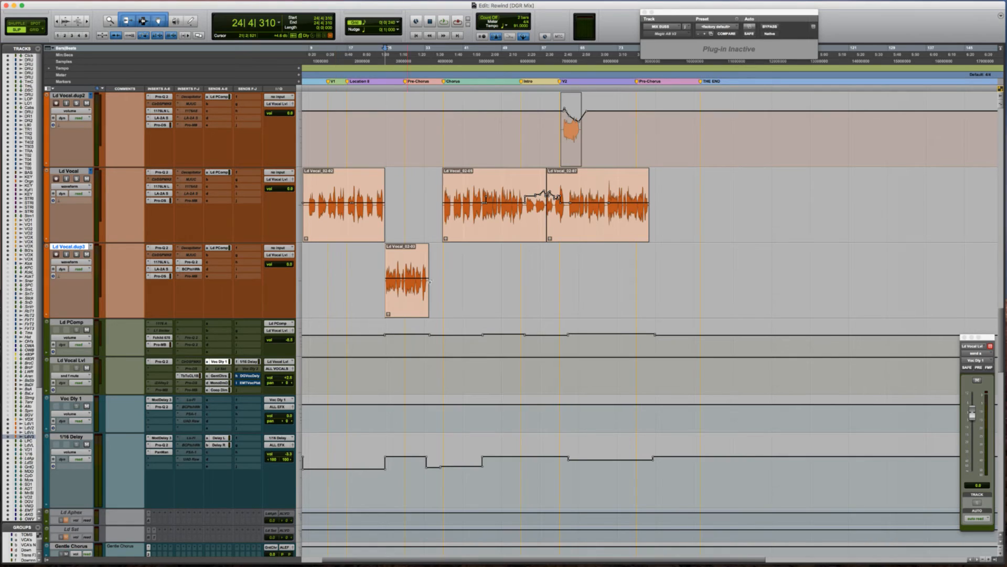
click(429, 210)
key(Tab)
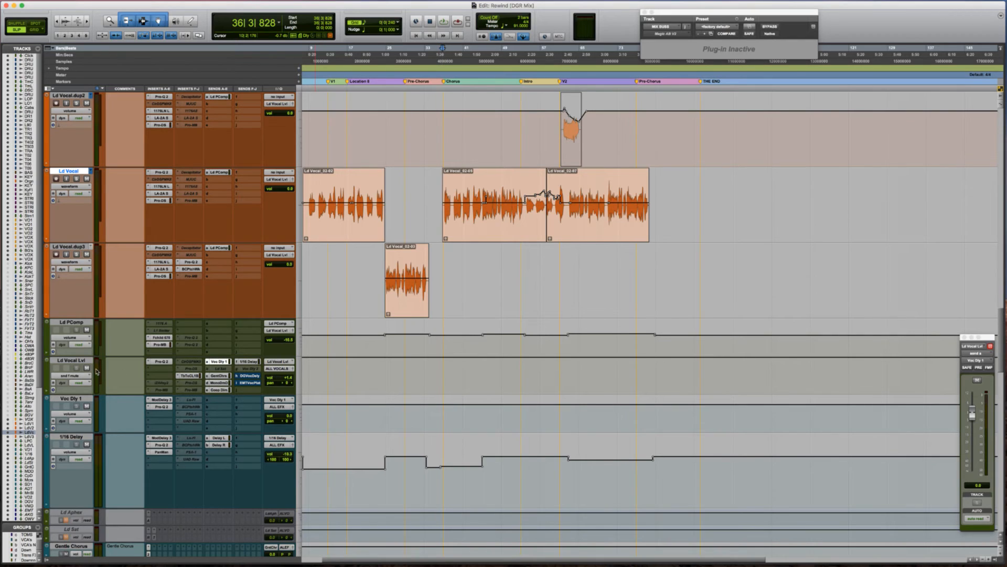
Go to the first Ld Vocal clip's start at 7|4|069, then place the cursor before its first phrase at 8|4|769.
click(76, 399)
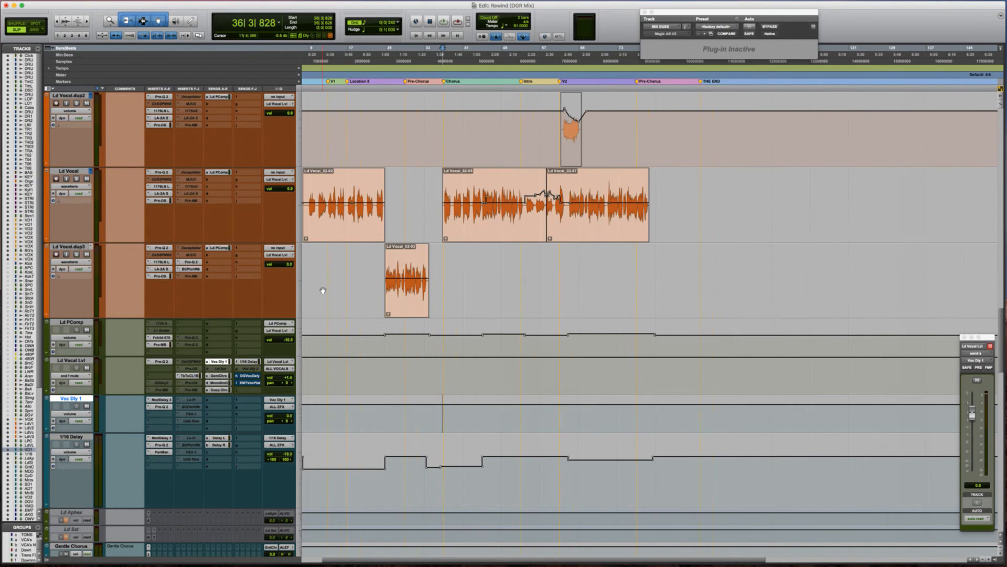
scroll(323, 290, left, 3)
click(323, 181)
key(Tab)
key(t)
key(t)
key(t)
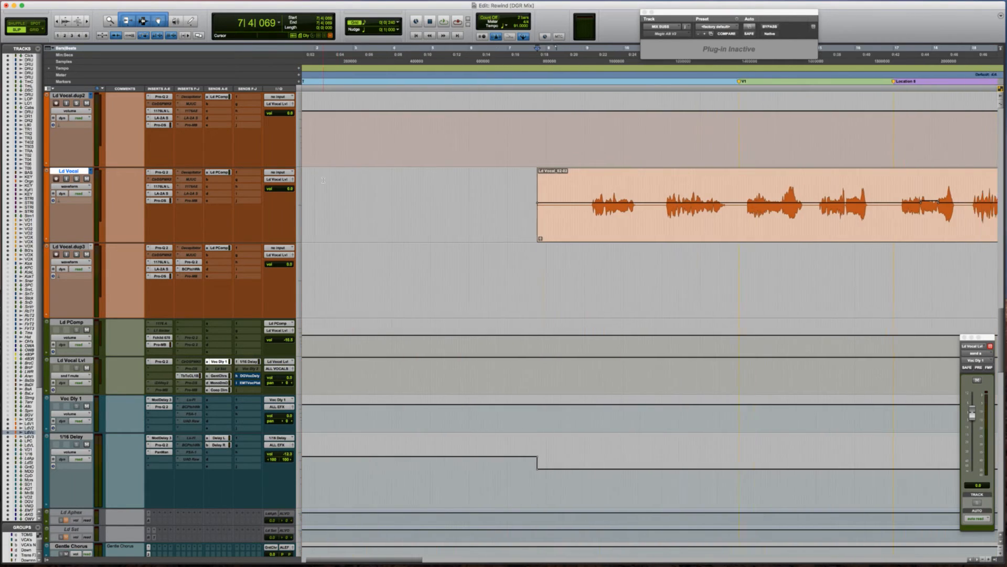
scroll(323, 181, right, 5)
click(391, 185)
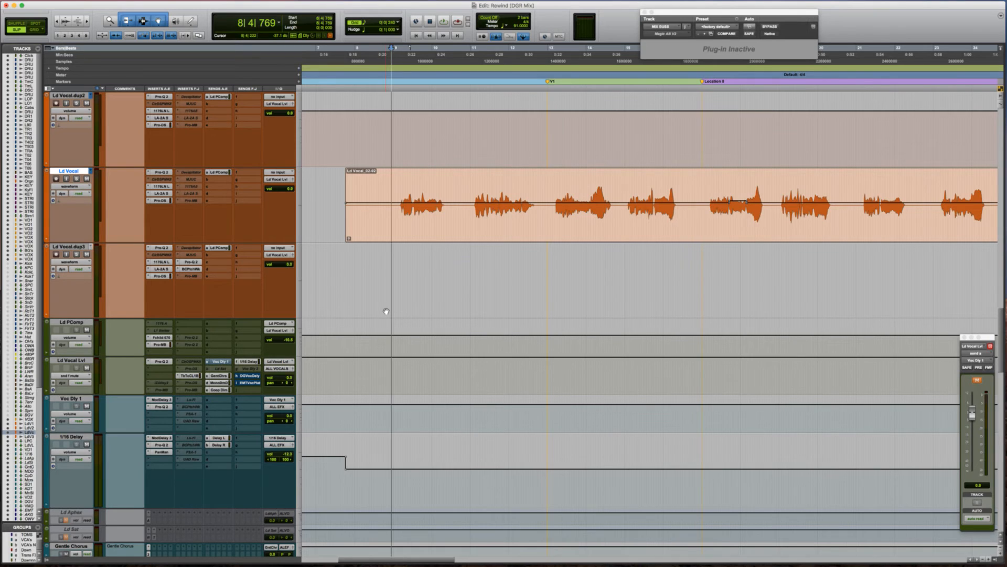
Play the opening Ld Vocal phrases from 8|4|769 and stop playback in the second phrase.
key(space)
key(r)
scroll(387, 310, right, 1)
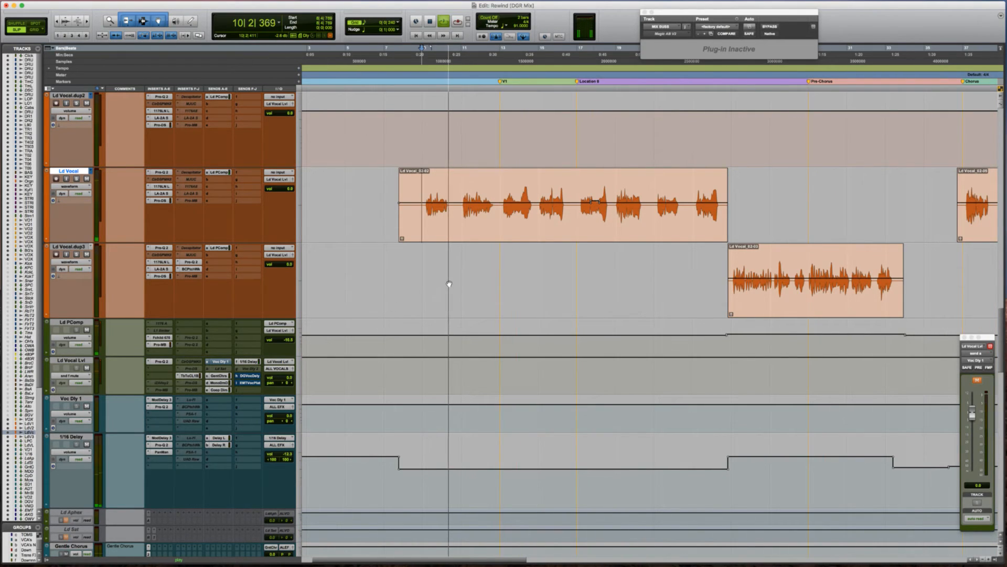
scroll(449, 284, right, 1)
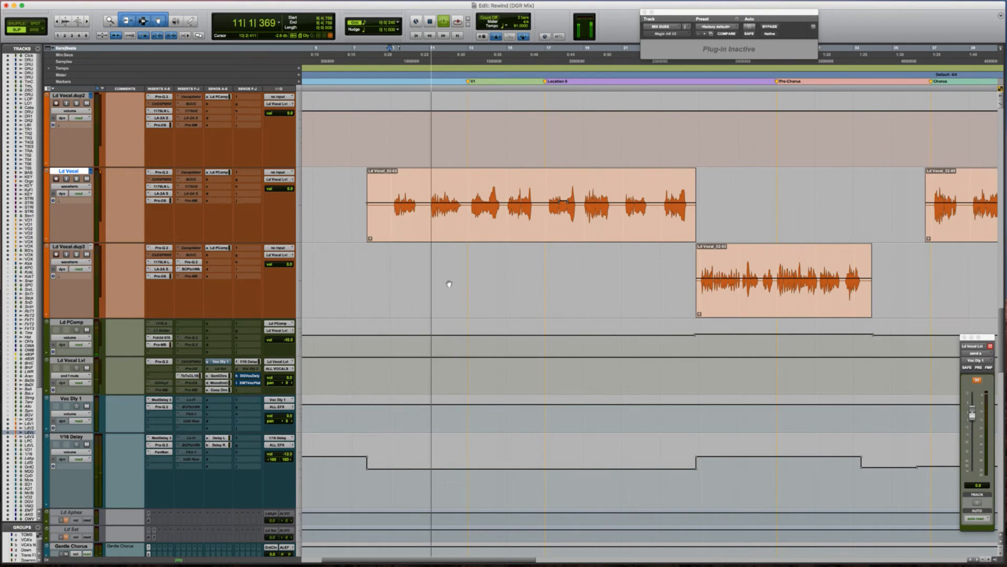
scroll(449, 284, right, 1)
key(space)
Raise the clip gain at the start of the second Ld Vocal phrase near 10|4|918 and play it back.
click(388, 182)
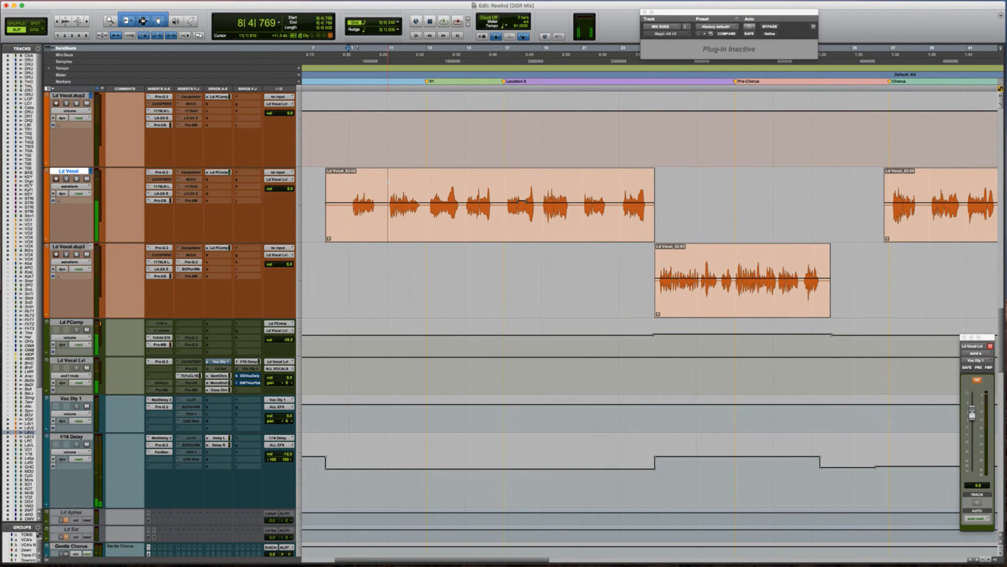
key(t)
key(t)
key(t)
key(t)
scroll(388, 182, right, 3)
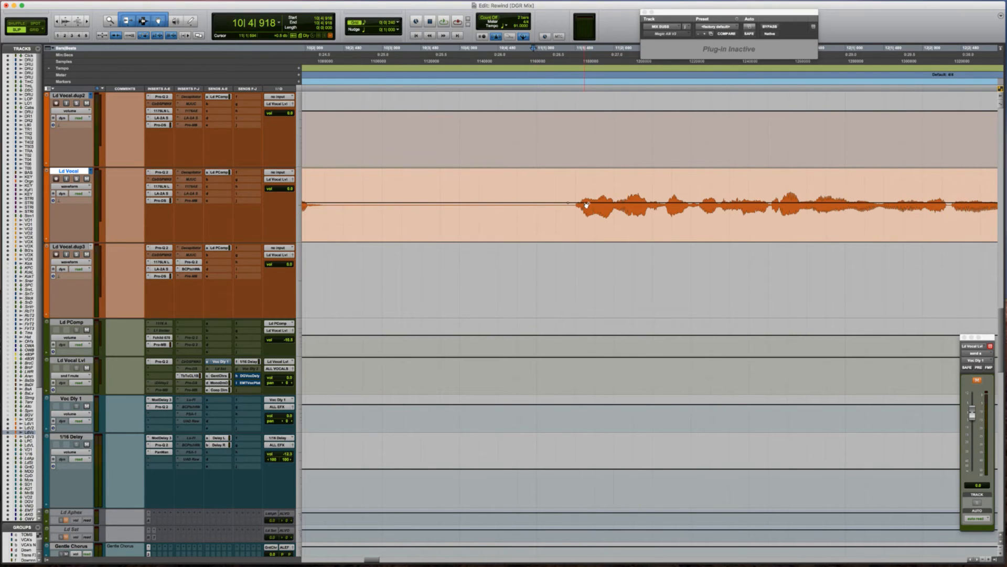
drag(580, 203, 574, 191)
click(559, 190)
key(space)
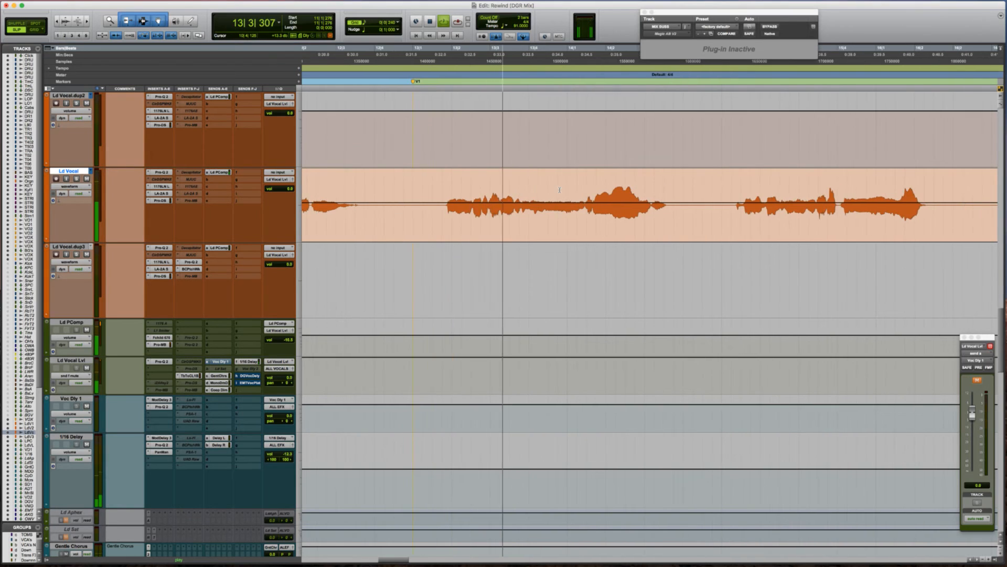
Raise the clip gain slightly at the start of the Ld Vocal phrase just after the V1 marker and play through bar 16.
key(space)
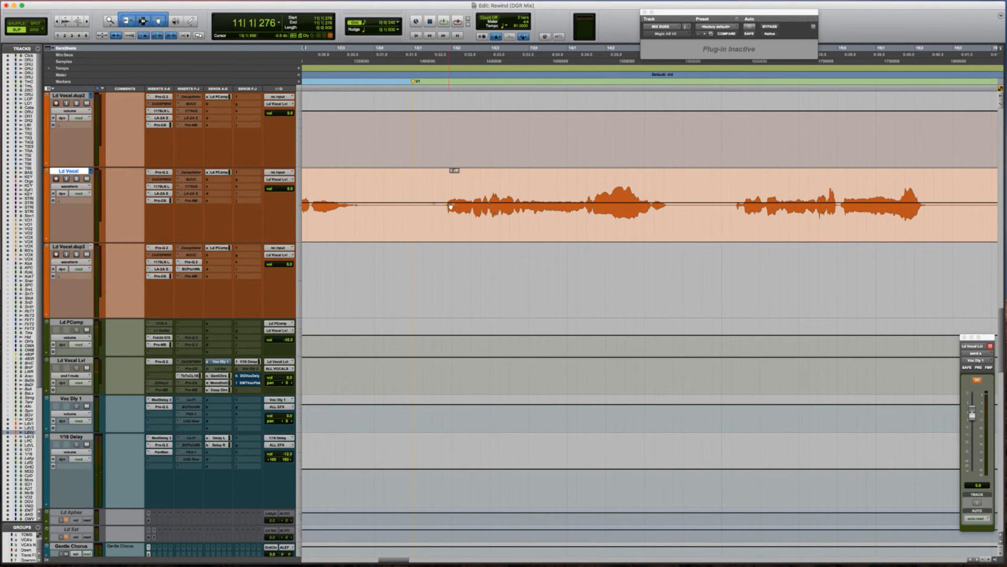
drag(450, 207, 448, 204)
key(space)
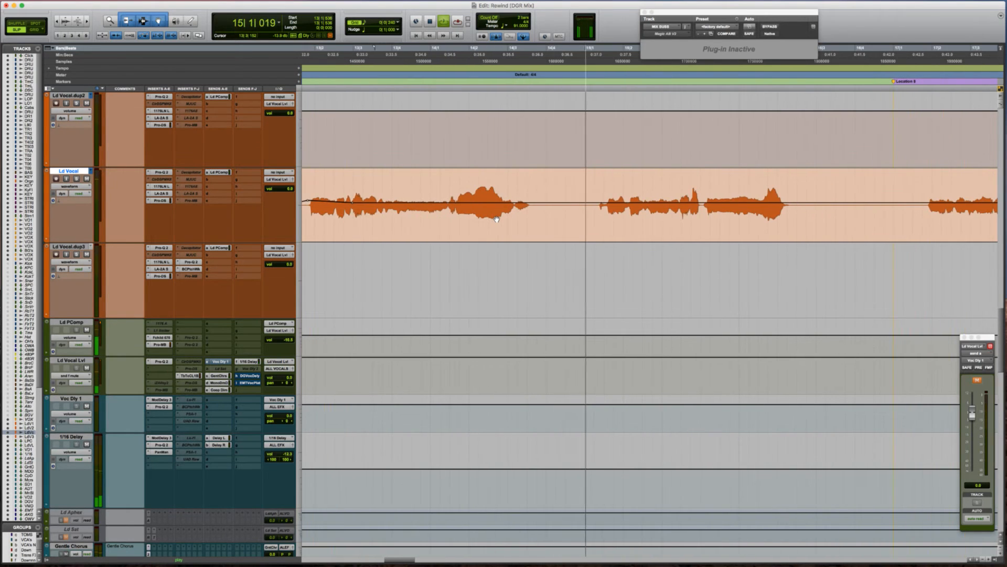
key(r)
key(r)
scroll(496, 218, right, 5)
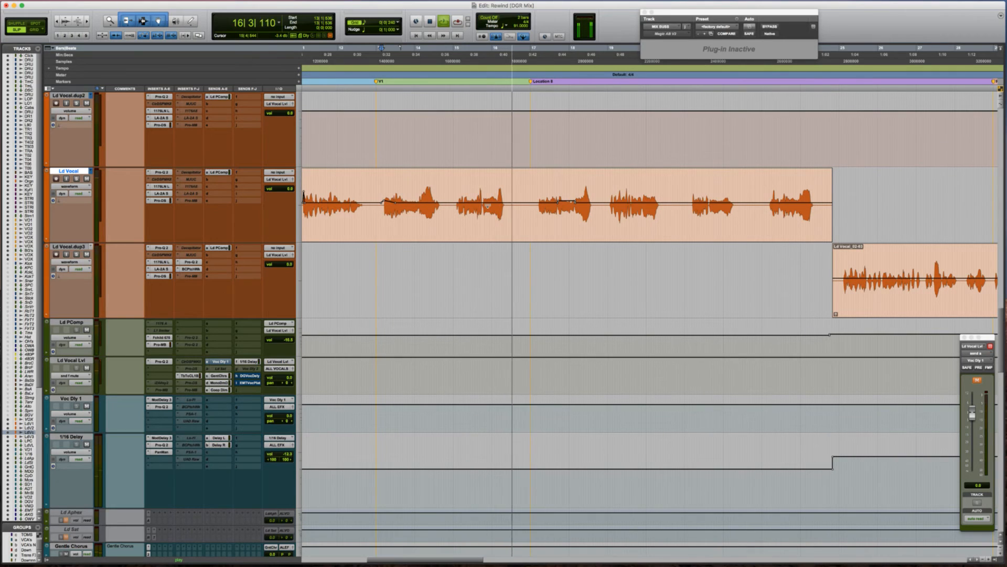
key(space)
Unmute the Voc Dly 1 send on Ld Vocal Lvl and audition the Voc Dly 1 track's open Mod Delay from 15|4|035.
click(483, 203)
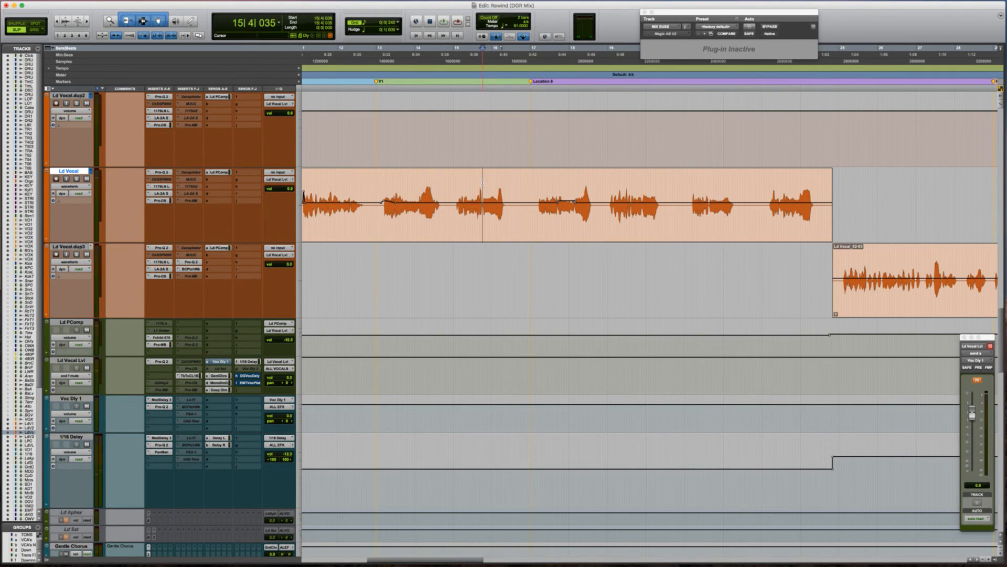
click(76, 361)
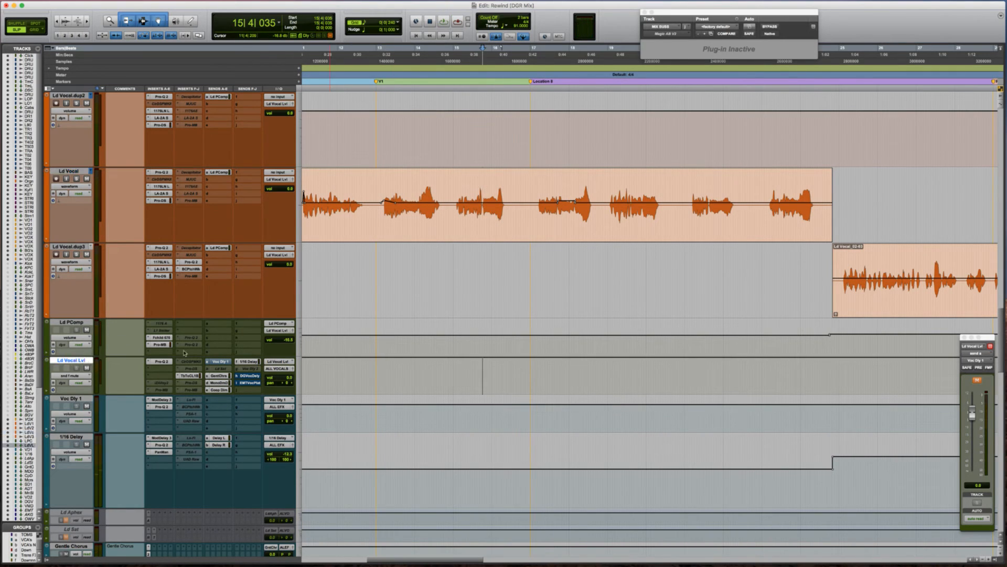
super+click(226, 362)
click(162, 400)
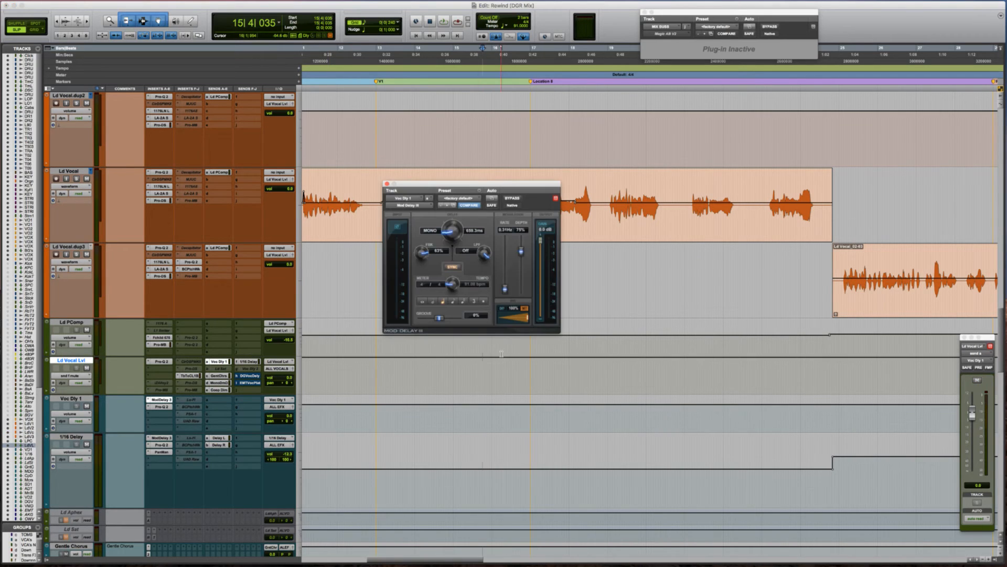
key(space)
drag(452, 188, 362, 157)
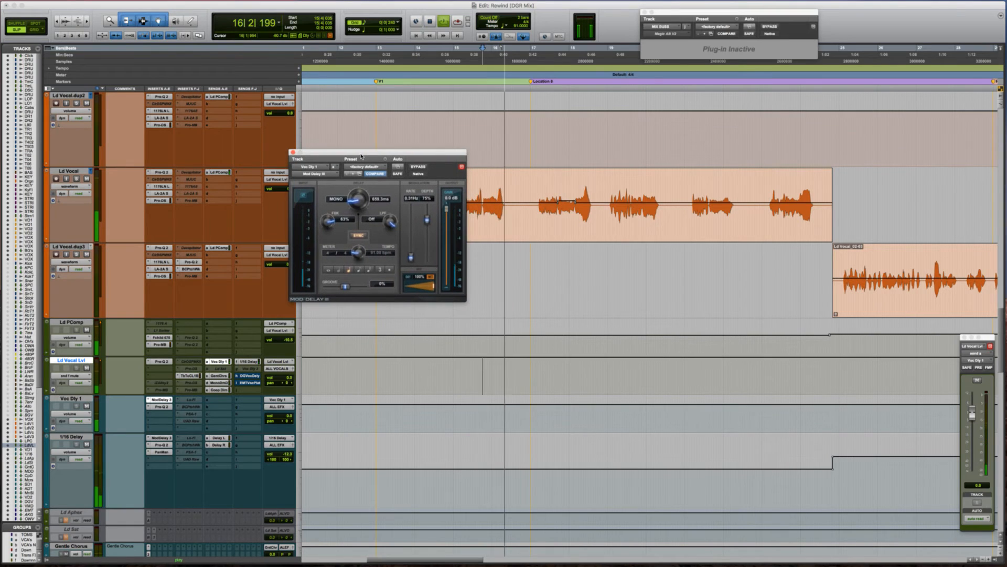
key(space)
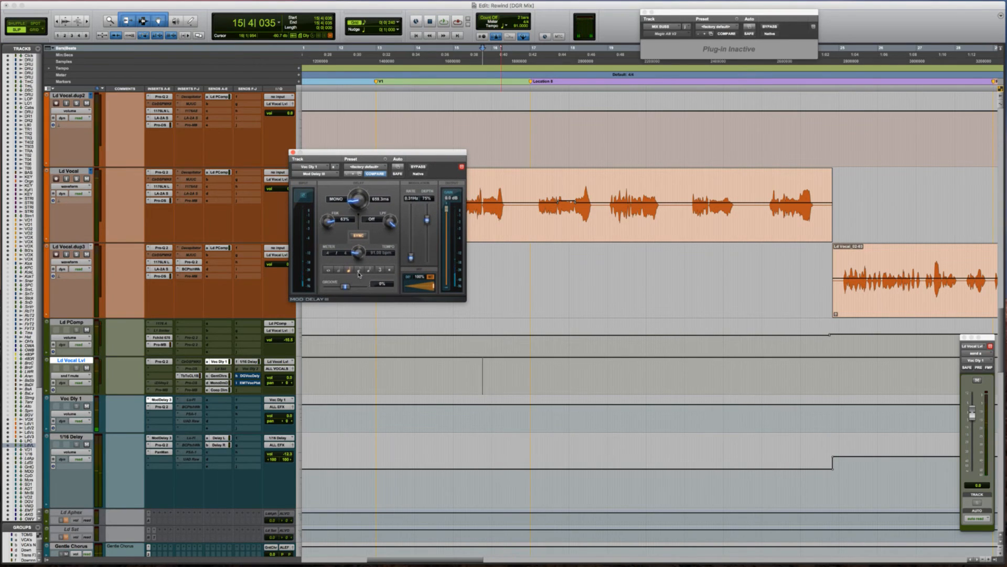
Try half-note and dotted half-note delay times in the Voc Dly 1 Mod Delay, auditioning each with 38% feedback.
click(339, 271)
key(space)
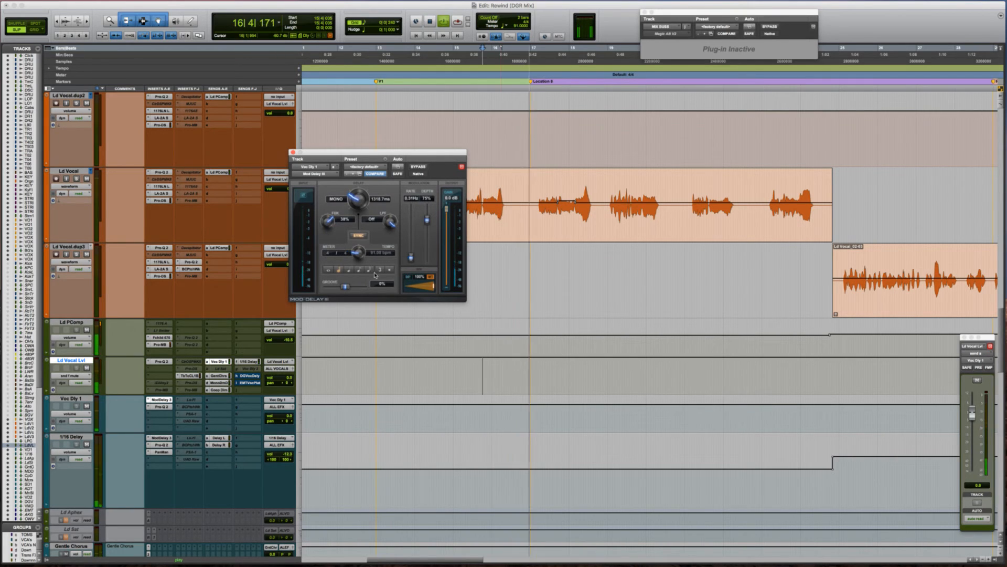
key(space)
key(space)
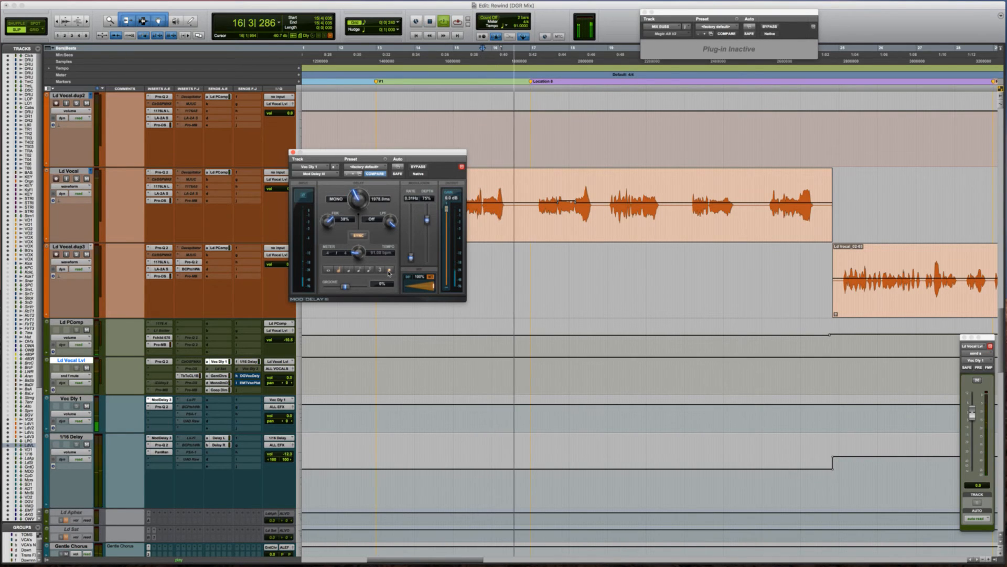
key(space)
Set the Voc Dly 1 Mod Delay to a dotted quarter note with 12% feedback while auditioning the vocal throw.
click(349, 271)
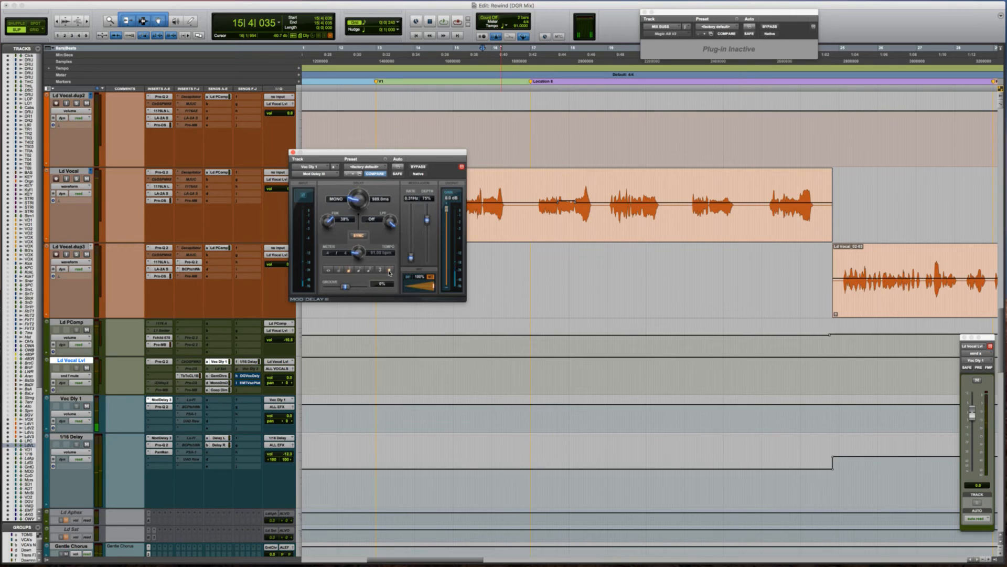
key(space)
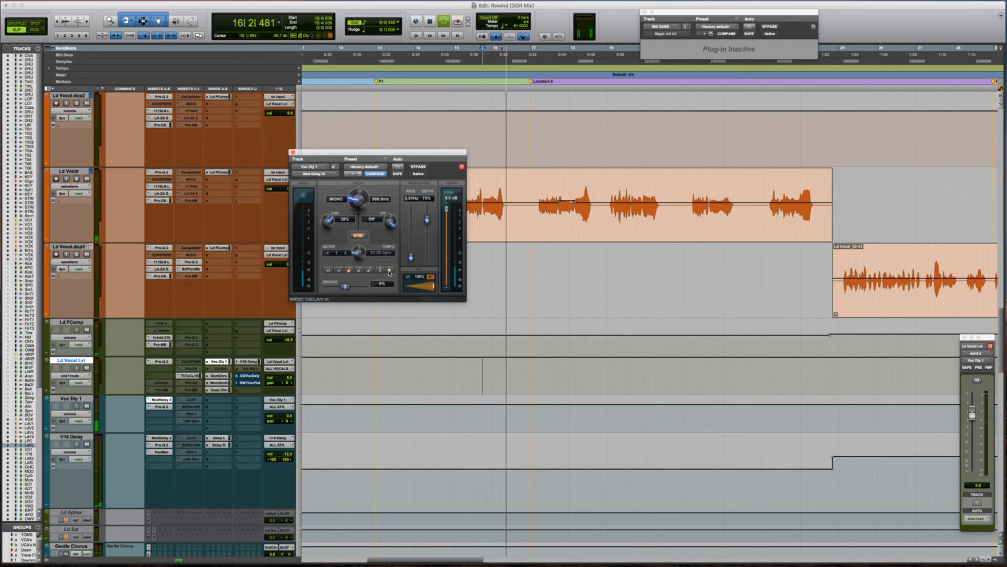
key(space)
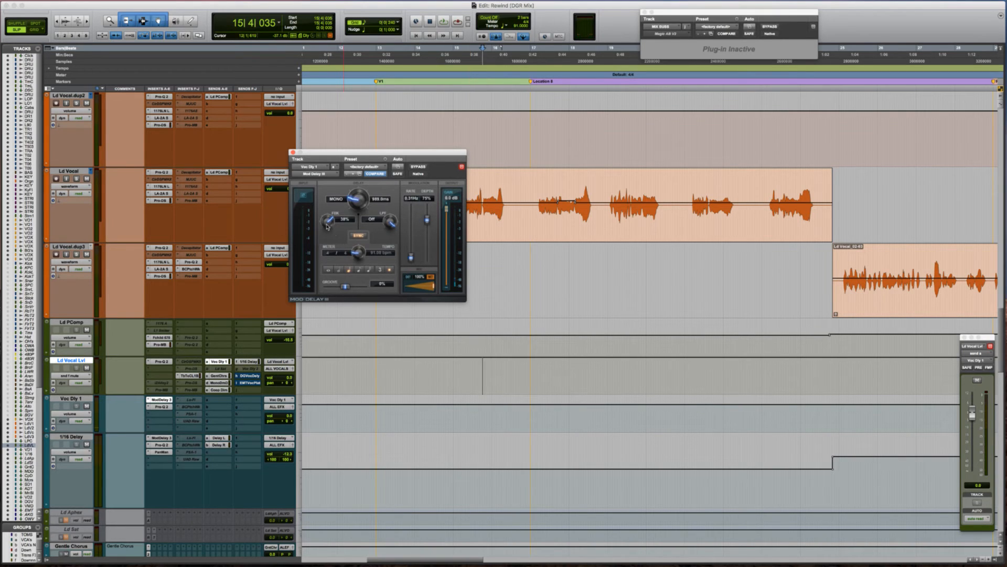
key(space)
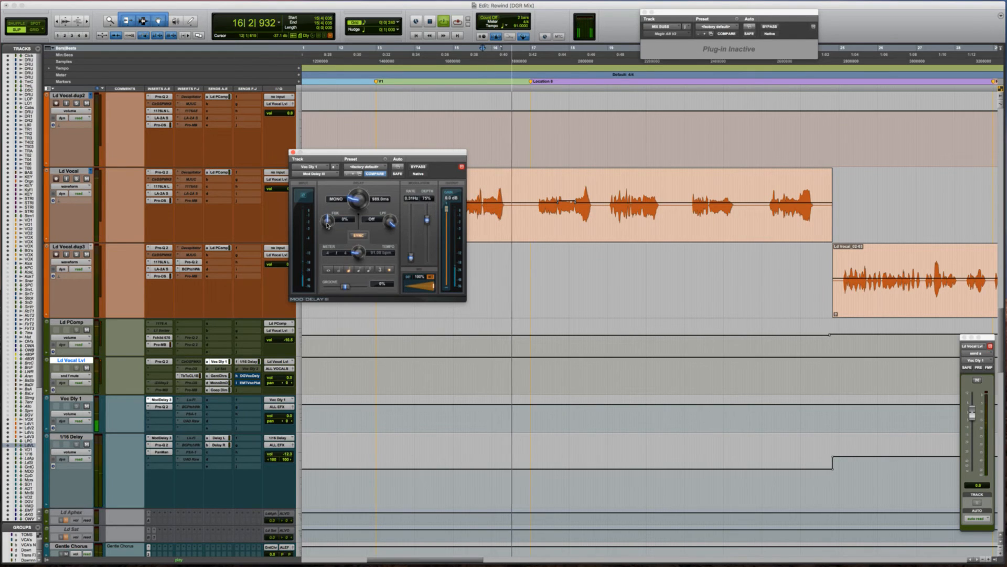
key(space)
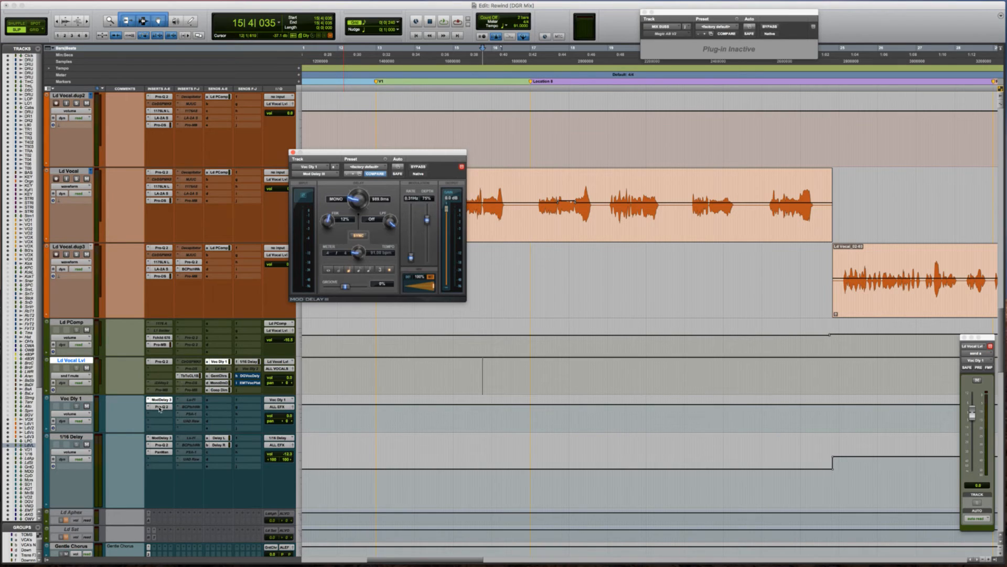
key(space)
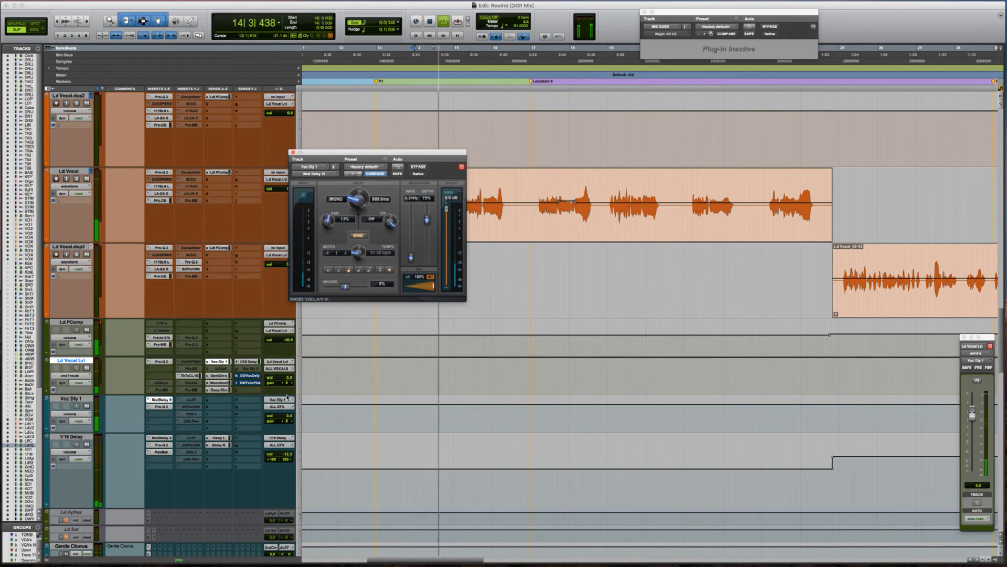
Stop playback and open the Pro-Q 2 equalizer inserted on the Voc Dly 1 track.
key(space)
click(161, 408)
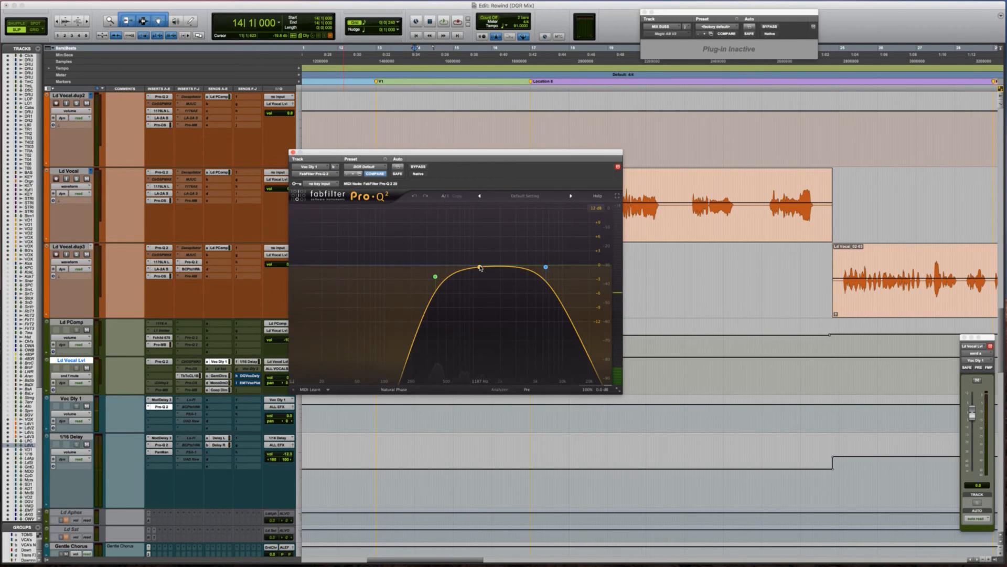
Try several narrow midrange boosts and a cut near 4.5 kHz in the Voc Dly 1 Pro-Q 2, auditioning the delay from bar 14.
drag(480, 268, 493, 235)
scroll(493, 234, down, 3)
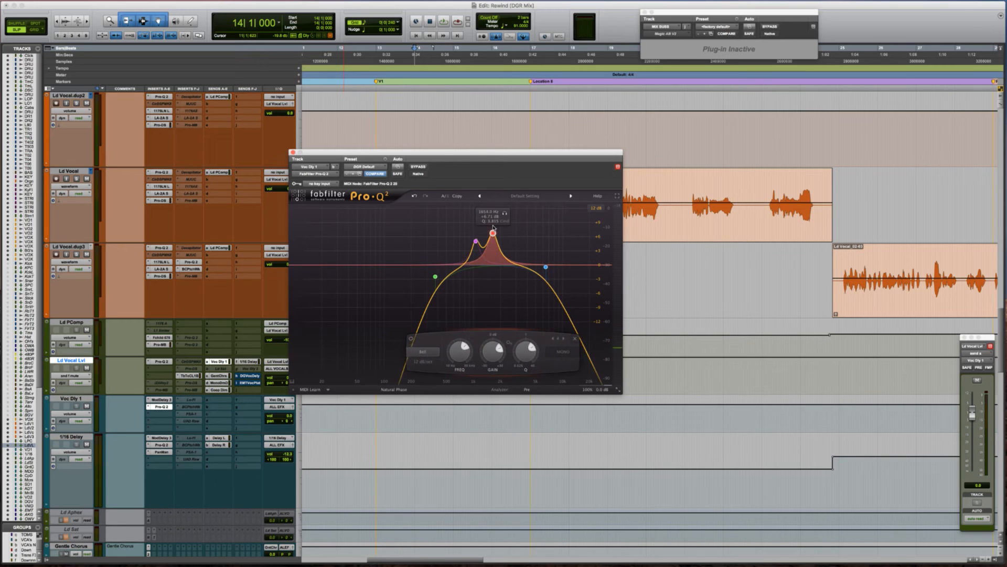
drag(471, 267, 444, 246)
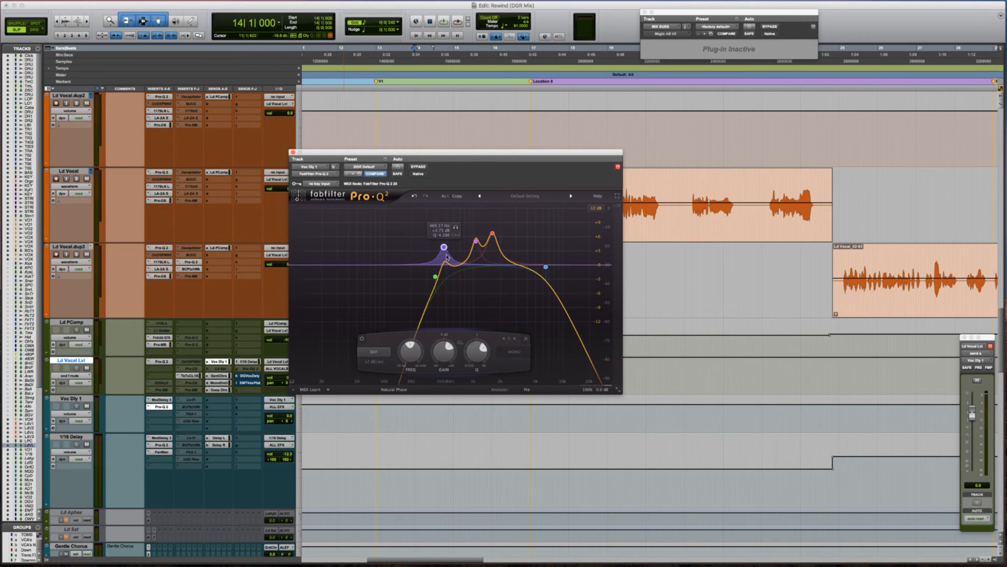
drag(533, 265, 533, 292)
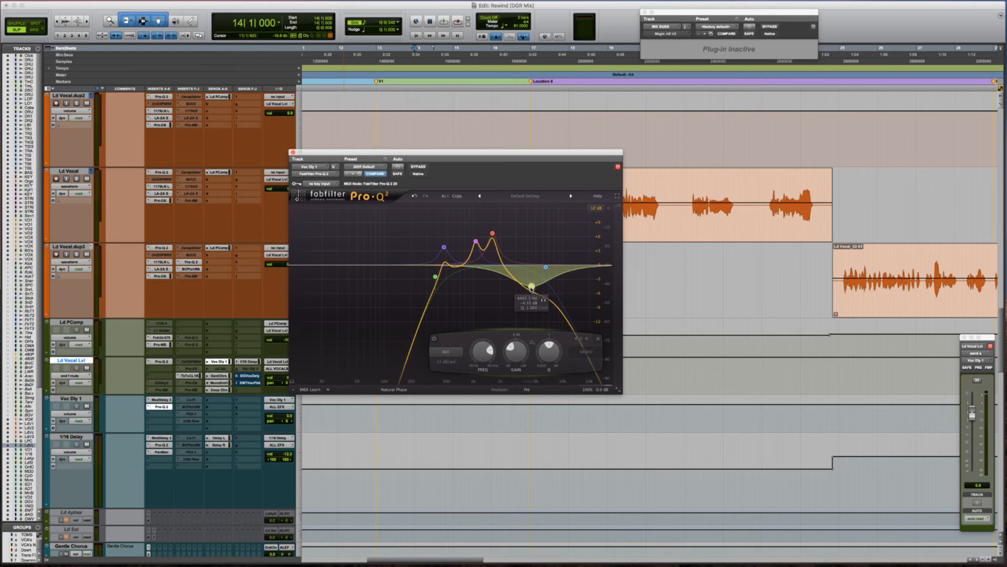
key(space)
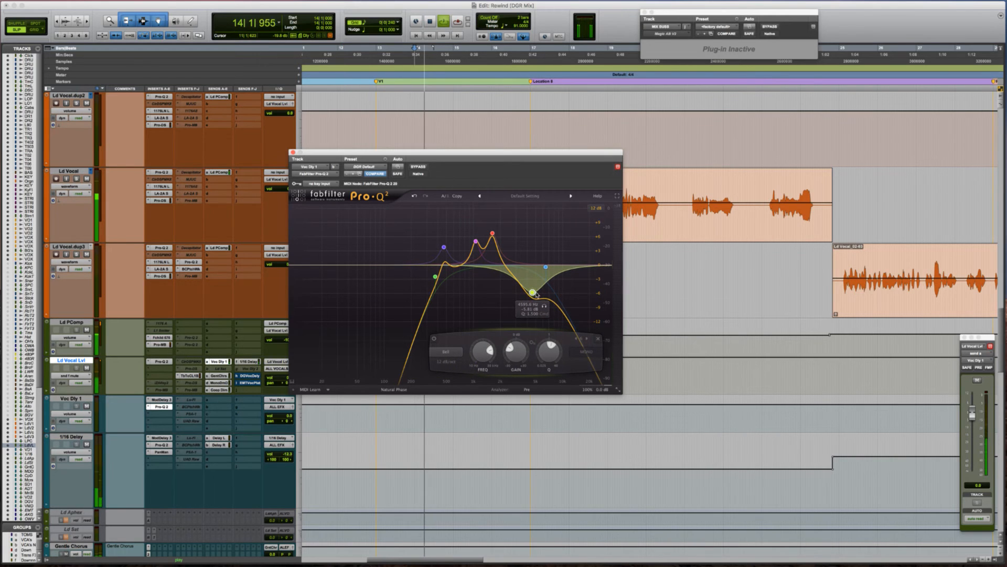
key(space)
drag(536, 293, 540, 278)
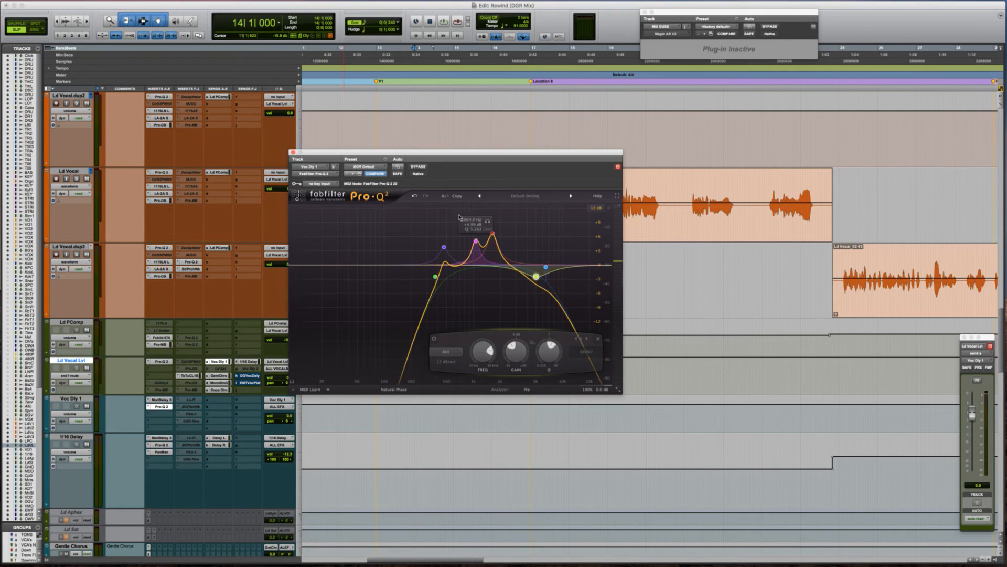
Undo all the trial midrange boosts and the high-mid cut in the Voc Dly 1 Pro-Q 2.
click(414, 197)
click(413, 197)
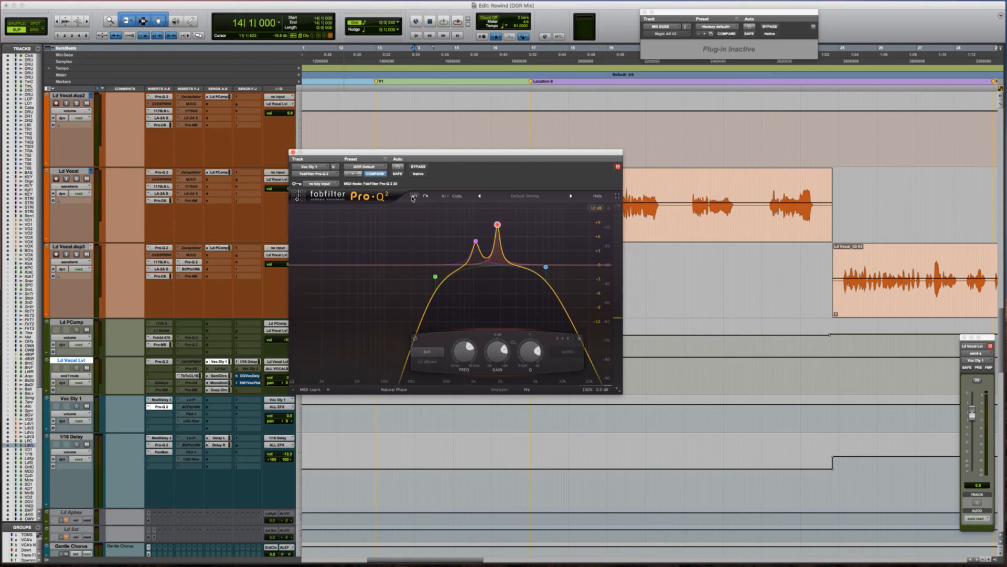
click(413, 197)
click(414, 196)
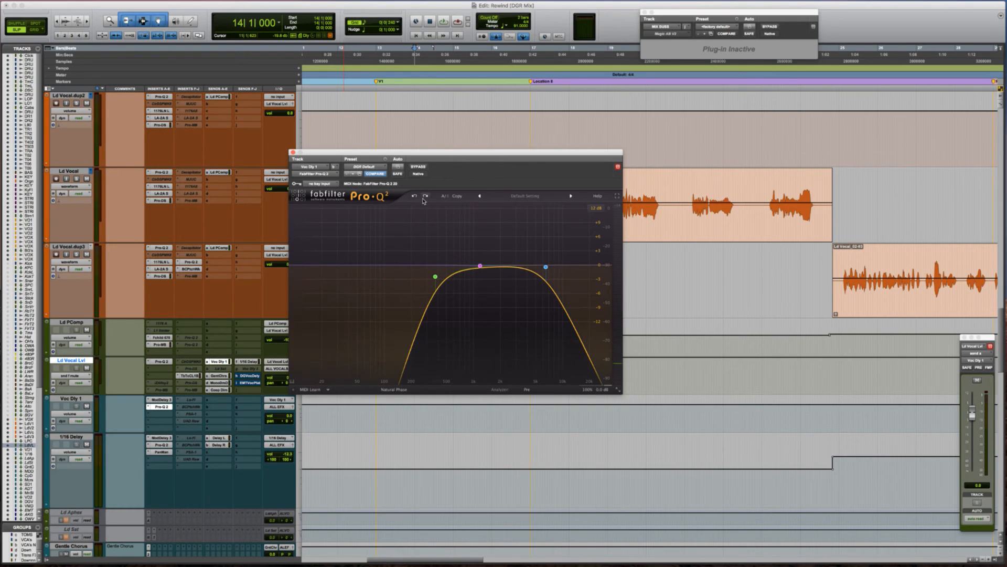
click(417, 197)
Add a cut of about 8 dB near 460 Hz in the Voc Dly 1 Pro-Q 2, audition it, and save the session.
key(space)
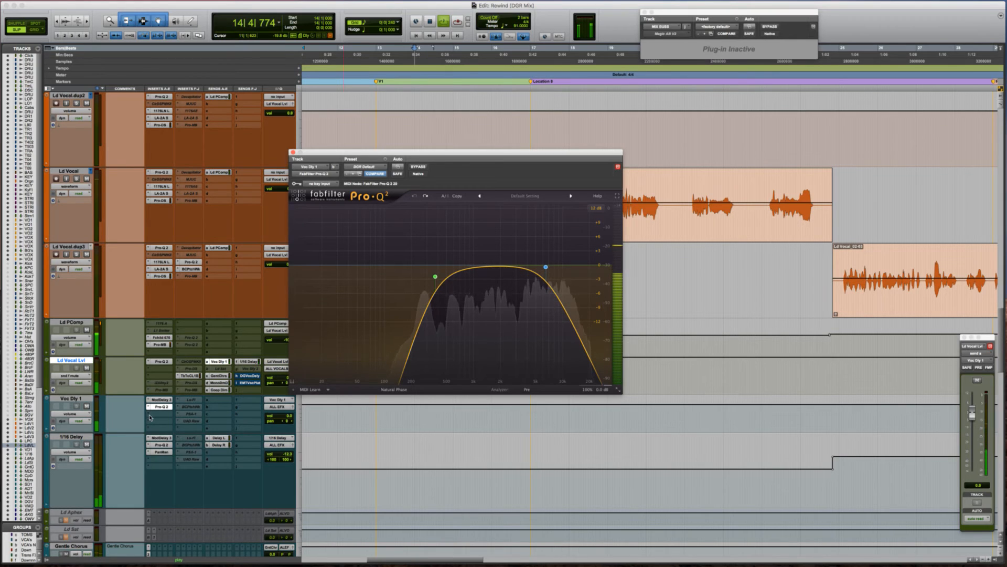
key(space)
drag(461, 277, 443, 302)
key(space)
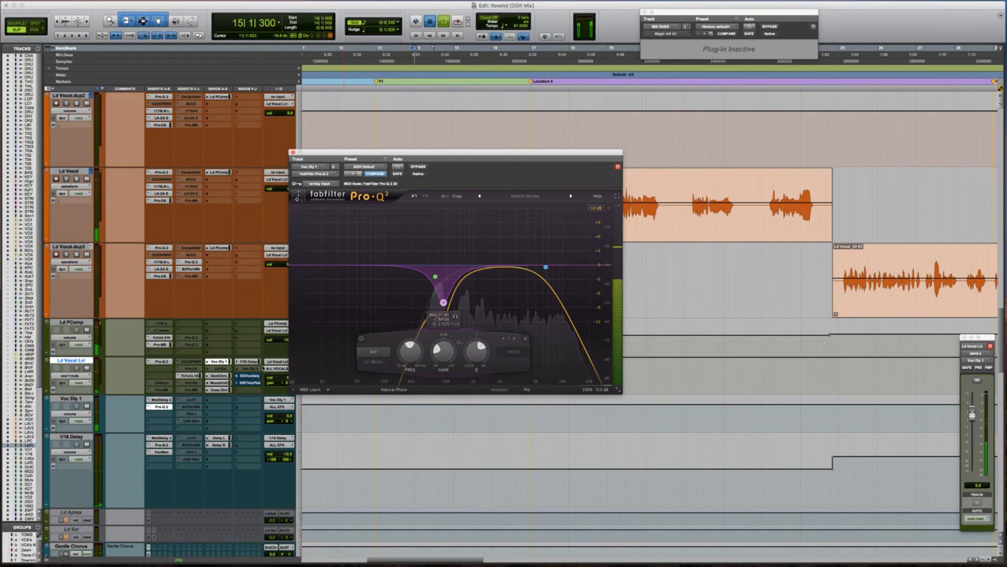
key(space)
key(super+s)
Insert a mono Decapitator after the Pro-Q 2 on Voc Dly 1 and raise its Drive.
click(157, 418)
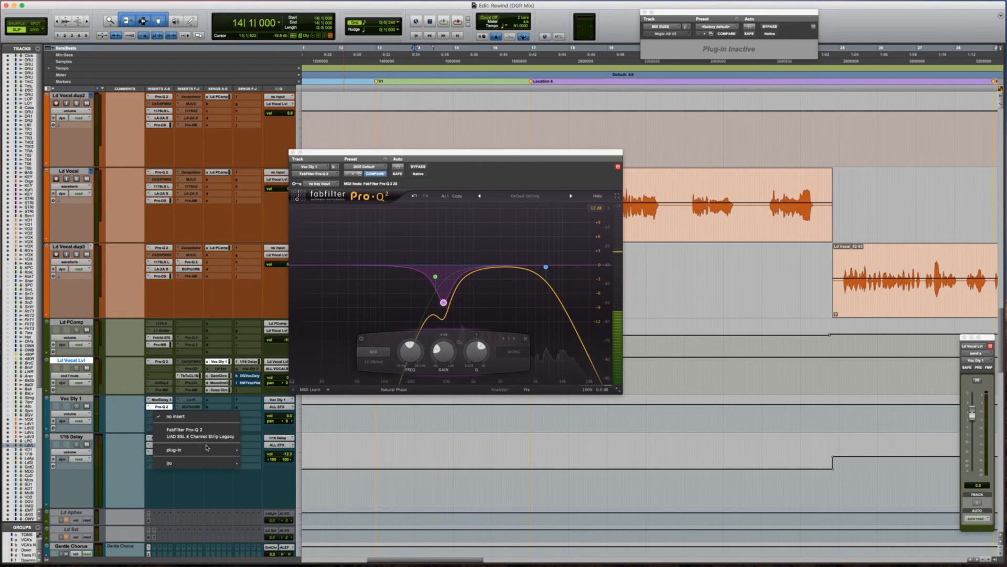
mouse_move(192, 450)
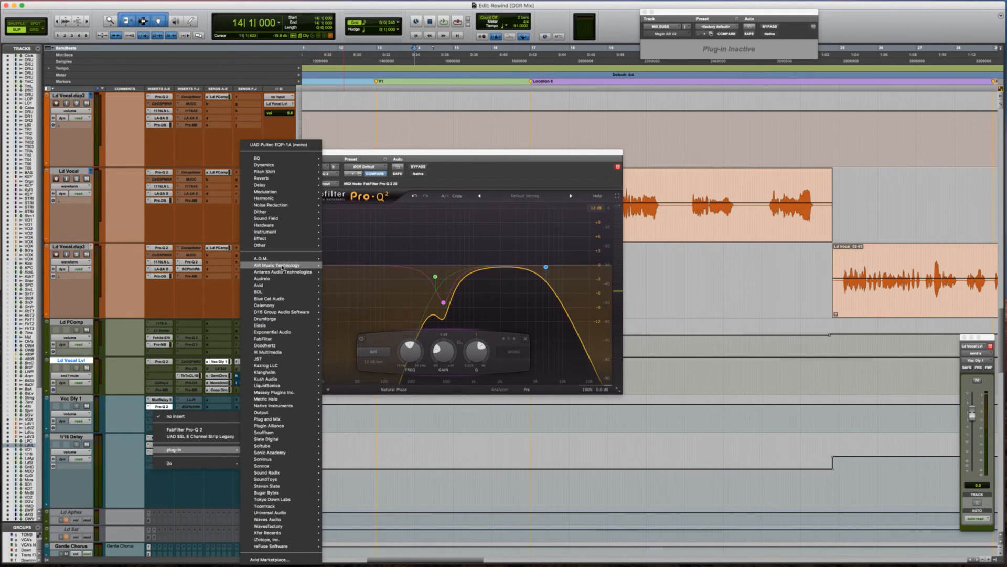
mouse_move(286, 198)
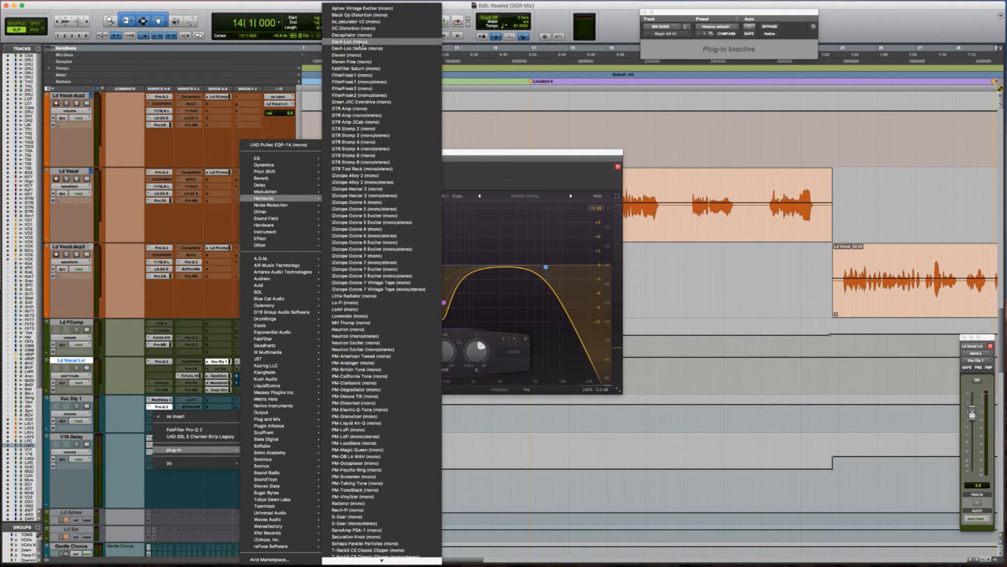
click(362, 35)
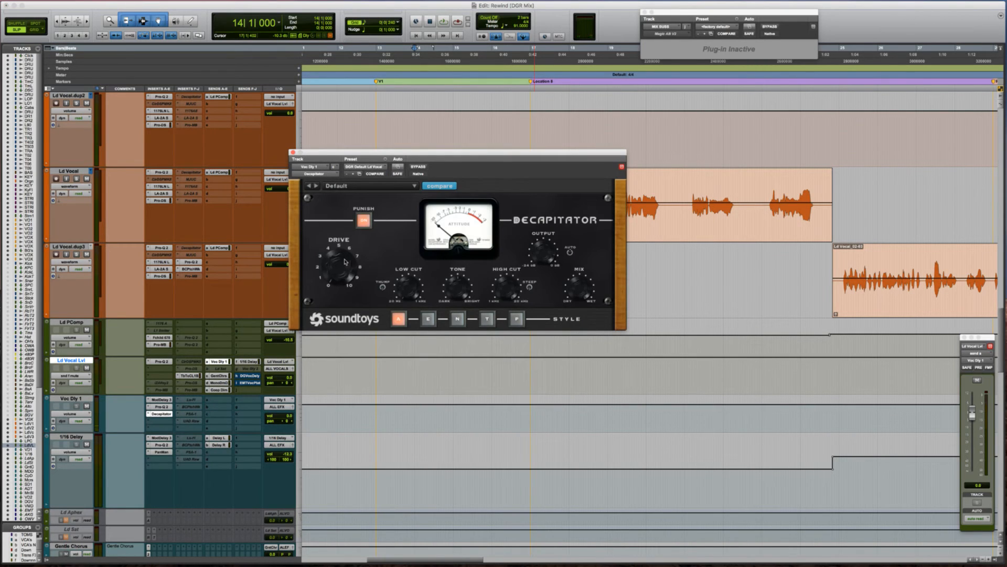
drag(342, 257, 328, 227)
Audition the vocal delay through the Decapitator twice from bar 14 and close the plug-in window.
key(space)
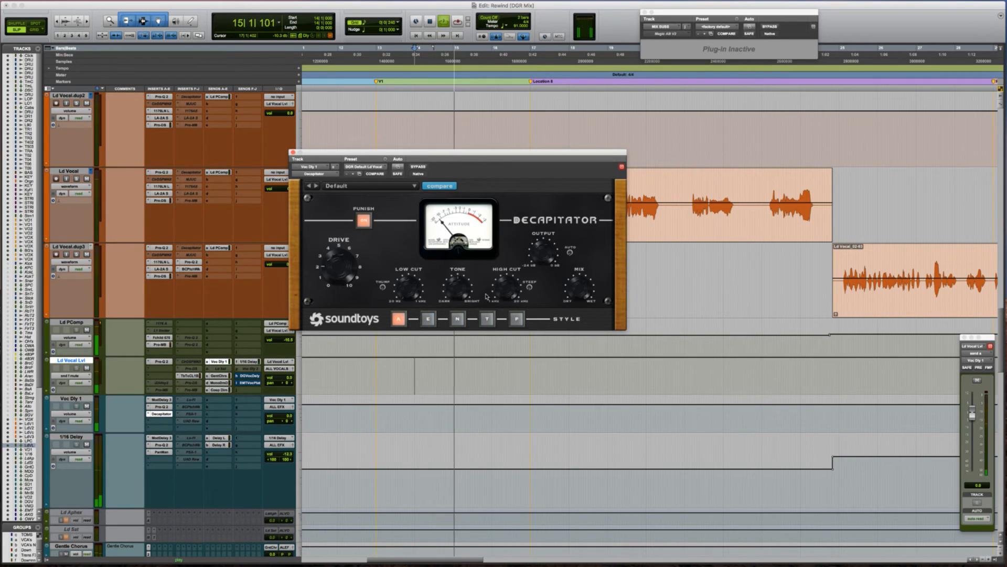
key(space)
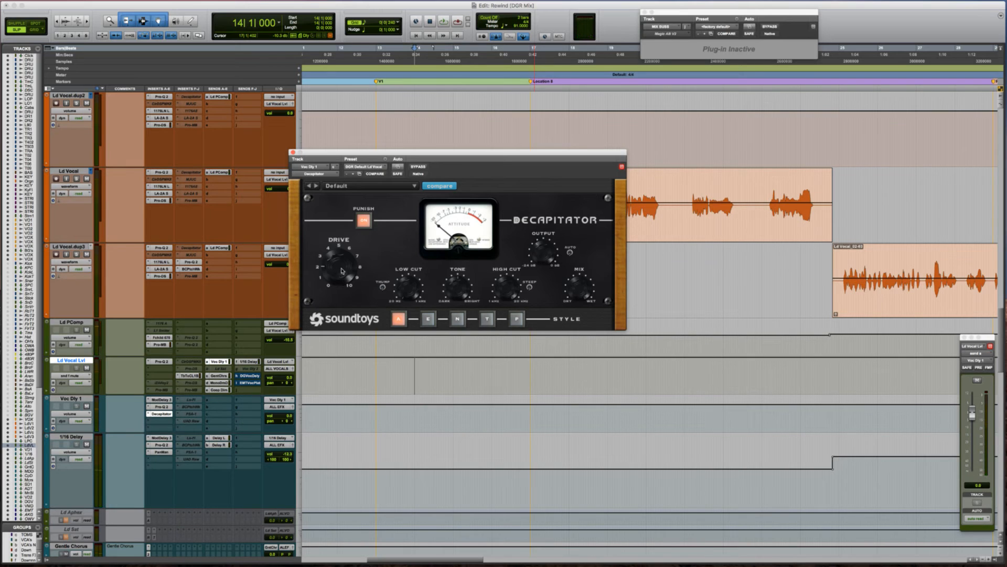
key(space)
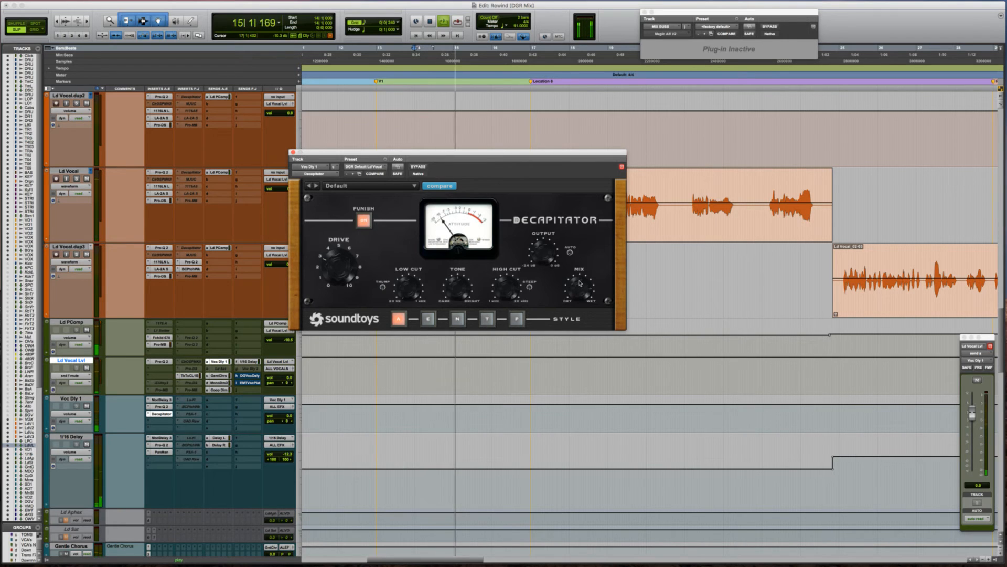
key(space)
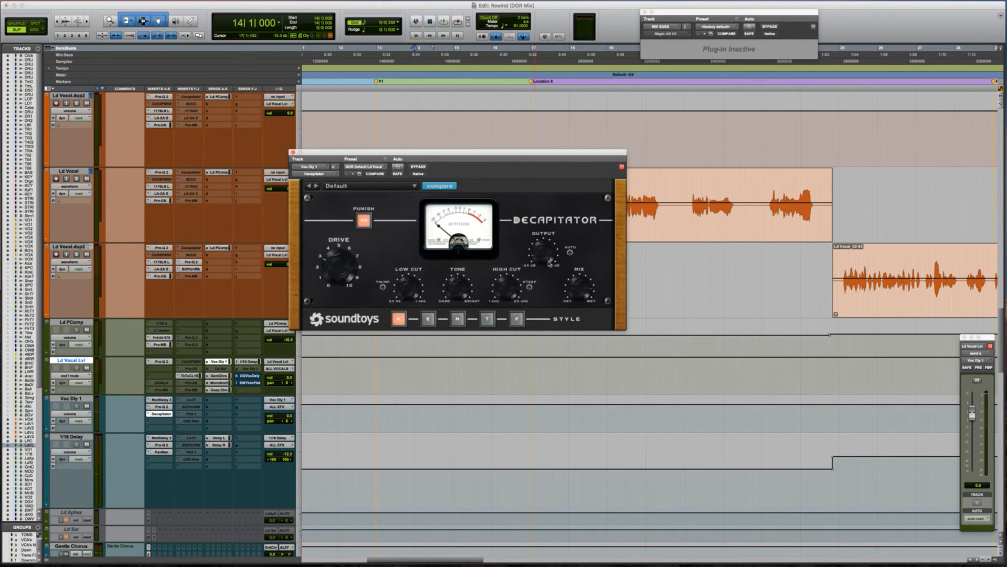
click(293, 152)
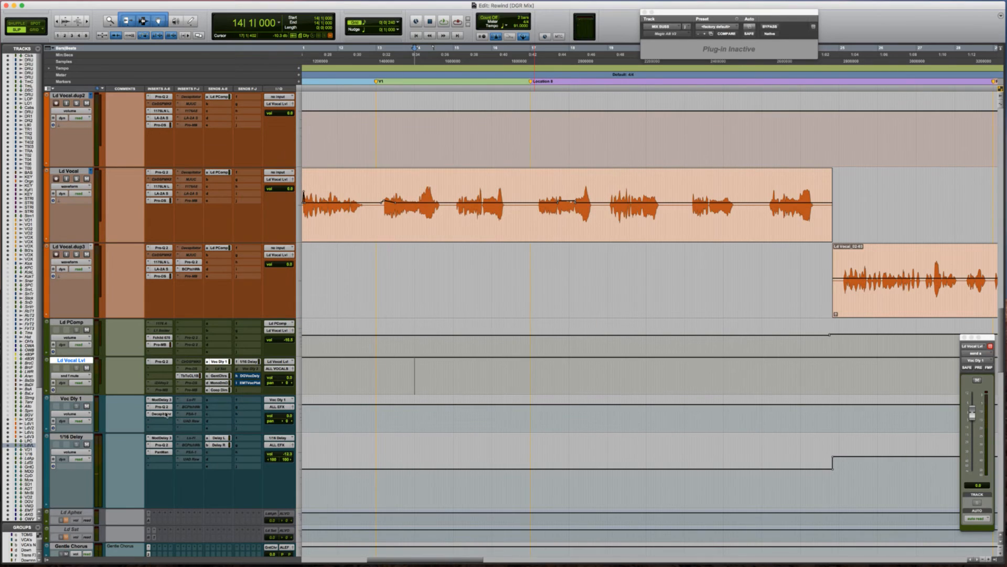
Insert Output's Movement (mono/stereo) after the Decapitator on Voc Dly 1.
click(153, 423)
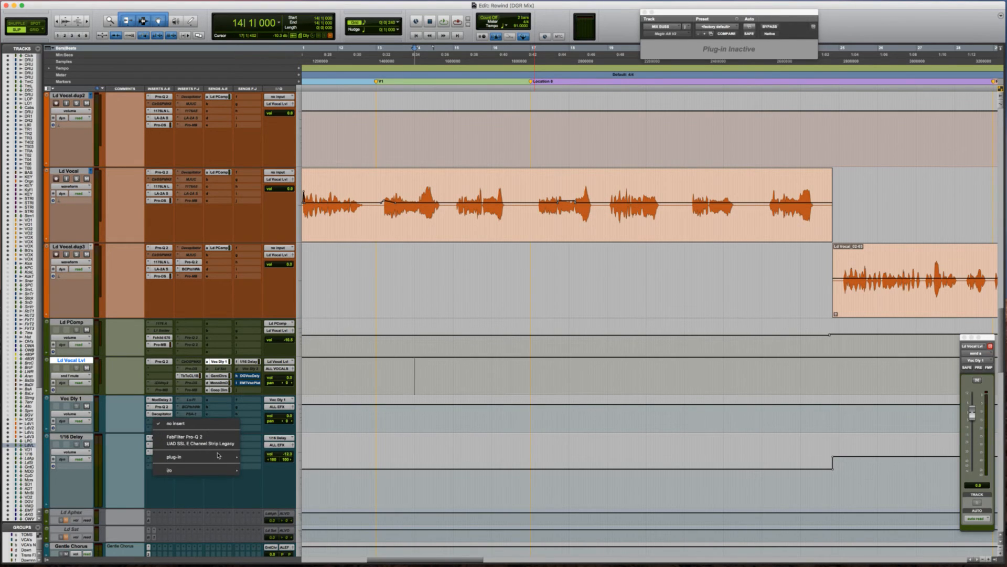
mouse_move(229, 460)
mouse_move(271, 413)
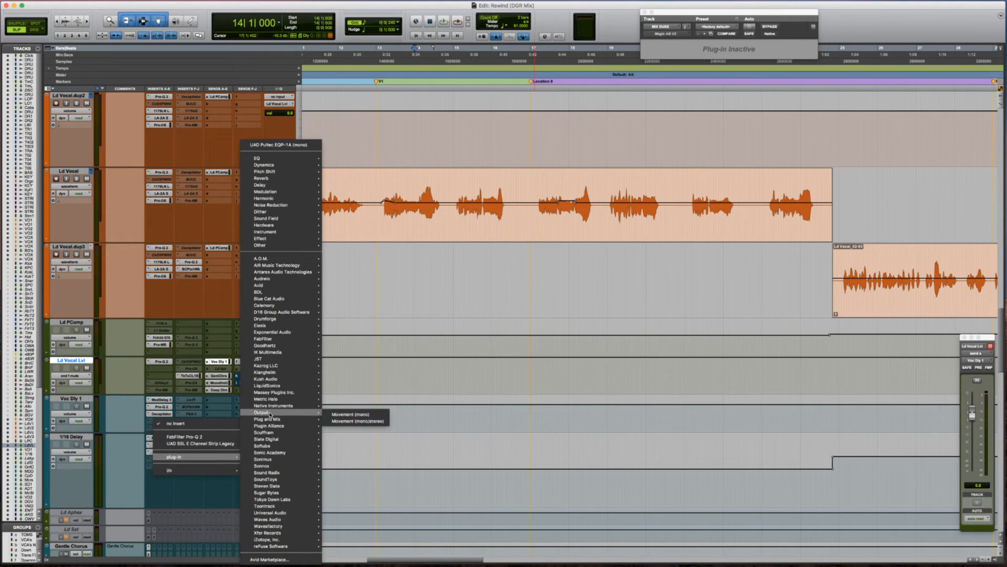
click(363, 421)
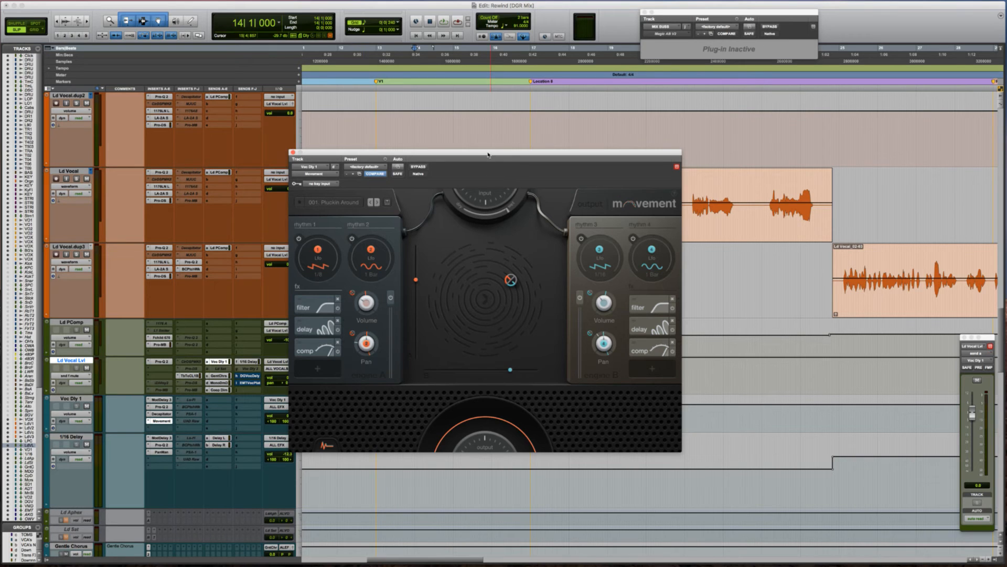
drag(489, 158, 500, 151)
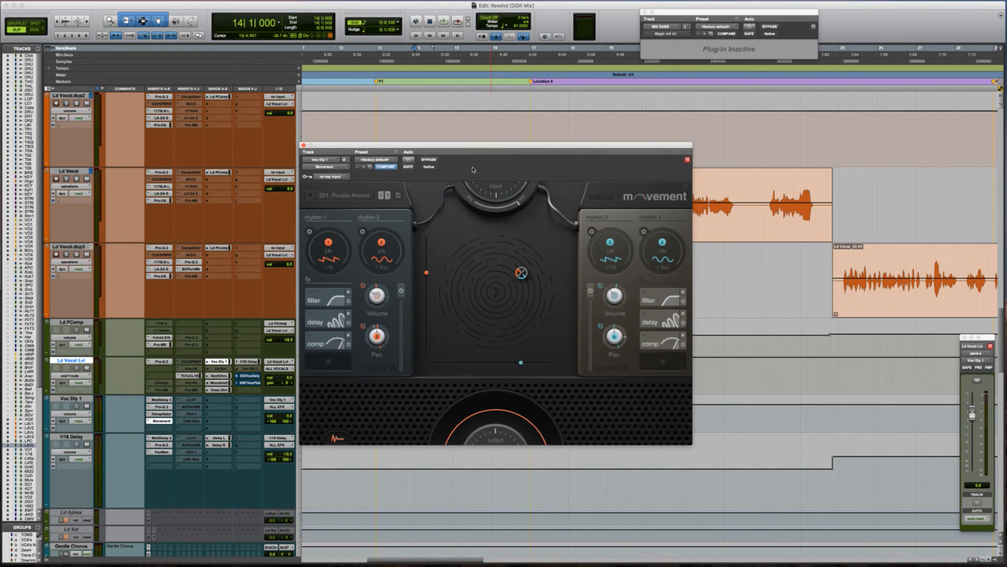
mouse_move(533, 3)
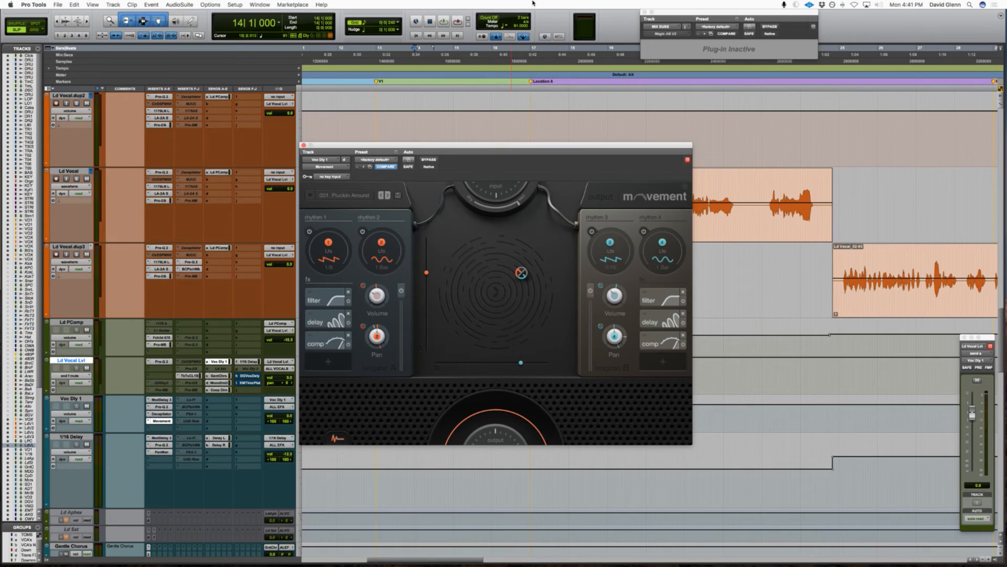
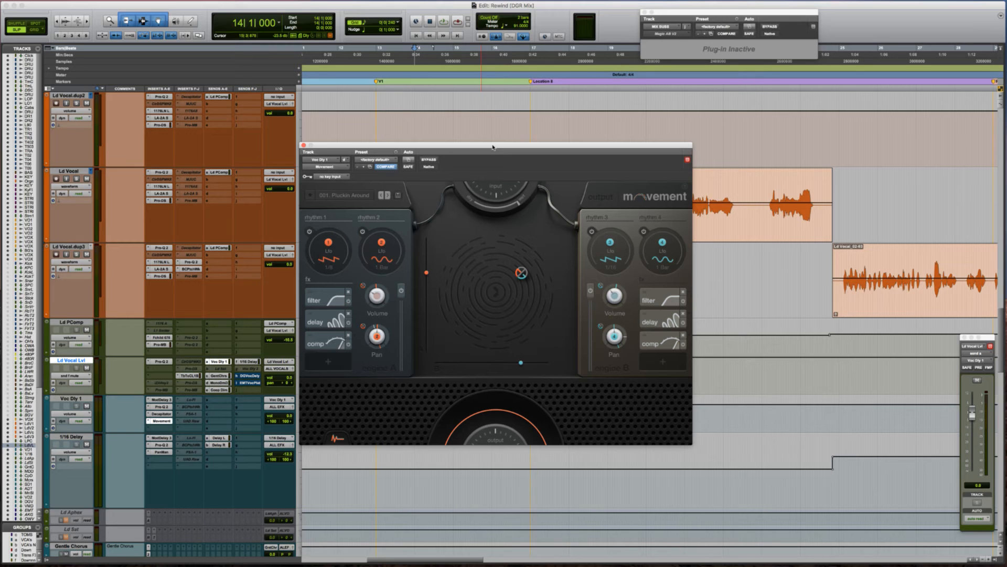
mouse_move(489, 147)
mouse_down()
mouse_move(501, 161)
mouse_move(518, 148)
mouse_move(510, 135)
mouse_move(502, 140)
mouse_up()
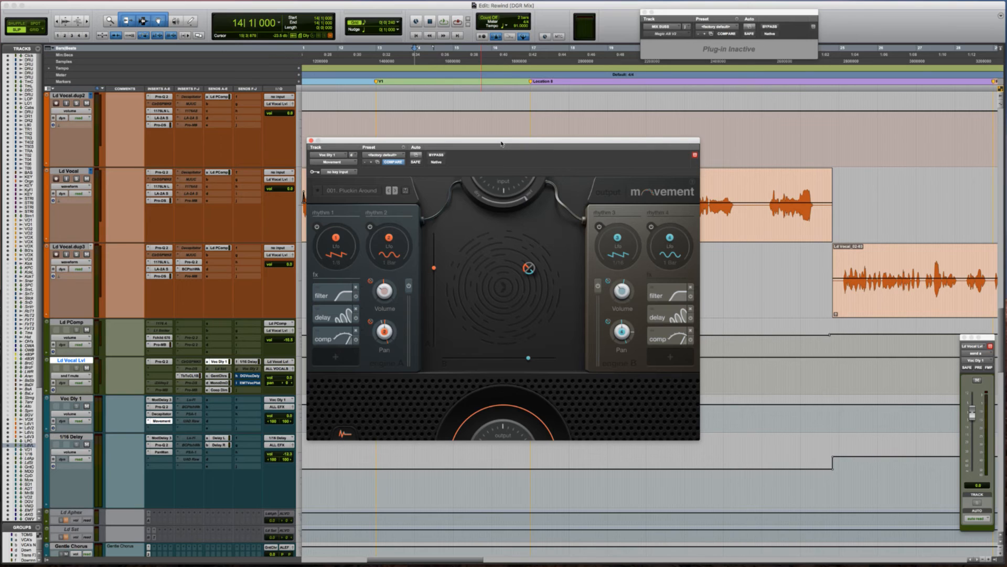
drag(501, 144, 475, 136)
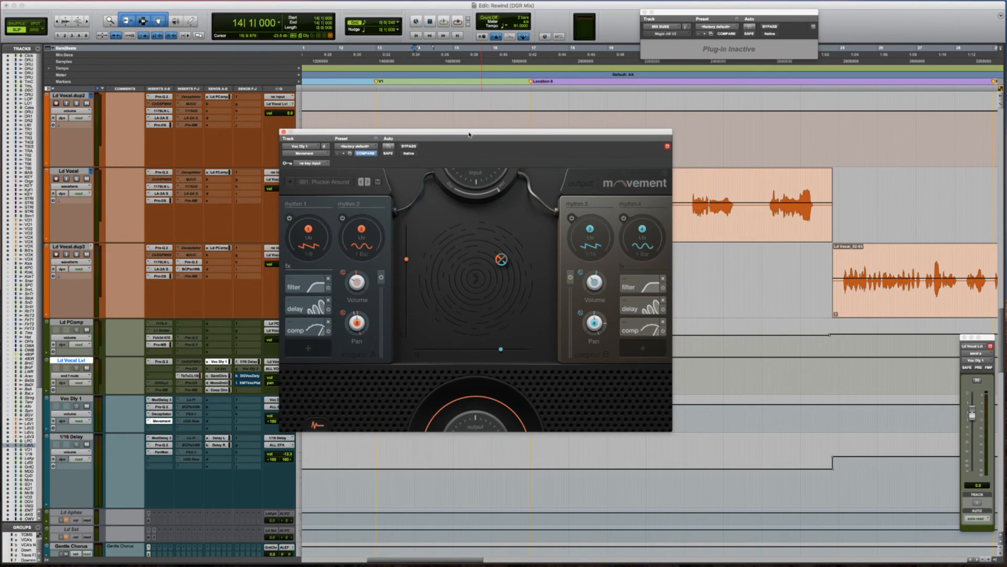
drag(469, 135, 492, 147)
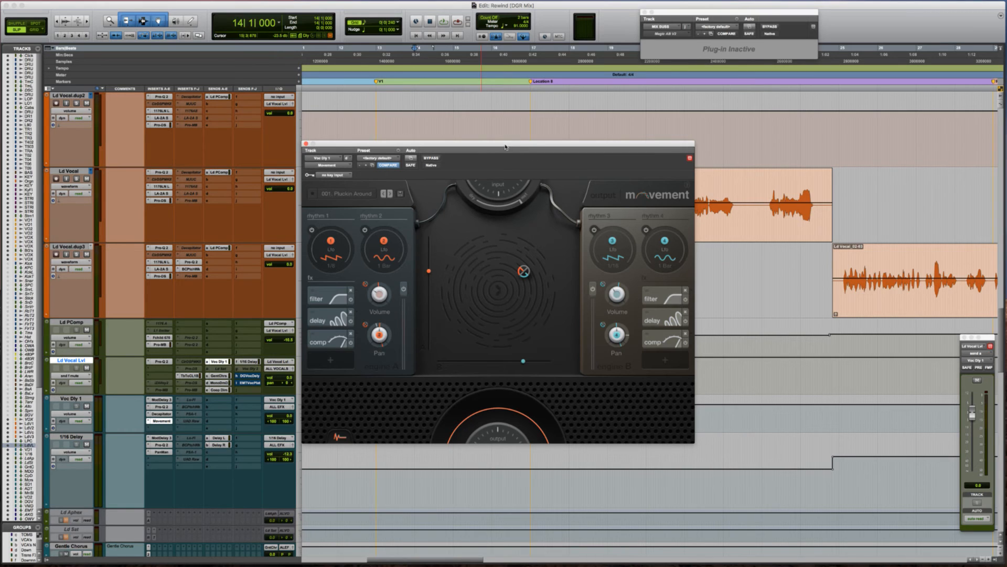
drag(507, 145, 505, 151)
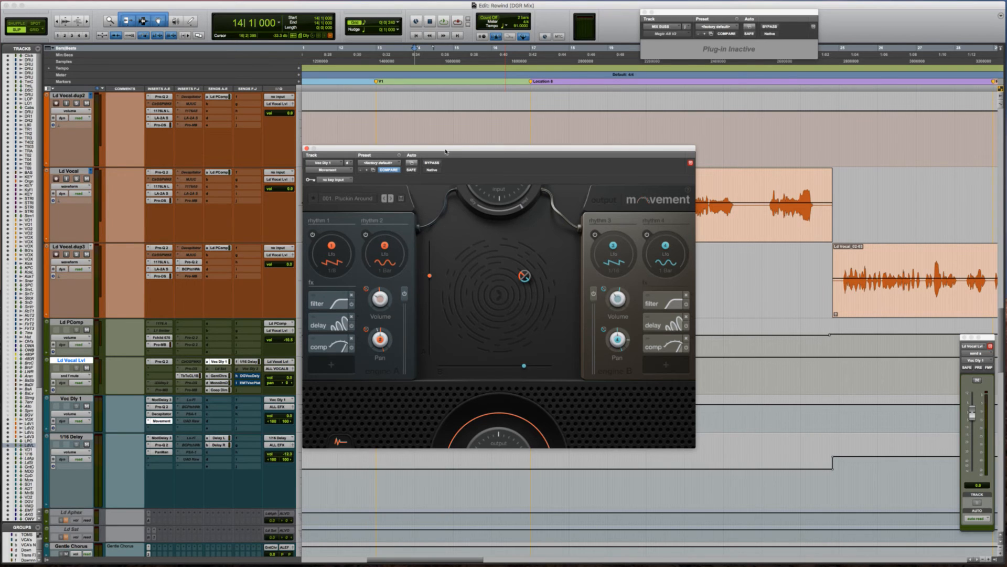
Move the Movement window clear of the Ld Vocal waveform and audition the delay with its Pluckin Around preset from bar 14.
drag(446, 152, 492, 244)
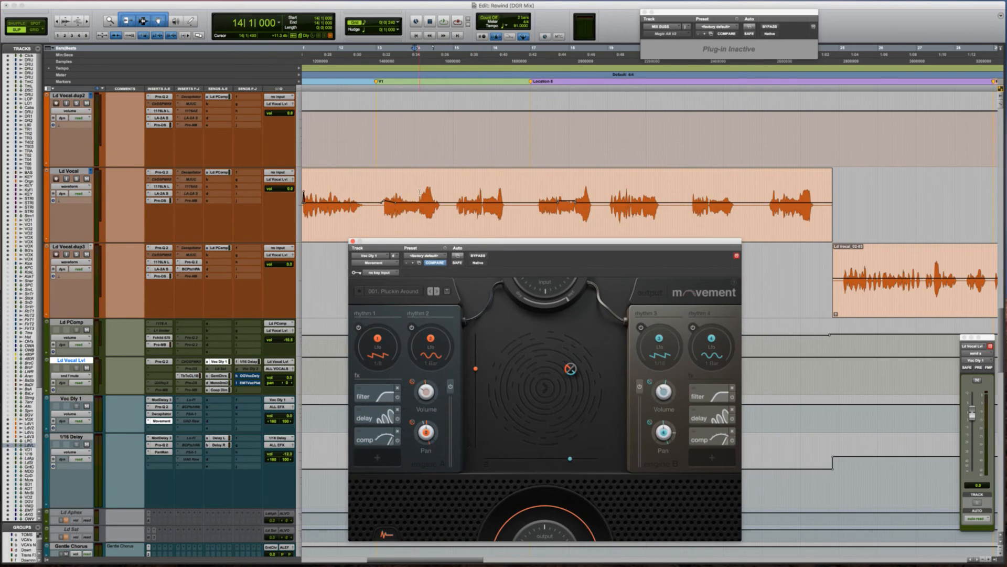
key(space)
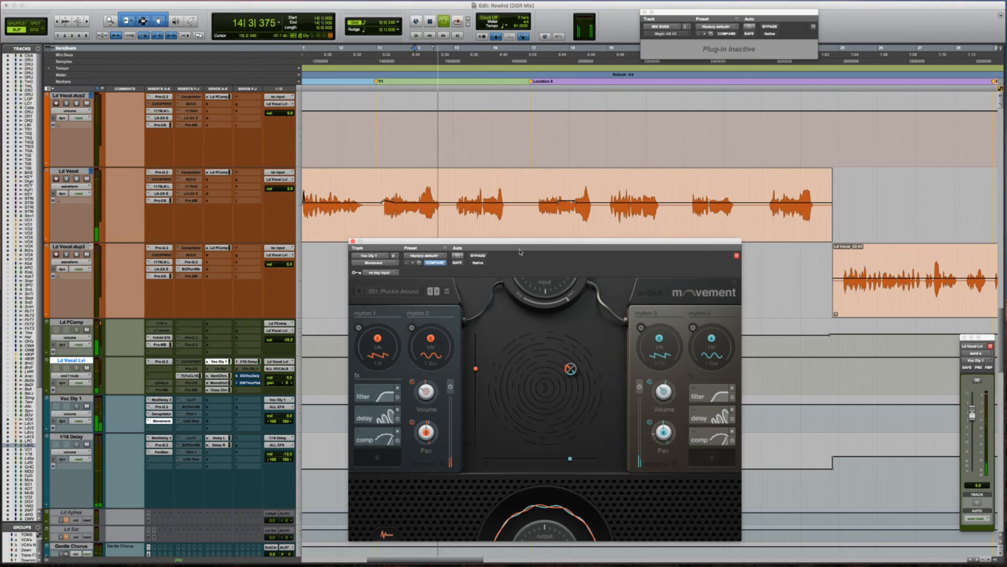
key(space)
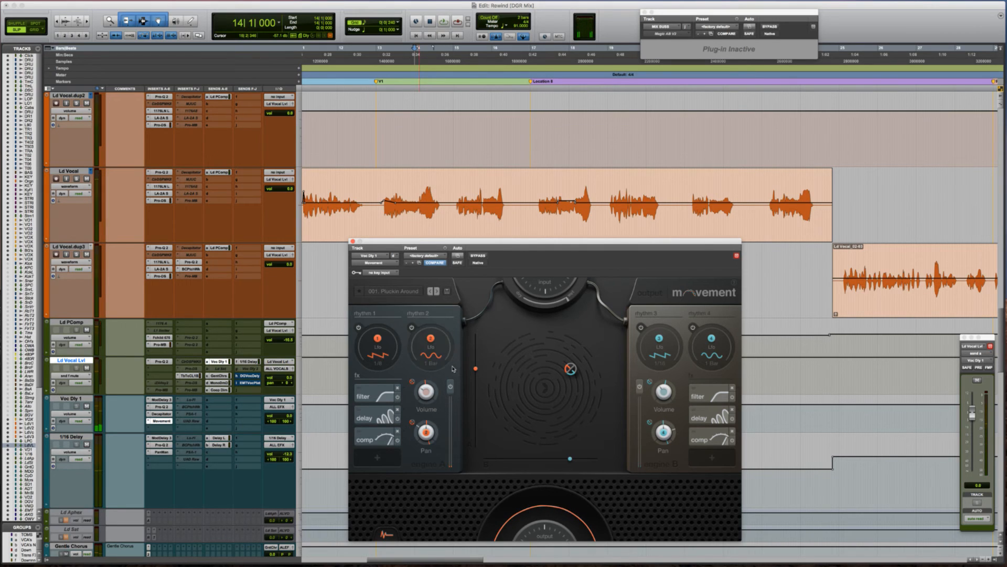
Set Movement's rhythm 1 LFO rate to dotted 1/8 and audition the vocal delay from bar 14.
click(379, 365)
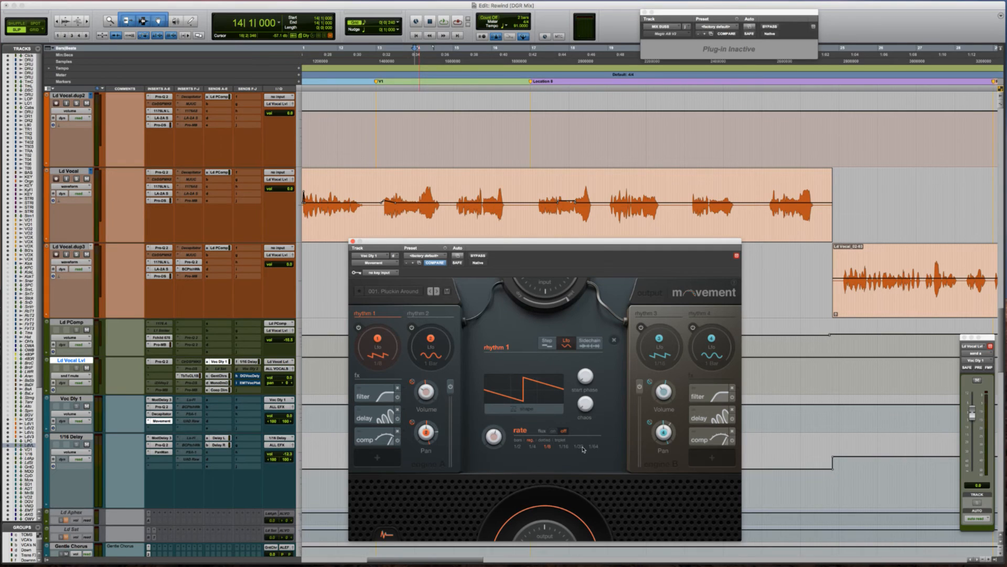
click(544, 440)
key(space)
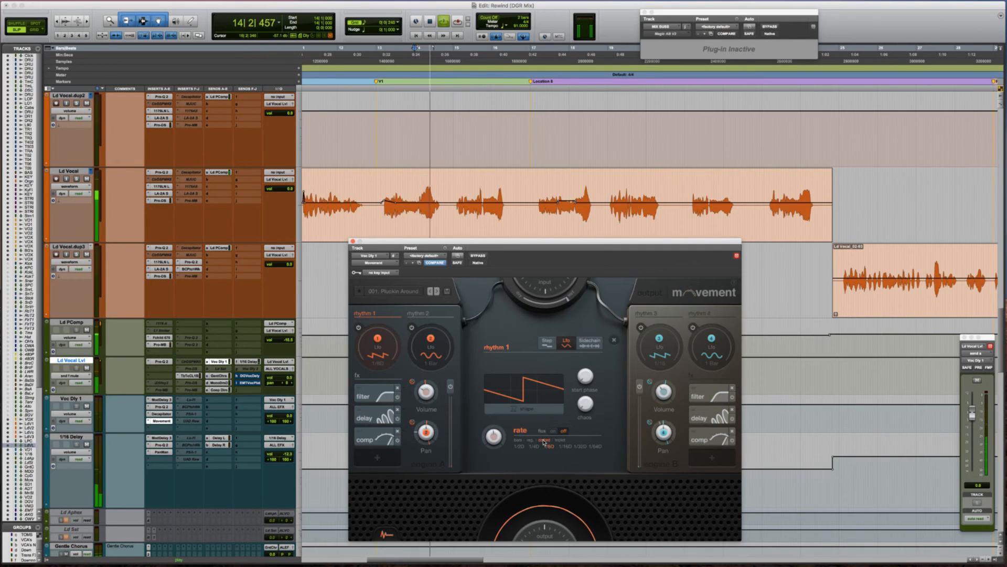
key(space)
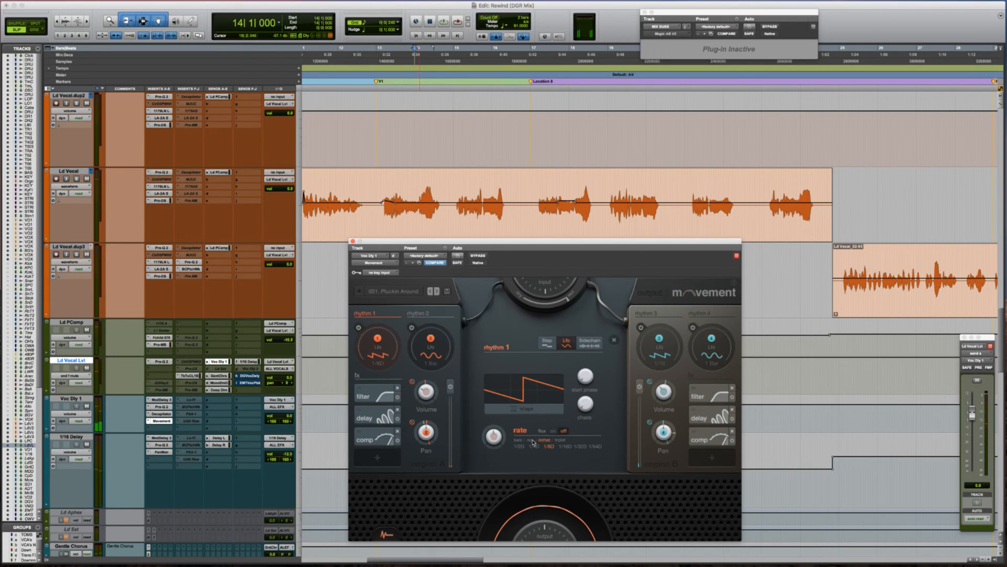
Try a straight 1/8 and a triplet 1/8 rate on Movement's rhythm 1 LFO, auditioning the vocal delay from bar 14 each time.
click(531, 441)
key(space)
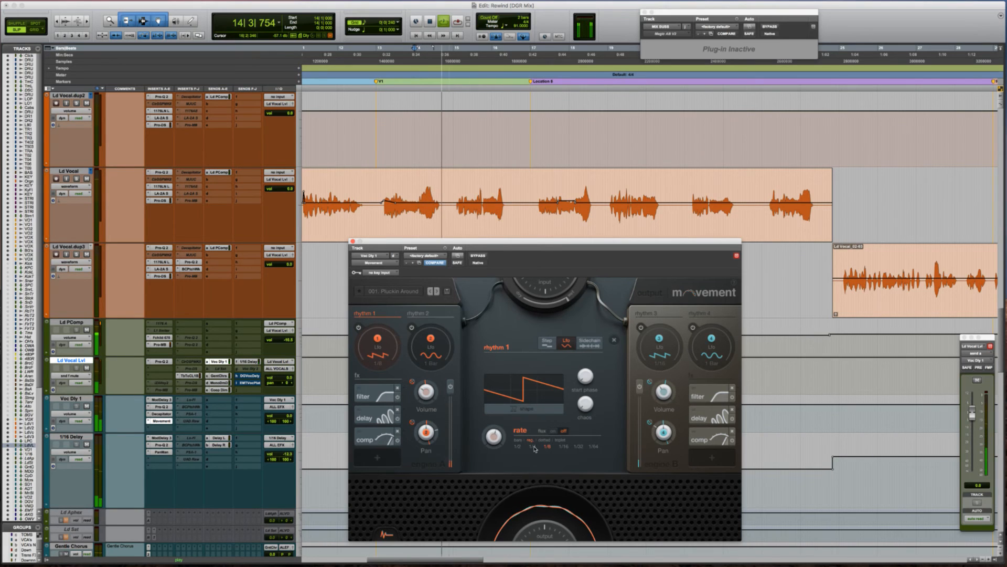
key(space)
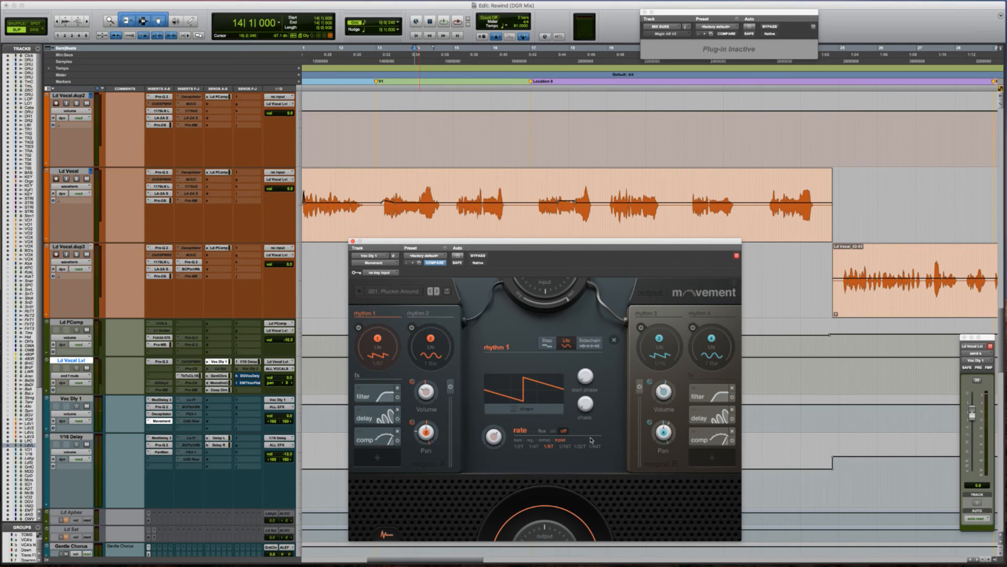
key(space)
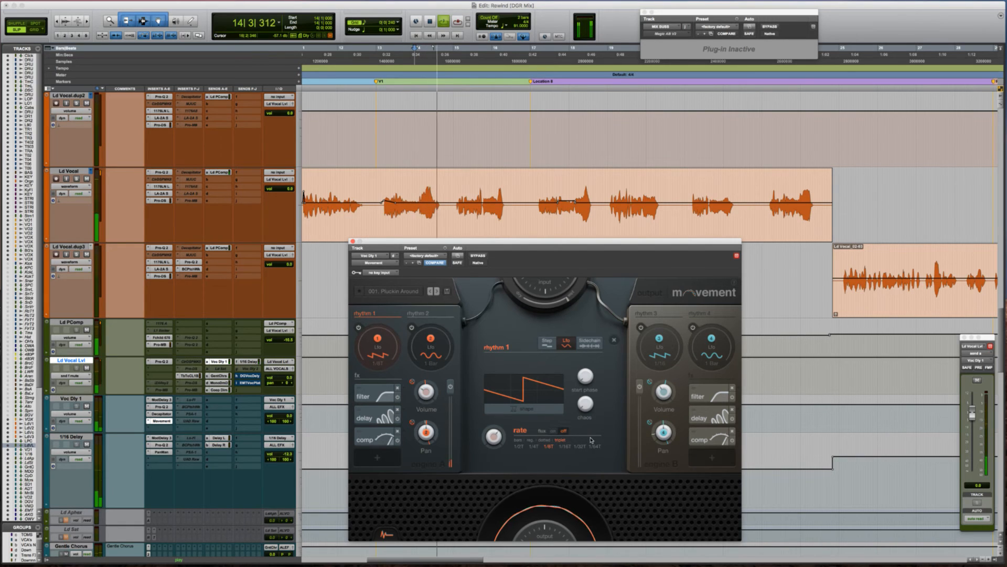
key(space)
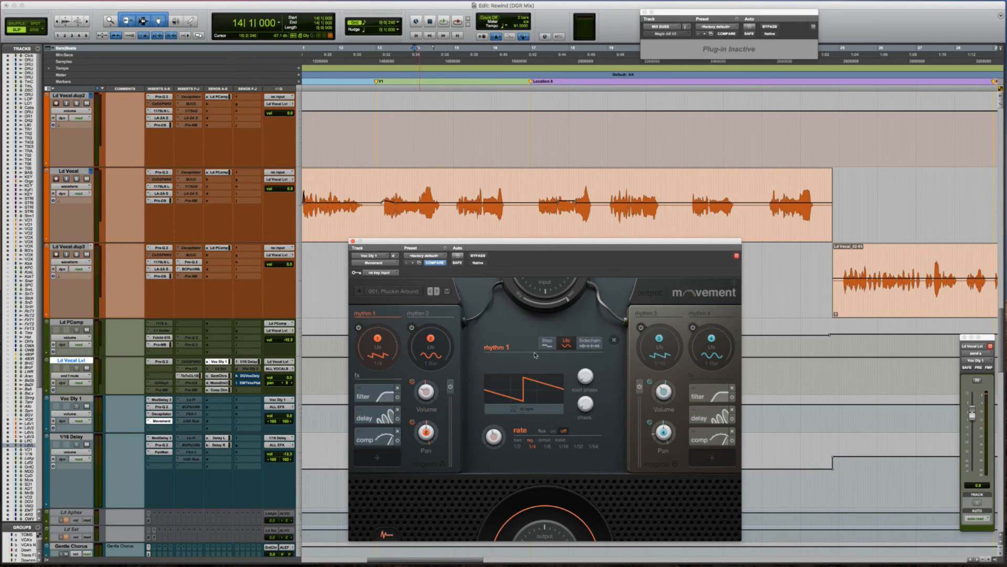
Try a straight 1/4 rate on rhythm 1 and adjust the ring around Movement's input knob while auditioning the delay from bar 14.
key(space)
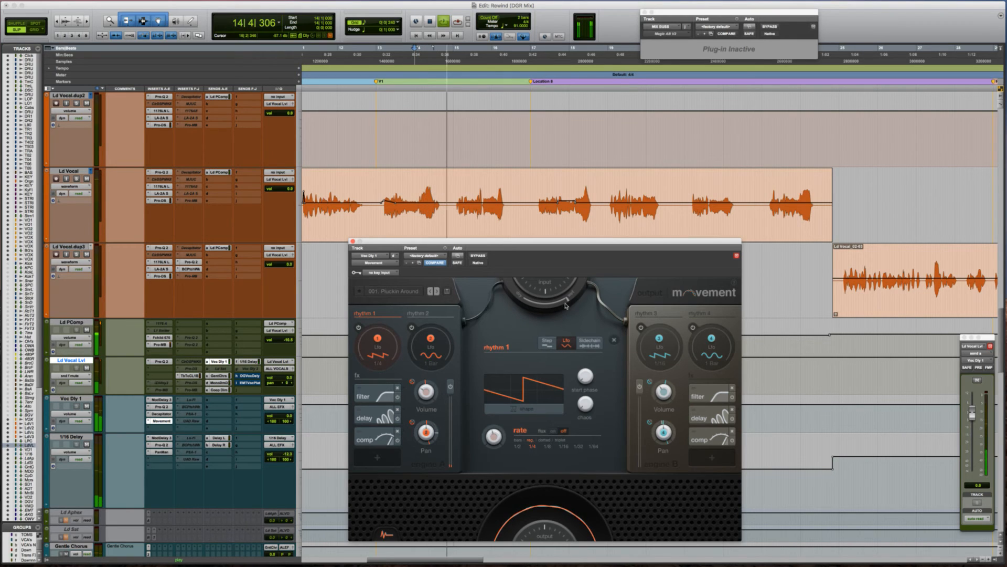
key(space)
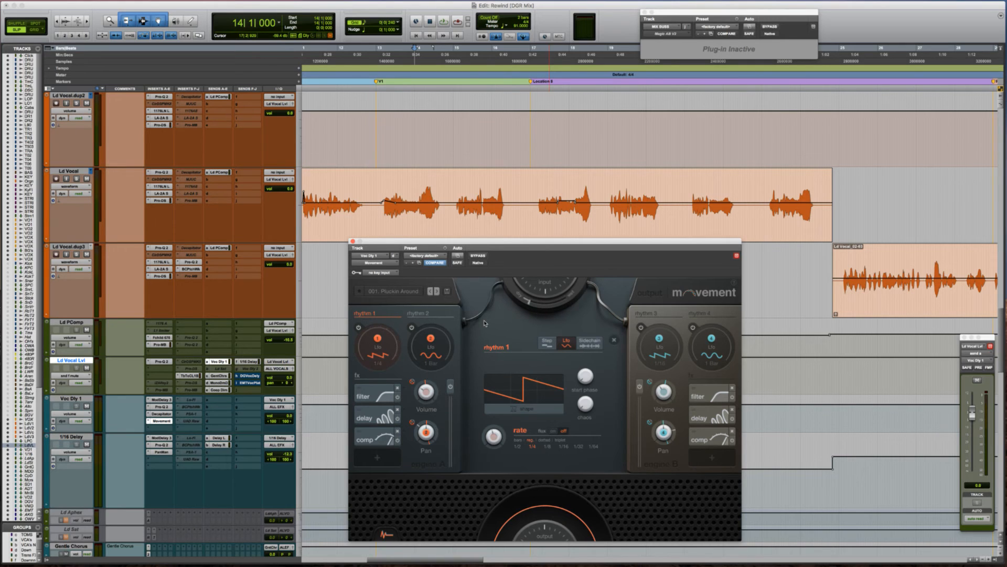
key(space)
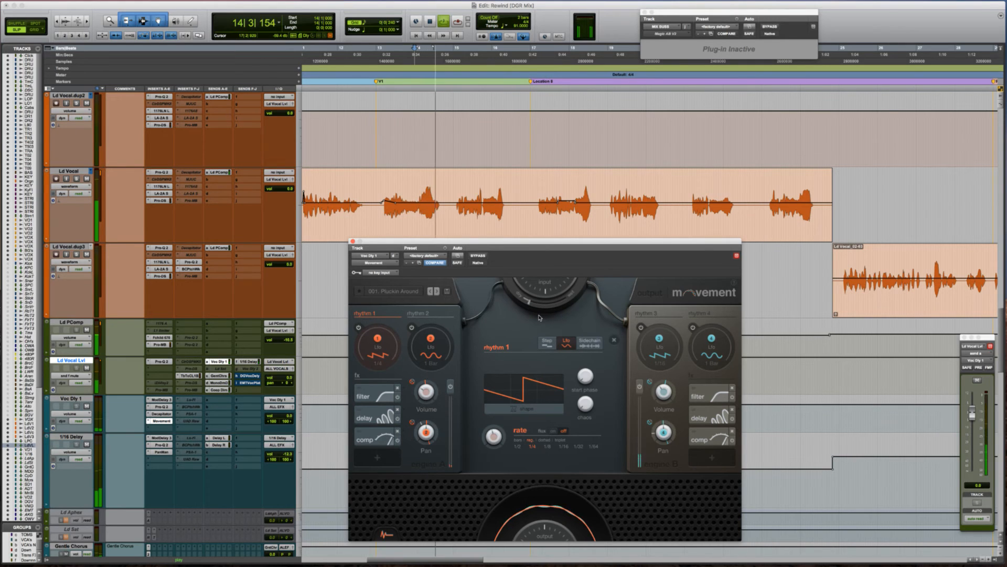
key(space)
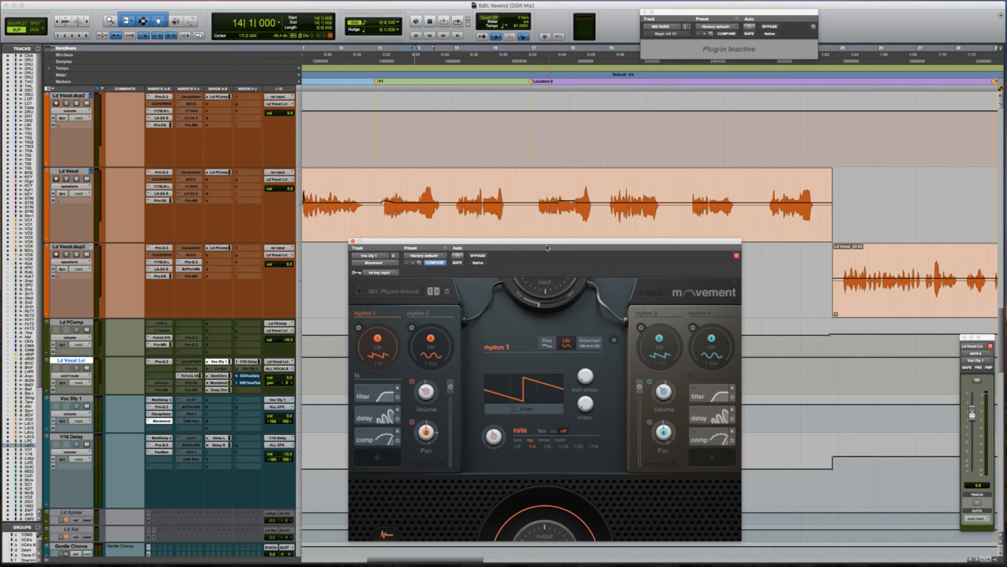
key(space)
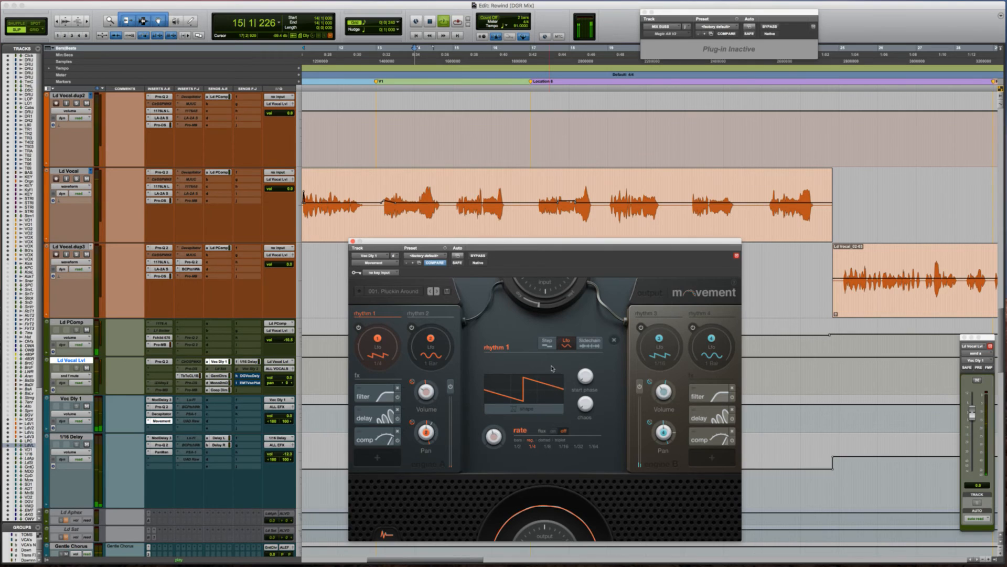
key(space)
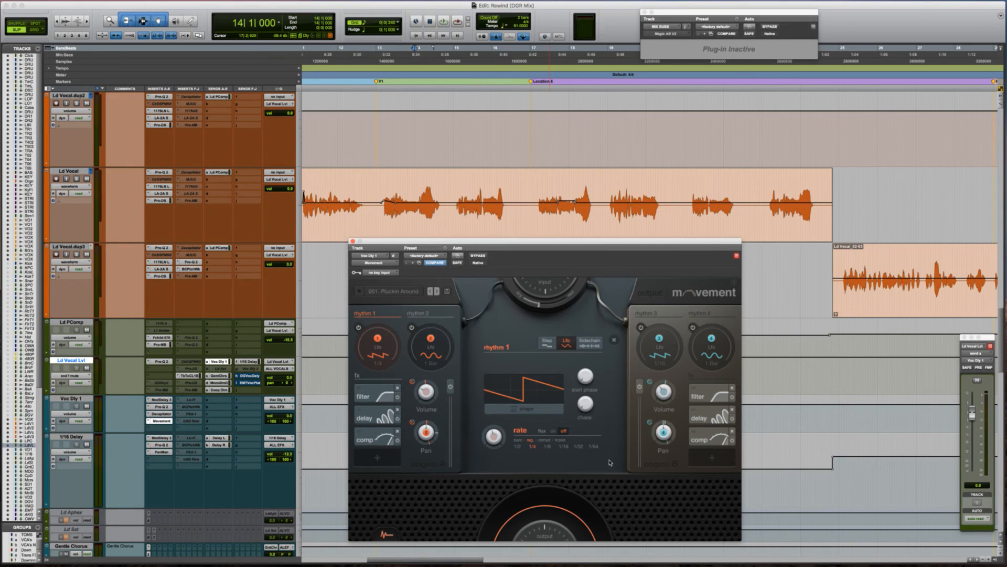
Compare straight 1/16 and dotted 1/16 rates on Movement's rhythm 1 LFO from bar 14, ending on dotted 1/16.
click(564, 446)
key(space)
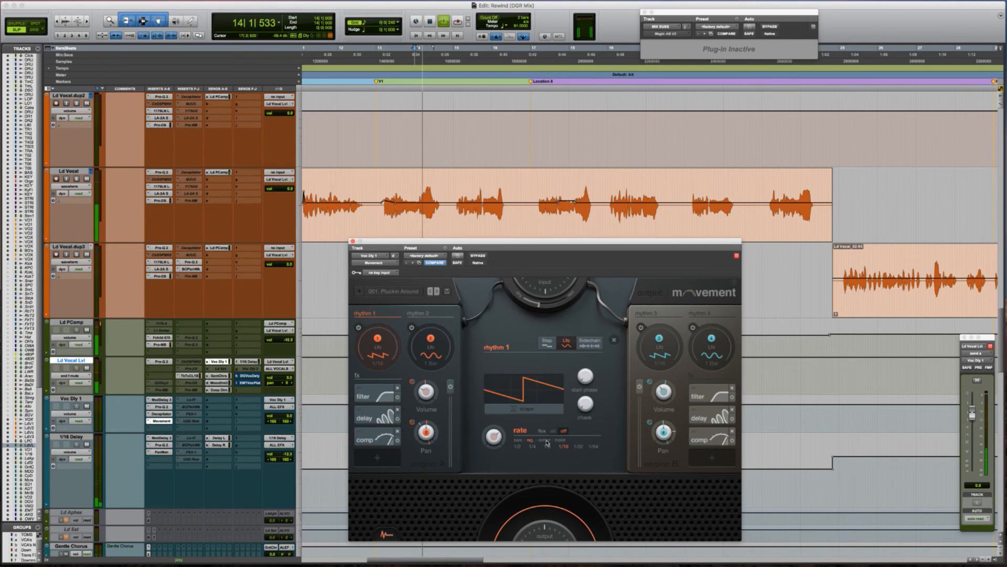
key(space)
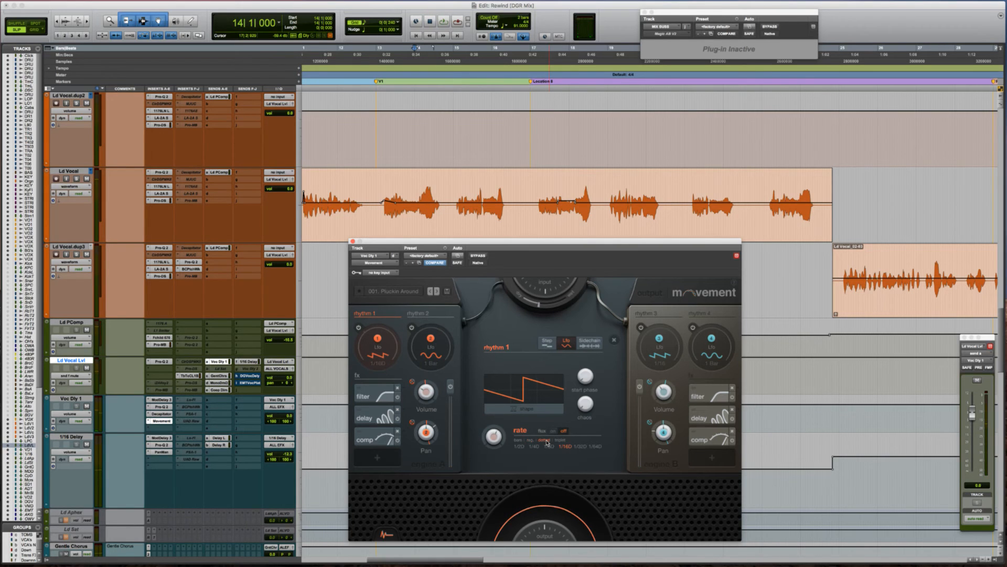
key(space)
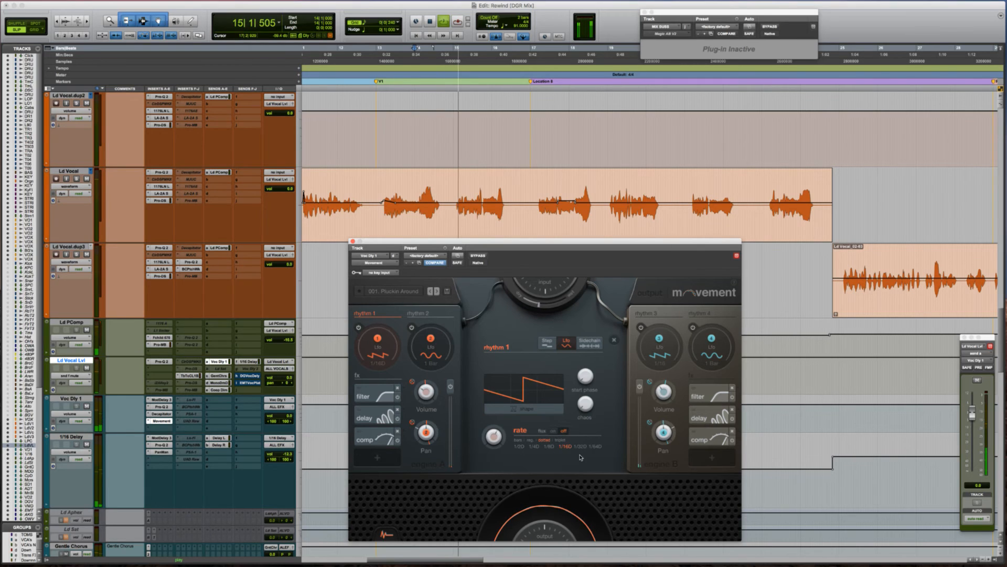
key(space)
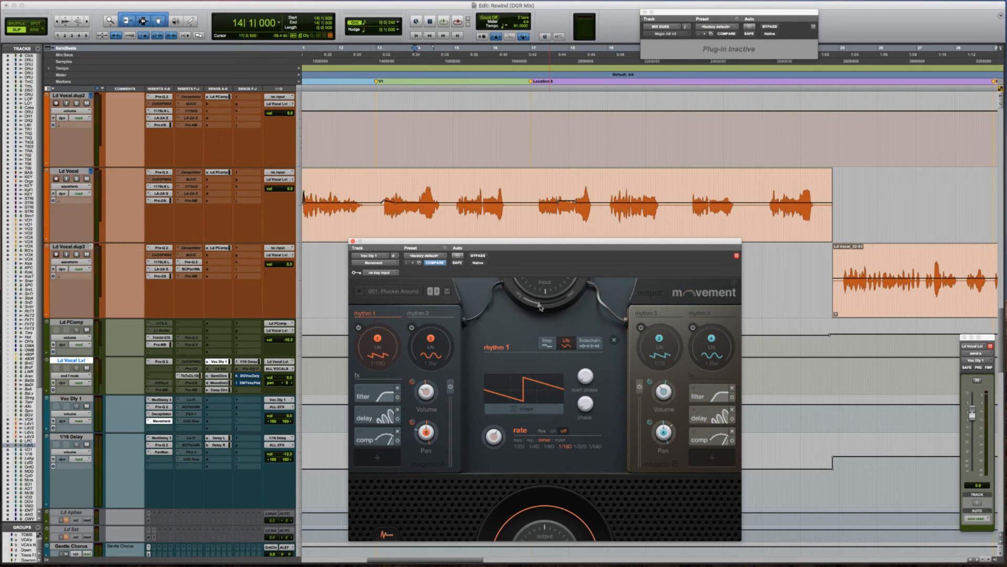
Move the Movement window up over the Ld Vocal waveform, close and reopen it, and audition the vocal delay from bar 14.
drag(523, 245, 508, 168)
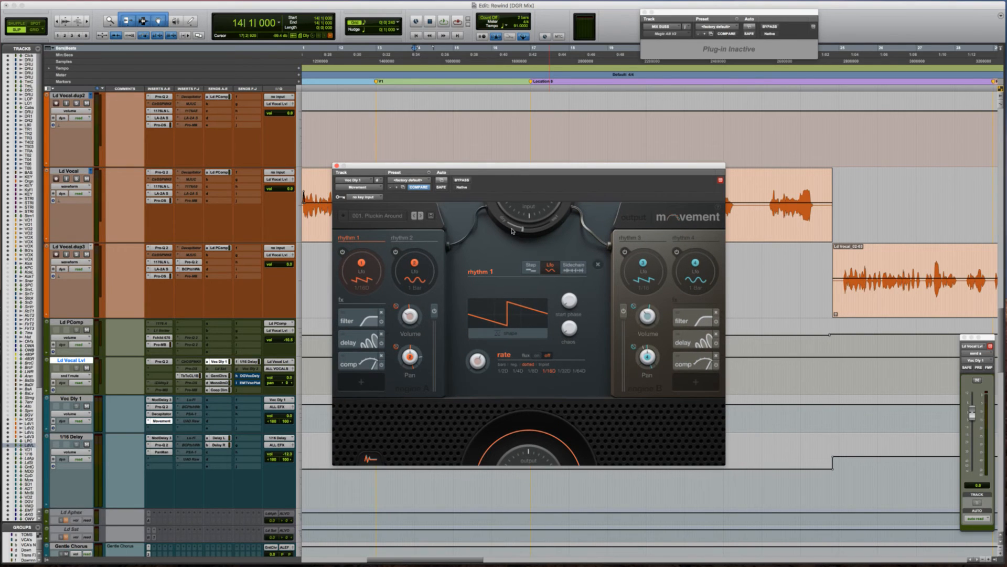
click(164, 421)
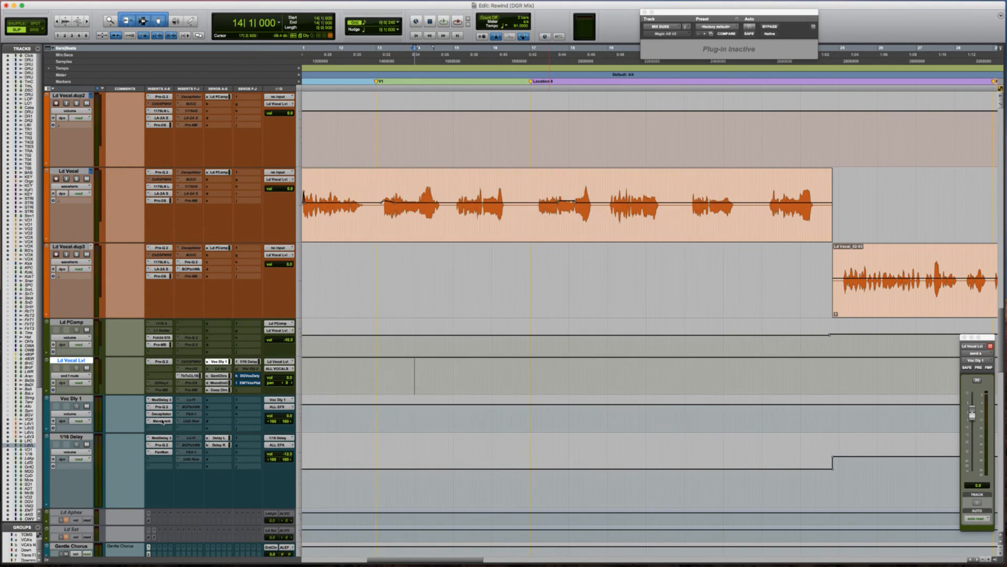
click(159, 421)
key(space)
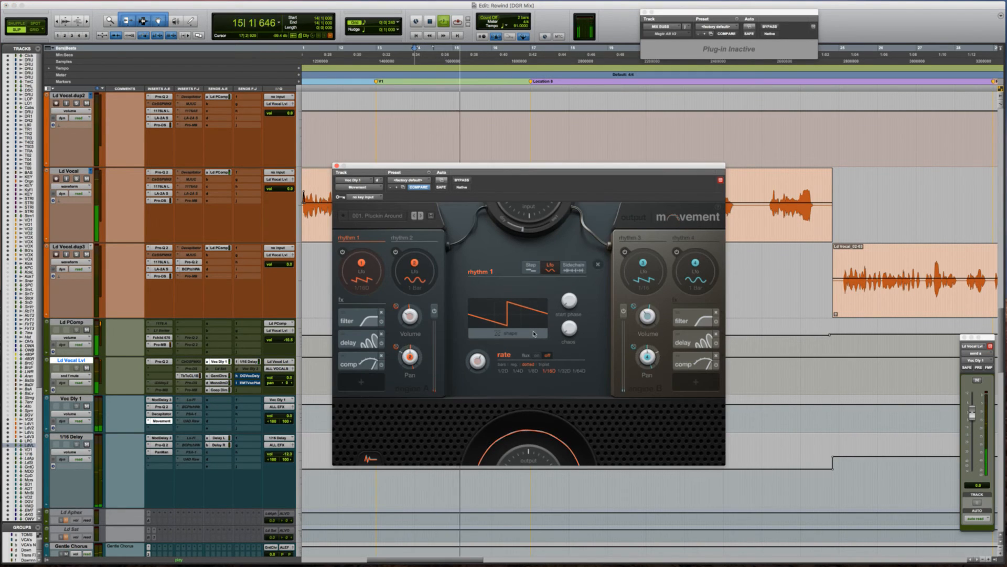
key(space)
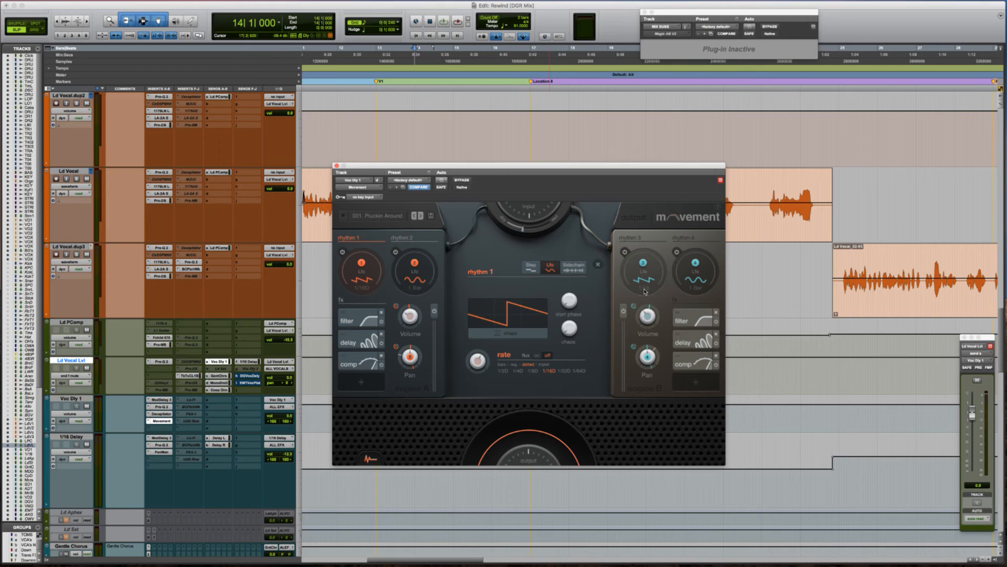
Set rhythm 3 in the Movement plug-in to a dotted 1/8D rate and audition the vocal delay.
click(645, 292)
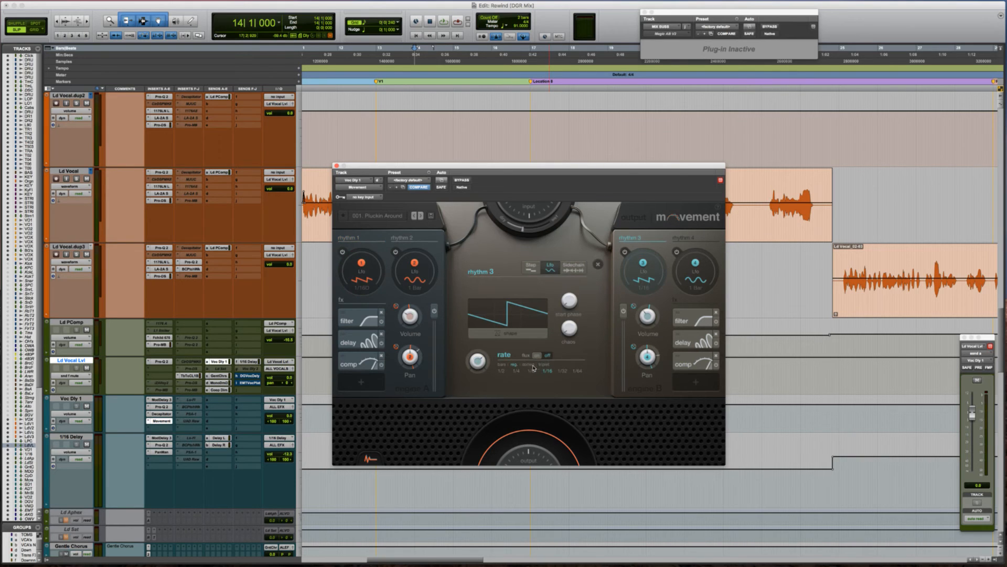
key(space)
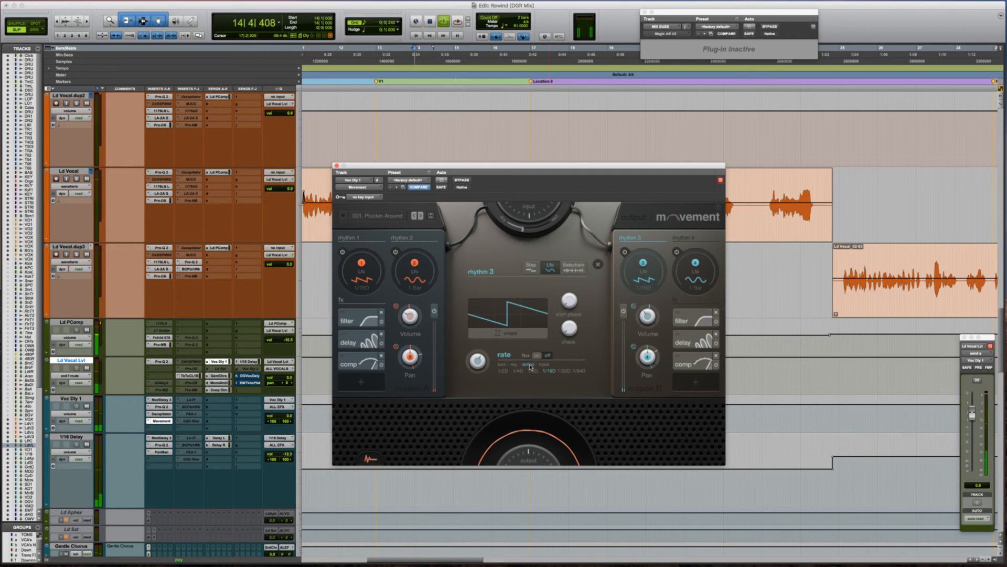
key(space)
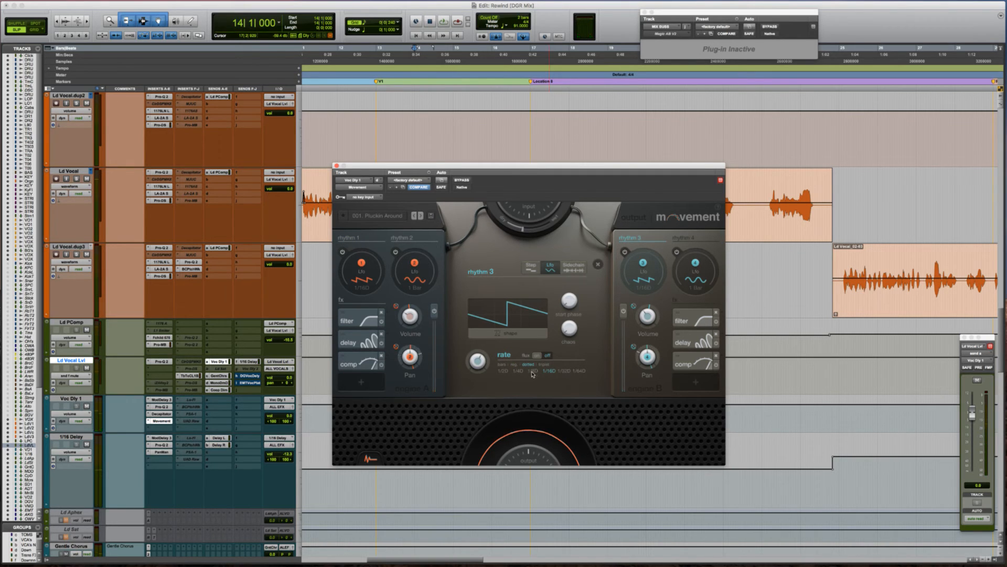
key(space)
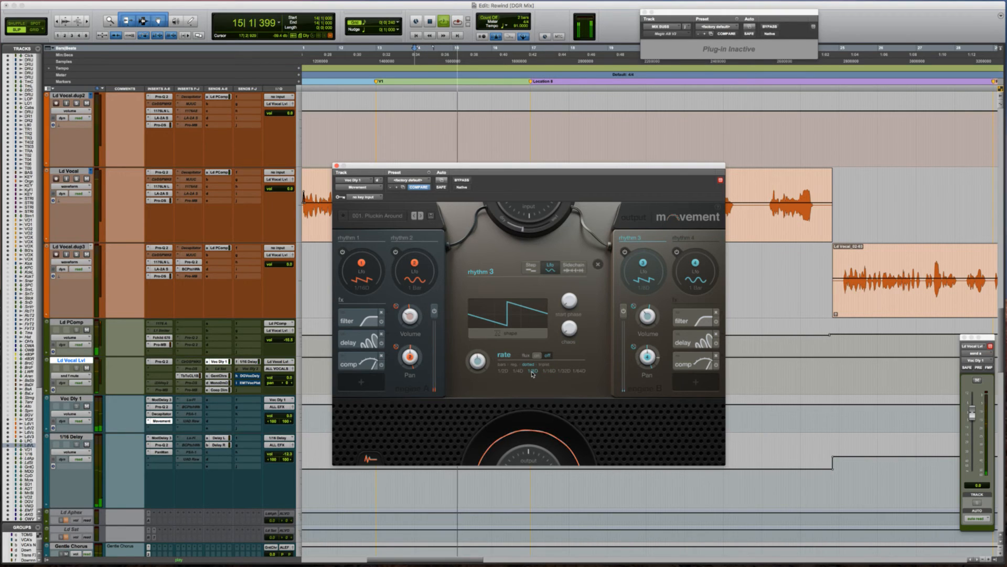
key(space)
key(space)
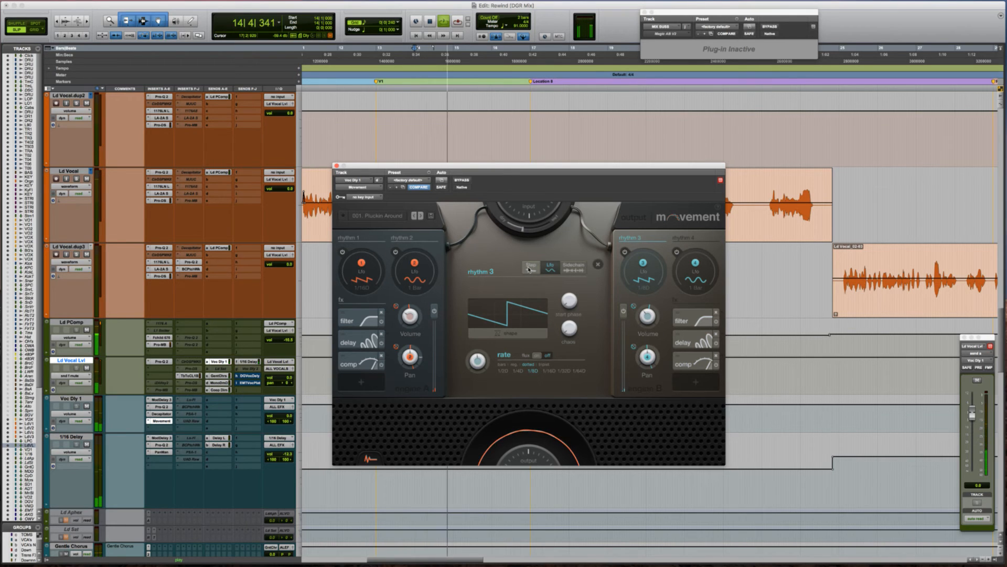
Try rhythm 3 in Step mode during playback and return it to LFO mode.
click(530, 268)
key(space)
key(space)
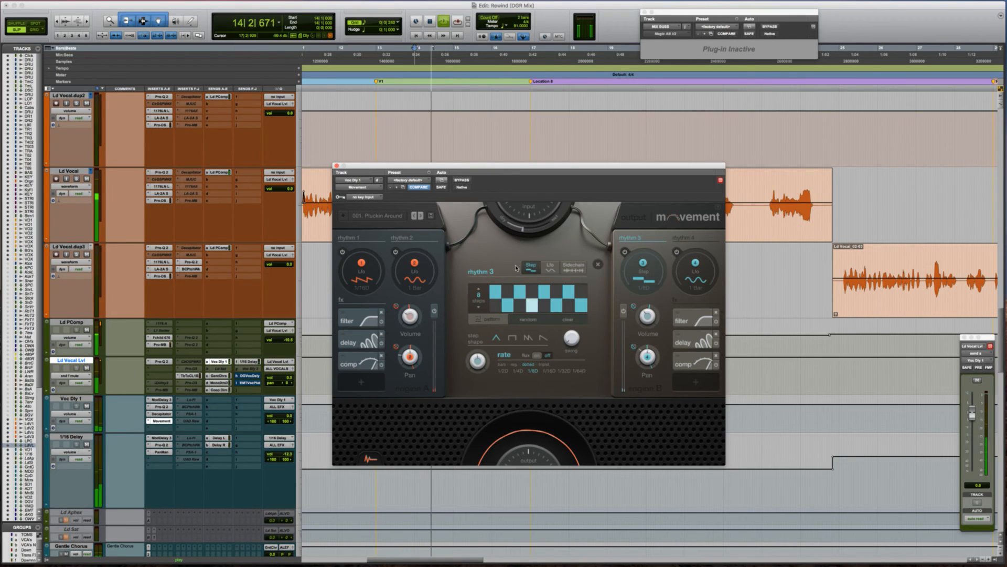
key(space)
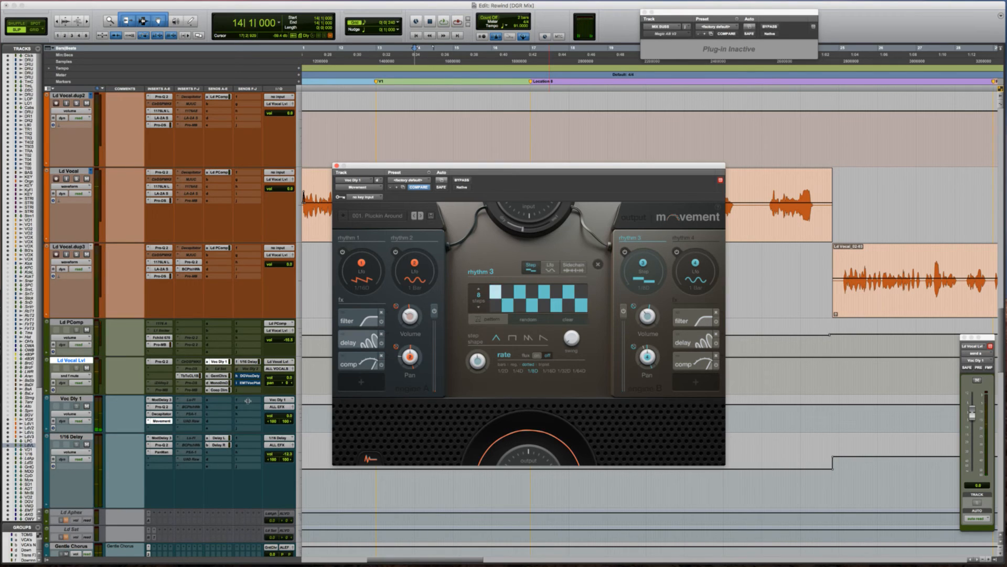
click(550, 266)
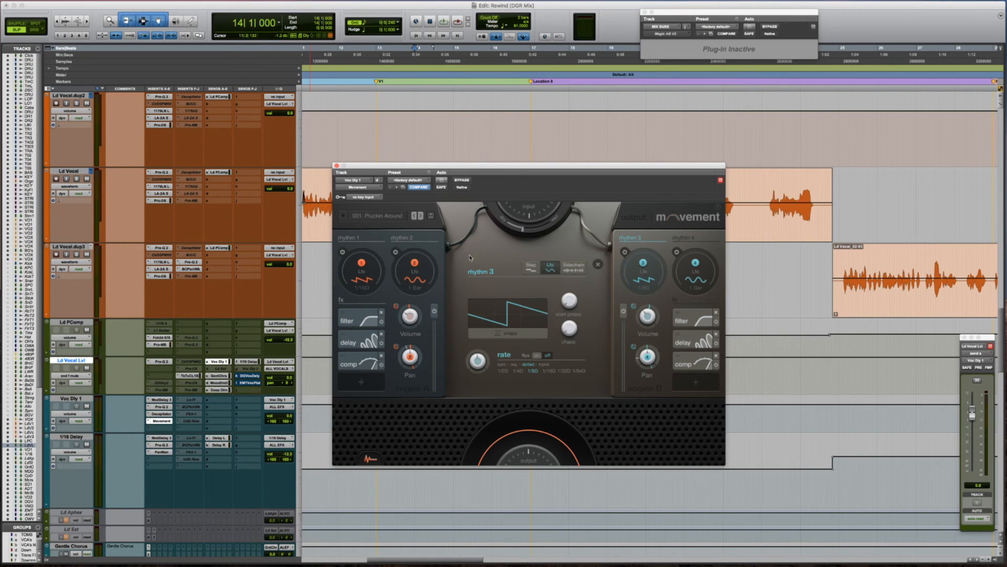
Audition the delay with rhythm 3 in LFO mode and close the Movement plug-in.
key(space)
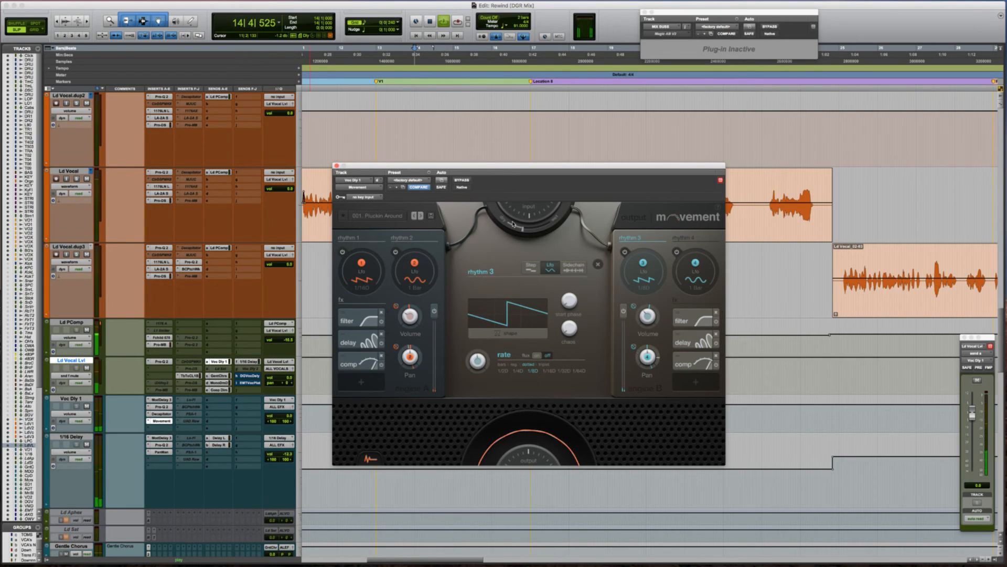
key(space)
drag(522, 229, 507, 232)
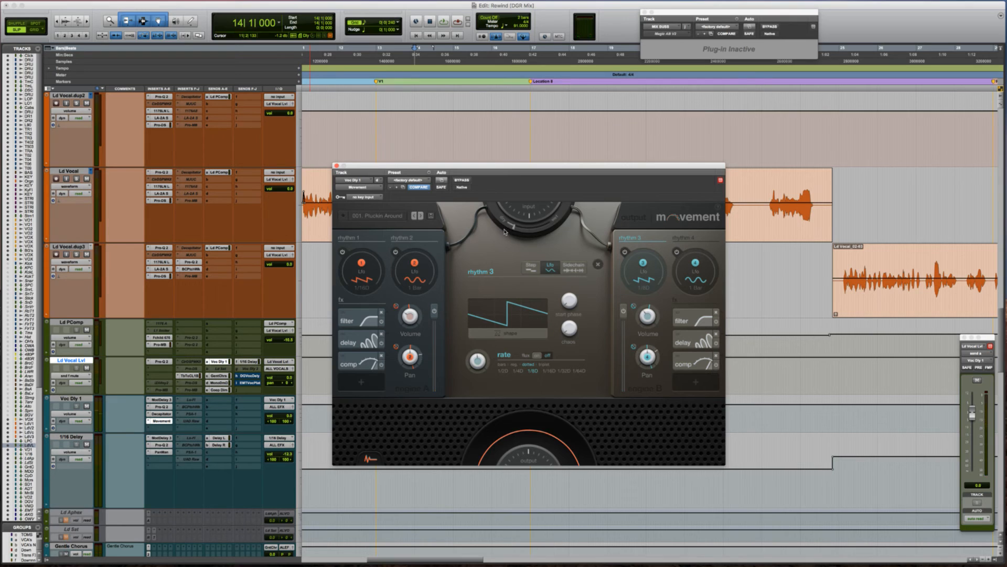
click(336, 166)
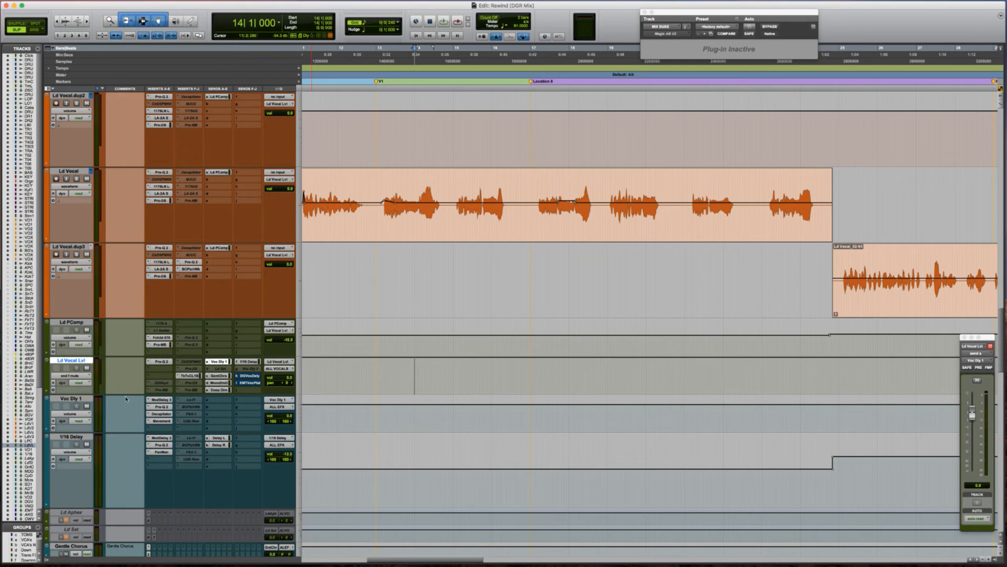
Add a send from Voc Dly 1 to the Gino Hall (Stereo) bus and raise its level.
click(210, 401)
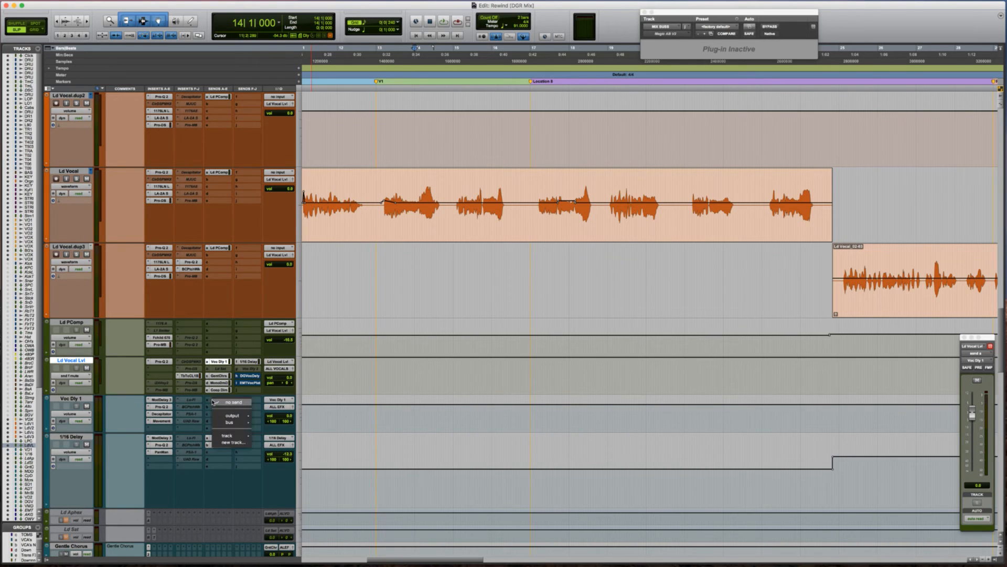
mouse_move(237, 425)
mouse_move(283, 424)
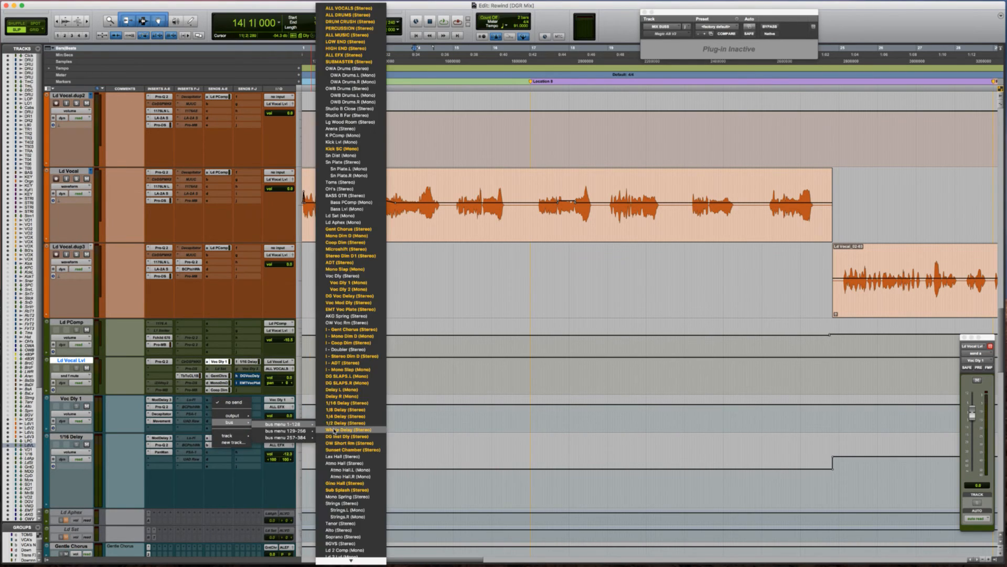
click(358, 483)
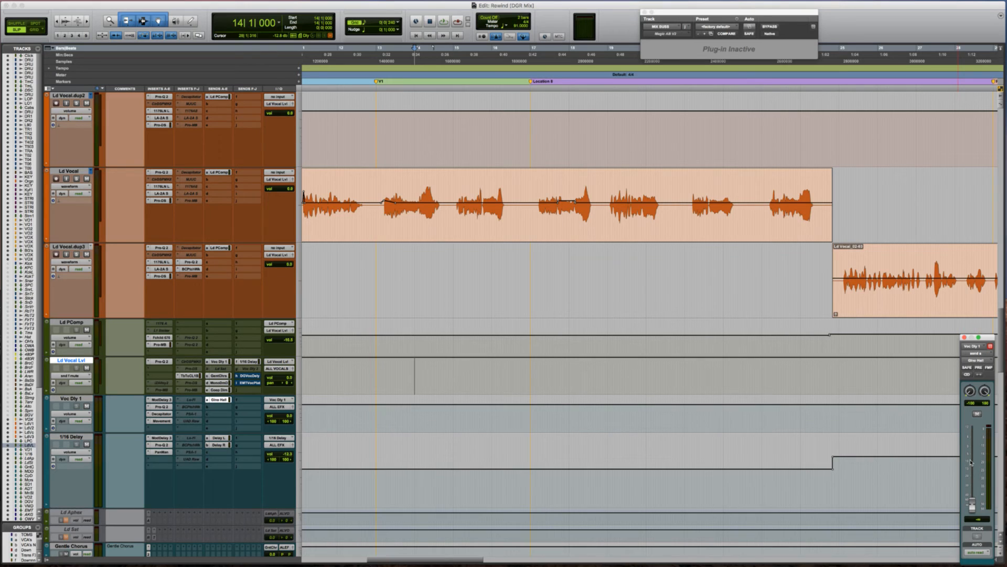
key(space)
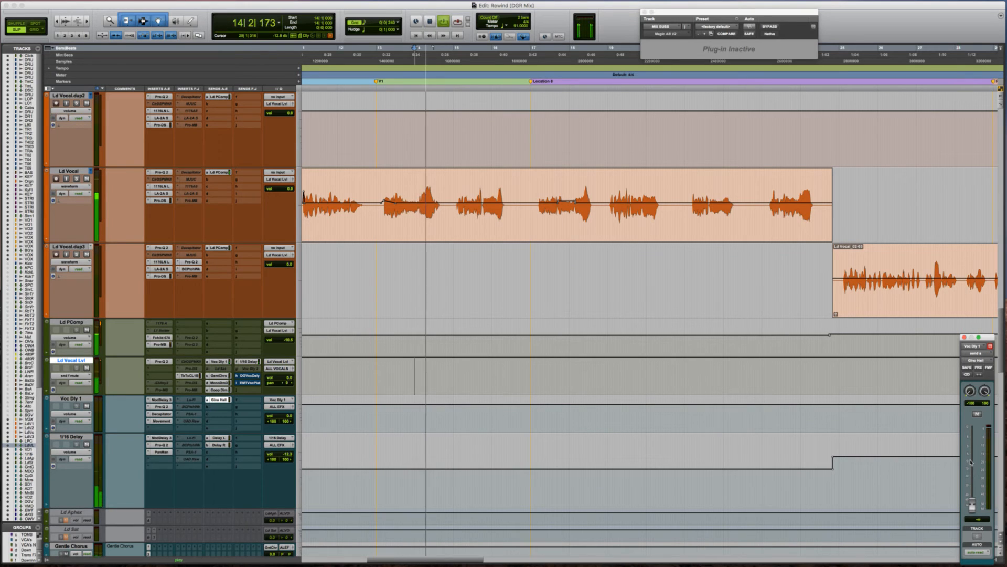
key(space)
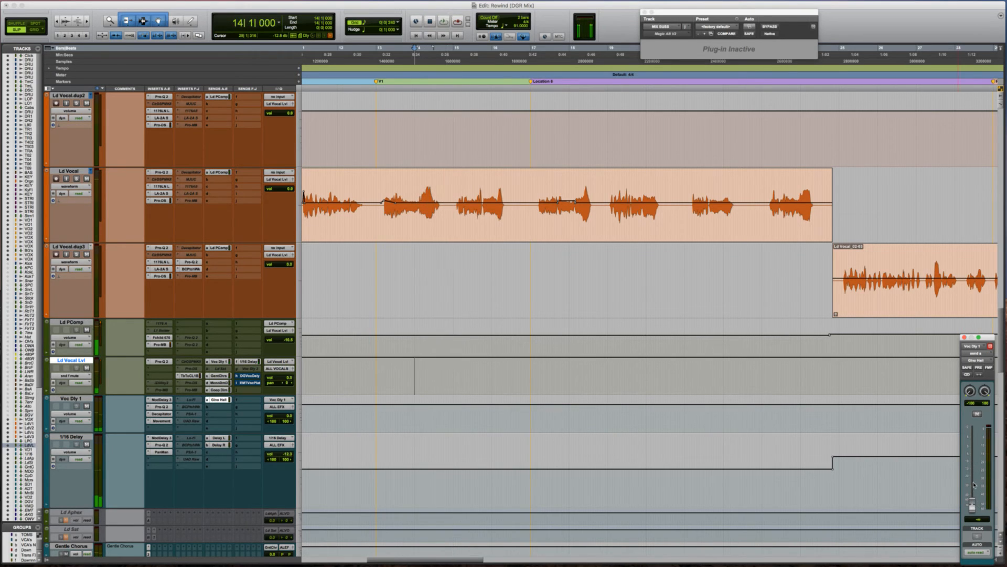
drag(974, 485, 973, 443)
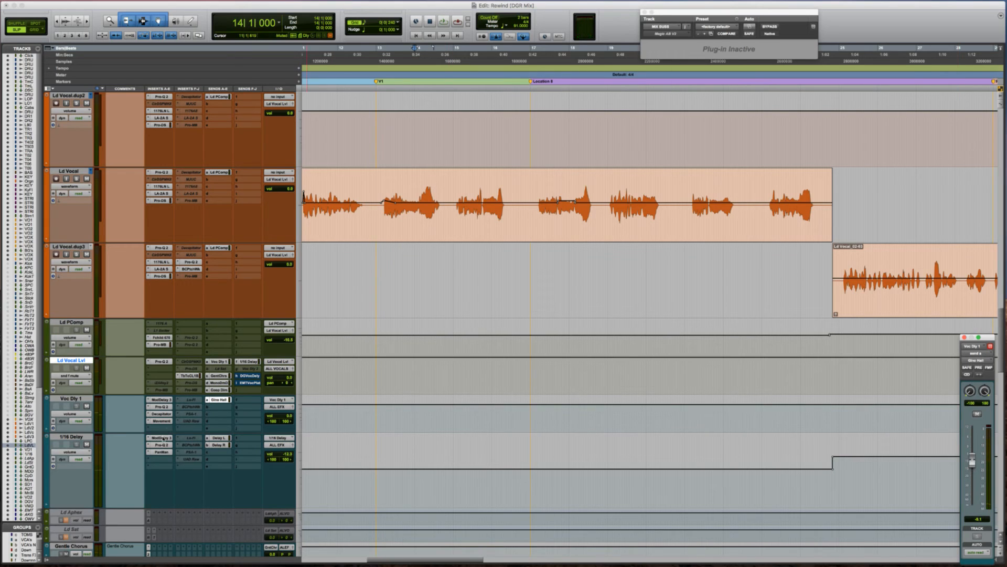
Lower the Voc Dly 1 track volume to about -5.6 dB while auditioning the delay.
drag(283, 415, 283, 420)
key(space)
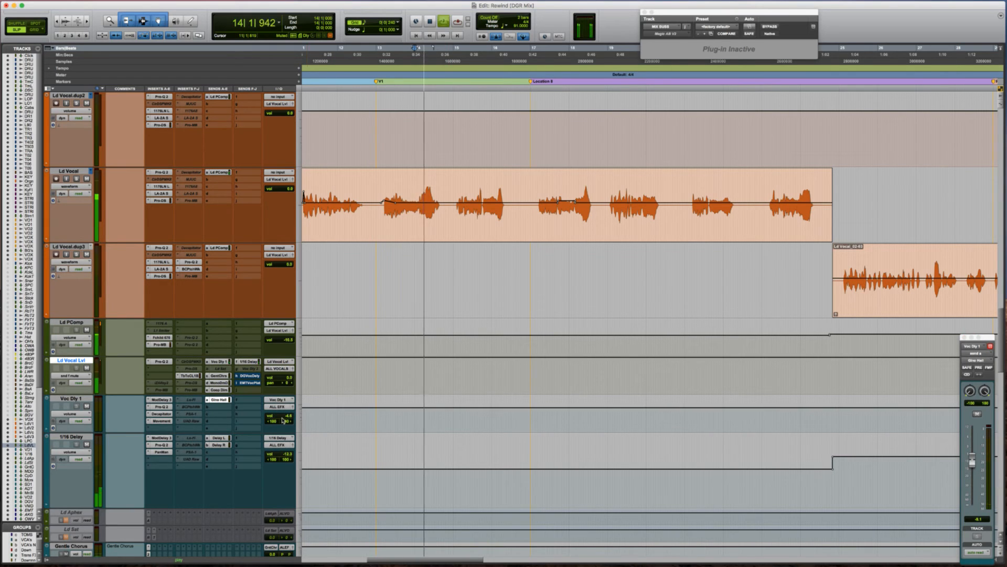
drag(273, 418, 274, 417)
Insert the stereo Blue Cat's PatchWork plug-in on Voc Dly 1 after Movement and audition its UAD Studer A800.
click(160, 430)
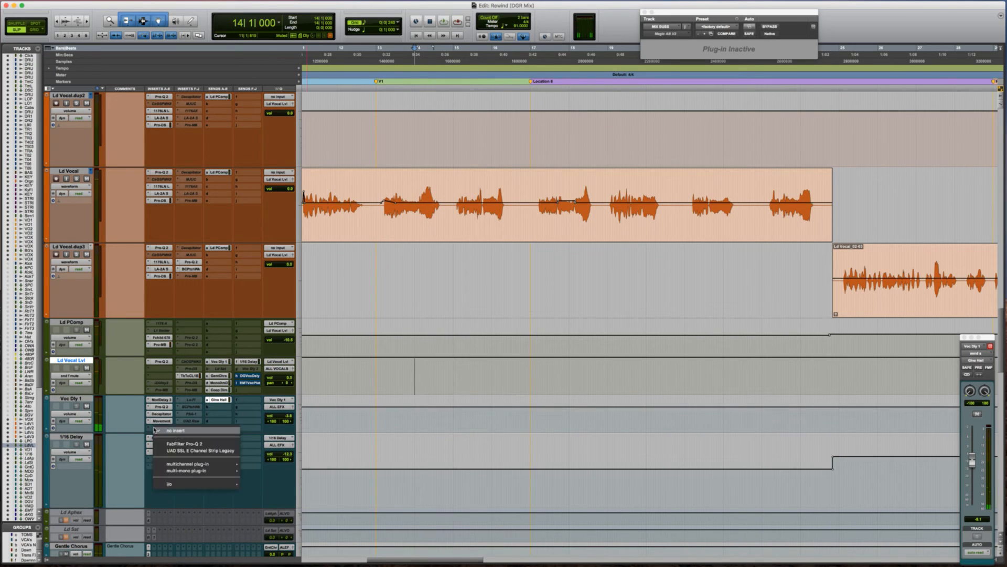
mouse_move(189, 463)
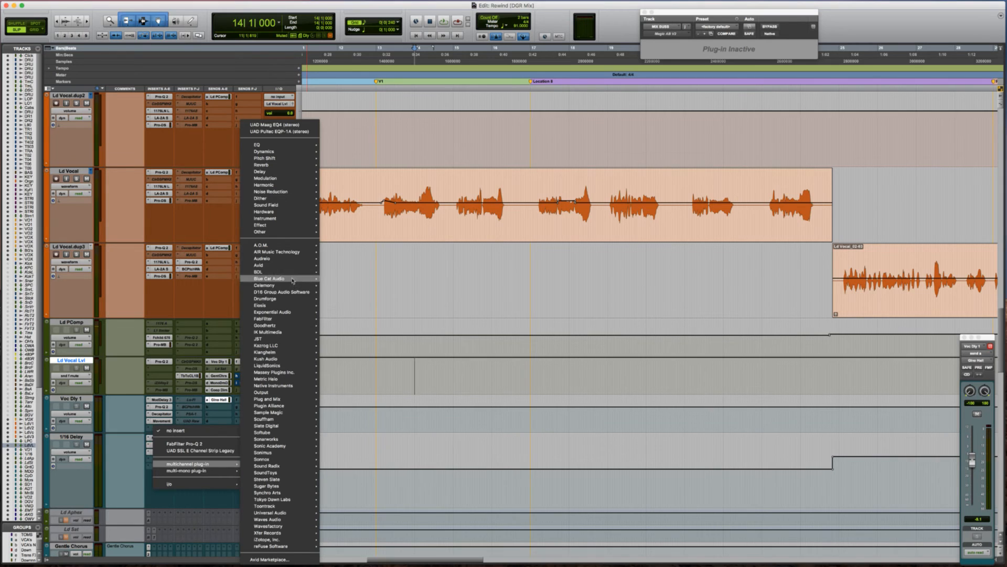
mouse_move(296, 279)
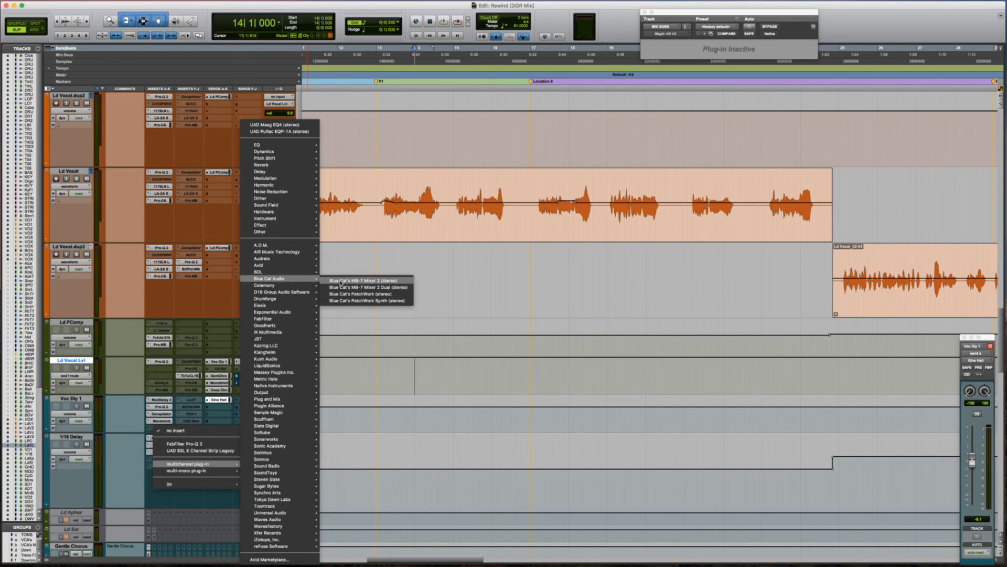
click(379, 294)
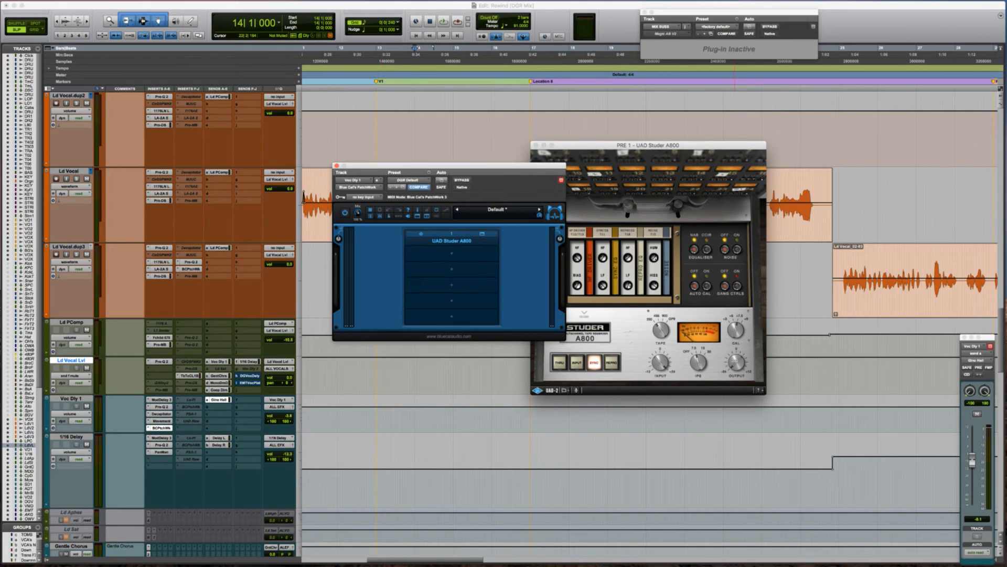
click(735, 362)
key(space)
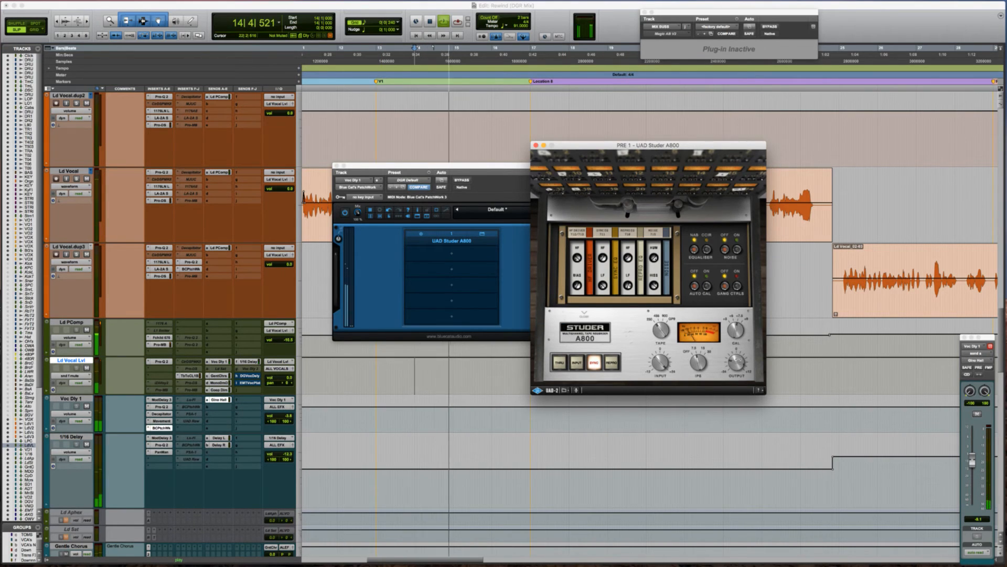
key(space)
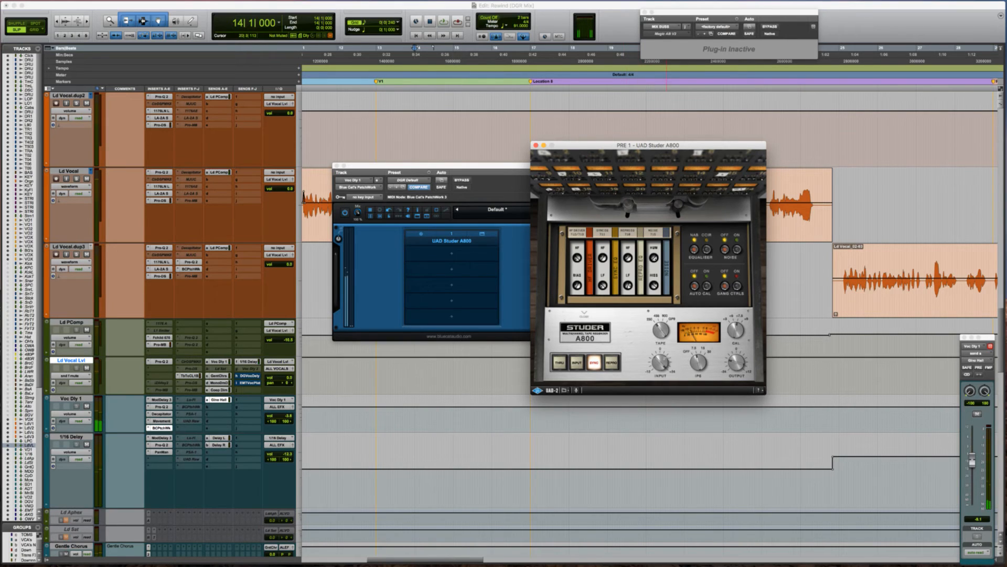
Adjust PatchWork's mix amount, close the plug-in window and audition the delayed vocal.
click(359, 216)
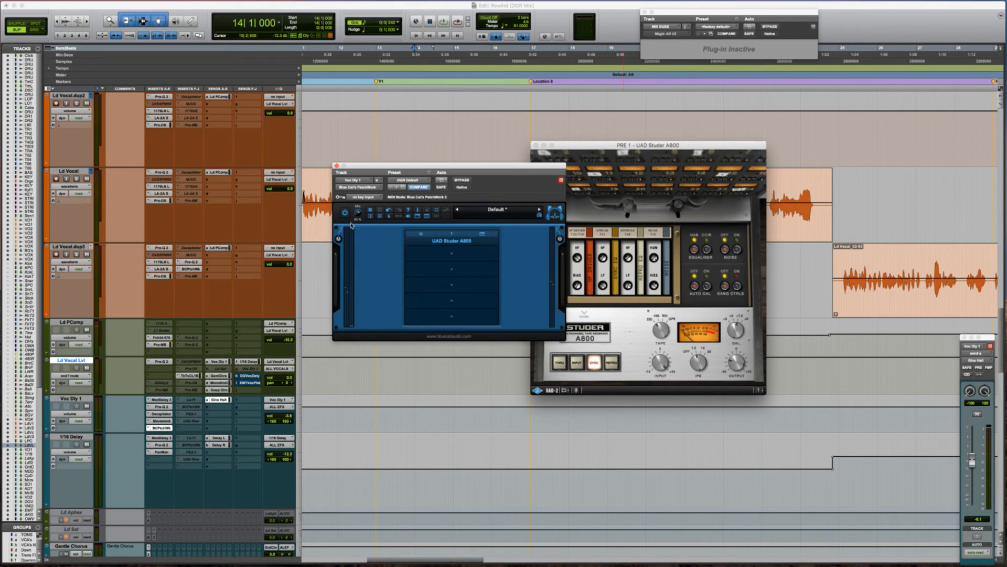
key(space)
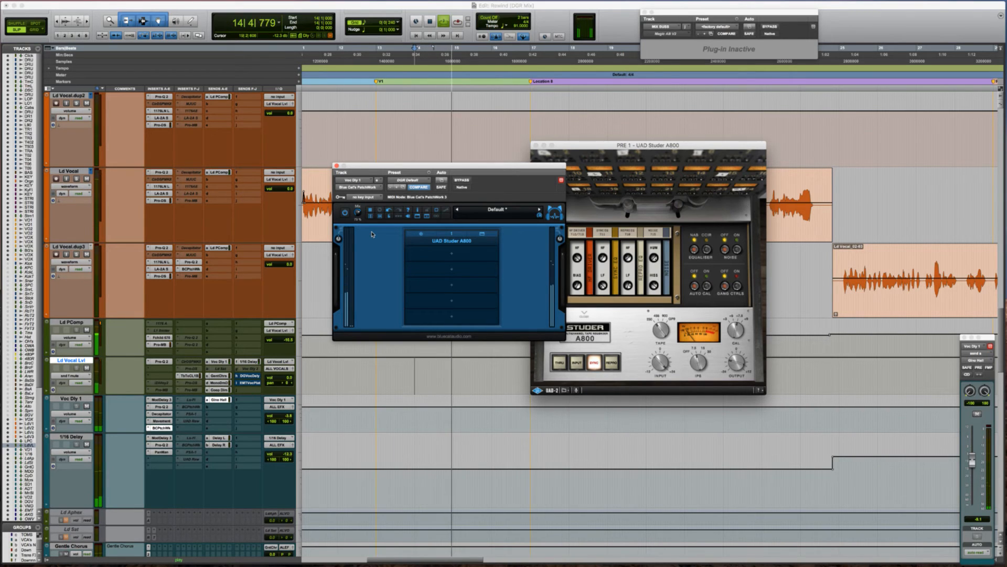
key(space)
alt+click(338, 166)
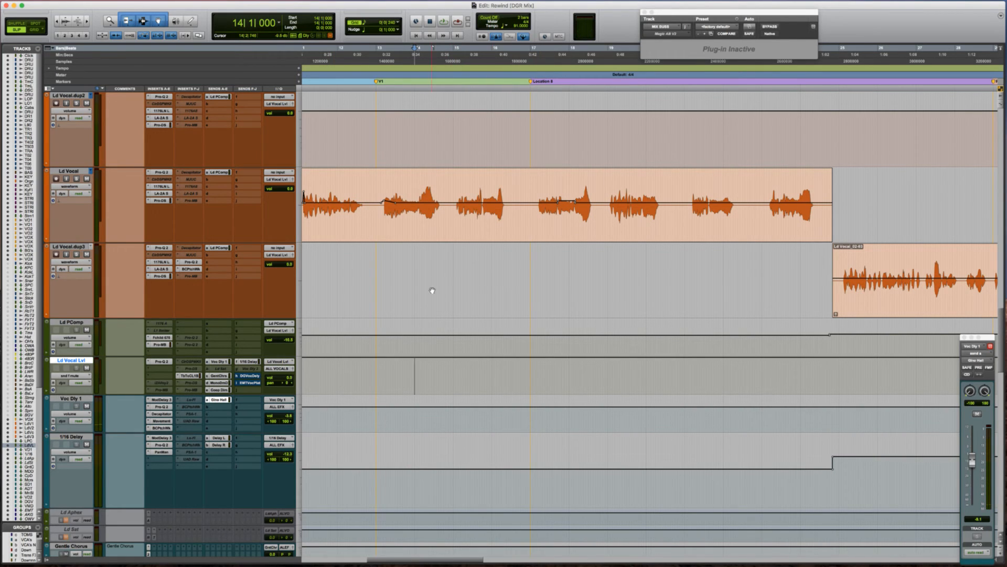
key(space)
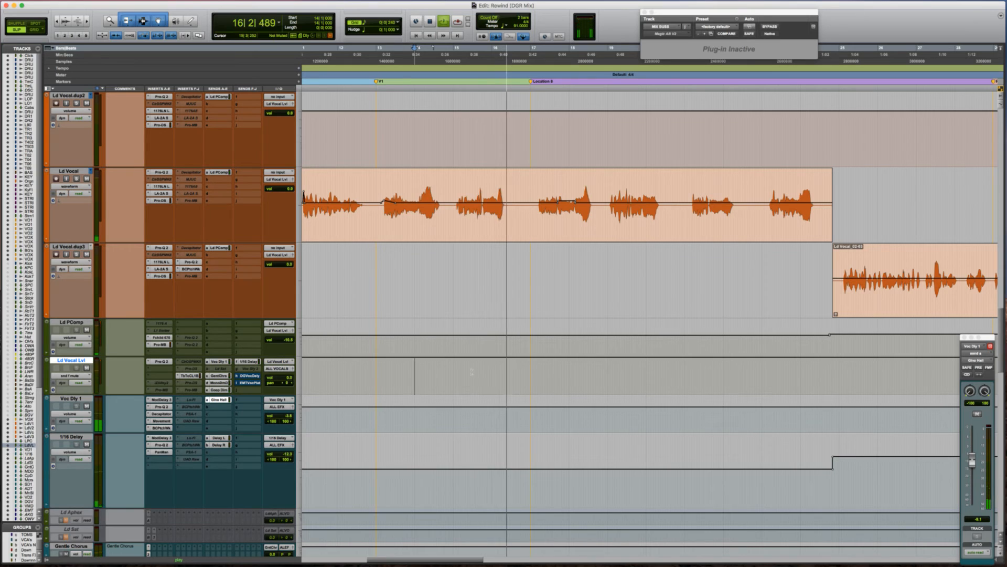
key(space)
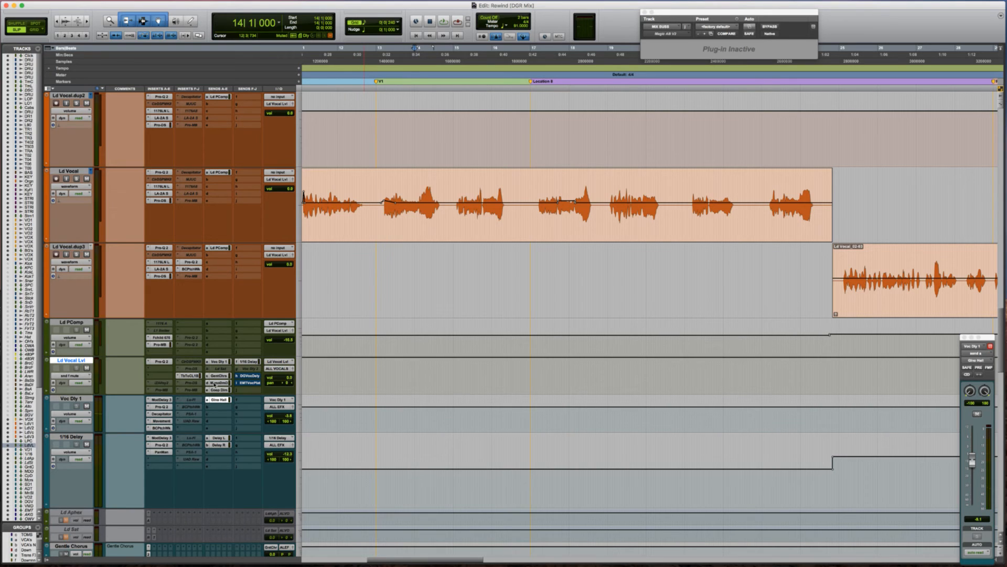
Mute Ld Vocal Lvl's send to Voc Dly 1 and automate an unmuted section over the end of the phrase at bar 14.
click(219, 362)
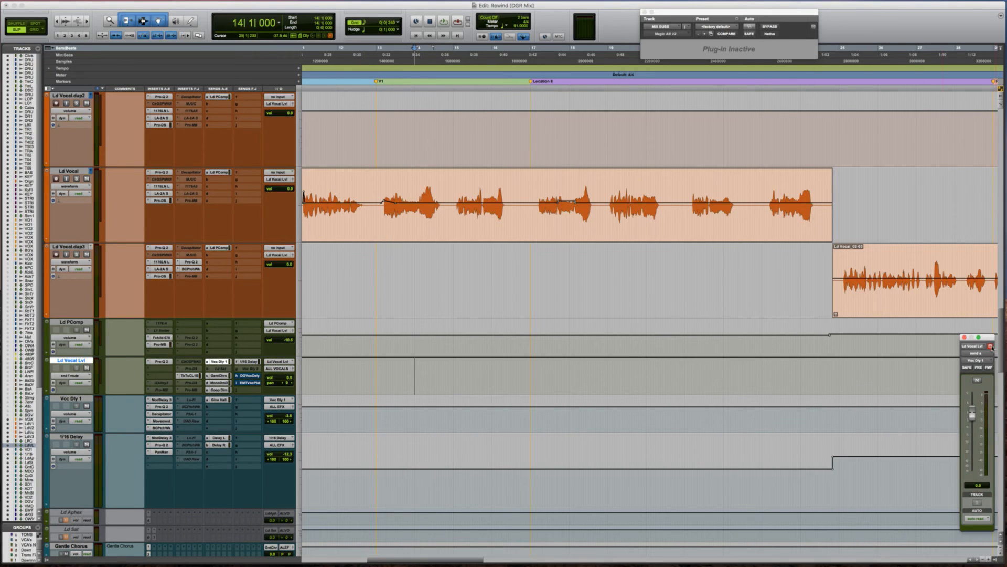
drag(990, 340, 553, 248)
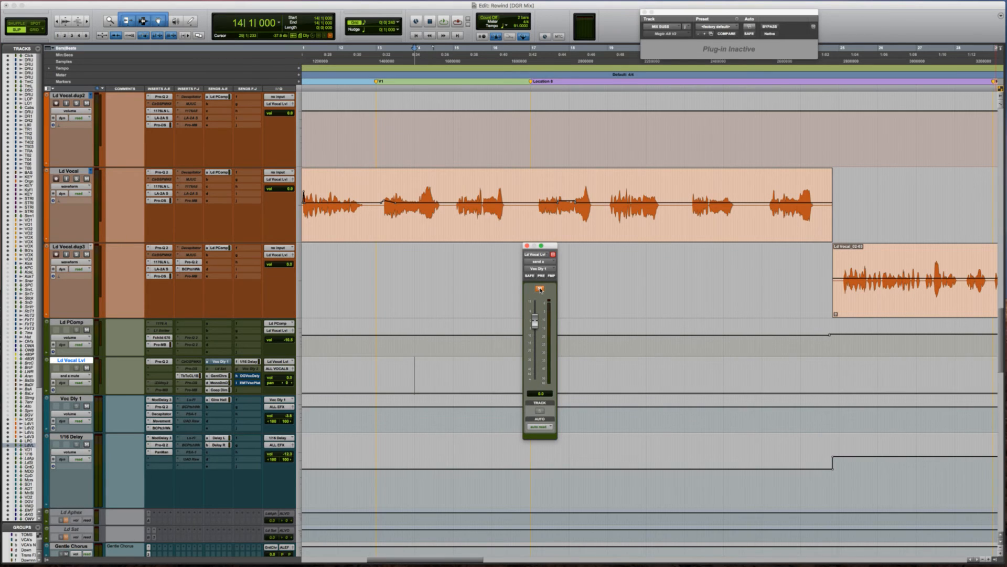
key(t)
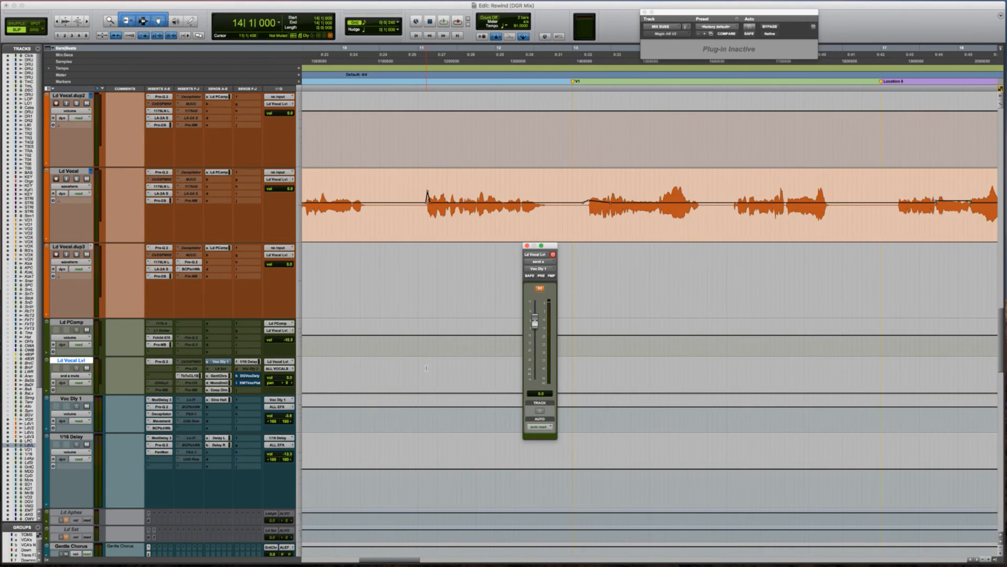
key(super+alt+])
scroll(433, 368, right, 5)
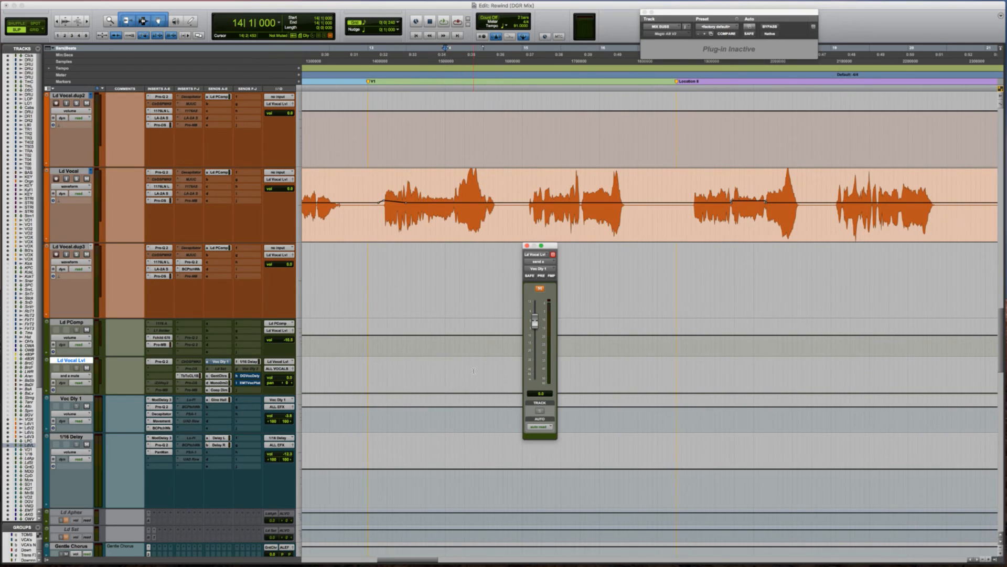
drag(445, 371, 483, 349)
Audition the automated delay throw from the start of the V1 vocal phrase at bar 13.
click(373, 376)
key(space)
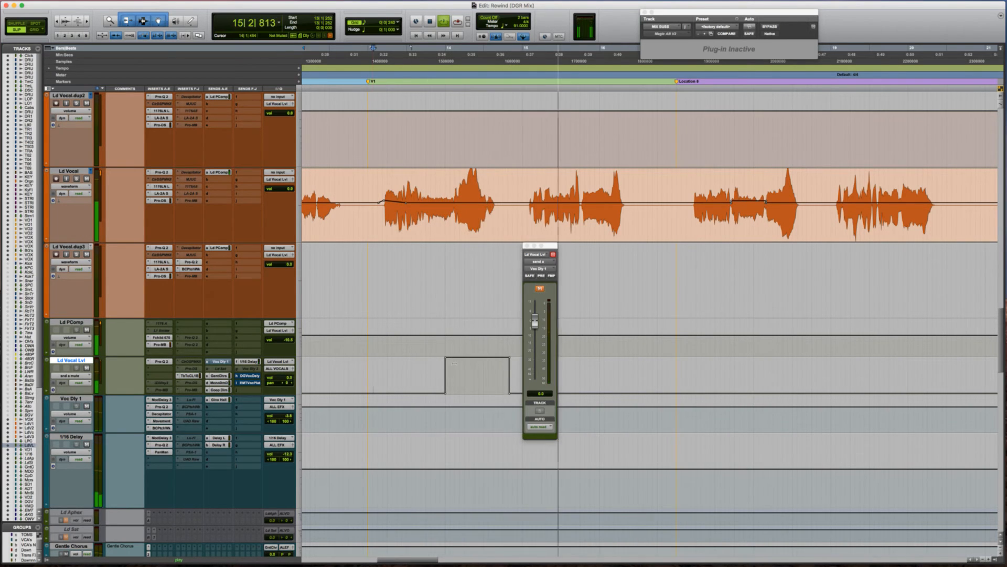
key(space)
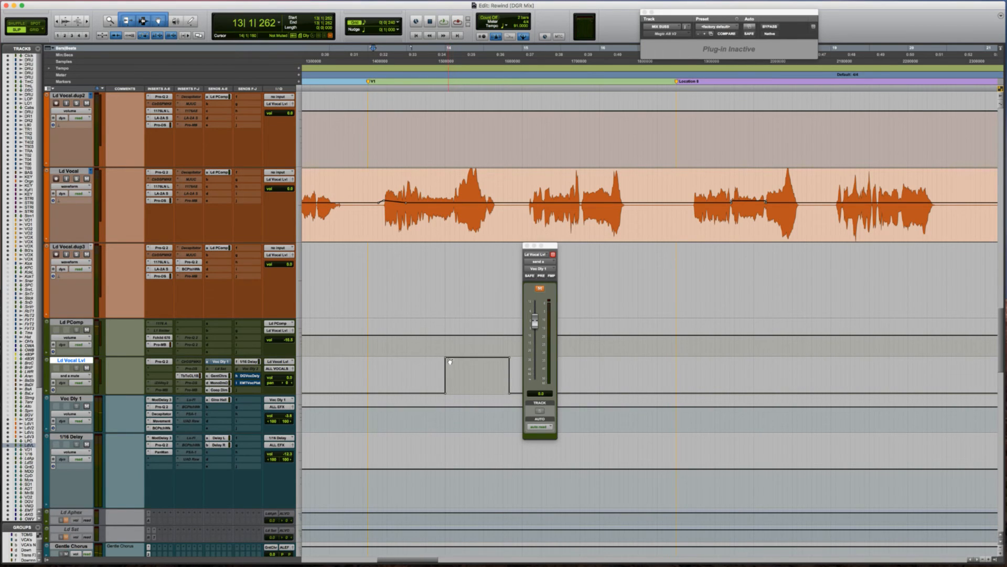
Replay the vocal phrase from bar 13 to check the automated delay throw.
key(space)
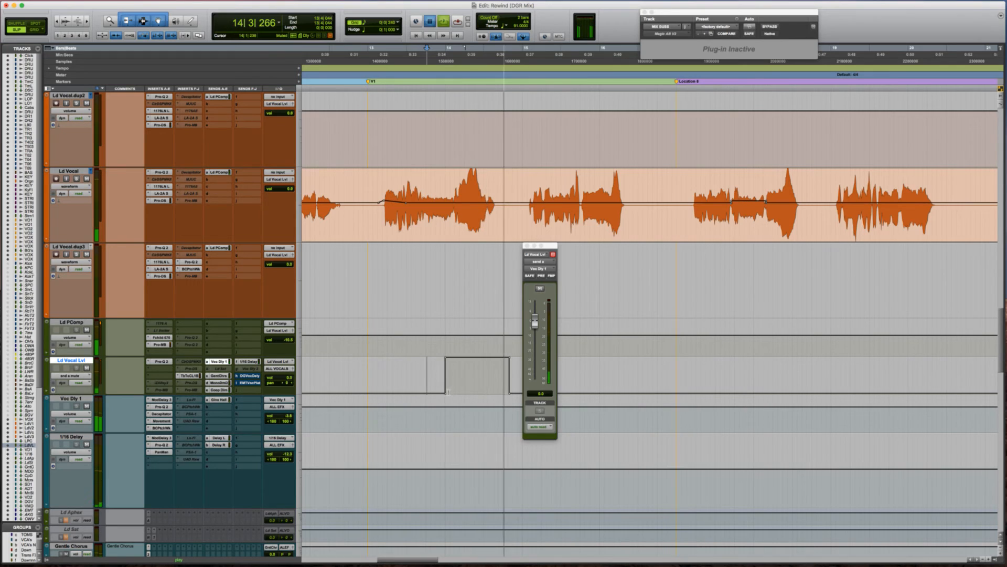
key(space)
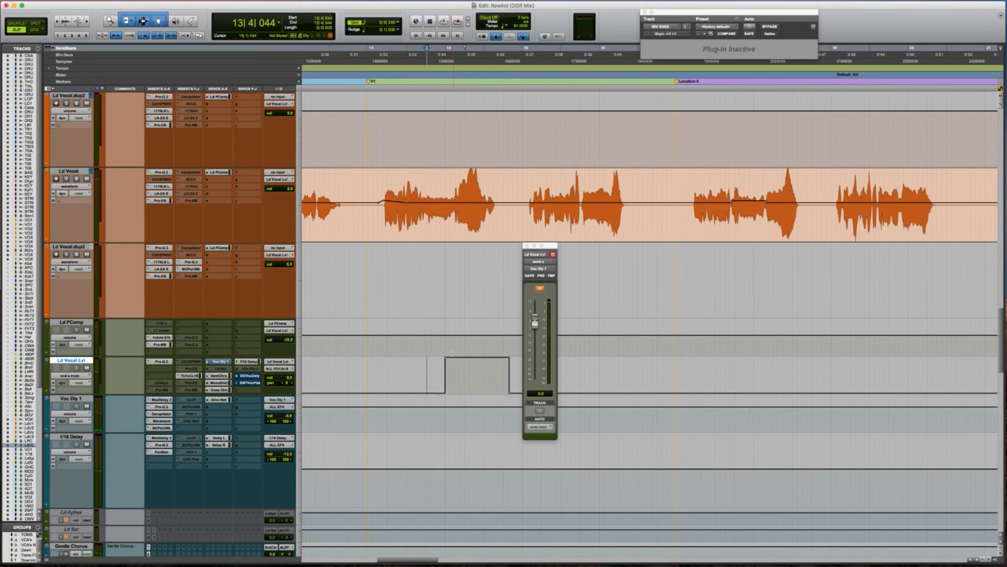
key(space)
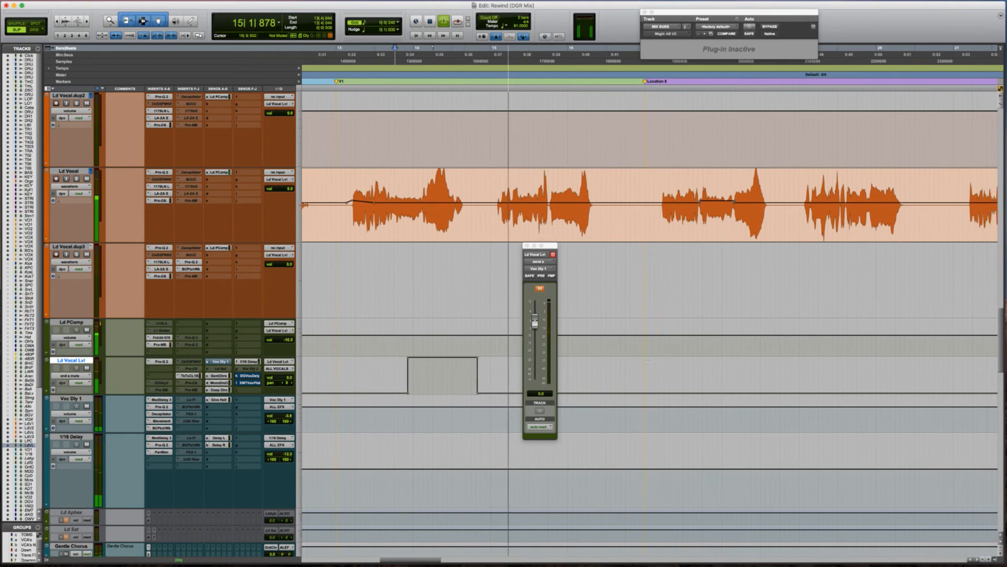
key(space)
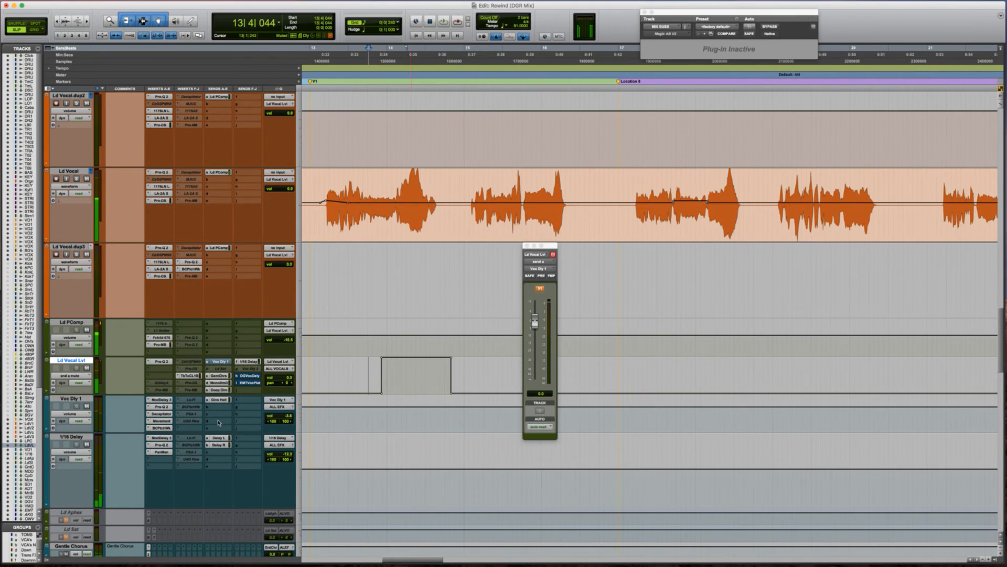
Insert the stereo PanMan plug-in on Voc Dly 1 and set its panning mode to Rhythm Step.
click(179, 415)
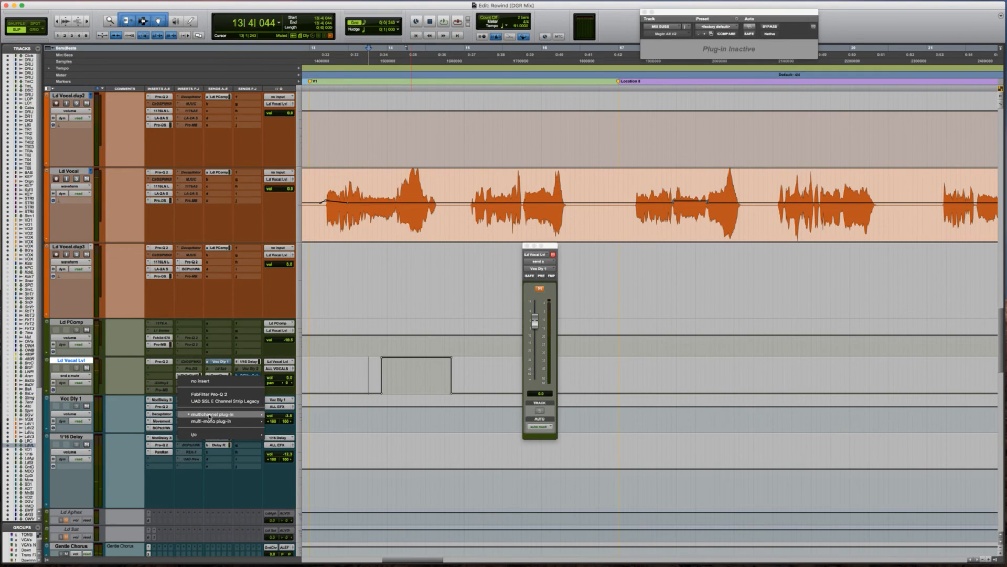
mouse_move(235, 417)
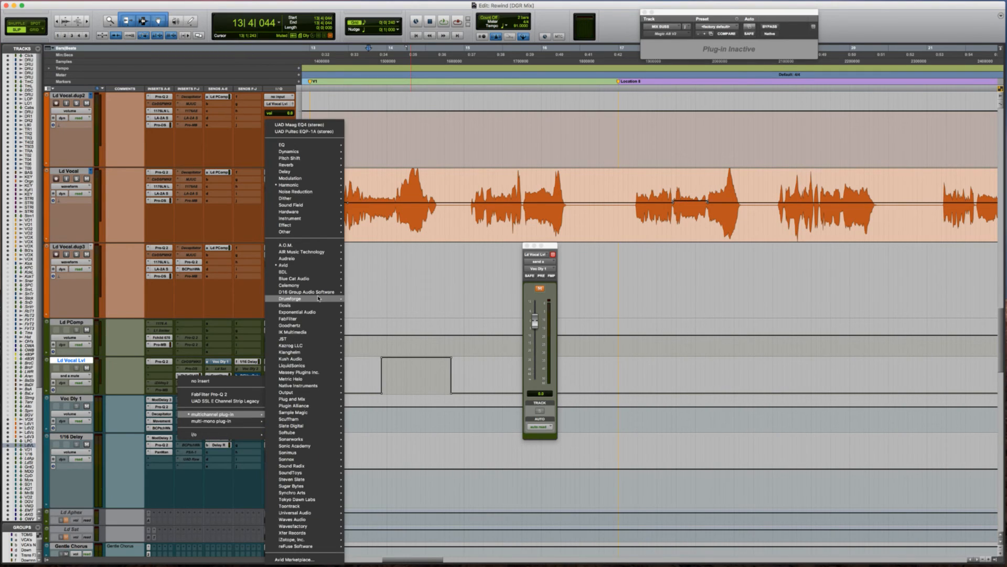
mouse_move(321, 208)
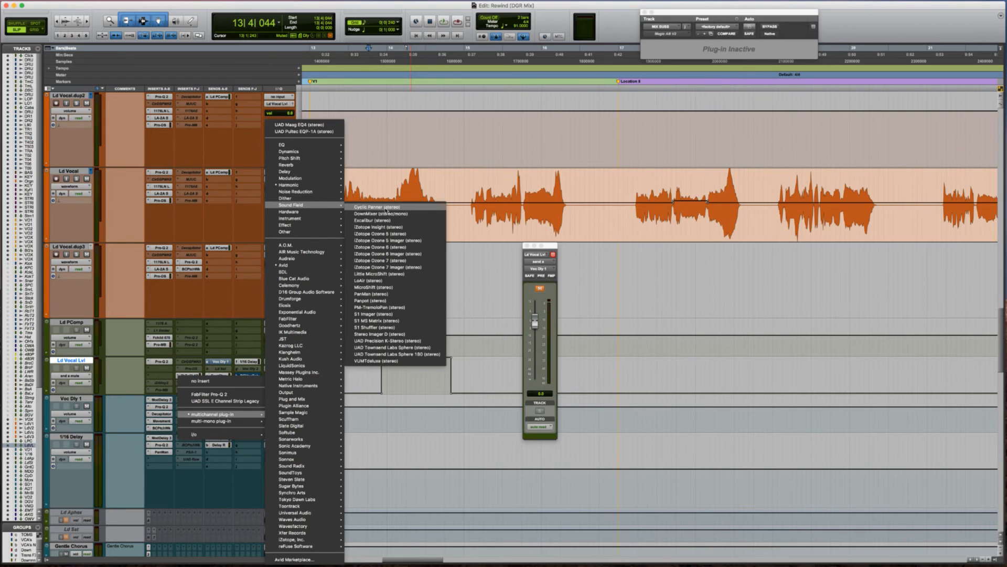
click(395, 295)
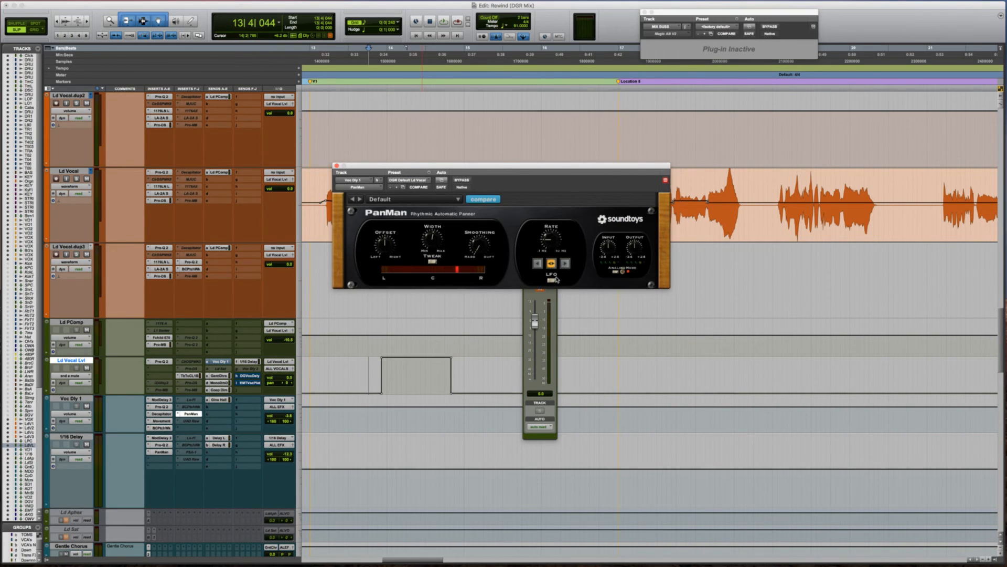
click(552, 280)
click(580, 262)
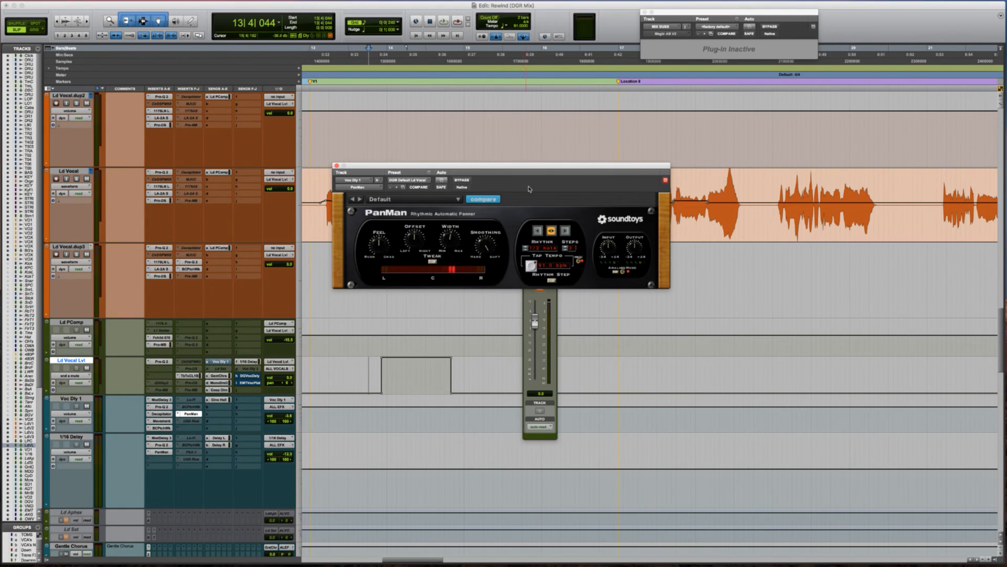
Audition the panned delay, adjust PanMan's width and rhythm, and close the plug-in window.
key(space)
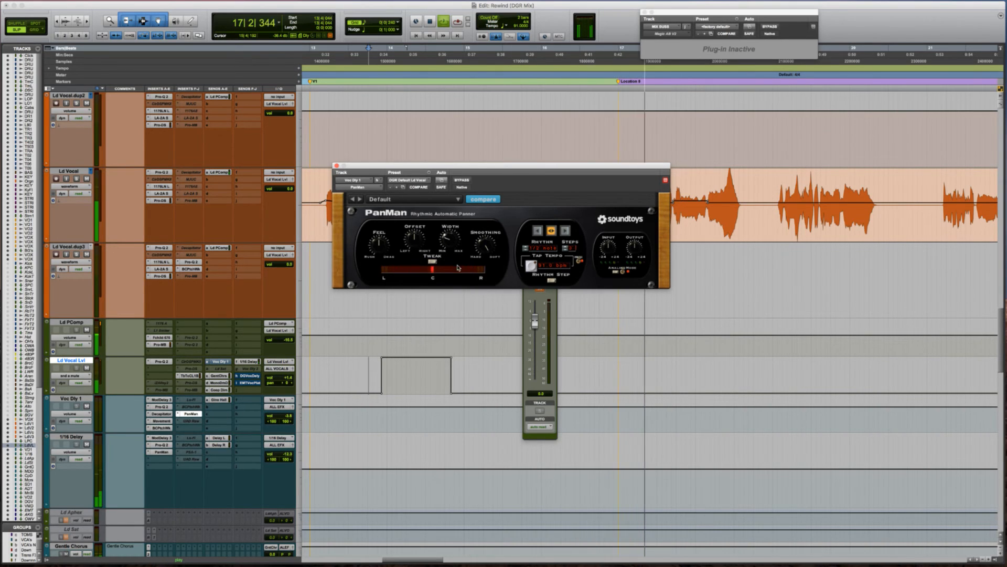
key(space)
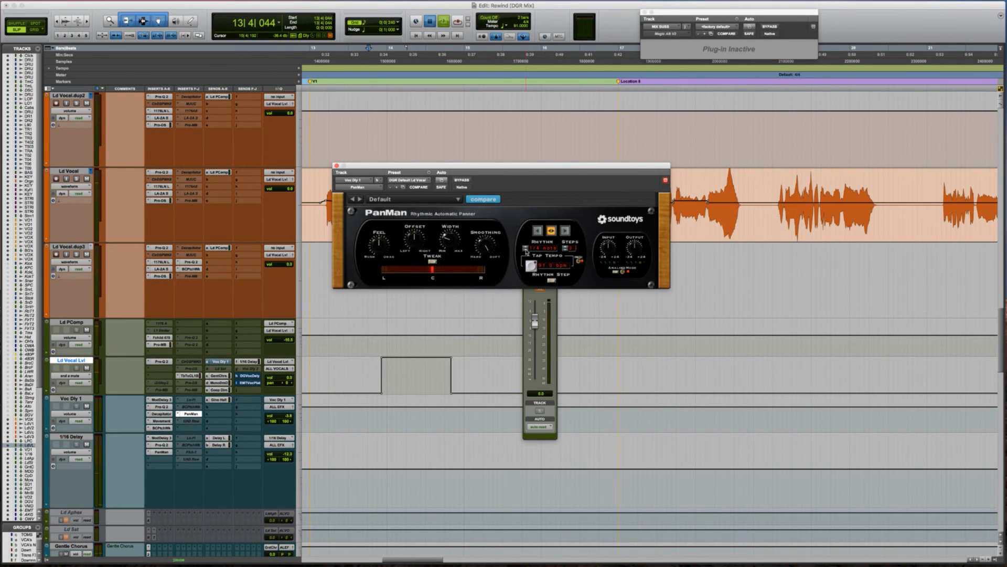
key(space)
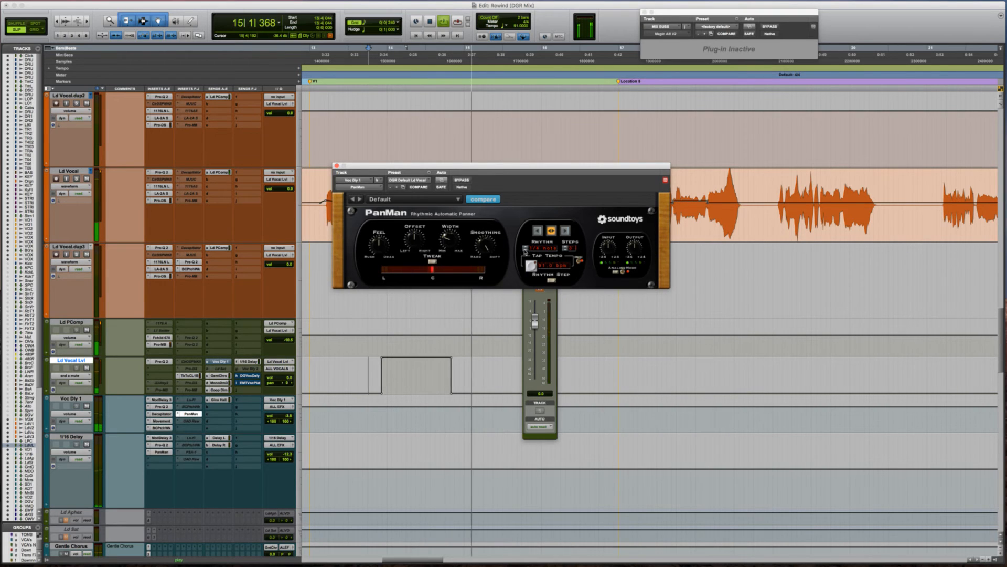
key(space)
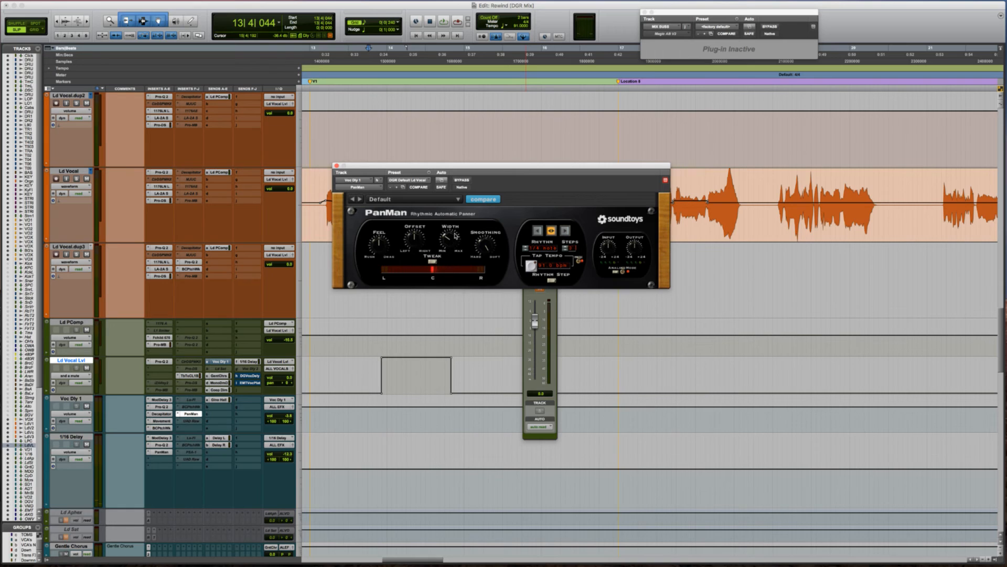
click(337, 166)
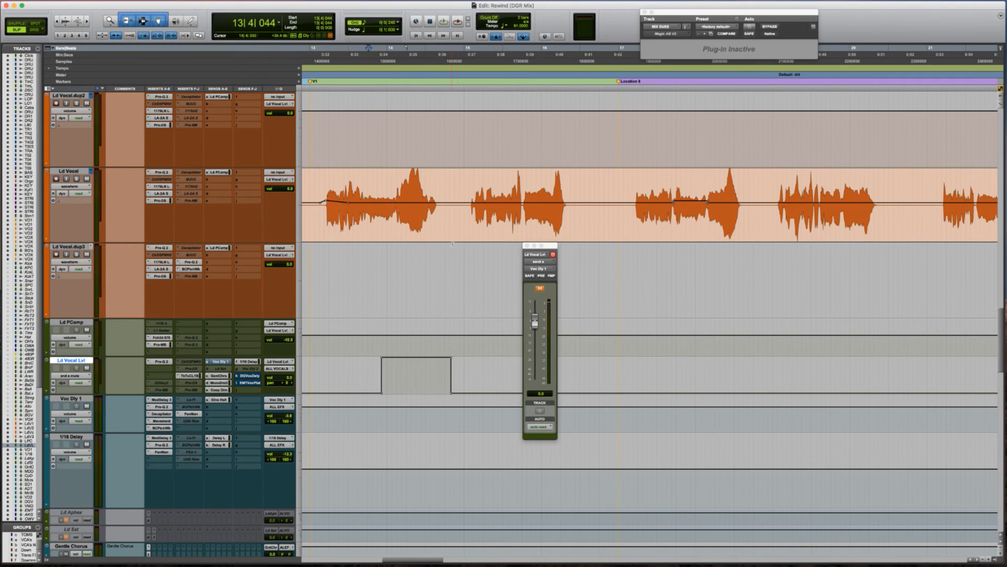
Automate a second unmuted section of Ld Vocal Lvl's Voc Dly 1 send over the phrase ending at bar 16 and audition it.
click(462, 188)
key(space)
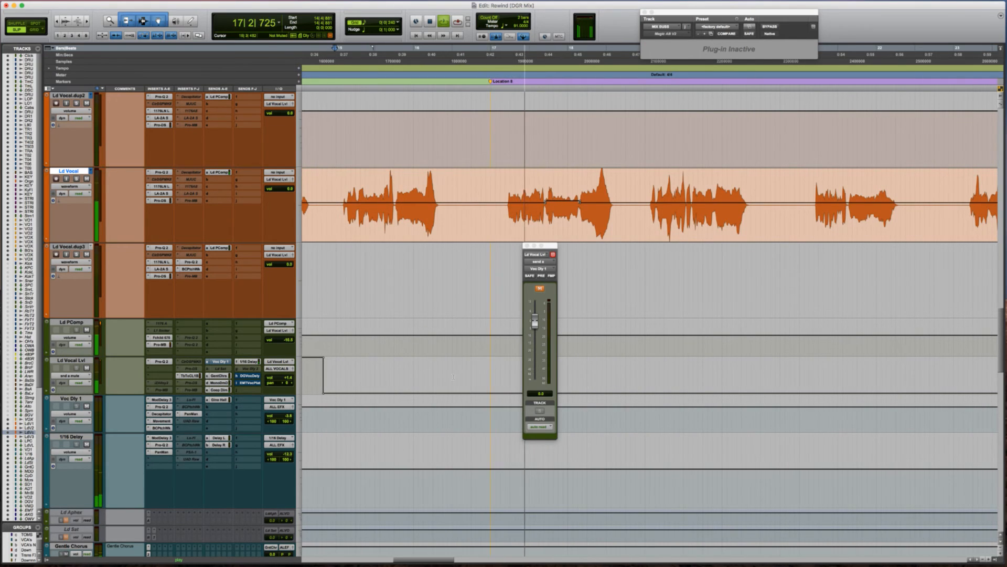
key(space)
drag(394, 374, 422, 357)
click(363, 367)
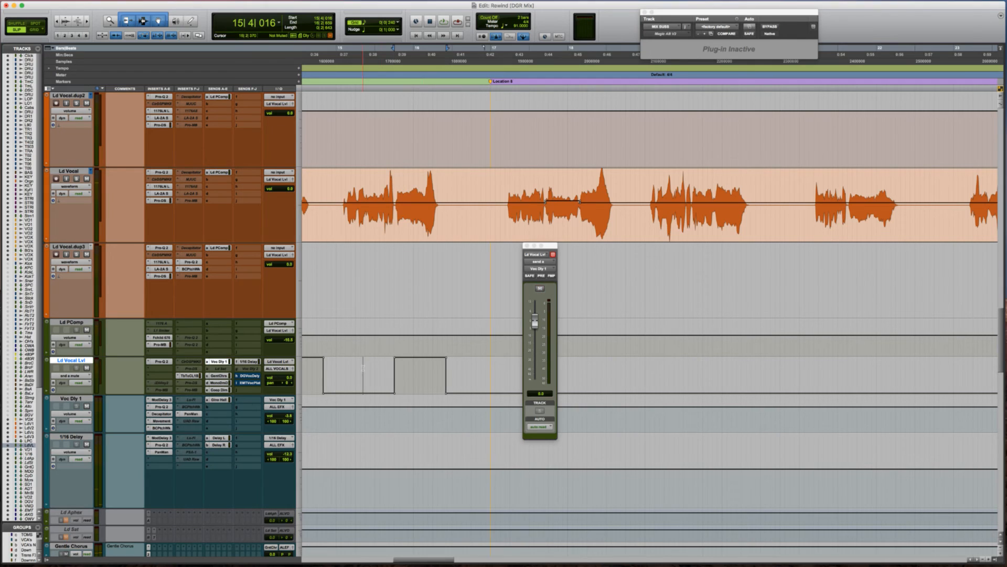
key(space)
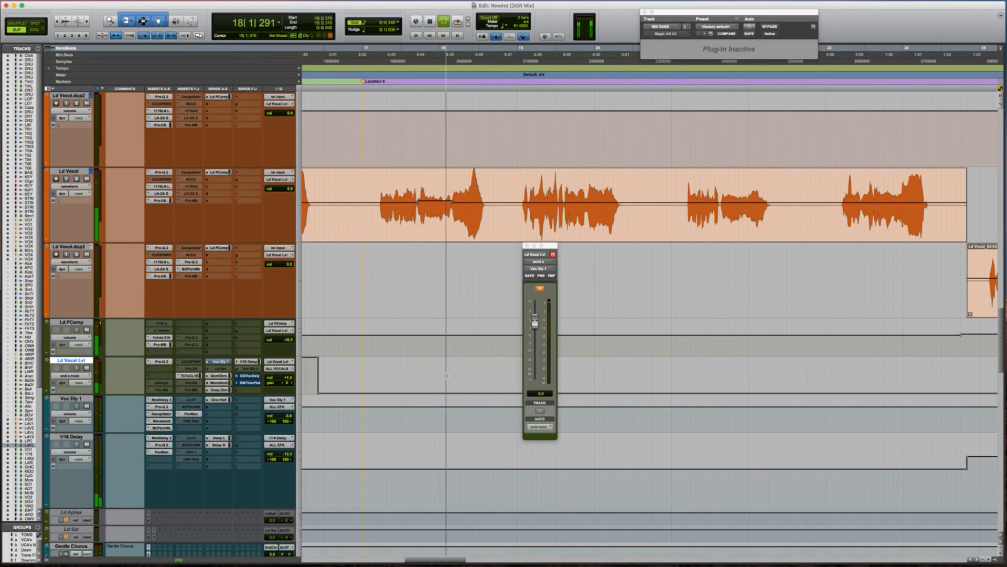
key(space)
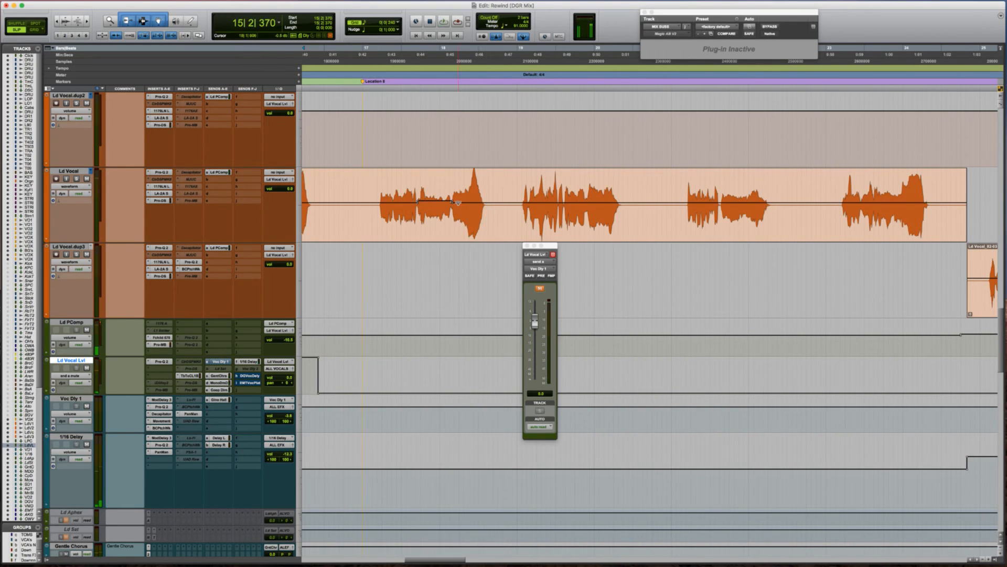
Audition the Ld Vocal phrases from bar 17 through bar 20.
click(453, 185)
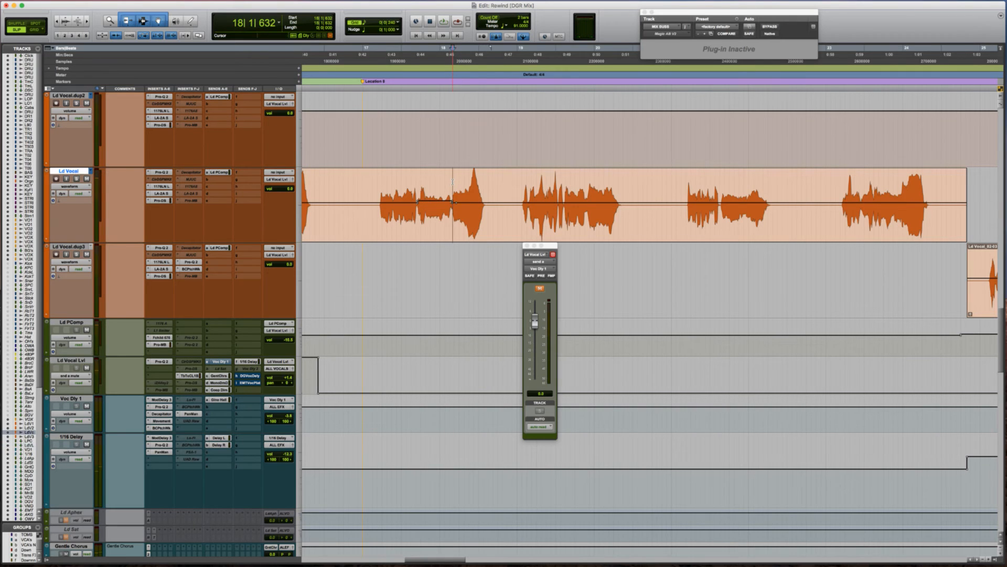
key(super+])
key(super+])
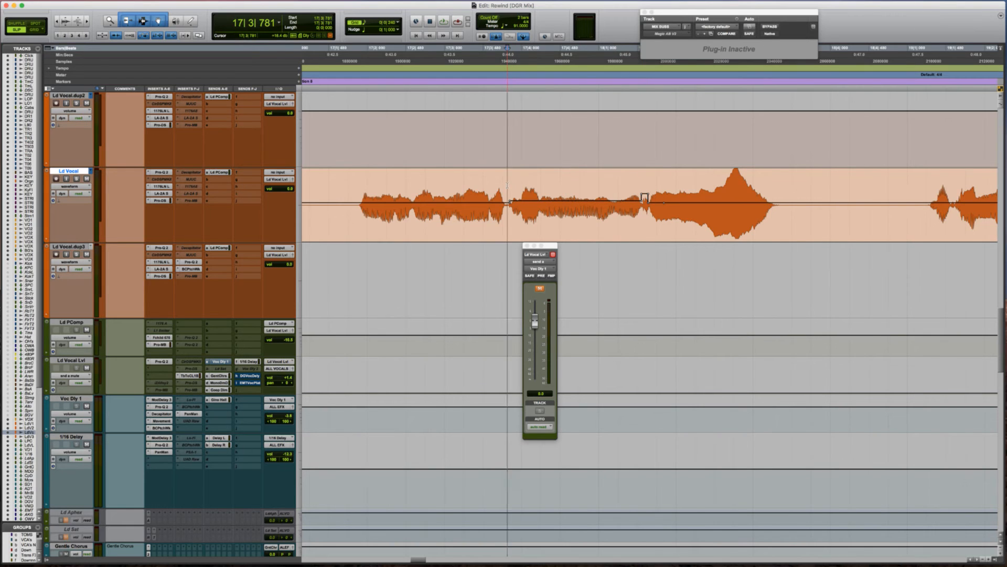
key(space)
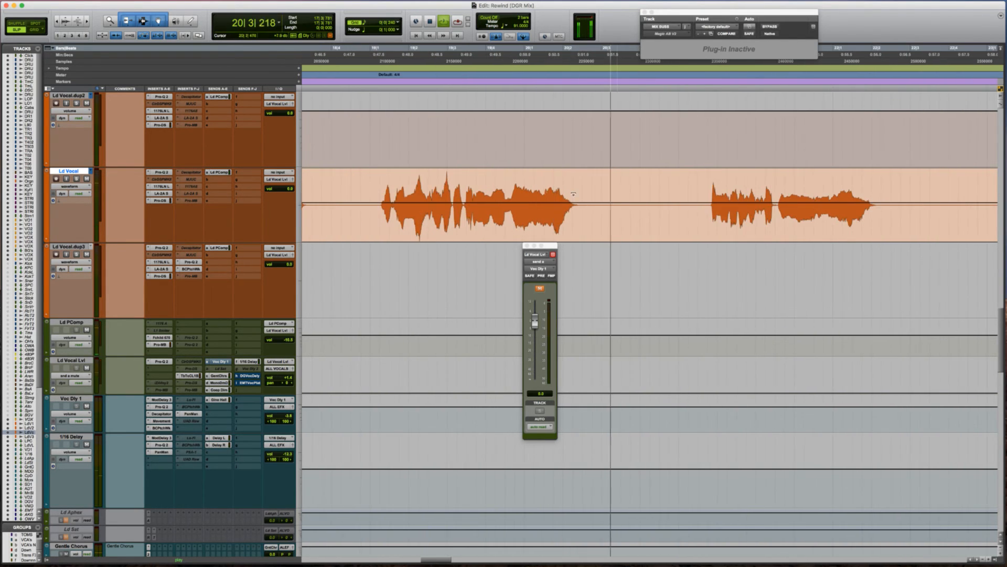
key(space)
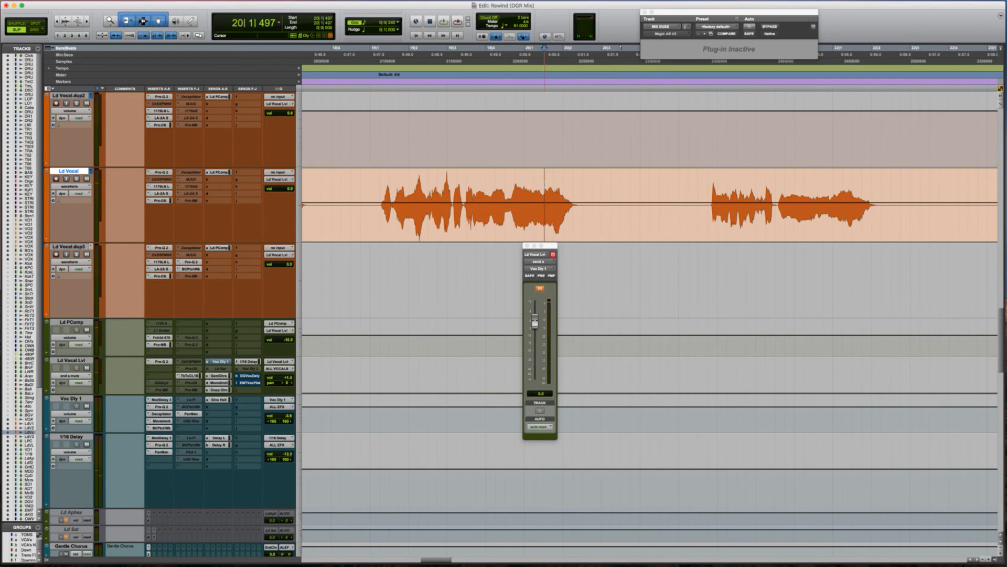
Move the send window clear of the vocal phrase and open 1/16 Delay's send to Delay L in it.
drag(550, 247, 659, 248)
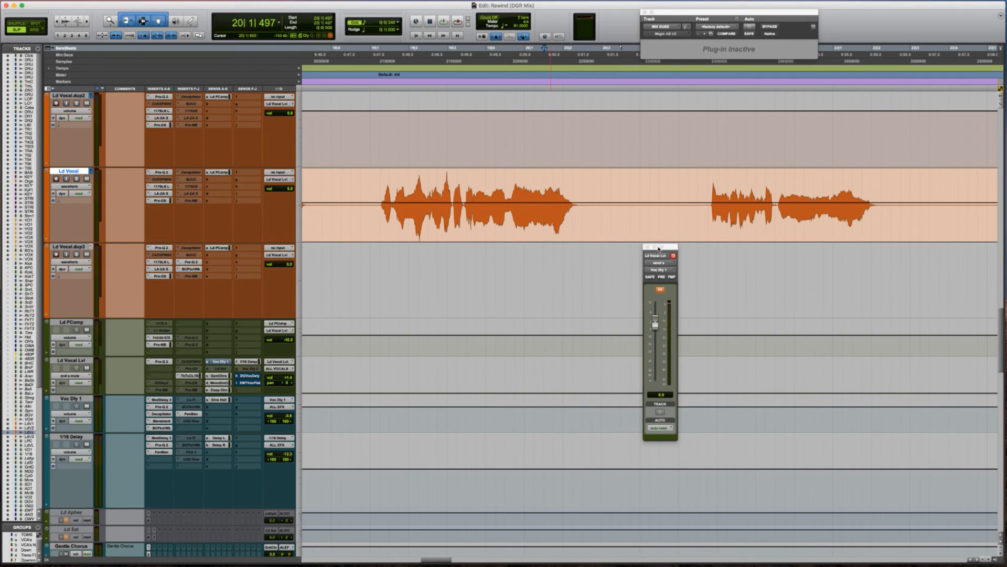
scroll(550, 287, down, 5)
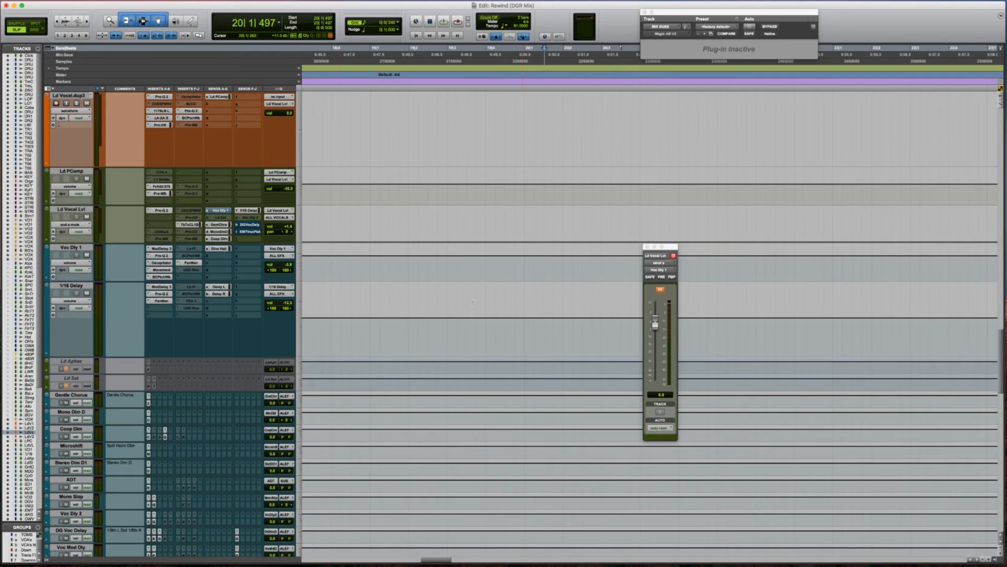
click(67, 287)
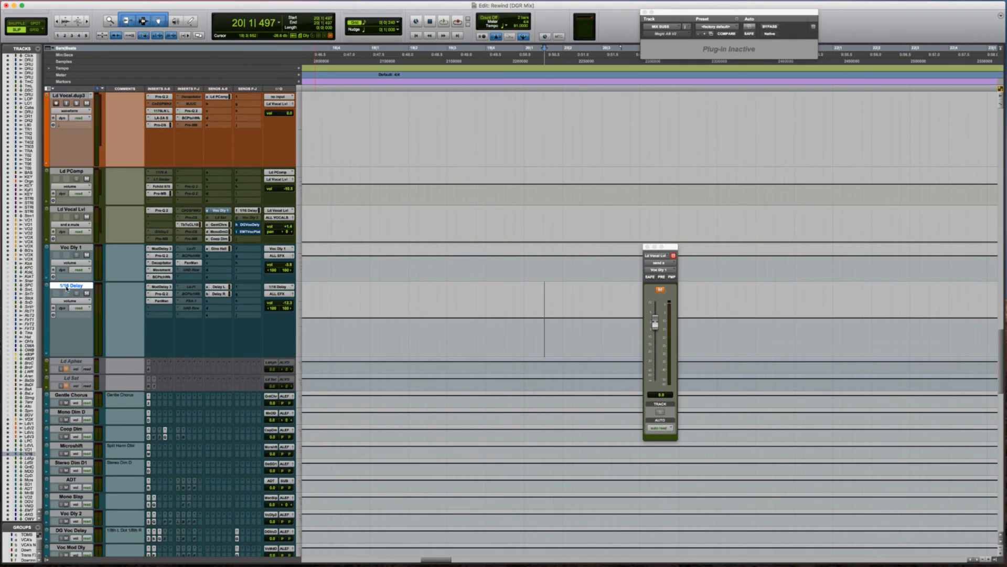
click(220, 287)
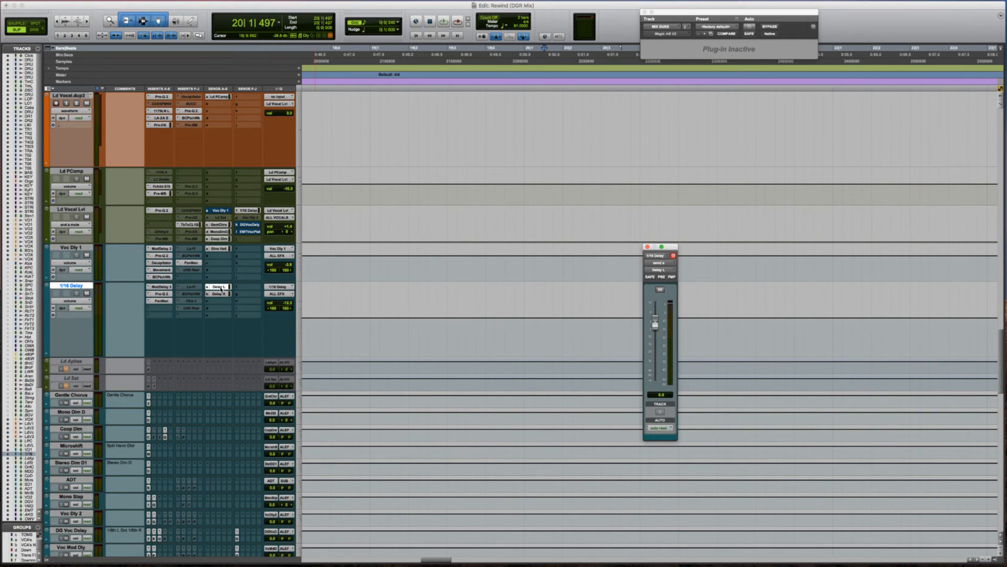
scroll(420, 294, up, 5)
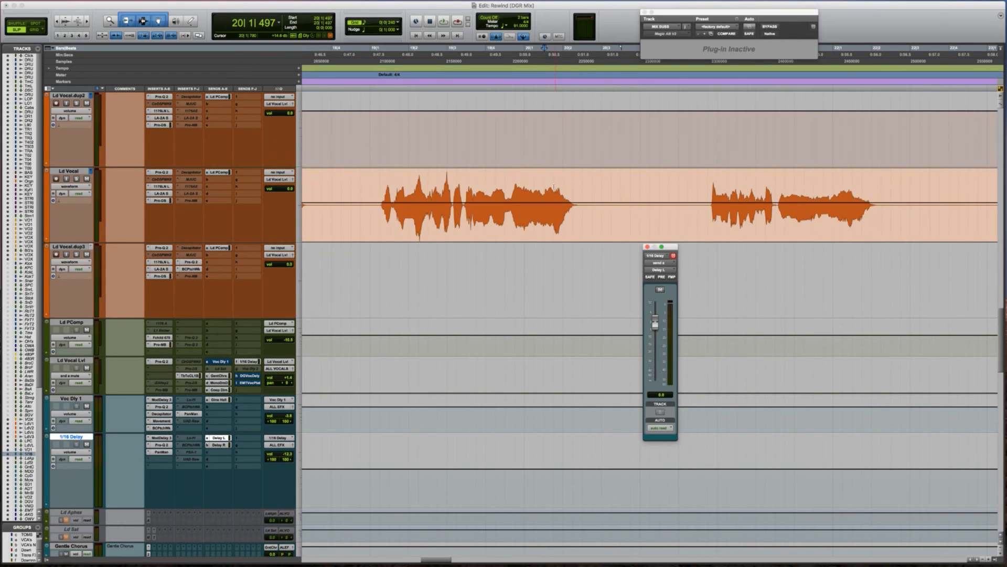
Automate 1/16 Delay's Delay L send level over the end of the vocal phrase at bar 20 and audition it.
drag(545, 184, 595, 184)
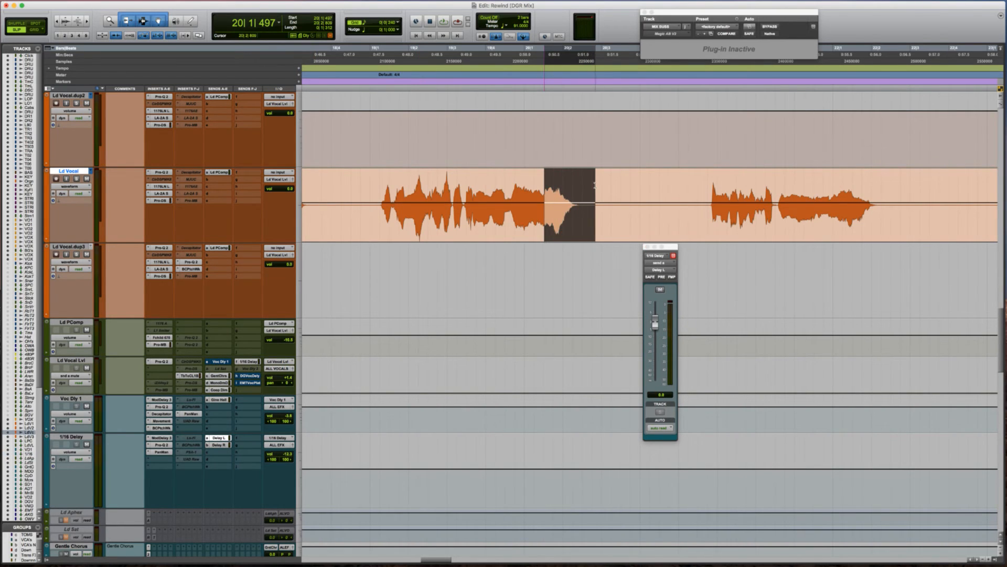
key(semicolon)
key(semicolon)
key(semicolon)
key(semicolon)
key(semicolon)
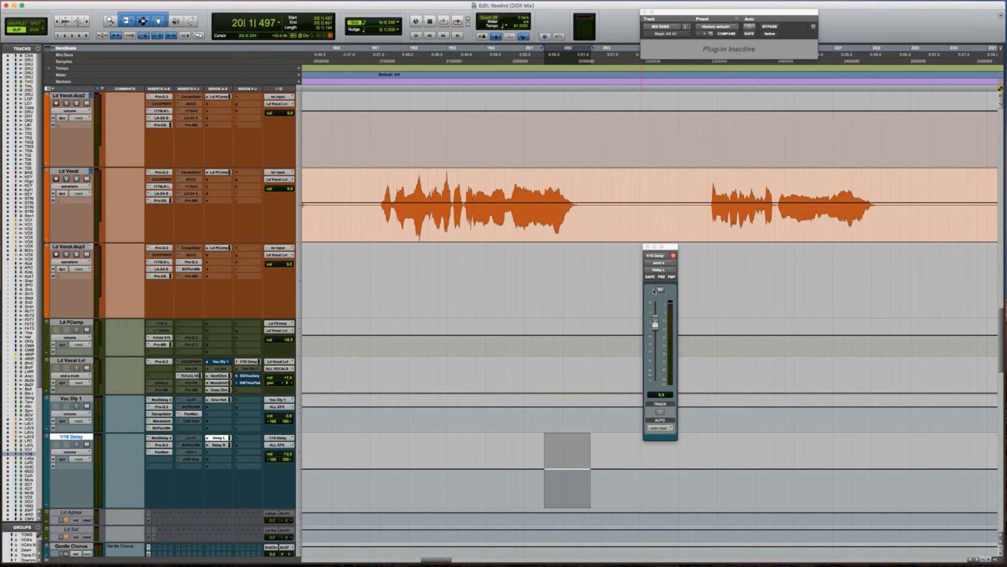
click(654, 318)
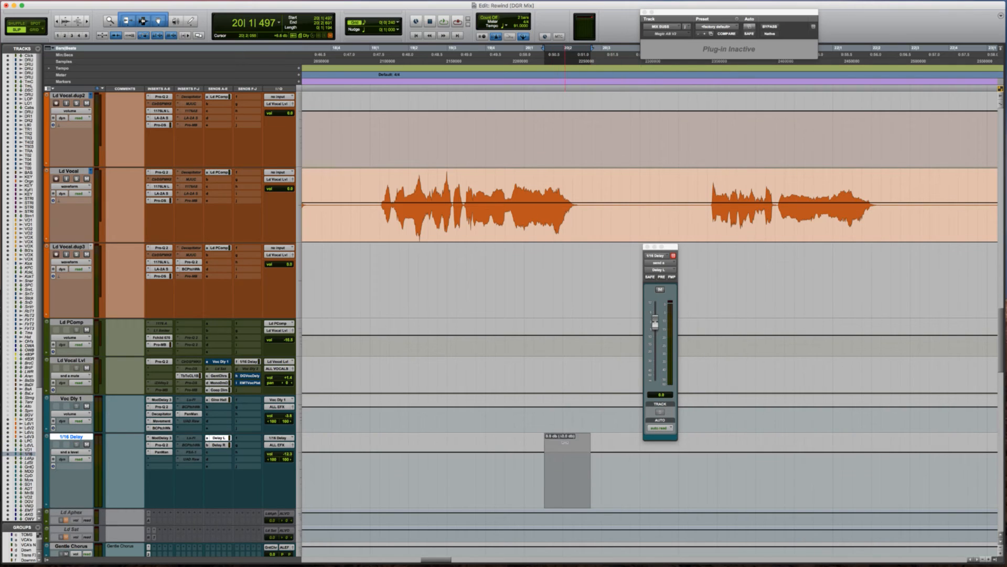
drag(564, 436, 564, 432)
click(507, 467)
key(space)
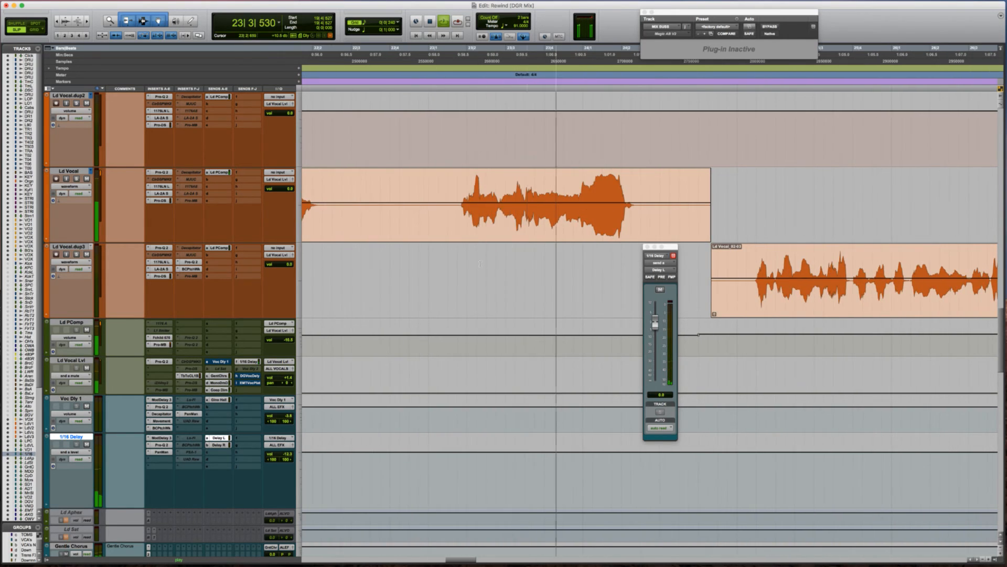
key(space)
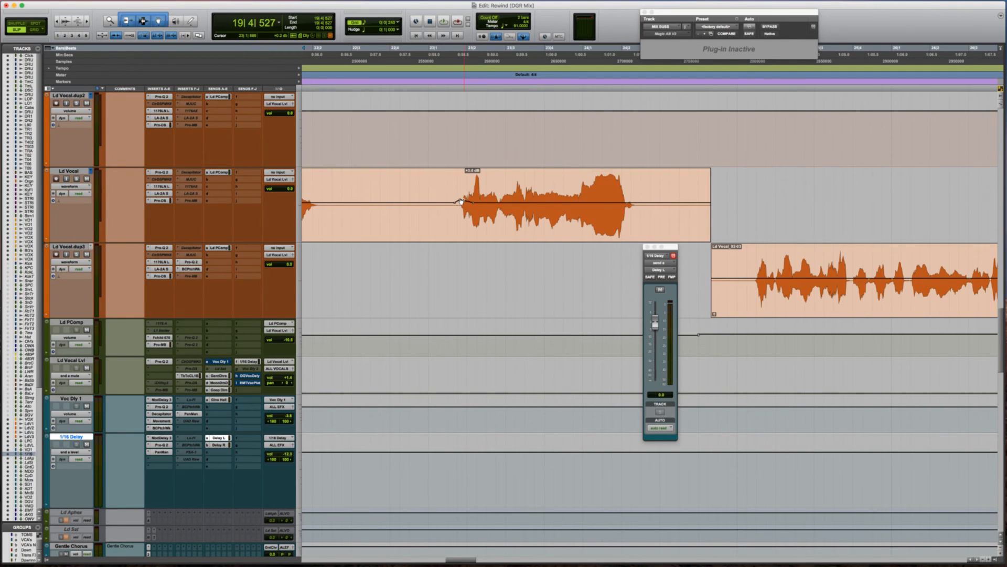
Raise the clip gain at the start of the Ld Vocal phrase at bar 23 and audition it.
click(425, 175)
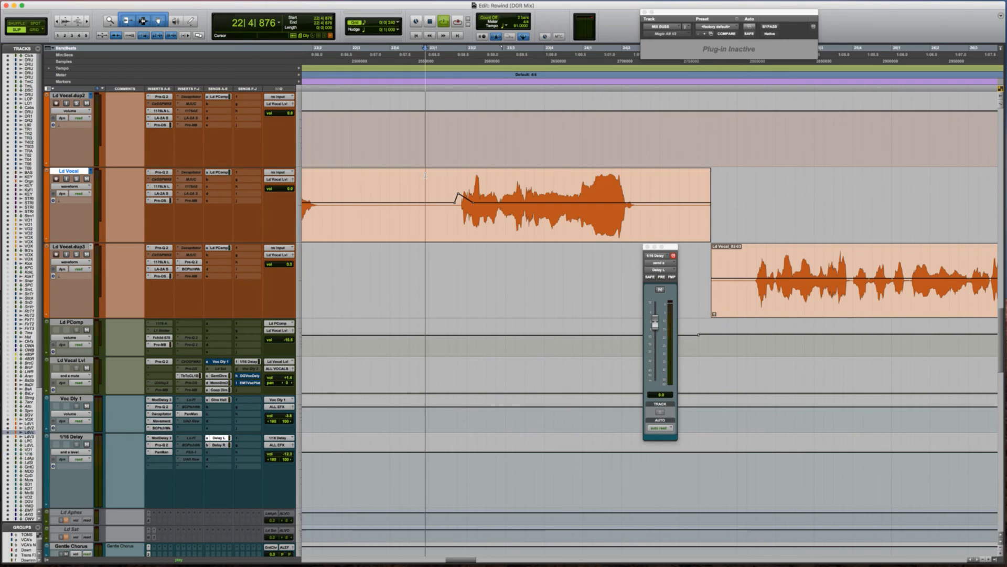
key(space)
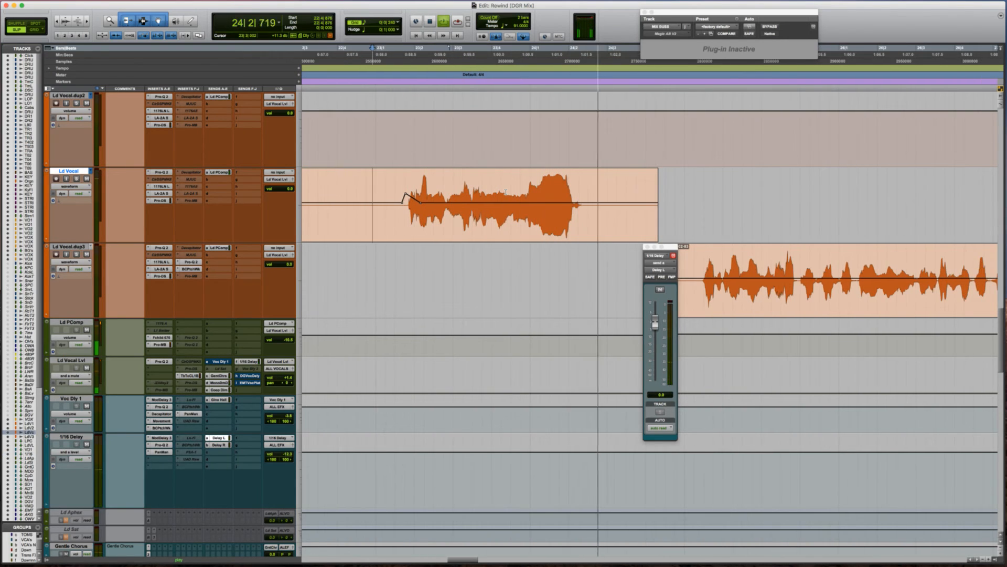
key(space)
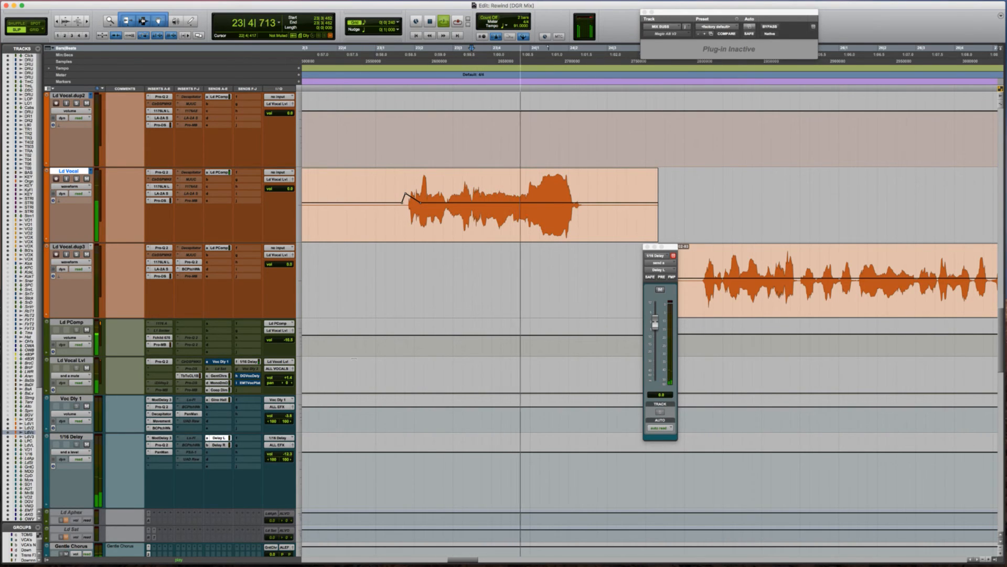
Audition the Ld Vocal phrase around bar 23, beat 4, to locate where the delay throw should begin.
key(space)
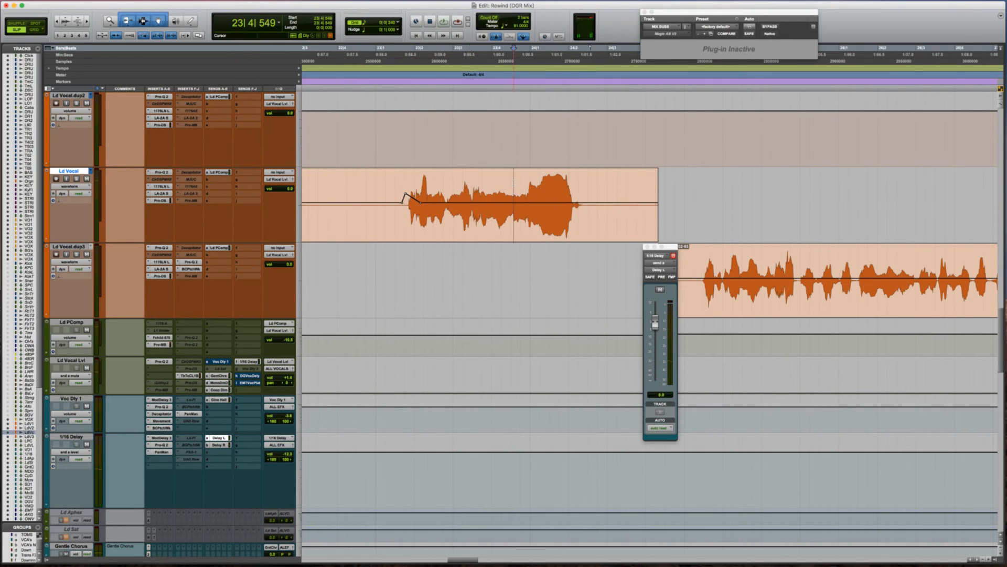
key(space)
key(space)
click(497, 182)
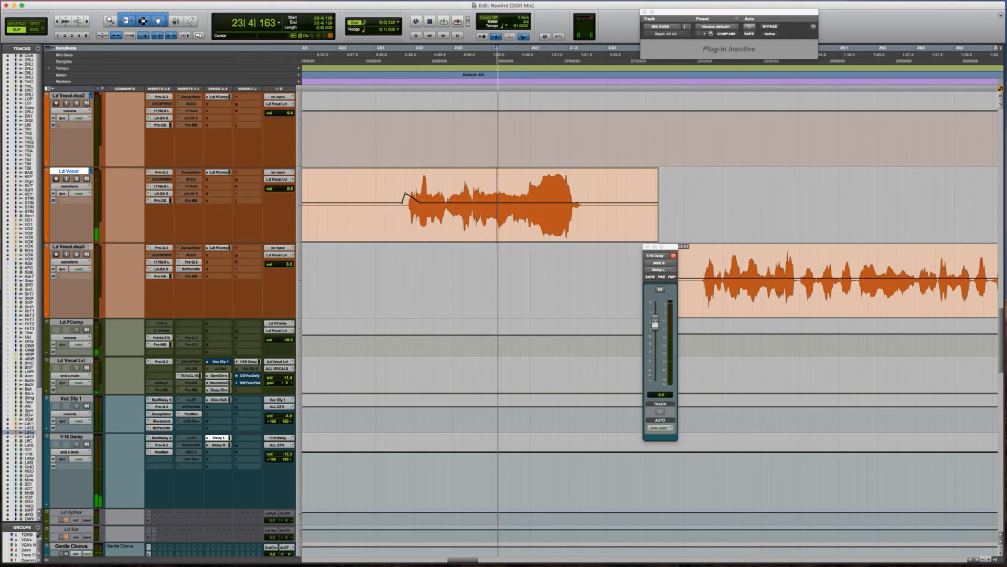
key(space)
key(space)
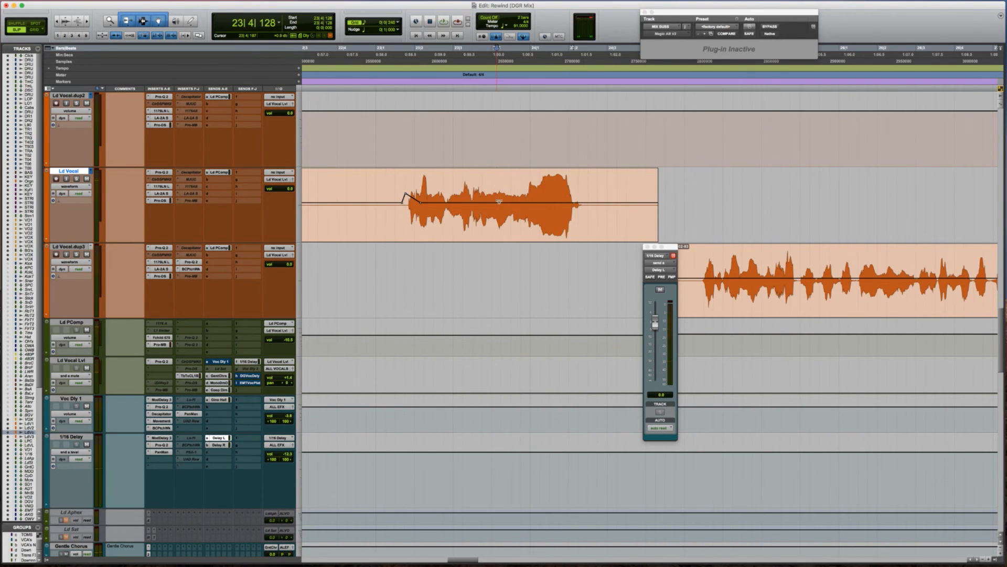
Unmute Ld Vocal Lvl's send to Voc Dly 1 from bar 23, beat 4, to just past the phrase's end and audition it.
key(semicolon)
key(semicolon)
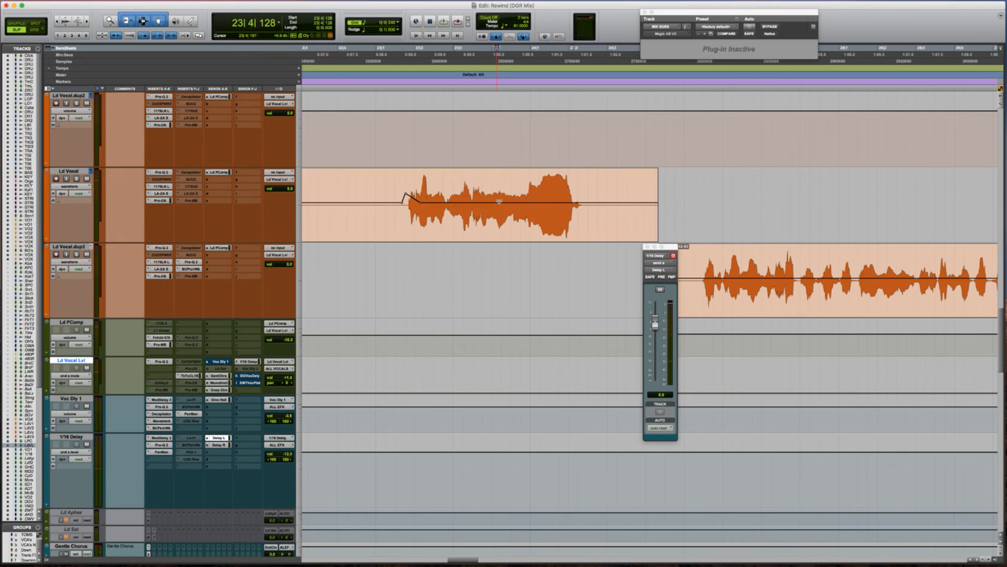
shift+click(596, 371)
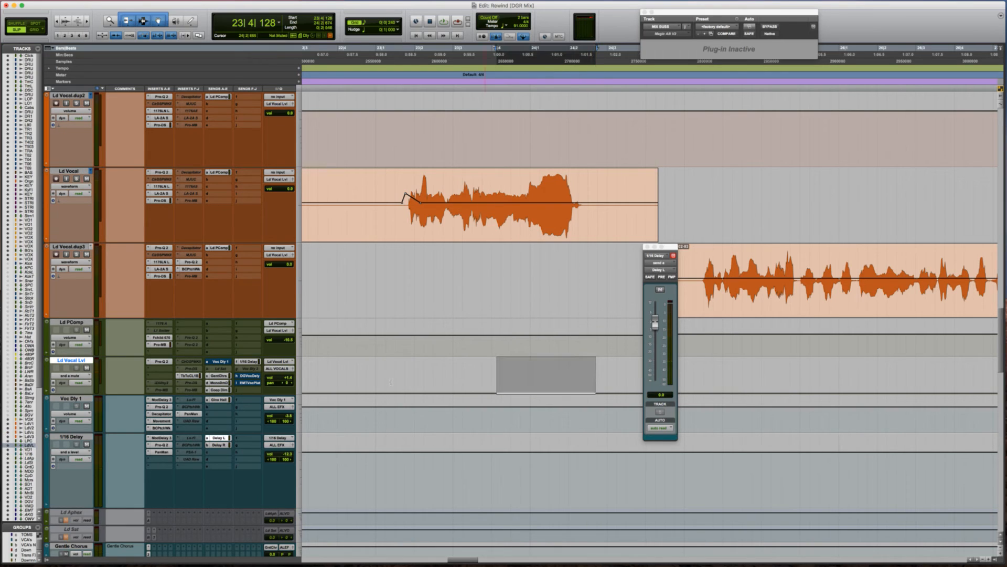
click(220, 362)
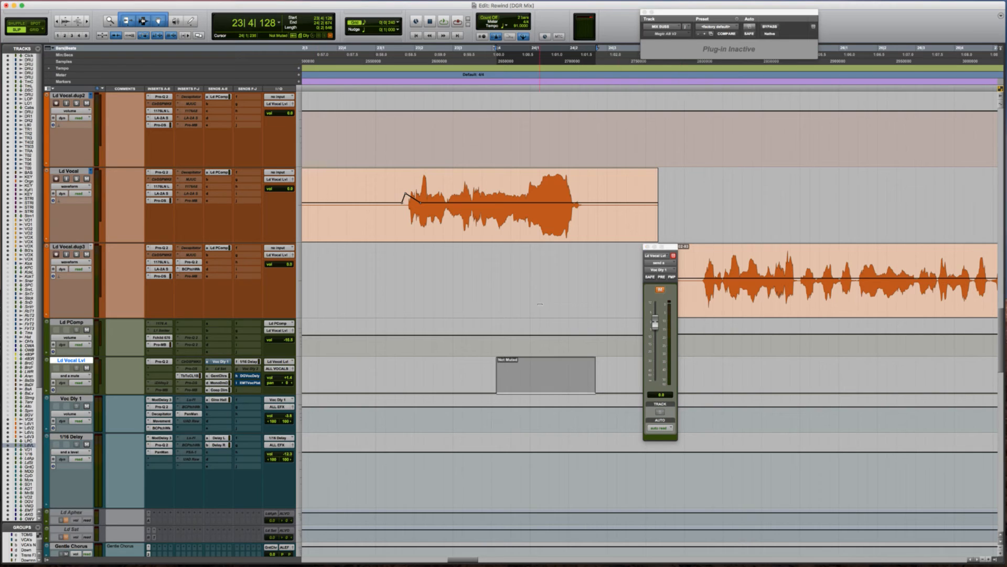
click(389, 375)
key(space)
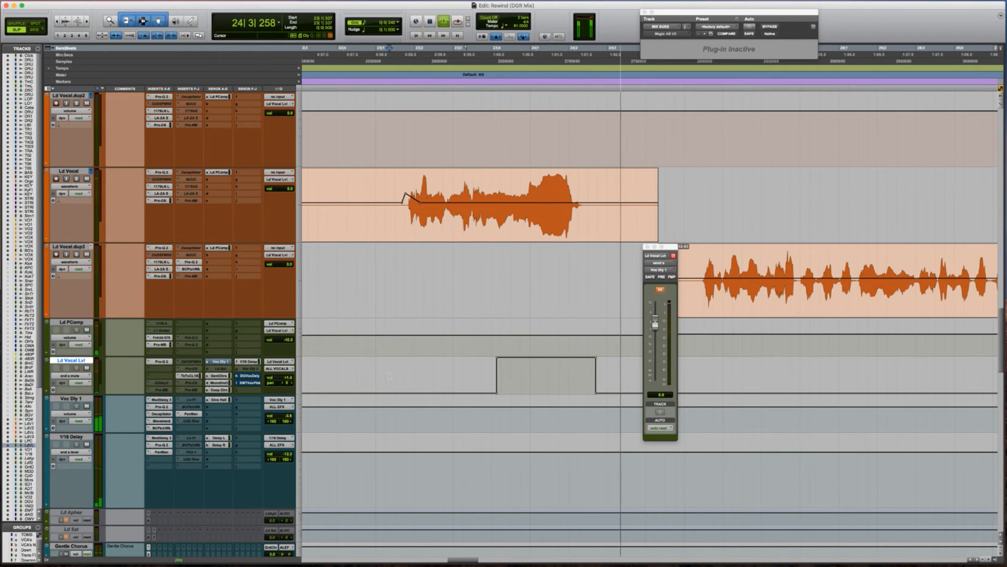
key(space)
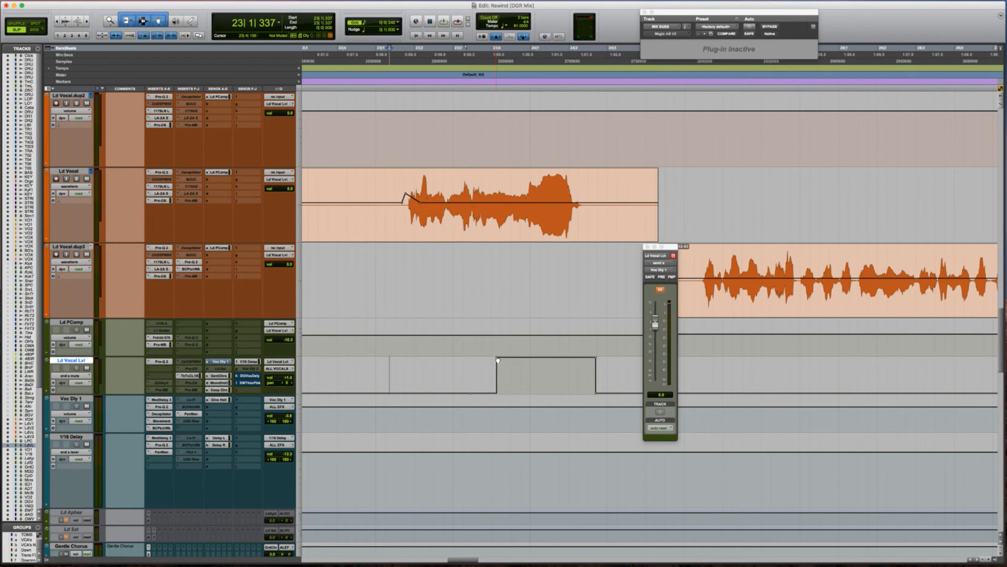
Extend the unmuted Voc Dly 1 send section back to mid-beat 3 of bar 23 and audition the phrase.
drag(486, 361, 464, 354)
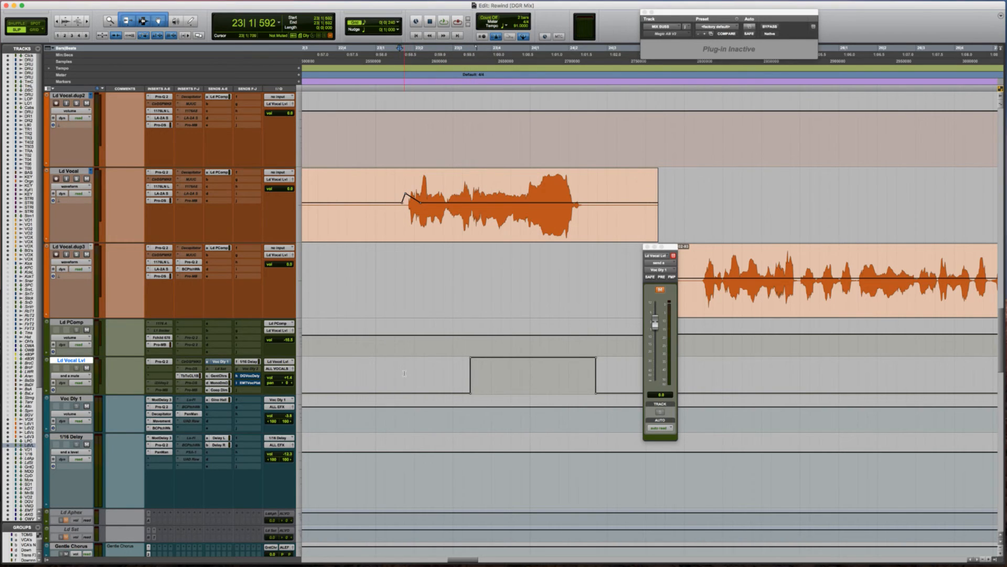
key(space)
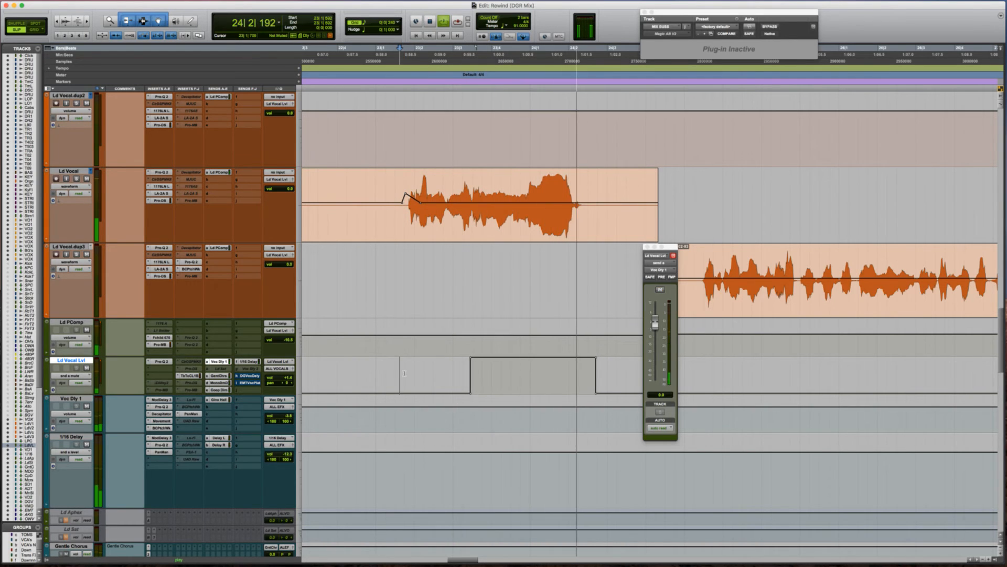
key(space)
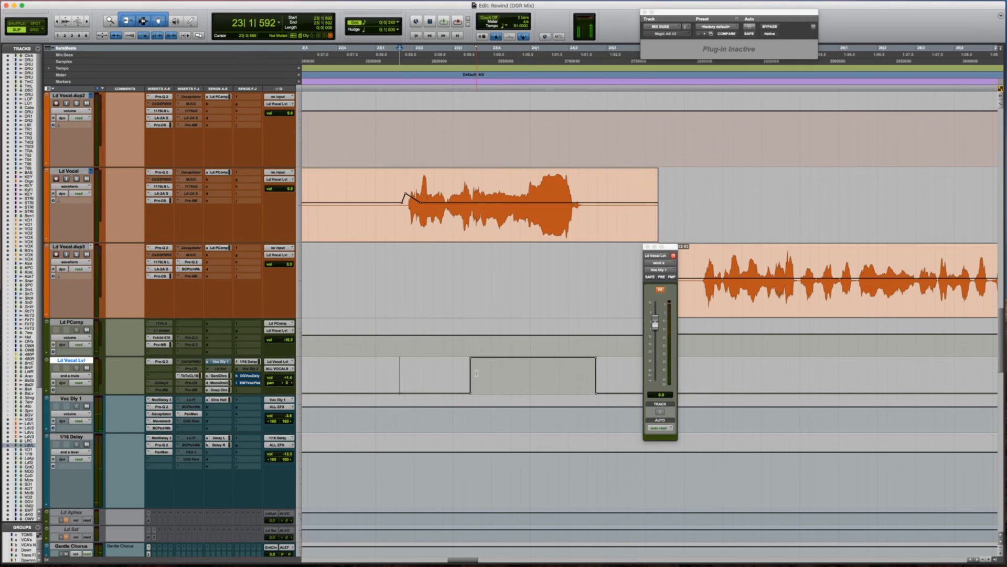
key(space)
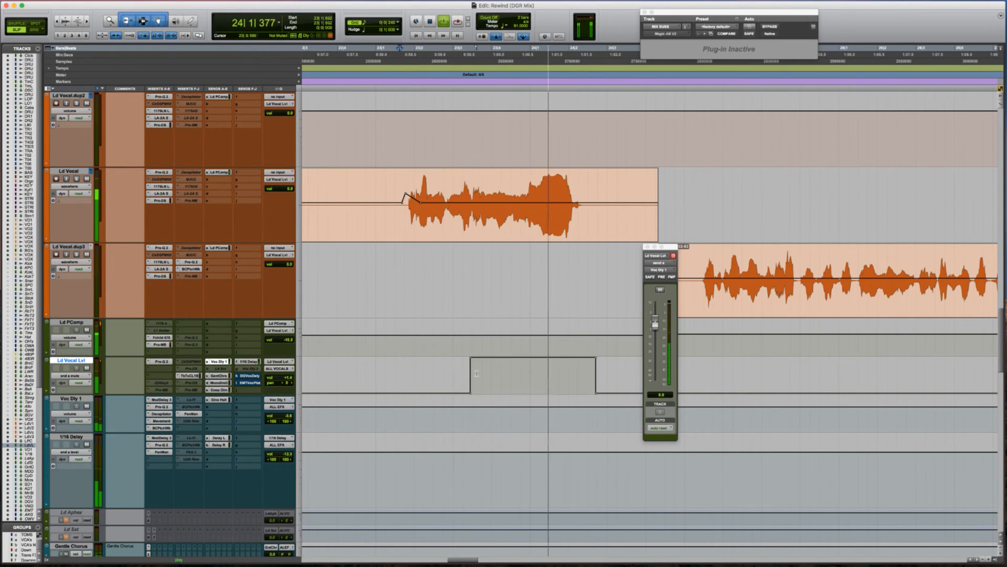
key(space)
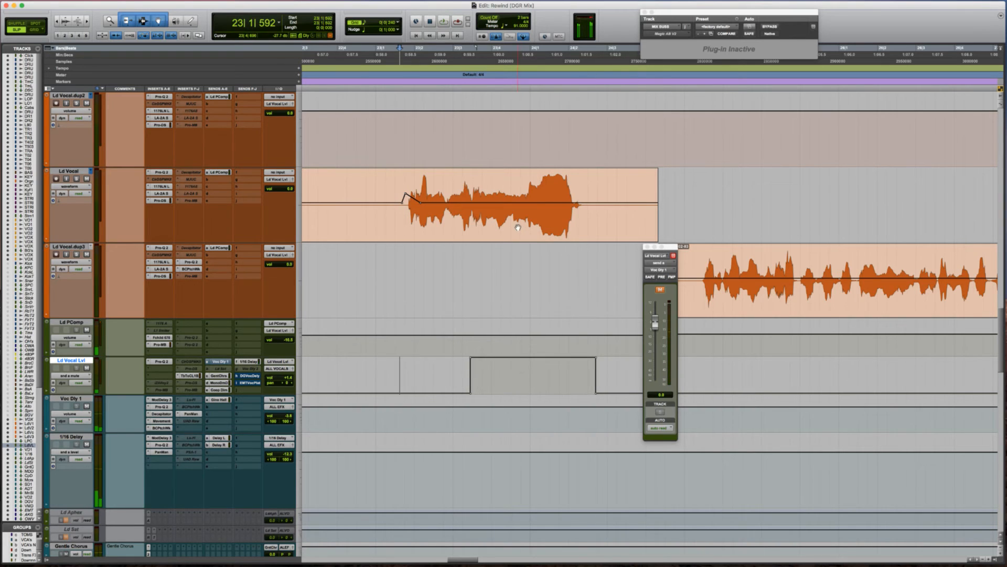
scroll(505, 316, right, 3)
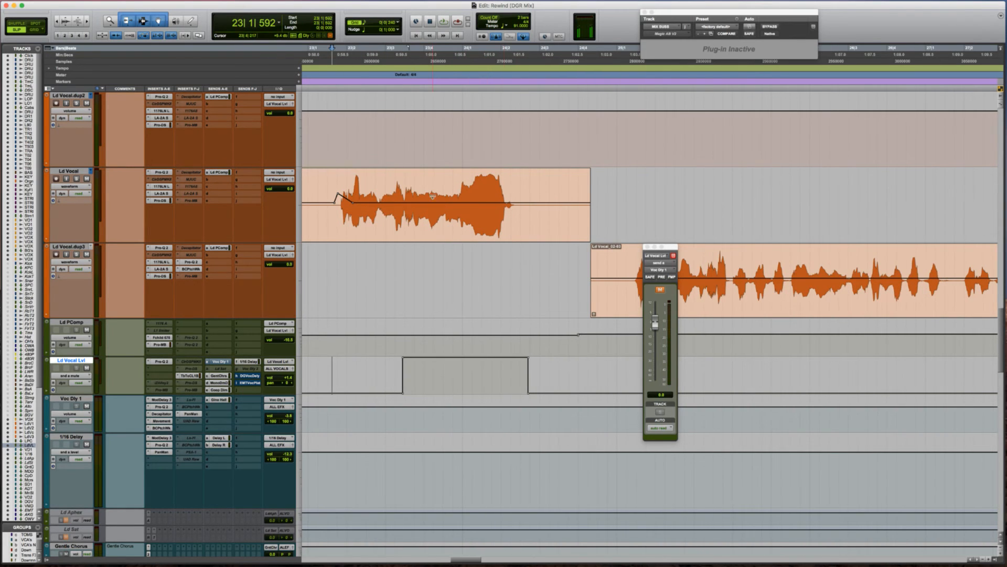
click(329, 182)
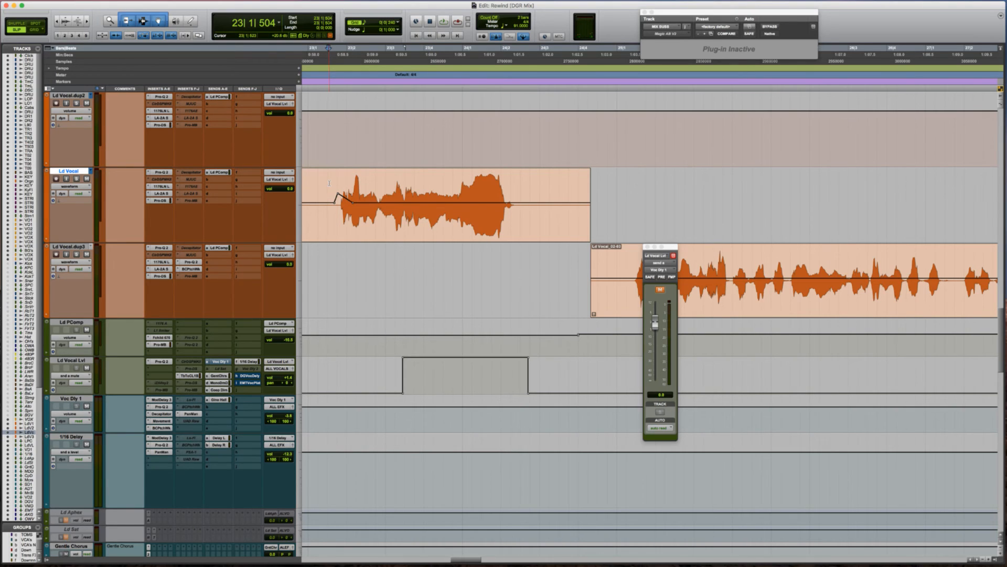
key(space)
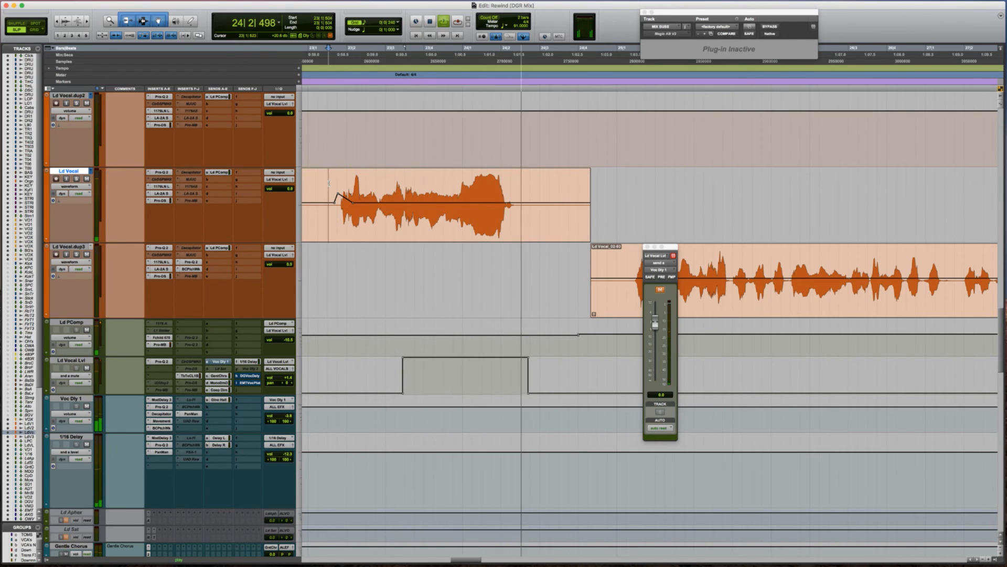
key(space)
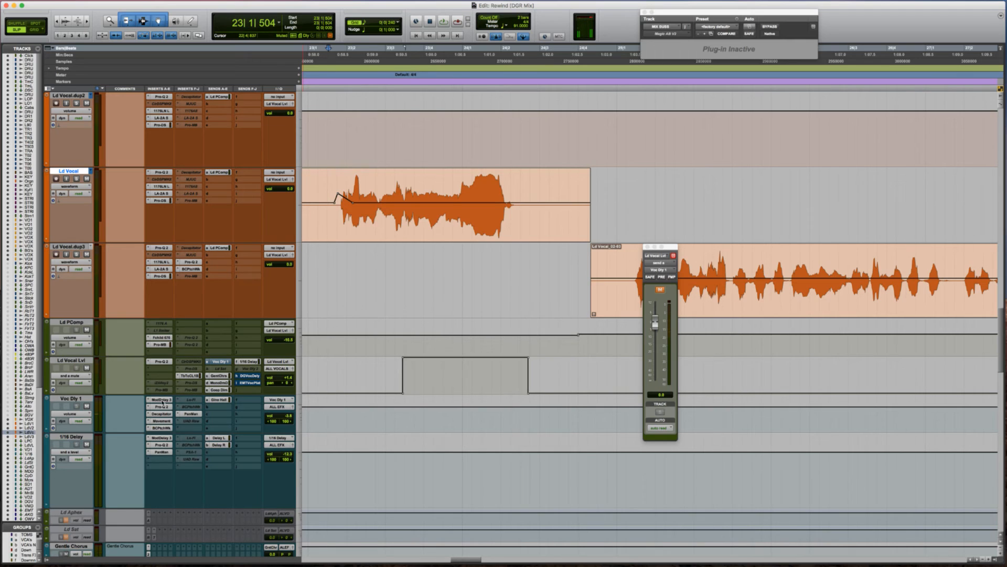
Open the Mod Delay III insert on Voc Dly 1 and audition the delay throw with it.
click(161, 400)
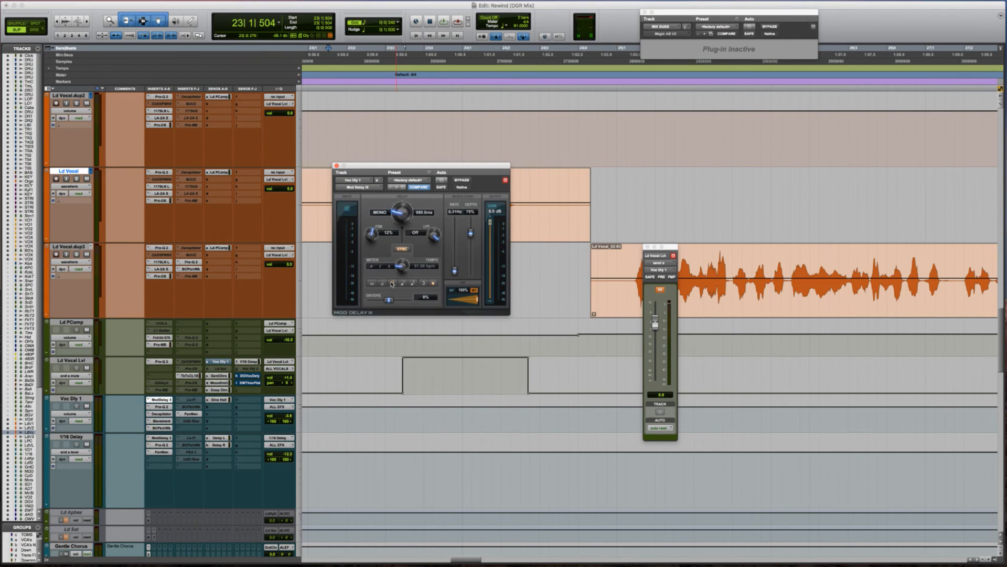
key(space)
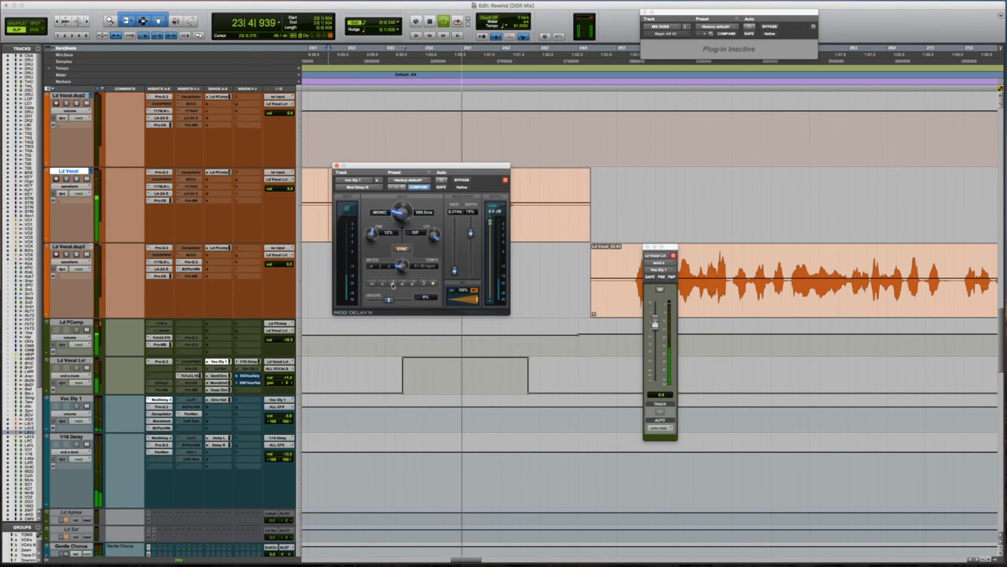
key(space)
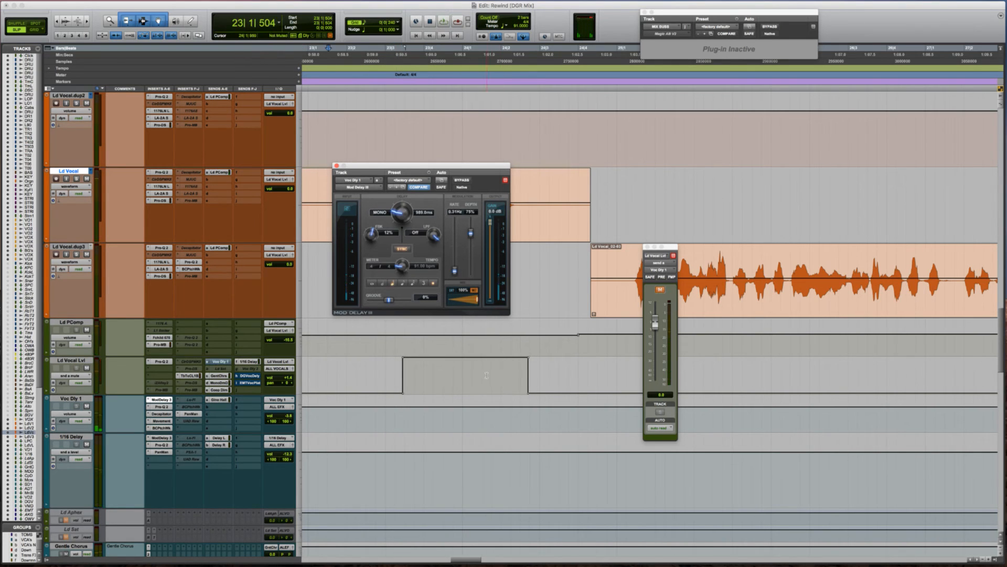
key(space)
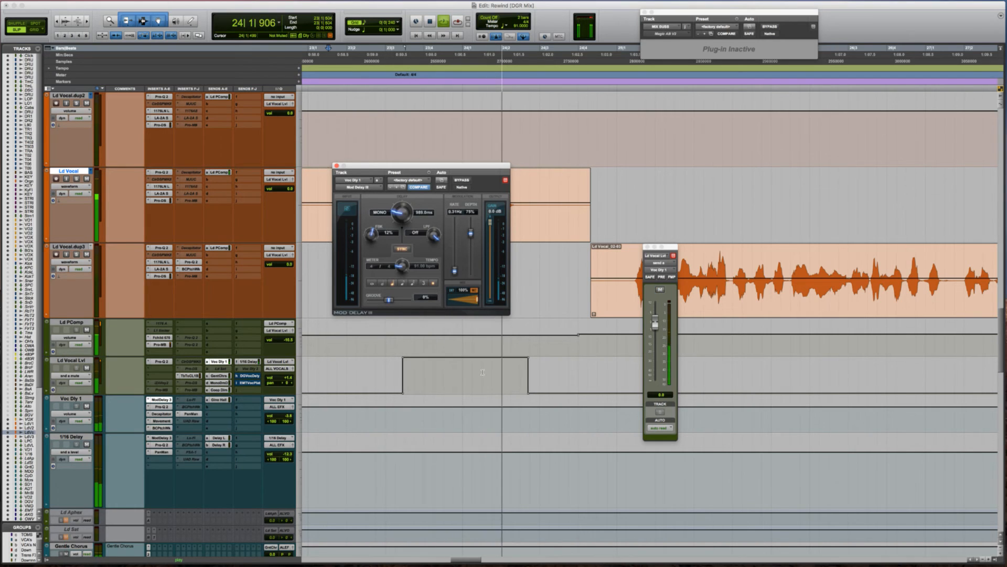
key(space)
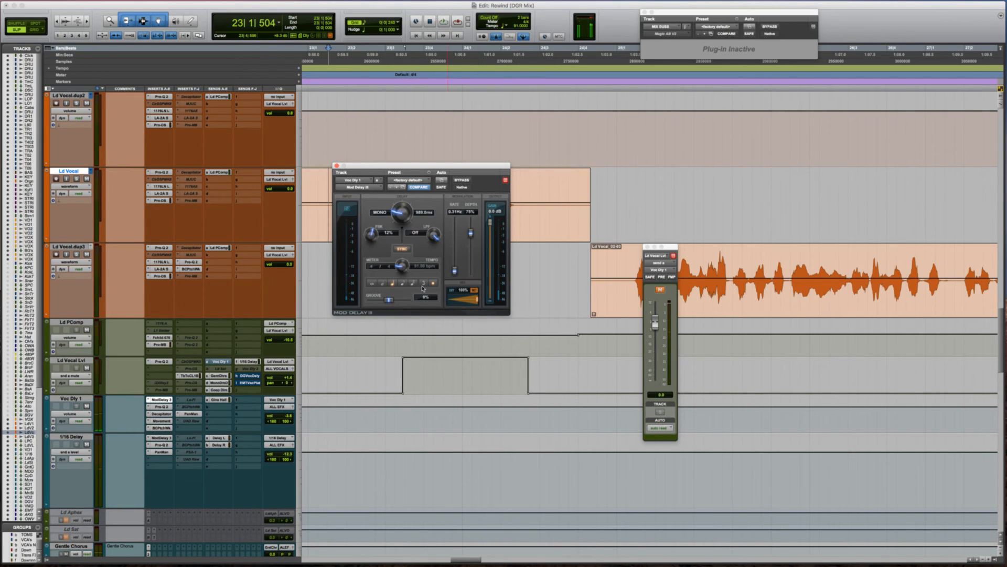
Enable automation for Mod Delay III's note value and show that automation on the Voc Dly 1 track.
right_click(393, 285)
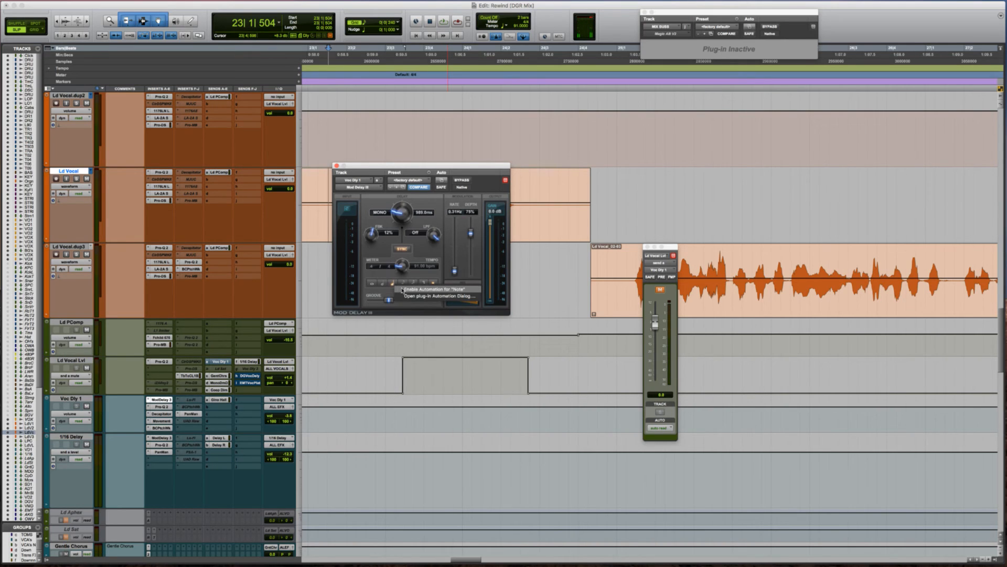
click(403, 289)
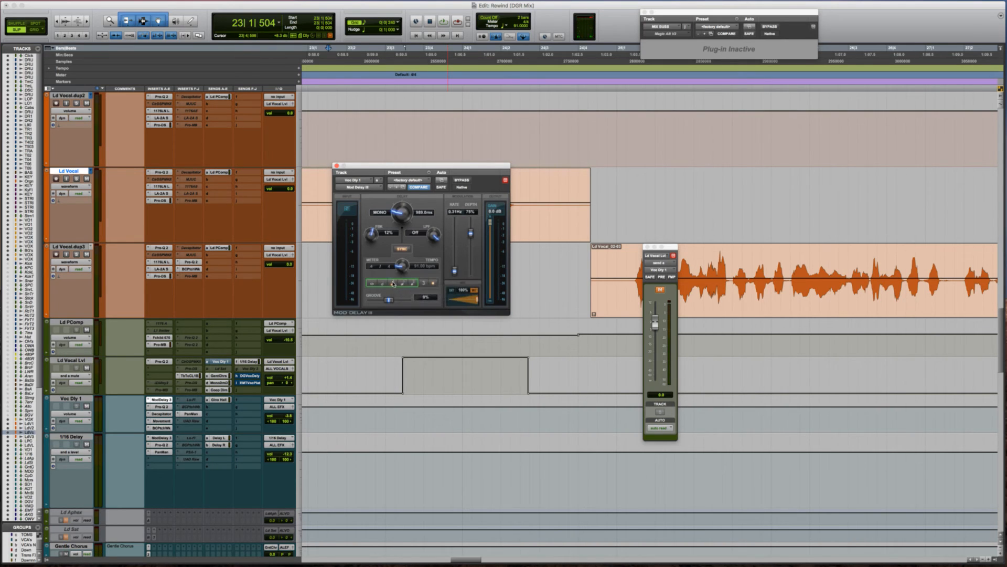
ctrl+super+click(393, 284)
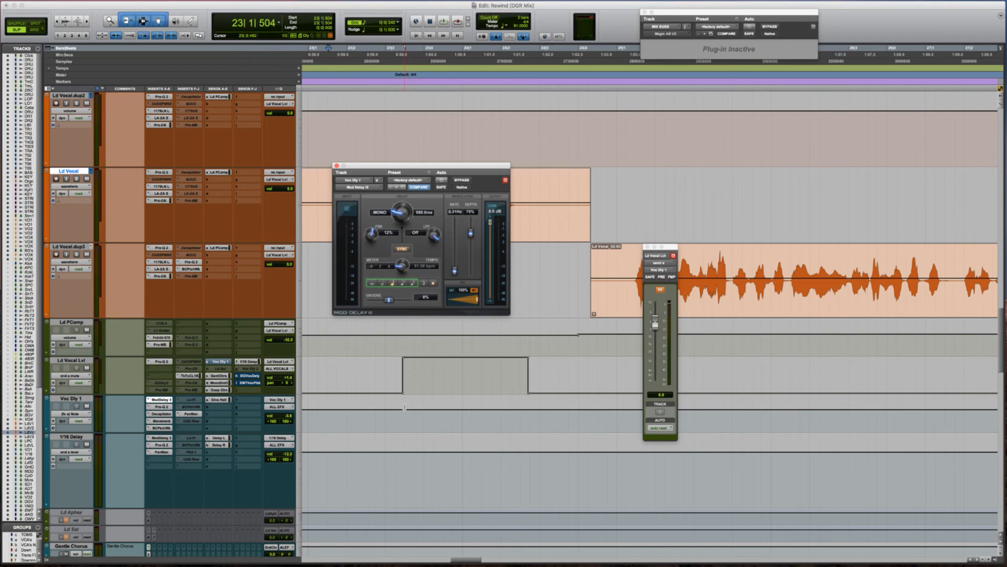
Try automating a longer Mod Delay III note value from bar 23, beat 3, into bar 25, undo it and audition again.
drag(388, 412, 623, 414)
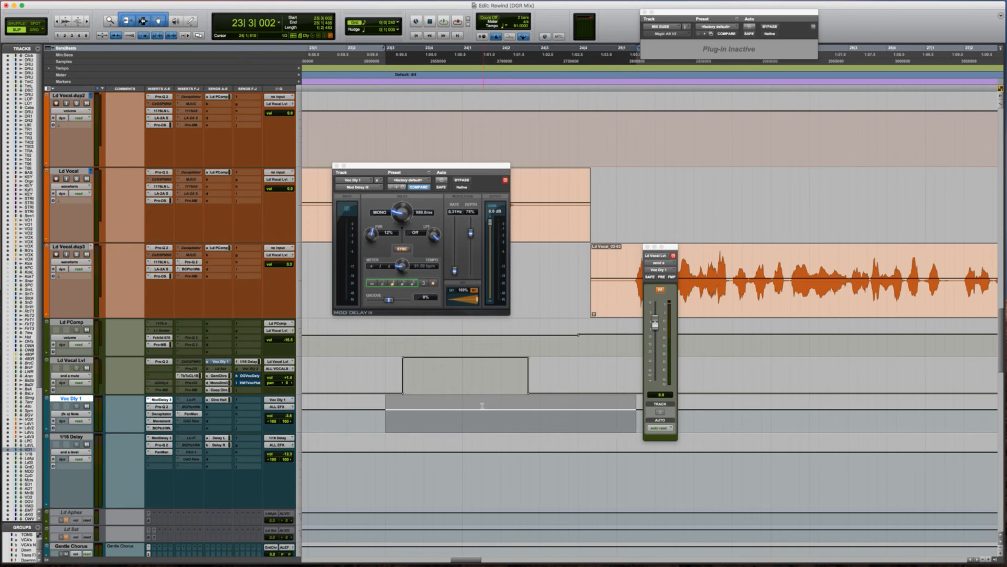
mouse_move(477, 402)
mouse_down()
mouse_move(475, 412)
mouse_move(475, 401)
mouse_up()
click(352, 412)
key(space)
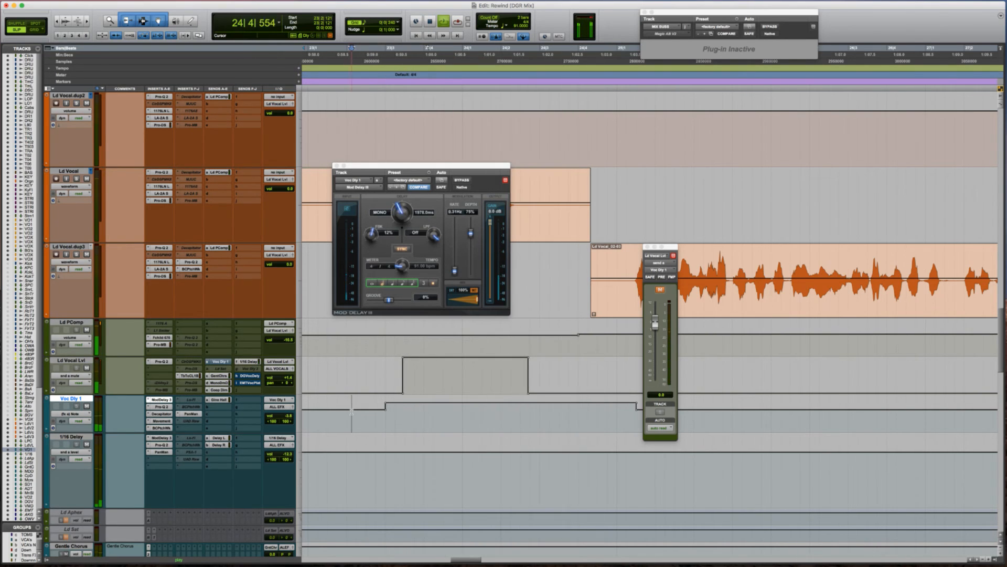
key(space)
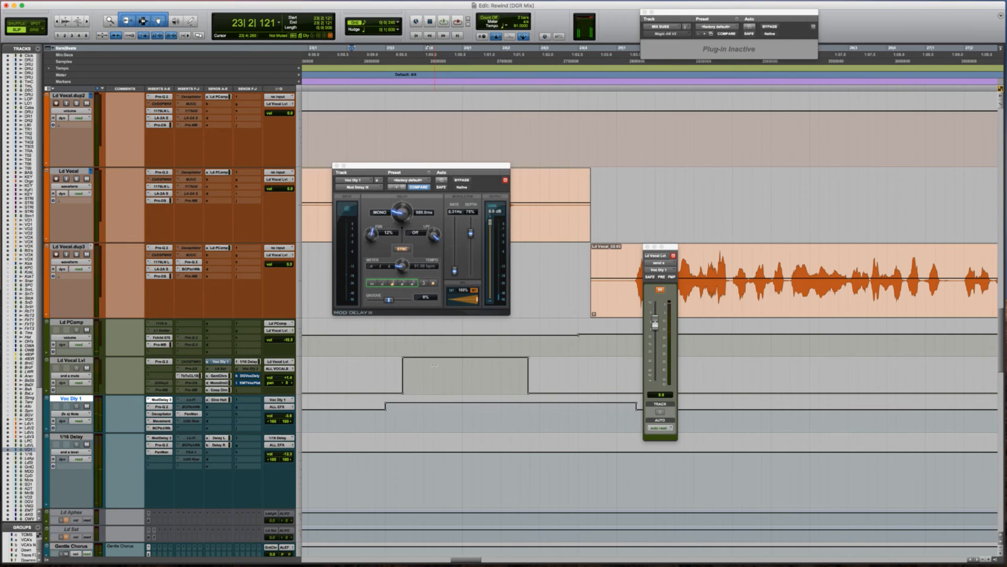
key(super+z)
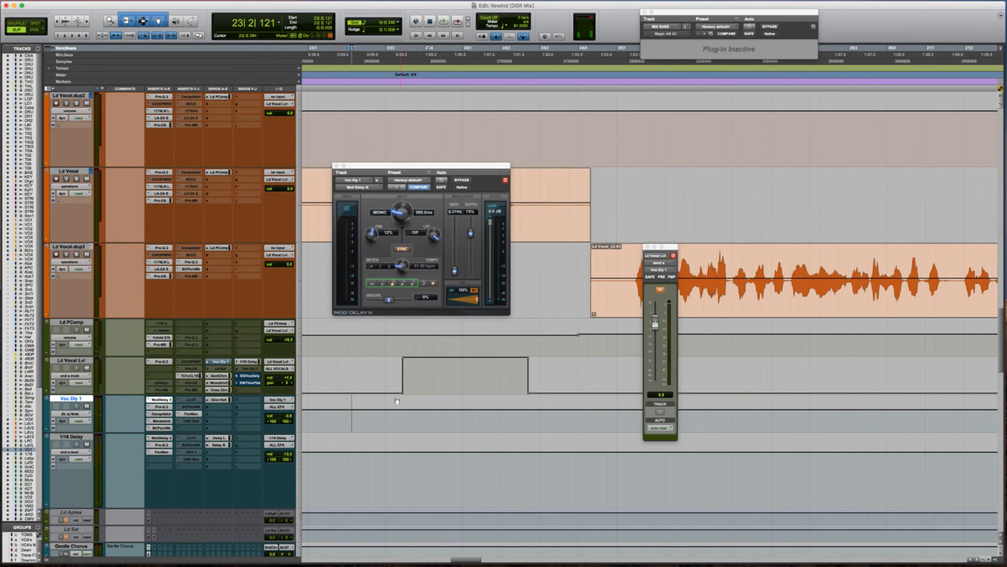
key(space)
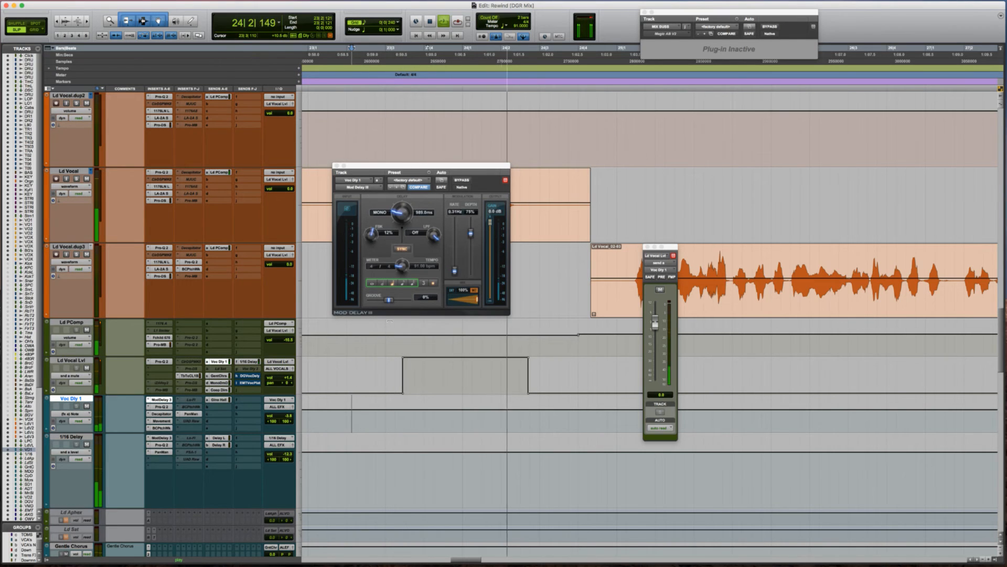
key(space)
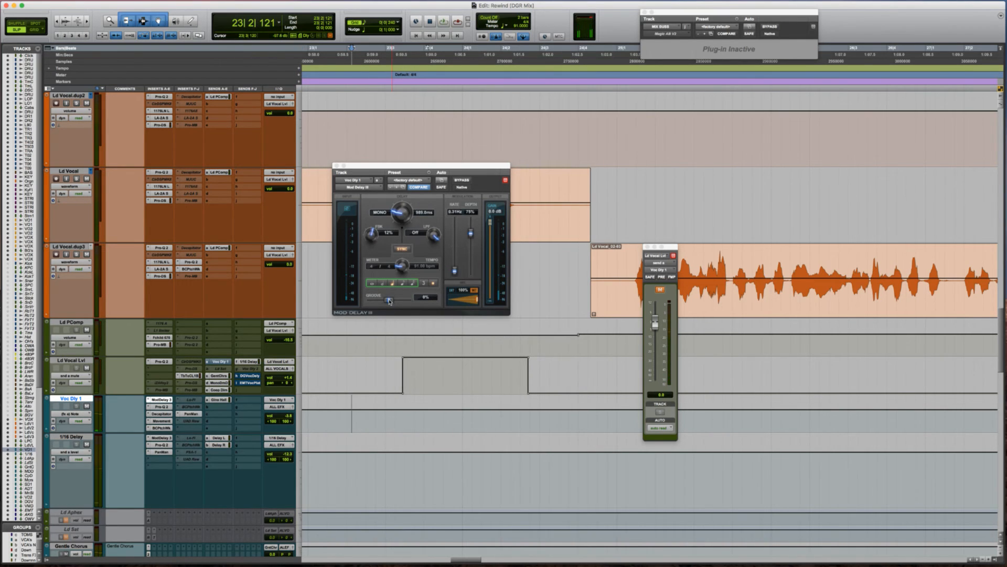
Enable Mod Delay III's Groove automation on Voc Dly 1, raise it from bar 23, beat 2, into bar 25 and audition it.
right_click(390, 301)
click(407, 305)
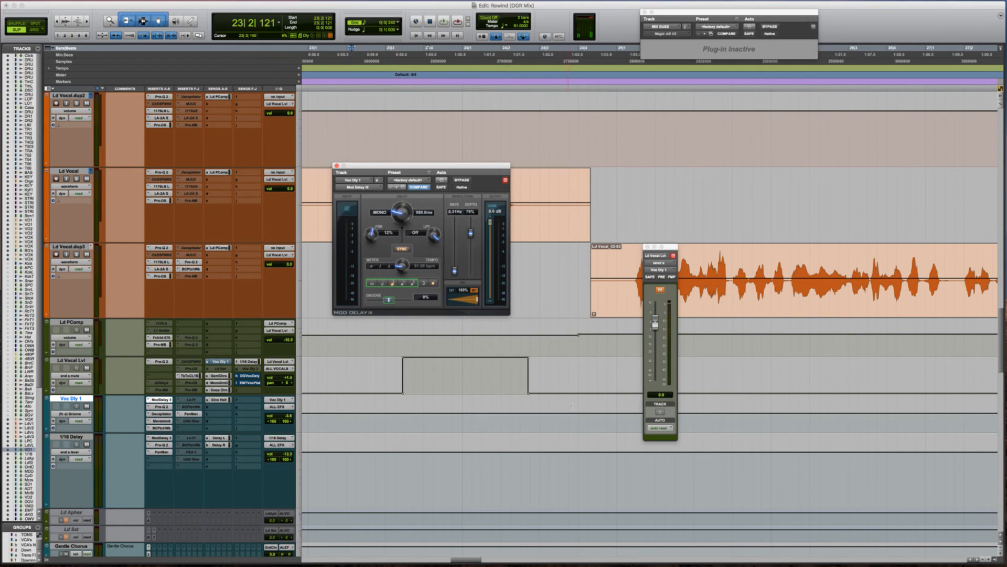
shift+click(634, 410)
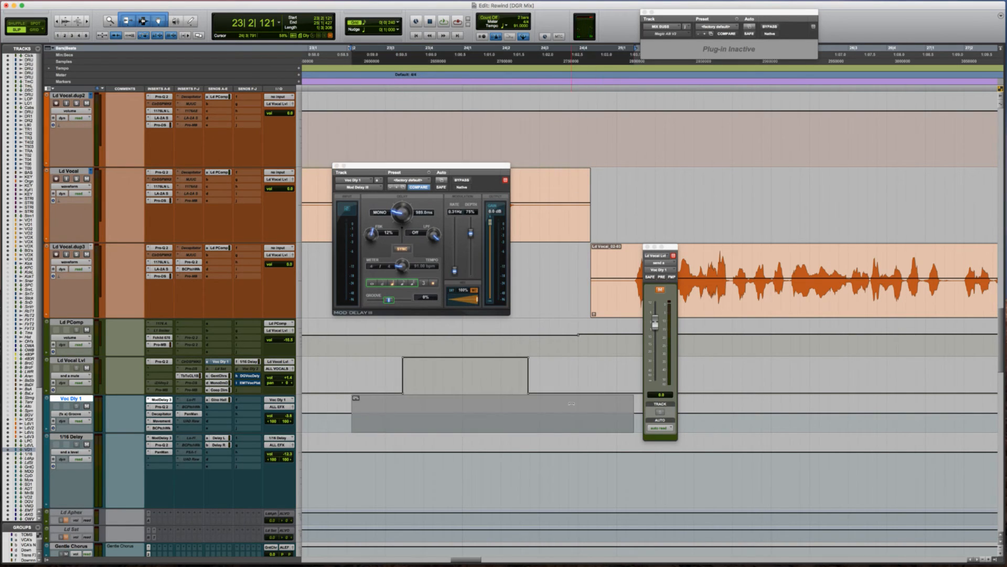
drag(572, 404, 565, 397)
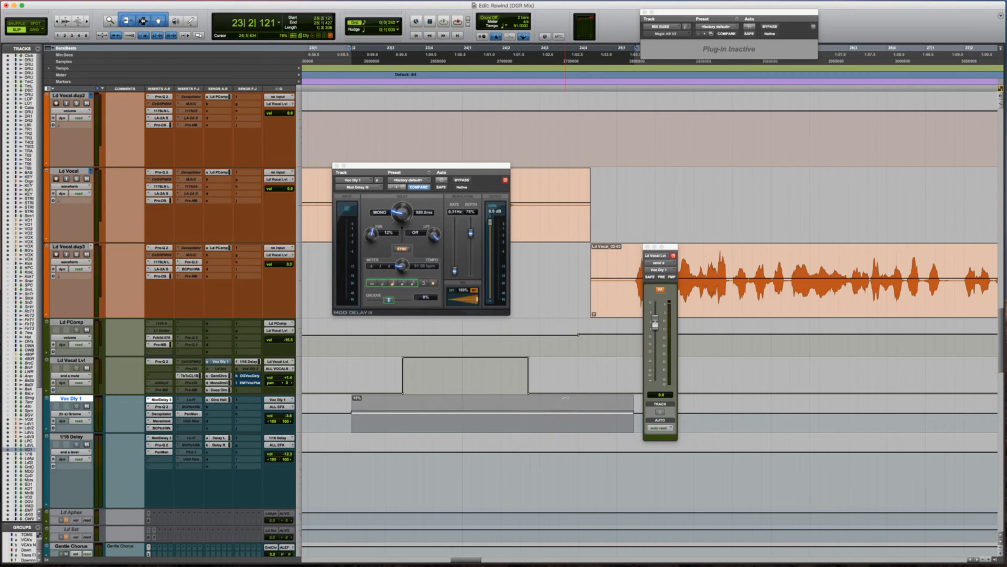
key(space)
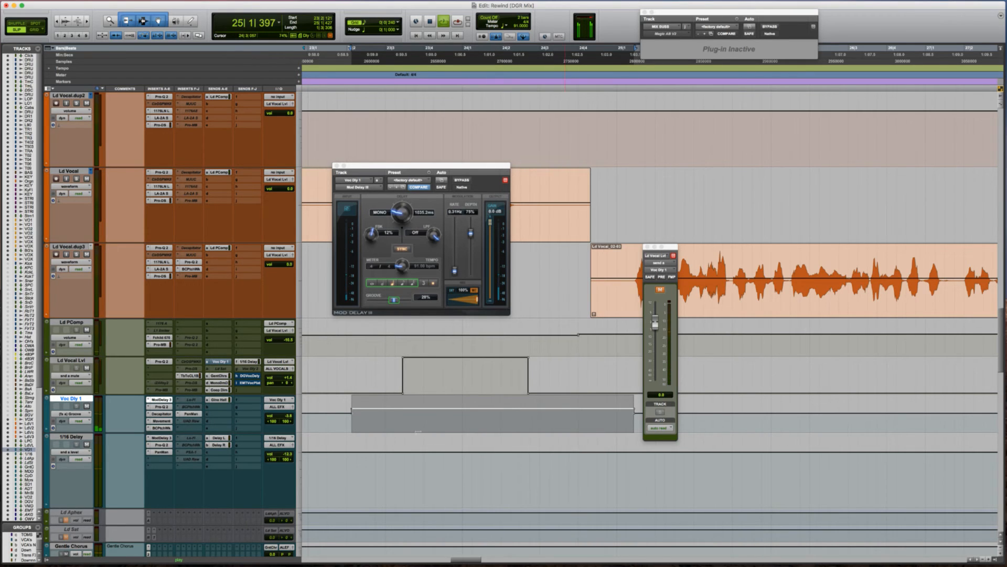
During playback, open Ld Vocal Lvl's send to 1/16 Delay and show the 1/16 Delay track's volume automation.
click(308, 415)
key(space)
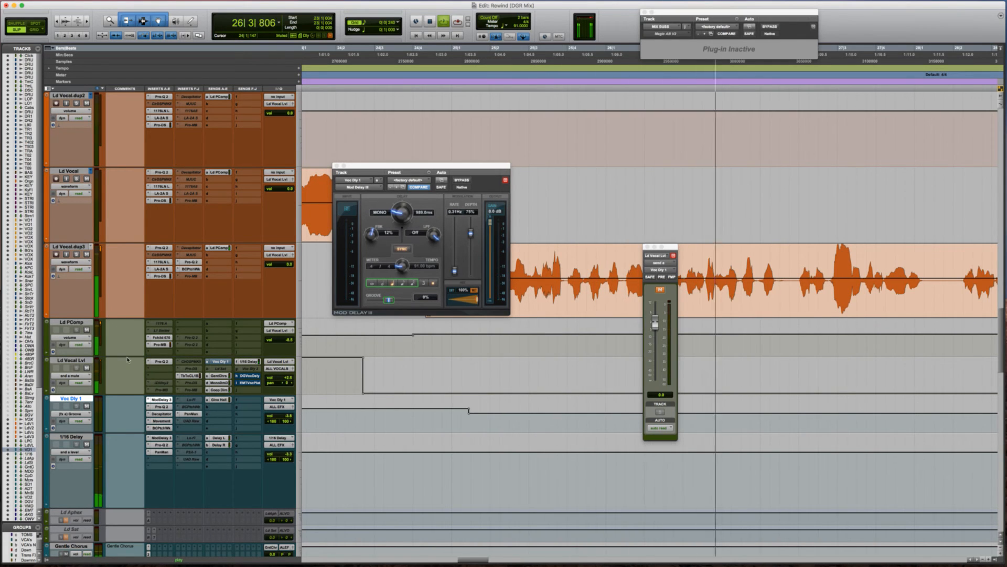
click(72, 361)
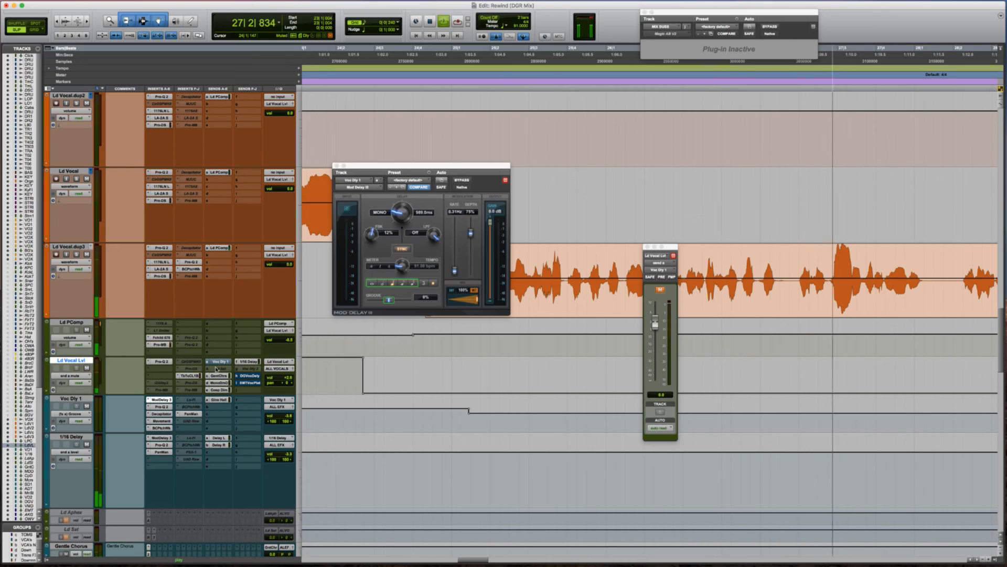
click(249, 362)
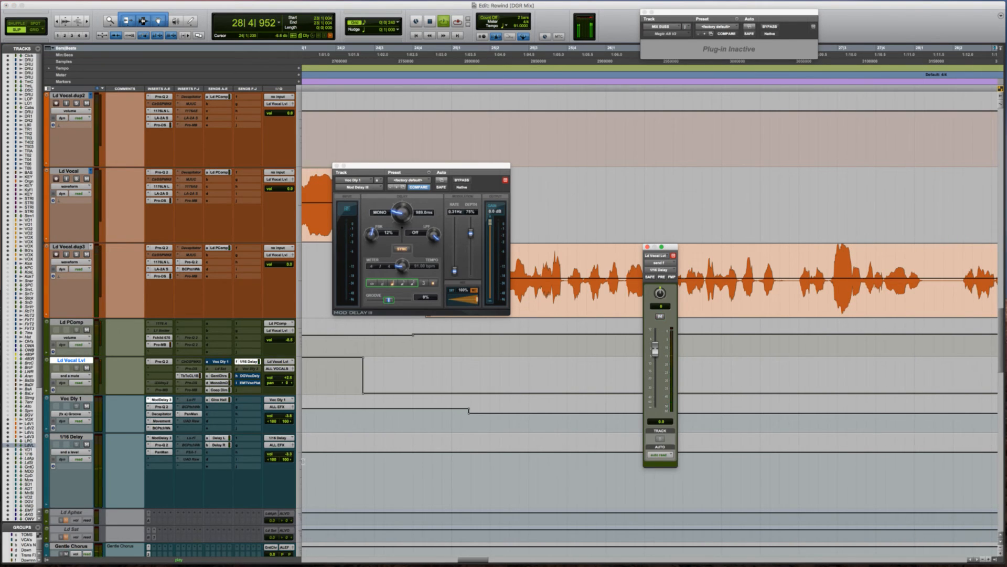
drag(287, 458, 285, 456)
ctrl+super+click(286, 456)
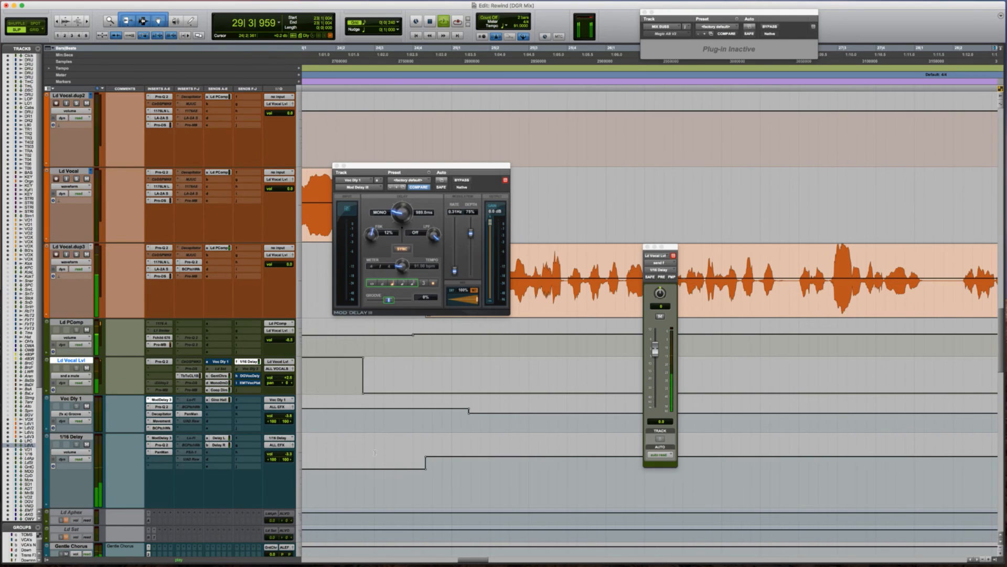
Review the 1/16 Delay volume automation across the whole song and close the Mod Delay III window.
key(r)
key(r)
key(r)
key(r)
key(r)
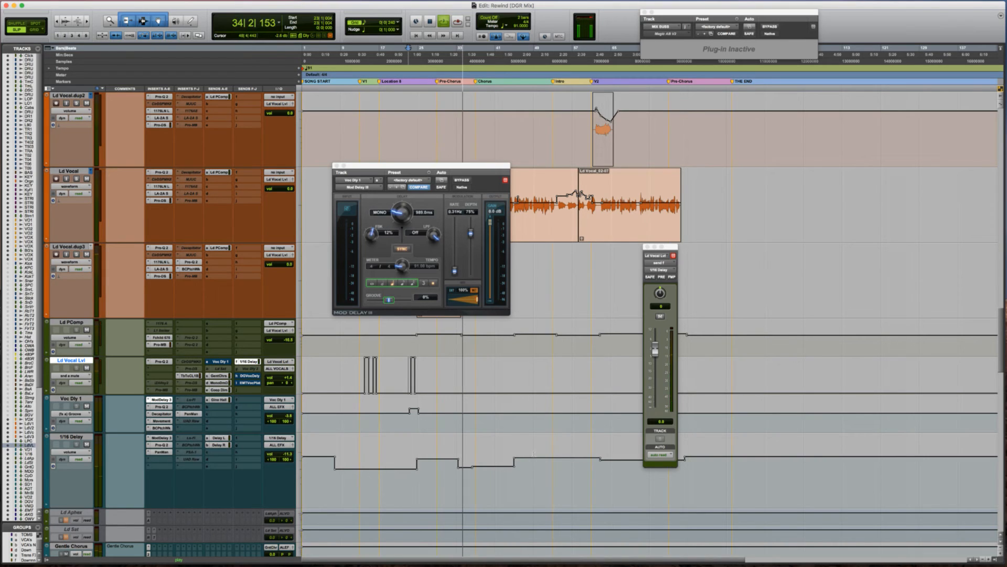
drag(537, 438, 534, 452)
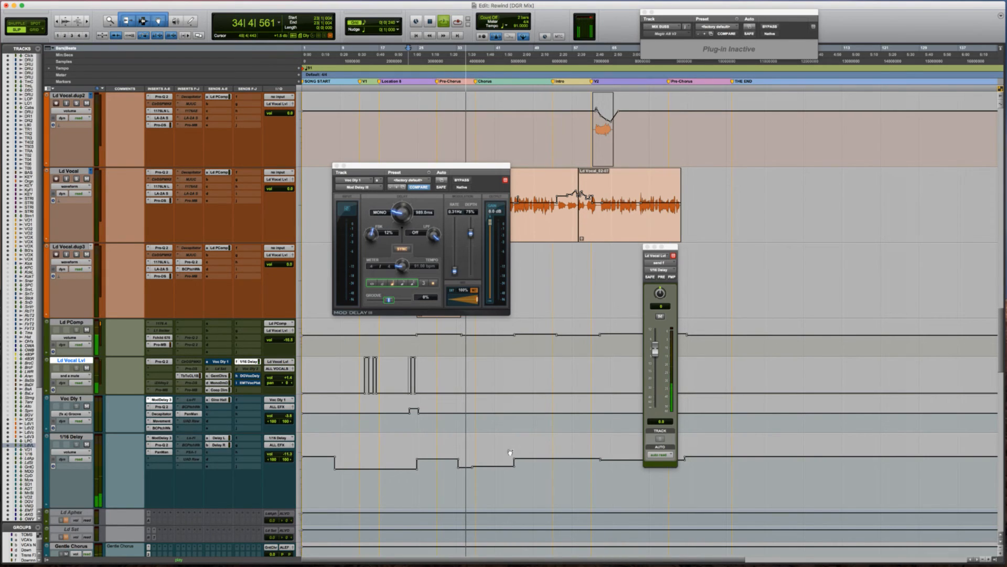
click(336, 166)
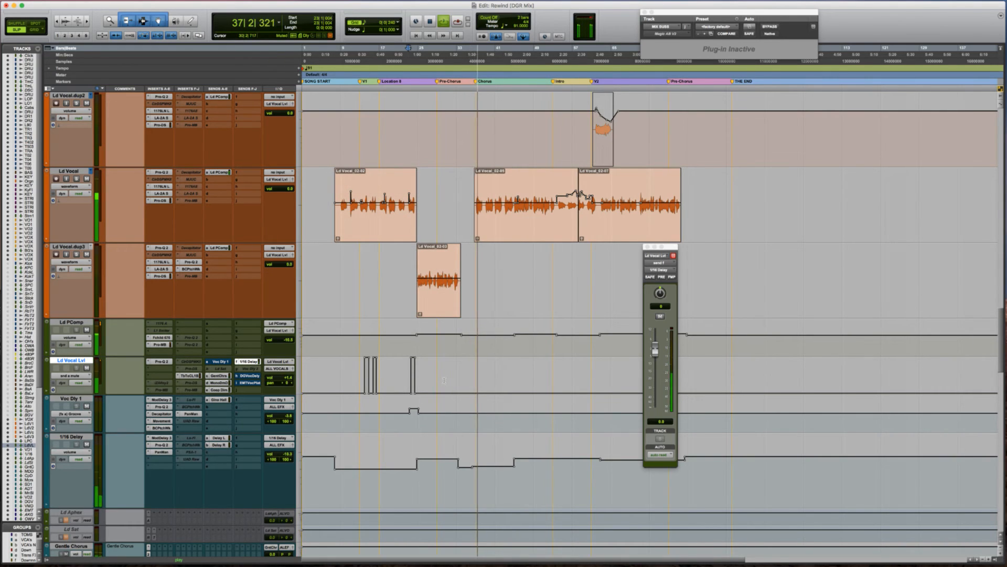
Play the pre-chorus to locate the last phrase of the Ld Vocal.dup3 clip around bar 32.
scroll(440, 334, up, 2)
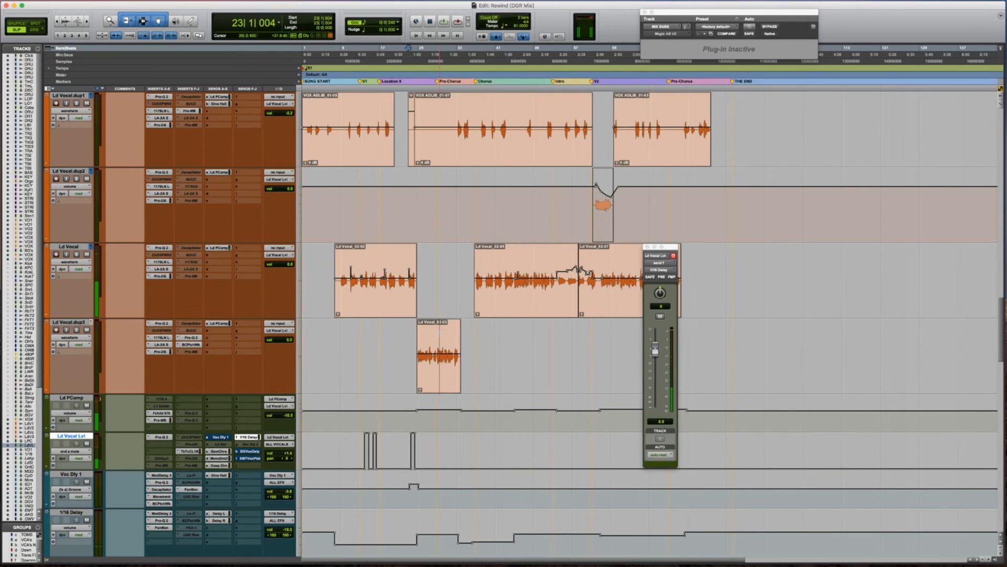
click(440, 332)
key(space)
scroll(439, 331, down, 2)
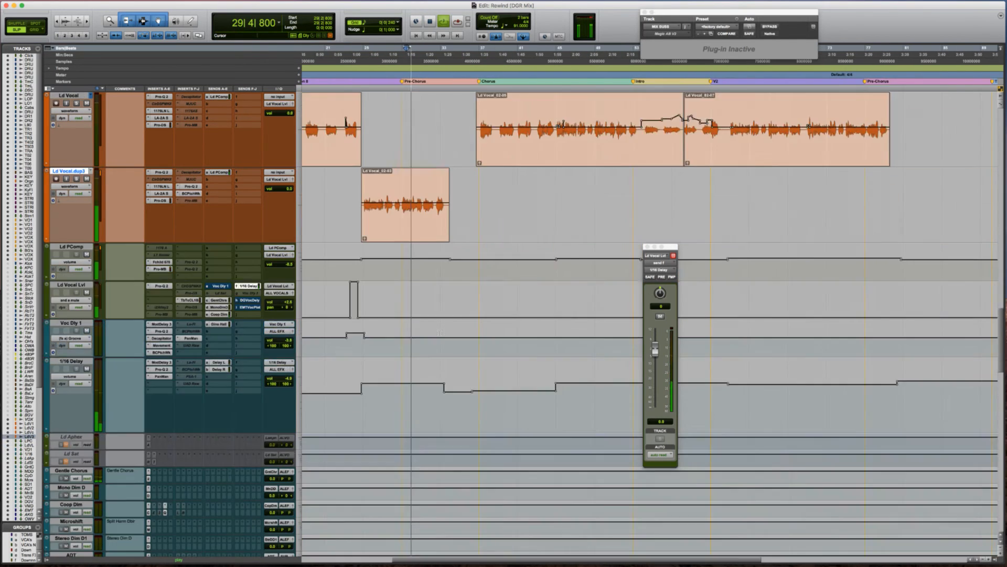
scroll(440, 333, down, 1)
key(t)
scroll(440, 333, up, 2)
scroll(440, 333, right, 4)
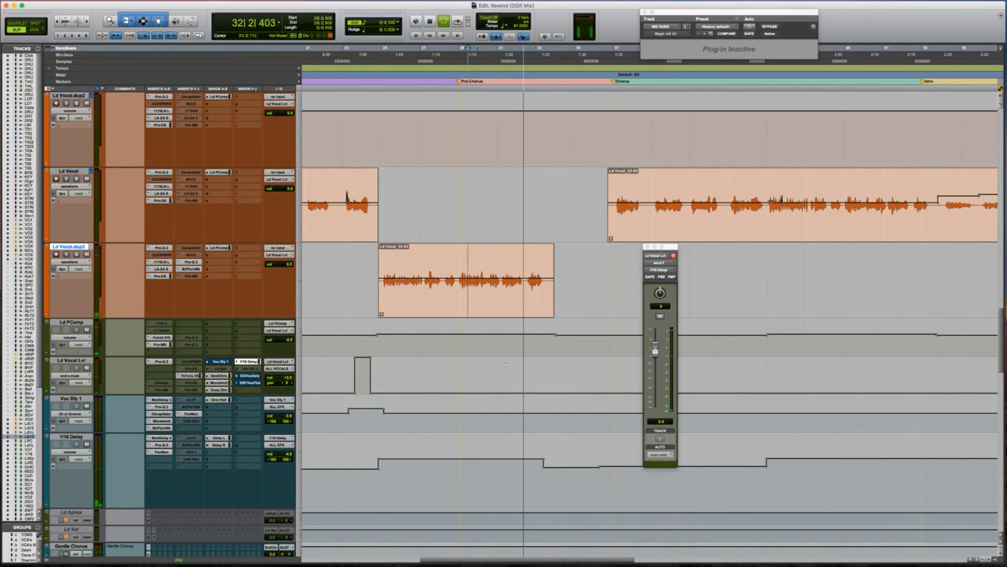
click(528, 334)
key(space)
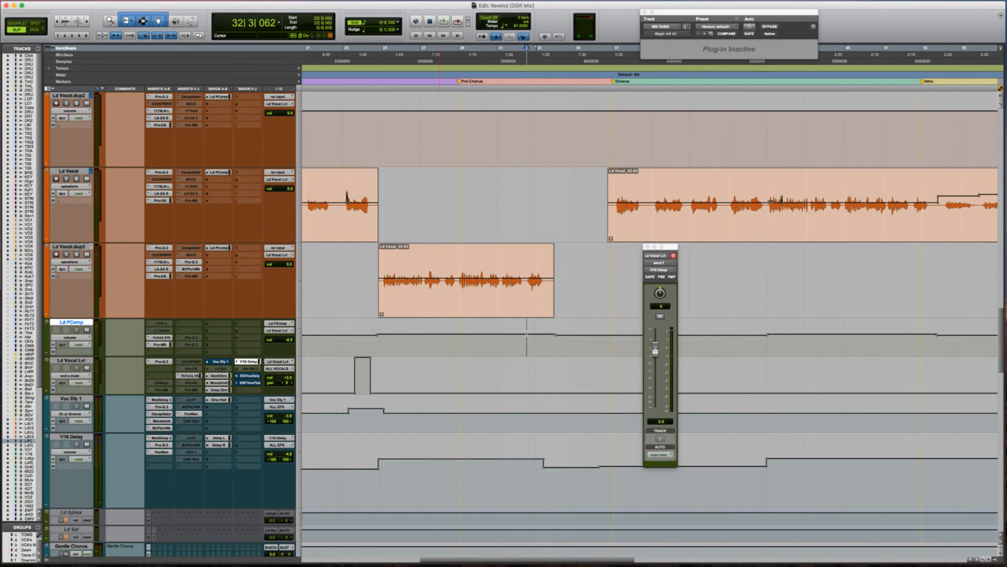
Unmute Ld Vocal Lvl's Voc Dly 1 send only for the last Ld Vocal.dup3 phrase, from bar 32, beat 2, and audition the throw.
key(super+bracketright)
key(super+bracketright)
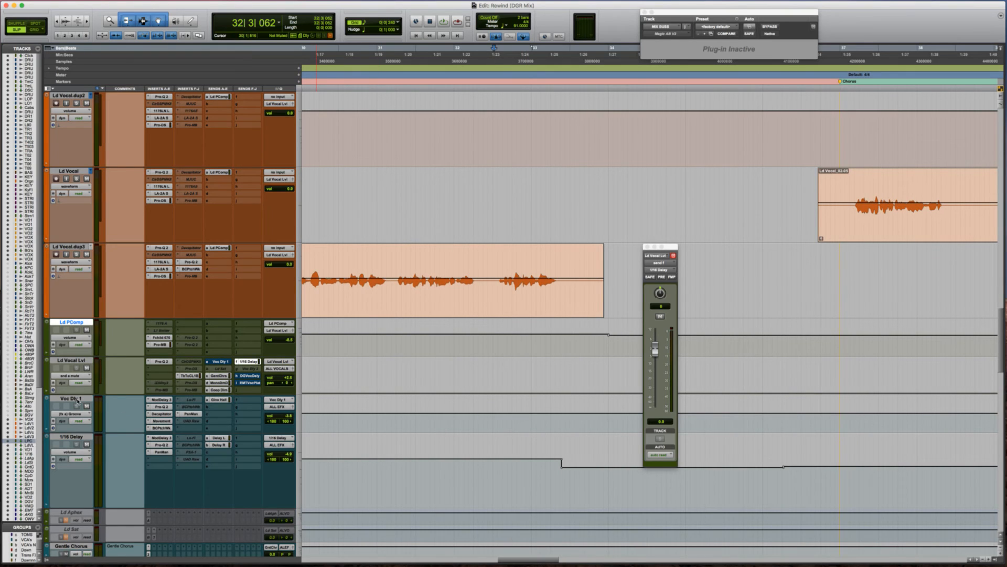
click(77, 401)
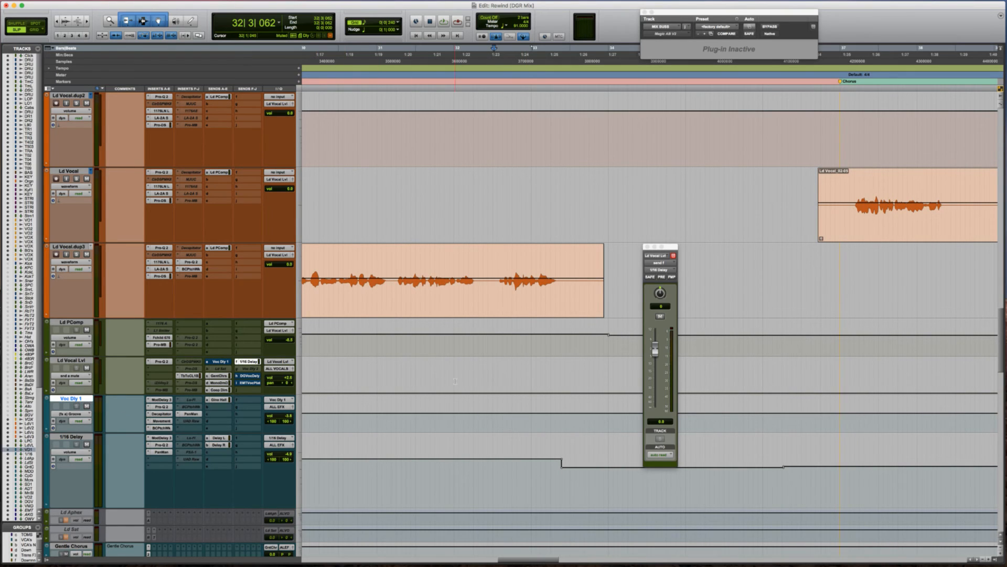
click(75, 249)
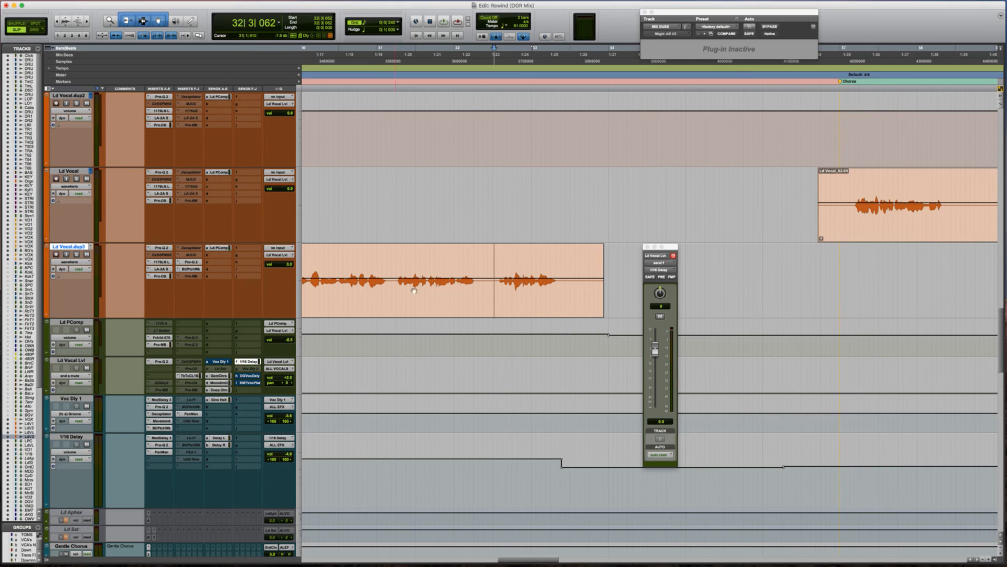
drag(486, 264, 571, 263)
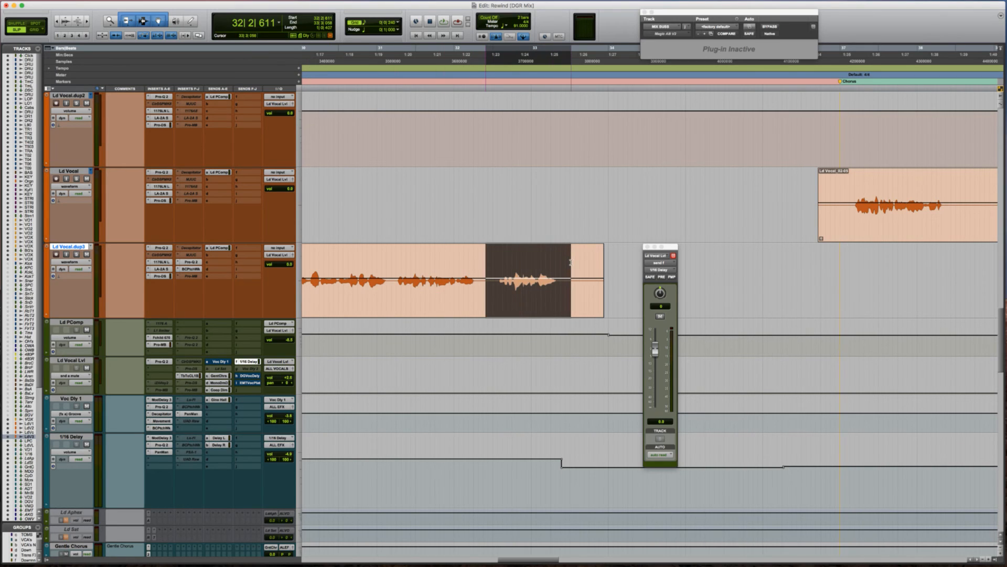
key(semicolon)
key(semicolon)
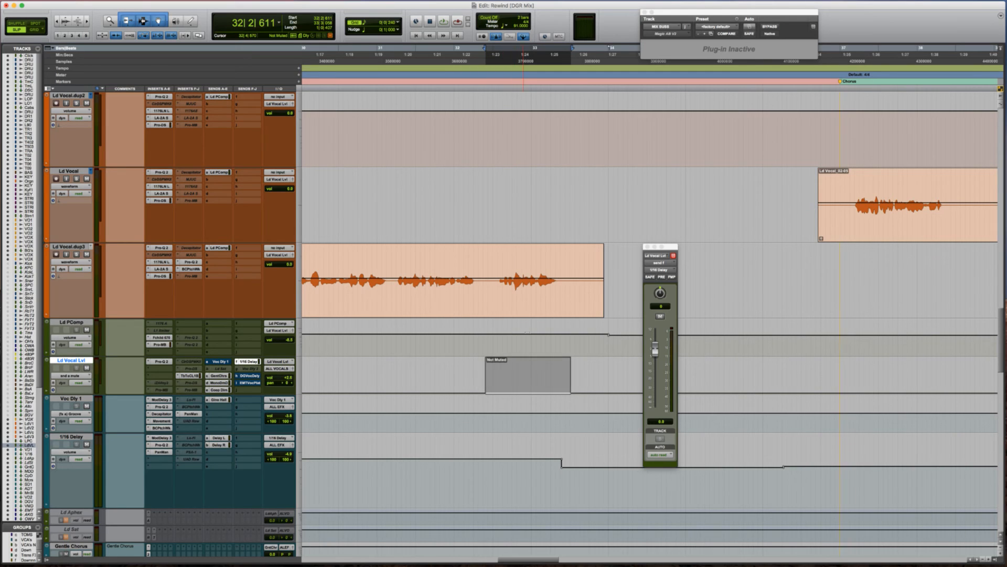
click(446, 373)
key(space)
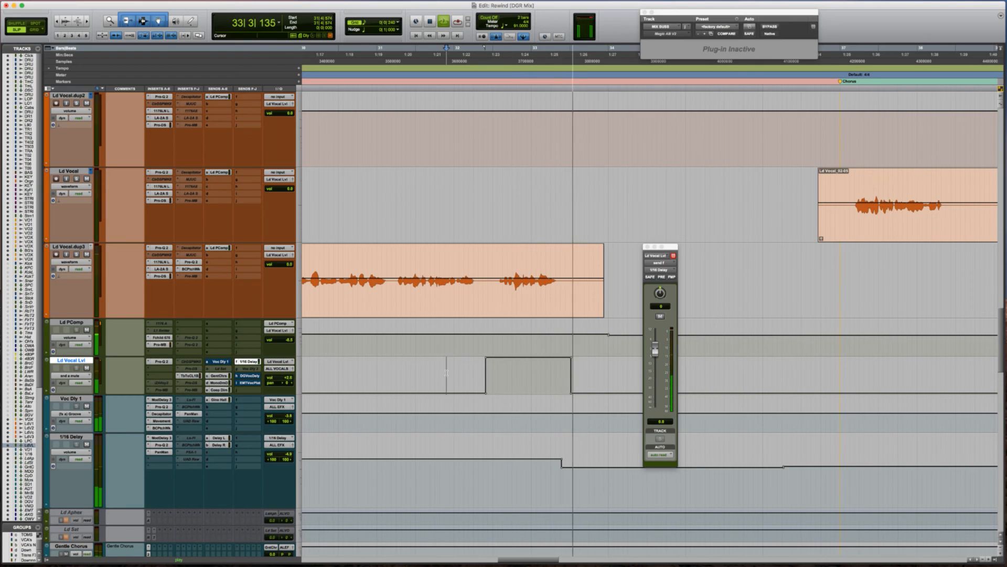
Listen on through the chorus into the intro, checking how the delays sit behind Ld Vocal.
key(r)
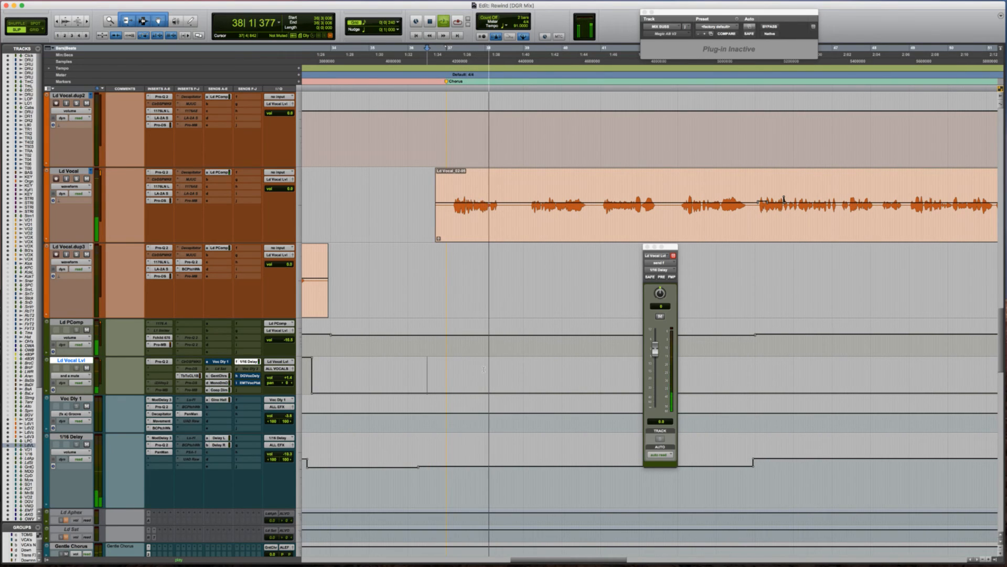
click(530, 186)
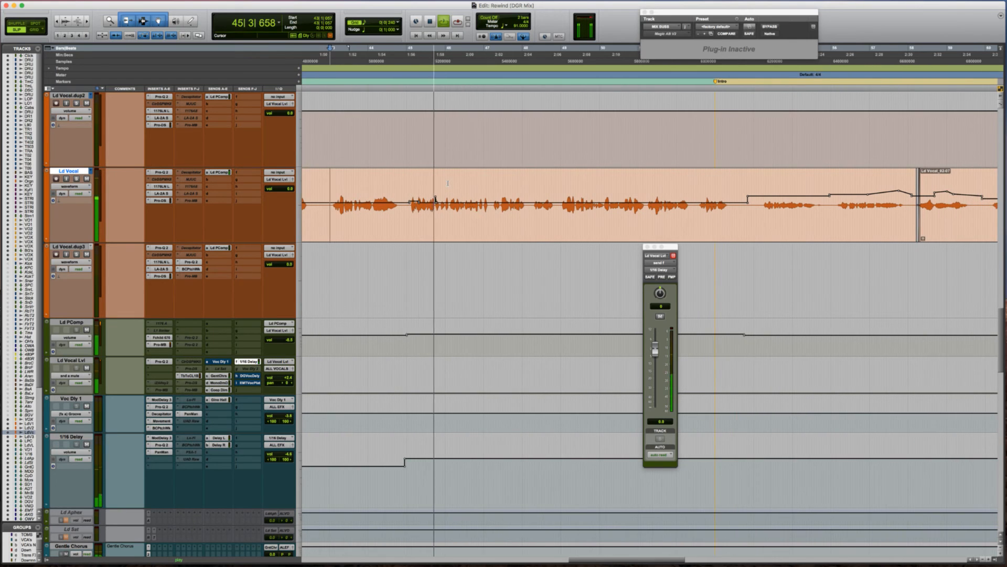
scroll(448, 183, right, 2)
key(r)
scroll(448, 183, right, 4)
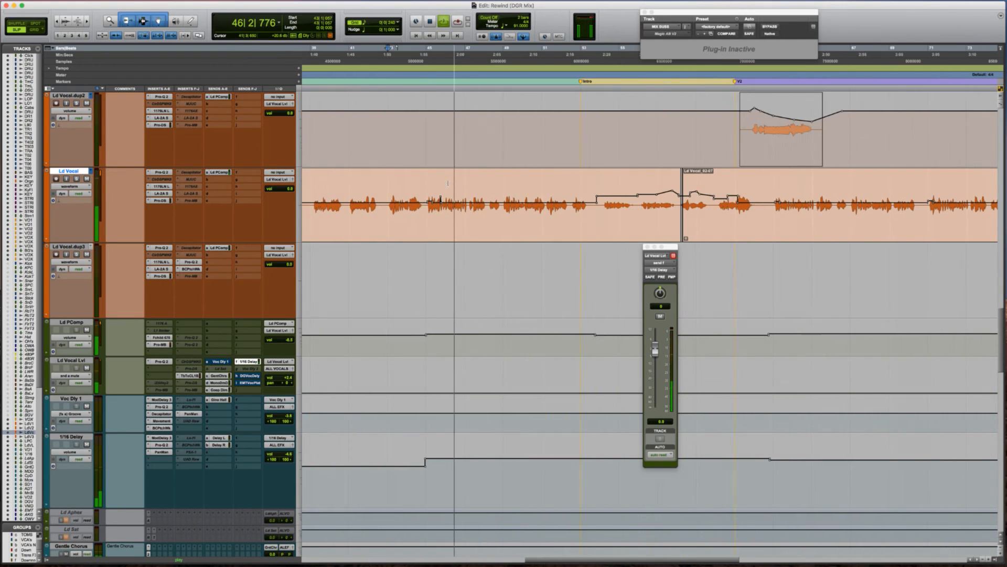
click(74, 361)
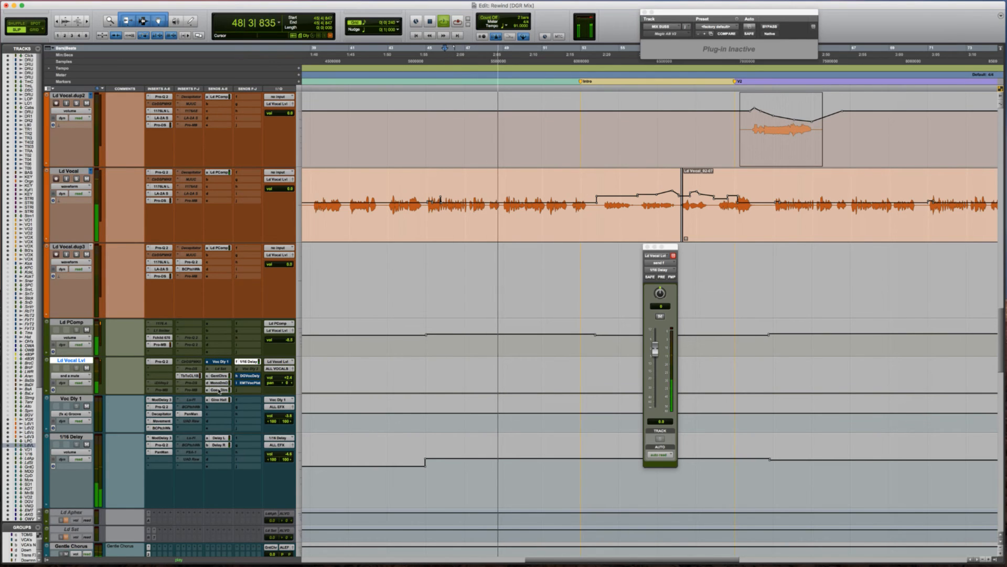
click(470, 186)
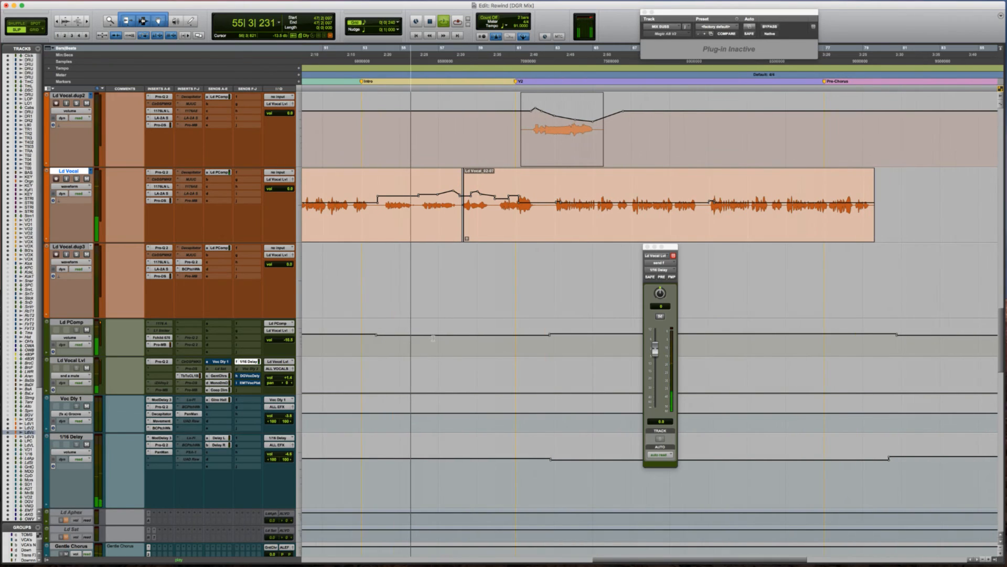
click(250, 362)
click(250, 363)
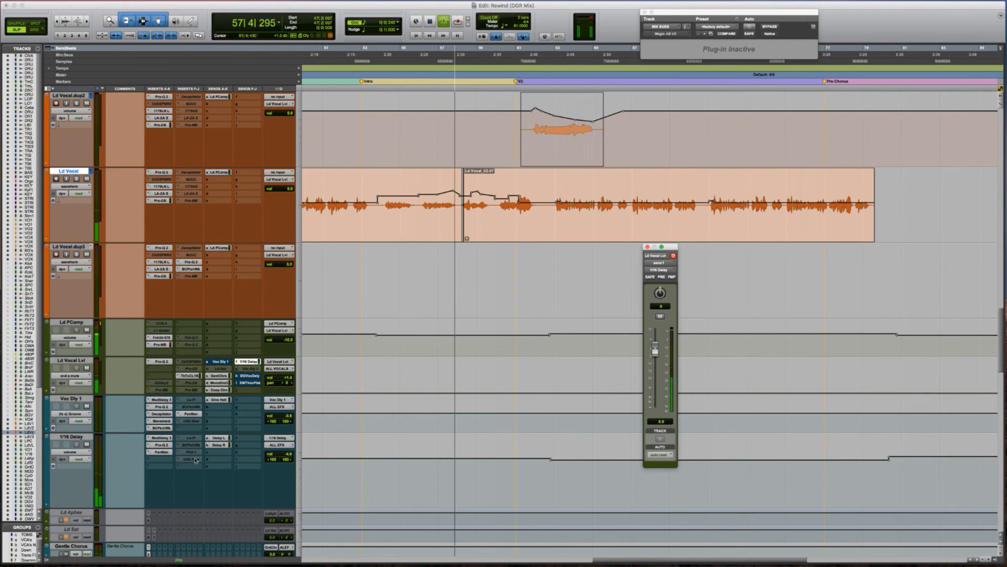
Lower the 1/16 Delay volume automation slightly from about bar 54 to bar 62 and audition it from bar 53, beat 3.
click(373, 449)
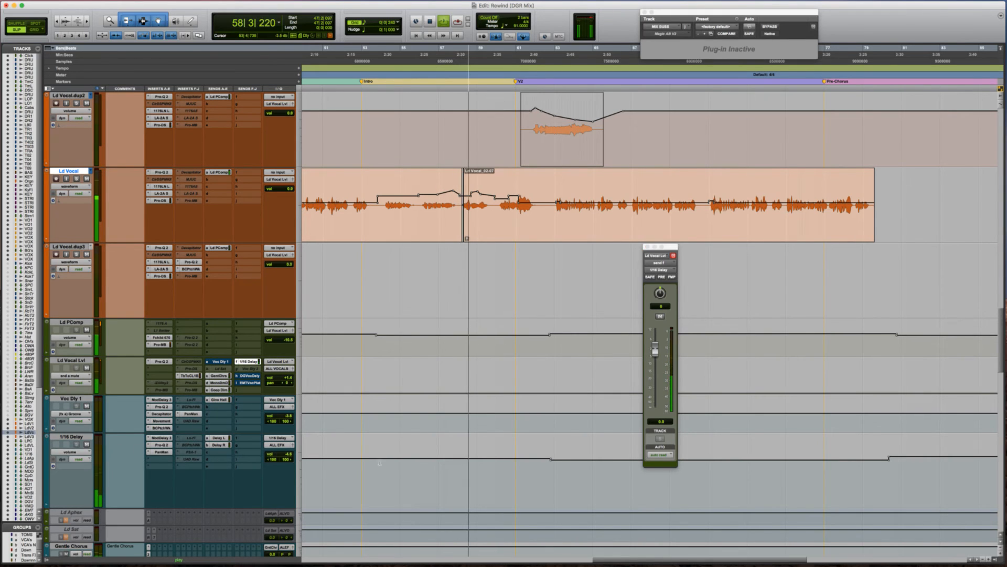
drag(376, 459, 429, 467)
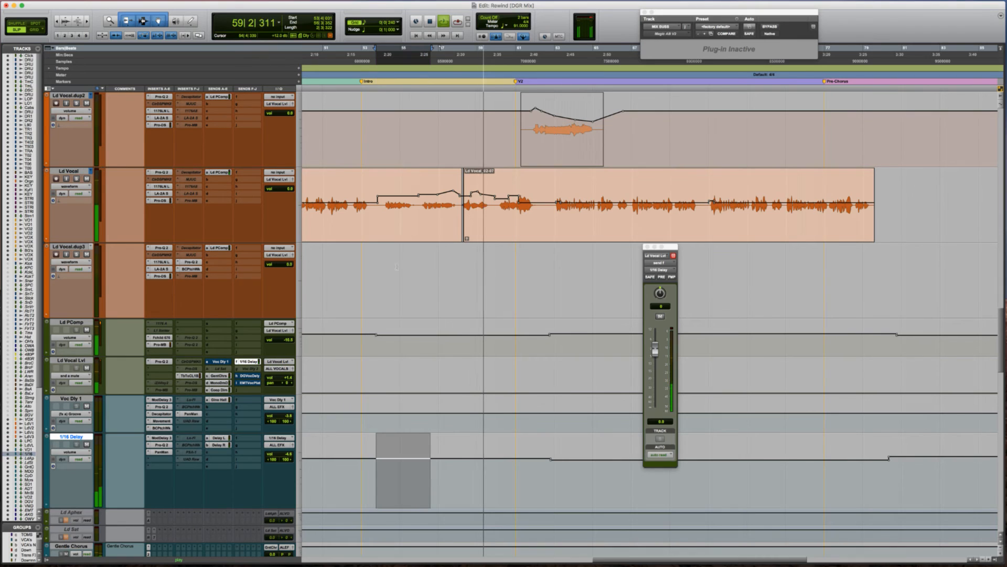
drag(383, 205, 538, 184)
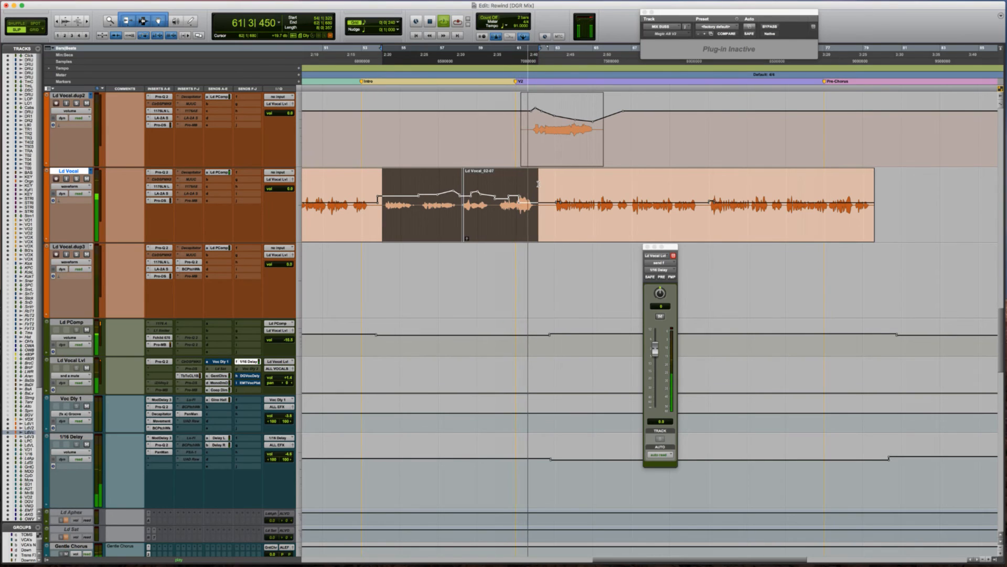
key(semicolon)
key(semicolon)
key(semicolon)
key(semicolon)
key(semicolon)
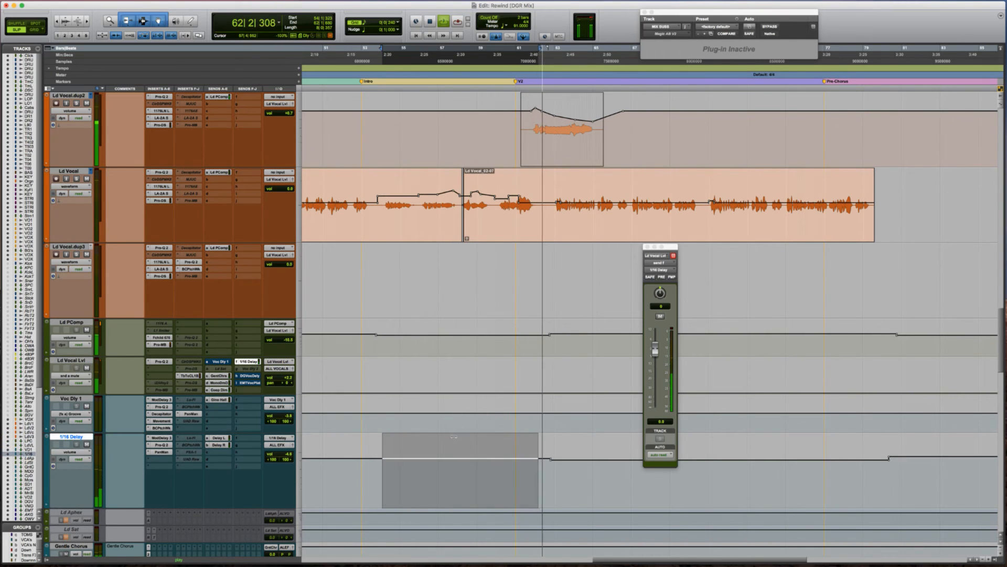
drag(444, 458, 442, 461)
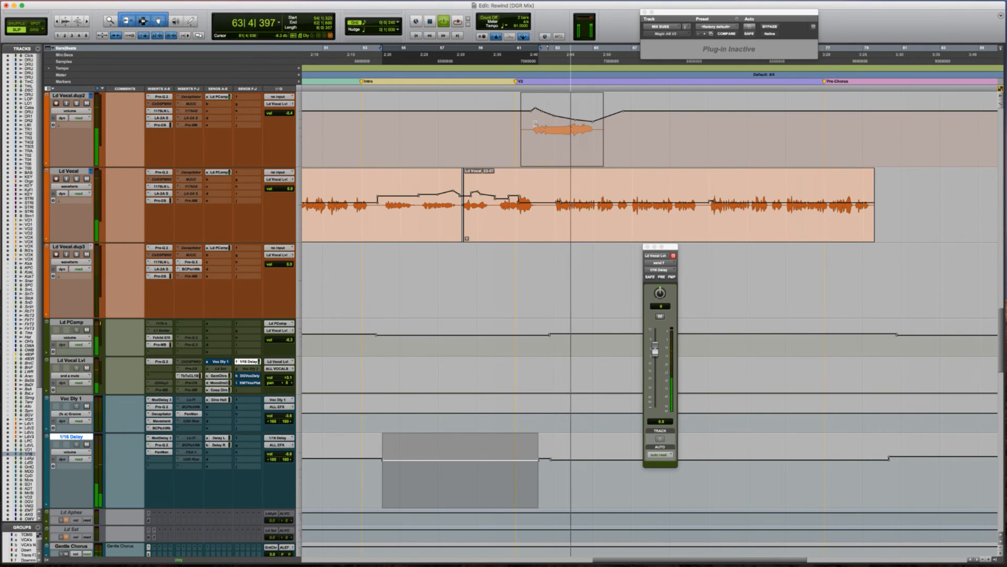
click(532, 137)
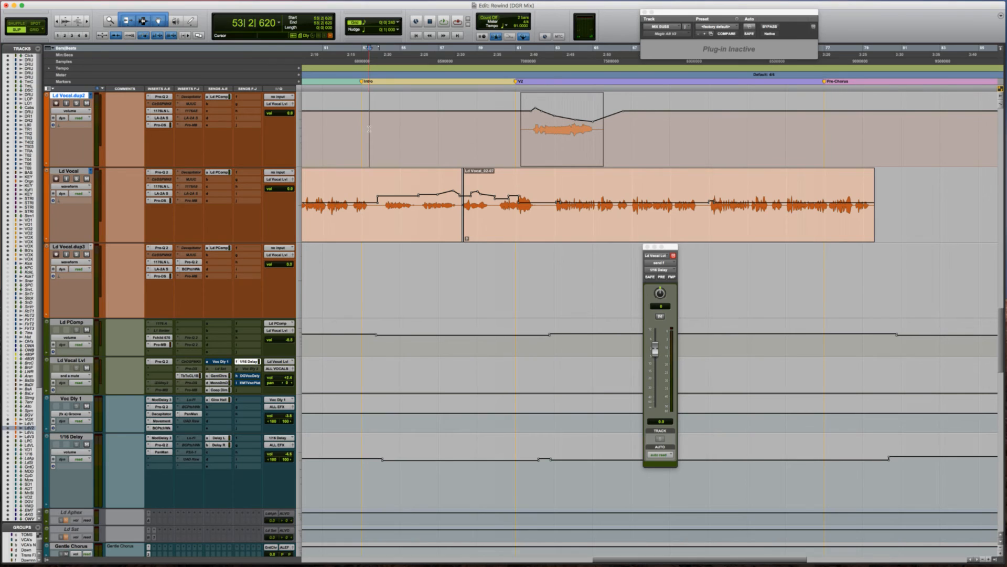
key(space)
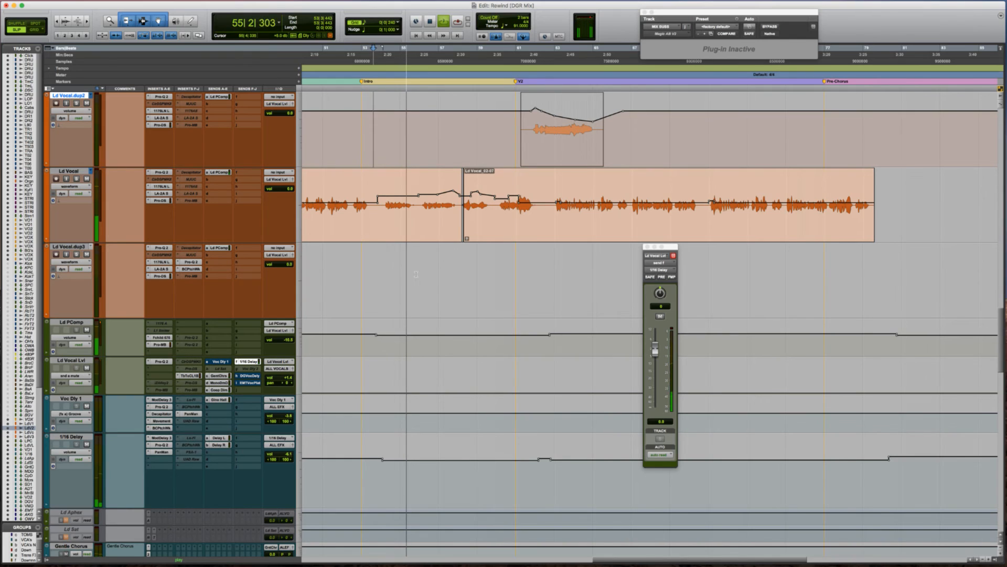
key(space)
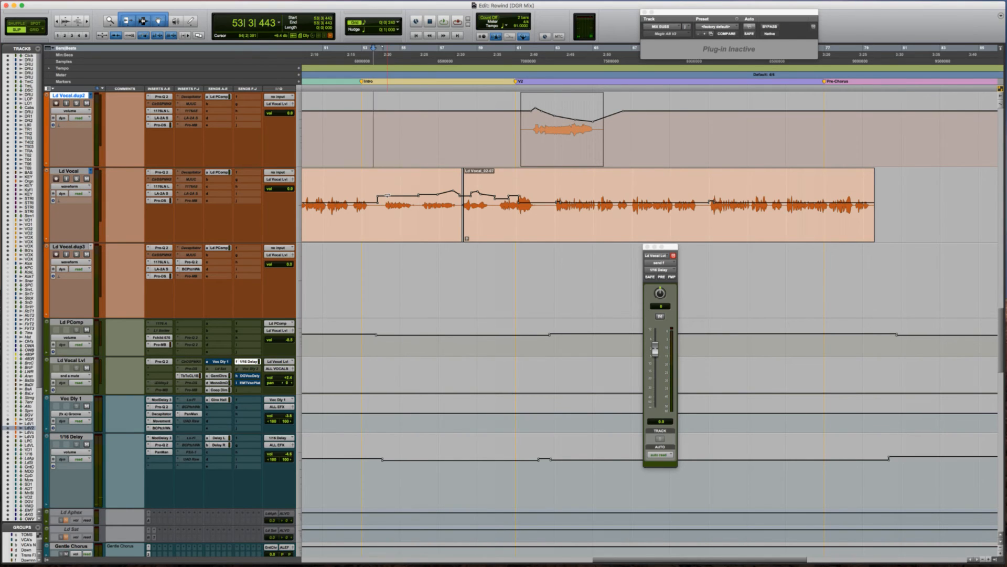
Duplicate the Voc Dly 1 track once with its inserts, sends and group assignments, leaving out playlists and automation.
click(69, 399)
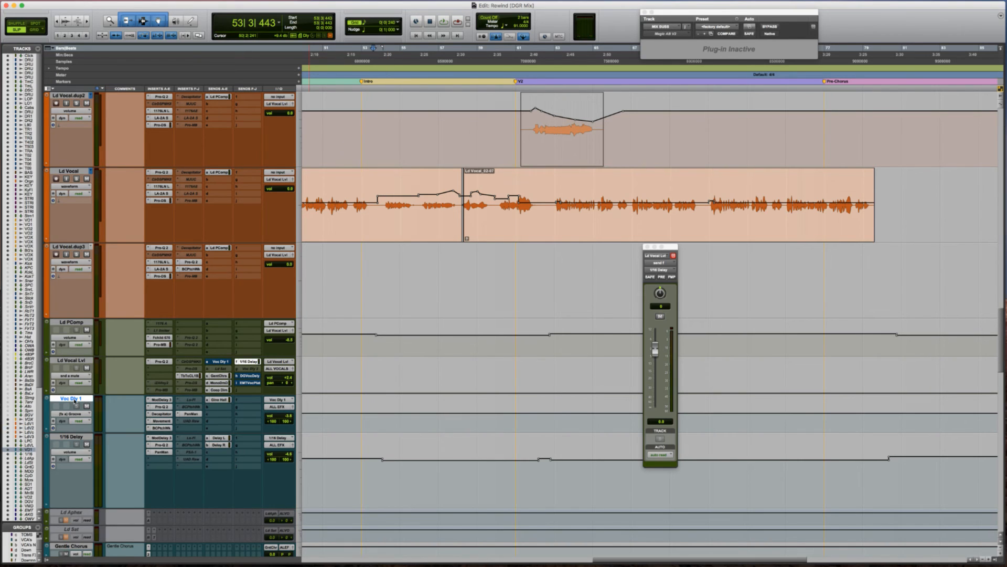
scroll(73, 401, down, 2)
scroll(74, 402, down, 2)
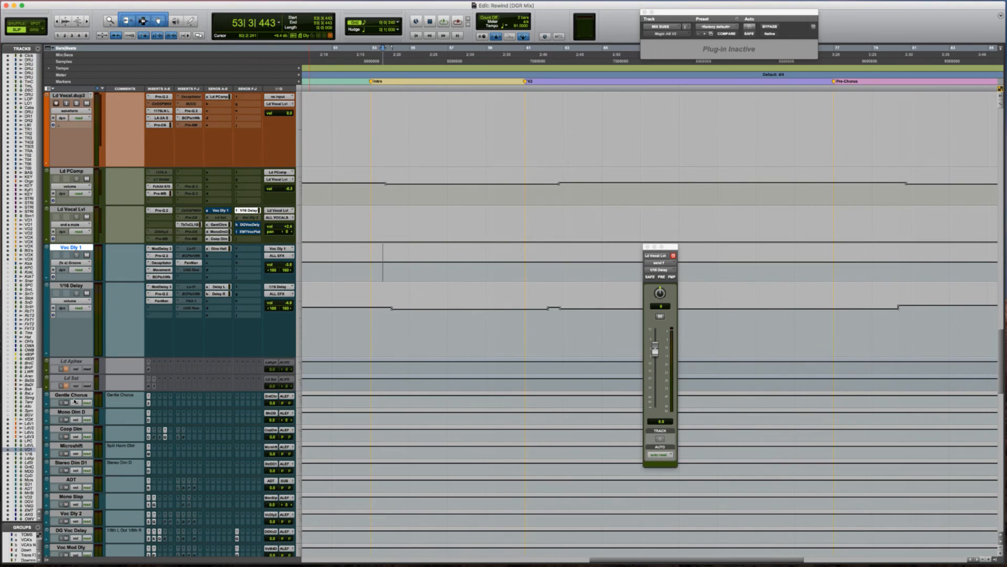
scroll(102, 395, down, 2)
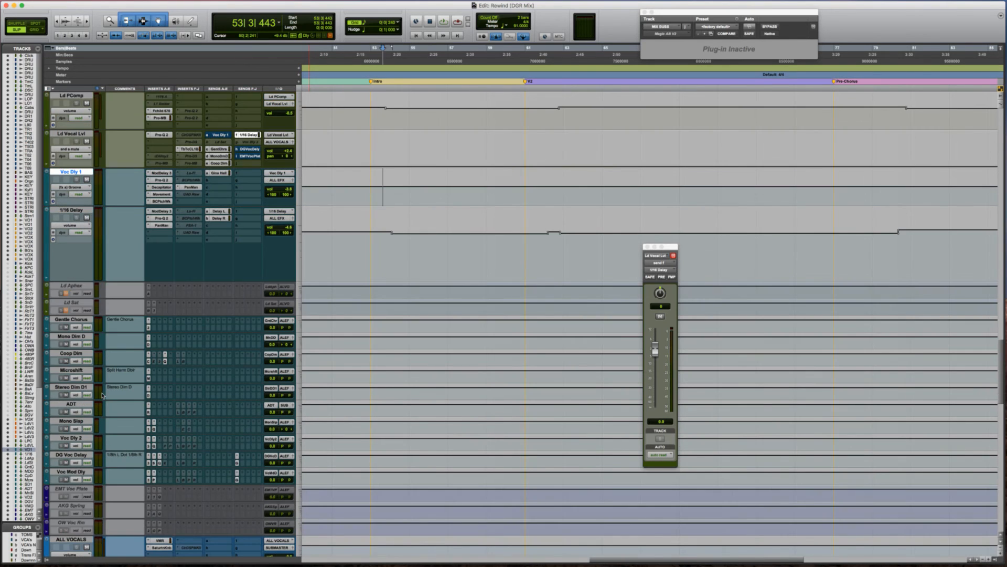
scroll(102, 395, up, 6)
right_click(78, 400)
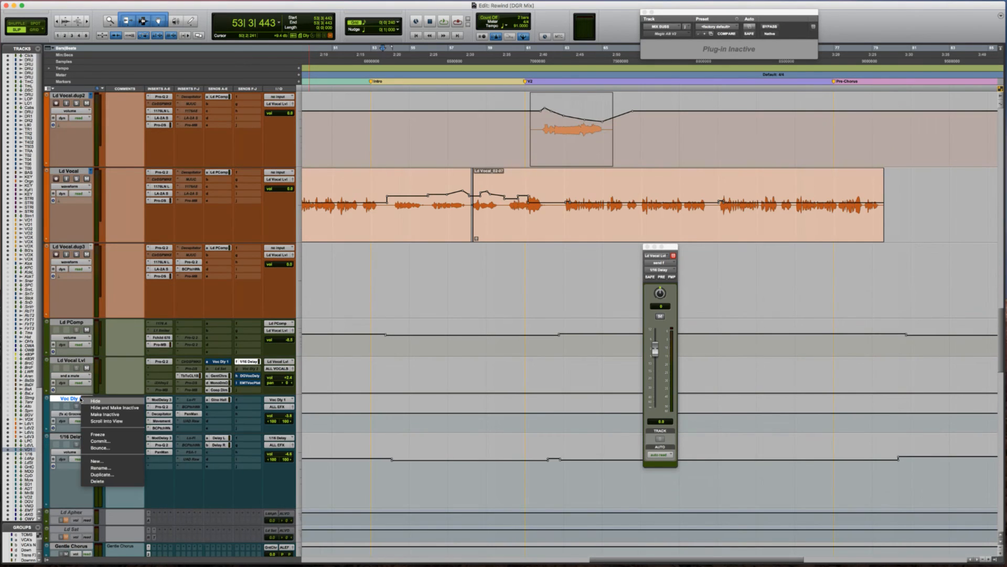
click(116, 474)
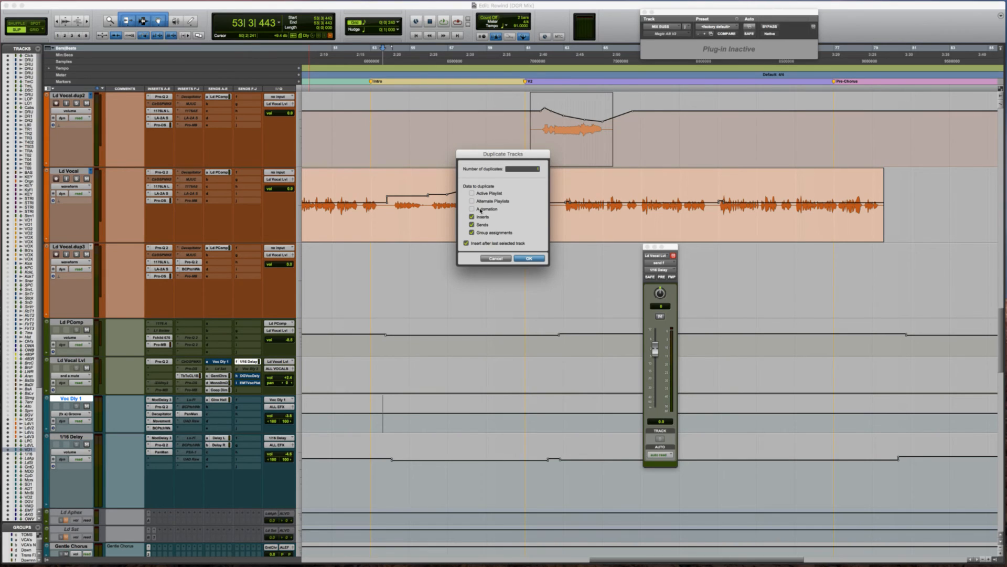
click(529, 258)
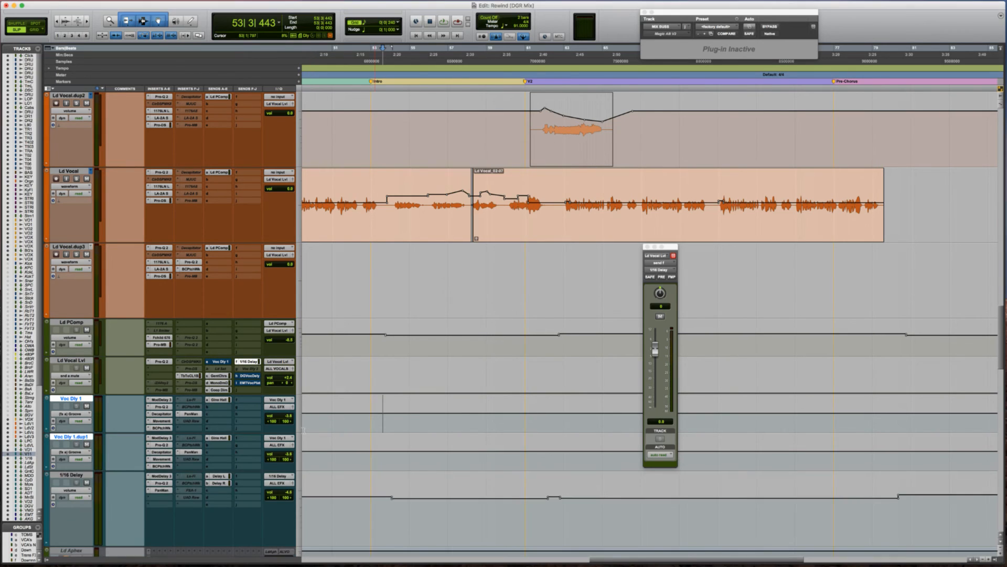
Route the input of Voc Dly 1.dup1 to an unused mono bus and rename that bus Throw 2.
click(283, 440)
mouse_move(292, 442)
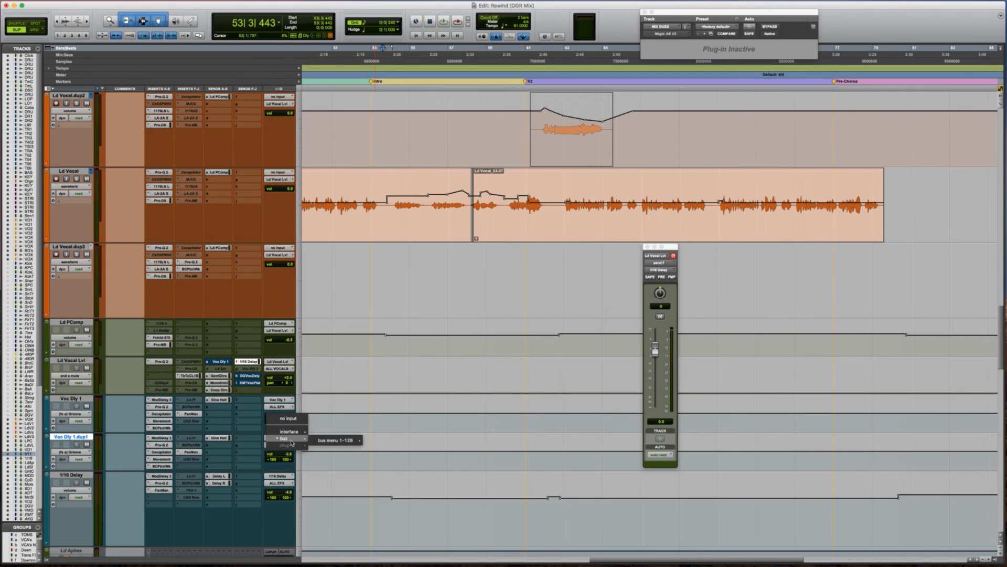
mouse_move(331, 441)
click(376, 442)
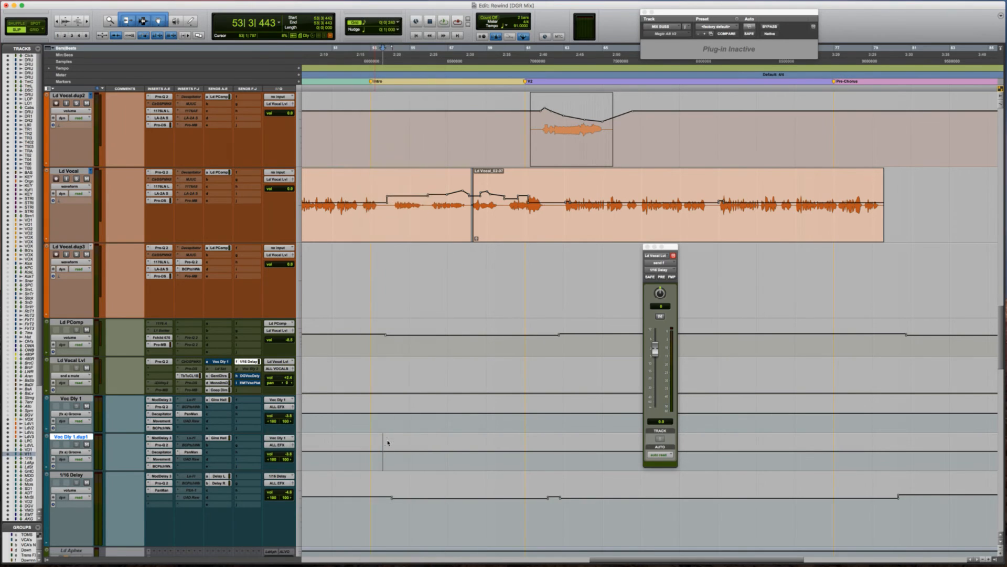
right_click(280, 441)
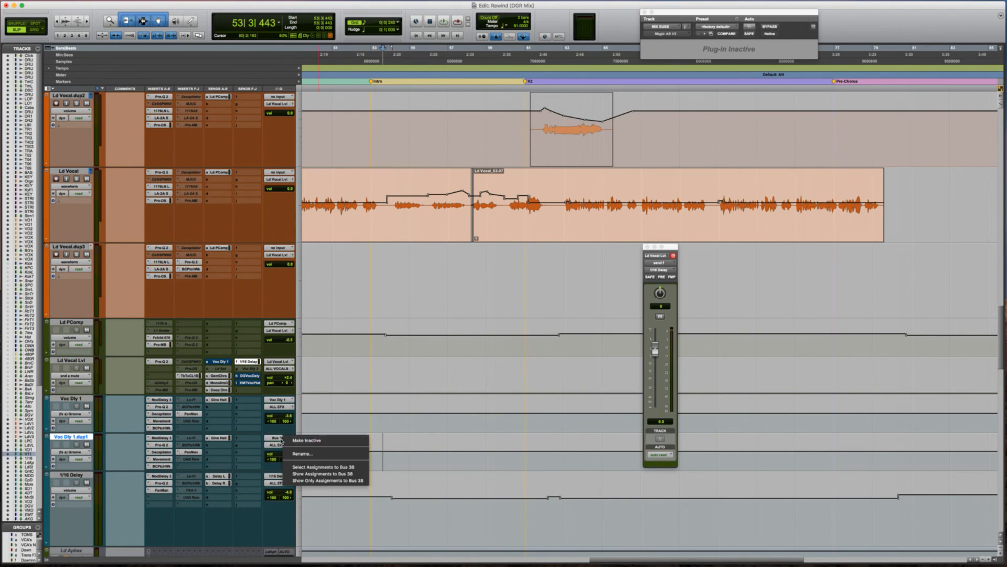
click(303, 454)
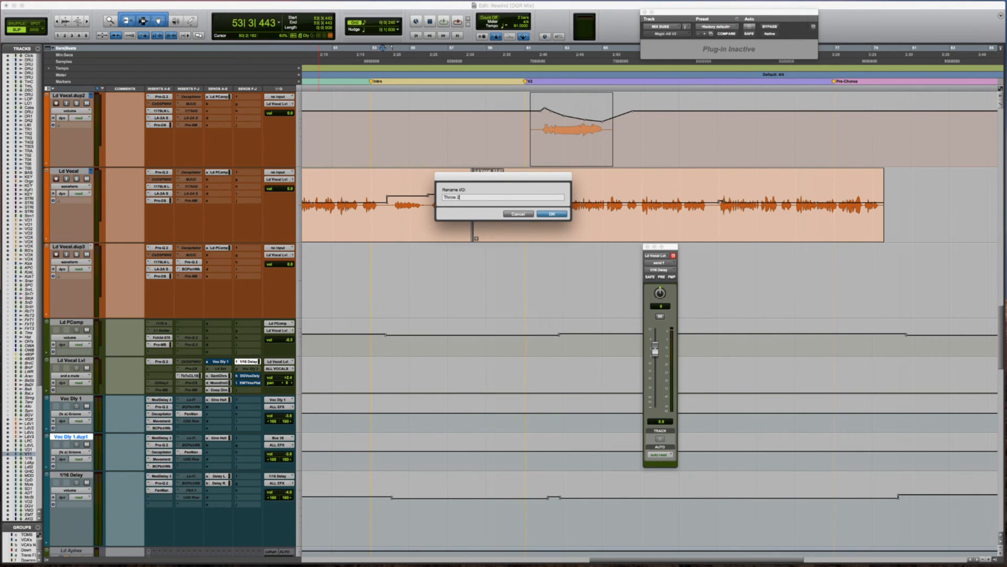
text(Throw 2)
key(Return)
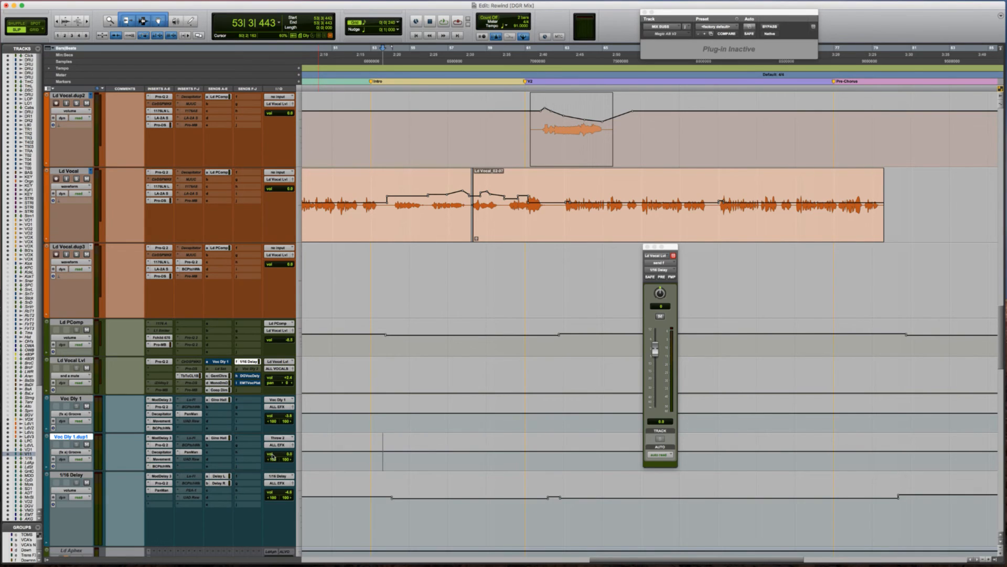
Raise the low-cut and high-cut frequencies in Voc Dly 1.dup1's Pro-Q 2 and add a bell cut of about 6.8 dB near the low cut.
click(160, 438)
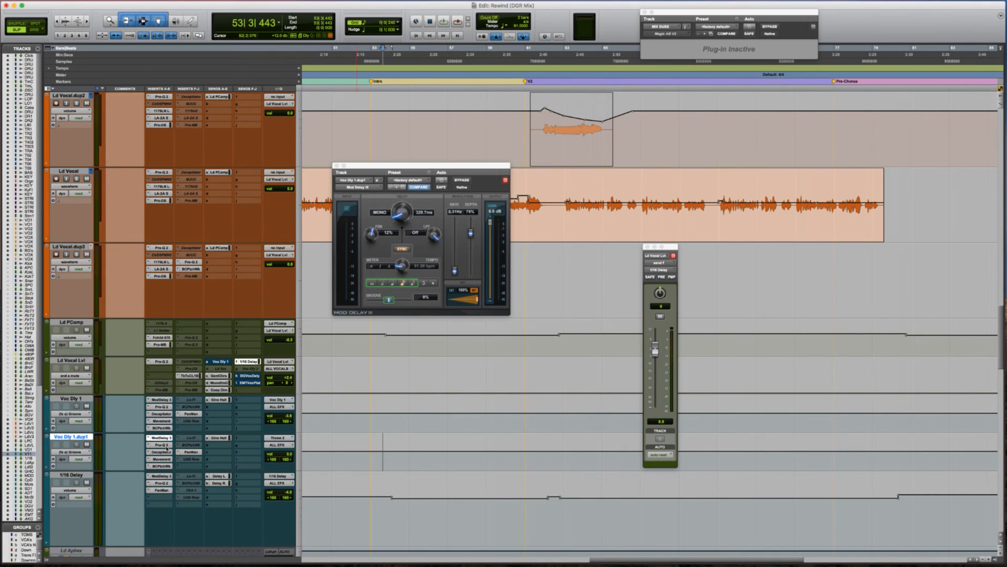
click(161, 444)
drag(479, 290, 509, 277)
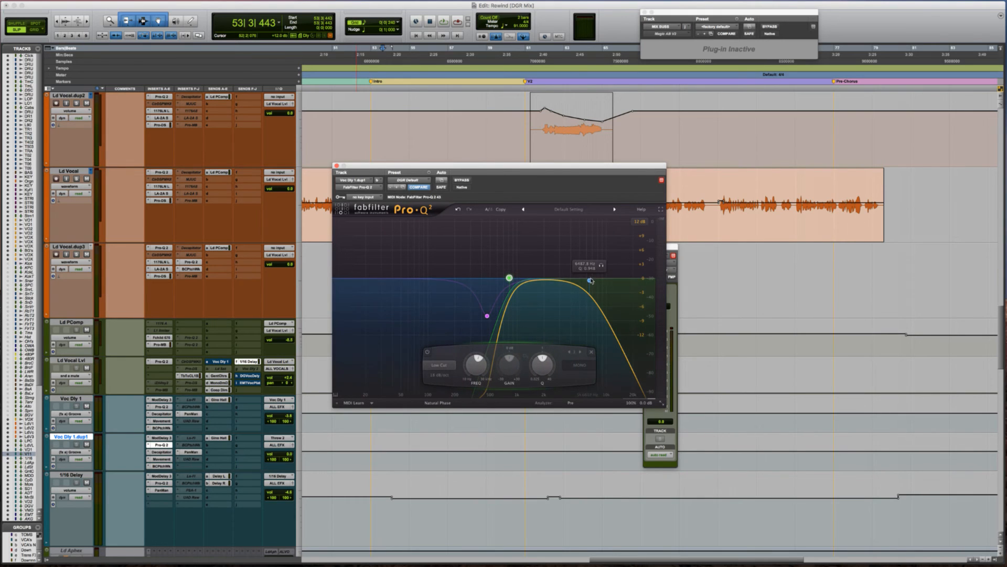
drag(589, 279, 598, 278)
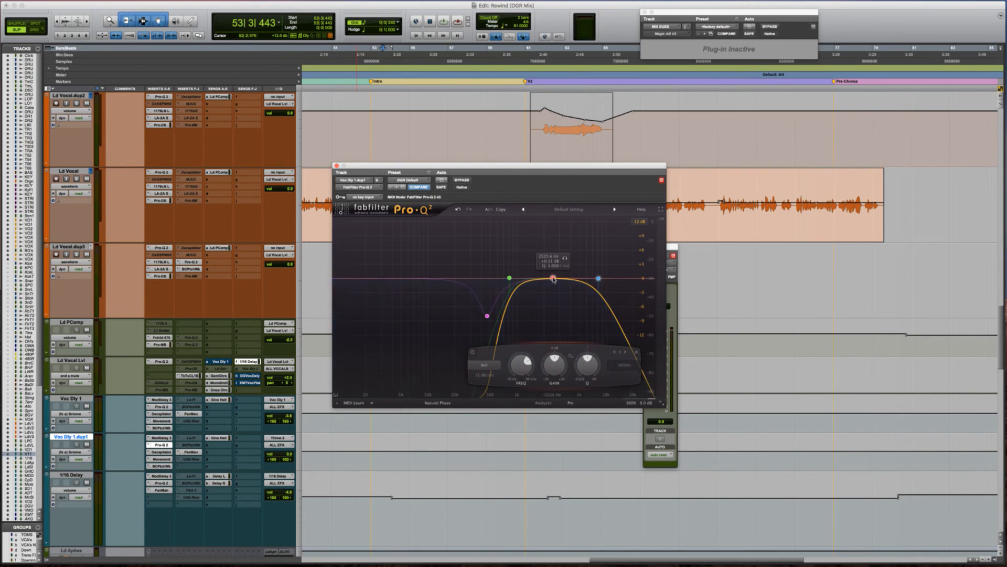
drag(507, 289, 510, 309)
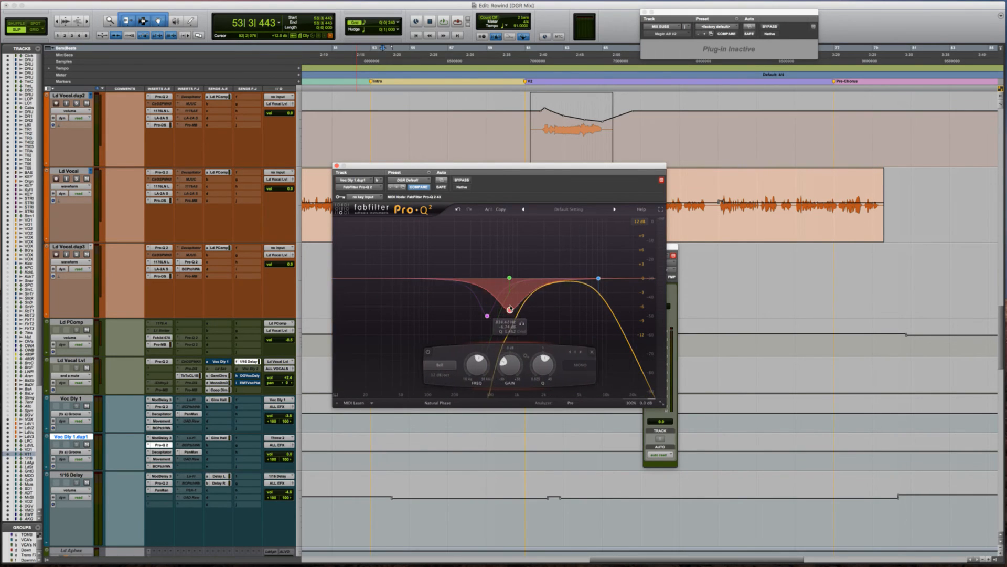
Set the Mod Delay III feedback on Voc Dly 1.dup1 to 52% and check its PanMan settings.
click(160, 437)
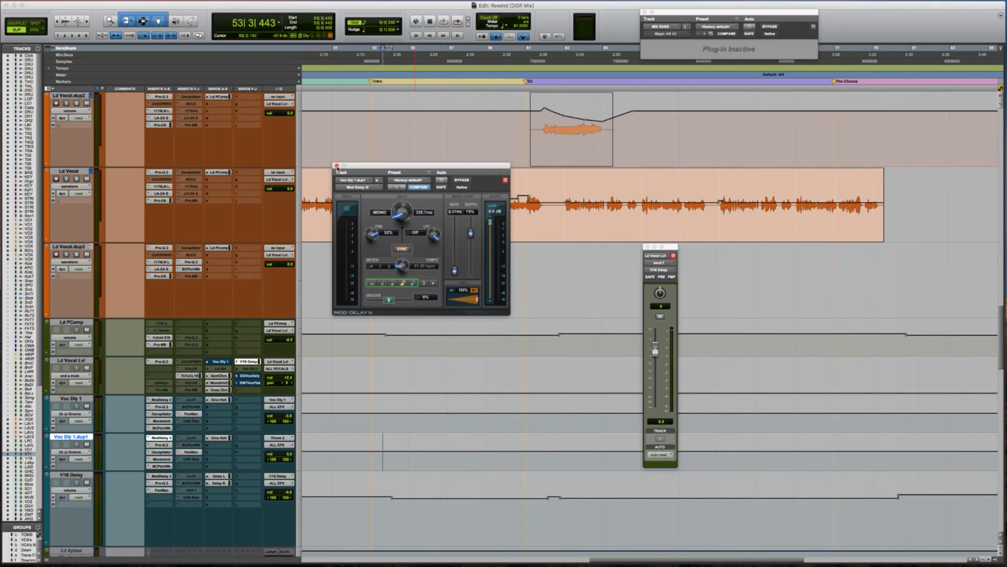
click(337, 165)
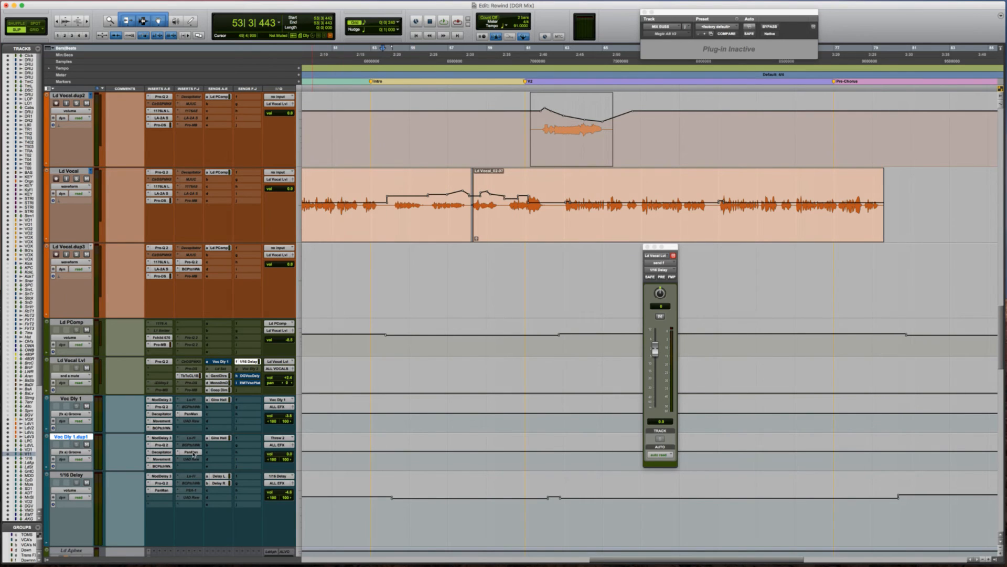
click(192, 452)
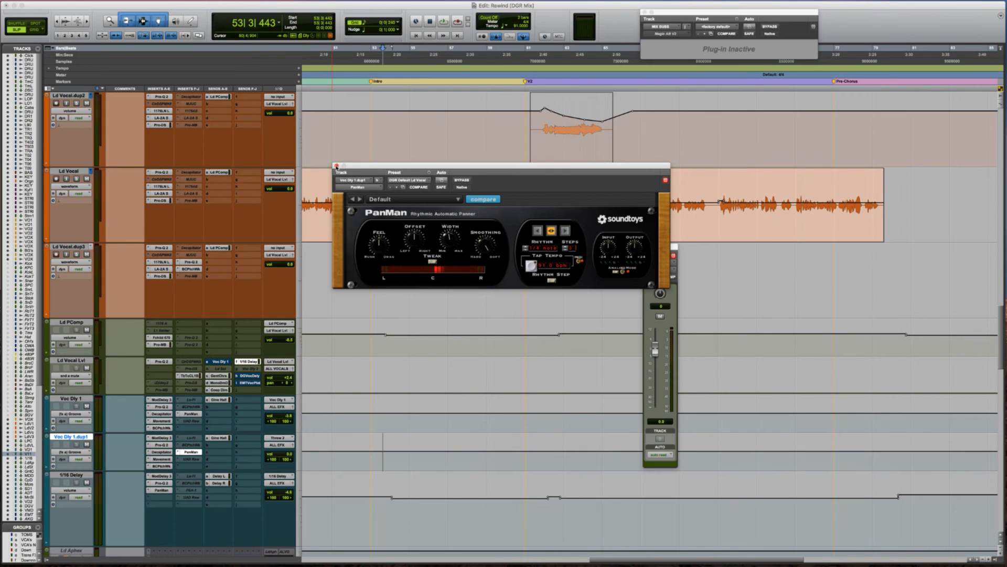
click(336, 166)
Audition the Ld Vocal phrases between bars 54 and 58 to locate the phrase for the new throw.
click(390, 183)
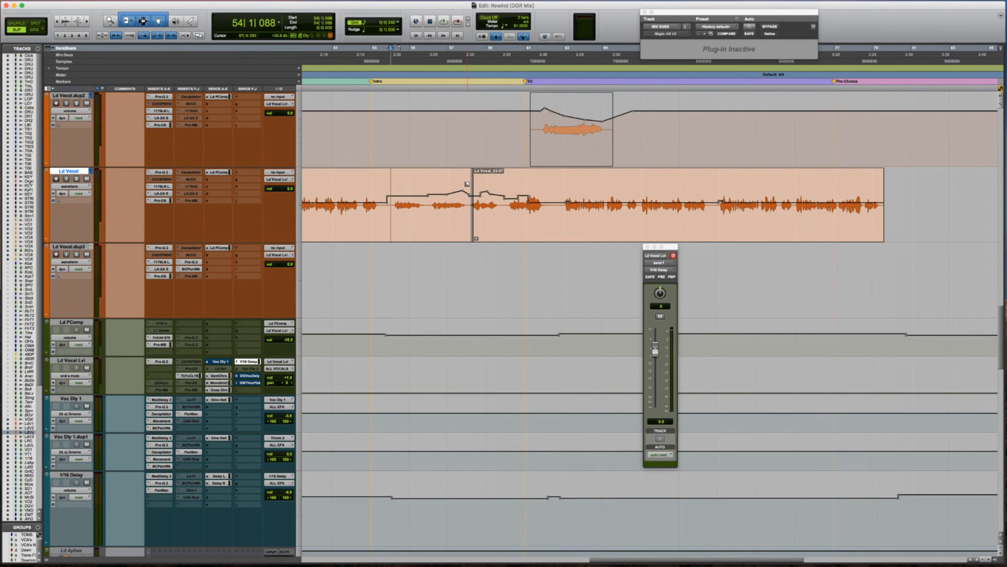
click(464, 178)
key(space)
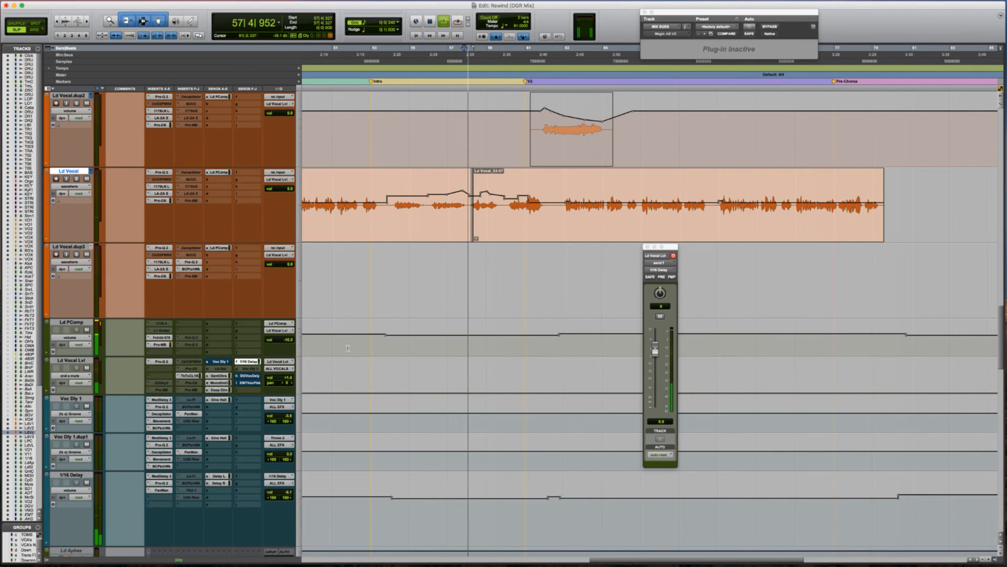
key(t)
scroll(380, 349, right, 5)
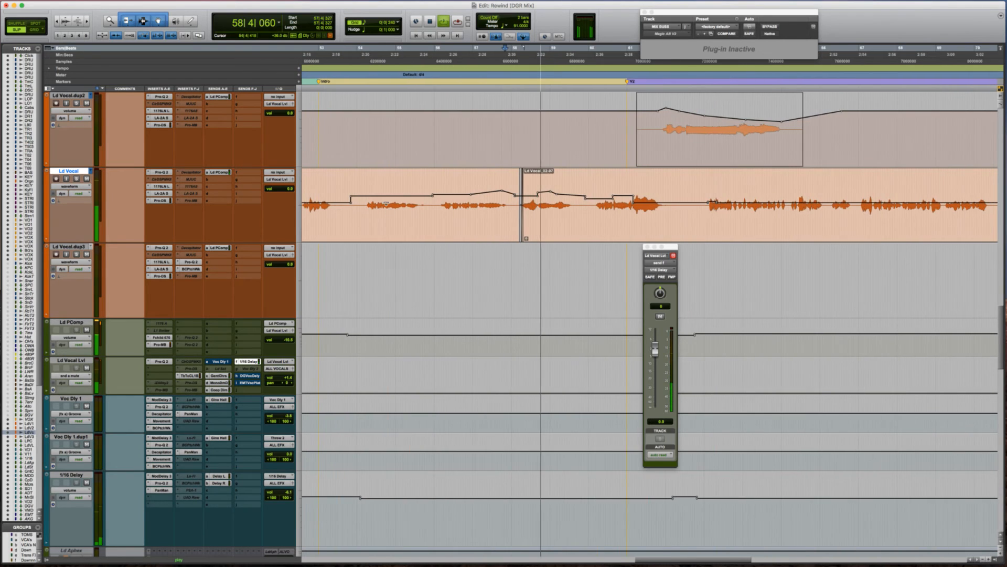
key(space)
click(382, 182)
key(space)
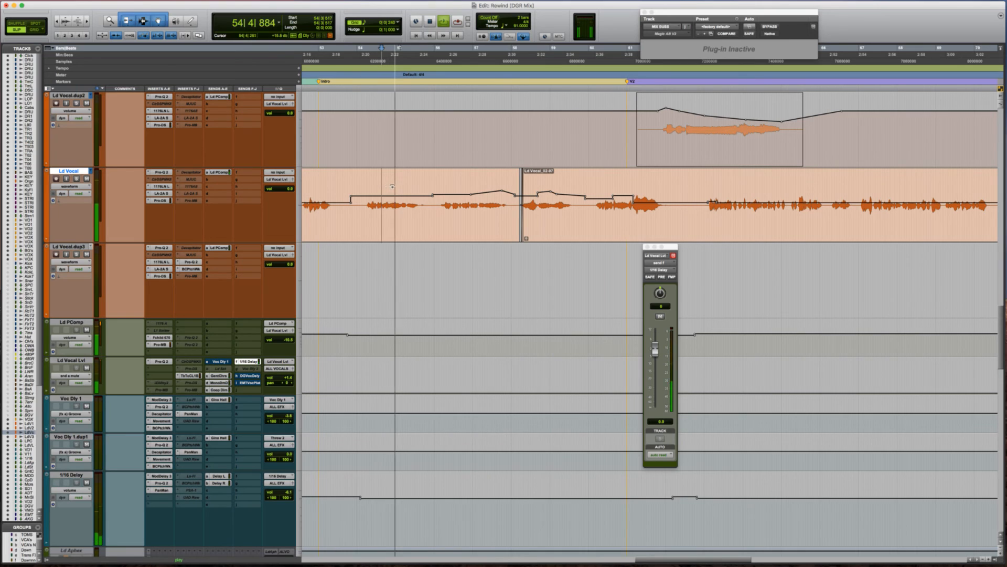
click(395, 185)
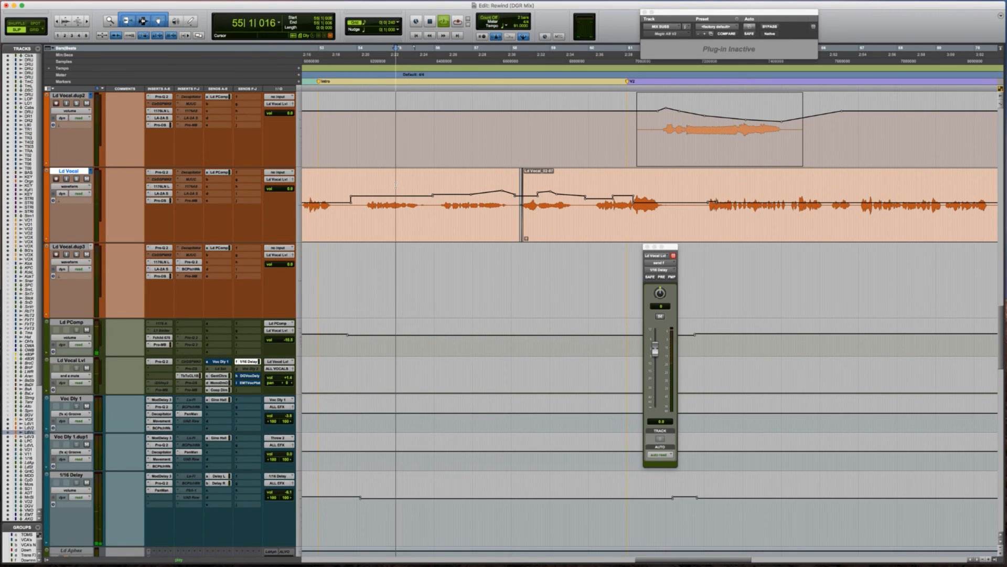
right_click(399, 186)
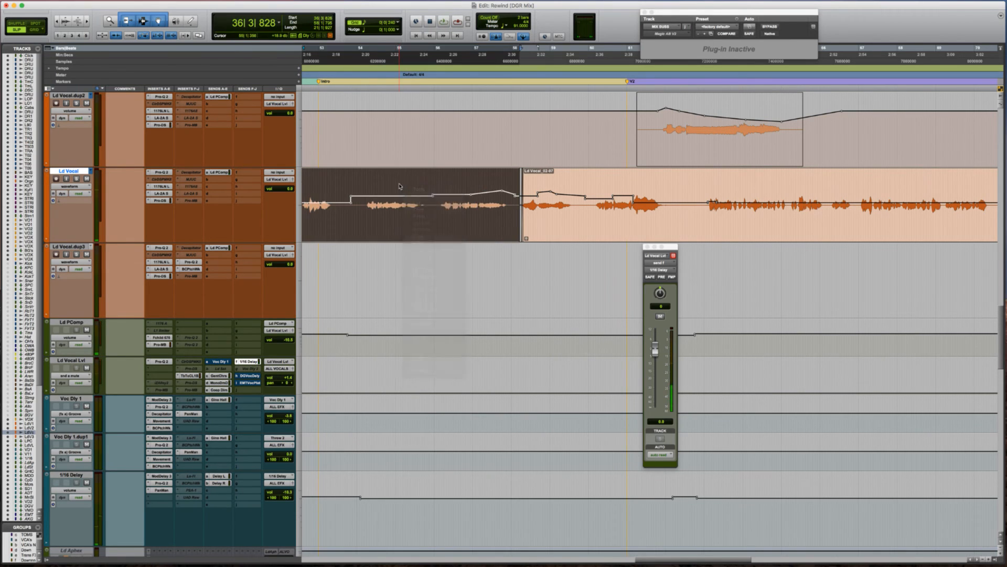
click(441, 182)
key(space)
click(402, 183)
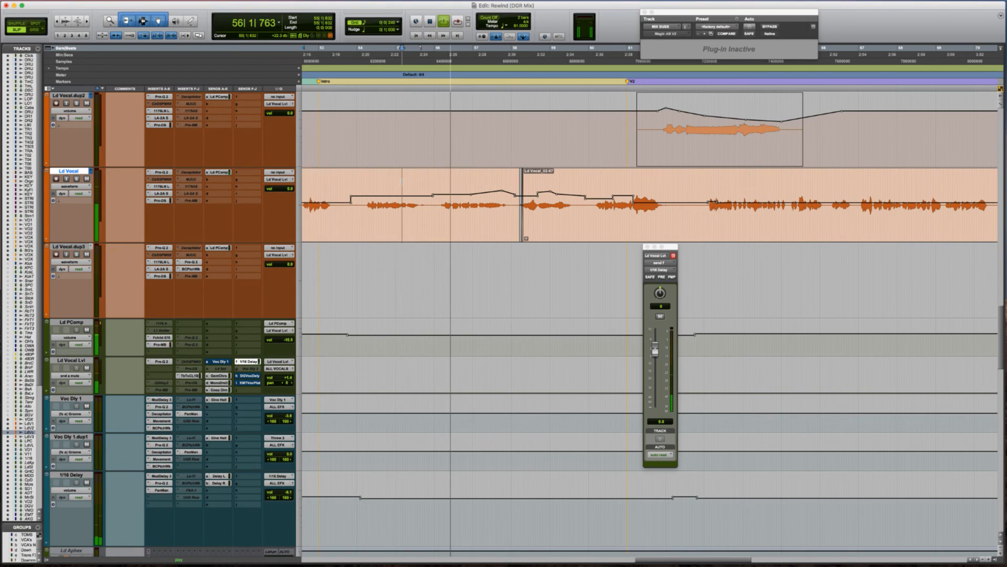
Select the bar 55 stretch after the first intro phrase on Ld Vocal Lvl and assign send B to the Throw 2 bus.
drag(402, 183, 433, 181)
key(semicolon)
key(semicolon)
key(semicolon)
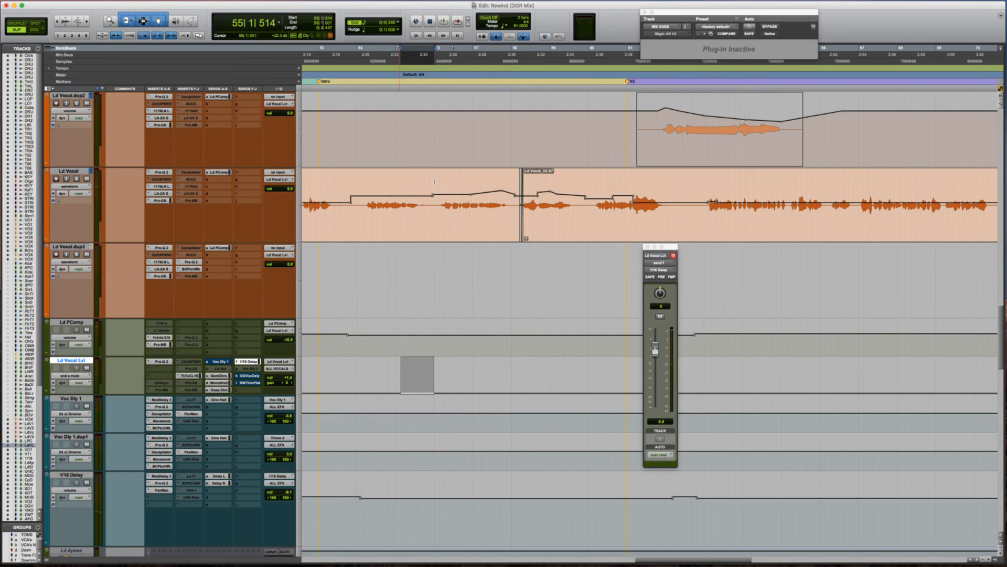
click(207, 372)
mouse_move(232, 377)
mouse_move(278, 377)
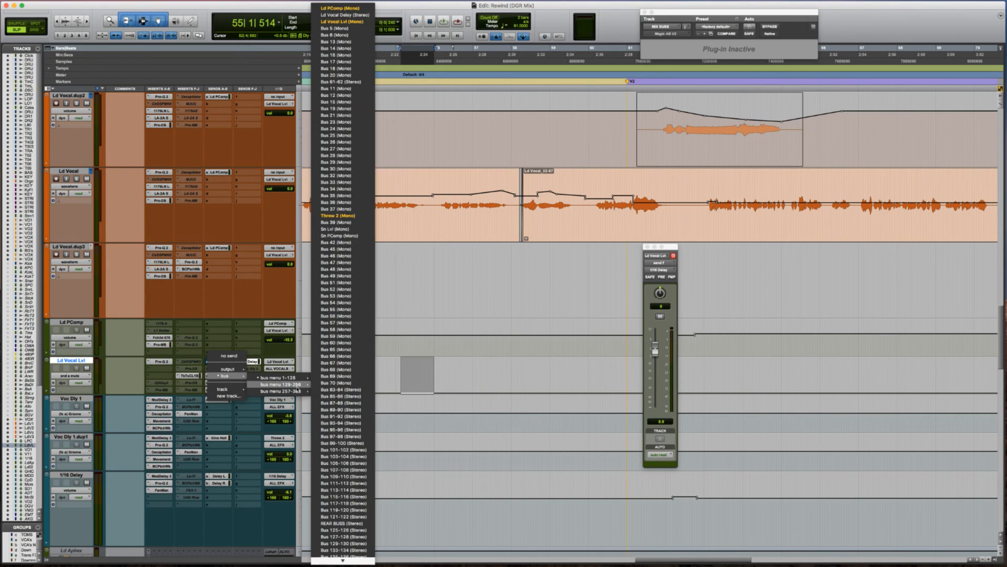
click(338, 216)
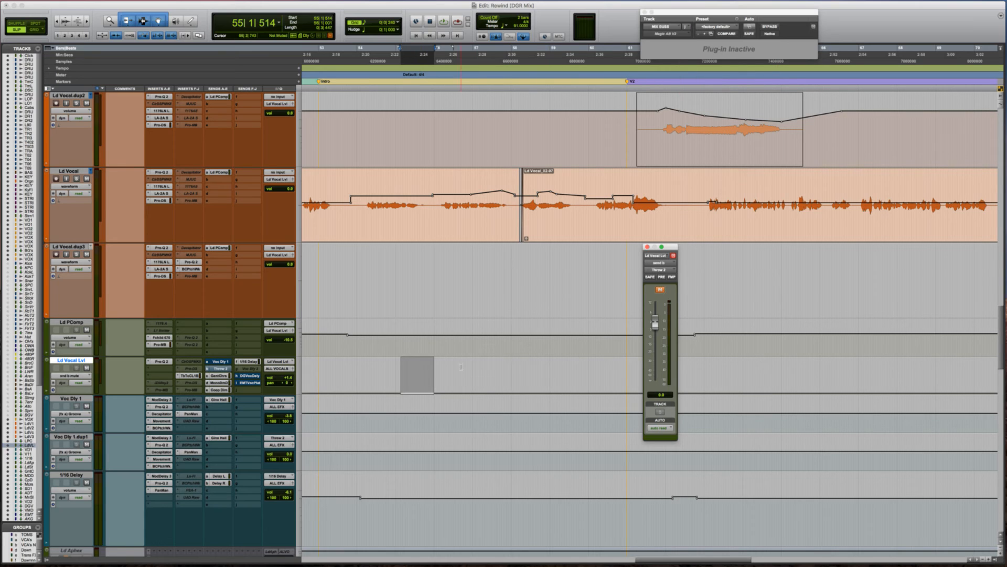
Try unmuting Ld Vocal Lvl's Throw 2 send only for the bar 55 selection, and audition the throw from about bar 54.
drag(411, 323, 411, 322)
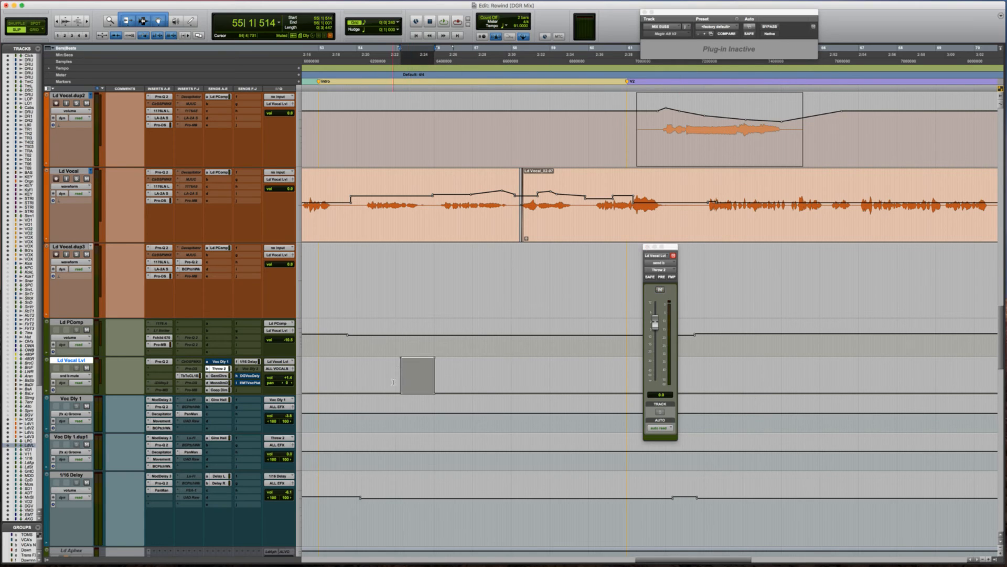
click(390, 377)
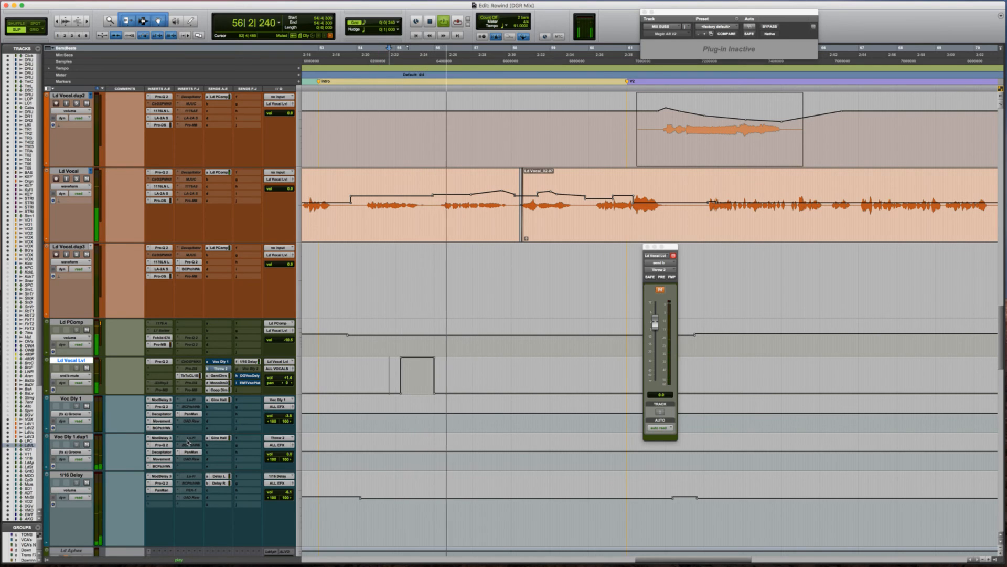
key(space)
click(356, 375)
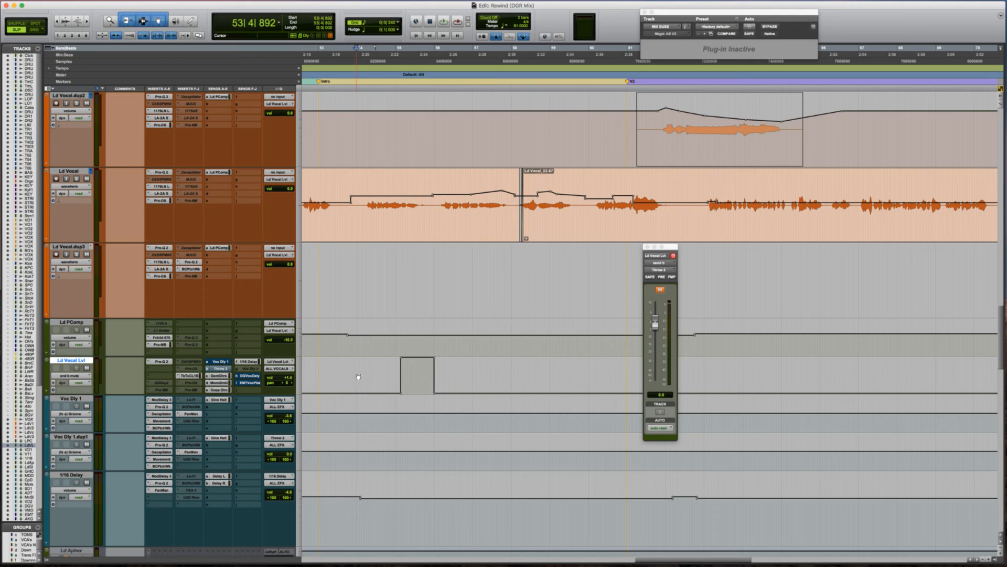
key(space)
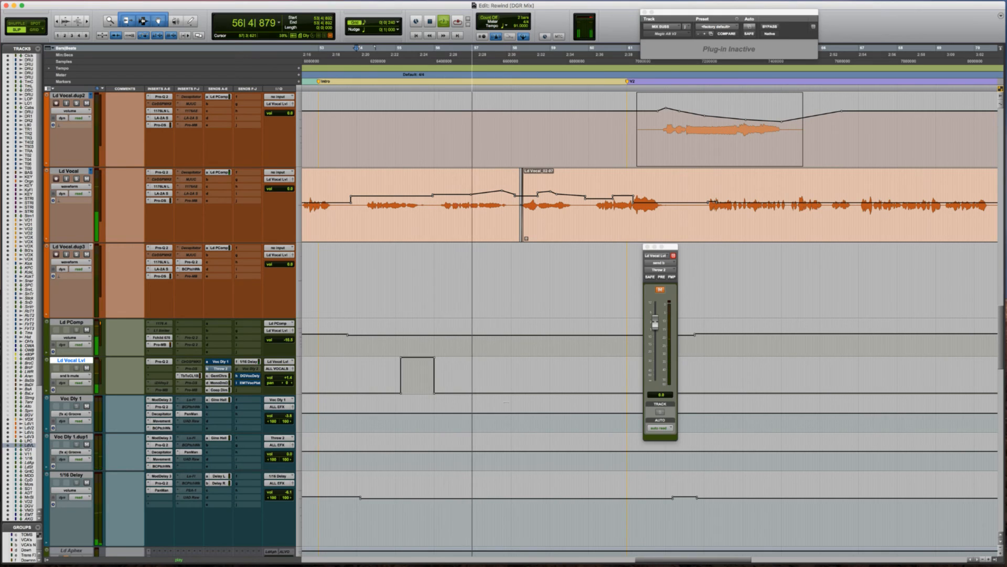
key(space)
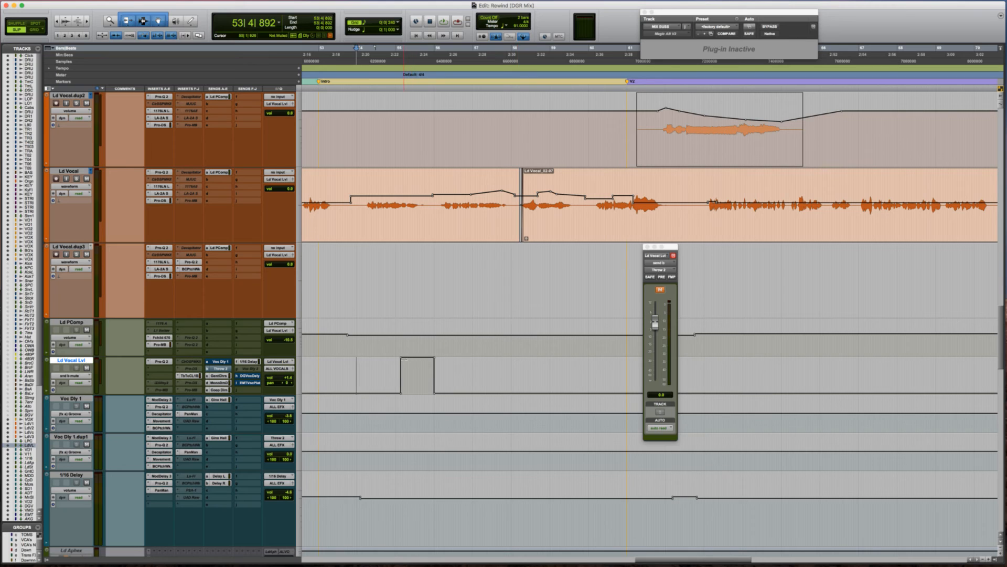
Delete the Throw 2 send's mute automation on Ld Vocal Lvl from bar 55 to just past bar 56.
drag(403, 371, 450, 372)
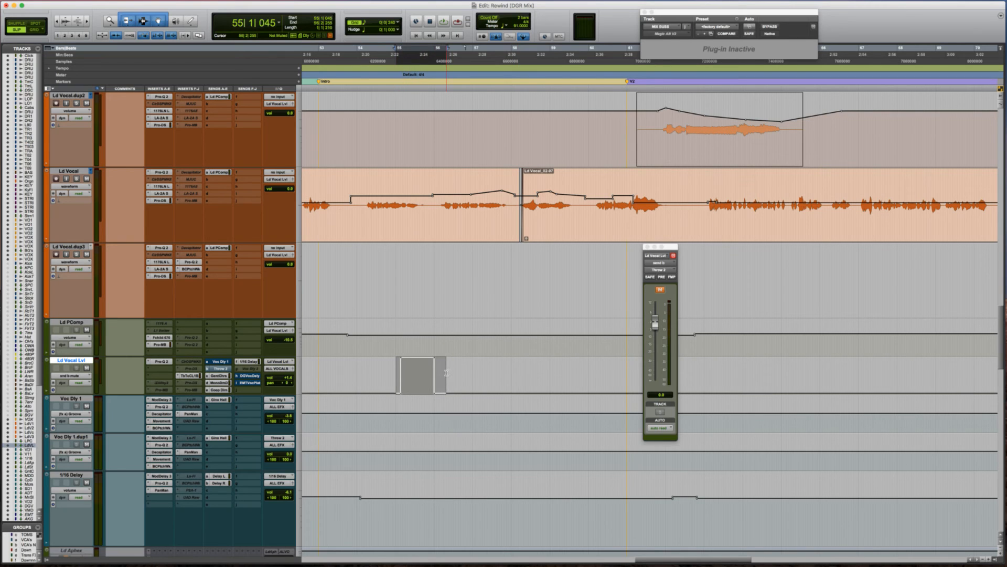
key(Delete)
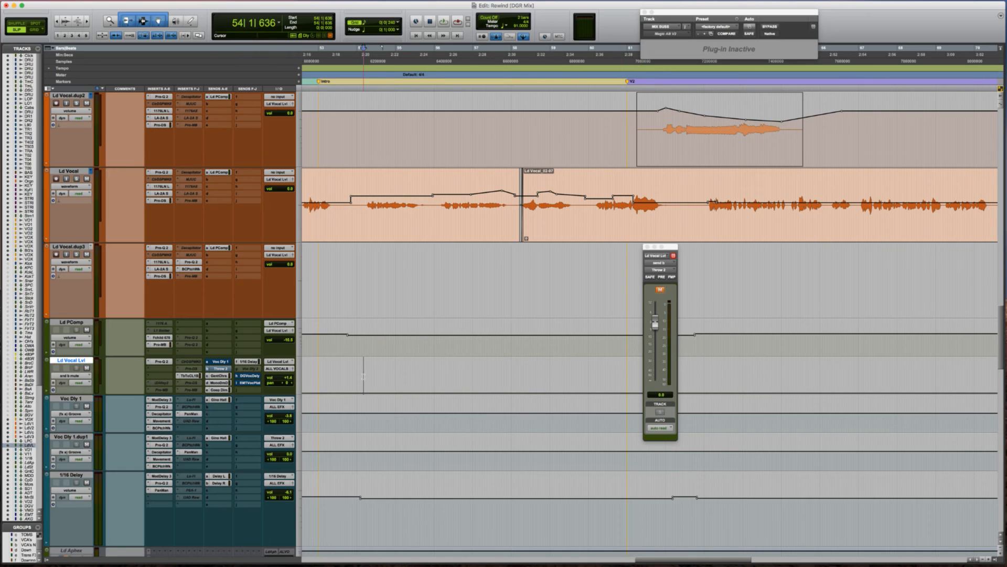
Unmute Ld Vocal Lvl's Throw 2 send from about bar 54 to about bar 63, and audition the throws.
key(space)
drag(360, 375, 530, 369)
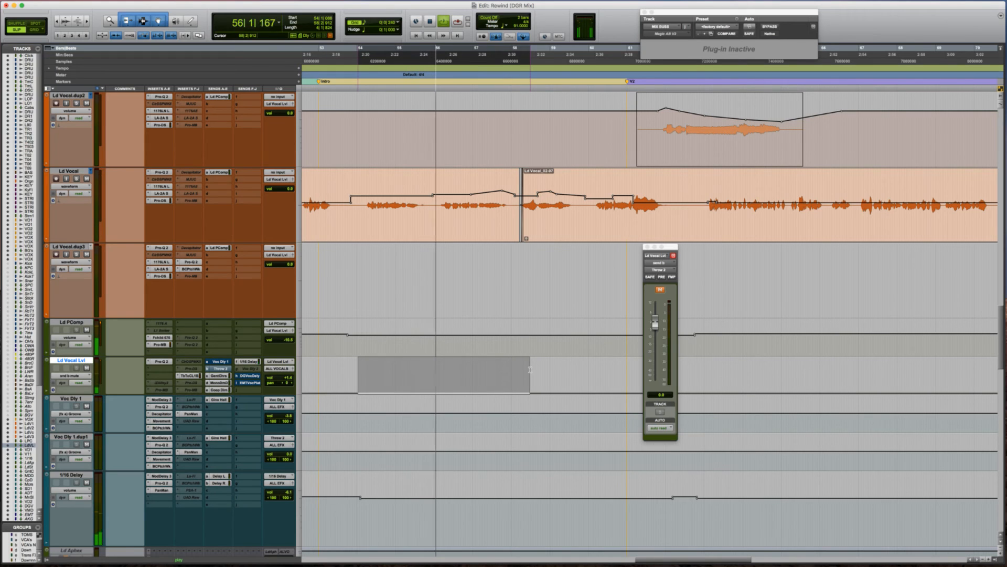
drag(529, 370, 705, 371)
drag(462, 363, 443, 359)
click(351, 369)
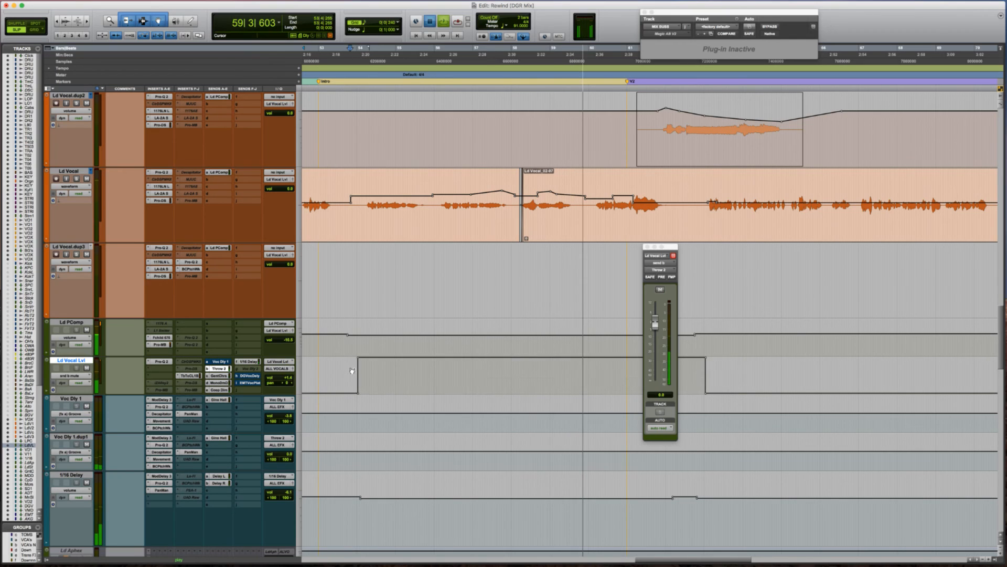
key(space)
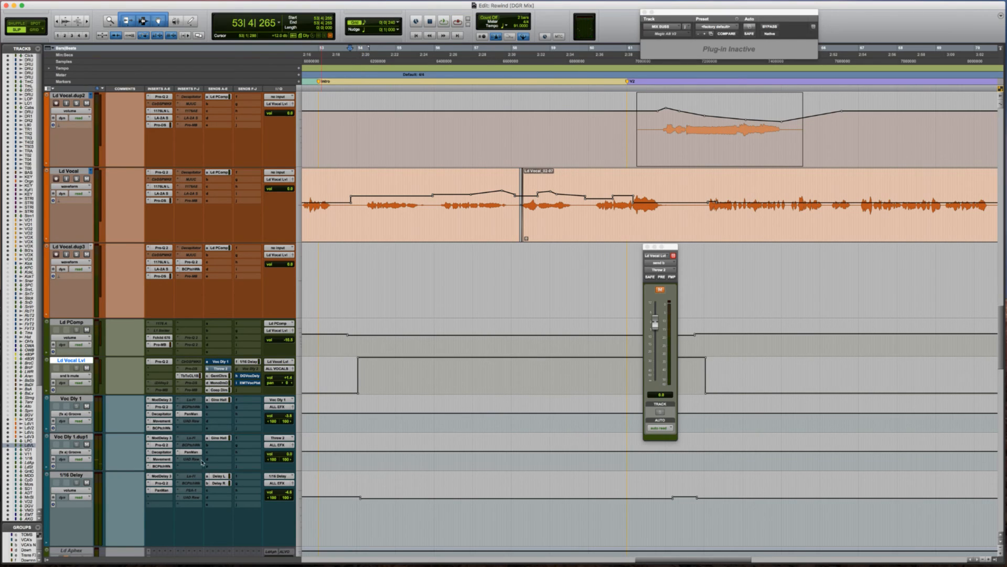
Raise the Mod Delay feedback on Voc Dly 1.dup1 to about 56% during playback, and check the track's hall send.
key(space)
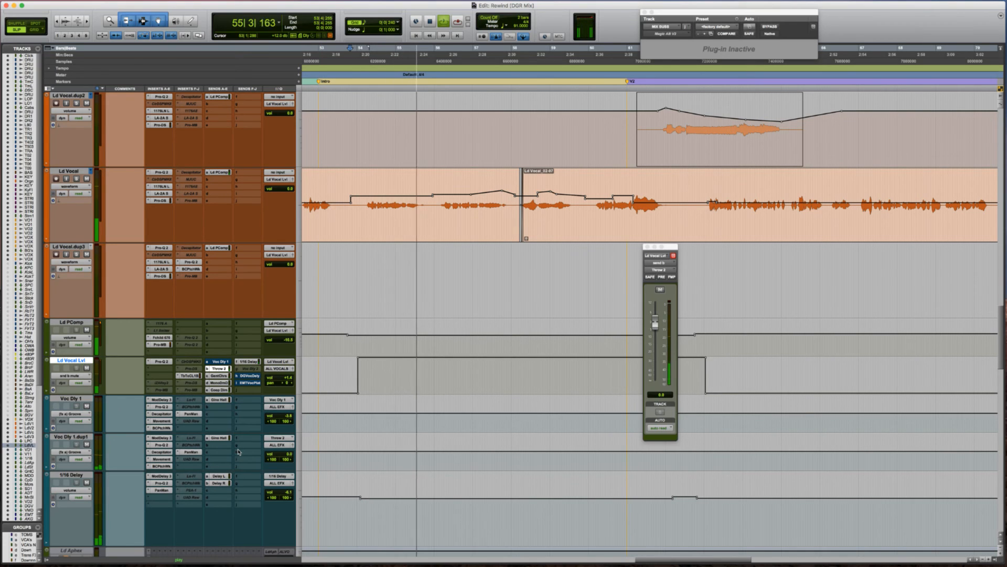
click(161, 437)
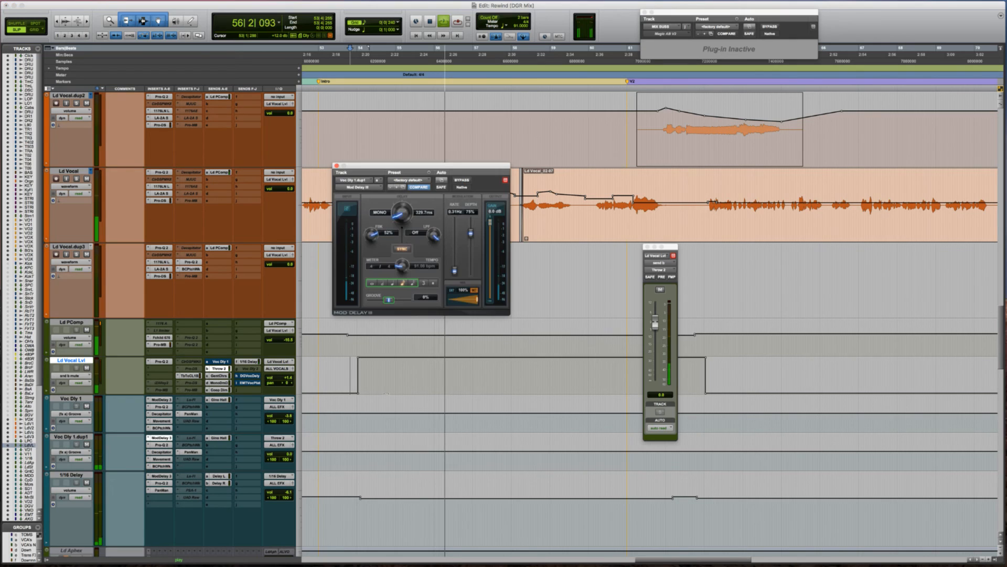
drag(373, 244, 373, 239)
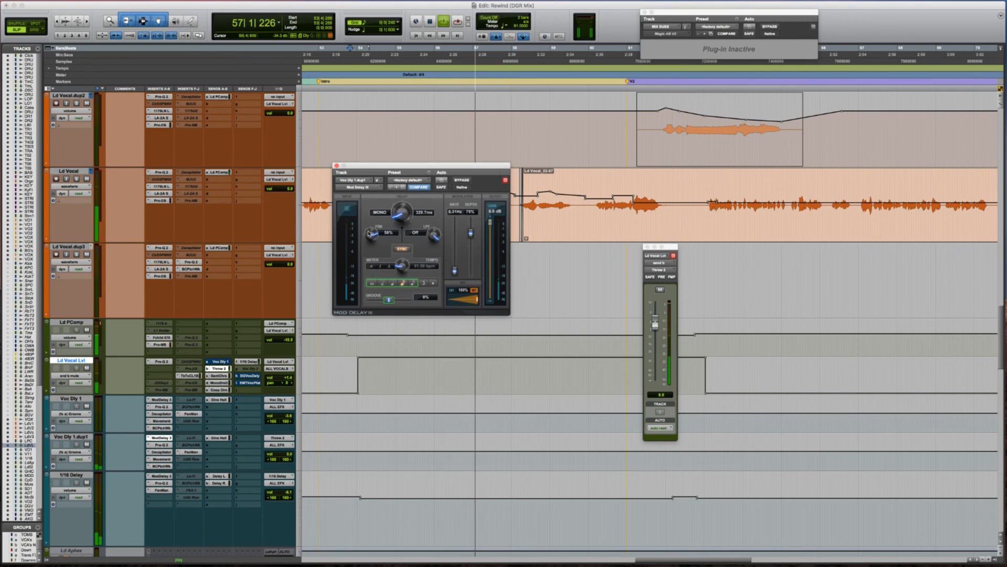
click(337, 166)
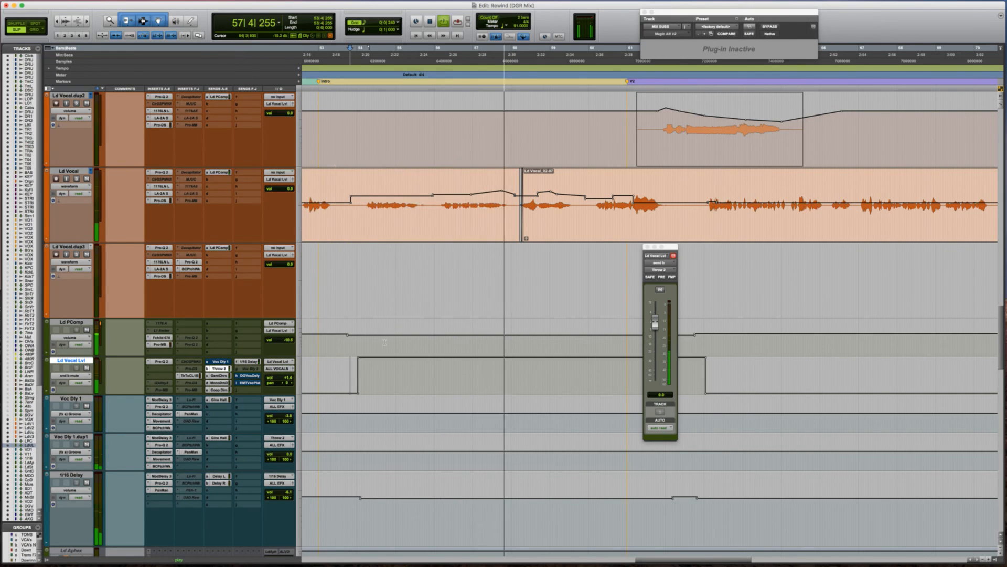
key(space)
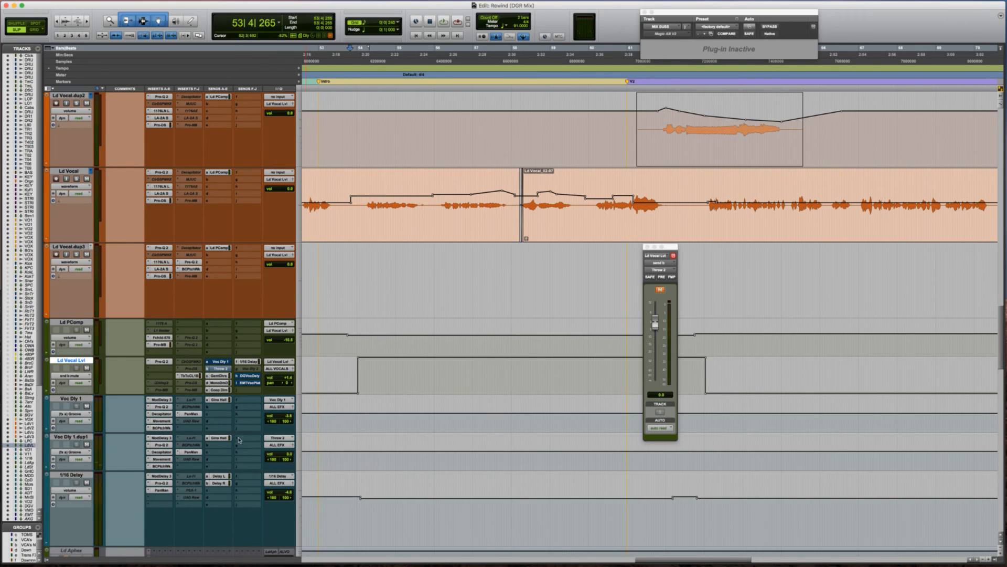
click(221, 438)
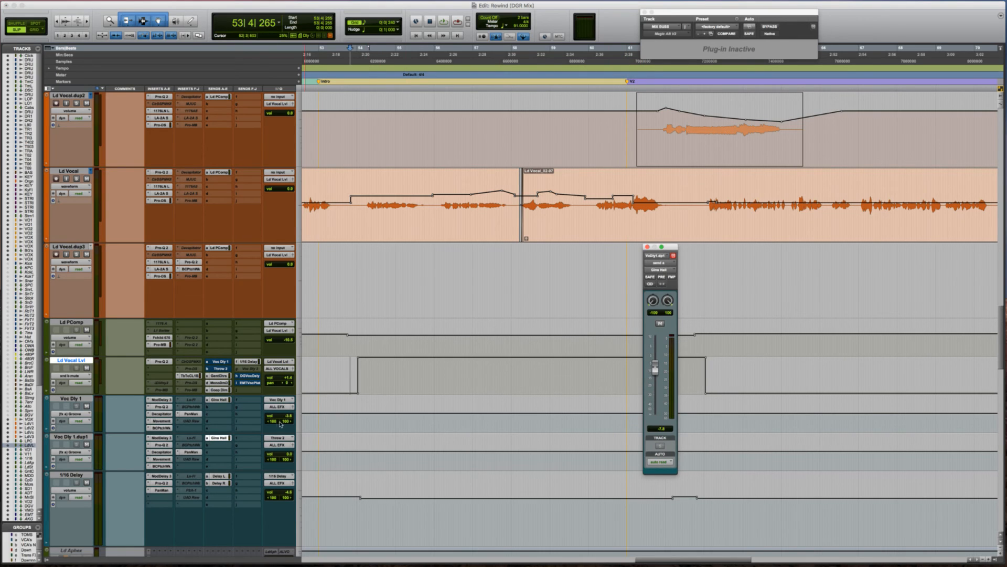
click(219, 438)
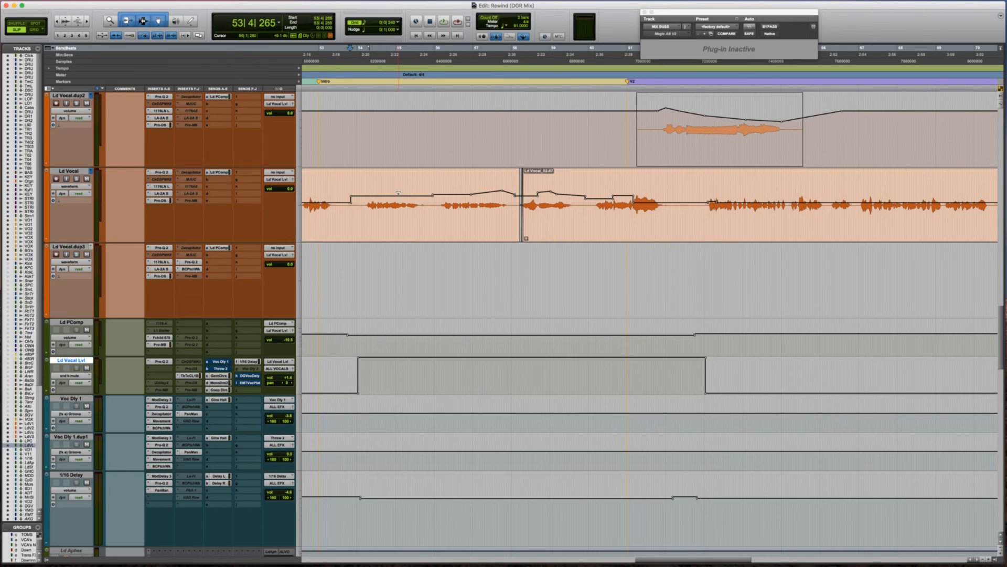
Place the playback start on Ld Vocal just after bar 54 and rename the Voc Dly 1.dup1 track as Throw 2.
click(364, 187)
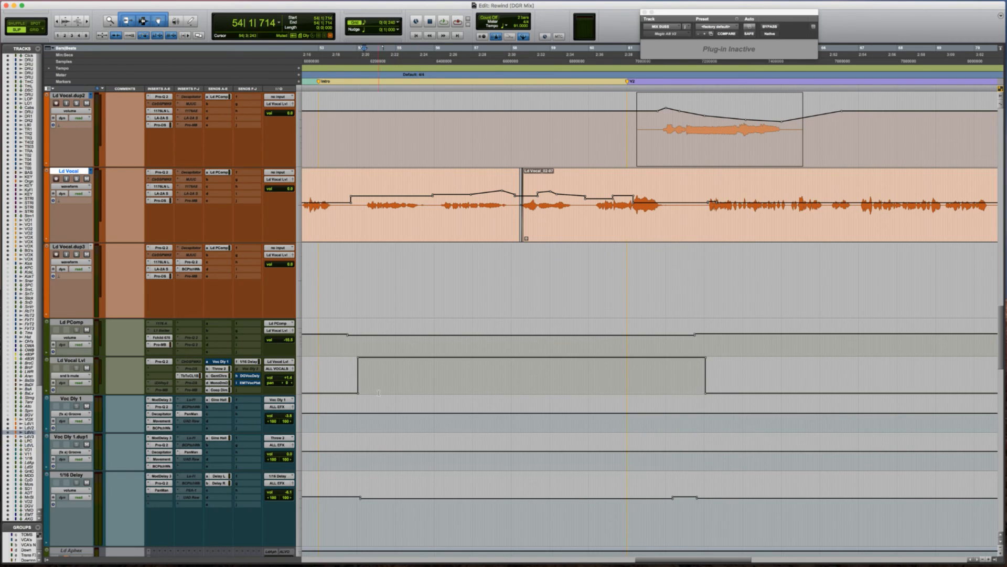
click(73, 436)
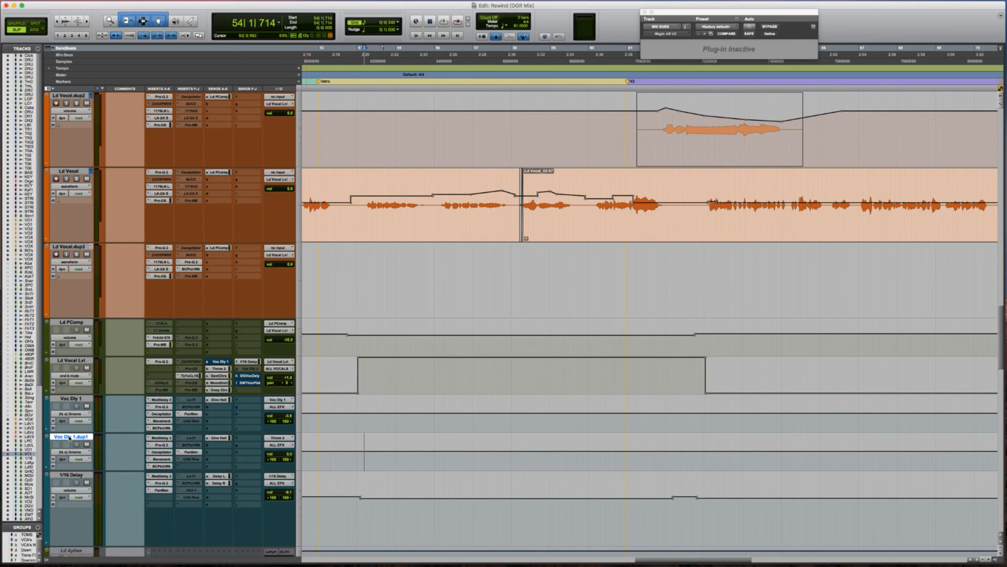
double_click(70, 437)
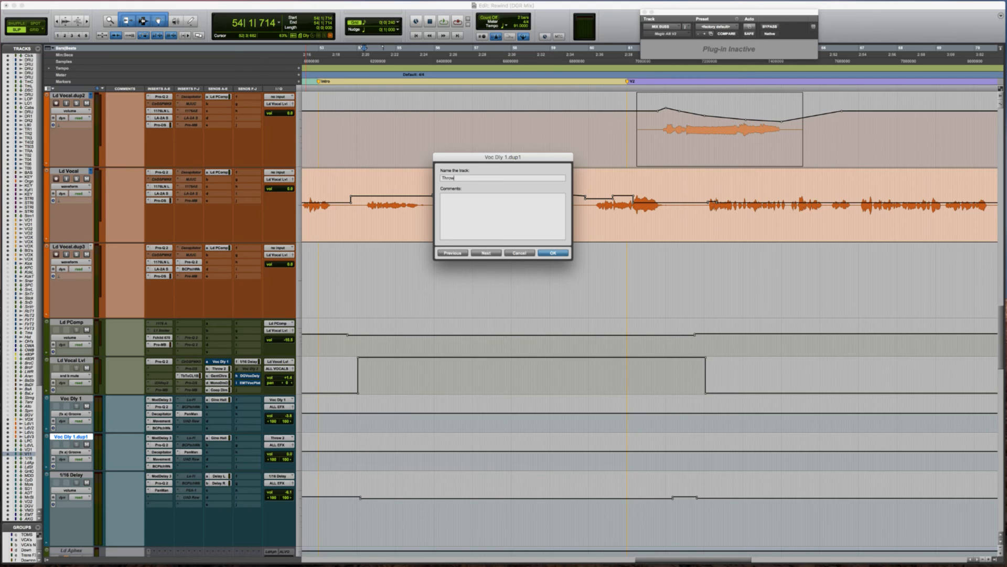
text(Throw 2)
key(Return)
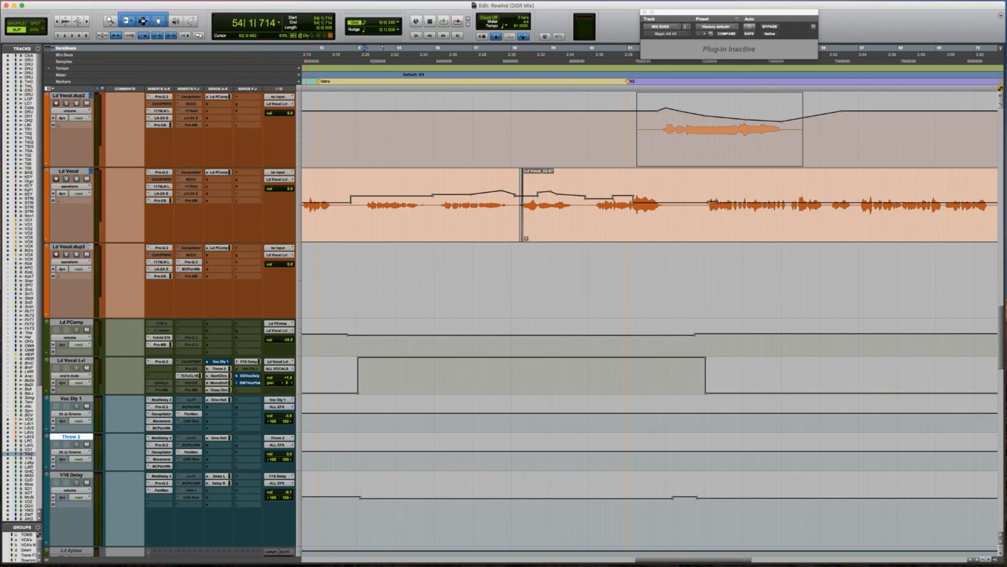
Audition the throw from bar 54 and set the Throw 2 track's automation mode to touch on its output fader.
key(space)
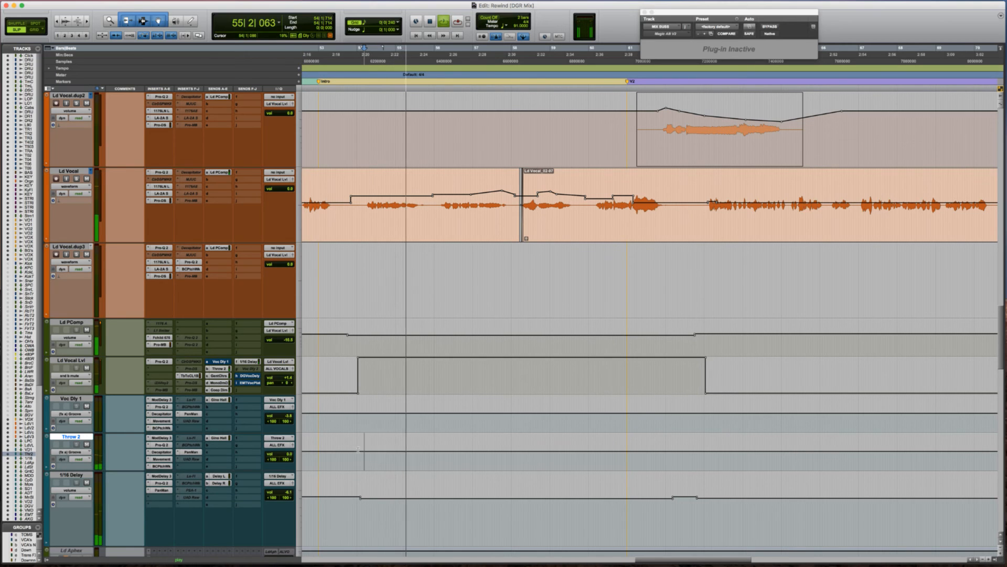
key(space)
click(293, 445)
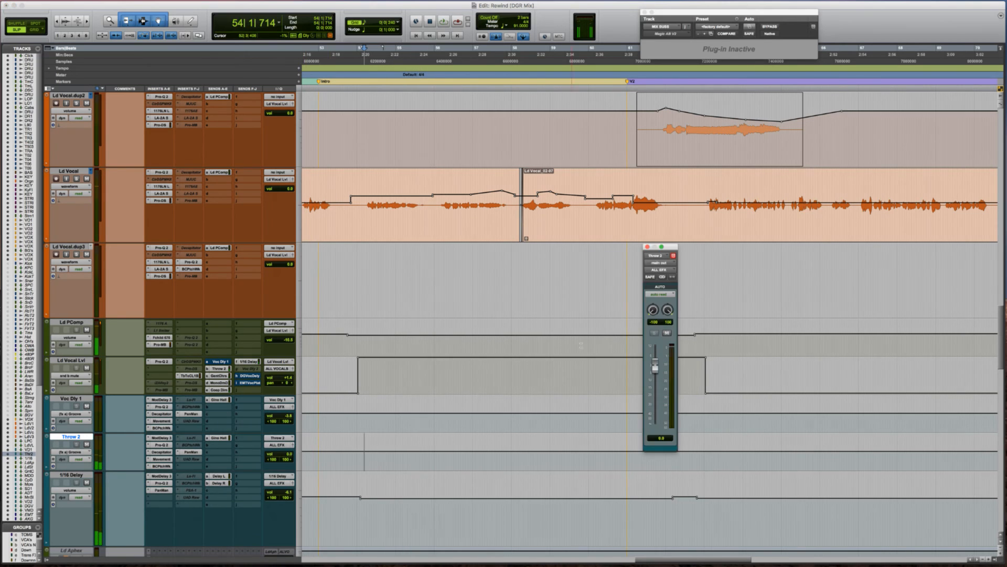
click(660, 295)
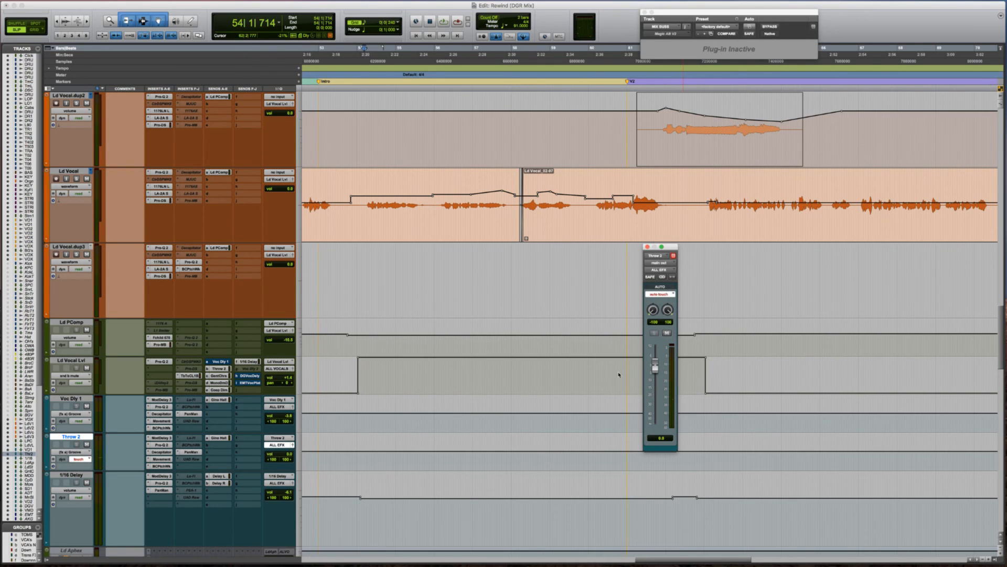
Lower the Throw 2 output level to about -13.1 dB while auditioning the throws from bar 54.
key(r)
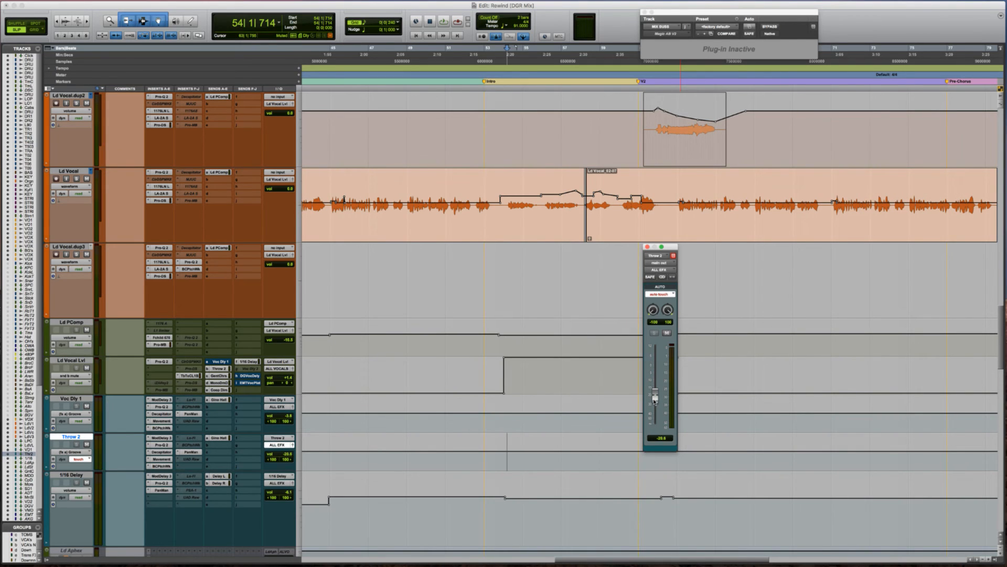
key(space)
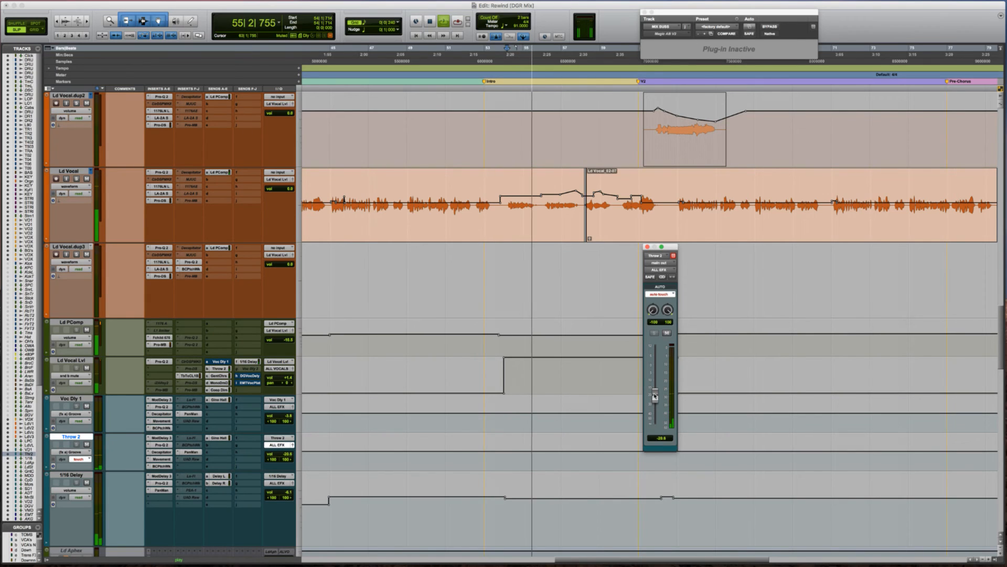
key(space)
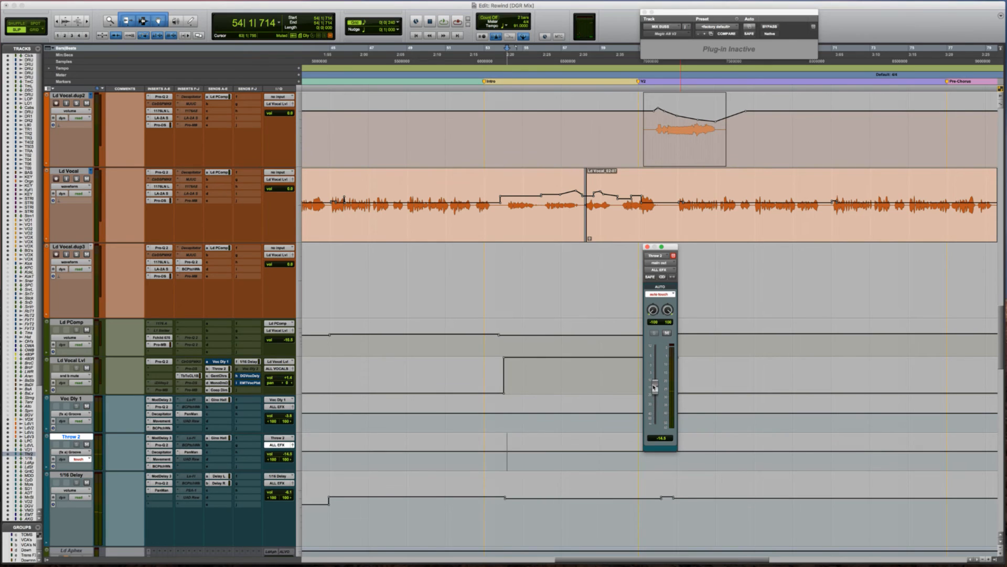
key(space)
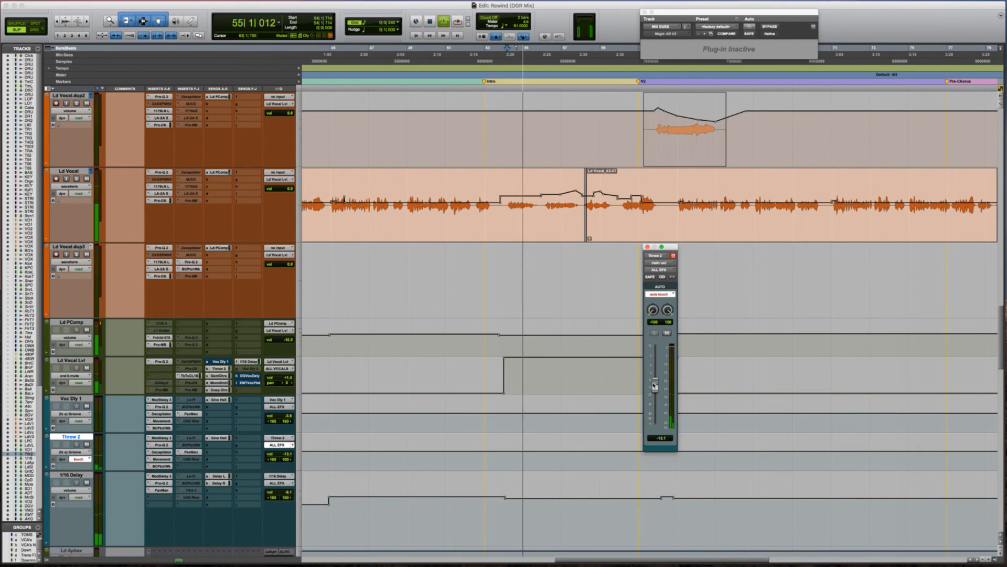
key(space)
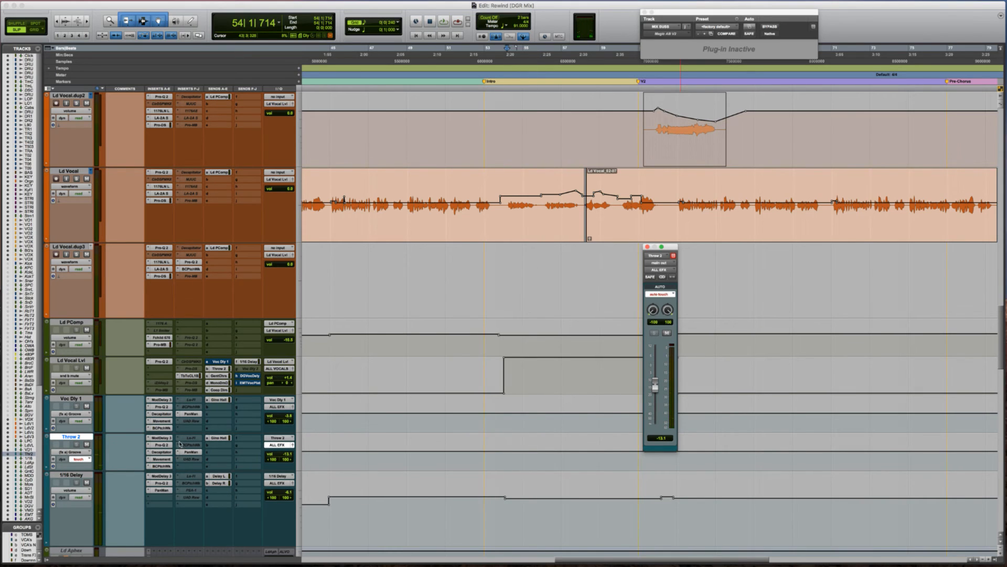
Insert the stereo iZotope Nectar 2 plug-in in the free insert slot on the Throw 2 track.
click(178, 460)
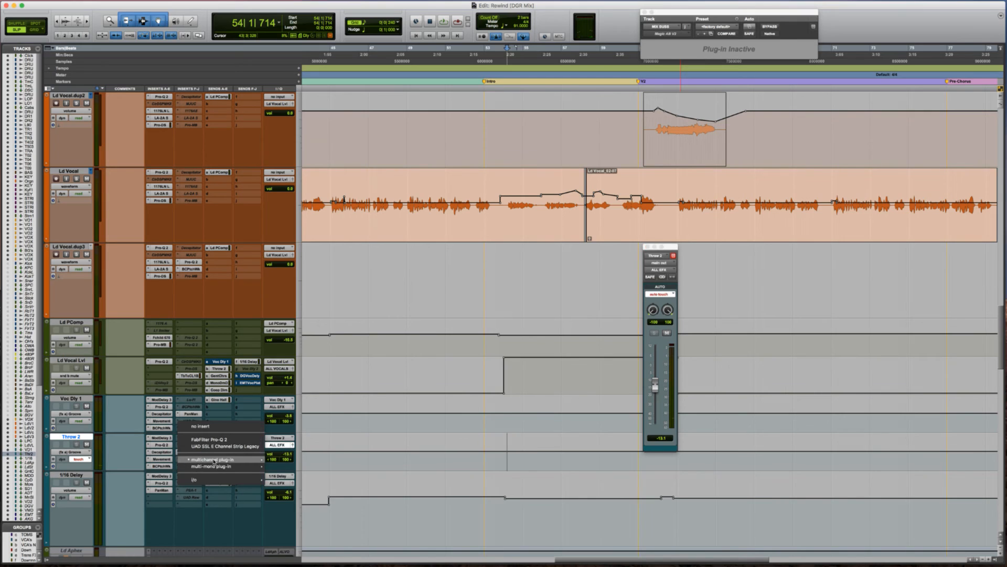
mouse_move(236, 459)
mouse_move(293, 458)
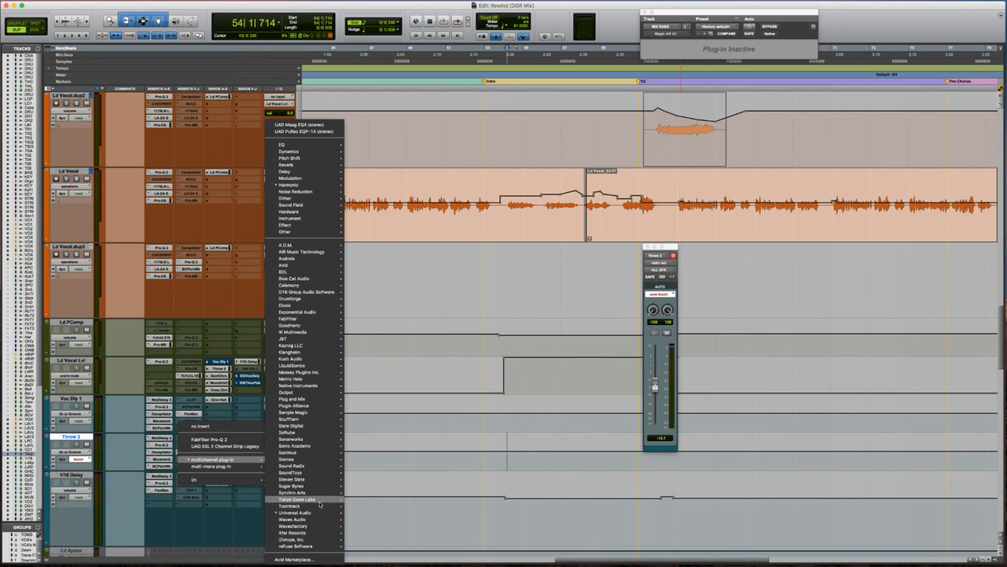
mouse_move(348, 539)
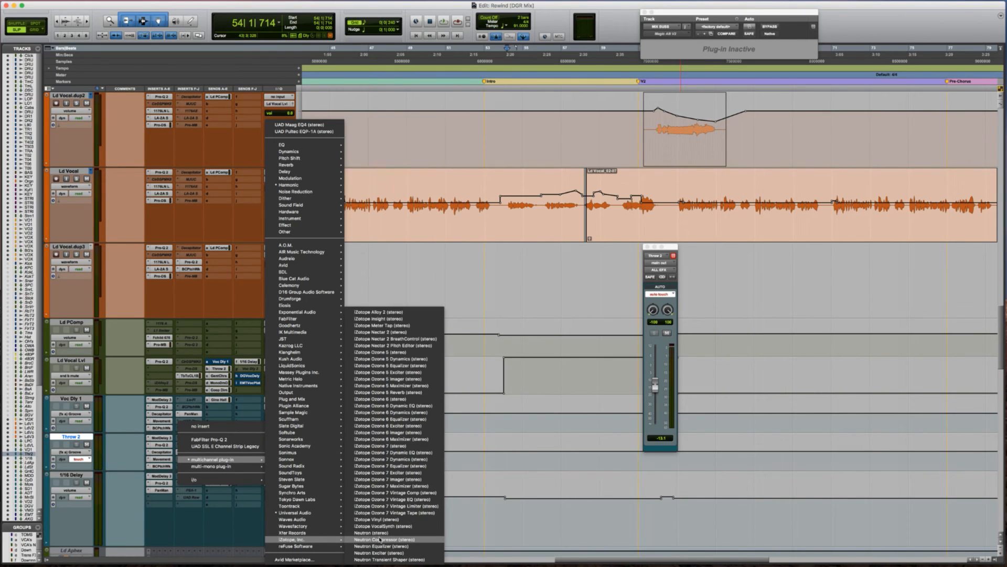
click(399, 332)
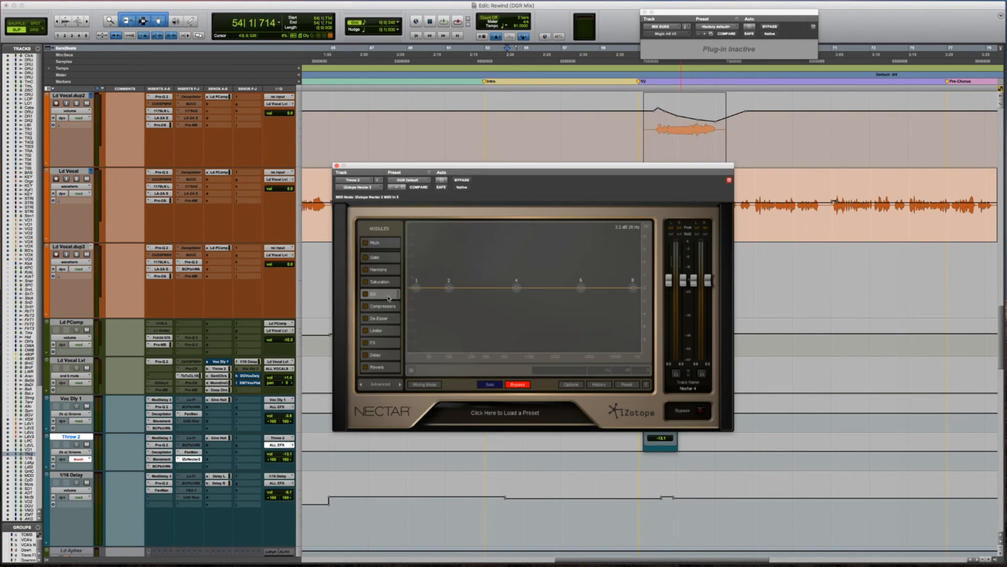
Enable Nectar 2's De-Esser on Throw 2 and lower its Ess threshold while auditioning the throw from bar 54.
click(380, 318)
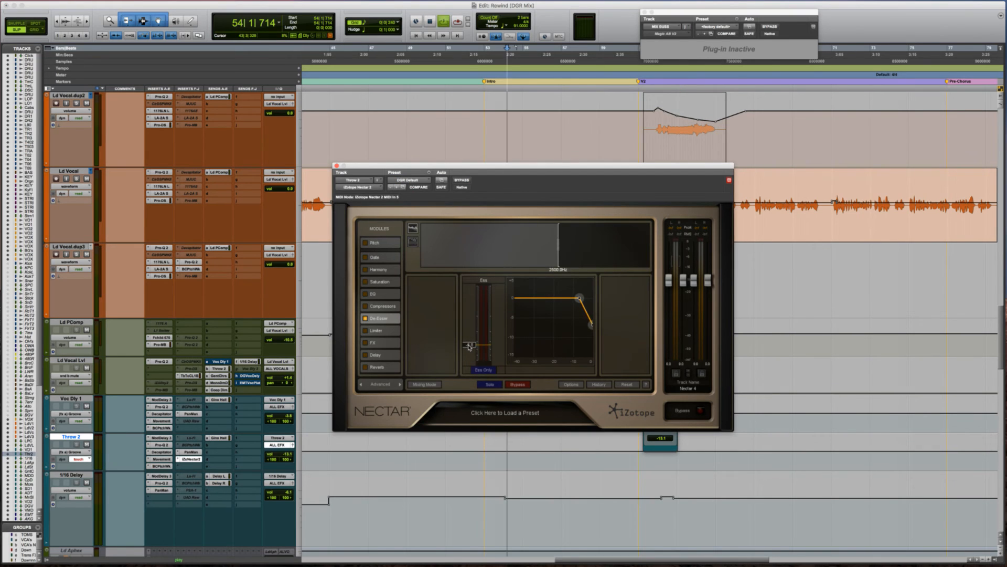
key(space)
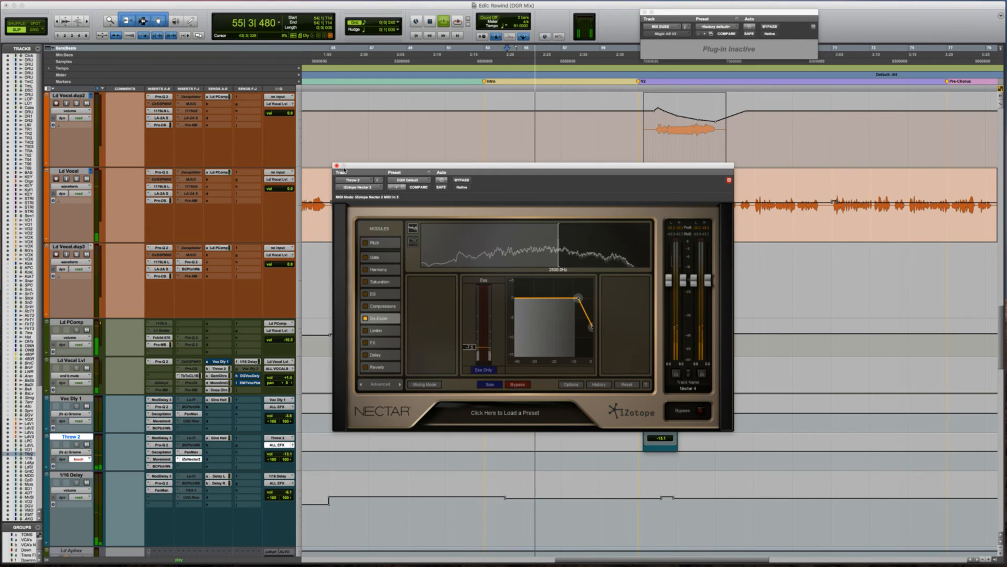
click(337, 166)
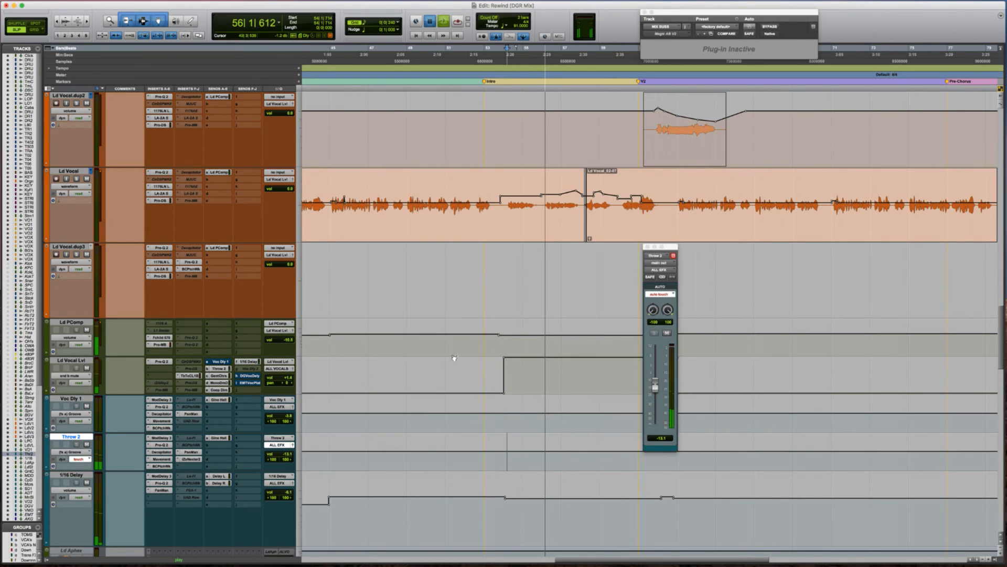
key(space)
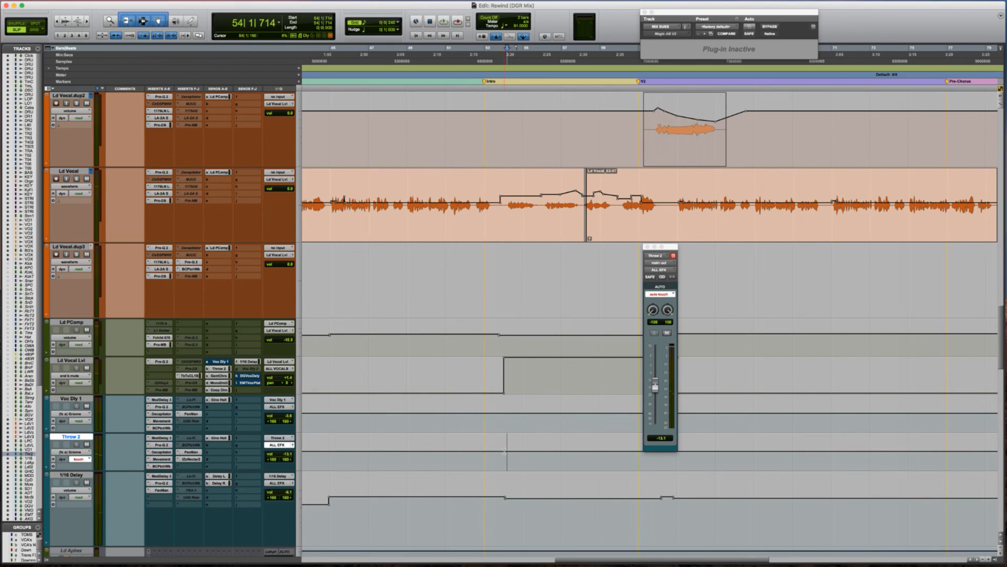
Audition the throws from bars 54 and 51, and lower the Throw 2 output fader to about -17.8 dB.
key(space)
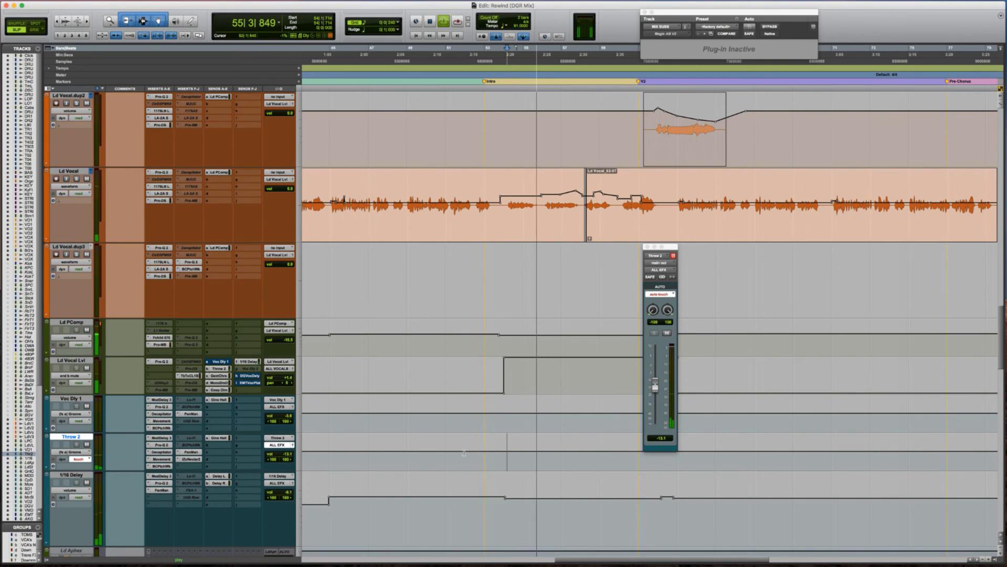
key(space)
click(446, 449)
key(space)
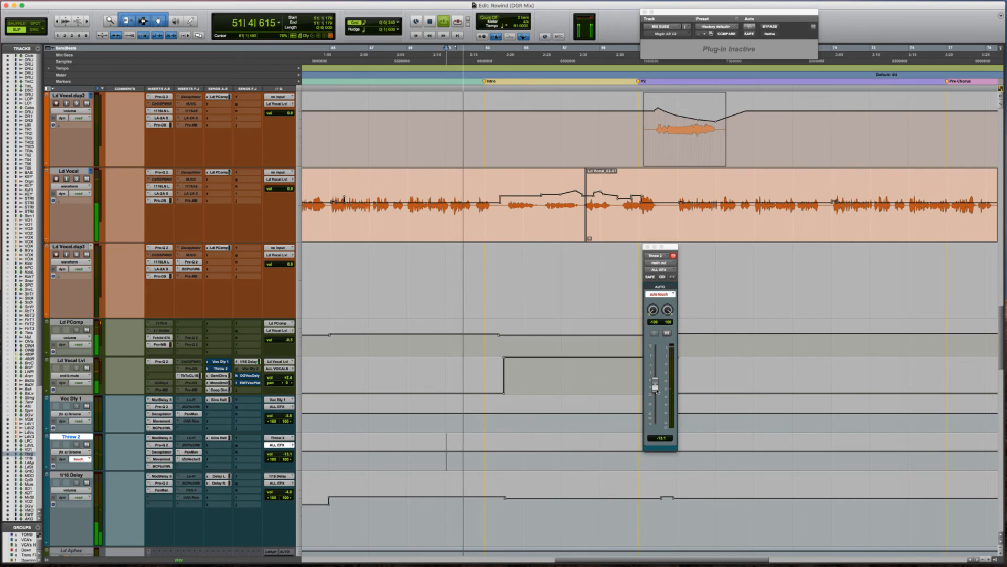
drag(655, 387, 655, 393)
key(space)
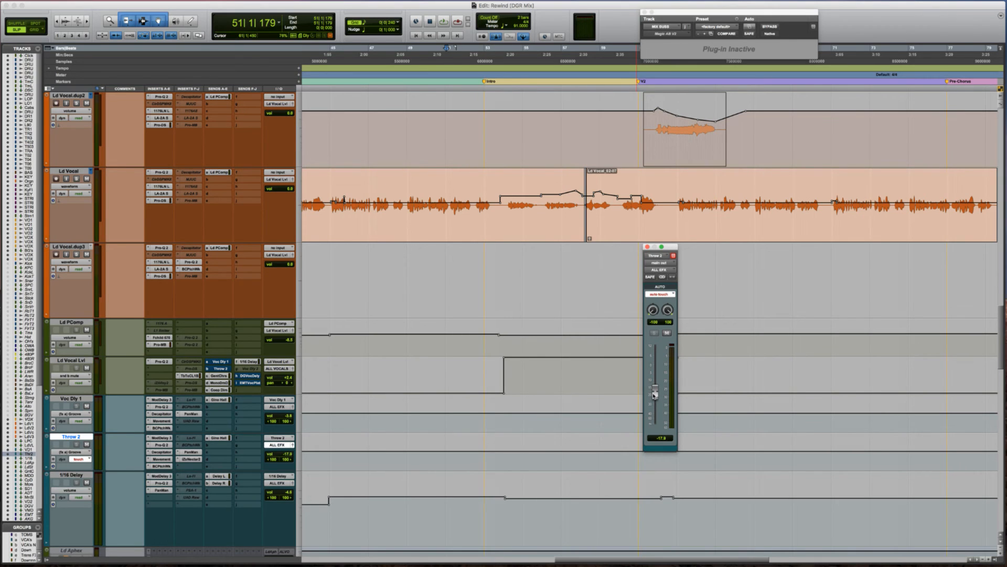
Audition the throw from bar 51 while trying a volume ride on the Throw 2 output fader.
key(space)
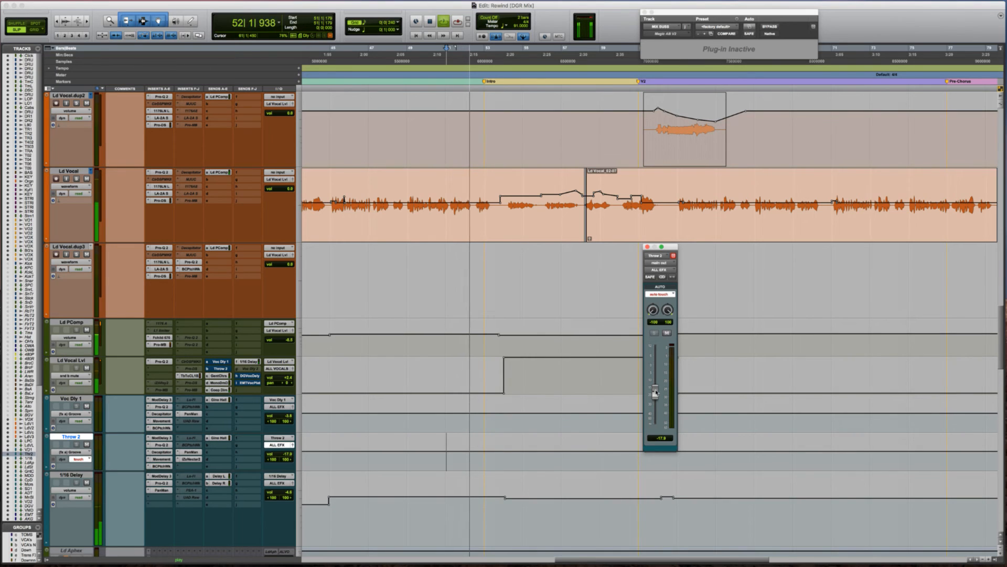
mouse_move(655, 393)
mouse_down()
mouse_move(655, 361)
mouse_move(654, 390)
mouse_up()
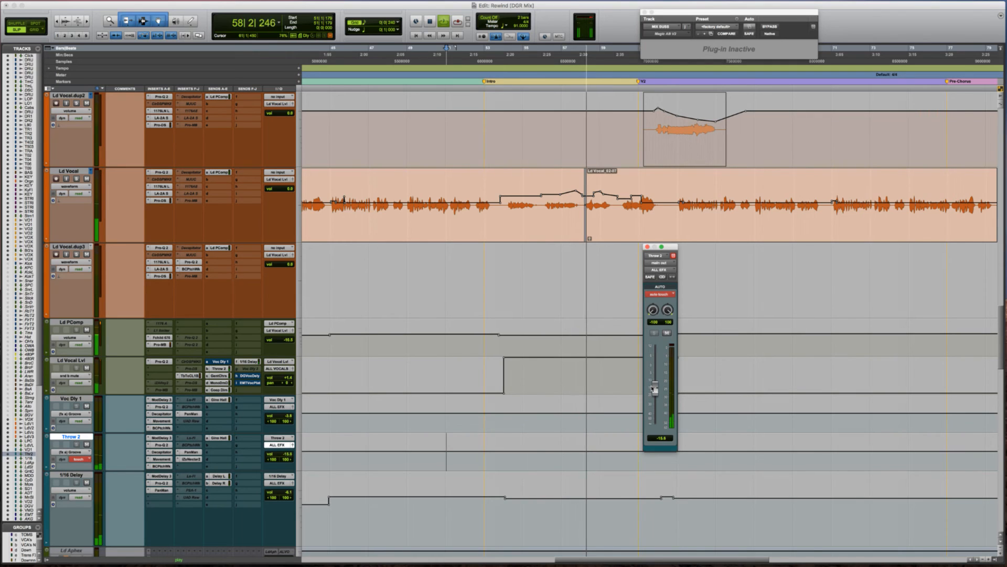
key(space)
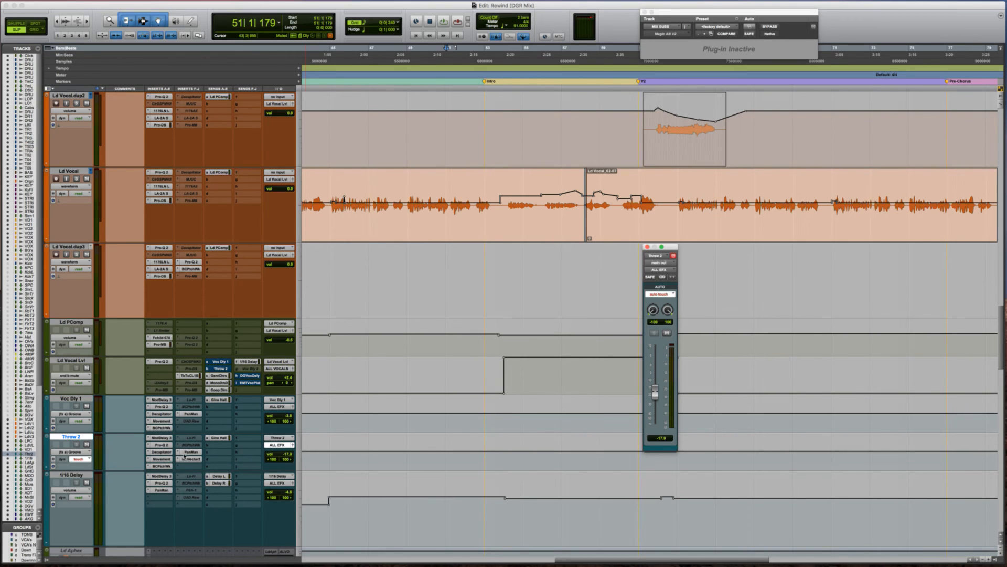
Open PanMan on Throw 2 and try another fader ride while playing the throws from bar 51.
click(190, 452)
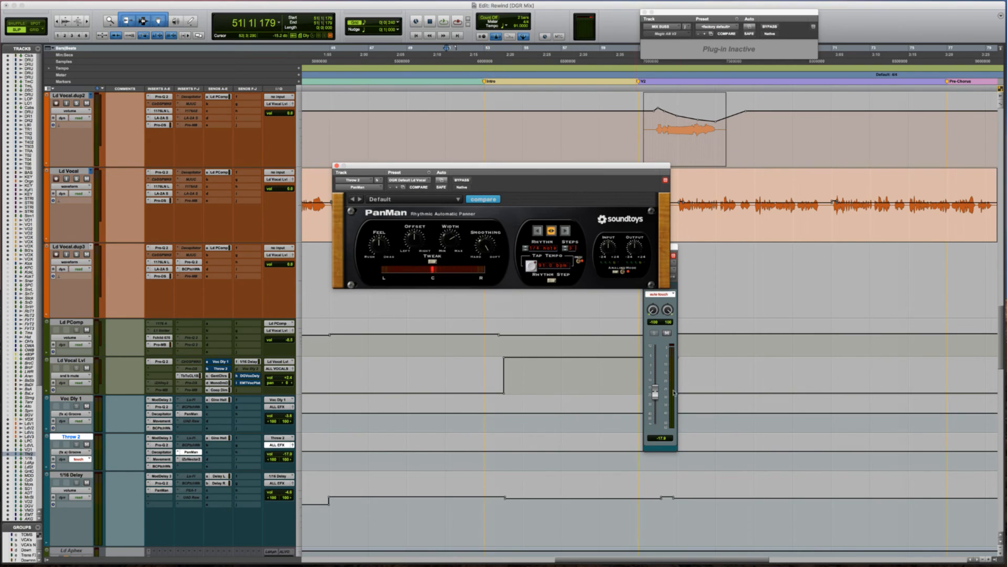
key(space)
click(655, 397)
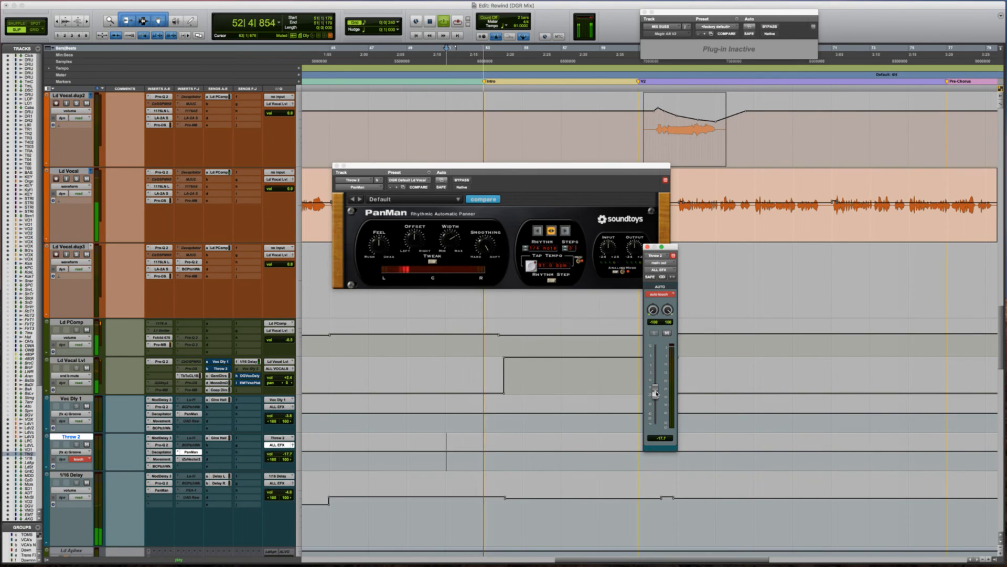
mouse_move(656, 393)
mouse_down()
mouse_move(654, 364)
mouse_move(653, 379)
mouse_up()
key(space)
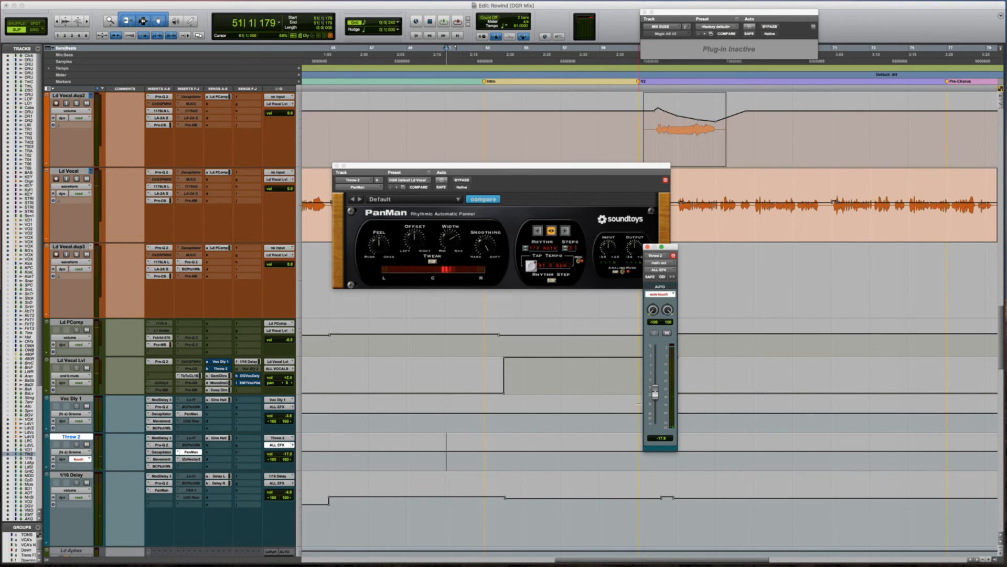
Record Throw 2 volume automation from bar 51 to about bar 62, riding the output fader up for each throw.
key(space)
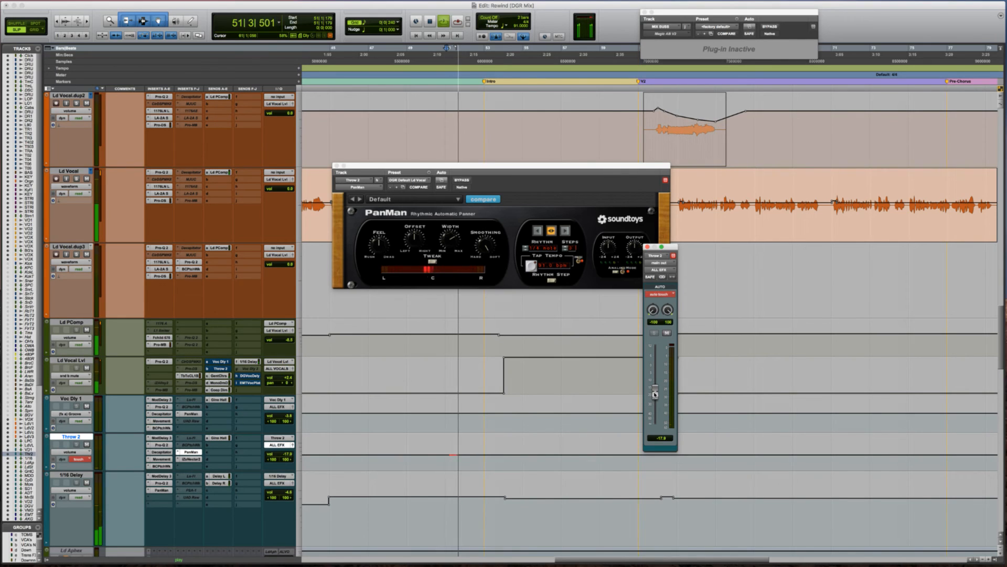
drag(654, 394, 650, 373)
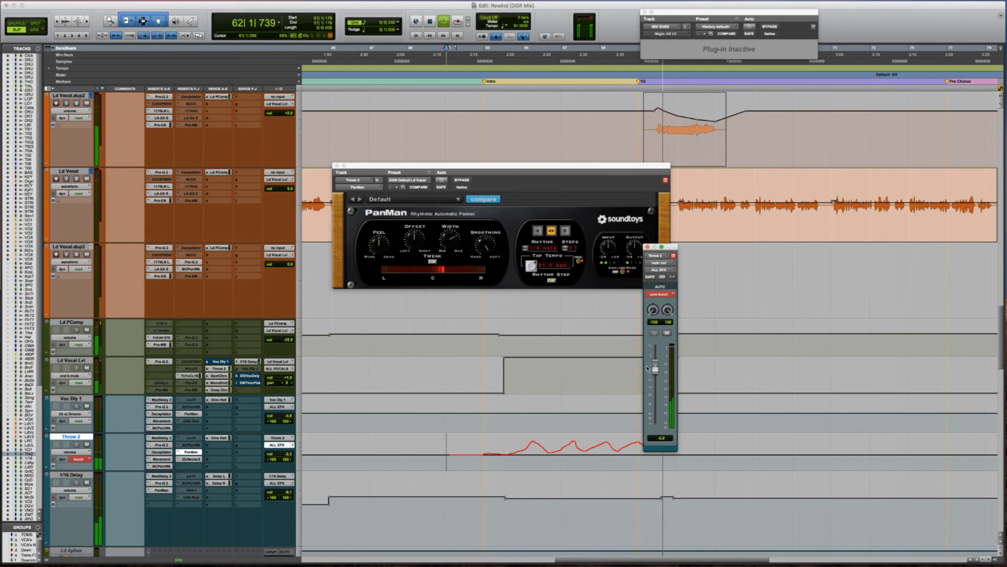
drag(648, 363, 647, 364)
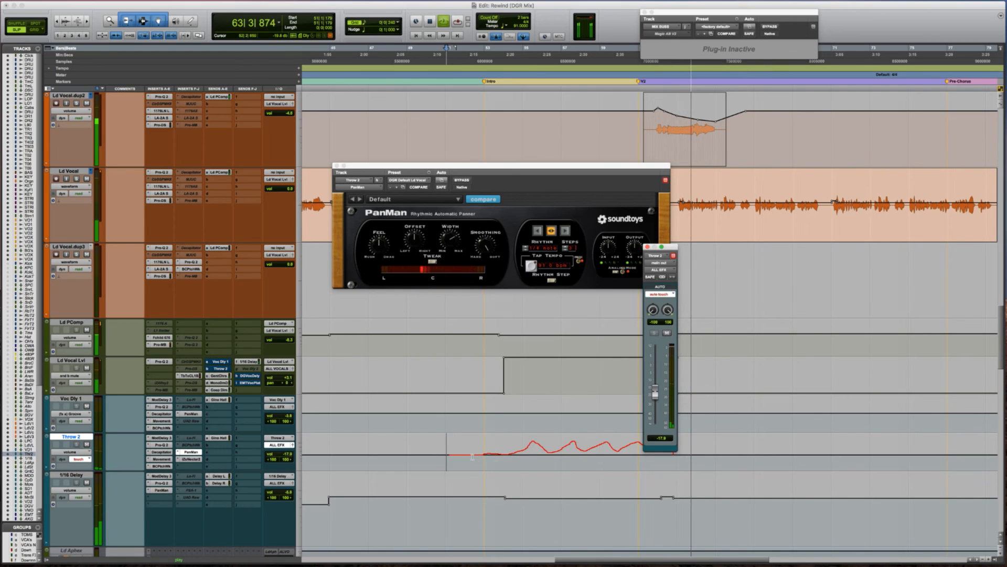
key(space)
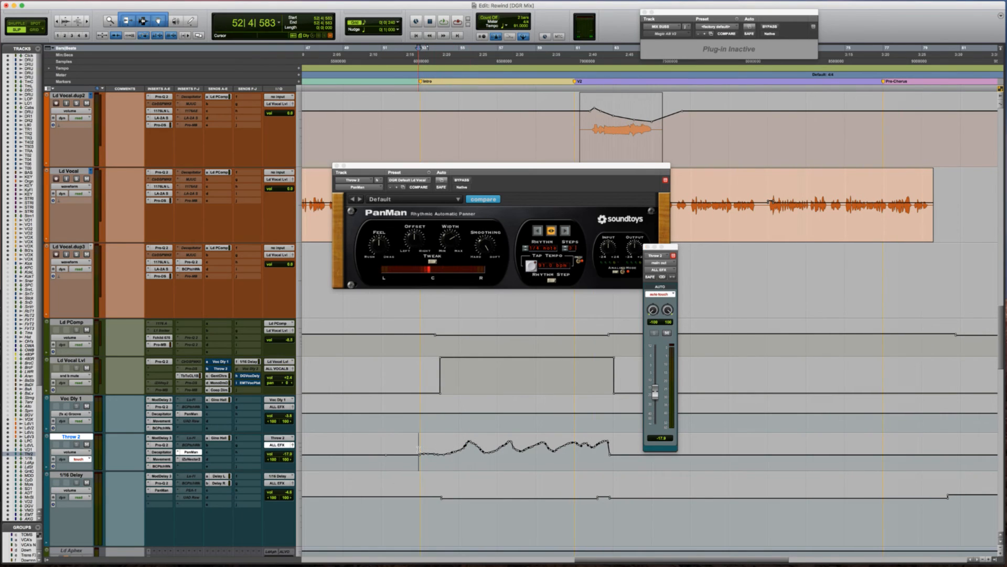
Audition the Throw 2 volume automation from bar 52 while checking the Width control in PanMan.
key(space)
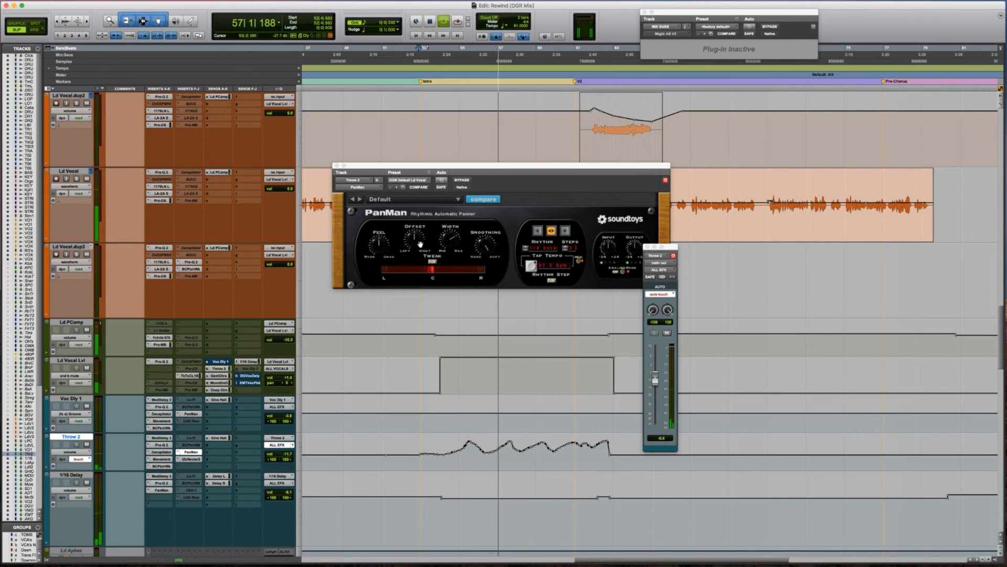
click(449, 240)
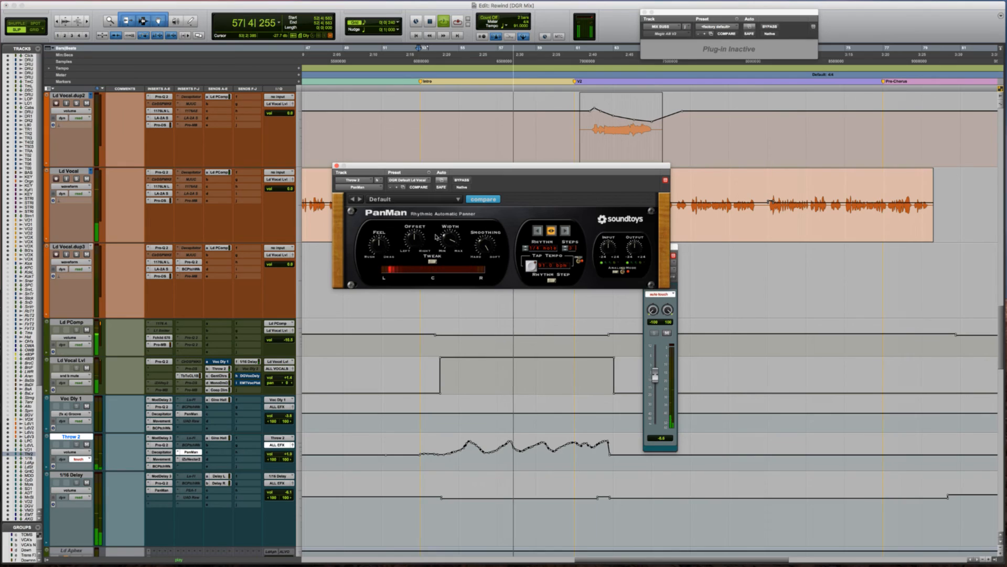
key(space)
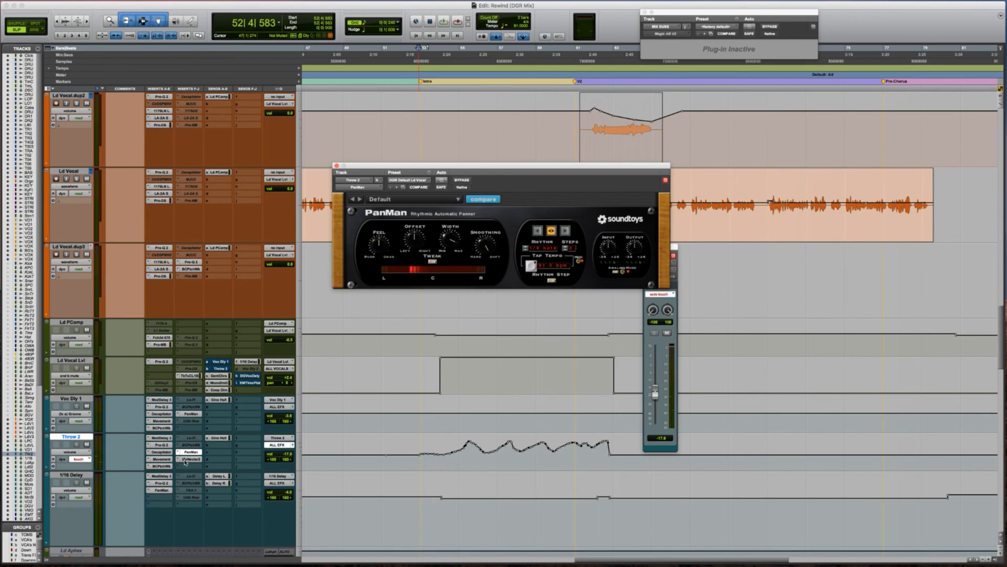
Insert the stereo FabFilter Pro-DS plug-in in the free insert slot on the Throw 2 track.
click(181, 469)
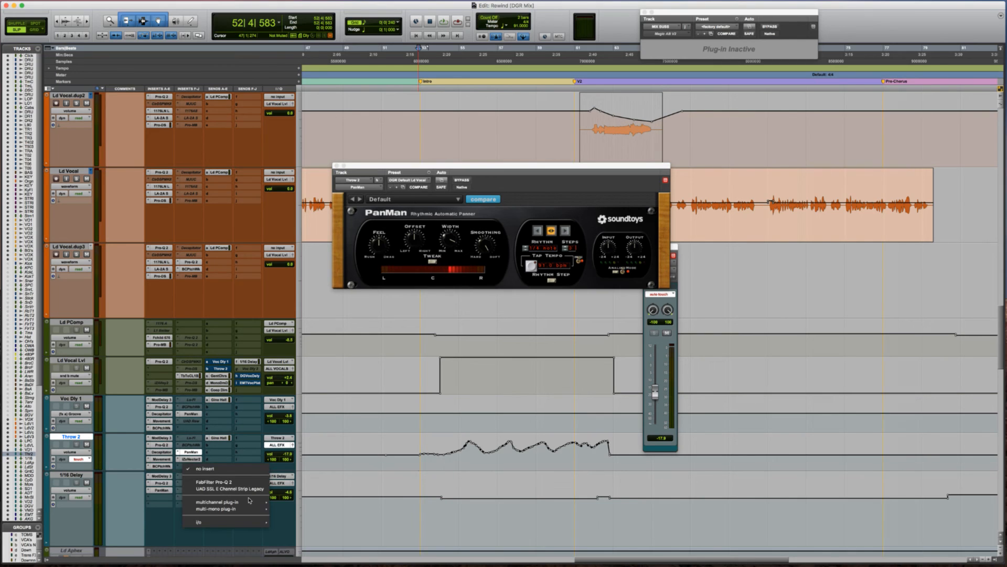
mouse_move(250, 502)
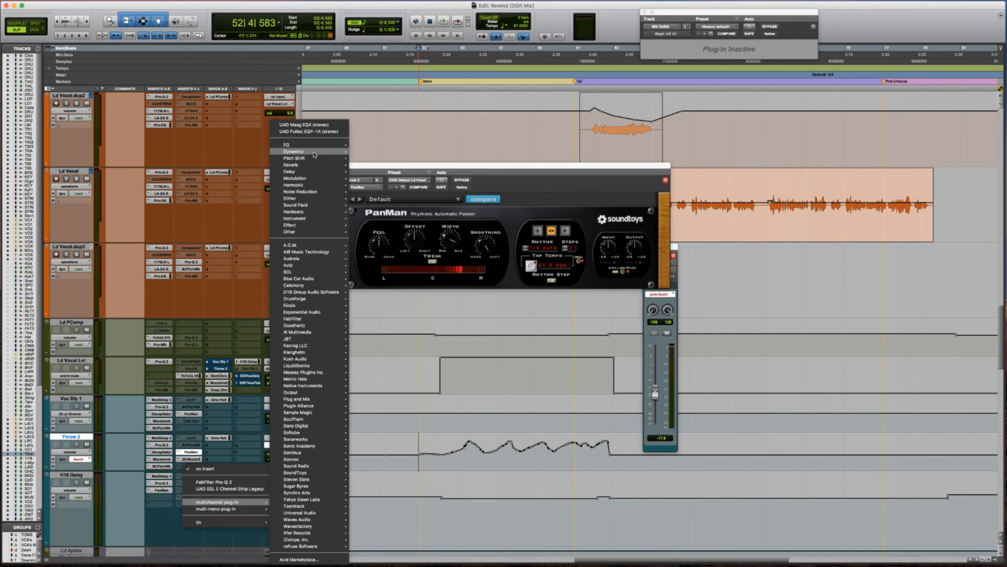
mouse_move(331, 153)
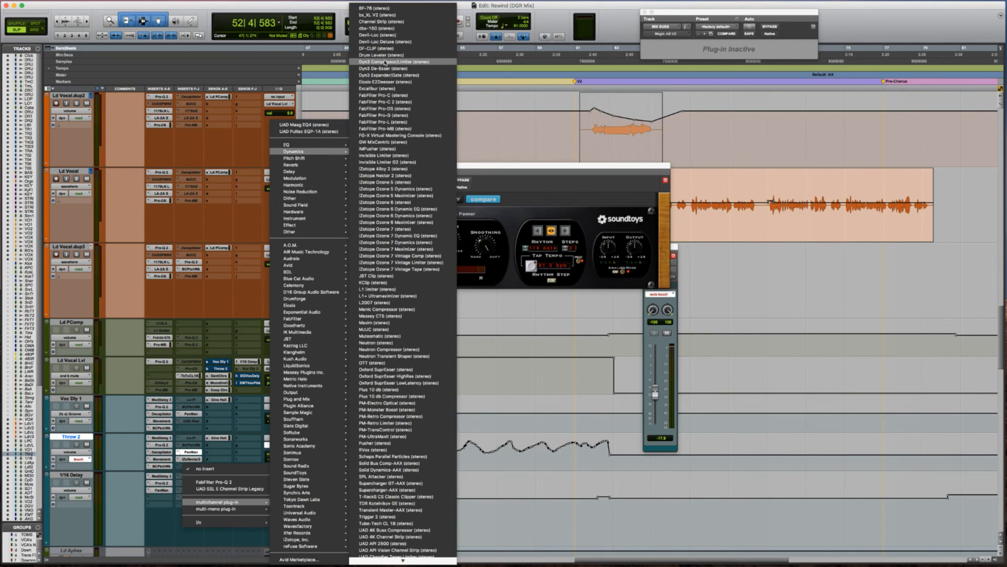
click(398, 109)
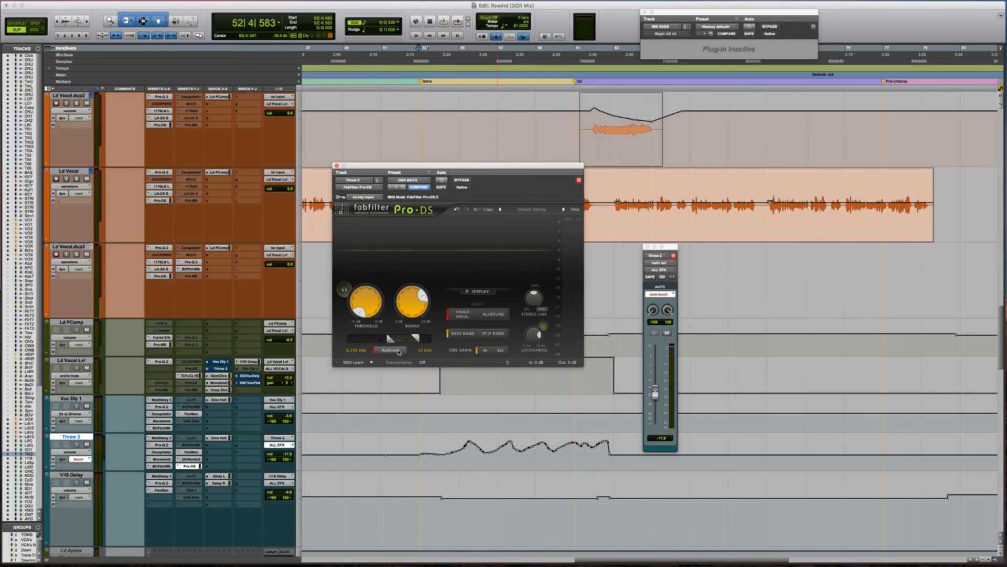
Audition Pro-DS from bar 52, comparing Allround with Single Vocal and lowering the upper detection frequency to about 12 kHz.
mouse_move(414, 306)
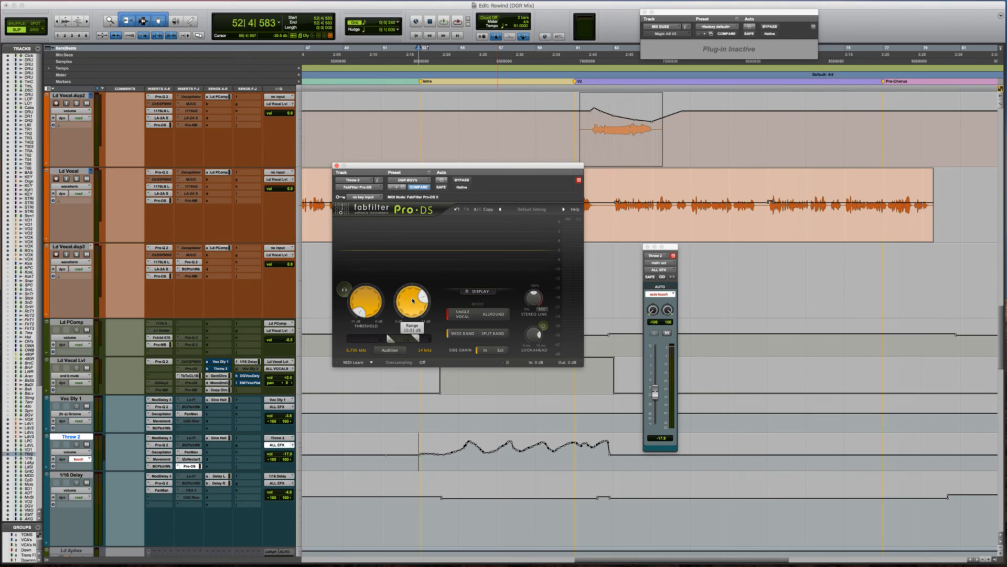
mouse_move(371, 306)
key(space)
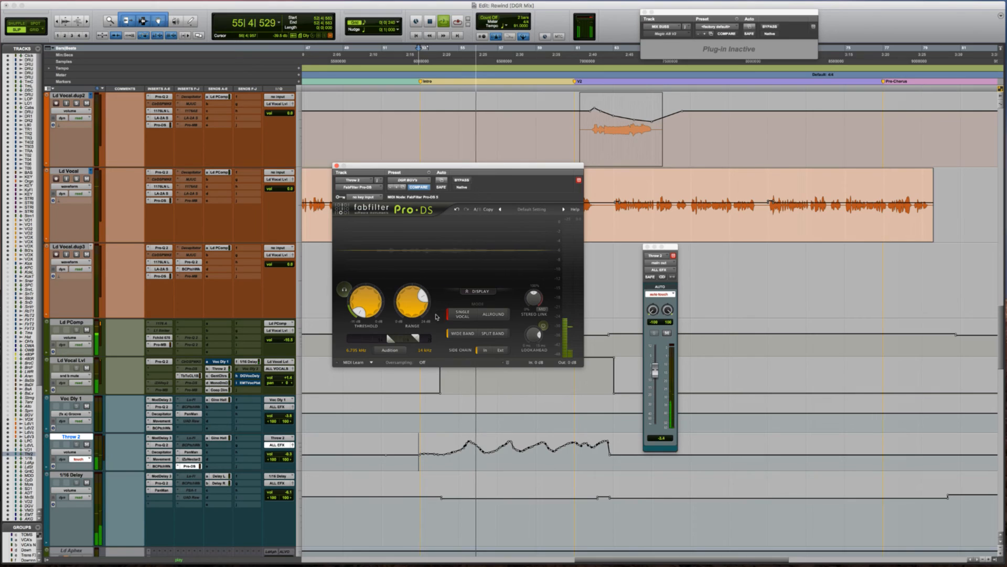
click(498, 316)
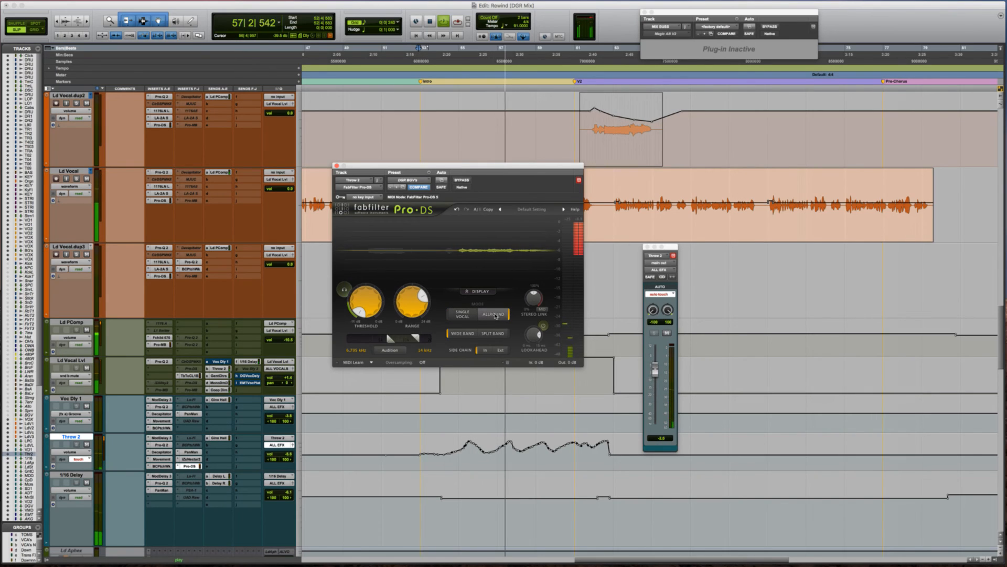
click(462, 314)
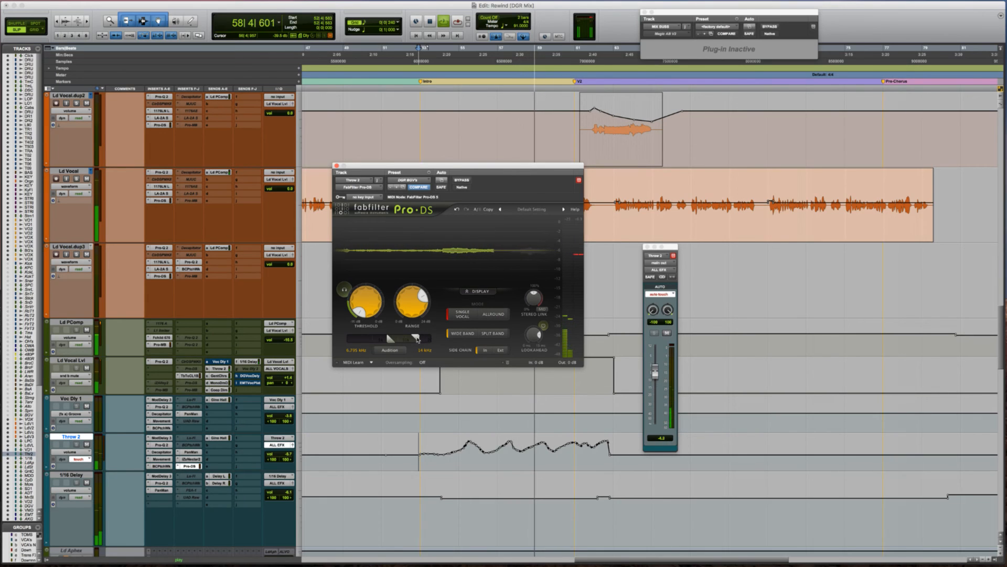
drag(415, 338, 405, 322)
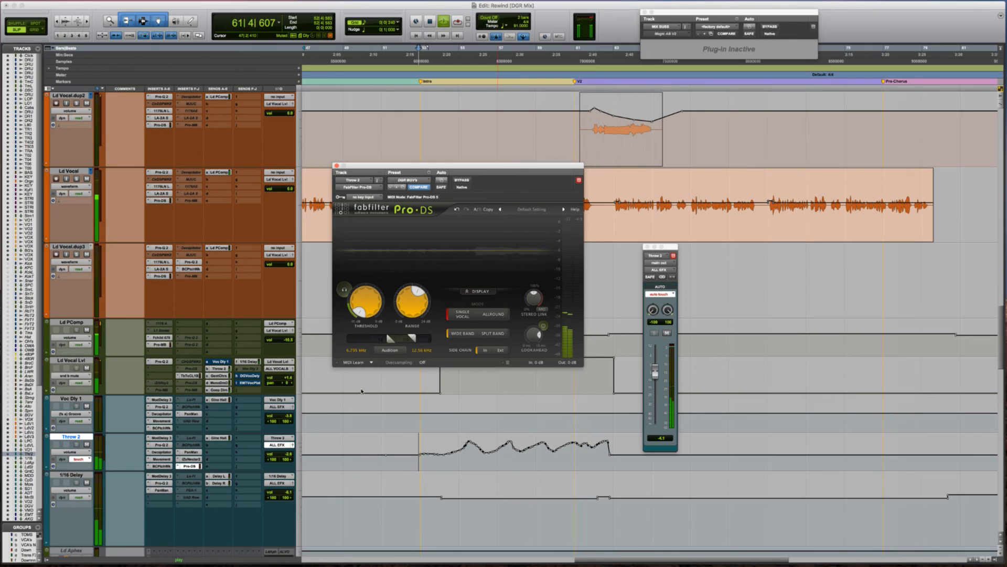
key(space)
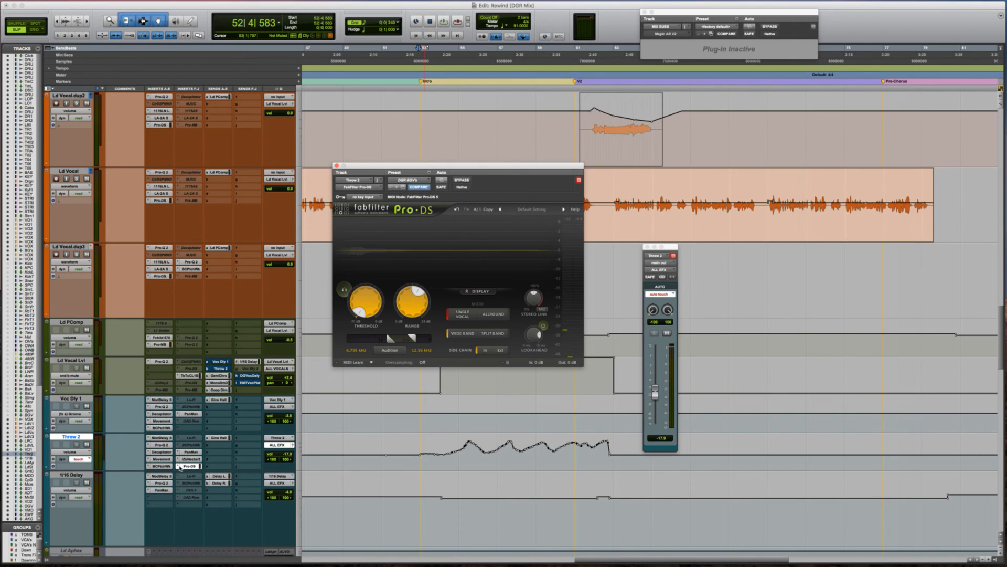
Remove Pro-DS from the Throw 2 insert and close the empty plug-in window.
click(180, 466)
click(204, 434)
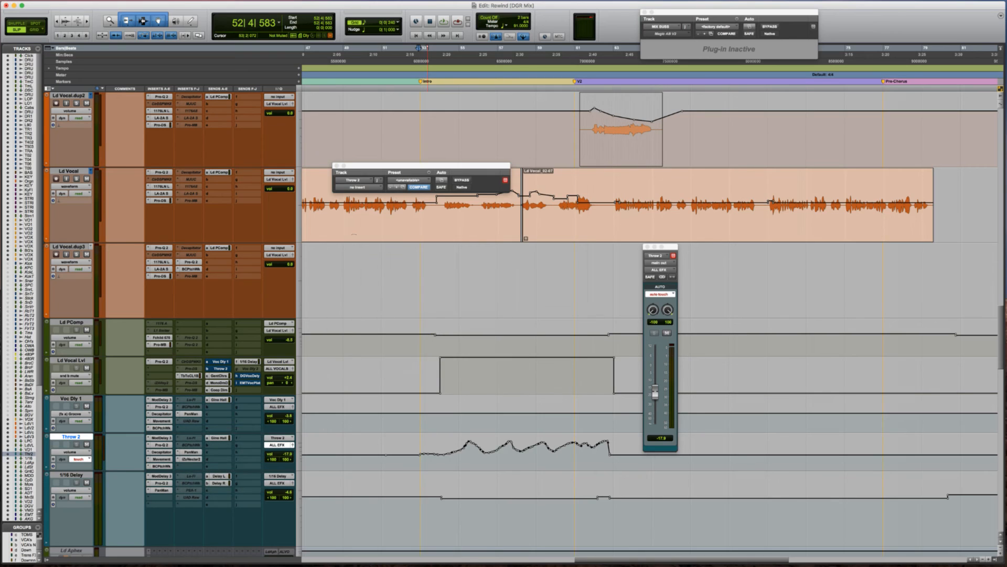
click(336, 166)
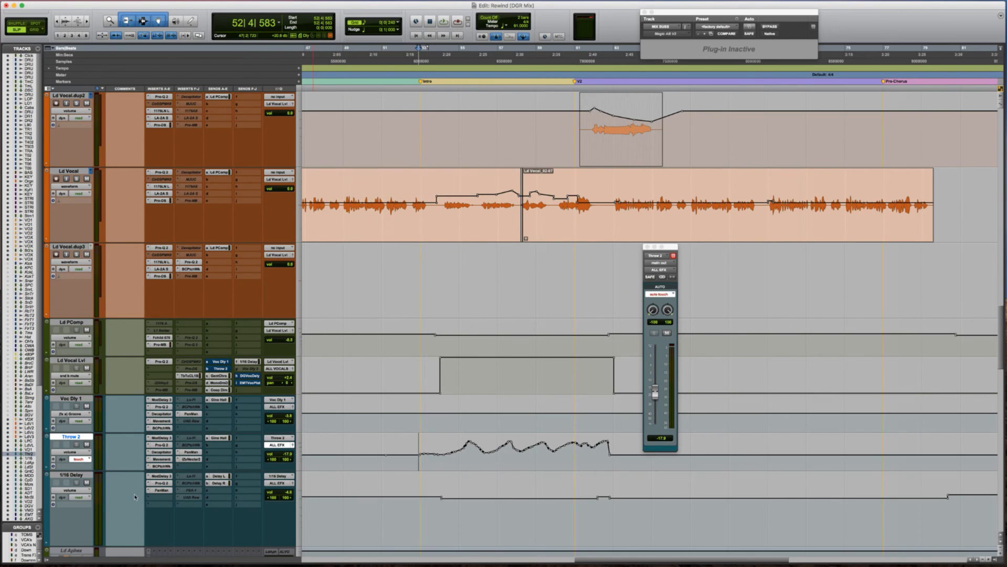
Add a high-frequency bell cut of about 3 dB to Throw 2's Pro-Q 2 while auditioning from bar 52, and adjust its Q.
click(160, 445)
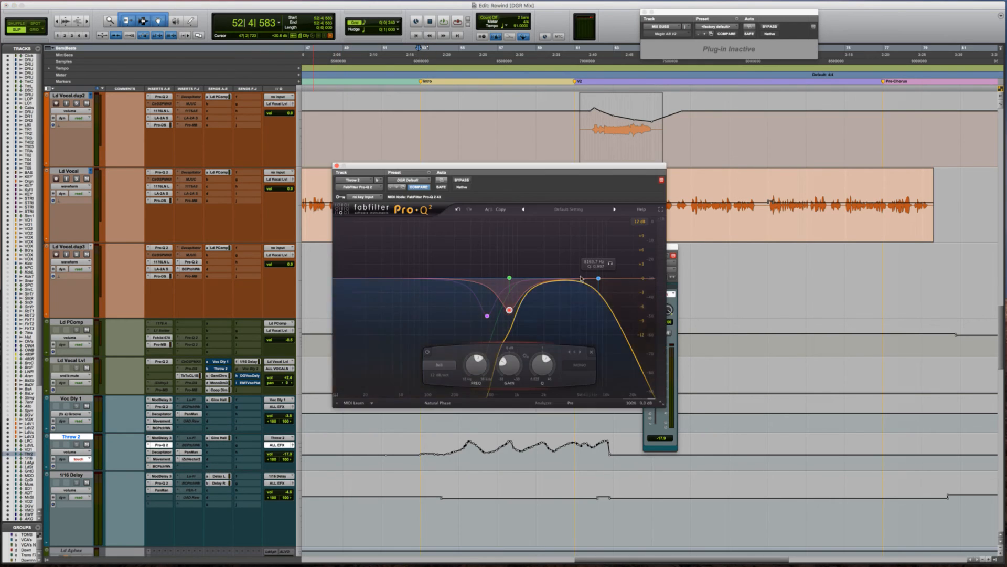
key(space)
drag(575, 261, 596, 309)
scroll(573, 244, up, 3)
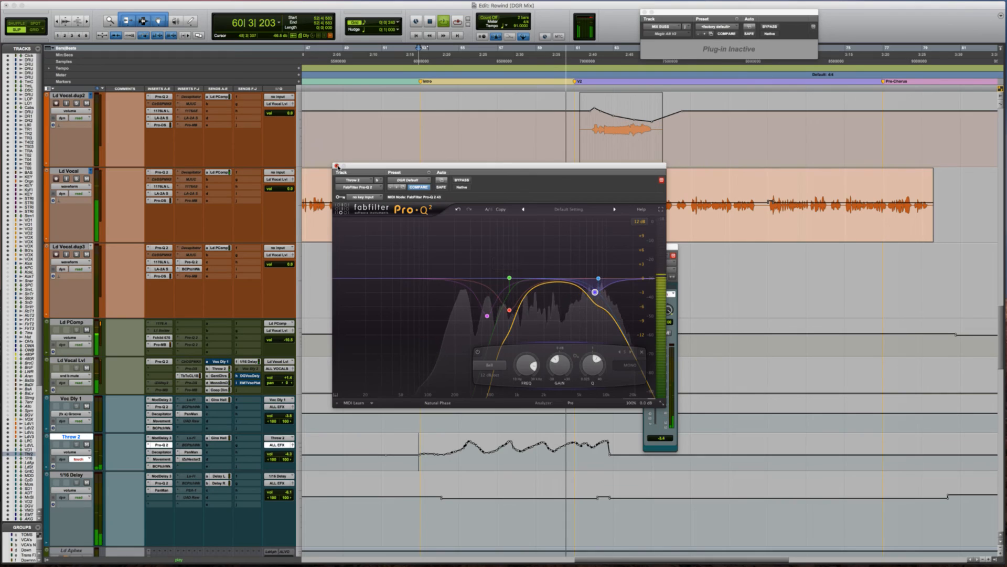
click(337, 166)
key(space)
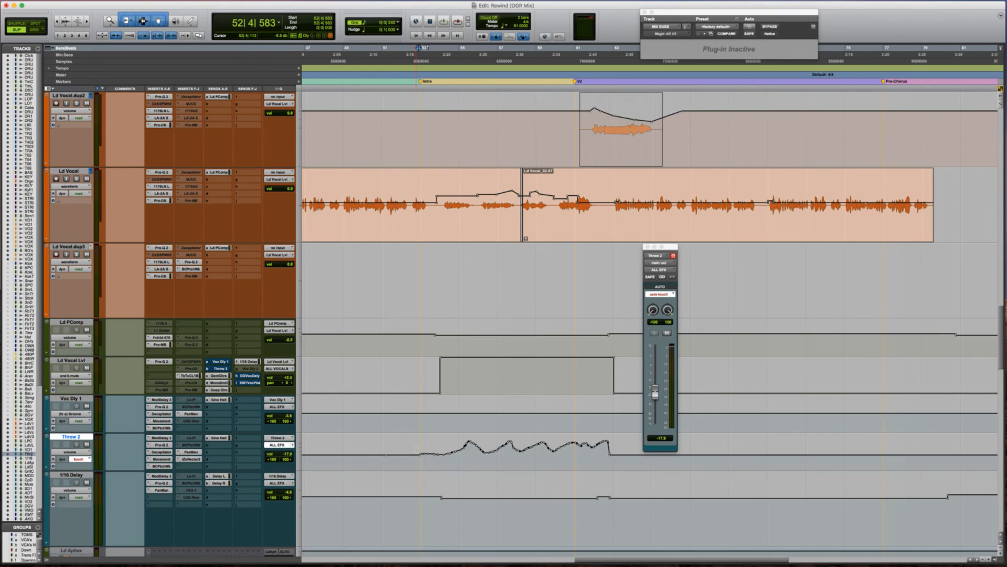
Audition the throws from bar 52 and around bar 55 to check the Throw 2 volume ride in close-up.
key(space)
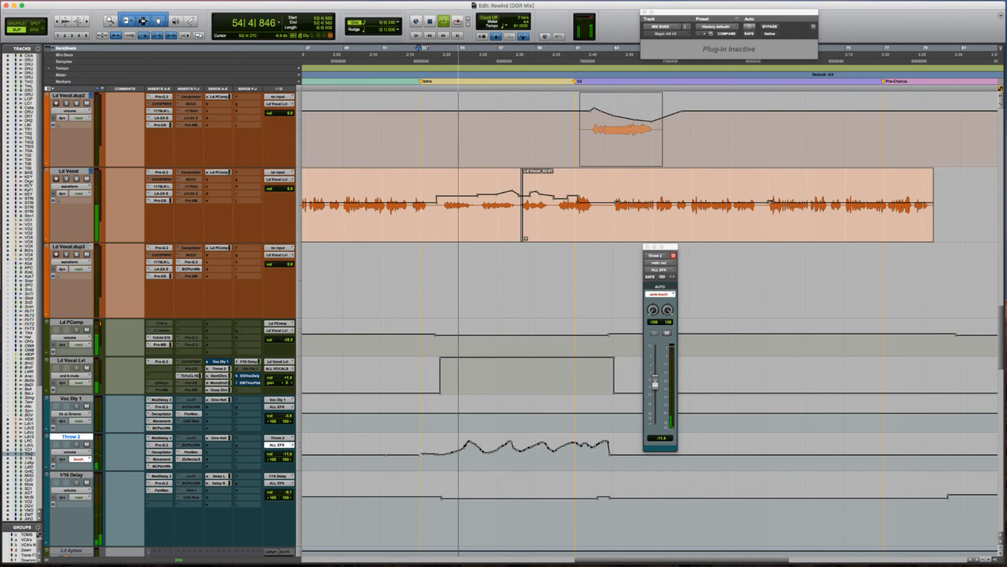
click(466, 454)
key(t)
scroll(466, 454, right, 2)
scroll(466, 455, right, 3)
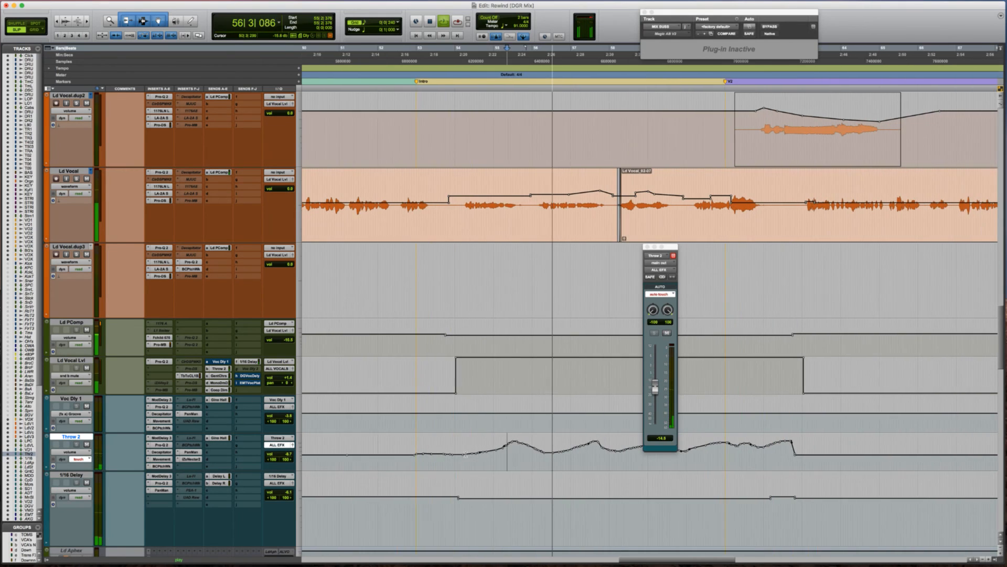
key(space)
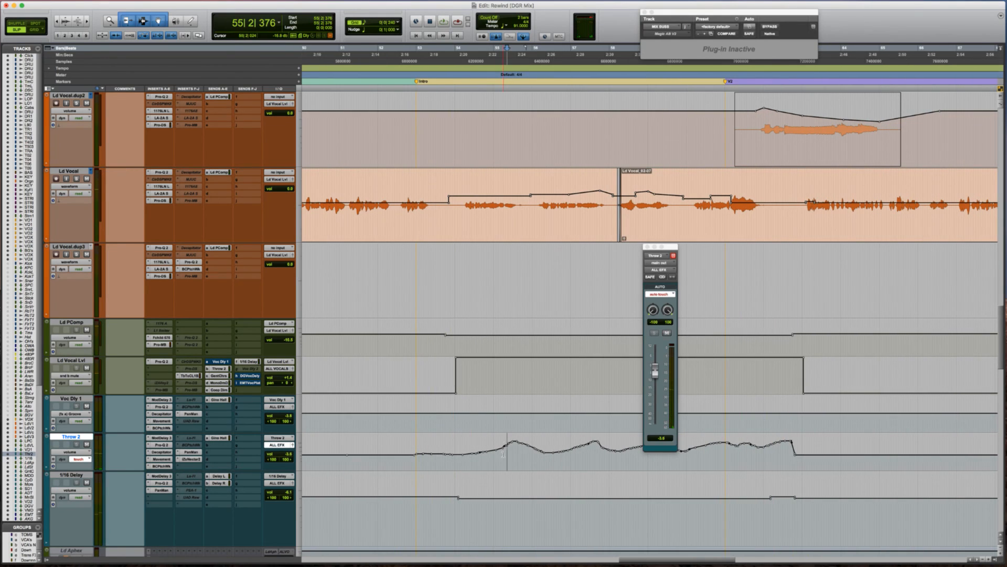
Raise a short section of Throw 2's volume ride at the start of bar 55, auditioning before and after the change.
click(493, 185)
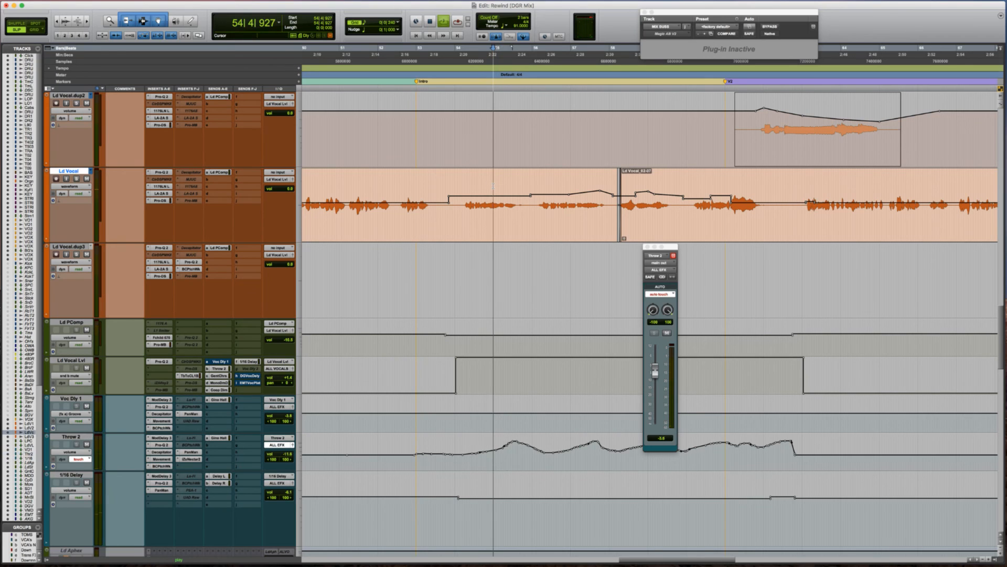
key(space)
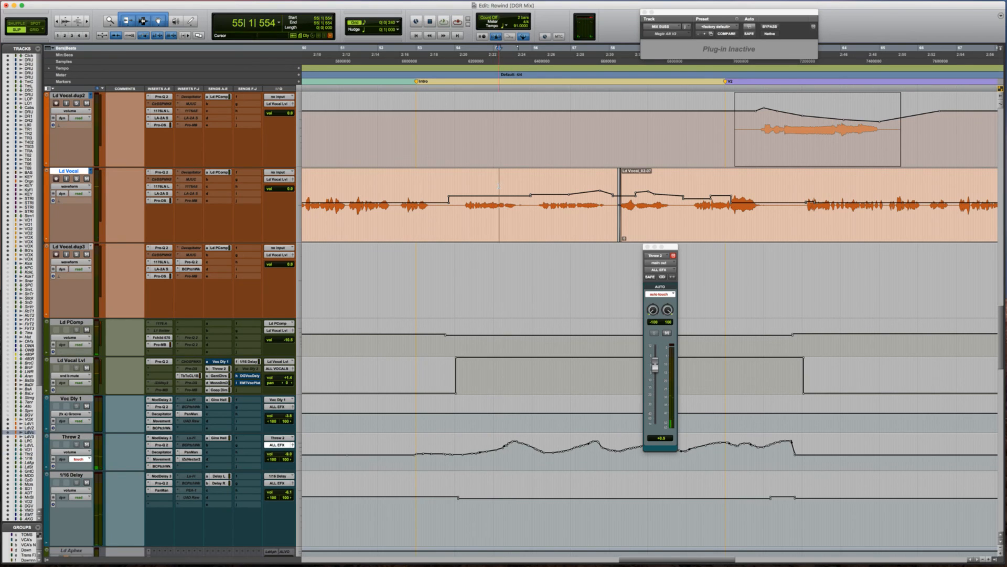
key(space)
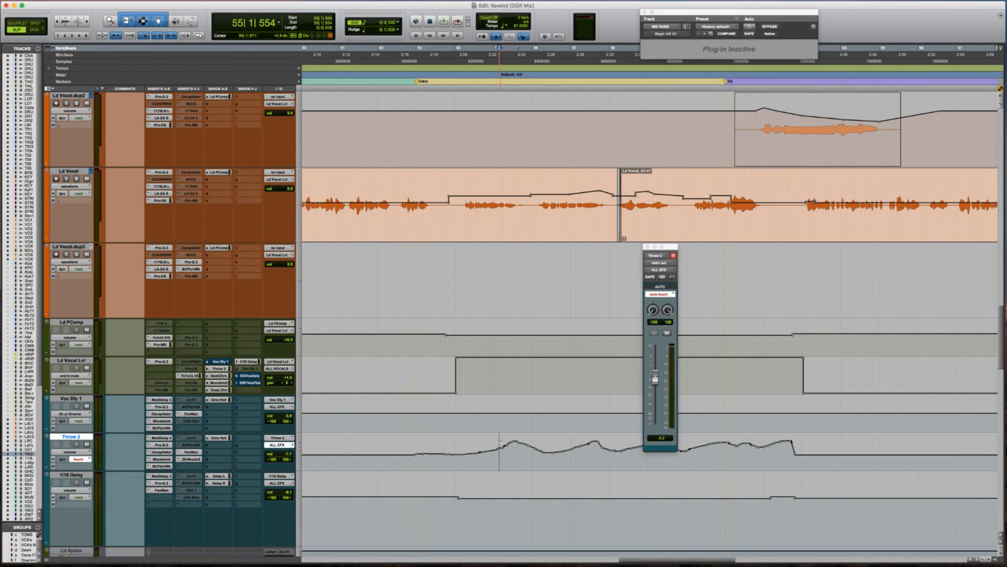
drag(501, 453, 509, 453)
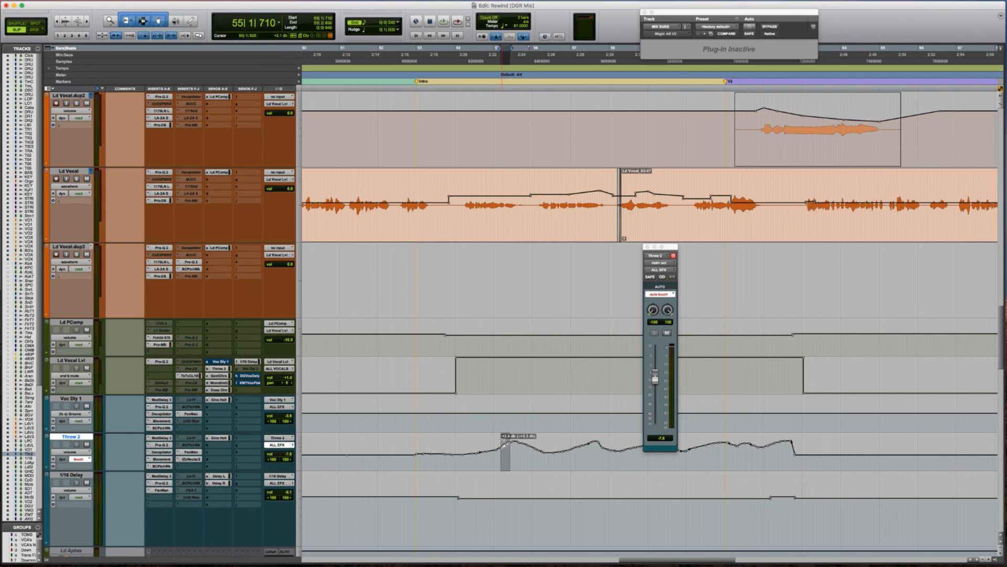
drag(504, 450, 500, 452)
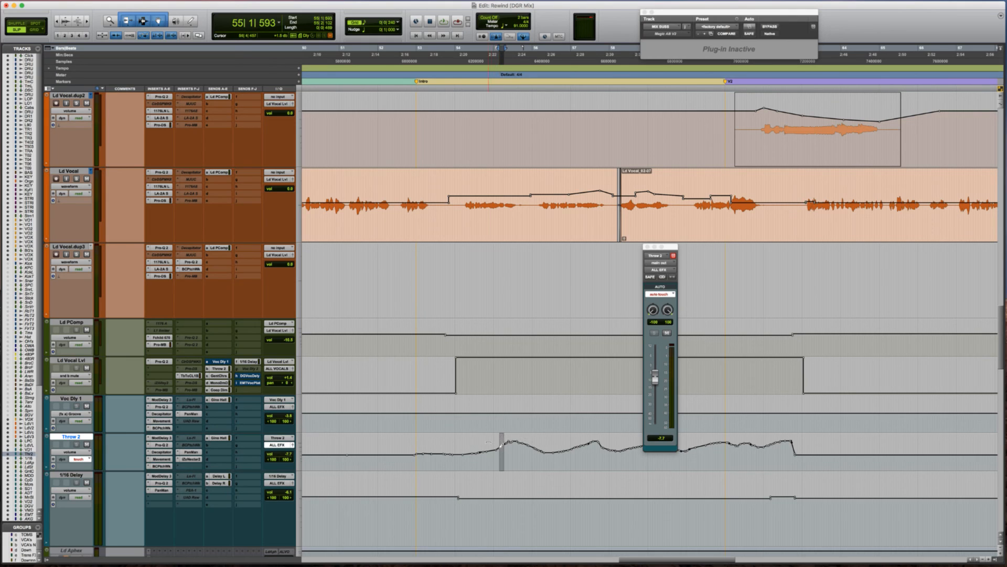
key(space)
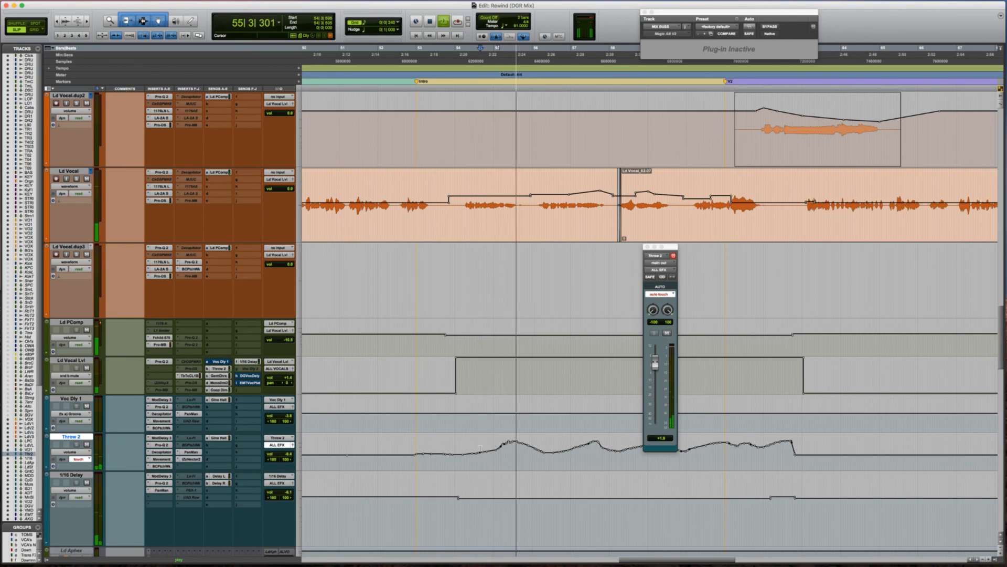
Raise Throw 2's volume ride between about bar 56 beat 3 and bar 57 beat 4, and audition it from bar 56.
scroll(522, 458, right, 4)
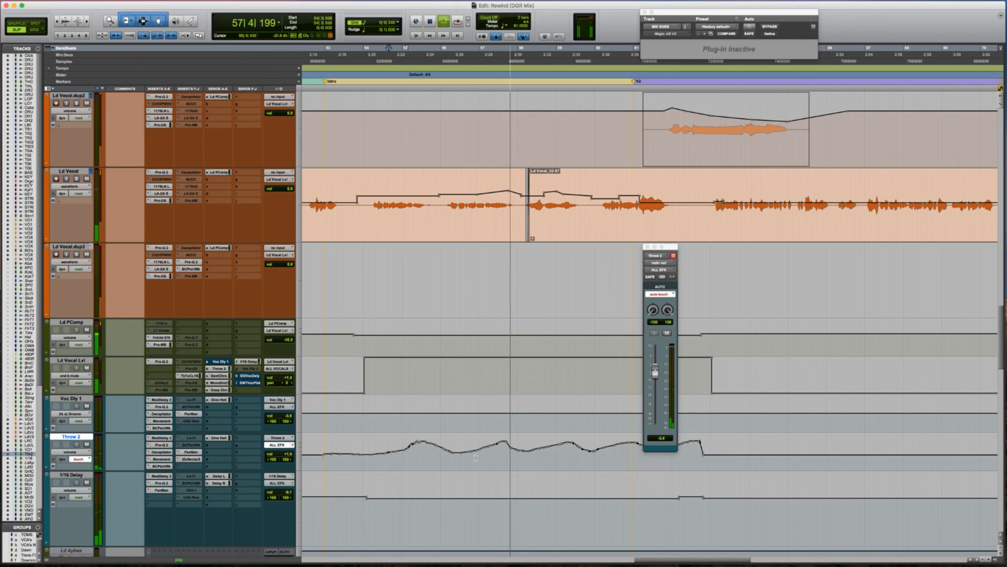
key(space)
drag(468, 460, 509, 462)
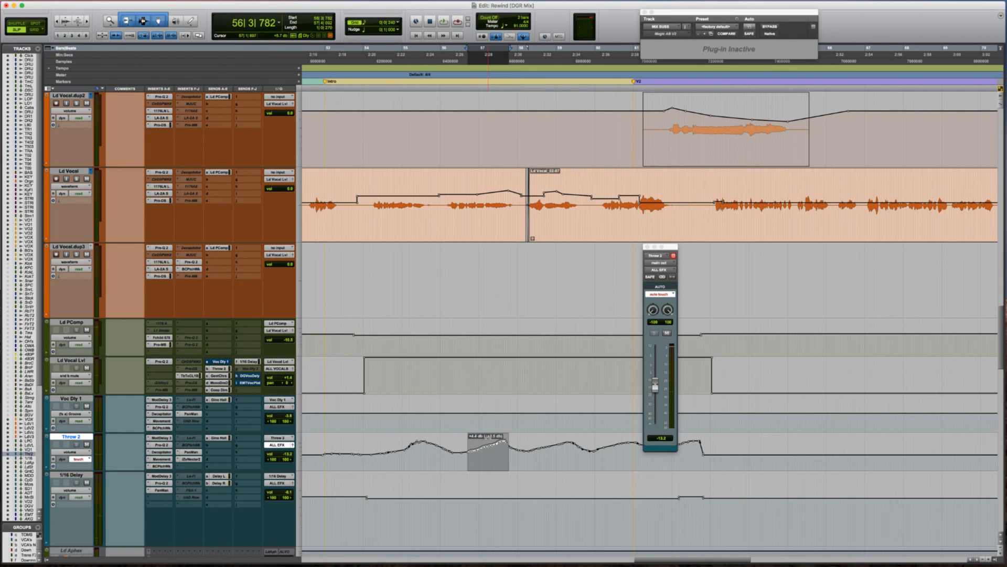
drag(496, 457, 469, 457)
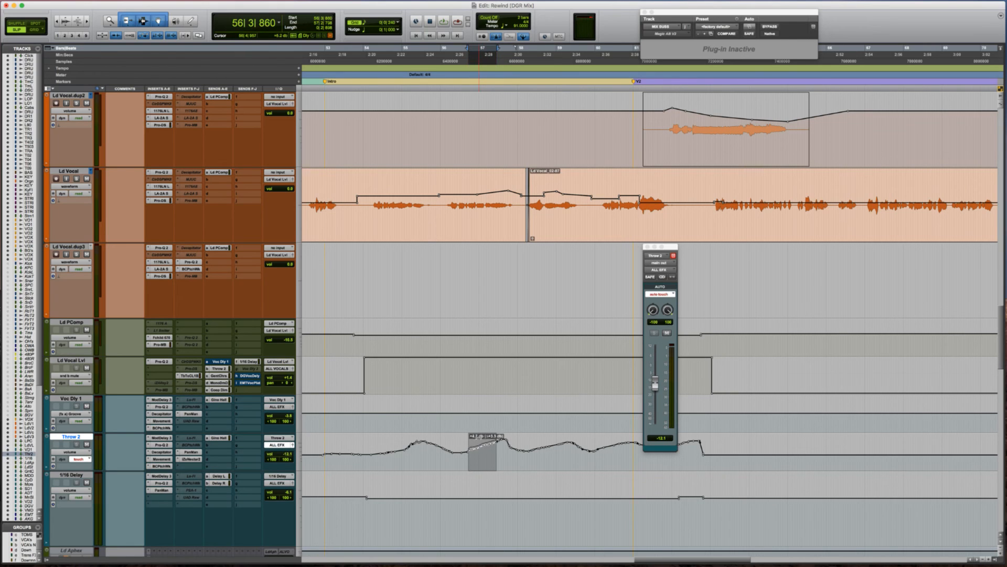
click(466, 446)
key(space)
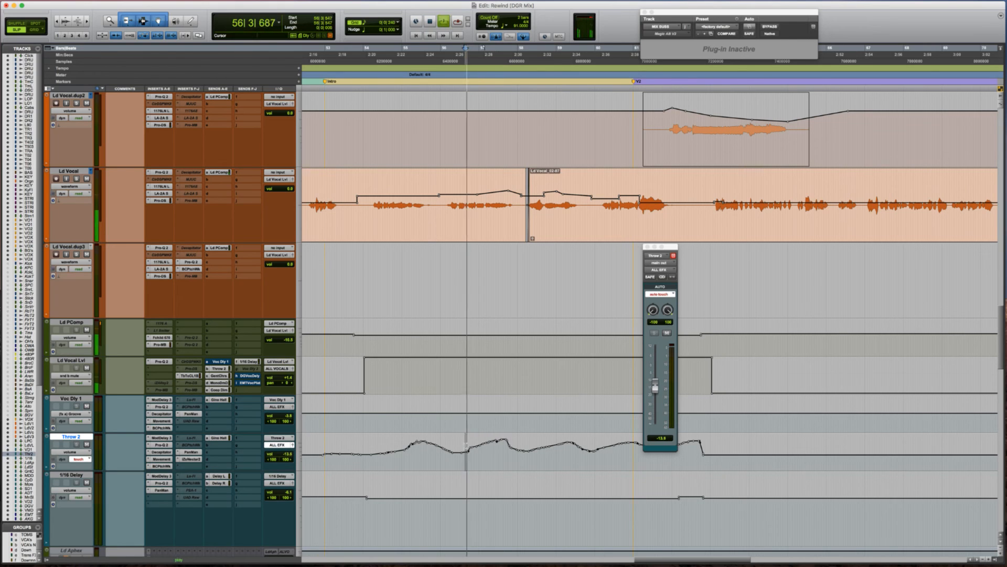
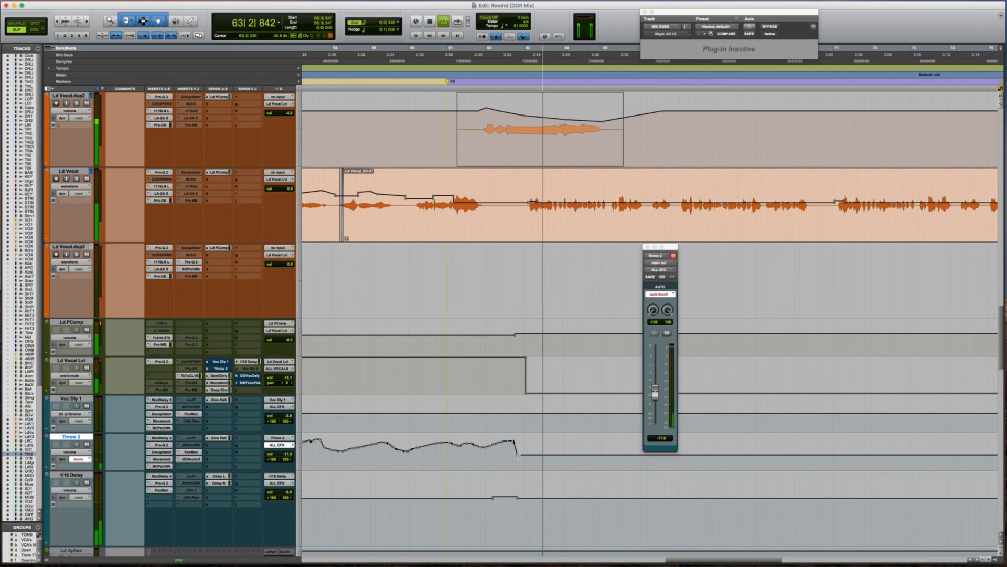
Add a Gino Hall send to Ld Vocal.dup2 and display that send's level automation on the track.
scroll(488, 377, right, 3)
scroll(460, 292, up, 5)
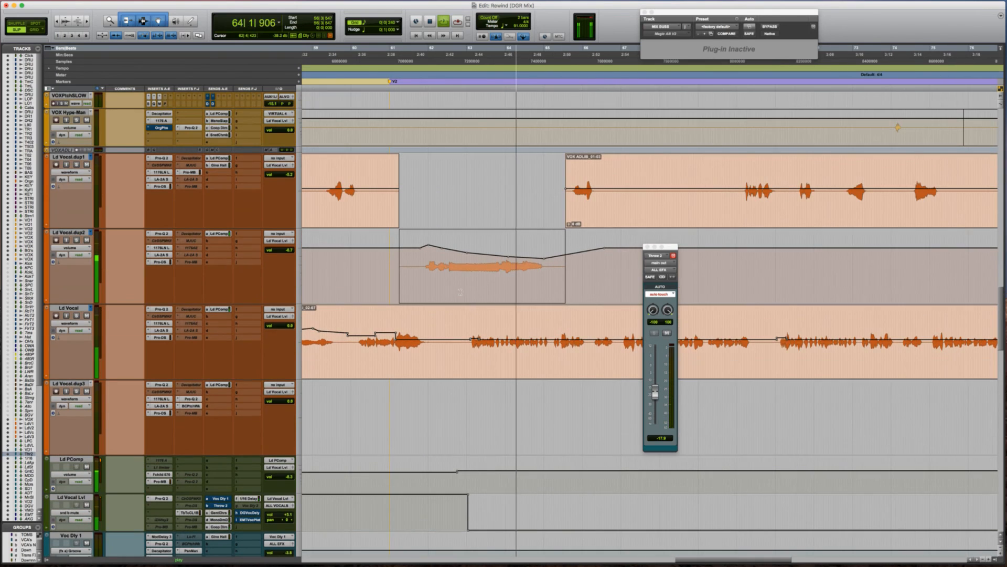
click(427, 266)
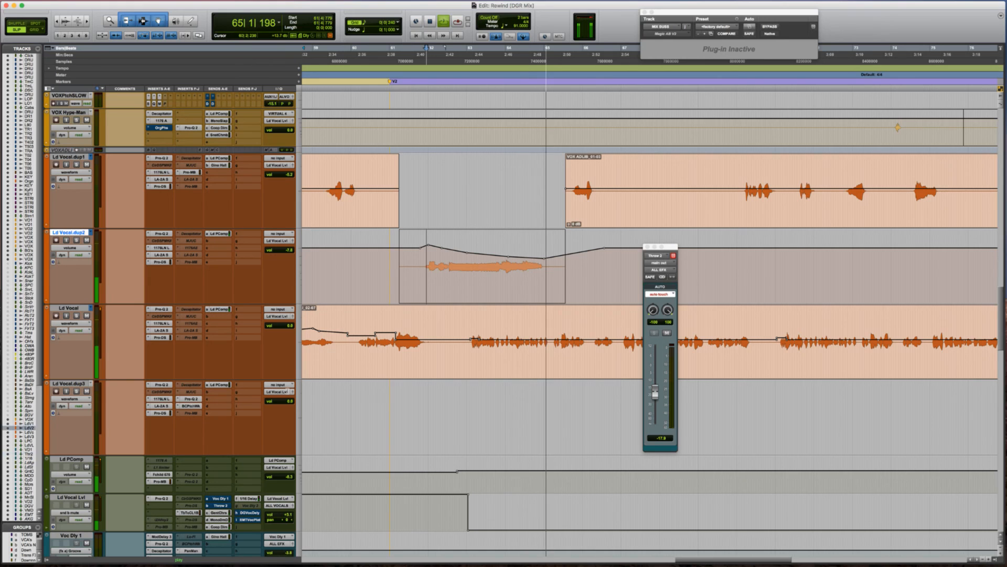
key(space)
click(212, 249)
mouse_move(230, 270)
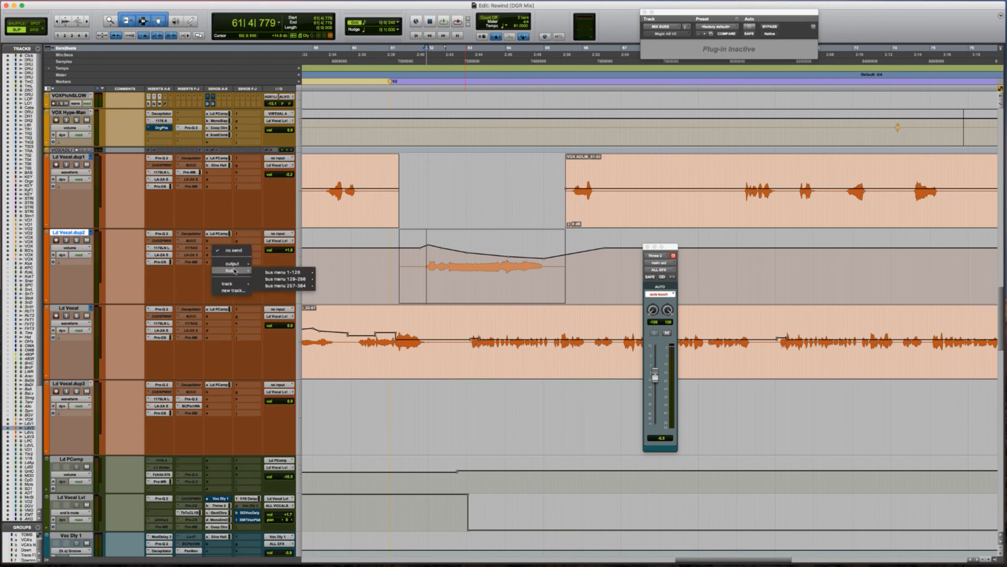
mouse_move(283, 273)
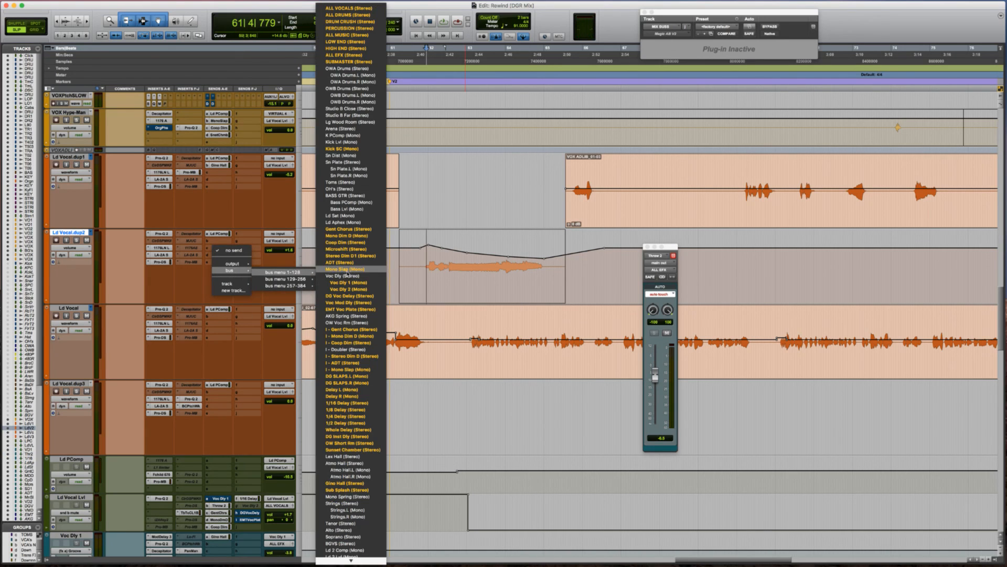
click(353, 484)
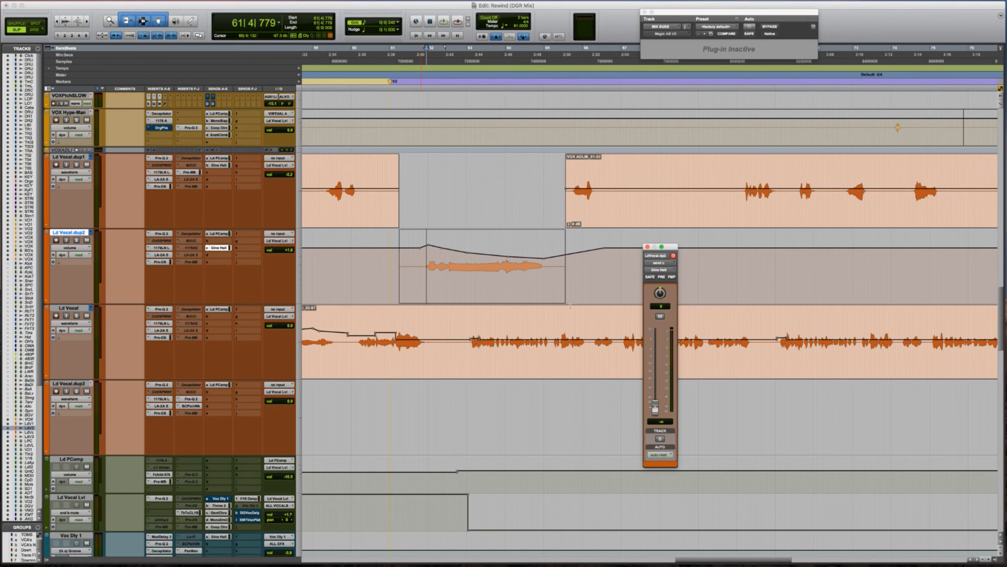
ctrl+super+click(655, 406)
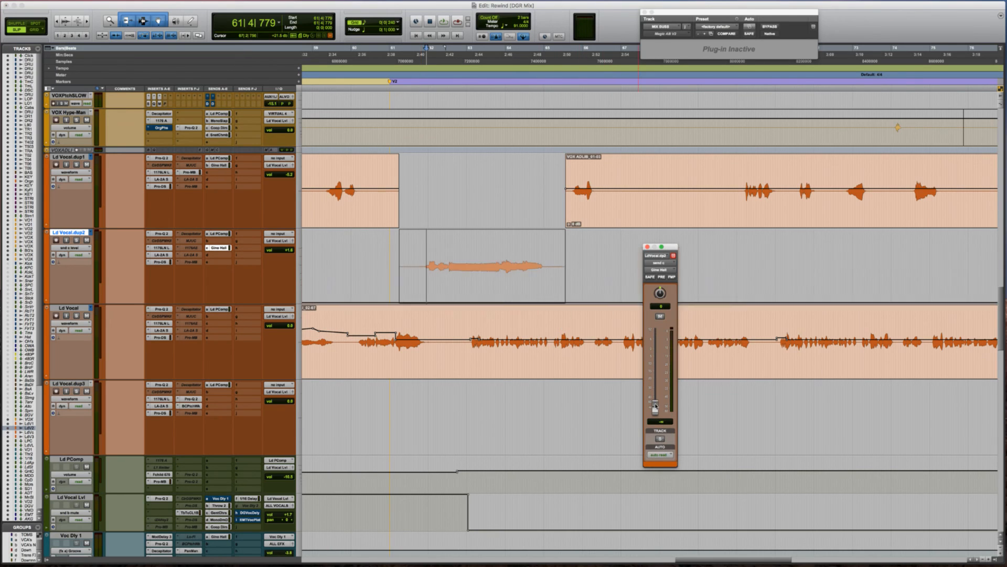
Try riding the Gino Hall send level in touch mode from just before bar 62, and undo the pass.
click(660, 455)
click(660, 461)
key(space)
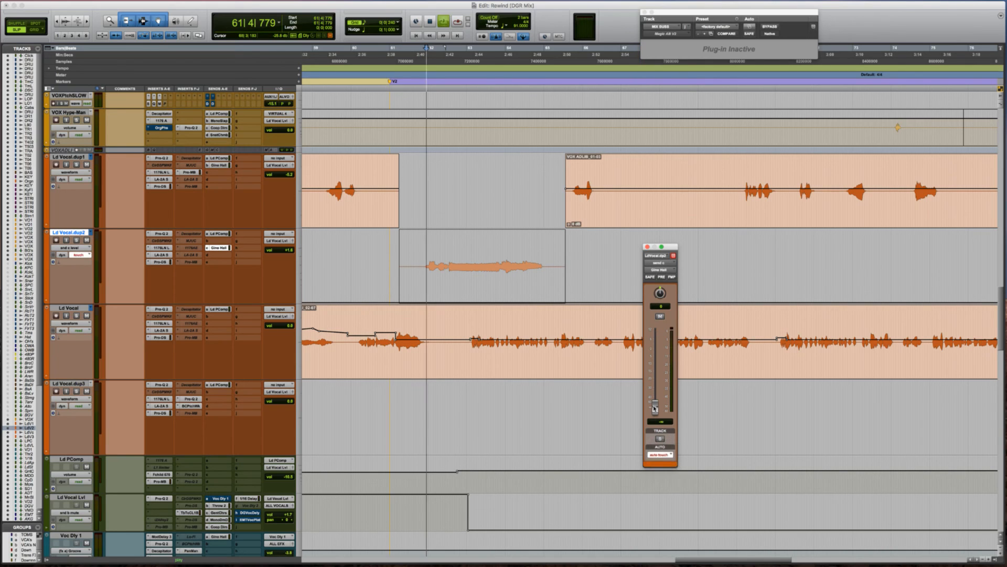
drag(654, 409, 656, 341)
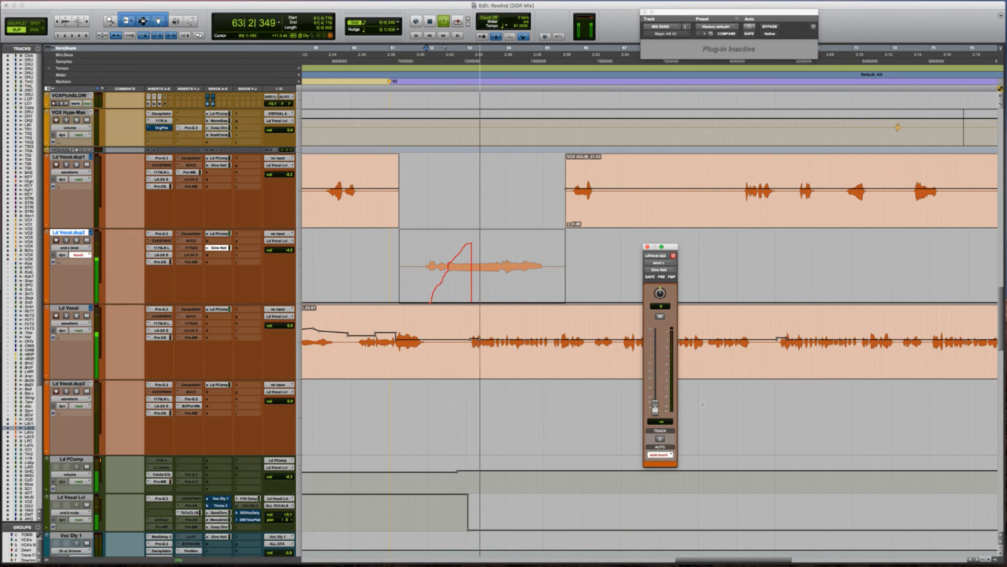
key(space)
key(super+z)
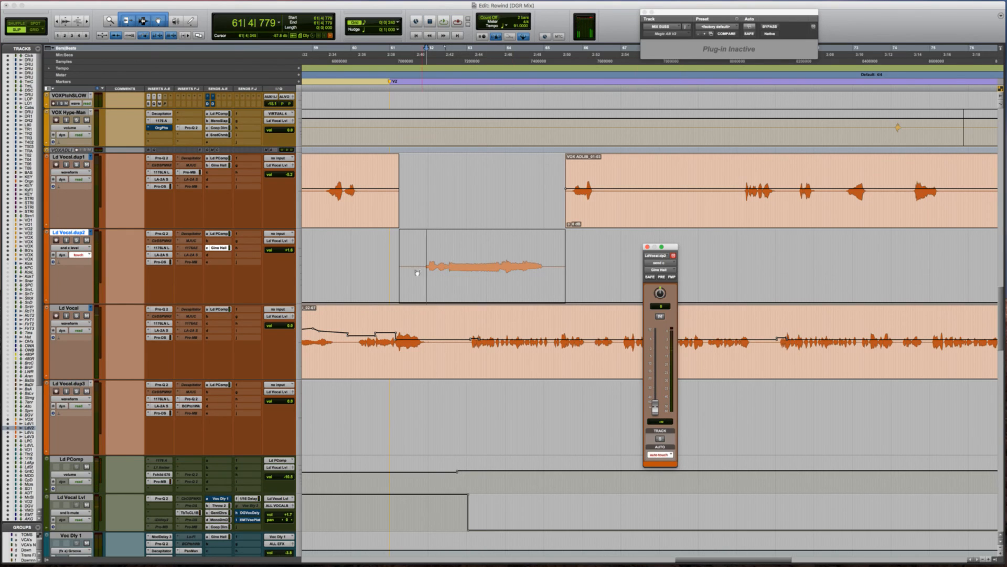
Save the session and draw a Gino Hall send ramp on Ld Vocal.dup2, rising from about bar 62 to bar 65 before dropping off.
key(super+s)
click(417, 247)
click(413, 259)
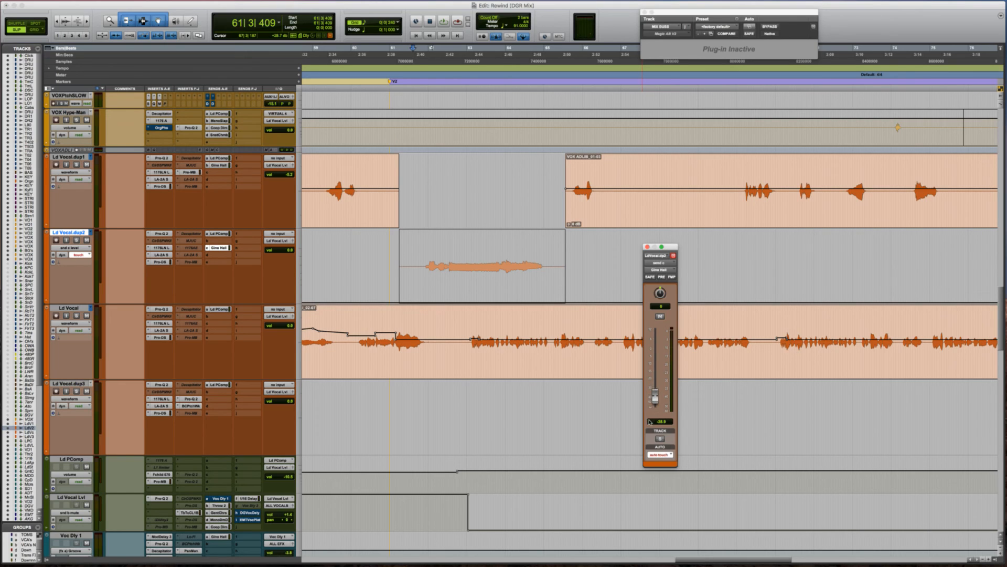
key(space)
click(385, 257)
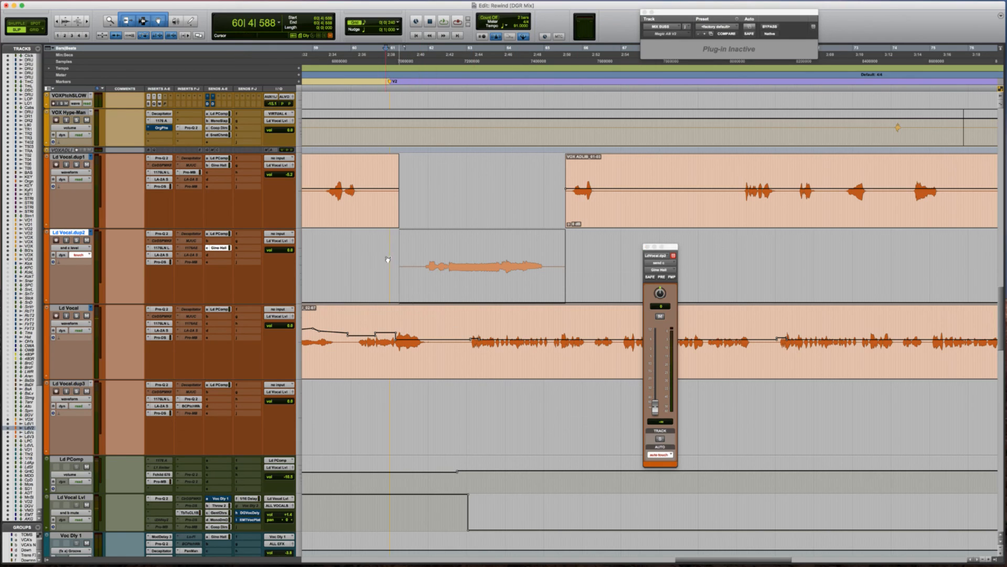
key(Tab)
mouse_move(537, 305)
mouse_down()
mouse_move(524, 283)
mouse_move(485, 275)
mouse_move(540, 260)
mouse_move(544, 243)
mouse_up()
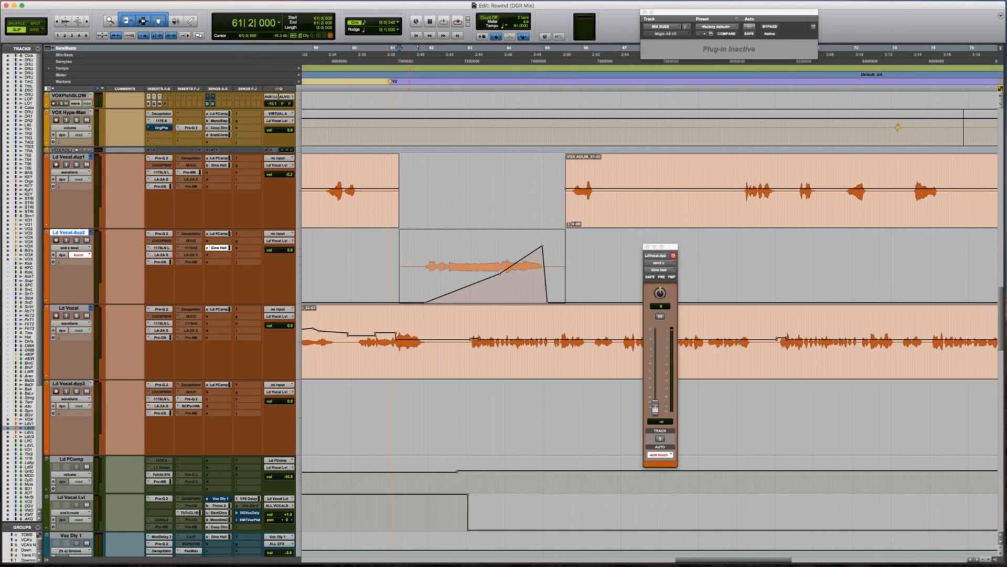
Audition the Gino Hall send ramp from bar 61 and set Ld Vocal.dup2's automation mode to read.
key(space)
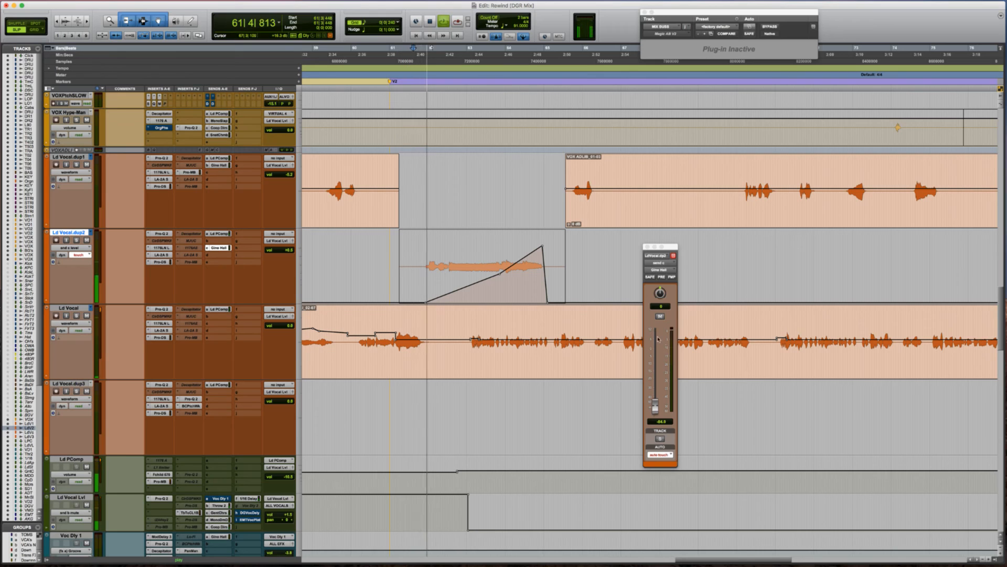
click(665, 454)
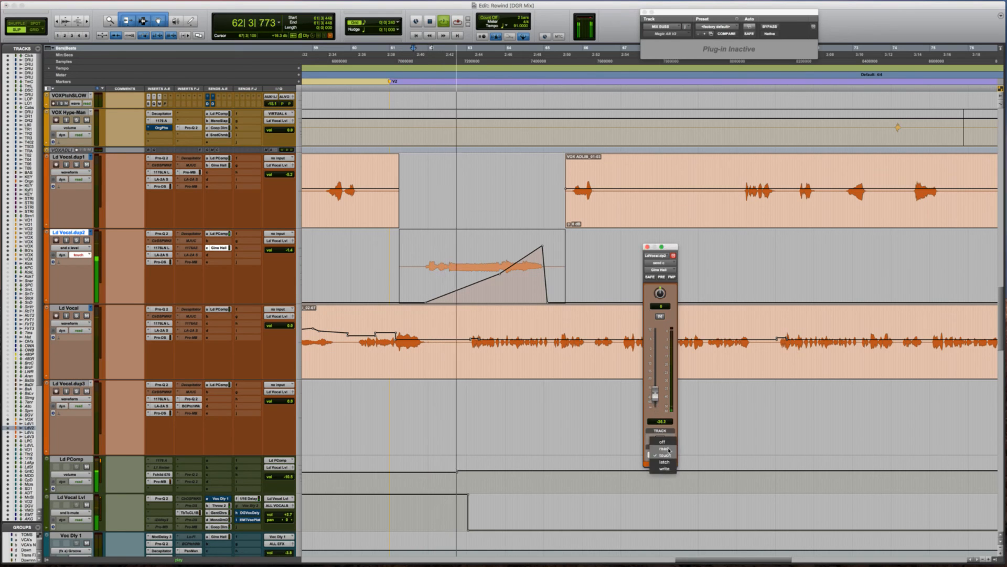
click(668, 450)
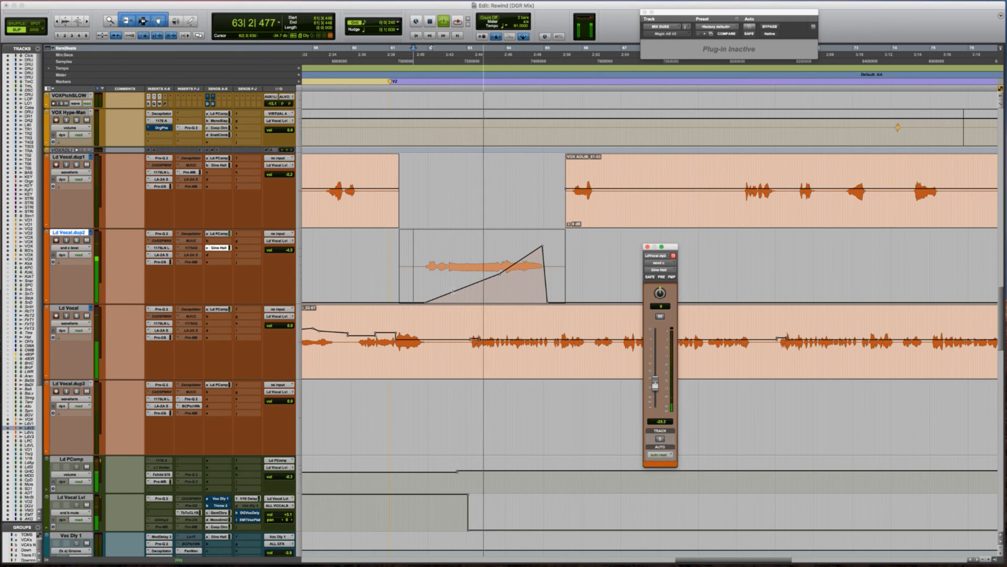
Raise the early part of the Gino Hall ramp up to about bar 63 beat 2, remove the dip after it, and audition.
key(space)
drag(442, 296, 479, 265)
key(space)
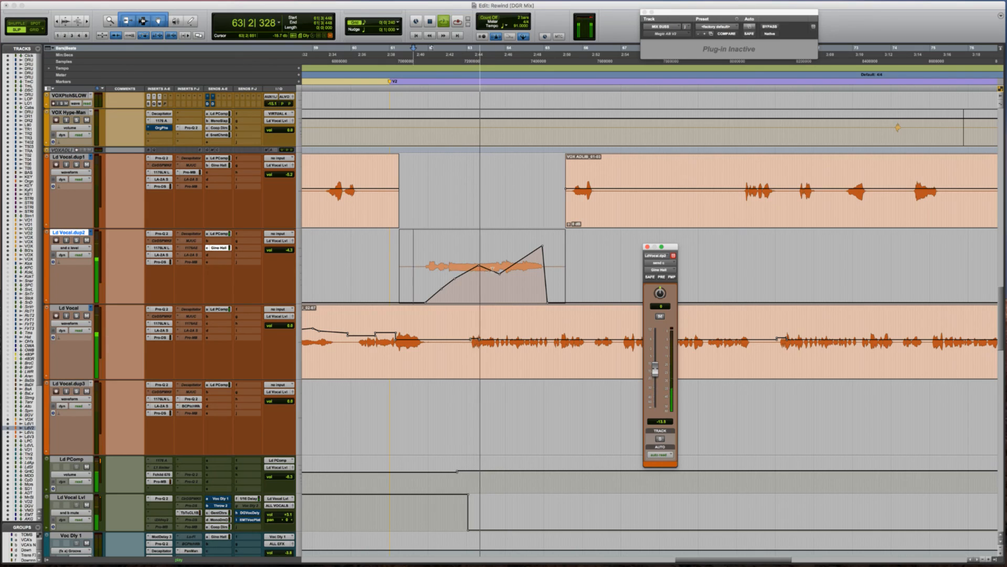
alt+click(501, 272)
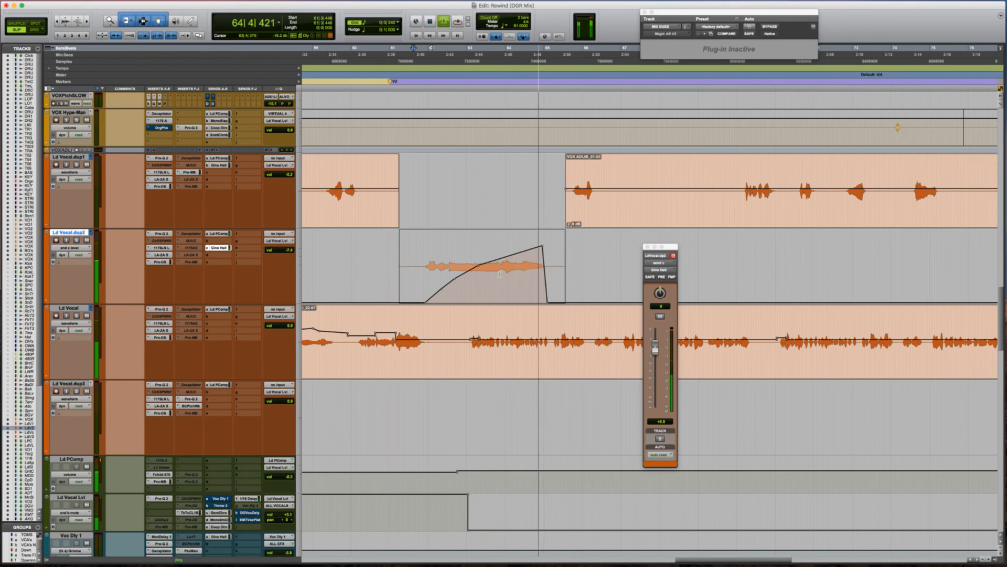
key(space)
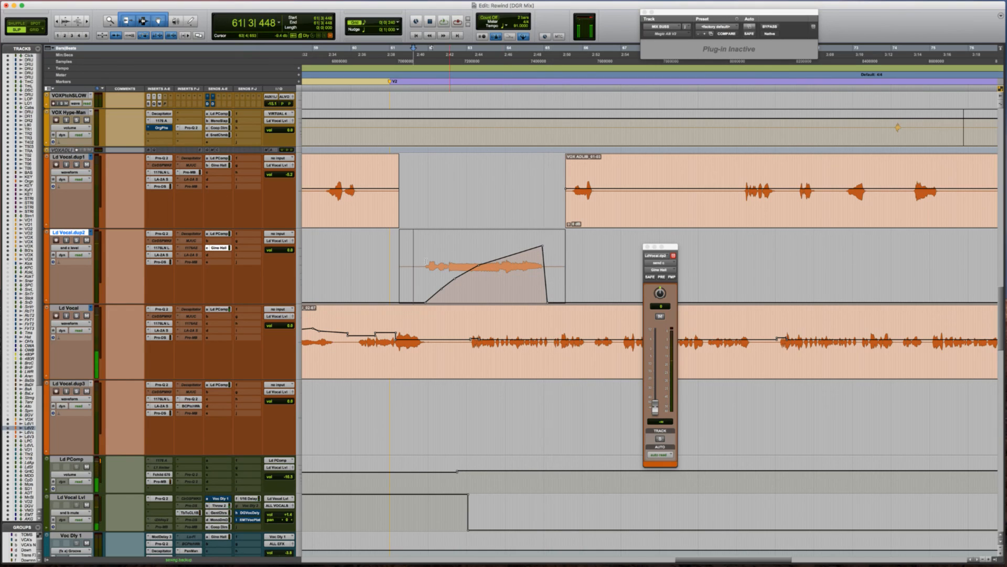
Add a DG Voc Delay send to Ld Vocal.dup2 and display that send's level automation on the track.
click(213, 258)
mouse_move(236, 278)
mouse_move(288, 279)
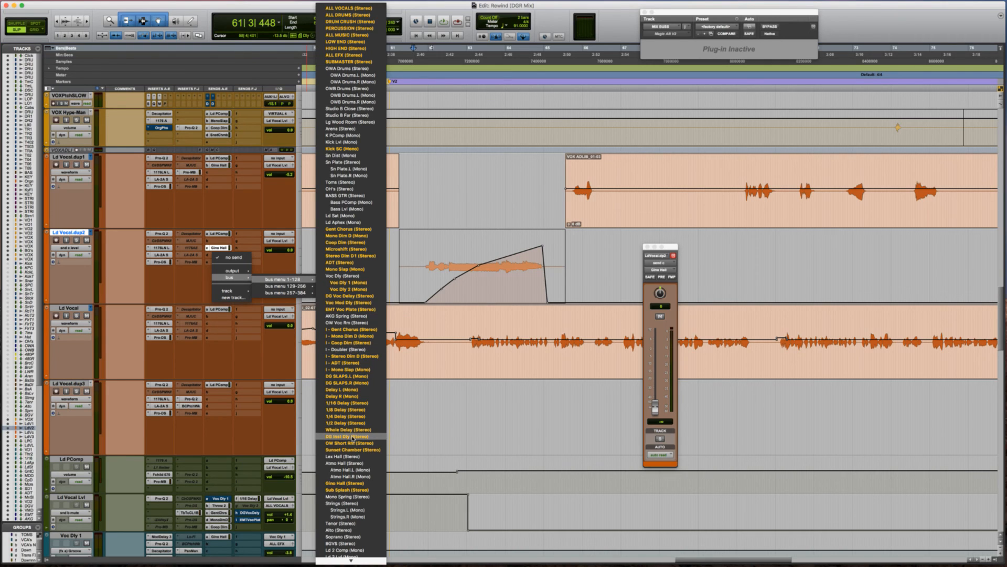
click(350, 296)
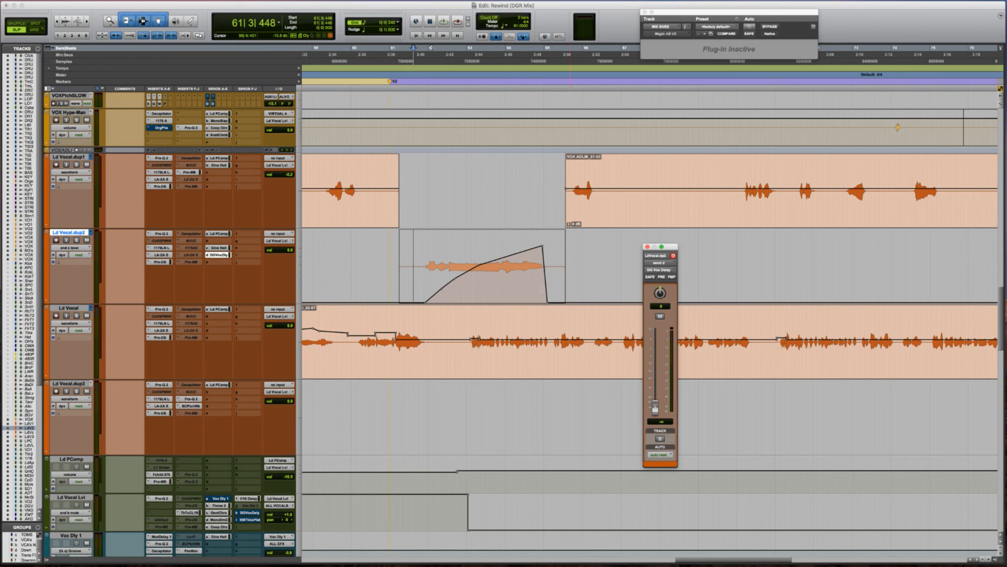
click(421, 257)
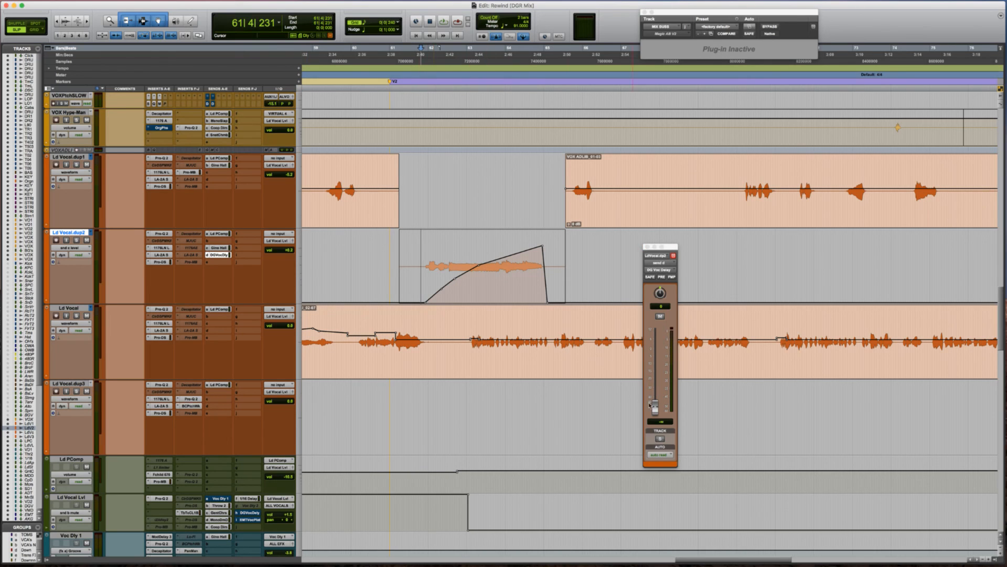
ctrl+super+click(654, 408)
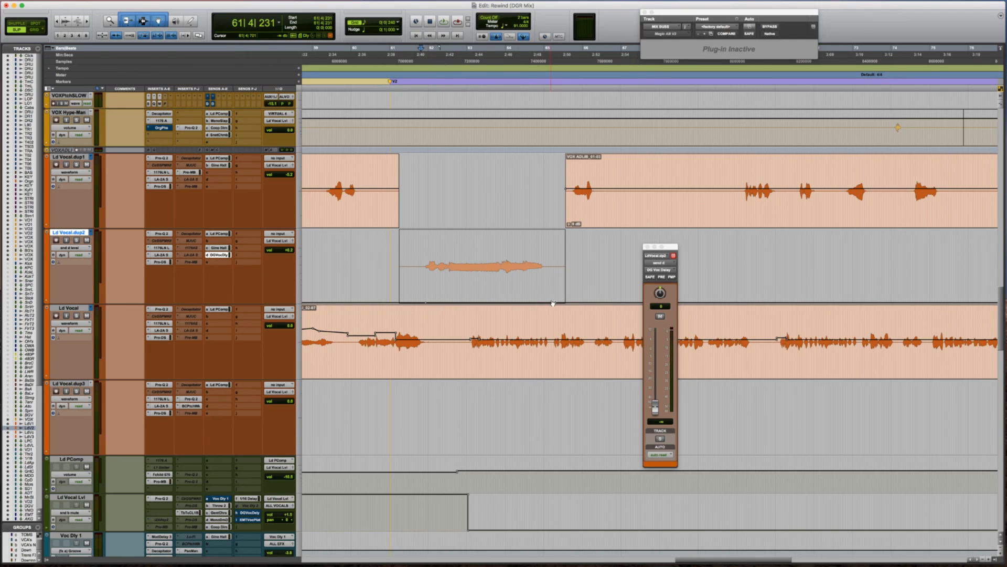
Draw a DG Voc Delay send ramp on Ld Vocal.dup2, rising from about bar 62 to a peak near bar 65, and audition it.
drag(532, 304, 534, 264)
key(space)
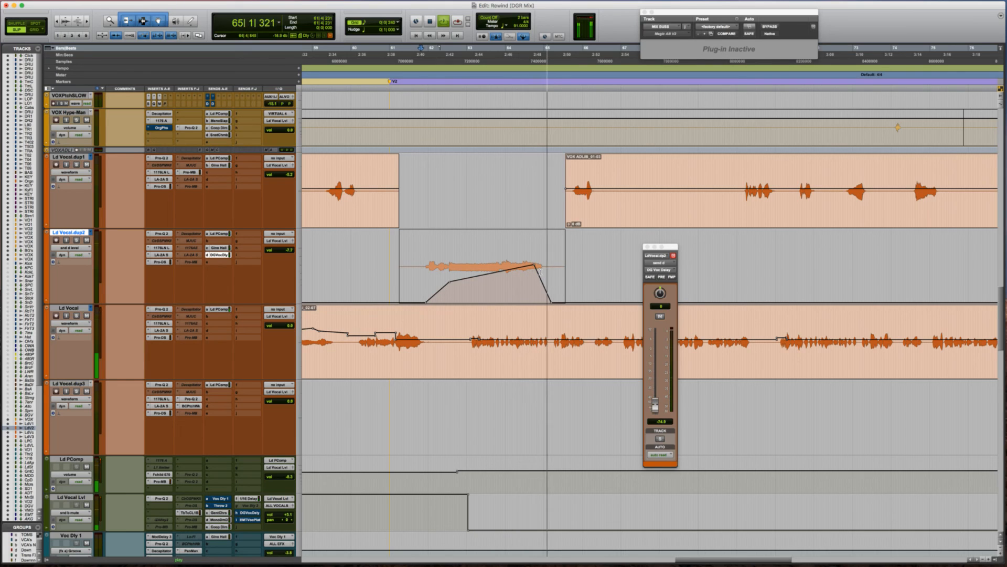
key(space)
drag(540, 271, 548, 272)
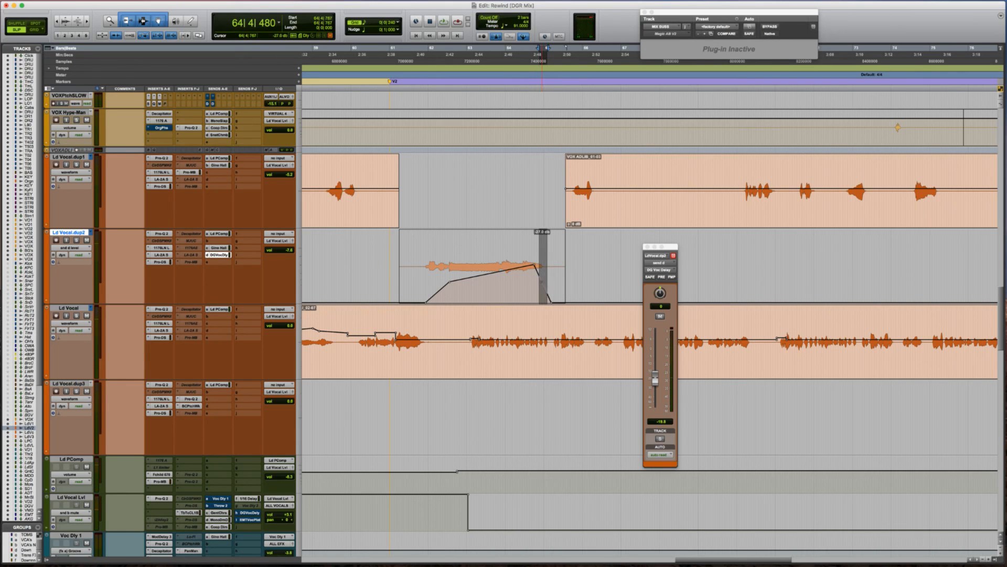
super+click(545, 265)
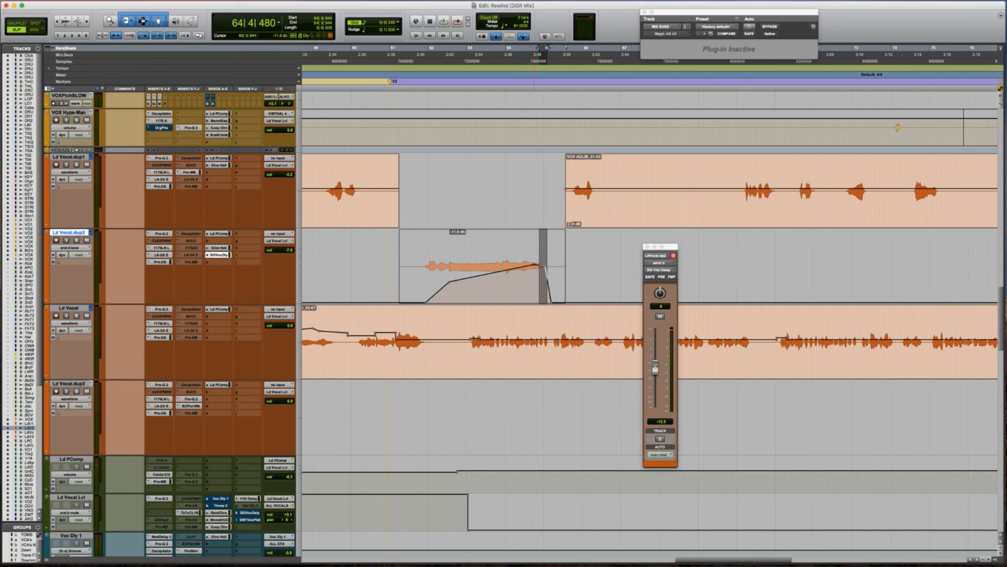
drag(524, 272, 523, 270)
click(423, 255)
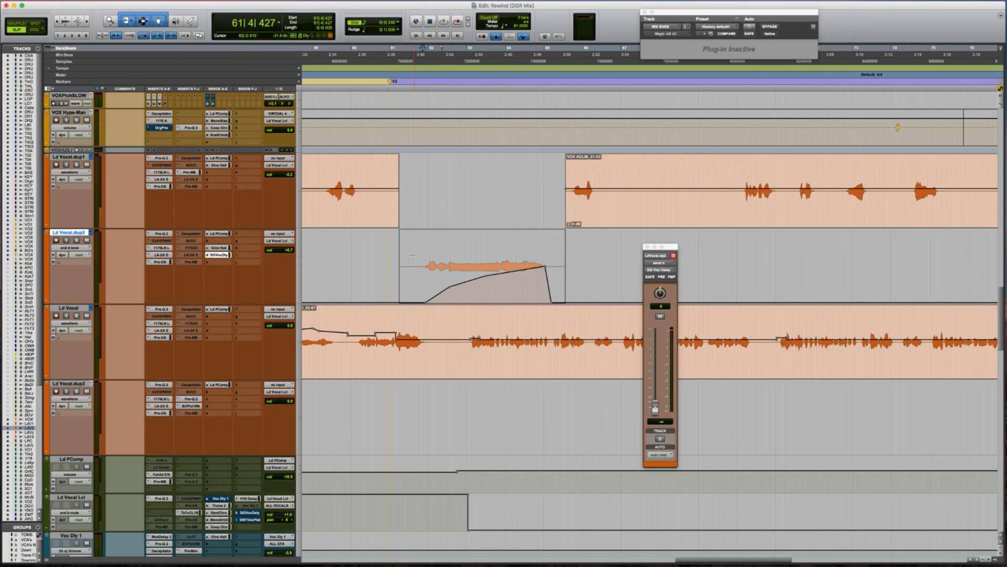
click(391, 256)
Add an I - Coop Dim bus send to Ld Vocal.dup2 and display that send's level automation.
click(210, 265)
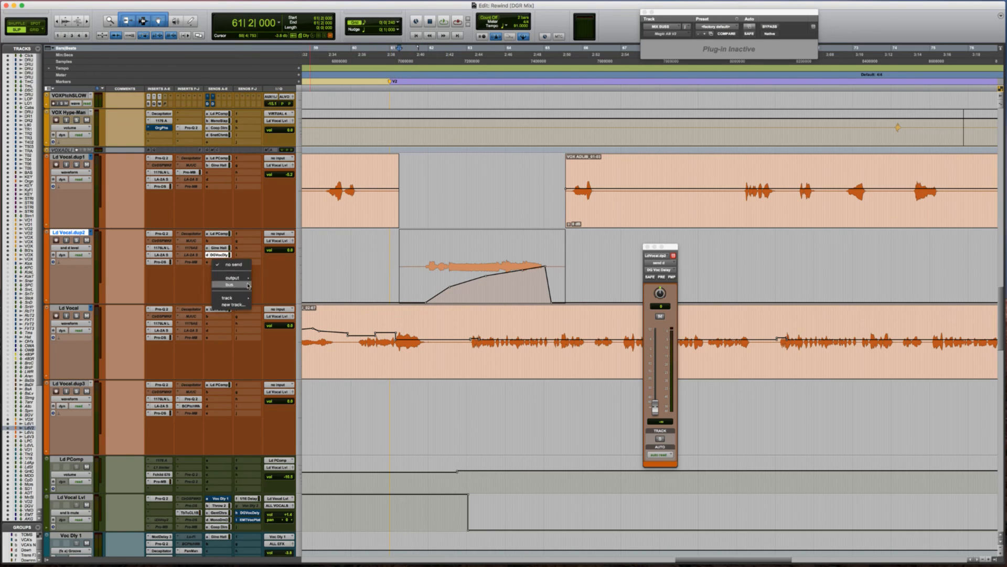
mouse_move(231, 284)
mouse_move(288, 289)
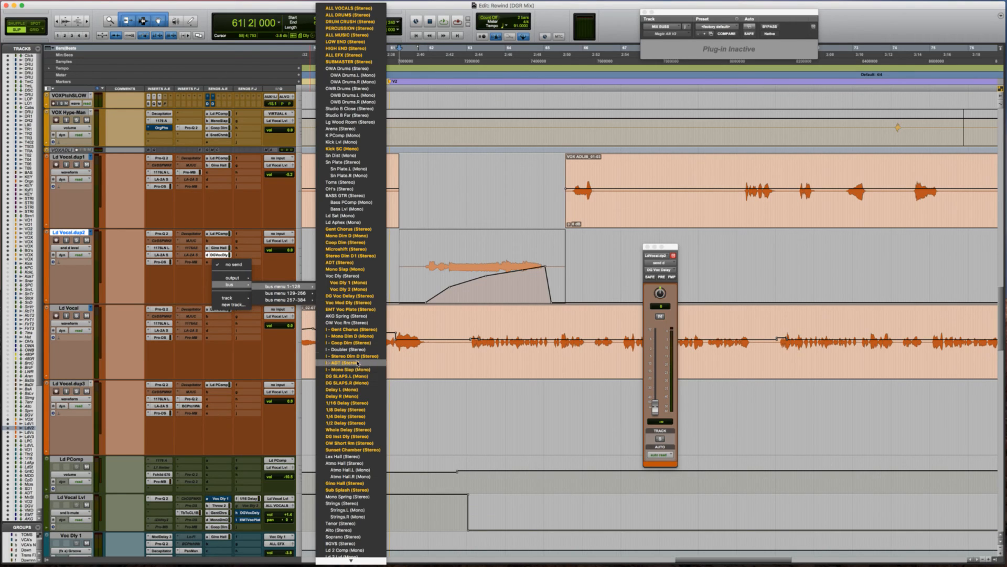
click(713, 349)
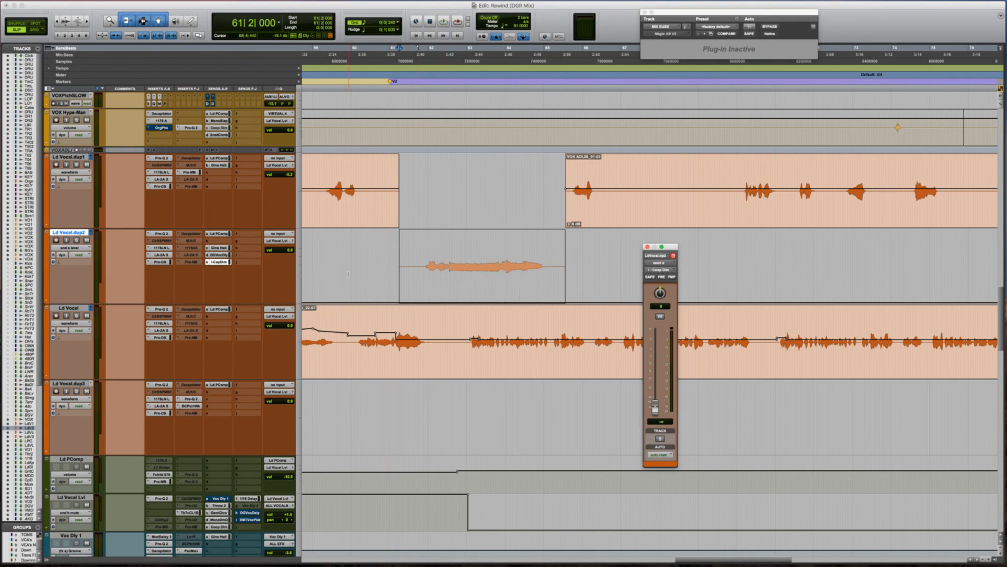
Draw Ld Vocal.dup2's Coop Dim send level rising from about bar 62, holding high from about bar 63 to 65, and audition it.
right_click(546, 300)
click(483, 299)
drag(449, 303, 448, 287)
click(422, 252)
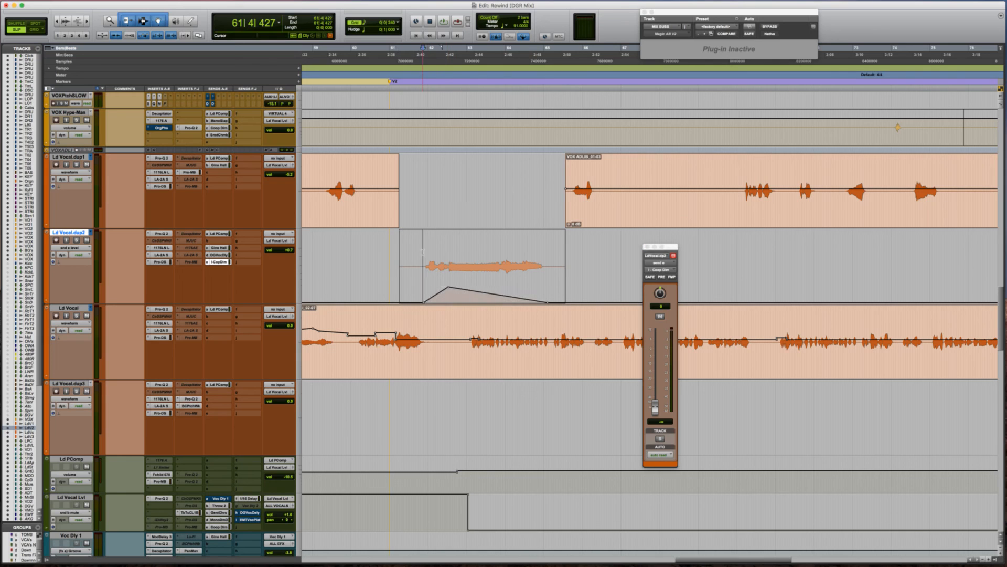
key(space)
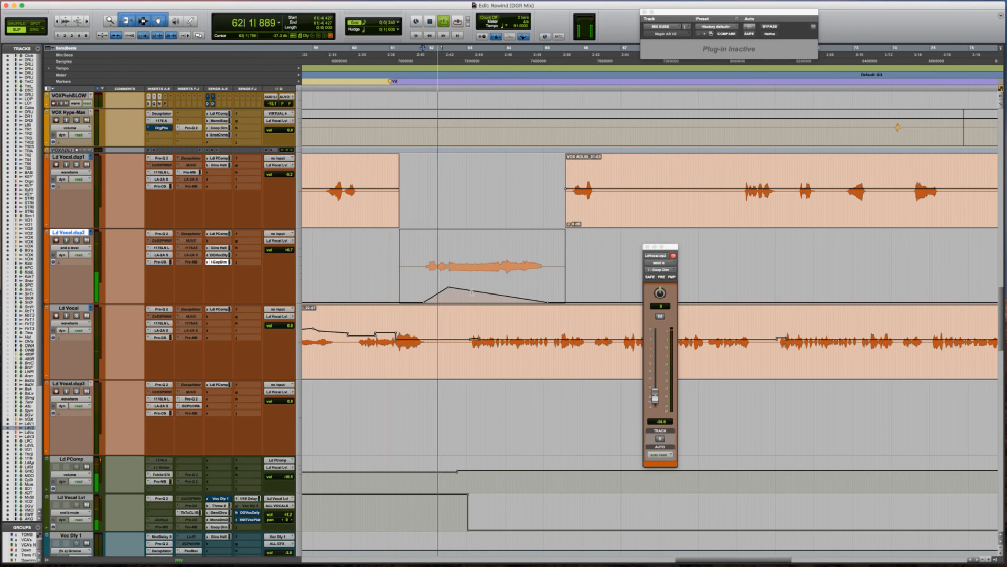
key(space)
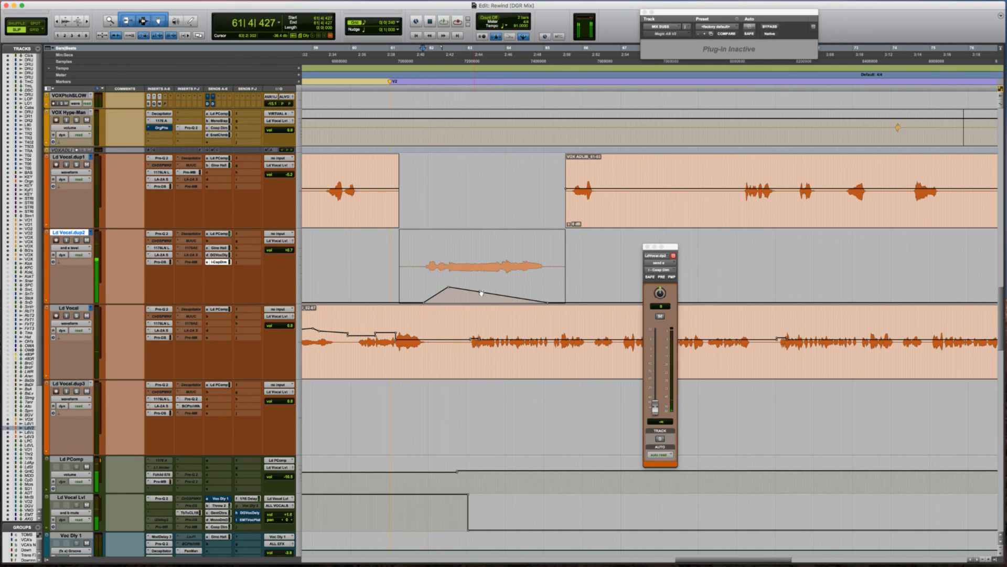
drag(488, 293, 506, 251)
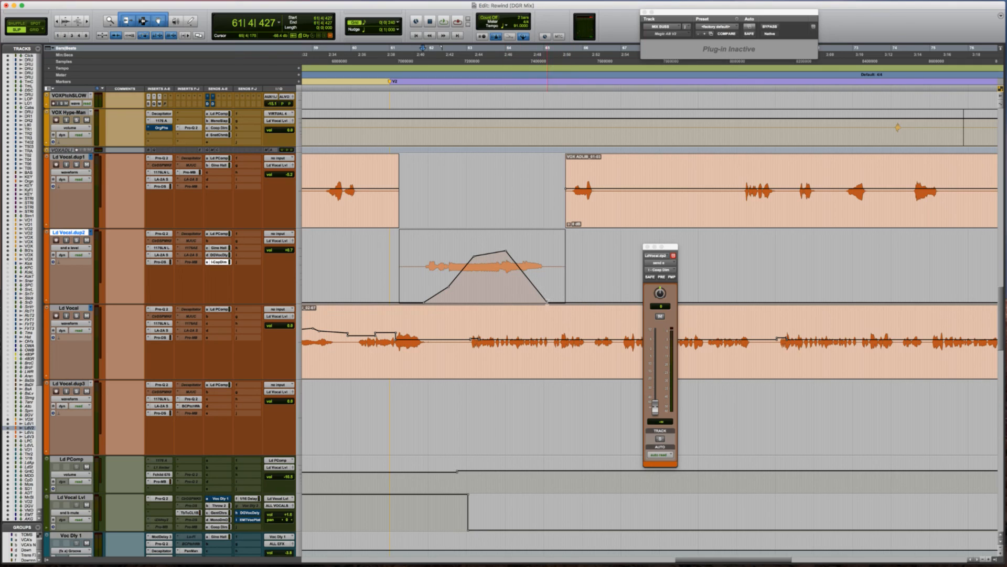
drag(550, 304, 554, 250)
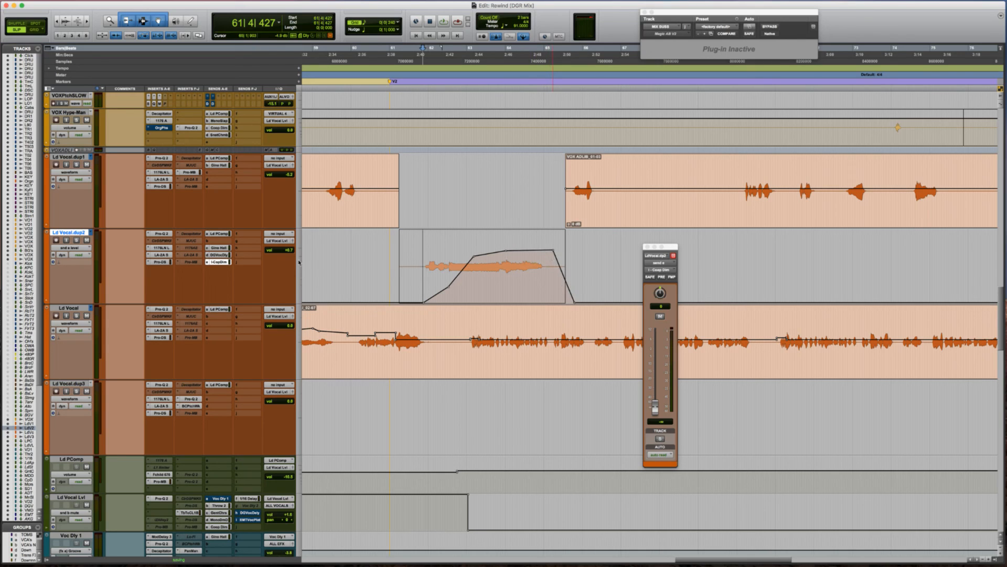
Shape Ld Vocal.dup2's volume to fall gradually from bar 62 to a low near bar 65 and recover by about bar 66, auditioning it.
ctrl+super+click(286, 250)
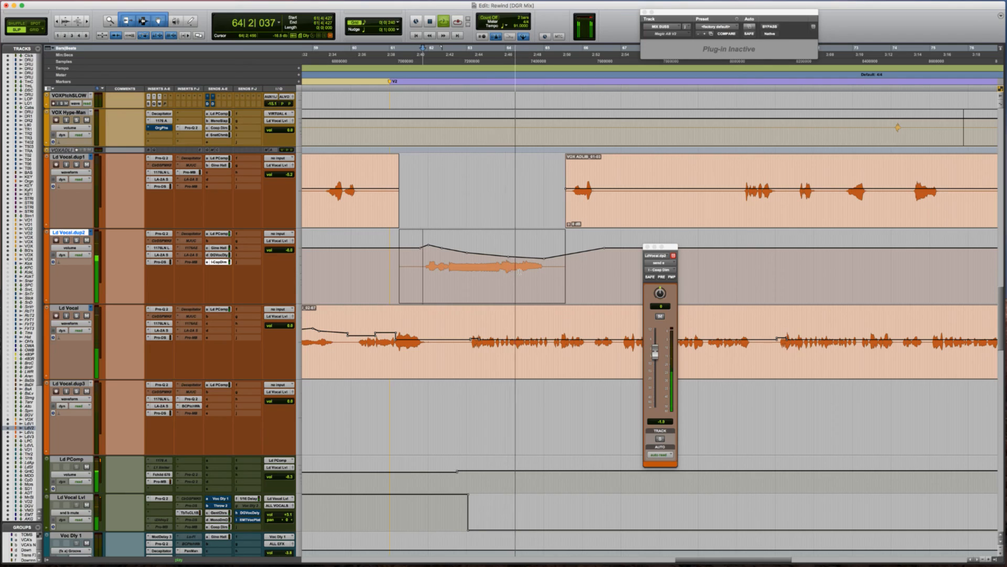
key(space)
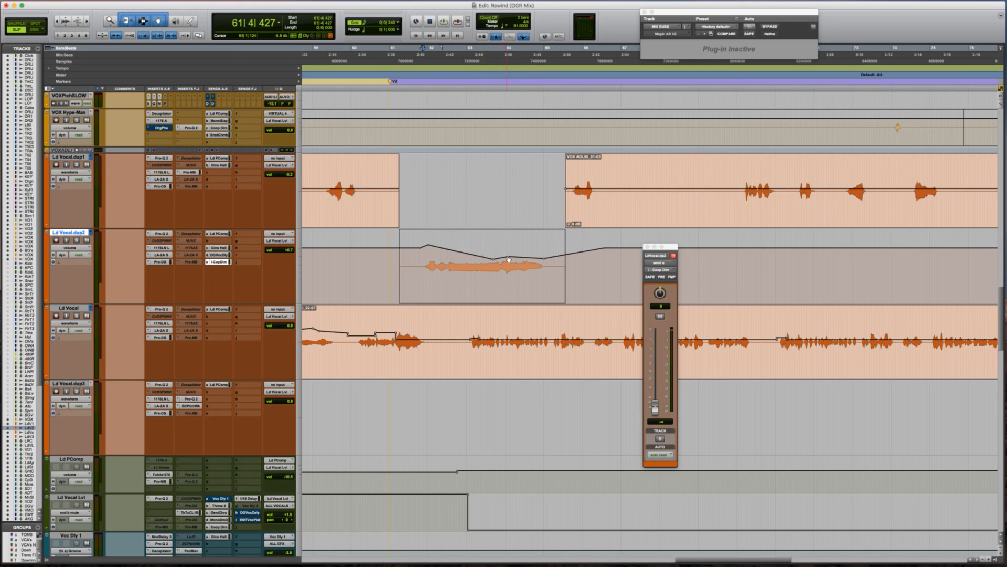
key(space)
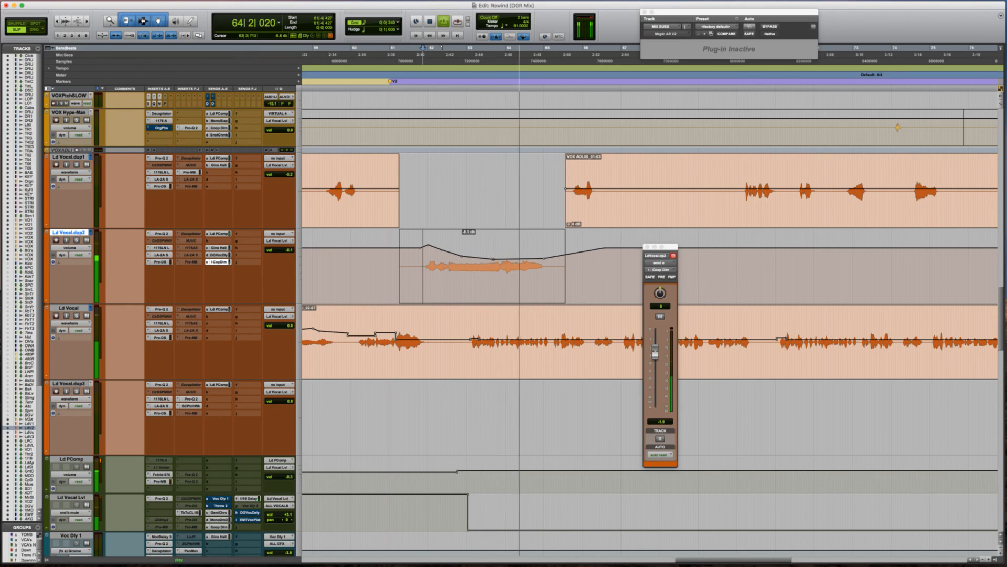
key(space)
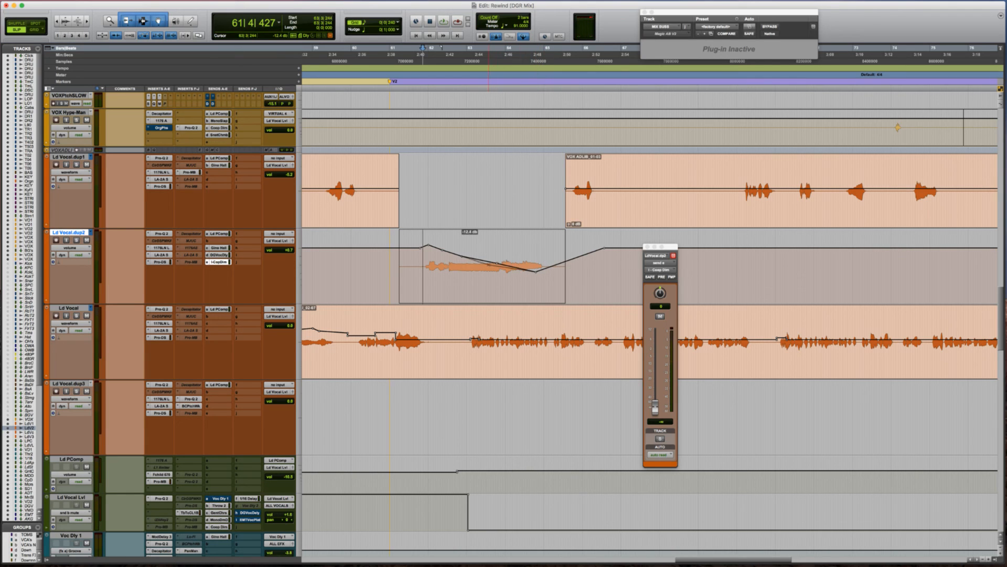
key(space)
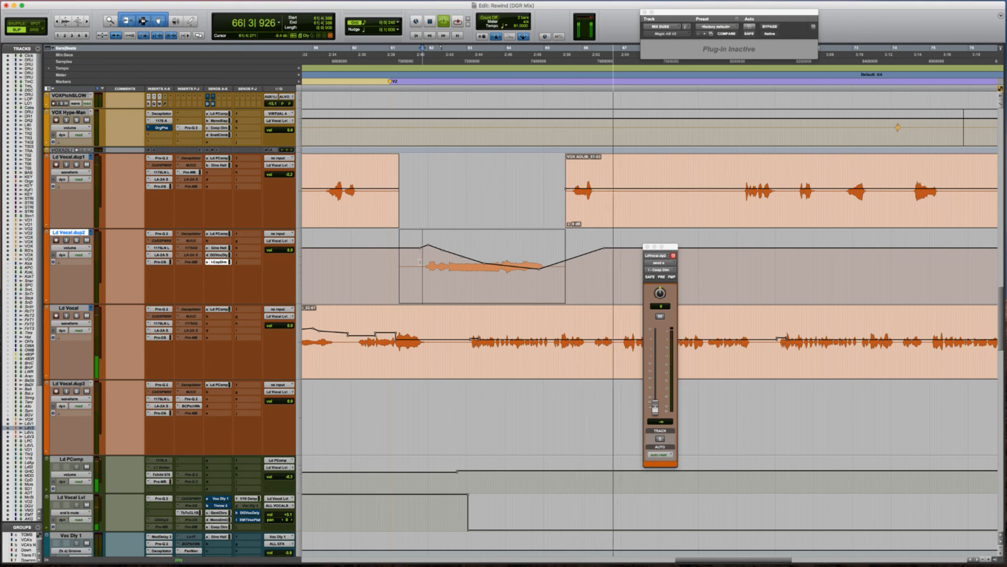
Play back the lead vocal from about bar 74 to check the section leading into the last Pre-Chorus.
key(r)
key(space)
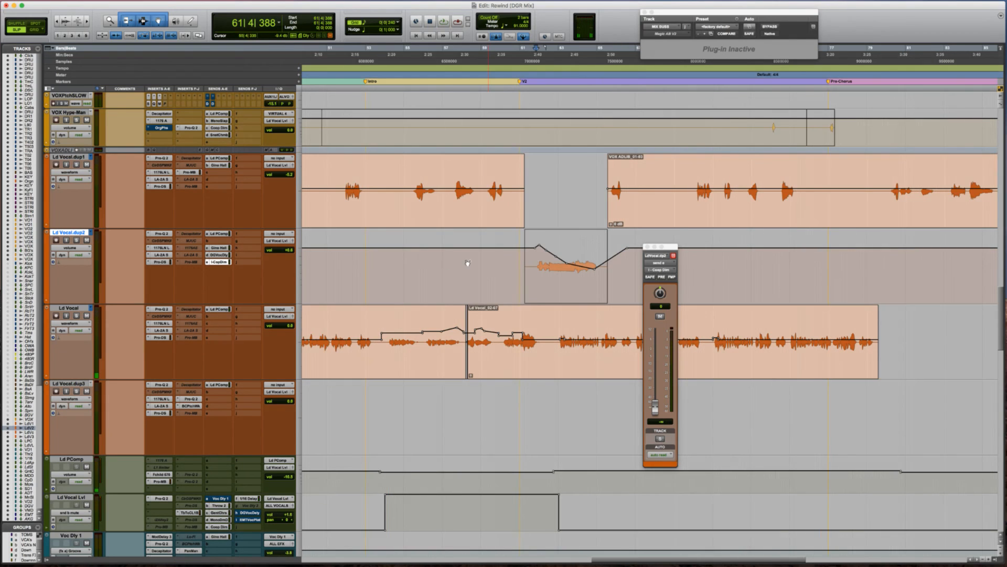
key(r)
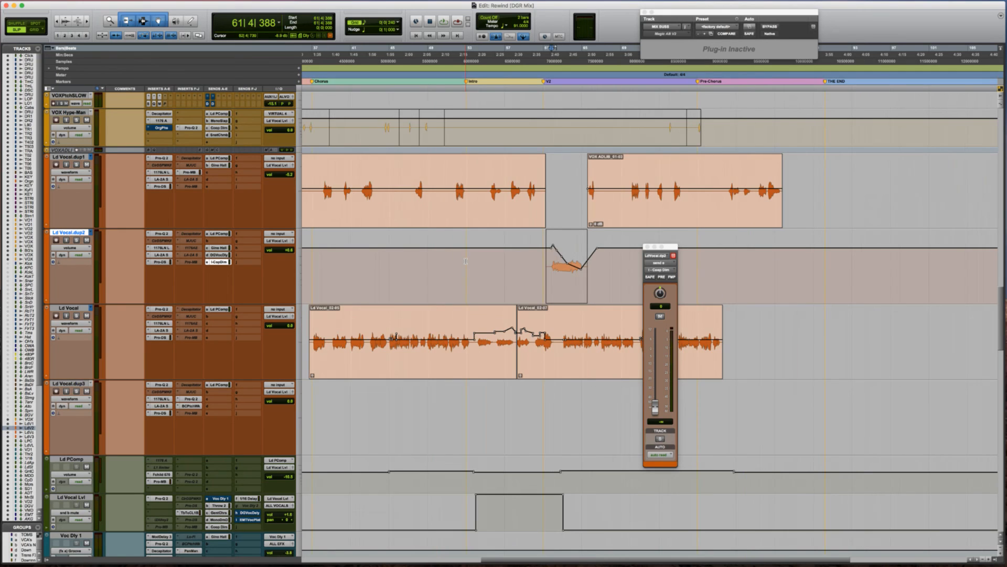
scroll(587, 260, right, 3)
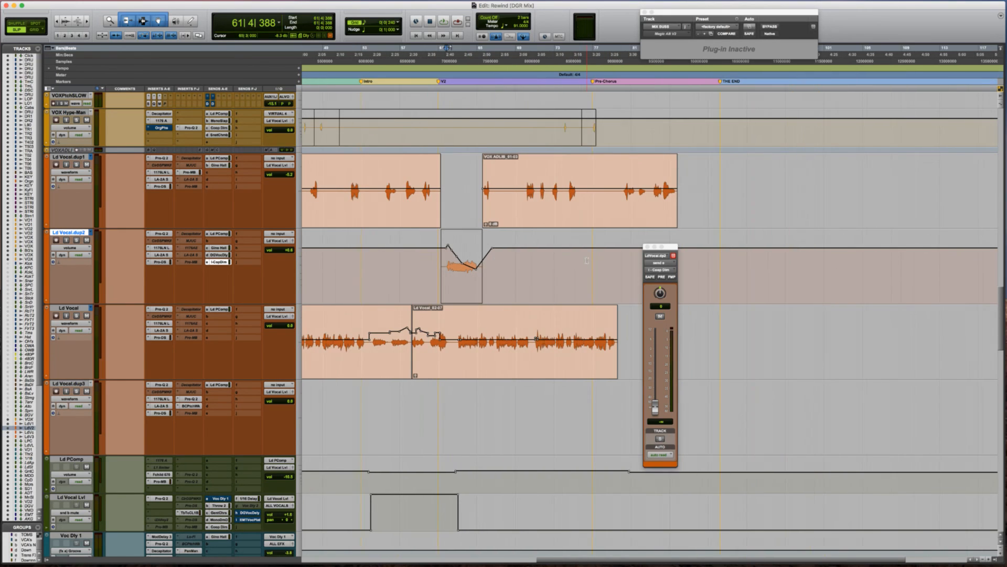
key(r)
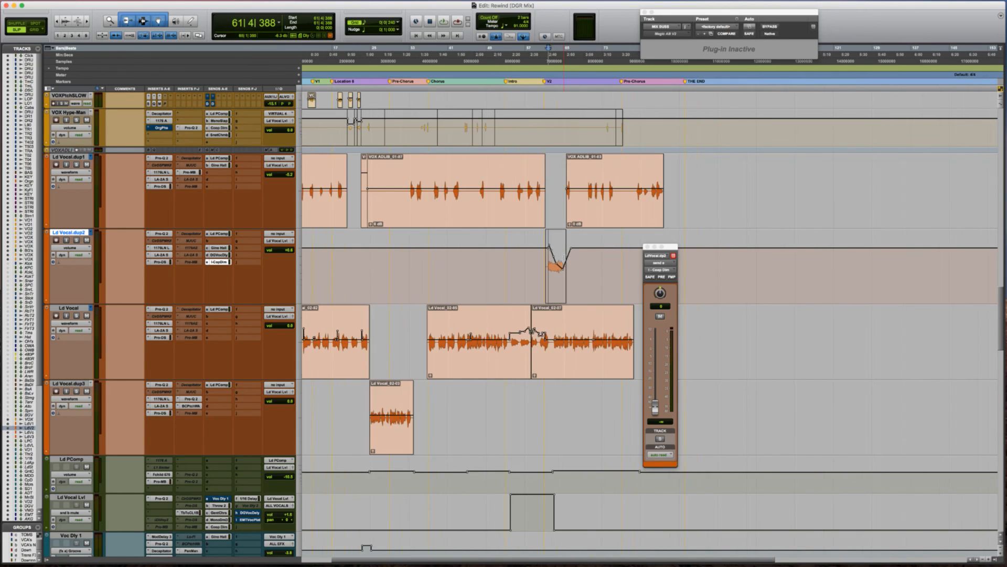
scroll(623, 319, left, 1)
click(624, 319)
key(t)
key(space)
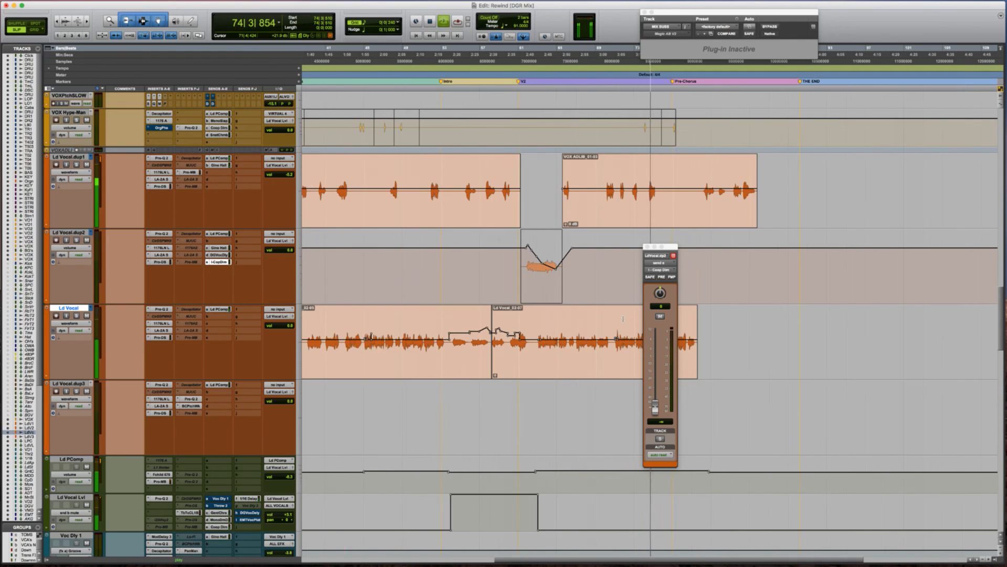
Try riding Throw 2's volume up in touch mode from about bar 77, at the start of the last Pre-Chorus.
scroll(473, 439, down, 5)
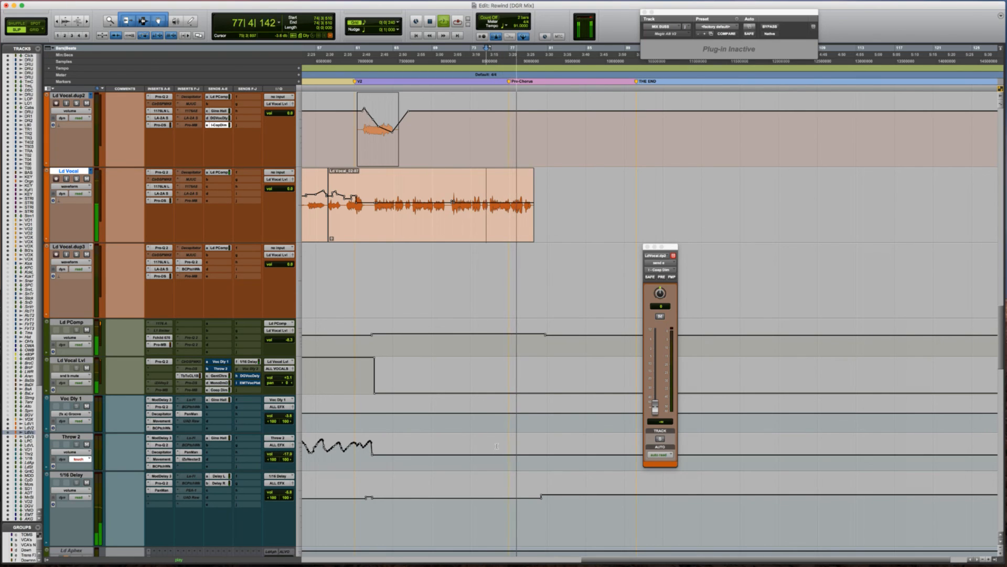
click(511, 456)
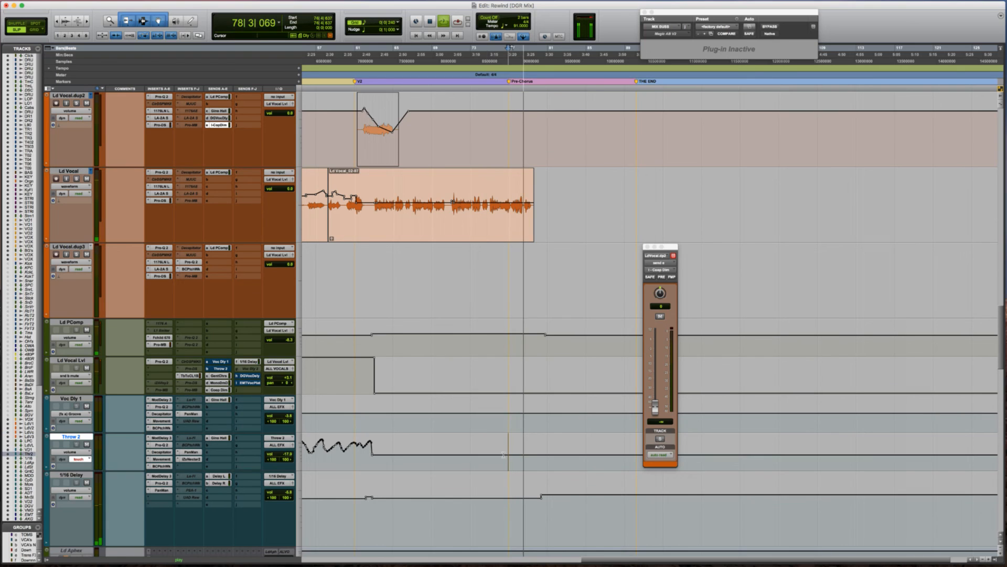
key(space)
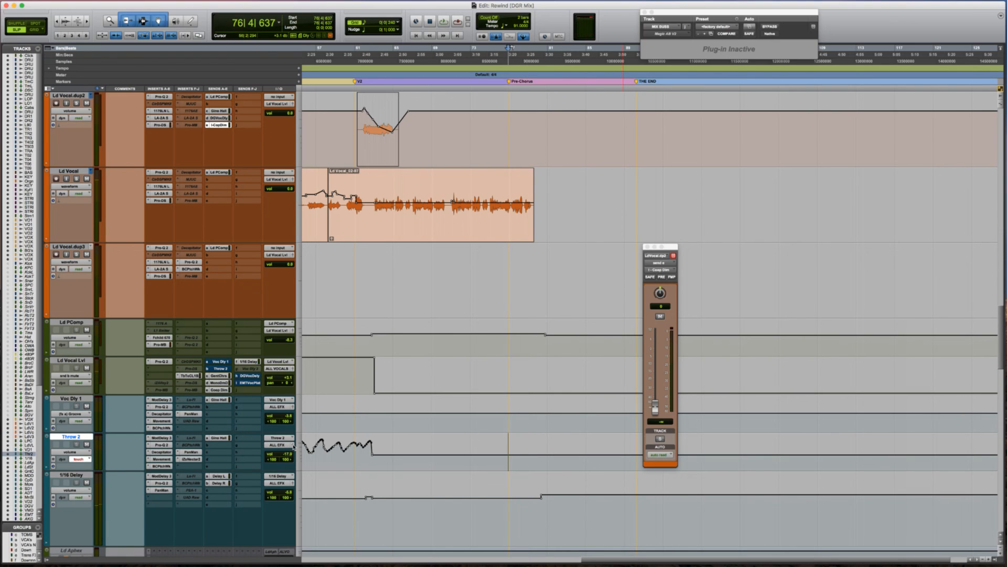
click(292, 445)
key(space)
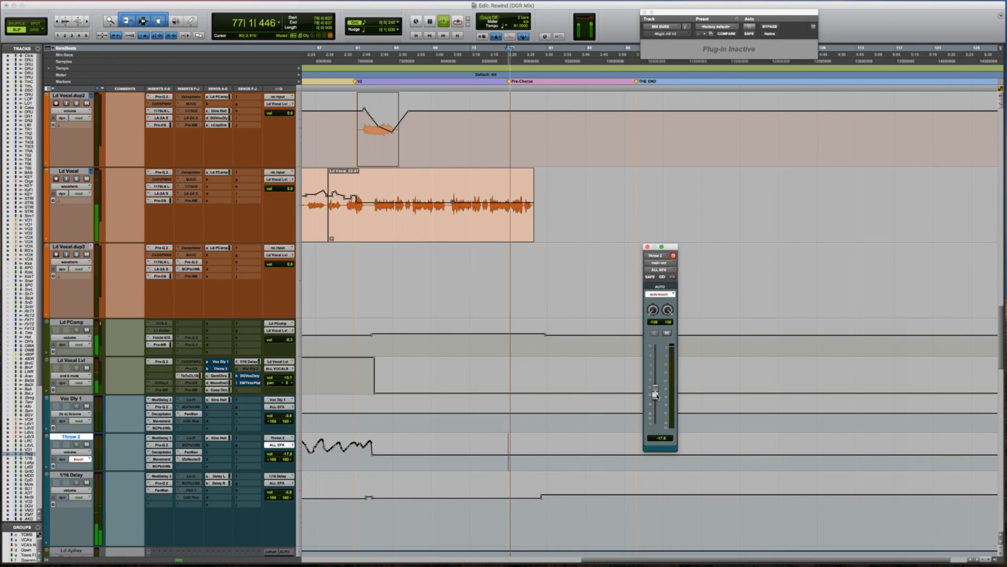
drag(655, 391, 655, 375)
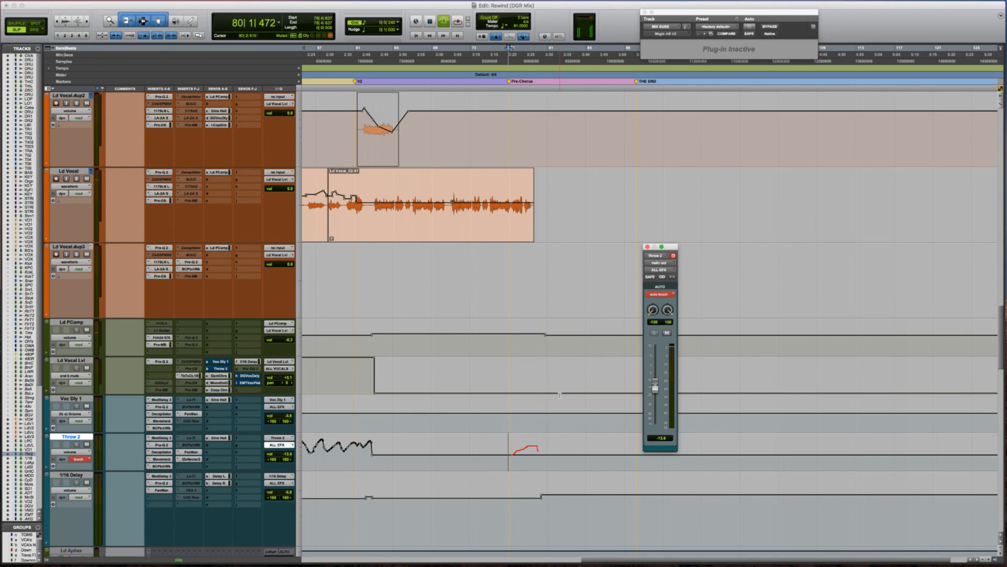
key(space)
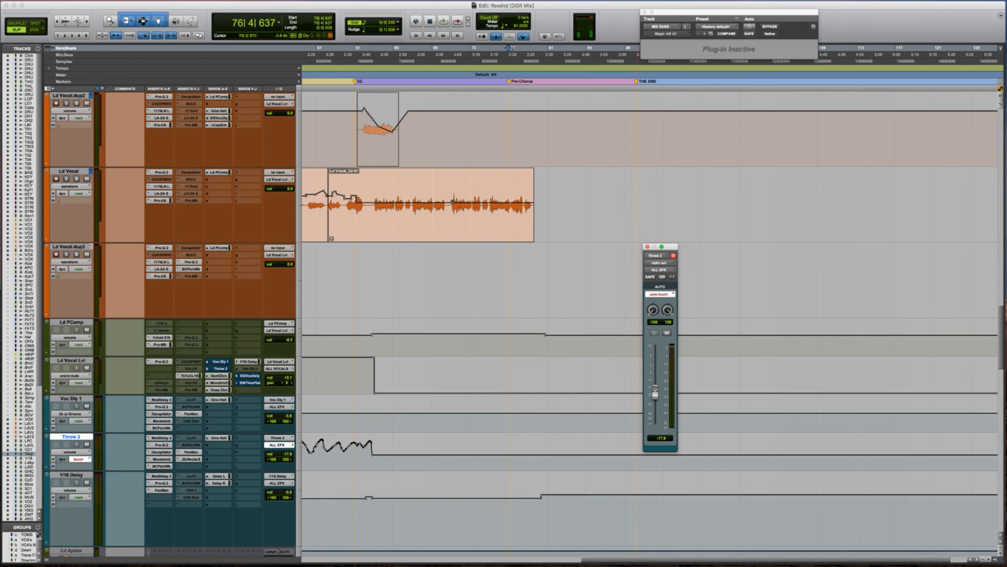
Set Throw 2's automation mode to read and audition the end of the lead vocal from about bar 78.
click(672, 293)
click(673, 288)
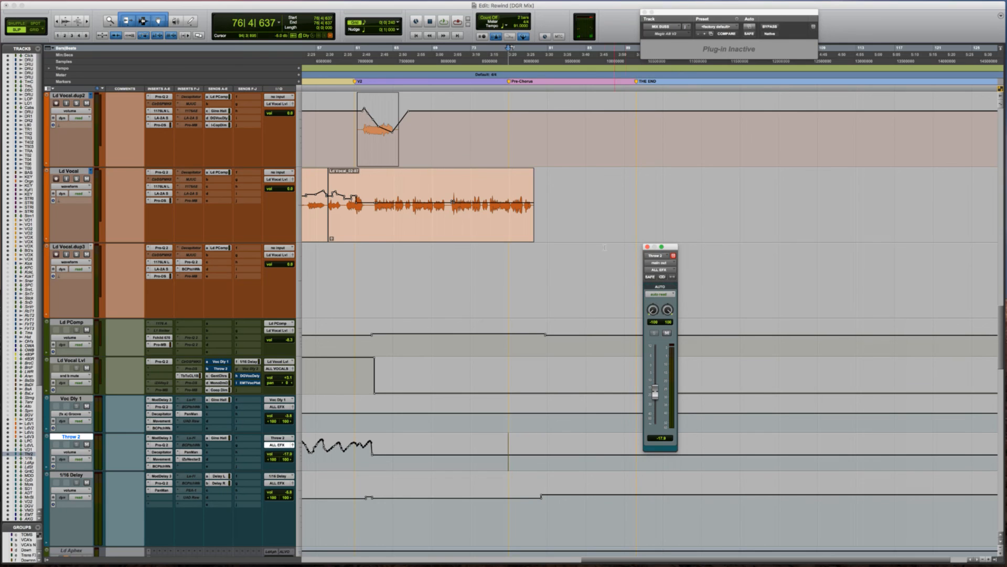
click(522, 181)
key(space)
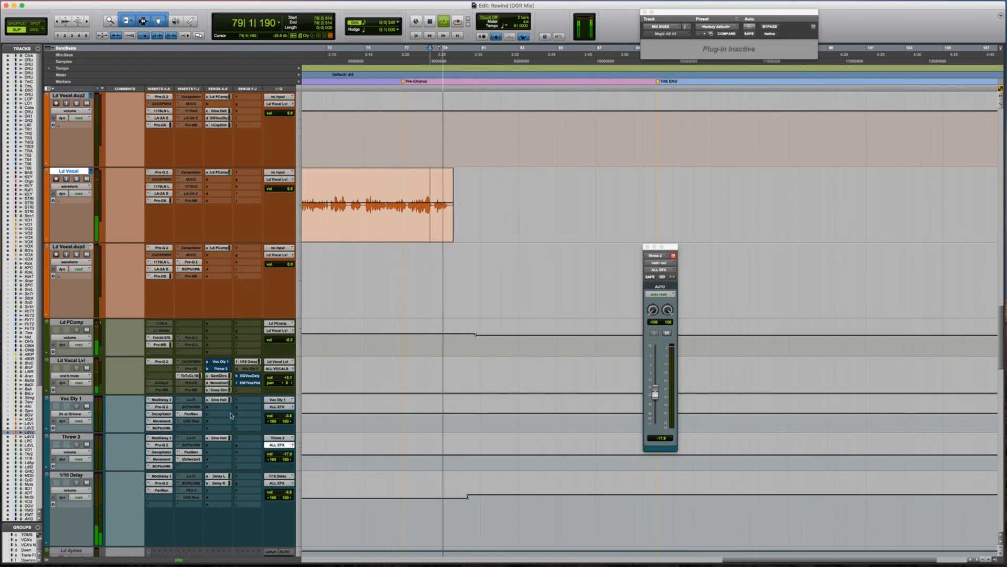
scroll(246, 426, down, 5)
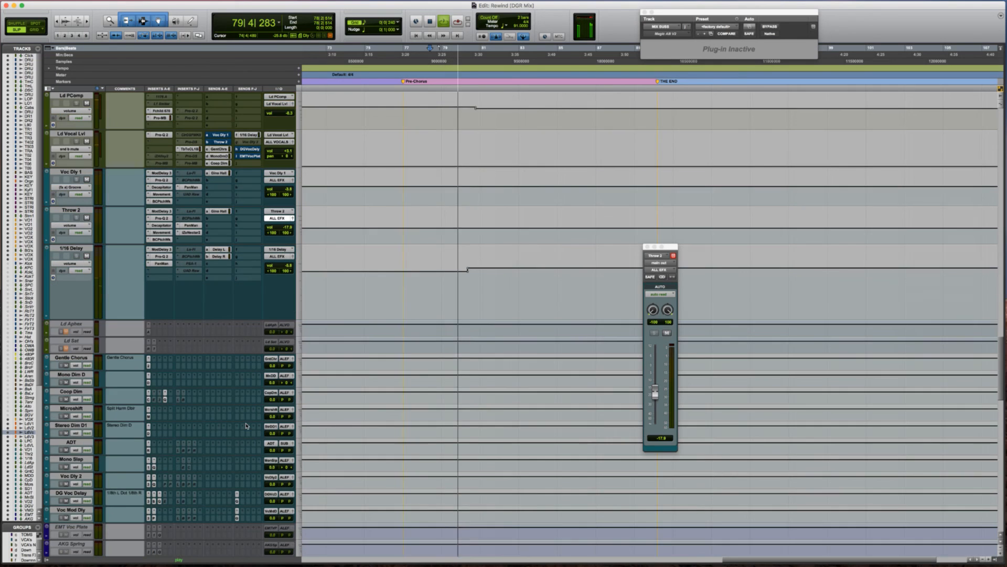
key(space)
scroll(252, 349, up, 2)
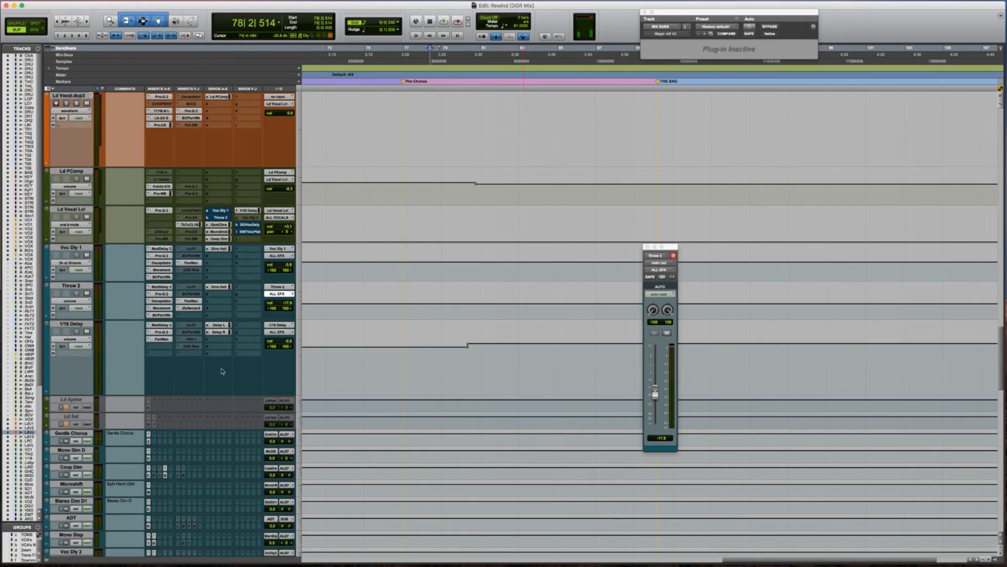
Smooth the 1/16 Delay's volume step near bar 80 into a gradual rise starting between bars 78 and 79, and audition it.
key(space)
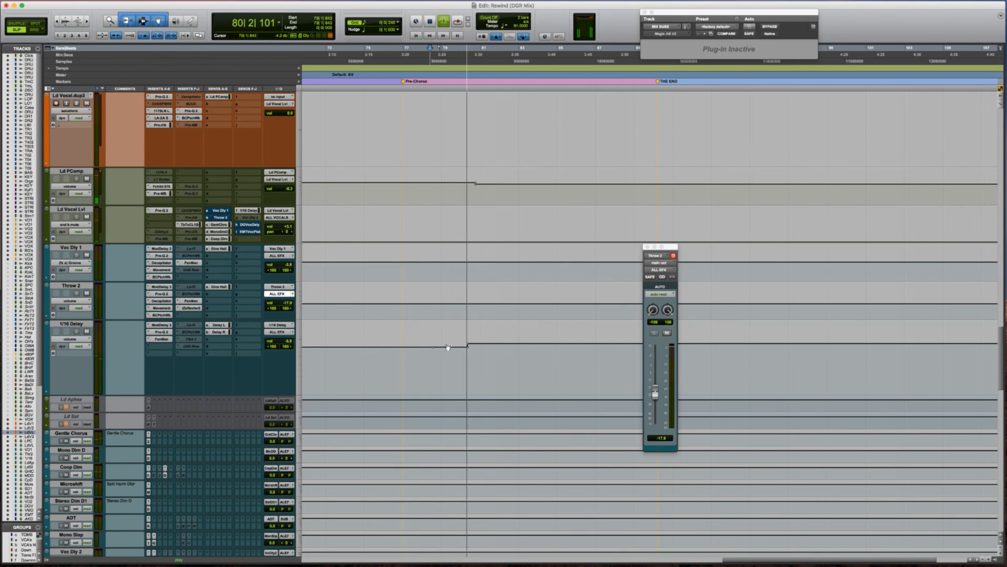
alt+click(468, 346)
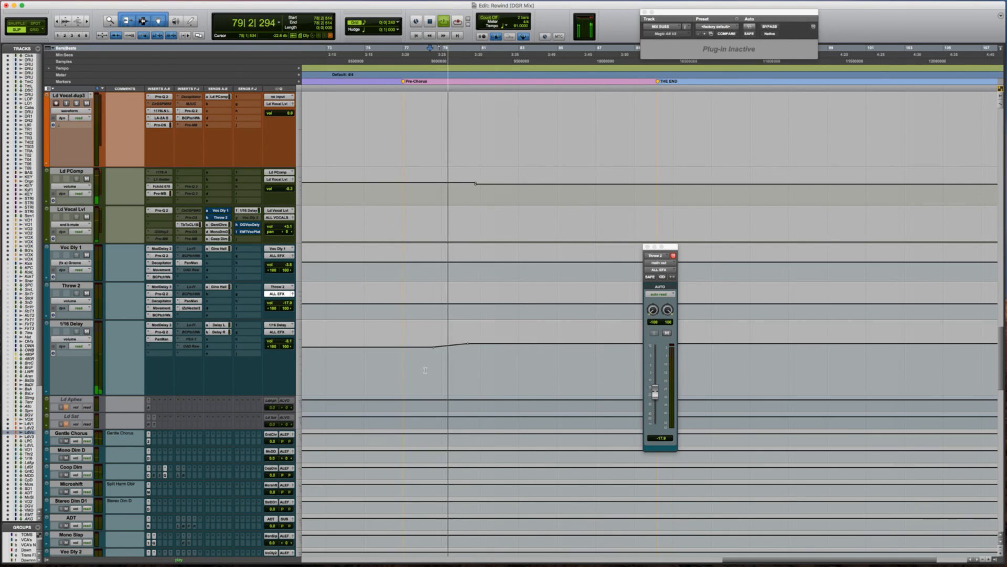
key(space)
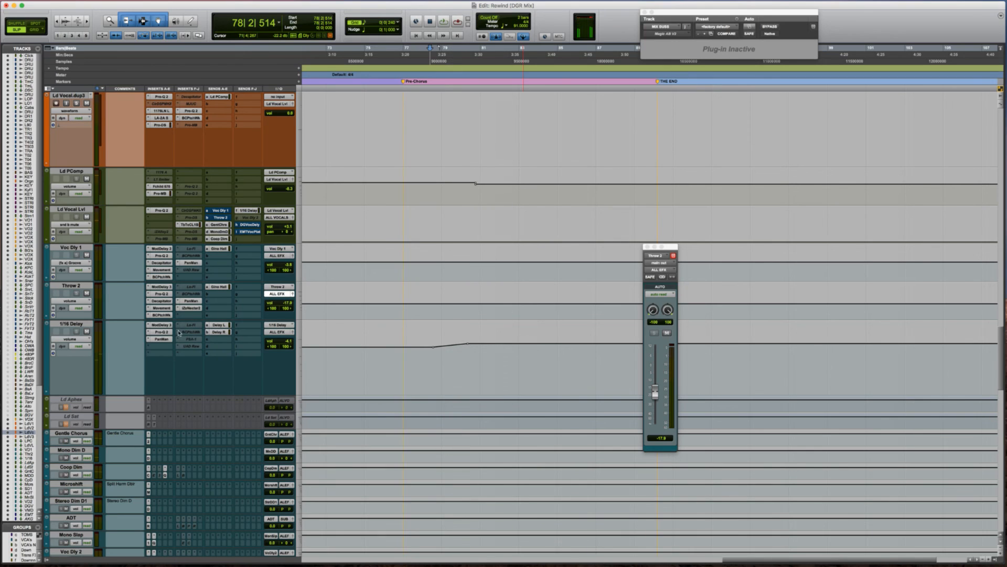
Enable automation for the feedback of the 1/16 Delay's Mod Delay and show its automation lane on the track.
click(162, 325)
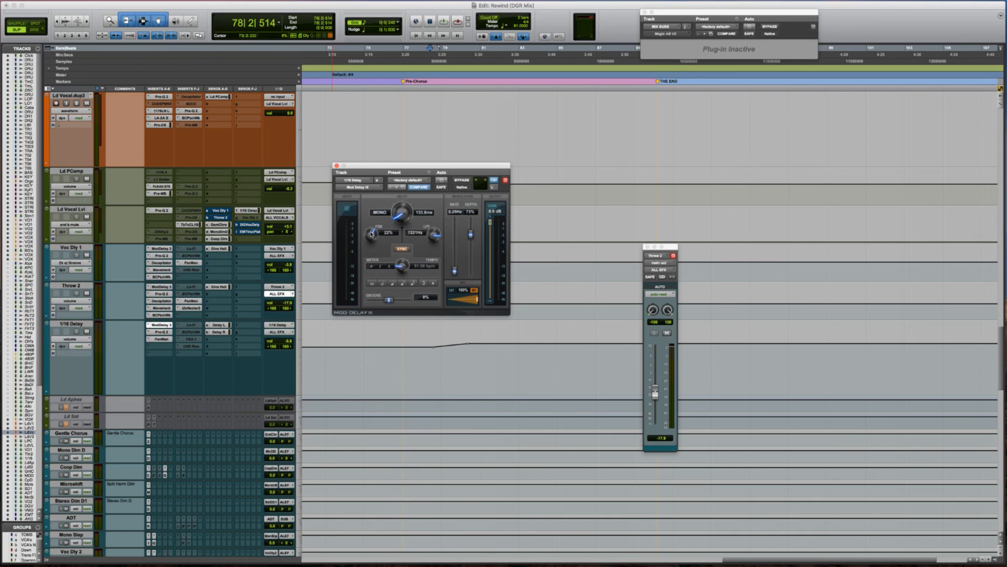
right_click(371, 234)
click(378, 238)
ctrl+super+click(371, 235)
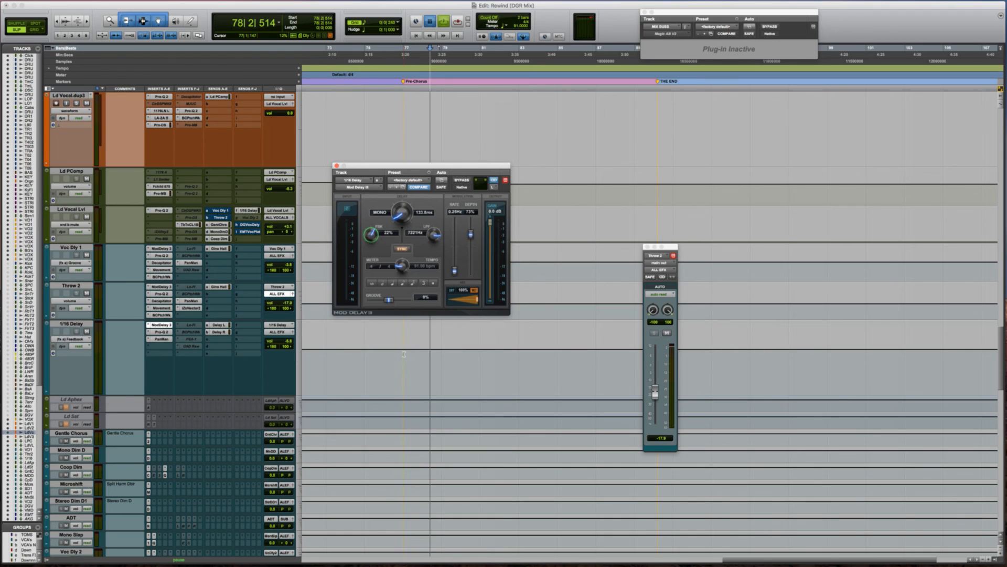
Try raising the 1/16 Delay's feedback to 47% from about bar 78 onward, and audition the change.
key(space)
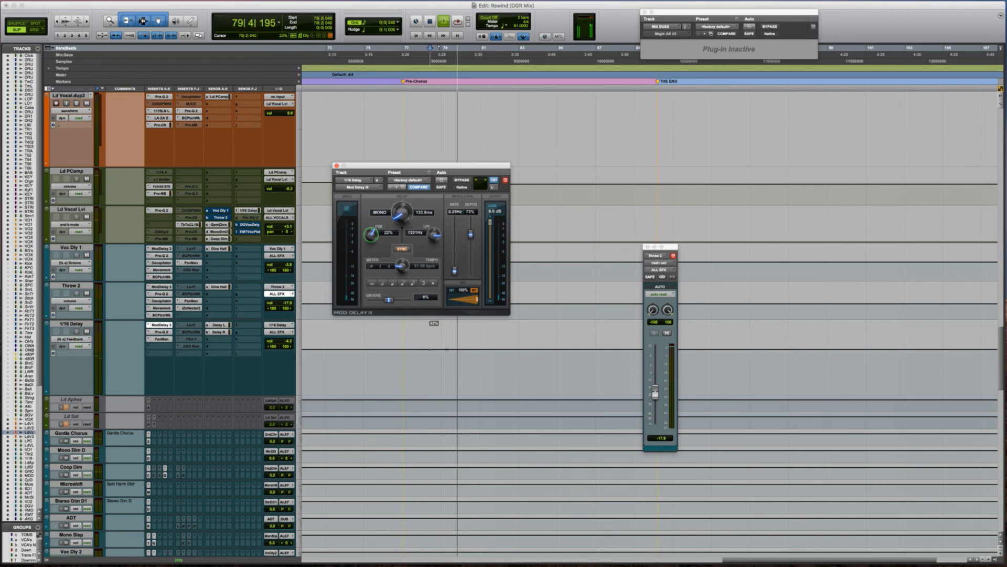
drag(446, 348, 427, 342)
key(space)
click(421, 343)
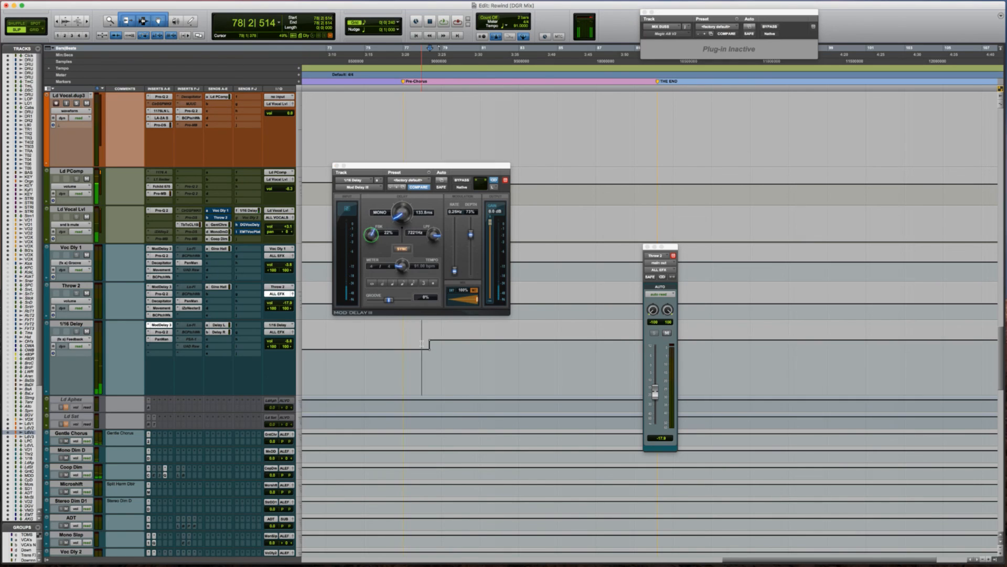
key(space)
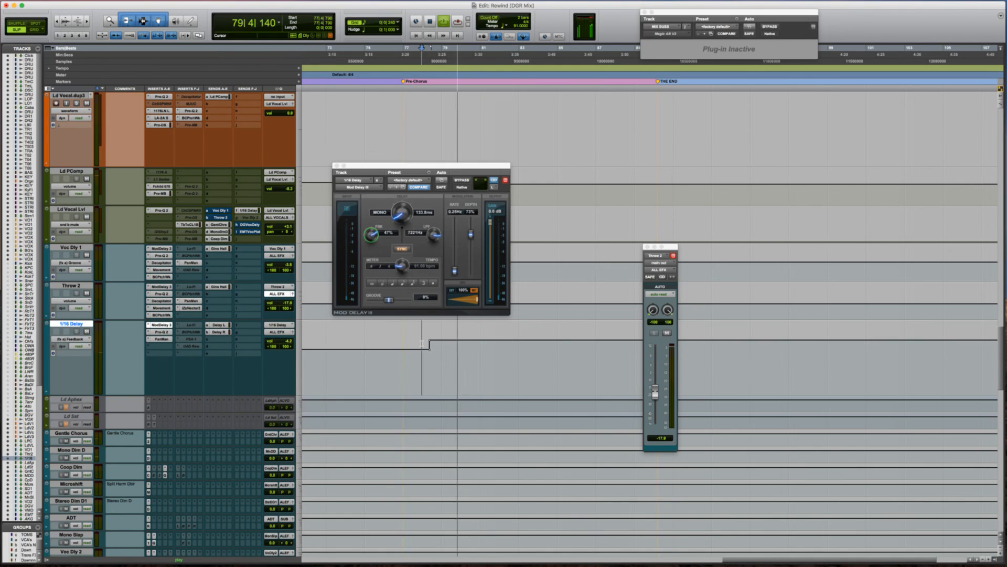
key(space)
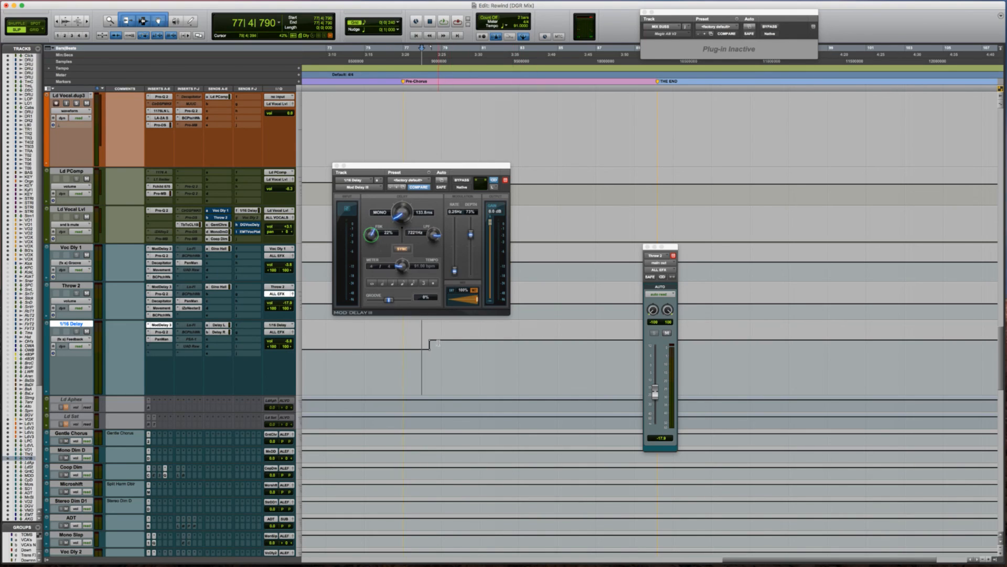
key(space)
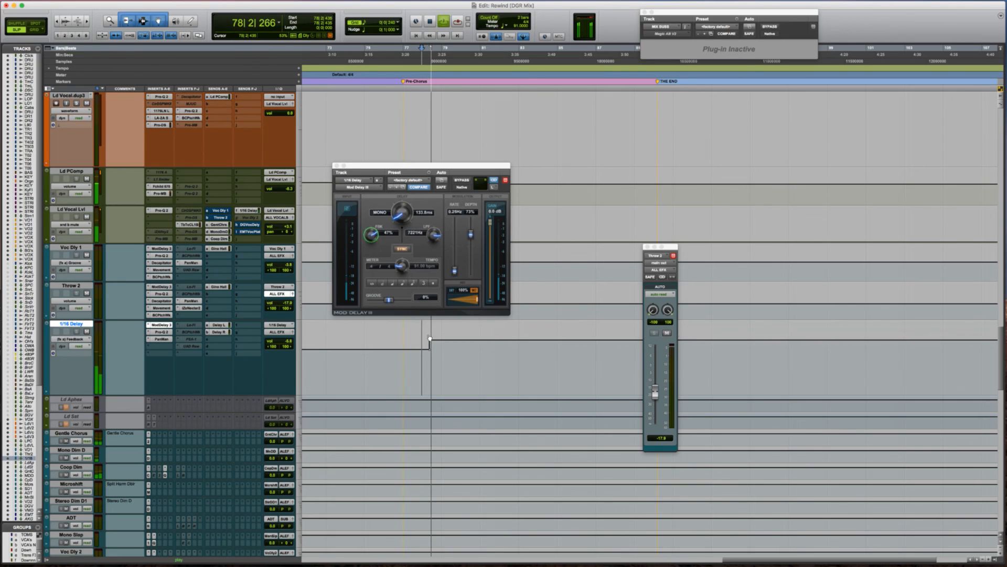
Try 61% feedback on the 1/16 Delay from about bar 78, and remove the feedback rise after auditioning it.
drag(429, 339, 429, 335)
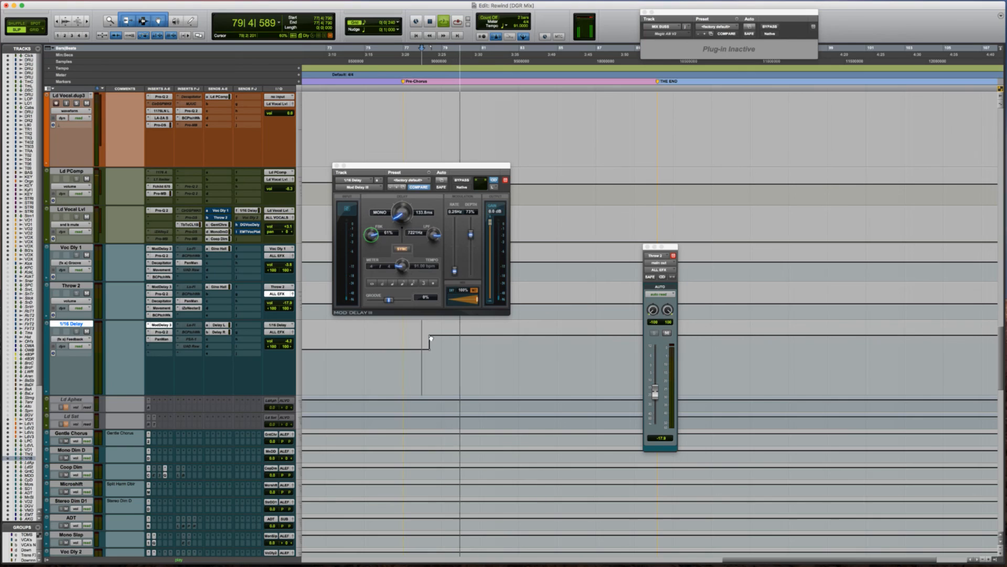
key(space)
alt+click(429, 340)
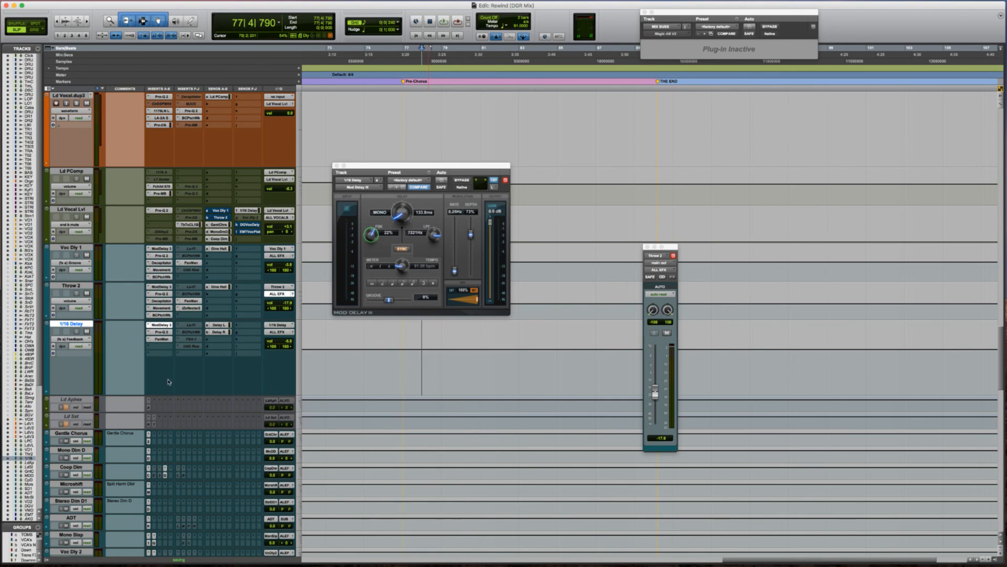
click(160, 326)
Enable automation for the EchoBoy feedback on the Delay L track and show its automation lane.
scroll(221, 368, down, 10)
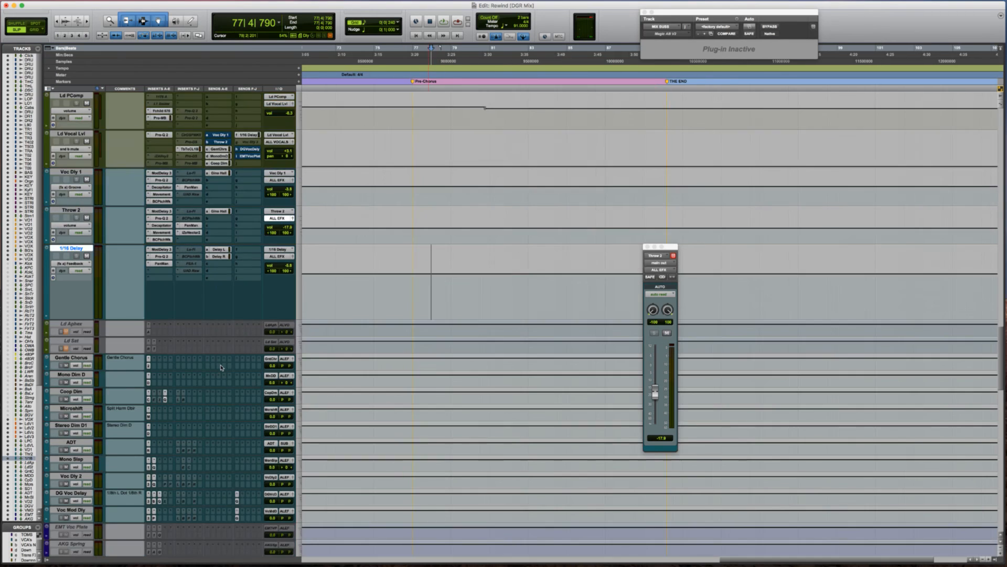
scroll(221, 367, down, 15)
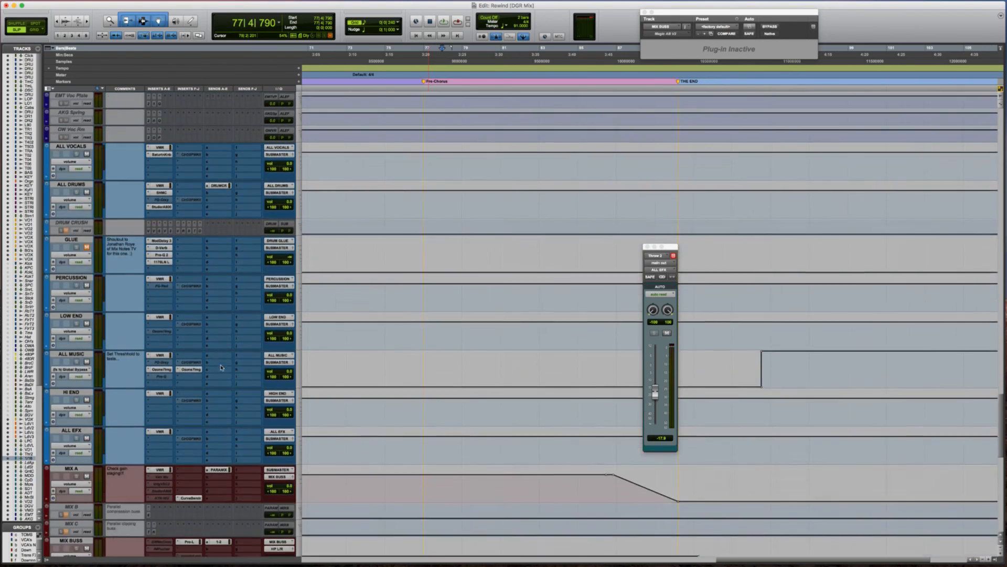
scroll(221, 367, down, 3)
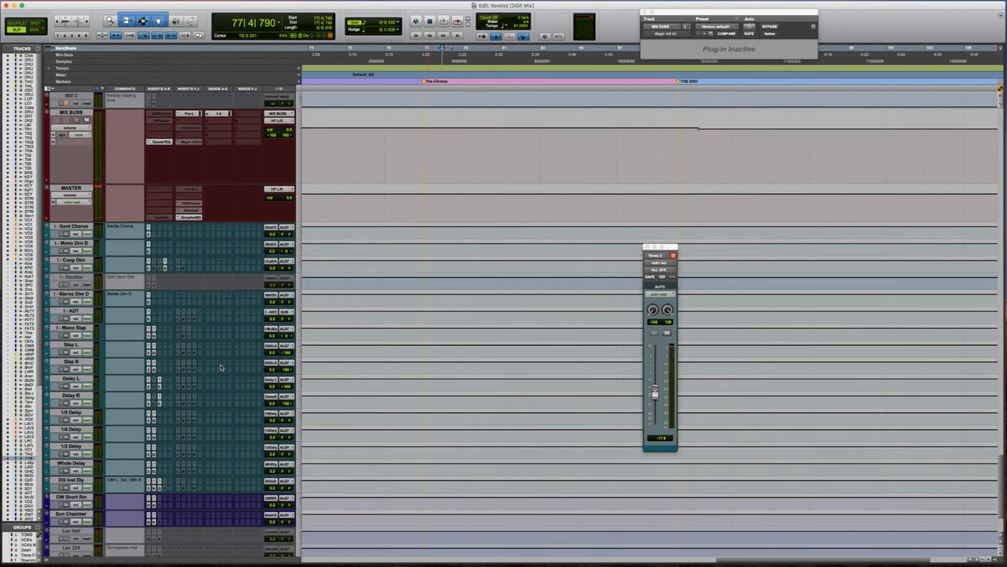
click(150, 388)
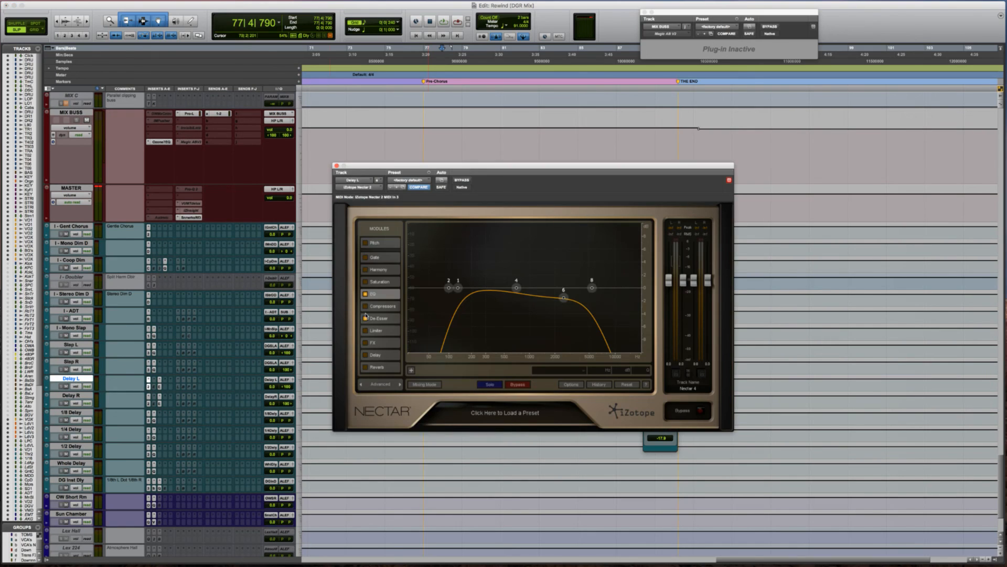
click(160, 387)
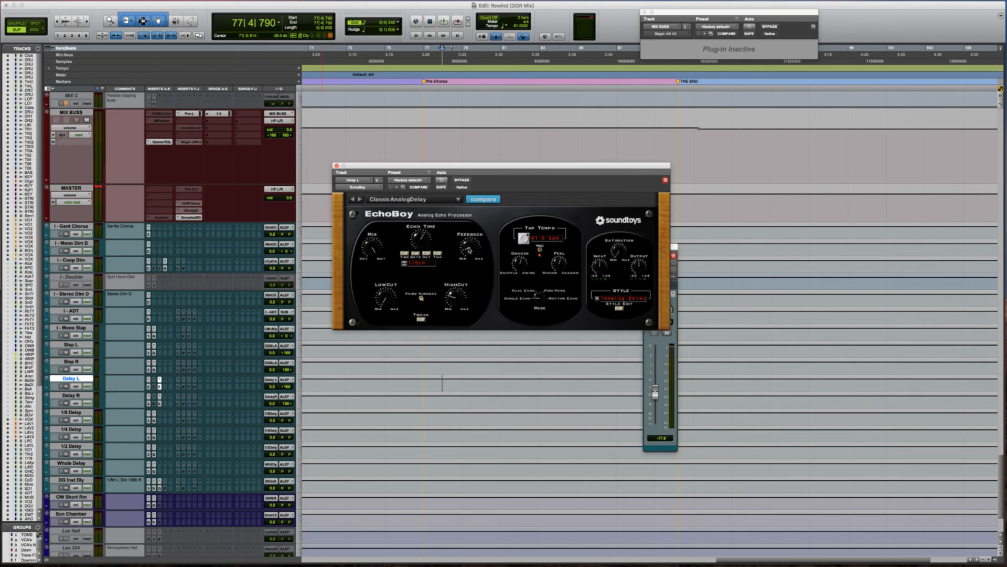
right_click(468, 250)
click(476, 252)
click(336, 166)
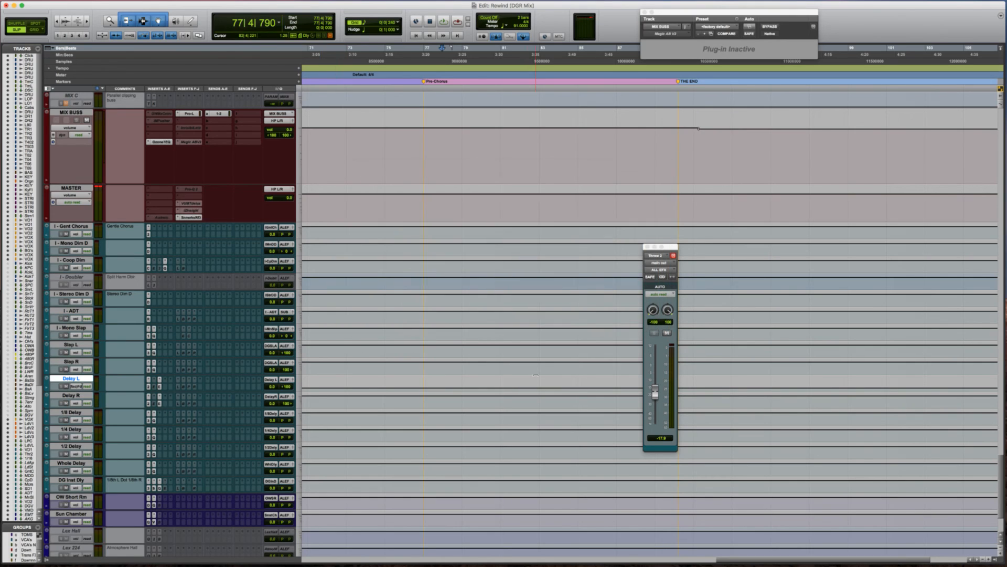
Raise Delay L's feedback automation from about bar 78 to just past THE END marker, auditioning it along the way.
drag(442, 382, 695, 378)
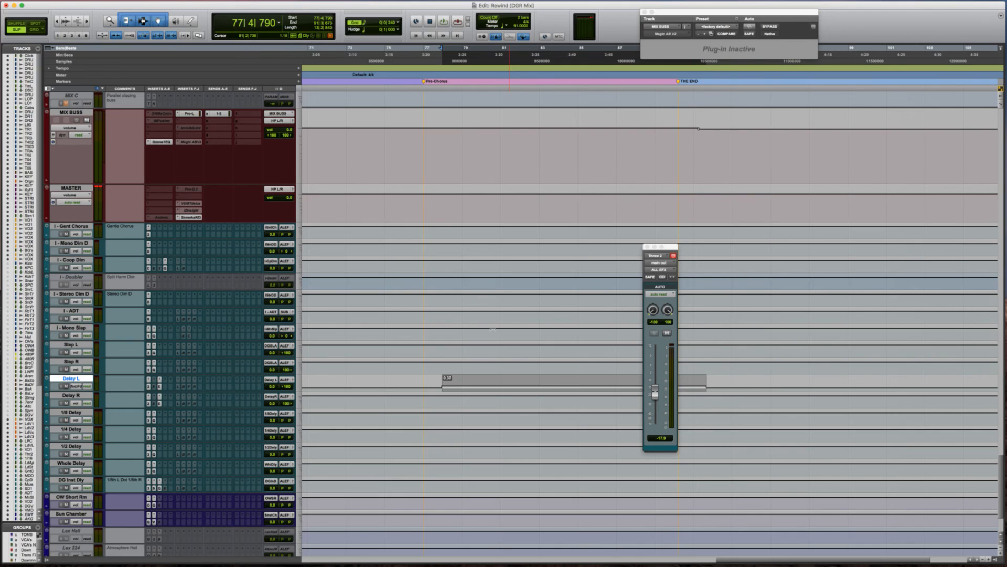
key(space)
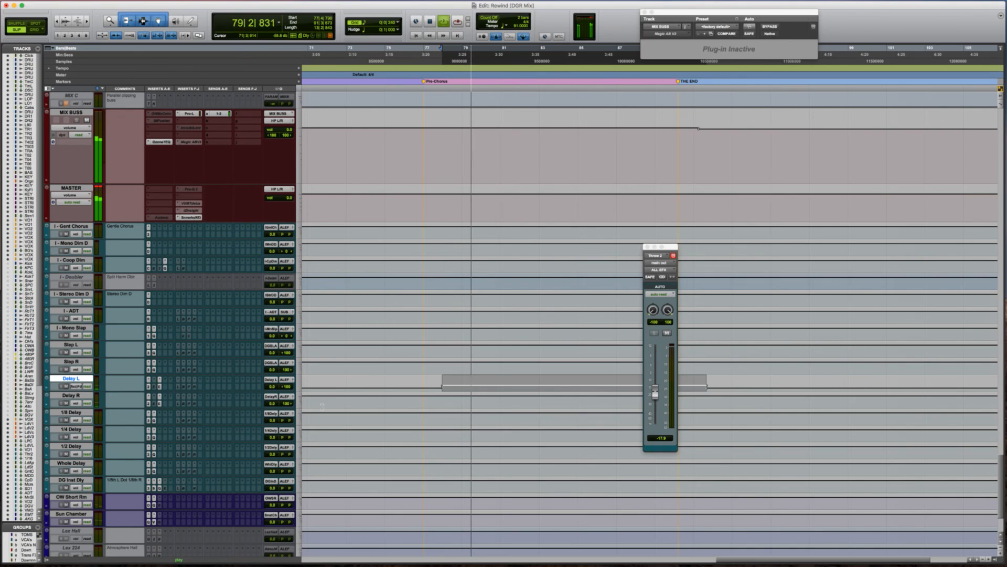
key(space)
click(476, 379)
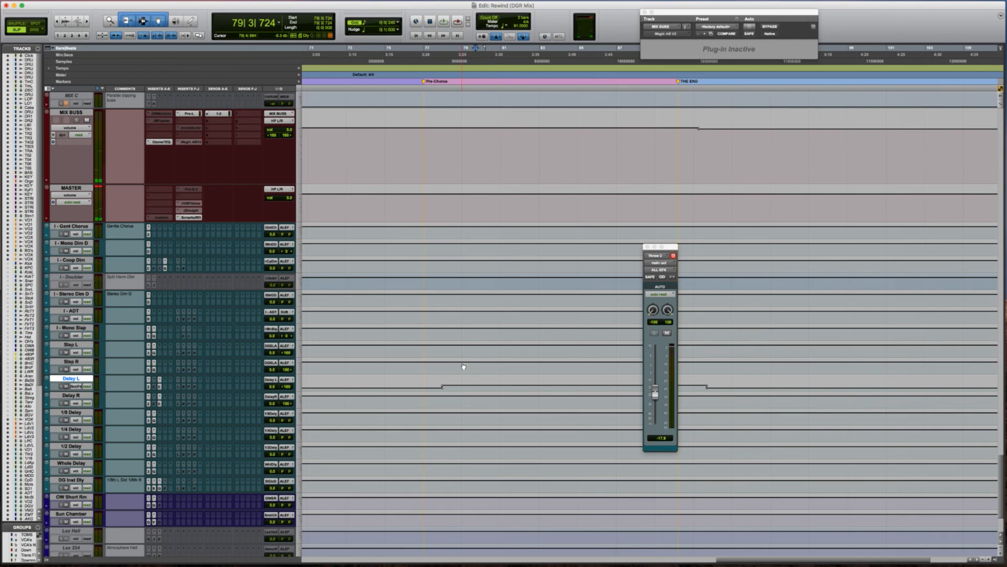
key(alt+super+z)
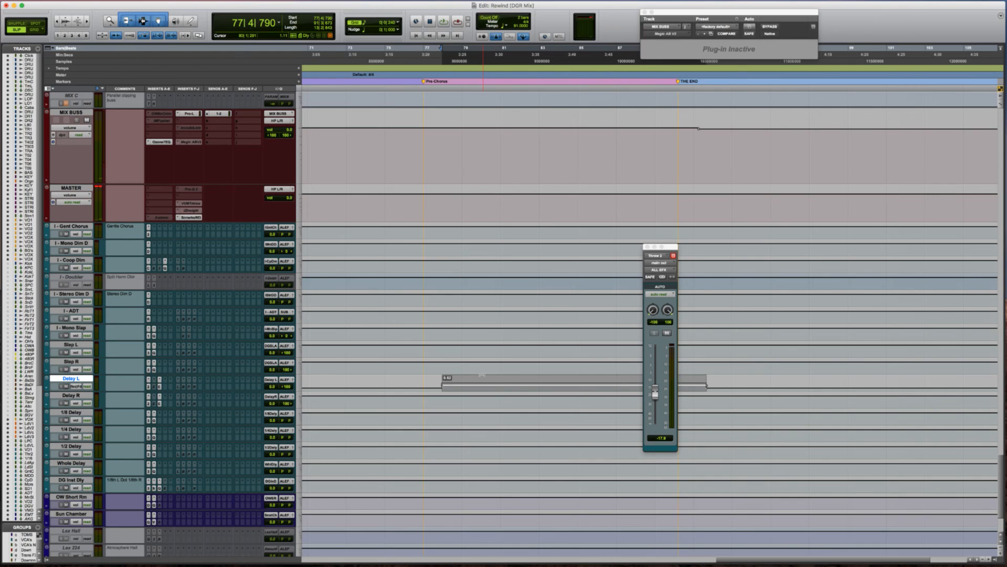
Enable automation for the EchoBoy feedback on the Delay R track and show its automation lane.
click(160, 403)
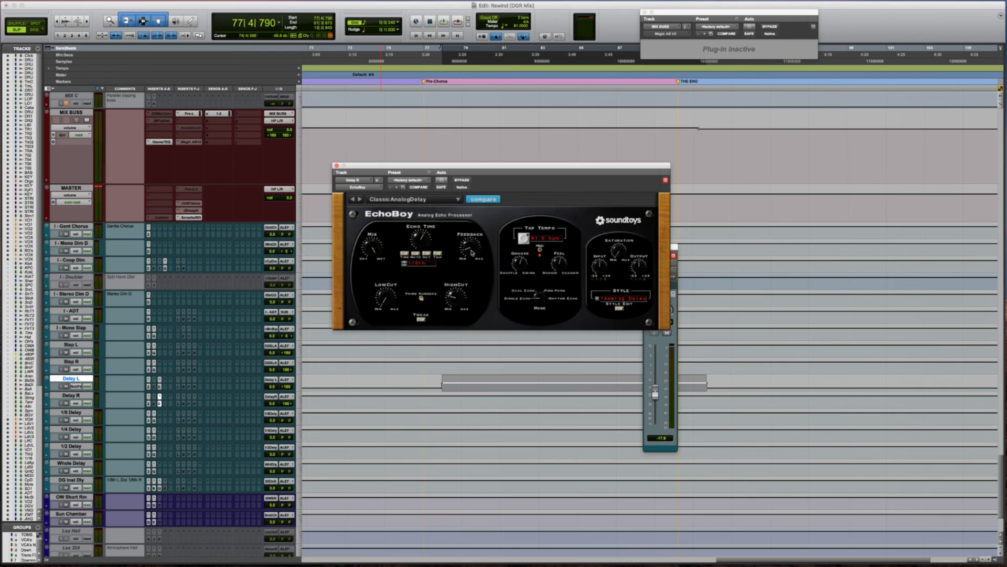
right_click(471, 252)
click(487, 255)
ctrl+super+click(472, 248)
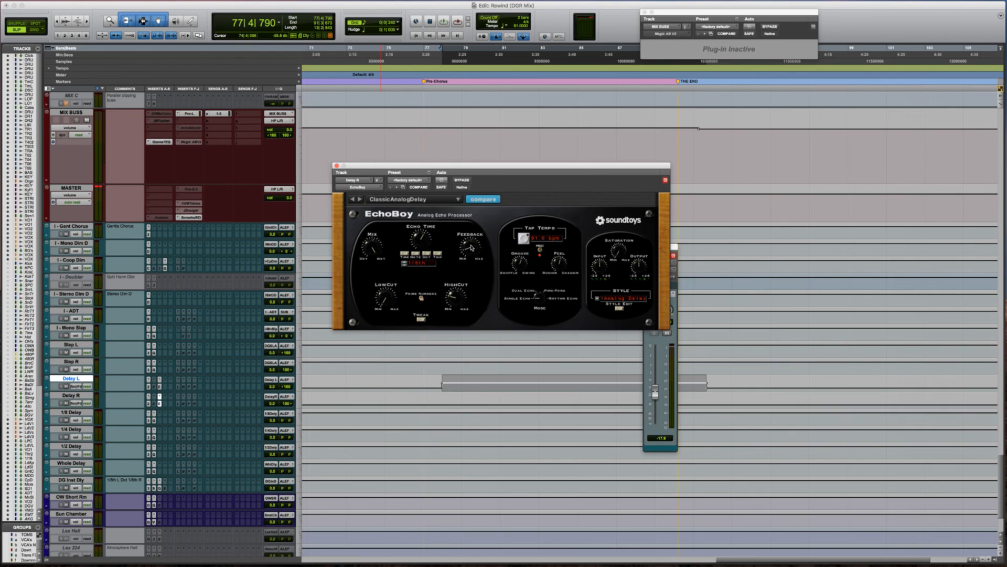
Raise Delay R's feedback automation over the same range as Delay L's, and audition it from just before the last Pre-Chorus.
key(semicolon)
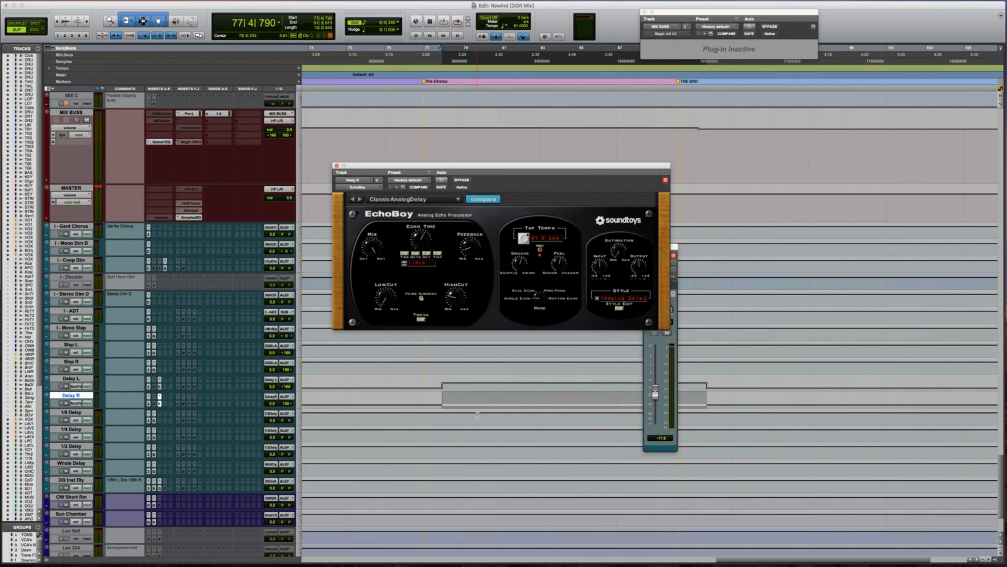
drag(473, 396, 463, 323)
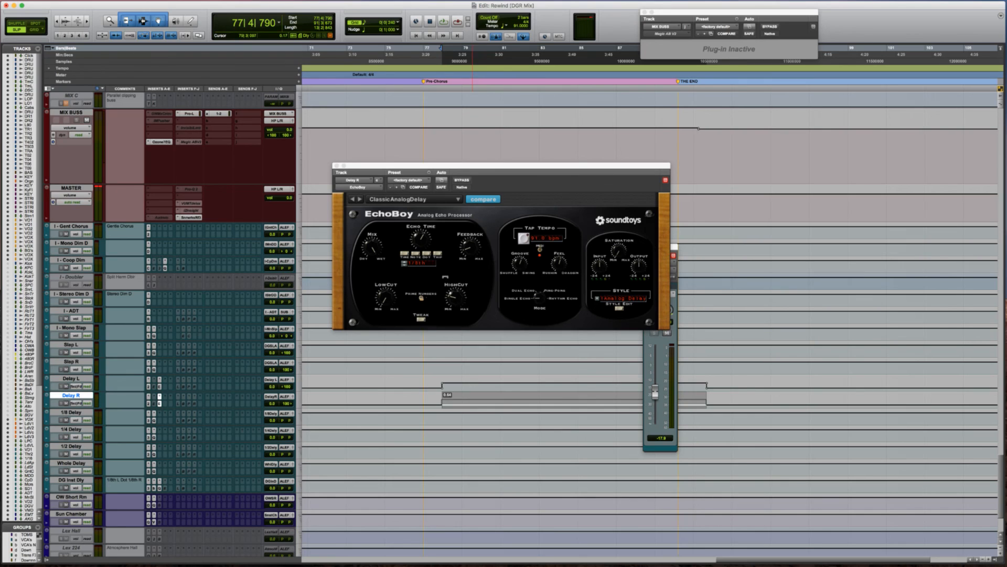
drag(443, 276, 442, 276)
click(422, 403)
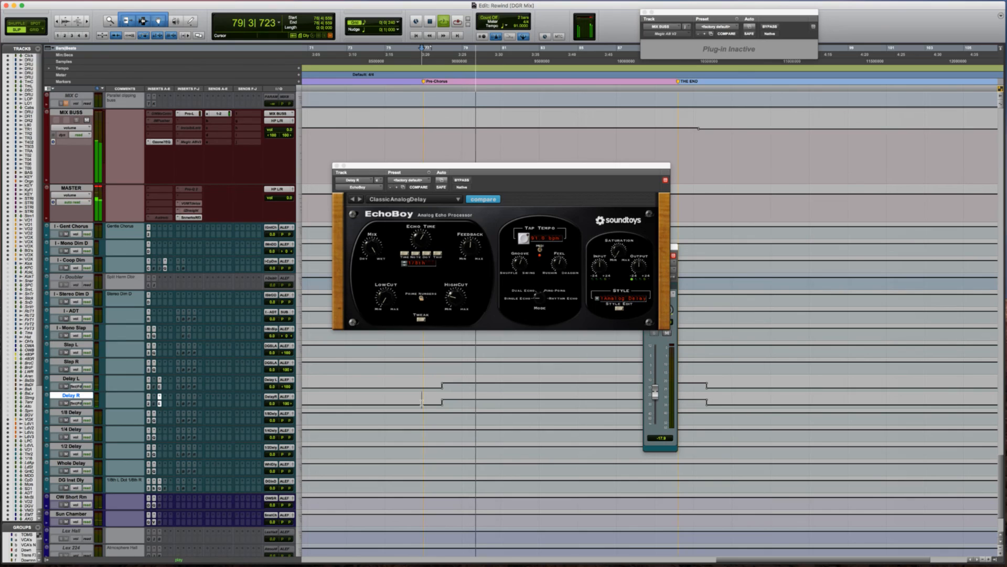
key(space)
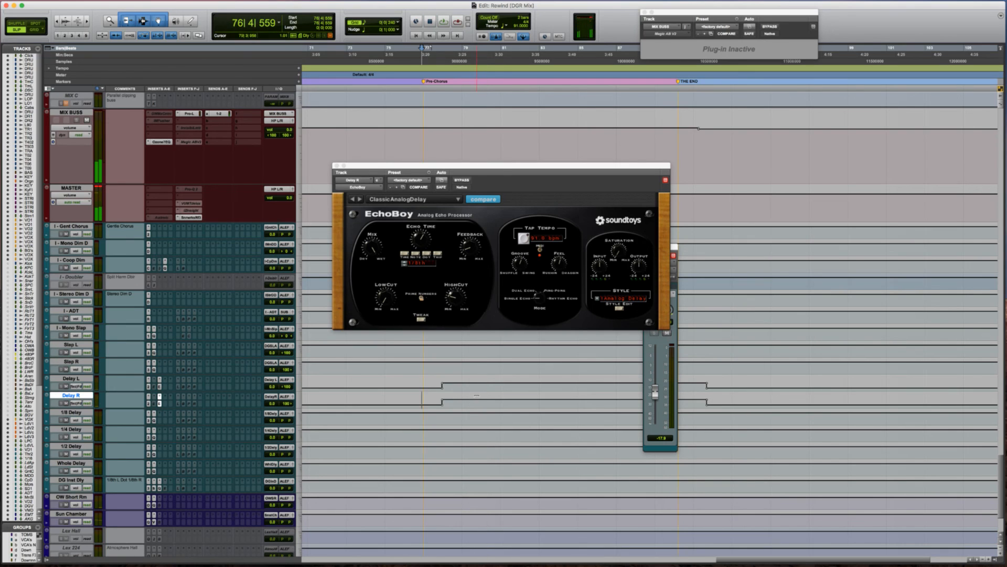
Lower the raised feedback sections on Delay L and Delay R slightly, and audition the last Pre-Chorus from bar 77.
click(473, 367)
click(472, 378)
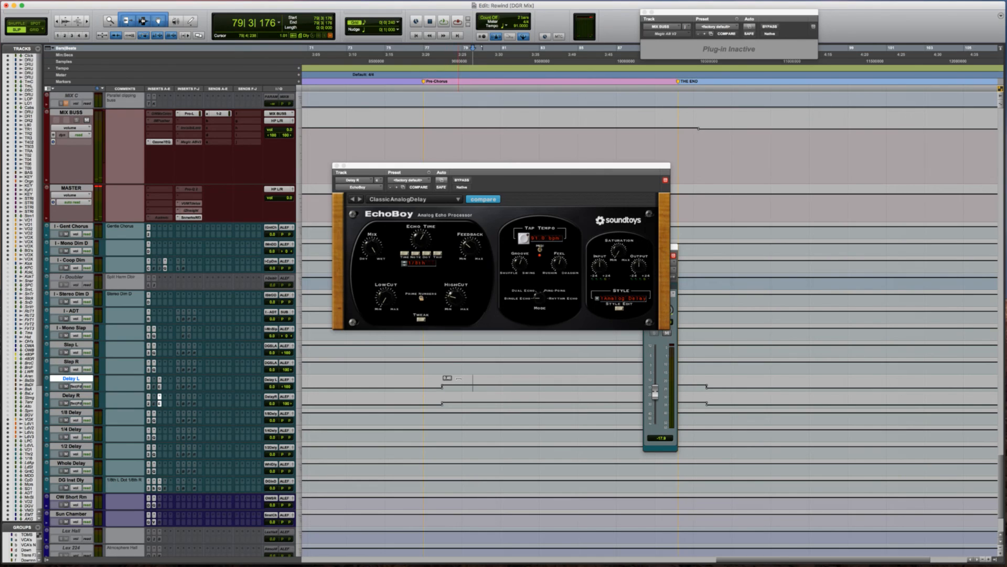
click(428, 383)
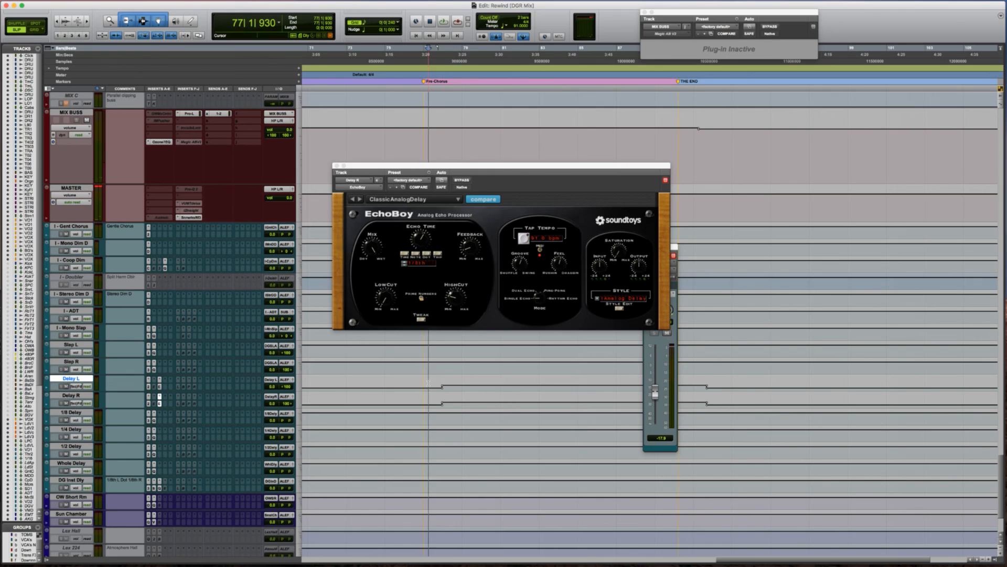
key(space)
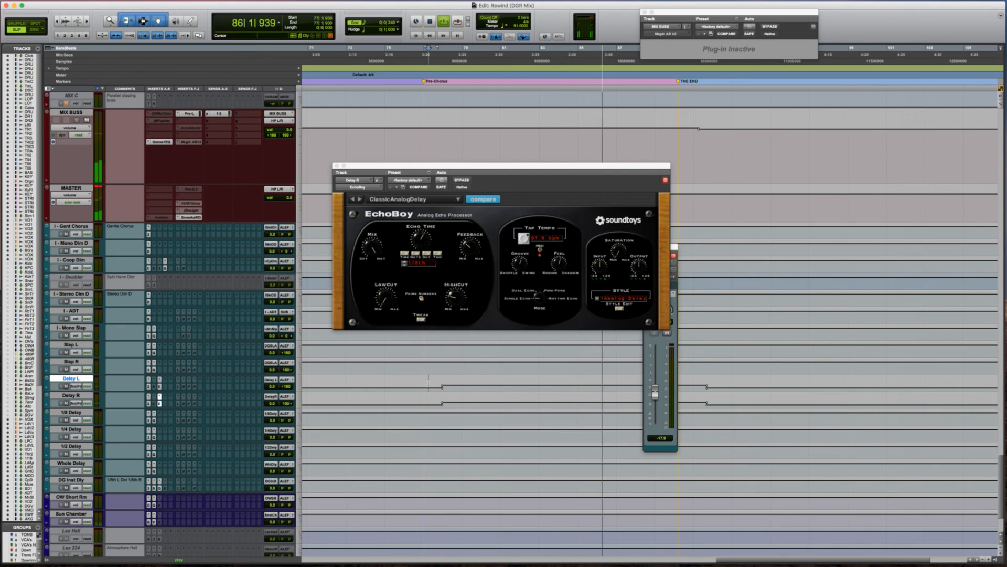
key(space)
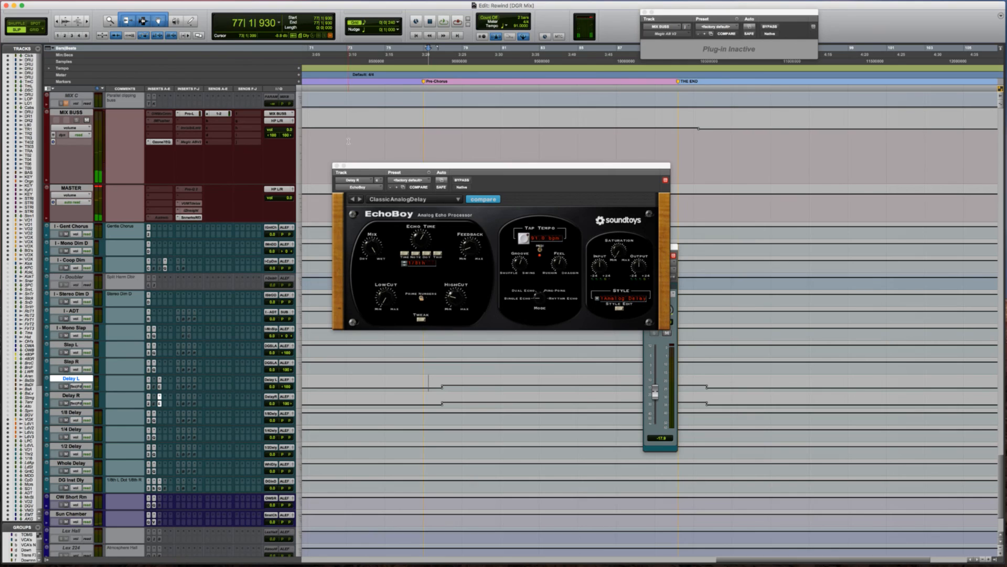
click(336, 166)
Return to the song start with the whole song in view, and move the Throw 2 fader window clear of the tracks.
key(r)
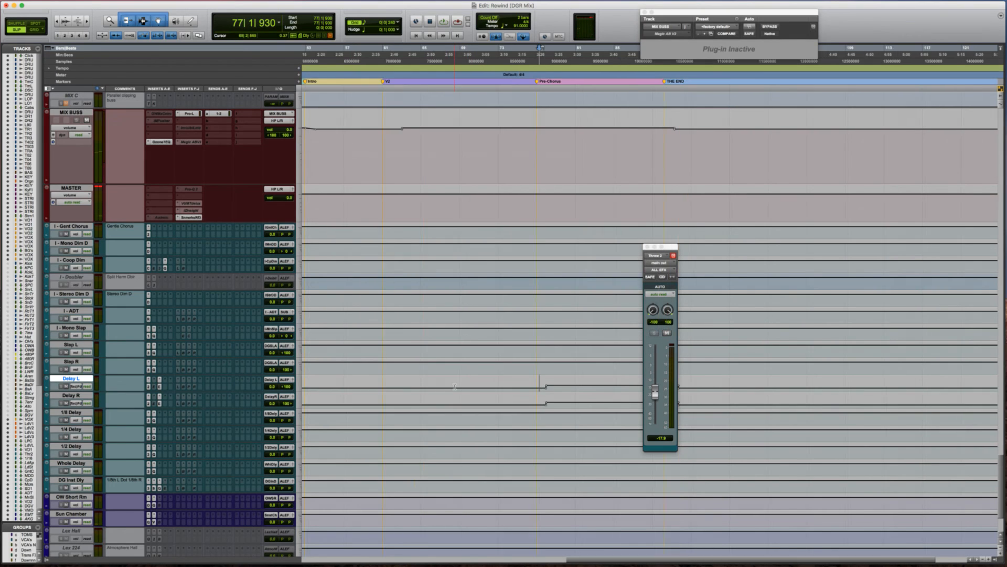
key(r)
key(Return)
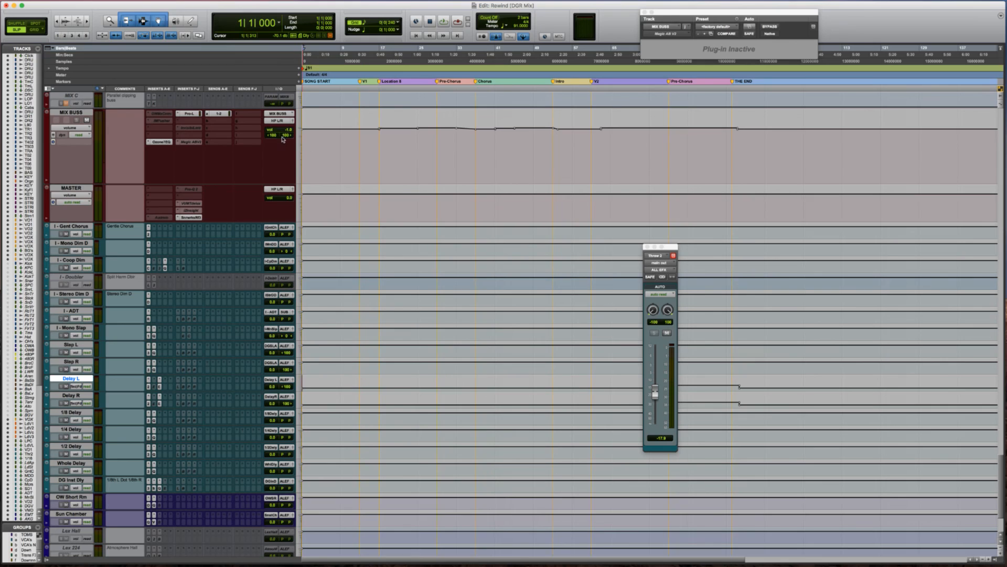
drag(282, 139, 286, 139)
drag(677, 252, 985, 350)
Select the MIX BUSS track and place the edit cursor at the very start of the song.
scroll(529, 308, up, 4)
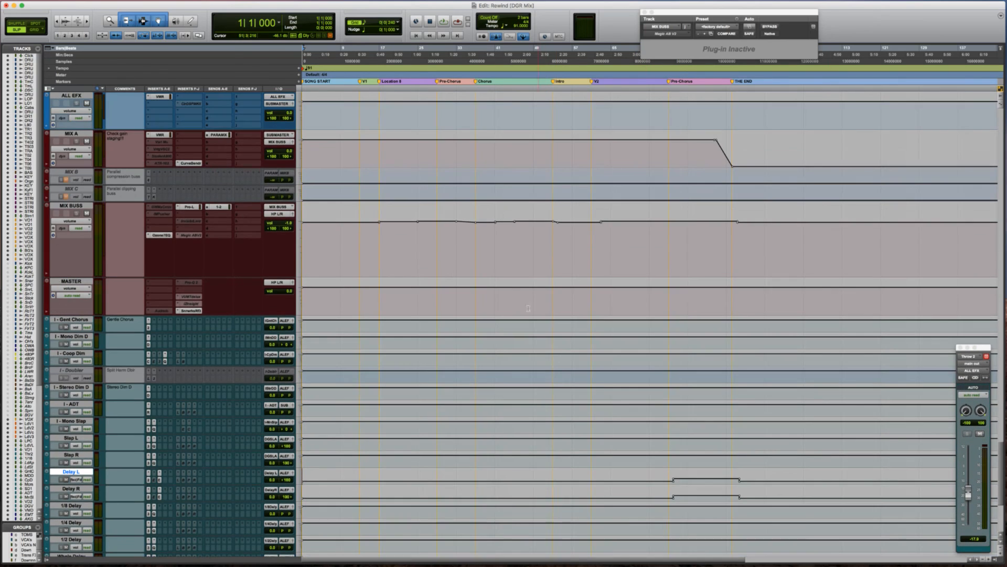
scroll(528, 308, up, 3)
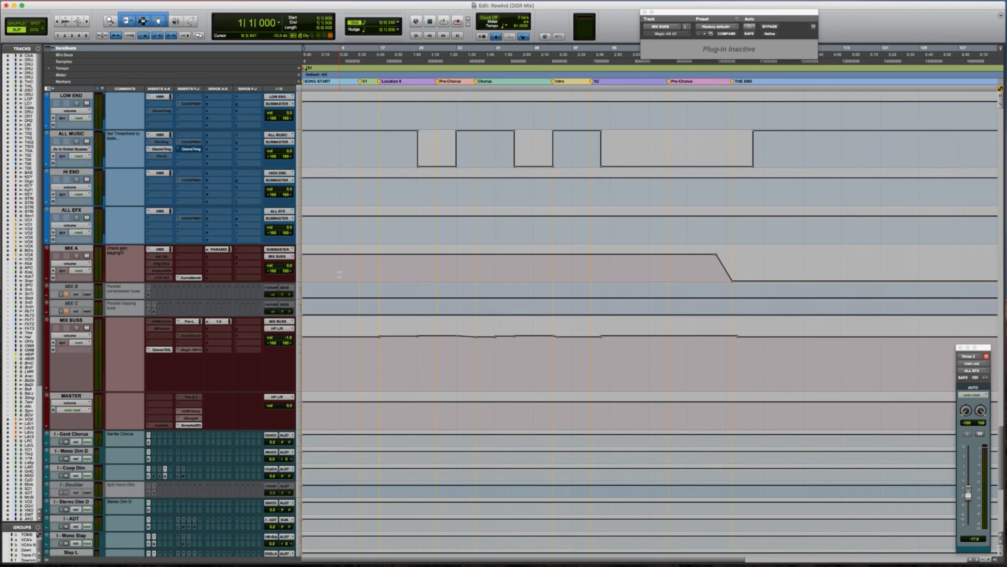
click(357, 352)
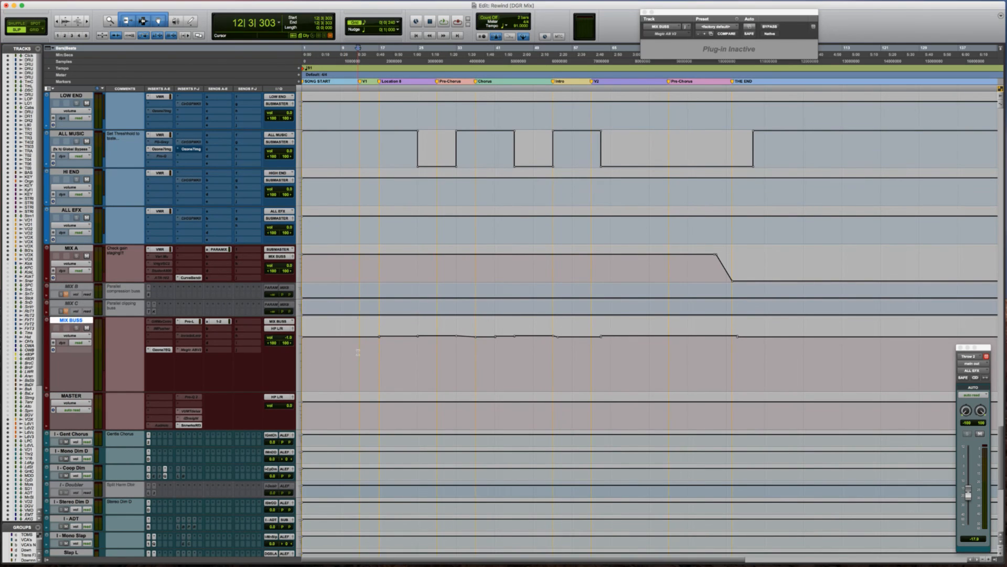
key(Return)
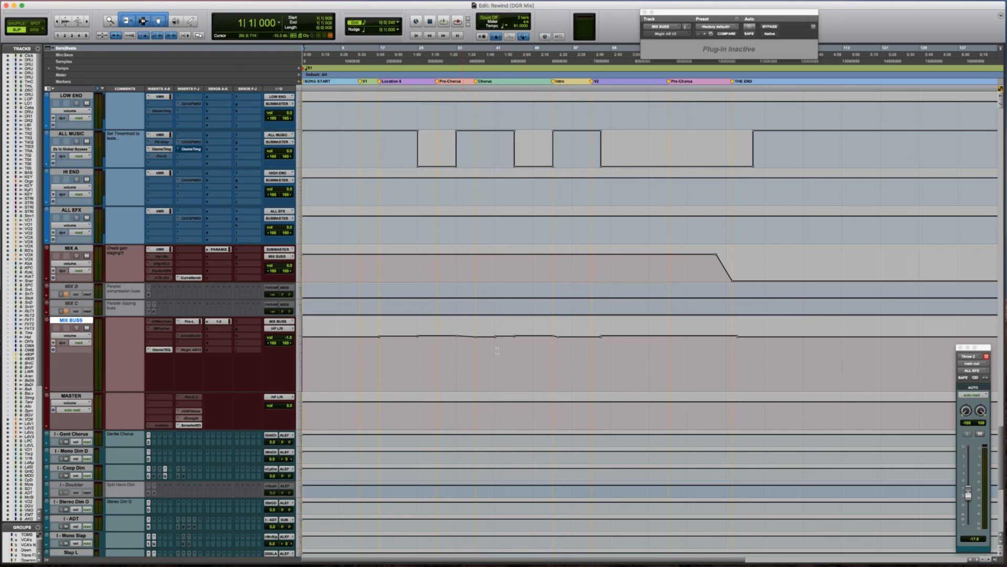
Extend the MIX BUSS selection to THE END marker and play the whole song from its start.
shift+click(733, 82)
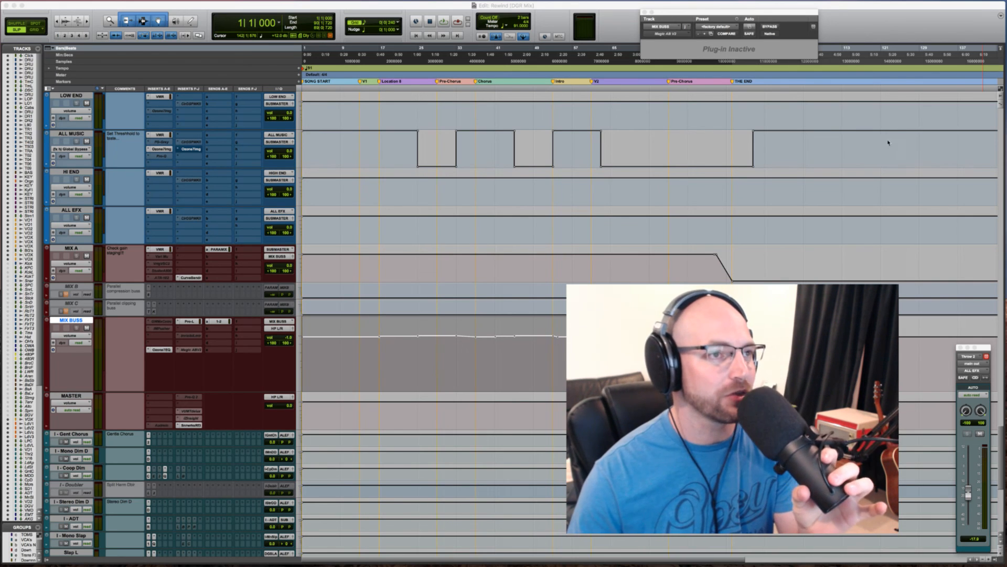
click(722, 77)
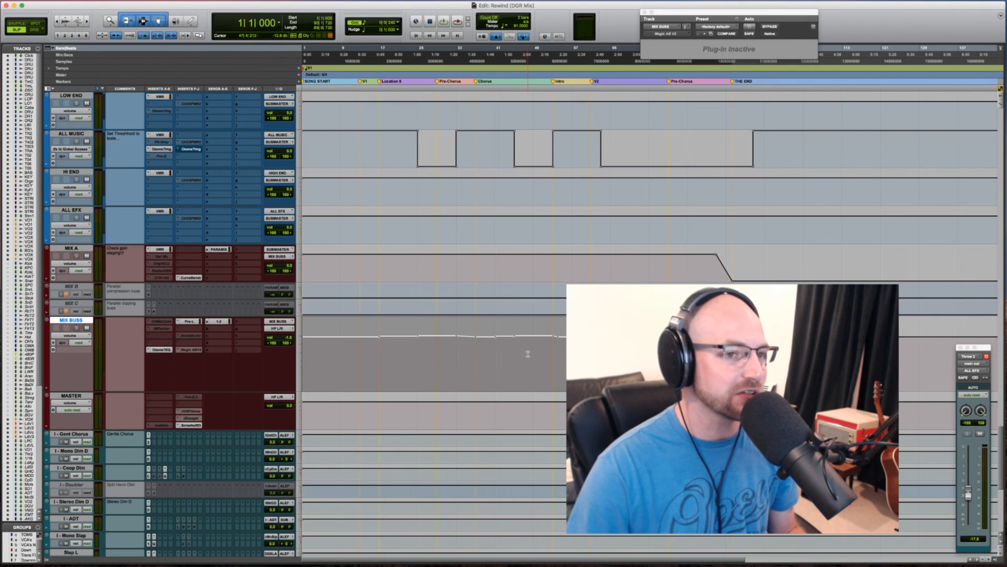
key(space)
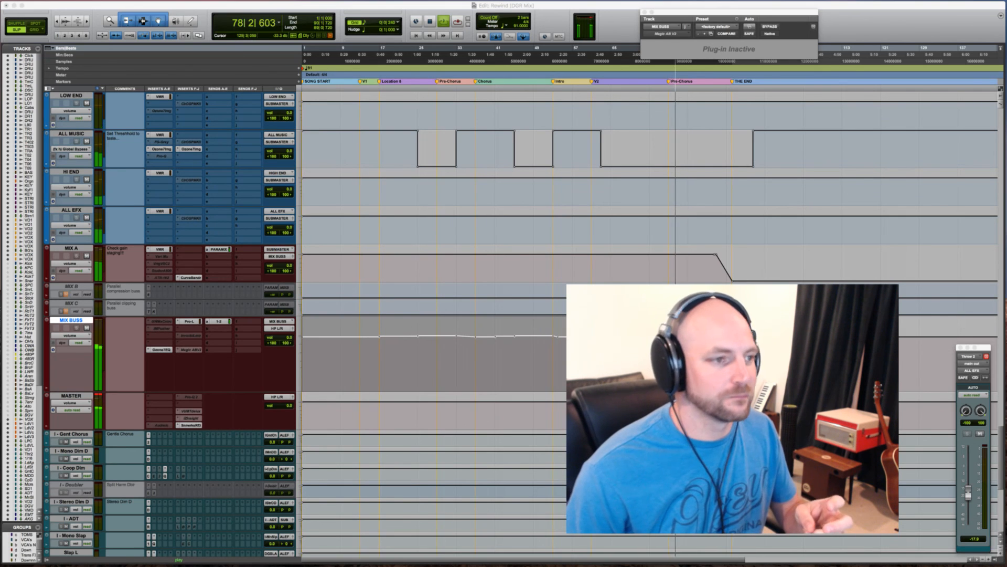
Examine the Pro-Q 2 settings on the DRUMS Snare VIC track while the song plays, close the plug-in, and stop playback.
scroll(323, 346, up, 15)
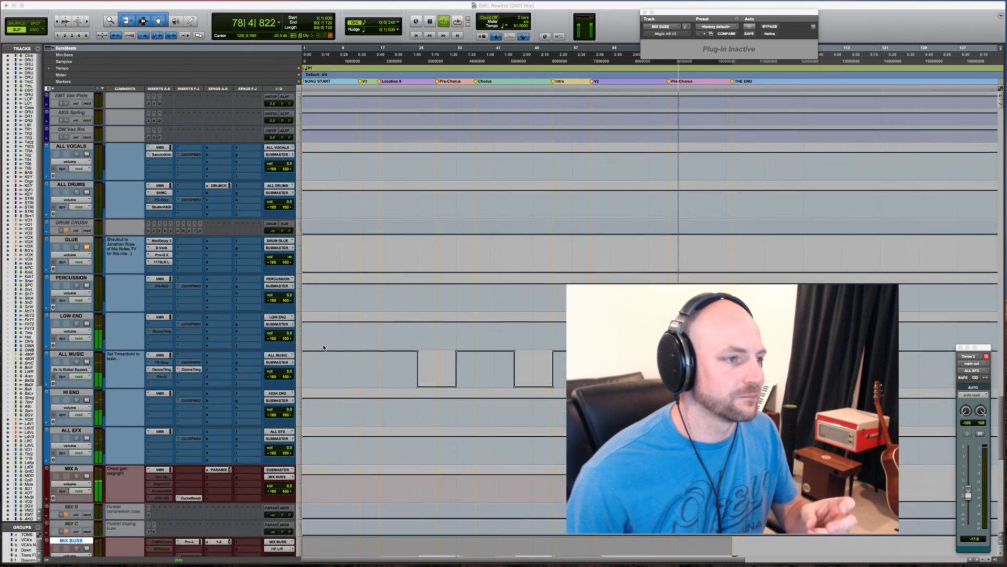
scroll(324, 347, up, 15)
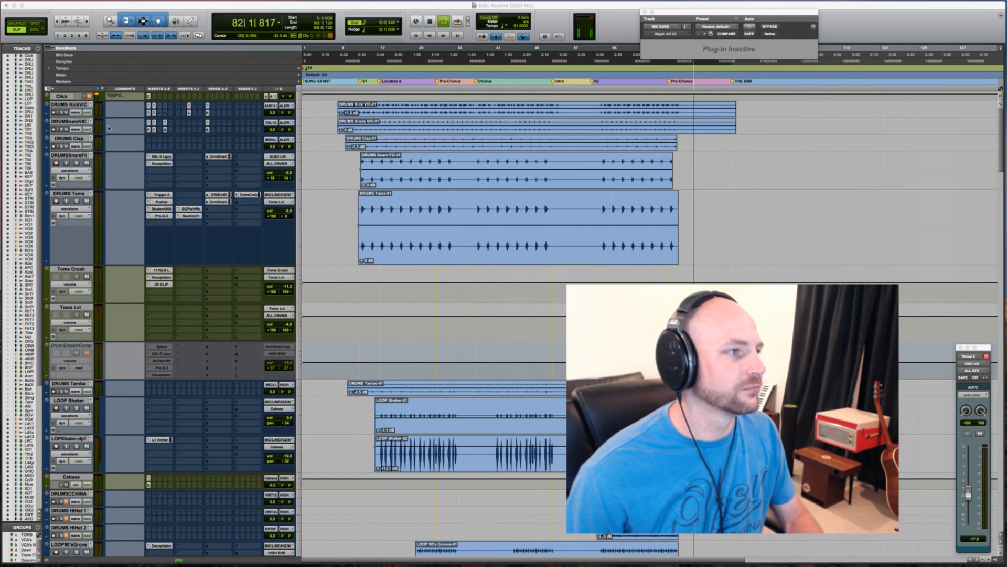
click(78, 124)
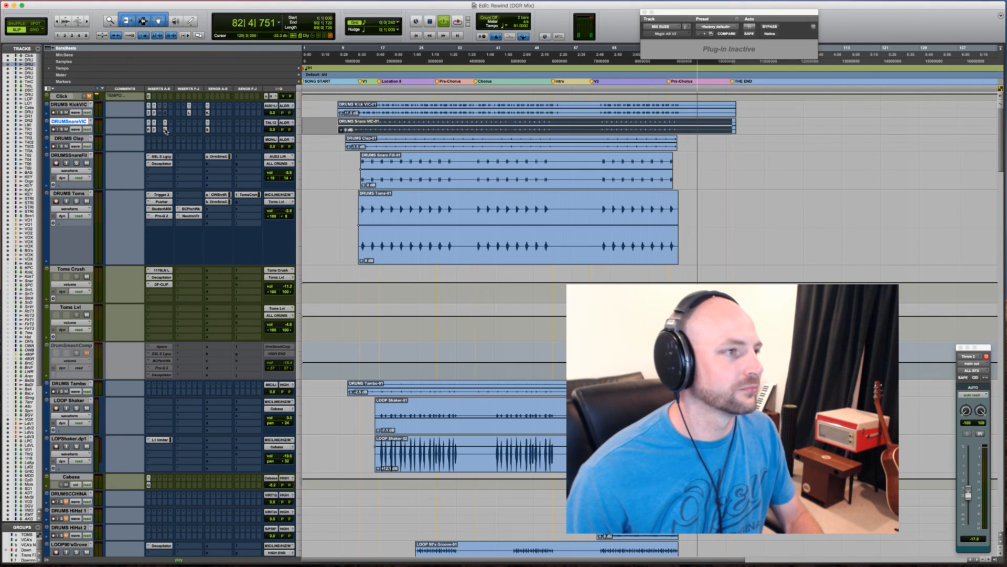
click(165, 130)
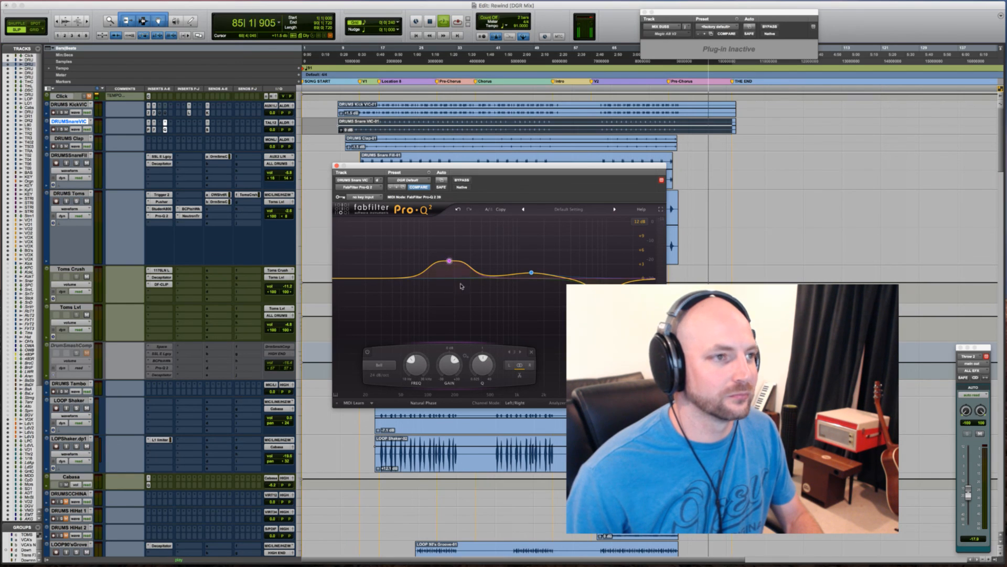
click(336, 166)
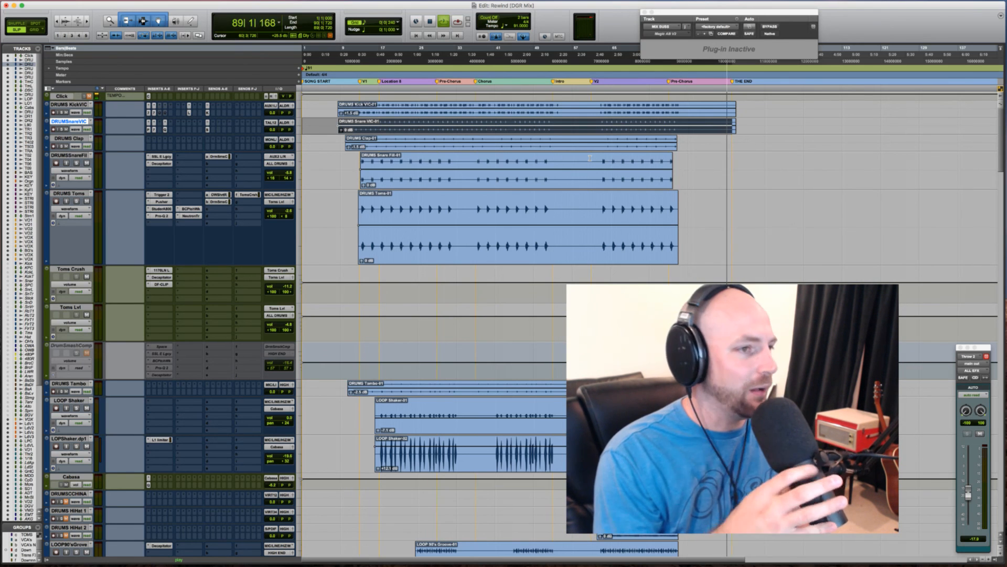
key(super+Tab)
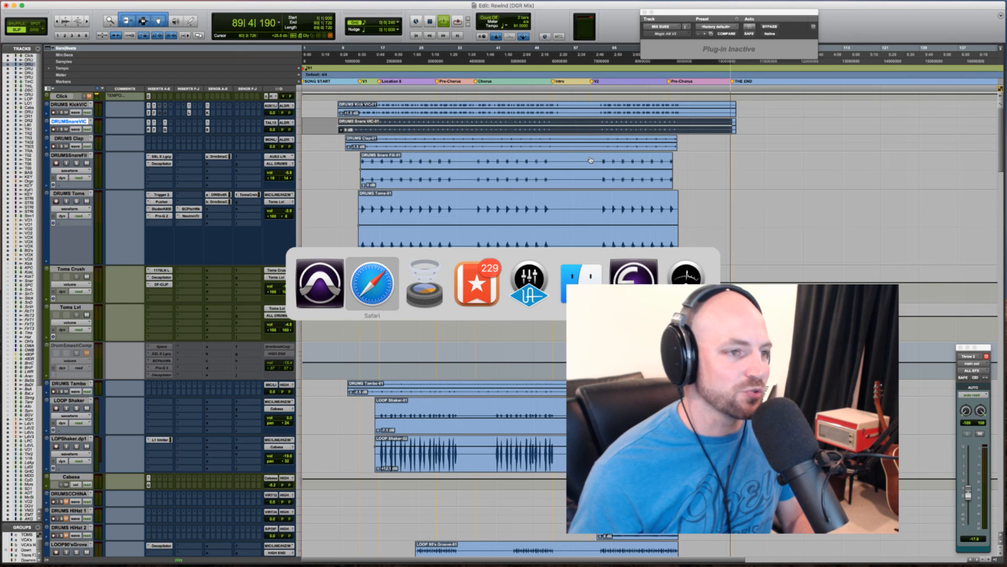
key(super+shift+Tab)
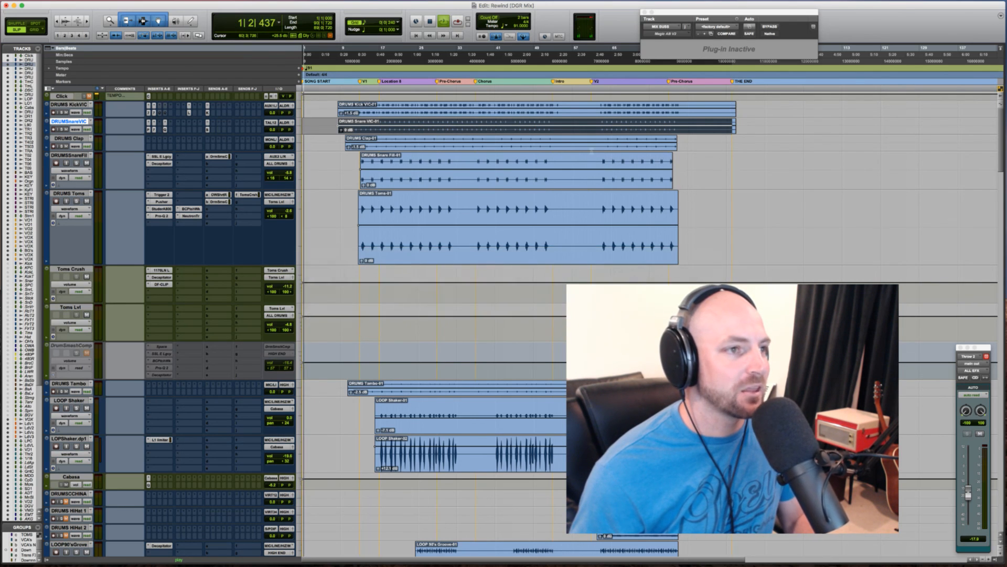
key(space)
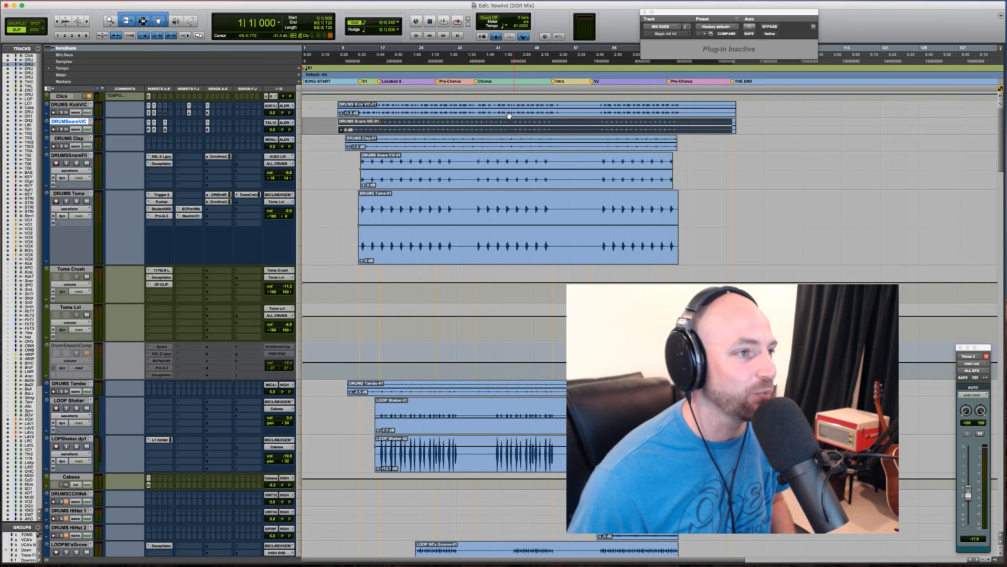
Play from the start of V2 and raise the snare's low Pro-Q 2 bell to about +4.1 dB near 183 Hz.
click(334, 125)
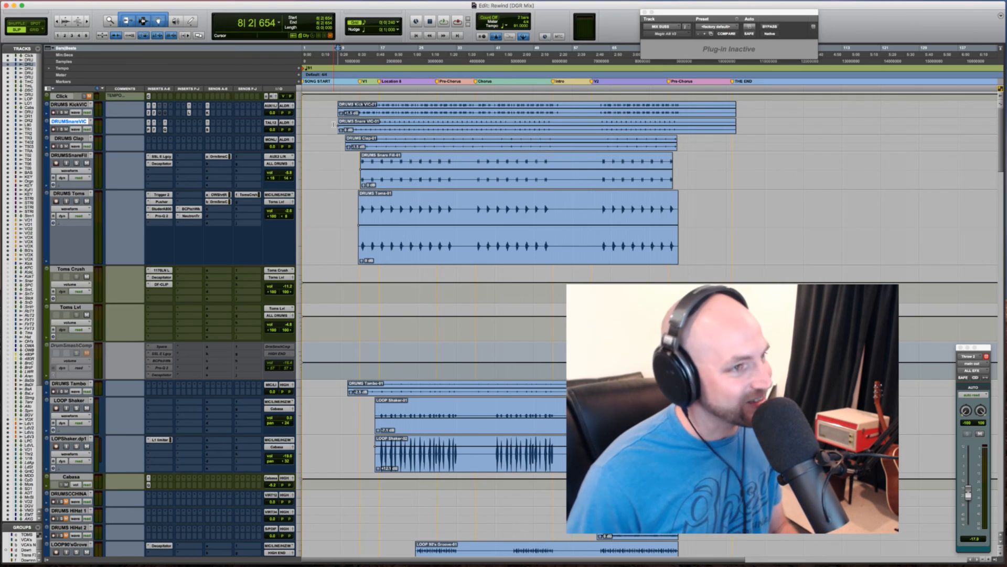
click(601, 124)
key(space)
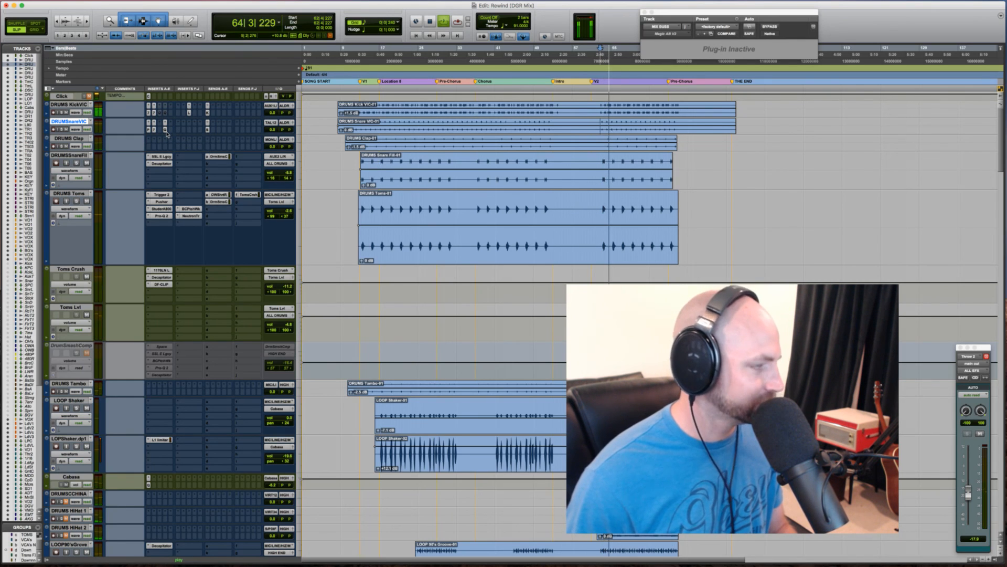
click(165, 130)
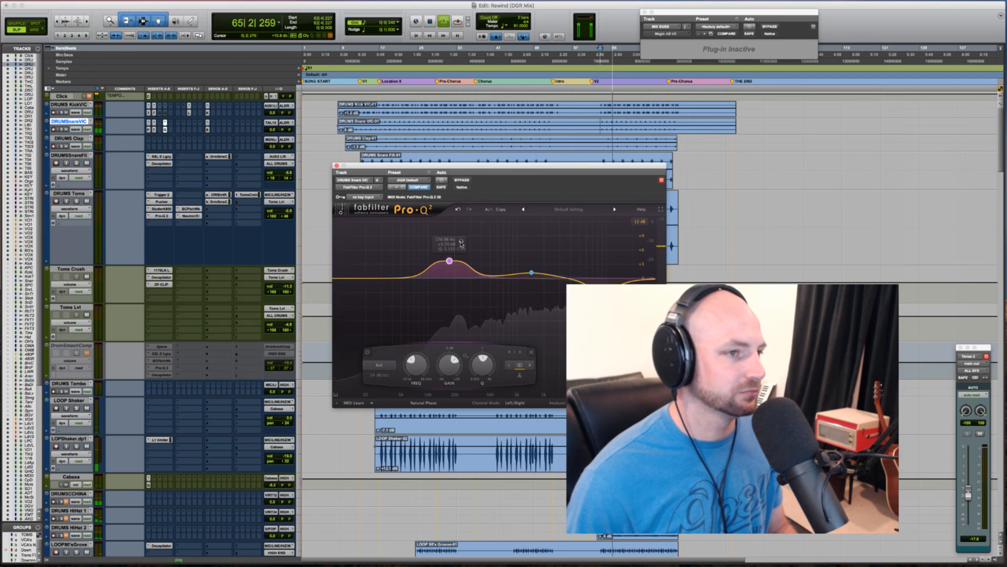
drag(450, 260, 452, 258)
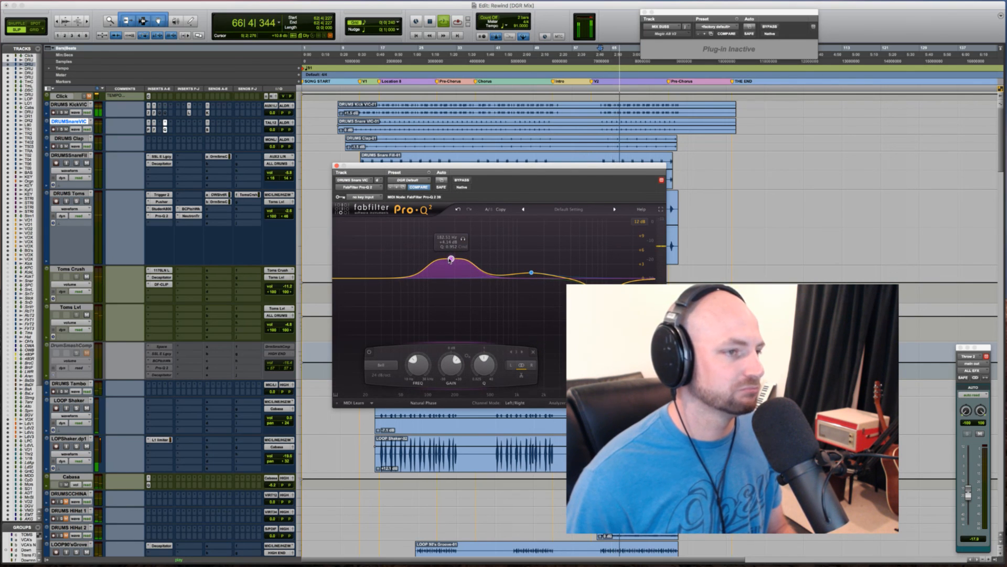
key(space)
click(336, 166)
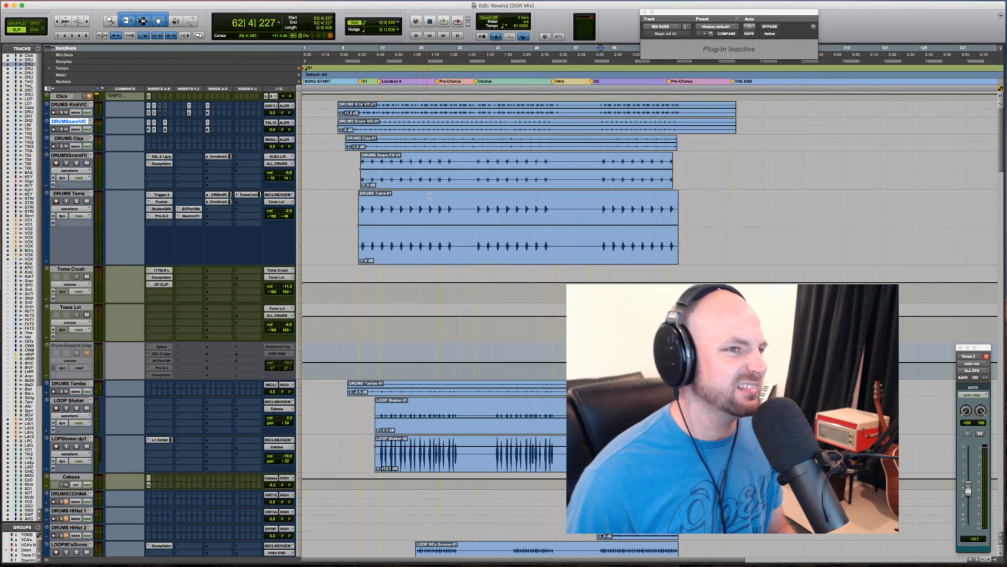
scroll(591, 211, down, 20)
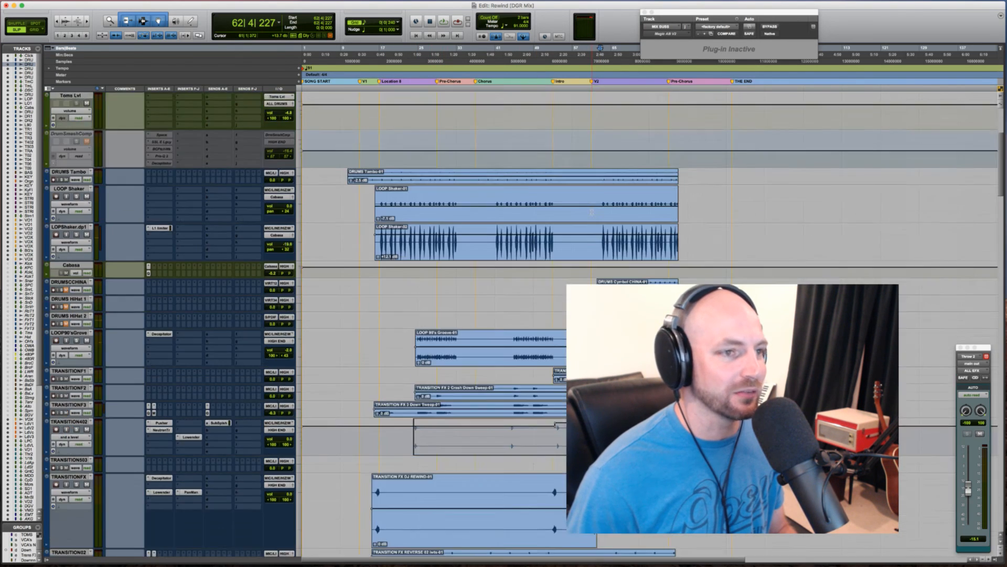
scroll(592, 211, down, 20)
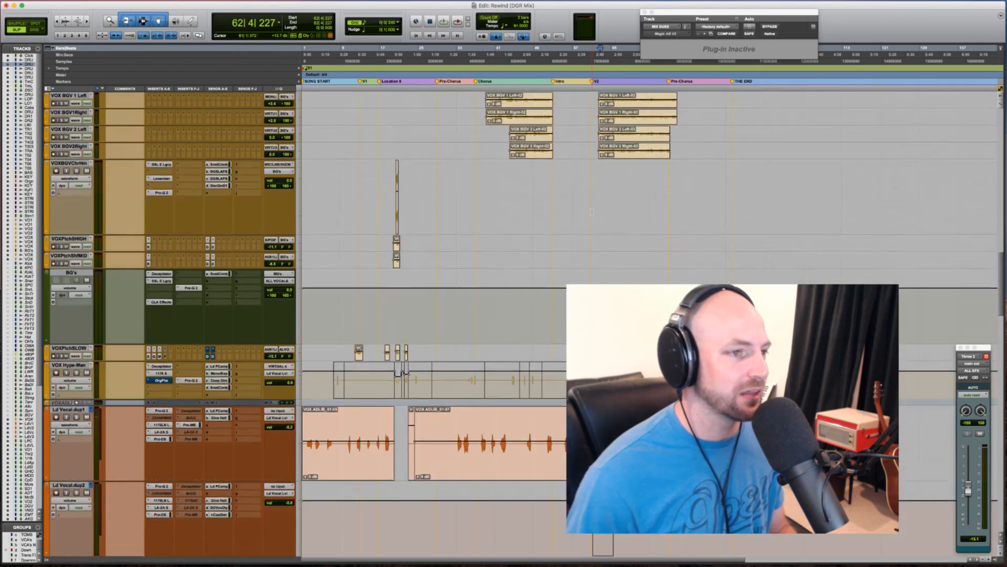
scroll(591, 212, down, 20)
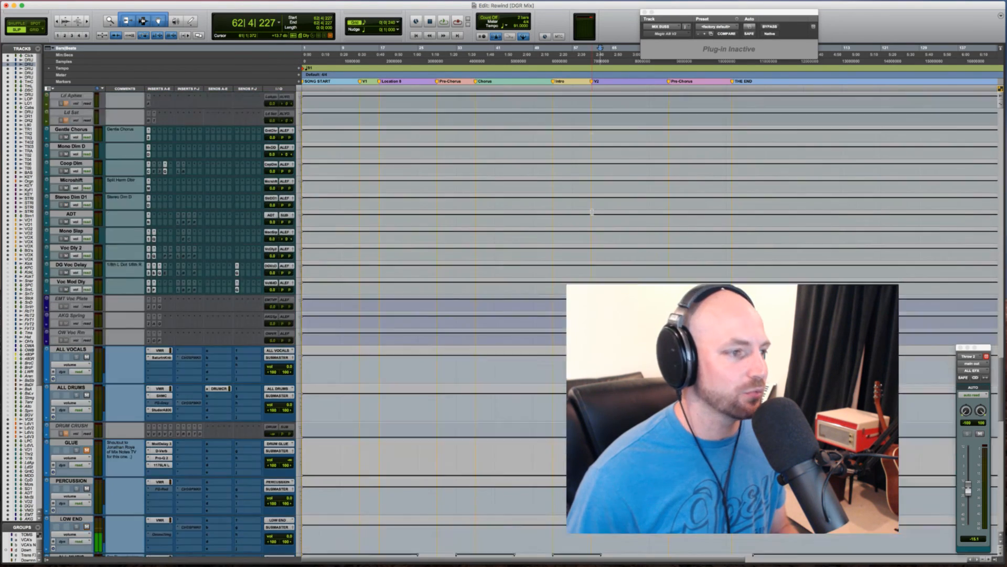
scroll(591, 212, down, 8)
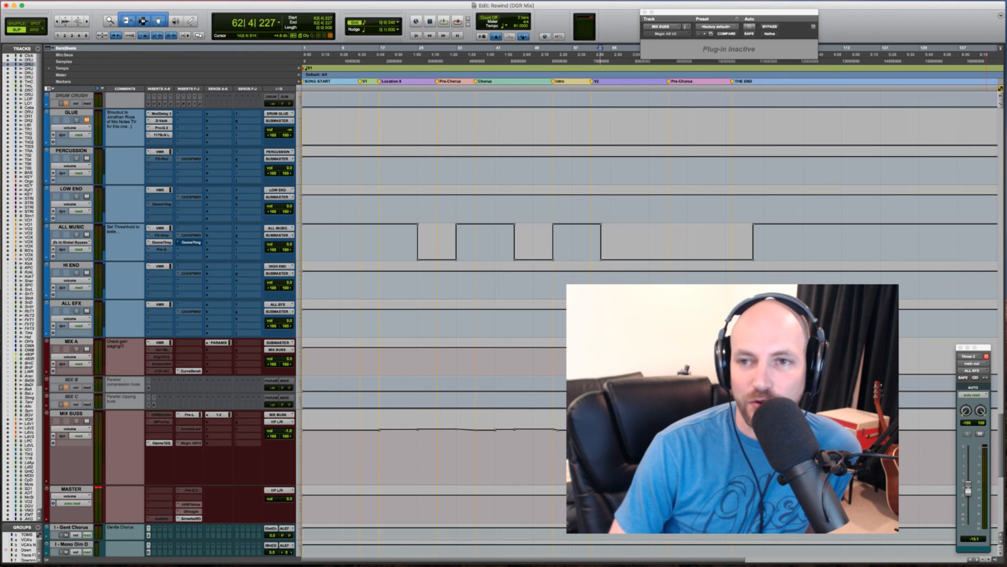
Switch to Finder and go up from the Rewind [DGR Mix] folder to the EP folder that contains it.
key(super+Tab)
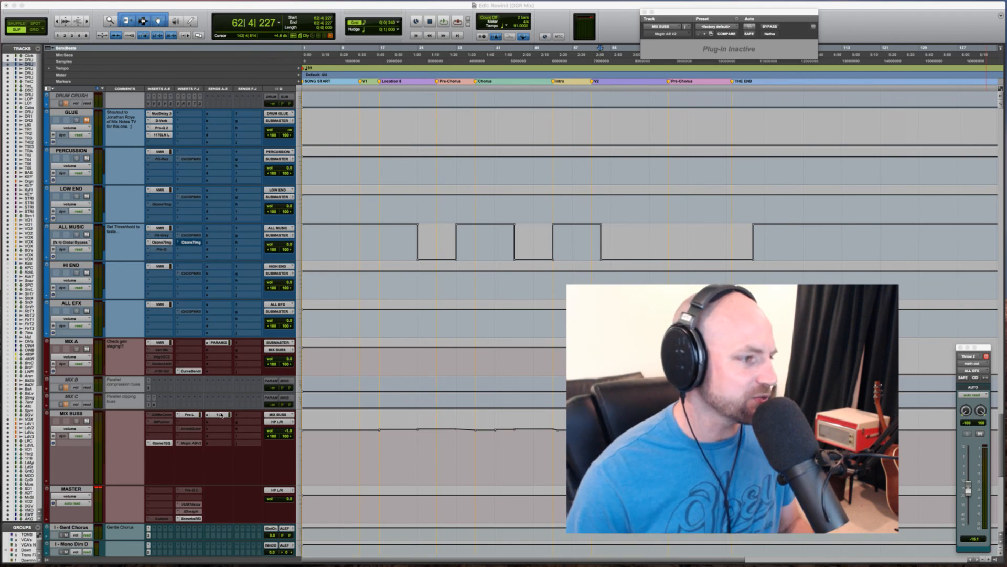
key(super+Tab)
key(super+Tab)
key(super+Tab)
key(super+Tab)
key(super+Tab)
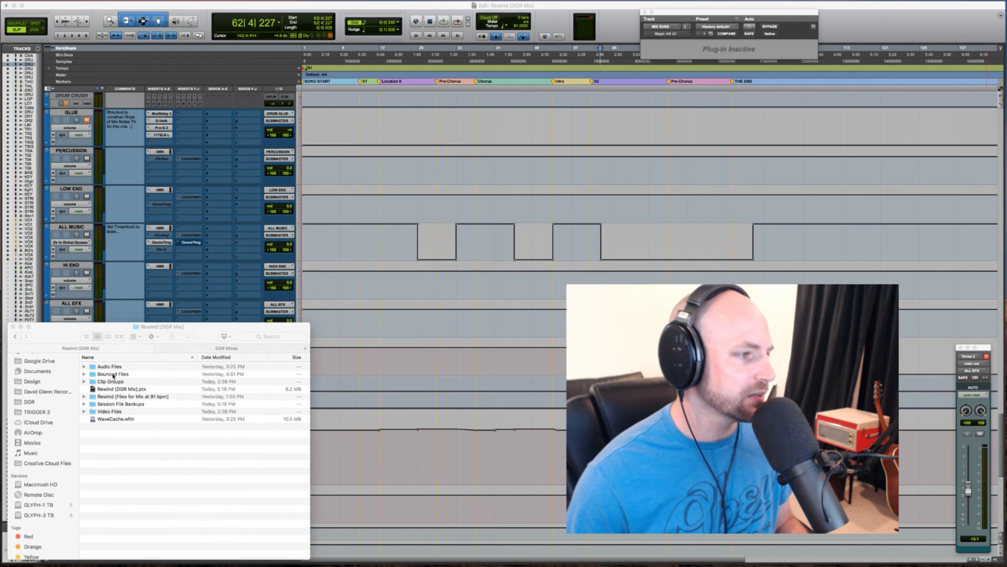
click(111, 376)
key(super+Up)
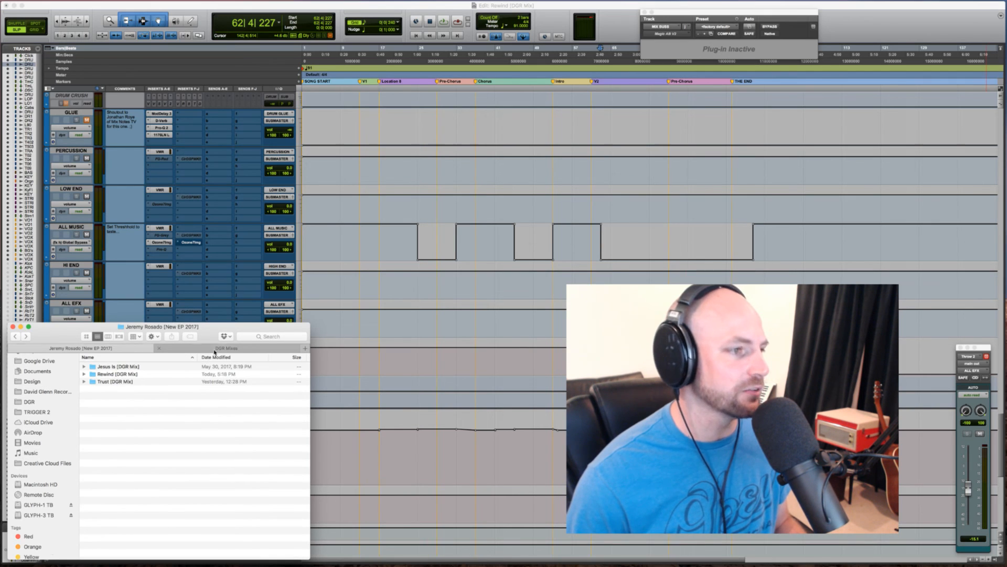
Check the DGR Mixes folder, reopen the Rewind [DGR Mix] session folder, and switch back to Pro Tools.
click(227, 348)
key(ctrl+shift+Tab)
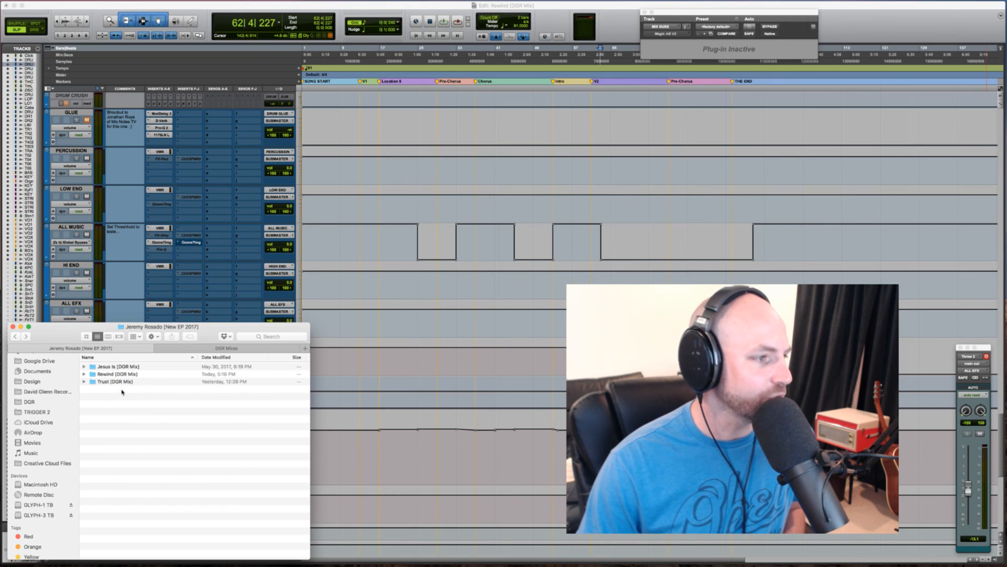
double_click(112, 375)
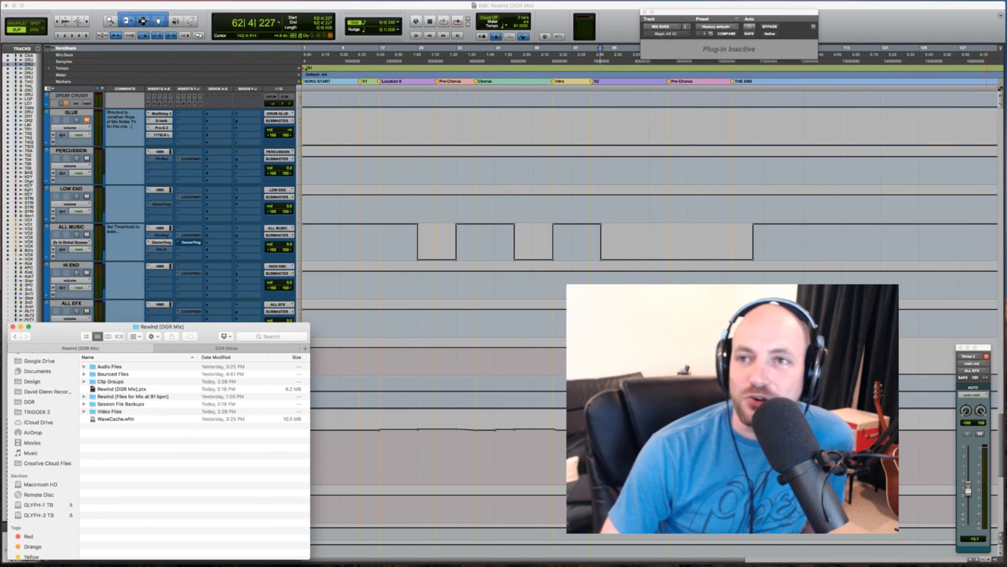
key(super+Tab)
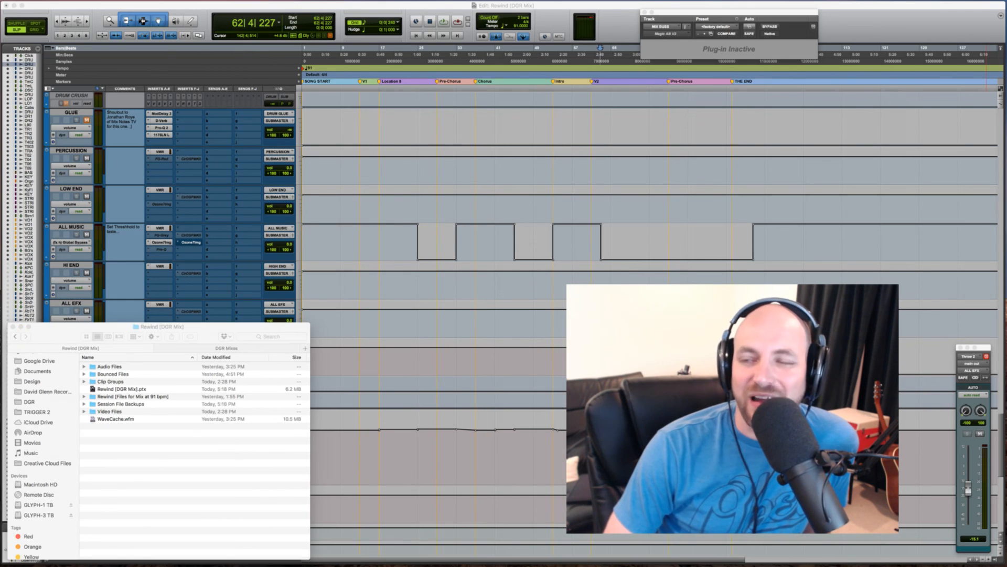